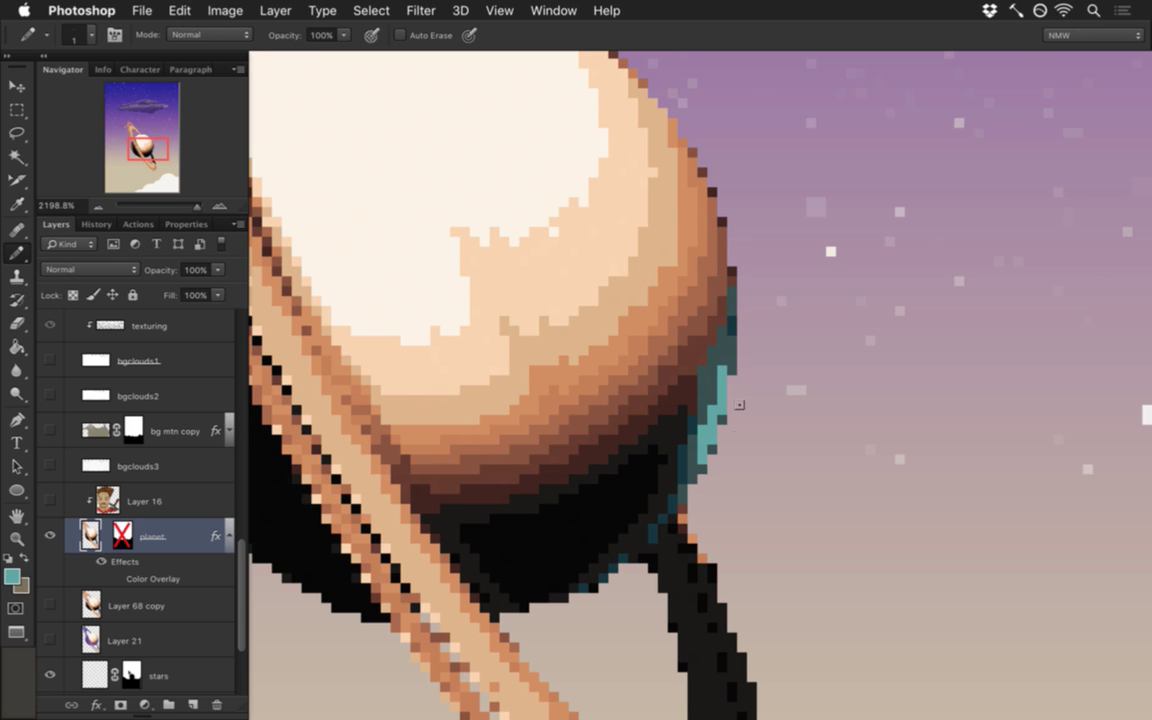
# Step: Extend the light teal rim light upward along the planet's lower-right edge with the Pencil
pyautogui.moveTo(731, 375); pyautogui.dragTo(737, 320)
pyautogui.press('super+minus')
pyautogui.press('super+minus')
pyautogui.press('e')
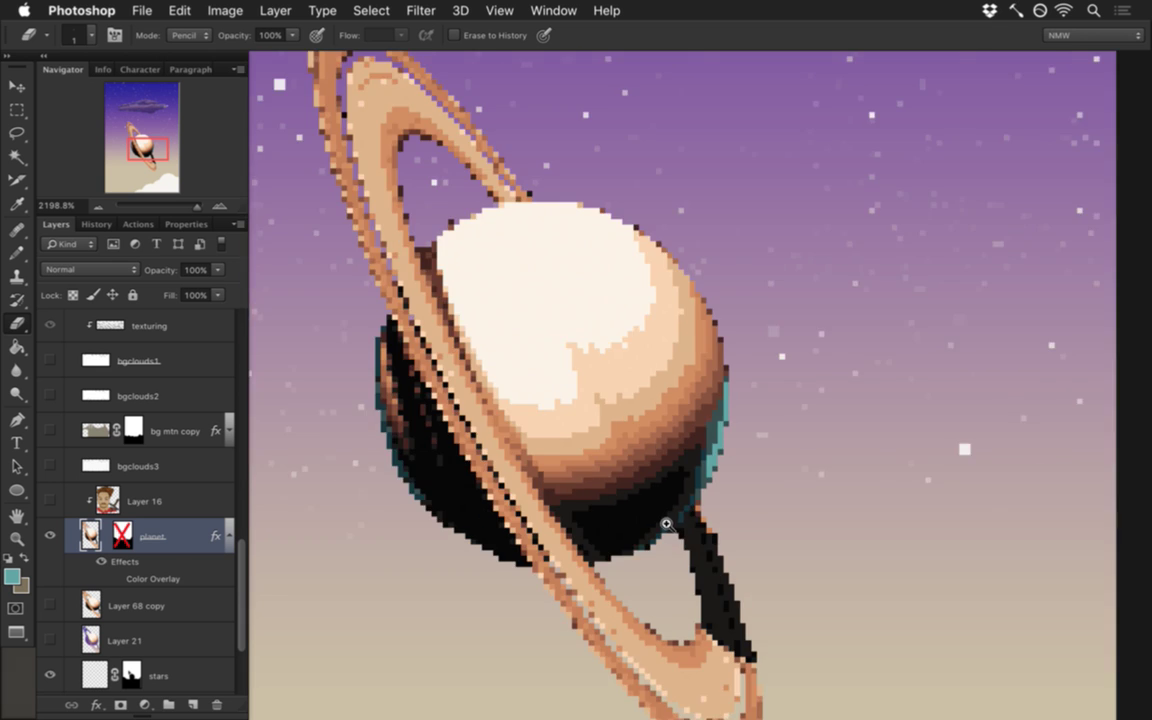
# Step: Sample the dark teal from the rim and shade pixels along the inside of the planet's light teal rim
pyautogui.moveTo(666, 523)
pyautogui.mouseDown()
pyautogui.moveTo(640, 533)
pyautogui.moveTo(708, 535)
pyautogui.mouseUp()
pyautogui.press('b')
pyautogui.keyDown('alt'); pyautogui.click(645, 301); pyautogui.keyUp('alt')
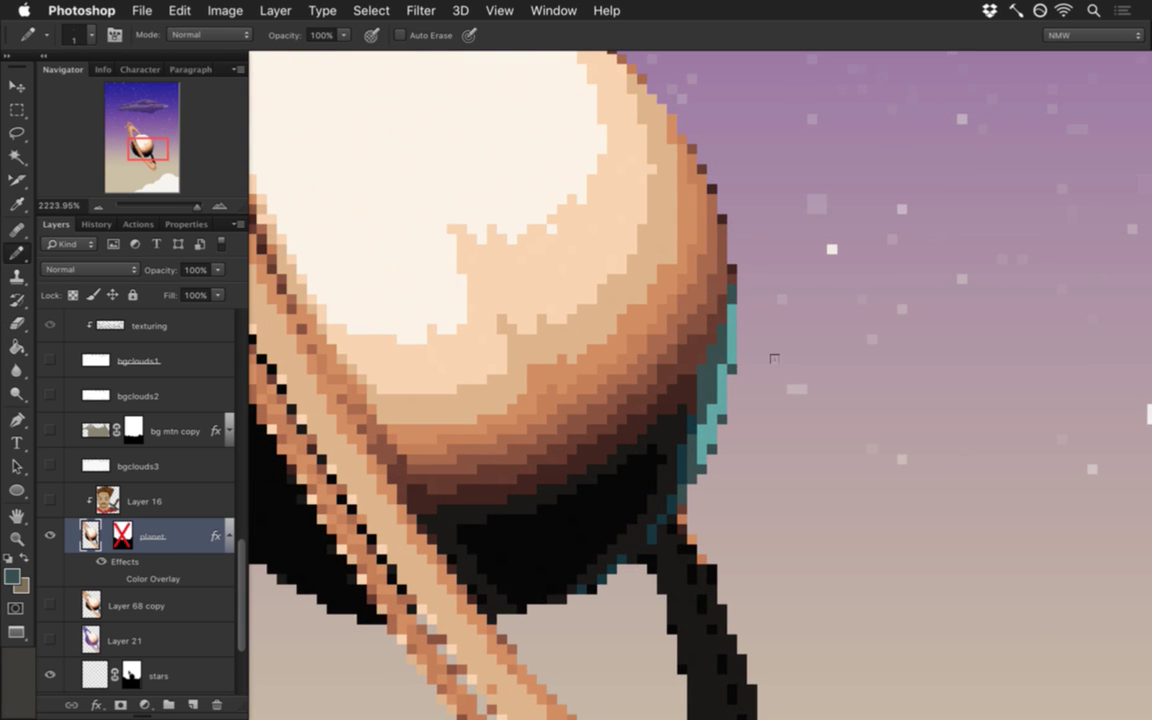
pyautogui.moveTo(702, 332); pyautogui.dragTo(661, 347)
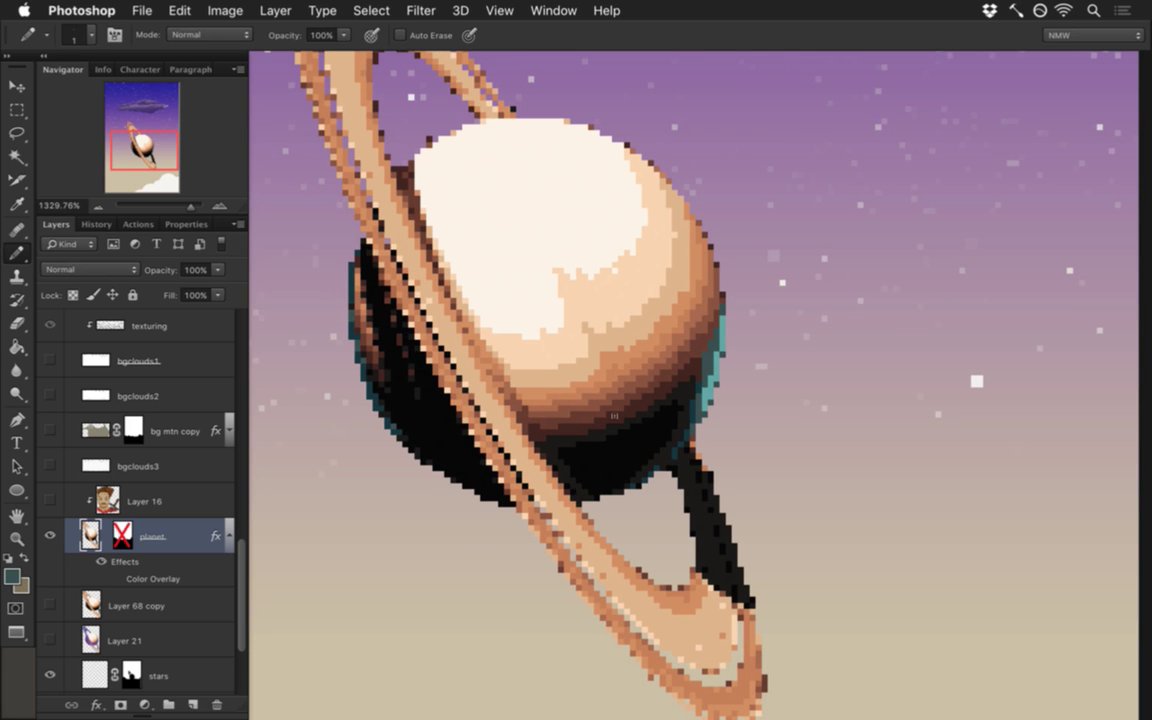
# Step: Sample the orange and reddish-brown shading tones from the planet's lower half for the Paint Bucket
pyautogui.press('i')
pyautogui.click(606, 384)
pyautogui.press('g')
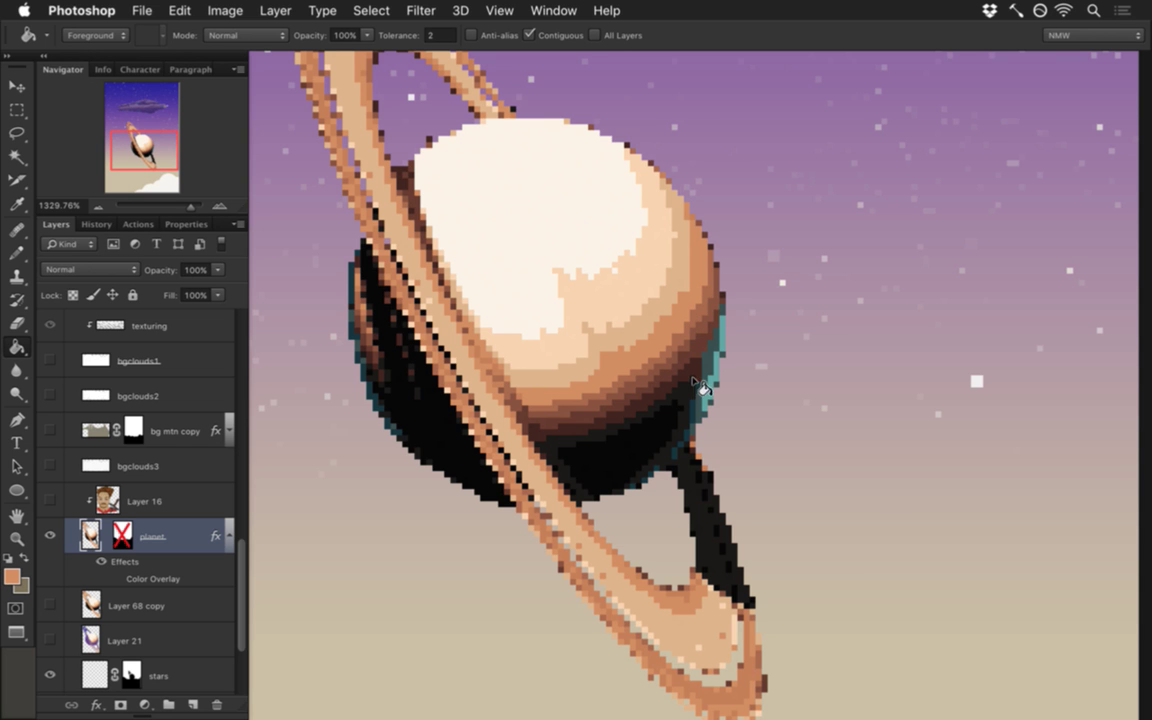
pyautogui.keyDown('alt'); pyautogui.keyDown('super'); pyautogui.click(620, 410); pyautogui.keyUp('super'); pyautogui.keyUp('alt')
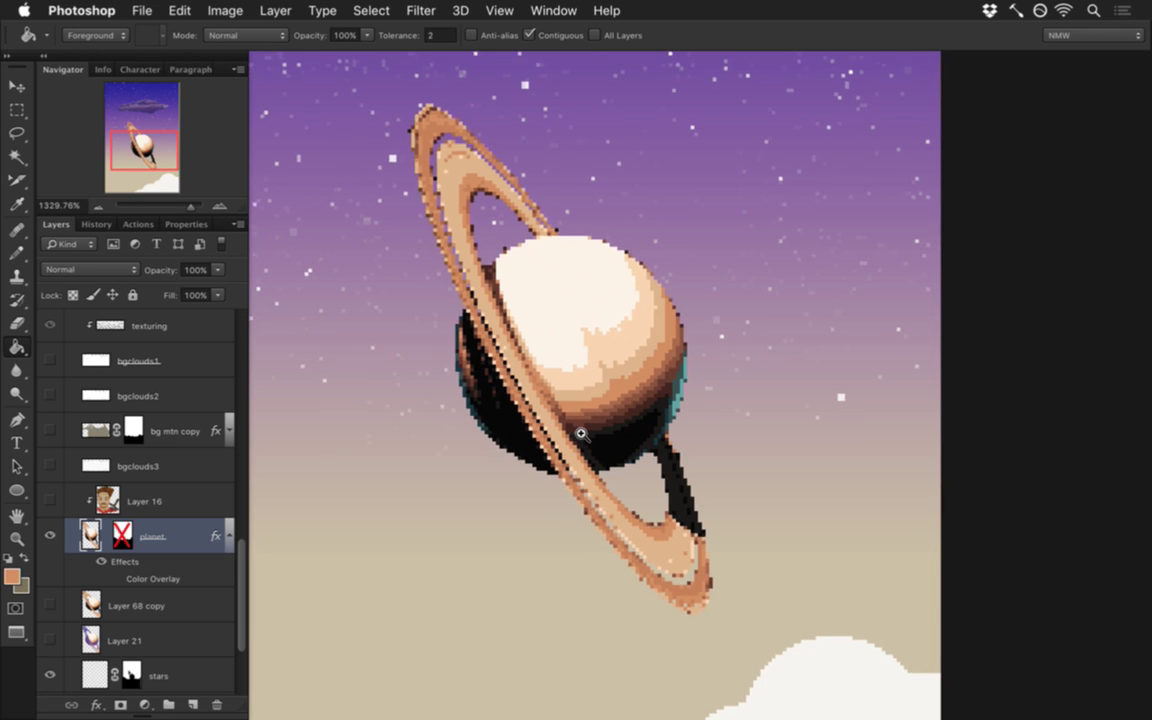
pyautogui.keyDown('super'); pyautogui.click(580, 433); pyautogui.keyUp('super')
pyautogui.press('i')
pyautogui.click(571, 406)
pyautogui.press('b')
pyautogui.press('g')
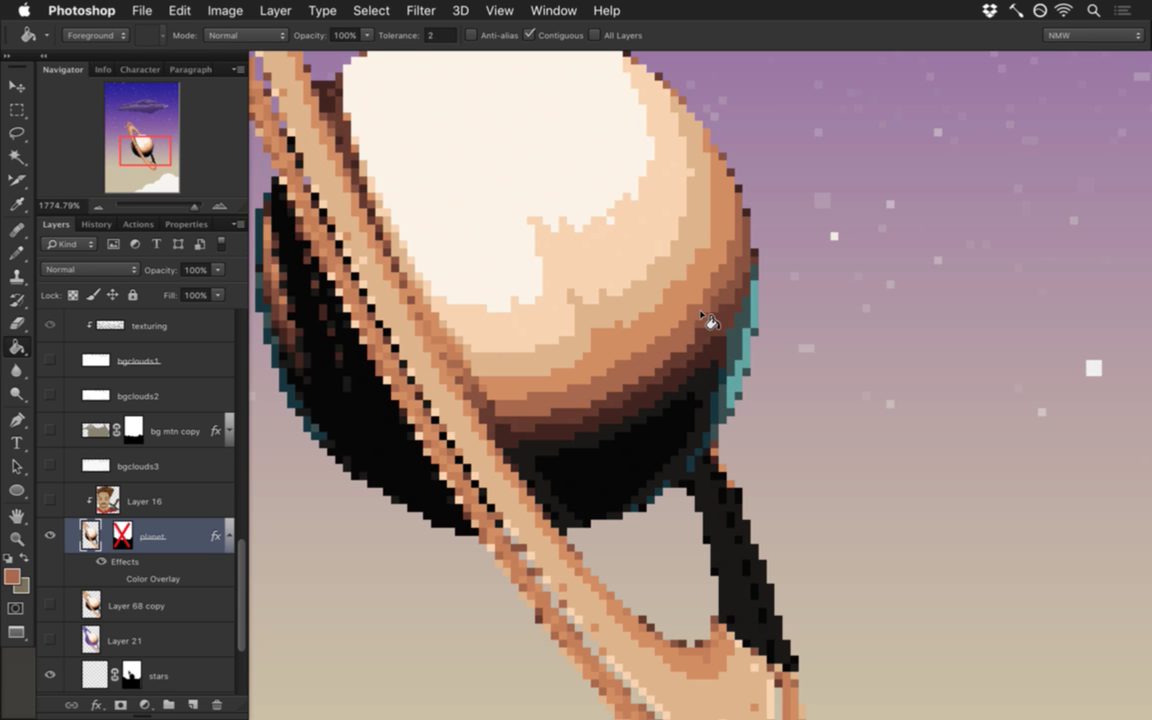
pyautogui.keyDown('alt'); pyautogui.keyDown('super'); pyautogui.click(617, 402); pyautogui.keyUp('super'); pyautogui.keyUp('alt')
pyautogui.keyDown('super'); pyautogui.click(617, 402); pyautogui.keyUp('super')
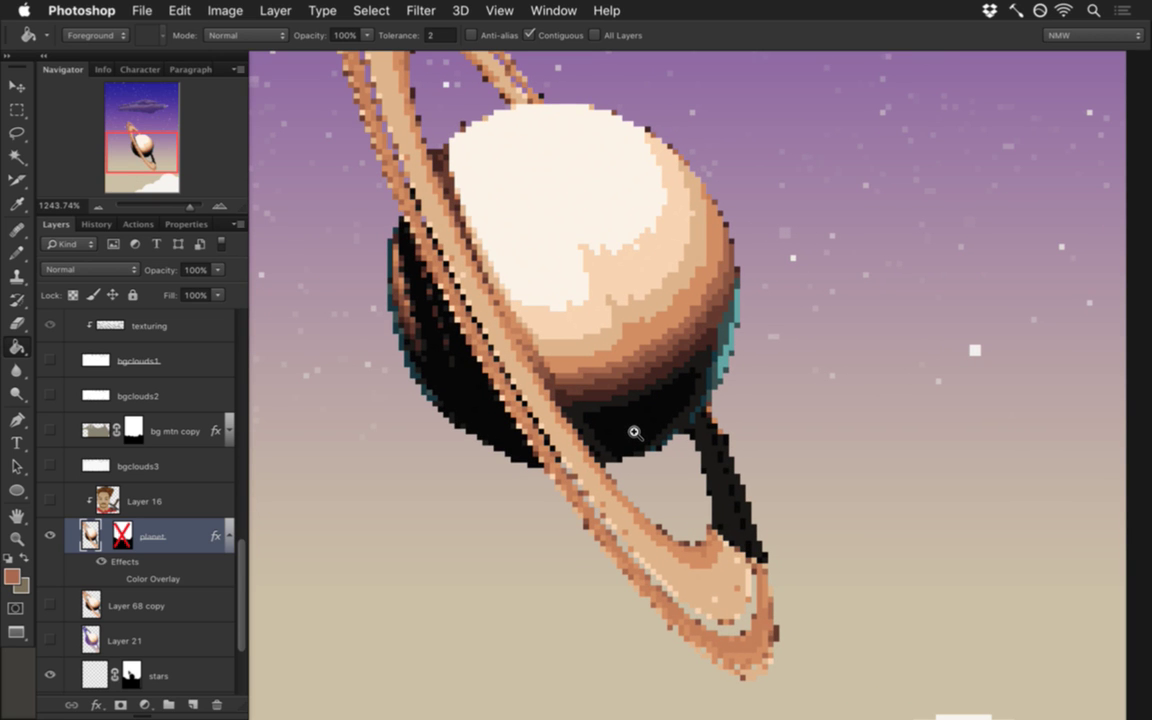
# Step: Pencil reddish-brown pixels along the right outer edge of the ring's lower tip
pyautogui.press('h')
pyautogui.moveTo(635, 432); pyautogui.dragTo(640, 470)
pyautogui.moveTo(797, 525); pyautogui.dragTo(713, 490)
pyautogui.press('i')
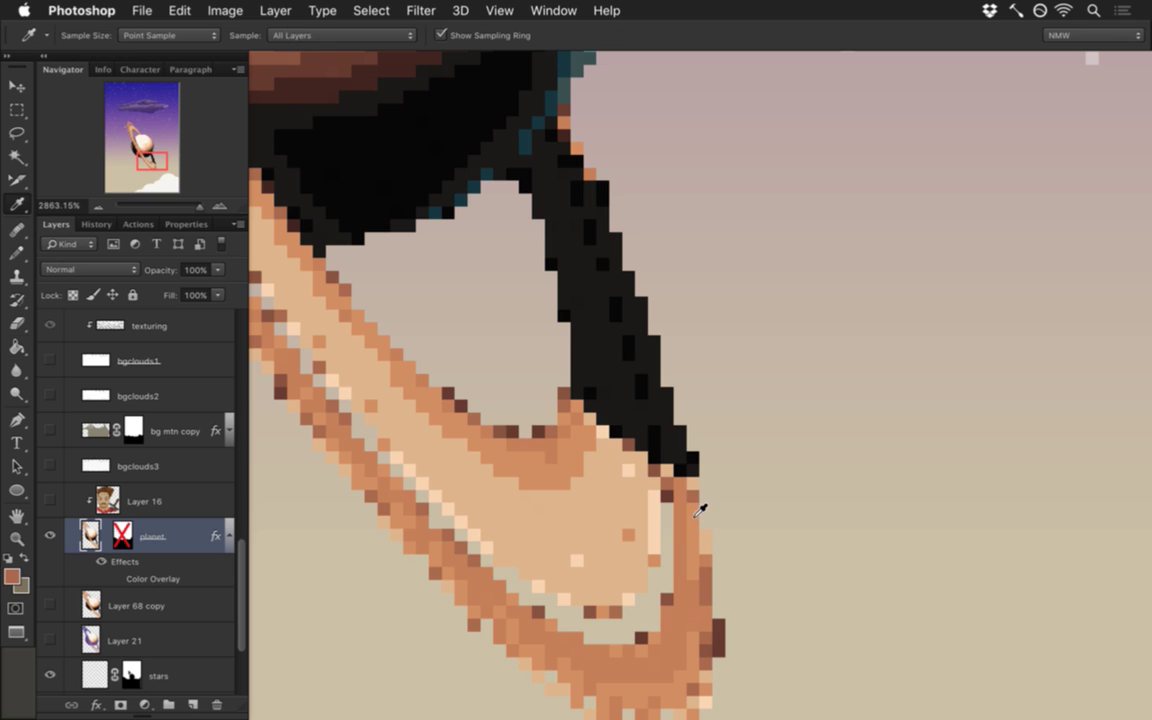
pyautogui.press('b')
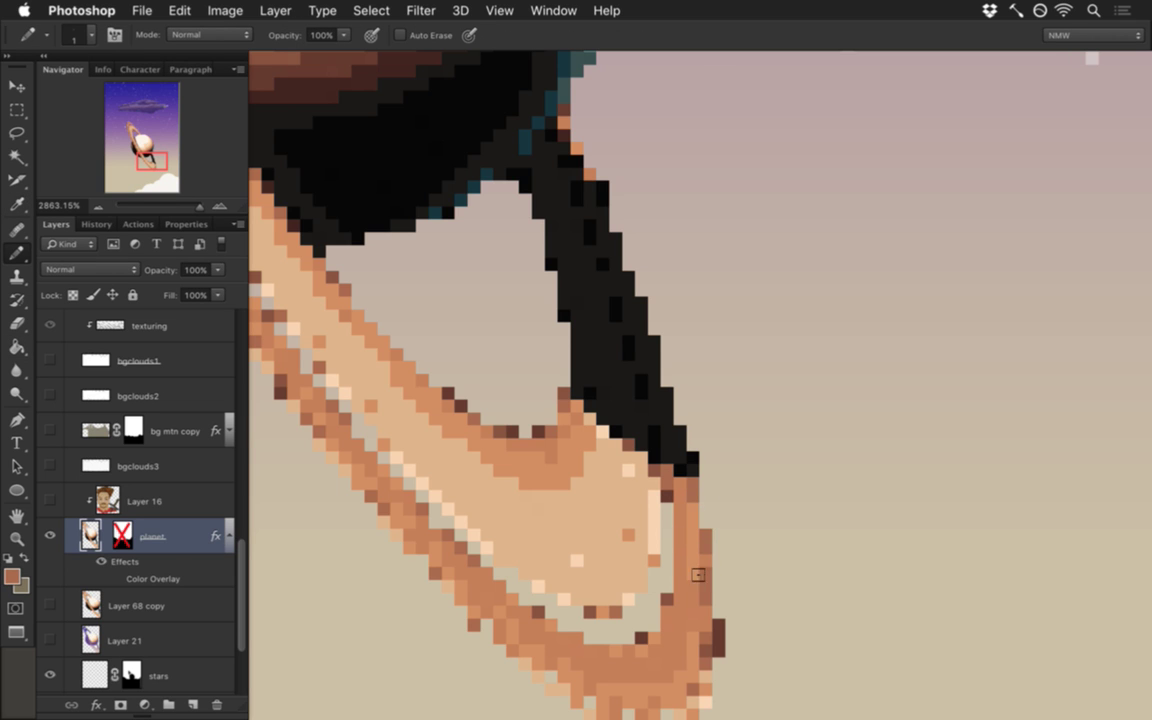
pyautogui.moveTo(732, 624); pyautogui.dragTo(690, 547)
# Step: Sample the light tan and paint over the stray pale pixels at the ring's lower tip
pyautogui.press('i')
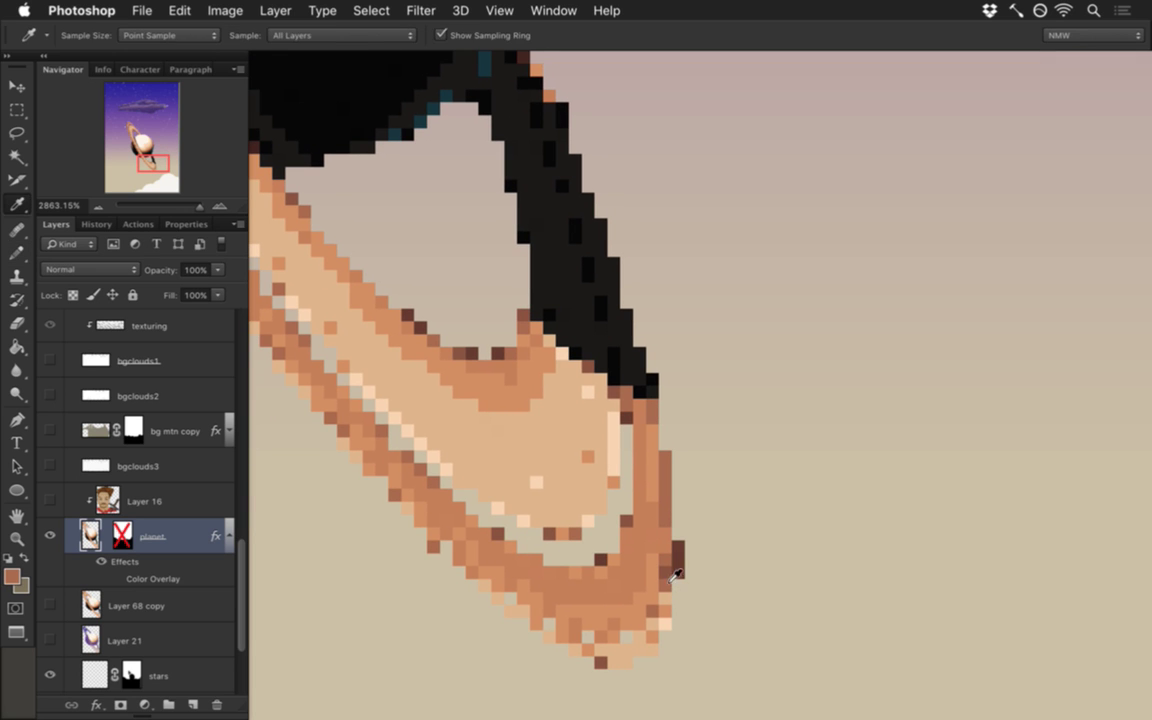
pyautogui.click(671, 608)
pyautogui.press('b')
pyautogui.click(652, 637)
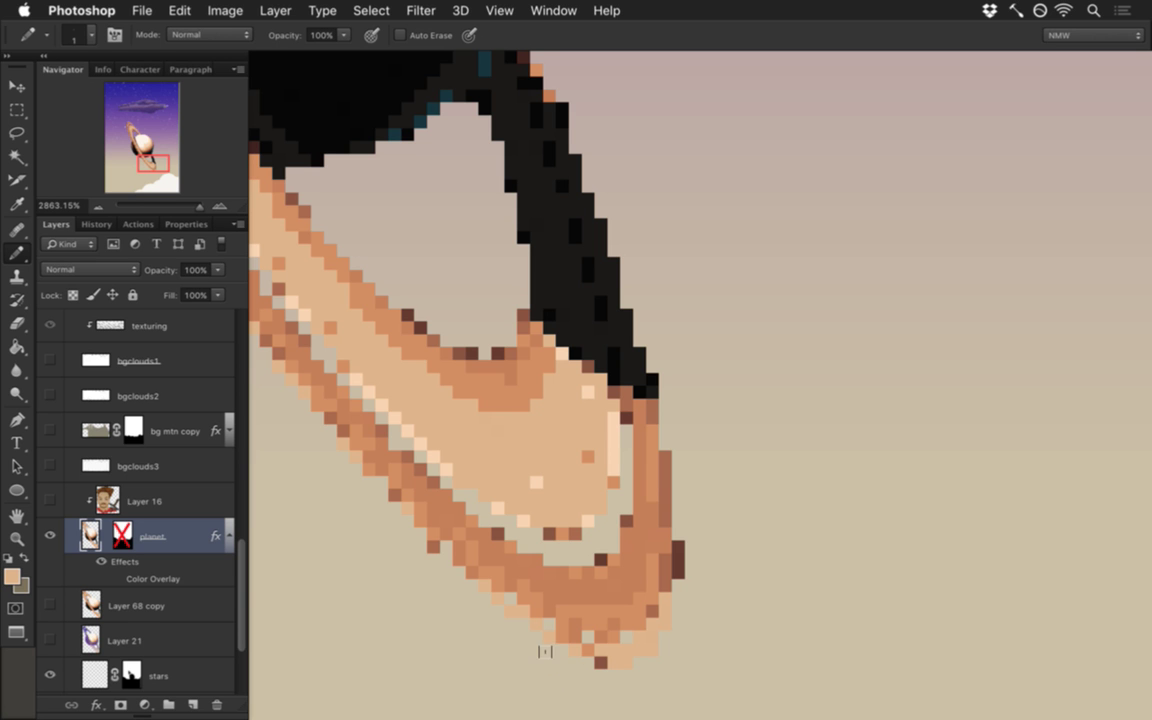
# Step: Sample the dark brown from the bottom of the ring's lower tip and add a matching pixel beside it
pyautogui.scroll(-3, 500, 666)
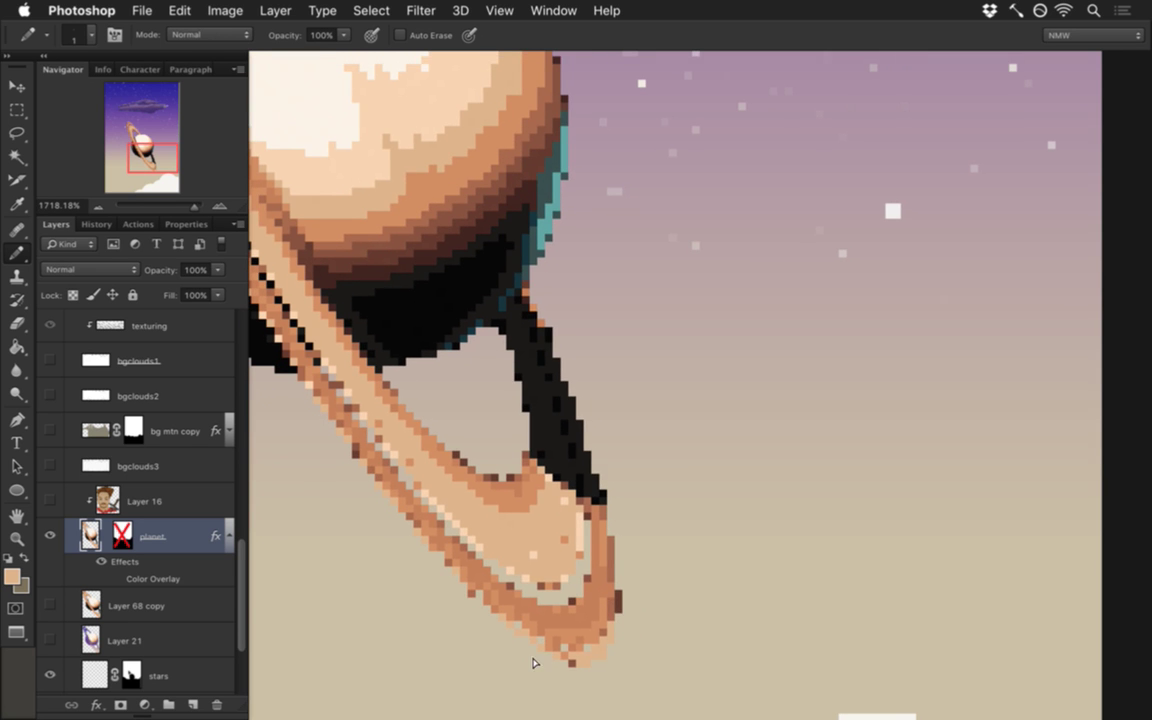
pyautogui.scroll(3, 612, 671)
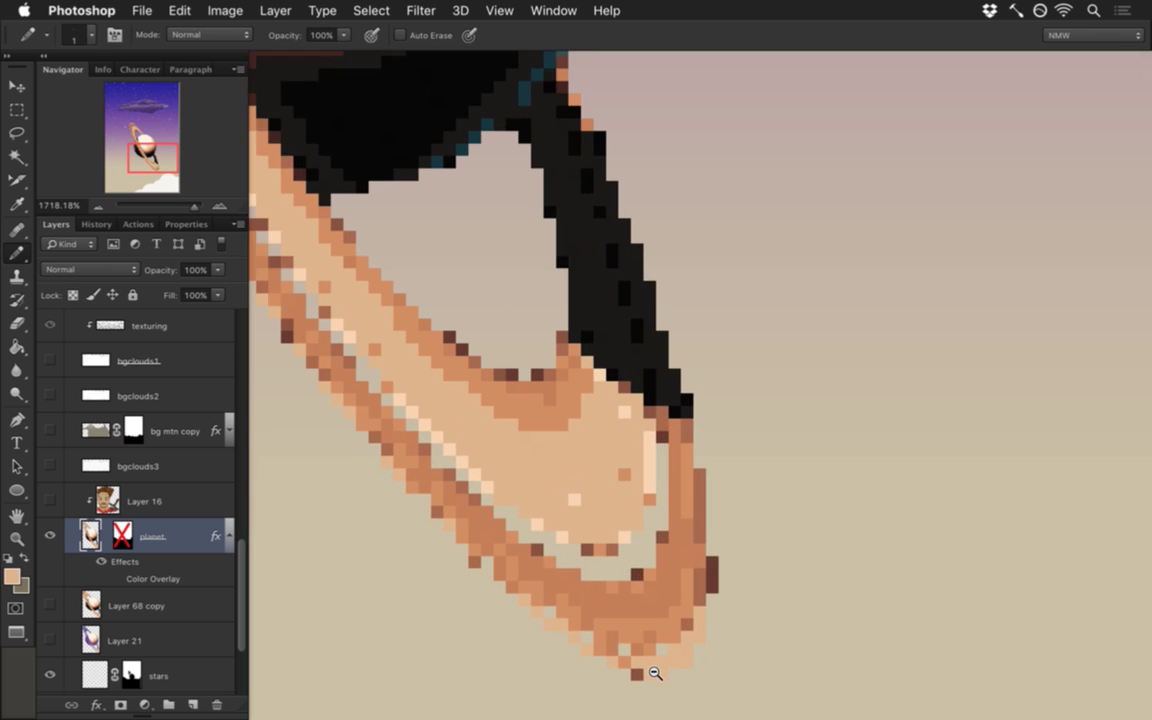
pyautogui.keyDown('alt'); pyautogui.click(641, 675); pyautogui.keyUp('alt')
# Step: Sample the ring's orange and remove the dark stray pixel on the lower-left outer edge
pyautogui.press('i')
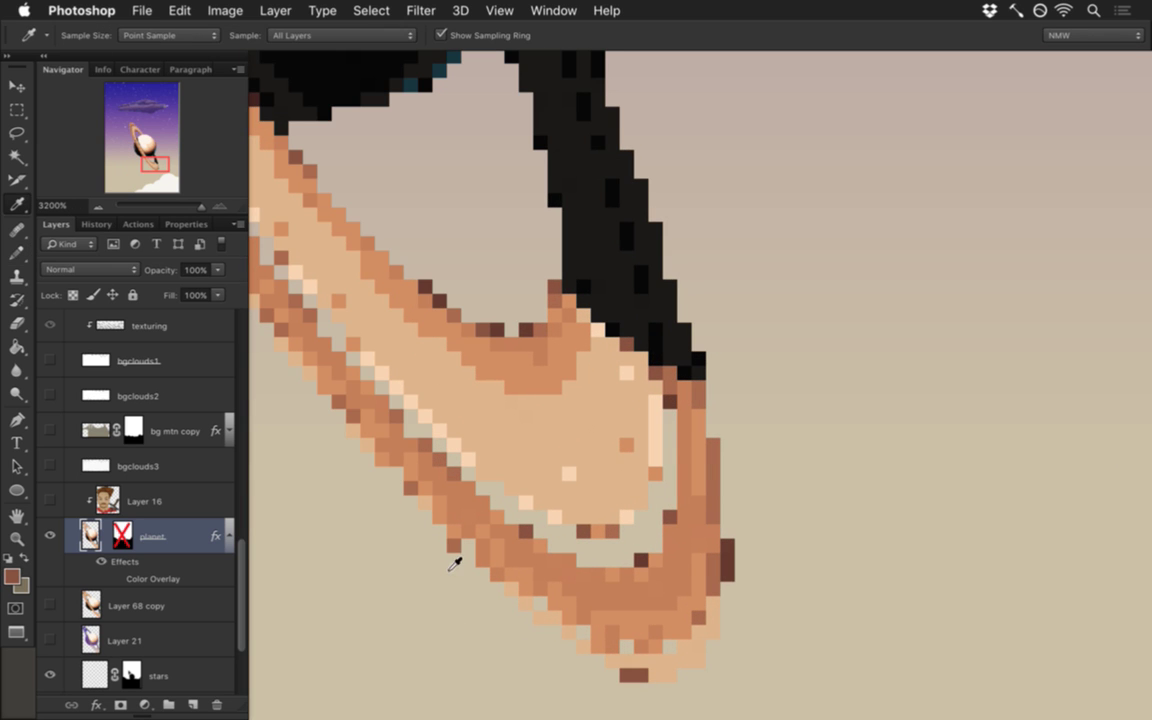
pyautogui.click(460, 553)
pyautogui.press('b')
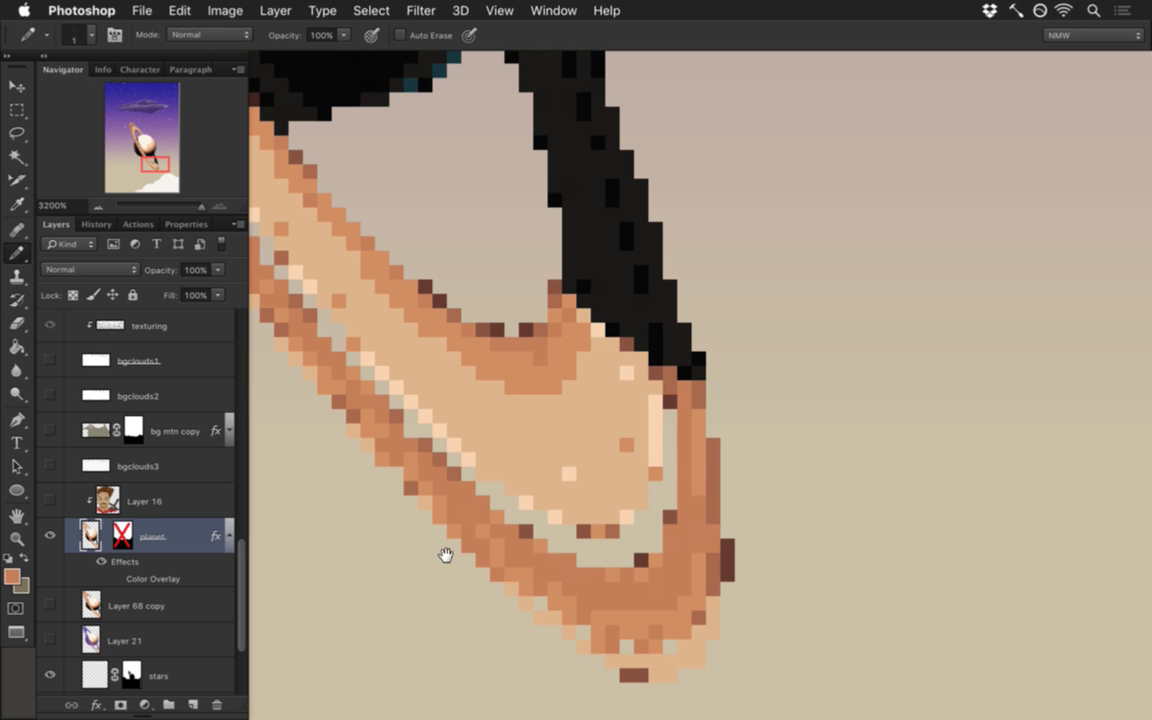
pyautogui.moveTo(445, 555); pyautogui.dragTo(464, 593)
pyautogui.scroll(-2, 494, 609)
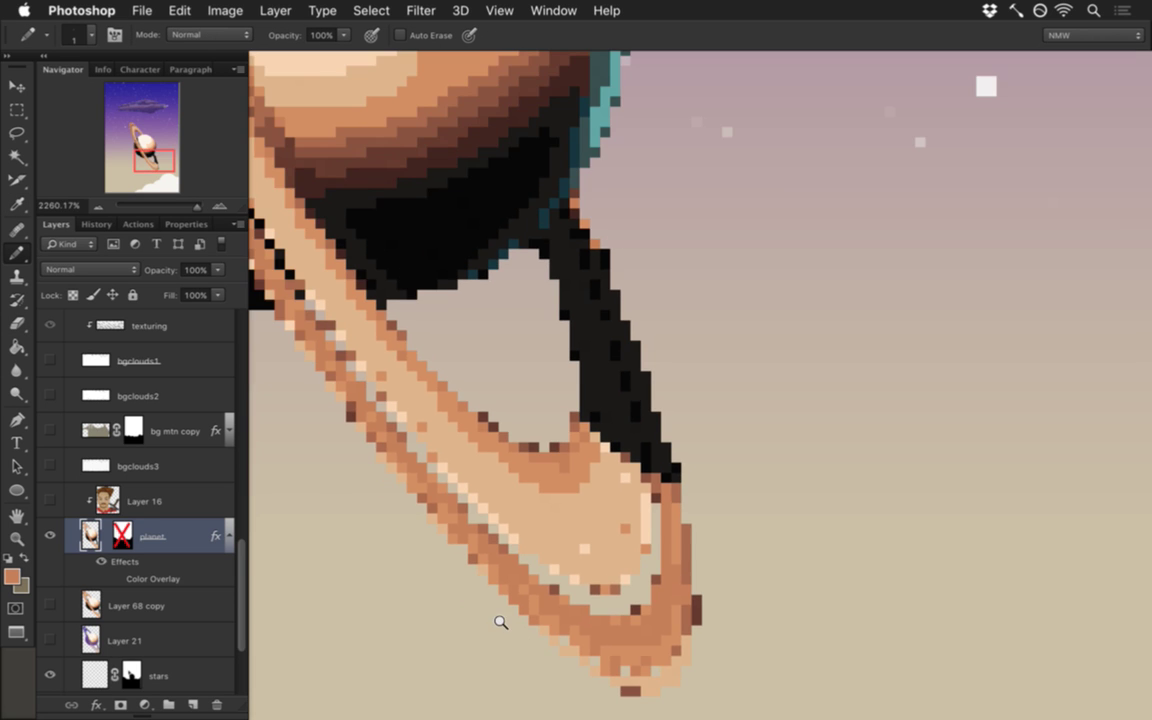
# Step: Smooth the shading bands around the ring's lower tip with orange tones sampled from the ring
pyautogui.press('i')
pyautogui.click(553, 613)
pyautogui.press('b')
pyautogui.press('i')
pyautogui.press('b')
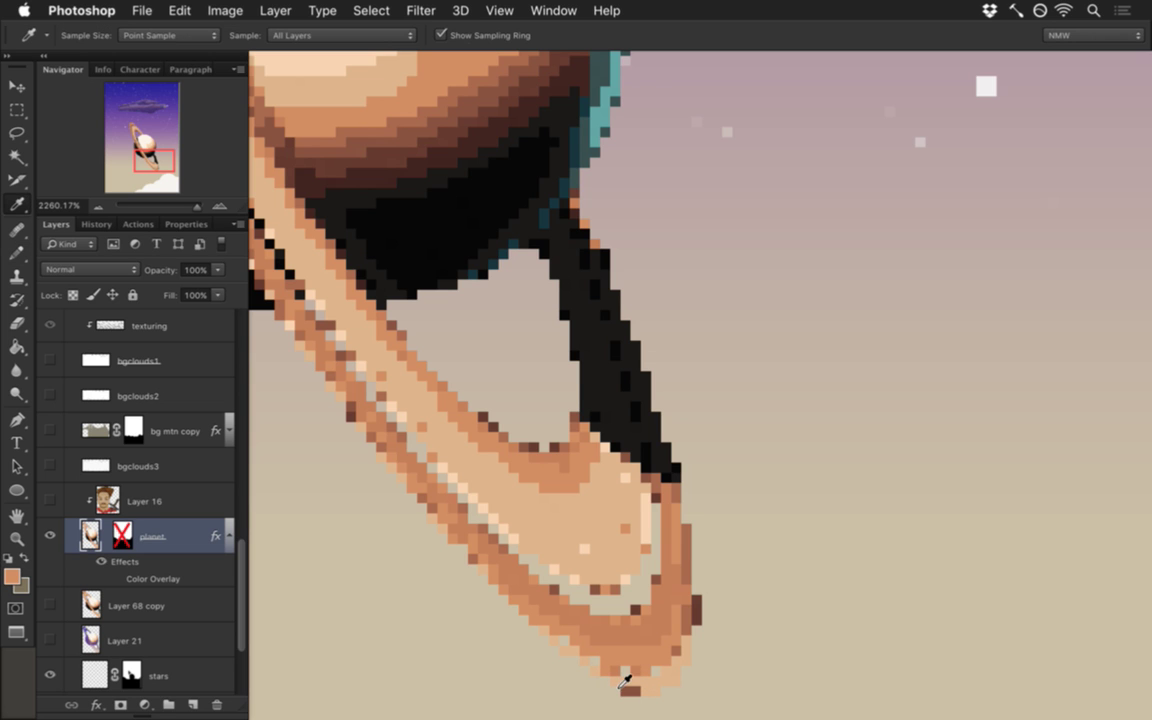
pyautogui.keyDown('alt'); pyautogui.click(619, 672); pyautogui.keyUp('alt')
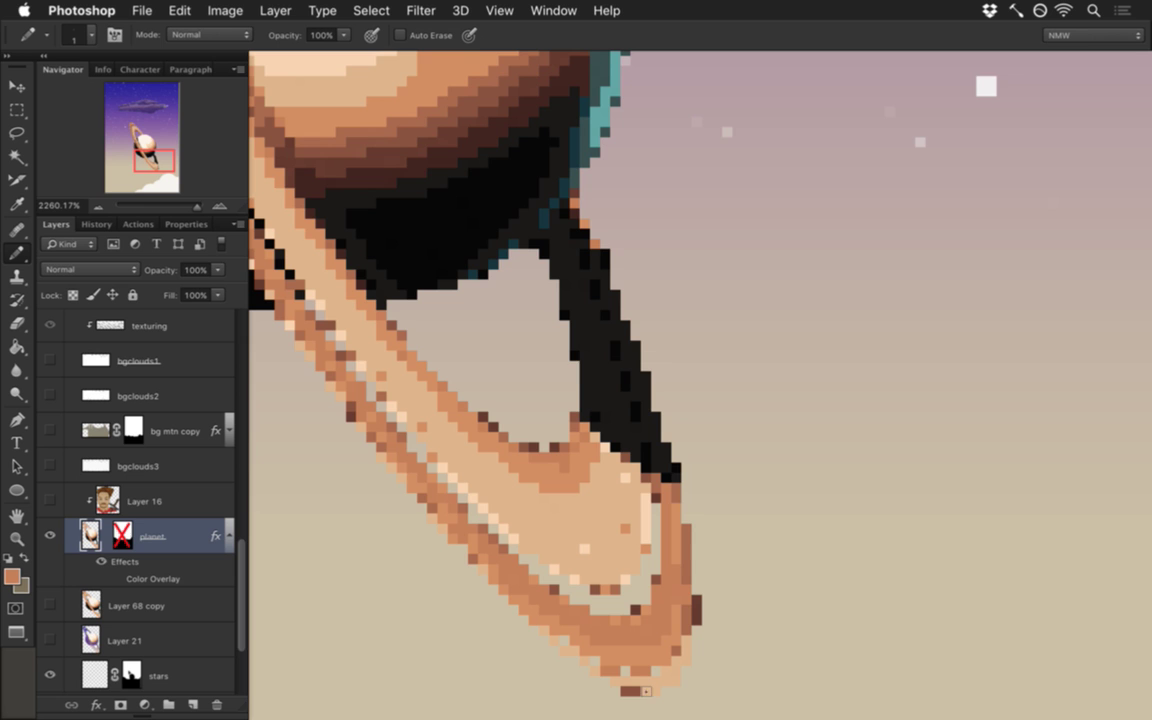
pyautogui.scroll(-2, 550, 651)
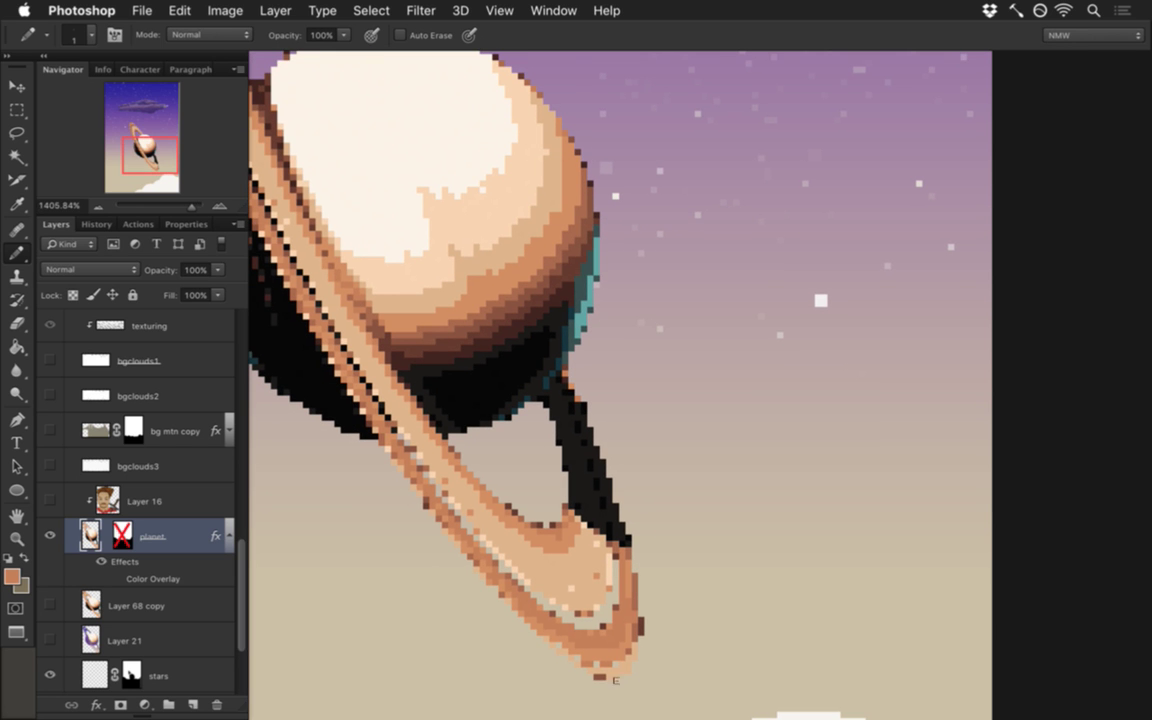
# Step: Sample the light peach and pencil a continuous highlight along the inner side of the ring's lower gap
pyautogui.press('alt')
pyautogui.keyDown('alt'); pyautogui.click(520, 556); pyautogui.keyUp('alt')
pyautogui.press('i')
# Step: Erase the dark stray pixels around the ring's lower tip and recolour its right outer edge with sampled orange
pyautogui.press('e')
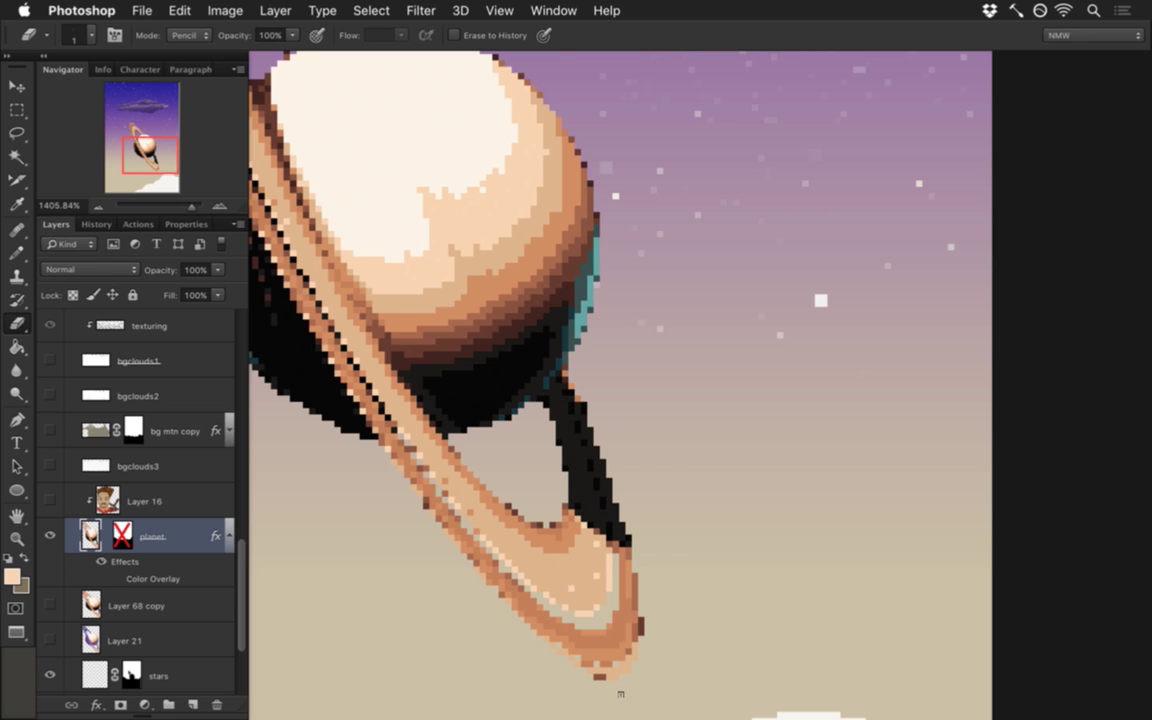
pyautogui.click(599, 678)
pyautogui.press('b')
pyautogui.keyDown('alt'); pyautogui.click(636, 623); pyautogui.keyUp('alt')
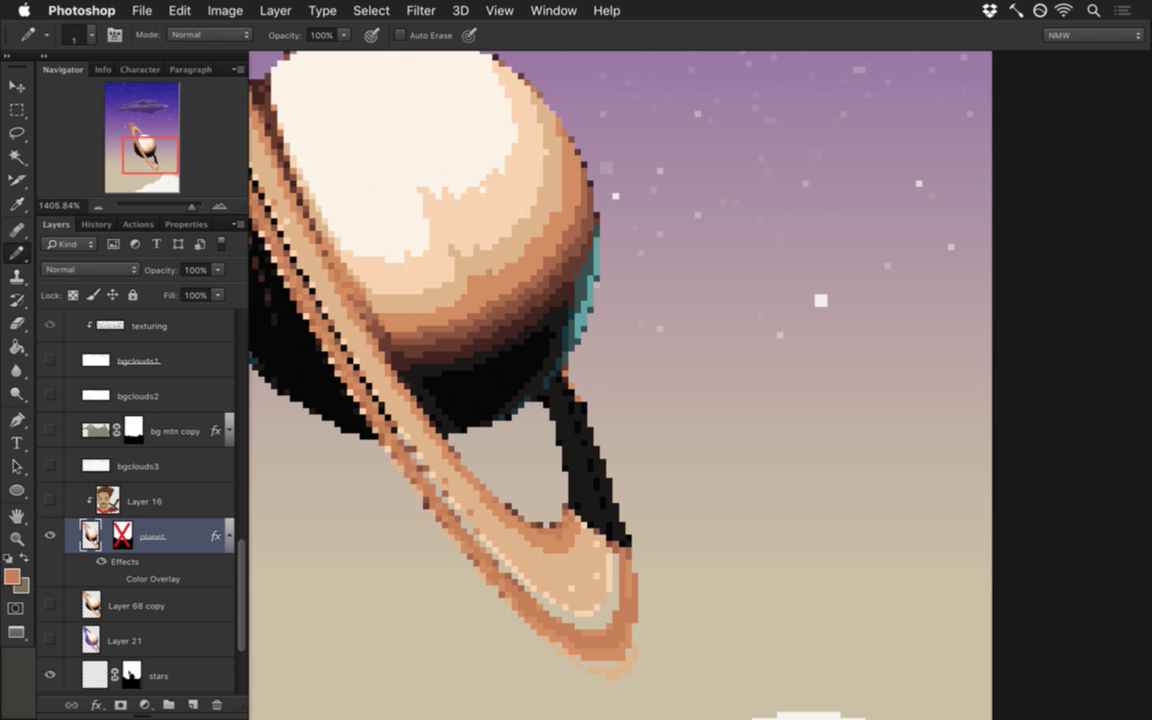
# Step: Sample a lighter orange and clean up the stray pixels along the ring's lower-left outer edge
pyautogui.keyDown('alt'); pyautogui.click(569, 526); pyautogui.keyUp('alt')
pyautogui.press('alt')
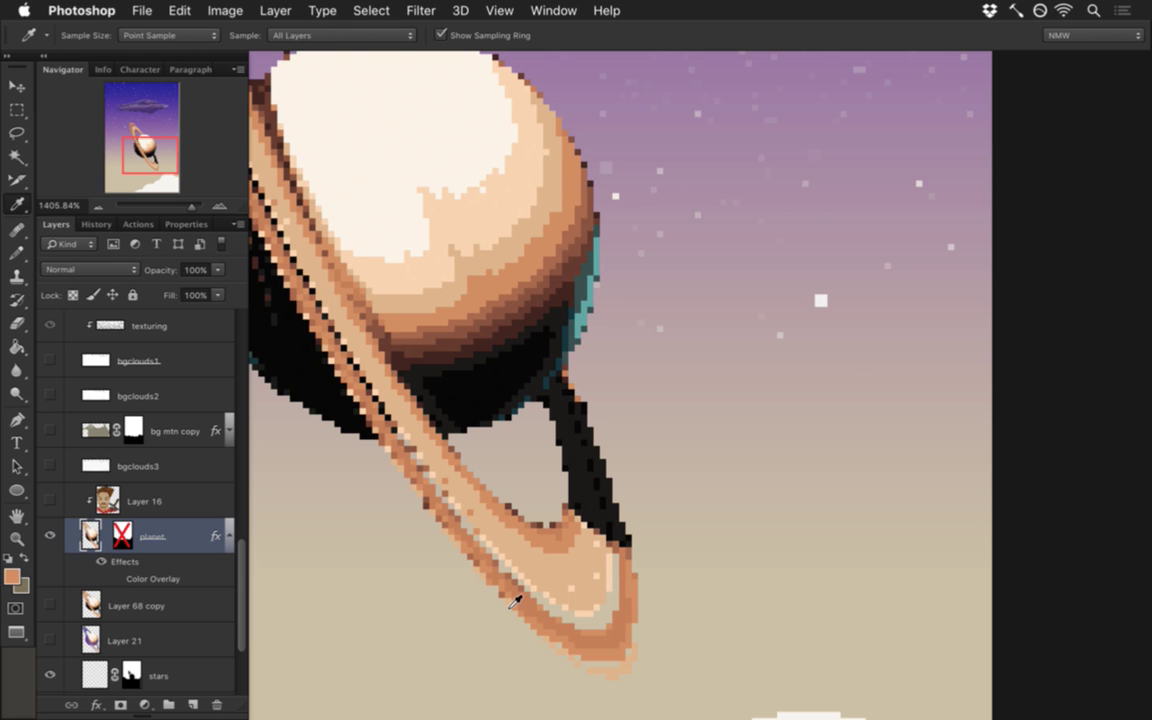
pyautogui.scroll(2, 481, 612)
pyautogui.scroll(-3, 527, 637)
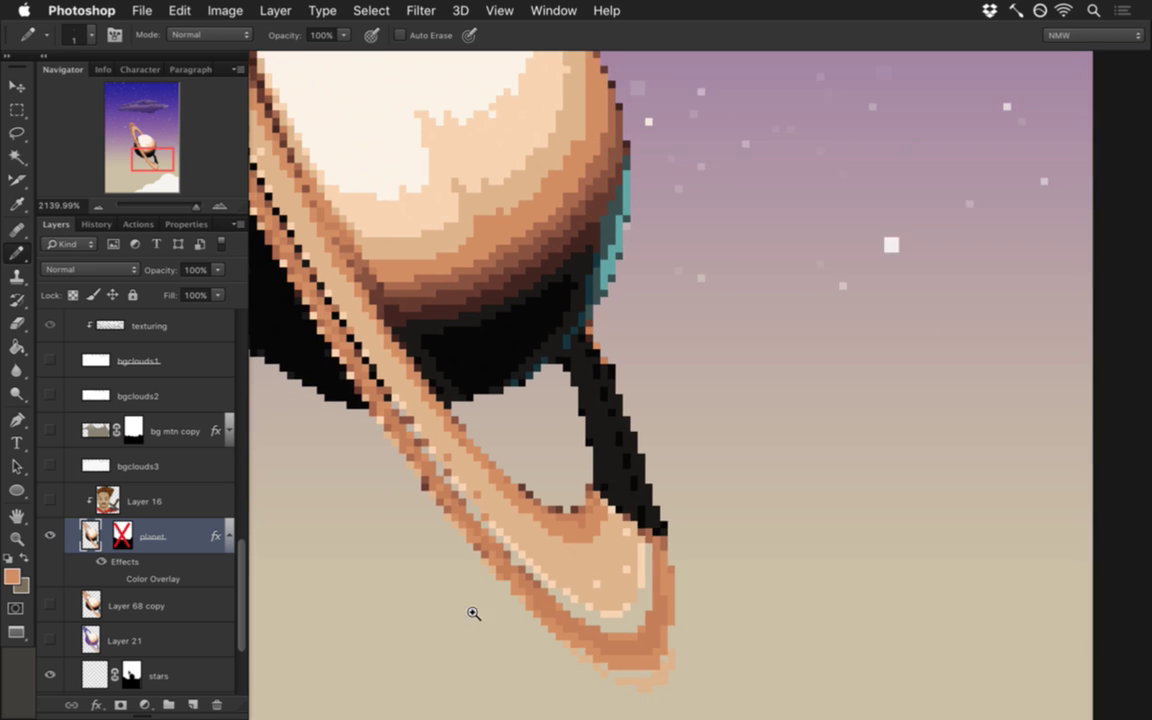
pyautogui.press('alt')
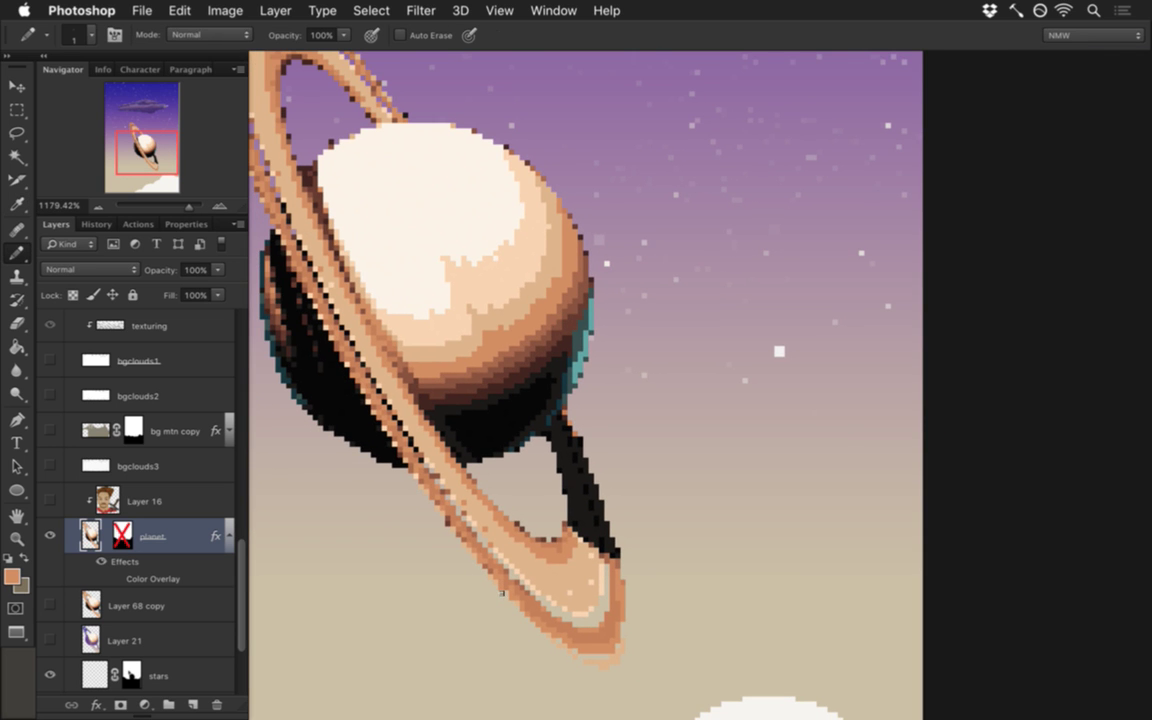
pyautogui.hscroll(-3, 542, 625)
pyautogui.scroll(1, 542, 625)
# Step: Sample the light tan and extend it along the ring's lower-left outer edge, tidying stray pixels with the Eraser
pyautogui.press('alt')
pyautogui.keyDown('alt'); pyautogui.click(570, 630); pyautogui.keyUp('alt')
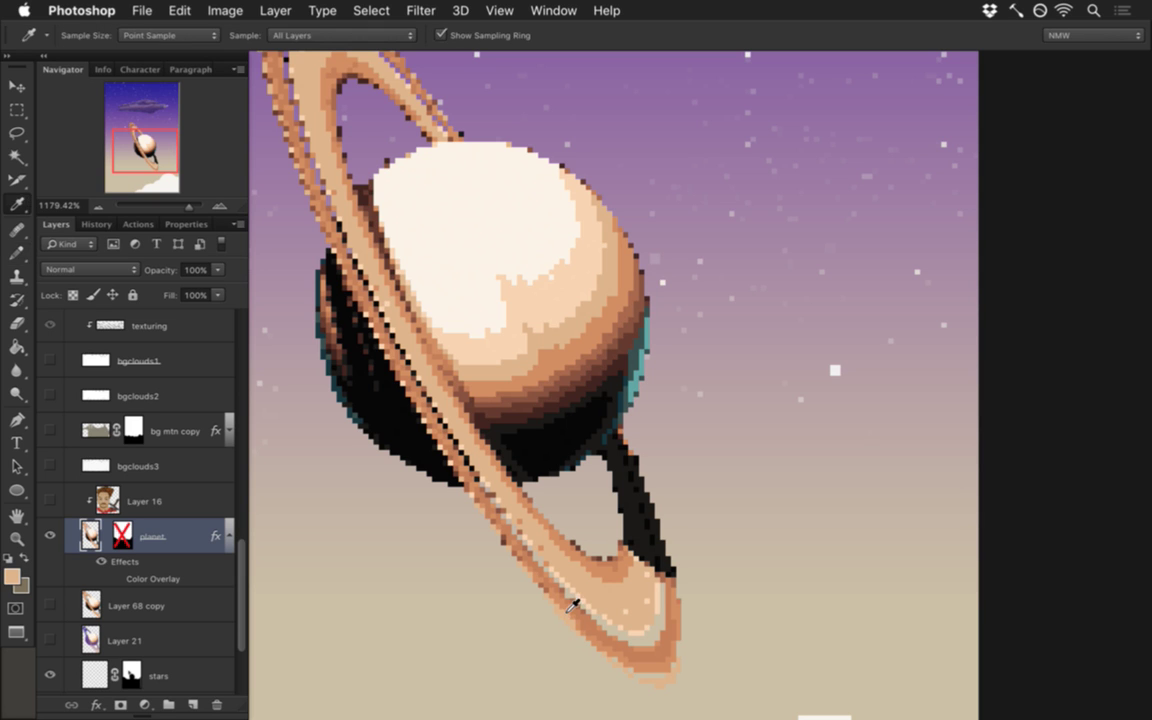
pyautogui.press('e')
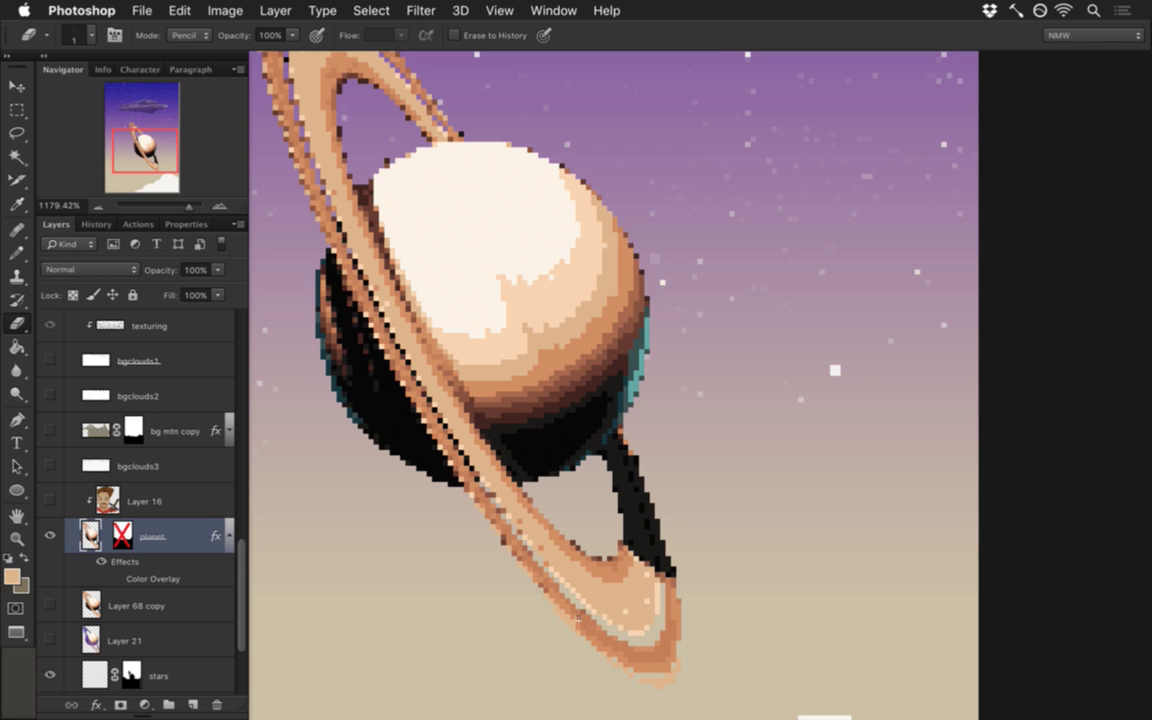
pyautogui.press('b')
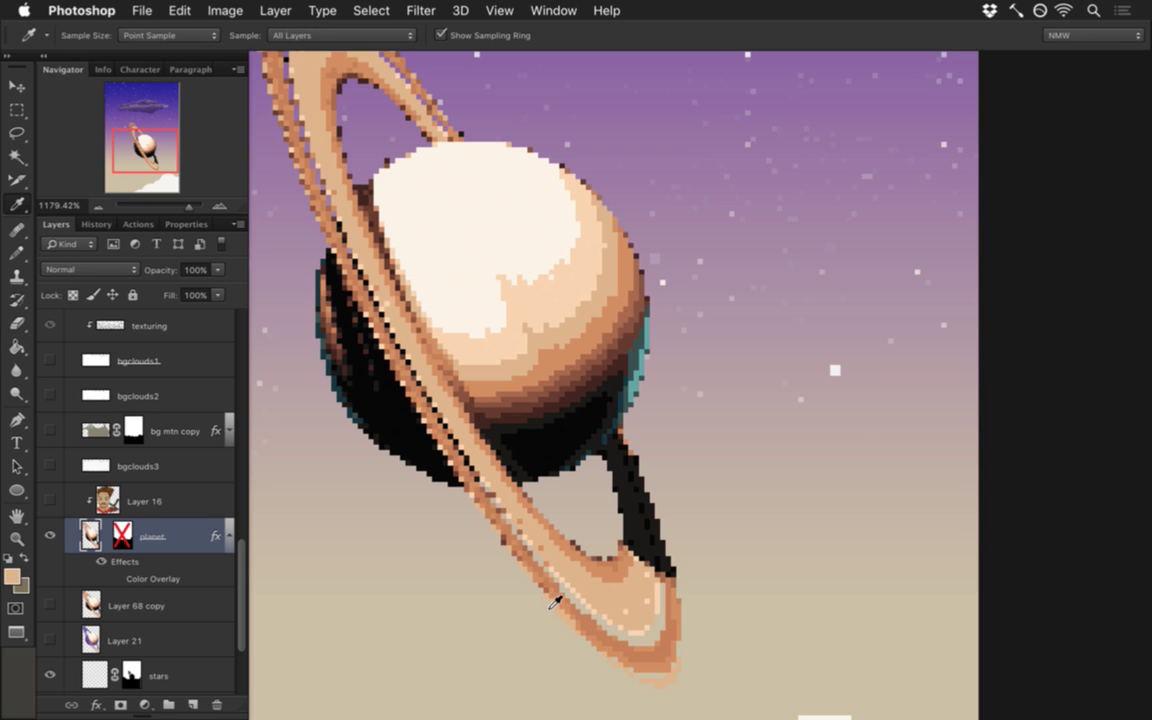
pyautogui.keyDown('alt'); pyautogui.click(545, 600); pyautogui.keyUp('alt')
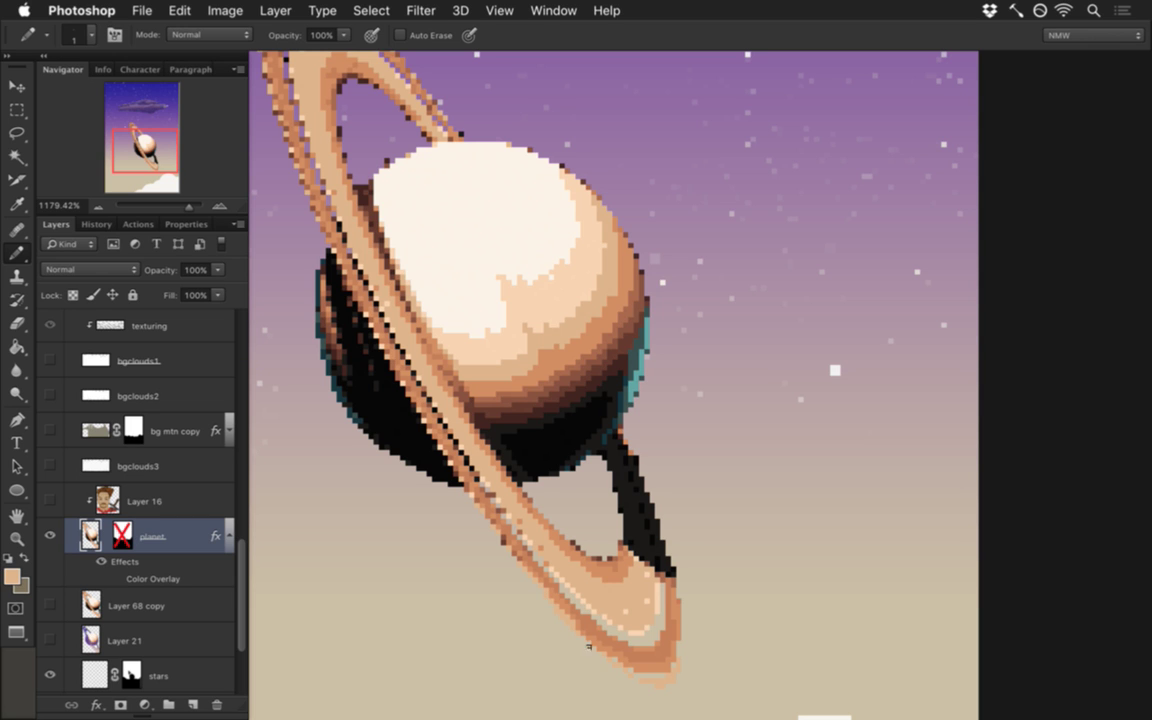
pyautogui.press('e')
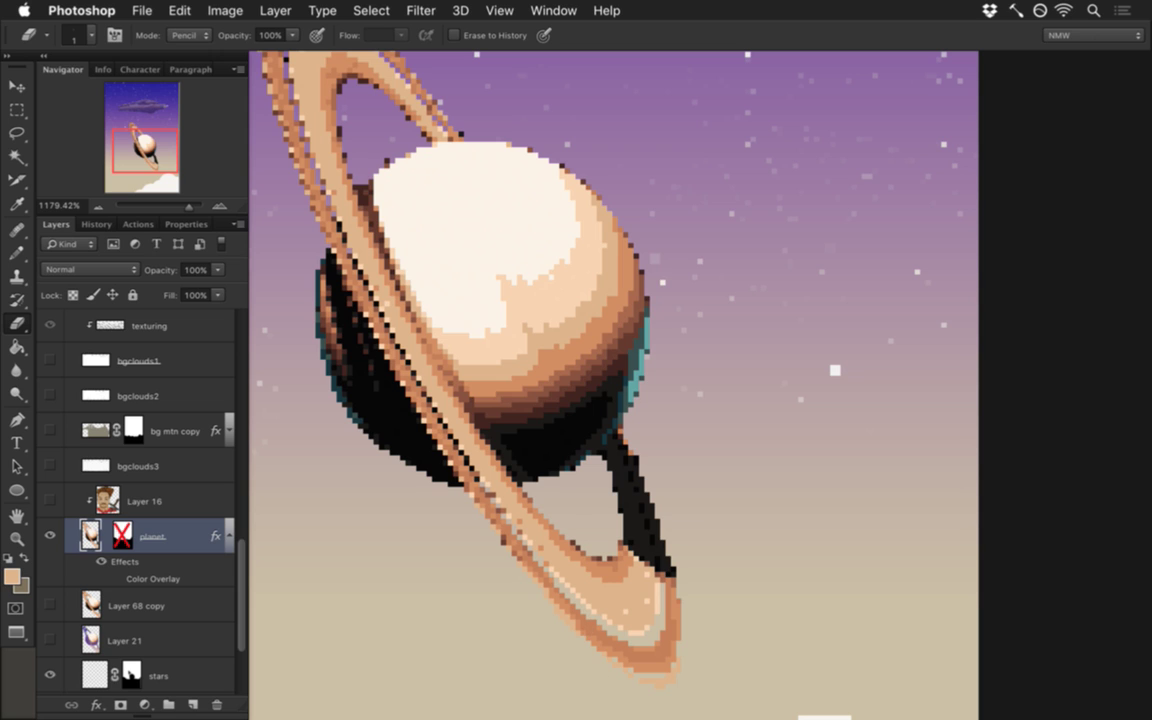
pyautogui.hotkey('ctrl', 'z')
# Step: Sample the ring's orange and paint over the dark brown pixels on the inner curve of the ring's lower loop
pyautogui.press('i')
pyautogui.click(560, 520)
pyautogui.press('b')
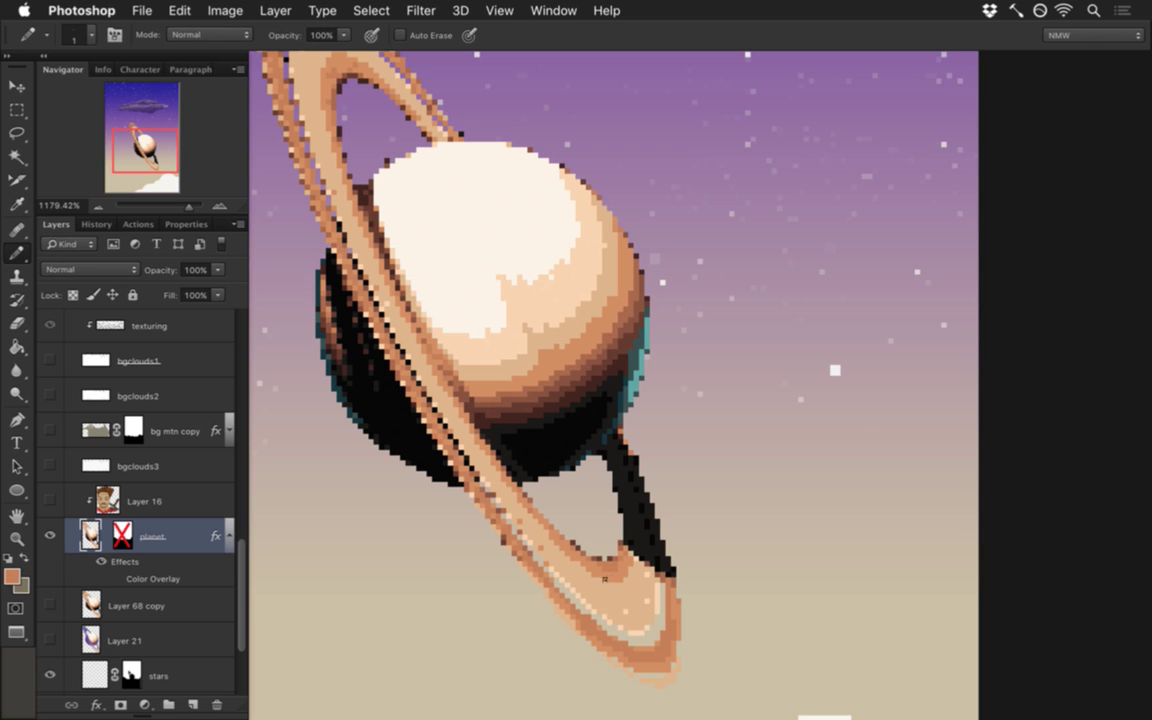
# Step: Sample the ring's orange and touch up the inner edge of its lower loop just below the planet
pyautogui.press('e')
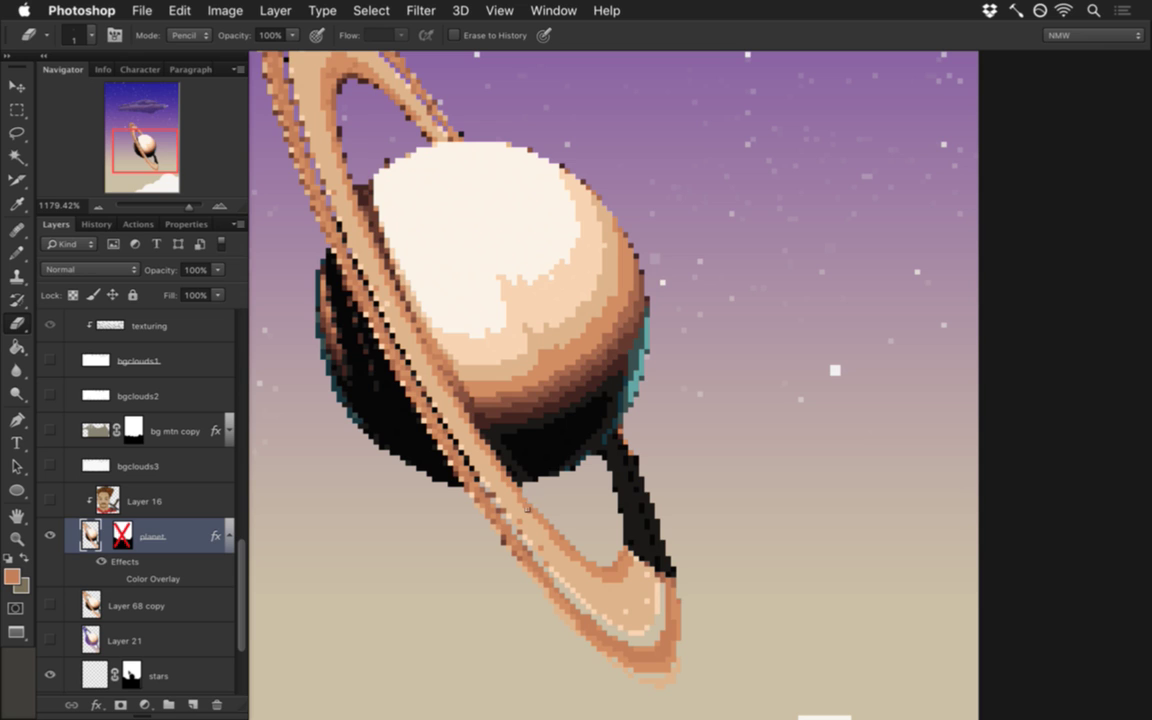
pyautogui.press('i')
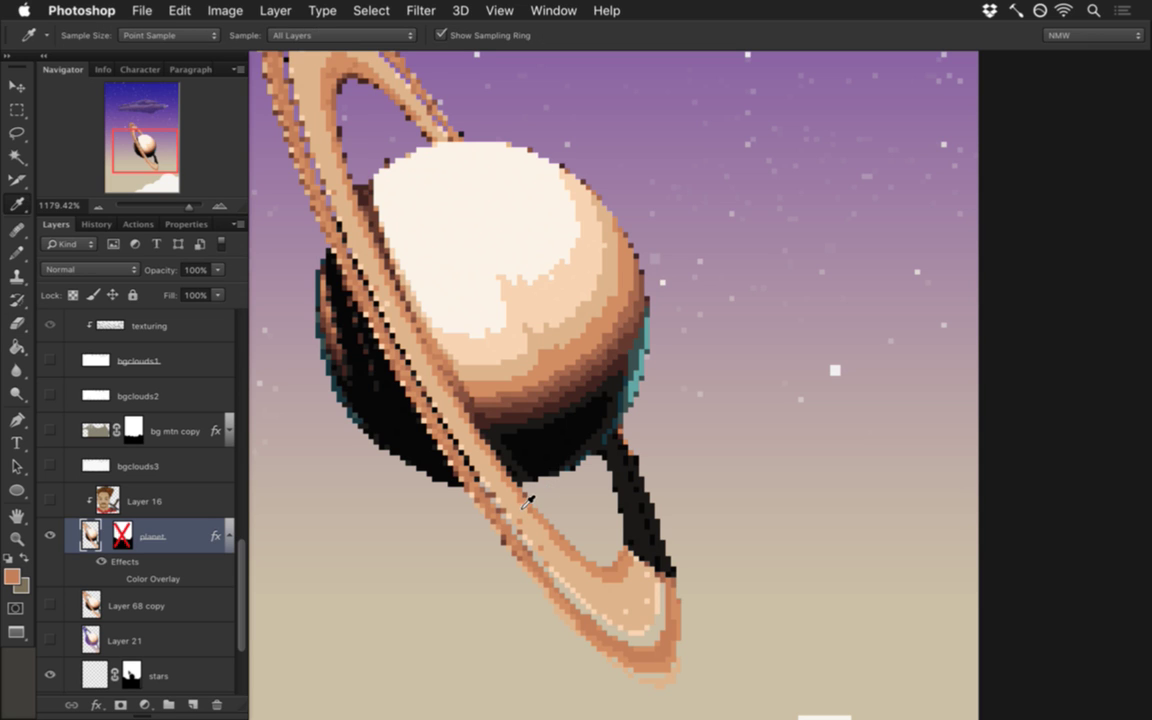
pyautogui.press('b')
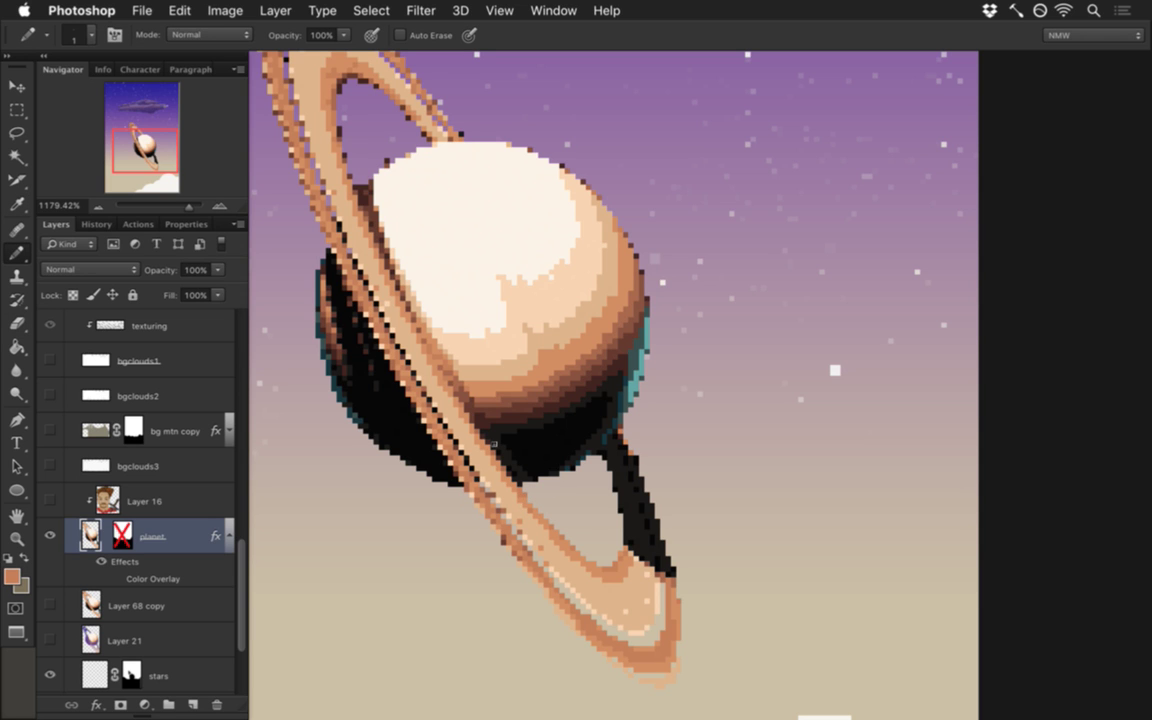
pyautogui.keyDown('alt'); pyautogui.click(520, 506); pyautogui.keyUp('alt')
pyautogui.scroll(3, 472, 495)
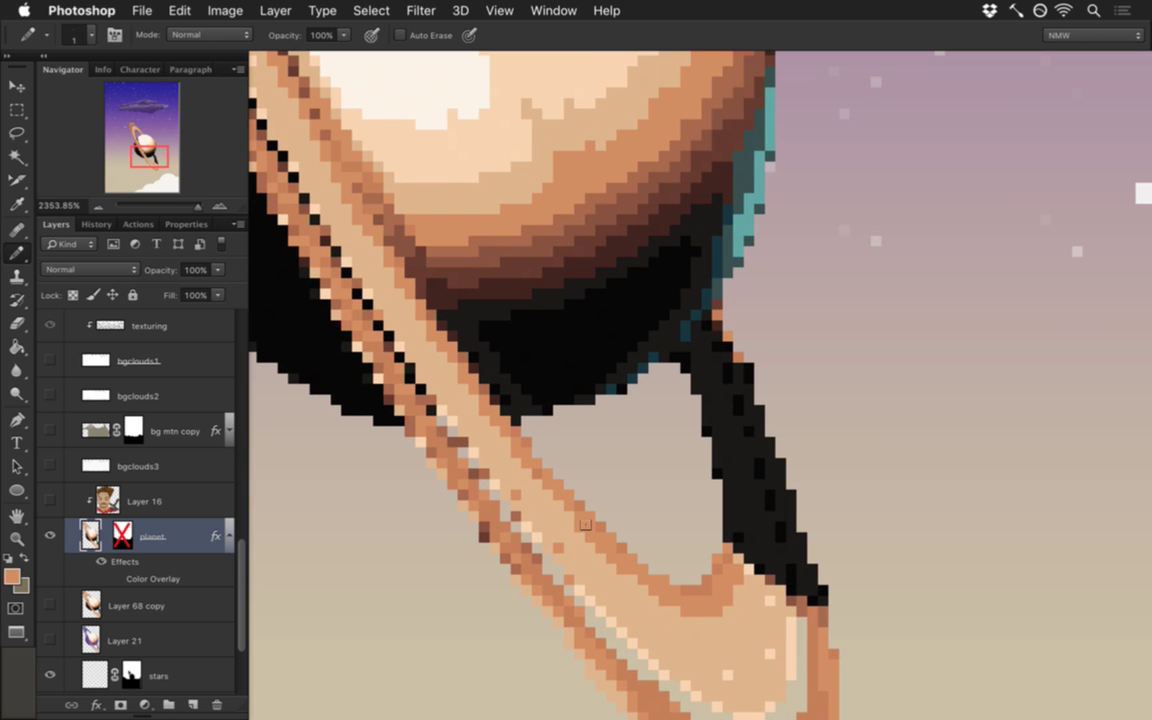
pyautogui.scroll(-4, 555, 550)
pyautogui.scroll(1, 465, 548)
# Step: Sample the light tan and darker orange and clean up the dark brown pixels on the ring's lower-left outer edge
pyautogui.press('e')
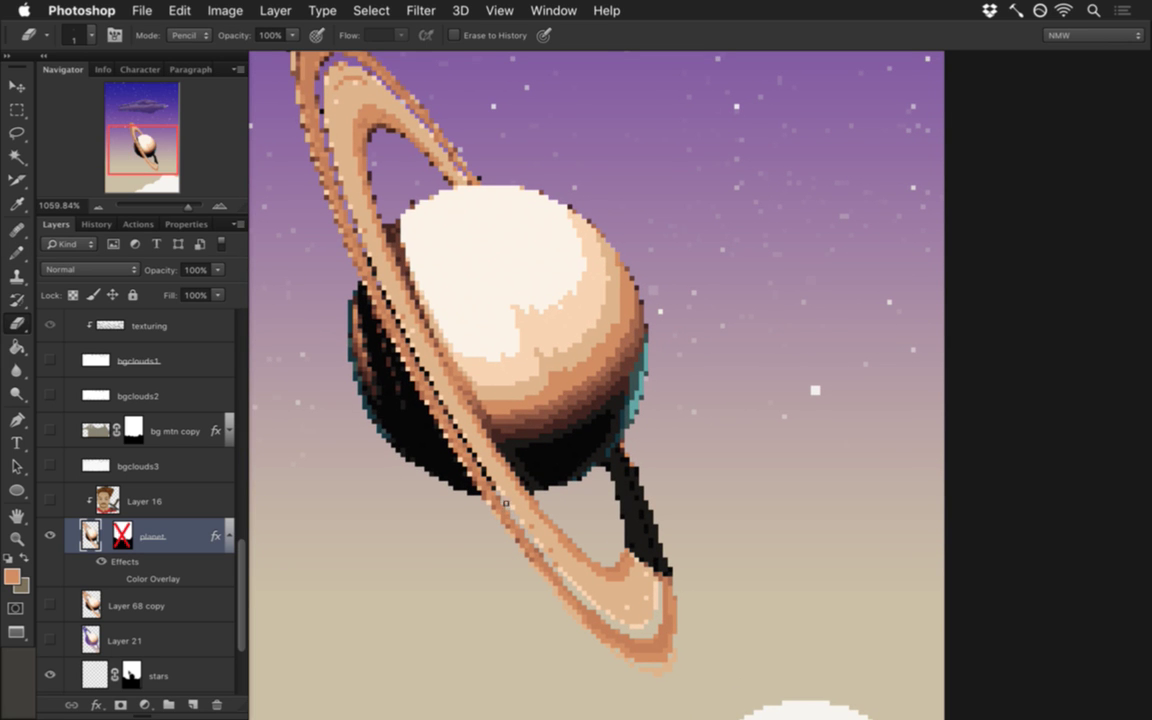
pyautogui.scroll(2, 550, 592)
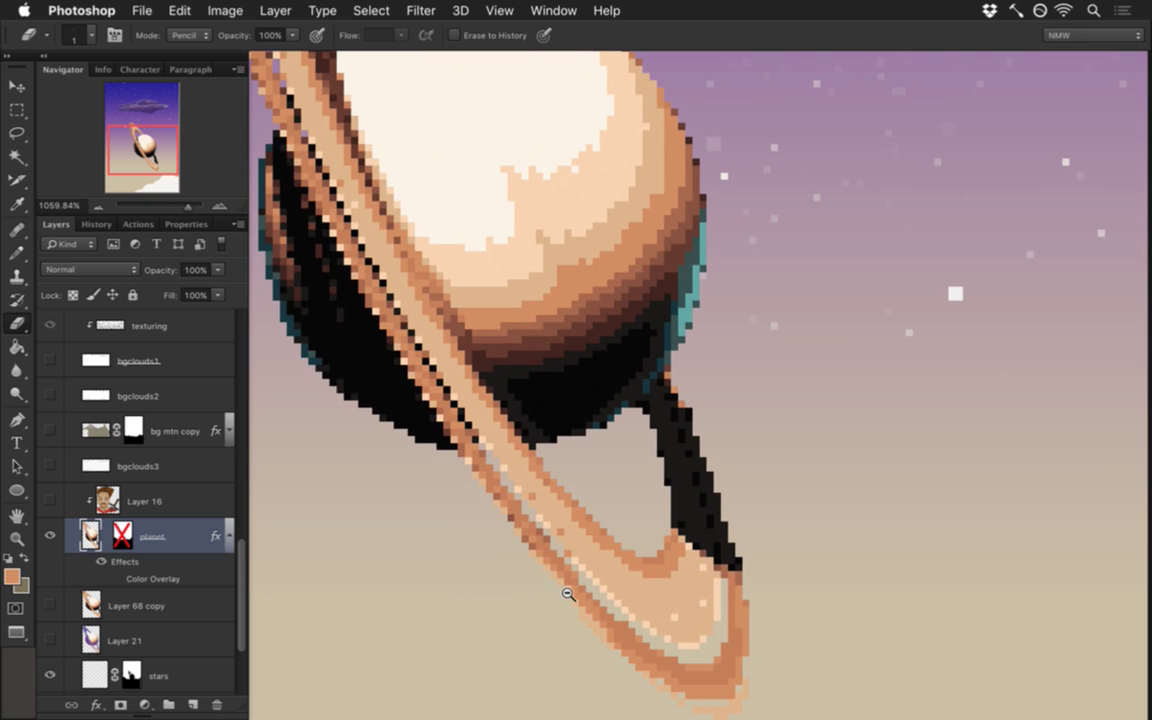
pyautogui.scroll(1, 569, 578)
pyautogui.click(527, 543)
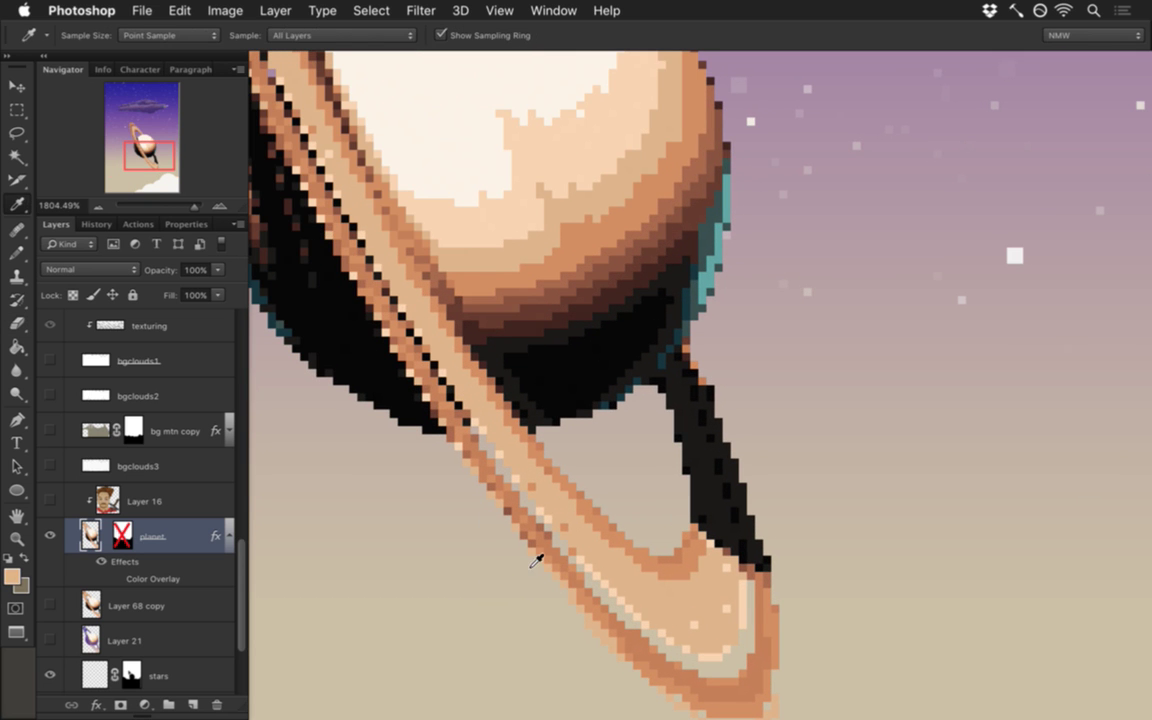
pyautogui.press('b')
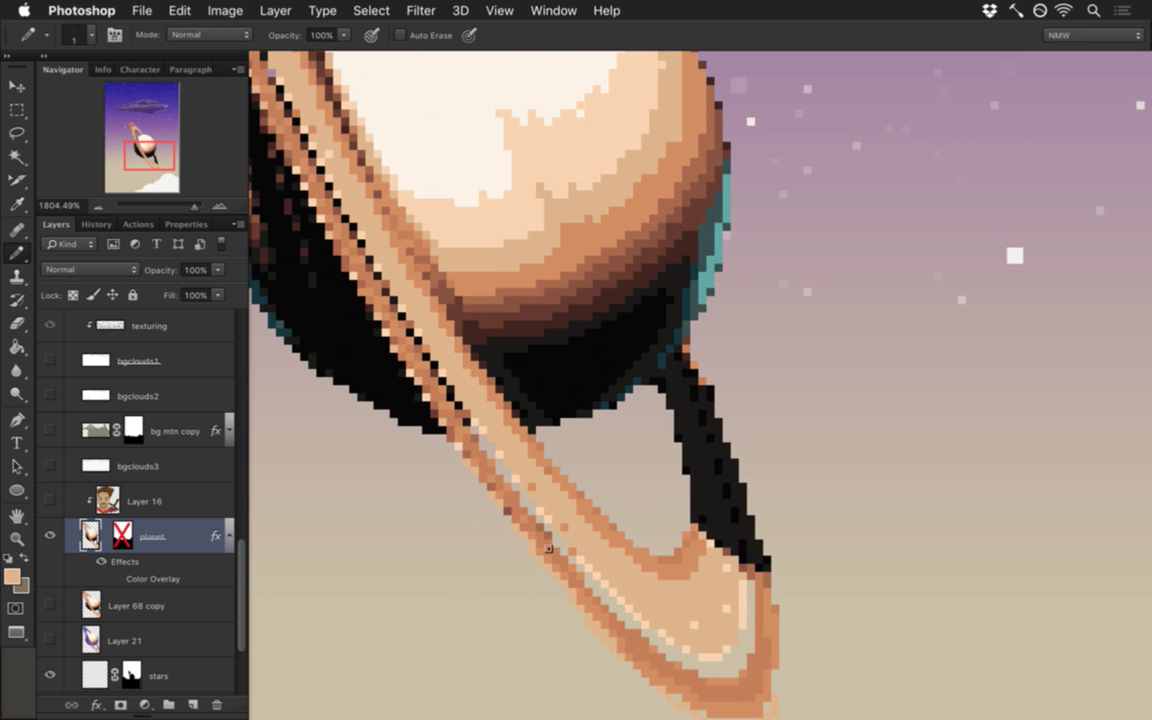
pyautogui.press('i')
pyautogui.click(540, 535)
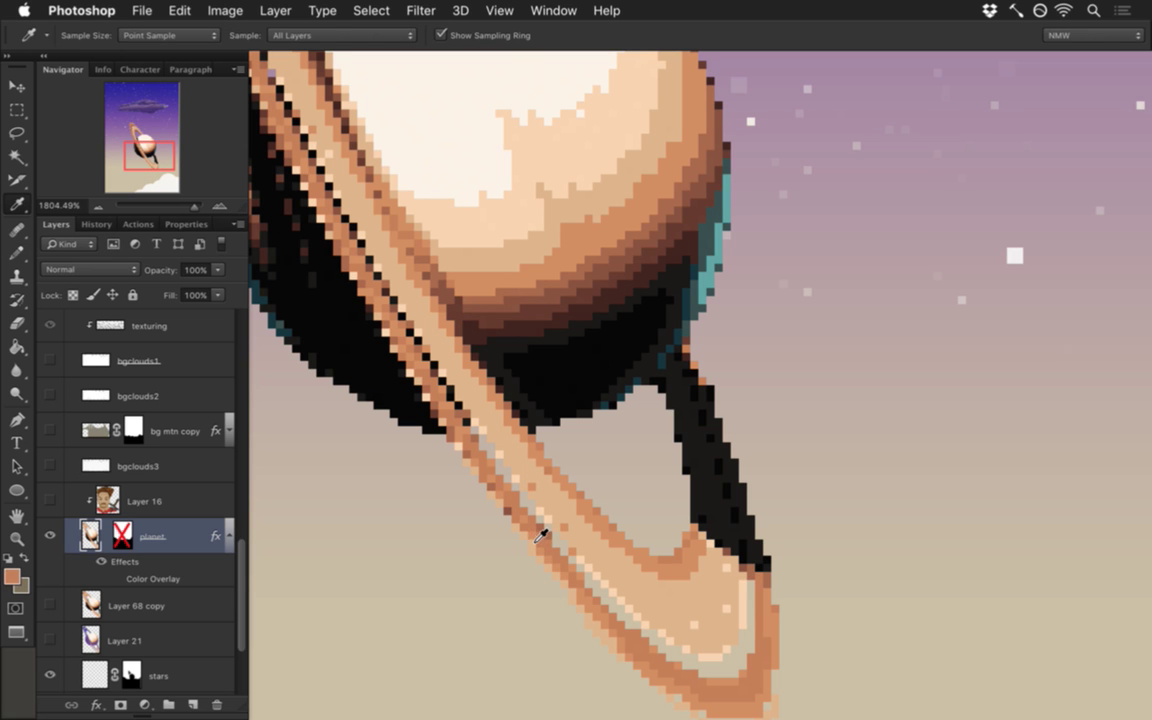
pyautogui.press('b')
pyautogui.press('e')
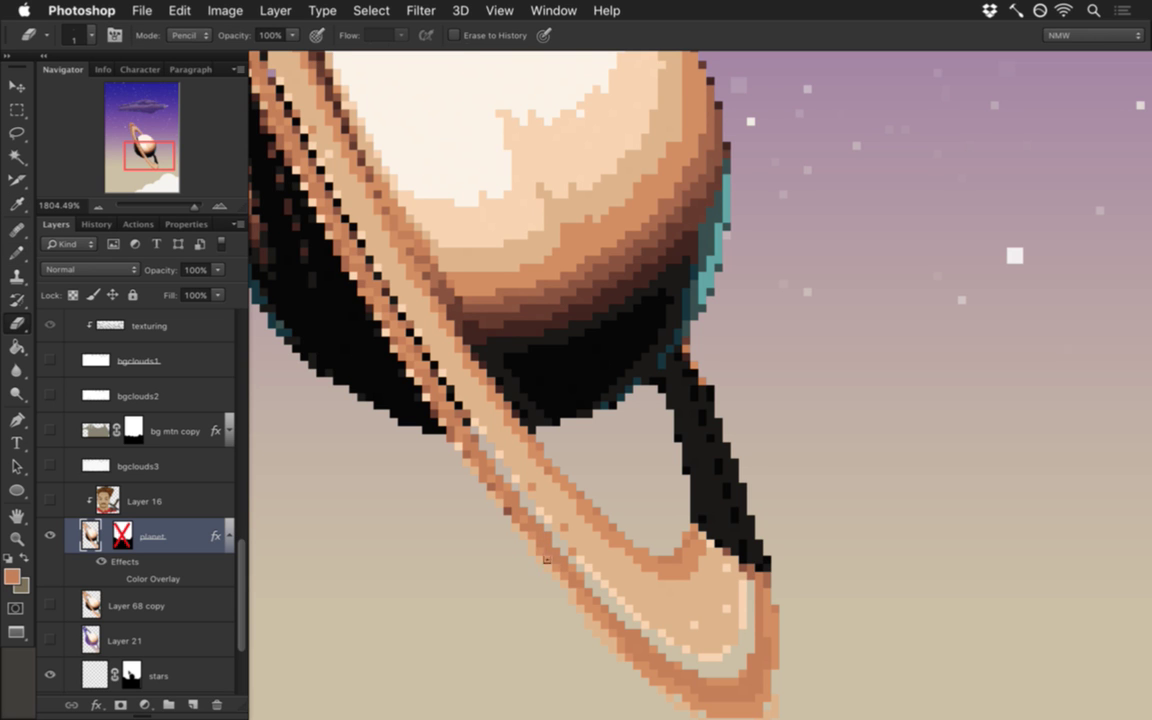
# Step: Sample the light tan and paint it along the ring's outer edge just below the planet's shadow
pyautogui.scroll(-2, 547, 559)
pyautogui.press('i')
pyautogui.click(510, 517)
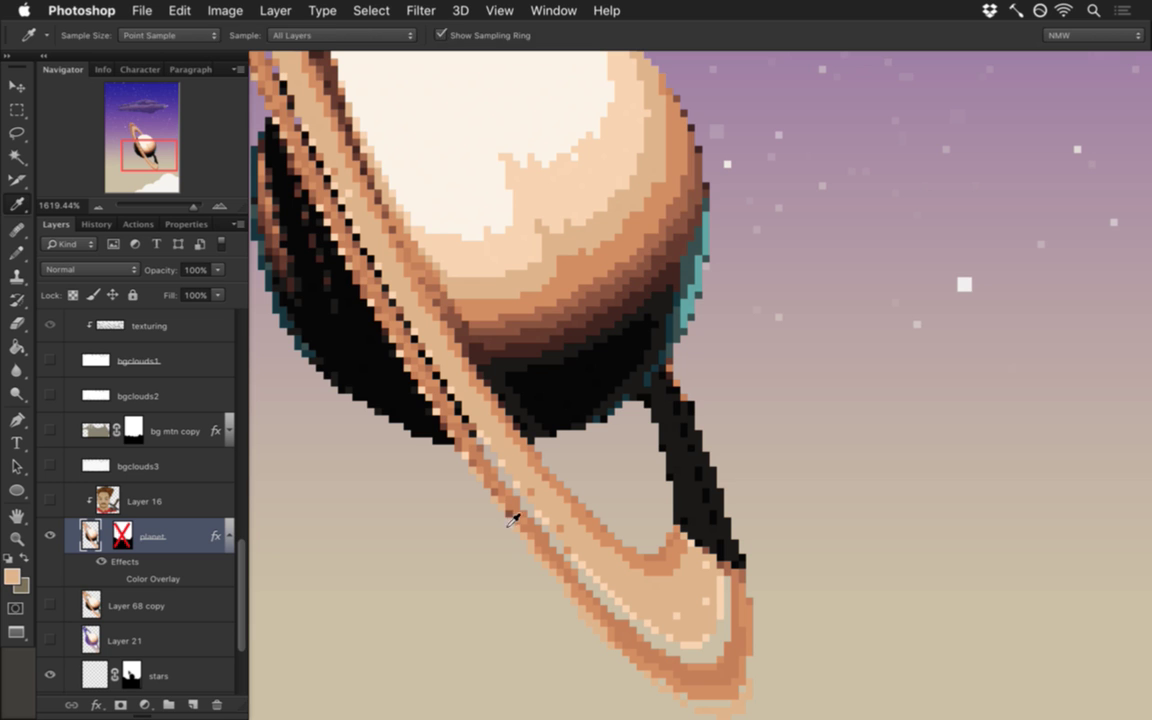
pyautogui.press('b')
pyautogui.scroll(-2, 445, 530)
pyautogui.moveTo(470, 506); pyautogui.dragTo(559, 564)
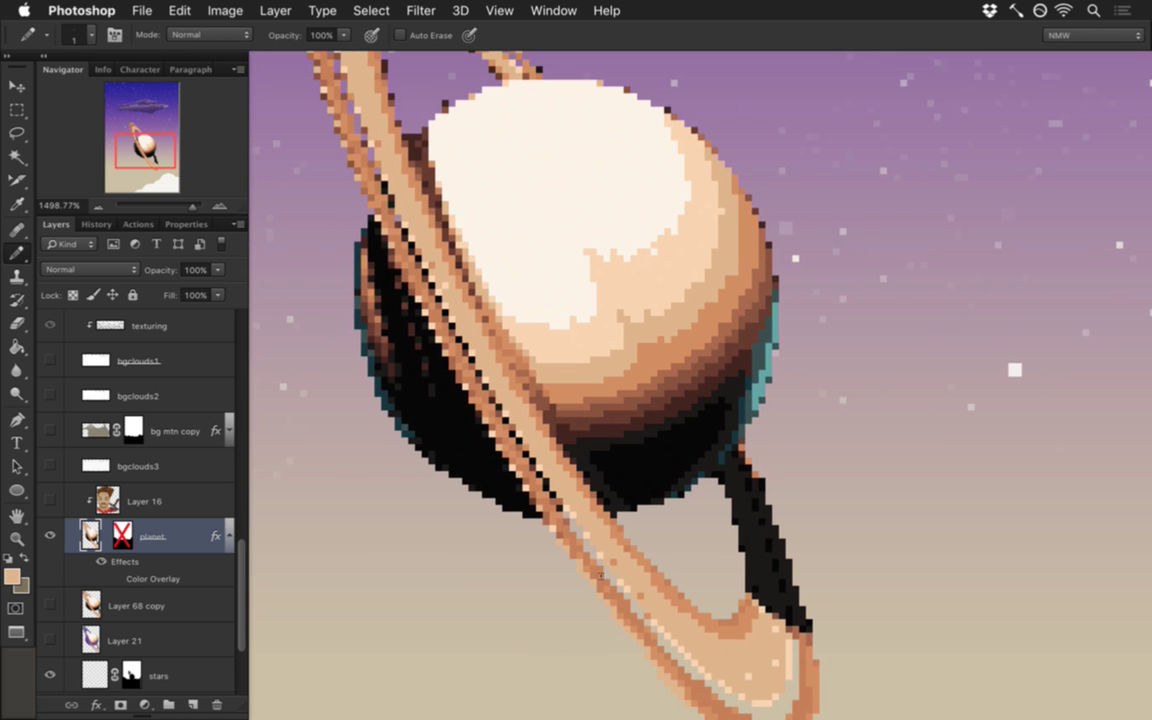
# Step: Sample the mid orange and recolour the pixels where the ring's outer edge leaves the planet's shadow
pyautogui.scroll(10, 578, 571)
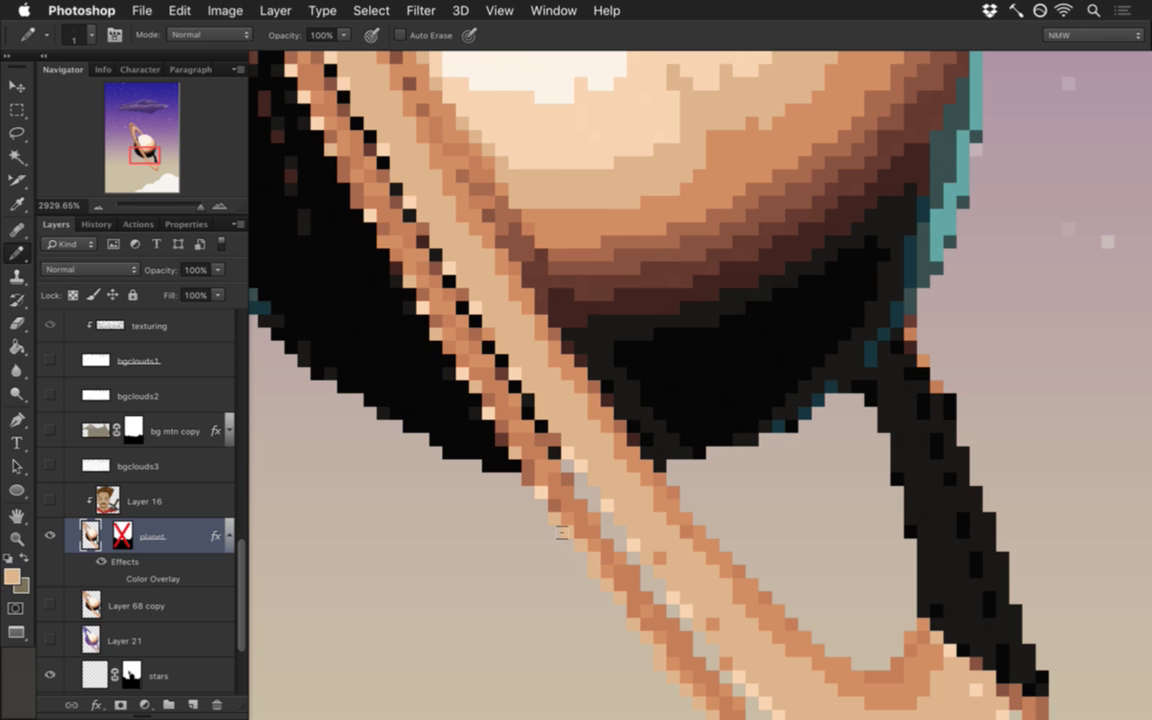
pyautogui.press('i')
pyautogui.click(564, 506)
pyautogui.click(563, 515)
pyautogui.press('b')
pyautogui.scroll(-8, 520, 558)
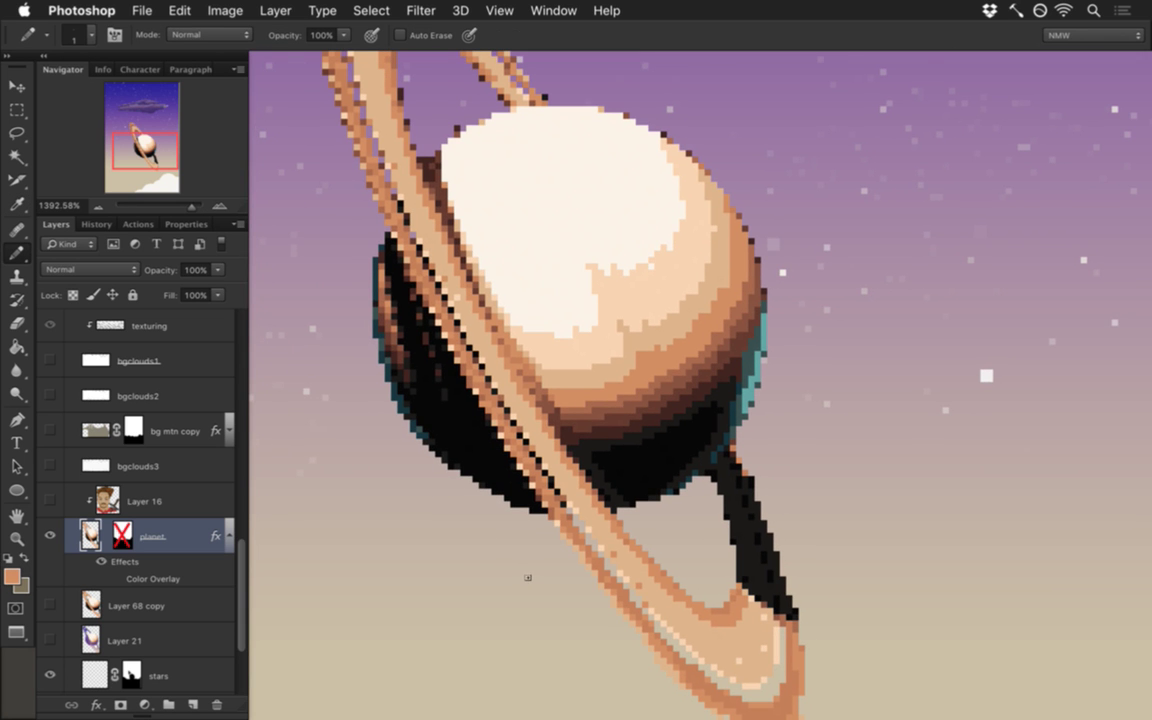
# Step: Sample the pale peach and add highlight pixels along the ring's outer edge over the planet's dark side
pyautogui.scroll(4, 600, 563)
pyautogui.scroll(3, 609, 565)
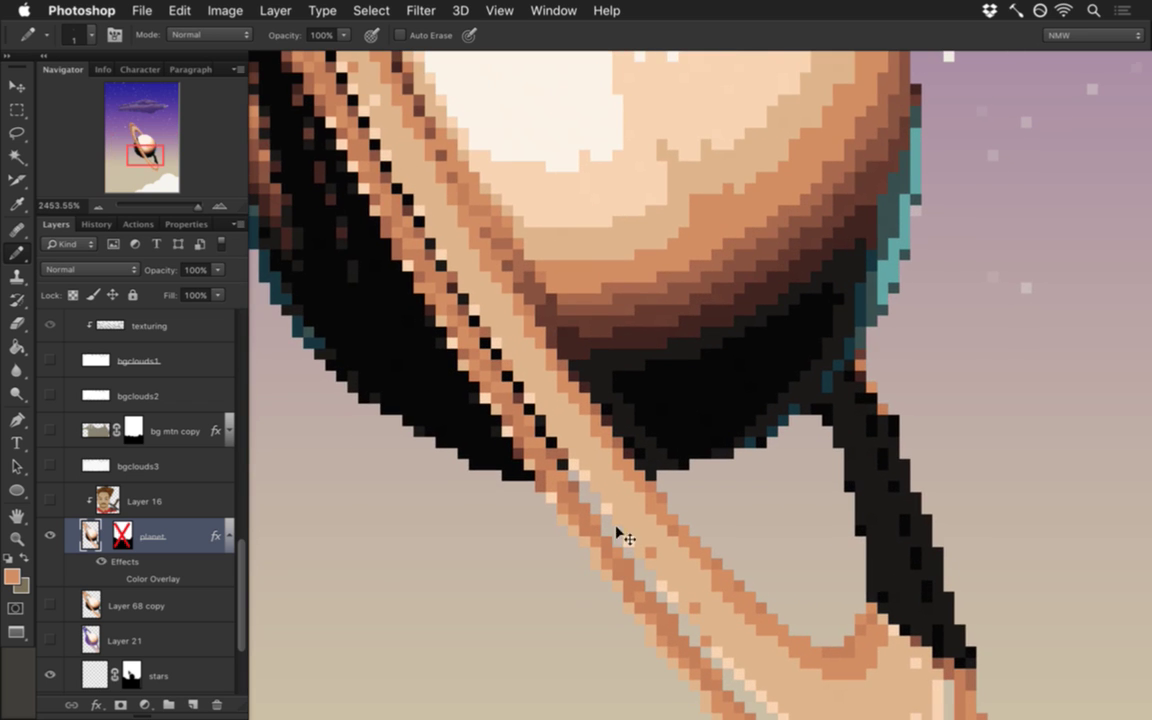
pyautogui.scroll(1, 550, 505)
pyautogui.press('i')
pyautogui.click(559, 513)
pyautogui.press('b')
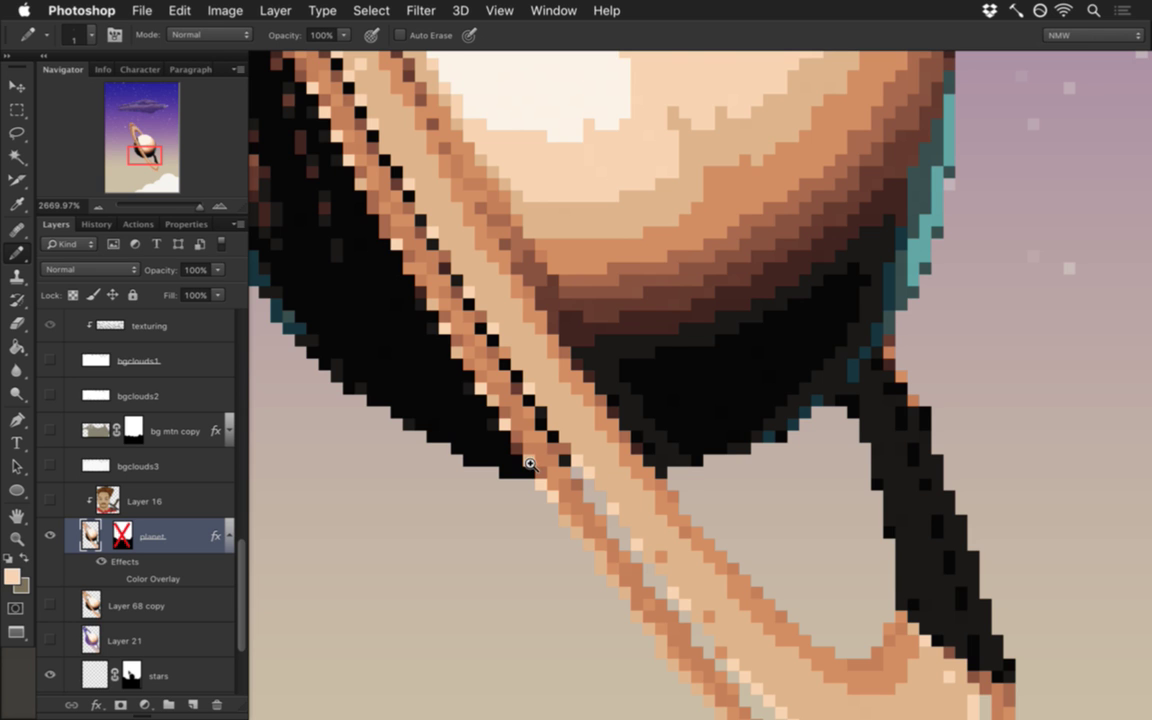
pyautogui.scroll(-5, 452, 469)
pyautogui.moveTo(479, 378); pyautogui.dragTo(541, 447)
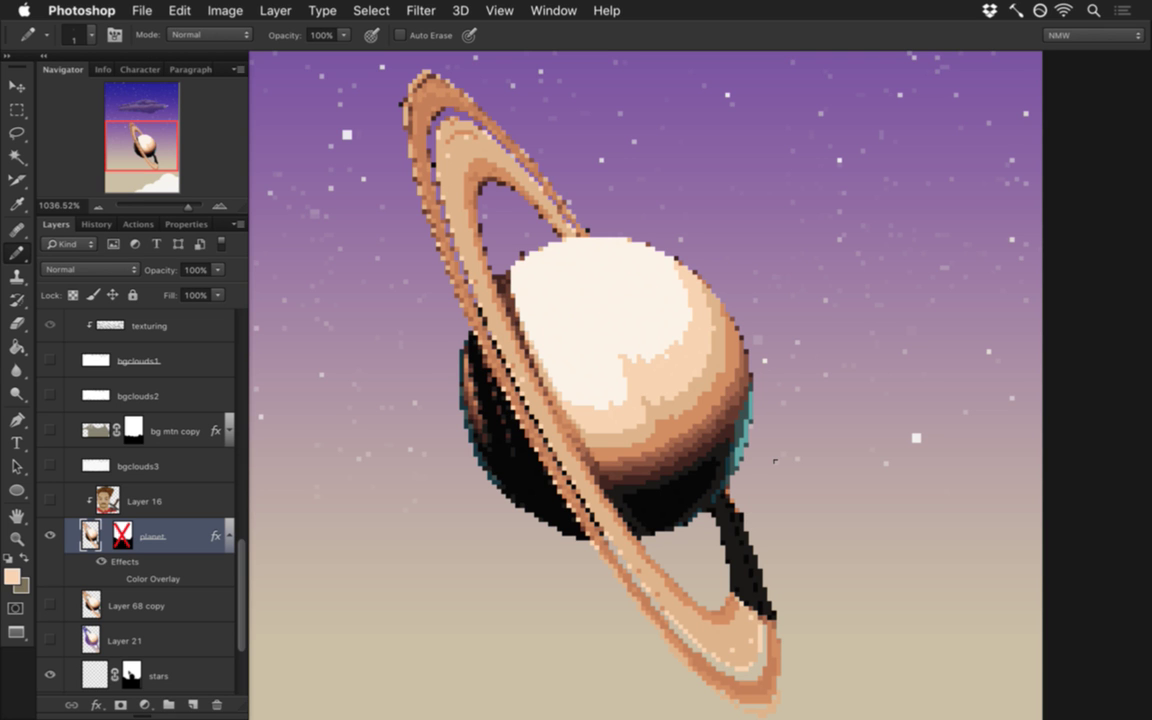
pyautogui.press('F4')
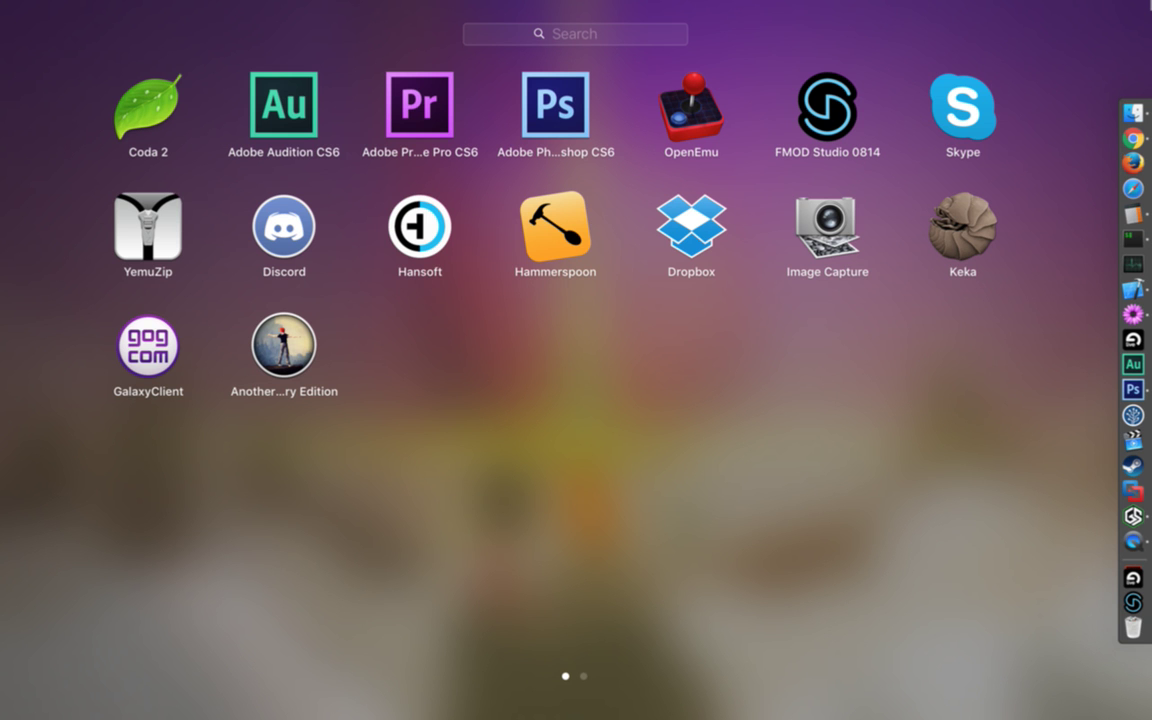
pyautogui.click(527, 414)
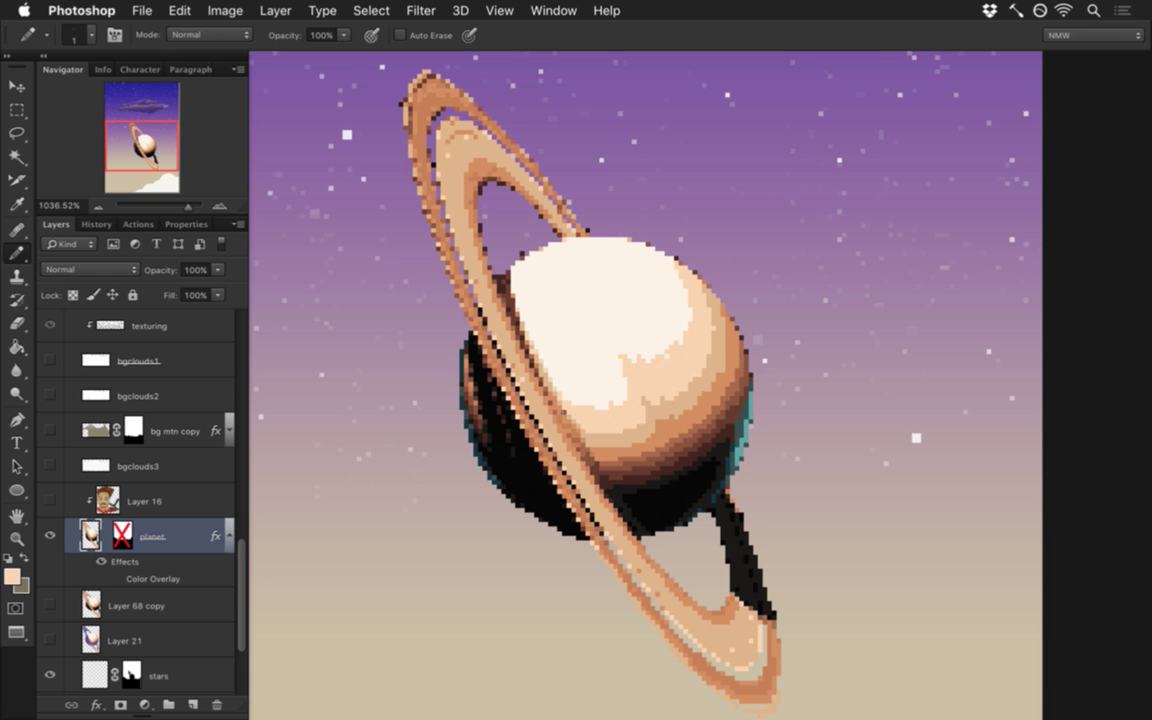
# Step: Sample black from the planet's shadow and tidy the dark pixels where the ring crosses the planet's lower edge
pyautogui.press('i')
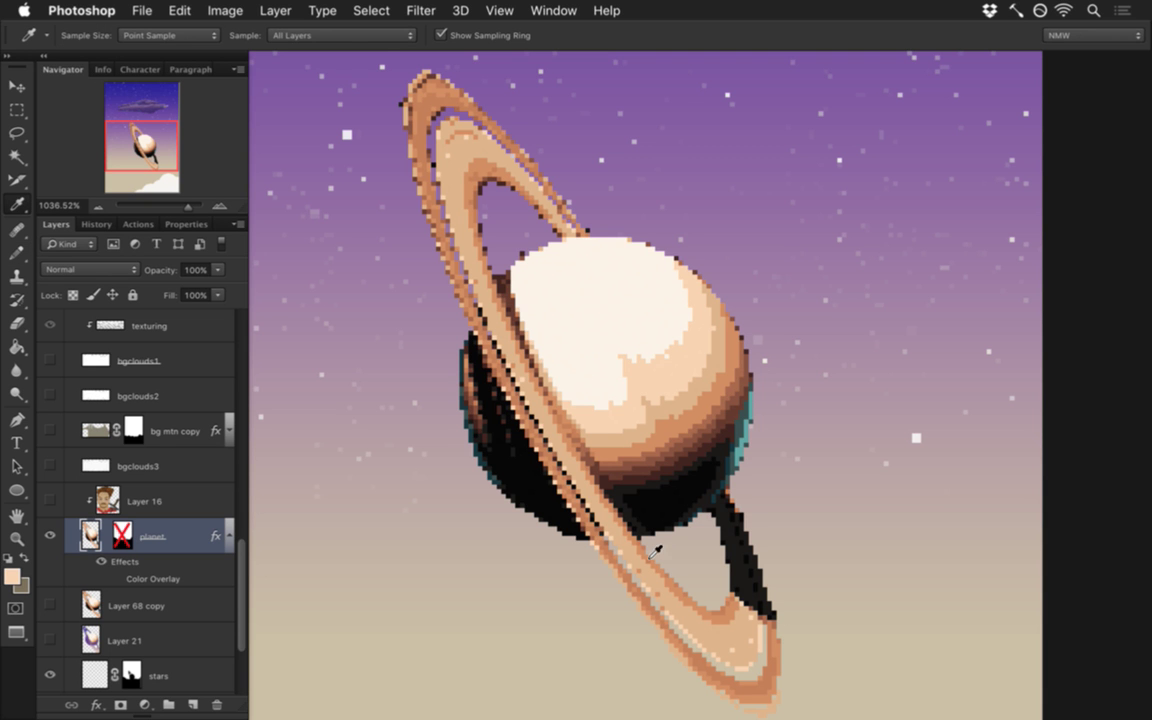
pyautogui.scroll(2, 620, 540)
pyautogui.scroll(-2, 645, 539)
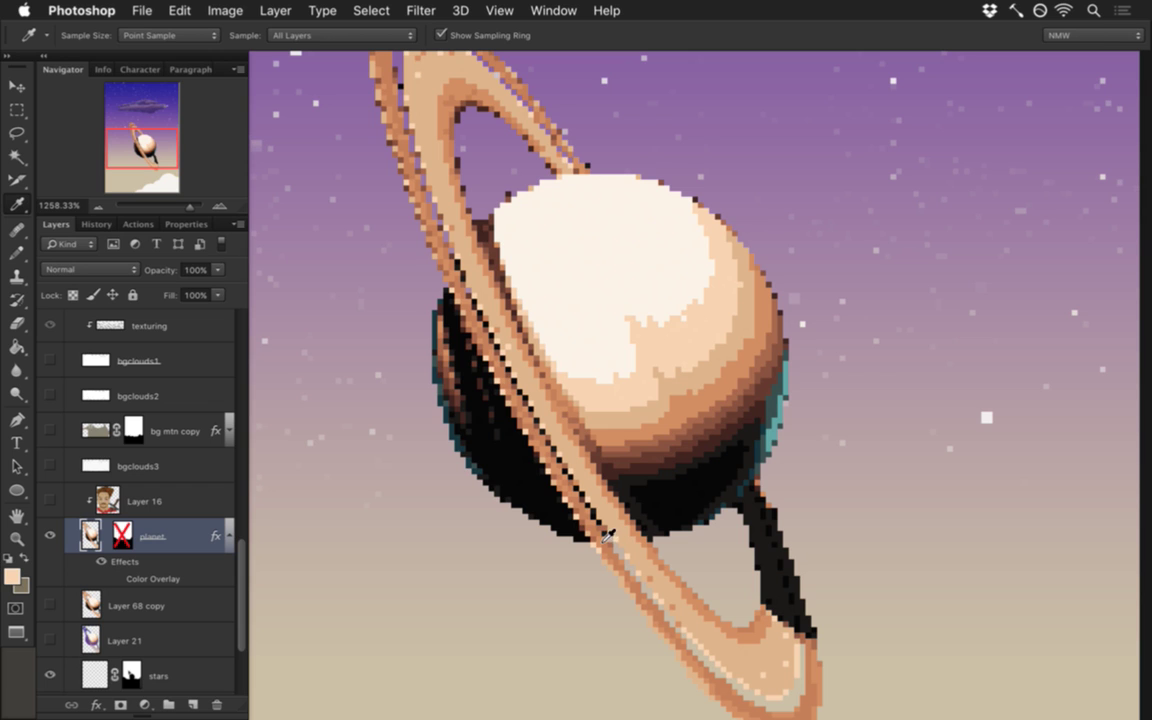
pyautogui.press('e')
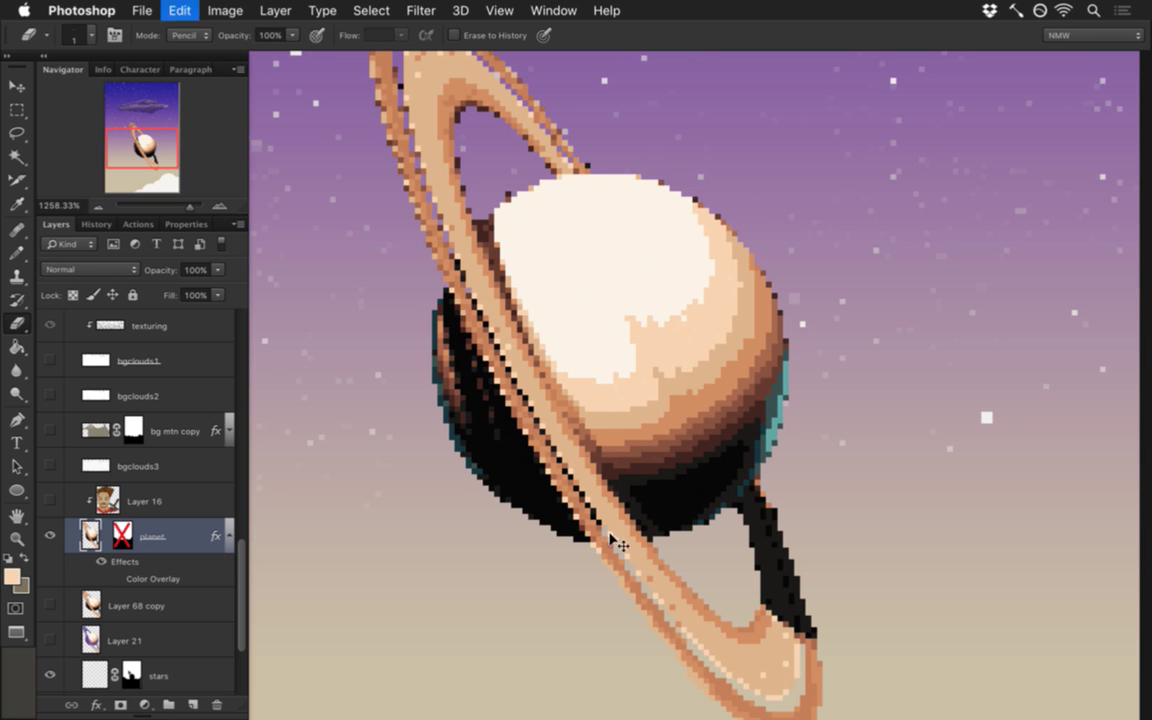
pyautogui.press('i')
pyautogui.click(604, 535)
pyautogui.press('b')
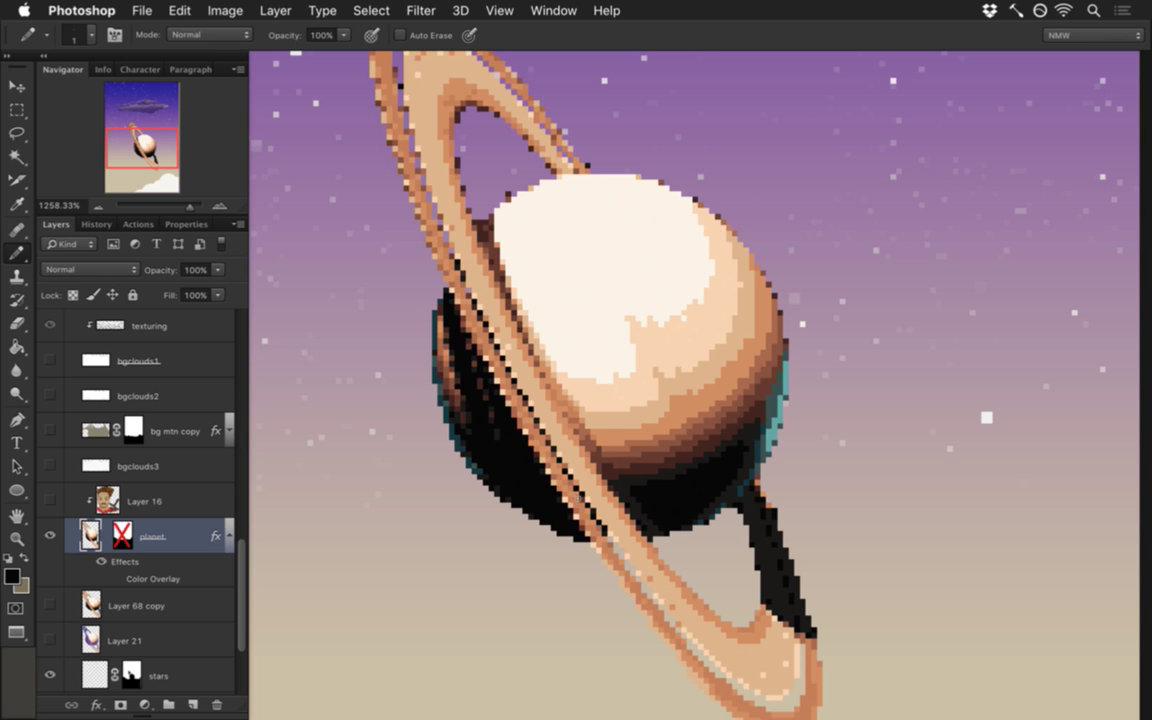
# Step: Sample the pale peach and light tan and retouch the ring's outer edge at the bottom of the planet's shadow
pyautogui.press('i')
pyautogui.scroll(2, 606, 554)
pyautogui.click(594, 546)
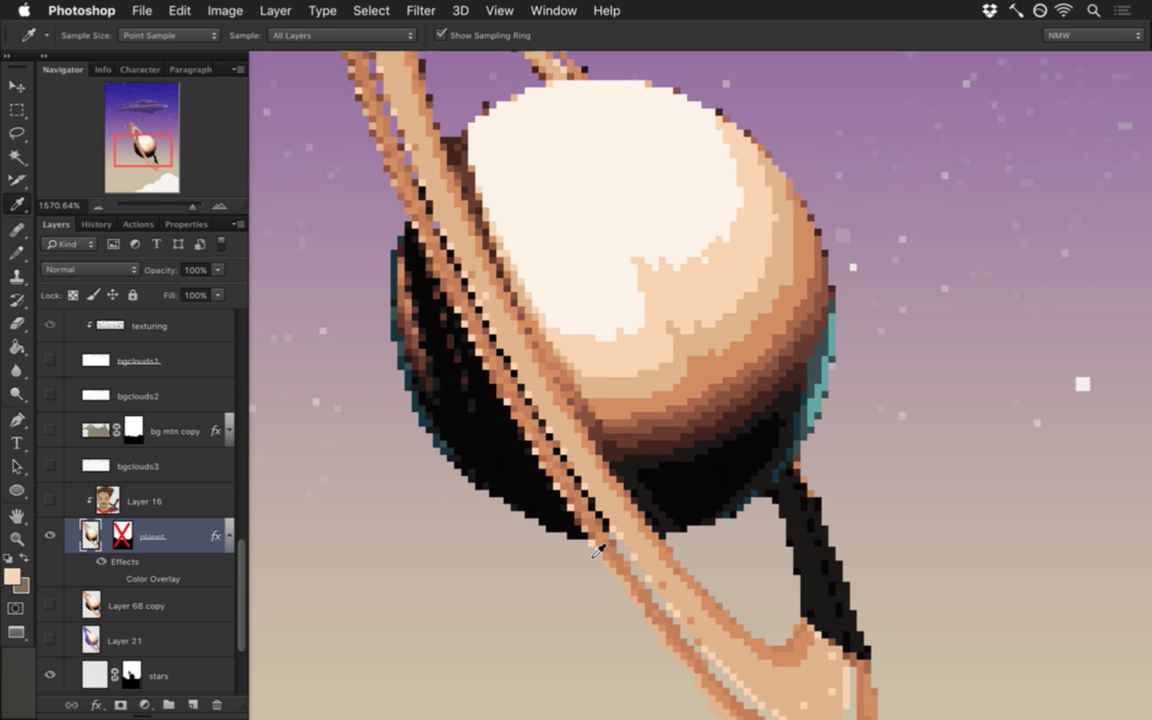
pyautogui.press('g')
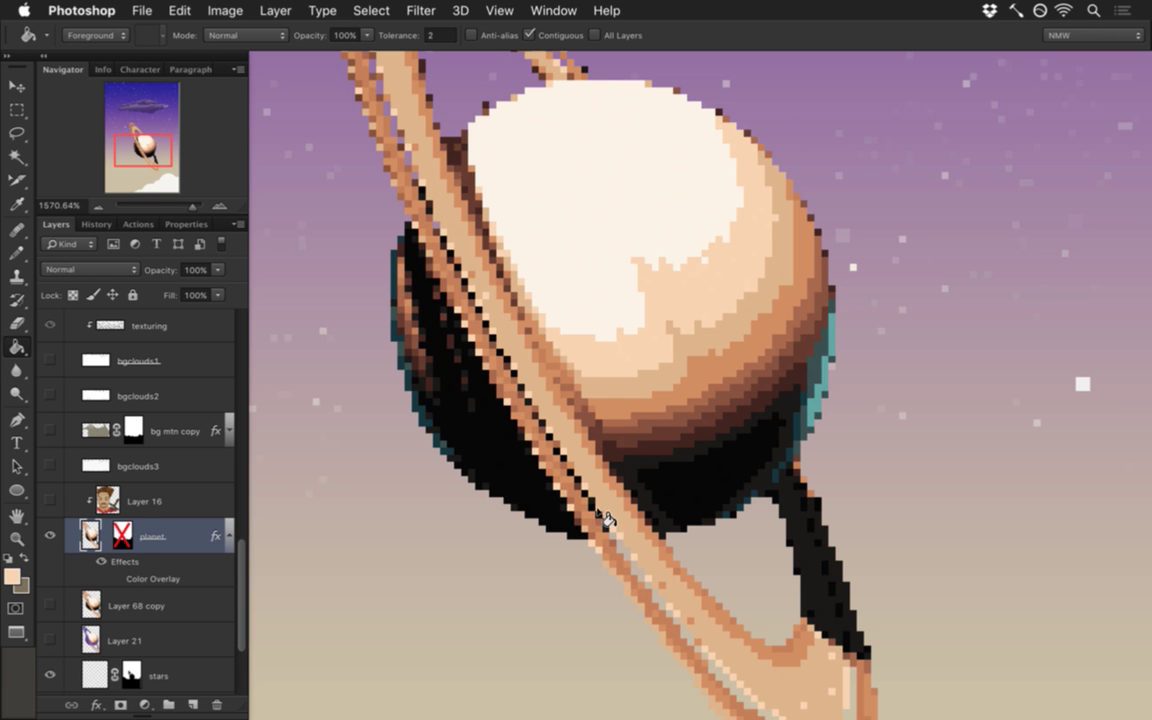
pyautogui.press('i')
pyautogui.click(590, 533)
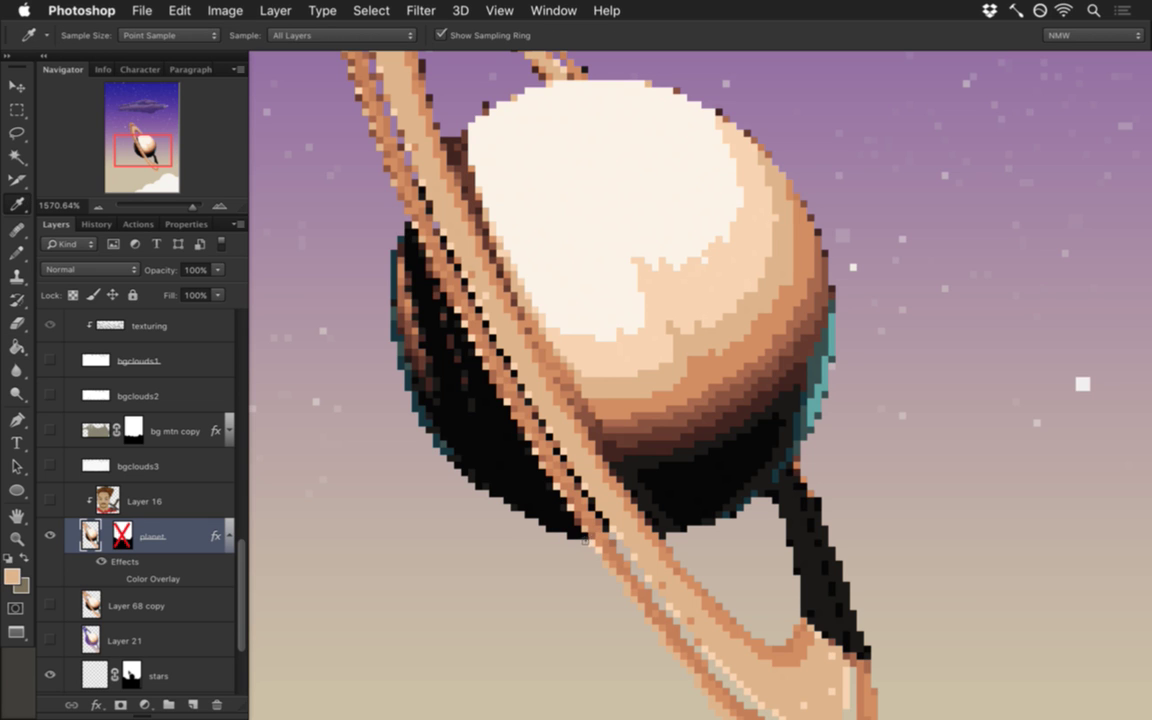
pyautogui.press('b')
# Step: Sample black again and clean up the planet's shadow against the ring's outer edge
pyautogui.press('i')
pyautogui.click(515, 484)
pyautogui.press('b')
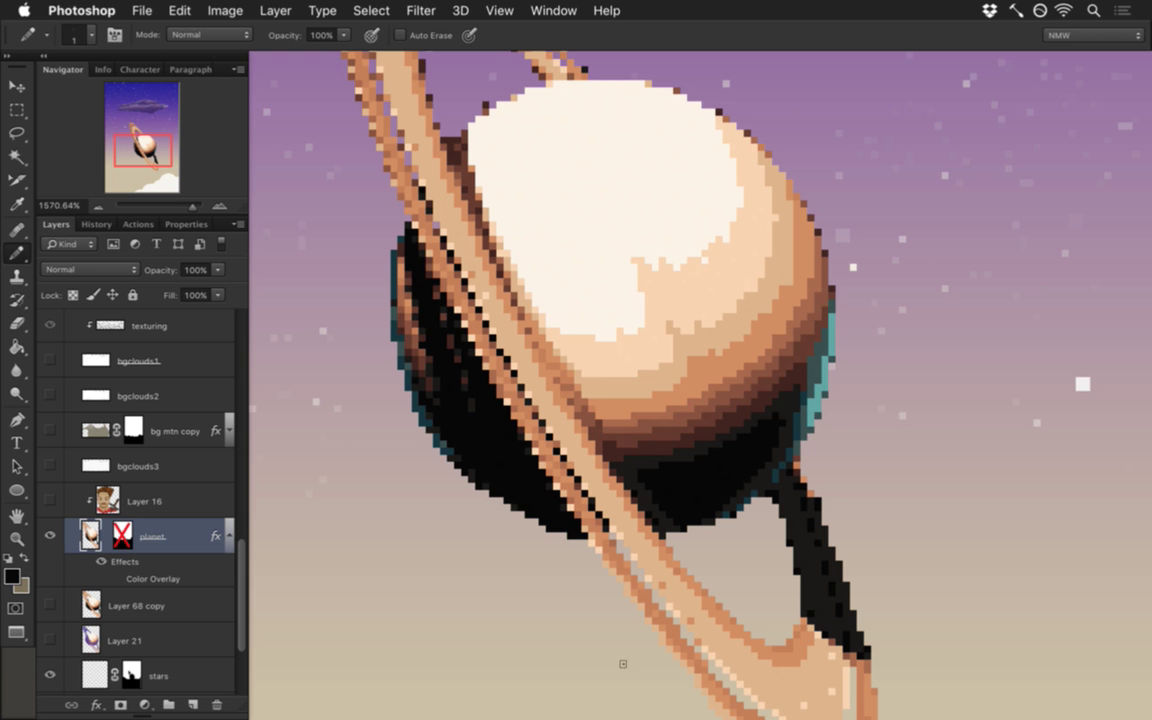
pyautogui.keyDown('alt'); pyautogui.click(564, 531); pyautogui.keyUp('alt')
pyautogui.scroll(3, 564, 531)
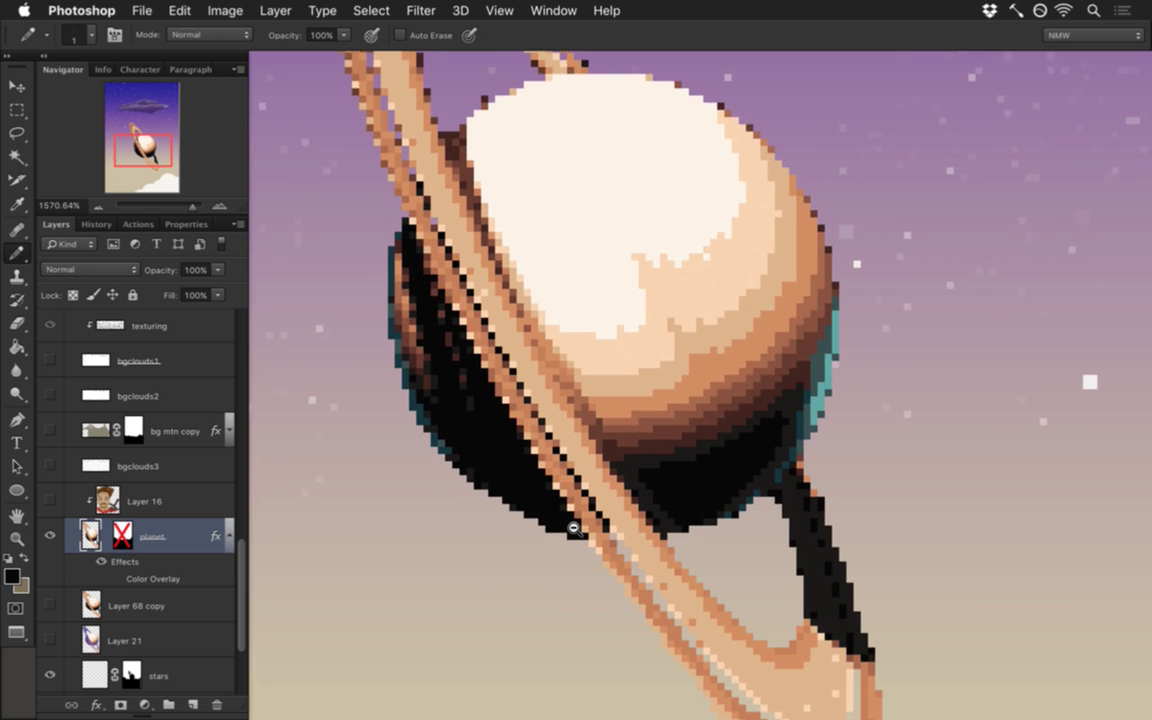
# Step: Erase stray pixels beside the ring's outer edge just below the planet's shadow
pyautogui.press('e')
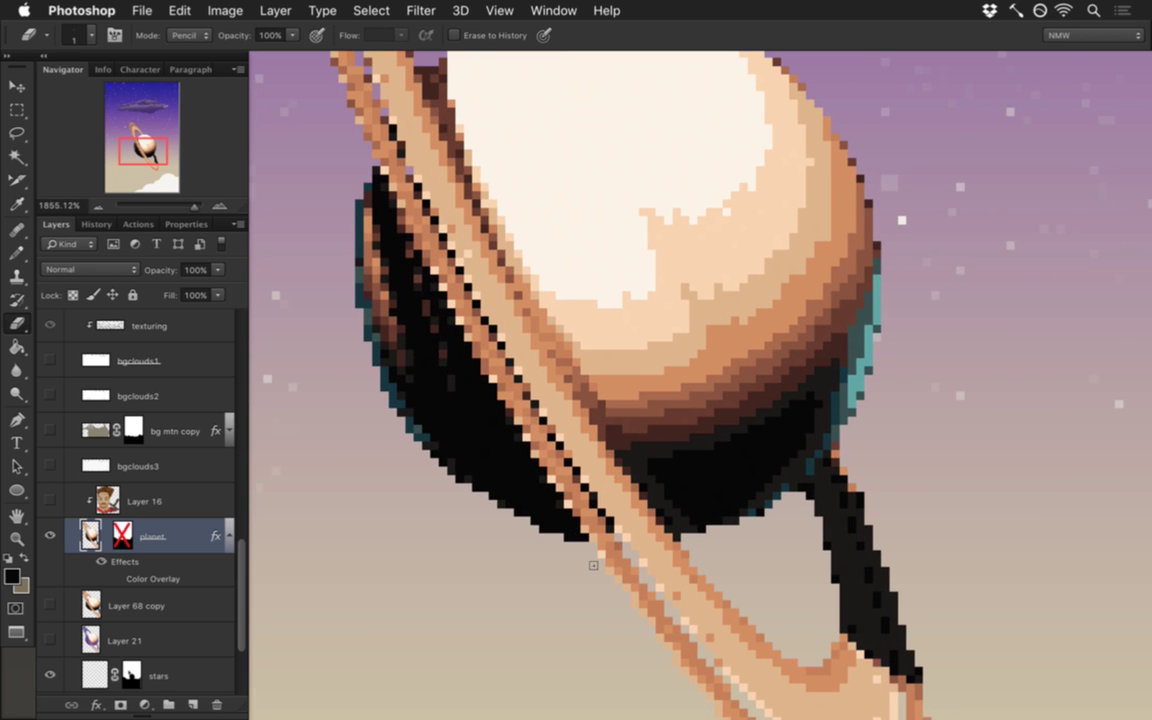
pyautogui.scroll(-3, 573, 599)
pyautogui.moveTo(540, 605); pyautogui.dragTo(566, 604)
pyautogui.press(']')
# Step: Sample the light tan and touch up the ring's outer edge below the planet's shadow with the Pencil
pyautogui.press('i')
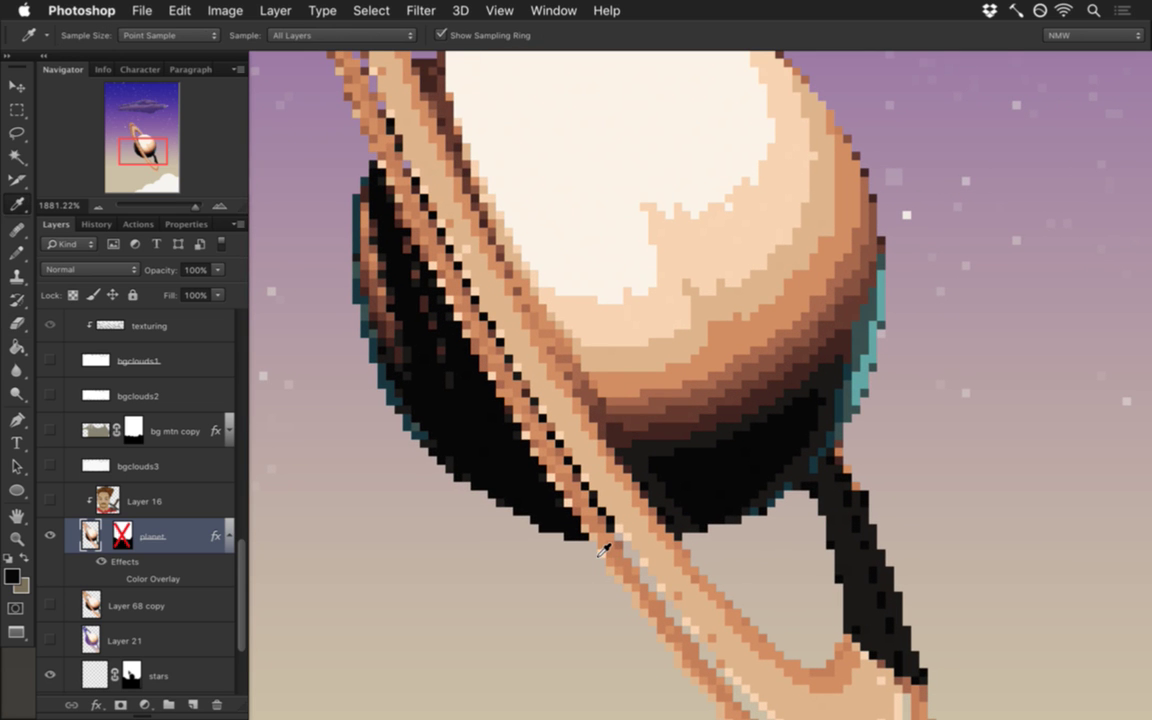
pyautogui.click(538, 495)
pyautogui.press('b')
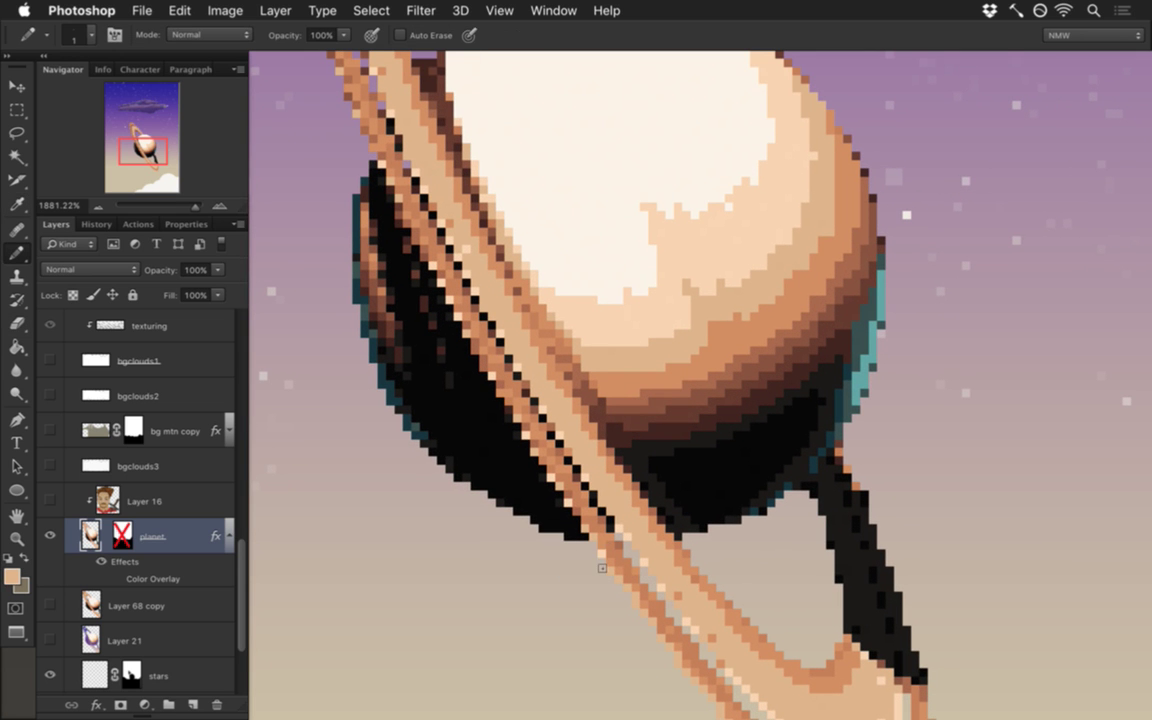
pyautogui.click(567, 506)
pyautogui.keyDown('ctrl'); pyautogui.keyDown('alt'); pyautogui.click(597, 568); pyautogui.keyUp('alt'); pyautogui.keyUp('ctrl')
pyautogui.keyDown('ctrl'); pyautogui.keyDown('alt'); pyautogui.click(553, 567); pyautogui.keyUp('alt'); pyautogui.keyUp('ctrl')
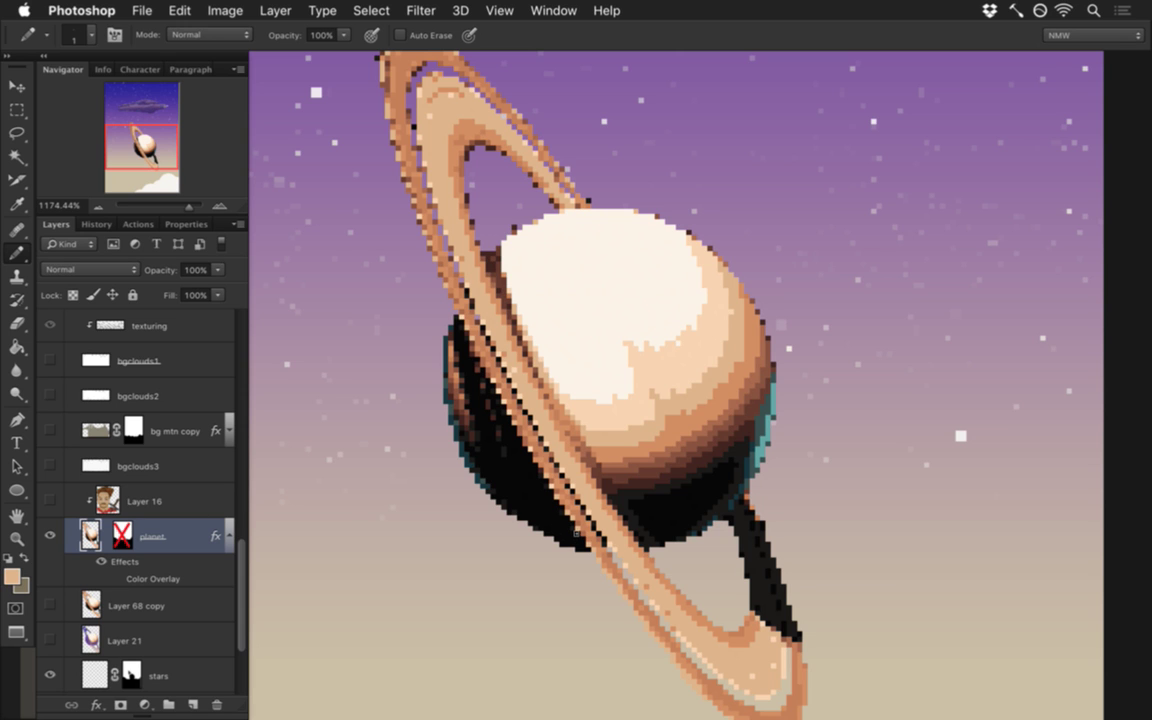
# Step: Sample the orange and light tan and retouch the ring's outer band where it crosses the bottom of the planet's dark side
pyautogui.keyDown('alt'); pyautogui.click(580, 527); pyautogui.keyUp('alt')
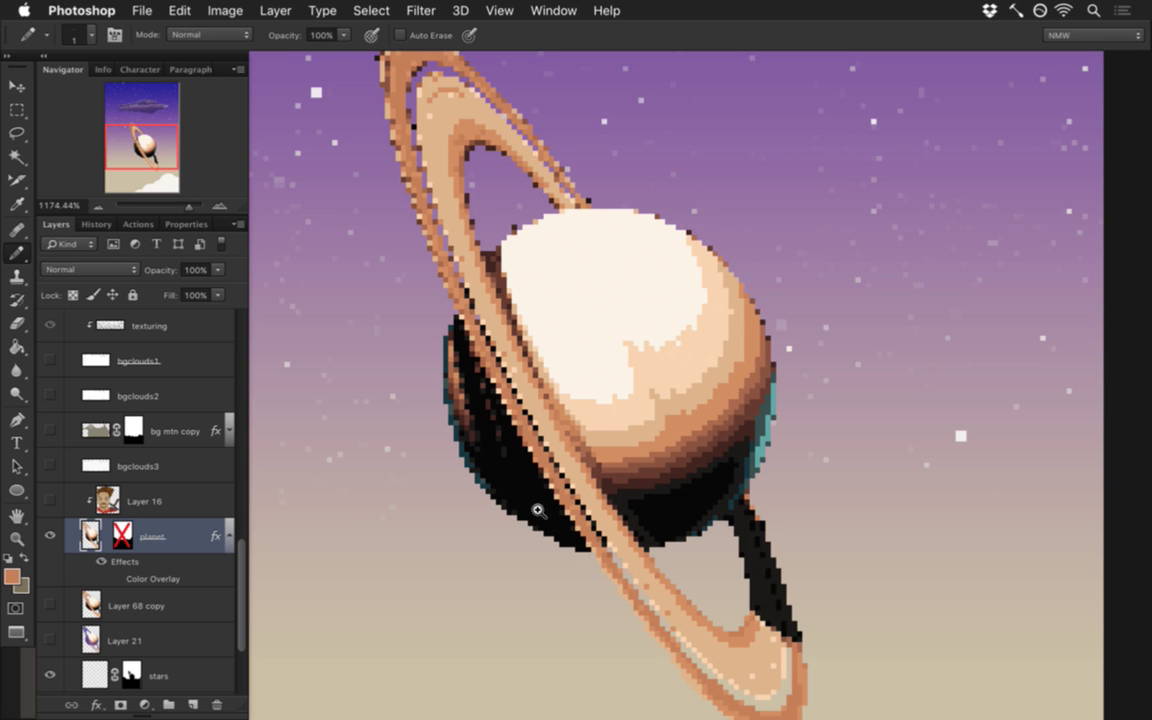
pyautogui.keyDown('super'); pyautogui.click(533, 473); pyautogui.keyUp('super')
pyautogui.press('i')
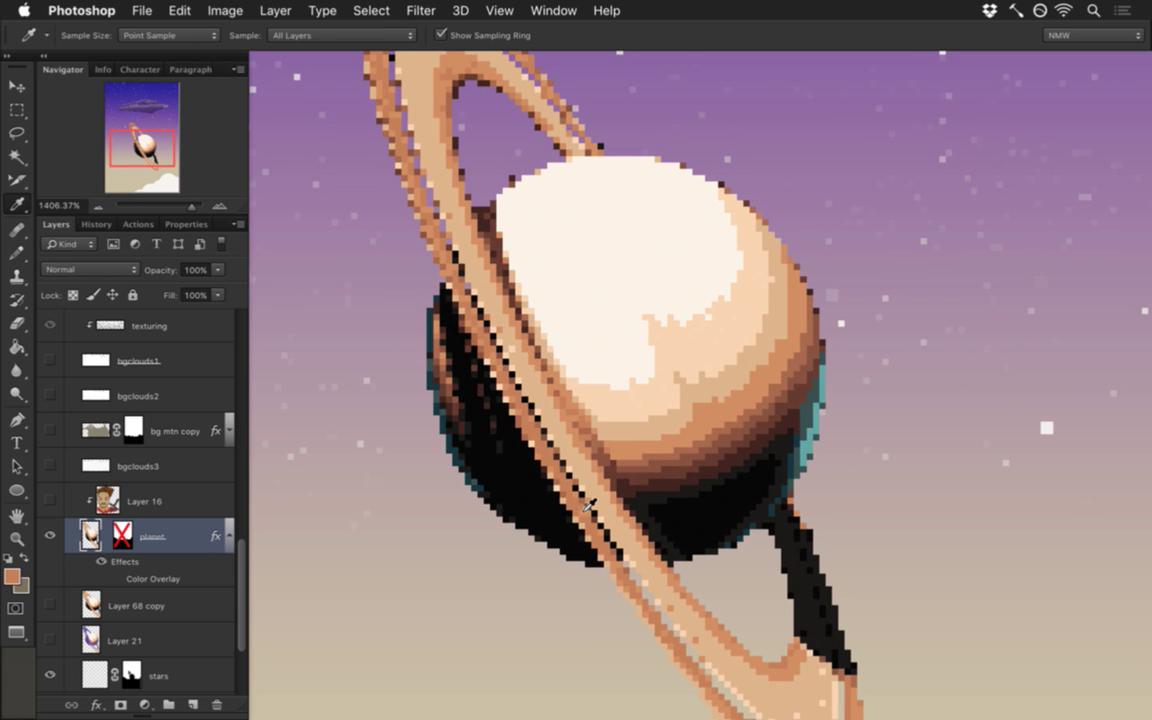
pyautogui.keyDown('alt'); pyautogui.click(550, 486); pyautogui.keyUp('alt')
pyautogui.press('alt')
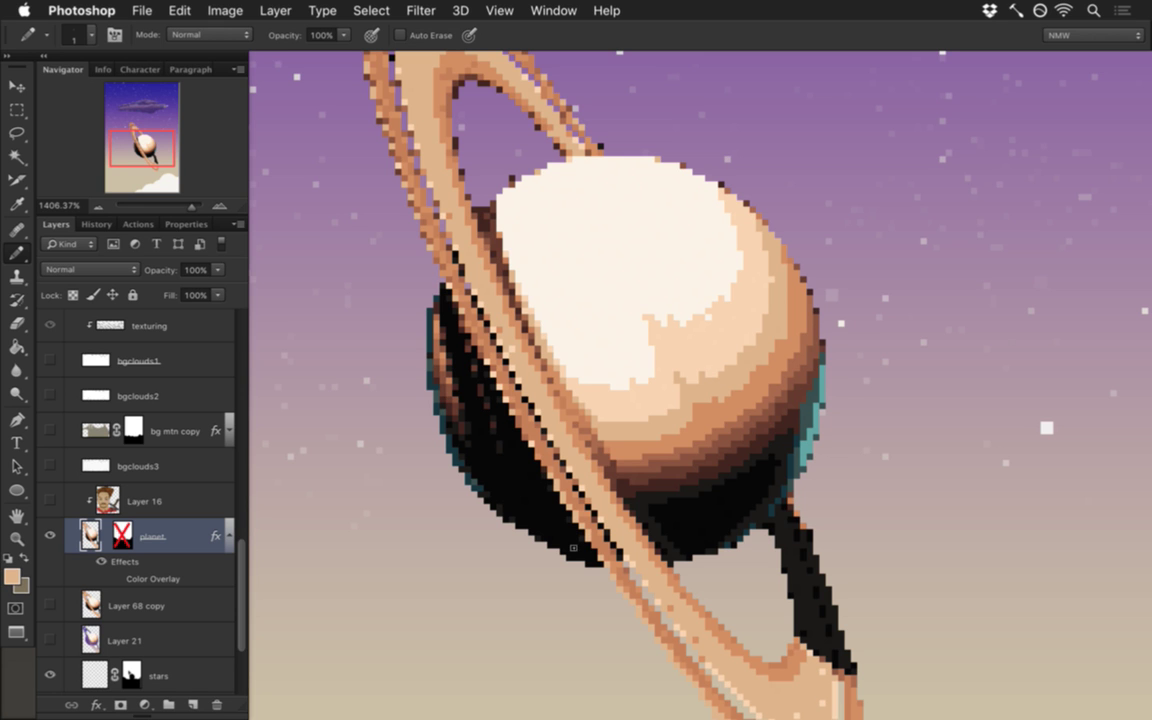
pyautogui.scroll(-1, 505, 529)
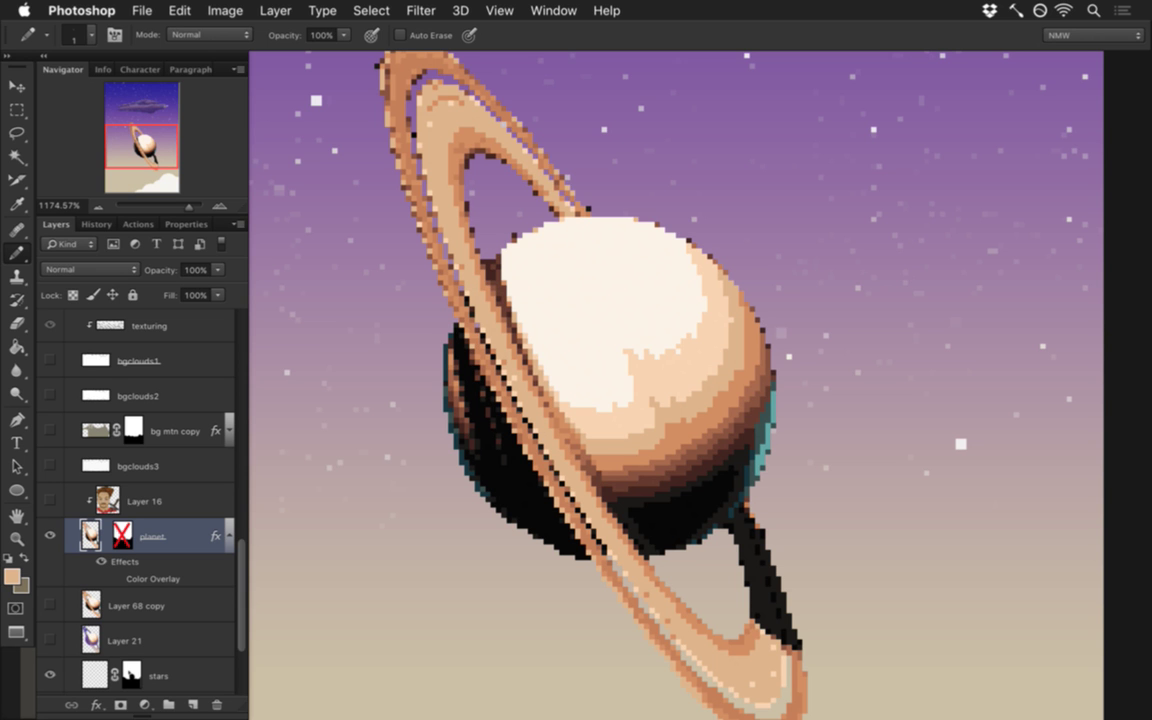
# Step: Sample the ring's orange shades and smooth its outer band along the middle of the planet's dark side with the Pencil
pyautogui.scroll(3, 513, 424)
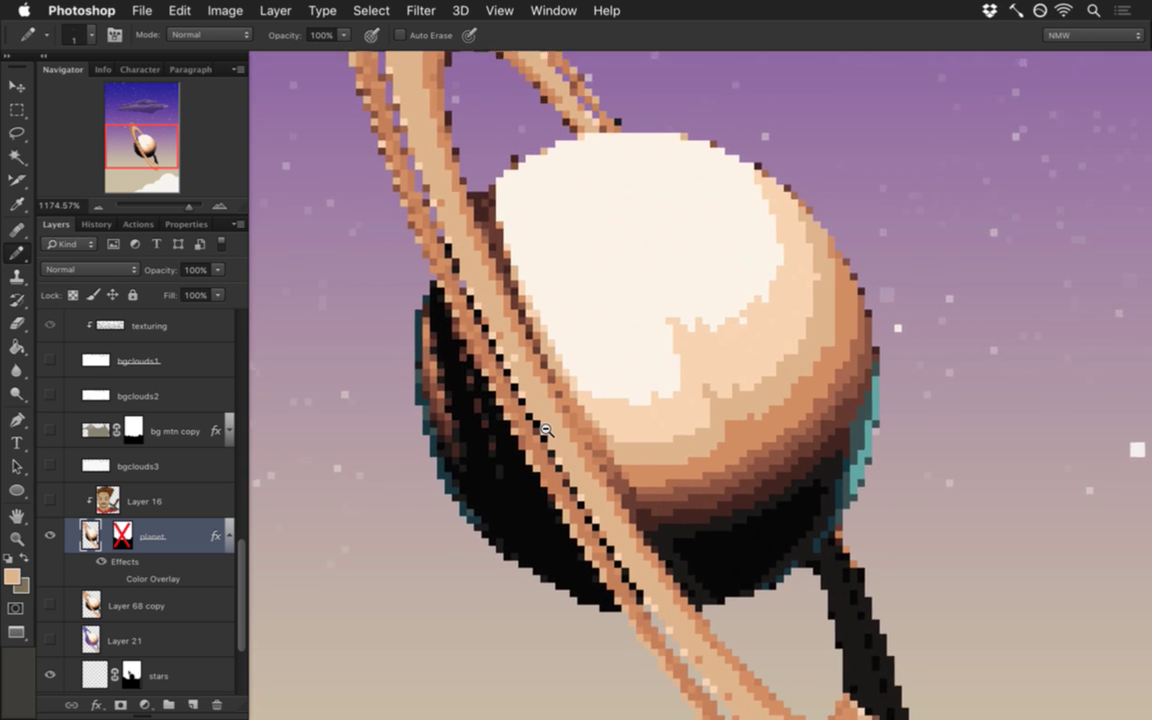
pyautogui.press(']')
pyautogui.press('i')
pyautogui.click(510, 387)
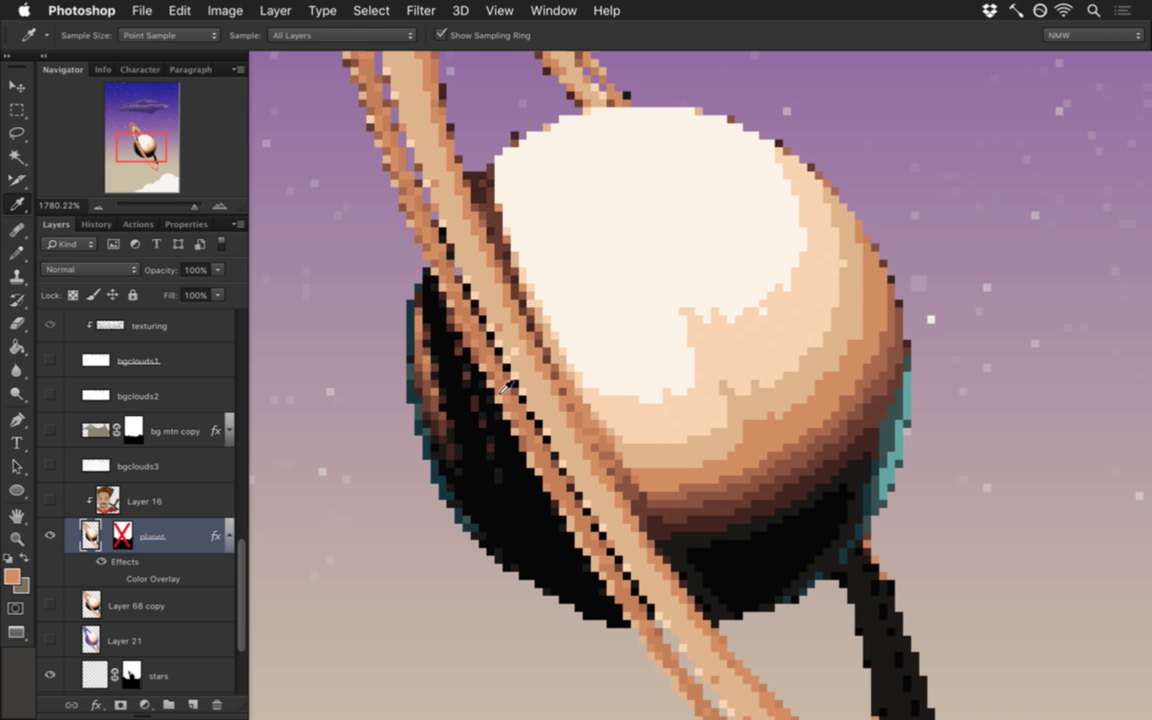
pyautogui.press('b')
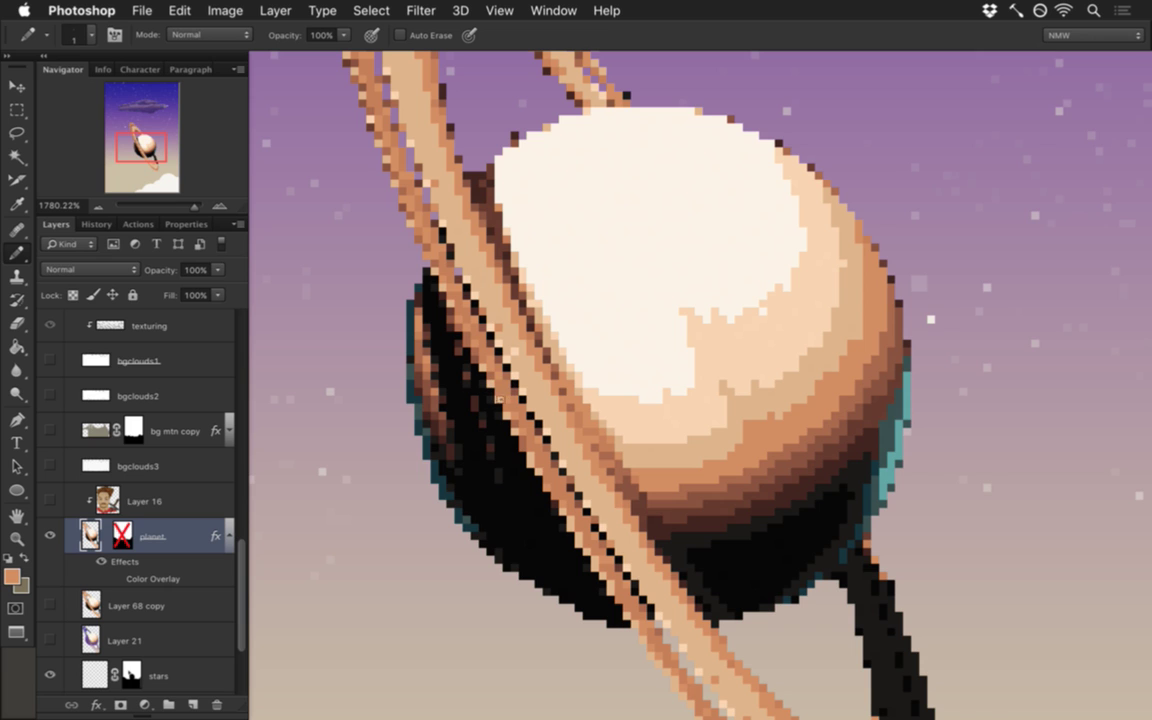
pyautogui.press('alt')
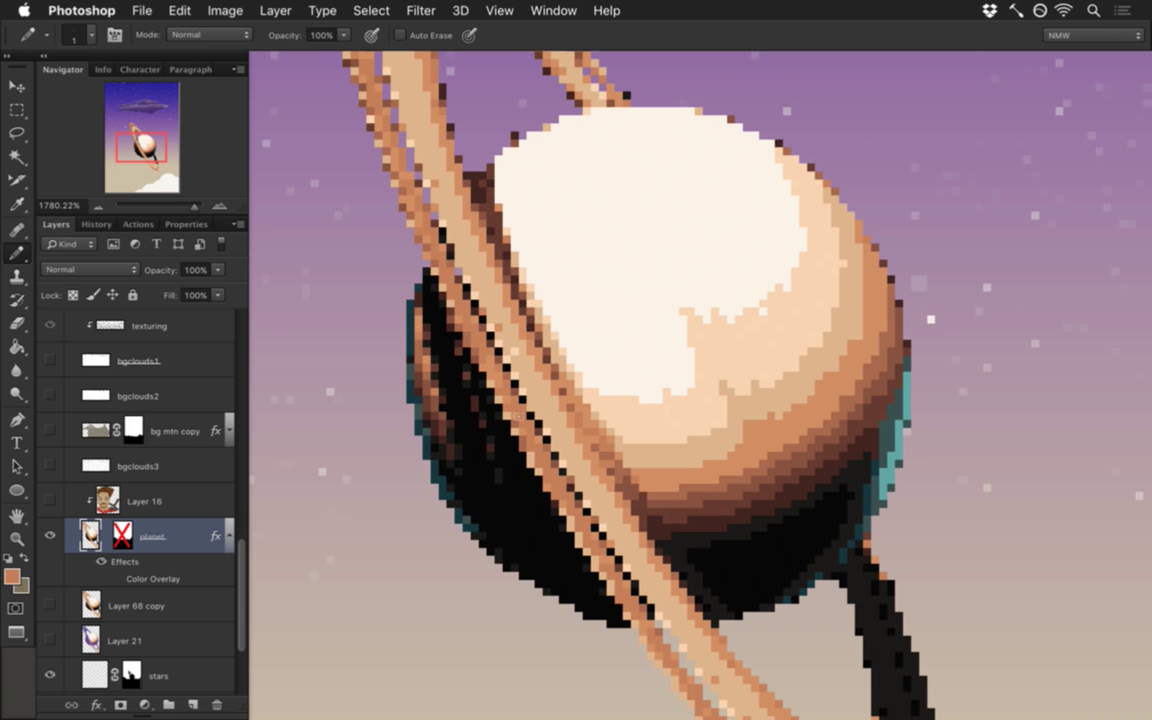
# Step: Sample the reddish brown and orange and shade the ring's outer edge against the planet's dark side
pyautogui.keyDown('alt'); pyautogui.click(410, 292); pyautogui.keyUp('alt')
pyautogui.keyDown('alt'); pyautogui.click(416, 291); pyautogui.keyUp('alt')
pyautogui.scroll(-2, 405, 330)
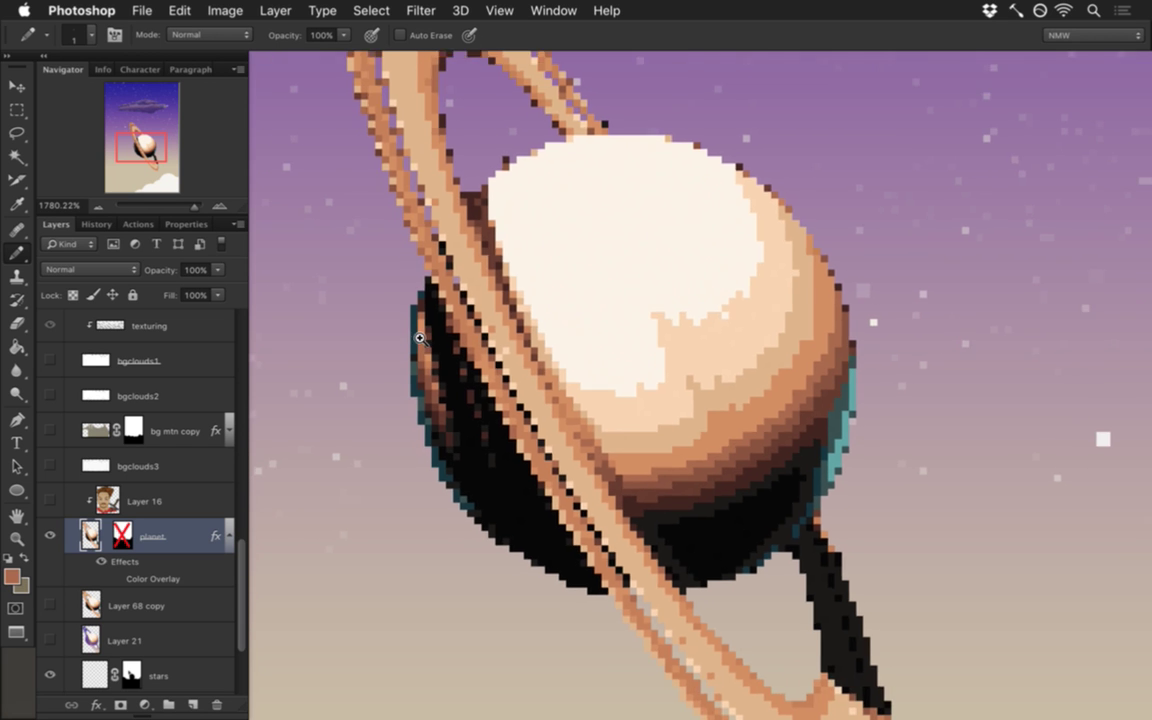
pyautogui.scroll(2, 403, 333)
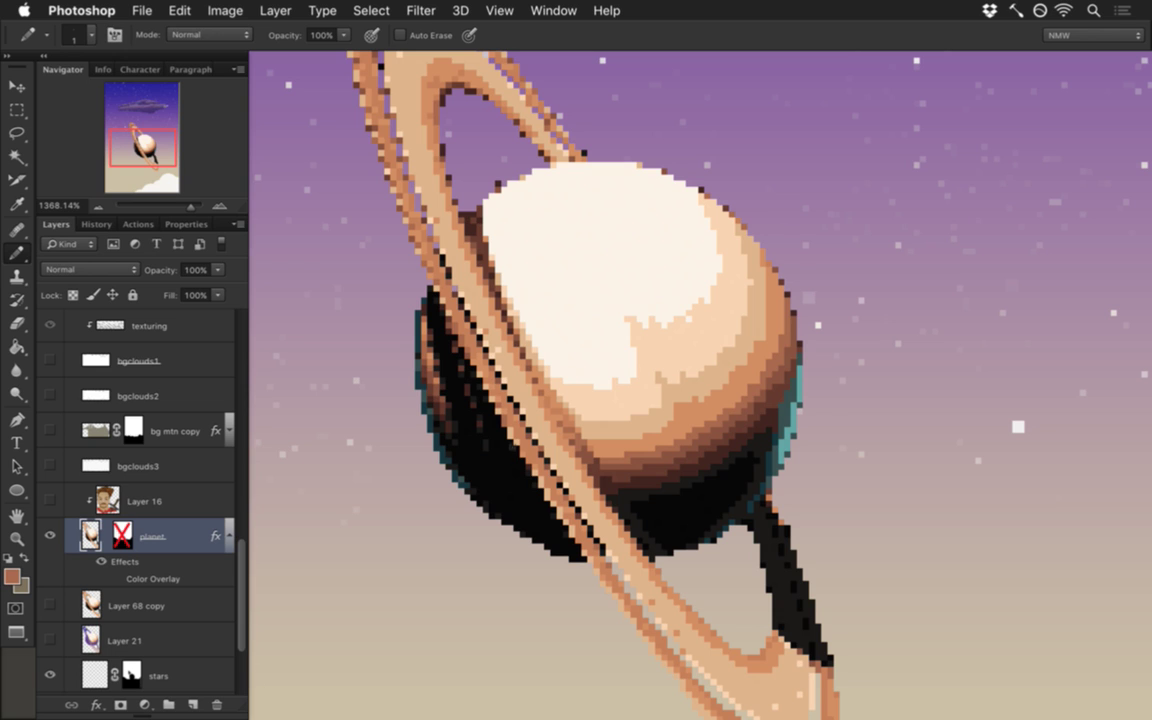
pyautogui.keyDown('alt'); pyautogui.click(468, 391); pyautogui.keyUp('alt')
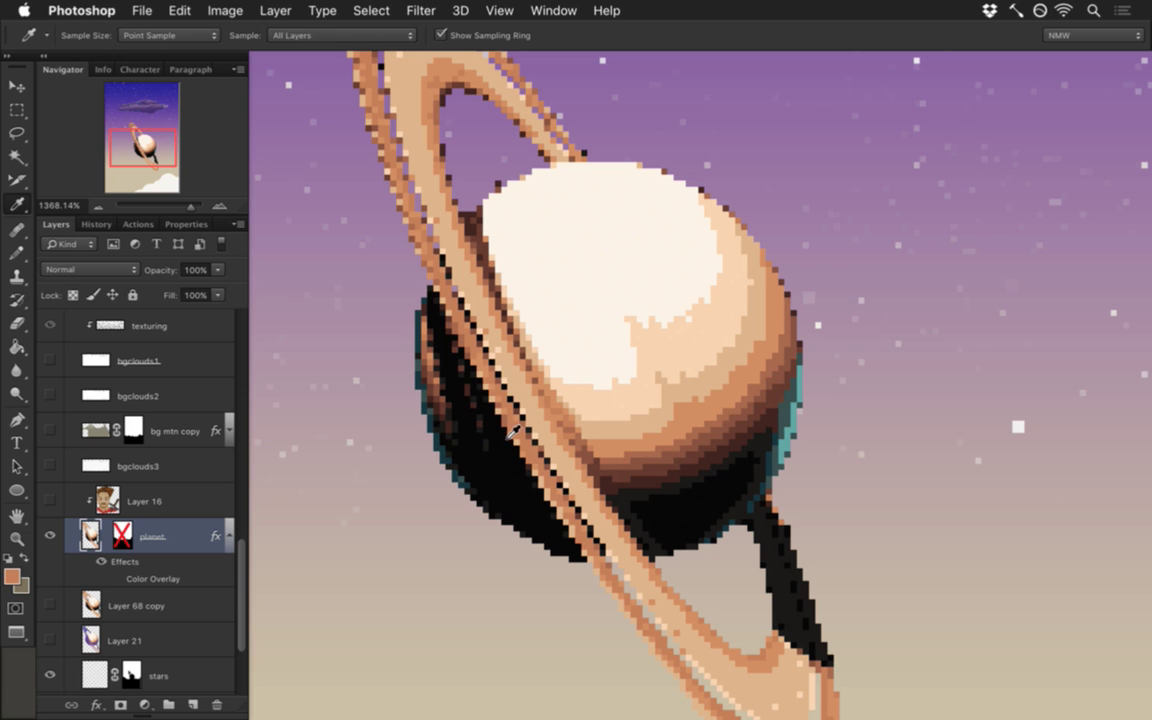
pyautogui.press('b')
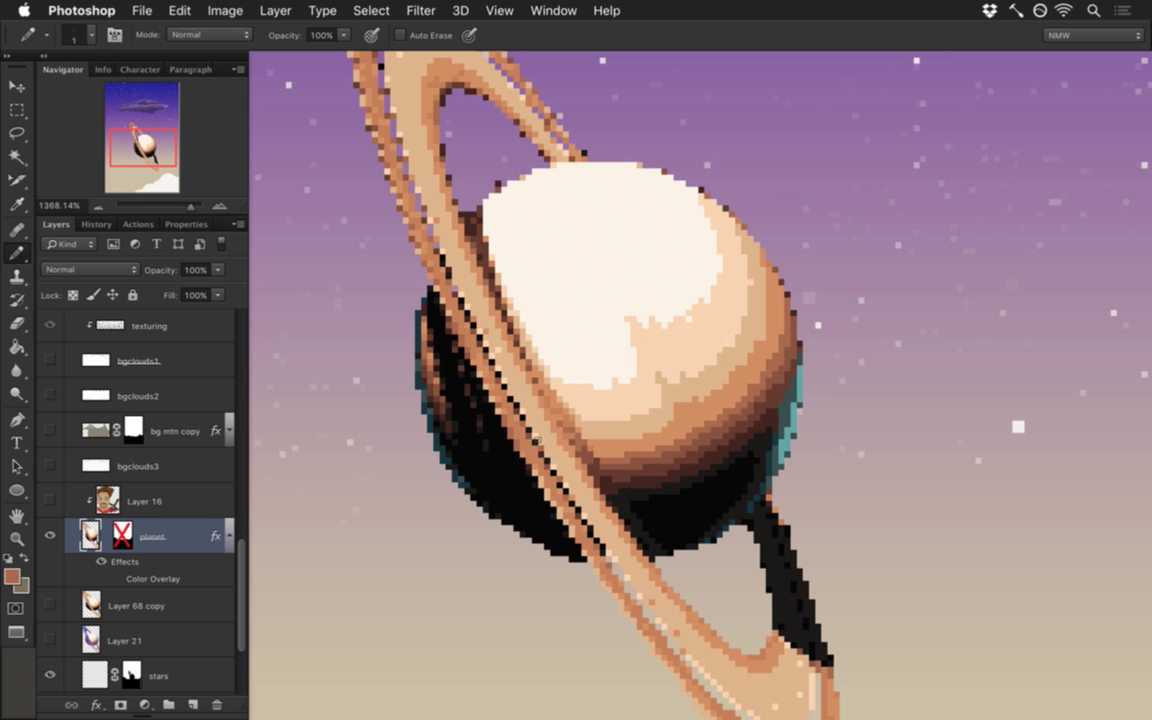
# Step: Sample dark browns and refine the mottled brown shading on the planet's dark side with the Pencil
pyautogui.keyDown('alt'); pyautogui.click(473, 418); pyautogui.keyUp('alt')
pyautogui.press('i')
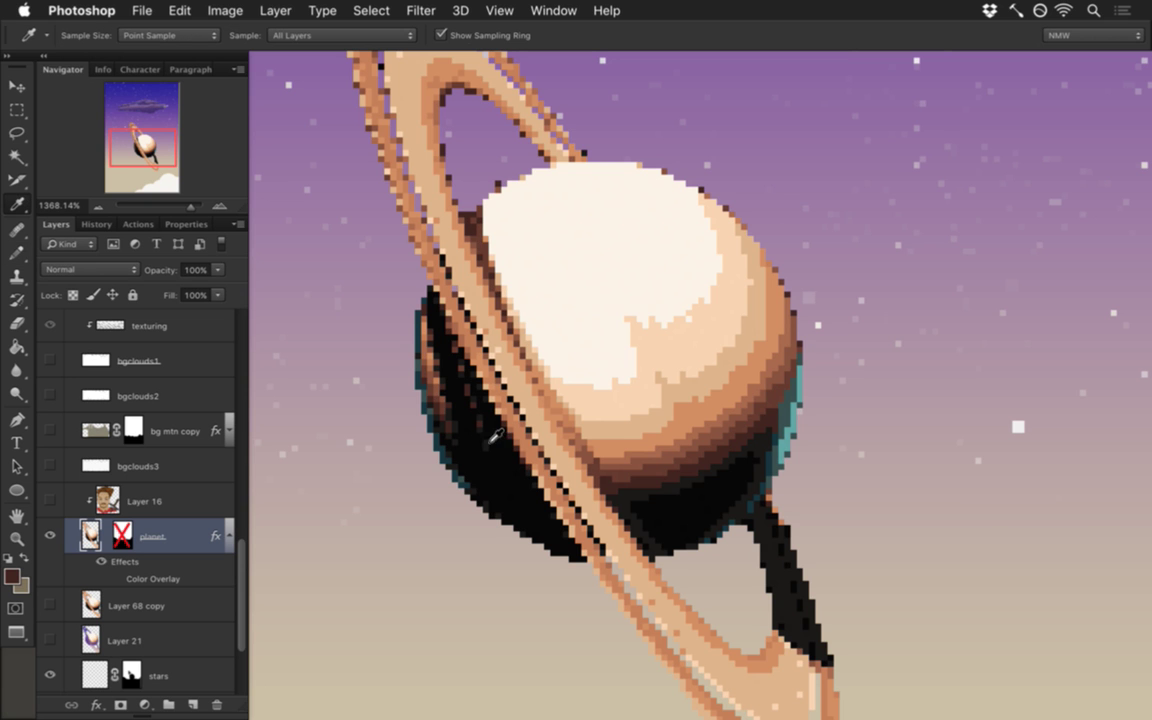
pyautogui.keyDown('ctrl'); pyautogui.click(466, 447); pyautogui.keyUp('ctrl')
pyautogui.keyDown('ctrl'); pyautogui.click(492, 444); pyautogui.keyUp('ctrl')
pyautogui.click(440, 360)
pyautogui.press('b')
pyautogui.keyDown('alt'); pyautogui.click(432, 321); pyautogui.keyUp('alt')
pyautogui.keyDown('alt'); pyautogui.click(370, 262); pyautogui.keyUp('alt')
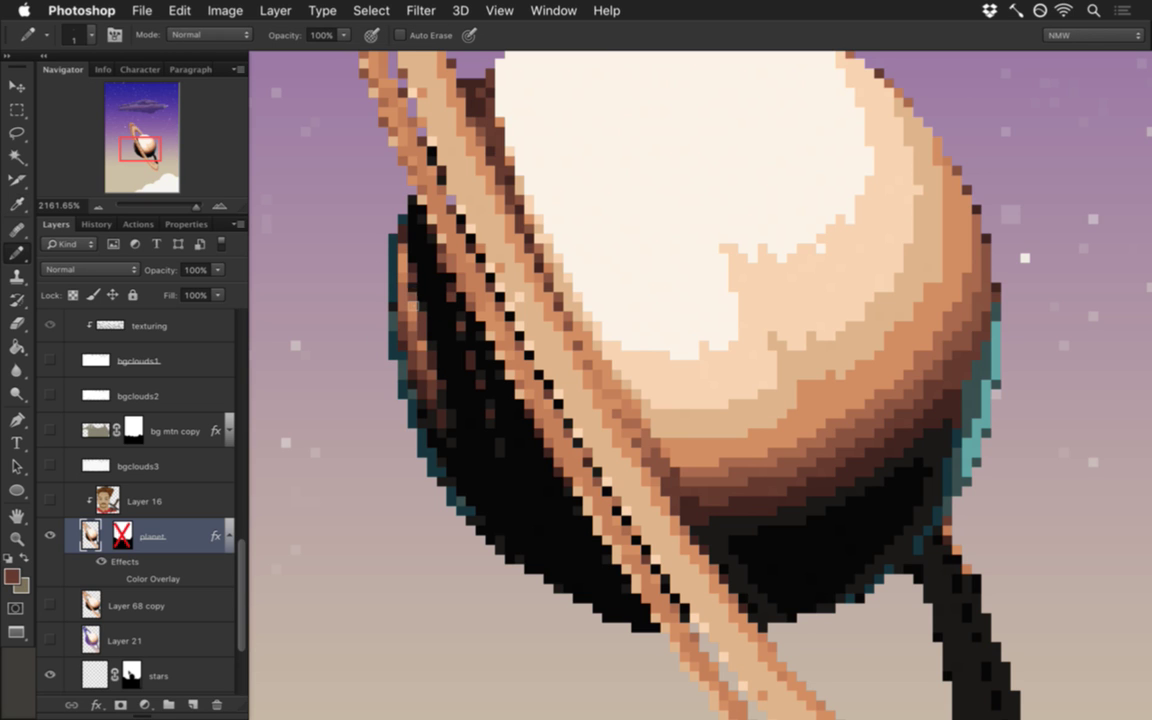
# Step: Sample the dark teal and touch up the rim light along the outer edge of the planet's dark side
pyautogui.keyDown('alt'); pyautogui.click(406, 336); pyautogui.keyUp('alt')
pyautogui.keyDown('alt'); pyautogui.click(392, 342); pyautogui.keyUp('alt')
pyautogui.click(435, 476)
# Step: Sample the light tan and touch up the ring beside its dark gap where it crosses the planet
pyautogui.scroll(5, 506, 377)
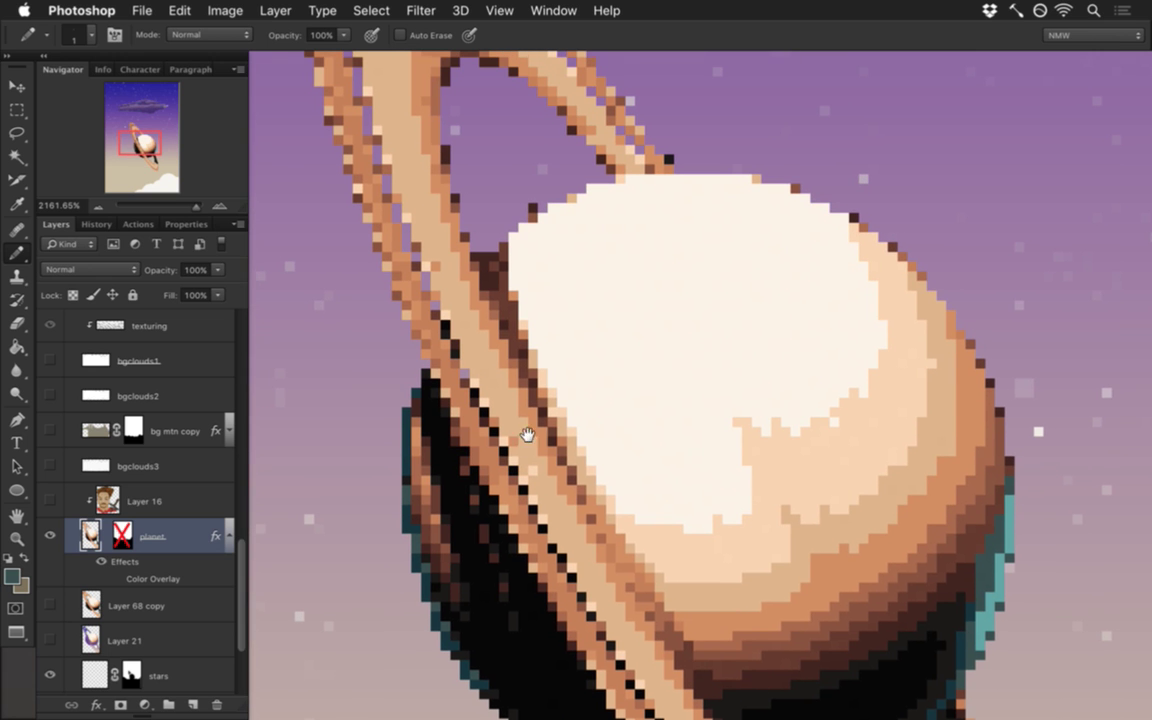
pyautogui.keyDown('alt'); pyautogui.click(506, 420); pyautogui.keyUp('alt')
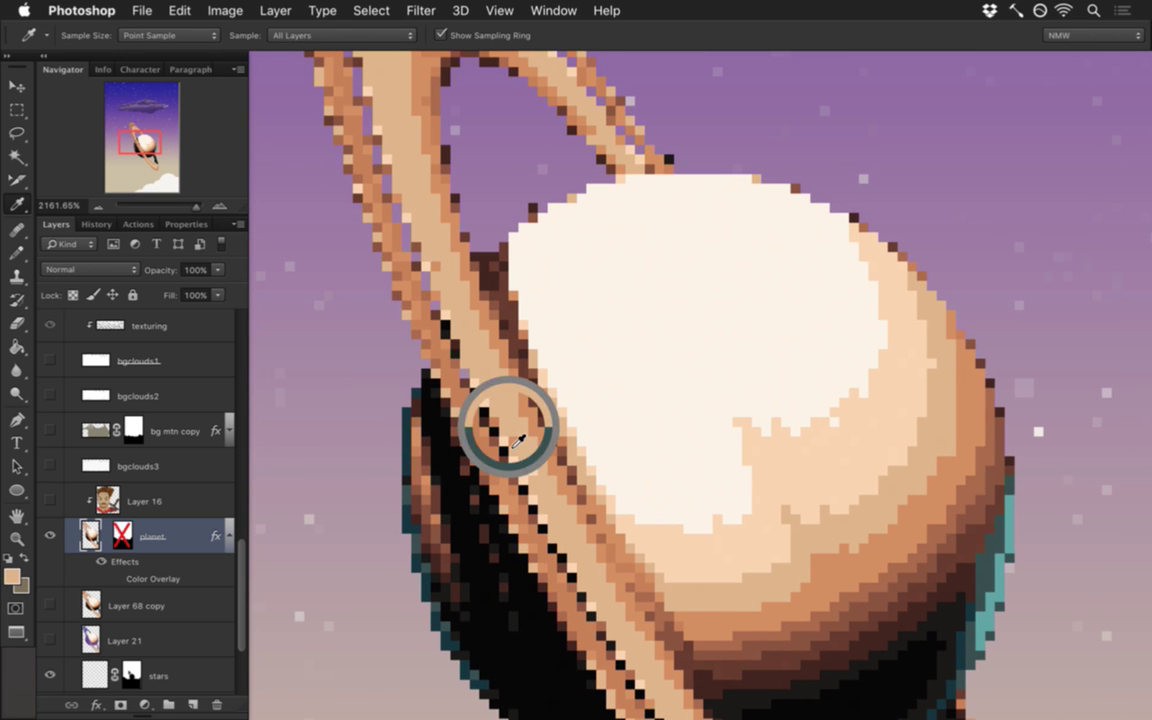
pyautogui.scroll(-3, 526, 480)
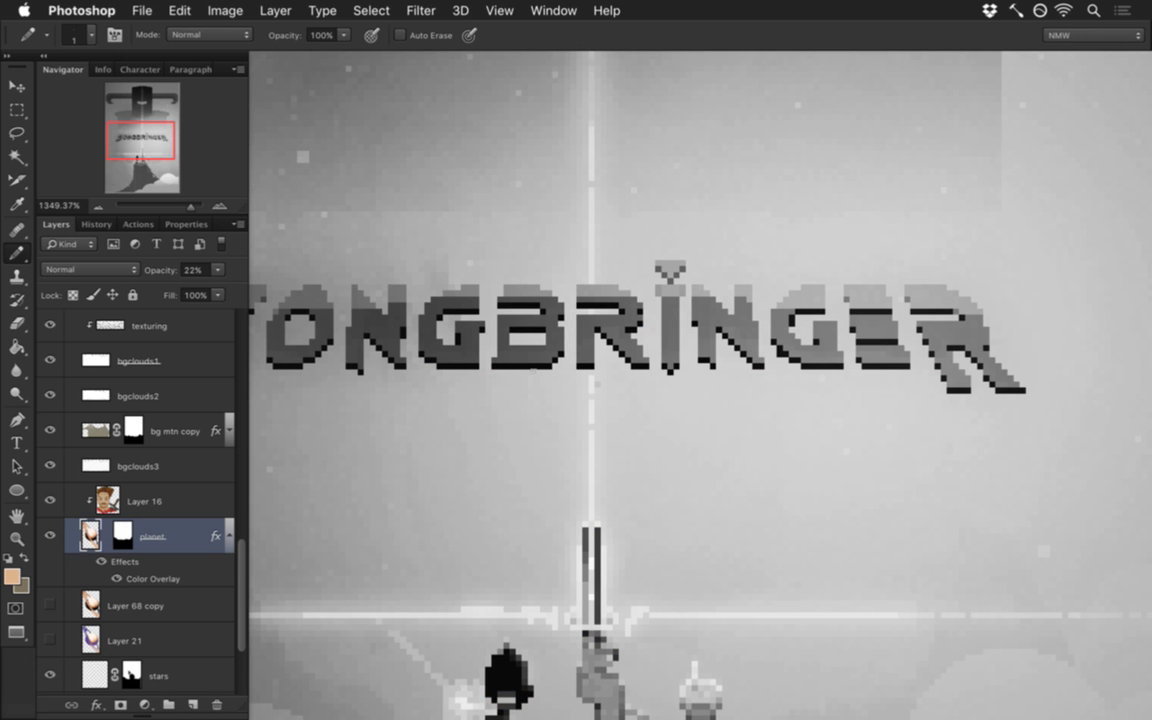
# Step: Show the animation timeline, switch back to frame 12 with the planet, and hide the timeline again
pyautogui.press('super+alt+t')
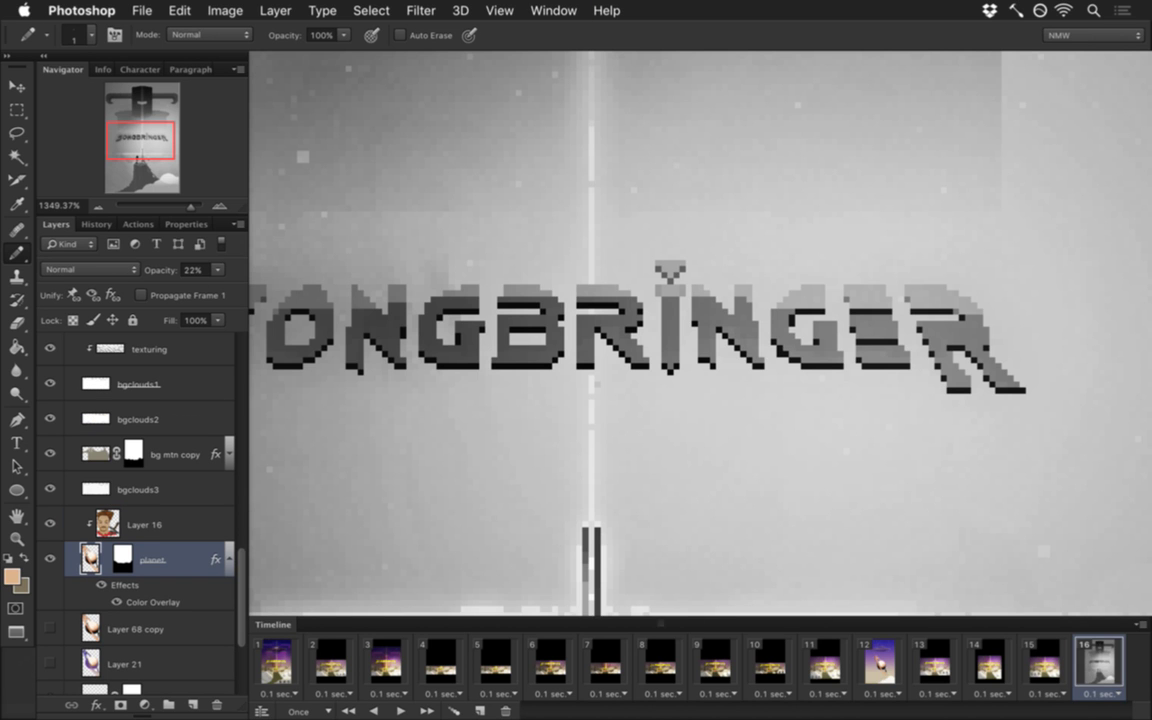
pyautogui.click(878, 660)
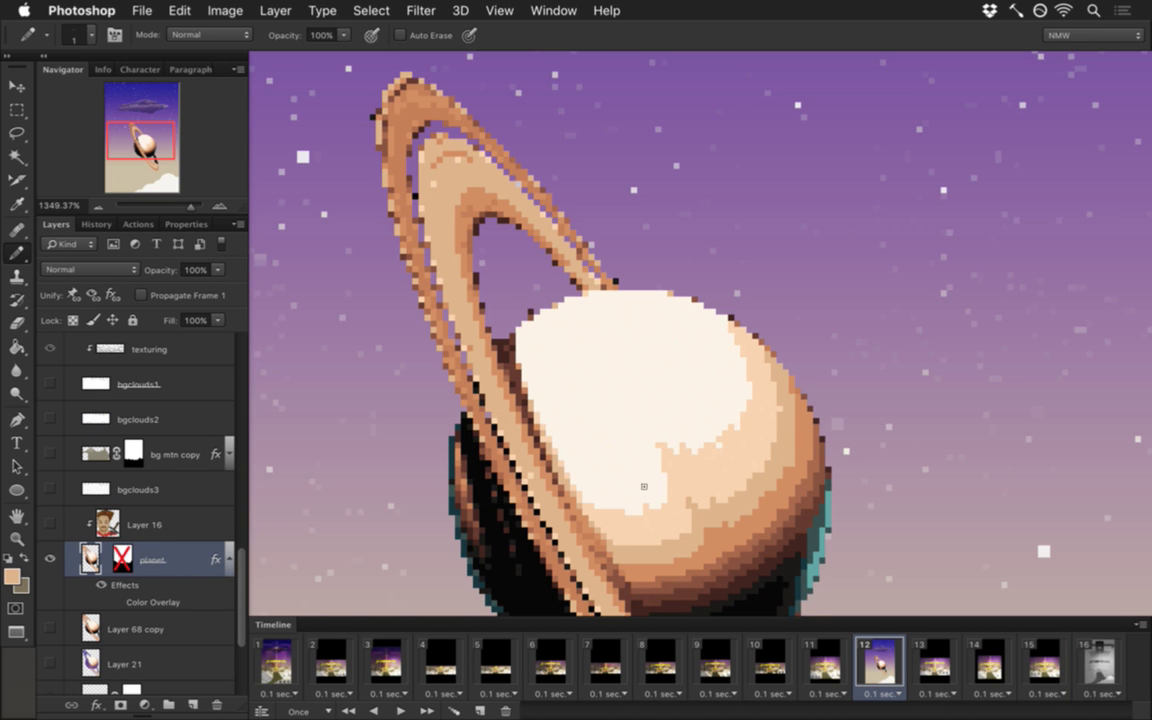
pyautogui.moveTo(642, 512); pyautogui.dragTo(632, 400)
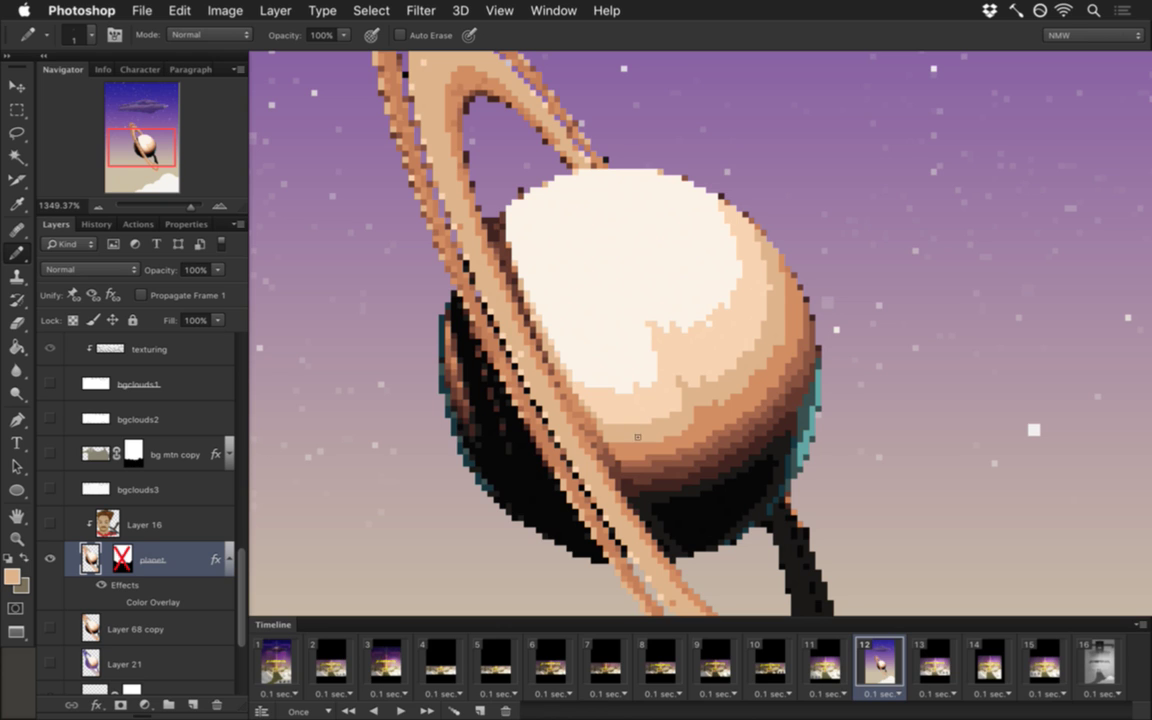
pyautogui.press('super+alt+t')
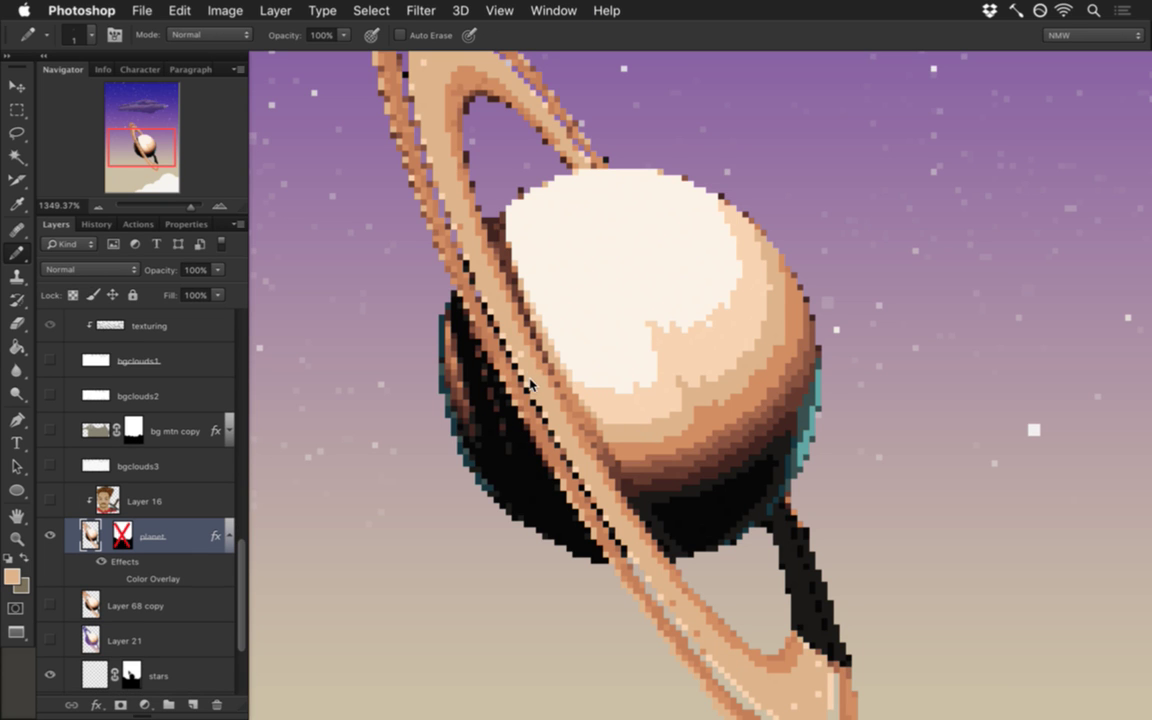
# Step: Sample the pale peach and add highlight pixels along the ring's outer band with the Pencil
pyautogui.press('i')
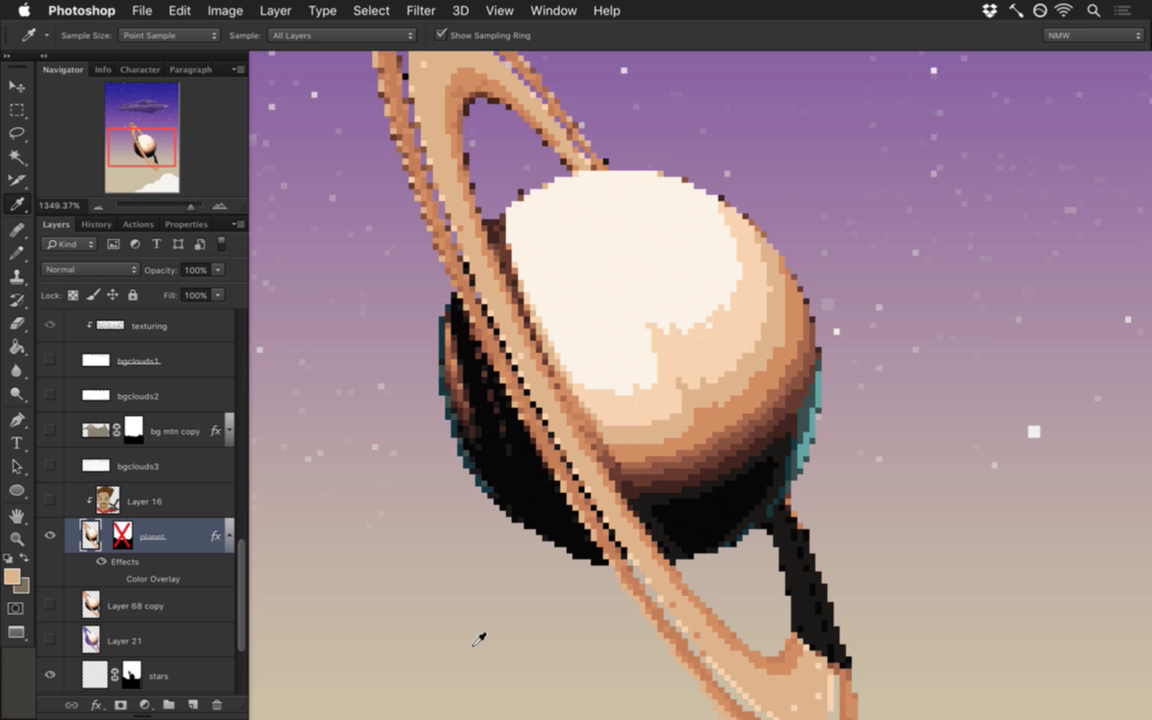
pyautogui.scroll(3, 480, 445)
pyautogui.scroll(-6, 480, 445)
pyautogui.scroll(3, 480, 445)
pyautogui.moveTo(512, 365); pyautogui.dragTo(580, 382)
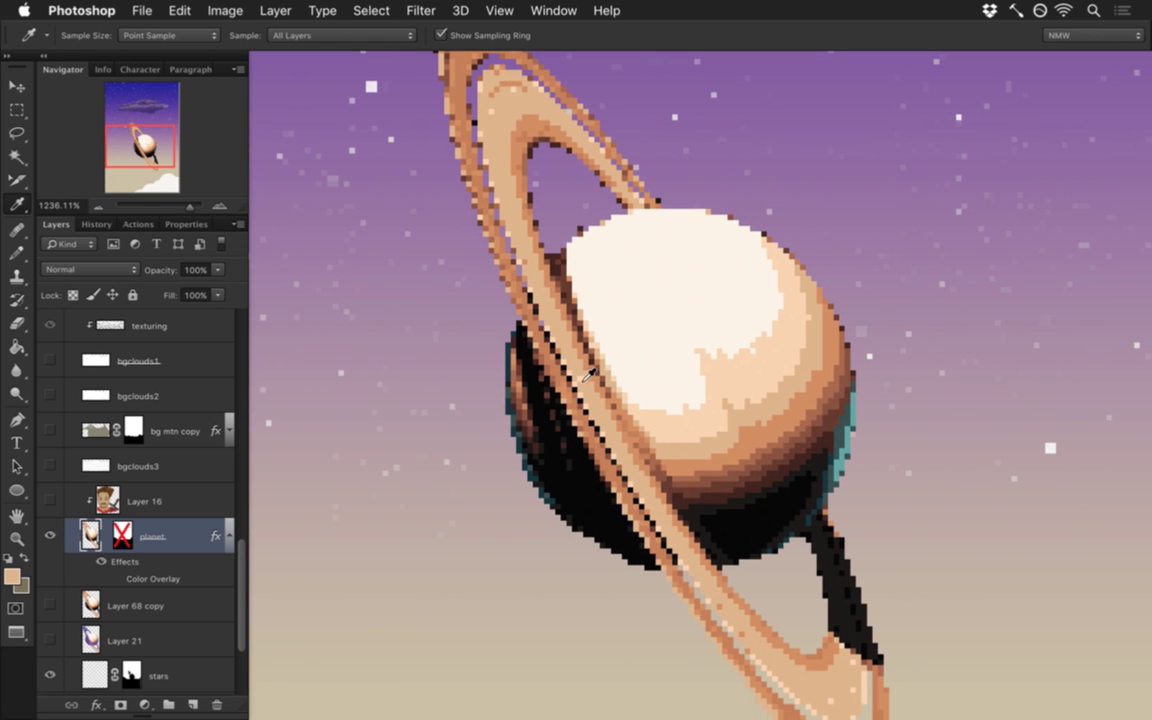
pyautogui.click(530, 358)
pyautogui.press('b')
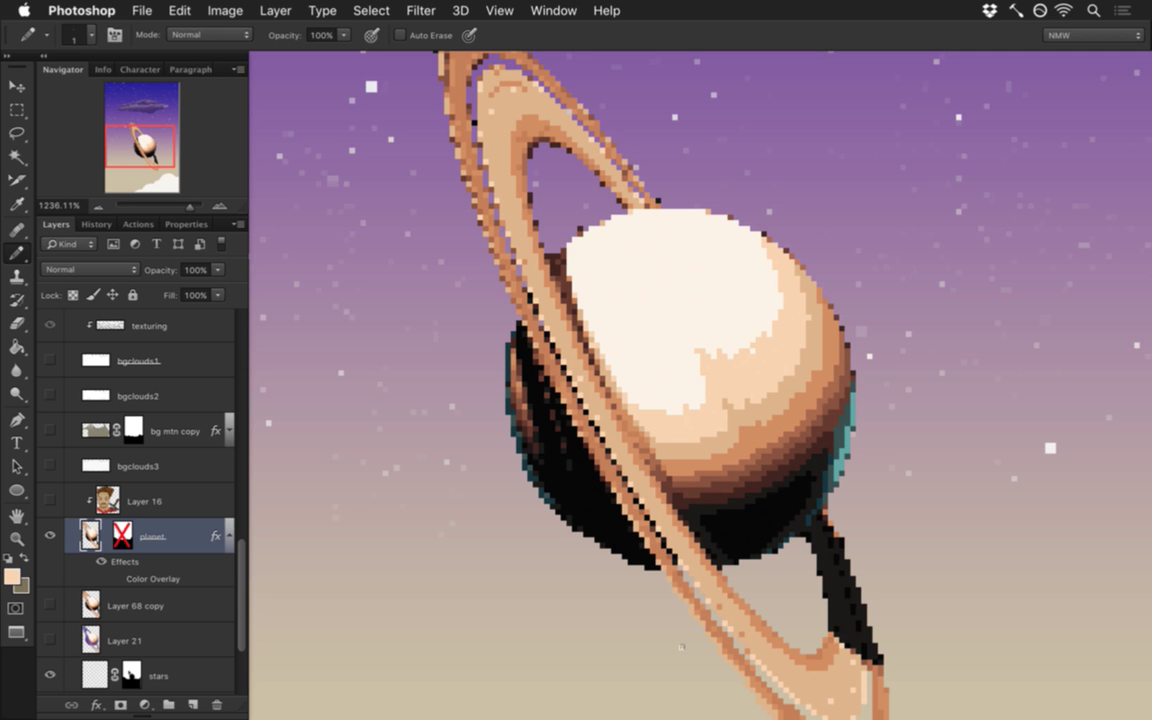
pyautogui.moveTo(557, 404); pyautogui.dragTo(599, 411)
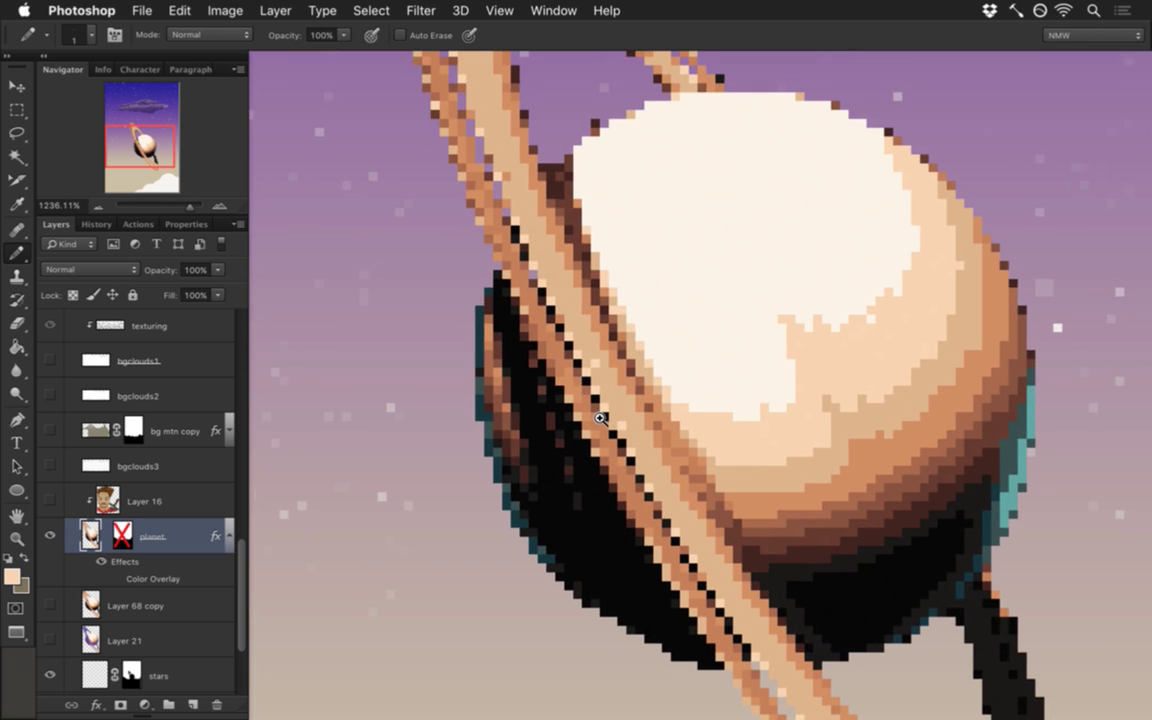
pyautogui.scroll(3, 605, 415)
pyautogui.scroll(-3, 624, 424)
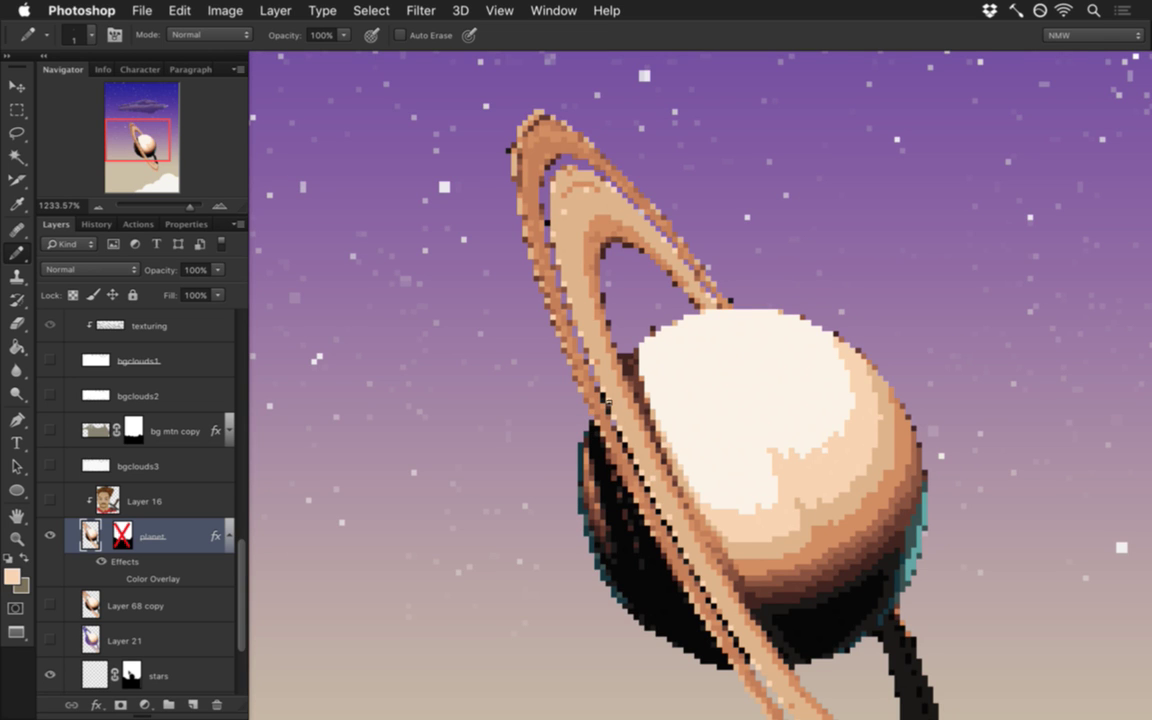
# Step: Set the Eraser to 1 px and erase the dark stray pixels around the upper ring's edges and tip
pyautogui.press('e')
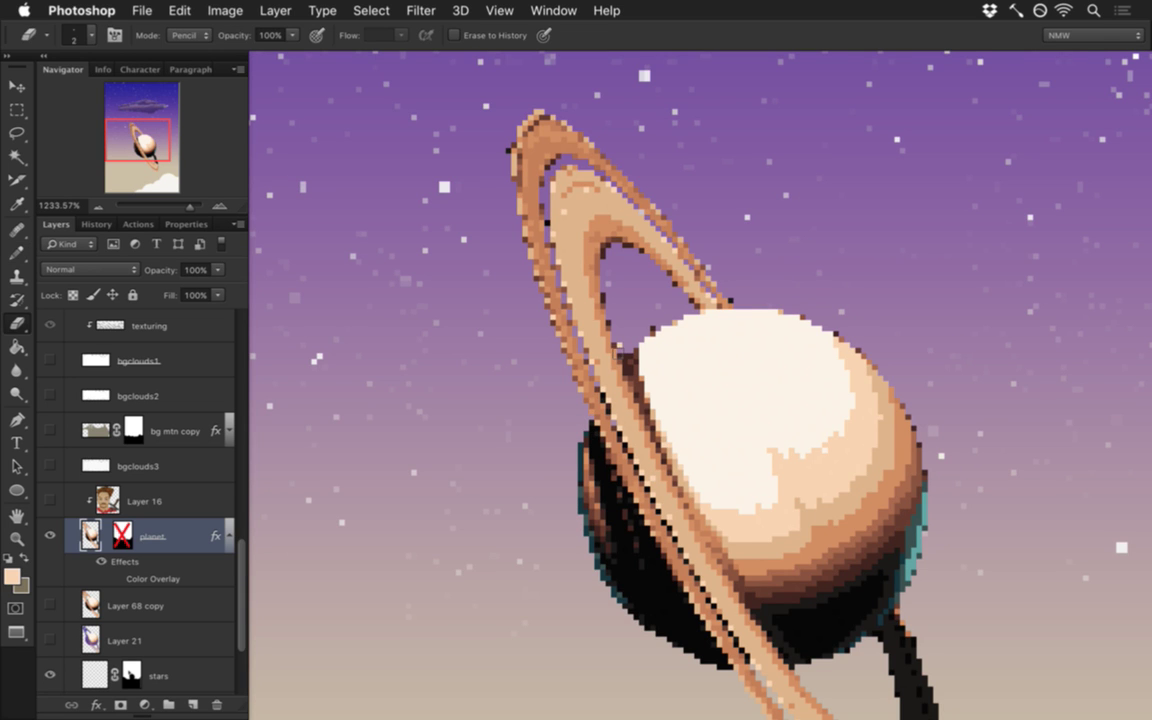
pyautogui.press('[')
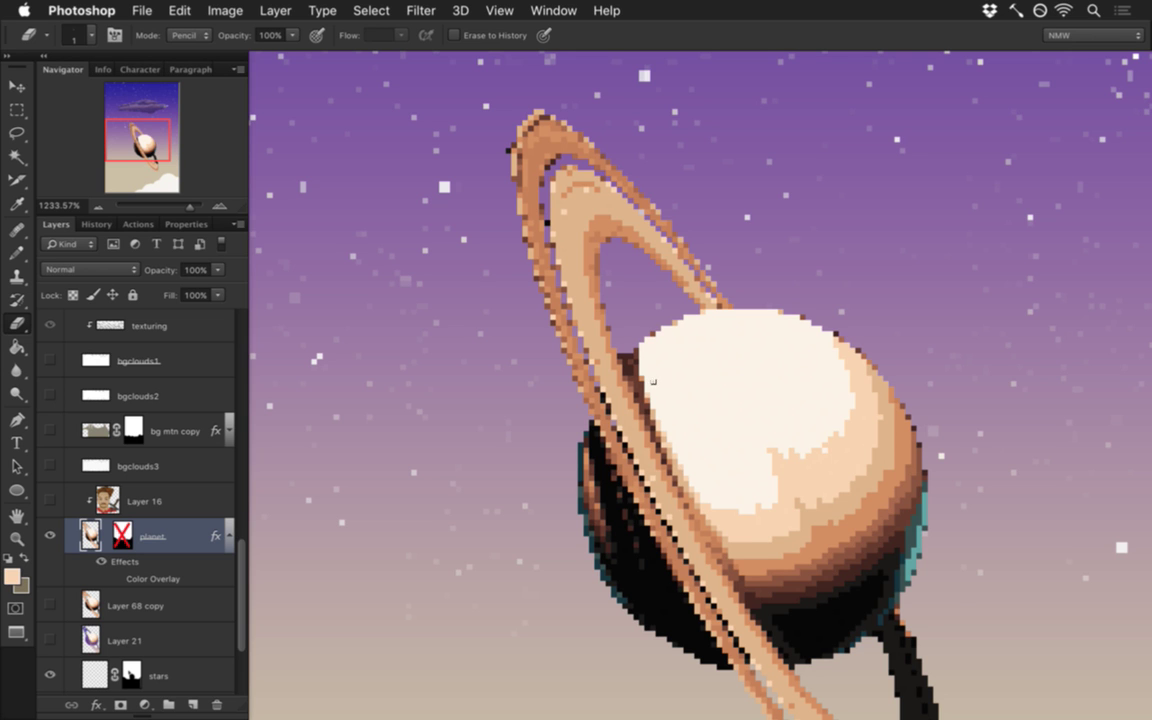
pyautogui.scroll(2, 562, 330)
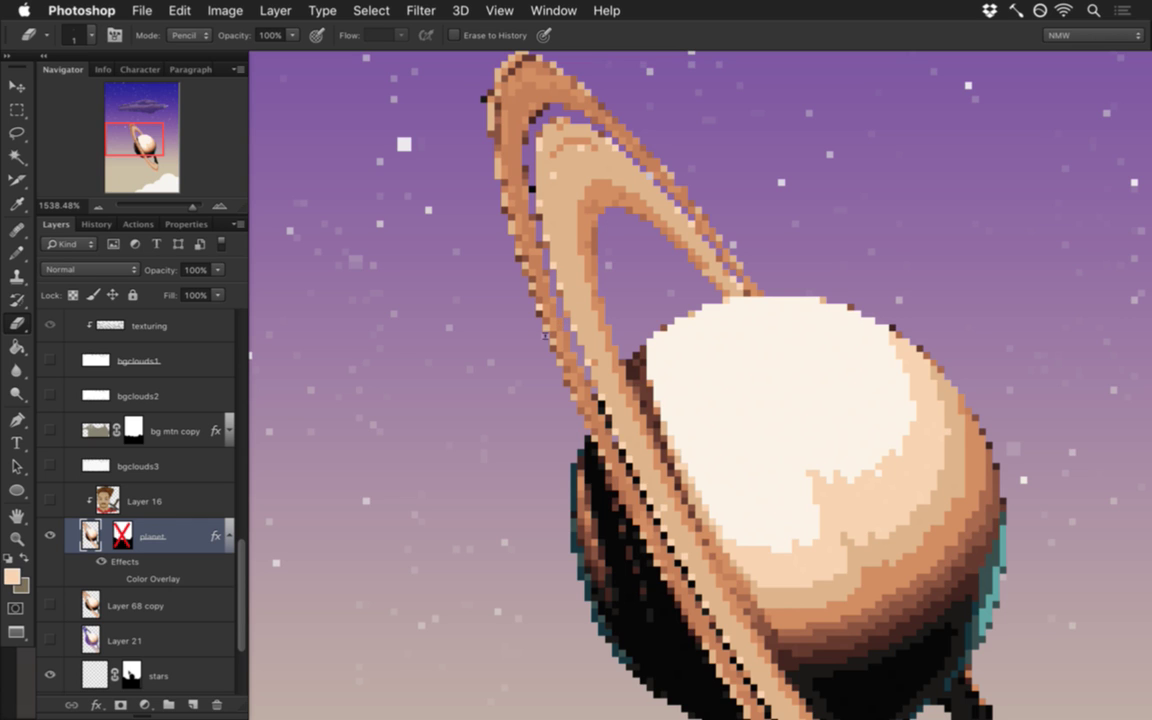
pyautogui.press('b')
pyautogui.press('e')
pyautogui.moveTo(551, 257)
pyautogui.mouseDown()
pyautogui.moveTo(551, 297)
pyautogui.moveTo(506, 402)
pyautogui.mouseUp()
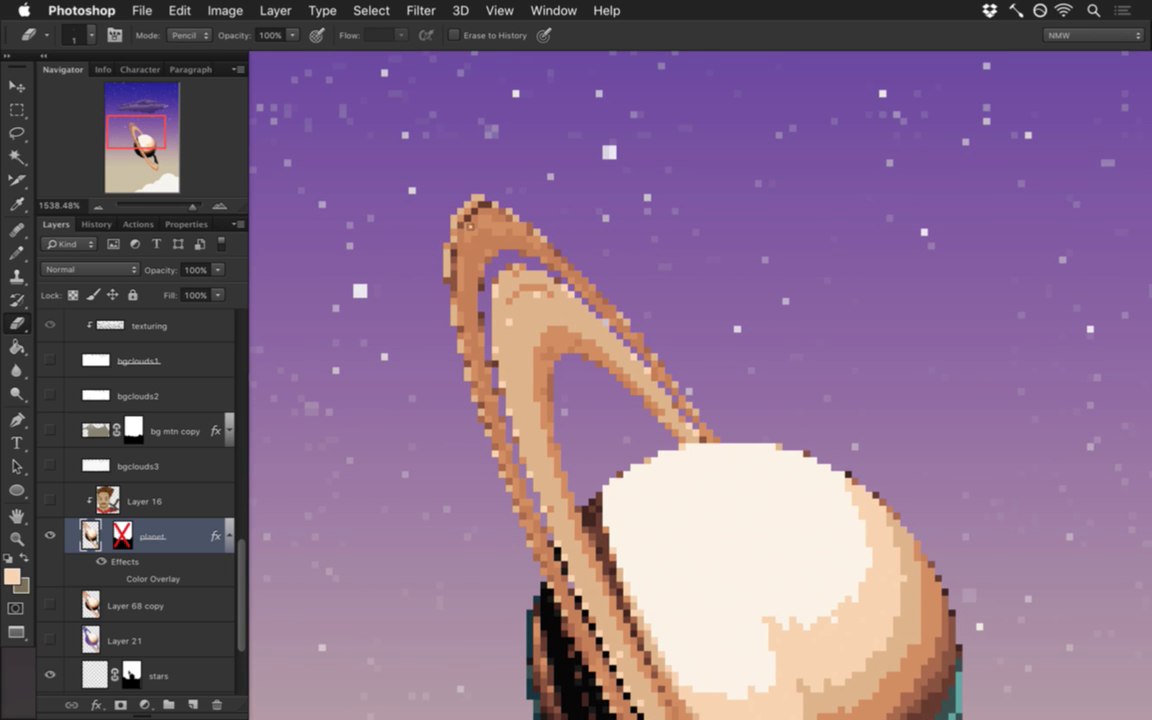
pyautogui.moveTo(474, 208); pyautogui.dragTo(494, 213)
# Step: Sample the light tan, retouch the outer ring's upper tip, and clear the remaining dark pixels from its outer side
pyautogui.press('i')
pyautogui.click(448, 200)
pyautogui.press('b')
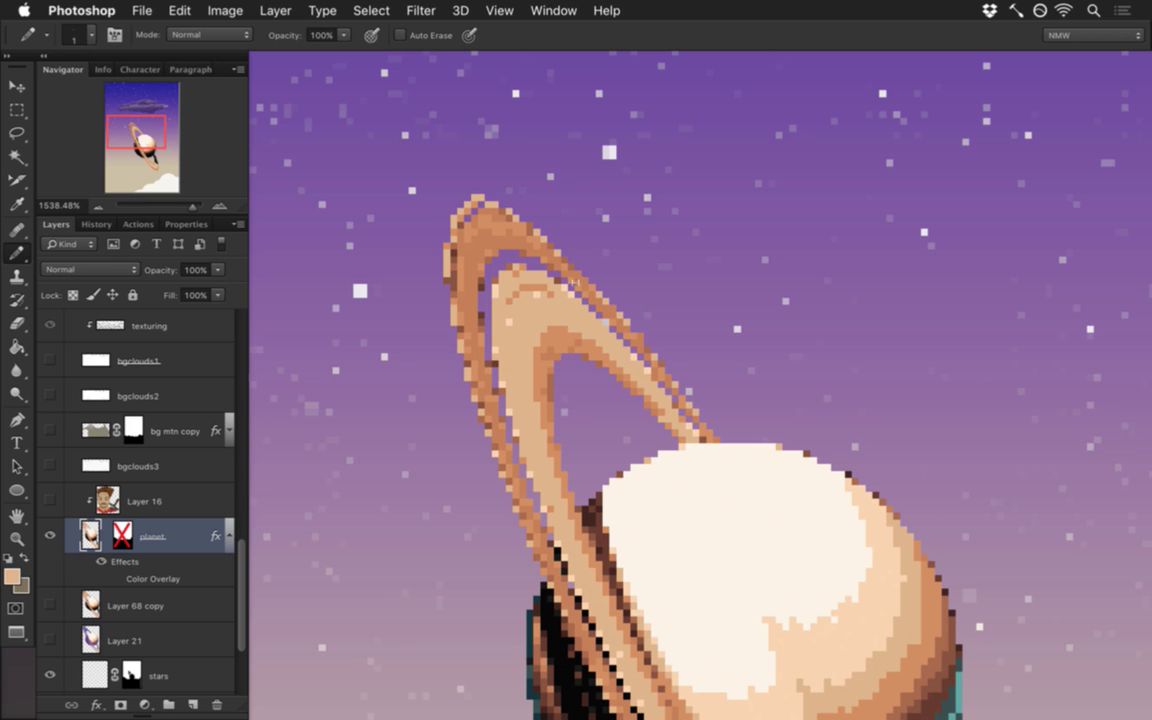
pyautogui.press('alt')
pyautogui.press('e')
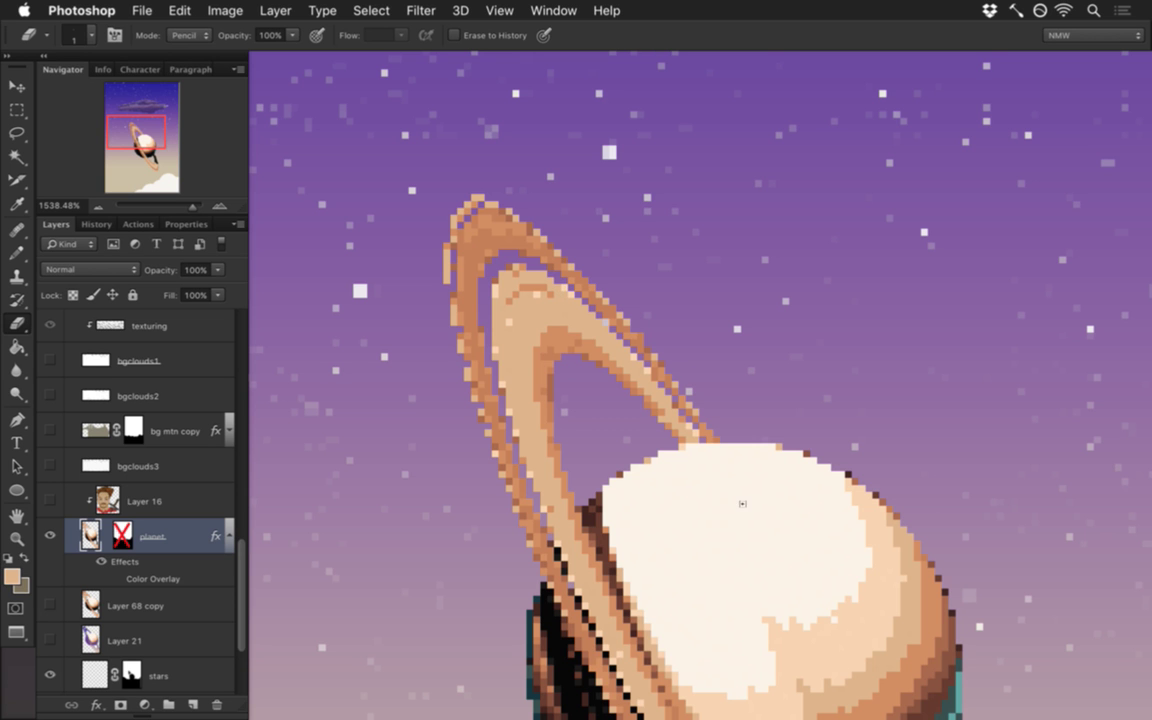
# Step: Soften the dark pixels along the planet's top edge with the light tan Pencil
pyautogui.moveTo(735, 517)
pyautogui.mouseDown()
pyautogui.moveTo(687, 514)
pyautogui.moveTo(737, 536)
pyautogui.moveTo(704, 476)
pyautogui.mouseUp()
pyautogui.press('i')
pyautogui.press('b')
pyautogui.moveTo(720, 561); pyautogui.dragTo(692, 576)
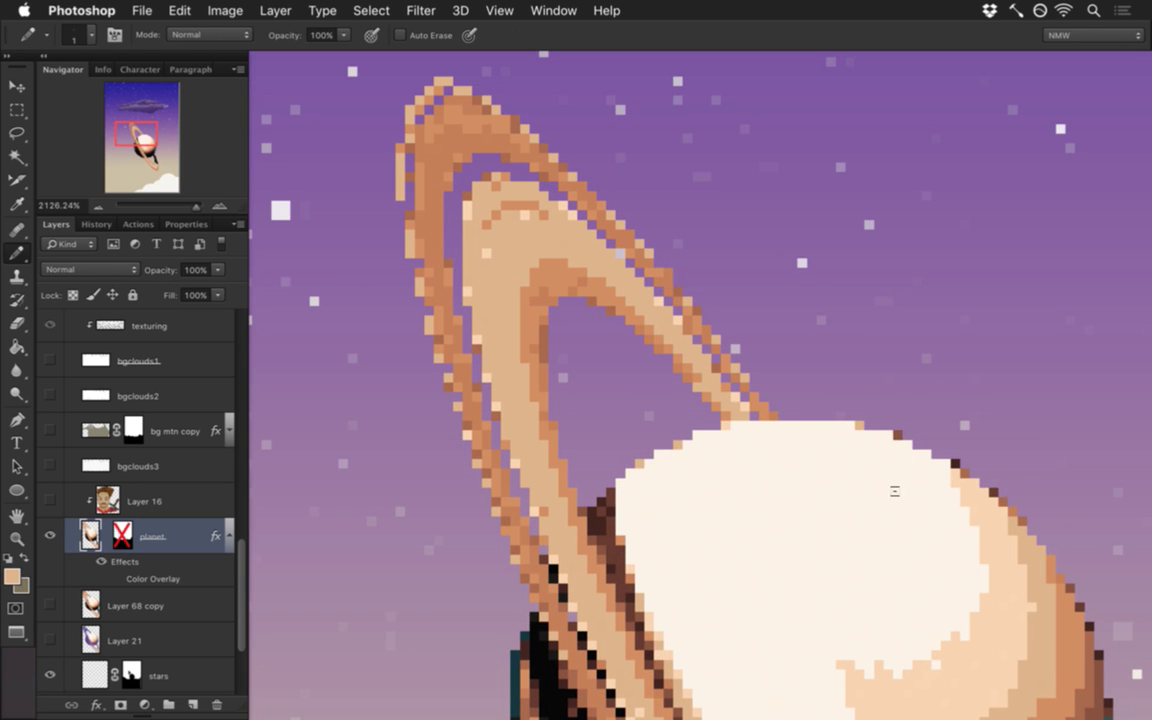
# Step: Sample progressively darker browns and soften the dark pixels along the planet's upper-right outline with the Pencil
pyautogui.keyDown('alt'); pyautogui.click(866, 437); pyautogui.keyUp('alt')
pyautogui.moveTo(928, 580); pyautogui.dragTo(1070, 571)
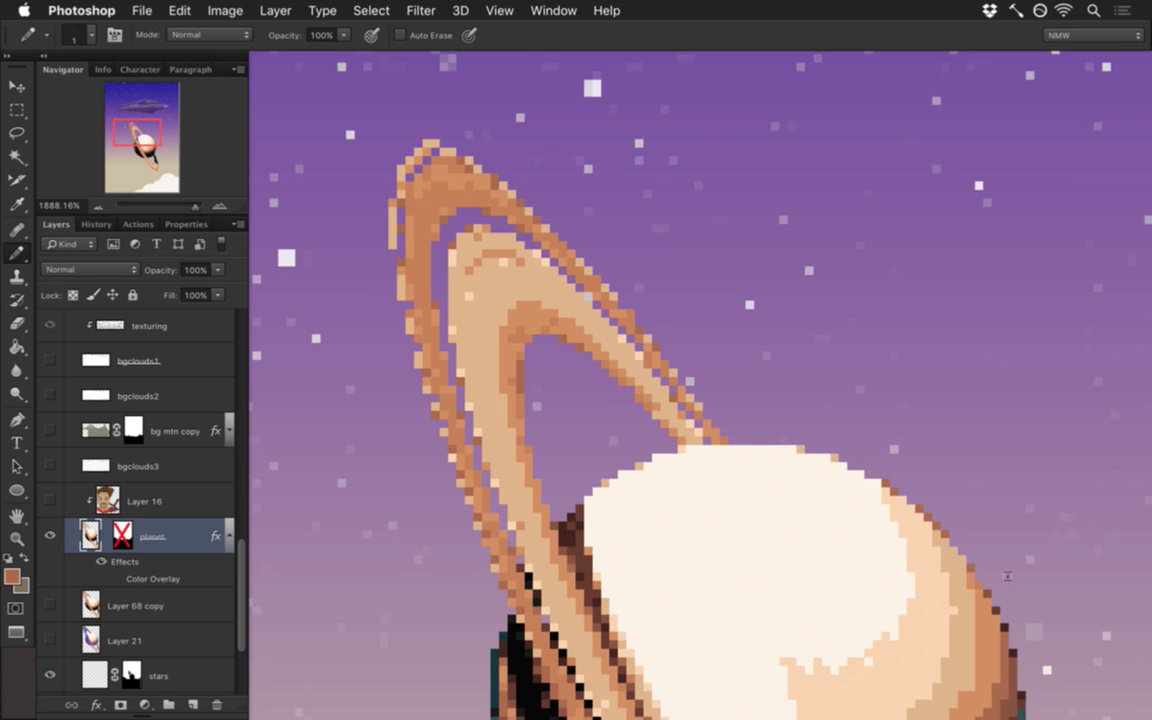
pyautogui.moveTo(990, 607); pyautogui.dragTo(960, 530)
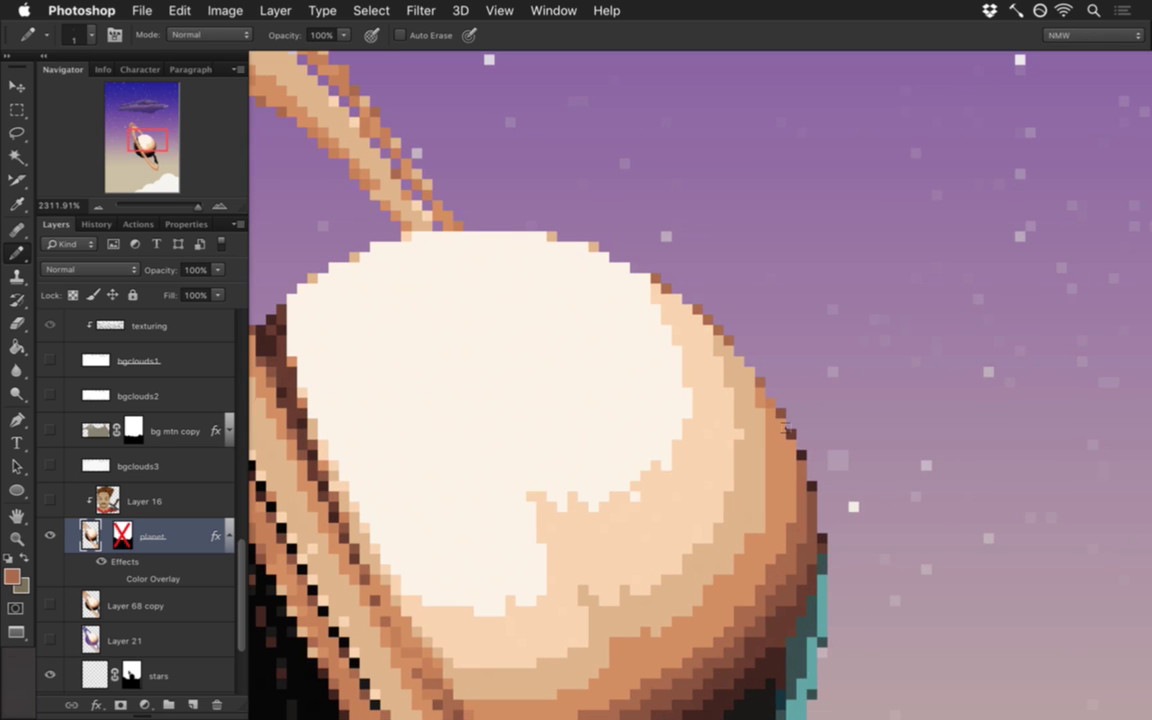
pyautogui.press('i')
pyautogui.click(688, 349)
pyautogui.press('b')
pyautogui.click(802, 455)
pyautogui.keyDown('alt'); pyautogui.click(815, 510); pyautogui.keyUp('alt')
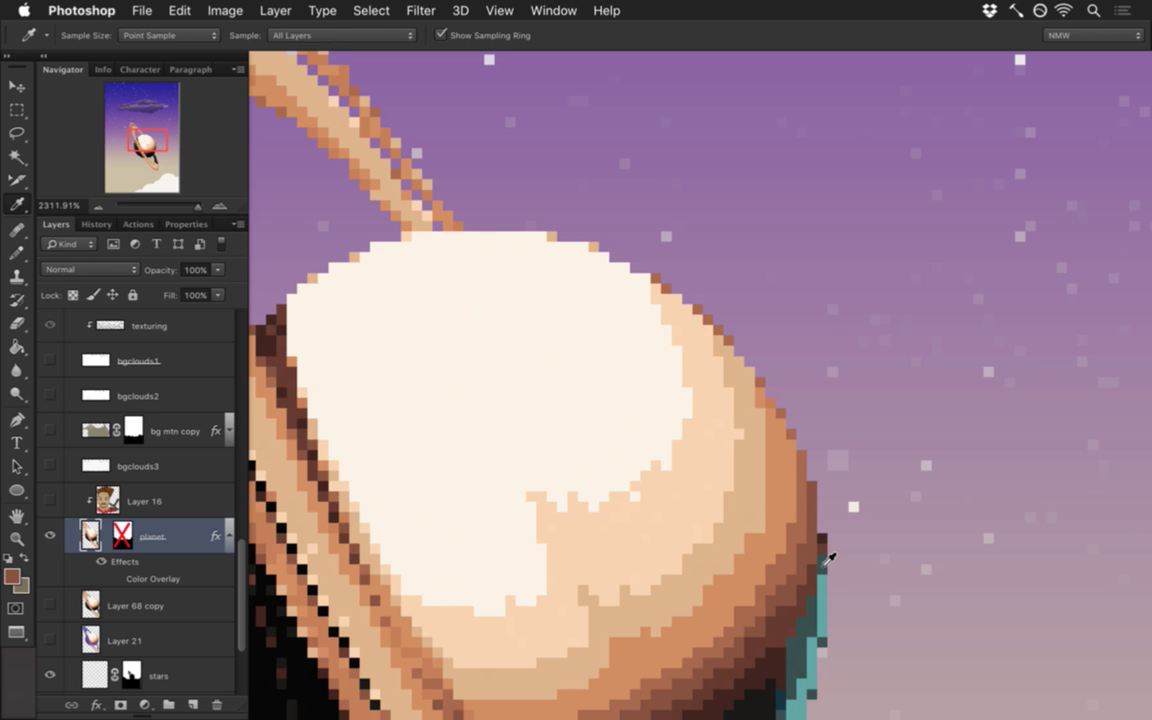
# Step: Check the retouched planet and ring against the whole scene and sample the light tan from the outer ring
pyautogui.scroll(-2, 843, 561)
pyautogui.scroll(-2, 870, 550)
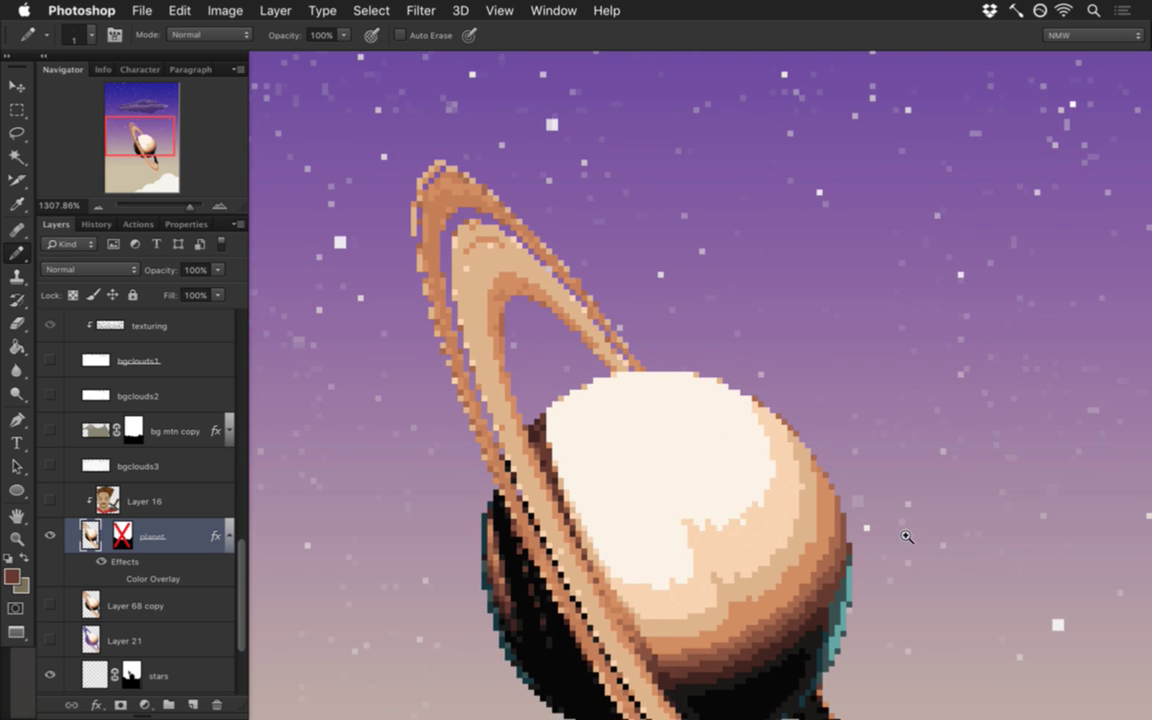
pyautogui.scroll(2, 918, 465)
pyautogui.scroll(-2, 963, 430)
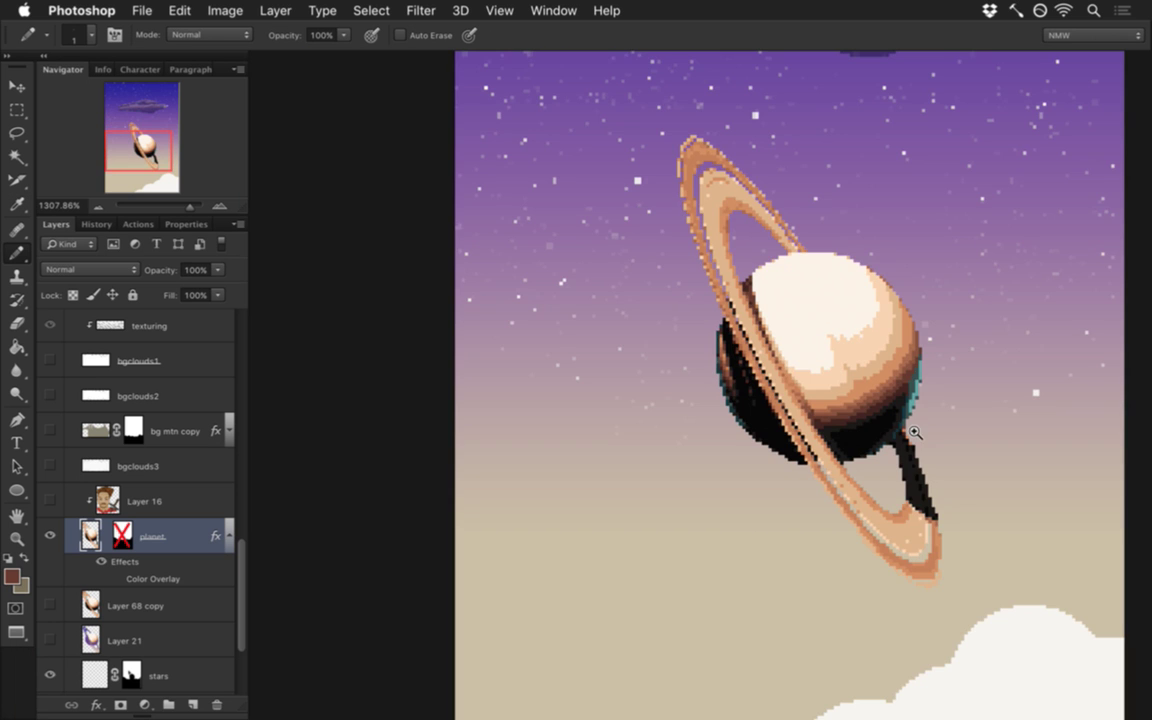
pyautogui.scroll(3, 949, 415)
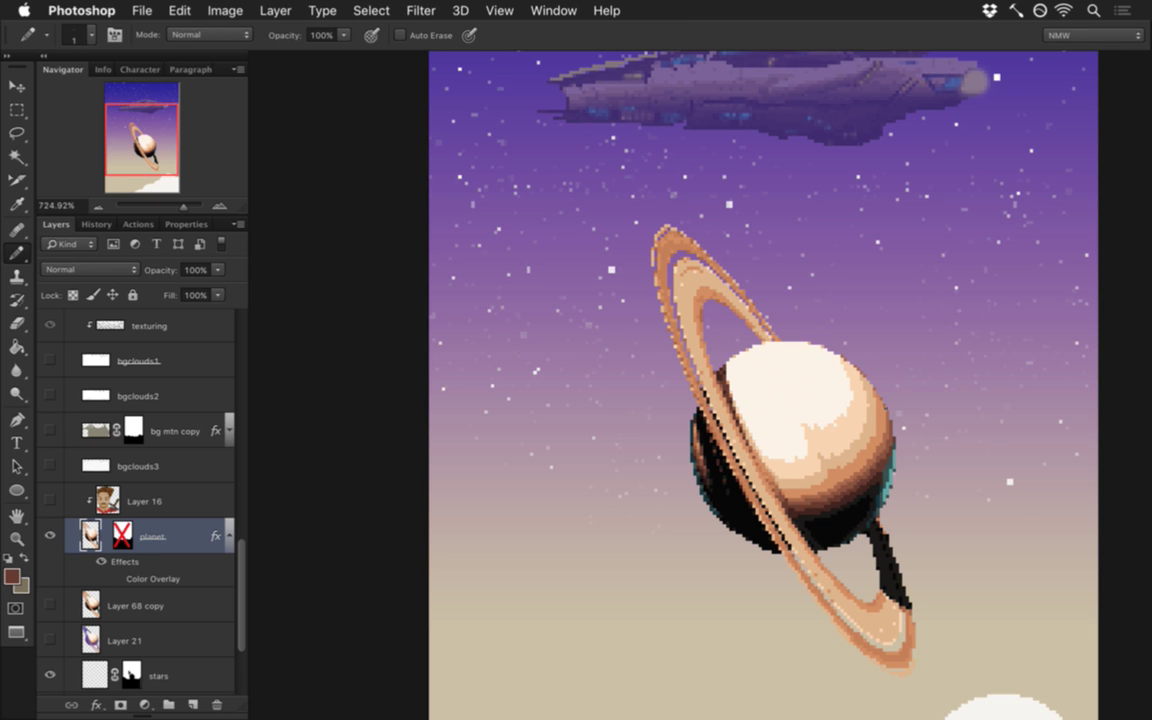
pyautogui.scroll(3, 612, 315)
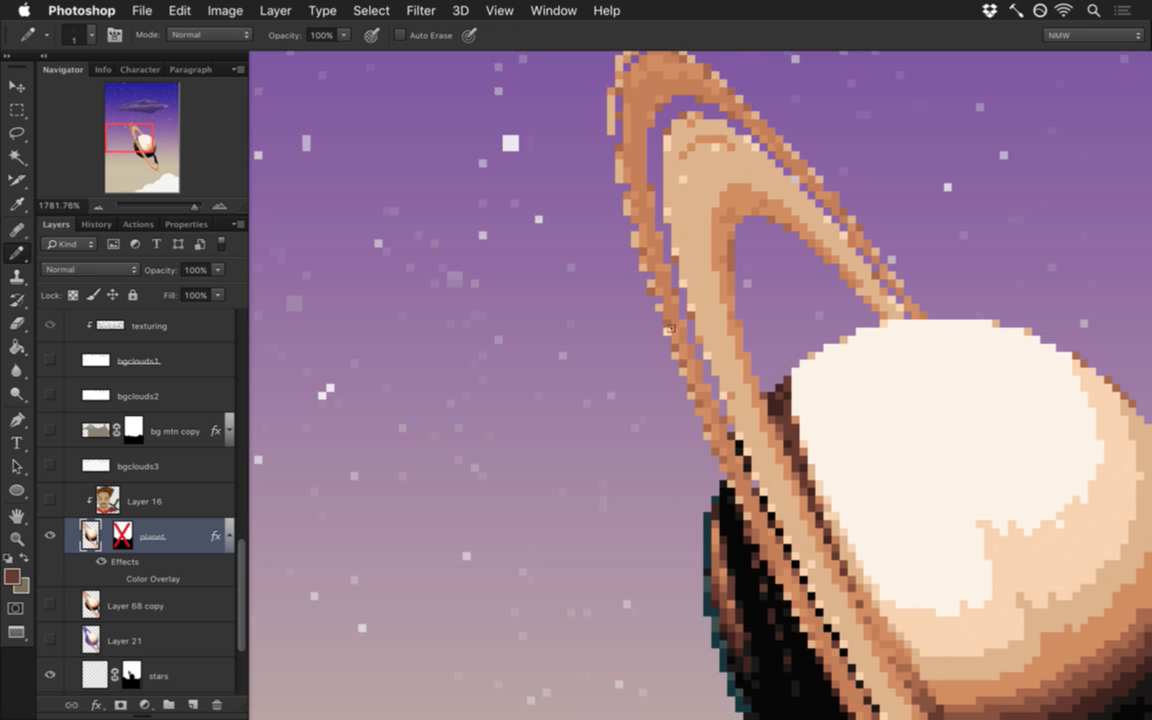
pyautogui.keyDown('alt'); pyautogui.click(669, 347); pyautogui.keyUp('alt')
pyautogui.scroll(-5, 884, 440)
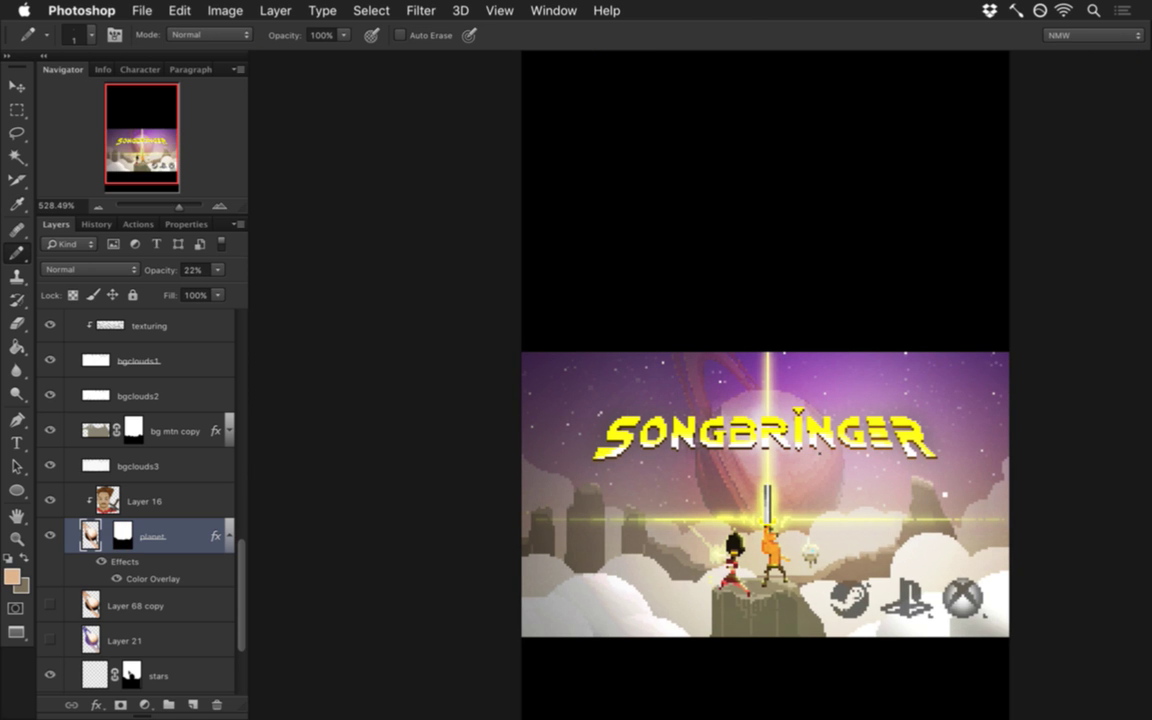
# Step: Save the document and make animation frame 12, the one with the full planet artwork, the current frame
pyautogui.press('super+s')
pyautogui.press('super+shift+t')
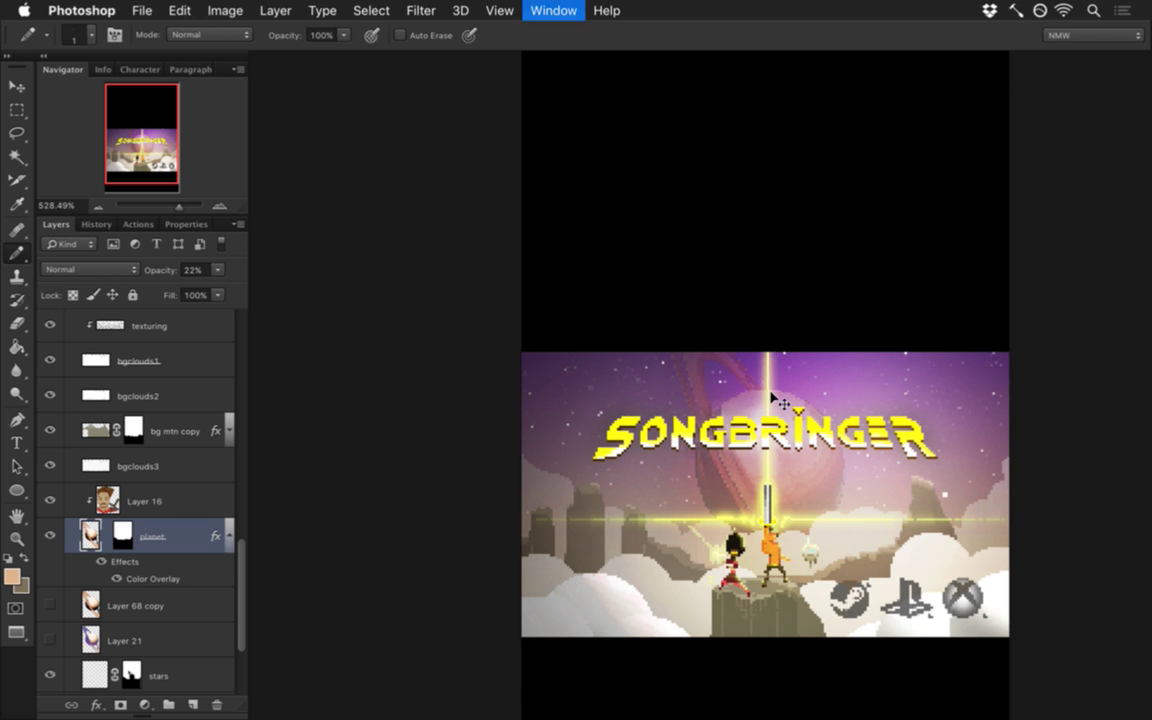
pyautogui.click(880, 660)
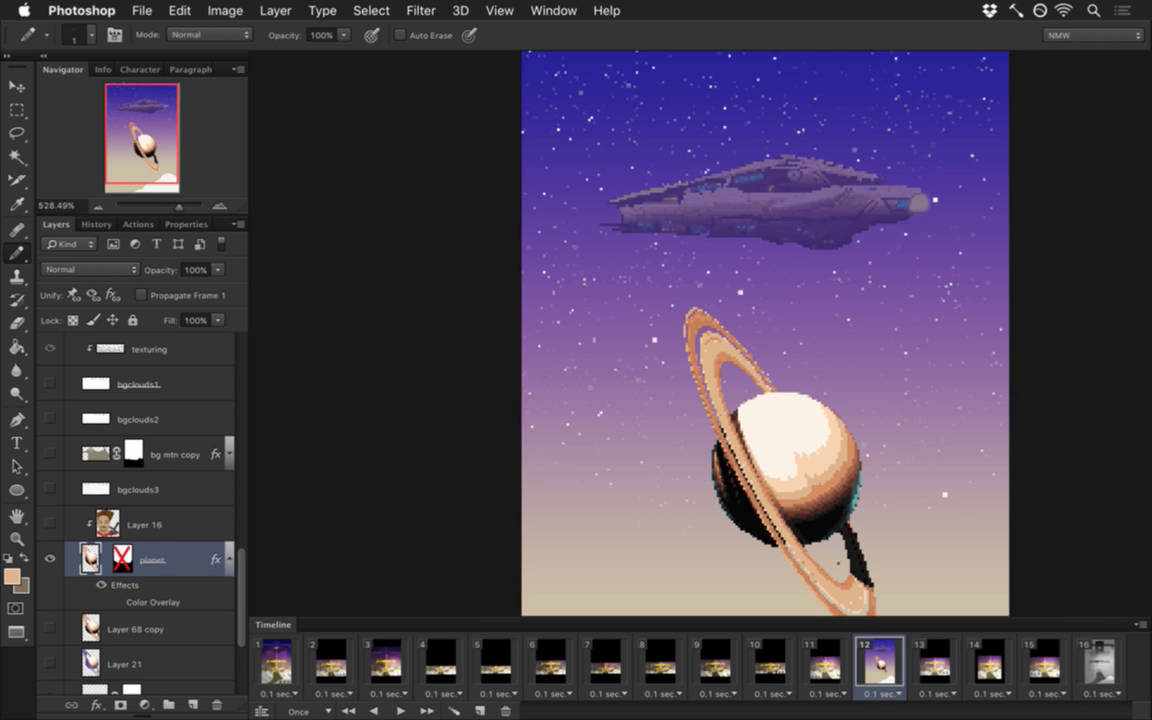
pyautogui.press('super+shift+t')
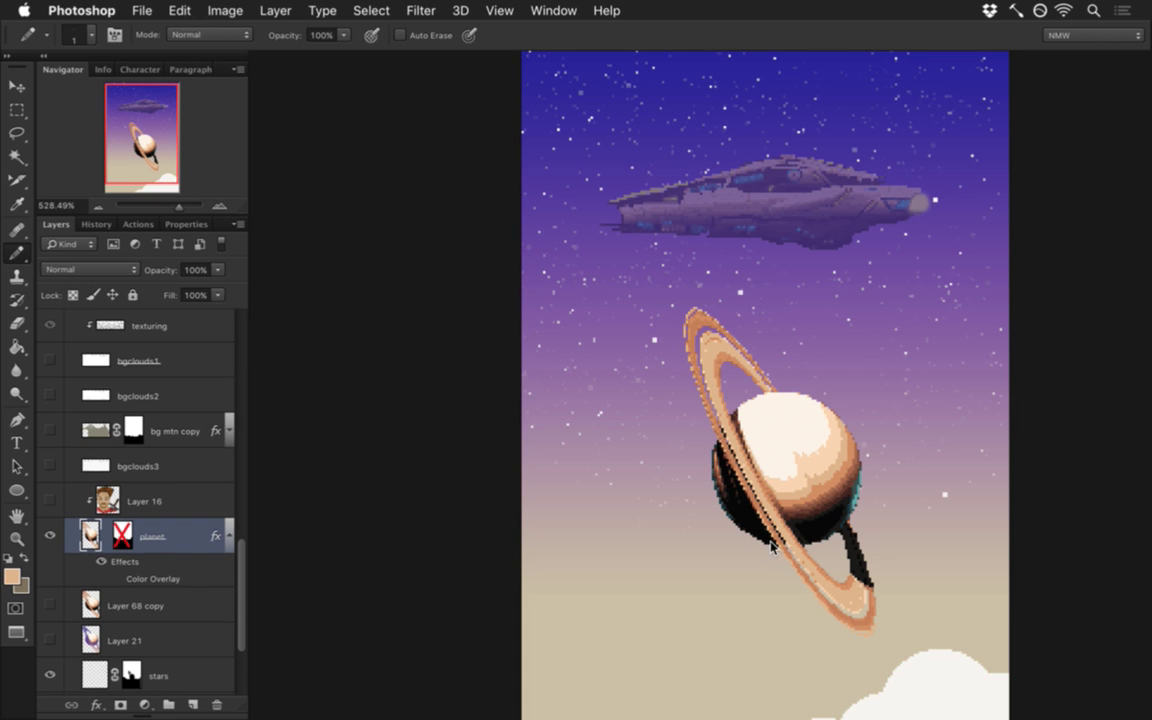
# Step: Set the planet layer's opacity to 22%
pyautogui.moveTo(789, 512); pyautogui.dragTo(609, 429)
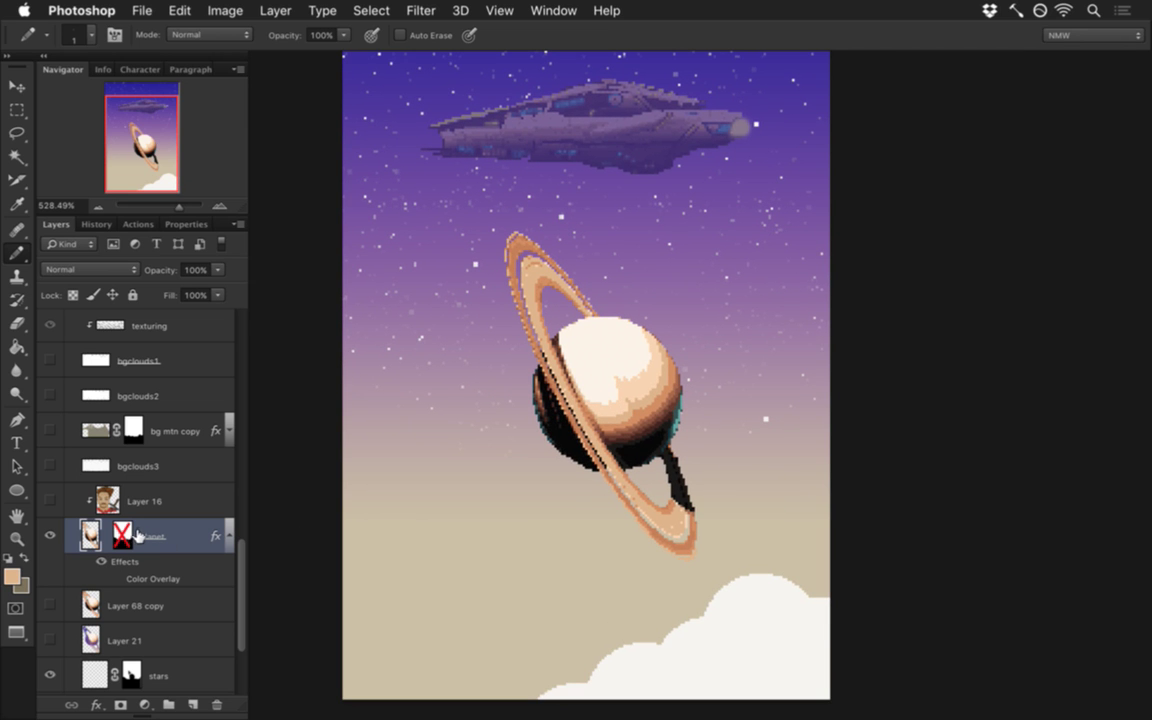
pyautogui.click(195, 270)
pyautogui.write('22')
pyautogui.press('Return')
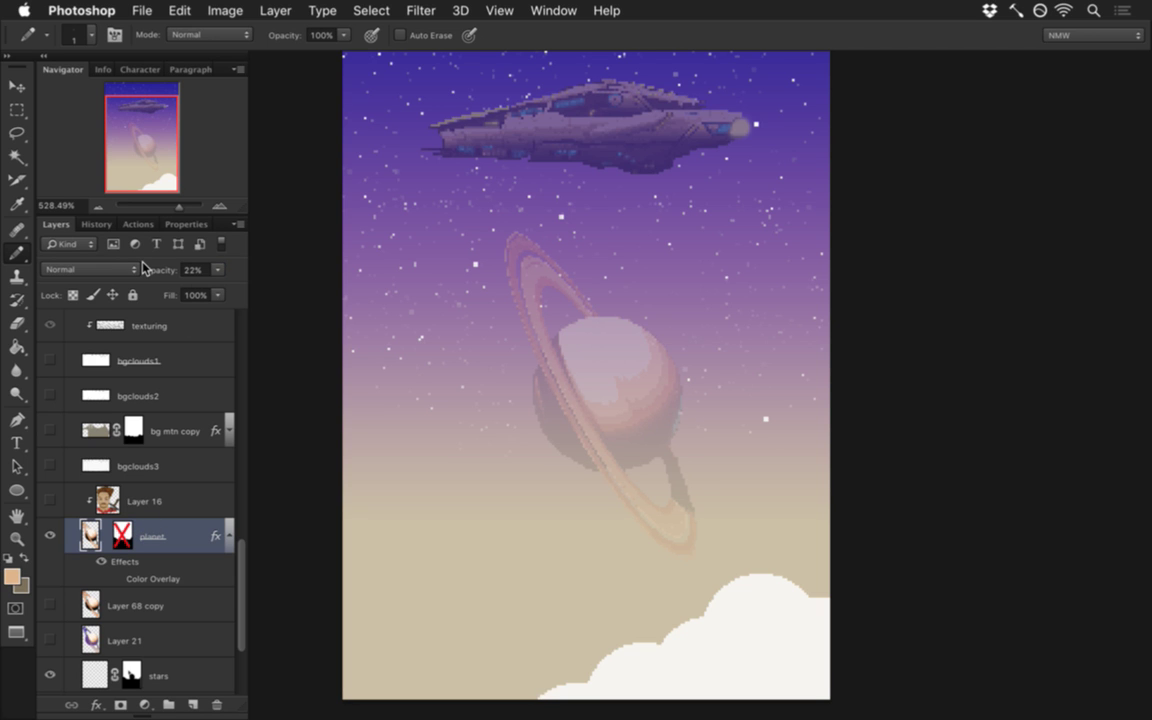
# Step: Show the clipped Layer 16 and re-enable the planet layer's mask
pyautogui.click(52, 501)
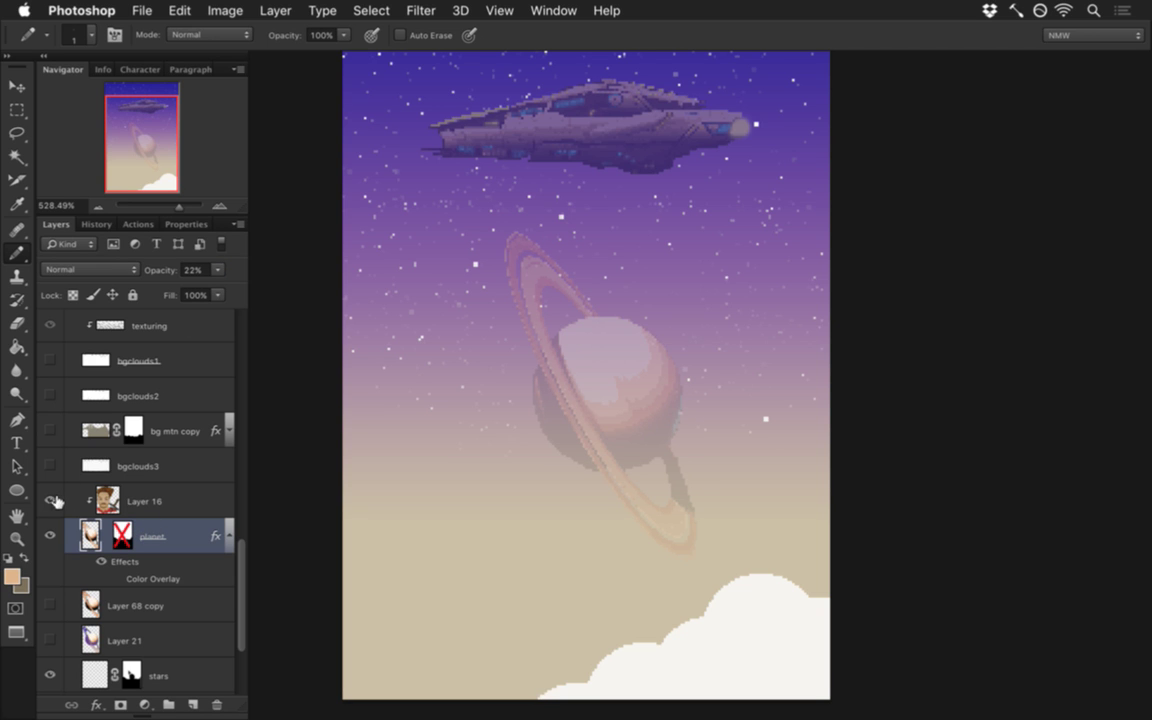
pyautogui.rightClick(122, 536)
pyautogui.click(150, 546)
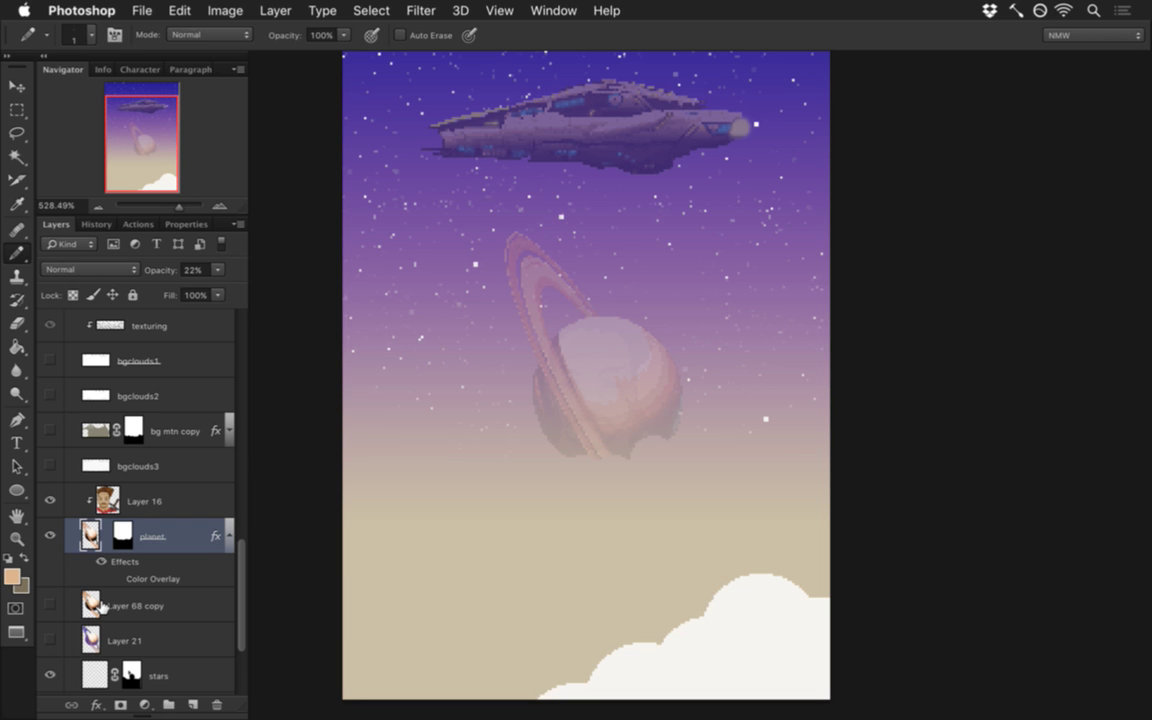
# Step: Delete the hidden layers Layer 68 copy and Layer 21 beneath the planet layer
pyautogui.moveTo(140, 608); pyautogui.dragTo(216, 705)
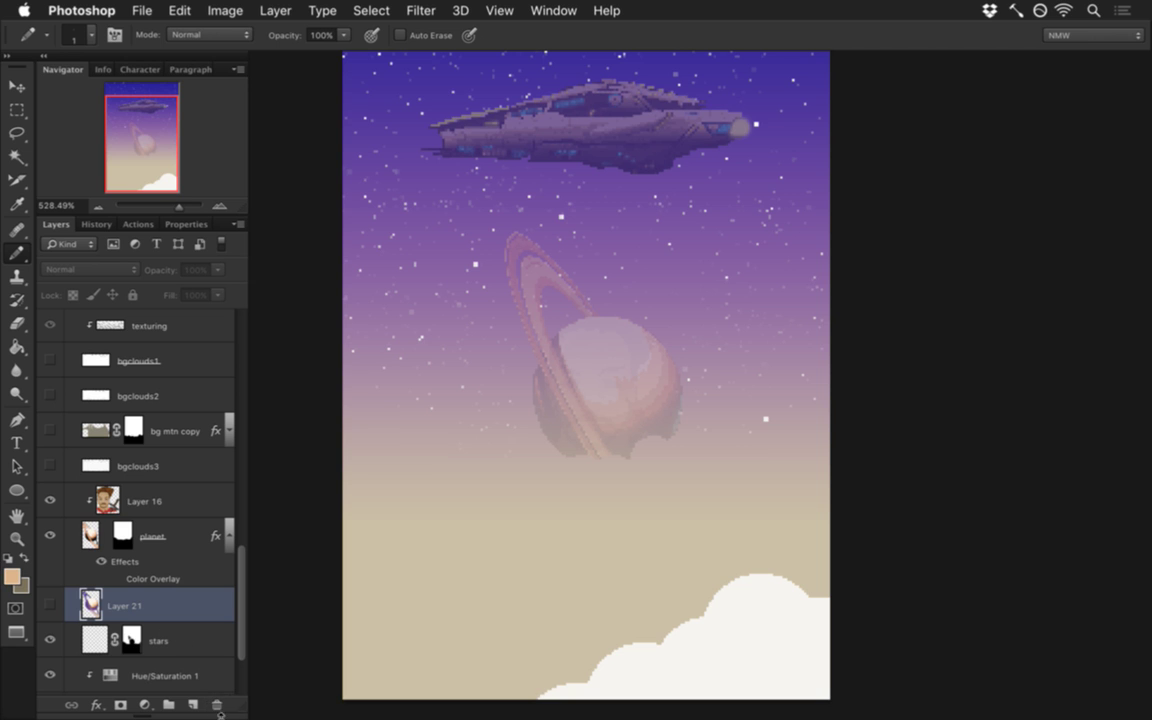
pyautogui.click(218, 706)
# Step: Show the background layers bgclouds3, bg mtn copy, bgclouds2 and bgclouds1
pyautogui.scroll(-2, 240, 660)
pyautogui.moveTo(240, 660); pyautogui.dragTo(226, 596)
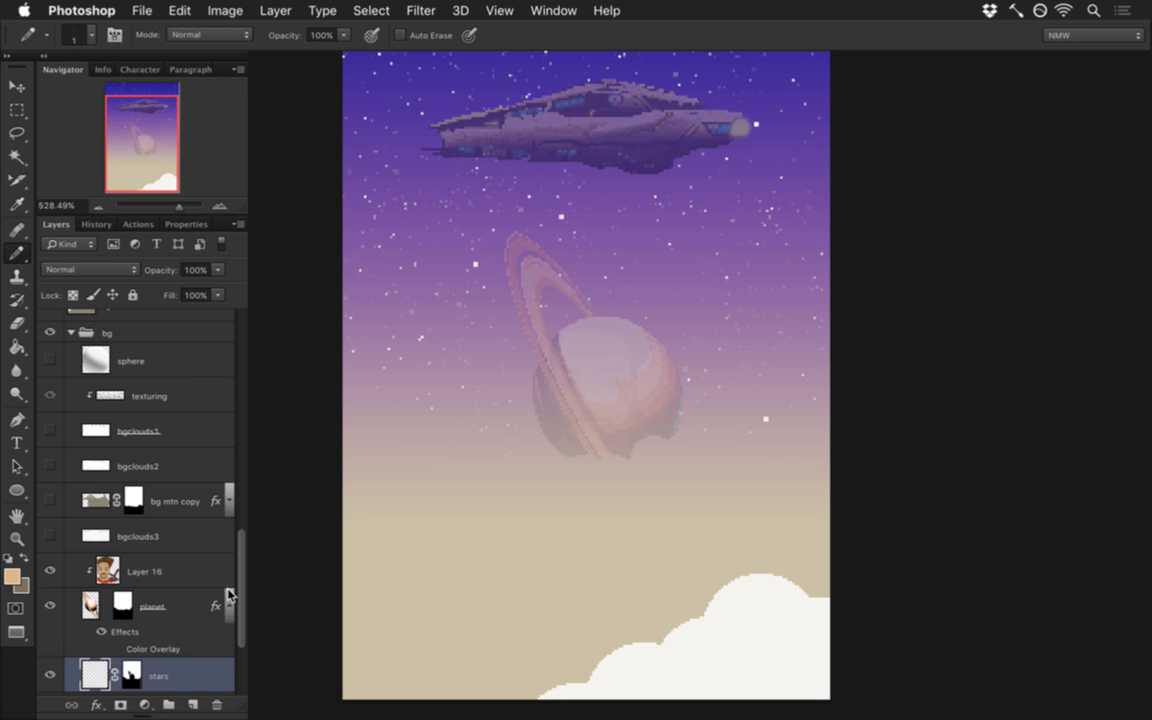
pyautogui.click(50, 536)
pyautogui.click(51, 500)
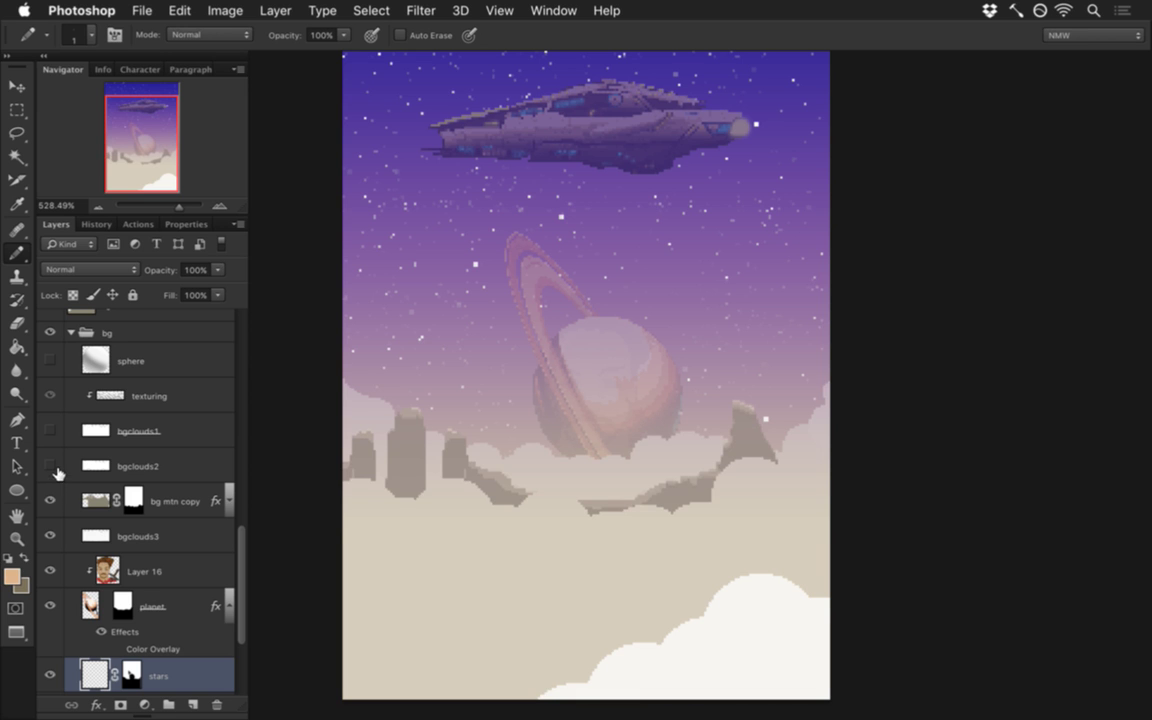
pyautogui.click(50, 466)
pyautogui.click(50, 431)
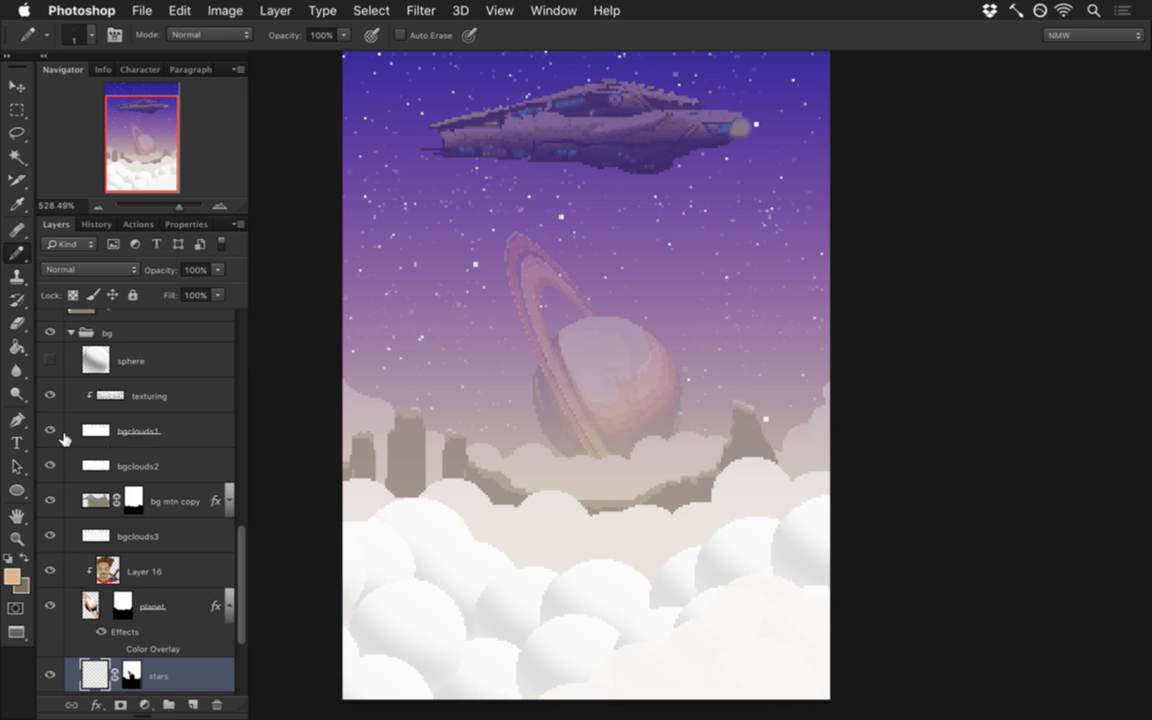
# Step: Show the fg mtn layer and collapse the bg group
pyautogui.scroll(4, 240, 500)
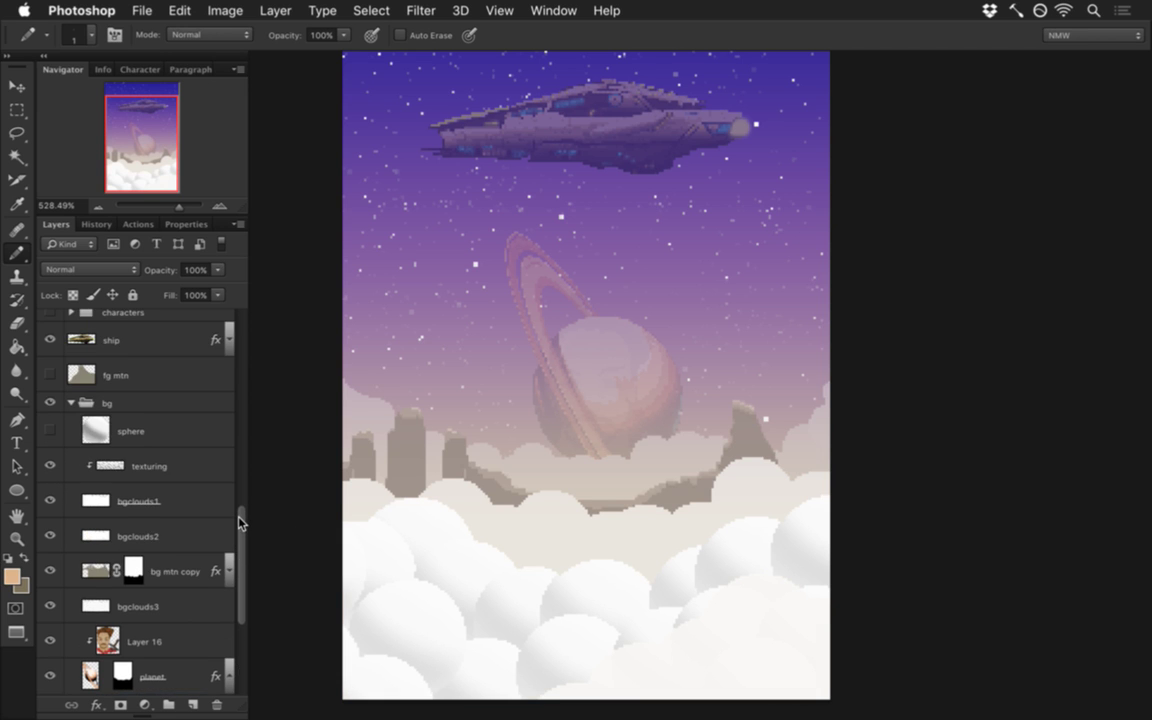
pyautogui.click(50, 445)
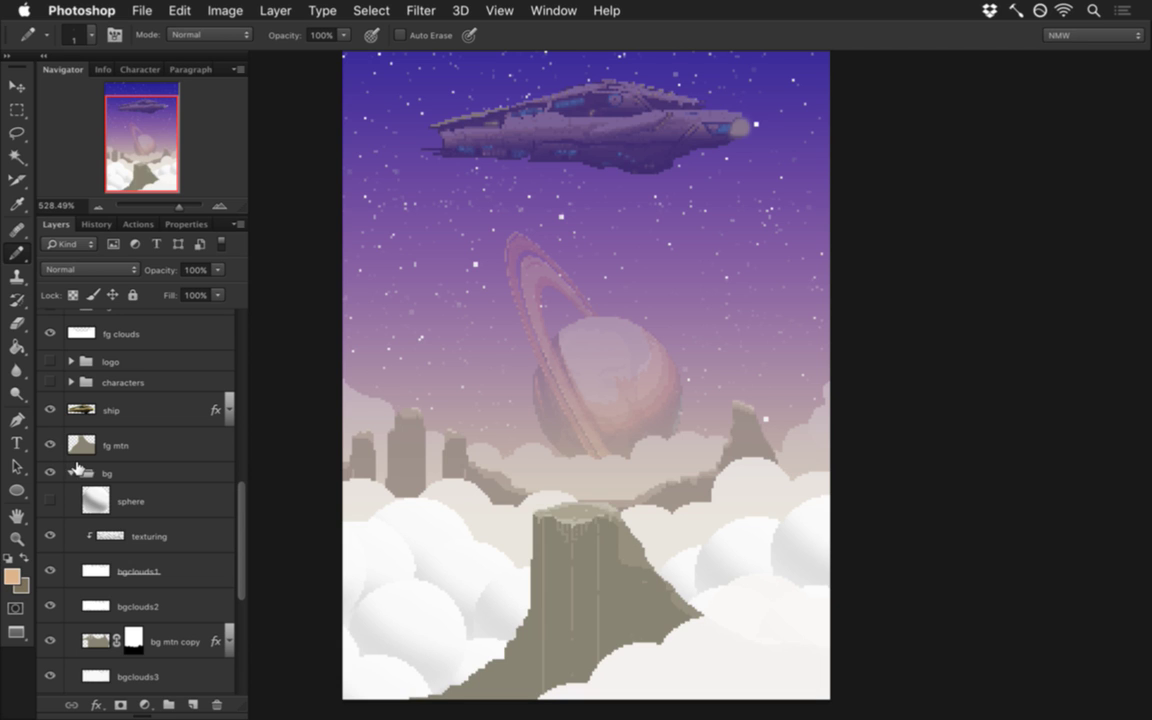
pyautogui.click(72, 471)
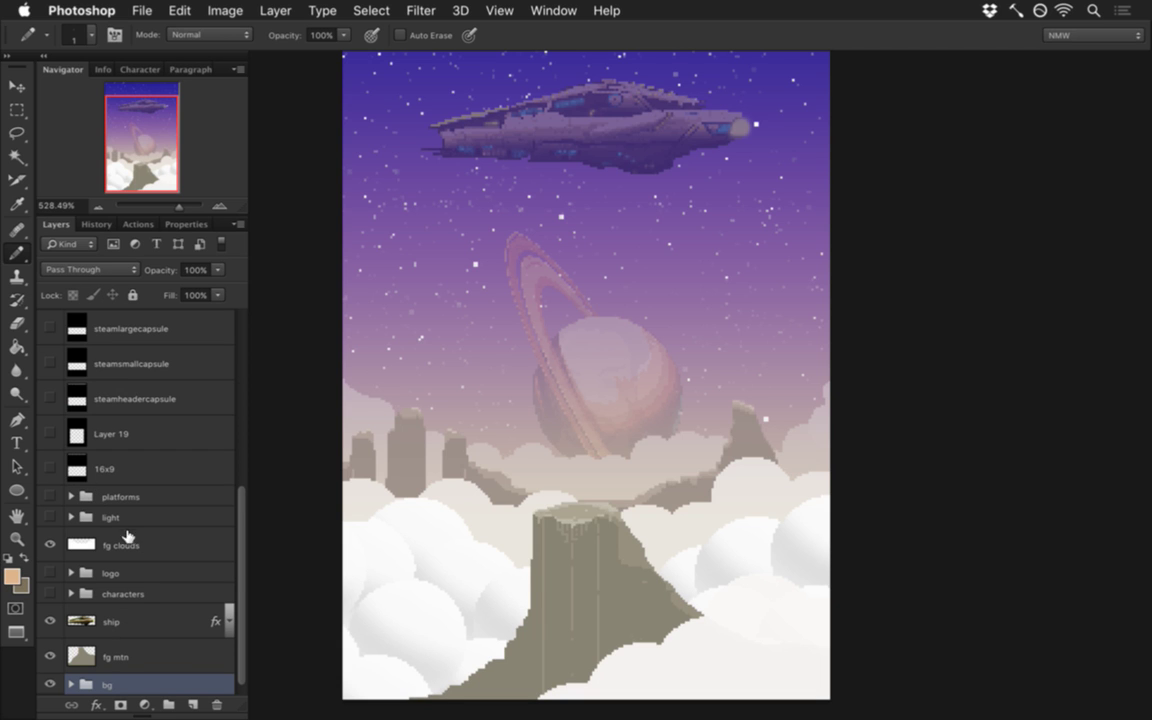
# Step: Show the characters and light groups, toggling the logo group on and back off
pyautogui.click(50, 593)
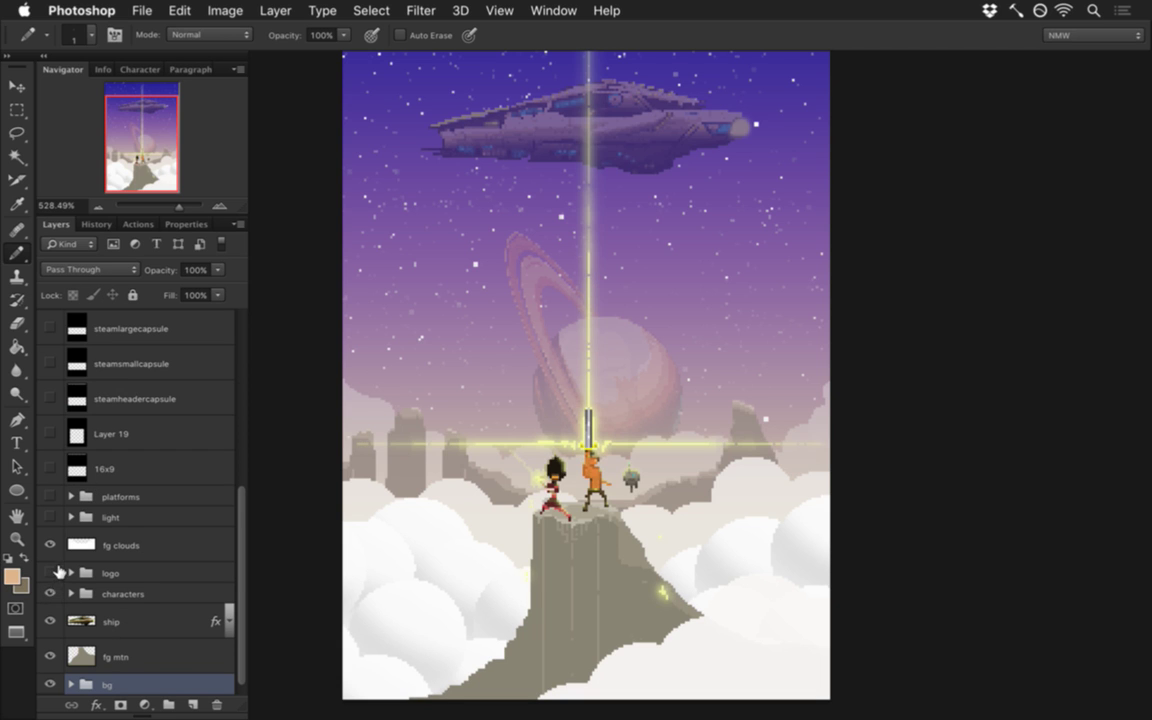
pyautogui.click(50, 572)
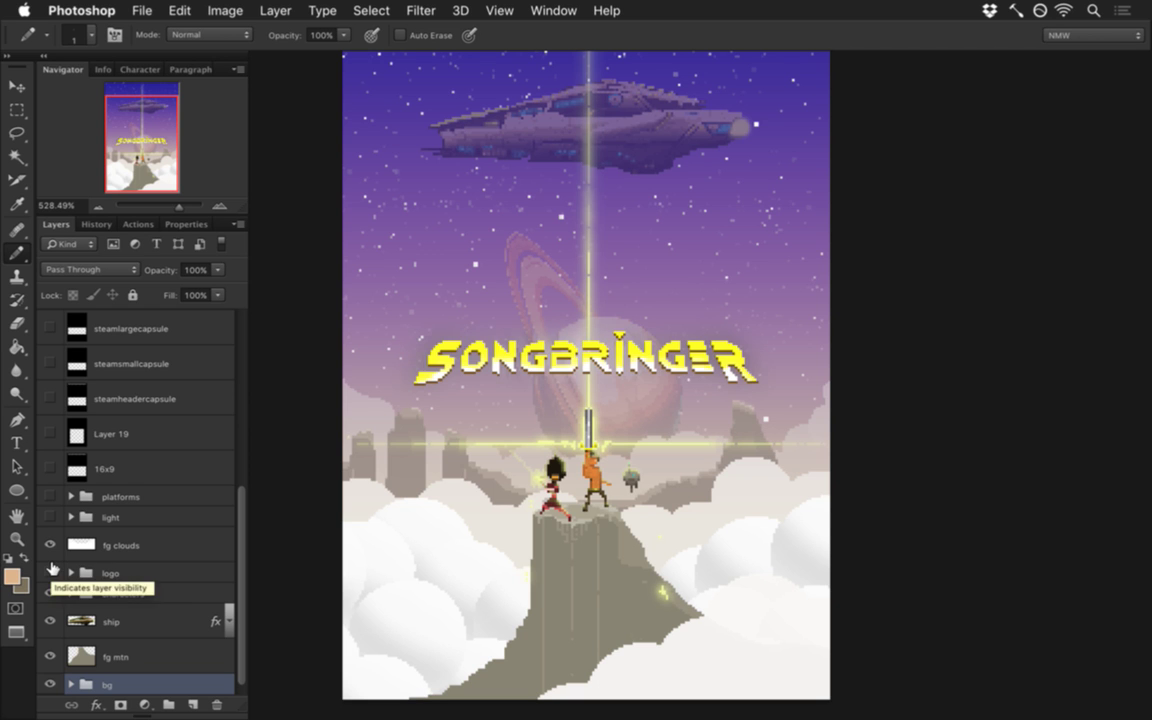
pyautogui.click(50, 572)
pyautogui.click(50, 516)
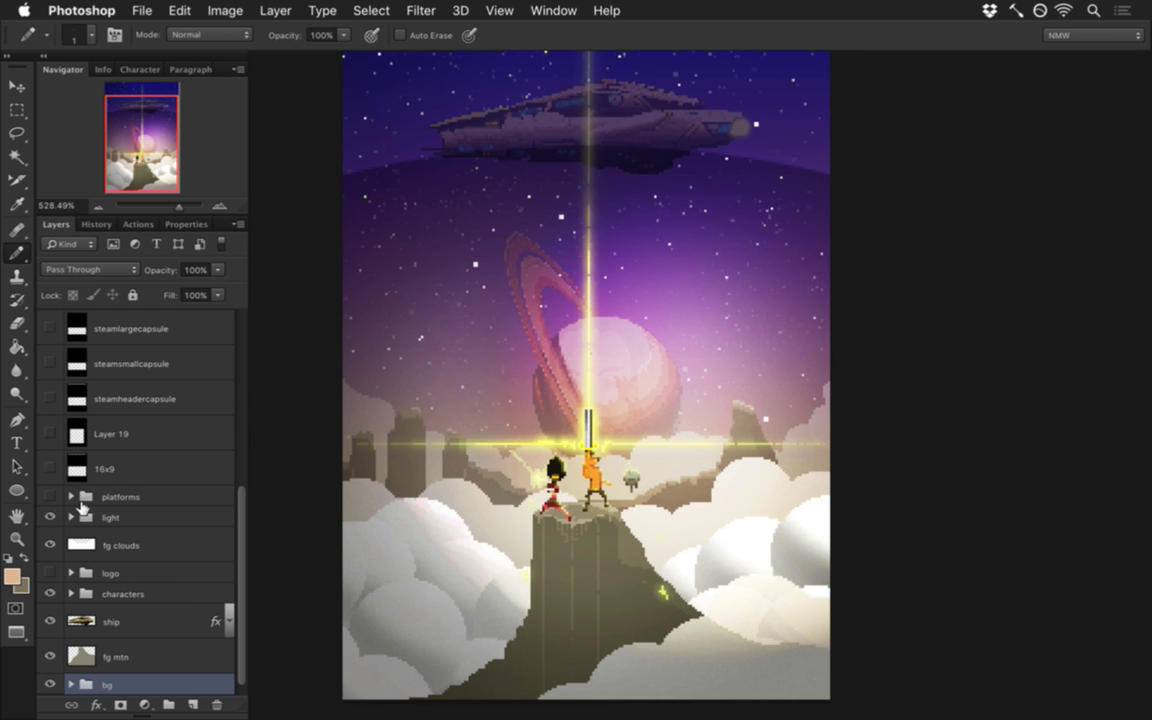
# Step: Show the mbp framing layer and centre the cropped scene enlarged in the view
pyautogui.scroll(5, 215, 500)
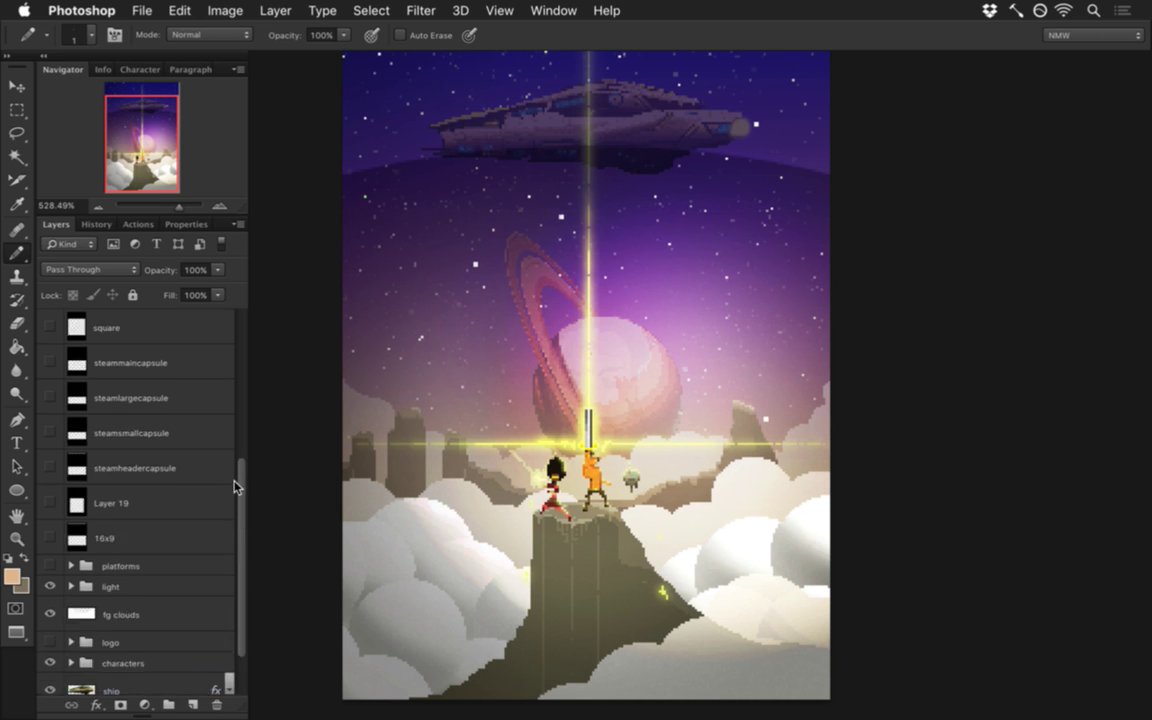
pyautogui.scroll(3, 208, 390)
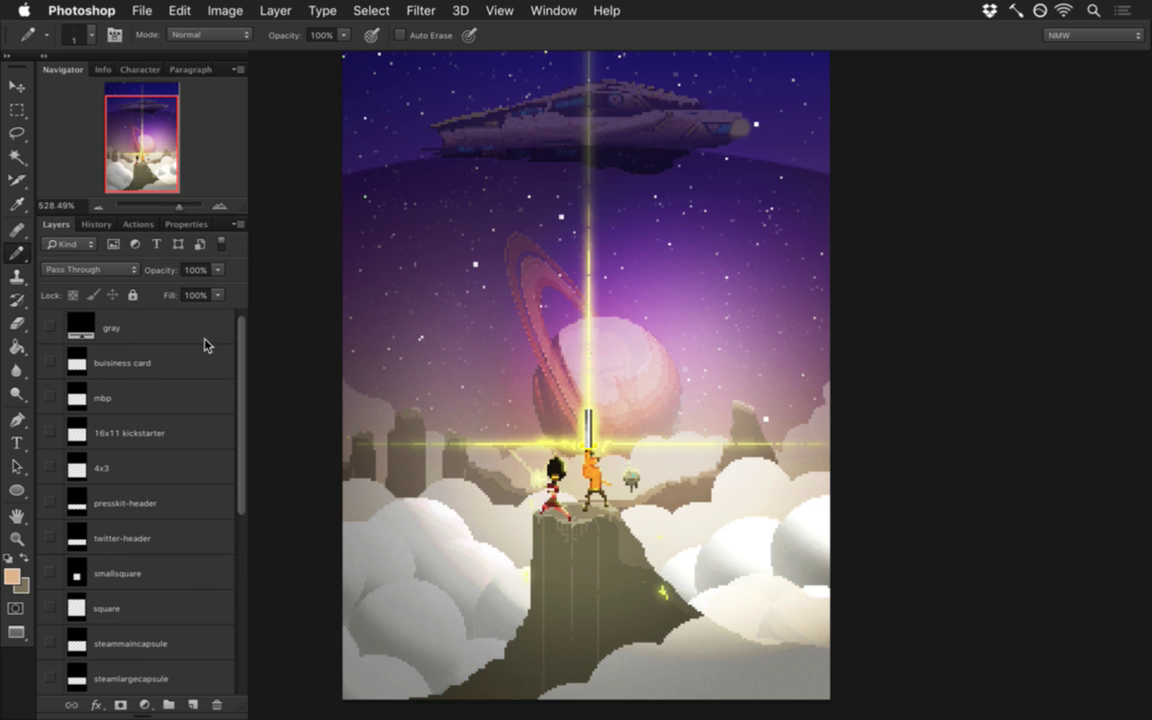
pyautogui.click(50, 398)
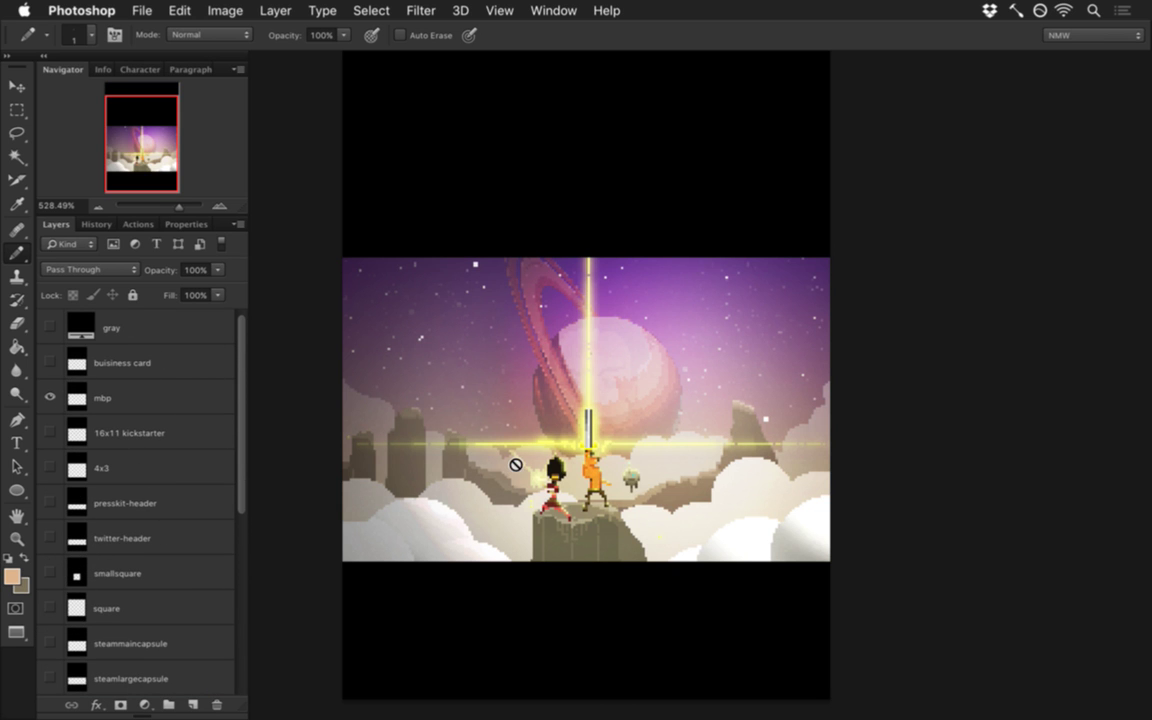
pyautogui.moveTo(541, 462); pyautogui.dragTo(623, 514)
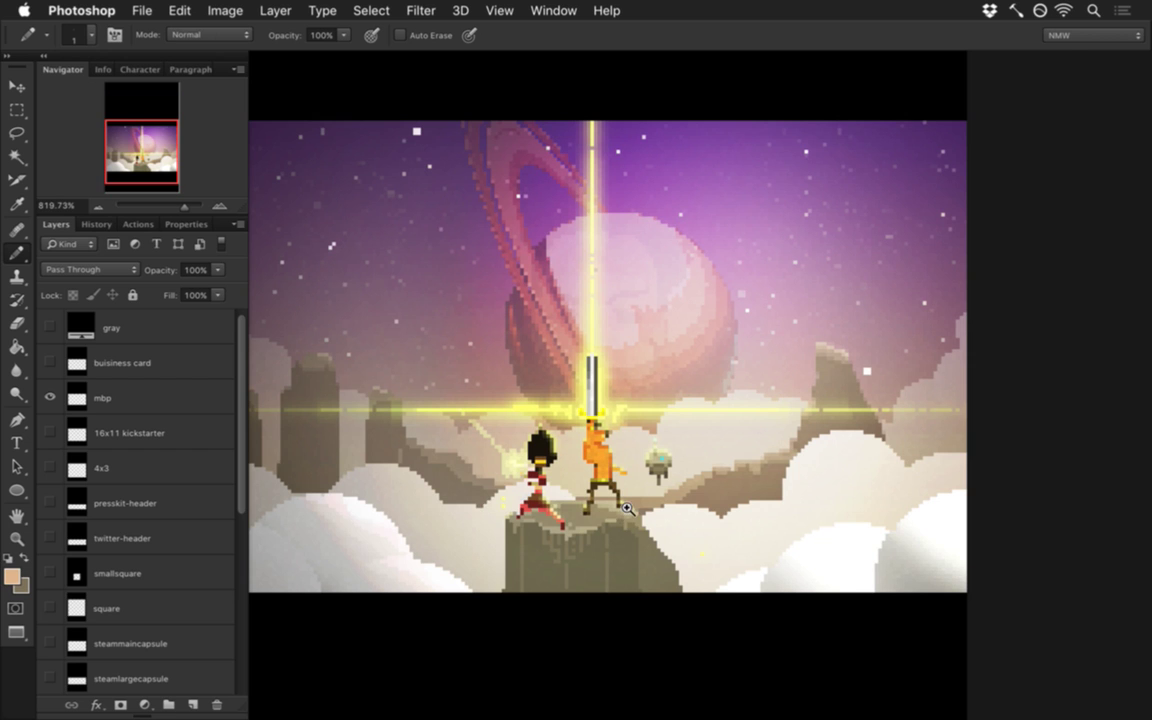
pyautogui.moveTo(558, 409); pyautogui.dragTo(709, 486)
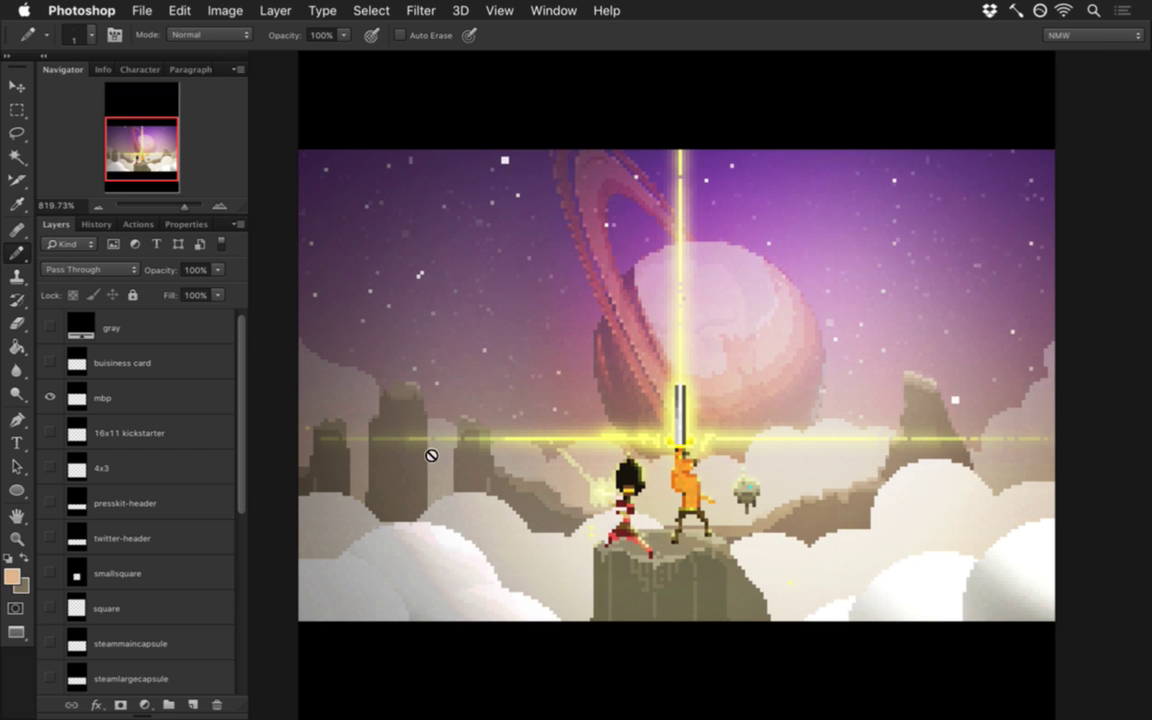
# Step: Select the characters group and hide both it and the light group
pyautogui.scroll(-1, 240, 480)
pyautogui.scroll(-6, 240, 480)
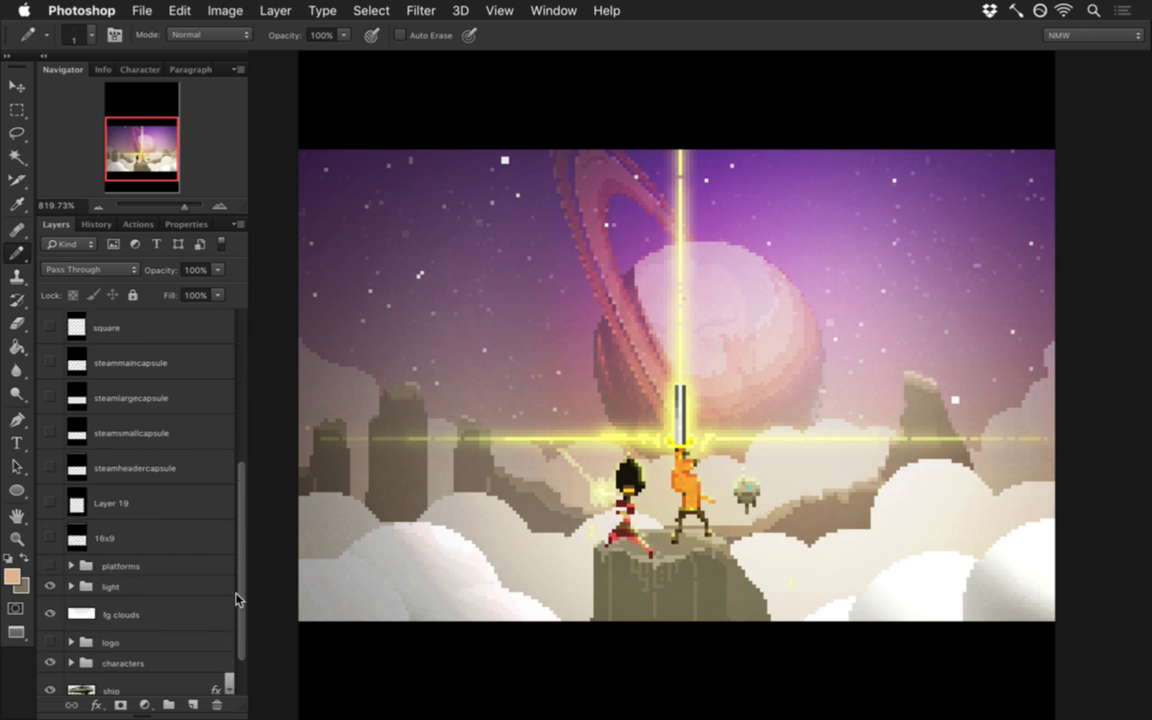
pyautogui.click(80, 593)
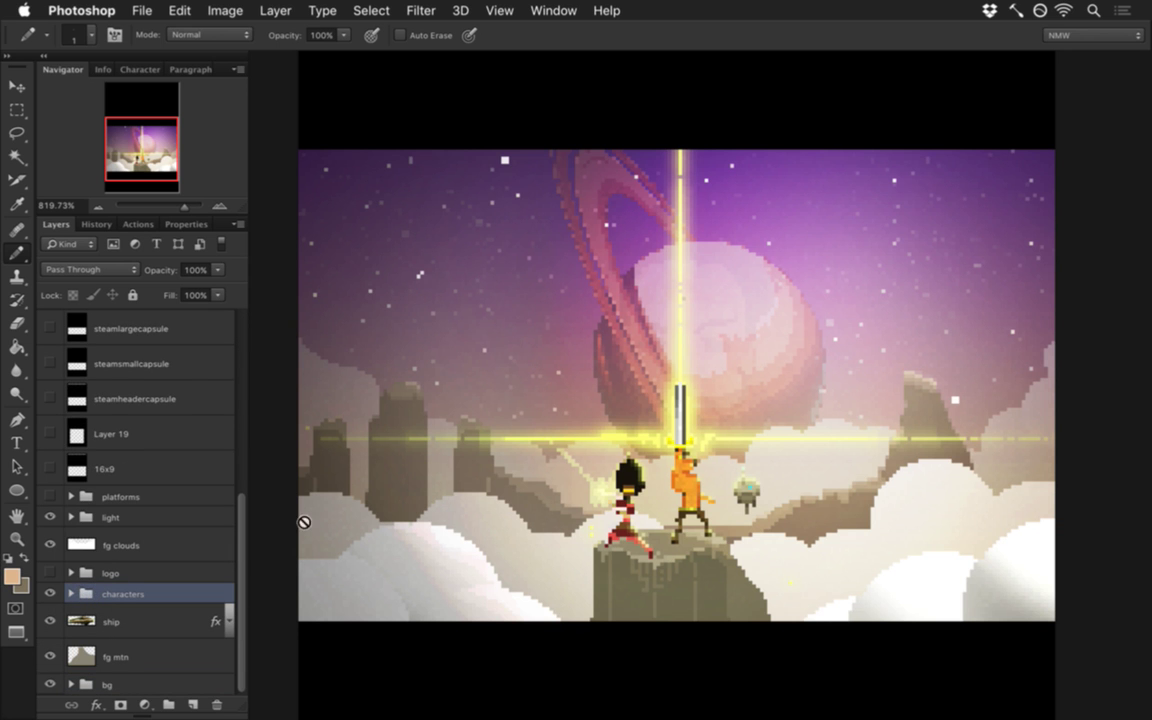
pyautogui.press('super+Tab')
pyautogui.press('super+shift+Tab')
pyautogui.press('super+shift+Tab')
pyautogui.press('super+shift+Tab')
pyautogui.click(50, 594)
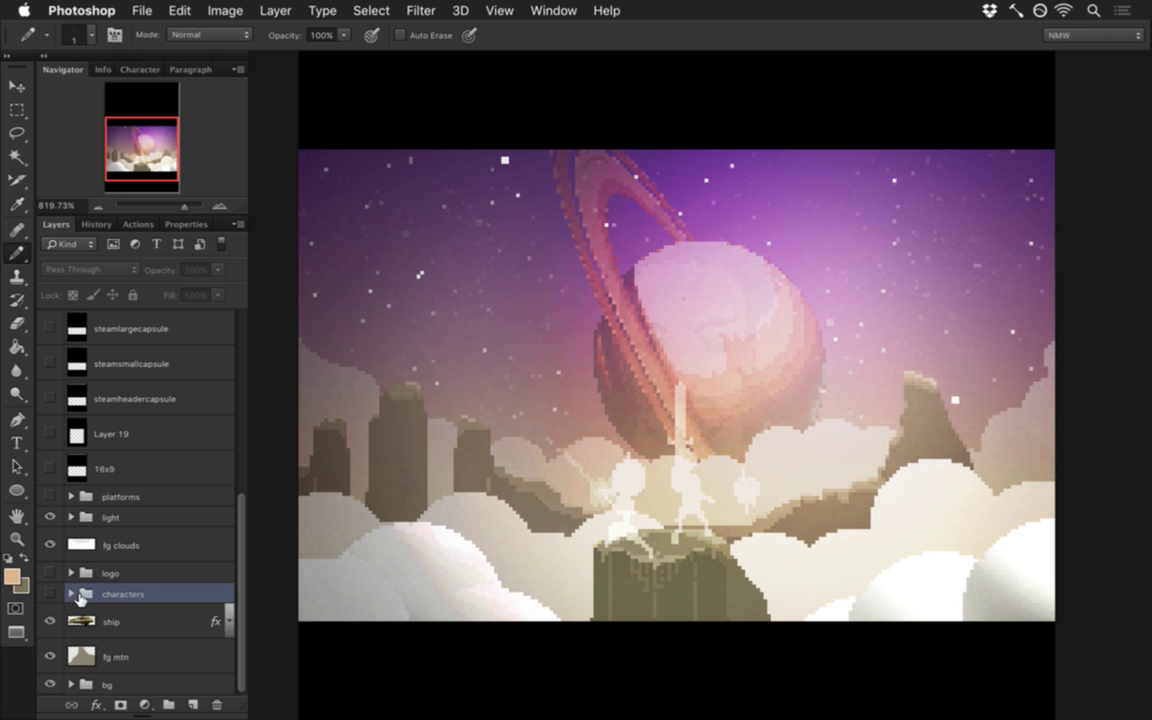
pyautogui.click(52, 517)
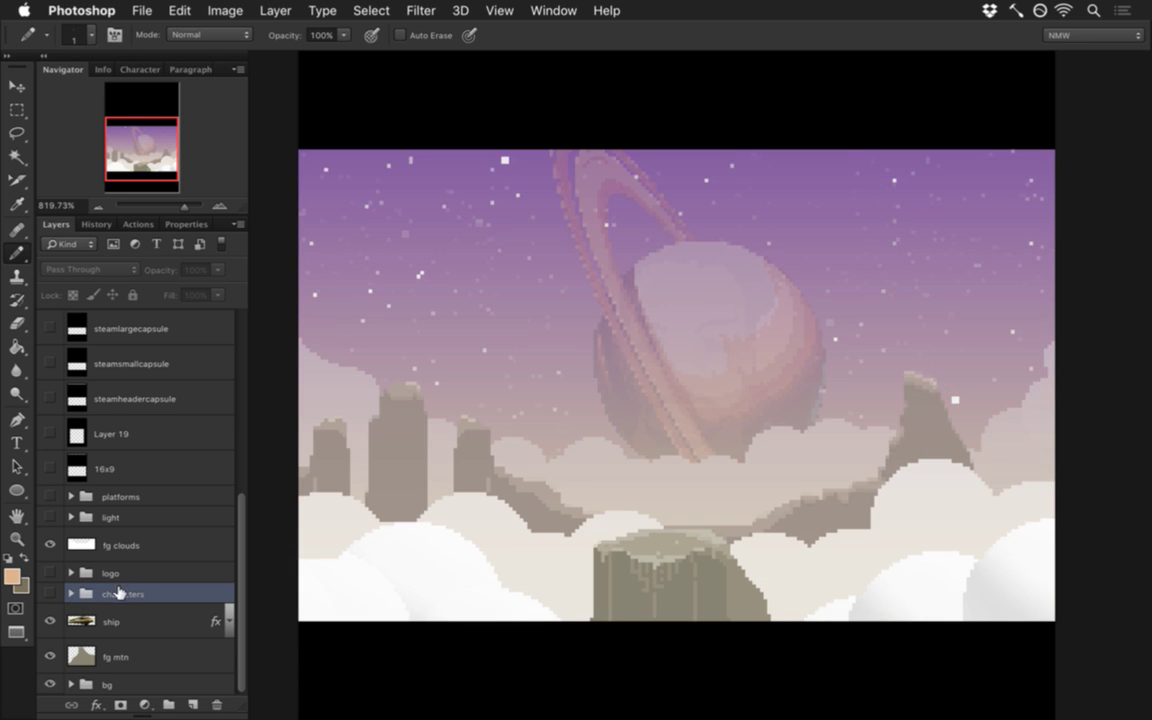
pyautogui.scroll(8, 220, 450)
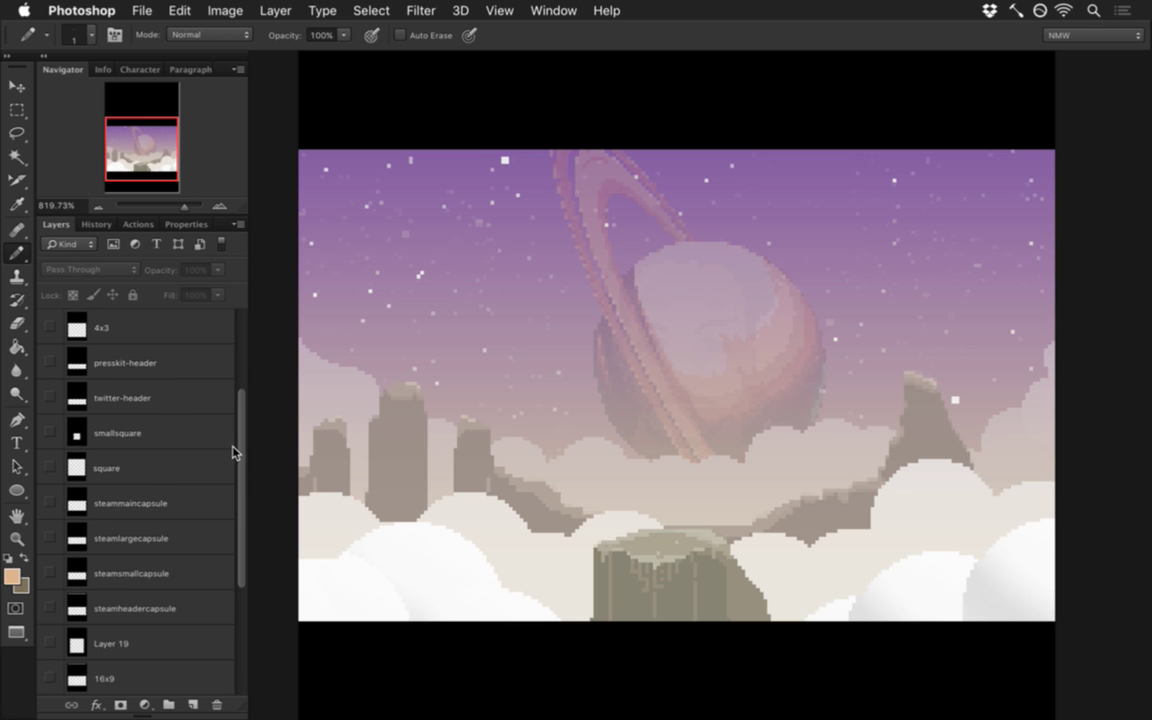
# Step: Hide the mbp framing layer and the fg mtn layer
pyautogui.click(50, 363)
pyautogui.moveTo(244, 419); pyautogui.dragTo(246, 615)
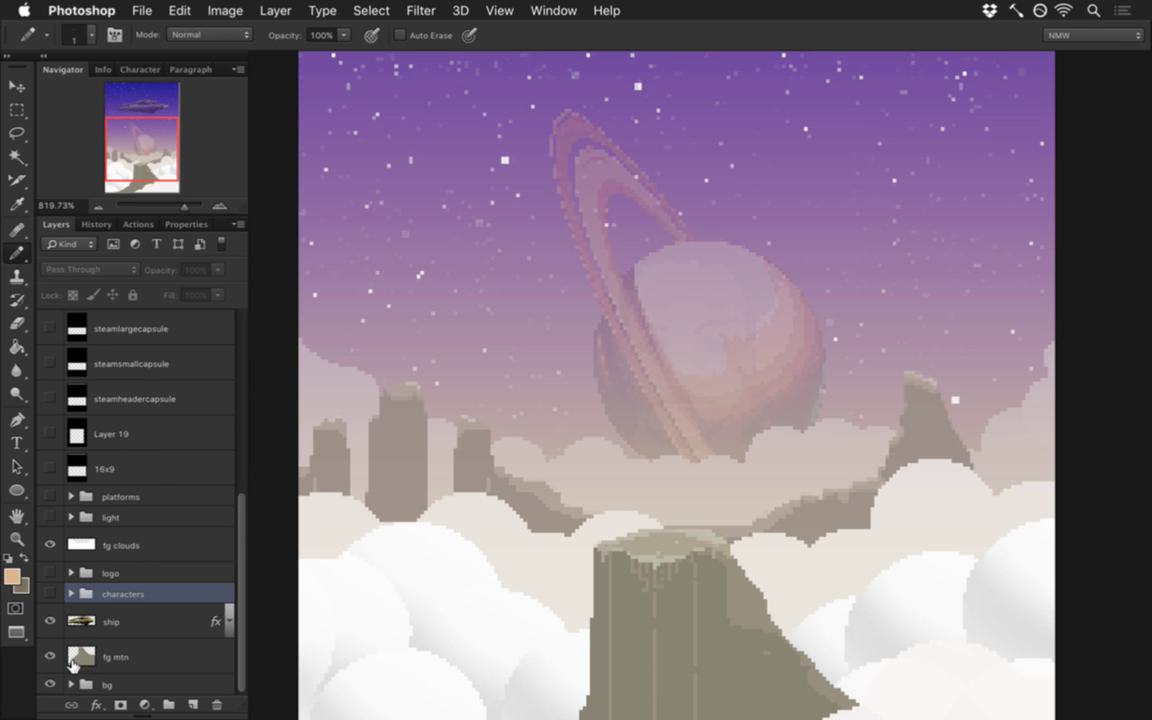
pyautogui.click(50, 657)
# Step: Expand the bg group and hide the bgclouds1, bgclouds2, bg mtn copy, bgclouds3 and Layer 16 layers
pyautogui.click(70, 684)
pyautogui.moveTo(242, 527); pyautogui.dragTo(242, 627)
pyautogui.moveTo(50, 462); pyautogui.dragTo(51, 360)
pyautogui.click(50, 502)
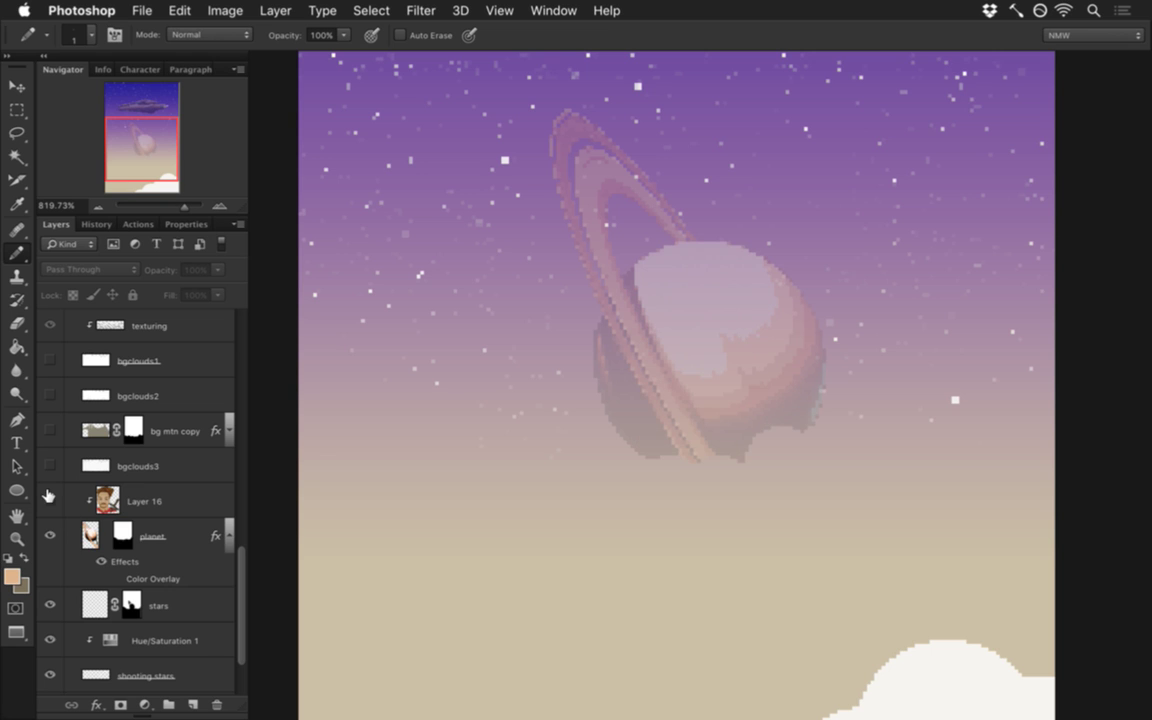
# Step: Select the clipped Layer 16, show it, set its opacity to 18%, and hide it again
pyautogui.click(118, 505)
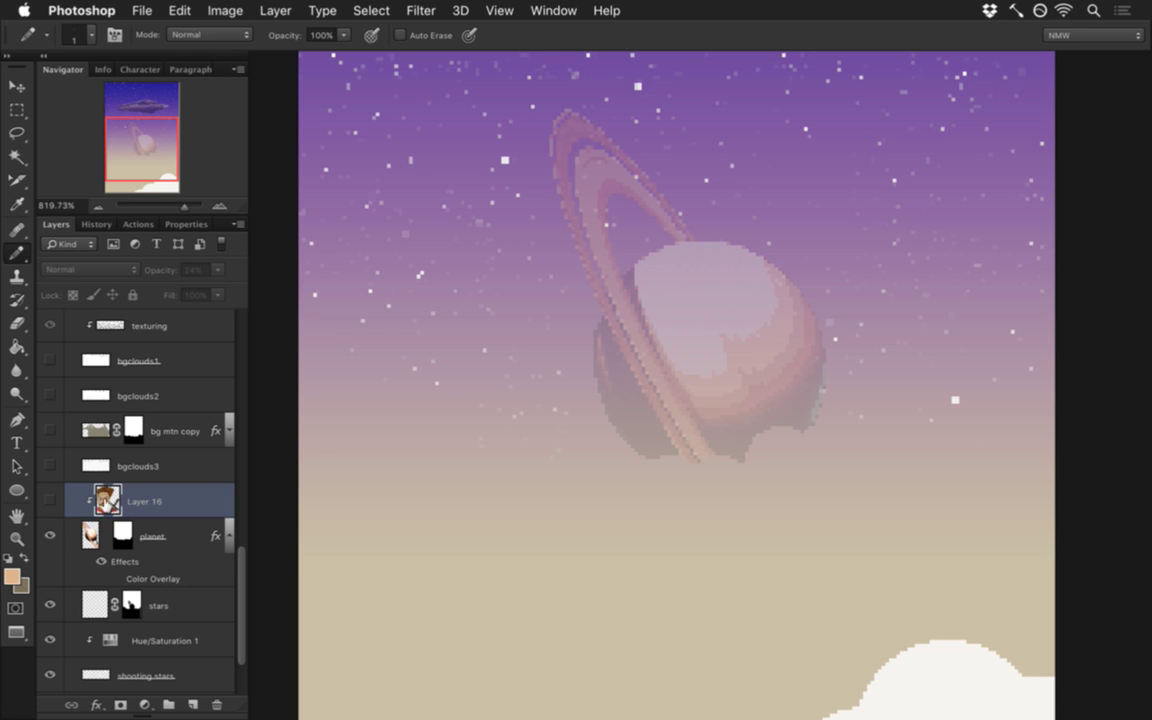
pyautogui.click(50, 501)
pyautogui.click(158, 266)
pyautogui.write('18')
pyautogui.press('Return')
pyautogui.click(50, 501)
# Step: Select the planet layer and set its opacity to 100%, leaving its mask options without a change
pyautogui.click(125, 540)
pyautogui.rightClick(125, 541)
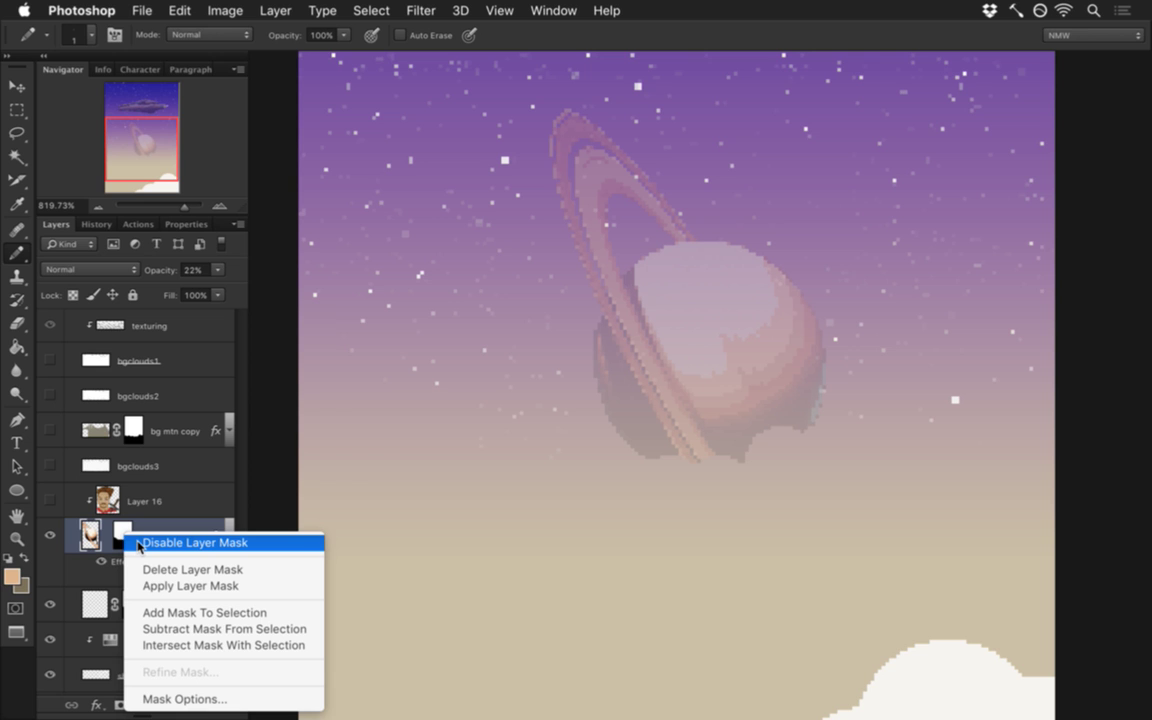
pyautogui.click(97, 535)
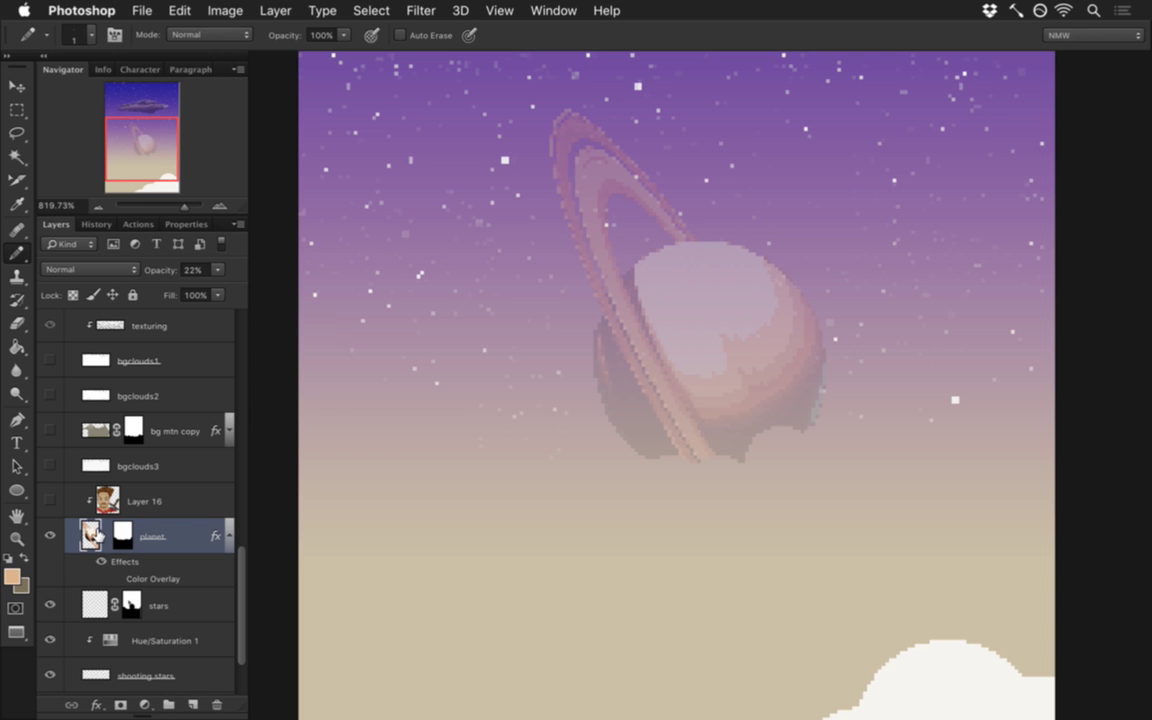
pyautogui.click(195, 270)
pyautogui.write('100')
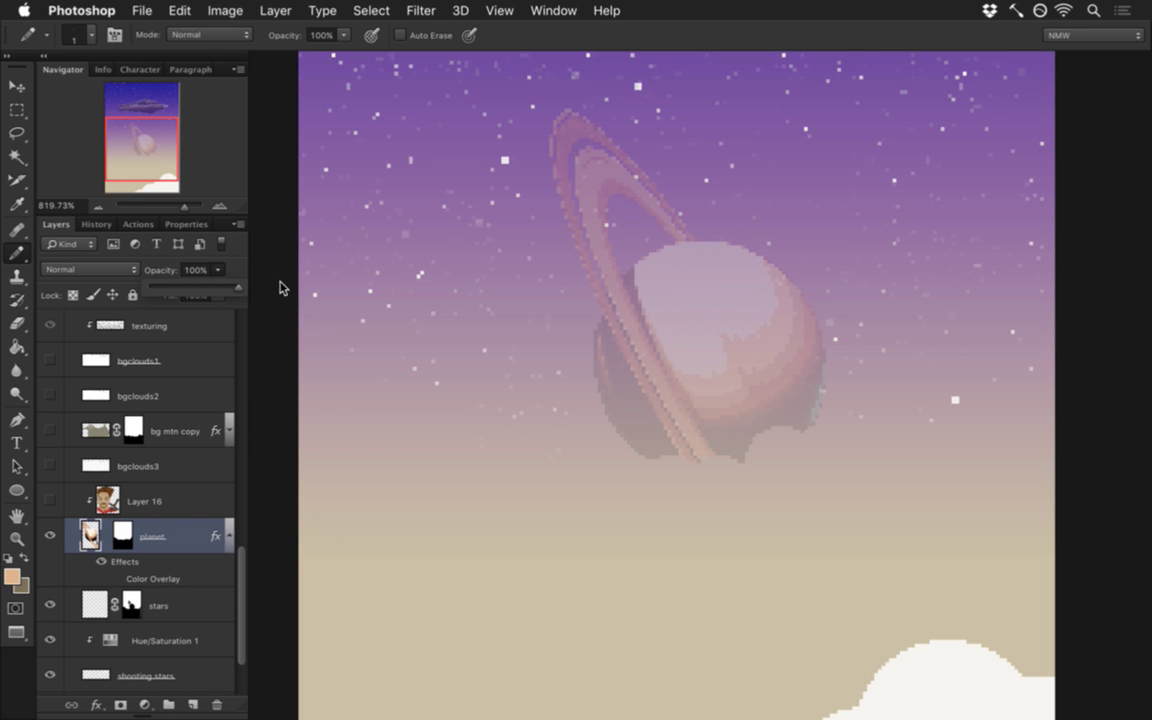
pyautogui.press('Return')
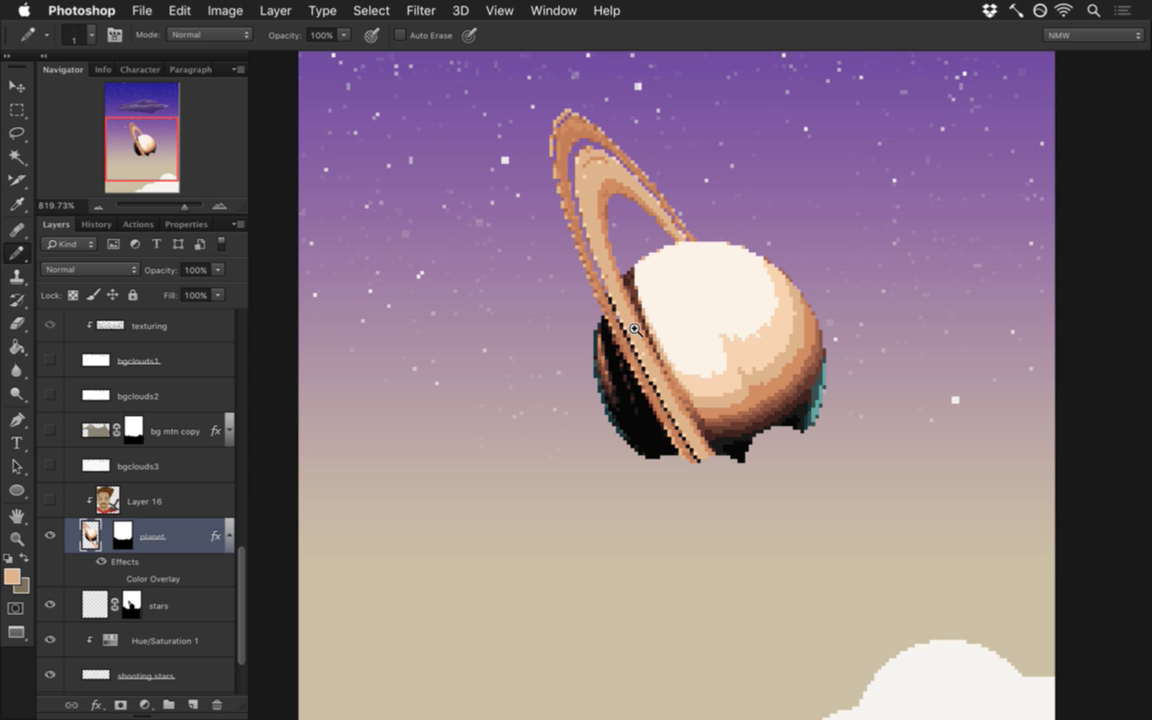
# Step: Sample the teal rim light and touch up the rim pixels on the planet's lower right edge
pyautogui.moveTo(829, 372); pyautogui.dragTo(878, 424)
pyautogui.keyDown('alt'); pyautogui.click(818, 367); pyautogui.keyUp('alt')
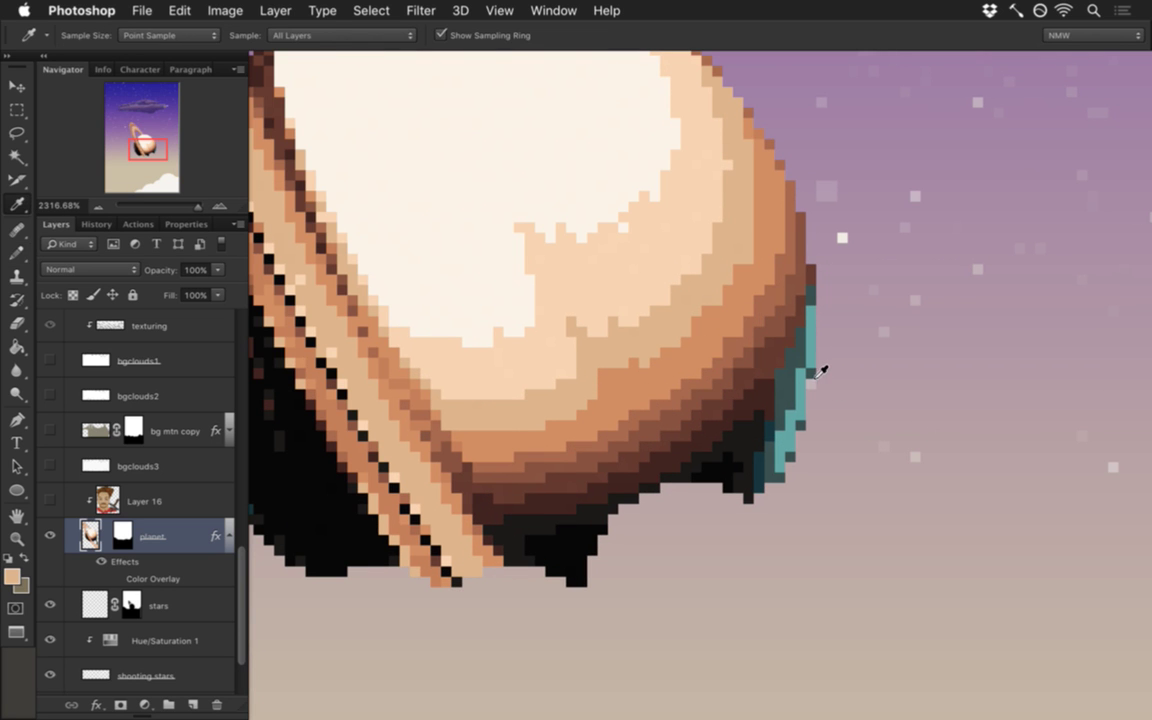
pyautogui.moveTo(809, 438); pyautogui.dragTo(789, 474)
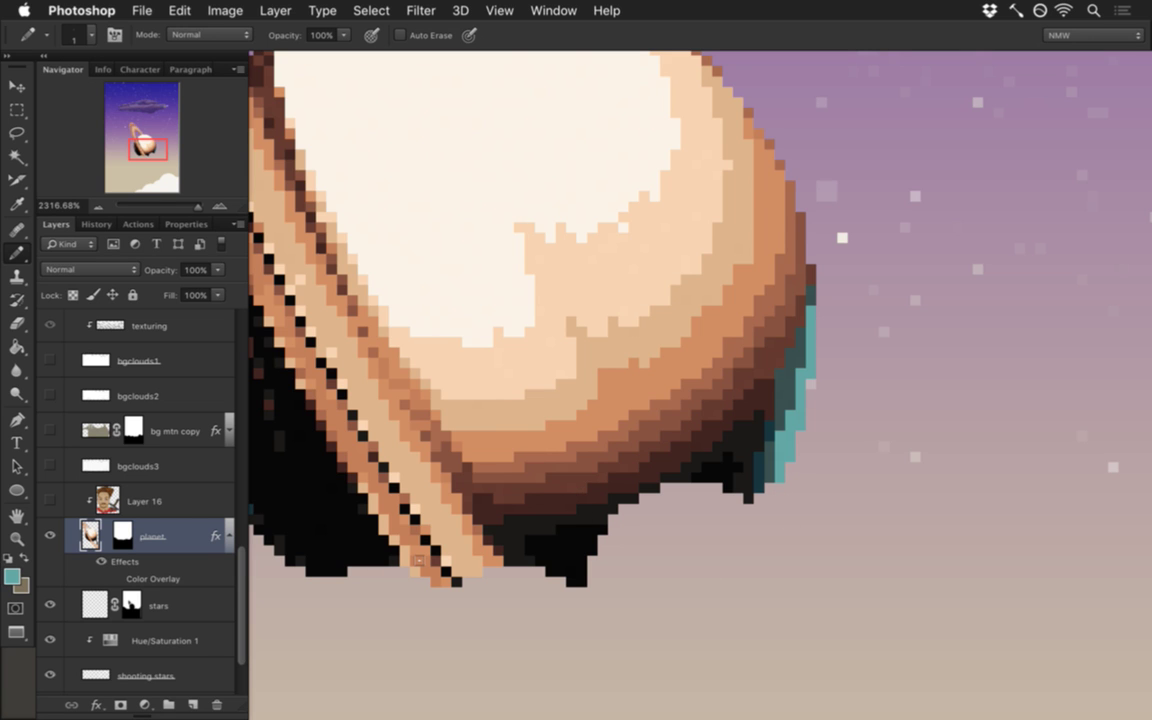
# Step: Disable the planet layer's mask and retouch the teal rim pixels where the rear ring meets the planet
pyautogui.rightClick(124, 535)
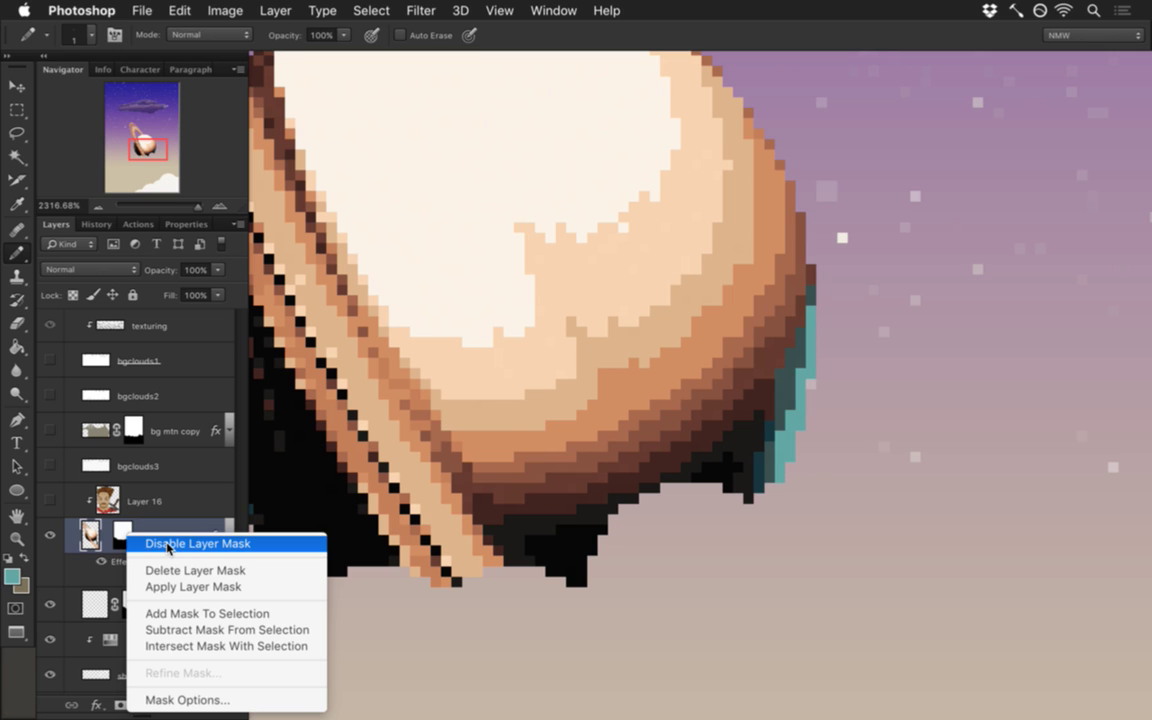
pyautogui.click(167, 544)
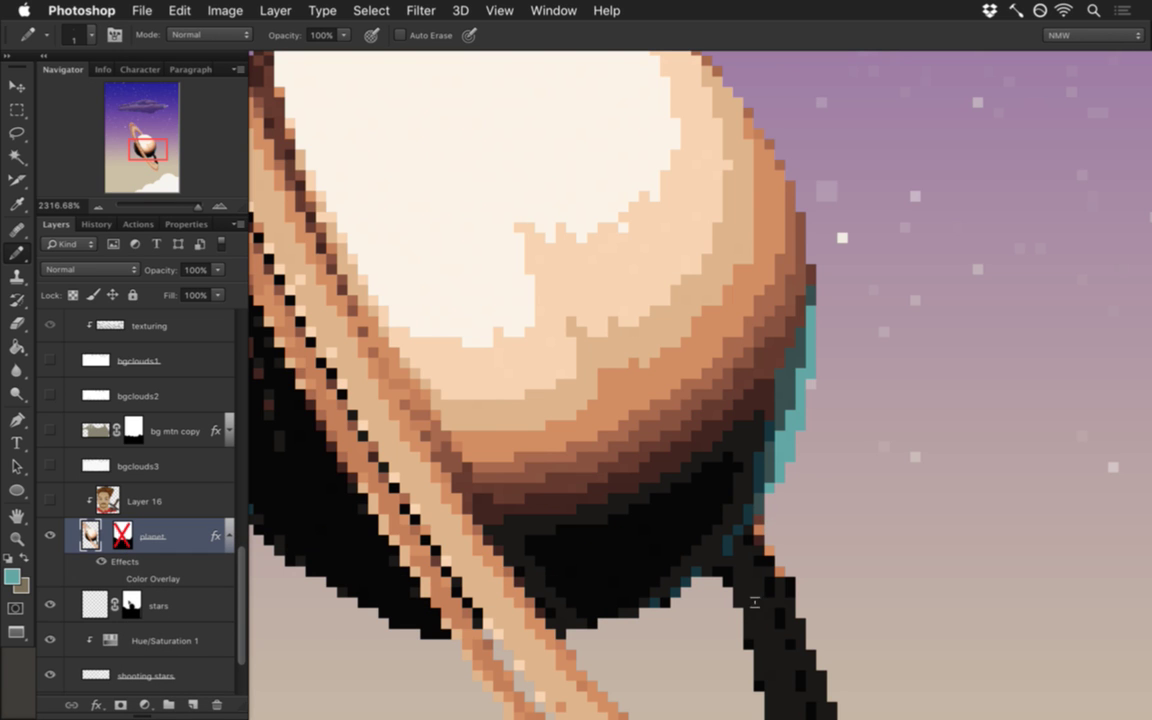
pyautogui.click(758, 508)
pyautogui.scroll(-10, 702, 606)
pyautogui.scroll(10, 630, 545)
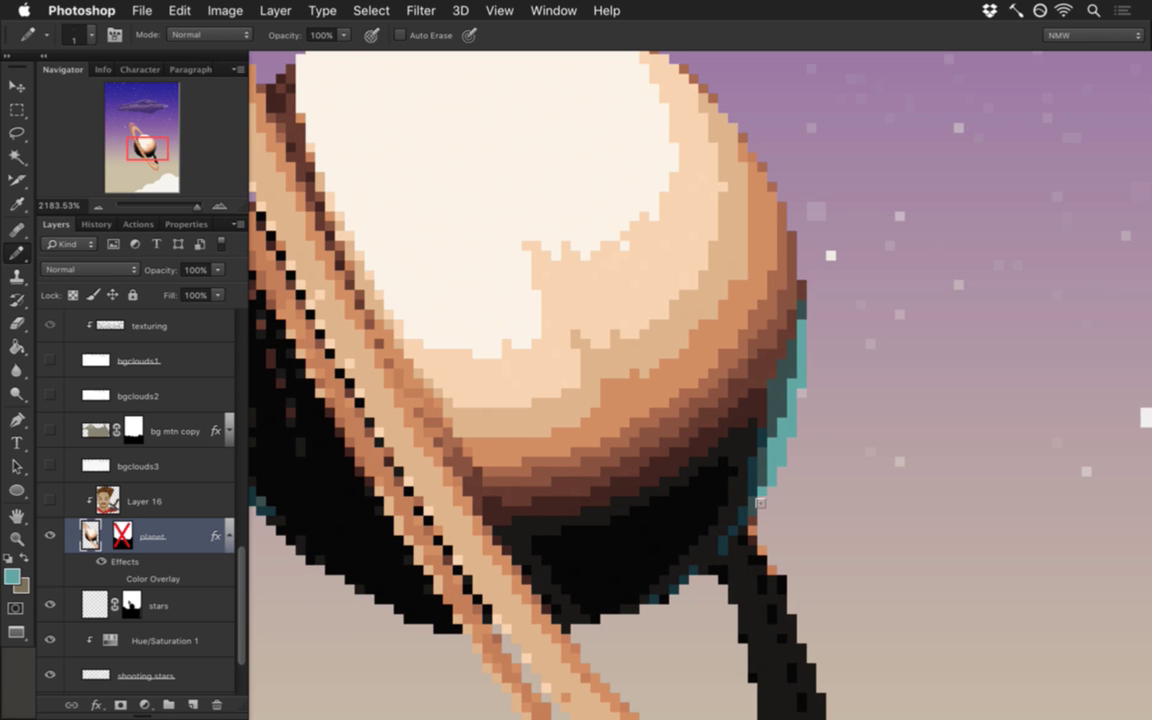
pyautogui.scroll(-5, 630, 560)
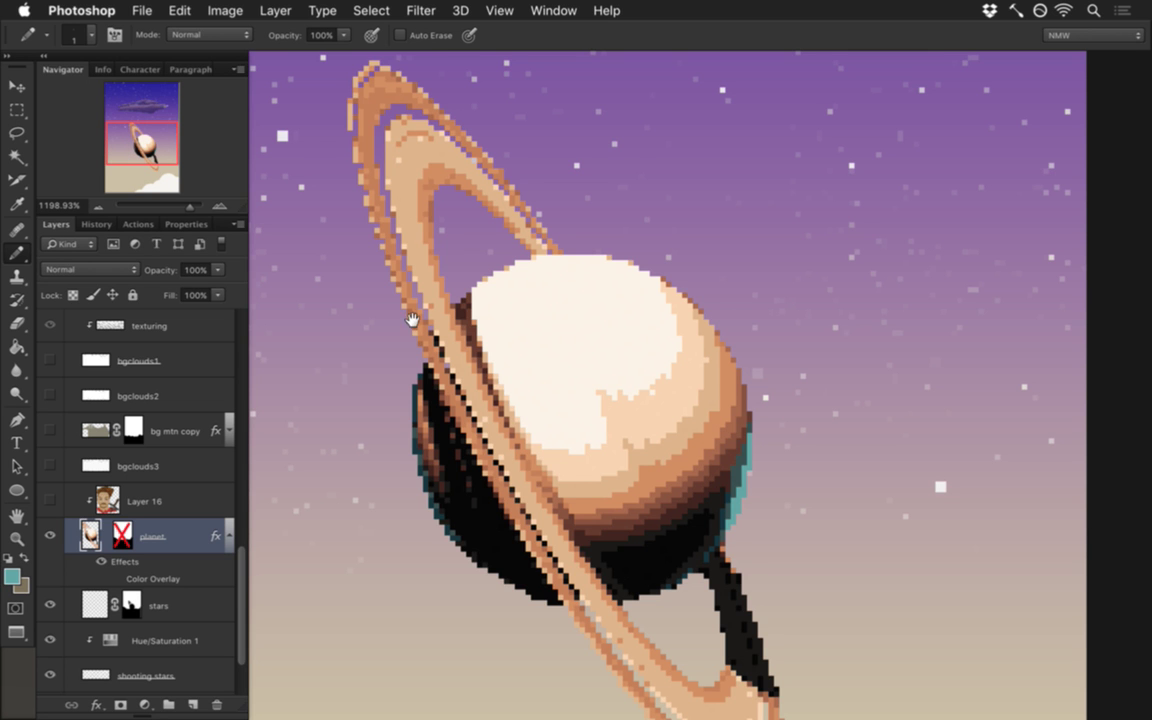
# Step: Sample the ring's orange and retouch pixels along the upper loop with the Pencil
pyautogui.scroll(2, 596, 491)
pyautogui.scroll(4, 572, 472)
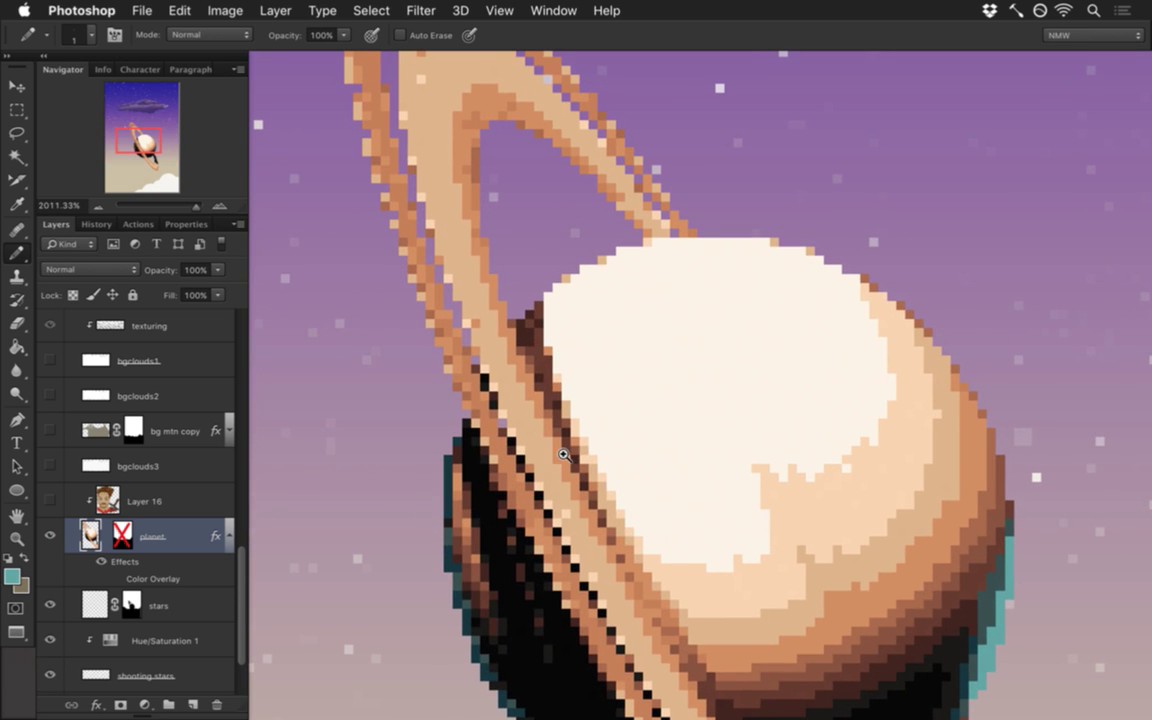
pyautogui.keyDown('alt'); pyautogui.click(480, 432); pyautogui.keyUp('alt')
pyautogui.keyDown('alt'); pyautogui.click(435, 336); pyautogui.keyUp('alt')
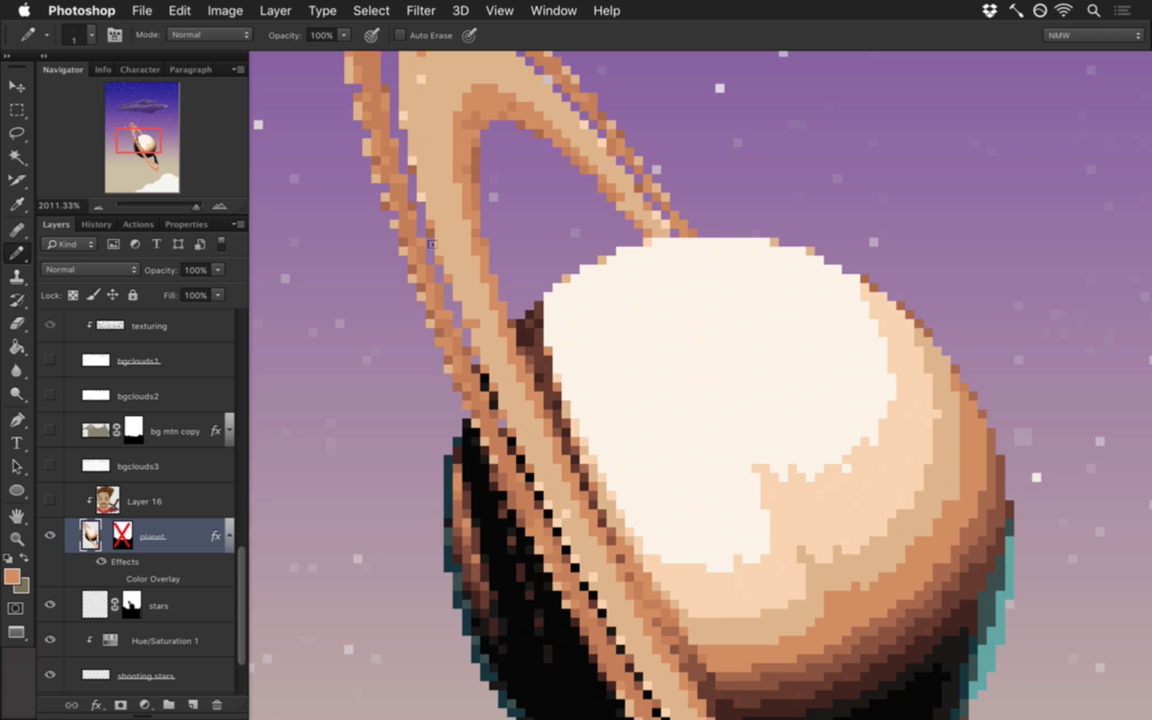
pyautogui.scroll(3, 414, 218)
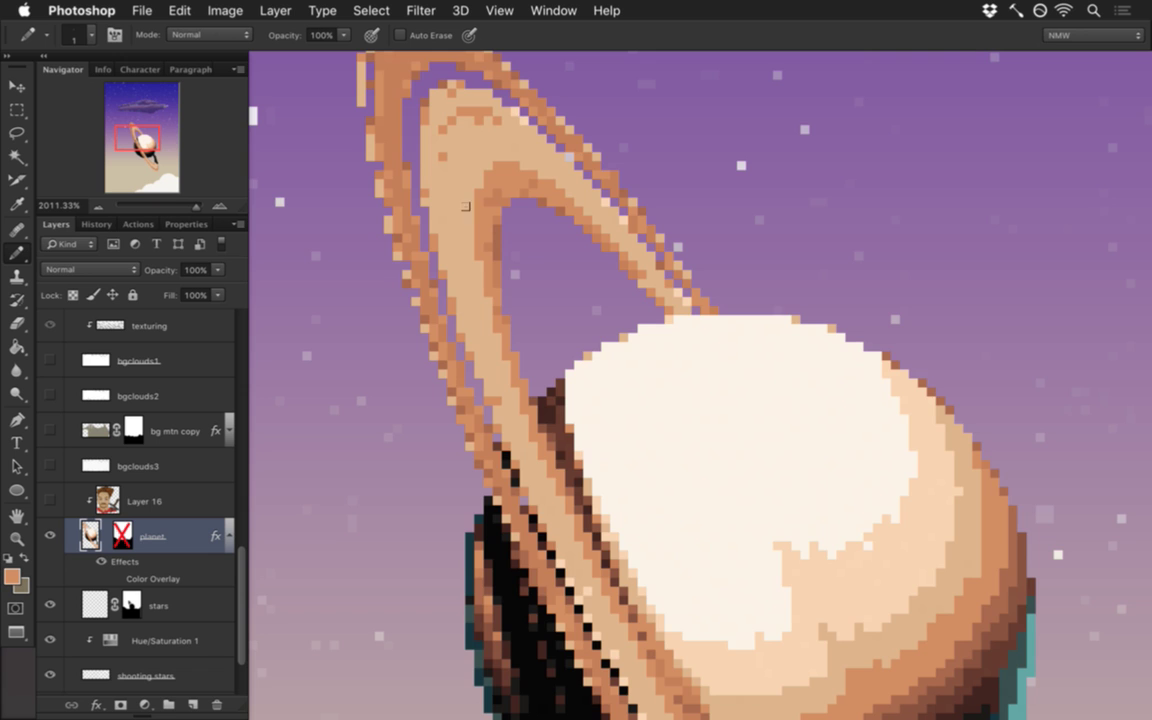
pyautogui.moveTo(383, 348); pyautogui.dragTo(330, 352)
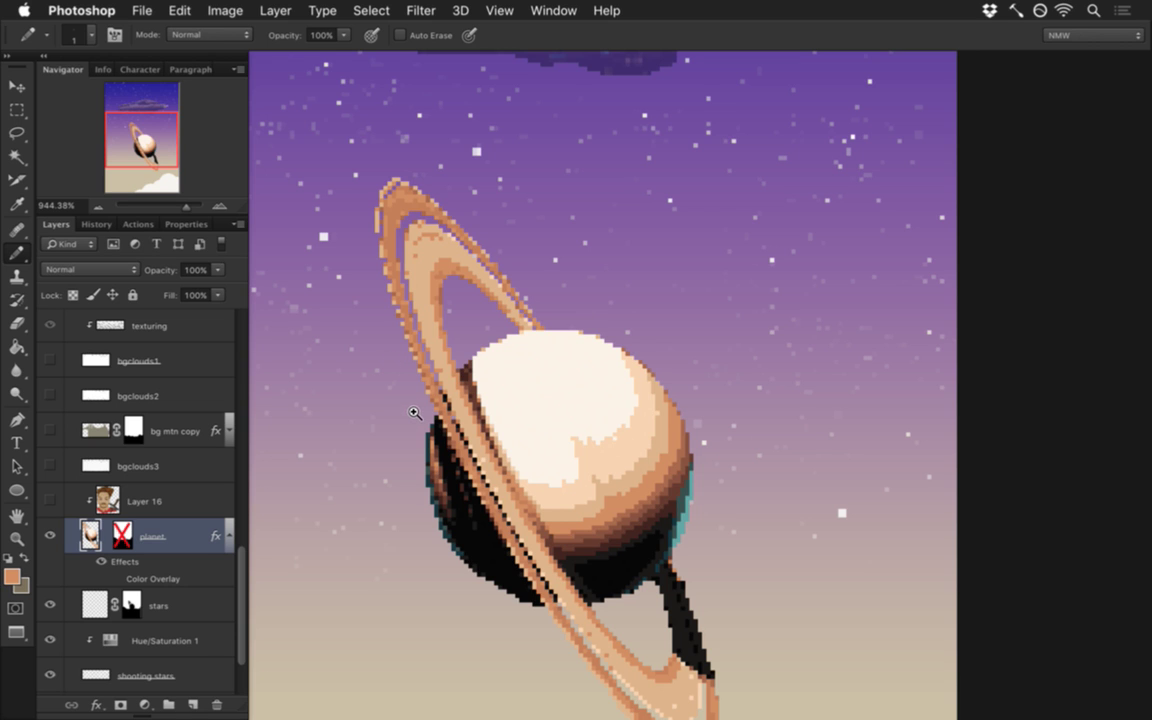
pyautogui.click(16, 157)
pyautogui.click(377, 236)
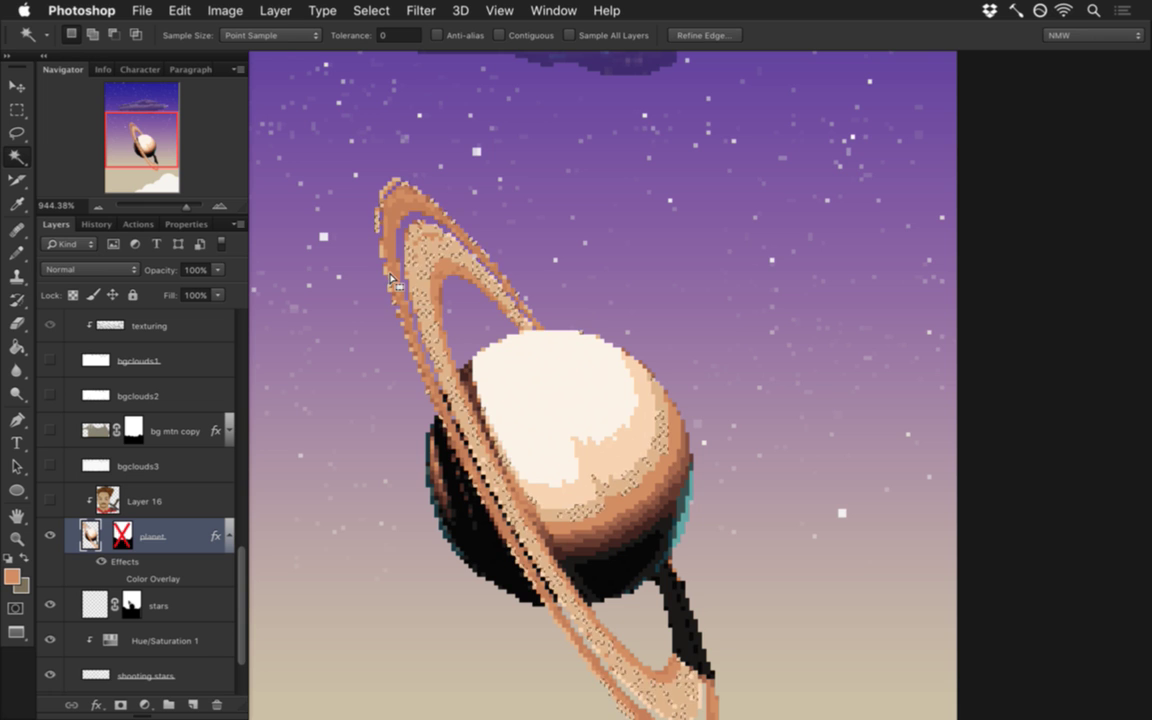
pyautogui.press('m')
pyautogui.click(349, 217)
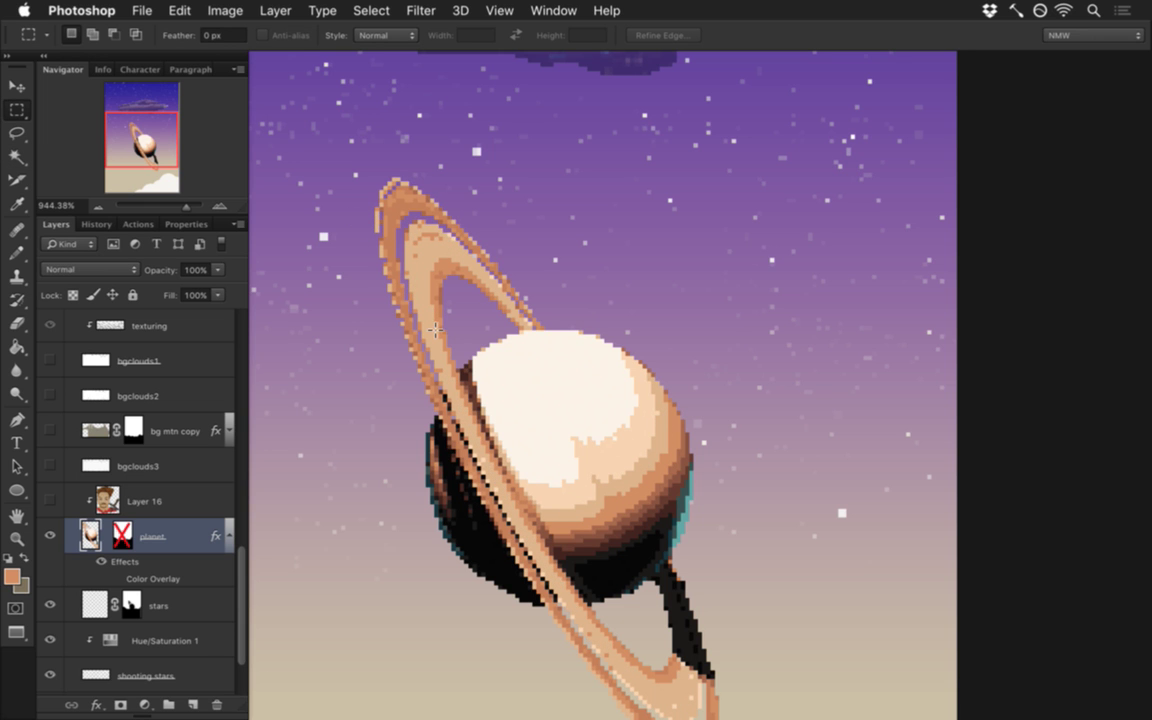
# Step: Sample the ring's light tan and clean up pixels on the band crossing in front of the planet
pyautogui.moveTo(458, 401); pyautogui.dragTo(535, 452)
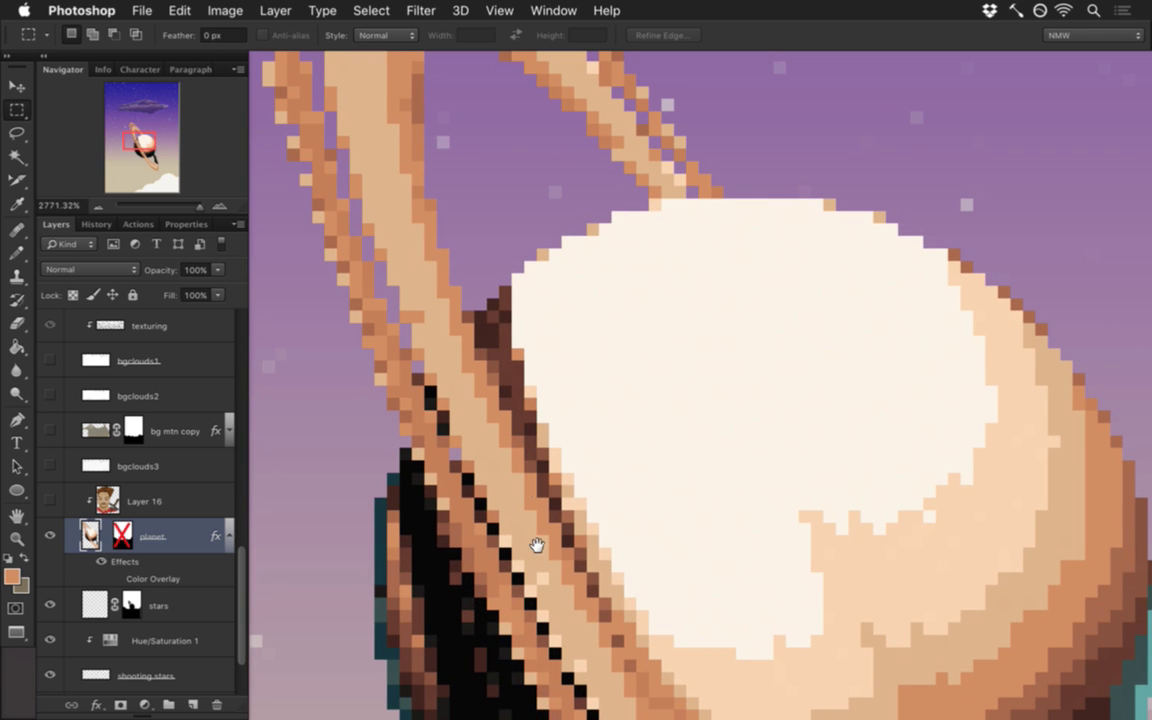
pyautogui.moveTo(533, 546); pyautogui.dragTo(476, 355)
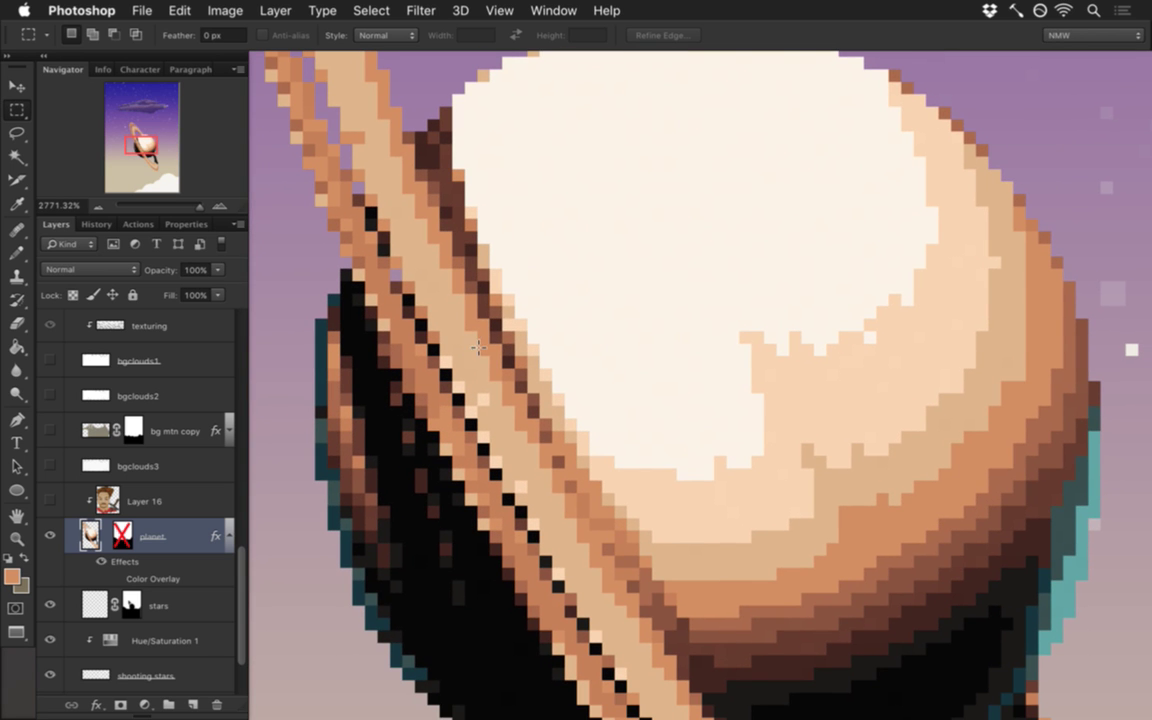
pyautogui.press('i')
pyautogui.click(460, 368)
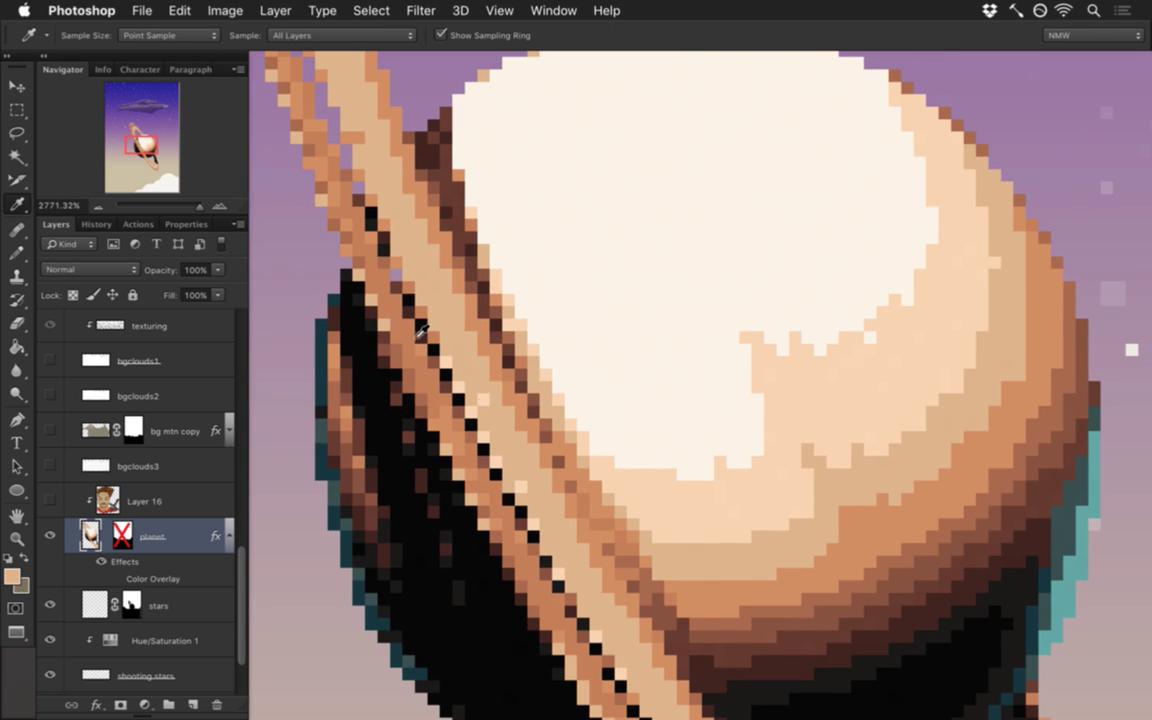
pyautogui.press('b')
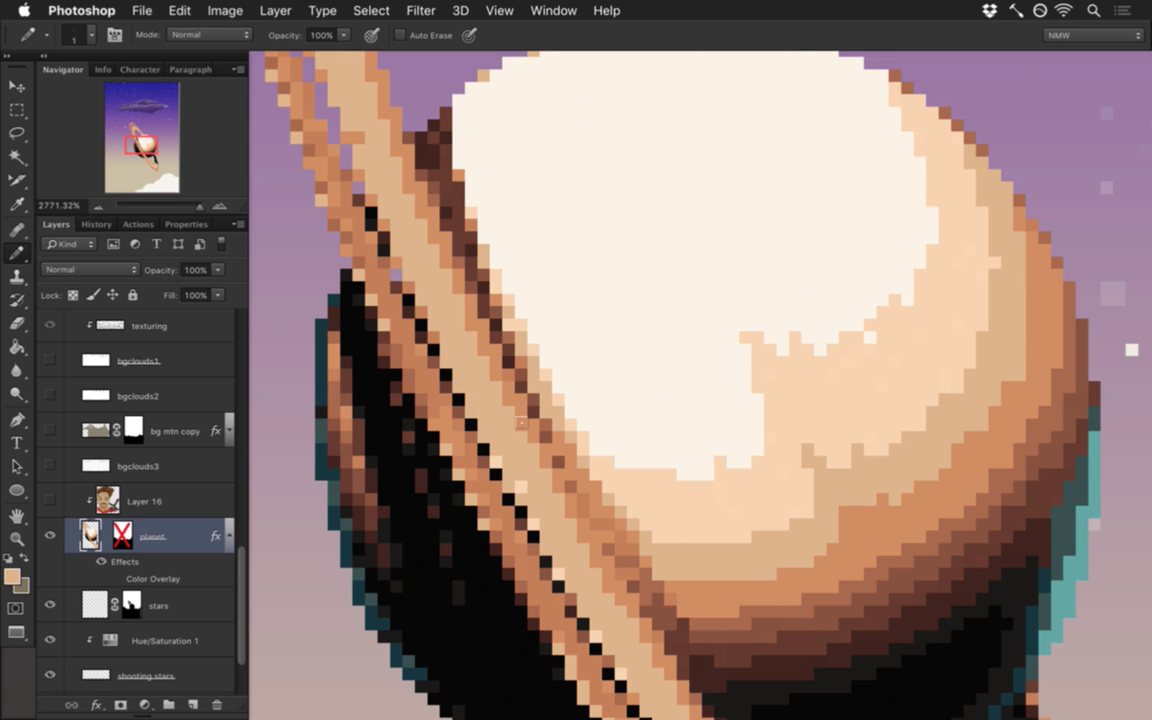
# Step: Retouch the tan band with the Pencil from the planet's front down to the ring's lower loop
pyautogui.scroll(-5, 499, 506)
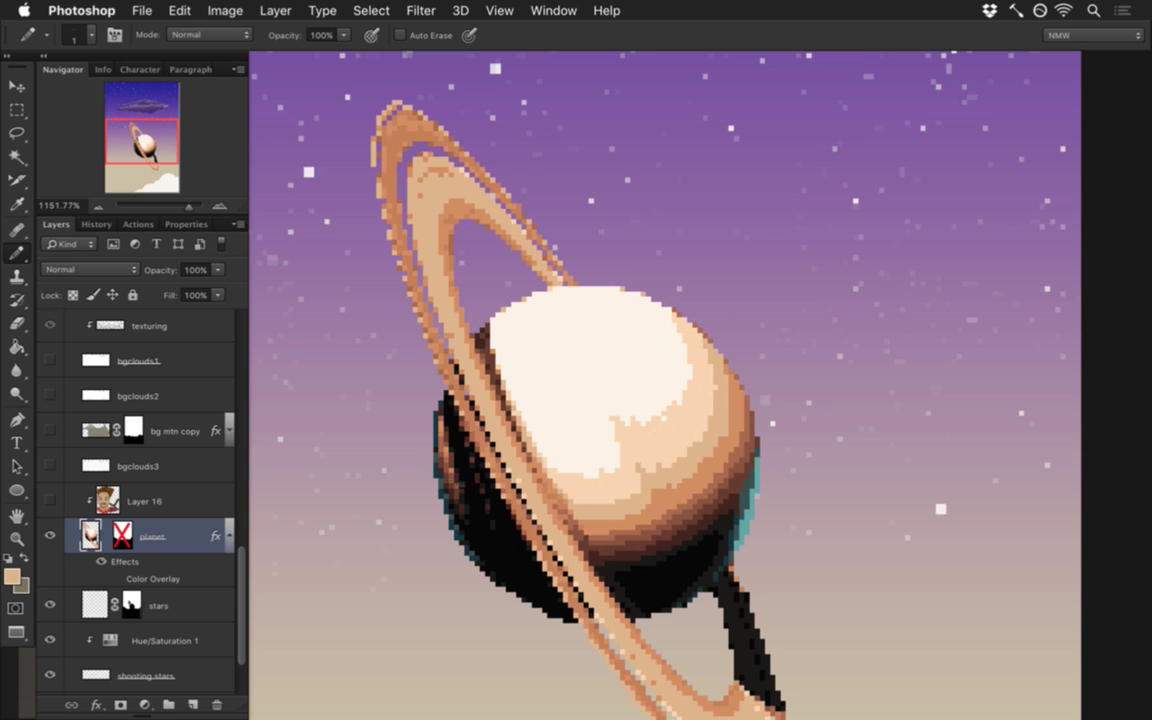
pyautogui.scroll(3, 463, 455)
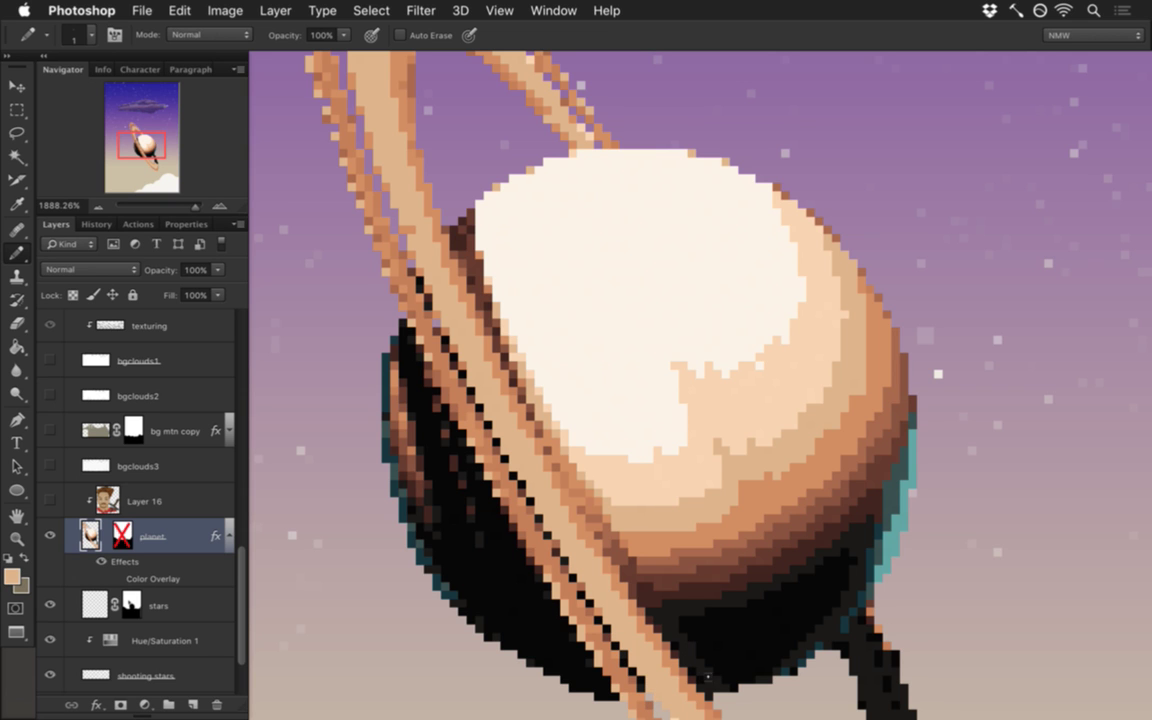
pyautogui.moveTo(718, 690); pyautogui.dragTo(637, 515)
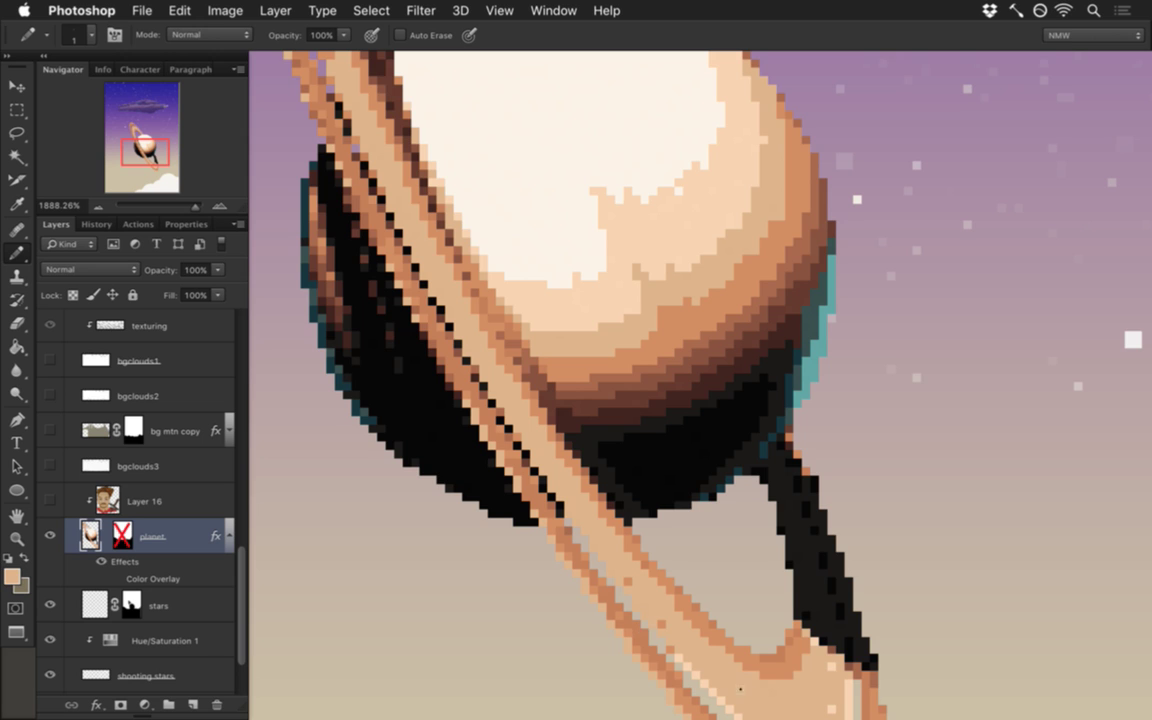
pyautogui.moveTo(690, 655); pyautogui.dragTo(609, 509)
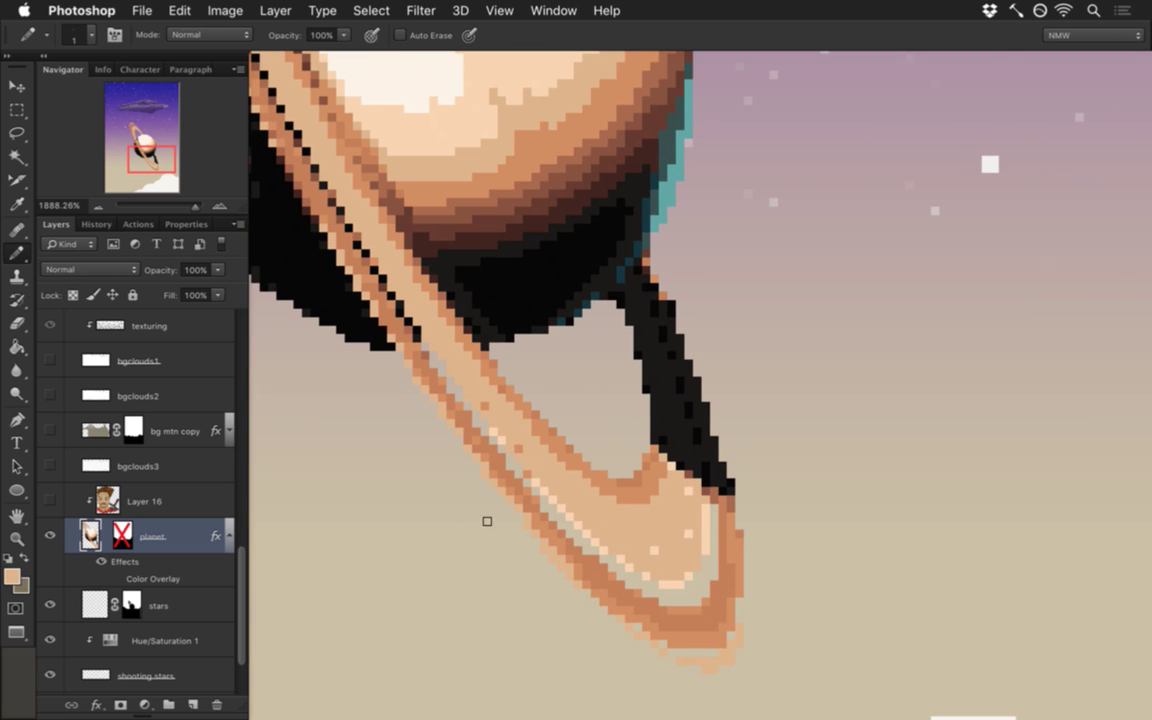
pyautogui.moveTo(393, 414); pyautogui.dragTo(525, 483)
pyautogui.moveTo(703, 613); pyautogui.dragTo(536, 453)
# Step: Sample the outer ring's orange and retouch that band where it crosses the planet's dark side
pyautogui.press('i')
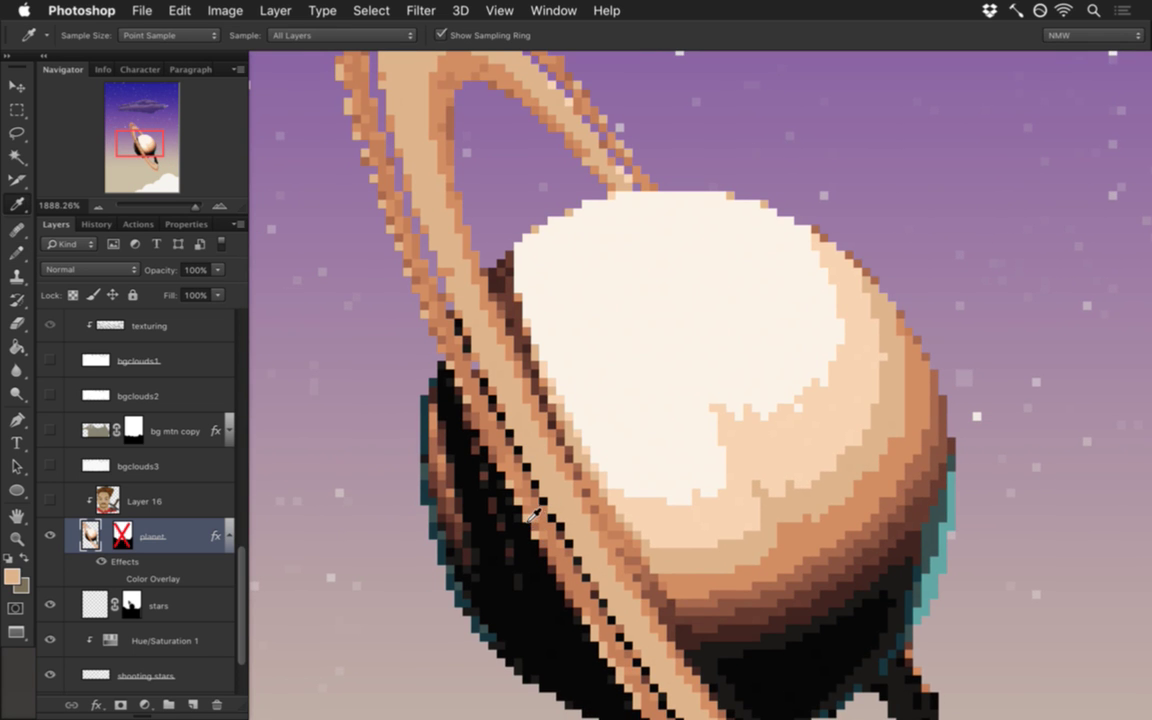
pyautogui.click(479, 460)
pyautogui.press('b')
pyautogui.keyDown('alt'); pyautogui.click(489, 468); pyautogui.keyUp('alt')
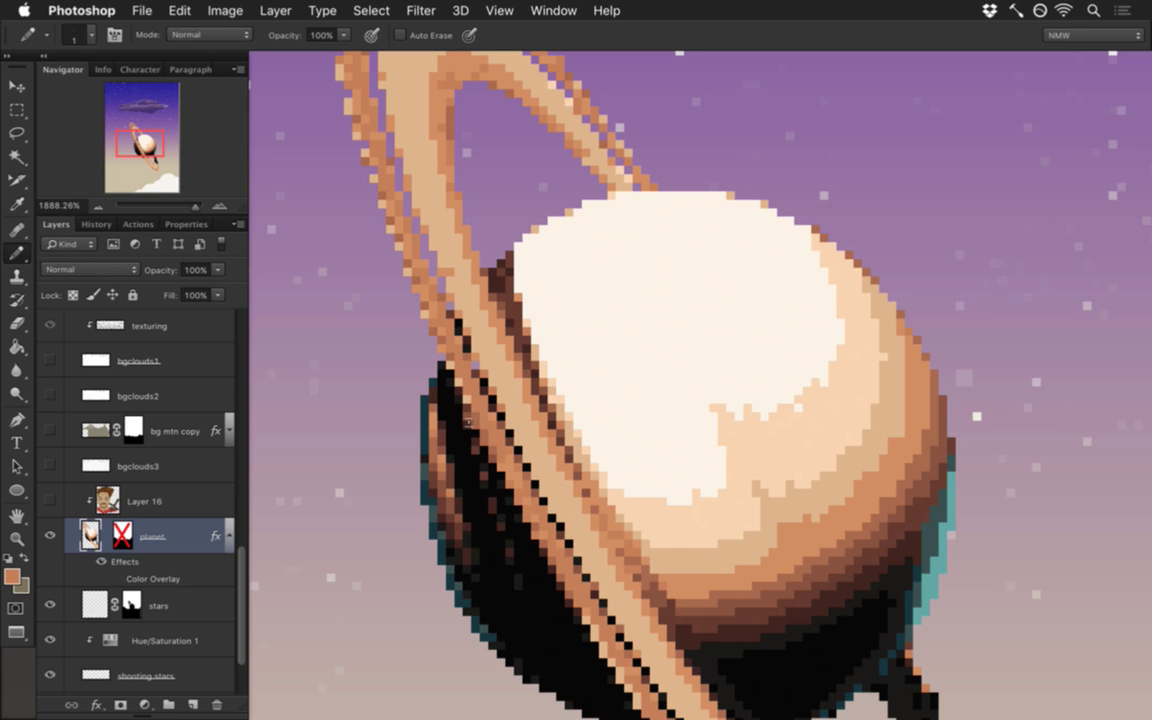
pyautogui.moveTo(579, 527); pyautogui.dragTo(445, 335)
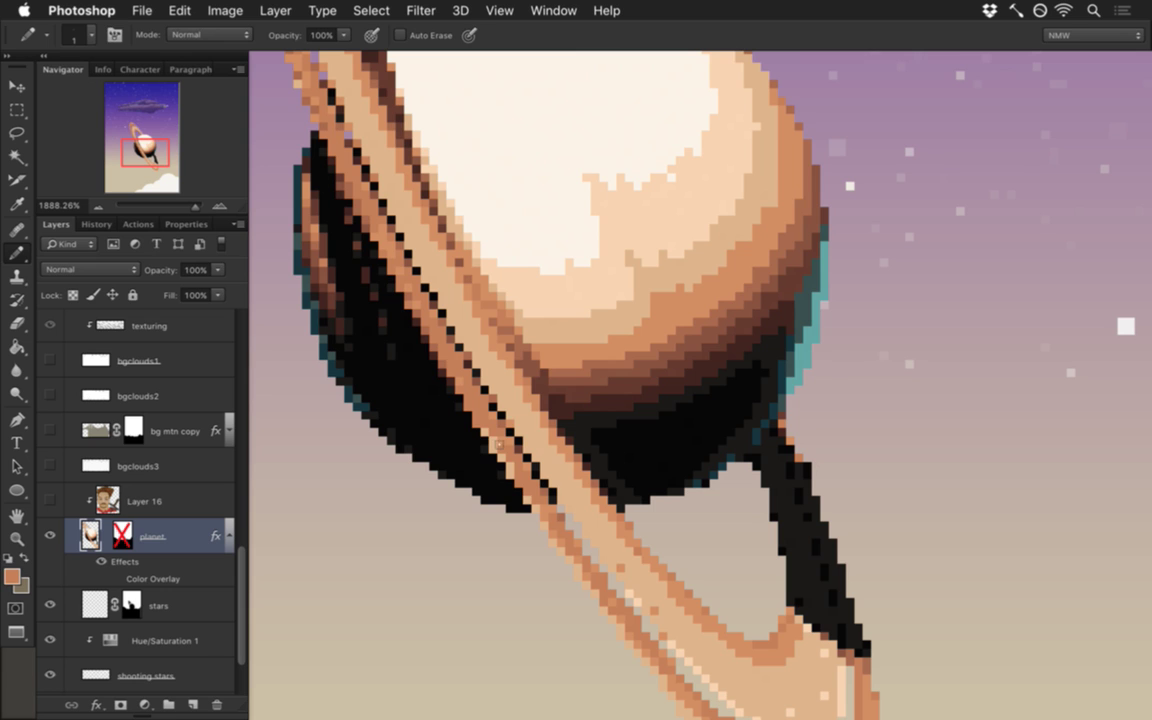
# Step: Sample darker and lighter oranges from the outer ring and refine its shading pixels beside the planet's shadow
pyautogui.keyDown('alt'); pyautogui.click(478, 438); pyautogui.keyUp('alt')
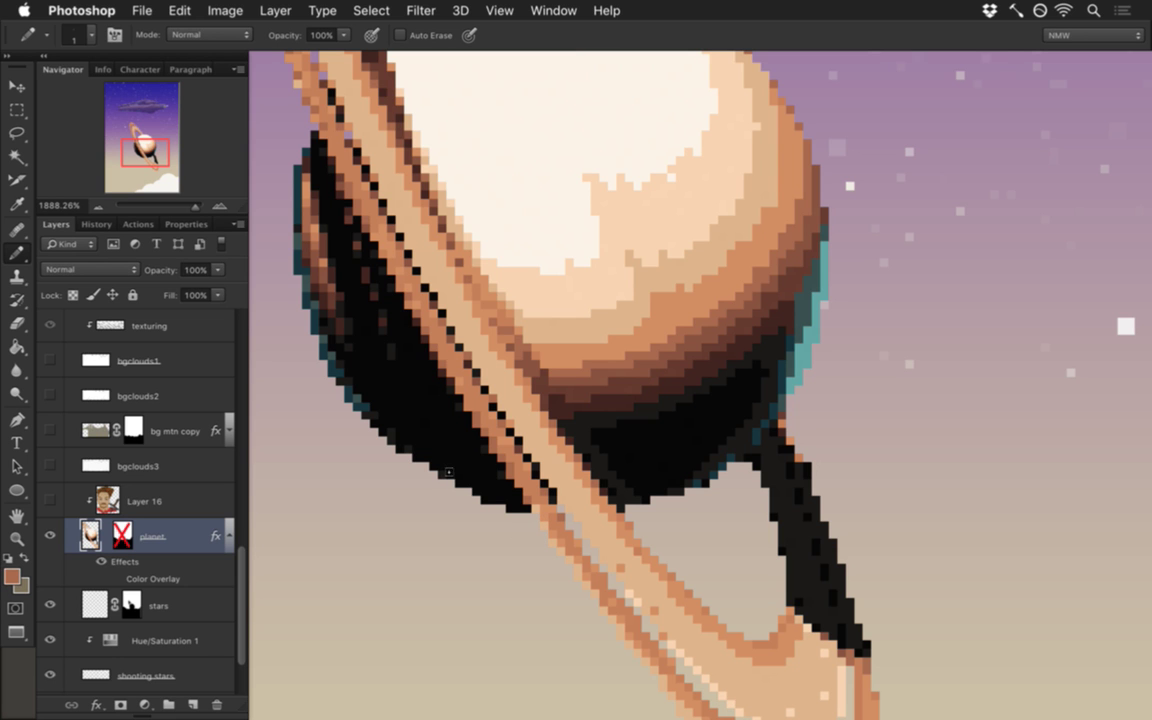
pyautogui.moveTo(335, 308); pyautogui.dragTo(469, 480)
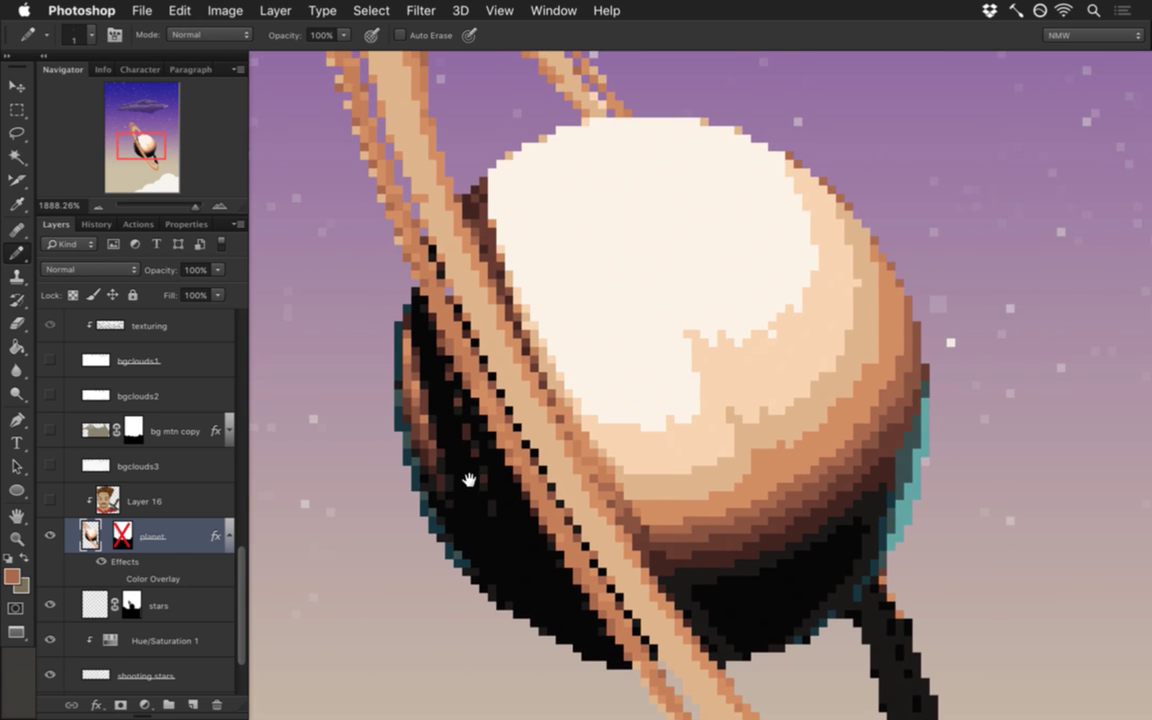
pyautogui.press('alt')
pyautogui.press('alt')
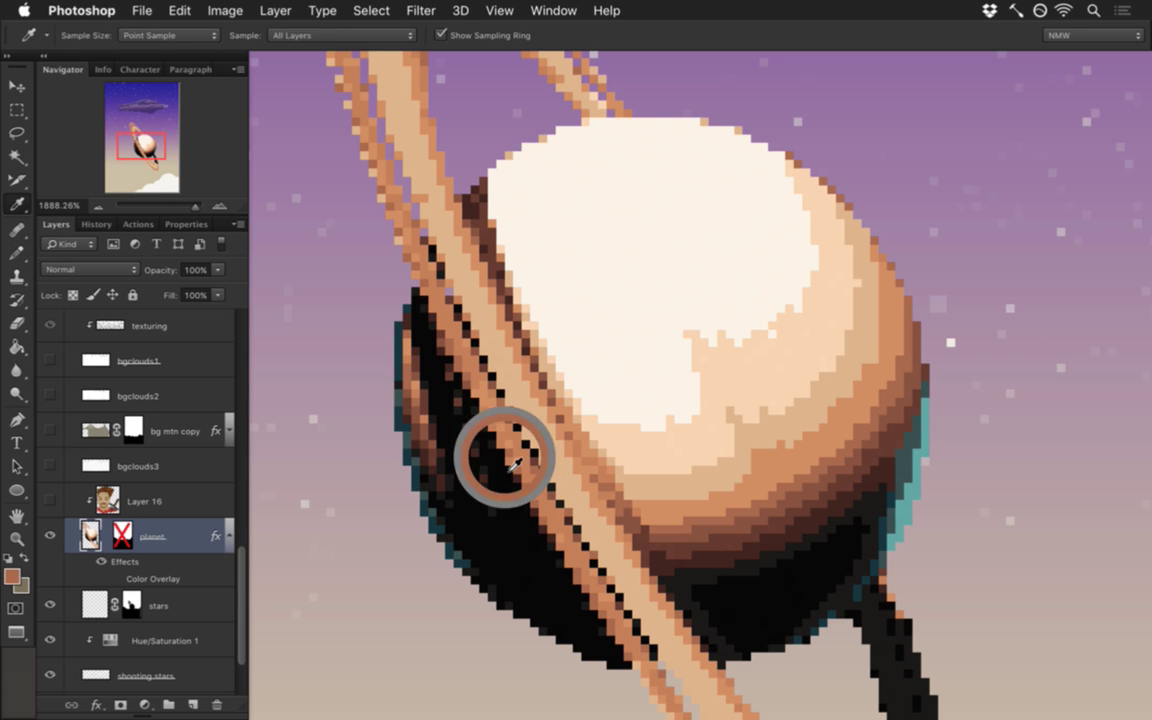
pyautogui.keyDown('alt'); pyautogui.click(514, 452); pyautogui.keyUp('alt')
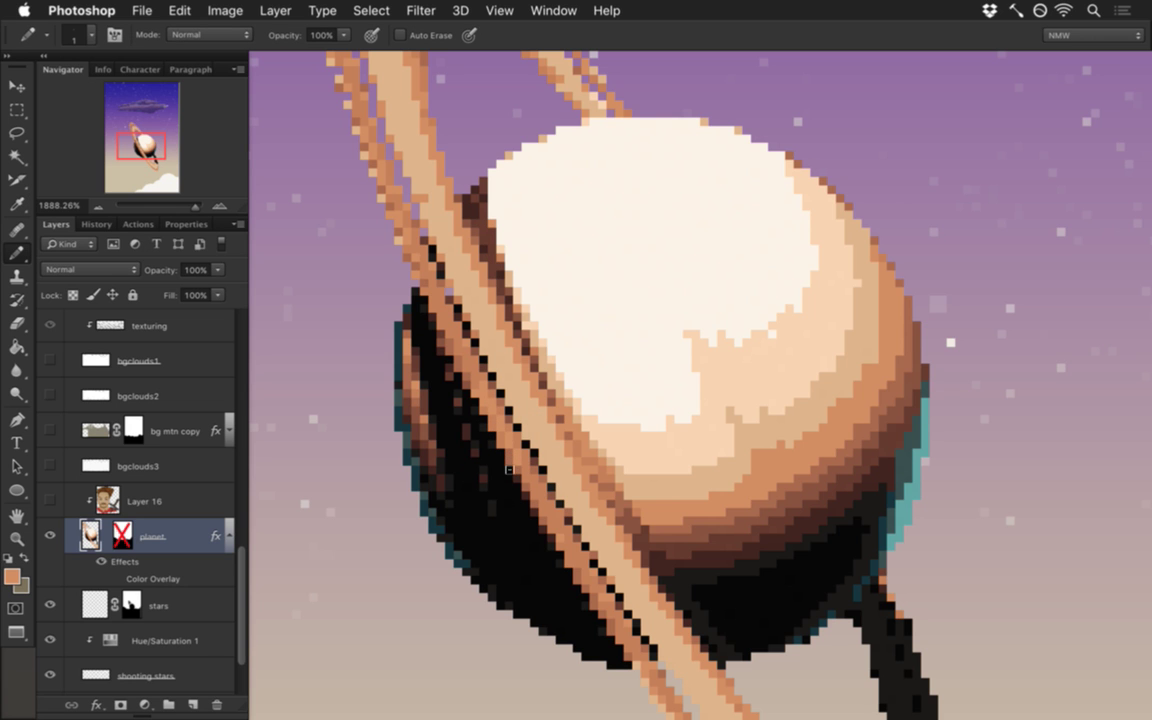
pyautogui.moveTo(437, 401); pyautogui.dragTo(463, 478)
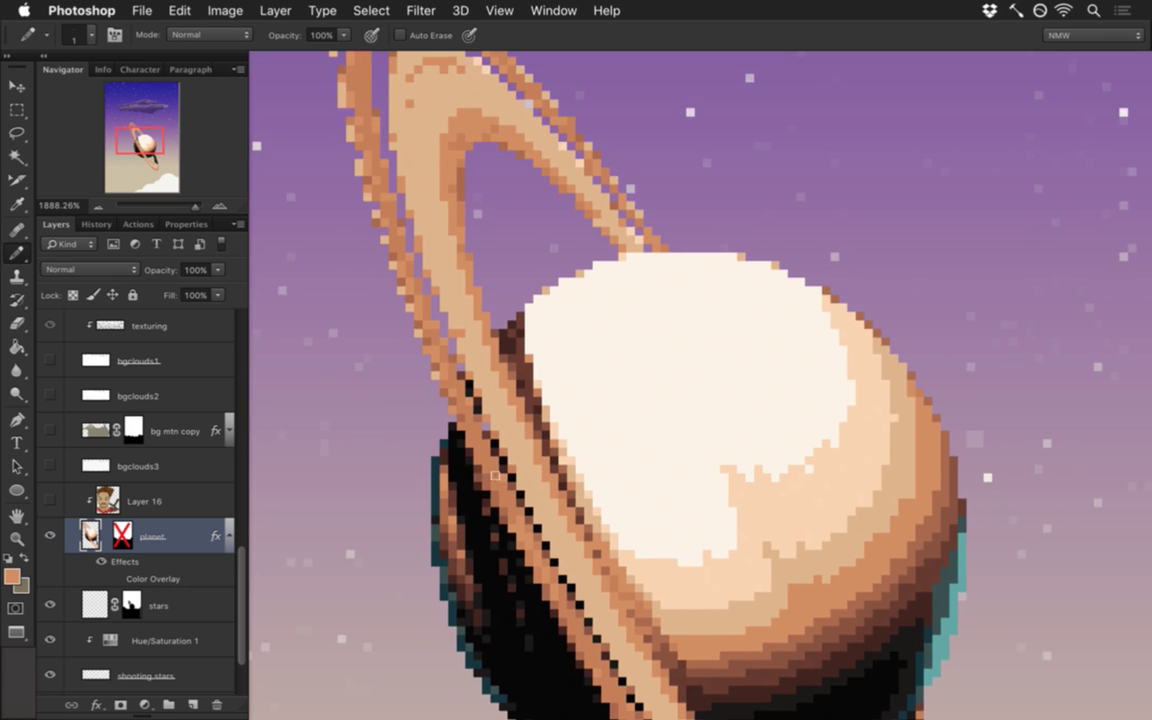
# Step: Sample the outer ring's orange shades and clean up its edge pixels where it meets the planet's dark side
pyautogui.keyDown('alt'); pyautogui.click(467, 446); pyautogui.keyUp('alt')
pyautogui.keyDown('alt'); pyautogui.click(448, 438); pyautogui.keyUp('alt')
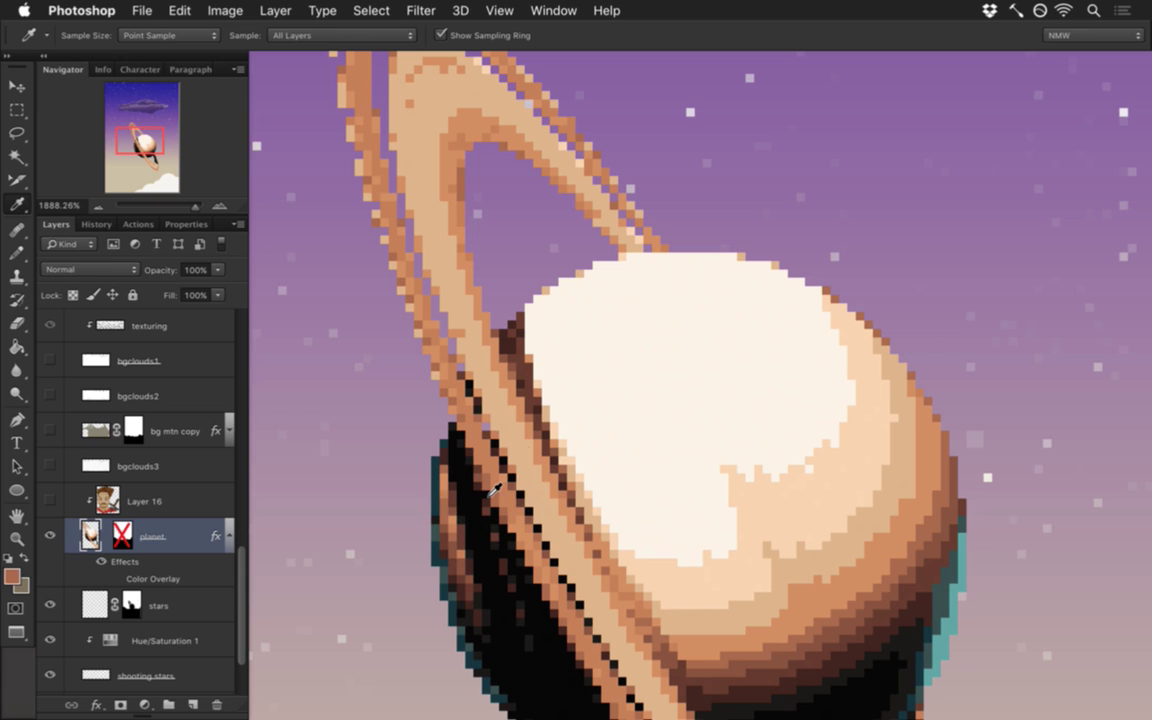
pyautogui.press('alt')
pyautogui.keyDown('alt'); pyautogui.click(438, 380); pyautogui.keyUp('alt')
pyautogui.keyDown('alt'); pyautogui.click(446, 388); pyautogui.keyUp('alt')
pyautogui.press('alt')
pyautogui.keyDown('alt'); pyautogui.click(388, 334); pyautogui.keyUp('alt')
pyautogui.keyDown('alt'); pyautogui.click(437, 389); pyautogui.keyUp('alt')
pyautogui.click(449, 421)
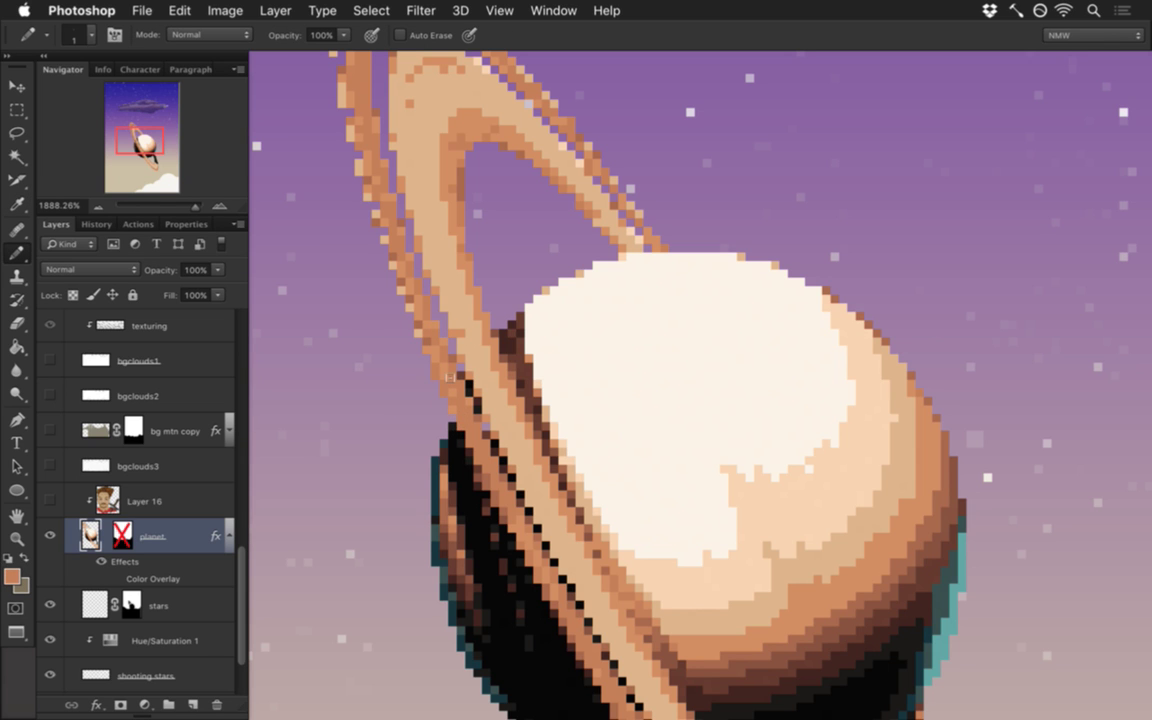
# Step: Sample the near-black of the planet's shadow and darken the shadow's edge pixels beside the outer ring
pyautogui.press('e')
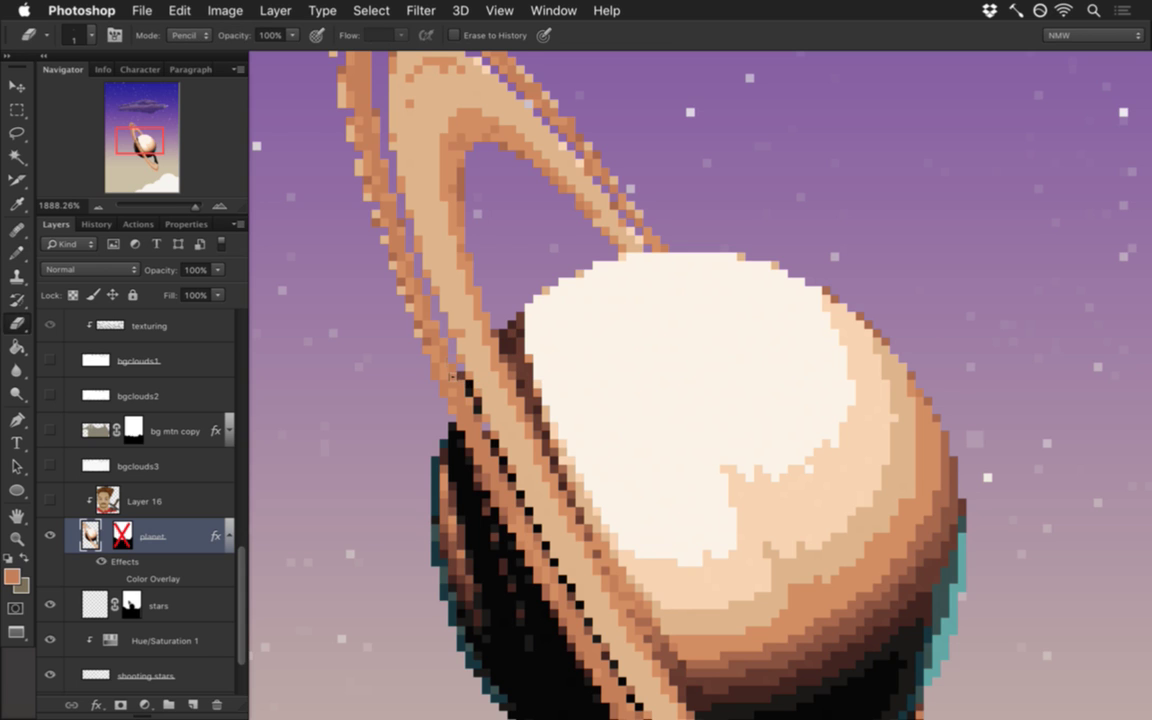
pyautogui.moveTo(366, 282); pyautogui.dragTo(426, 382)
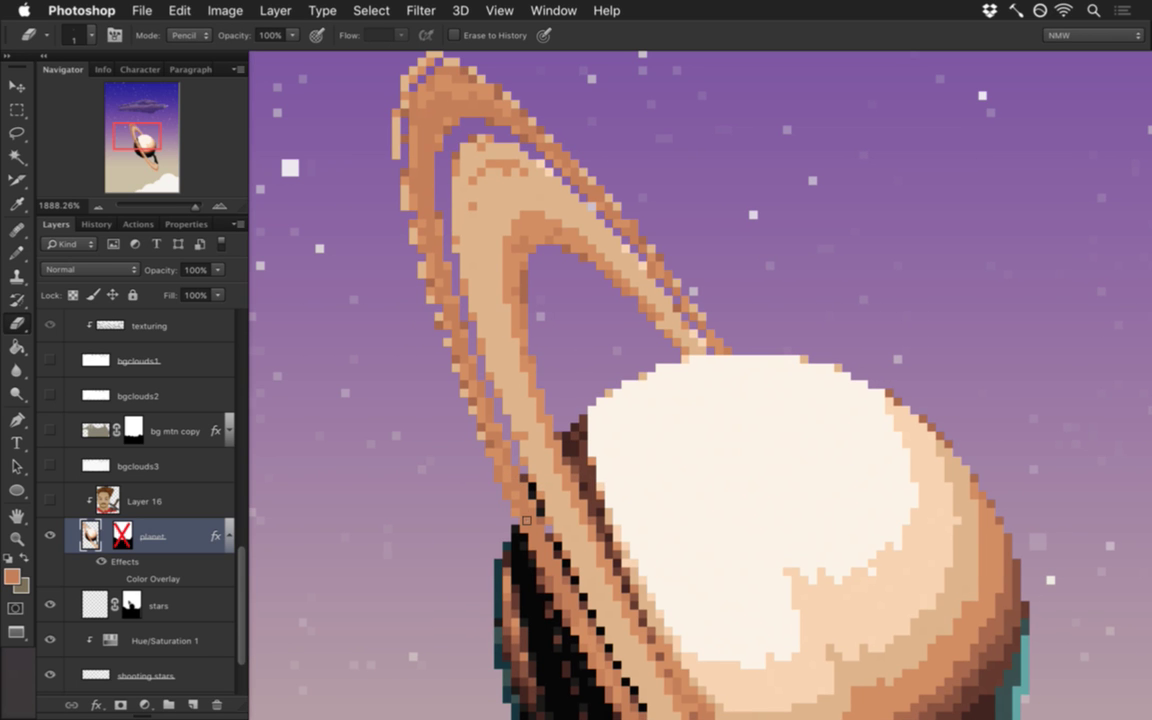
pyautogui.press('i')
pyautogui.click(469, 482)
pyautogui.press('b')
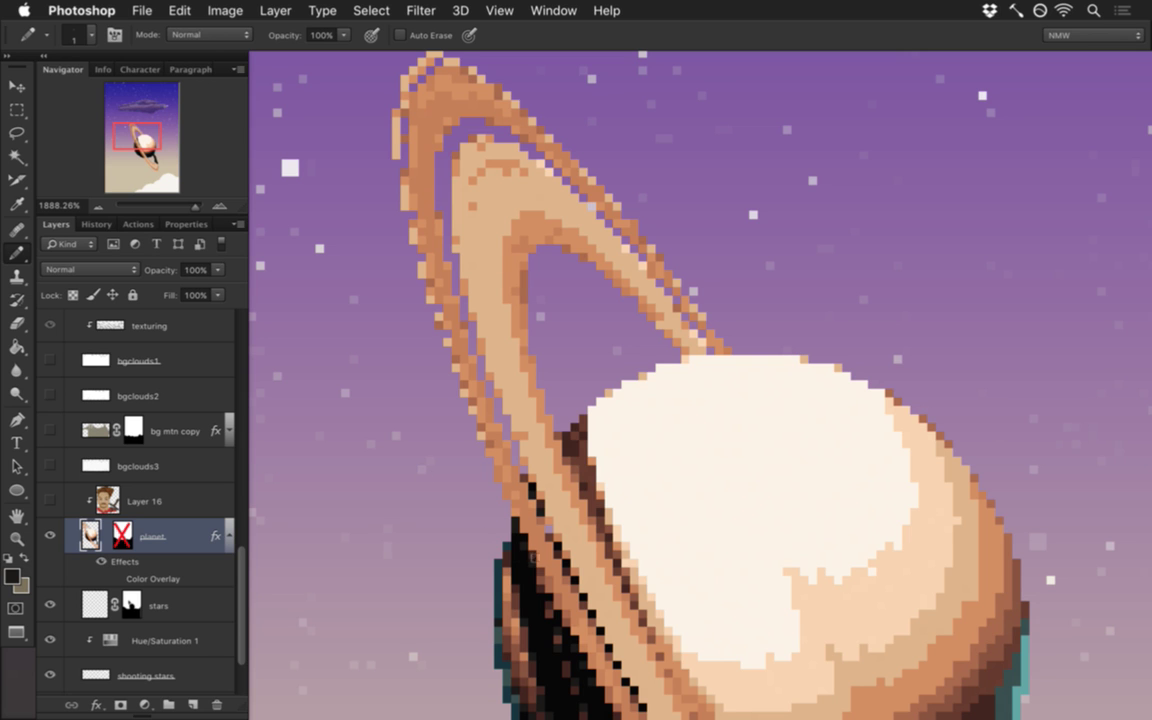
# Step: Sample darker oranges from the ring and recolor the light pixels along the outer ring's outside edge above the planet
pyautogui.press('i')
pyautogui.click(500, 491)
pyautogui.press('b')
pyautogui.press('i')
pyautogui.click(481, 452)
pyautogui.press('b')
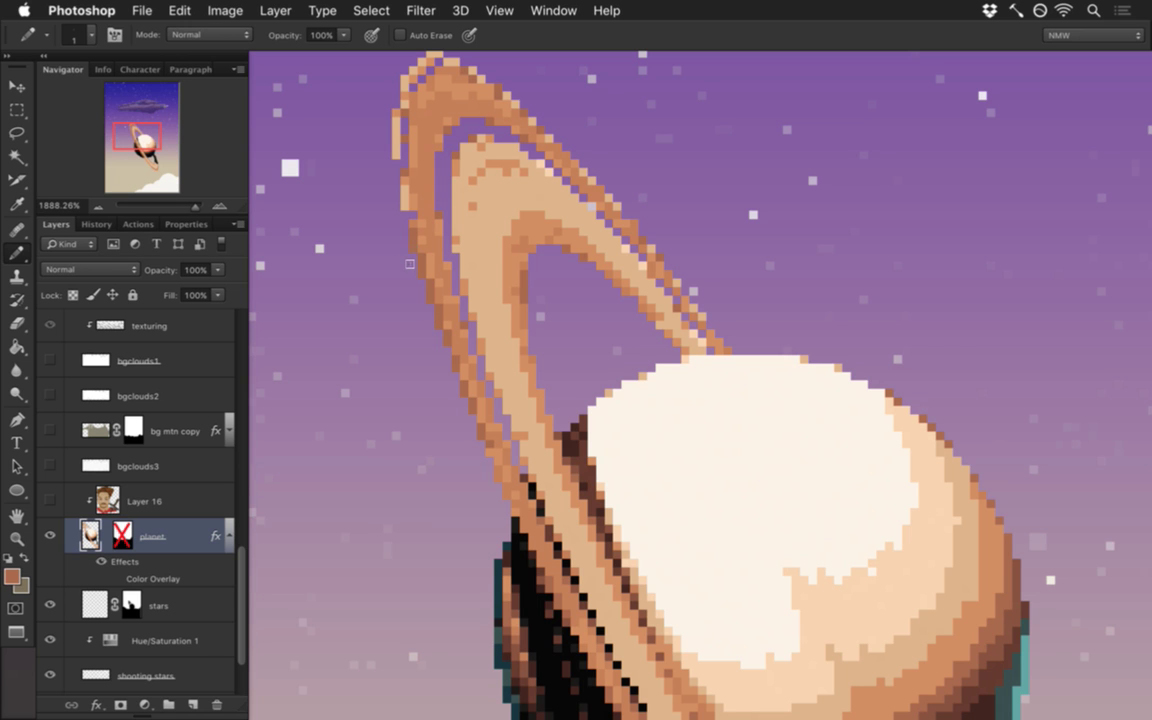
pyautogui.moveTo(418, 326)
pyautogui.mouseDown()
pyautogui.moveTo(342, 337)
pyautogui.moveTo(399, 357)
pyautogui.moveTo(485, 470)
pyautogui.mouseUp()
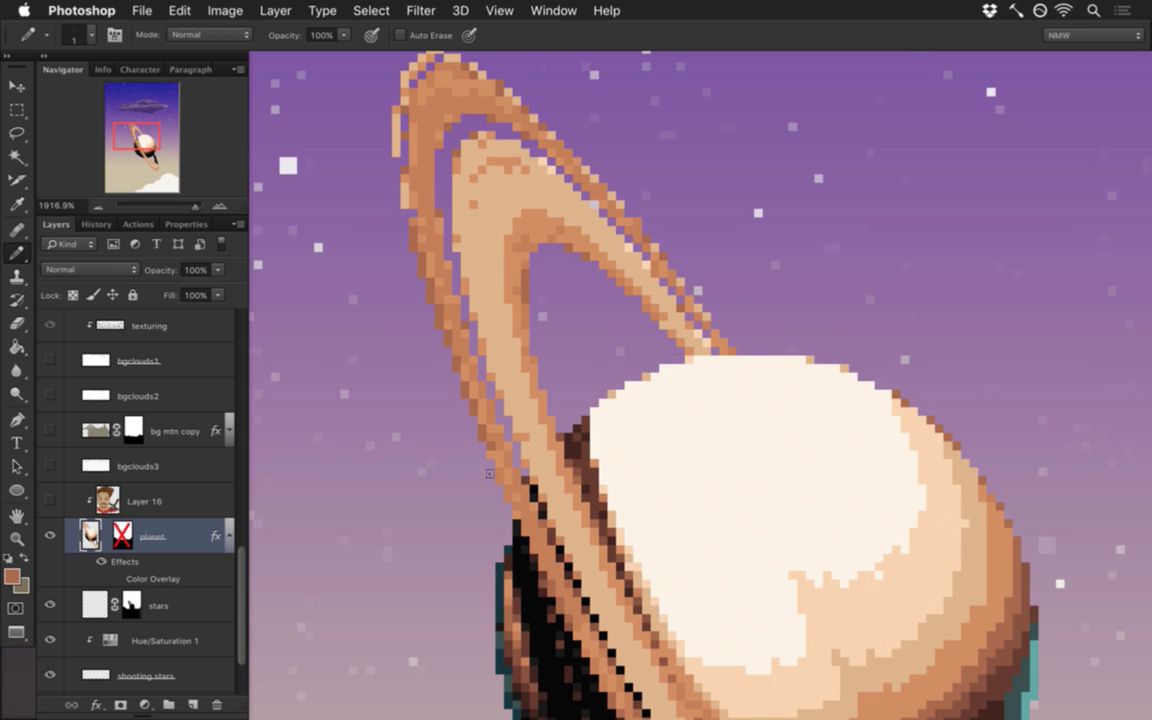
# Step: Sample the outer ring's orange and repaint the light outline pixels around the ring's upper tip
pyautogui.keyDown('alt'); pyautogui.click(382, 502); pyautogui.keyUp('alt')
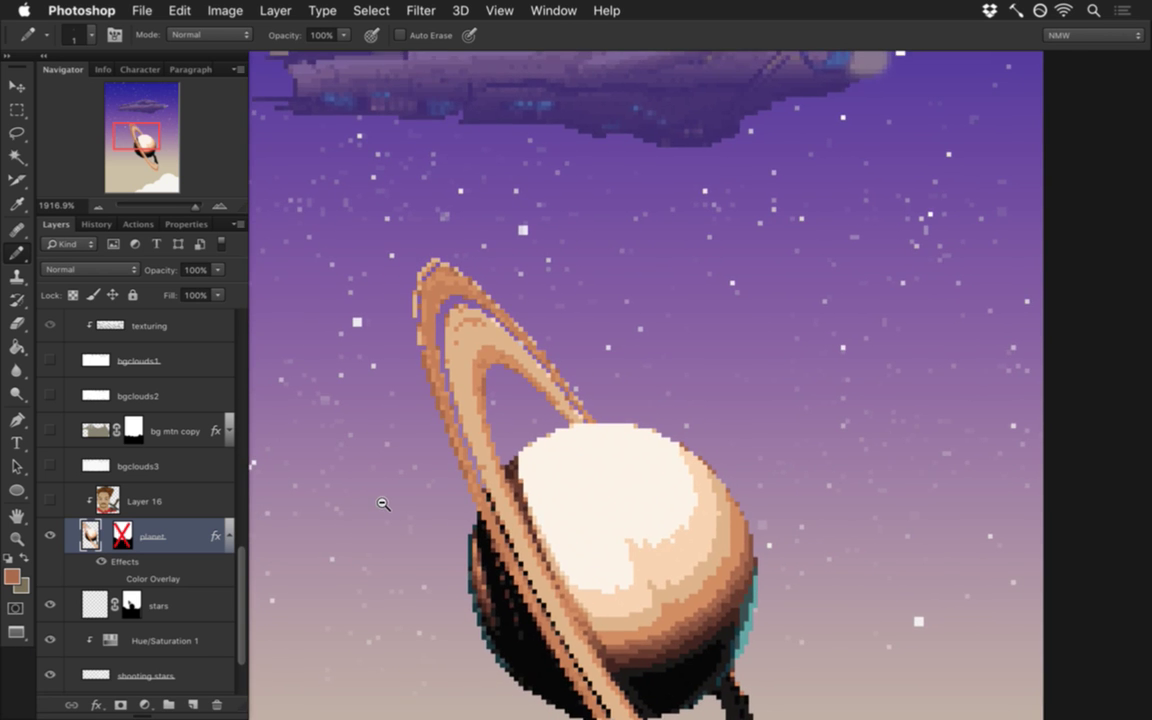
pyautogui.moveTo(382, 502); pyautogui.dragTo(425, 511)
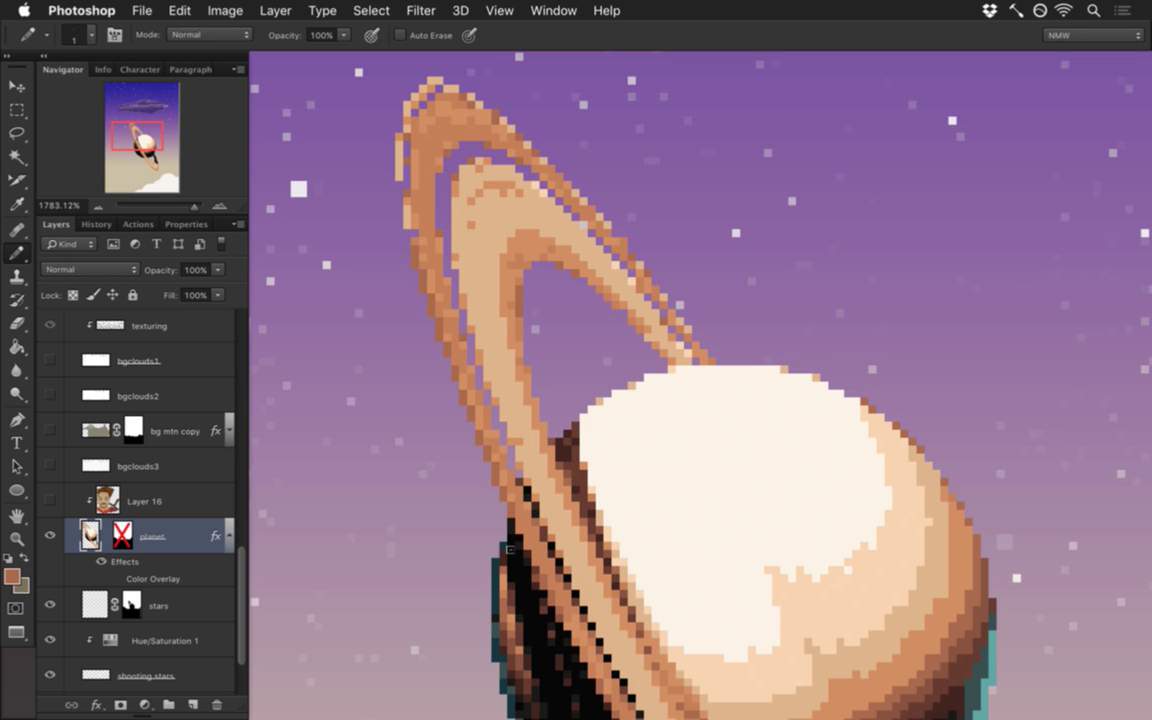
pyautogui.moveTo(442, 531); pyautogui.dragTo(430, 366)
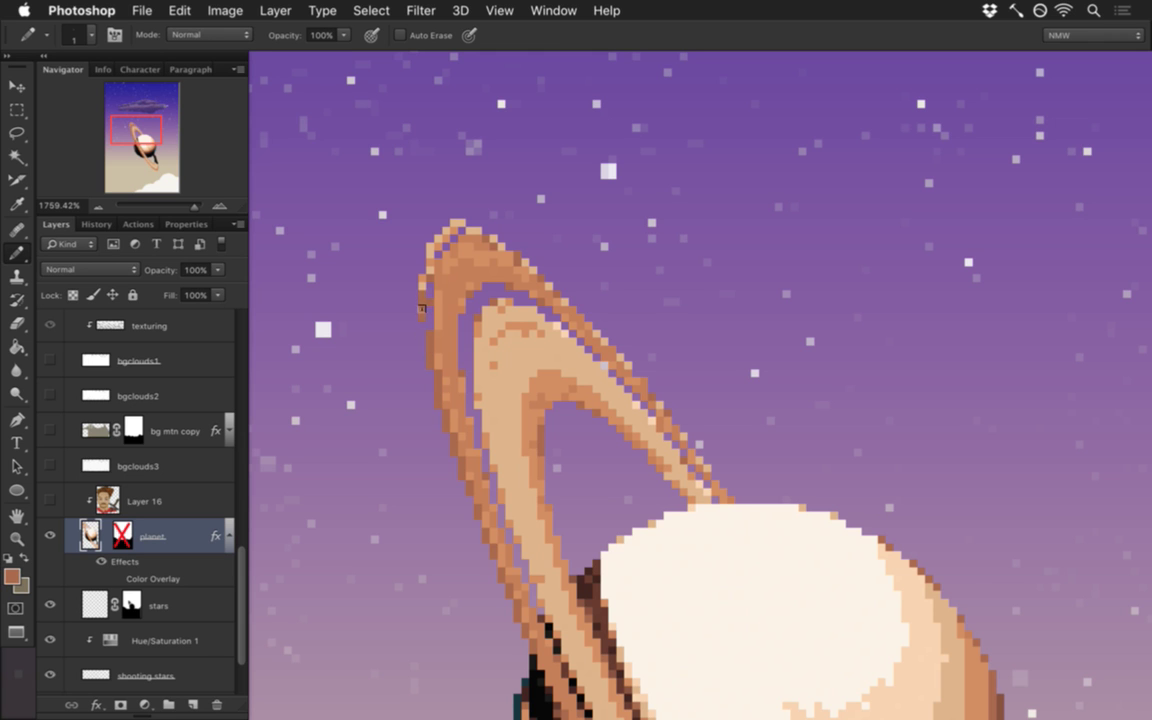
pyautogui.keyDown('alt'); pyautogui.click(420, 300); pyautogui.keyUp('alt')
pyautogui.moveTo(420, 284); pyautogui.dragTo(421, 306)
pyautogui.keyDown('alt'); pyautogui.click(398, 254); pyautogui.keyUp('alt')
pyautogui.moveTo(431, 287)
pyautogui.mouseDown()
pyautogui.moveTo(430, 252)
pyautogui.moveTo(482, 247)
pyautogui.mouseUp()
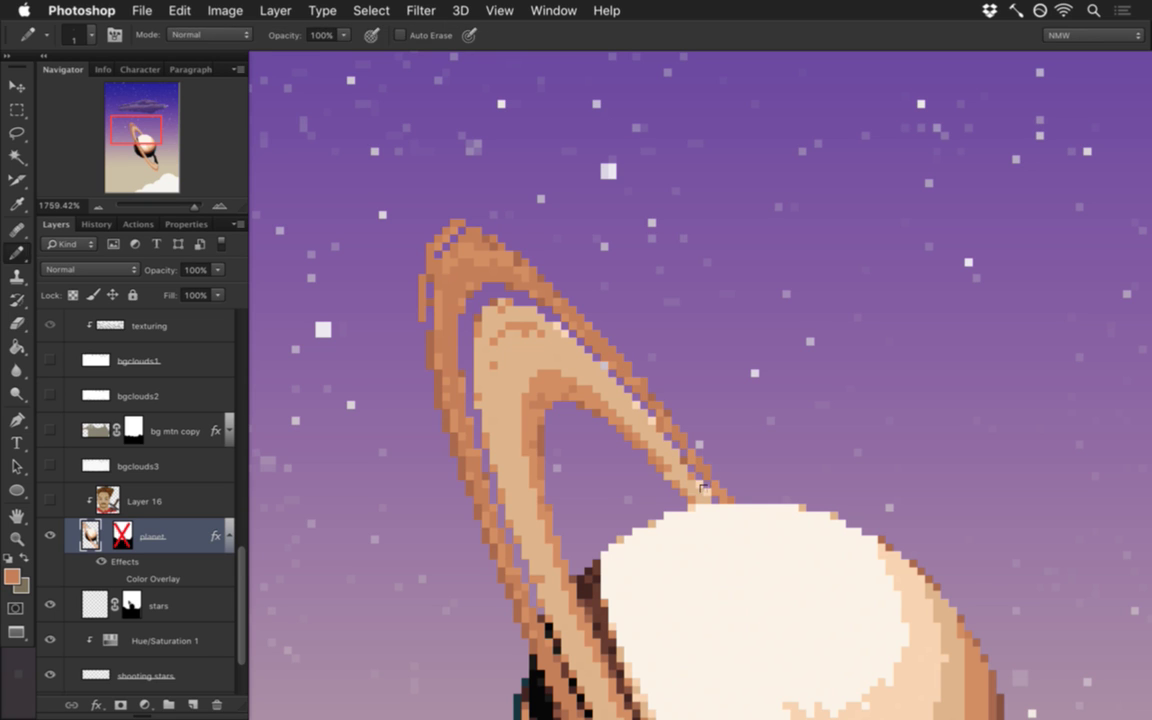
# Step: Sample the light tan and clean up the pale pixels on the inner band where it passes behind the planet
pyautogui.keyDown('alt'); pyautogui.click(700, 504); pyautogui.keyUp('alt')
pyautogui.keyDown('alt'); pyautogui.click(691, 502); pyautogui.keyUp('alt')
pyautogui.keyDown('alt'); pyautogui.click(700, 502); pyautogui.keyUp('alt')
pyautogui.press('e')
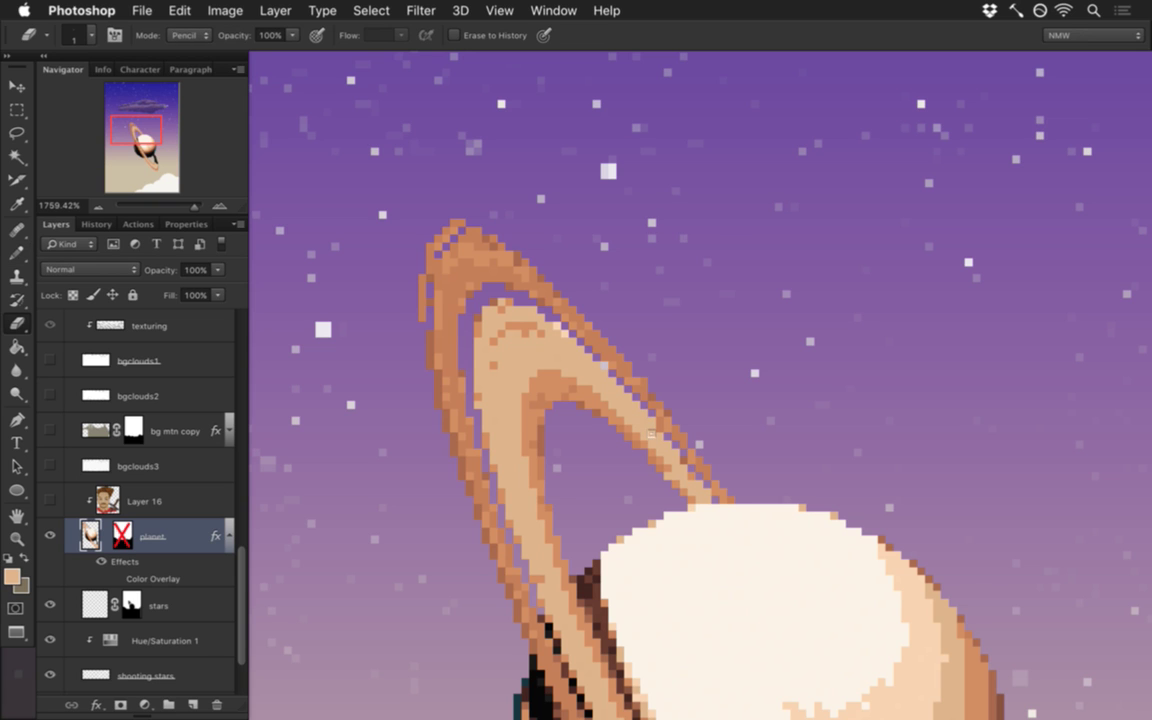
pyautogui.press('i')
pyautogui.press('b')
pyautogui.moveTo(573, 387); pyautogui.dragTo(505, 390)
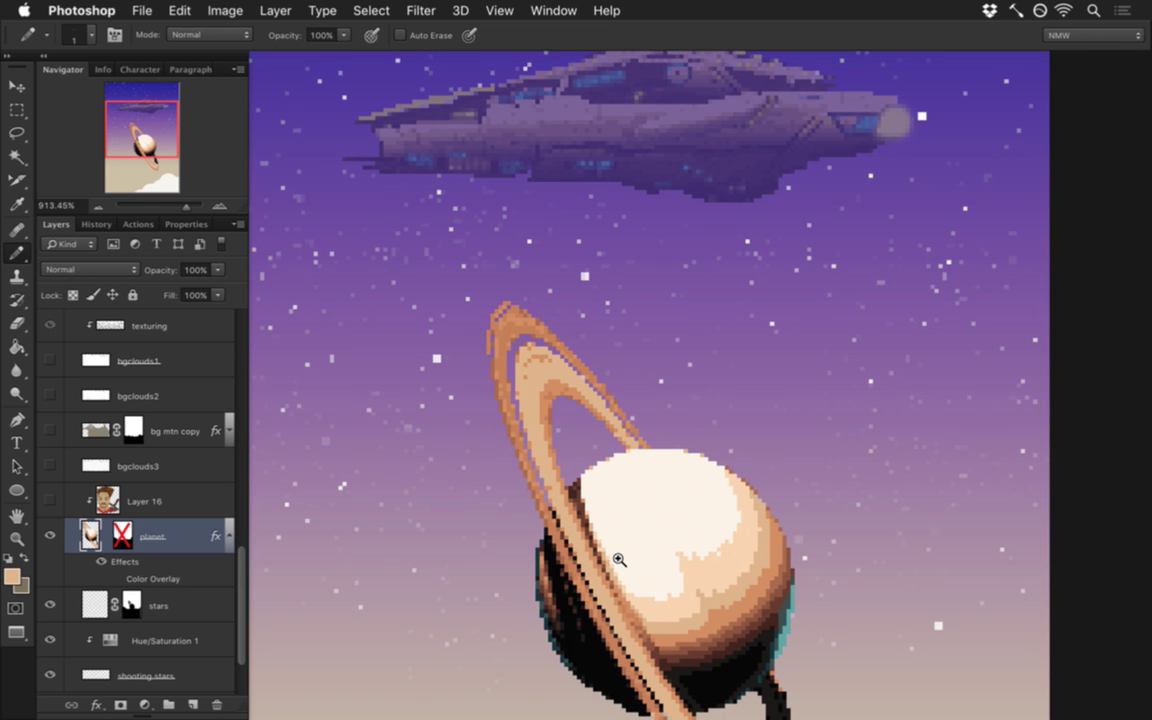
# Step: Sample darker and lighter oranges to shade the outer ring's upper tip and fill the gaps in its outline
pyautogui.moveTo(496, 363); pyautogui.dragTo(527, 363)
pyautogui.keyDown('alt'); pyautogui.click(488, 372); pyautogui.keyUp('alt')
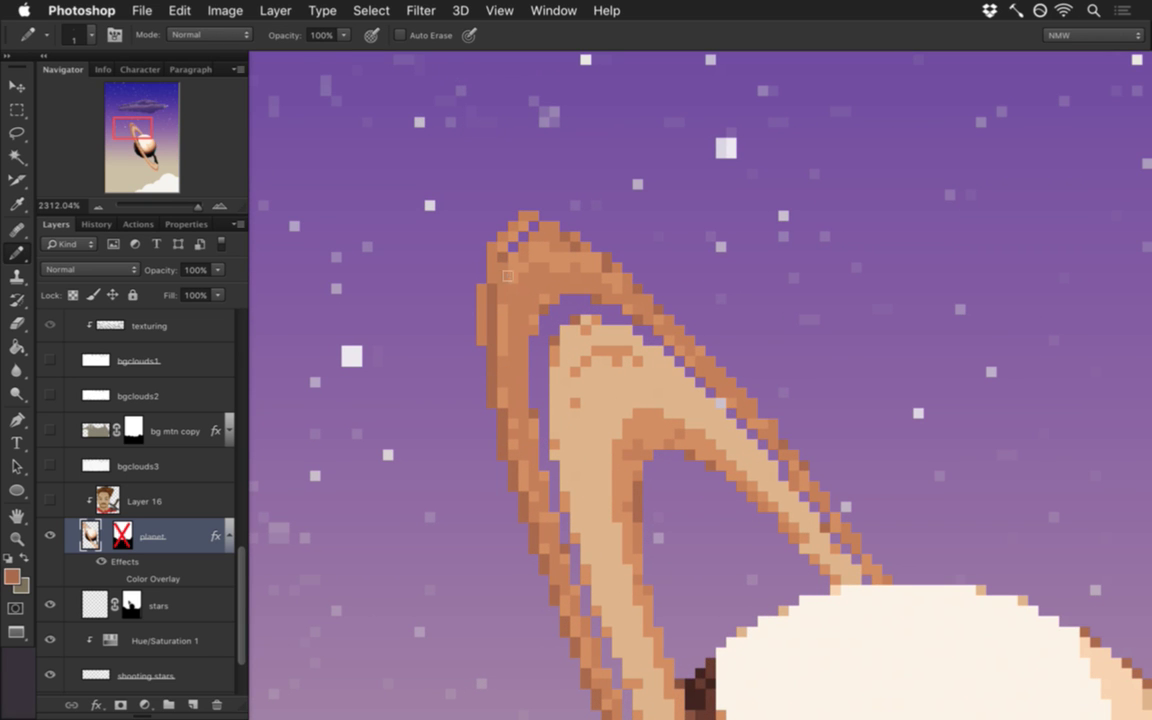
pyautogui.moveTo(575, 465); pyautogui.dragTo(696, 579)
pyautogui.moveTo(565, 470); pyautogui.dragTo(571, 442)
pyautogui.press('i')
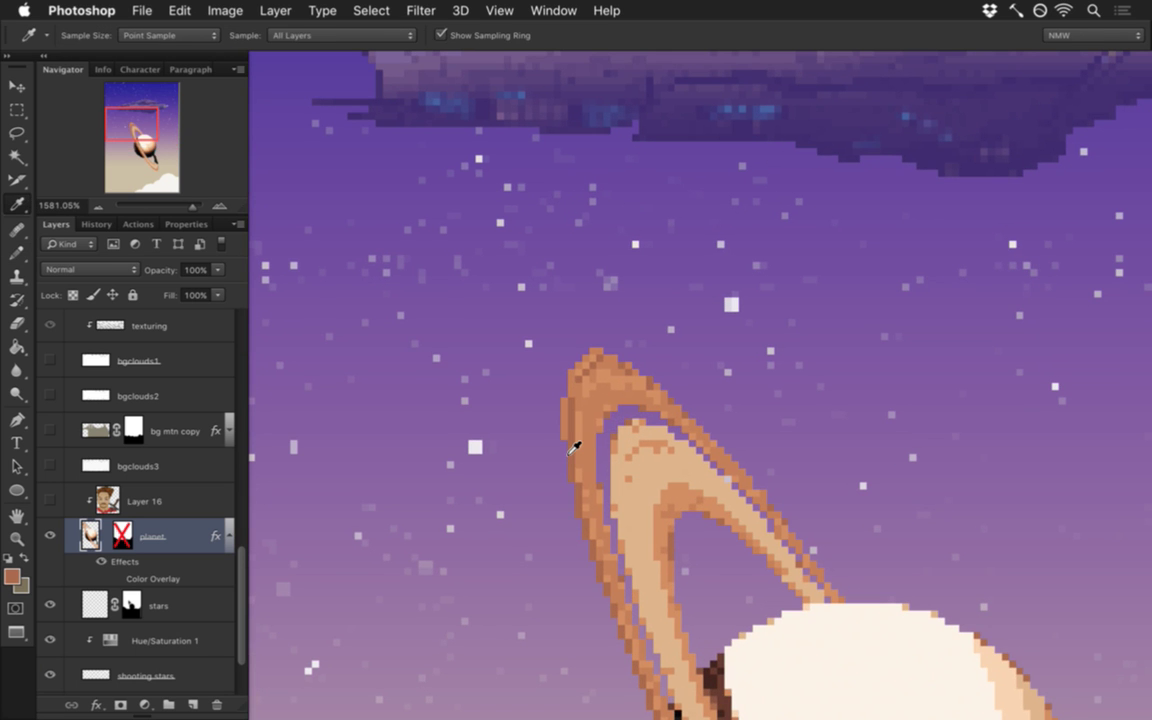
pyautogui.press('b')
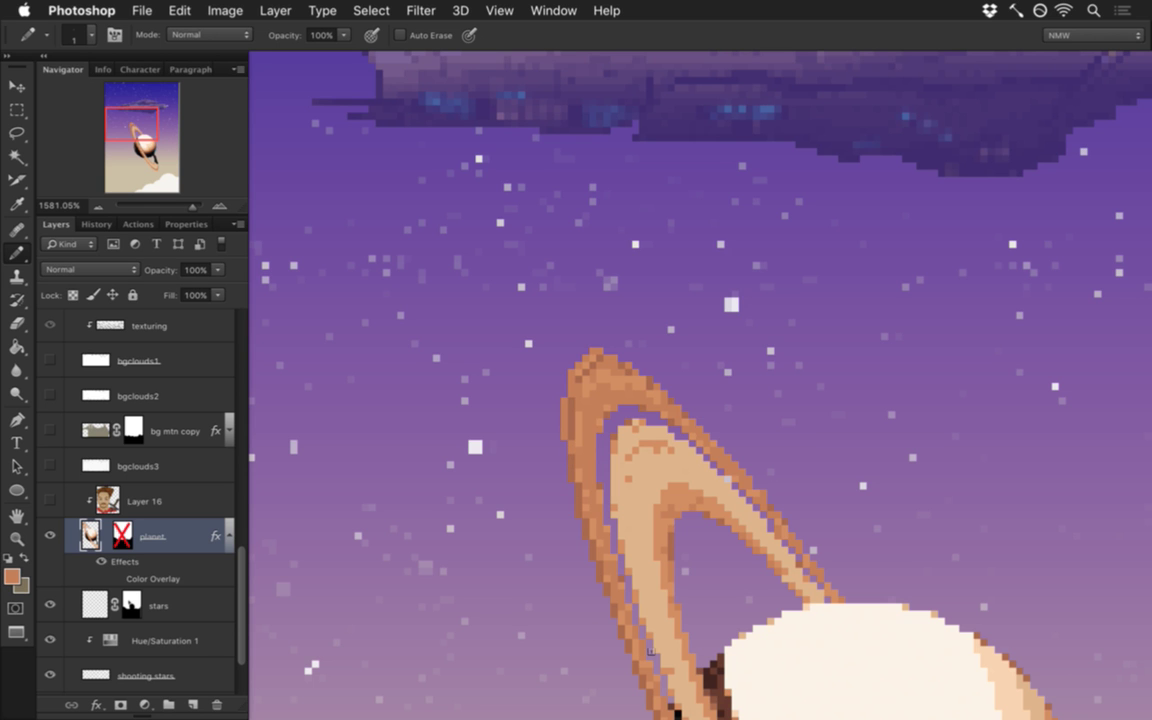
# Step: Sample the ring's orange and tan and touch up the inner band beside the planet
pyautogui.scroll(-2, 653, 625)
pyautogui.moveTo(719, 677); pyautogui.dragTo(590, 562)
pyautogui.press('i')
pyautogui.press('b')
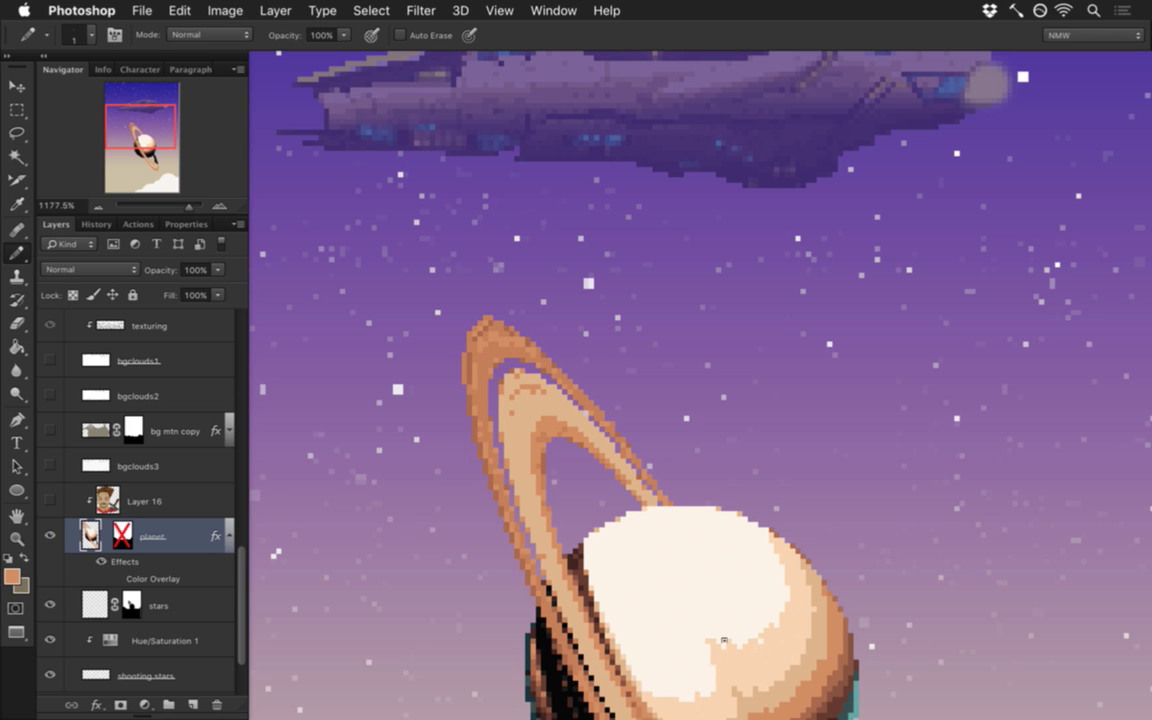
pyautogui.press('e')
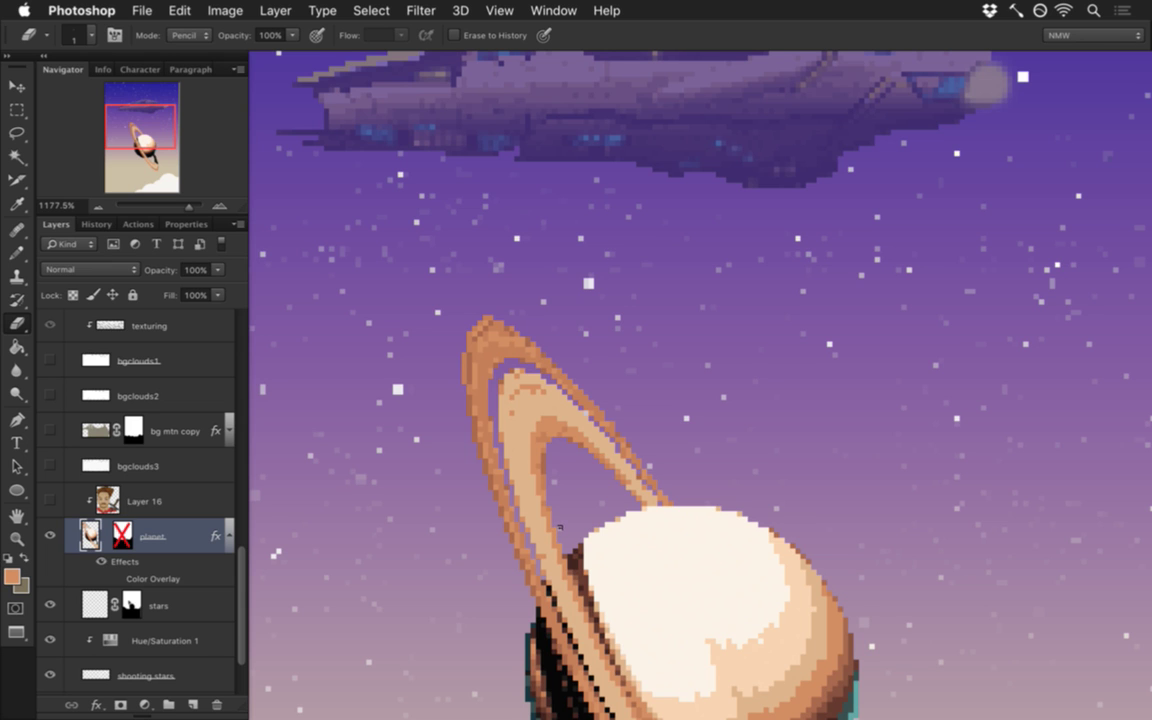
pyautogui.press('i')
pyautogui.click(543, 565)
pyautogui.press('b')
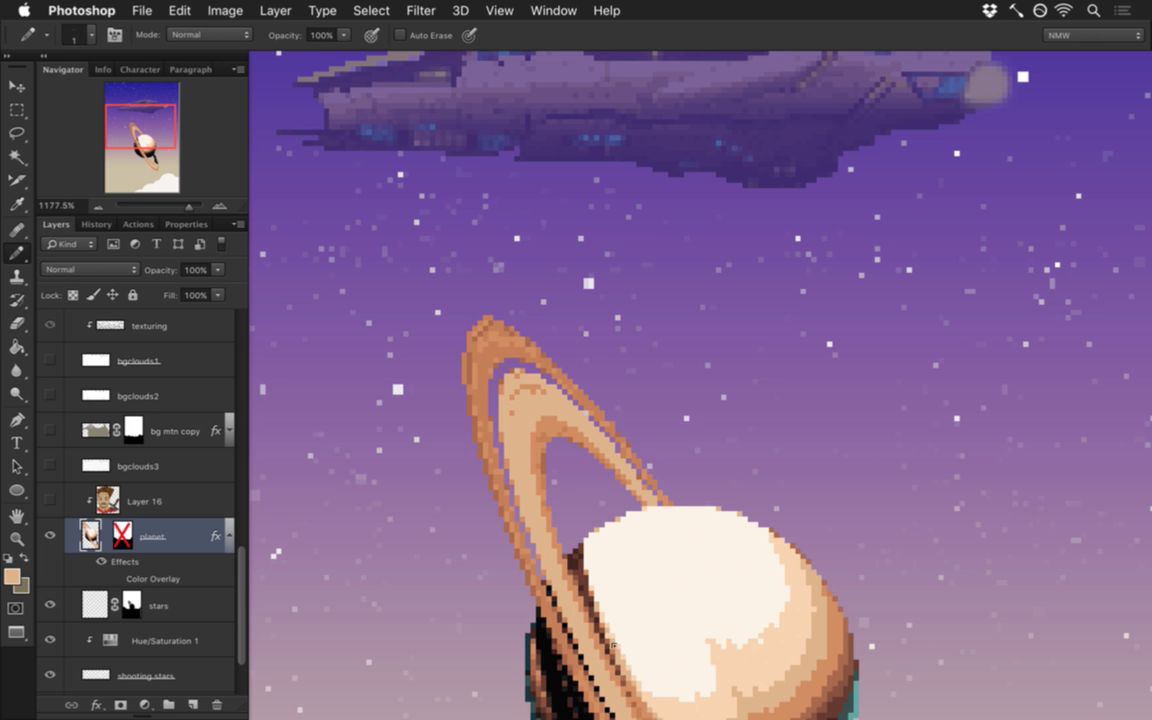
# Step: Resample the inner band's orange and touch up its inner edge above the planet
pyautogui.scroll(-3, 628, 655)
pyautogui.hscroll(2, 607, 615)
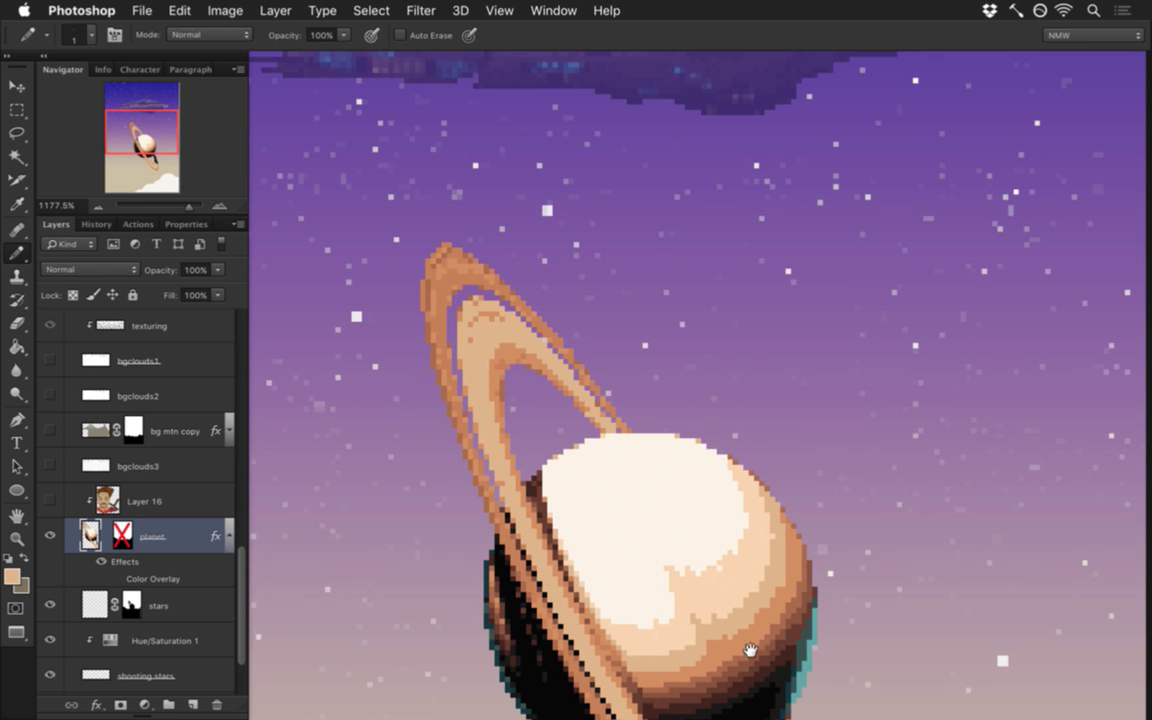
pyautogui.moveTo(752, 655); pyautogui.dragTo(718, 478)
pyautogui.press('i')
pyautogui.click(500, 215)
pyautogui.press('b')
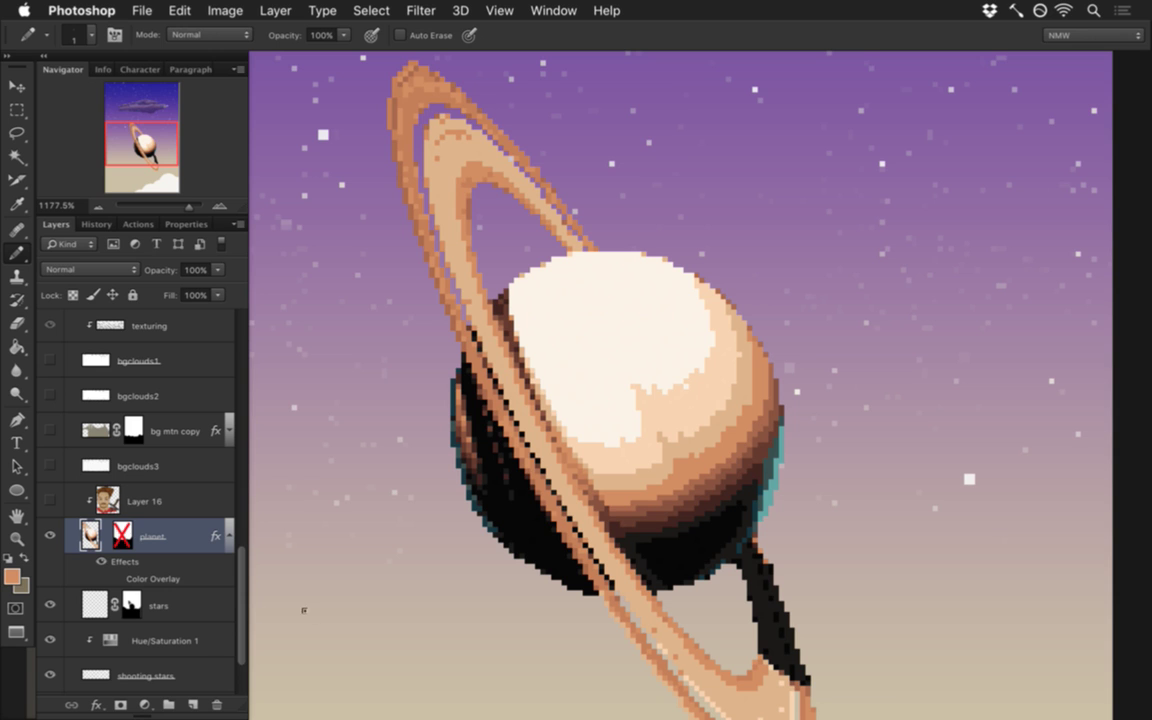
# Step: Enable the planet layer's mask and turn its Color Overlay effect back on
pyautogui.rightClick(122, 533)
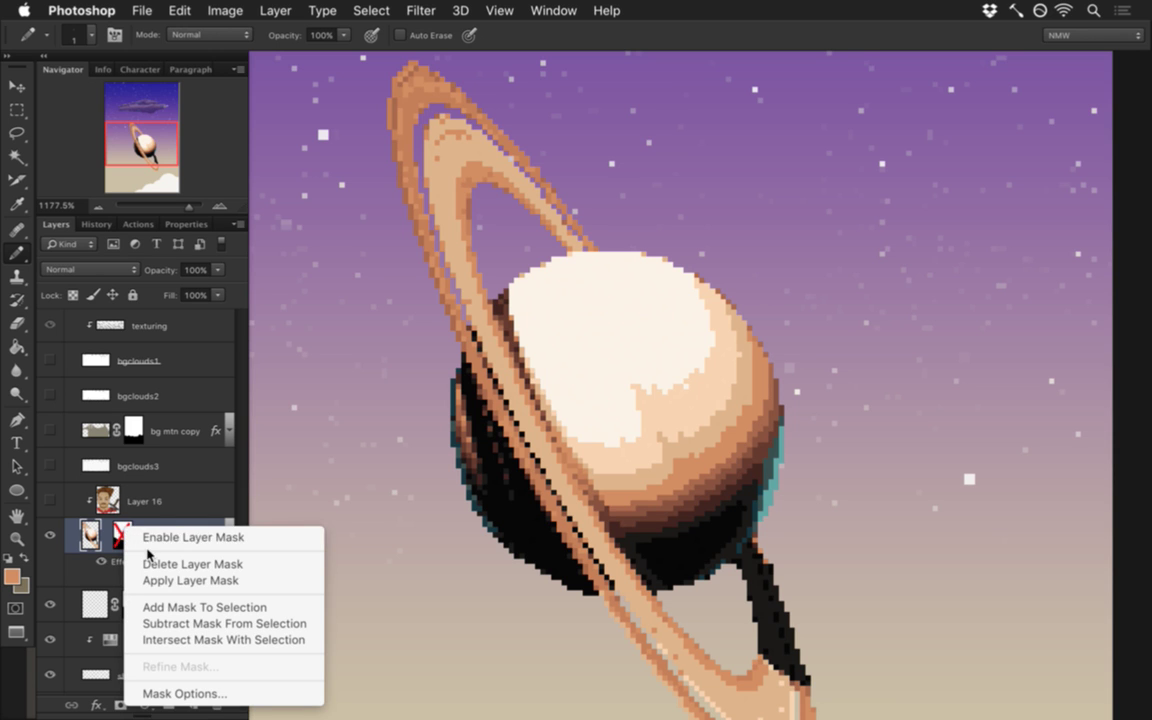
pyautogui.click(146, 540)
pyautogui.click(117, 578)
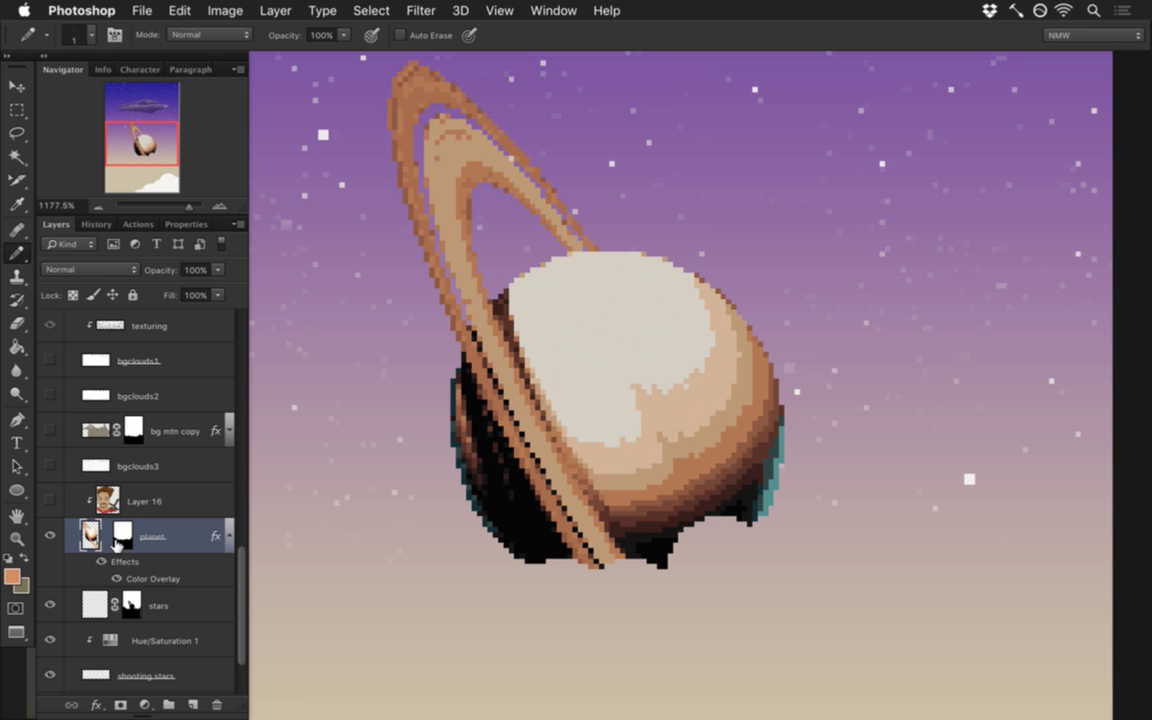
# Step: Make Layer 16, the background clouds and mountains, fg clouds, characters, ship and light group visible again
pyautogui.click(50, 501)
pyautogui.click(50, 466)
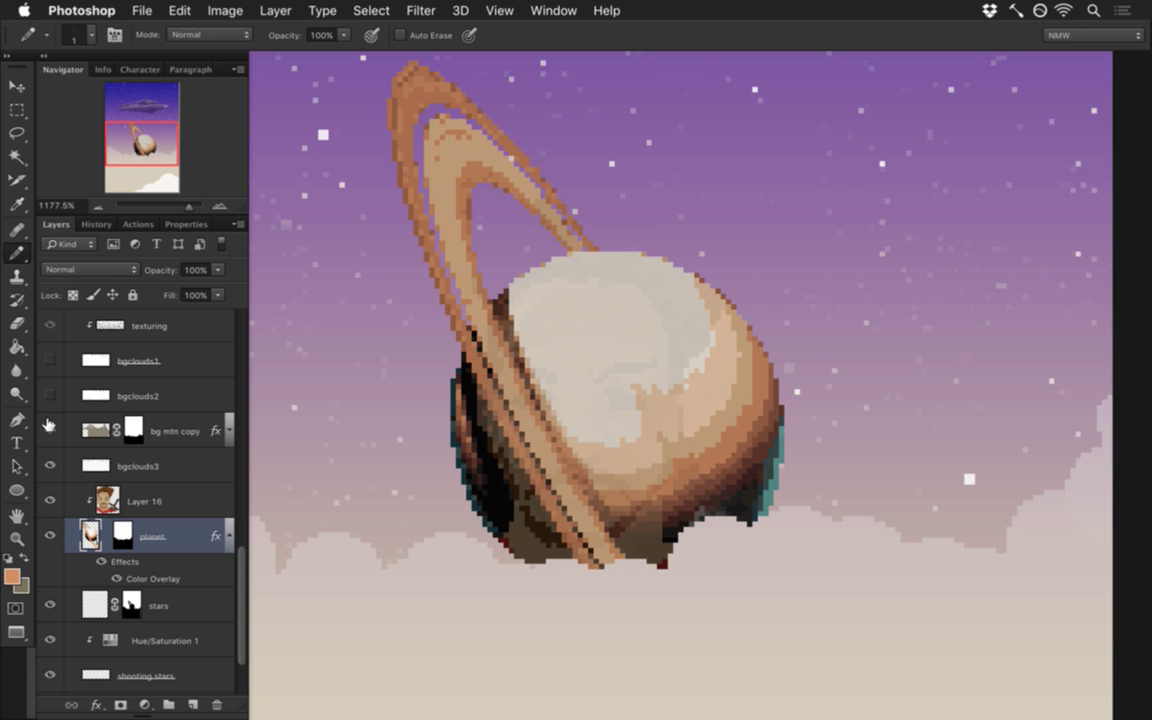
pyautogui.click(49, 430)
pyautogui.scroll(5, 233, 517)
pyautogui.scroll(3, 233, 517)
pyautogui.click(50, 555)
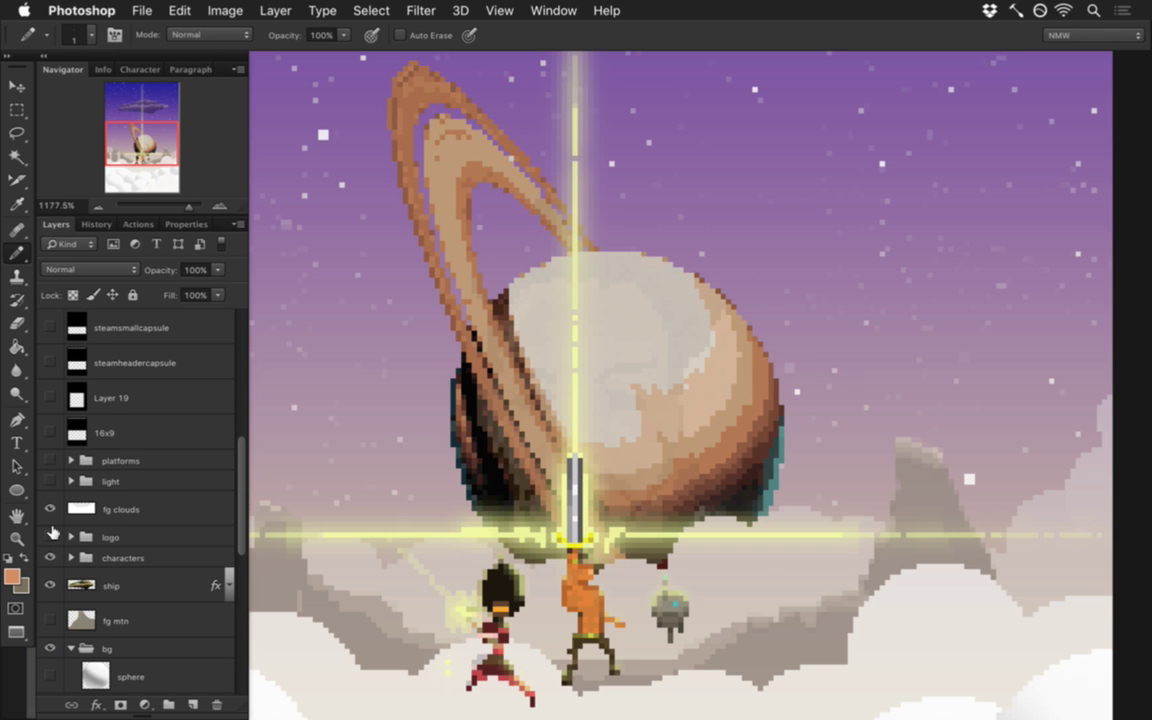
pyautogui.click(49, 481)
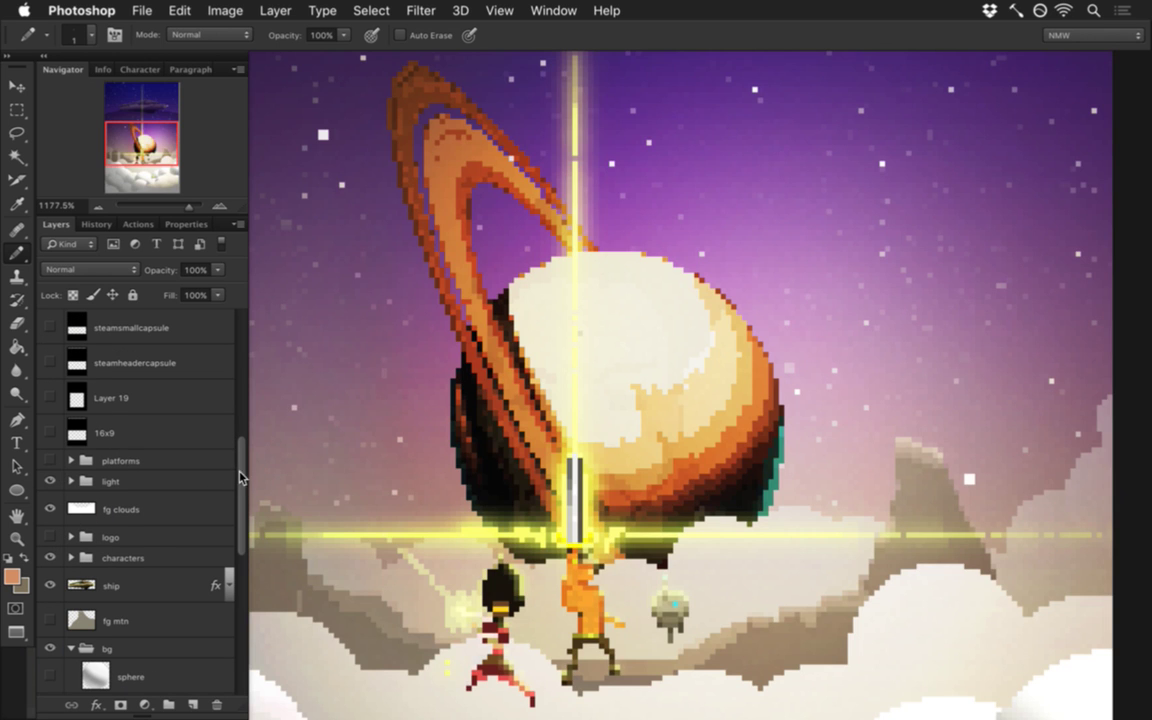
# Step: Set the planet layer's opacity to 22%
pyautogui.moveTo(240, 477); pyautogui.dragTo(233, 410)
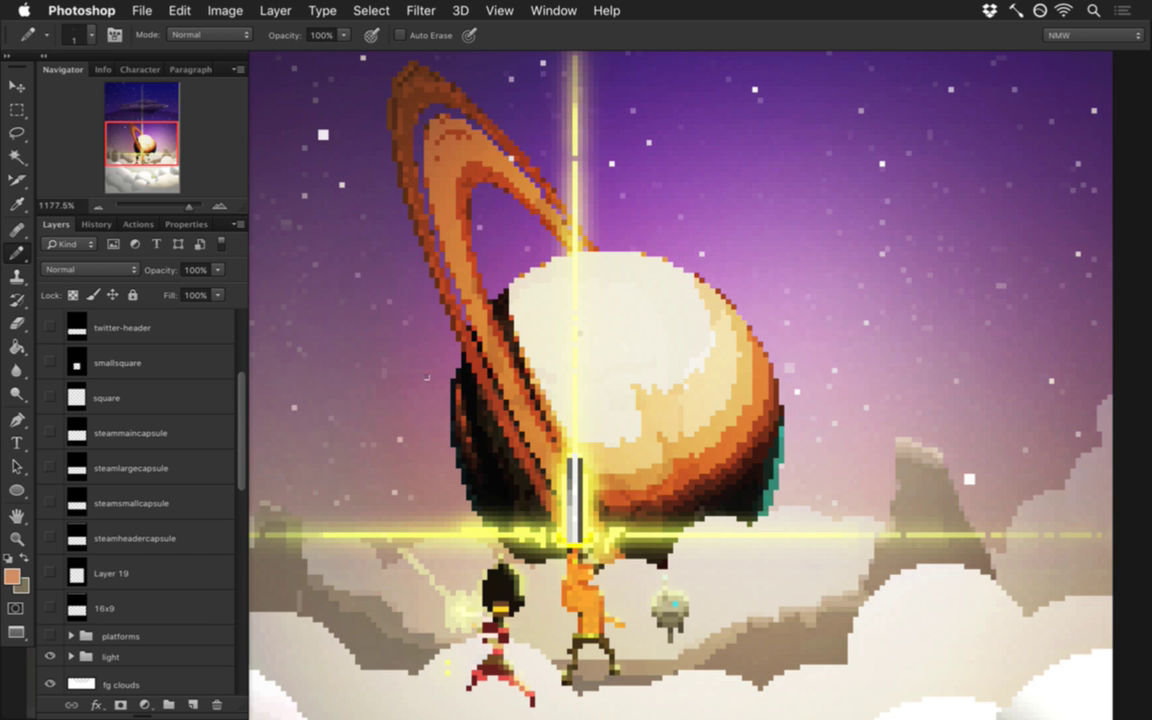
pyautogui.scroll(3, 418, 383)
pyautogui.hscroll(-5, 418, 383)
pyautogui.moveTo(243, 432); pyautogui.dragTo(247, 607)
pyautogui.click(193, 266)
pyautogui.write('22')
pyautogui.press('Return')
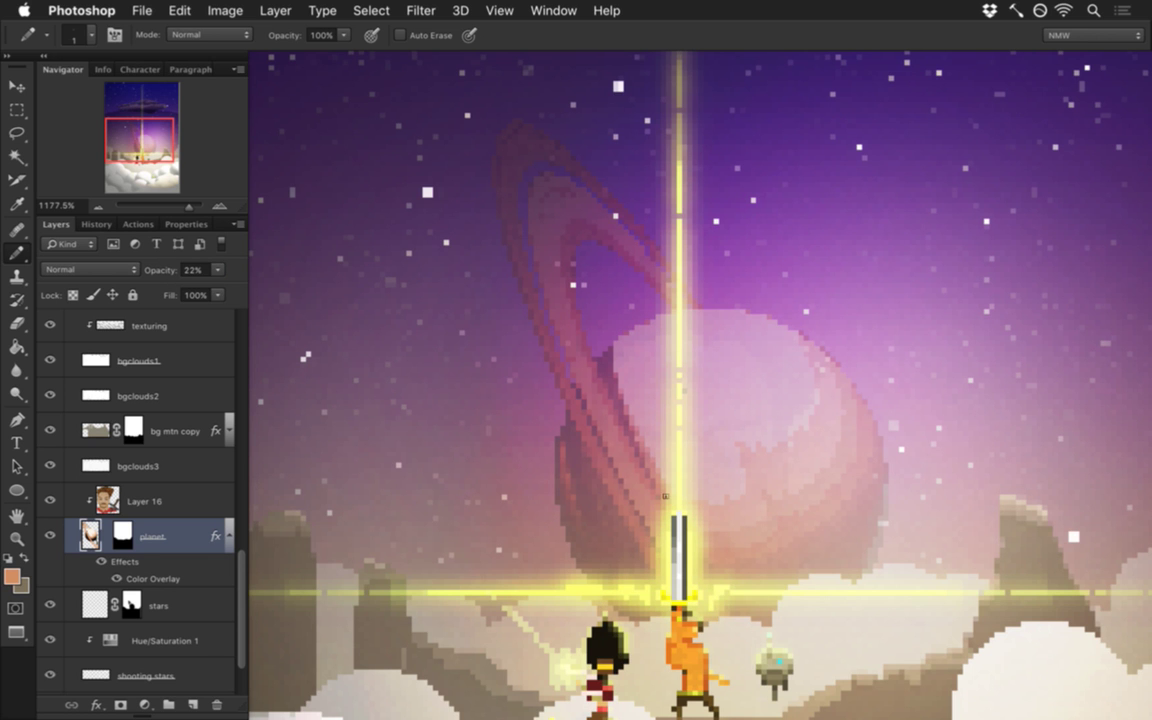
# Step: Make the fg mtn layer visible again and save the document
pyautogui.scroll(-5, 660, 505)
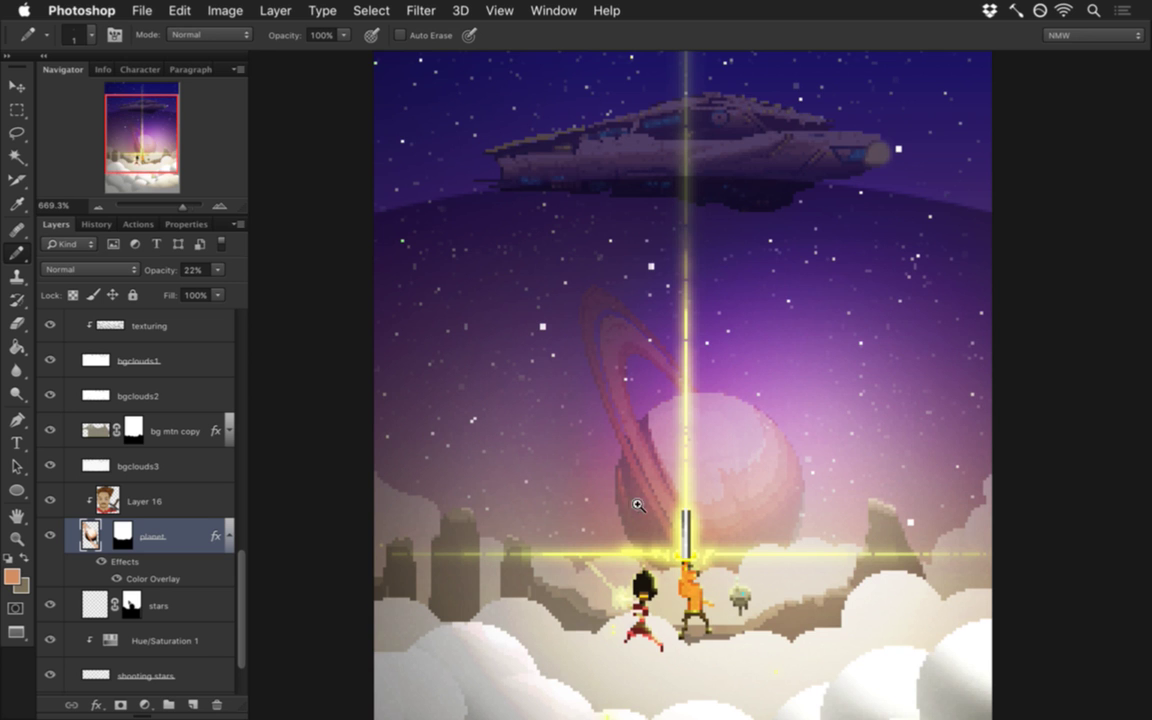
pyautogui.moveTo(757, 565); pyautogui.dragTo(687, 456)
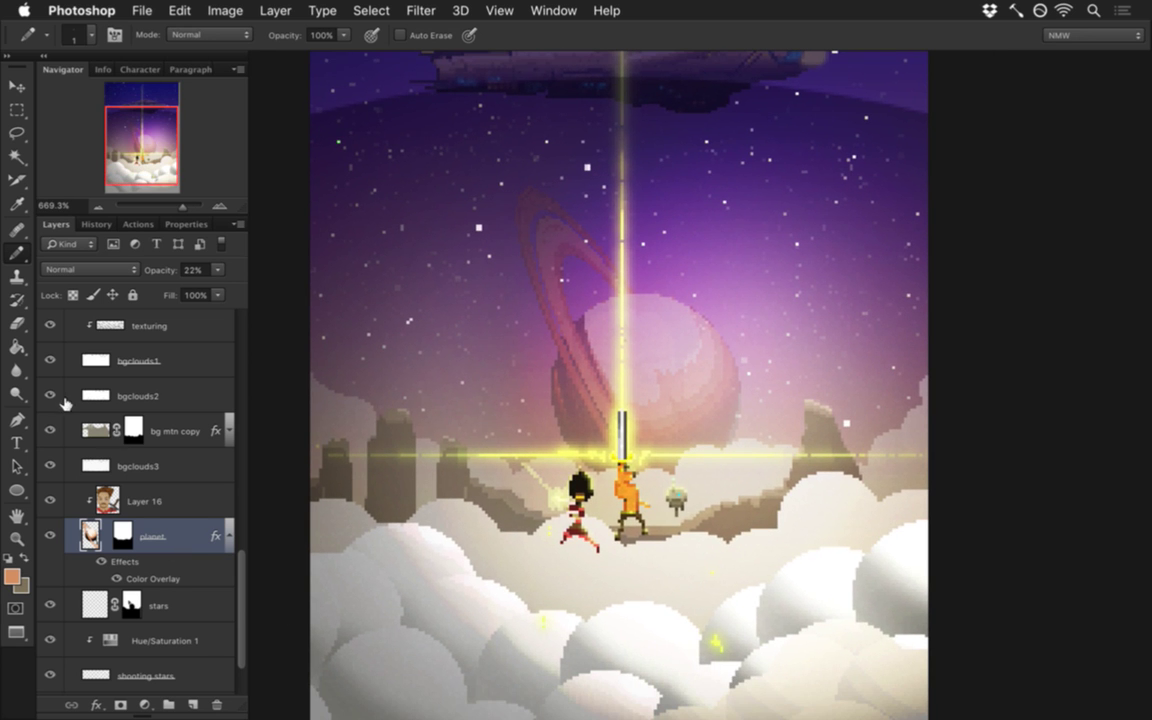
pyautogui.moveTo(242, 599); pyautogui.dragTo(233, 520)
pyautogui.click(50, 480)
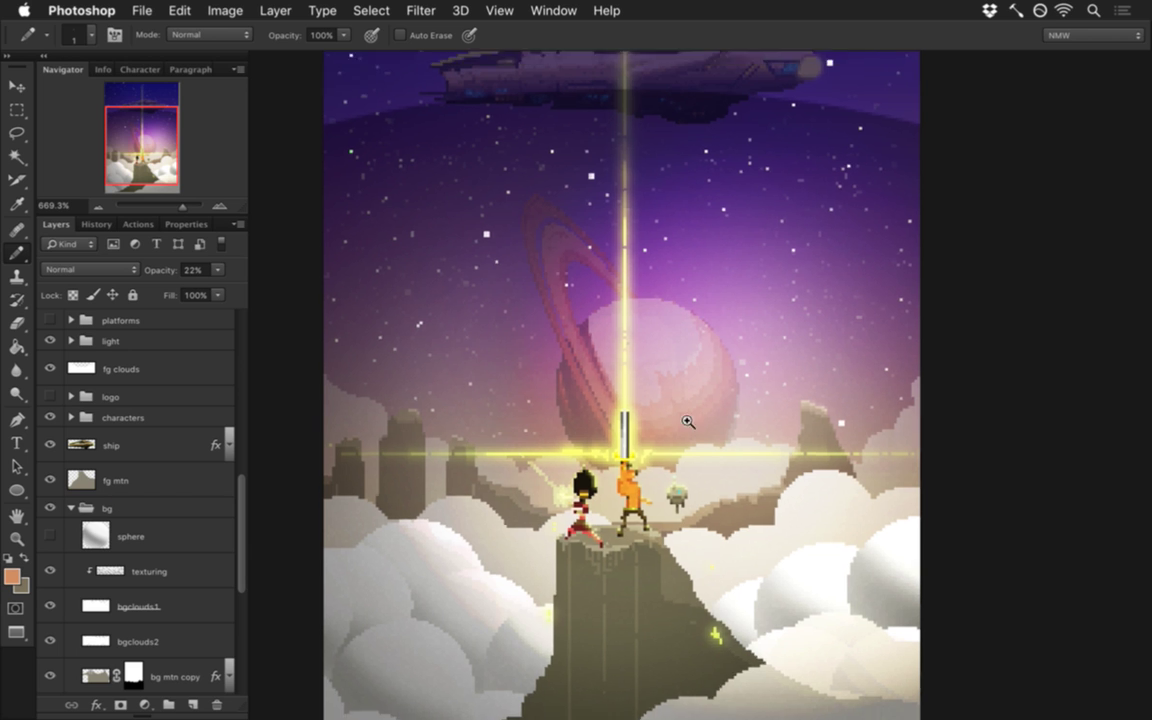
pyautogui.scroll(-5, 651, 421)
pyautogui.press('super+s')
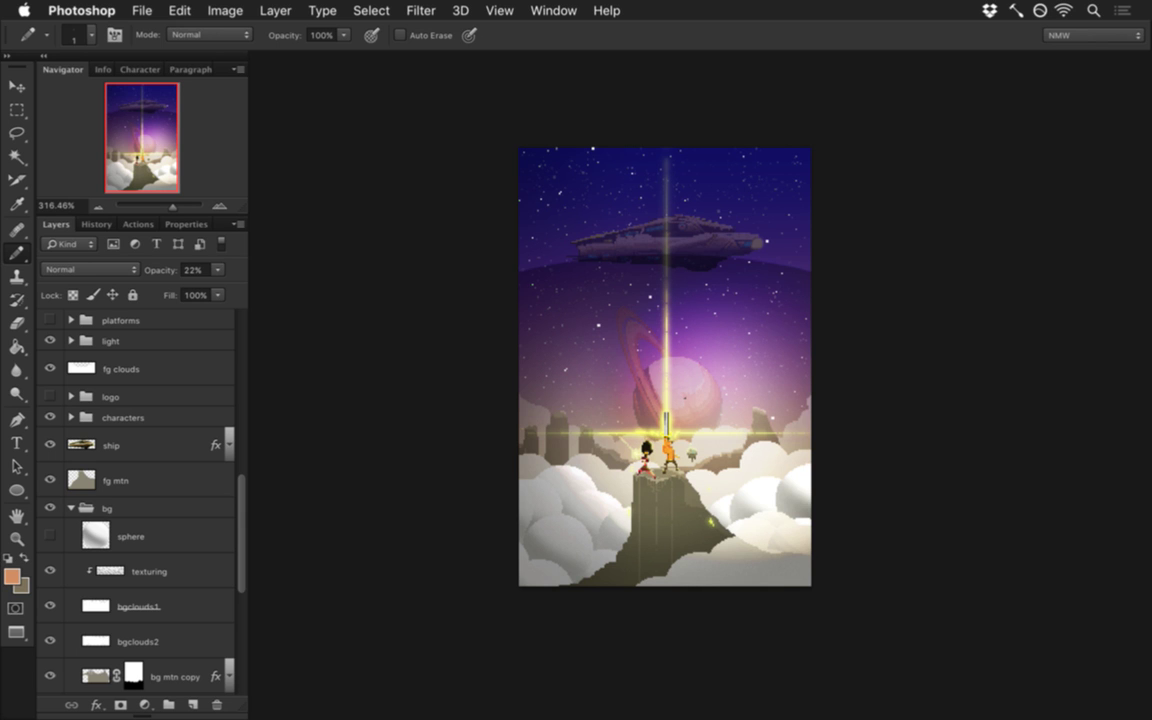
# Step: Show the mbp framing layer over the finished scene
pyautogui.press('super+Tab')
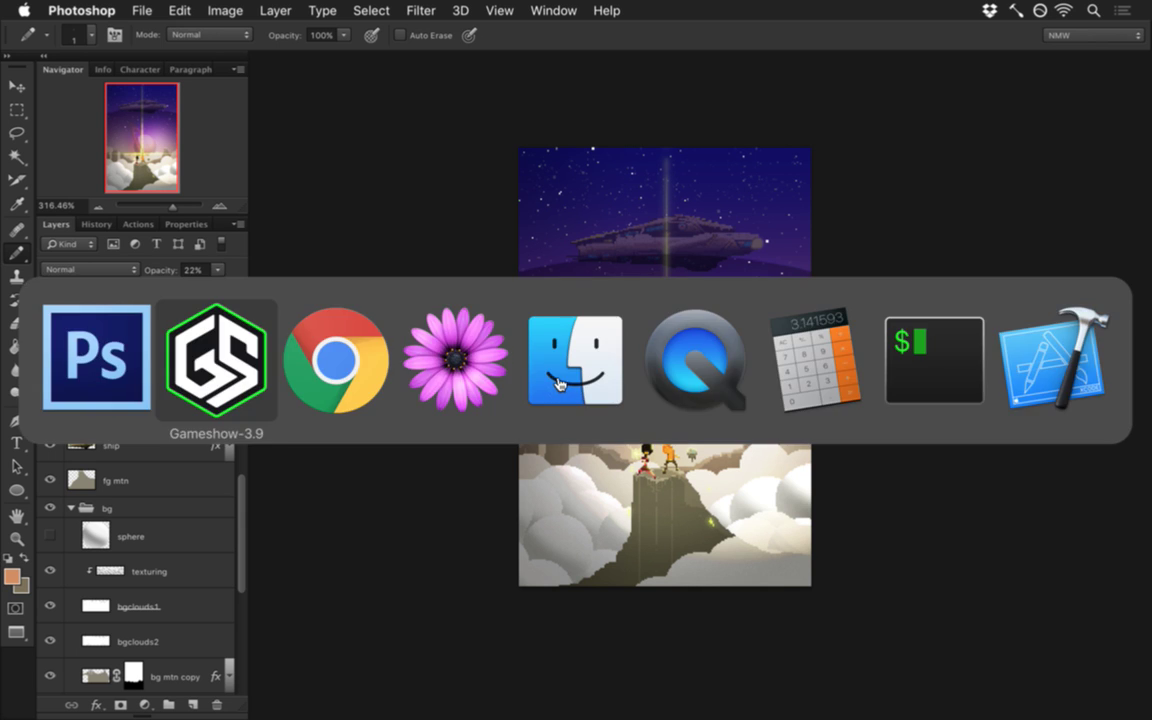
pyautogui.press('super+shift+Tab')
pyautogui.moveTo(243, 507); pyautogui.dragTo(243, 327)
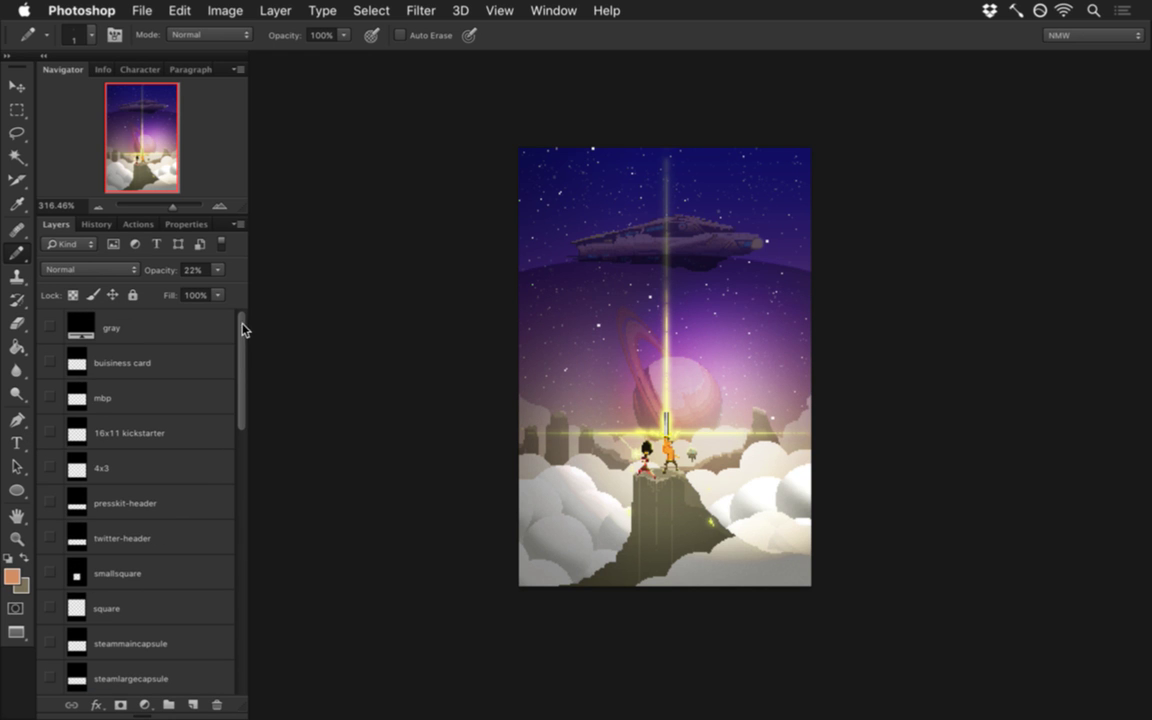
pyautogui.click(50, 398)
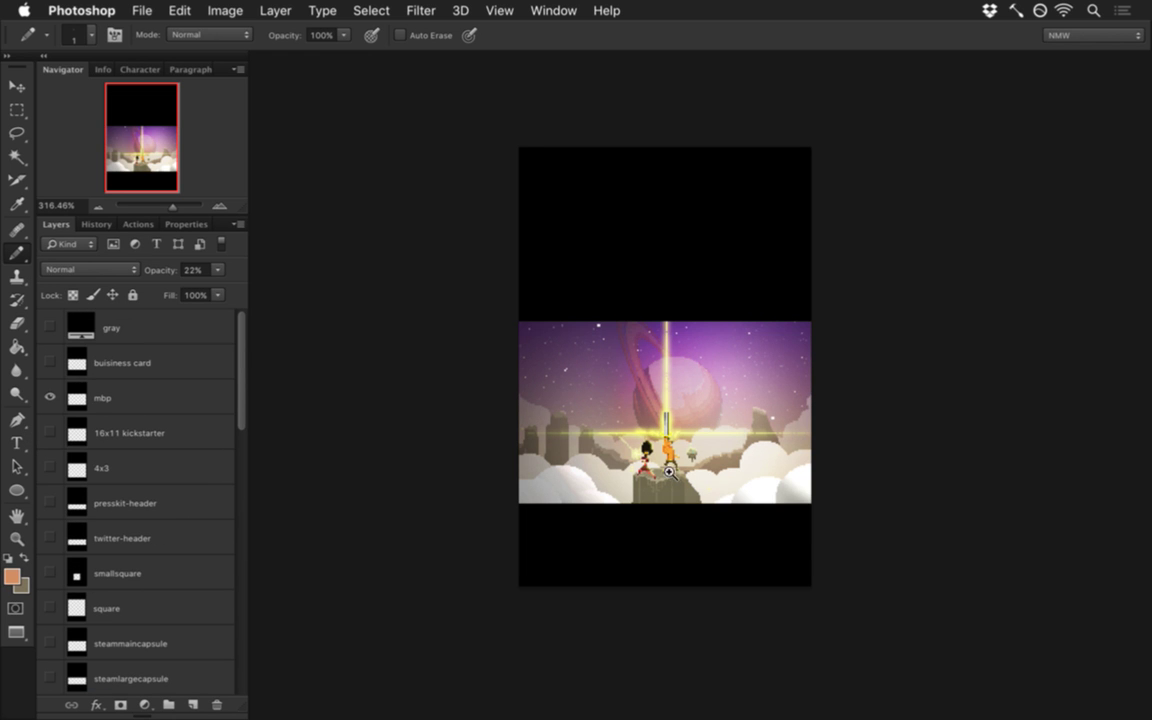
# Step: Inspect the finished scene up close, check its appearance as the desktop wallpaper, and return to Photoshop
pyautogui.scroll(5, 751, 487)
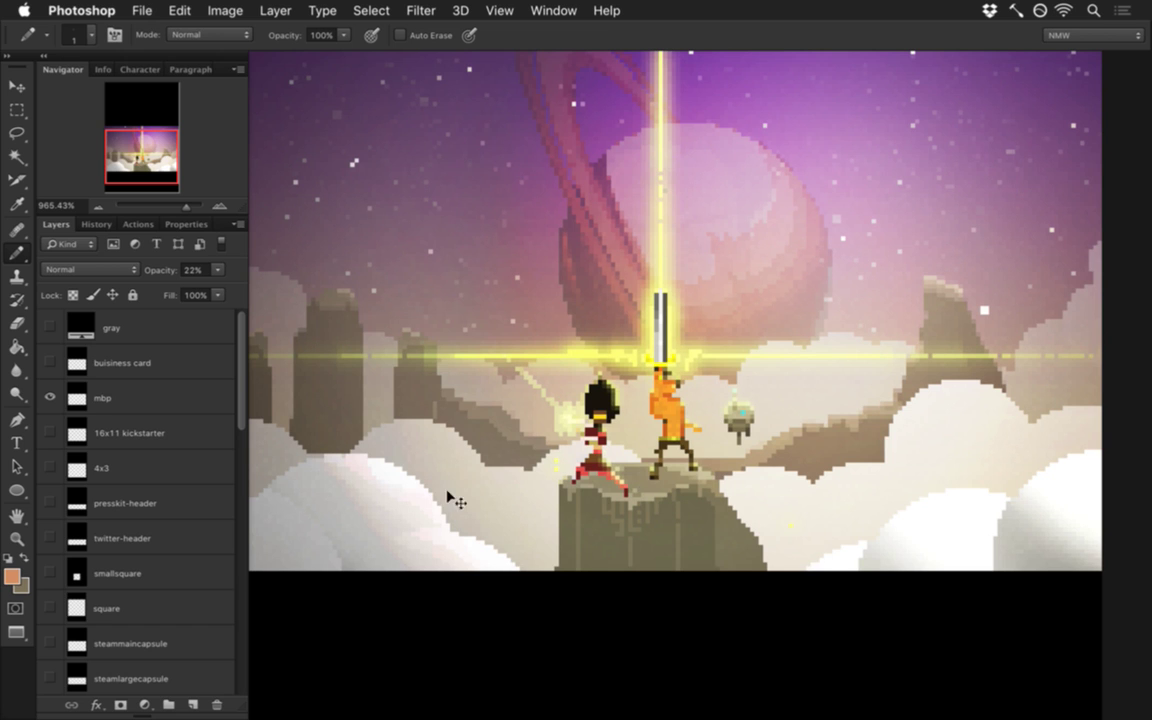
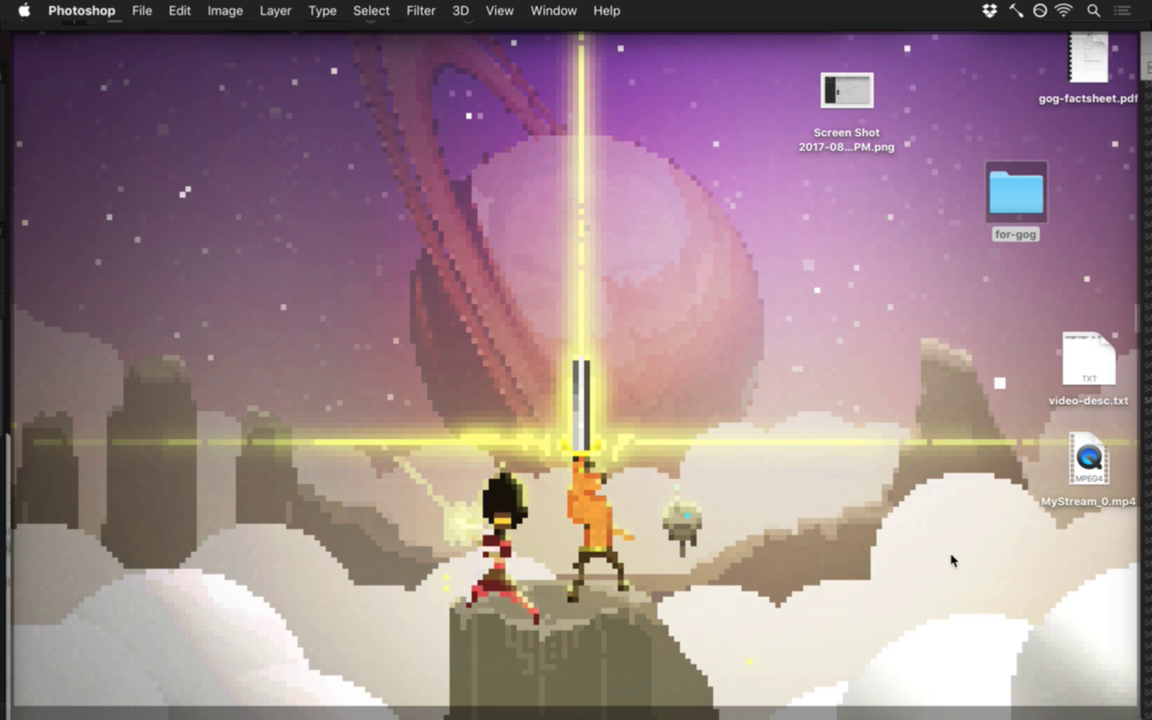
pyautogui.press('super+Tab')
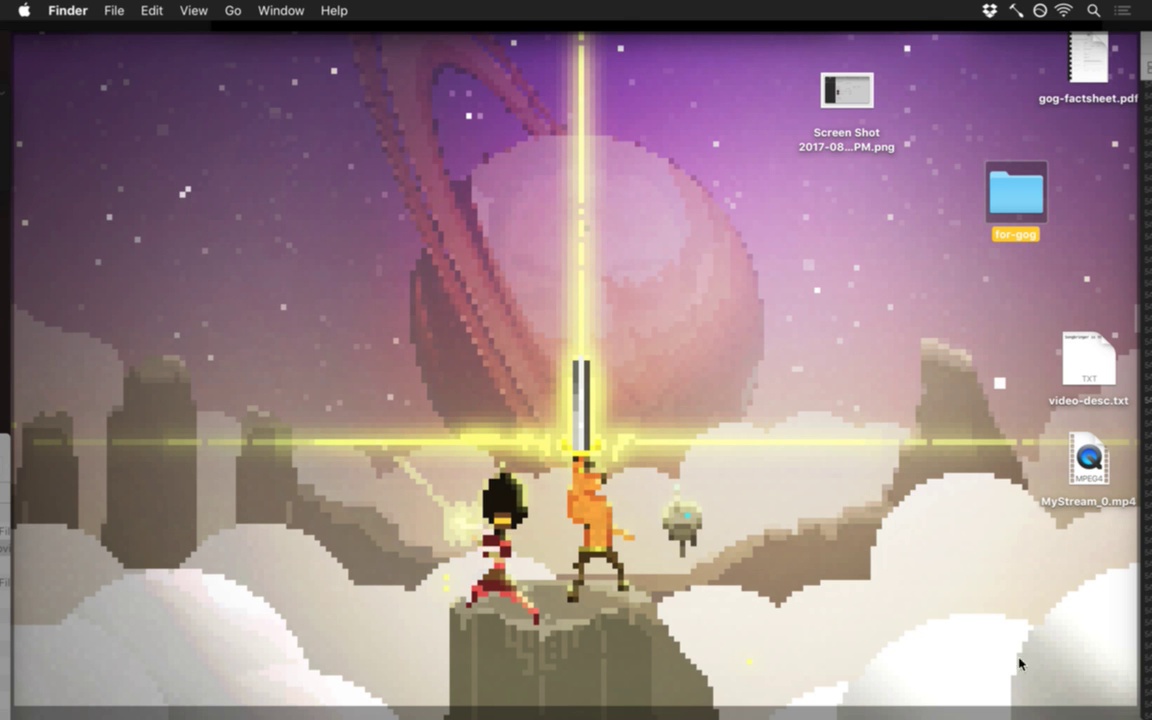
pyautogui.press('F11')
pyautogui.press('super+Tab')
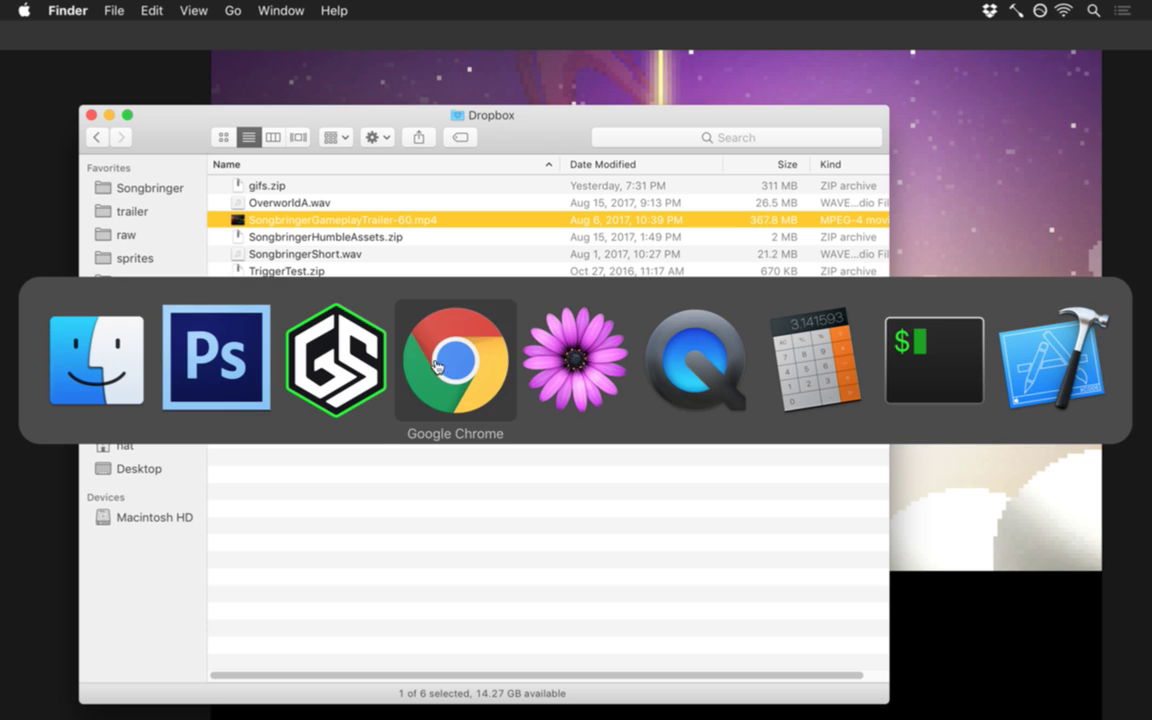
pyautogui.click(216, 378)
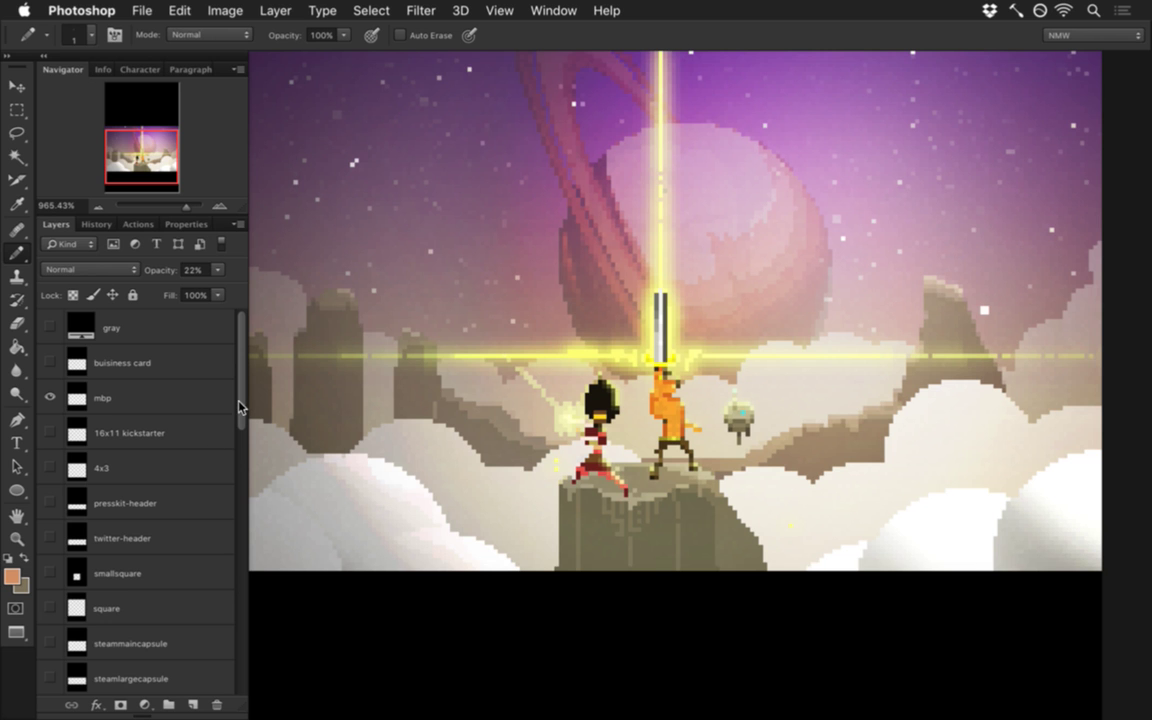
# Step: Expand the characters group, select the jih robot layer, and frame the three characters close up
pyautogui.moveTo(240, 392); pyautogui.dragTo(216, 524)
pyautogui.click(100, 523)
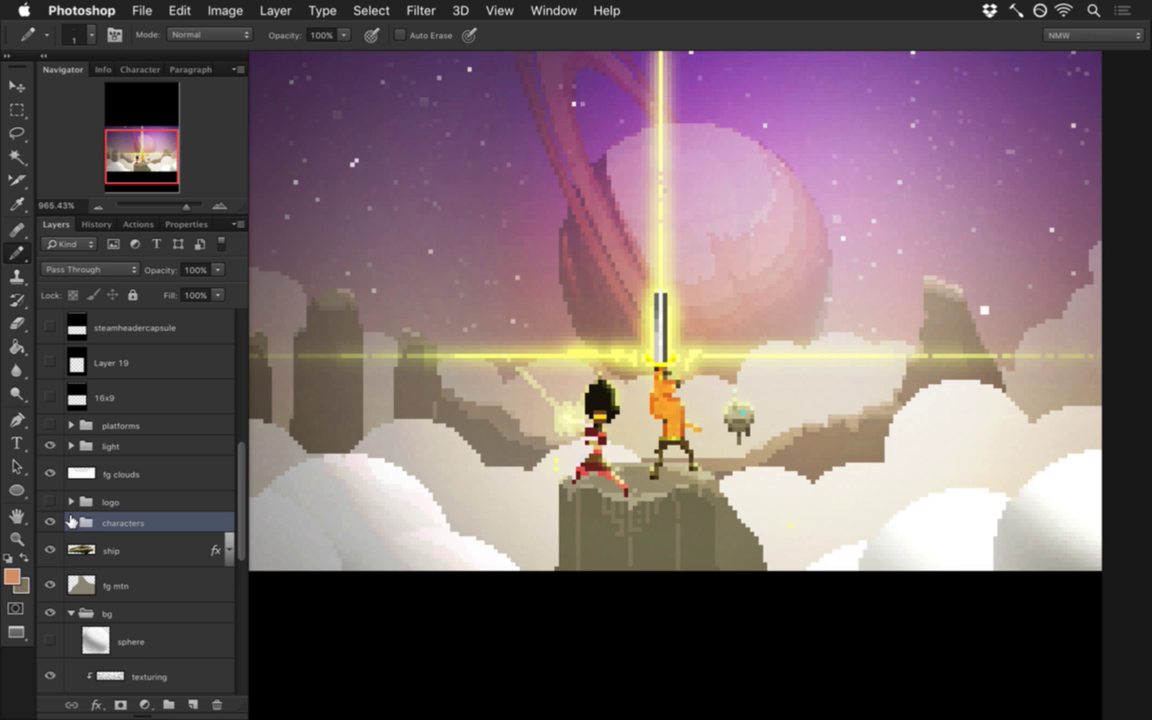
pyautogui.click(71, 523)
pyautogui.moveTo(240, 450); pyautogui.dragTo(238, 518)
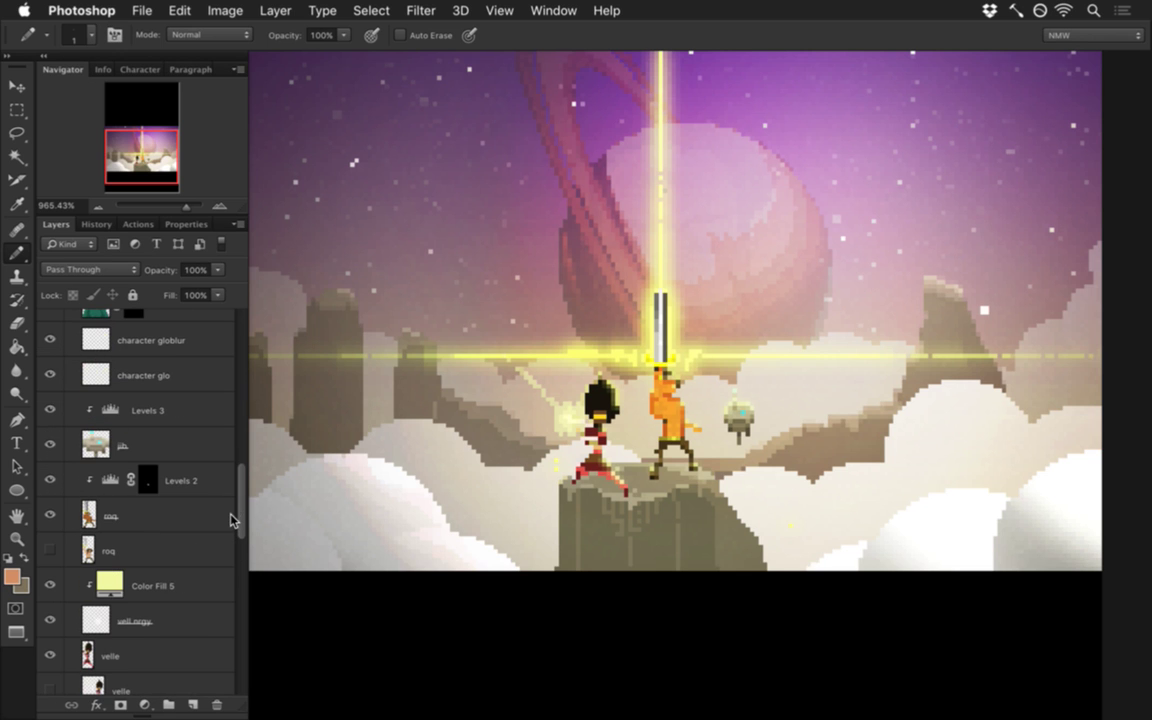
pyautogui.click(149, 440)
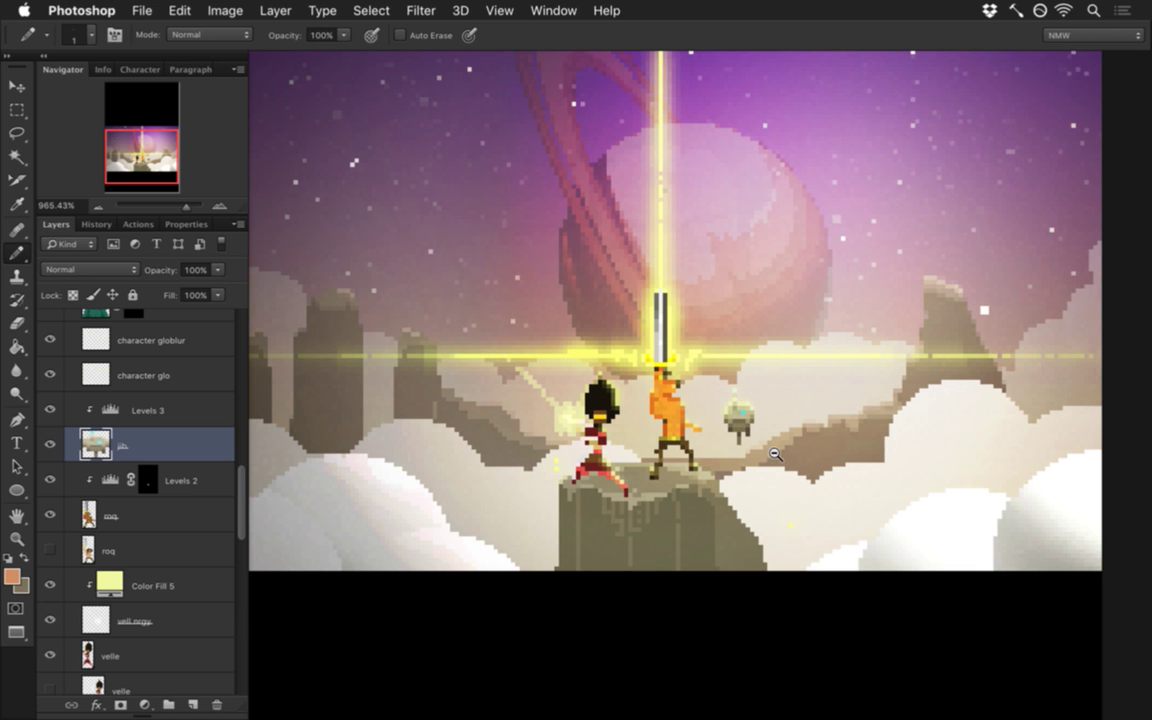
pyautogui.click(818, 472)
pyautogui.moveTo(758, 447); pyautogui.dragTo(768, 468)
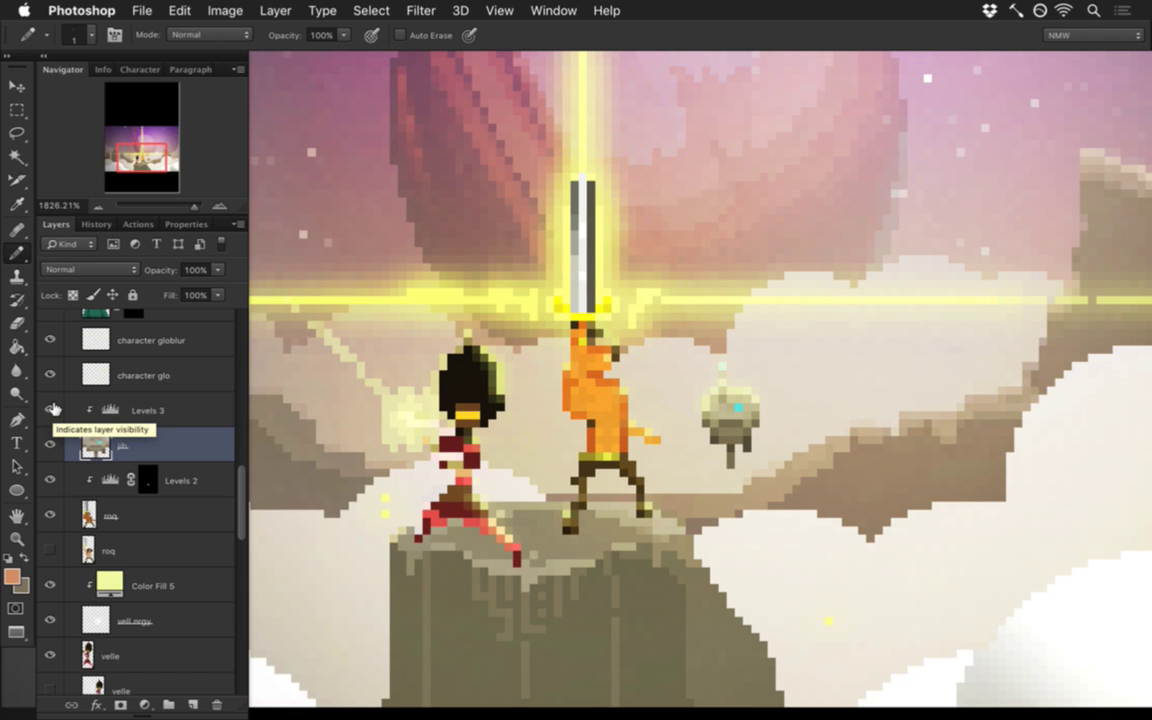
# Step: Duplicate the jih layer with its Levels 3 adjustment twice and leave only the first jih copy visible
pyautogui.keyDown('shift'); pyautogui.click(150, 411); pyautogui.keyUp('shift')
pyautogui.press('super+j')
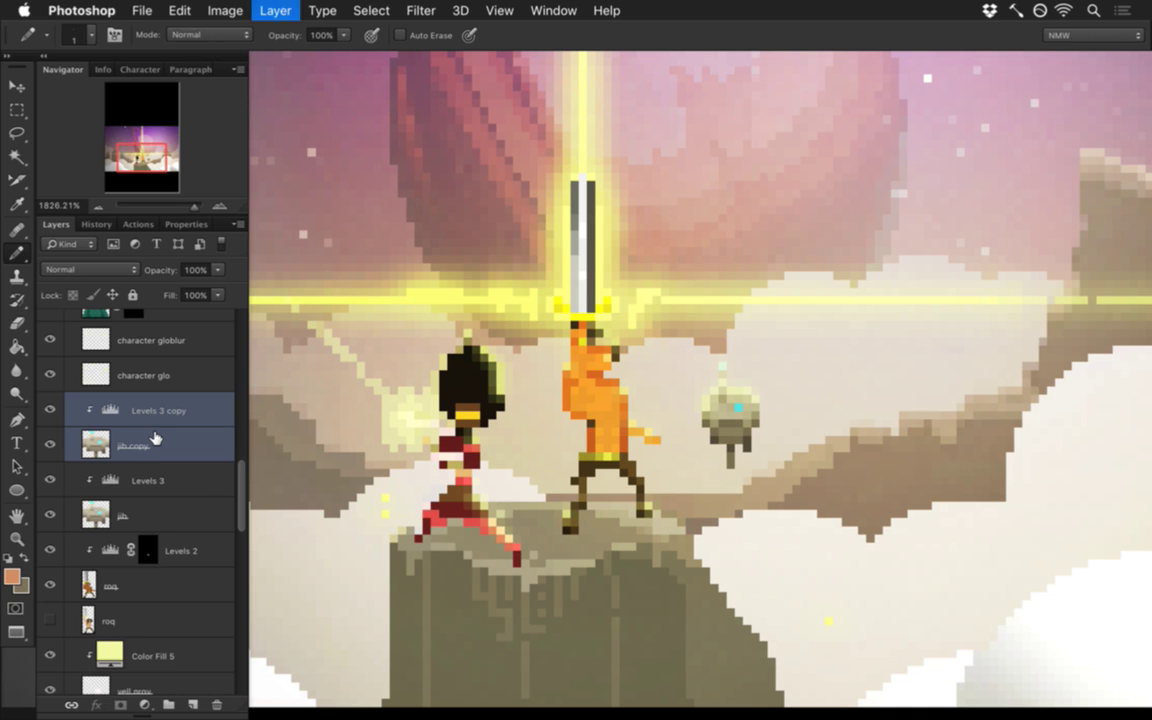
pyautogui.press('super+j')
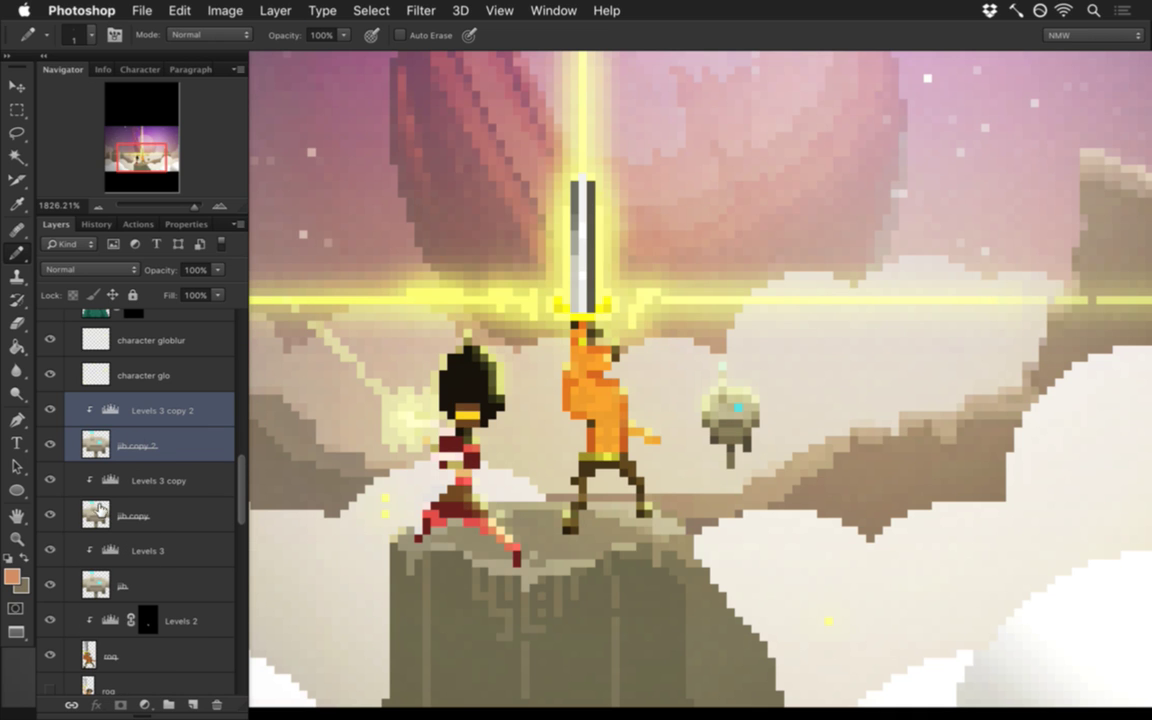
pyautogui.click(50, 515)
pyautogui.click(50, 446)
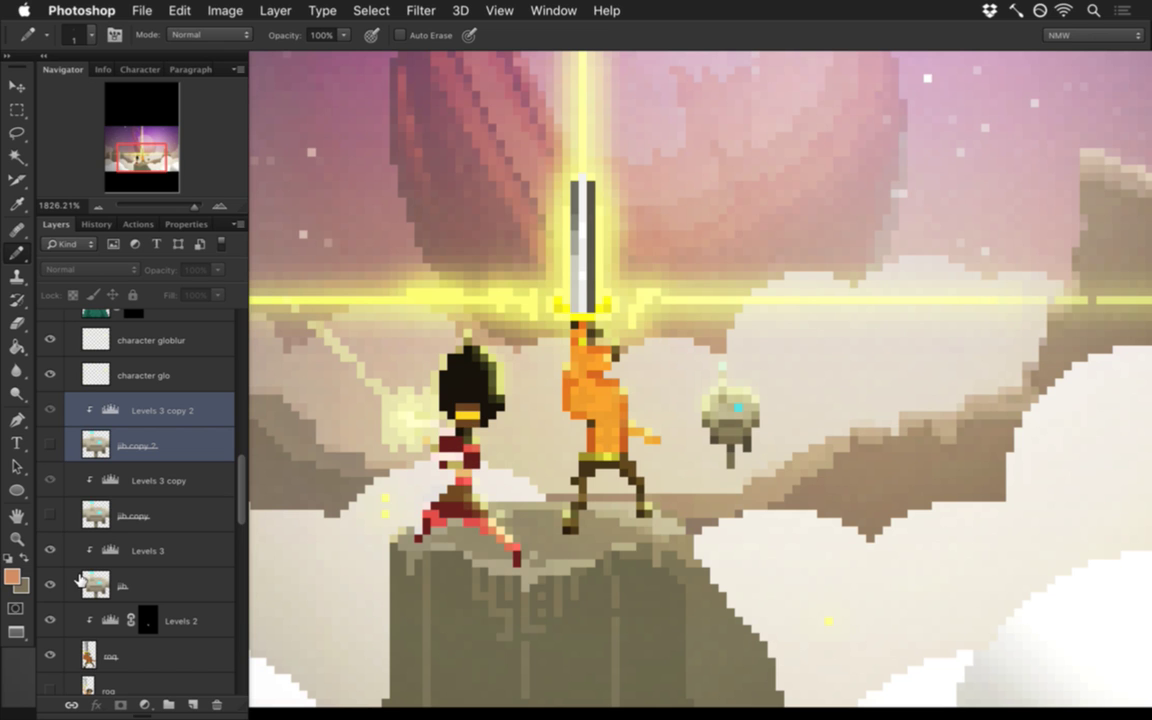
pyautogui.click(50, 585)
pyautogui.click(50, 515)
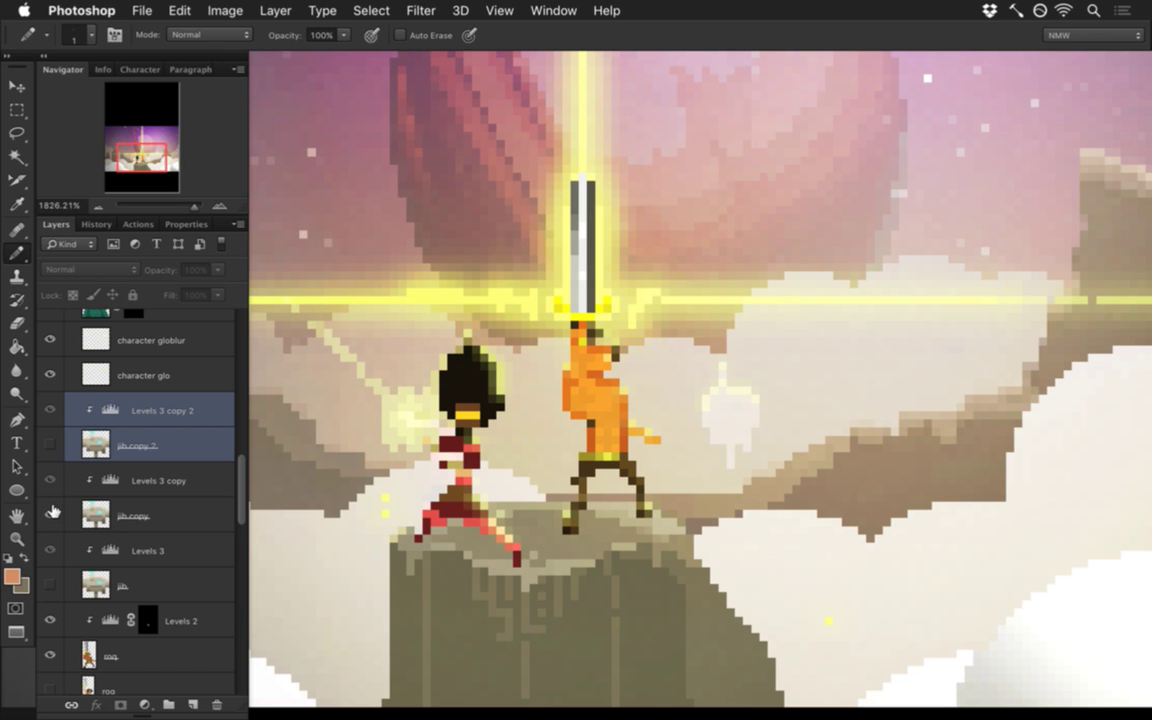
# Step: Select the jih copy layer and sample the robot's cyan eye colour
pyautogui.click(127, 513)
pyautogui.press('i')
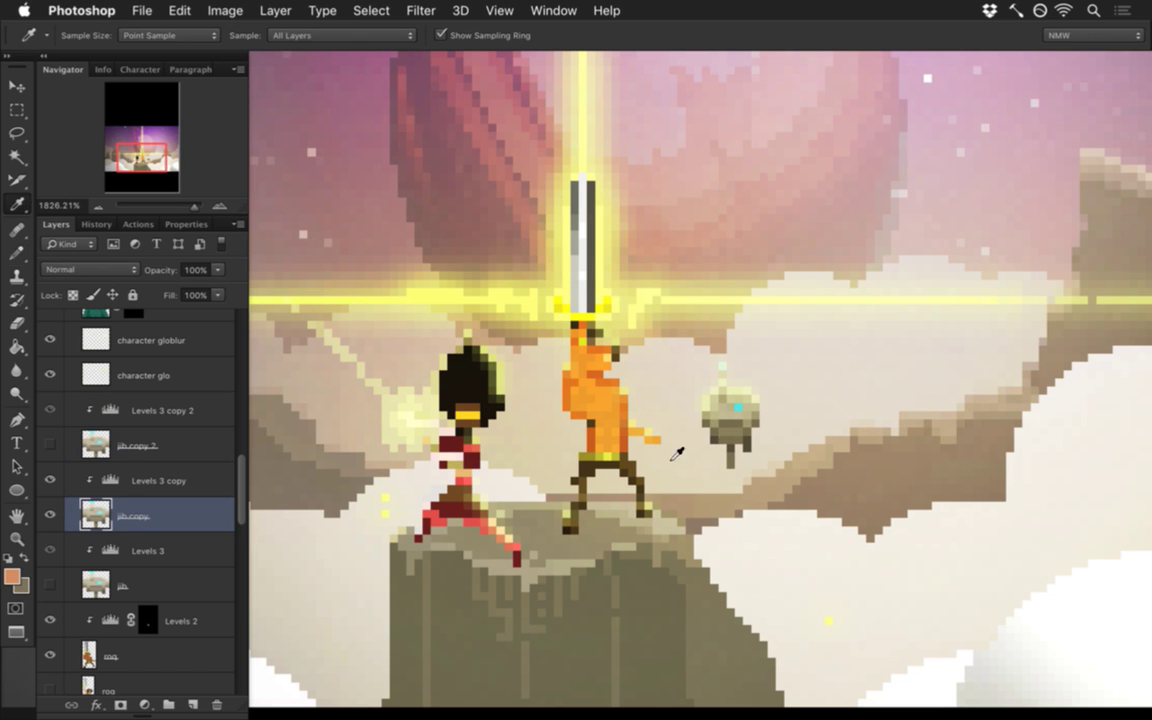
pyautogui.click(746, 411)
# Step: Hide the light group and the Levels 3 copy adjustment, and sample the robot's unadjusted bright cyan eye colour
pyautogui.moveTo(240, 480); pyautogui.dragTo(236, 404)
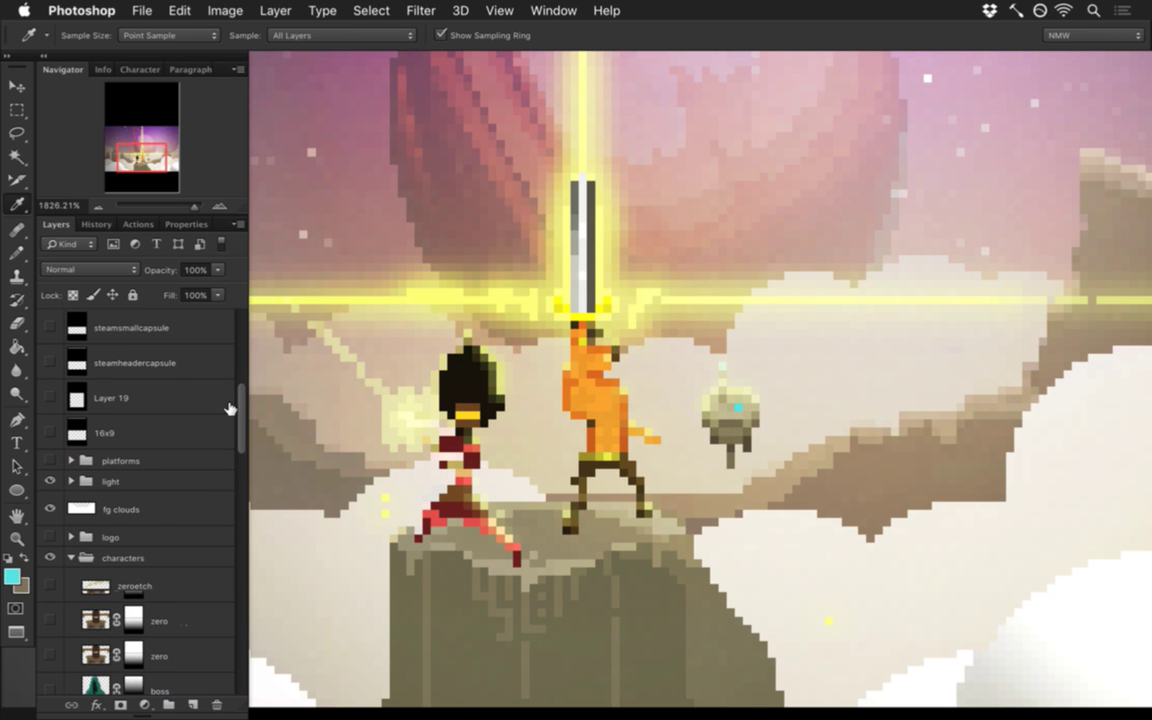
pyautogui.click(49, 481)
pyautogui.moveTo(241, 420); pyautogui.dragTo(240, 487)
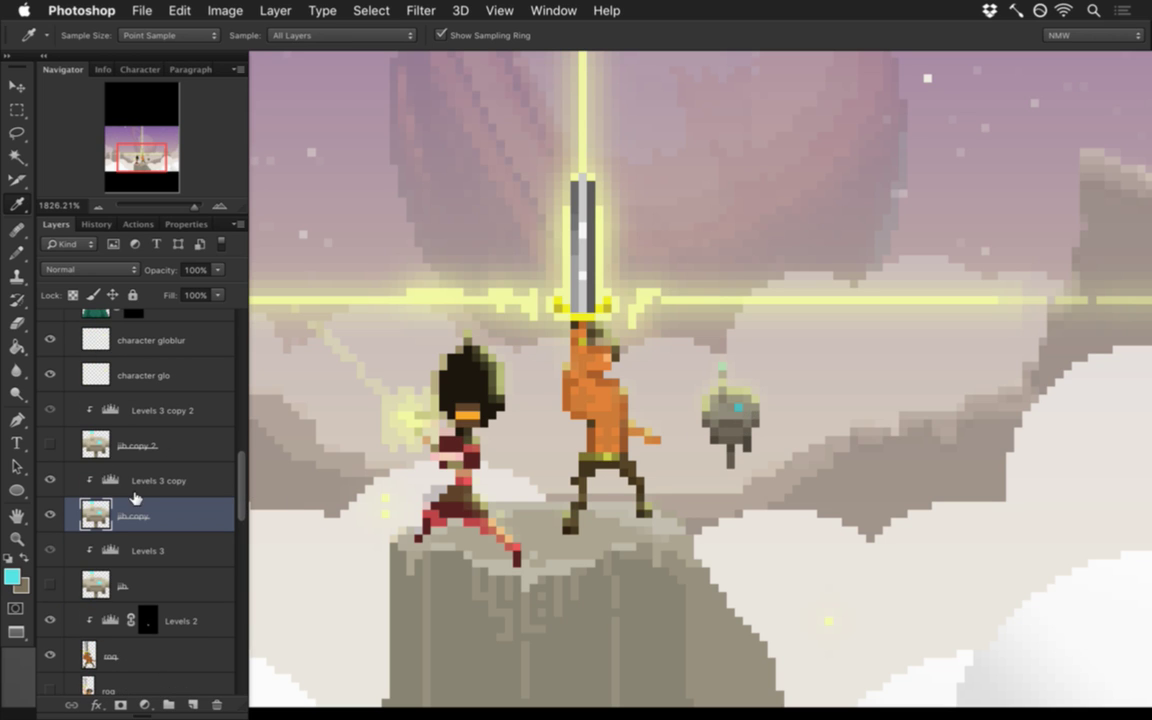
pyautogui.click(49, 481)
pyautogui.click(669, 371)
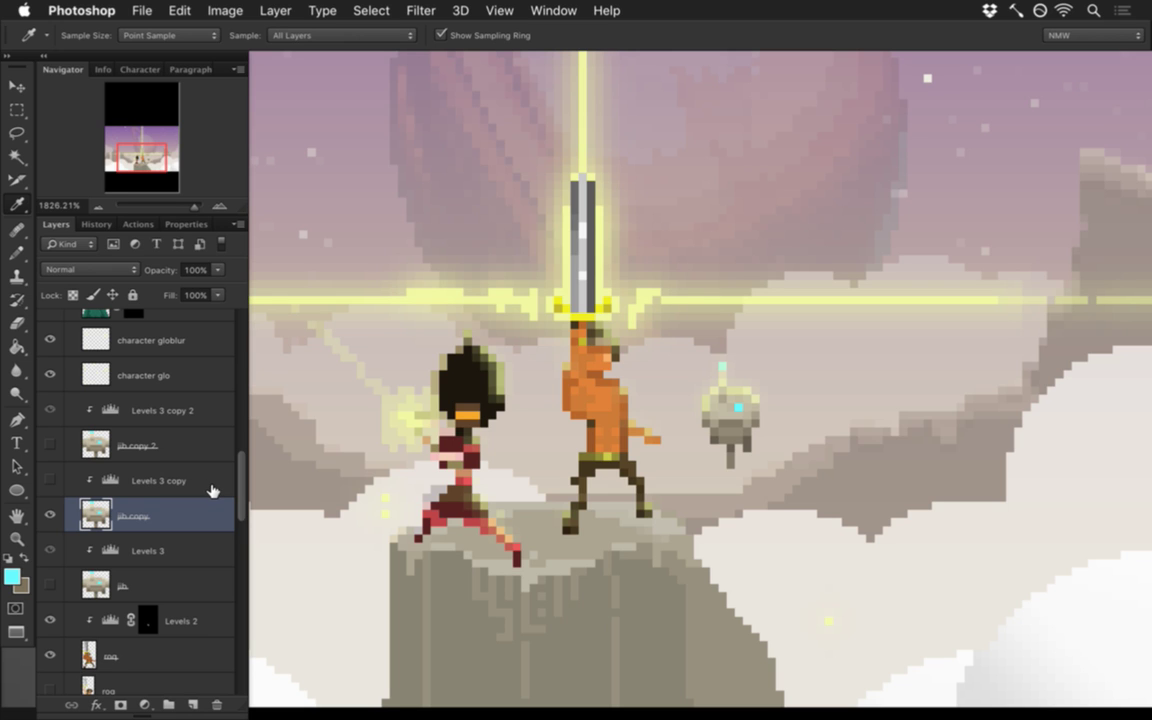
# Step: Delete both jih copies with their Levels adjustments and show the original jih layer again
pyautogui.keyDown('shift'); pyautogui.click(178, 414); pyautogui.keyUp('shift')
pyautogui.press('Delete')
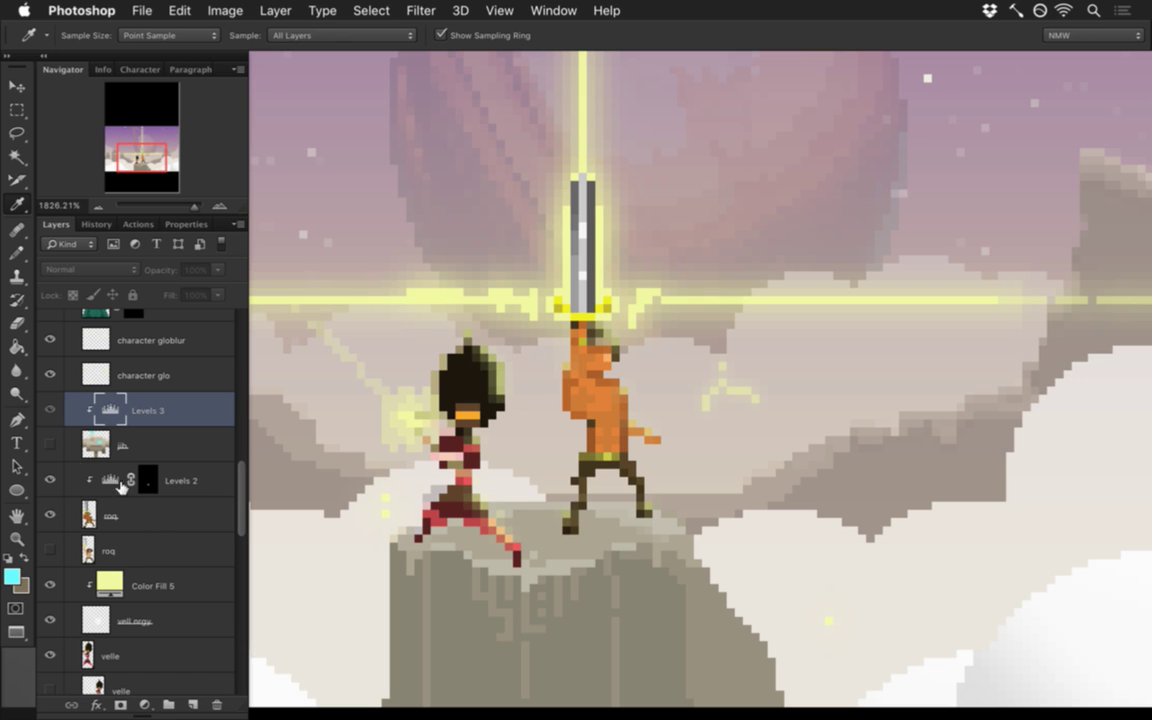
pyautogui.click(50, 444)
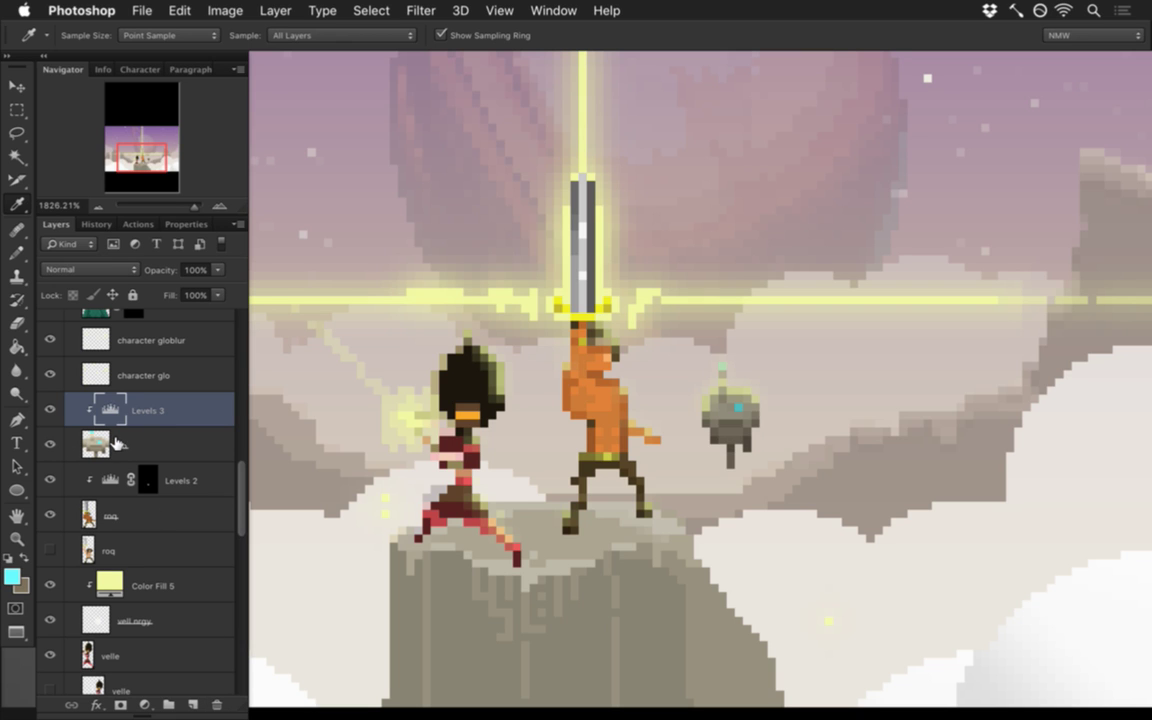
# Step: Add a new layer above Levels 3 and fill it with the sampled cyan over the robot's eye
pyautogui.press('super+alt+shift+n')
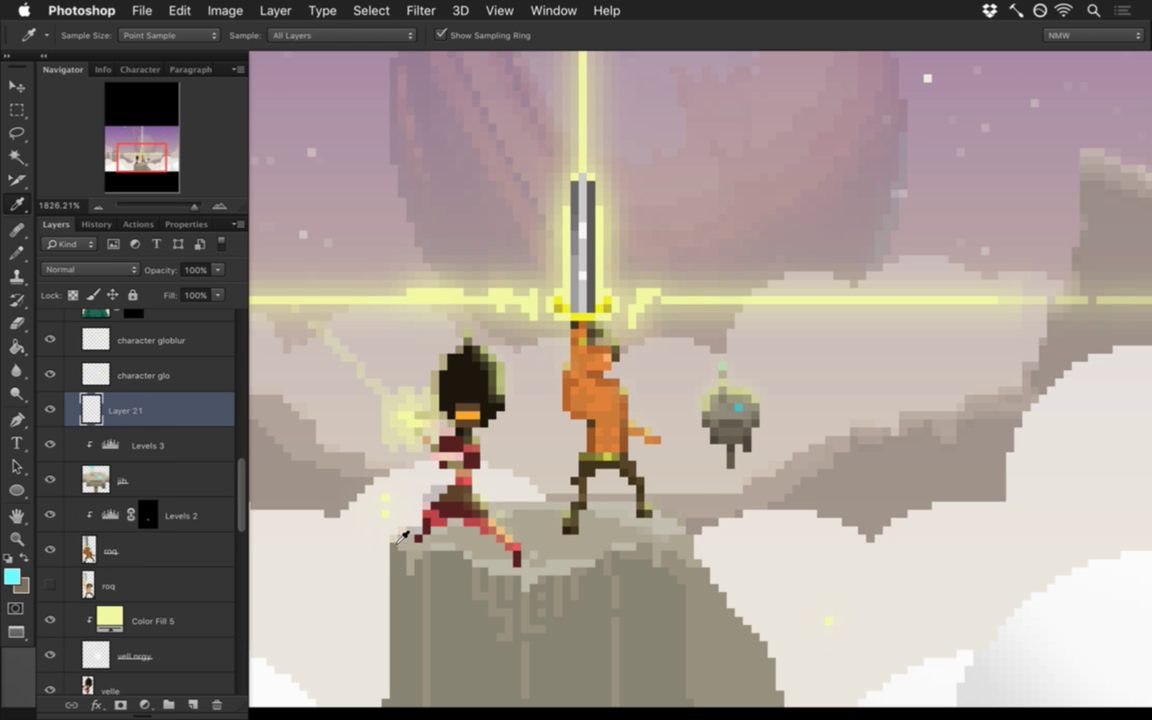
pyautogui.press('b')
pyautogui.hotkey('alt', 'BackSpace')
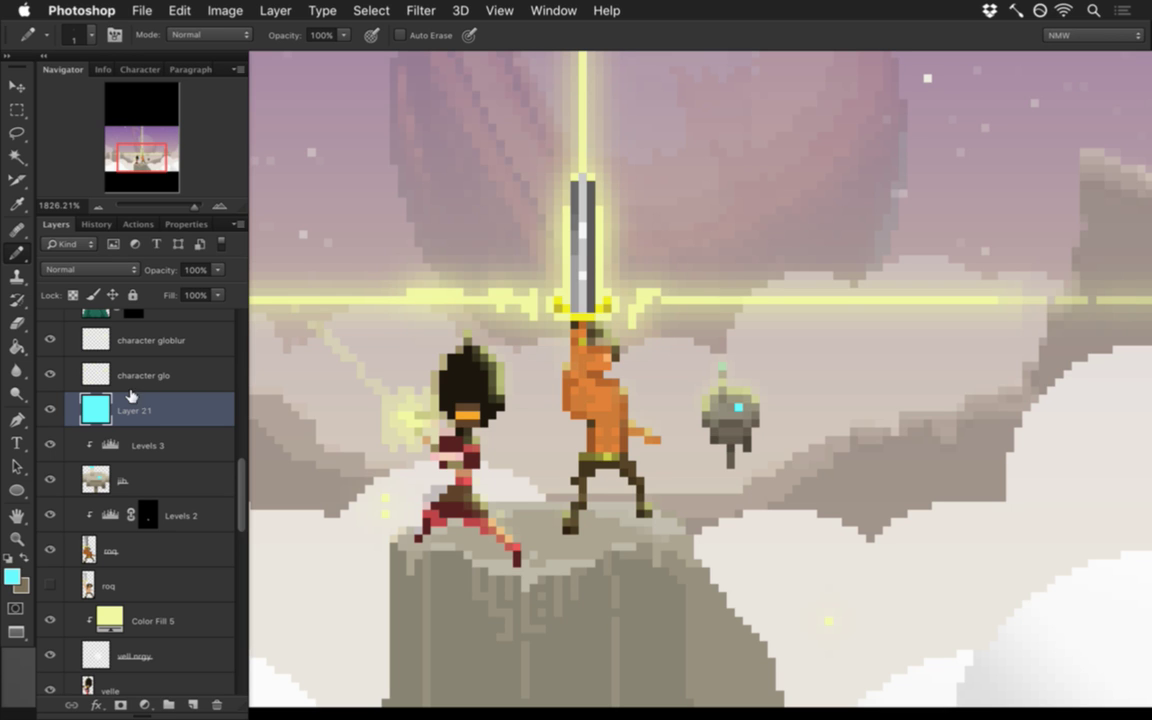
# Step: Duplicate the cyan eye layer, hide the original, and shift the copy's hue by -42 with Hue/Saturation
pyautogui.press('super+j')
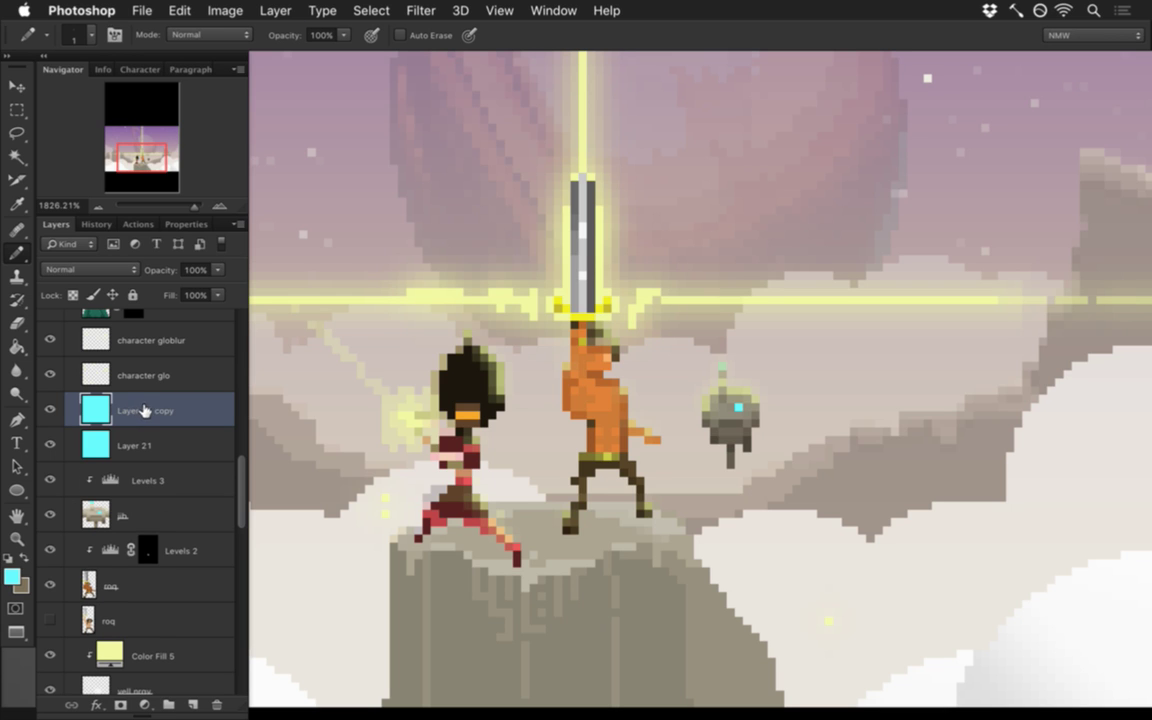
pyautogui.click(50, 445)
pyautogui.click(226, 16)
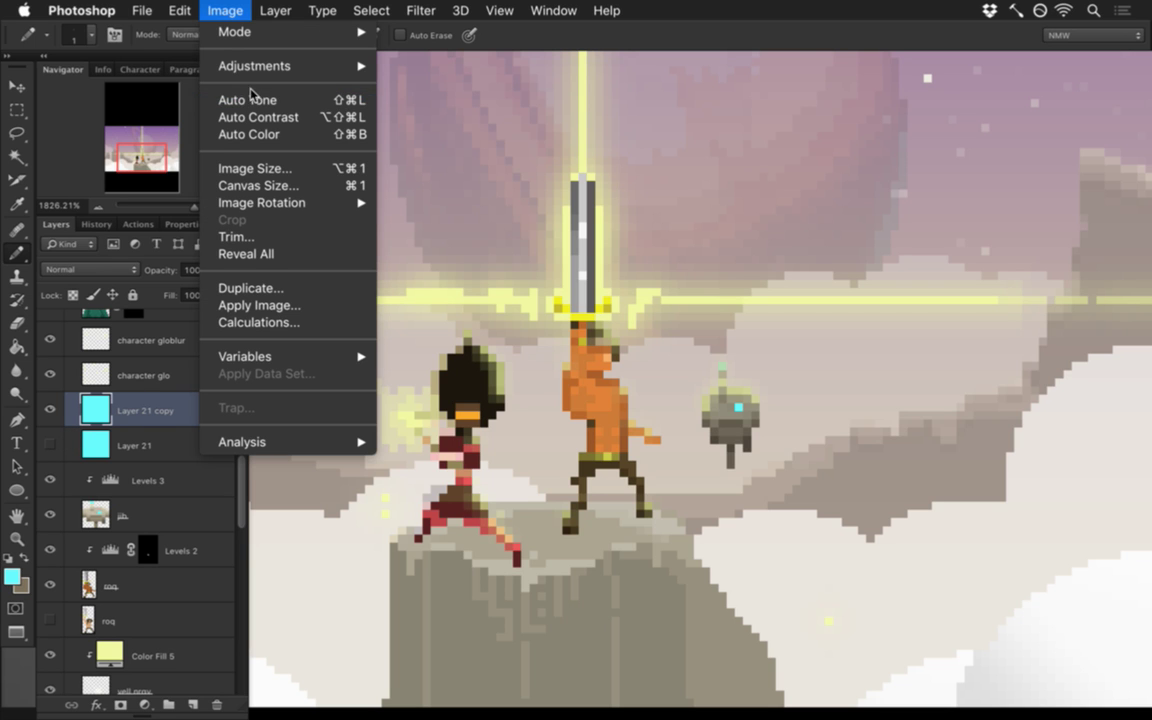
pyautogui.moveTo(253, 72)
pyautogui.click(375, 155)
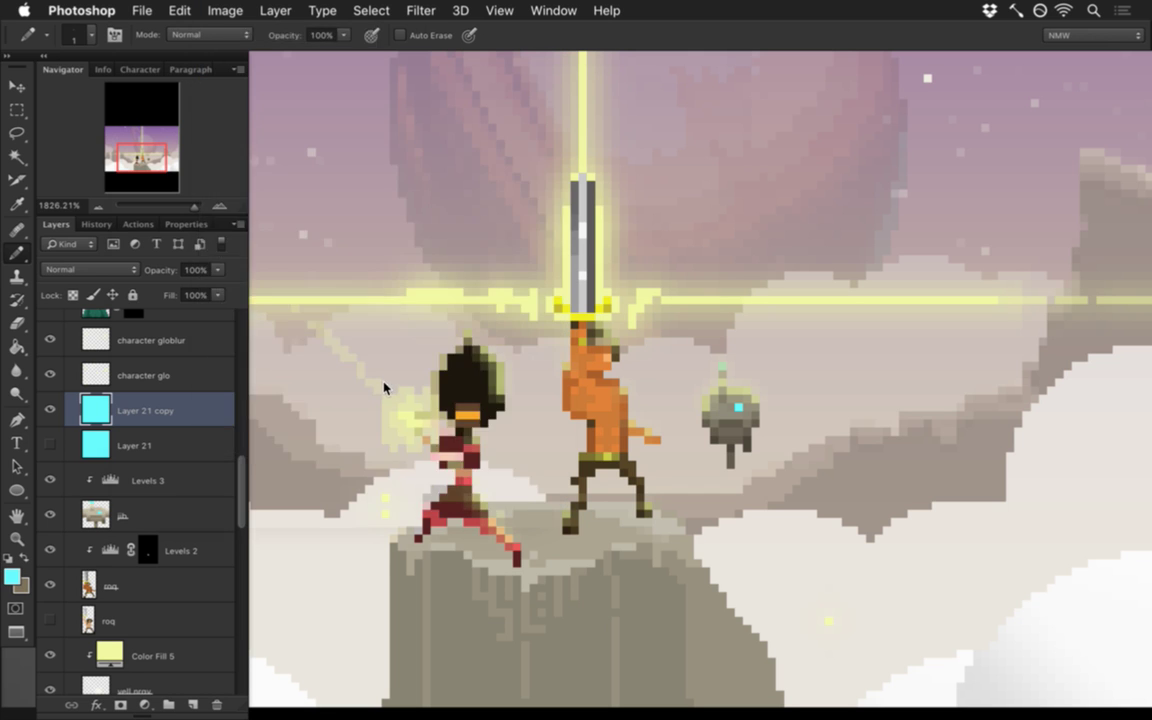
pyautogui.moveTo(368, 171); pyautogui.dragTo(312, 173)
pyautogui.moveTo(233, 296); pyautogui.dragTo(197, 303)
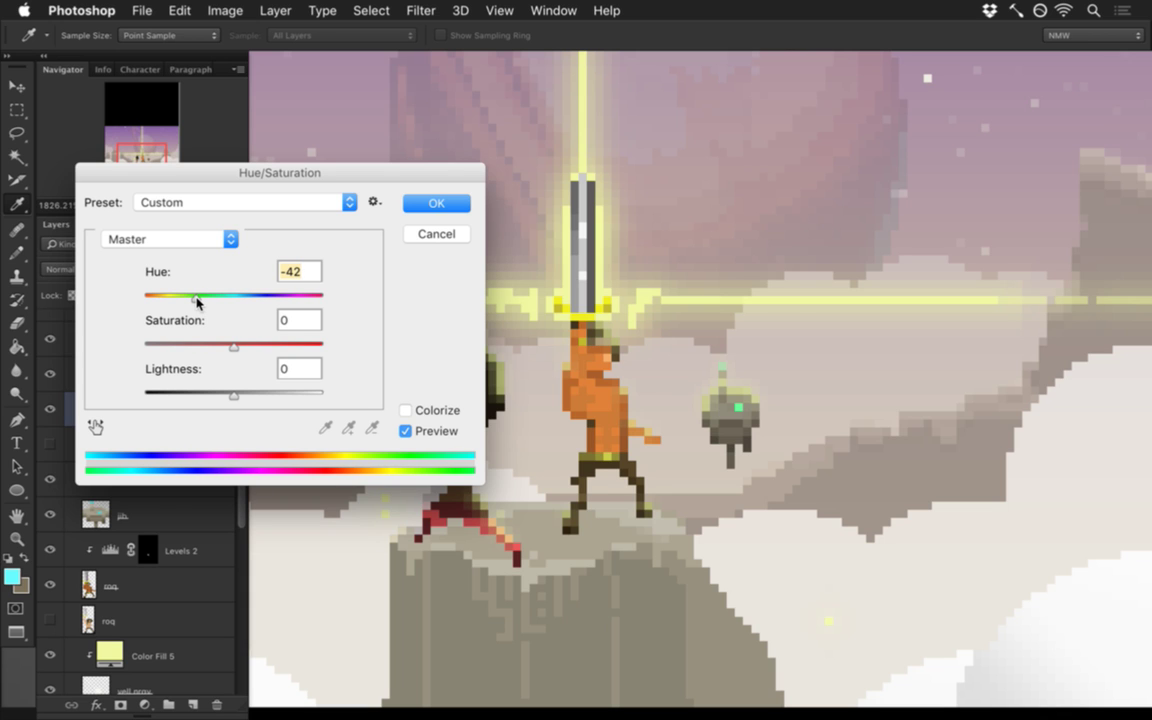
pyautogui.click(433, 205)
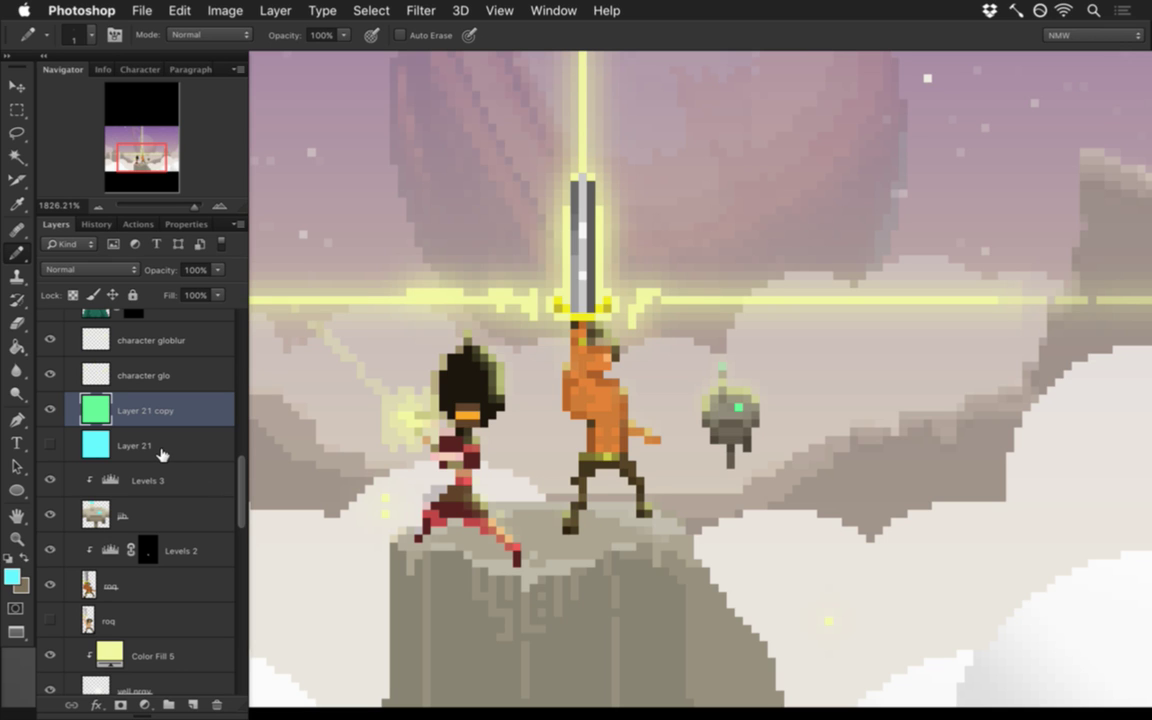
# Step: Duplicate the green eye layer, hide the one beneath, and shift the new copy's hue by -72 with Hue/Saturation
pyautogui.press('super+e')
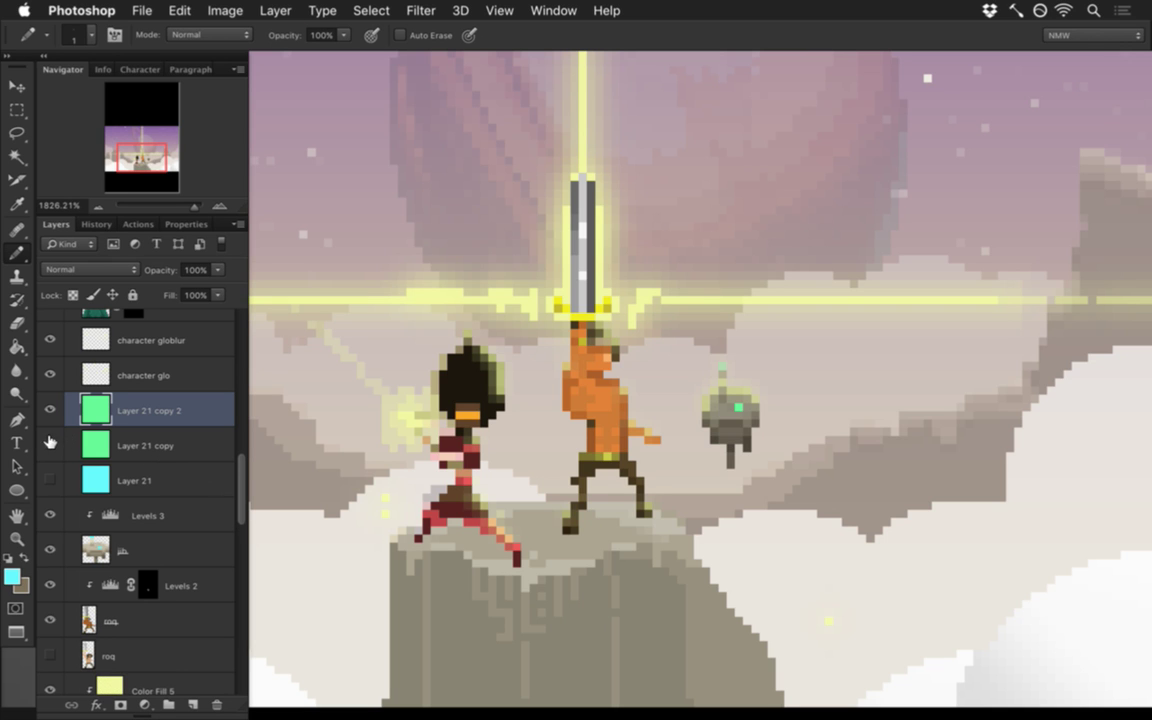
pyautogui.click(212, 11)
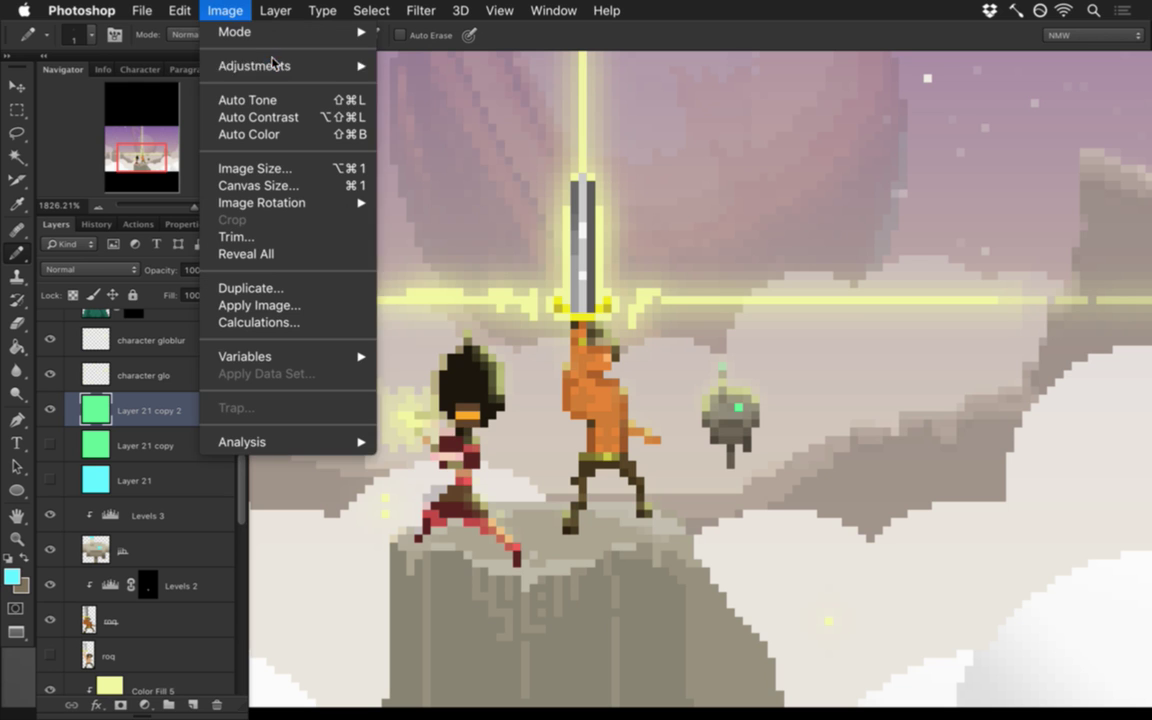
pyautogui.moveTo(290, 66)
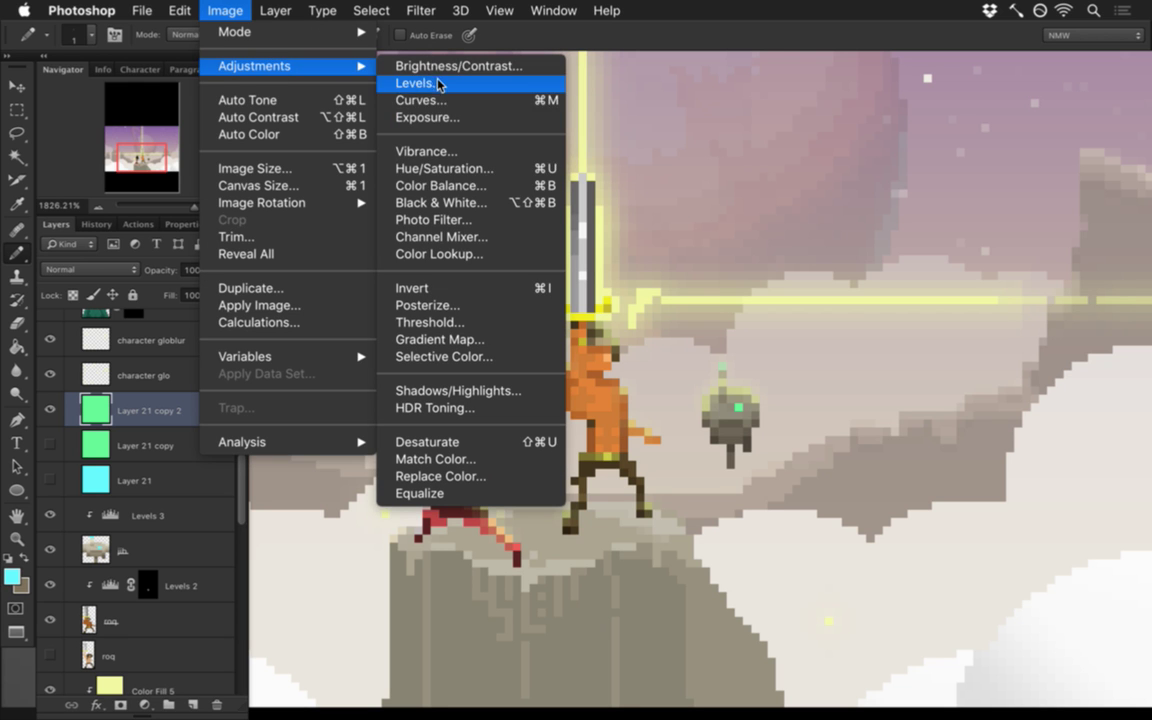
pyautogui.click(430, 172)
pyautogui.moveTo(400, 176); pyautogui.dragTo(396, 355)
pyautogui.moveTo(206, 475); pyautogui.dragTo(157, 483)
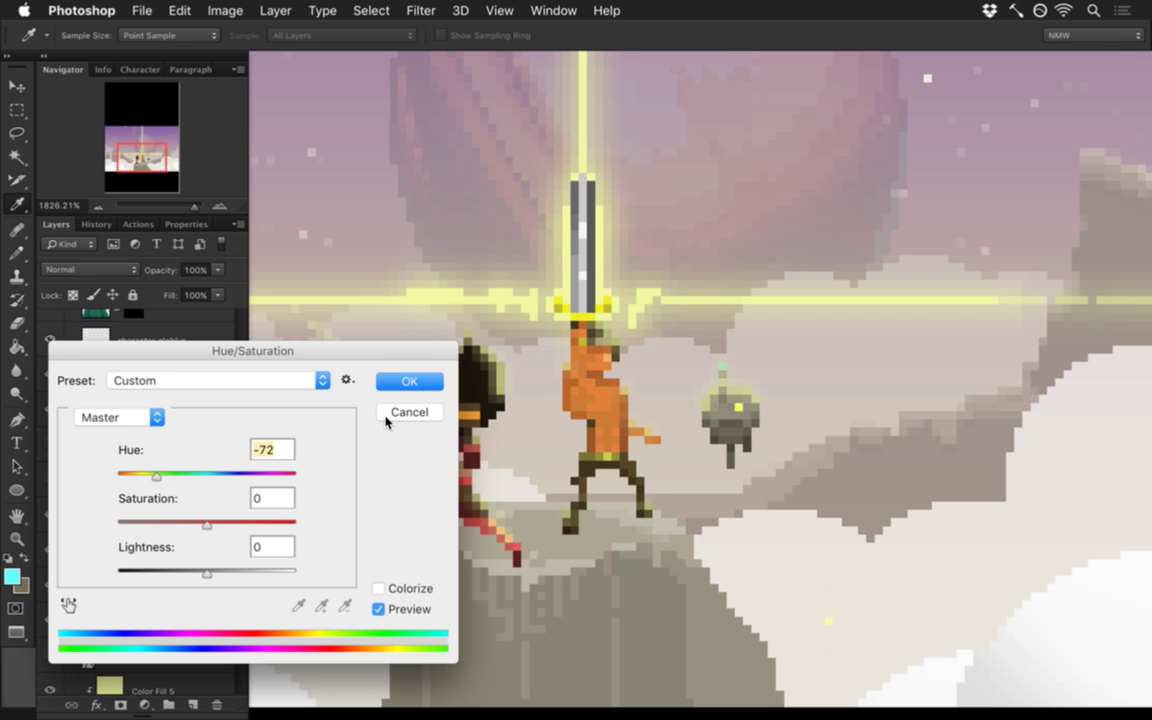
pyautogui.click(404, 381)
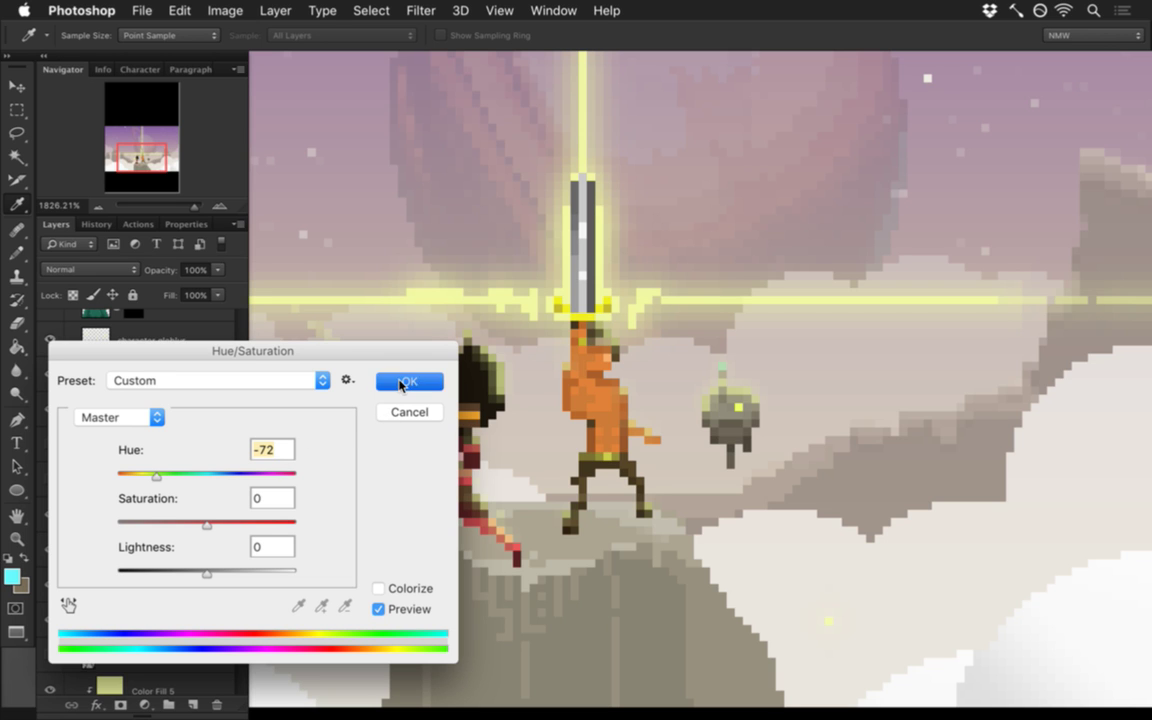
# Step: Sample the horizontal light beam's pale yellow, #eff6a1, as the foreground colour and accept it in the colour picker
pyautogui.press('b')
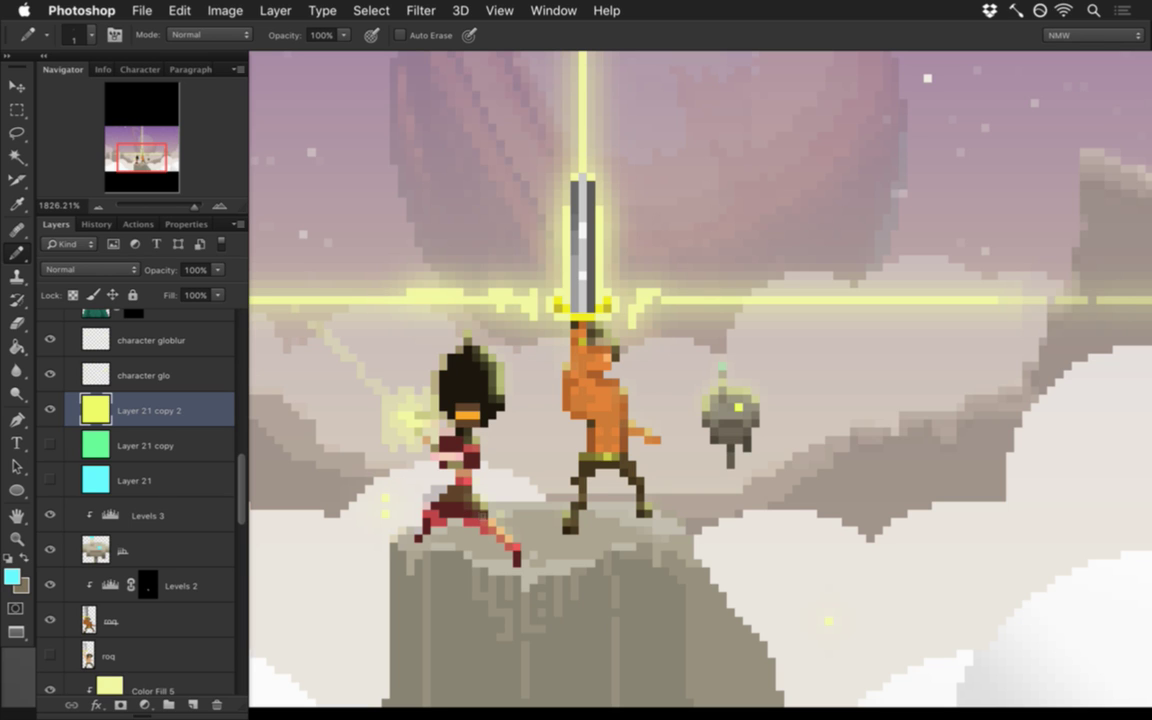
pyautogui.press('i')
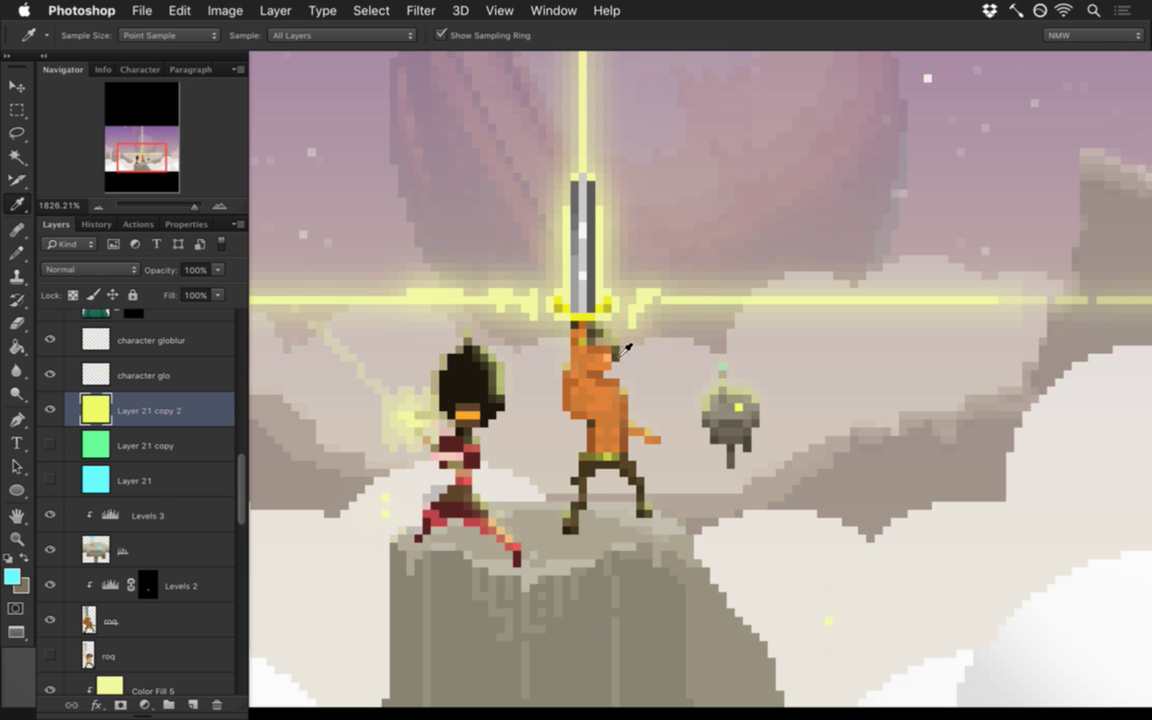
pyautogui.click(686, 311)
pyautogui.click(13, 578)
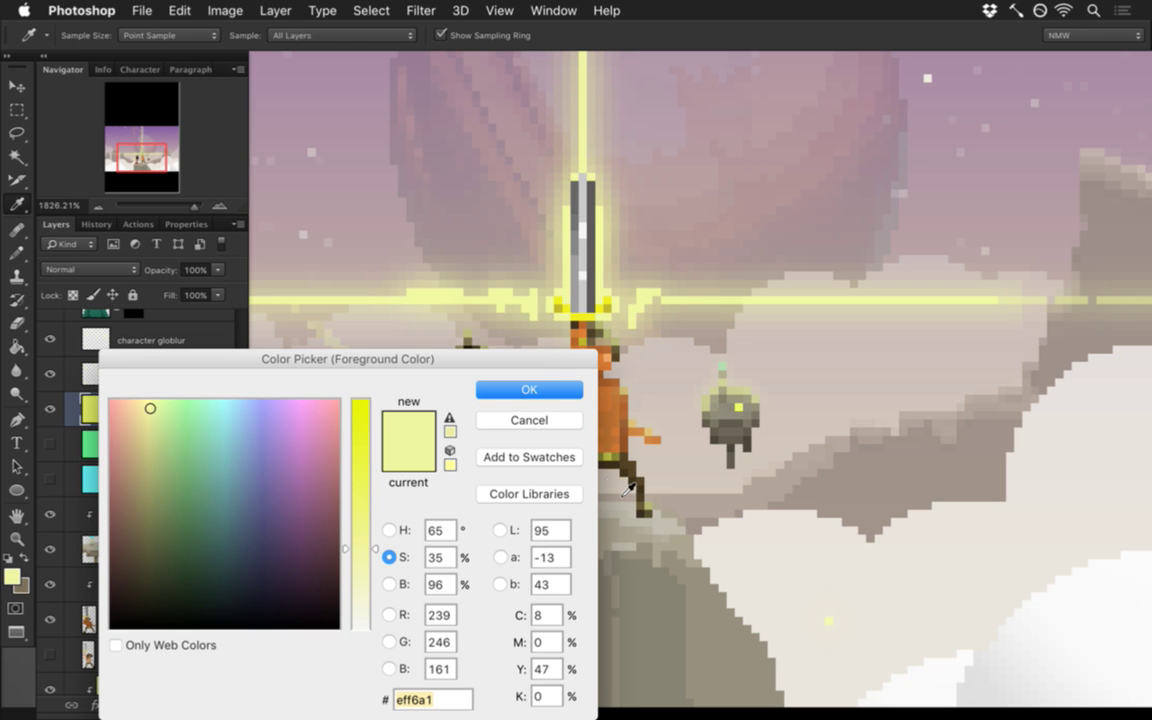
pyautogui.click(536, 388)
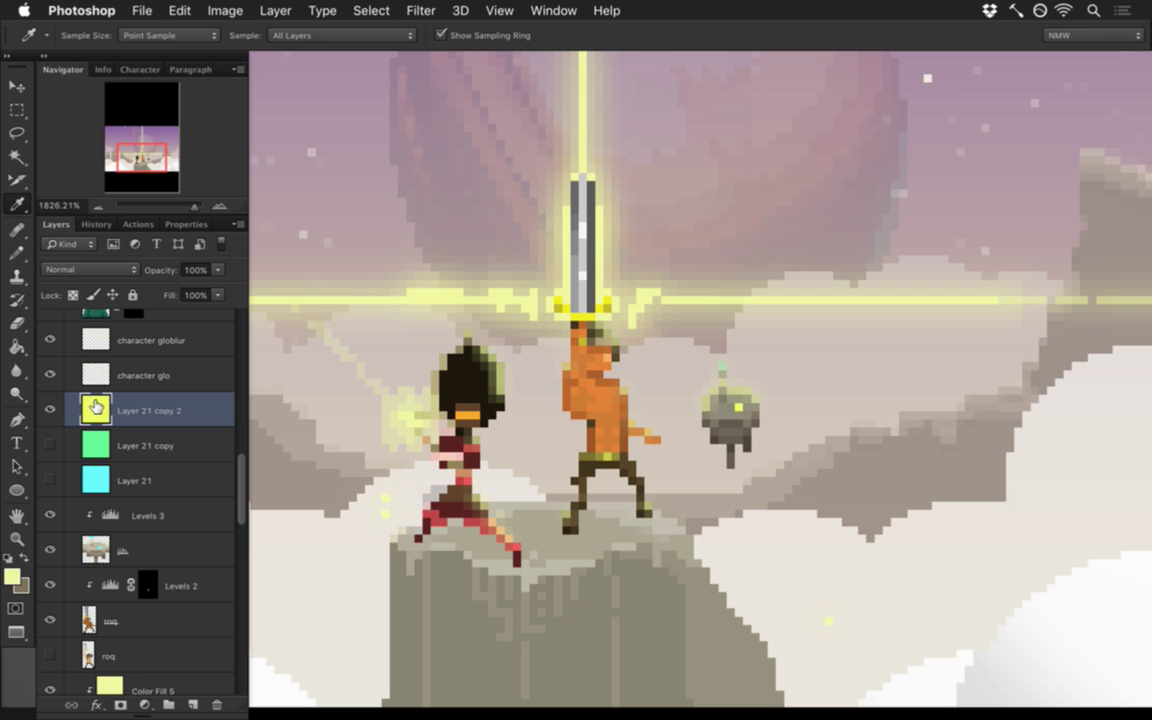
# Step: Sample the robot eye's bright yellow as the foreground colour and set its hue to 65°
pyautogui.click(738, 408)
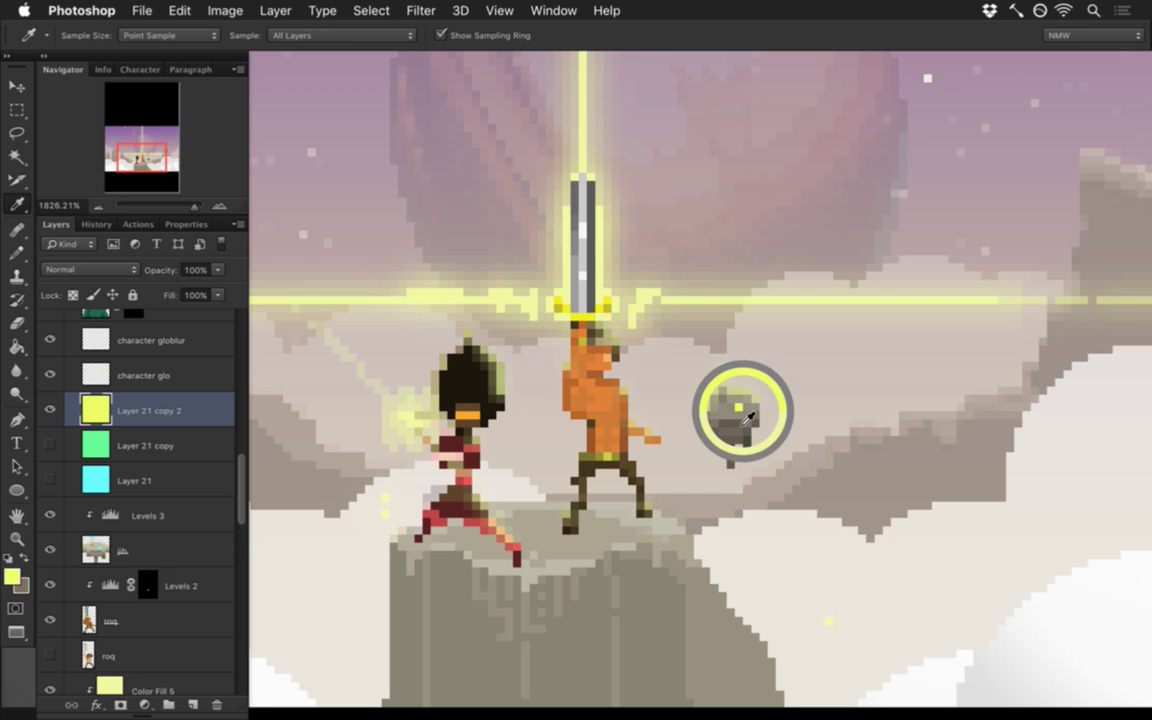
pyautogui.click(12, 576)
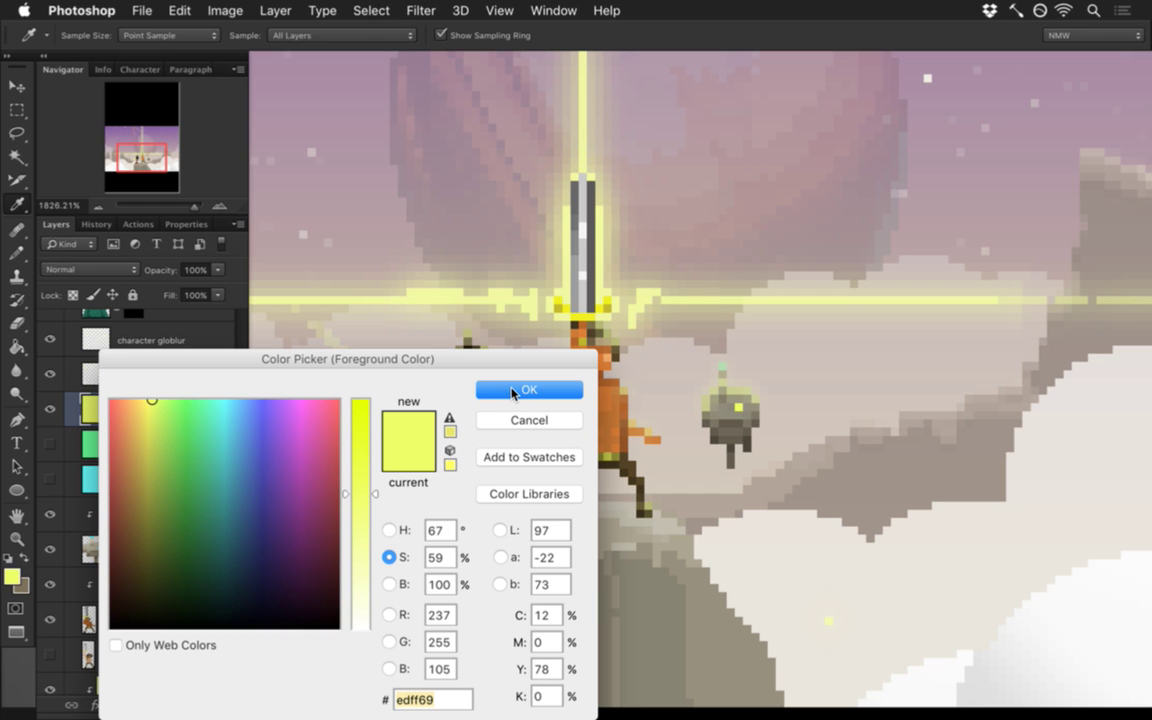
pyautogui.click(445, 534)
pyautogui.doubleClick(445, 534)
pyautogui.write('65')
pyautogui.press('Return')
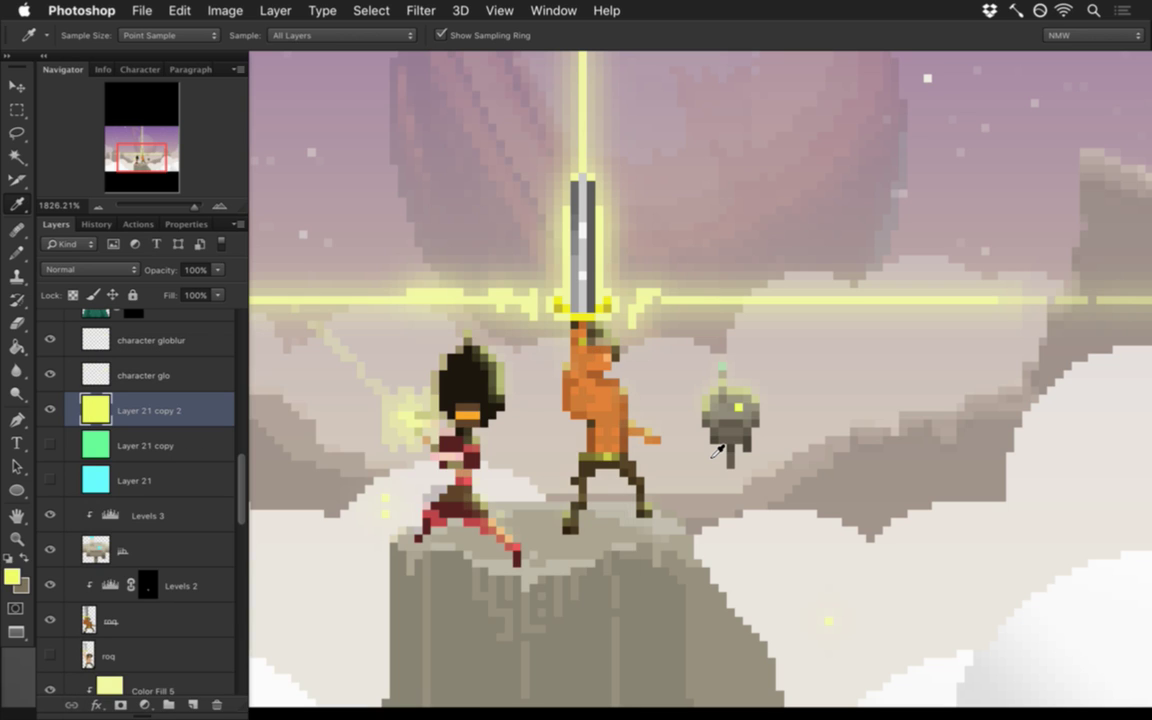
# Step: Add a new layer, pencil yellow over the dark-haired character's glowing hand, and place the layer directly above Color Fill 5
pyautogui.press('b')
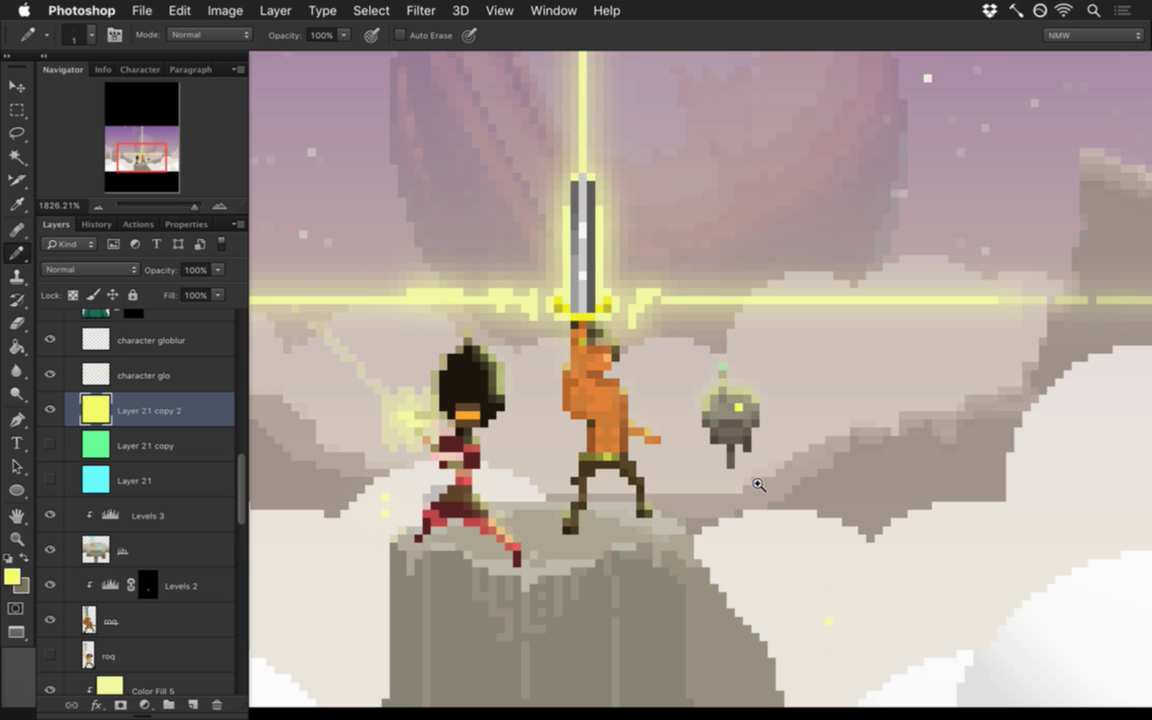
pyautogui.moveTo(751, 483); pyautogui.dragTo(696, 487)
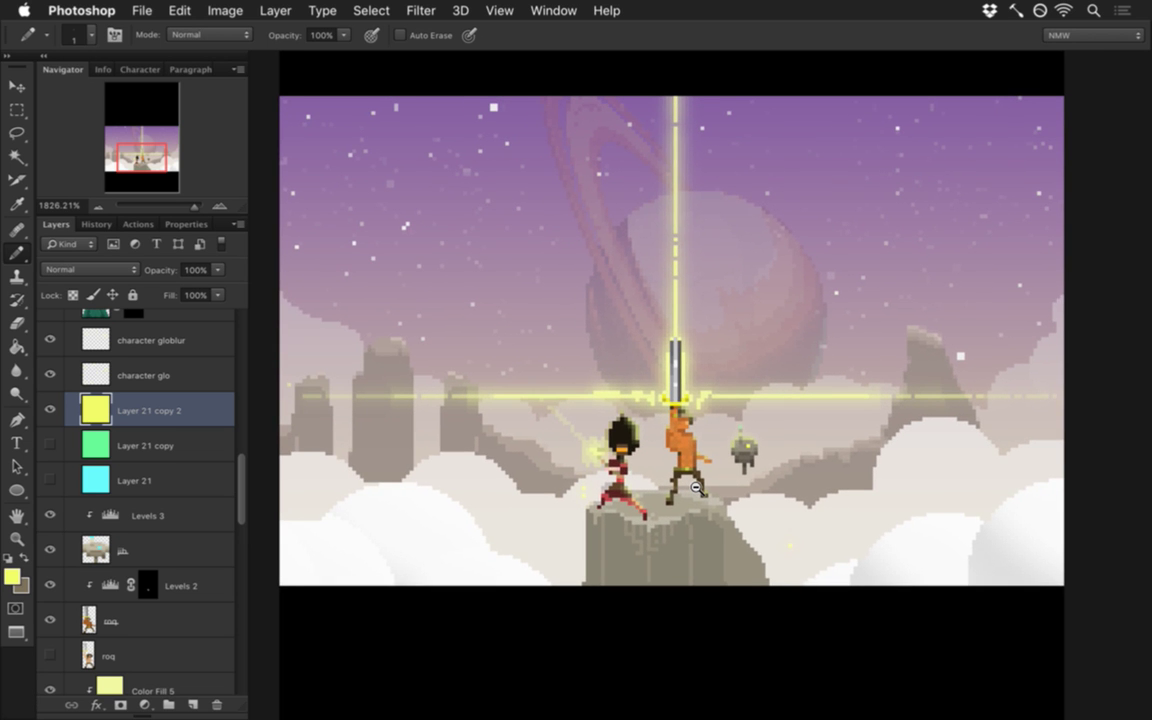
pyautogui.moveTo(696, 487); pyautogui.dragTo(711, 491)
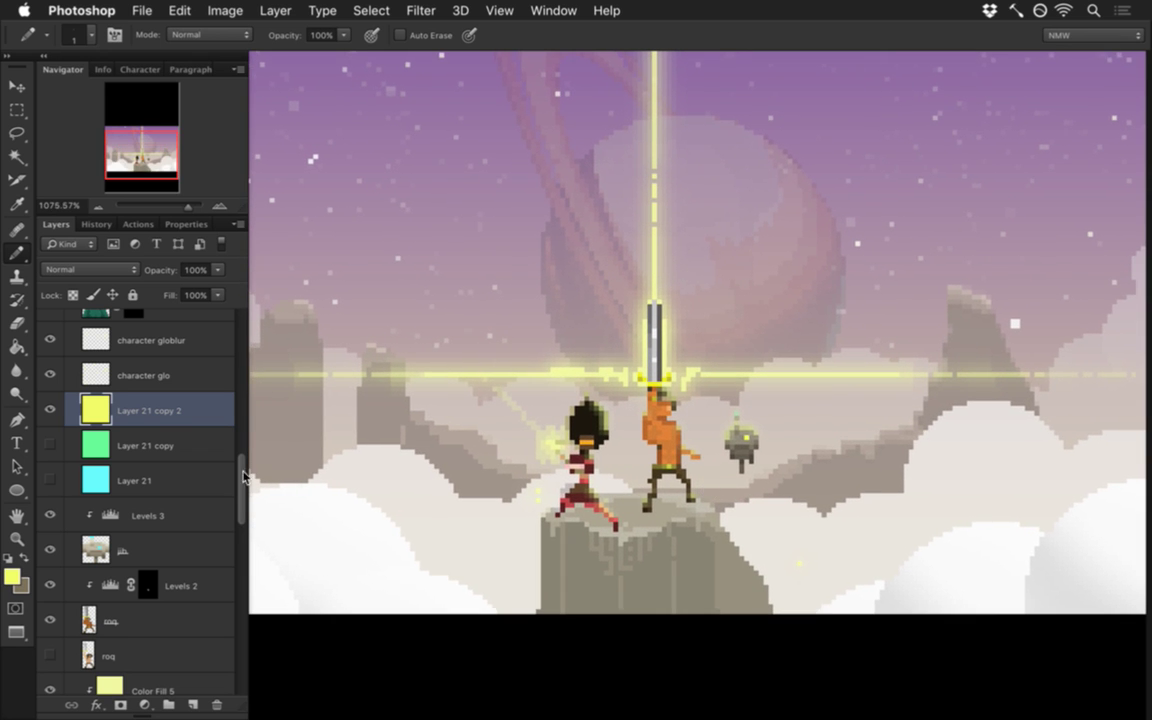
pyautogui.moveTo(243, 477); pyautogui.dragTo(240, 487)
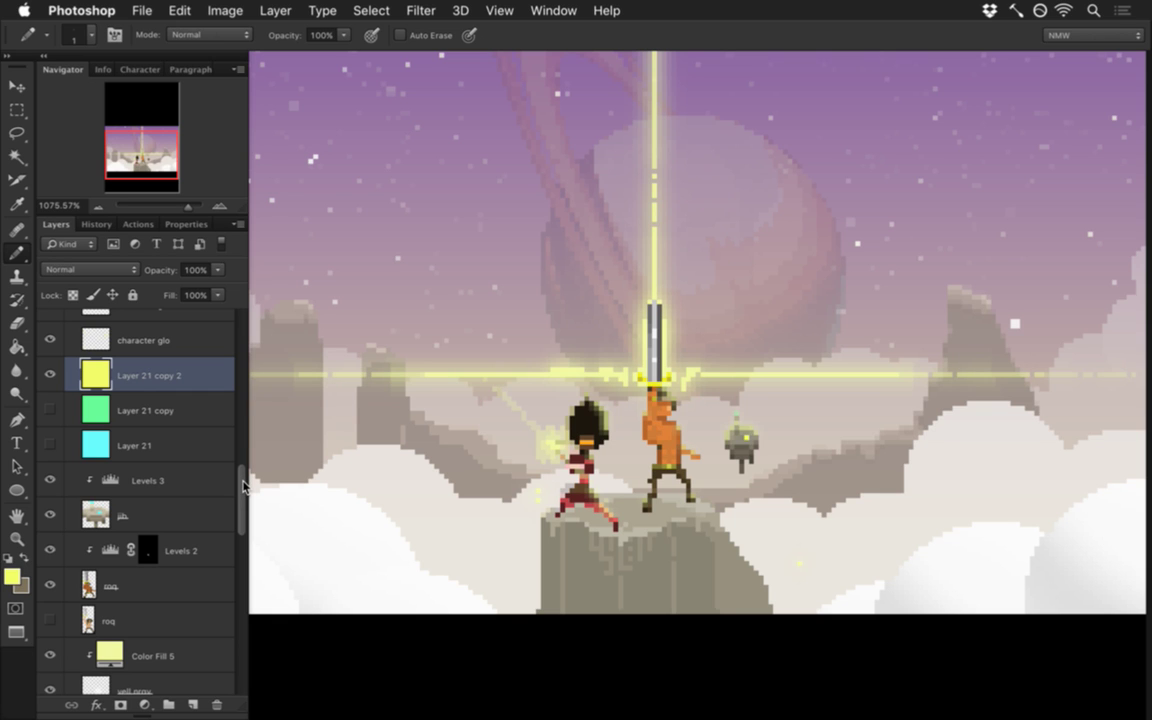
pyautogui.moveTo(243, 487)
pyautogui.mouseDown()
pyautogui.moveTo(238, 540)
pyautogui.moveTo(241, 470)
pyautogui.mouseUp()
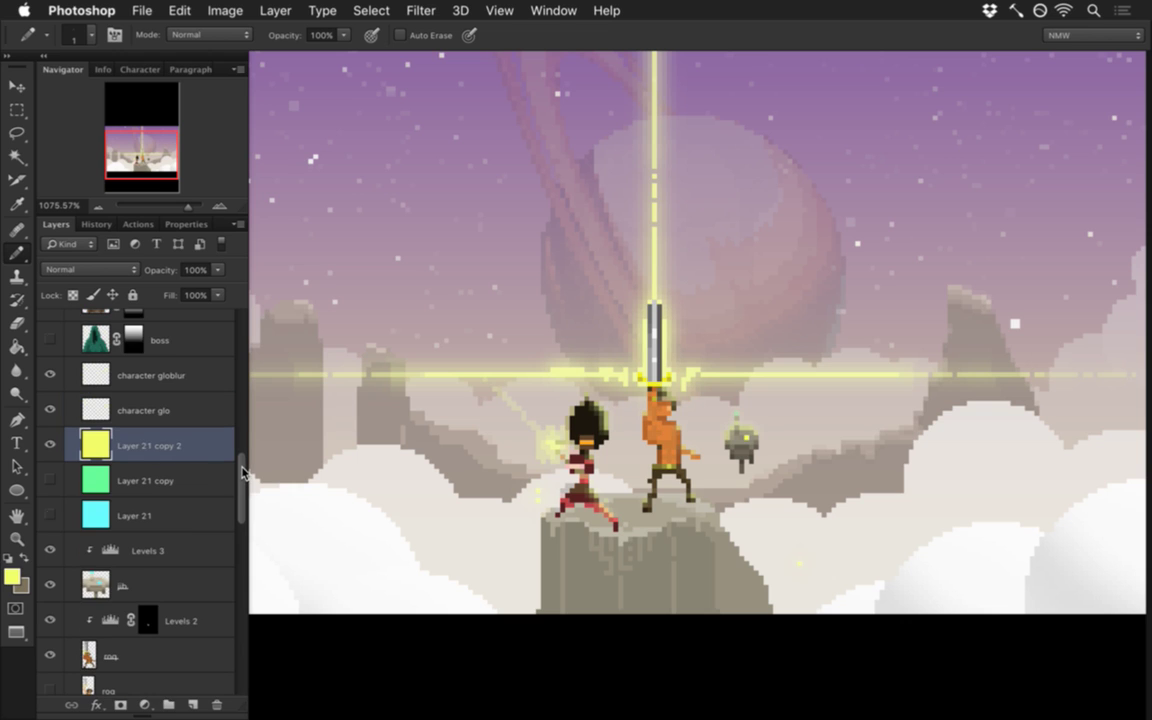
pyautogui.click(191, 702)
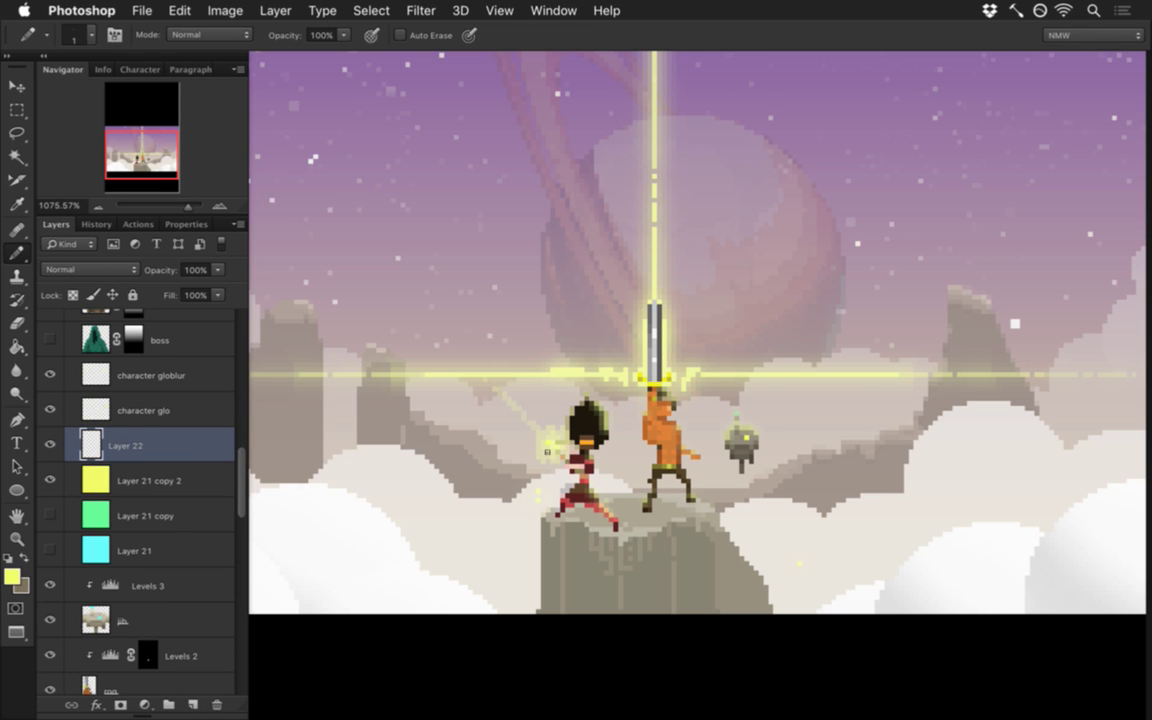
pyautogui.click(557, 459)
pyautogui.scroll(-3, 241, 477)
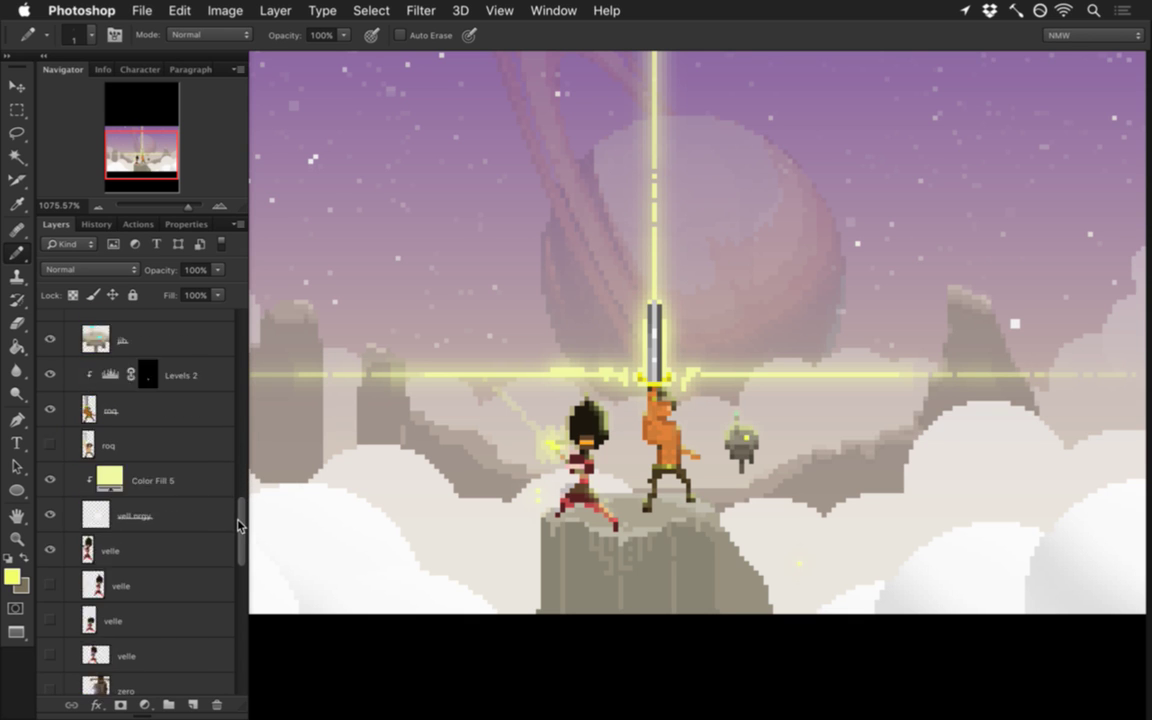
pyautogui.moveTo(120, 368); pyautogui.dragTo(148, 632)
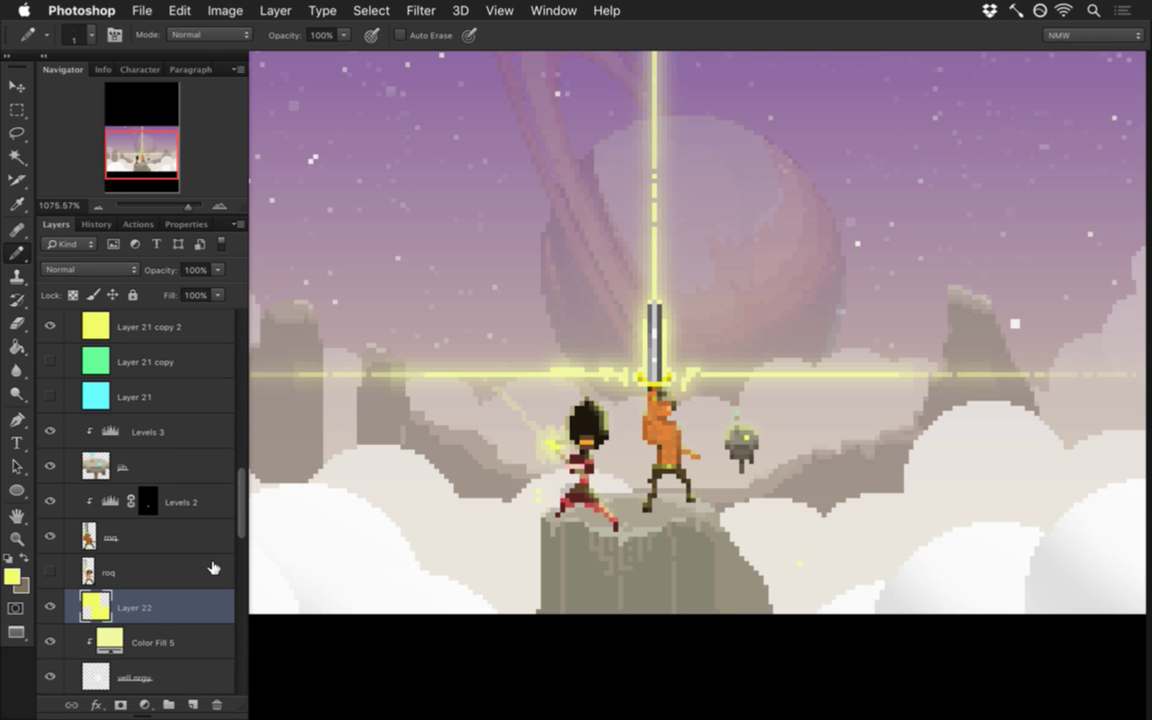
# Step: Make the light group visible so its glow and colour effects apply to the scene
pyautogui.scroll(3, 241, 487)
pyautogui.scroll(1, 241, 487)
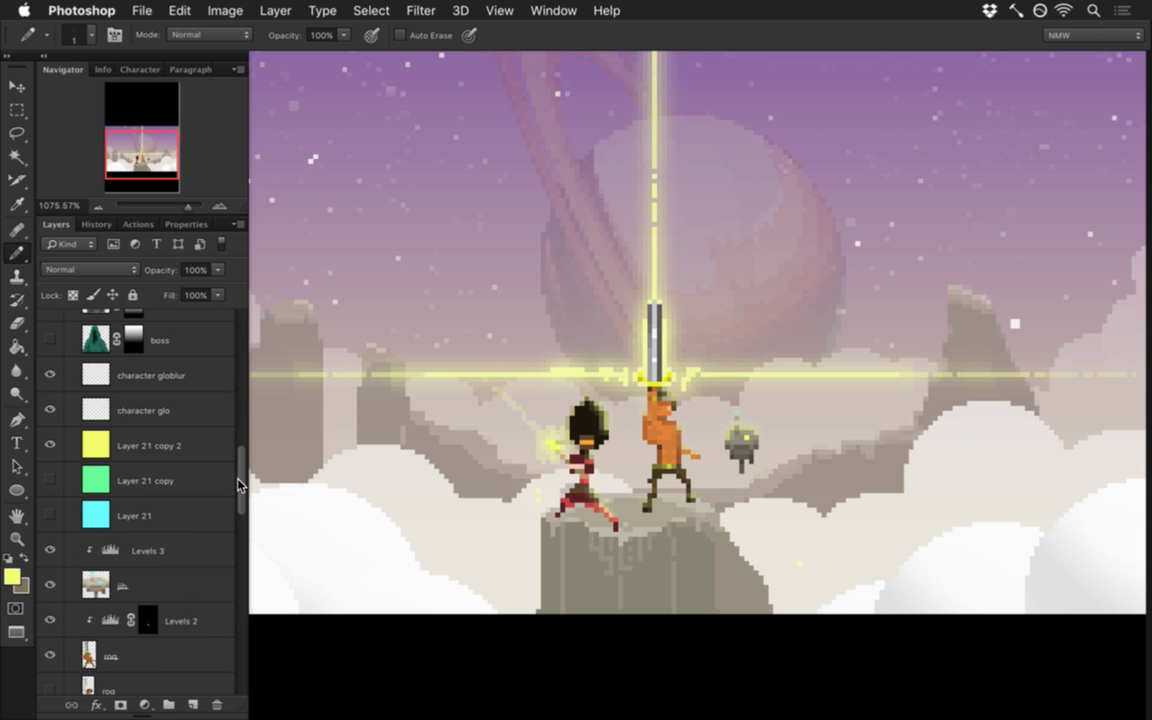
pyautogui.moveTo(243, 485); pyautogui.dragTo(241, 405)
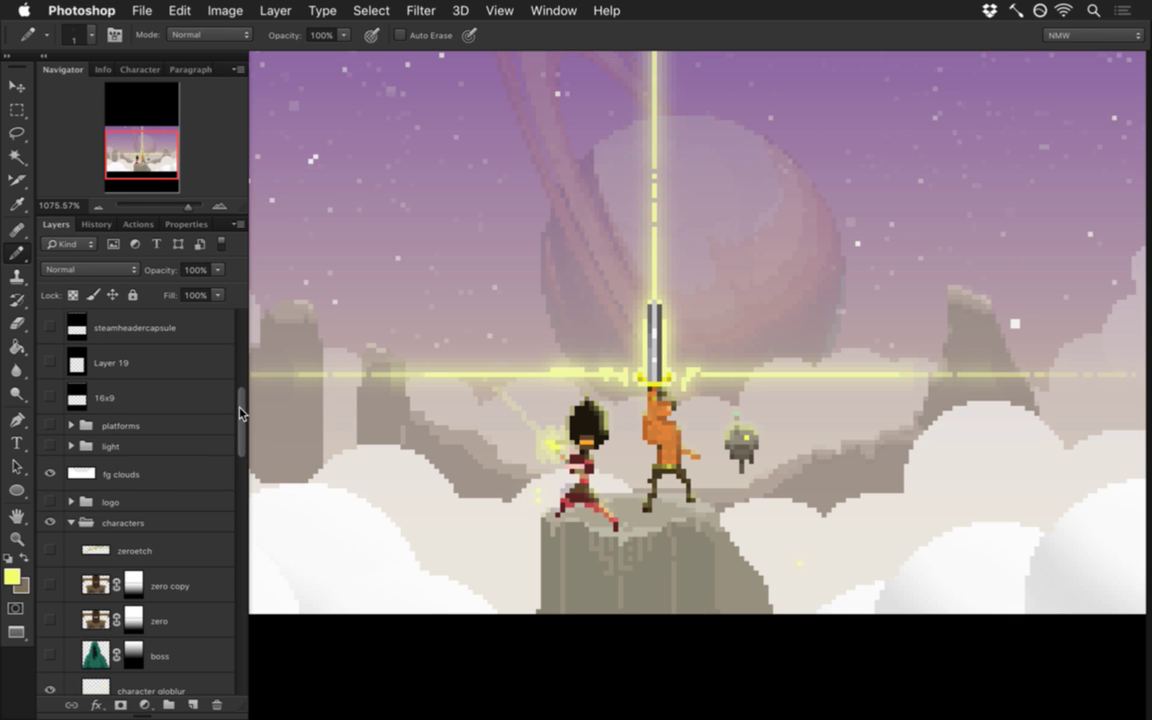
pyautogui.click(50, 446)
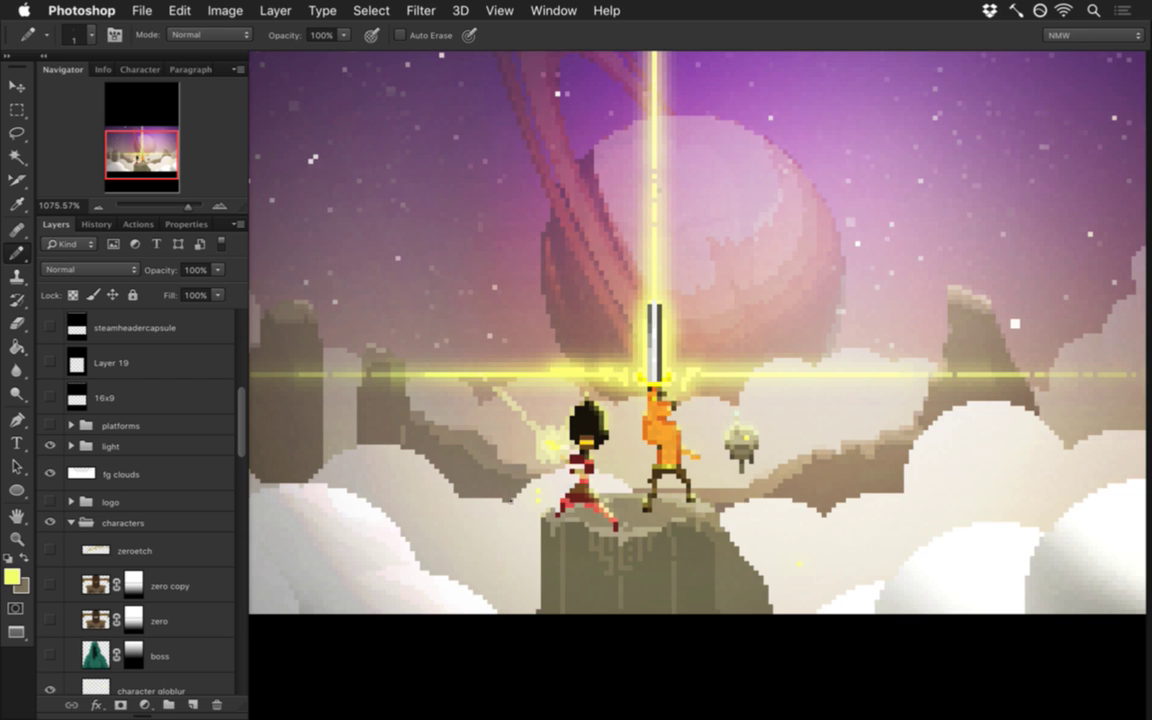
pyautogui.scroll(-2, 531, 441)
pyautogui.scroll(2, 519, 419)
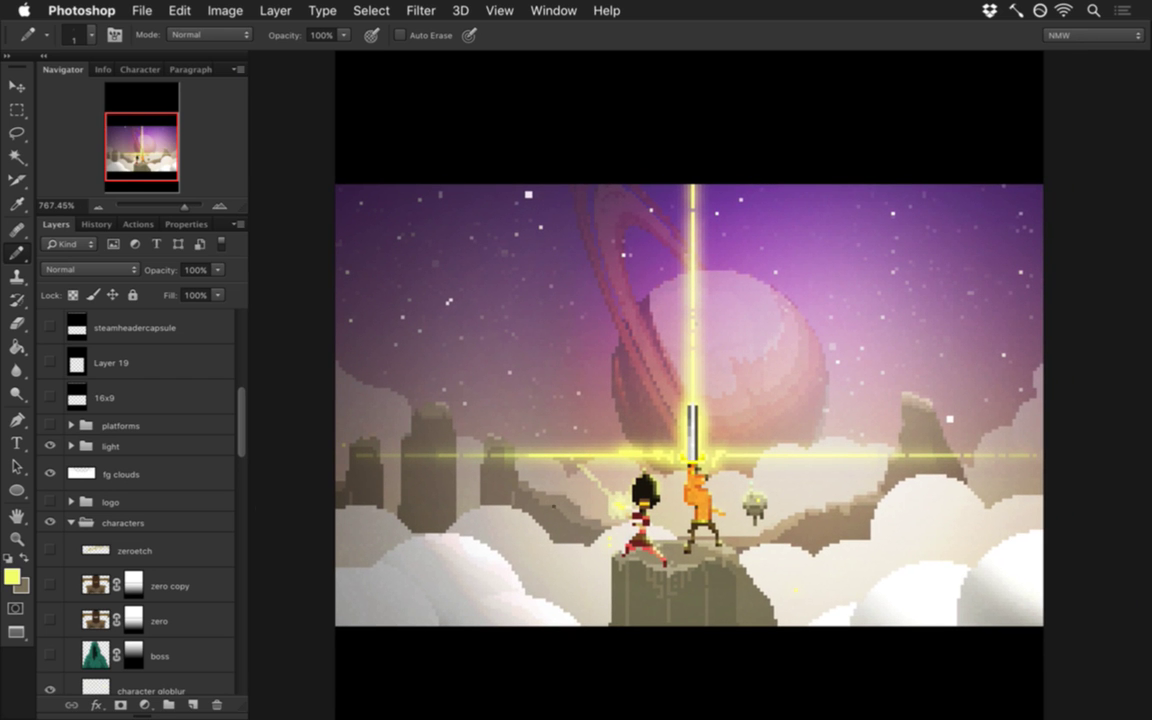
# Step: Copy the merged artwork inside the mbp frame and paste it into a new document, enlarged for viewing
pyautogui.scroll(10, 242, 393)
pyautogui.keyDown('super'); pyautogui.click(78, 397); pyautogui.keyUp('super')
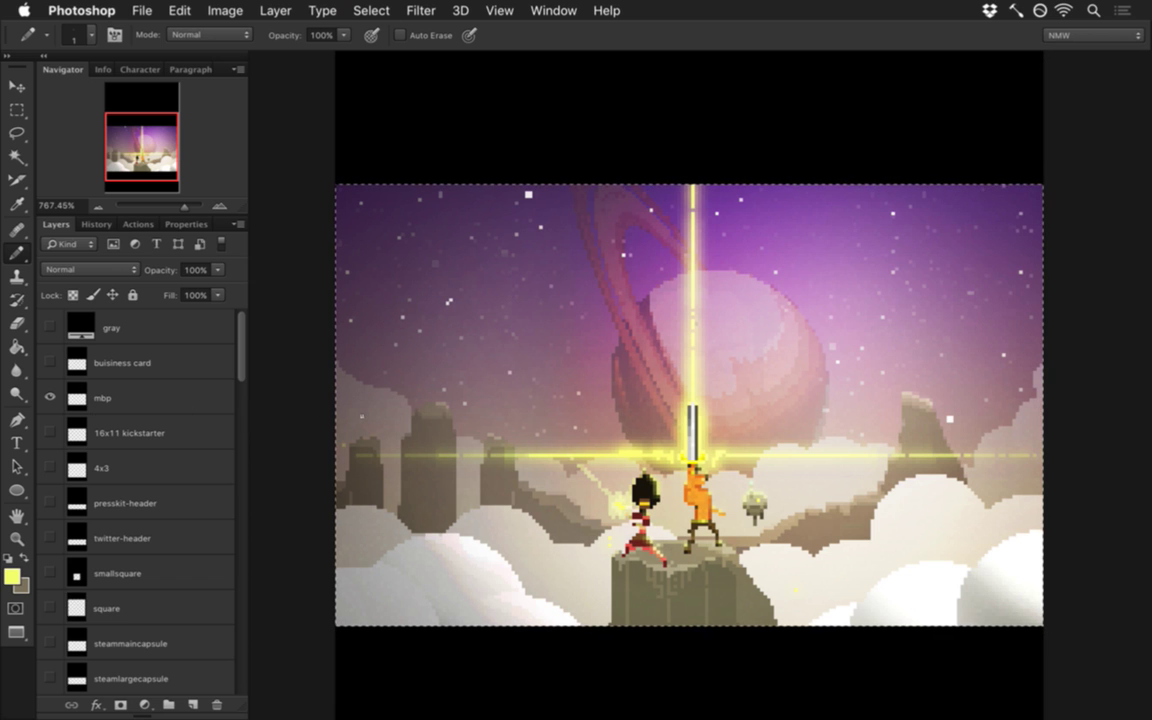
pyautogui.press('super+shift+c')
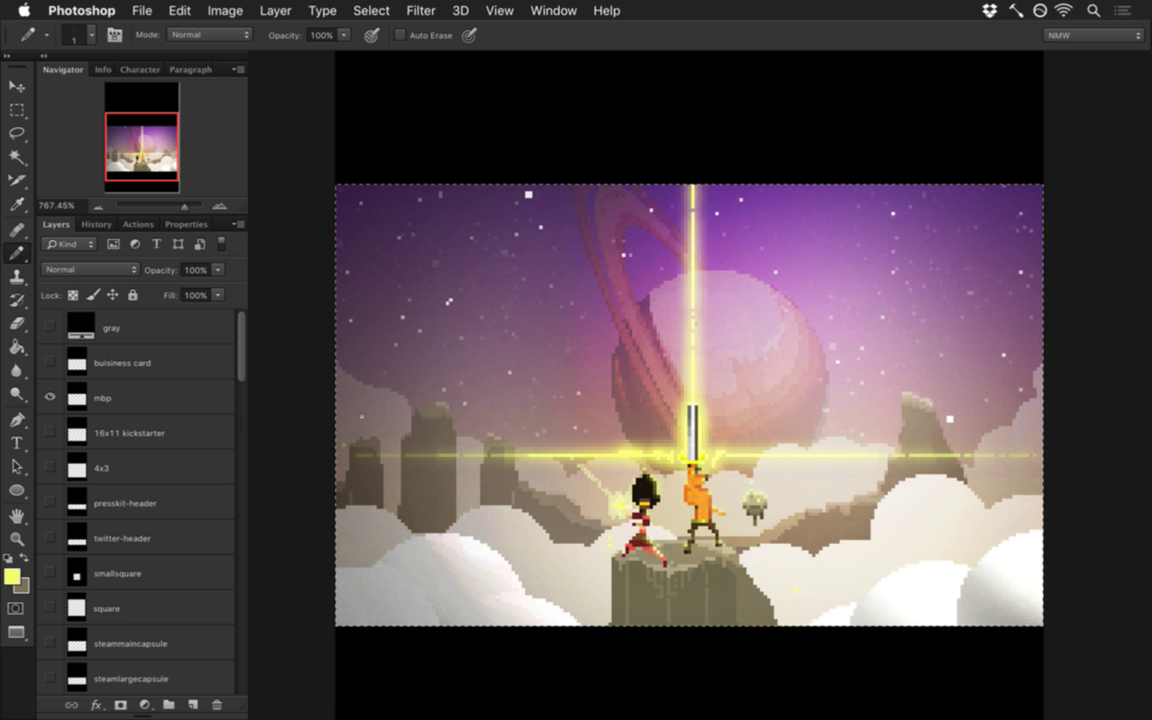
pyautogui.press('super+n')
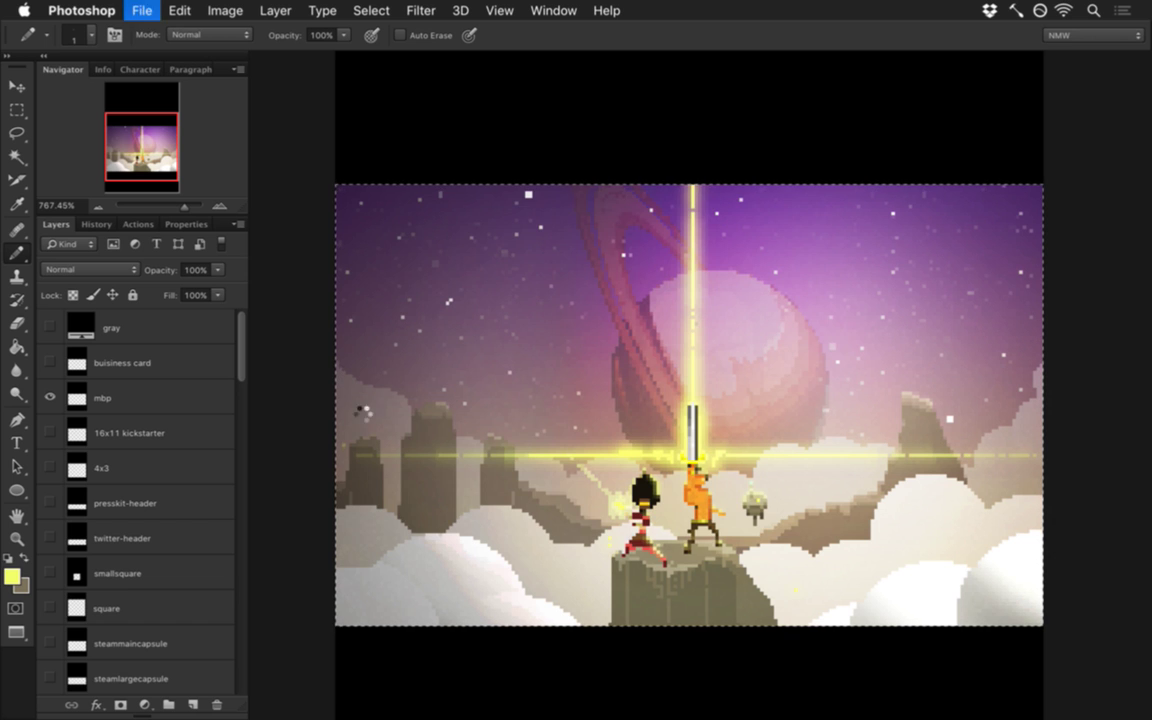
pyautogui.press('Return')
pyautogui.press('super+v')
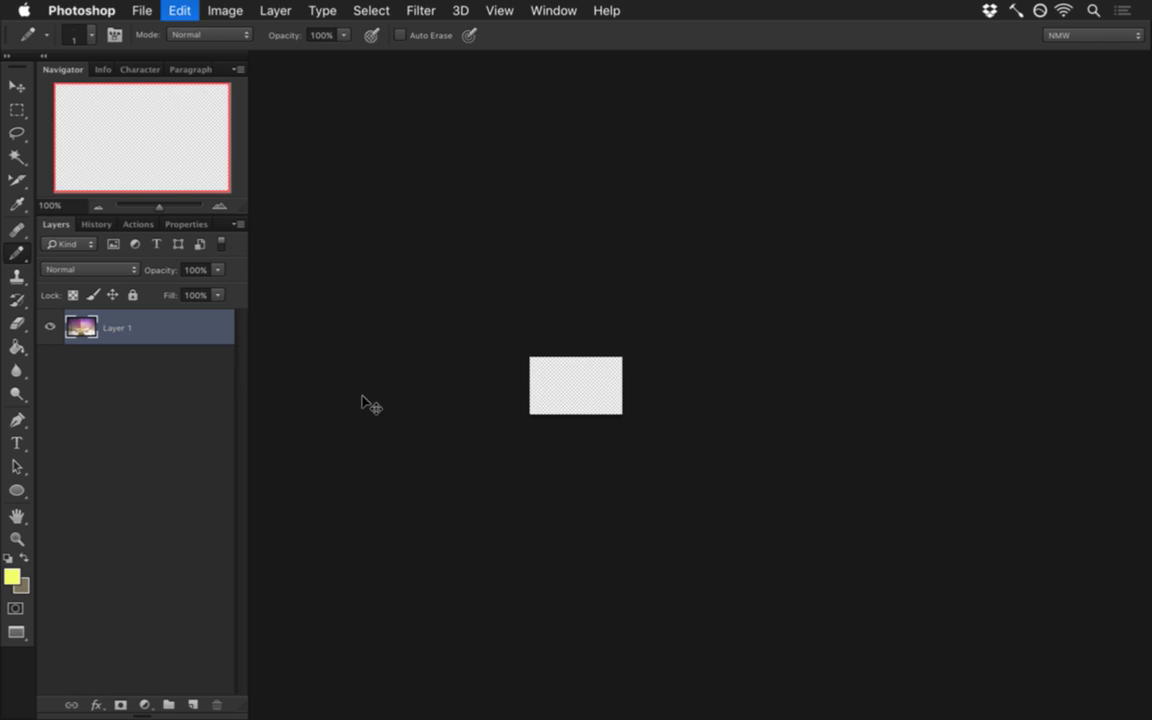
pyautogui.moveTo(400, 488); pyautogui.dragTo(704, 421)
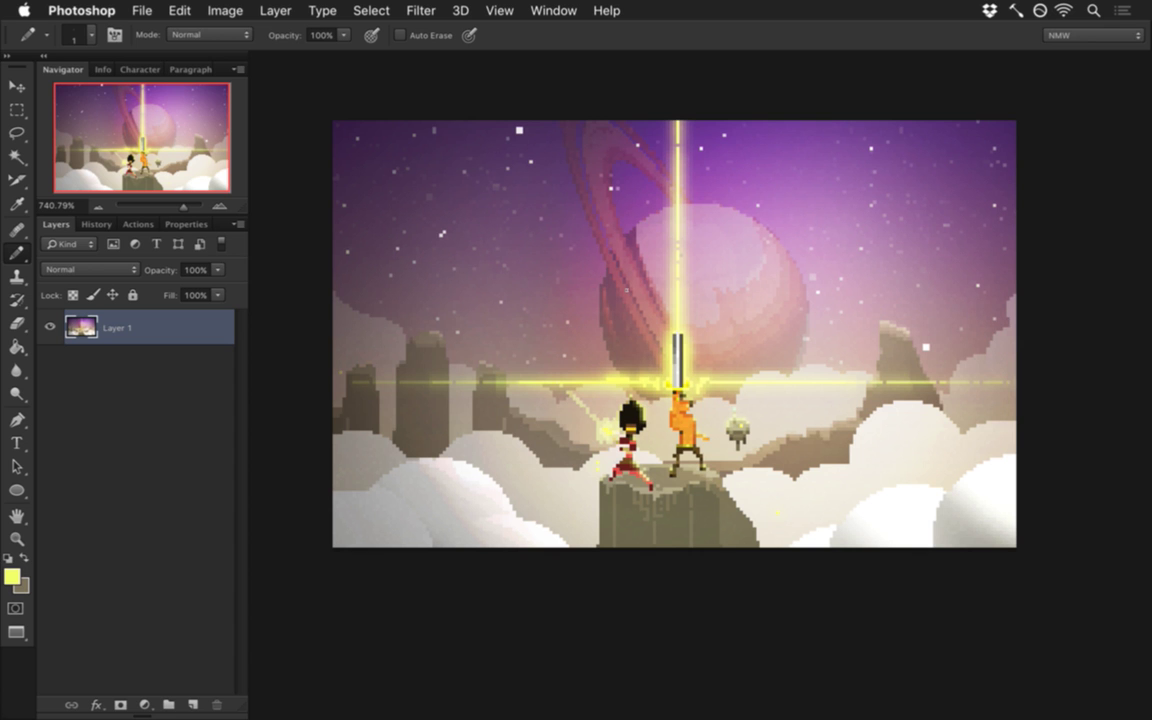
# Step: Close the new document without saving and clear the frame selection in the original artwork
pyautogui.press('super+w')
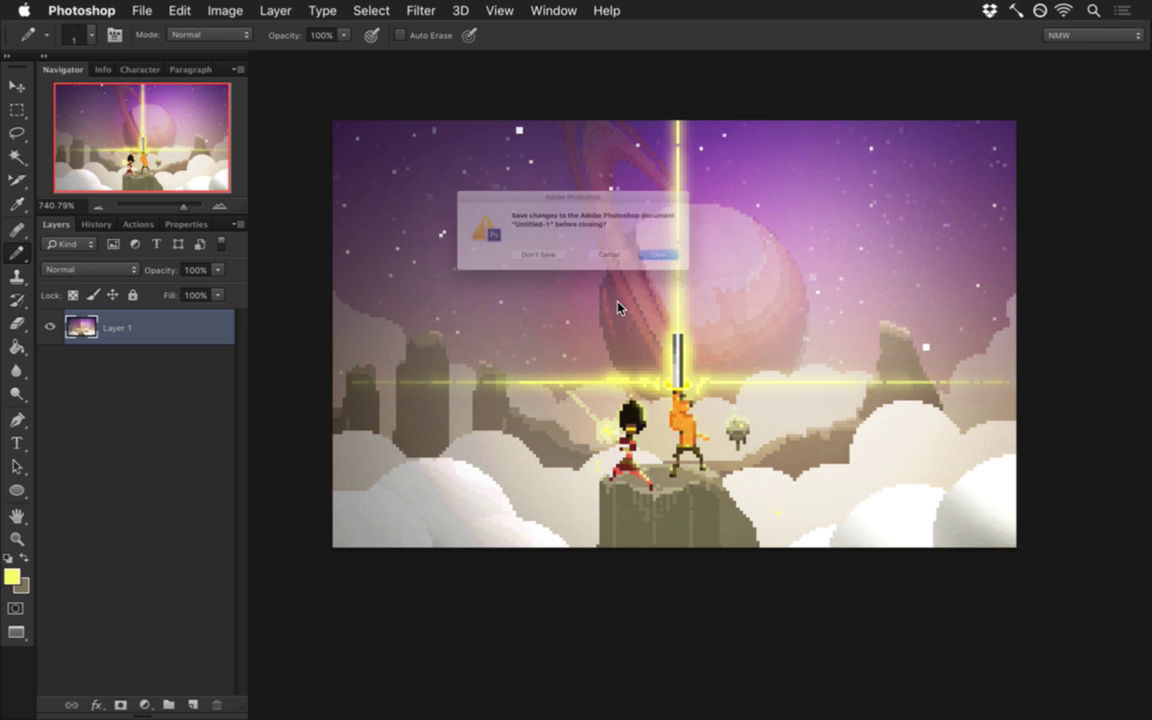
pyautogui.click(540, 273)
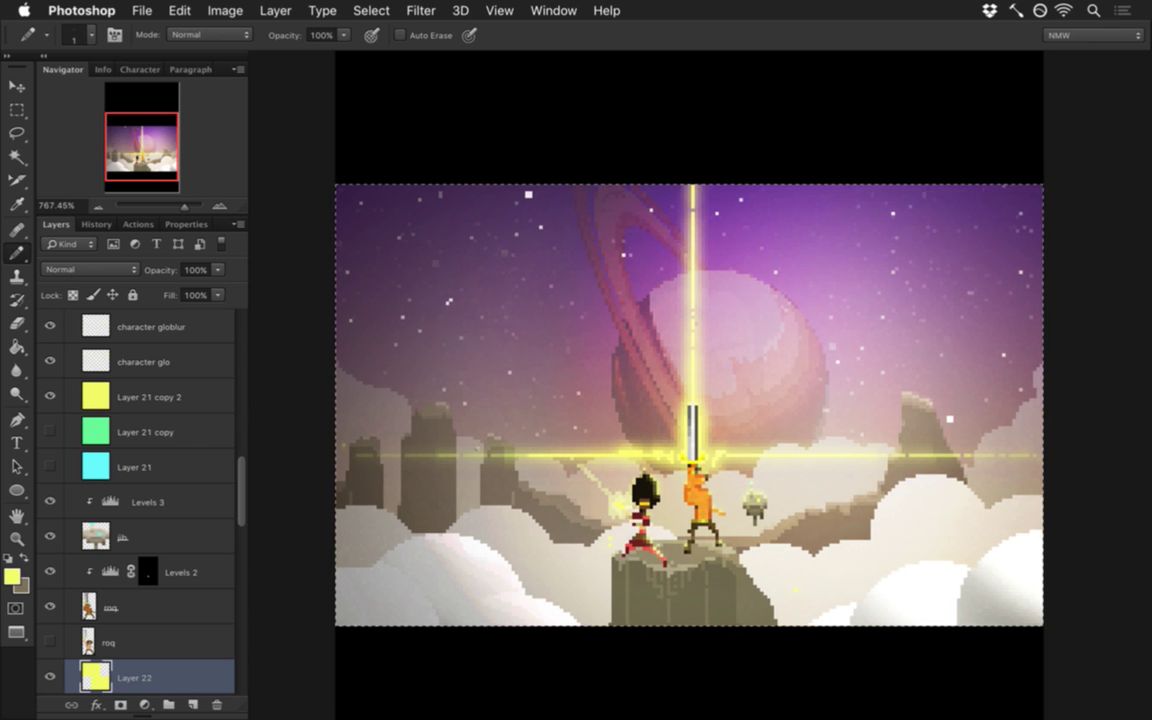
pyautogui.press('m')
pyautogui.press('super+d')
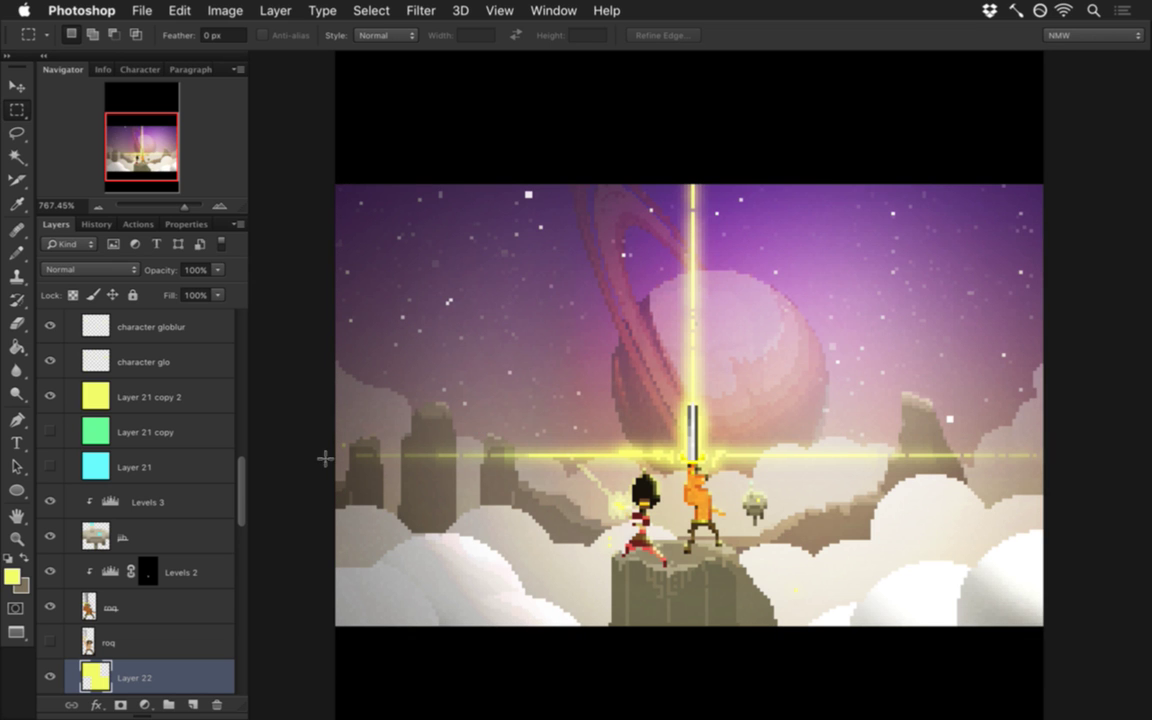
# Step: Select the stars layer and load the planet layer's outline as a selection over the artwork
pyautogui.moveTo(241, 490); pyautogui.dragTo(234, 627)
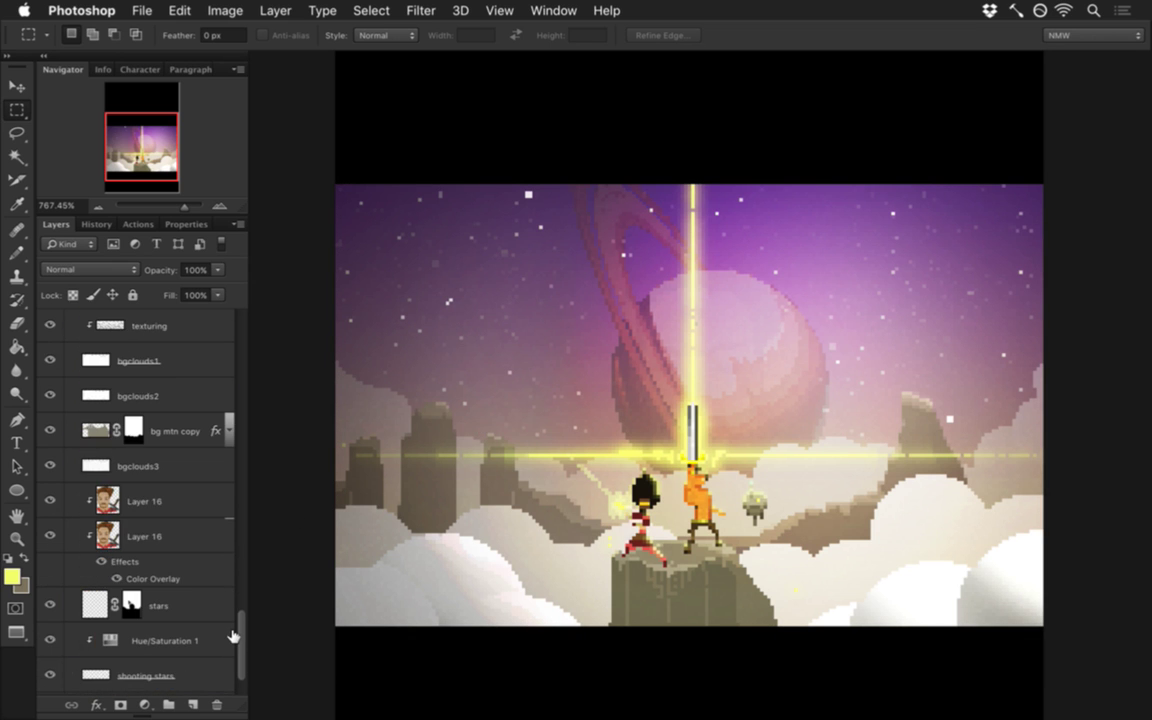
pyautogui.click(100, 670)
pyautogui.moveTo(243, 648); pyautogui.dragTo(240, 670)
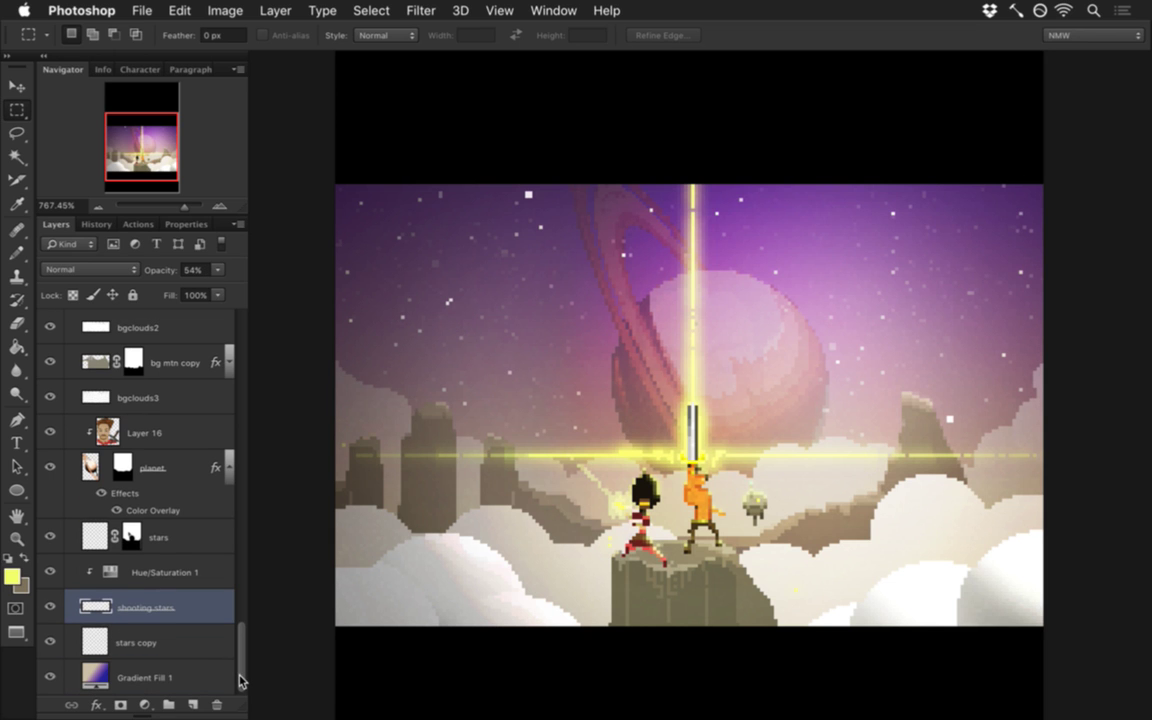
pyautogui.click(90, 537)
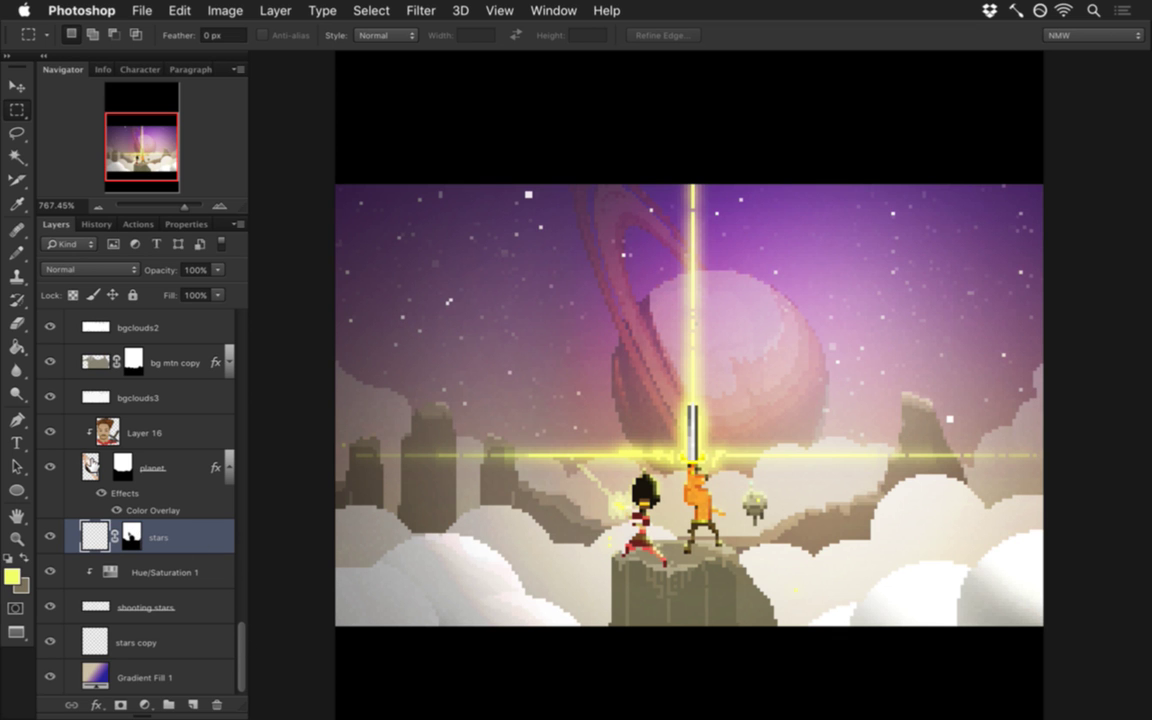
pyautogui.keyDown('super'); pyautogui.click(91, 464); pyautogui.keyUp('super')
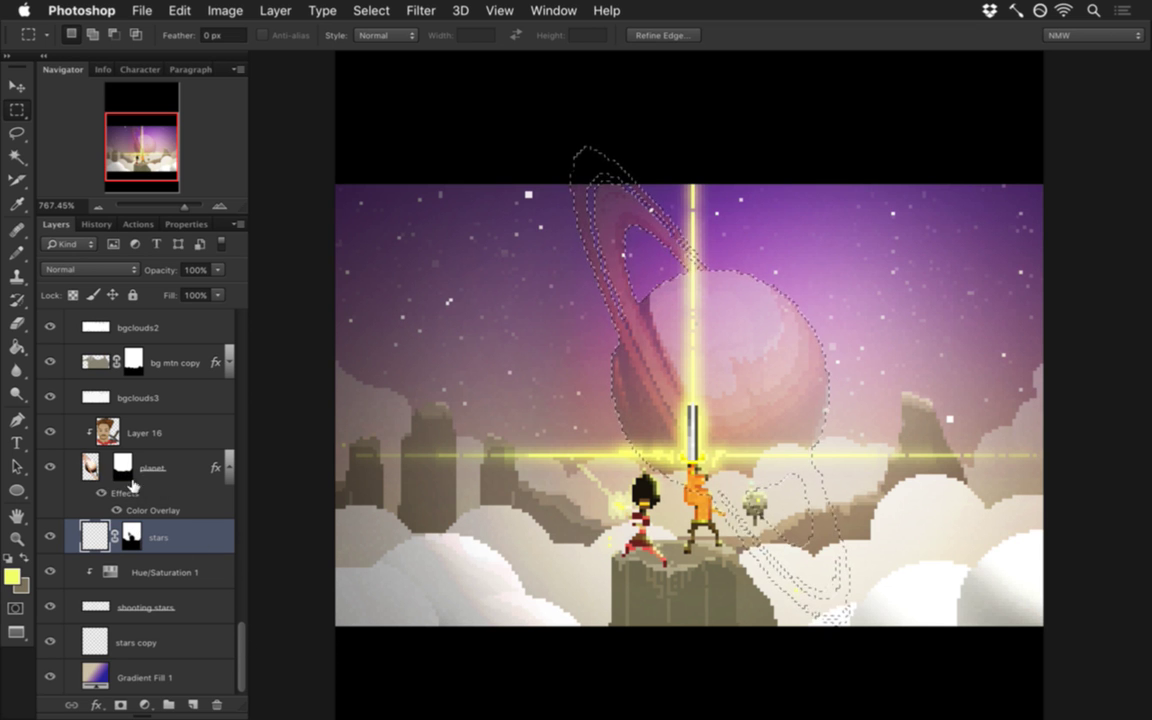
# Step: Hide the mbp frame layer to reveal the full artwork, keeping the stars layer selected
pyautogui.scroll(15, 222, 360)
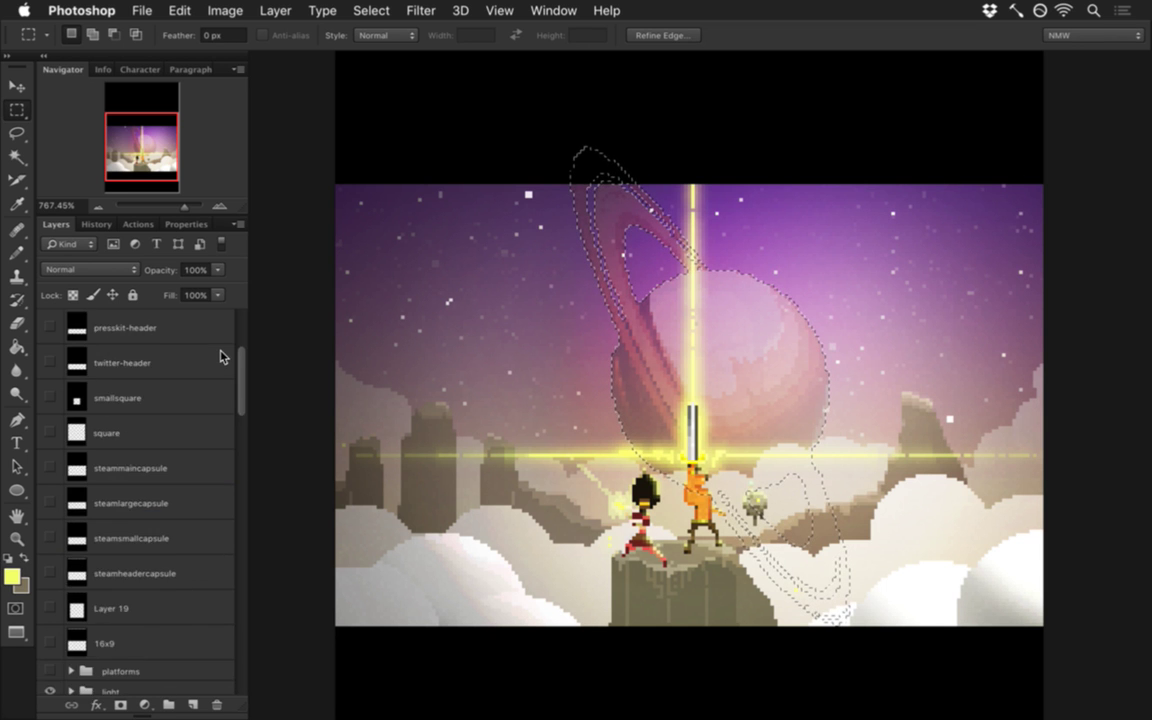
pyautogui.click(51, 398)
pyautogui.moveTo(241, 360); pyautogui.dragTo(230, 662)
pyautogui.click(92, 537)
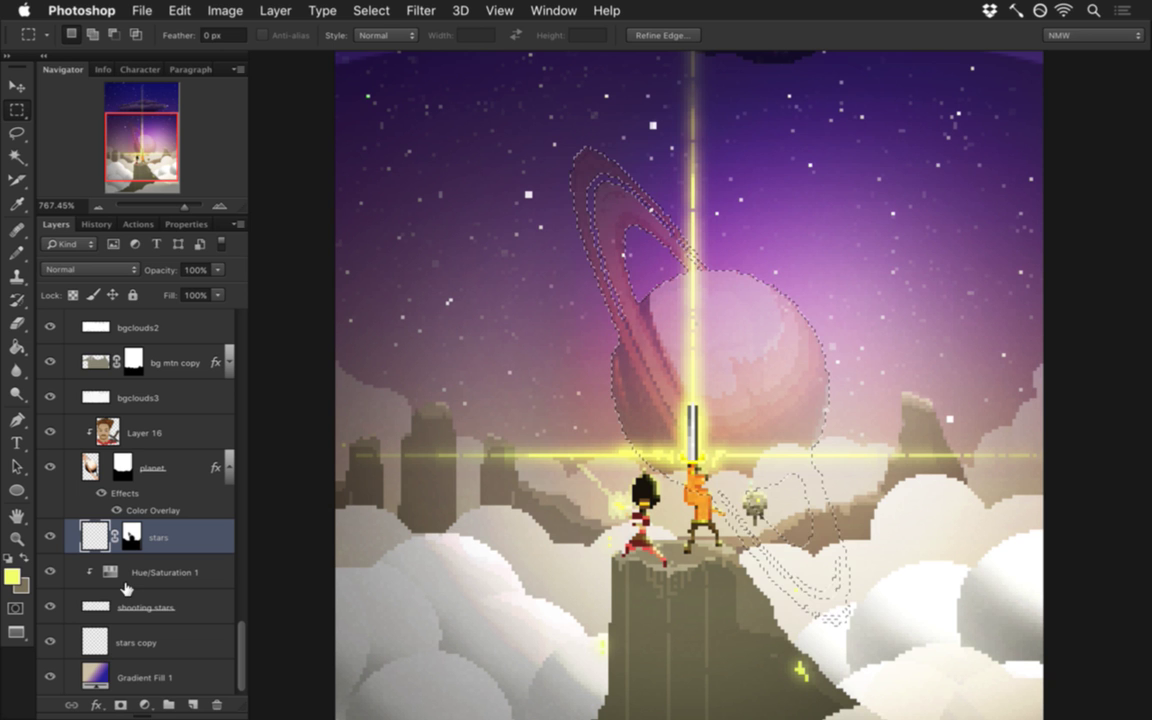
# Step: Display the stars layer's mask on its own and clear the planet selection
pyautogui.keyDown('alt'); pyautogui.click(131, 537); pyautogui.keyUp('alt')
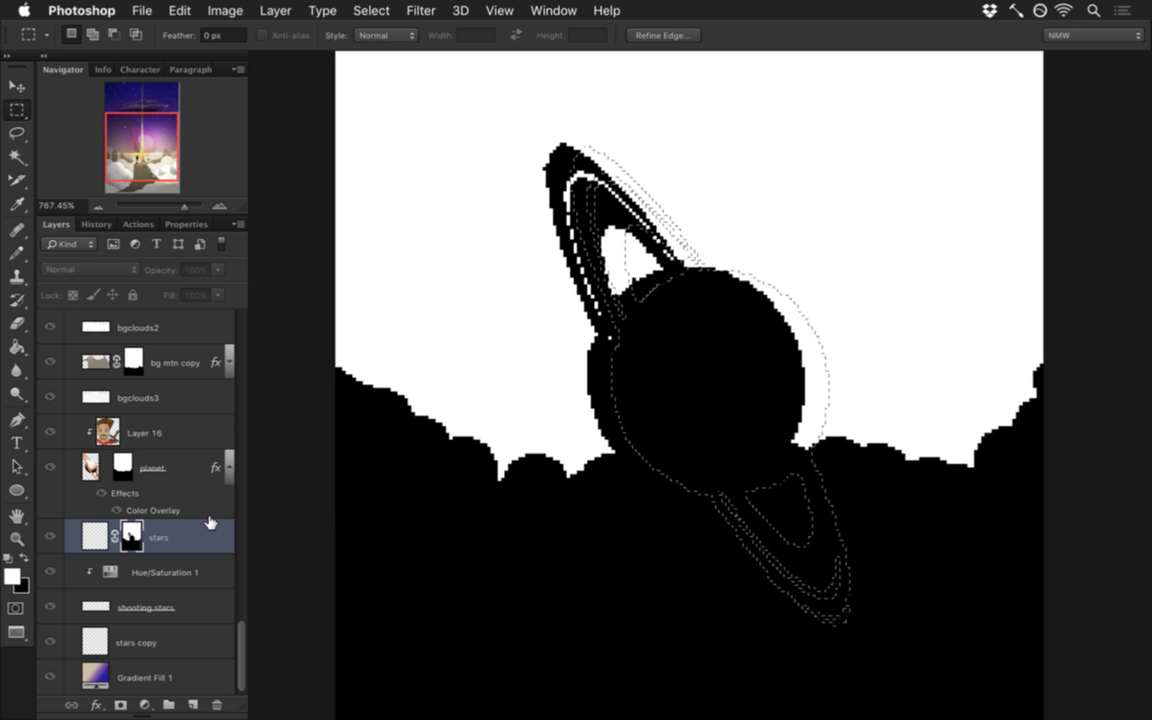
pyautogui.click(512, 339)
pyautogui.press('i')
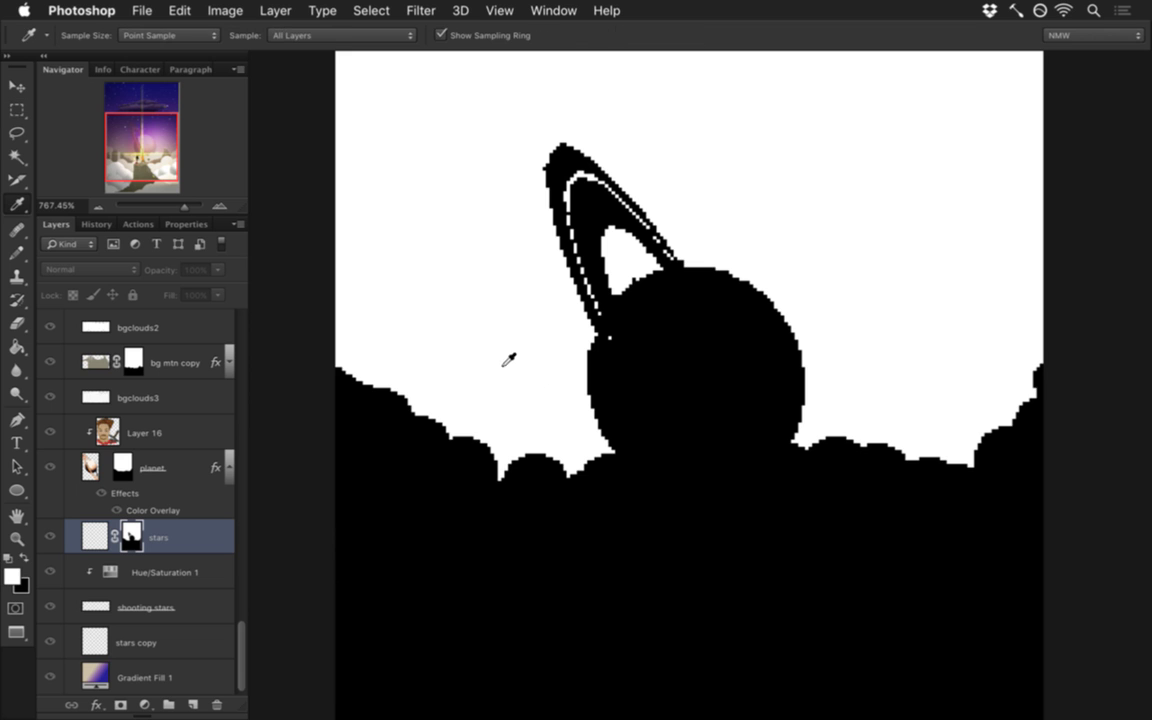
# Step: Paint white over the old planet and ring silhouette on the stars mask, enlarging the pencil to 70 px
pyautogui.press('b')
pyautogui.press(']')
pyautogui.press(']')
pyautogui.moveTo(596, 394); pyautogui.dragTo(790, 394)
pyautogui.press(']')
pyautogui.press(']')
pyautogui.press(']')
pyautogui.press(']')
pyautogui.press(']')
pyautogui.press(']')
pyautogui.press(']')
pyautogui.moveTo(576, 322)
pyautogui.mouseDown()
pyautogui.moveTo(562, 213)
pyautogui.moveTo(665, 293)
pyautogui.moveTo(694, 278)
pyautogui.mouseUp()
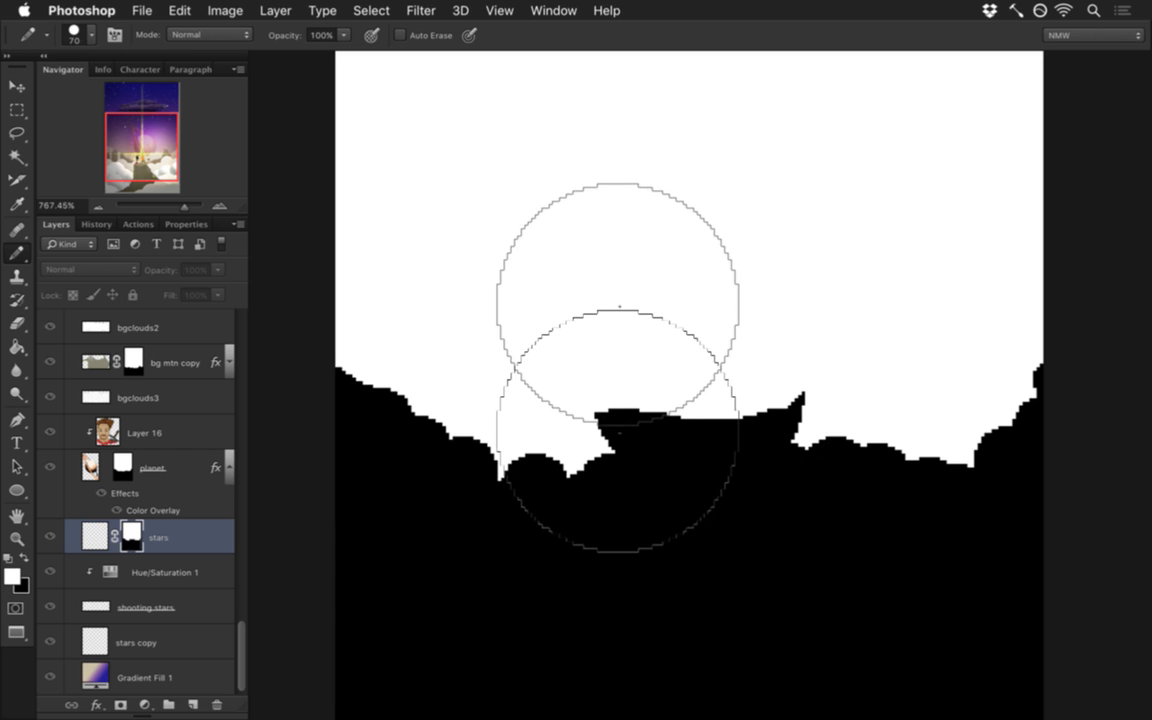
pyautogui.moveTo(620, 304); pyautogui.dragTo(663, 283)
# Step: Reduce the pencil to 7 px and paint away the planet's leftover edges, shaping a rounded cloud outline on the stars mask
pyautogui.press('[')
pyautogui.press('[')
pyautogui.press('[')
pyautogui.press('[')
pyautogui.press('[')
pyautogui.press('[')
pyautogui.press('[')
pyautogui.press('[')
pyautogui.press('[')
pyautogui.press('[')
pyautogui.press('[')
pyautogui.press('[')
pyautogui.press('[')
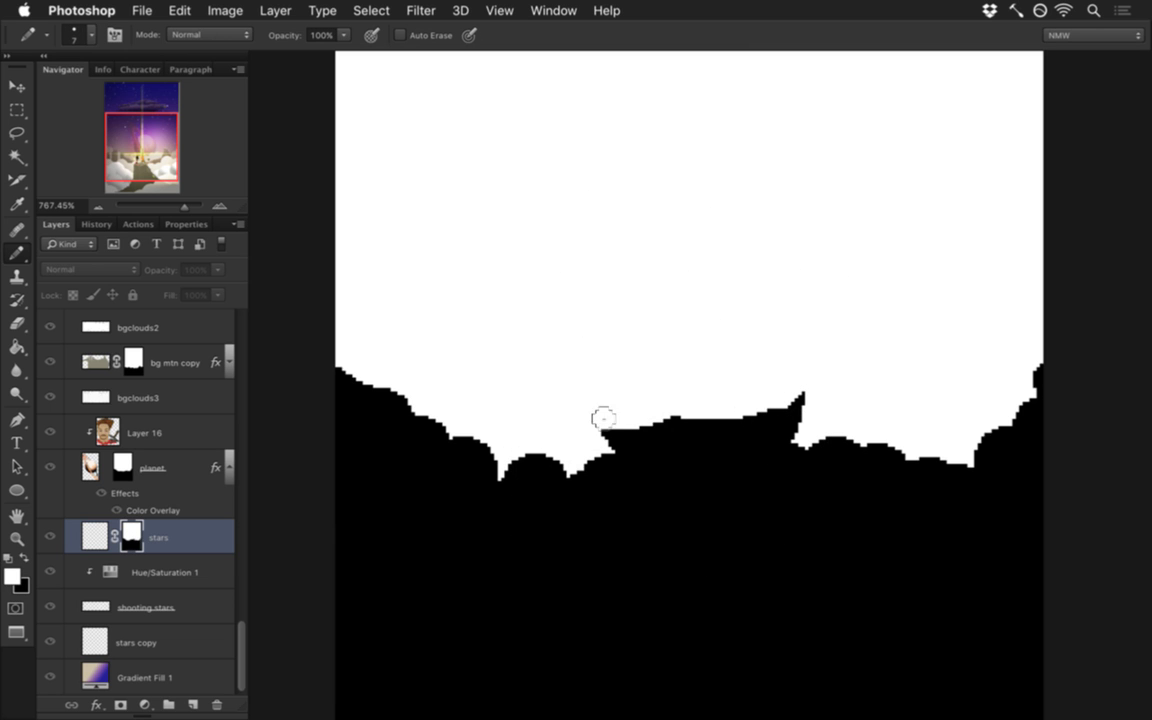
pyautogui.moveTo(597, 445)
pyautogui.mouseDown()
pyautogui.moveTo(795, 437)
pyautogui.moveTo(779, 419)
pyautogui.mouseUp()
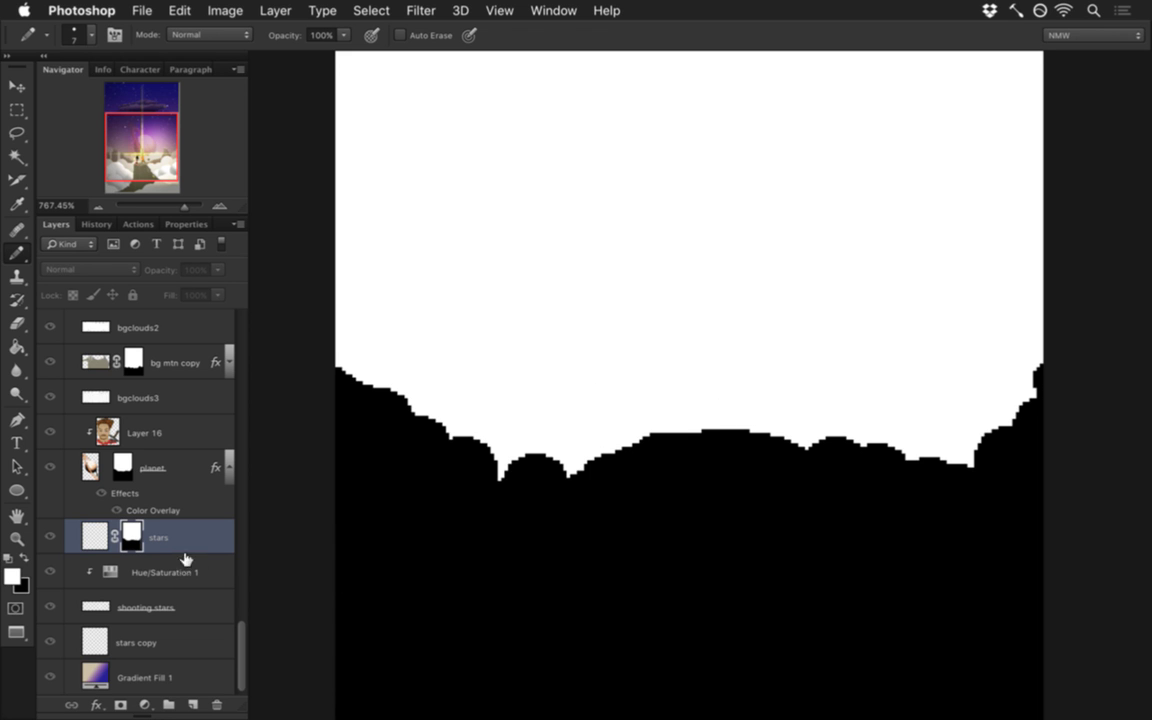
# Step: Load the planet's outline as a selection, paint it black on the stars mask with a 60 px pencil, deselect, and return to the artwork
pyautogui.keyDown('super'); pyautogui.click(89, 468); pyautogui.keyUp('super')
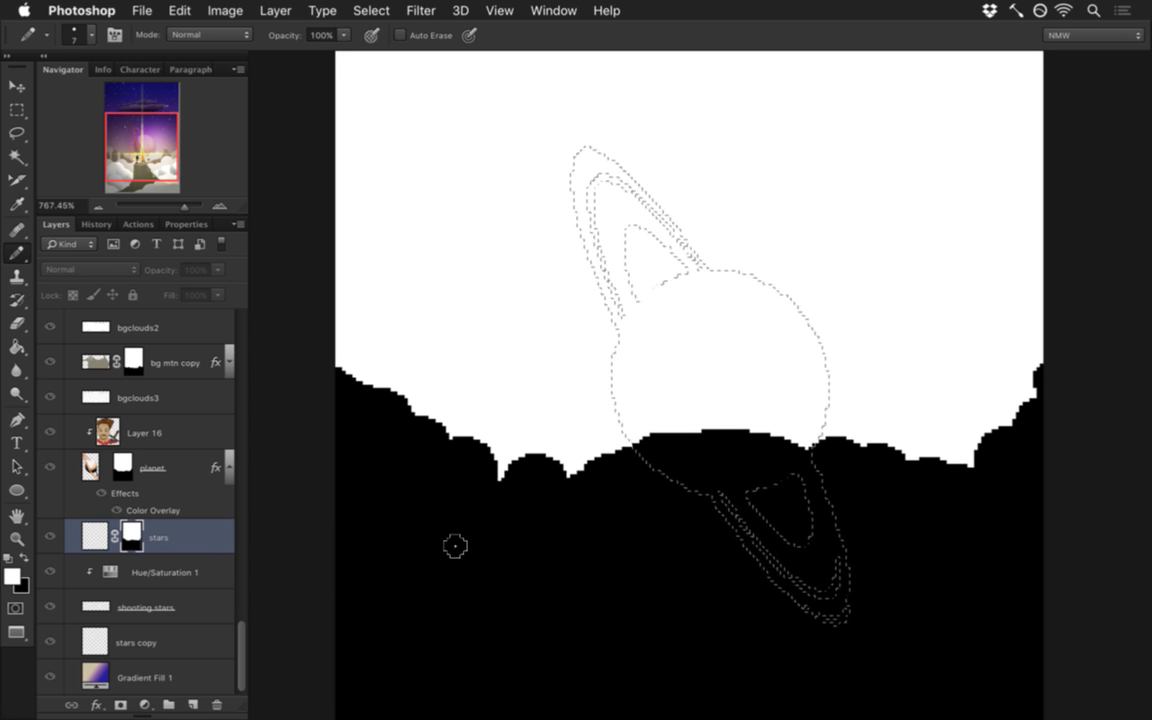
pyautogui.keyDown('alt'); pyautogui.click(702, 476); pyautogui.keyUp('alt')
pyautogui.press(']')
pyautogui.press(']')
pyautogui.press(']')
pyautogui.press(']')
pyautogui.press(']')
pyautogui.press(']')
pyautogui.press(']')
pyautogui.moveTo(682, 428)
pyautogui.mouseDown()
pyautogui.moveTo(805, 401)
pyautogui.moveTo(672, 284)
pyautogui.moveTo(589, 180)
pyautogui.moveTo(553, 213)
pyautogui.moveTo(600, 560)
pyautogui.mouseUp()
pyautogui.press('m')
pyautogui.press('super+d')
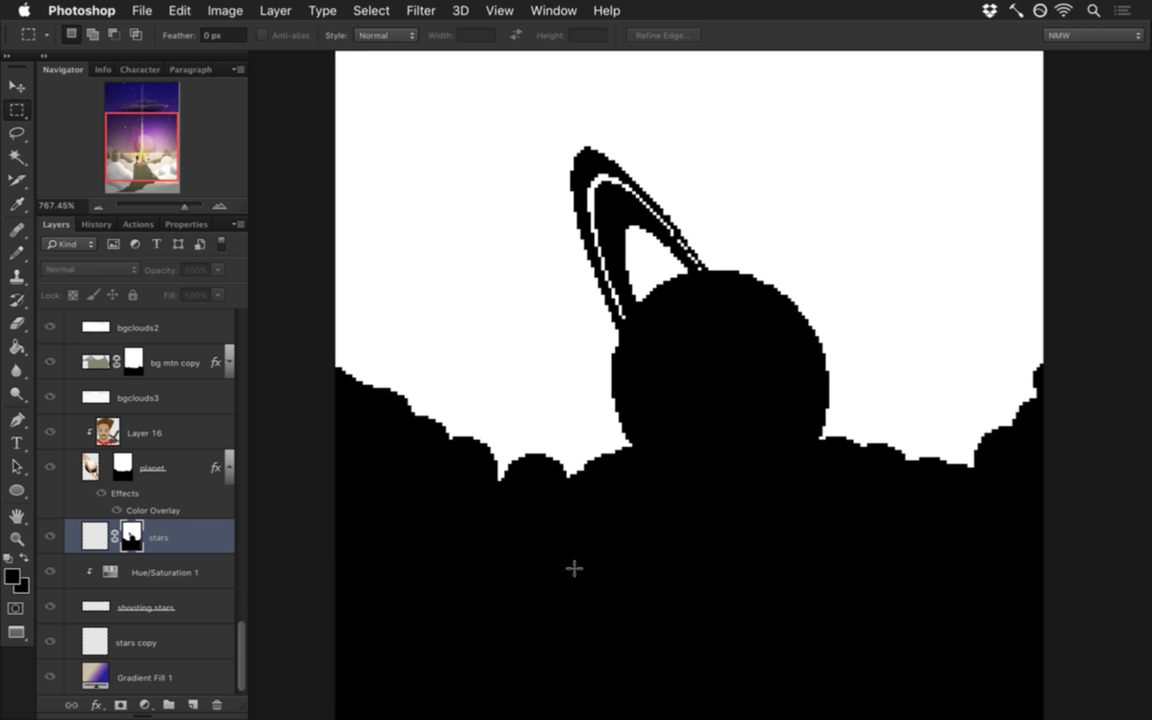
pyautogui.click(99, 537)
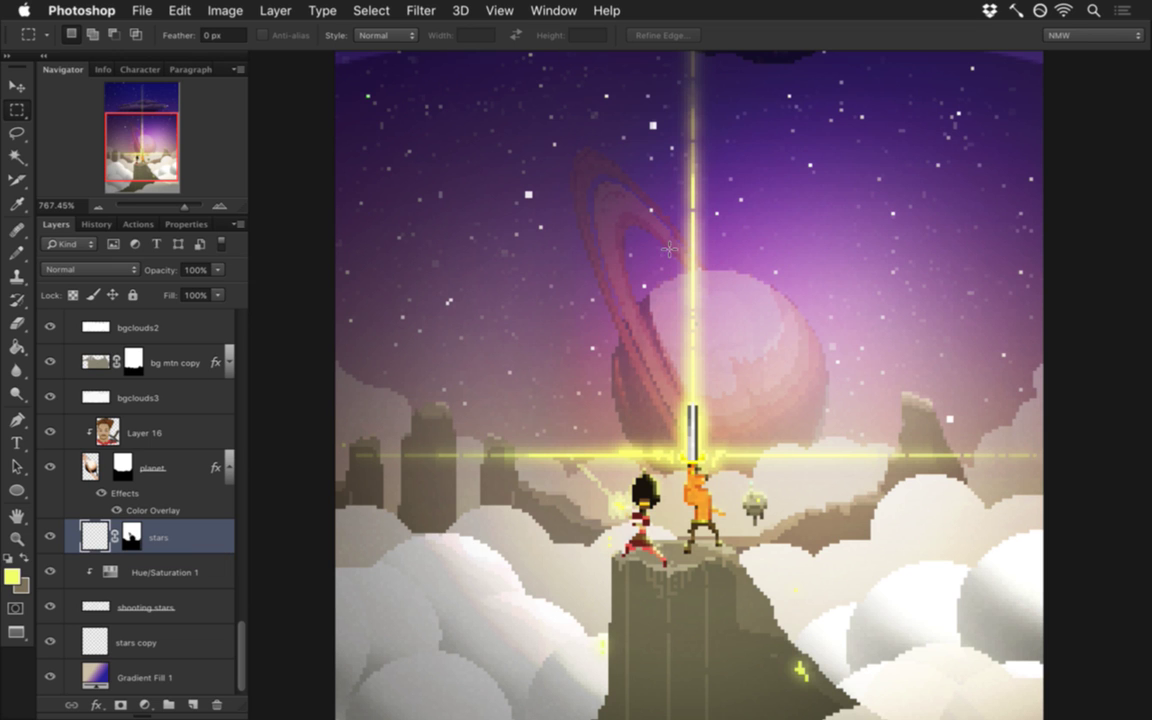
pyautogui.moveTo(651, 210); pyautogui.dragTo(655, 213)
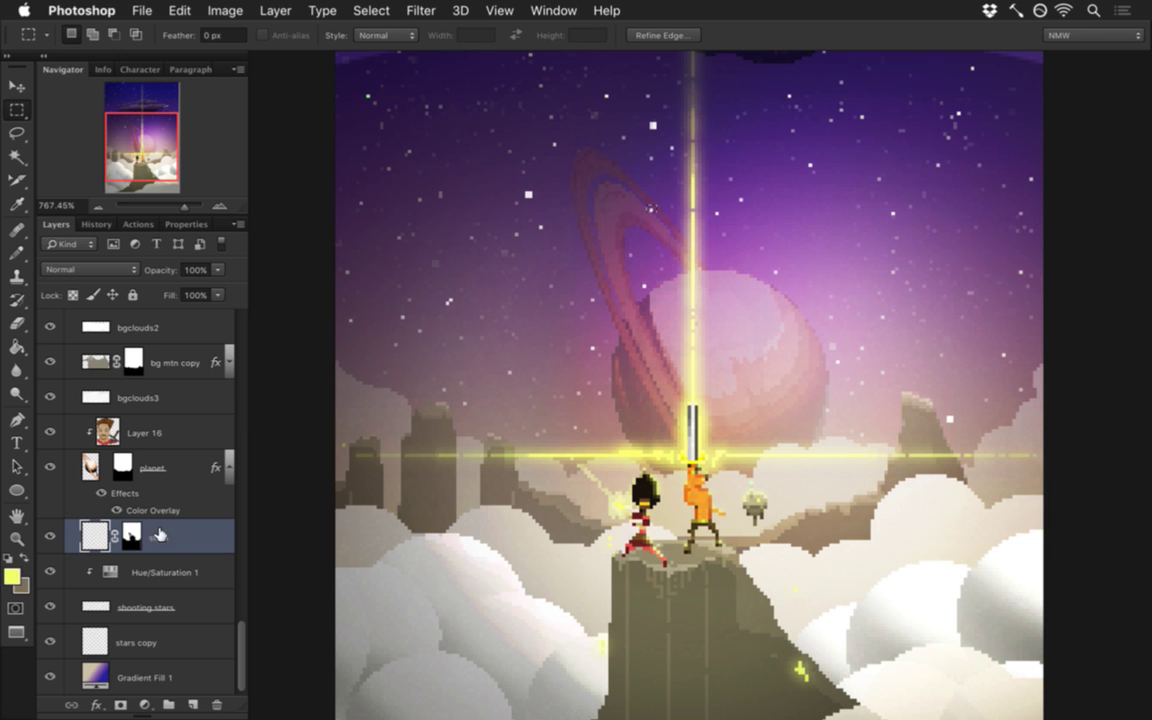
pyautogui.keyDown('alt'); pyautogui.click(131, 536); pyautogui.keyUp('alt')
pyautogui.press('b')
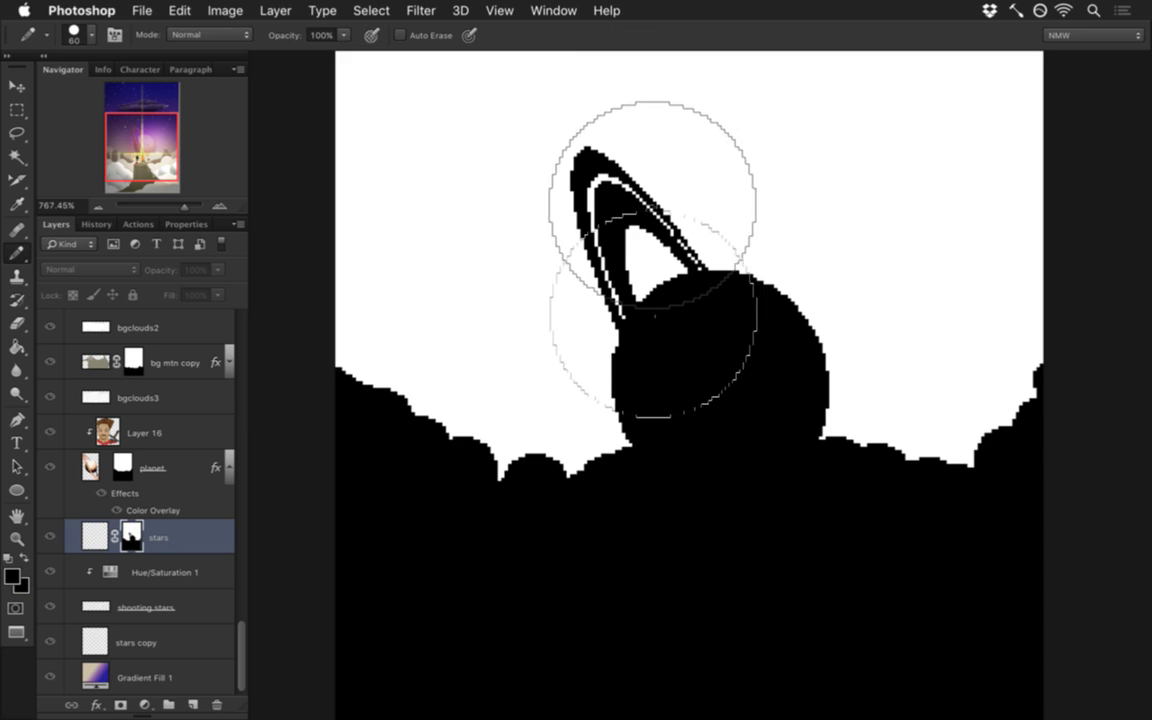
pyautogui.press('[')
pyautogui.press('[')
pyautogui.press('[')
pyautogui.press('[')
pyautogui.press('[')
pyautogui.press('[')
pyautogui.press('[')
pyautogui.press('[')
pyautogui.press('[')
pyautogui.press('[')
pyautogui.press('[')
pyautogui.press('[')
pyautogui.press('[')
pyautogui.press('[')
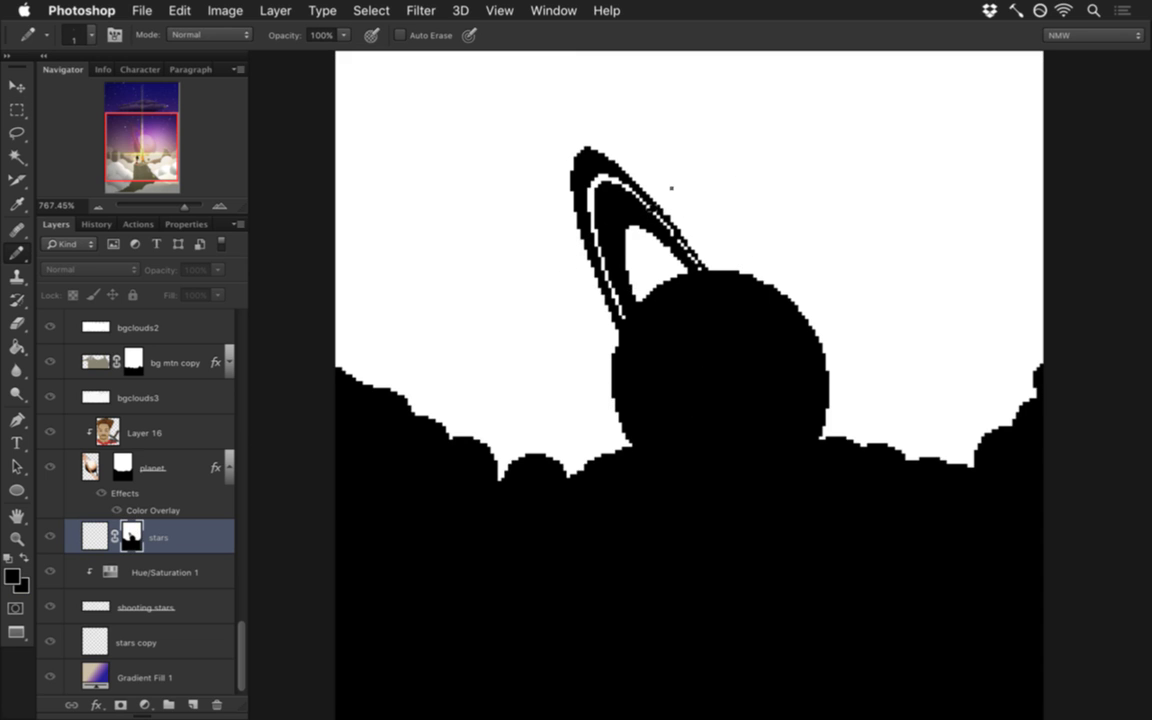
pyautogui.click(94, 536)
pyautogui.press('m')
pyautogui.click(608, 338)
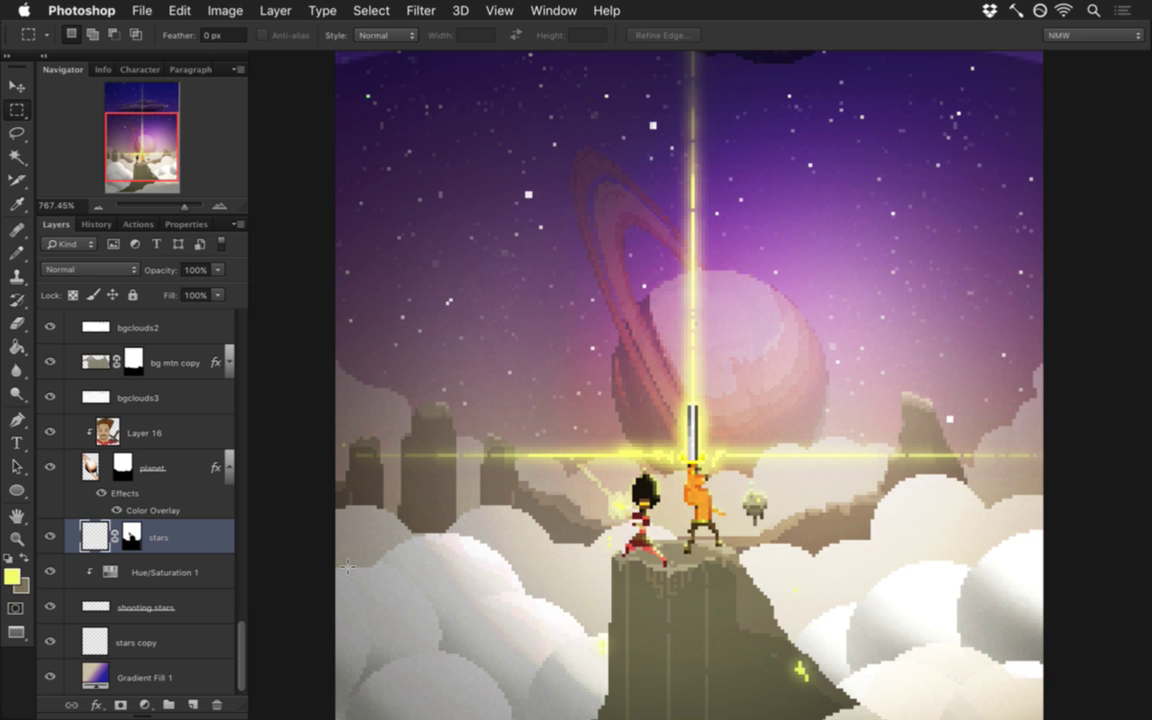
# Step: Show the mbp frame layer and select the part of the artwork that it frames
pyautogui.press('e')
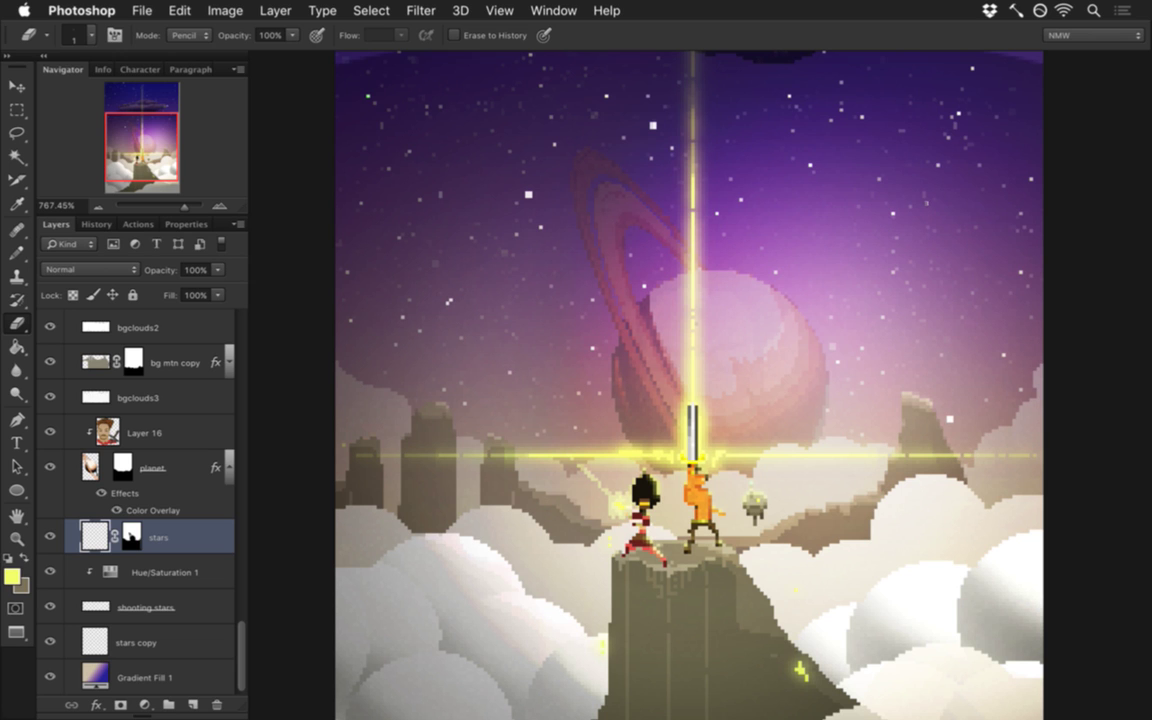
pyautogui.moveTo(837, 249); pyautogui.dragTo(824, 298)
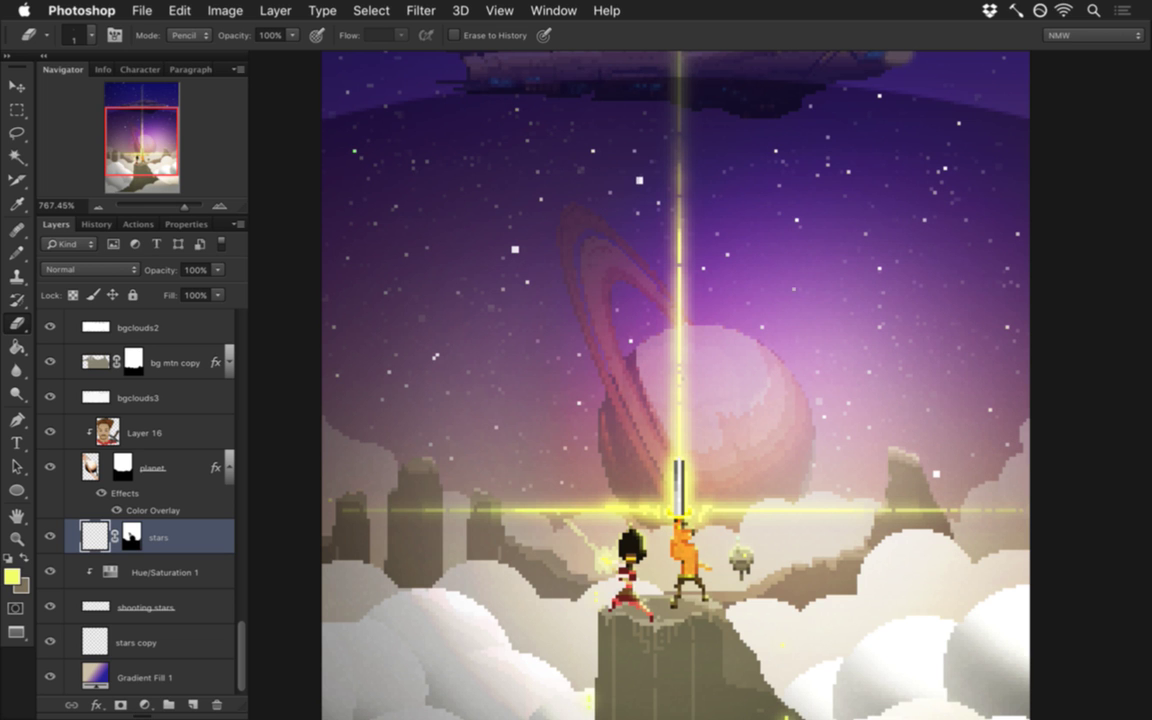
pyautogui.moveTo(805, 442); pyautogui.dragTo(718, 435)
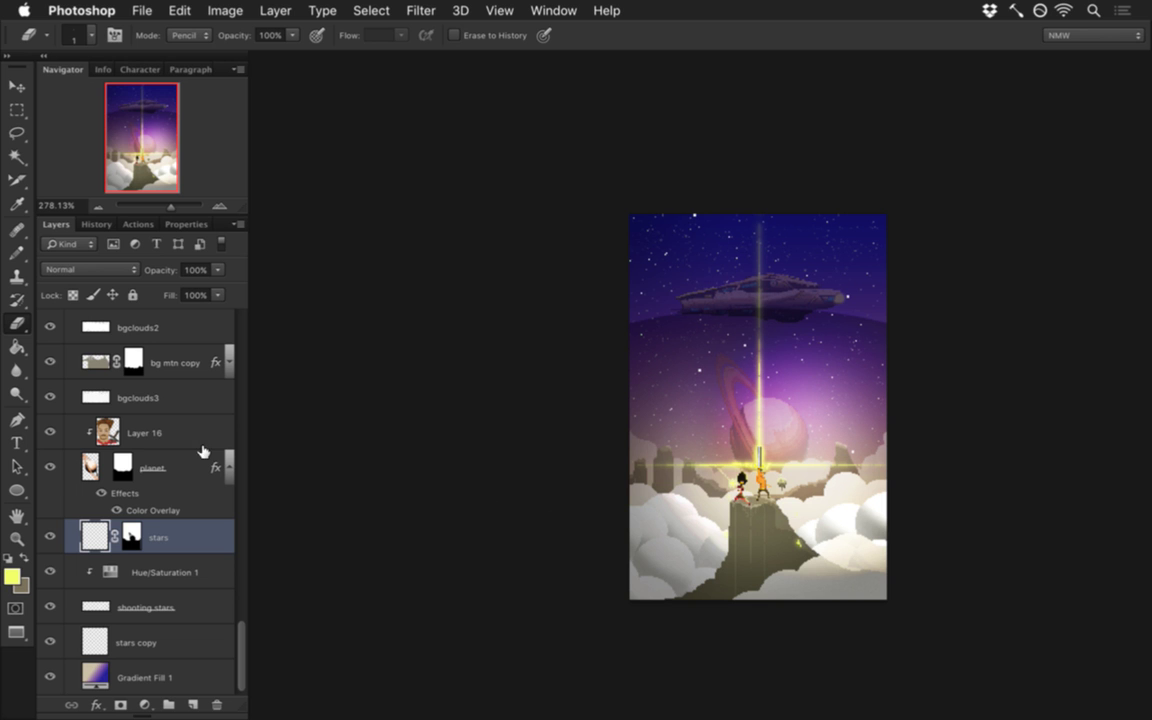
pyautogui.scroll(15, 217, 574)
pyautogui.scroll(5, 150, 345)
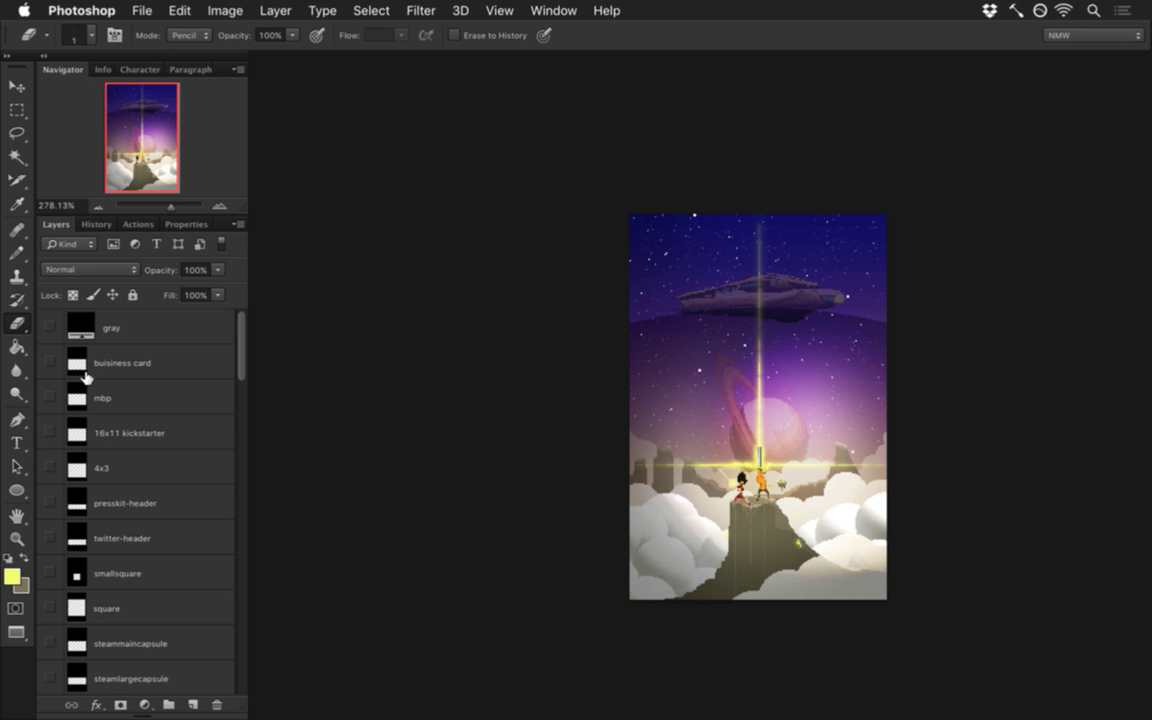
pyautogui.click(50, 398)
pyautogui.moveTo(808, 507); pyautogui.dragTo(895, 525)
pyautogui.keyDown('super'); pyautogui.click(74, 370); pyautogui.keyUp('super')
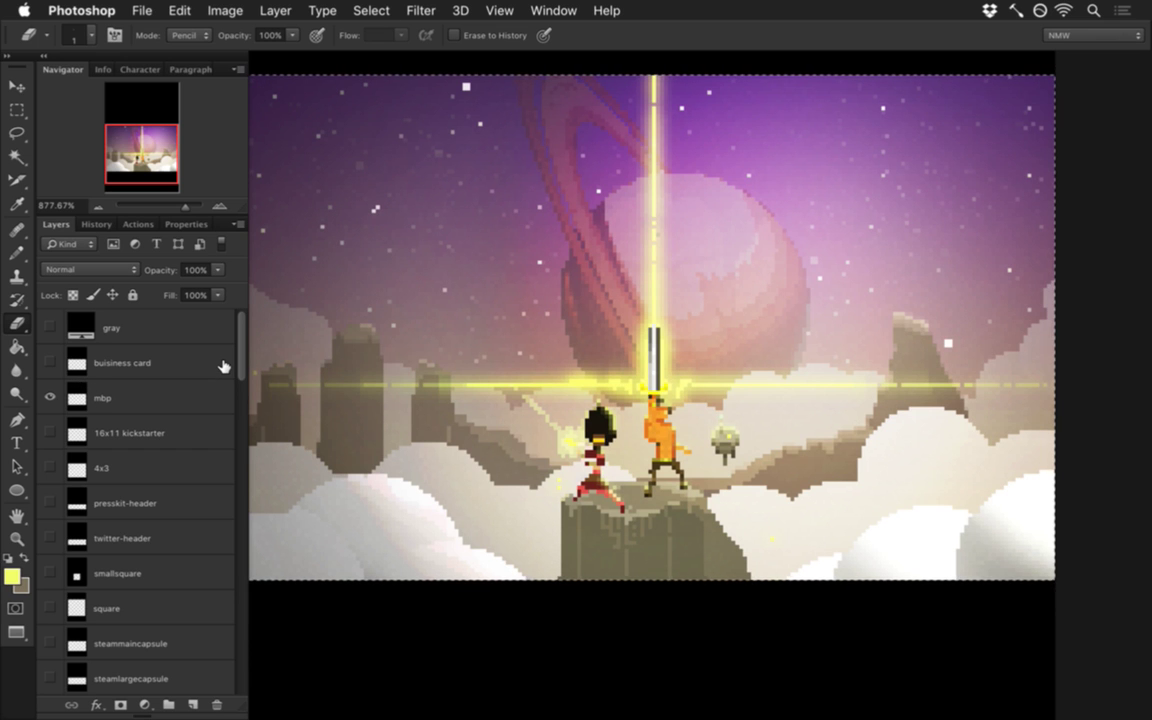
# Step: Create a new document sized to the copied area and paste the framed artwork into it
pyautogui.press('super+n')
pyautogui.press('Return')
pyautogui.press('super+v')
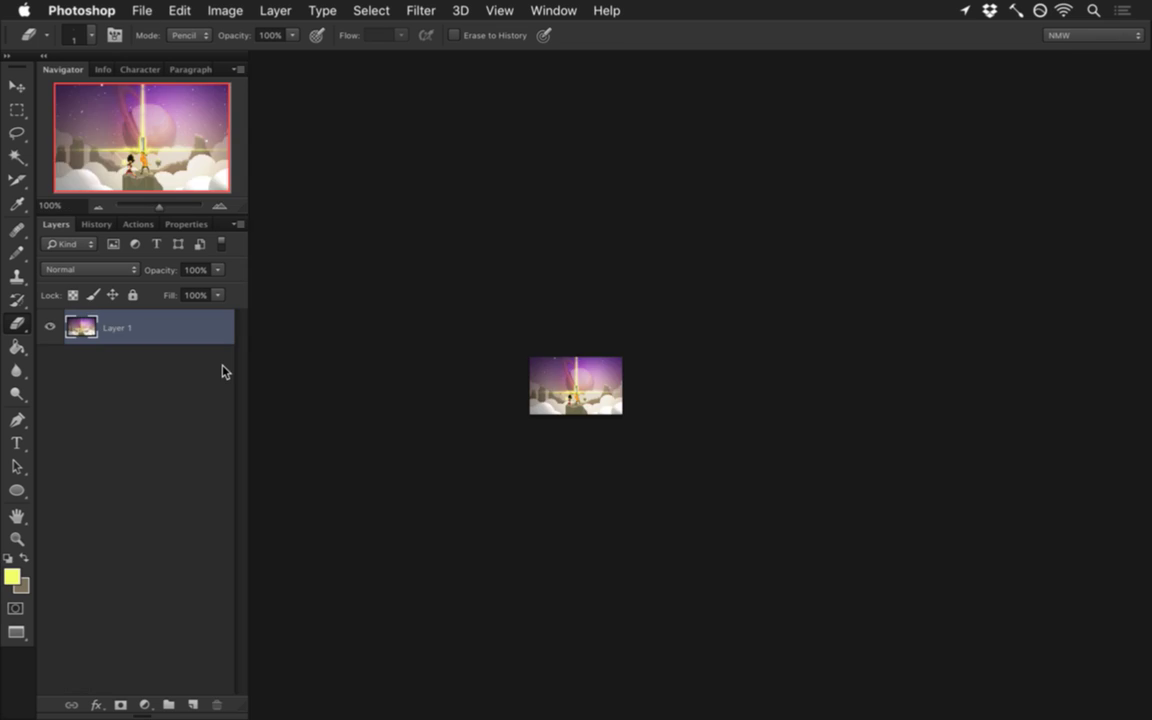
pyautogui.moveTo(507, 350); pyautogui.dragTo(900, 420)
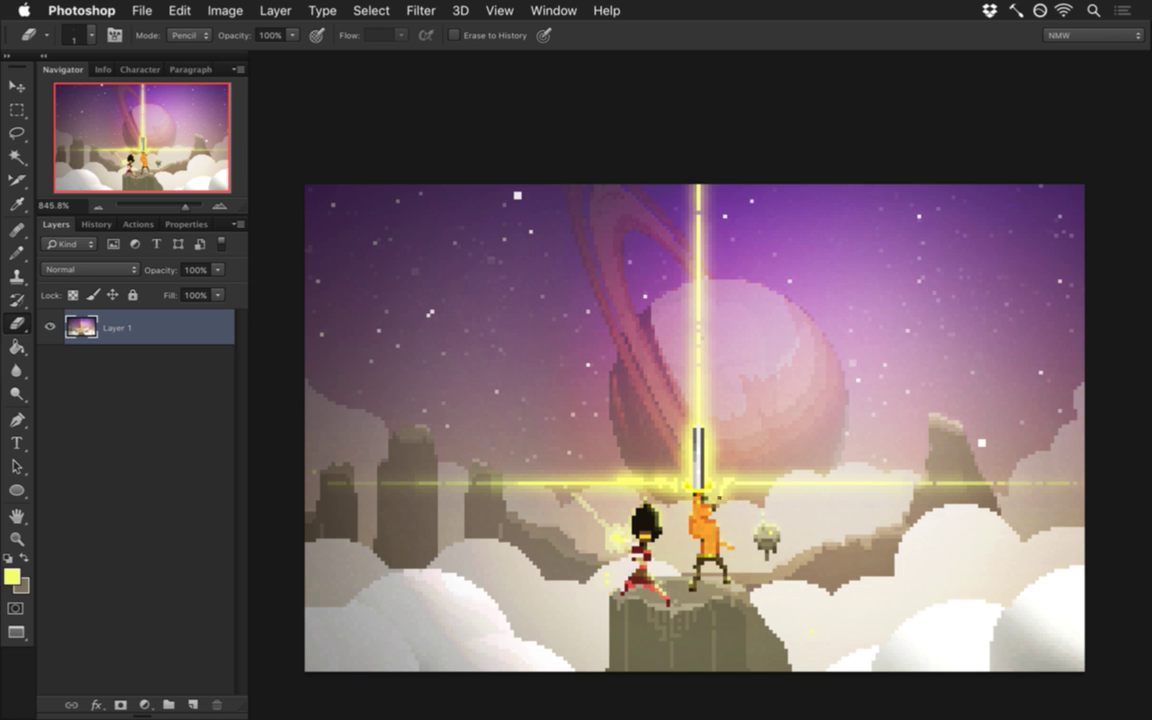
# Step: Set up a Save for Web export at 2560 × 1600 px in PNG-24 format
pyautogui.click(142, 10)
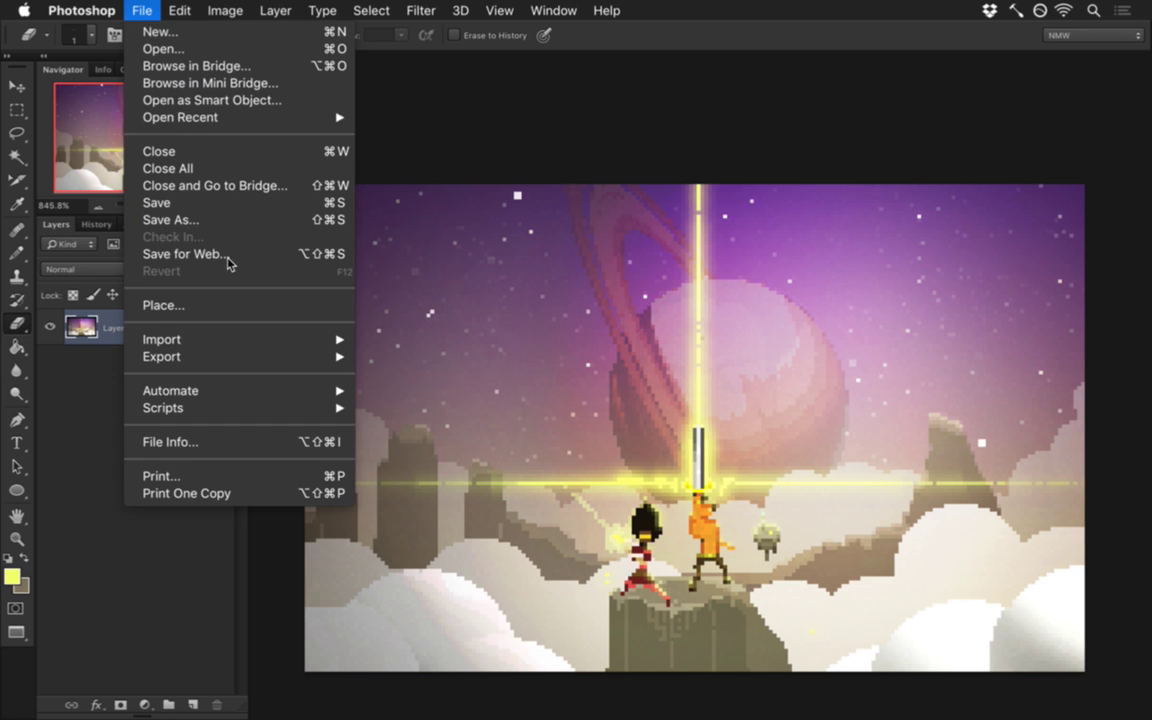
pyautogui.click(505, 477)
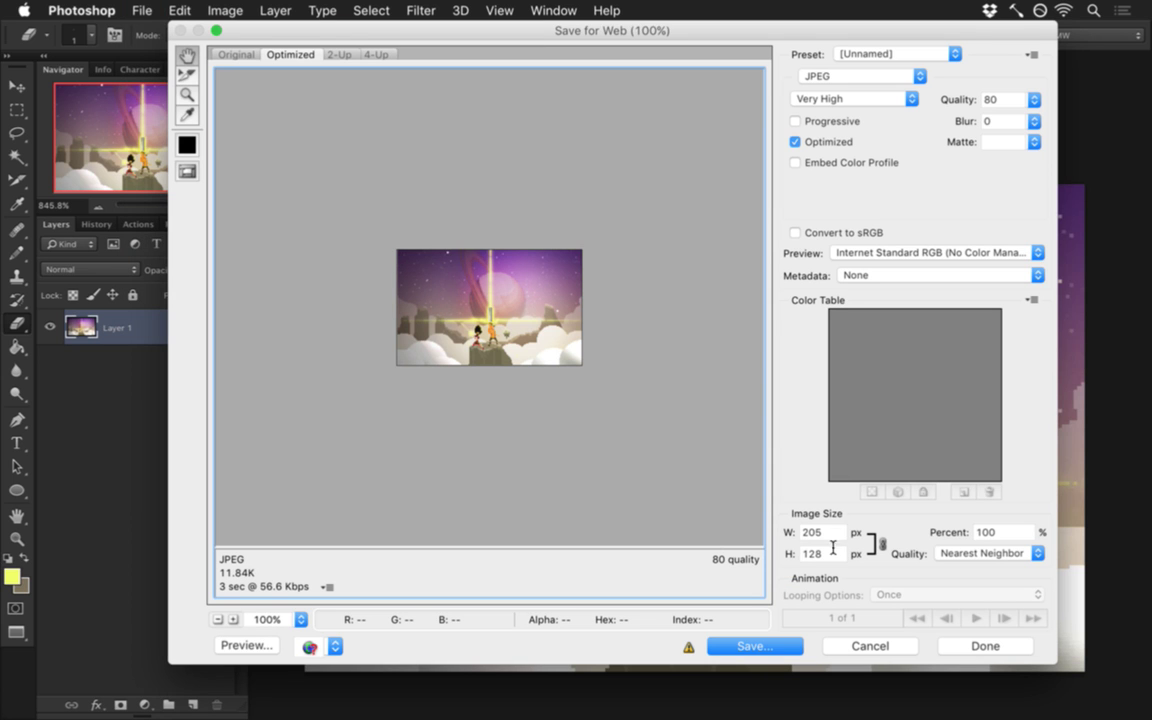
pyautogui.doubleClick(839, 540)
pyautogui.write('2560')
pyautogui.press('Tab')
pyautogui.write('1600')
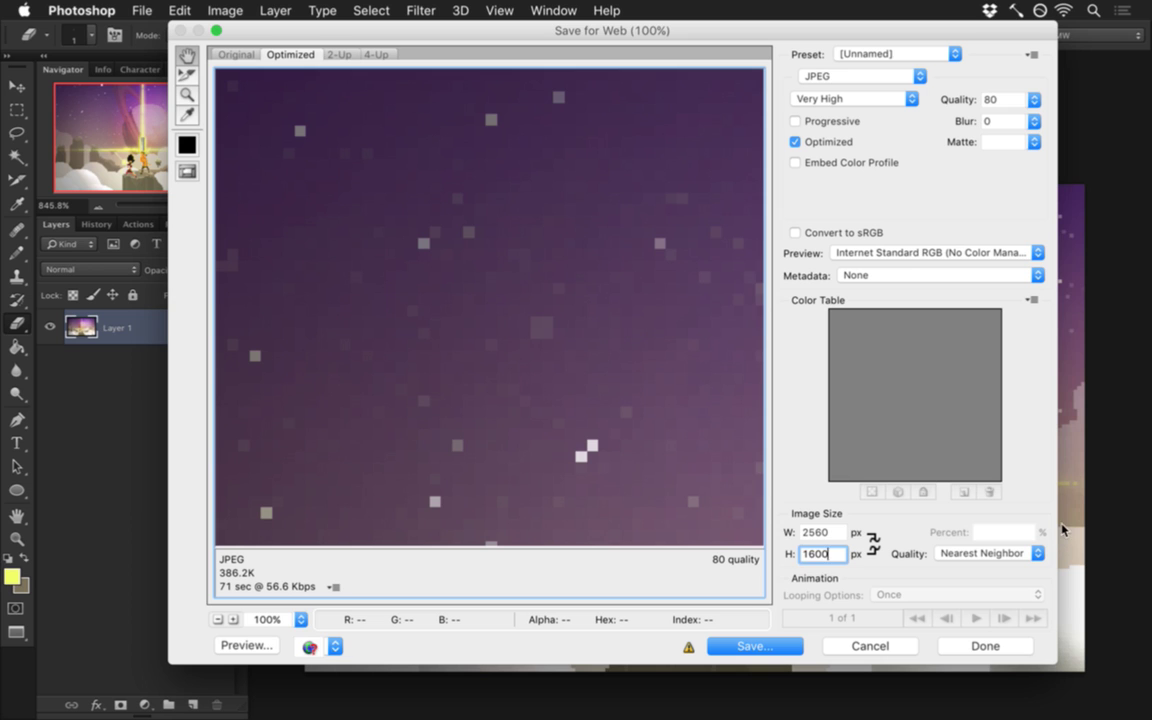
pyautogui.press('Tab')
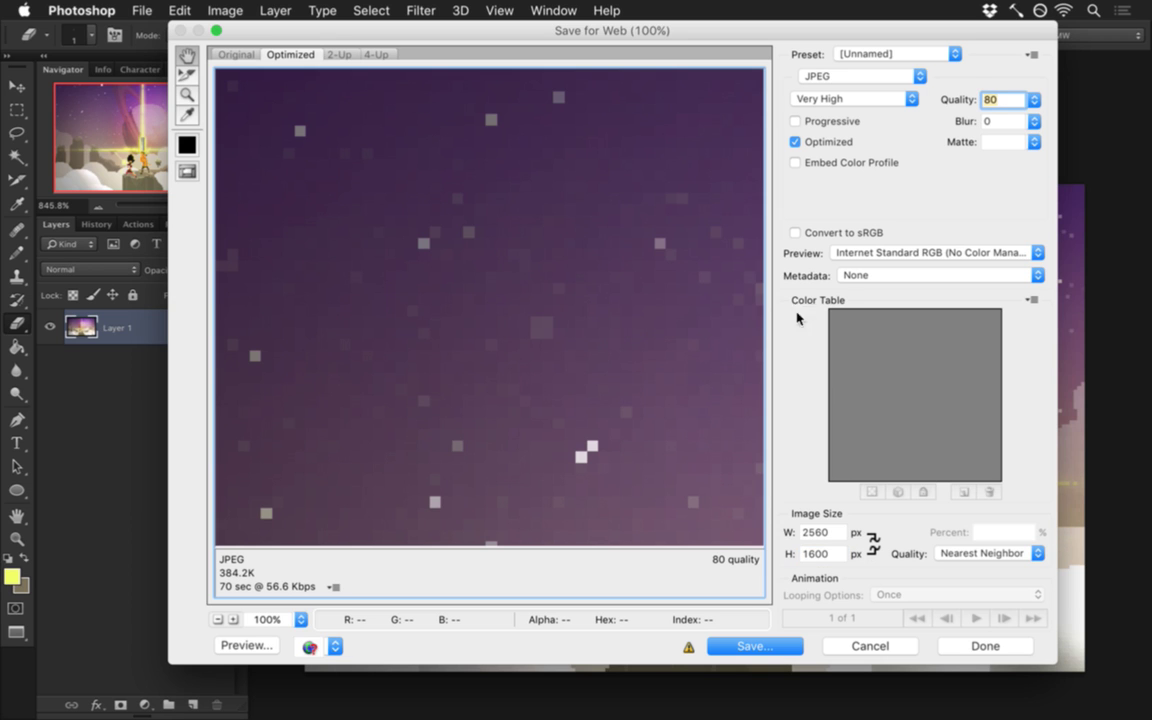
pyautogui.click(818, 78)
pyautogui.click(838, 106)
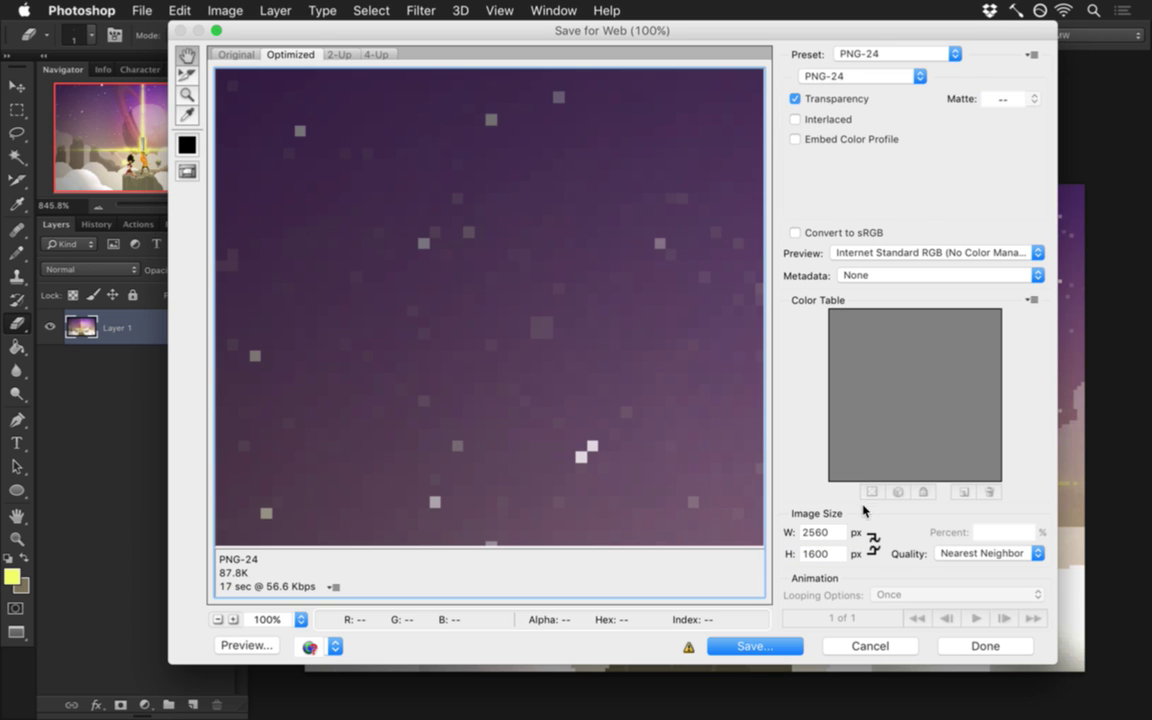
# Step: Save the export as Wallpaper-mbp.png in the lowercase songbringer folder, replacing the existing file
pyautogui.press('Return')
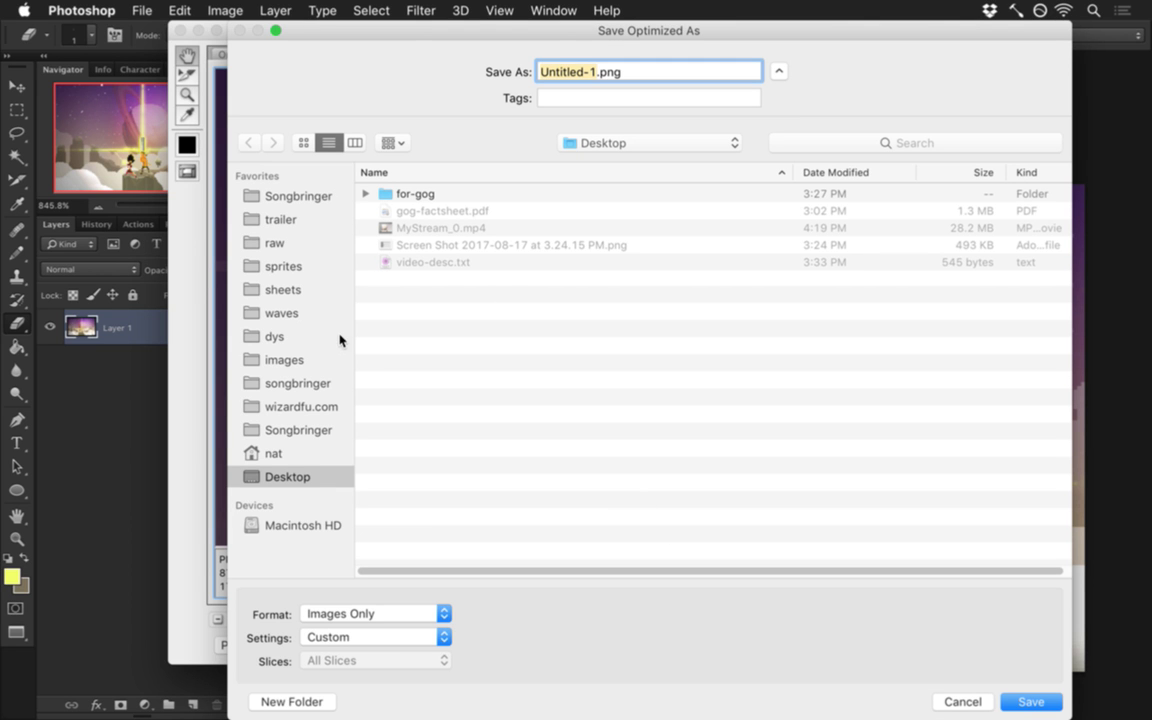
pyautogui.click(300, 430)
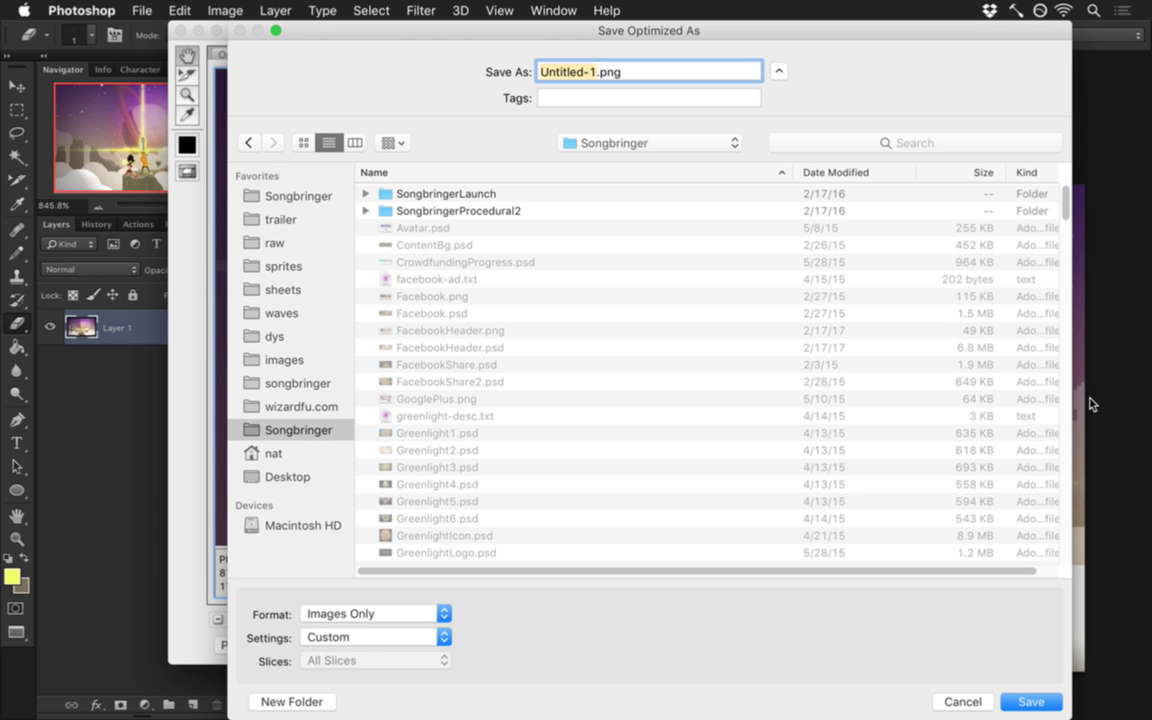
pyautogui.moveTo(1067, 208); pyautogui.dragTo(1046, 576)
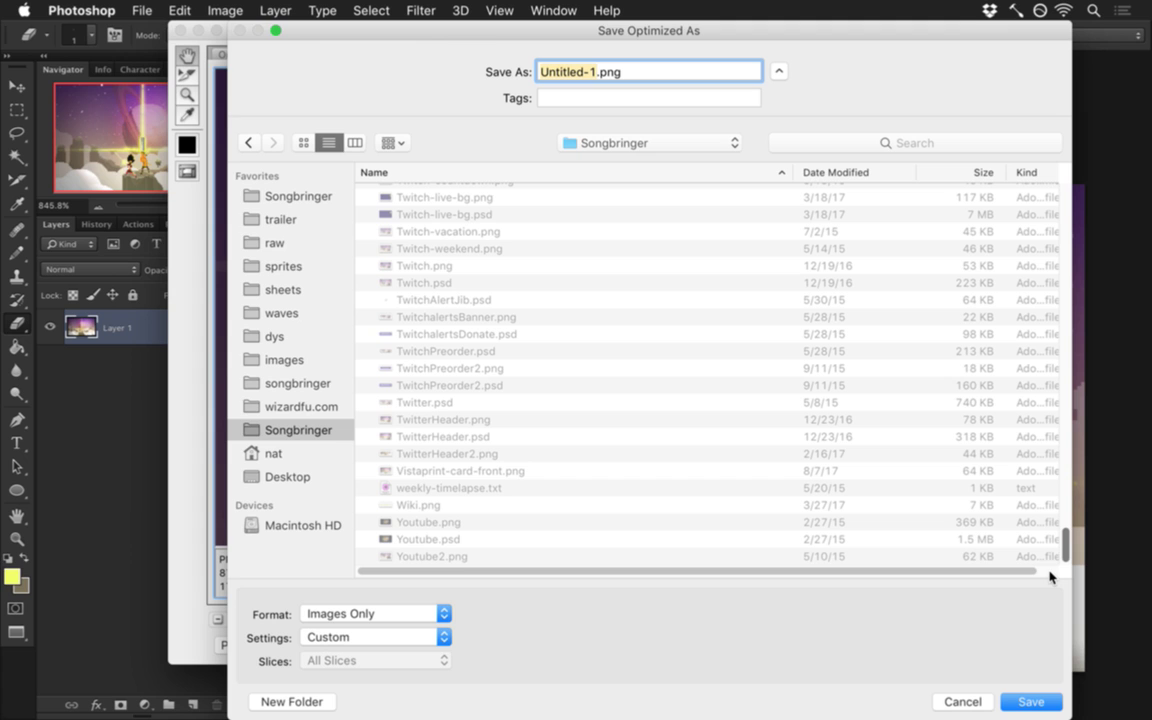
pyautogui.click(318, 384)
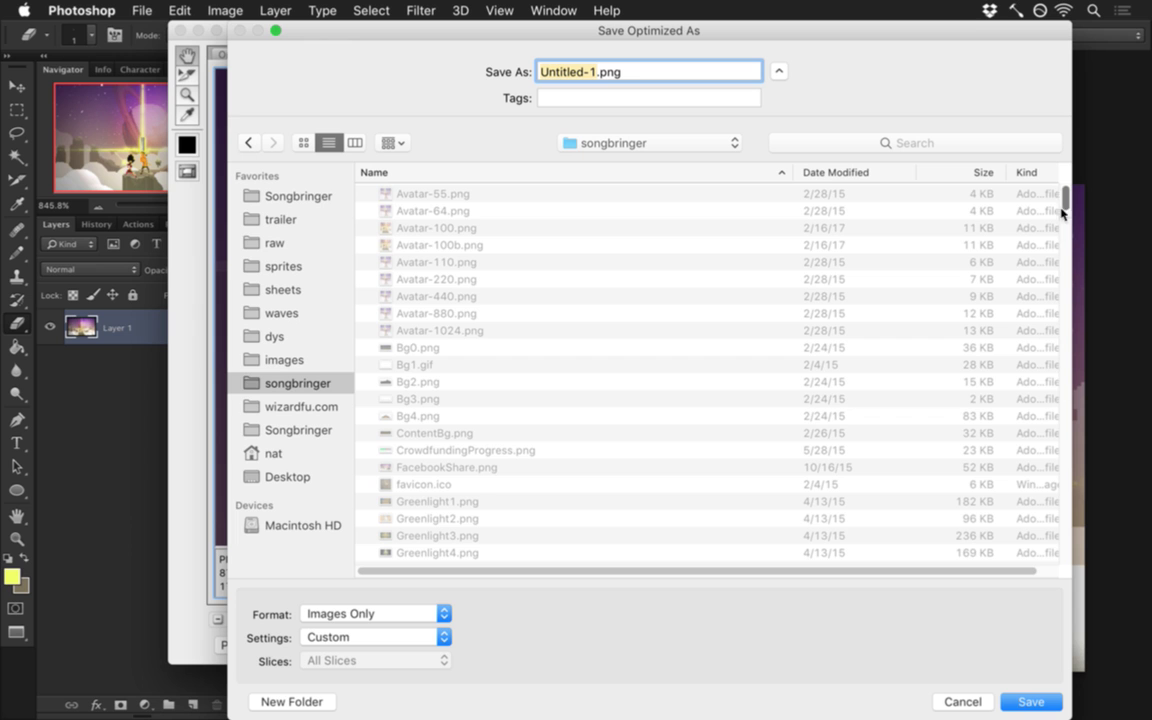
pyautogui.scroll(-20, 1064, 514)
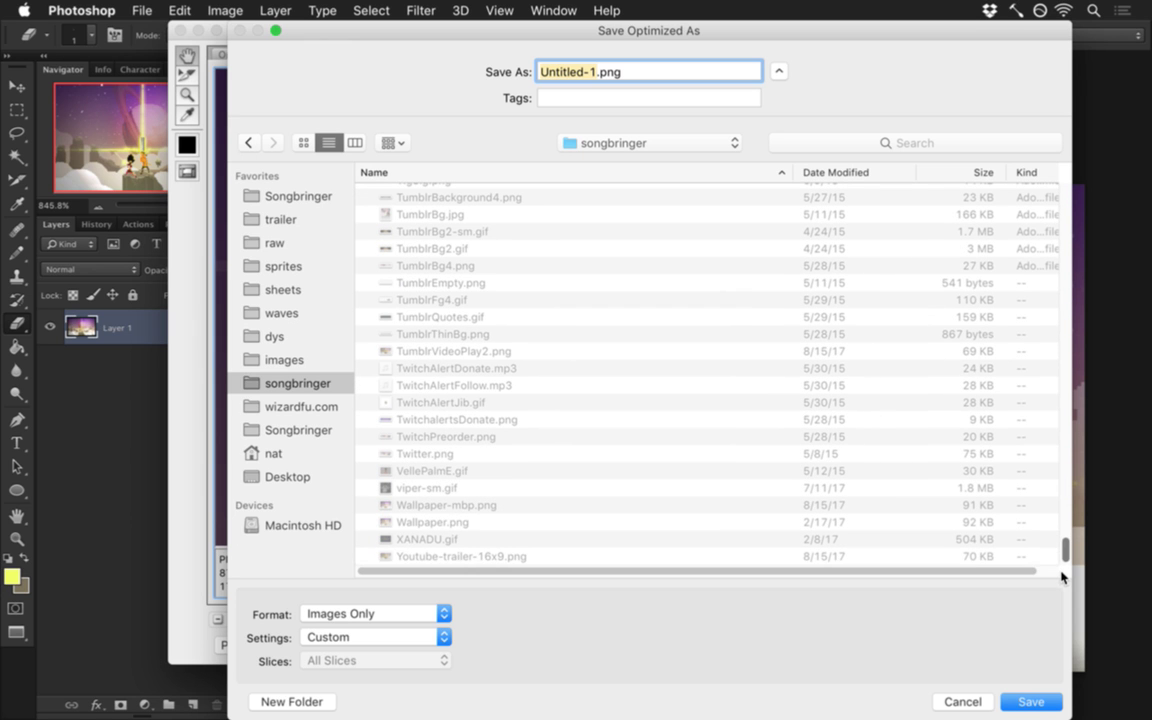
pyautogui.click(445, 505)
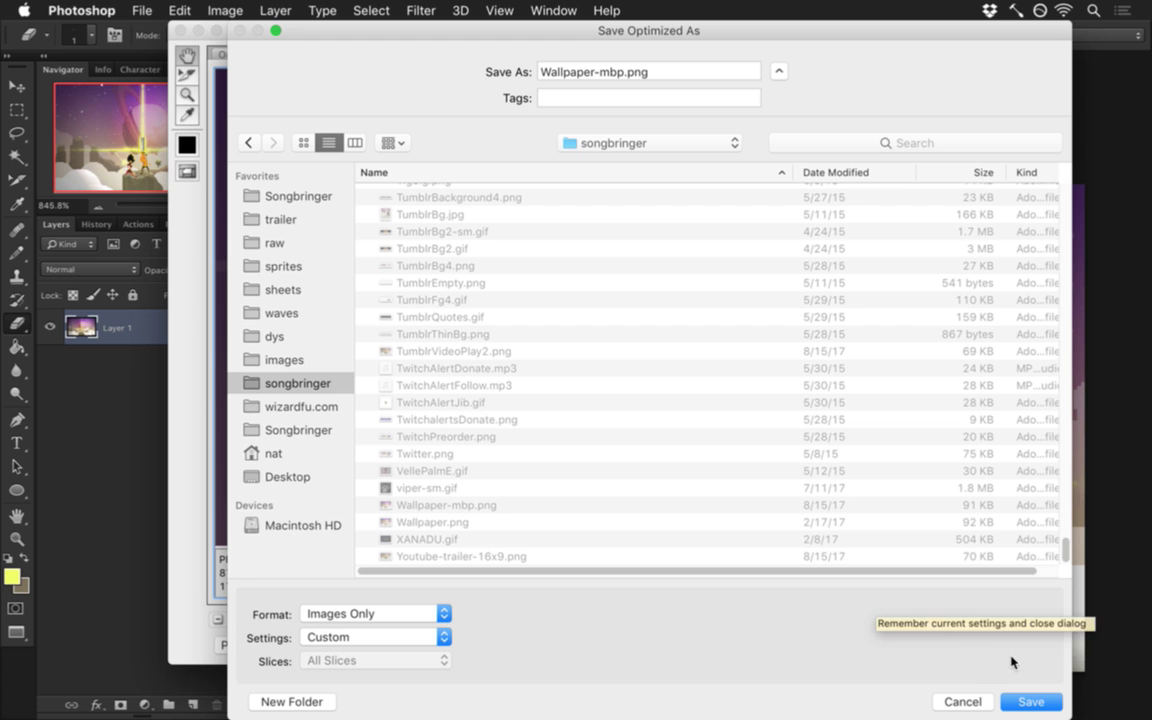
pyautogui.click(1028, 700)
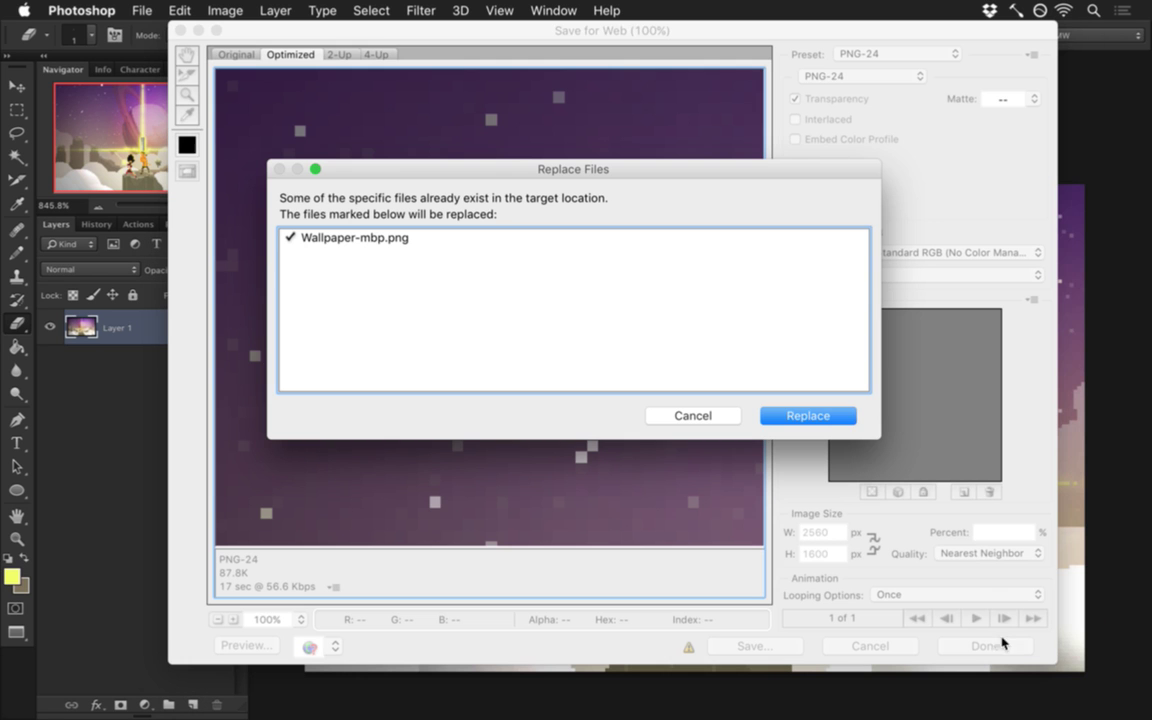
pyautogui.click(808, 416)
# Step: Switch to System Preferences and open the Desktop & Screen Saver settings
pyautogui.press('super+Tab')
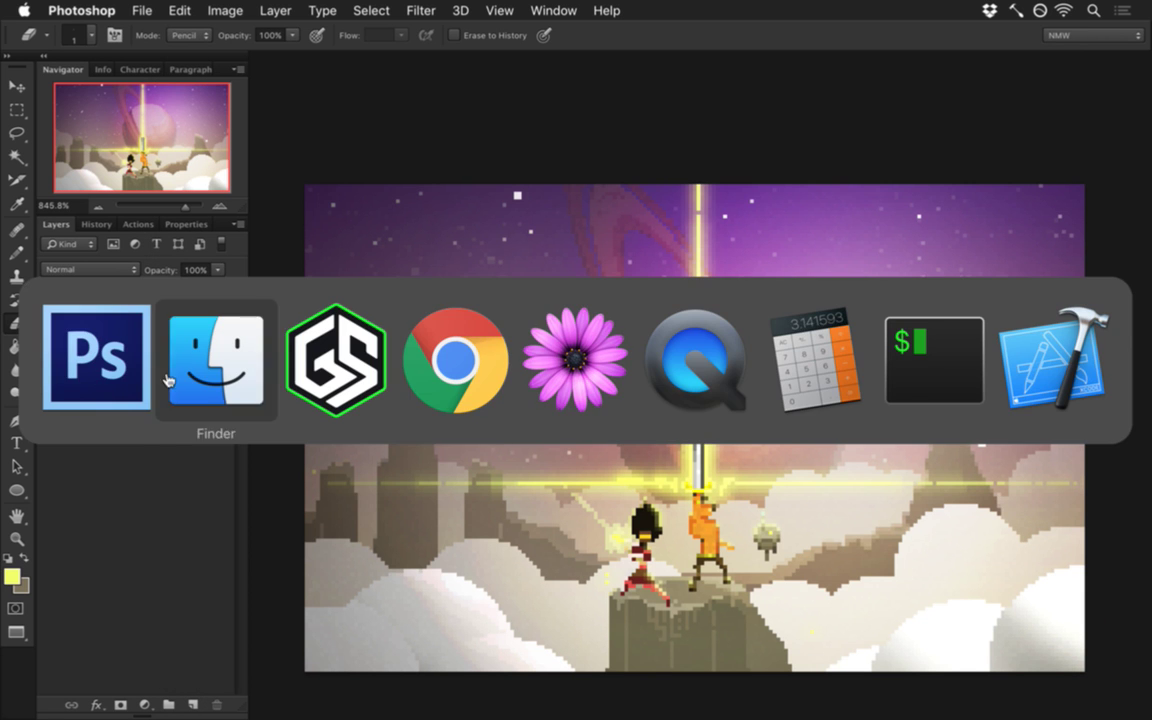
pyautogui.click(3, 5)
pyautogui.click(60, 60)
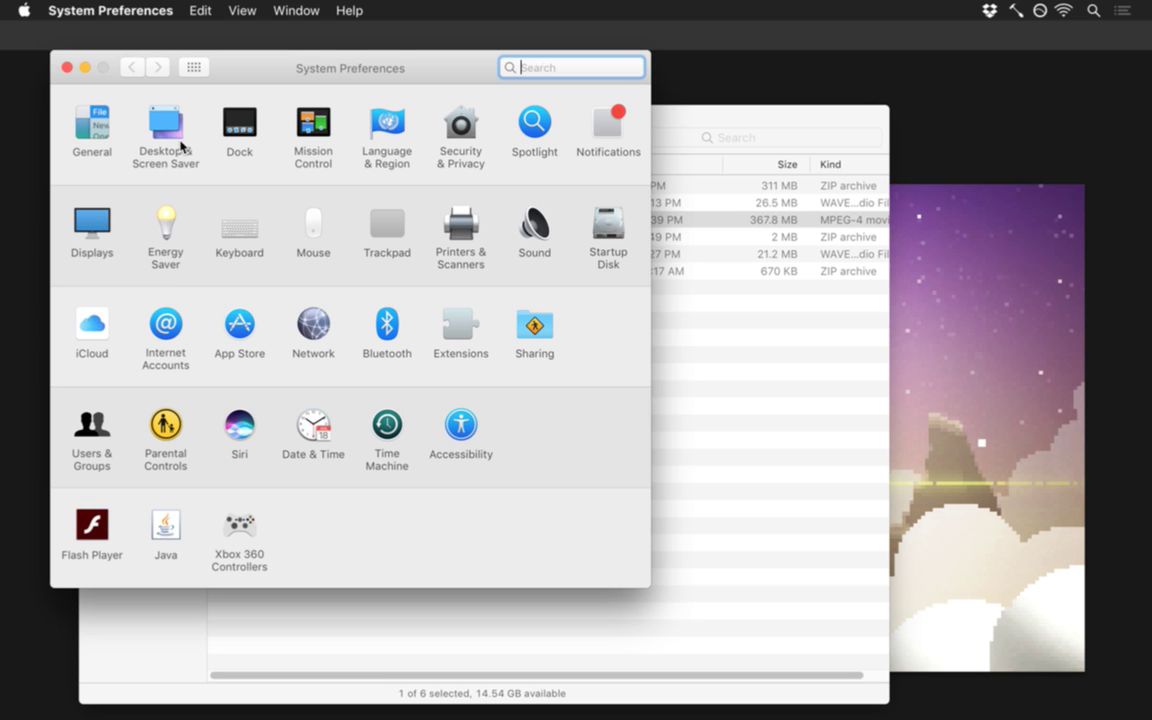
pyautogui.click(186, 150)
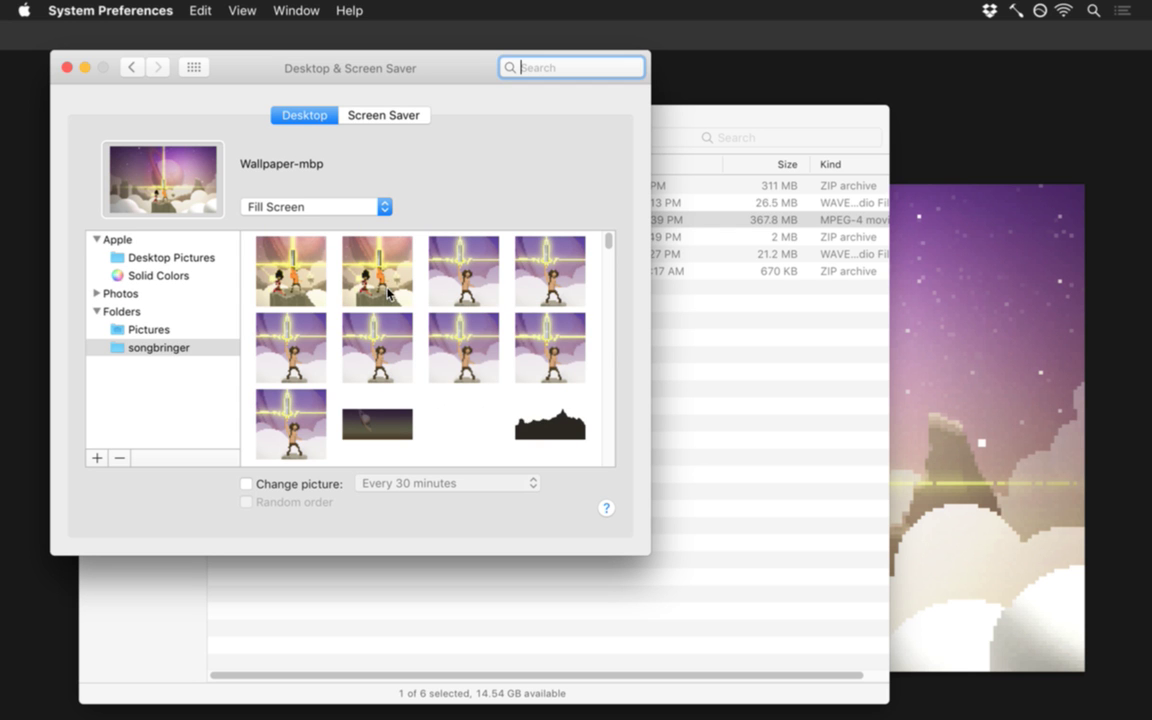
# Step: Set Wallpaper-mbp from the songbringer folder as the desktop picture and check it on the uncovered desktop
pyautogui.click(607, 291)
pyautogui.moveTo(607, 291); pyautogui.dragTo(607, 456)
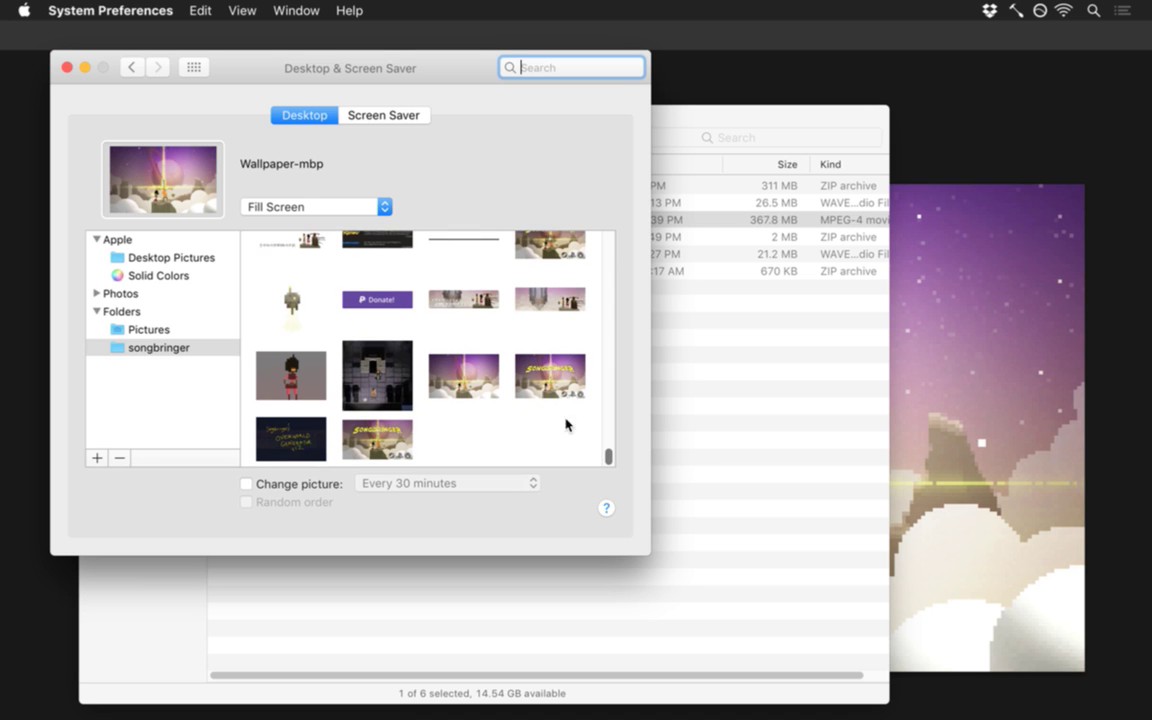
pyautogui.click(545, 383)
pyautogui.click(479, 379)
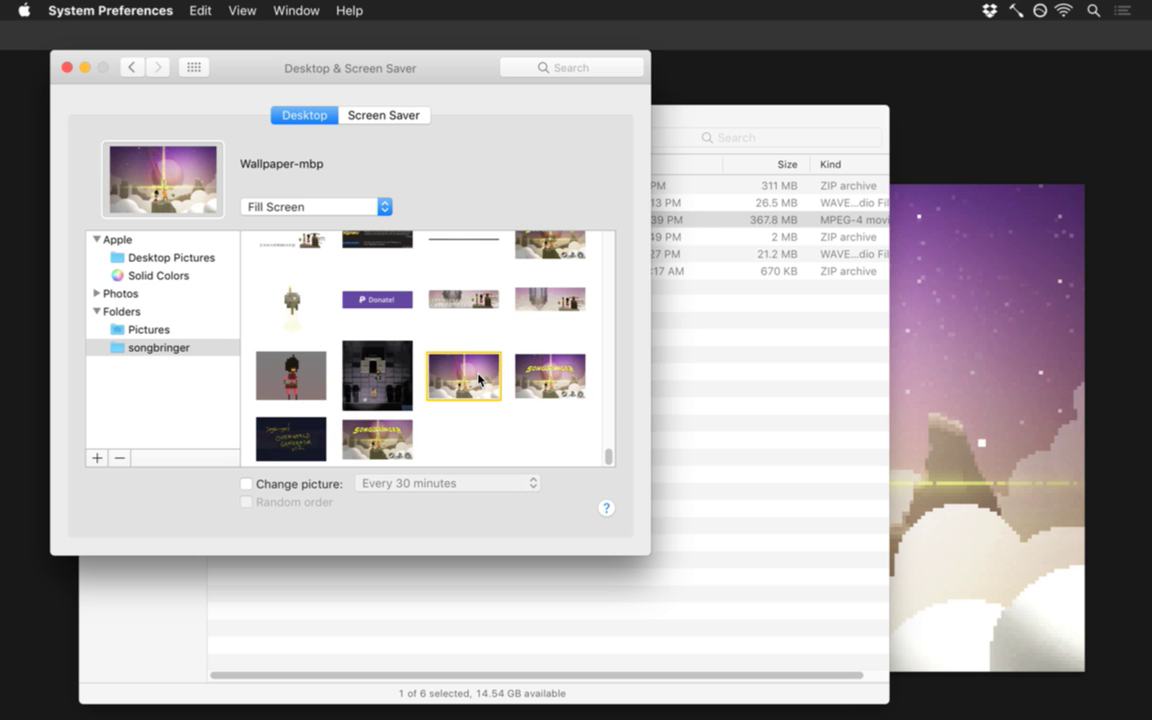
pyautogui.press('F11')
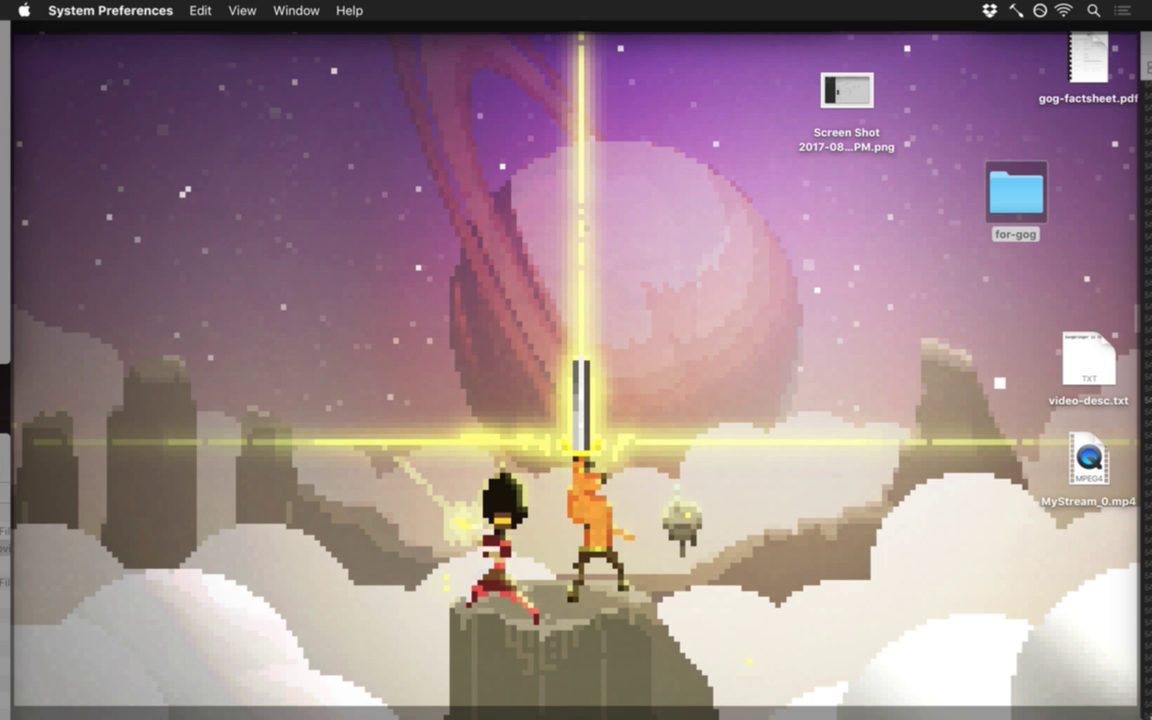
pyautogui.press('F11')
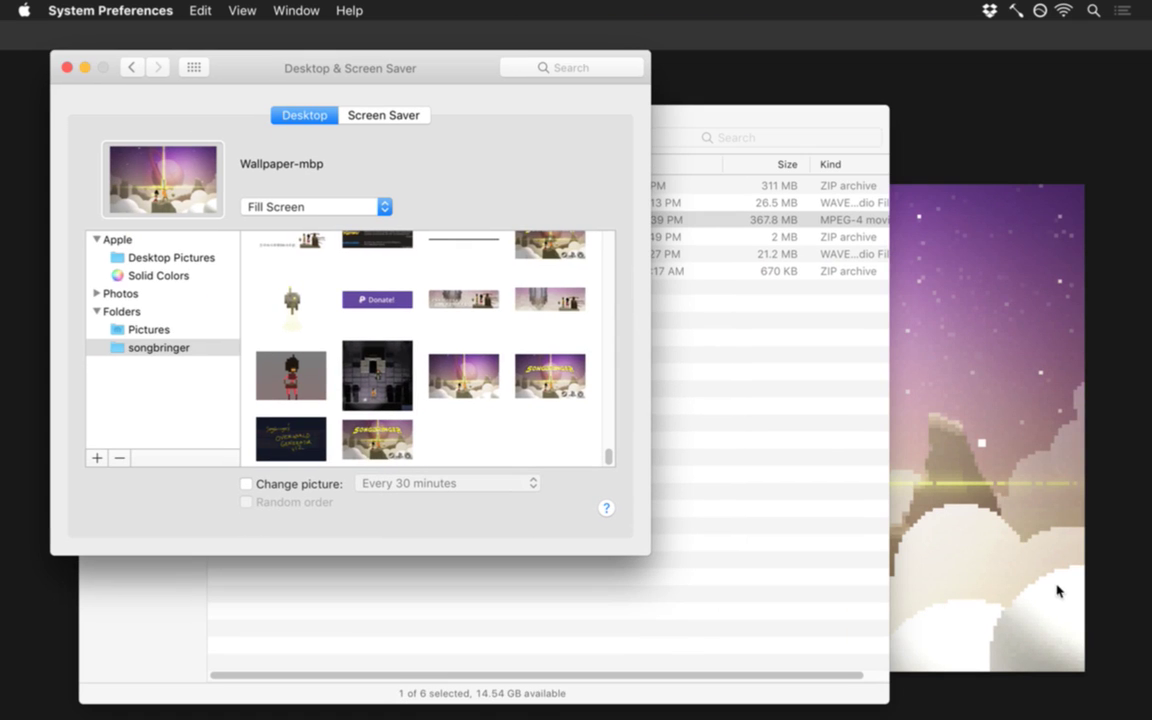
# Step: Switch to Photoshop, close the flattened wallpaper document without saving it, and clear the selection in the poster file
pyautogui.click(843, 40)
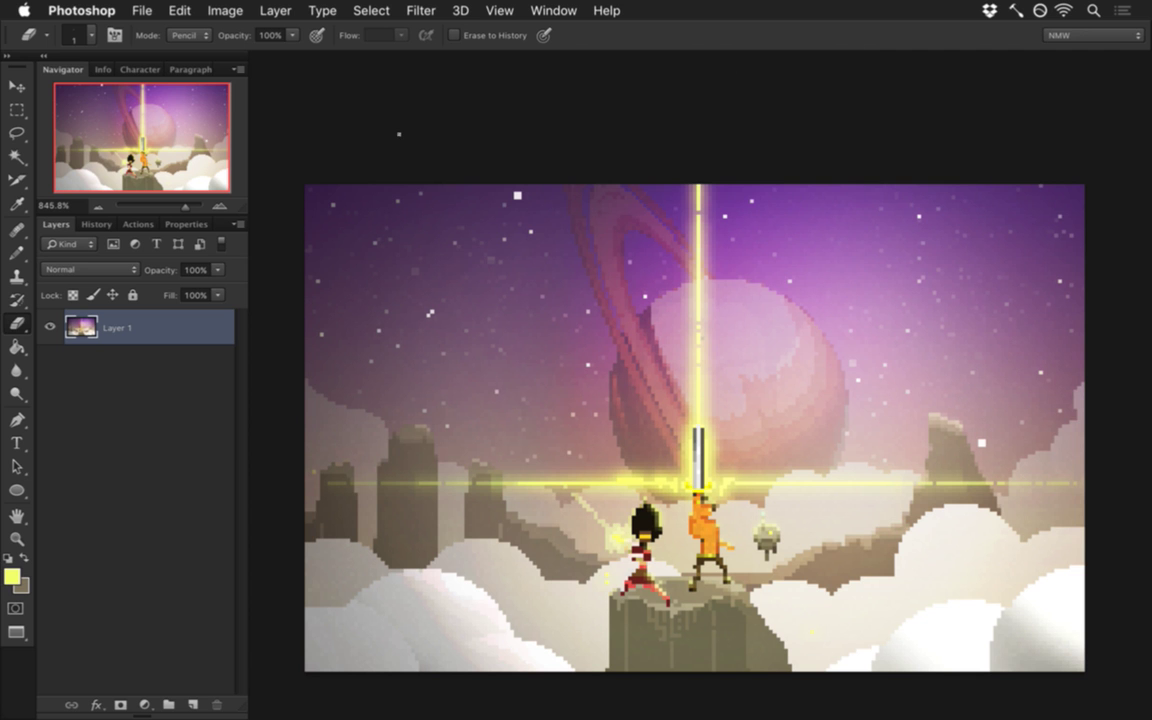
pyautogui.press('super+w')
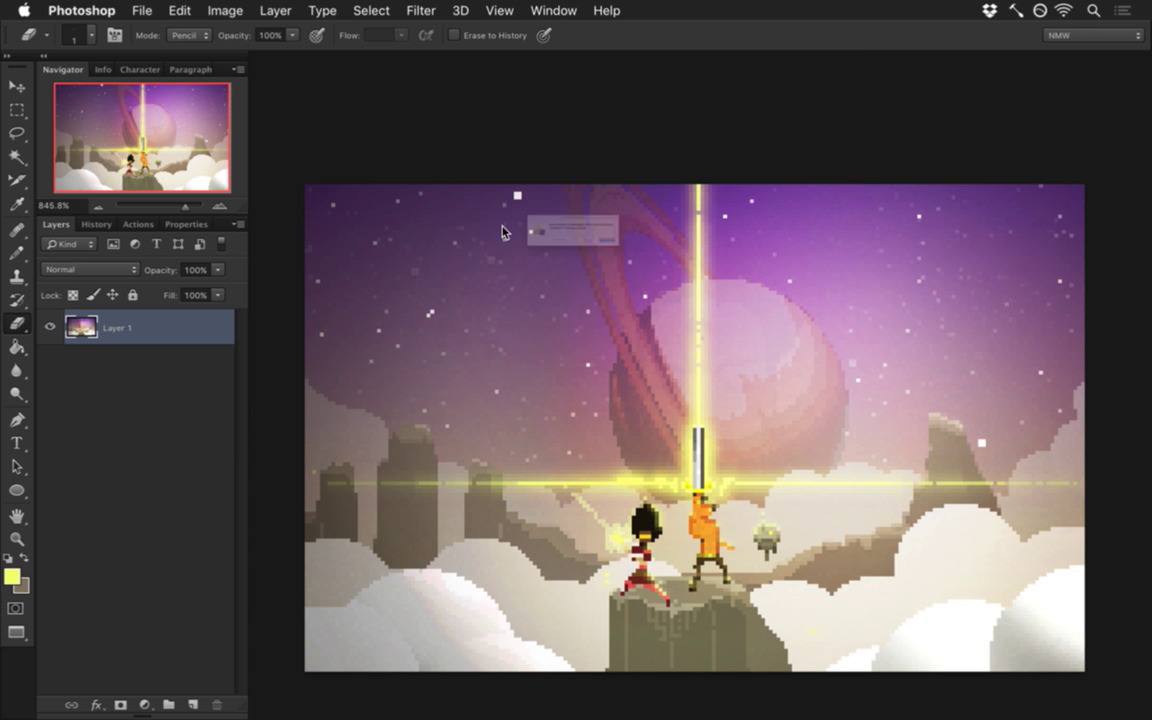
pyautogui.click(514, 270)
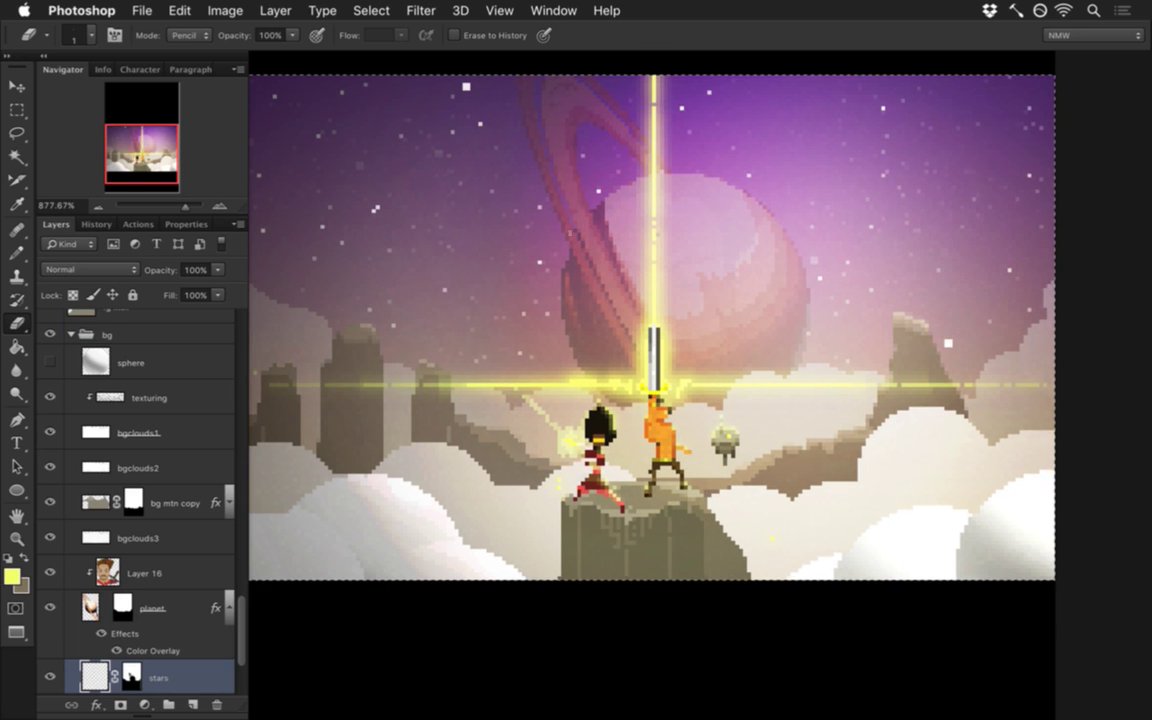
pyautogui.press('m')
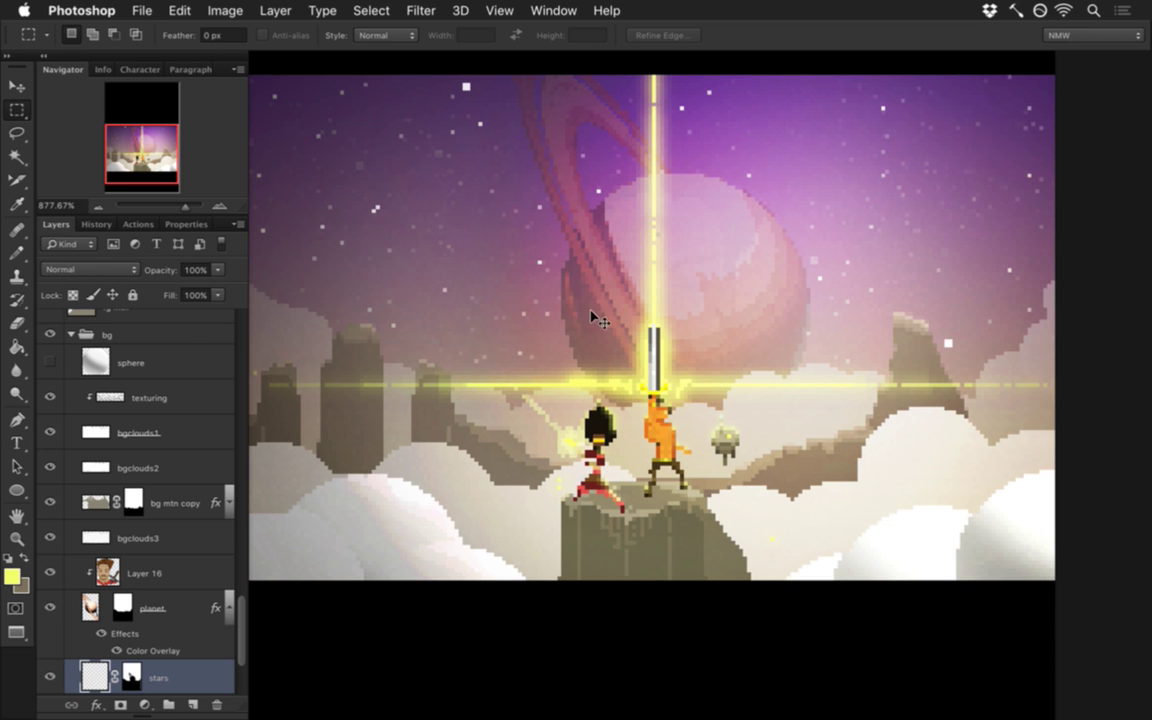
# Step: Switch to iTerm2, clear the terminal and list the Songbringer repository's modified files with gs
pyautogui.press('super+Tab')
pyautogui.click(938, 407)
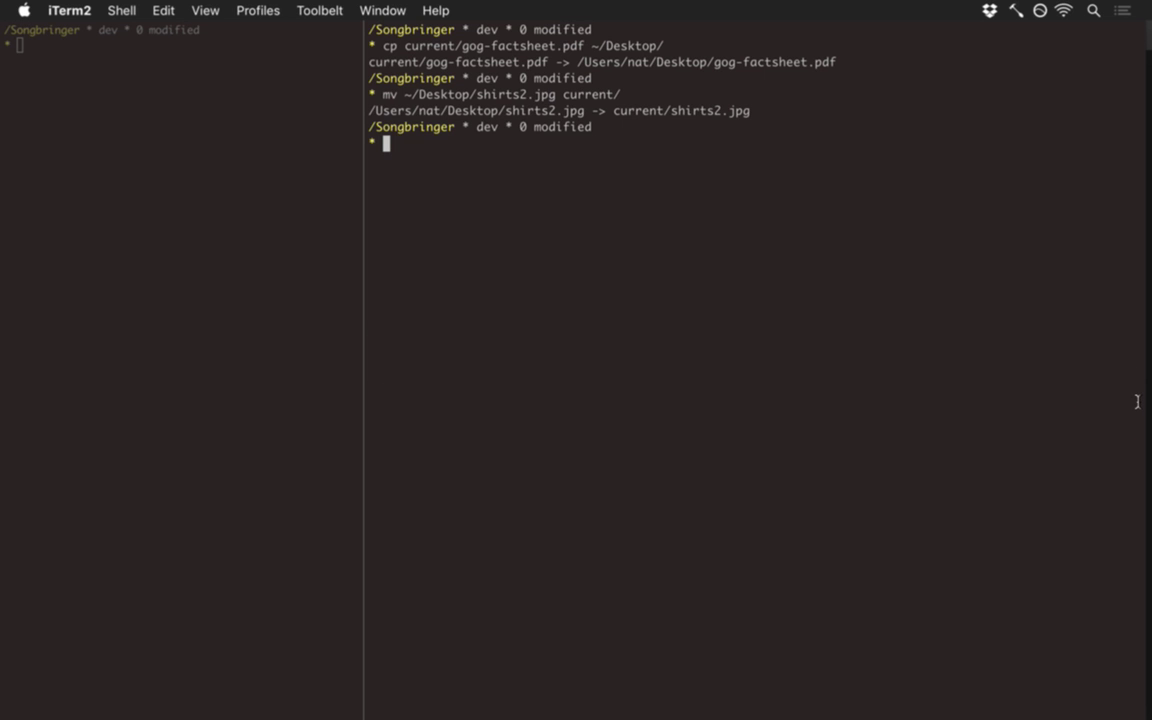
pyautogui.hotkey('ctrl', 'l')
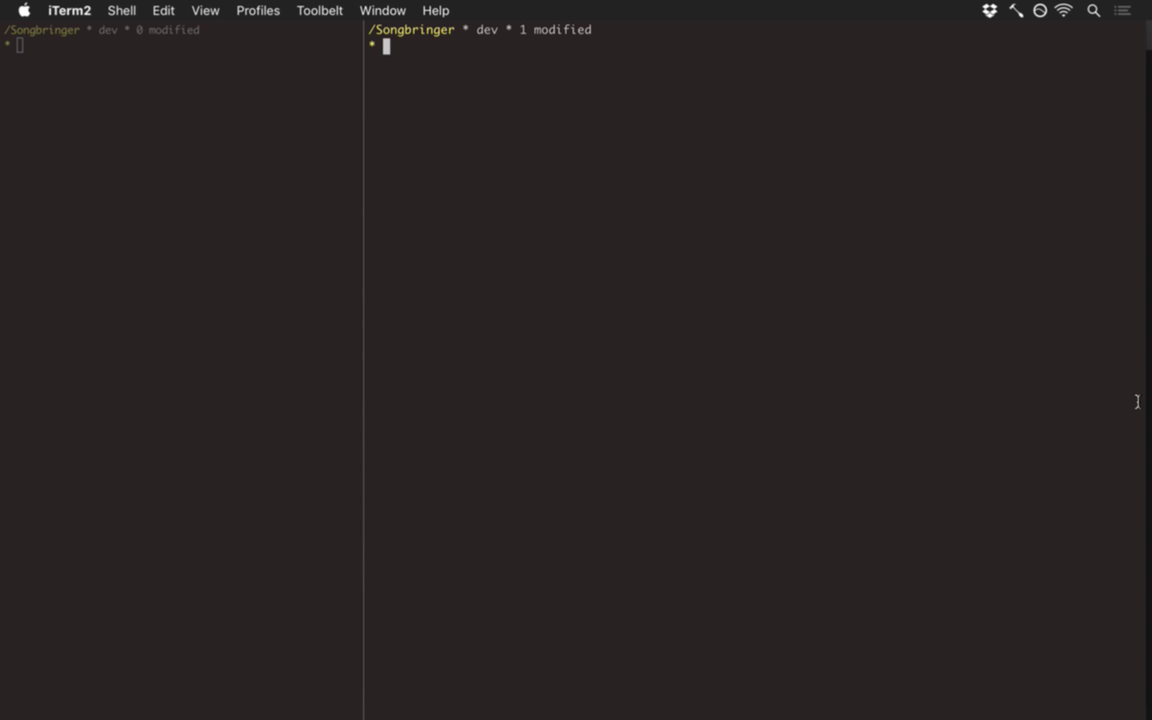
pyautogui.write('gs')
pyautogui.press('Return')
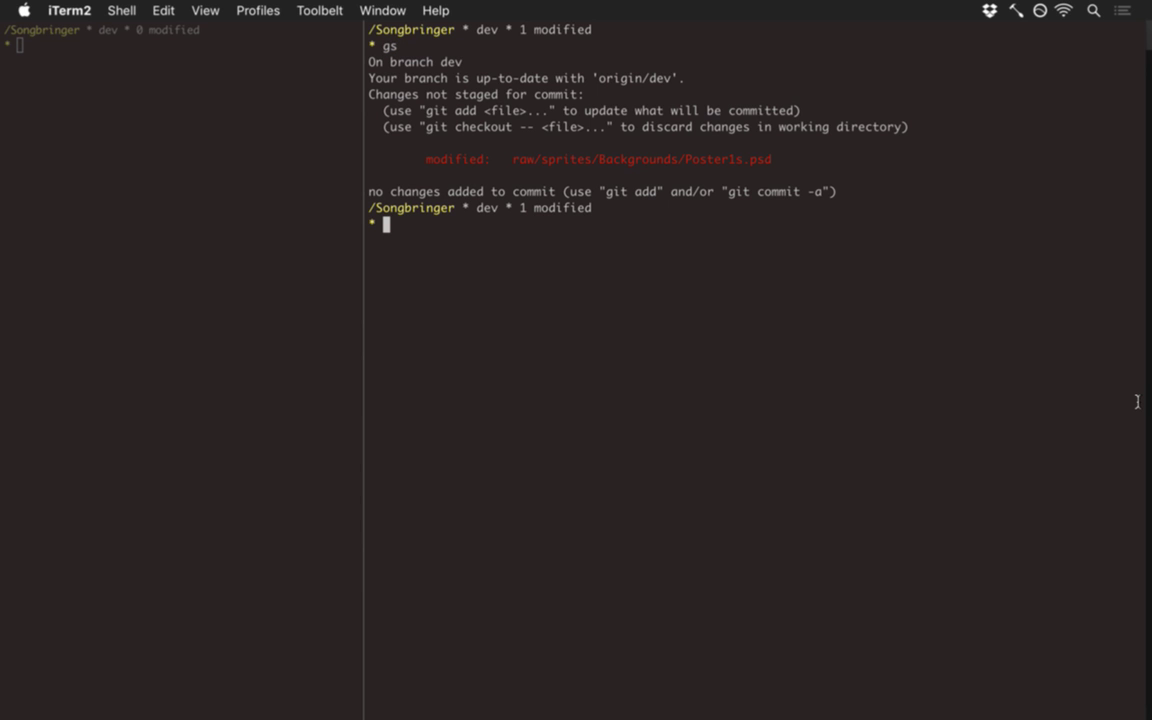
# Step: Commit the modified Poster1s.psd with gc, using the message "Refine key art image"
pyautogui.write('gc')
pyautogui.press('Return')
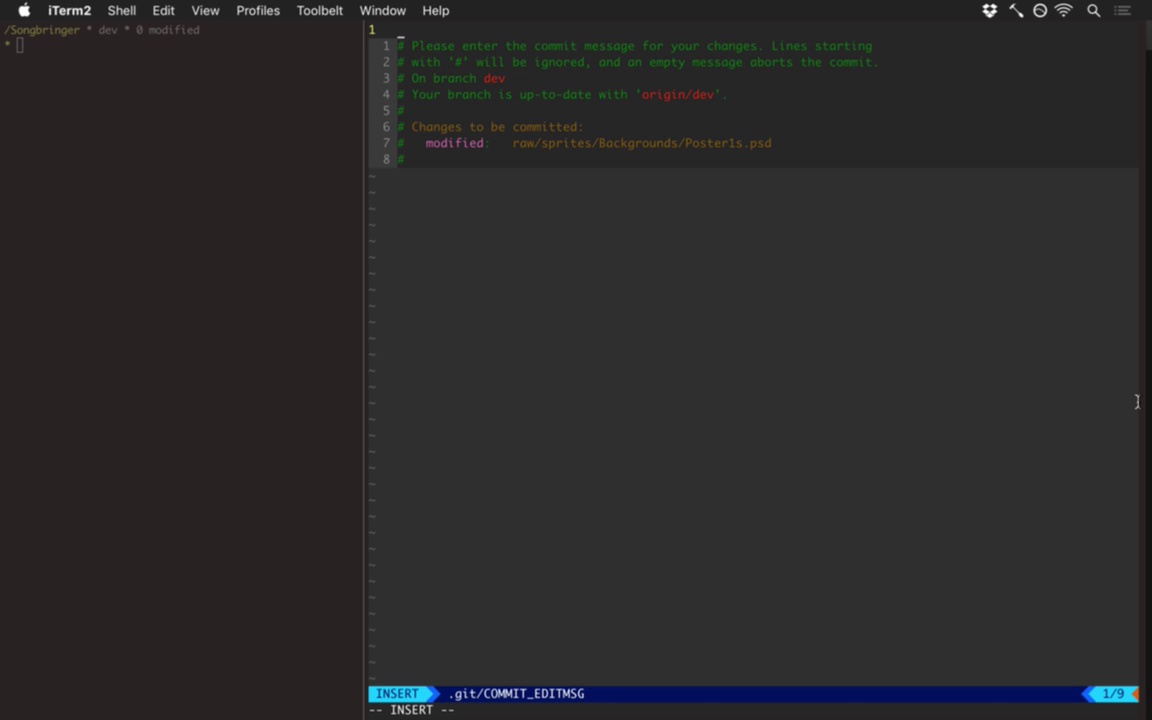
pyautogui.write('Refine')
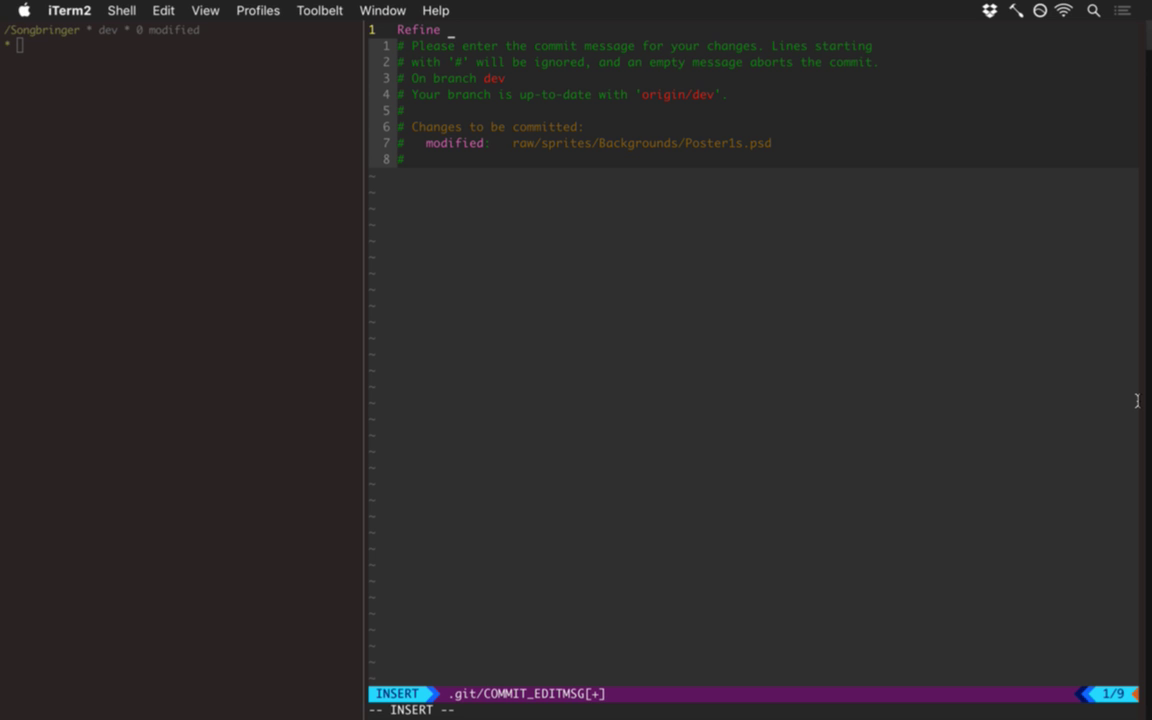
pyautogui.write('key art image')
pyautogui.hotkey('ctrl', 'c')
pyautogui.write(':wq')
pyautogui.press('Return')
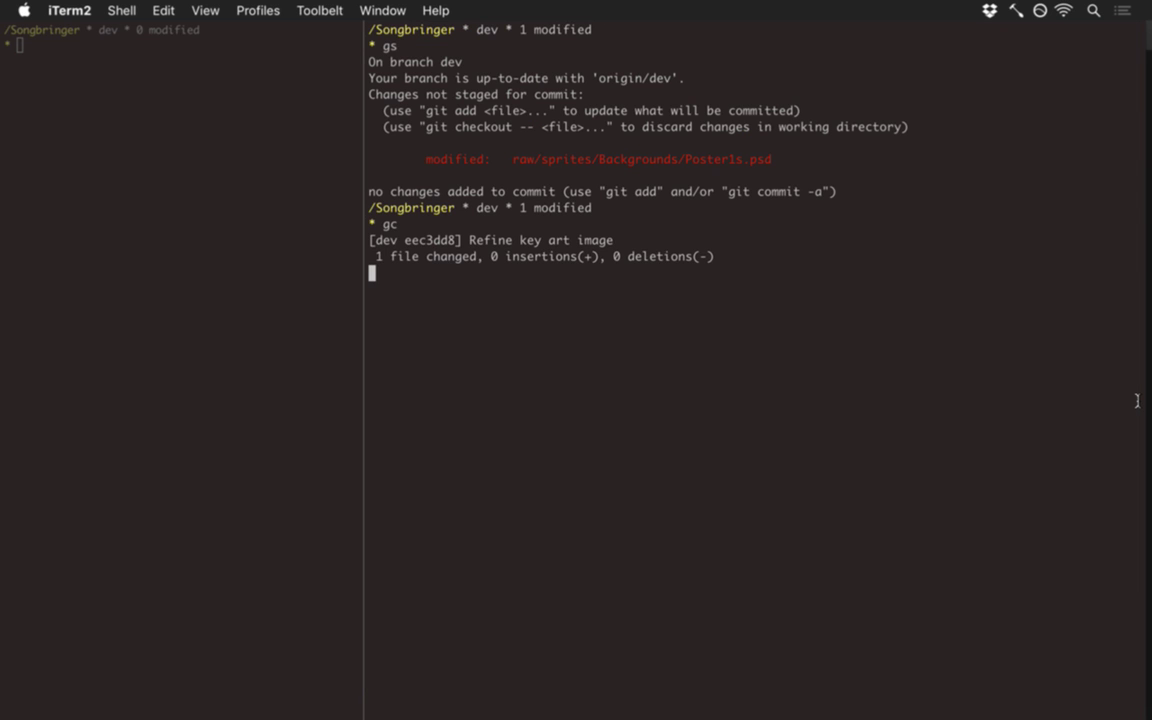
# Step: Return to Photoshop and hide the mbp crop layer to show the full vertical poster
pyautogui.press('super+Tab')
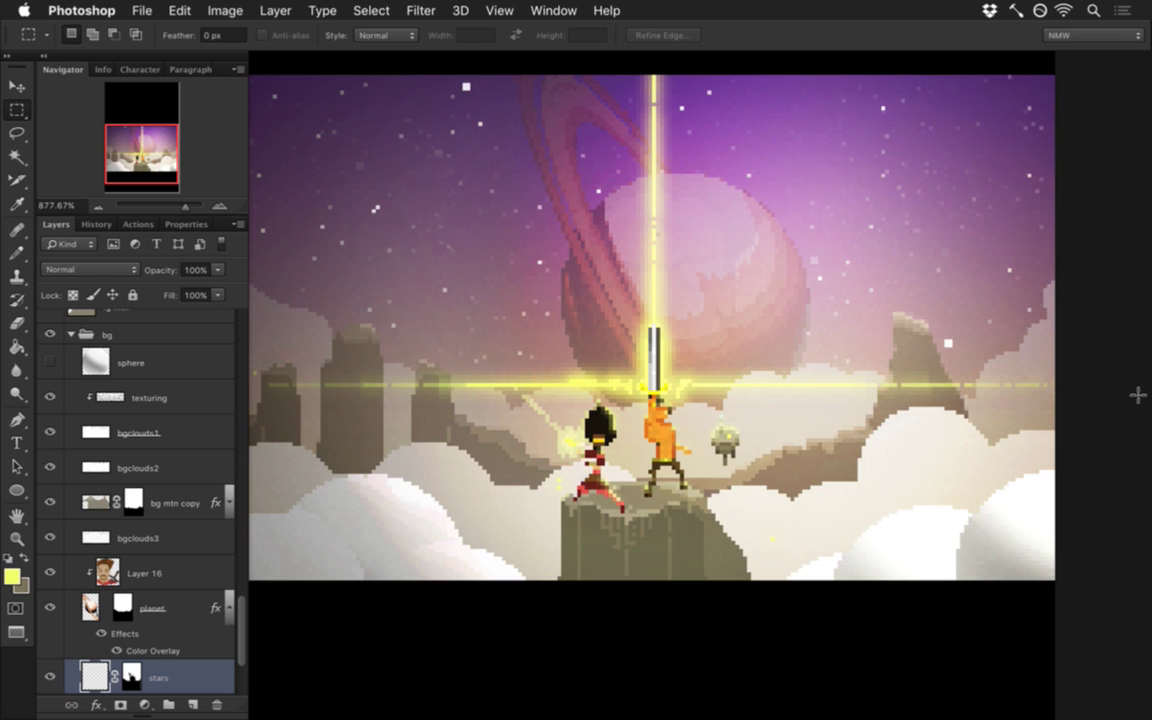
pyautogui.press('super+minus')
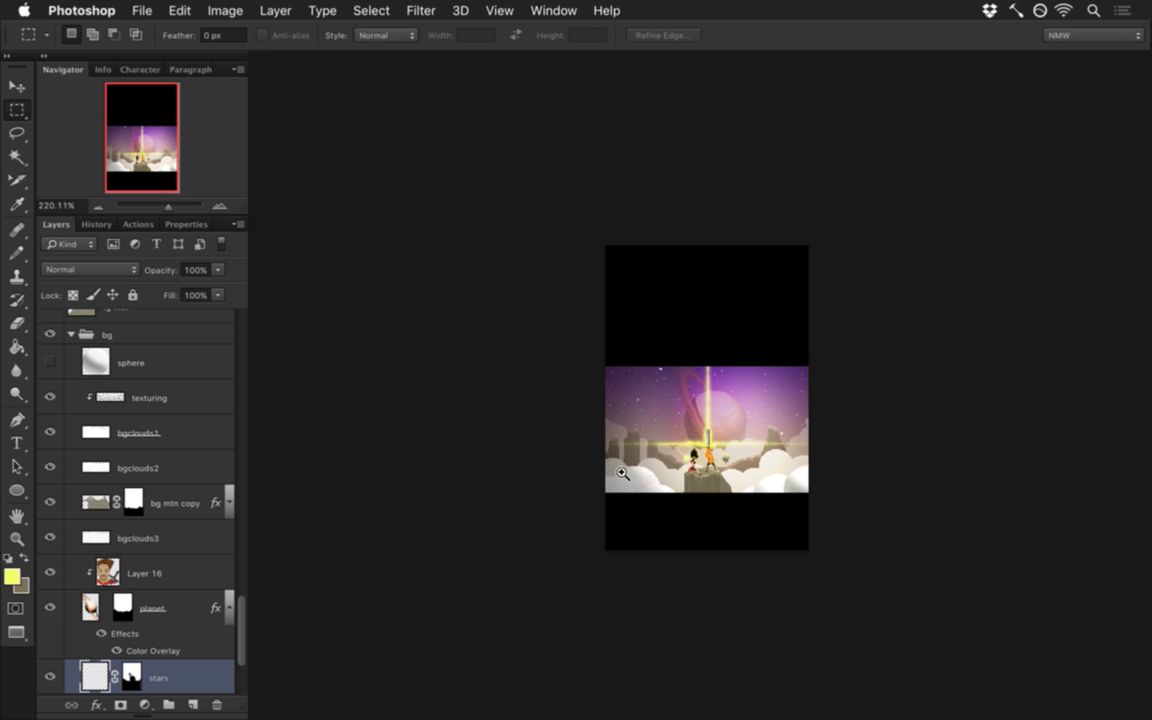
pyautogui.click(735, 471)
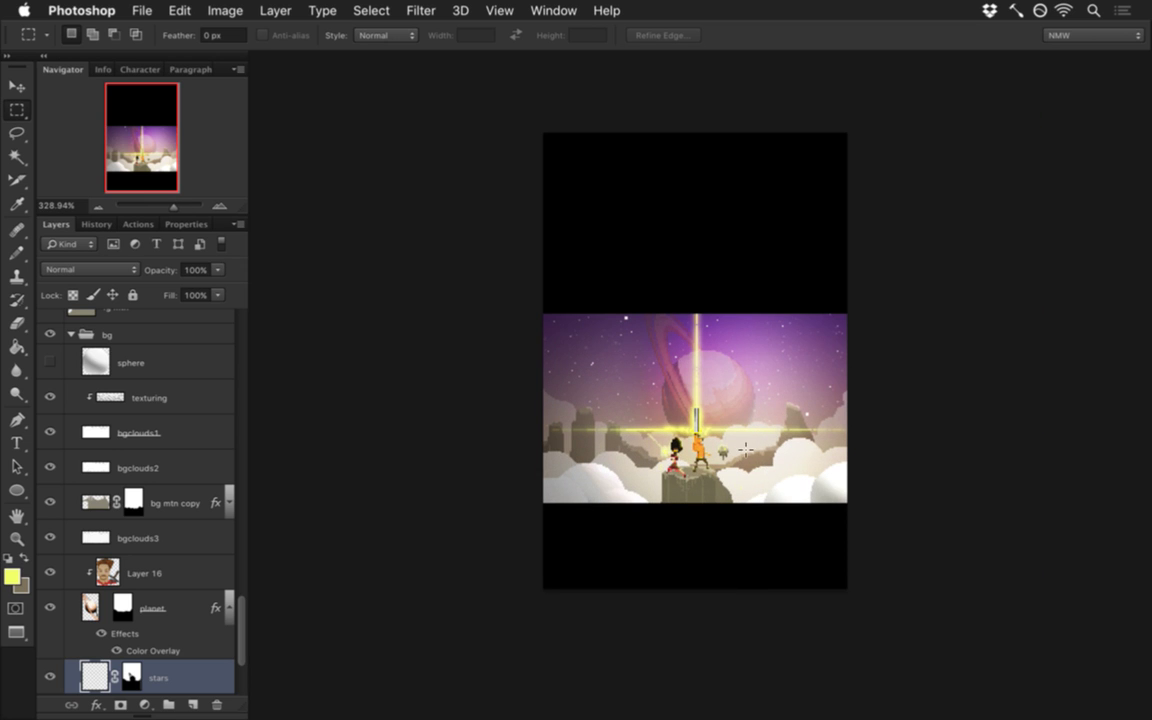
pyautogui.click(655, 398)
pyautogui.moveTo(238, 626); pyautogui.dragTo(224, 309)
pyautogui.click(55, 394)
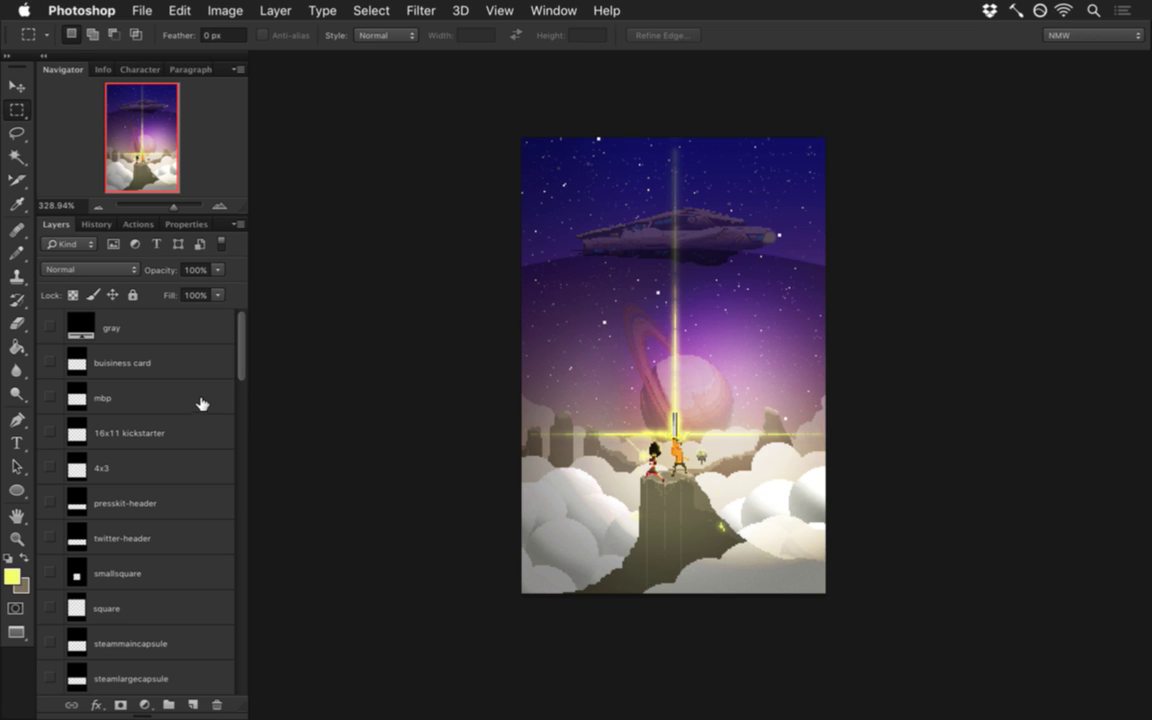
# Step: Show the timeline, move frame 12 to the first position and the grayscale frame 16 to third, and review the first two frames
pyautogui.press('super+shift+t')
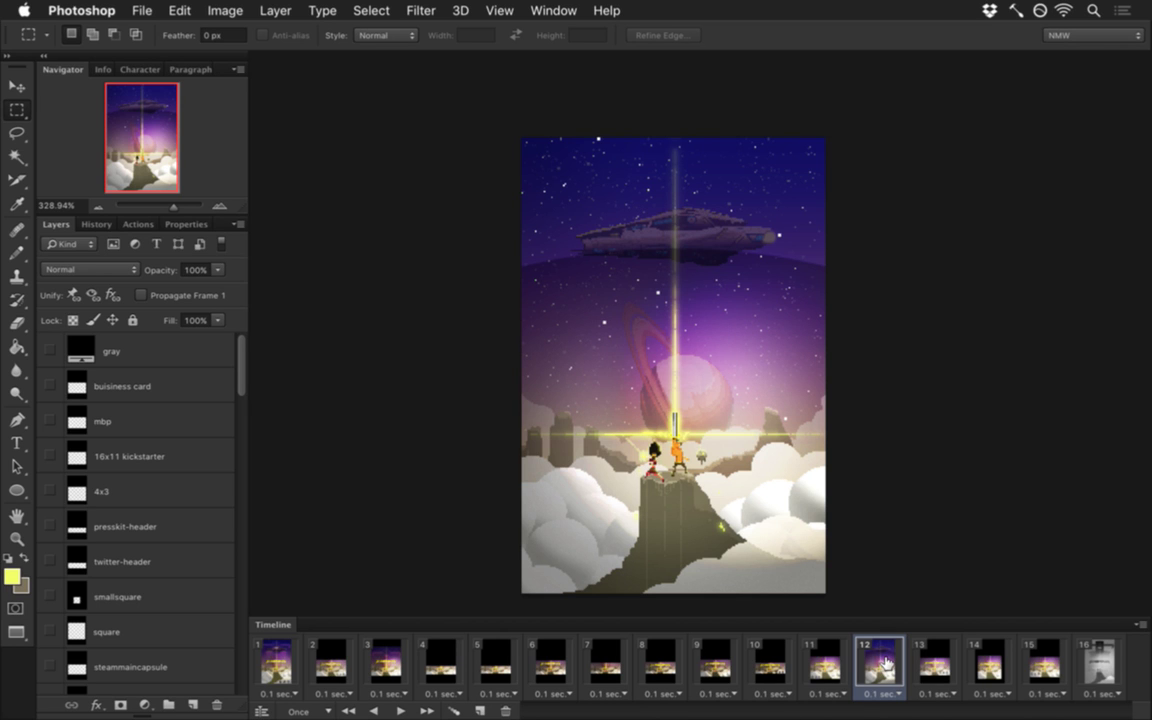
pyautogui.moveTo(885, 662)
pyautogui.mouseDown()
pyautogui.moveTo(278, 668)
pyautogui.moveTo(304, 683)
pyautogui.moveTo(258, 678)
pyautogui.mouseUp()
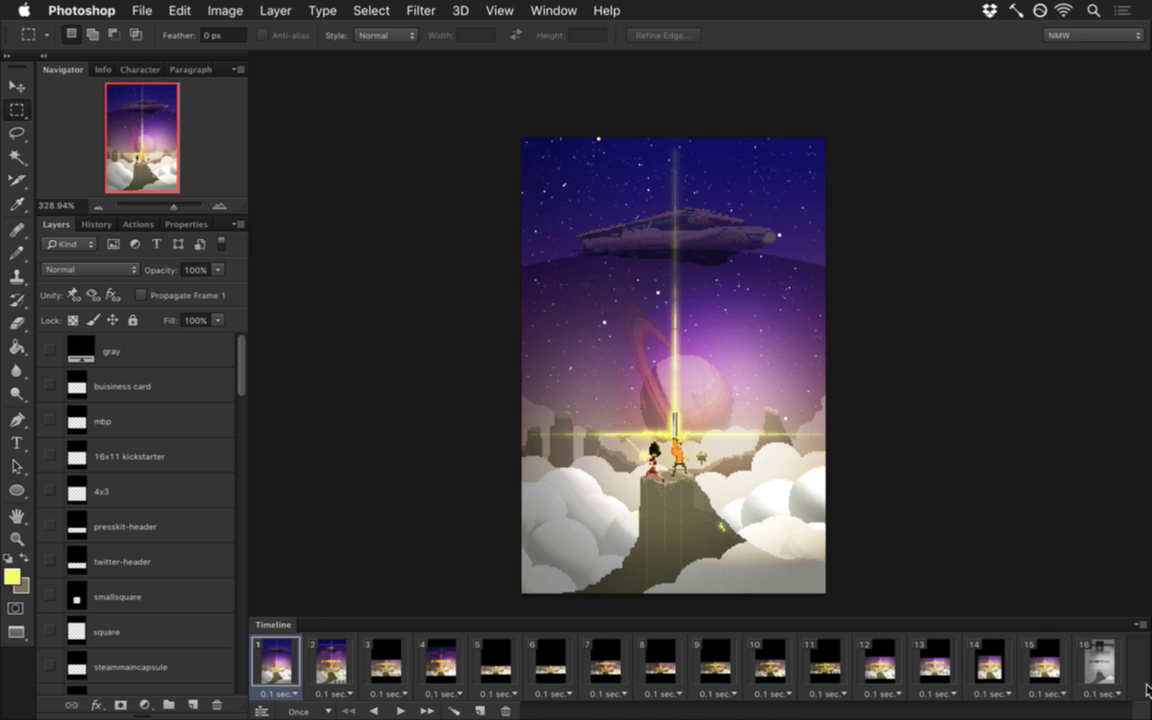
pyautogui.moveTo(1106, 662); pyautogui.dragTo(362, 675)
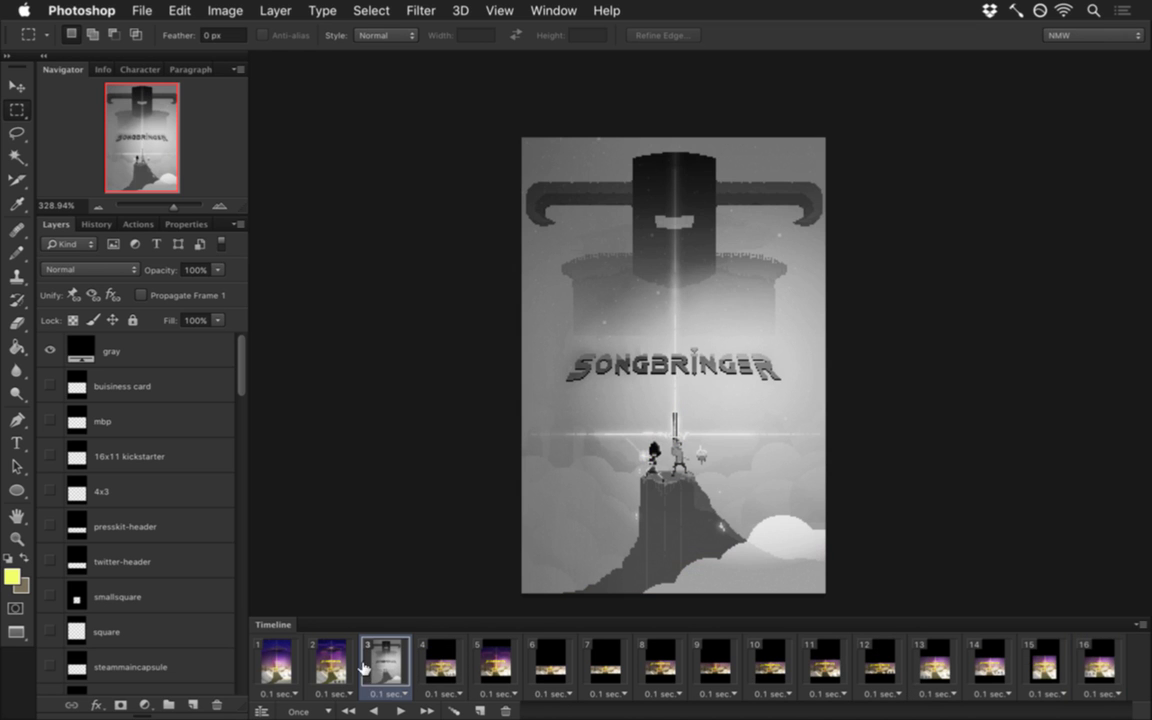
pyautogui.click(340, 666)
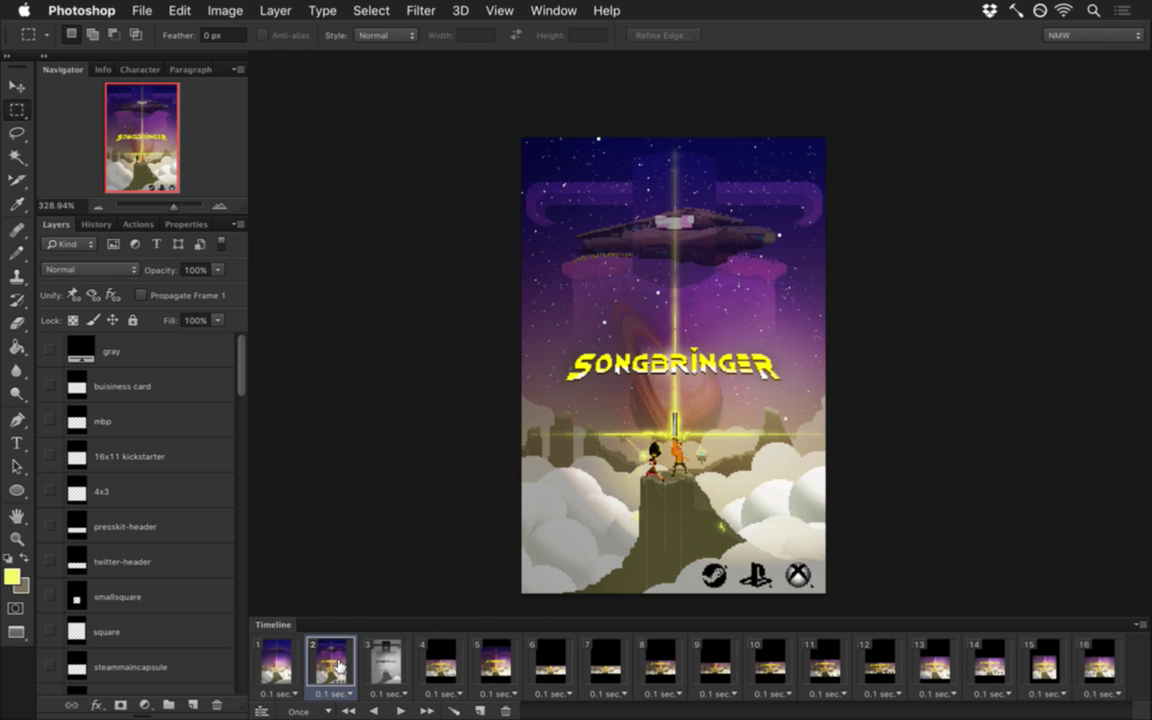
pyautogui.click(276, 662)
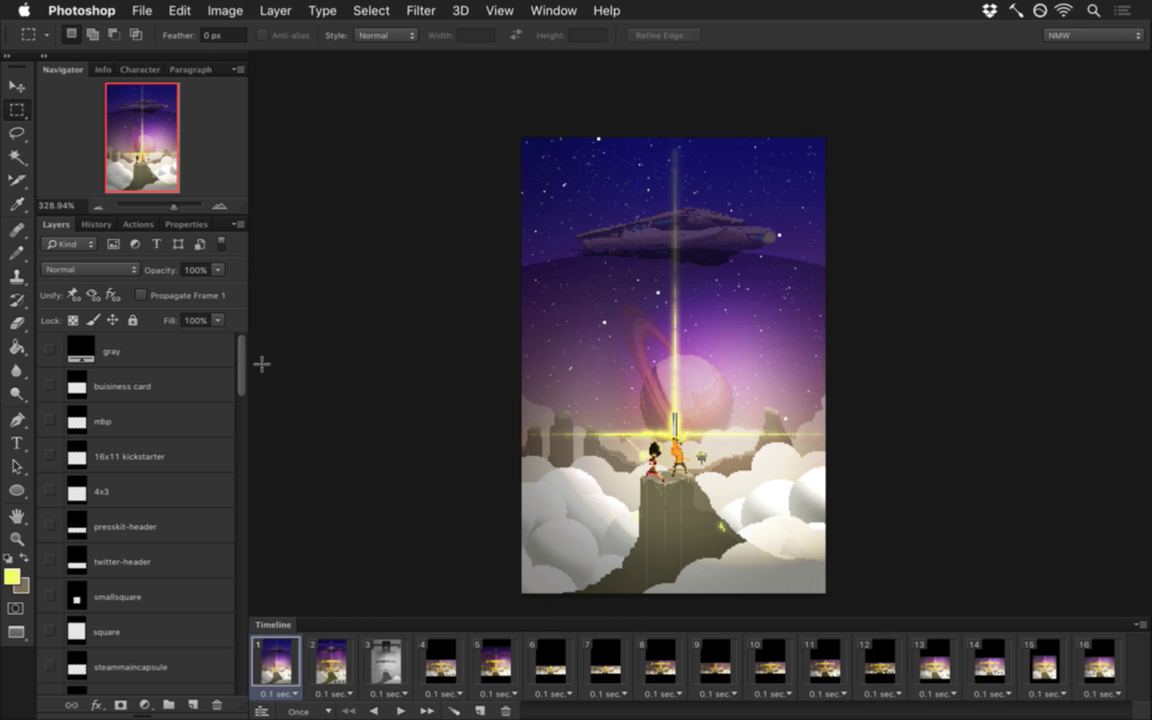
# Step: Try widening the canvas to 615 pixels to inspect the artwork beyond the poster's edges, and undo the resize
pyautogui.press('super+alt+c')
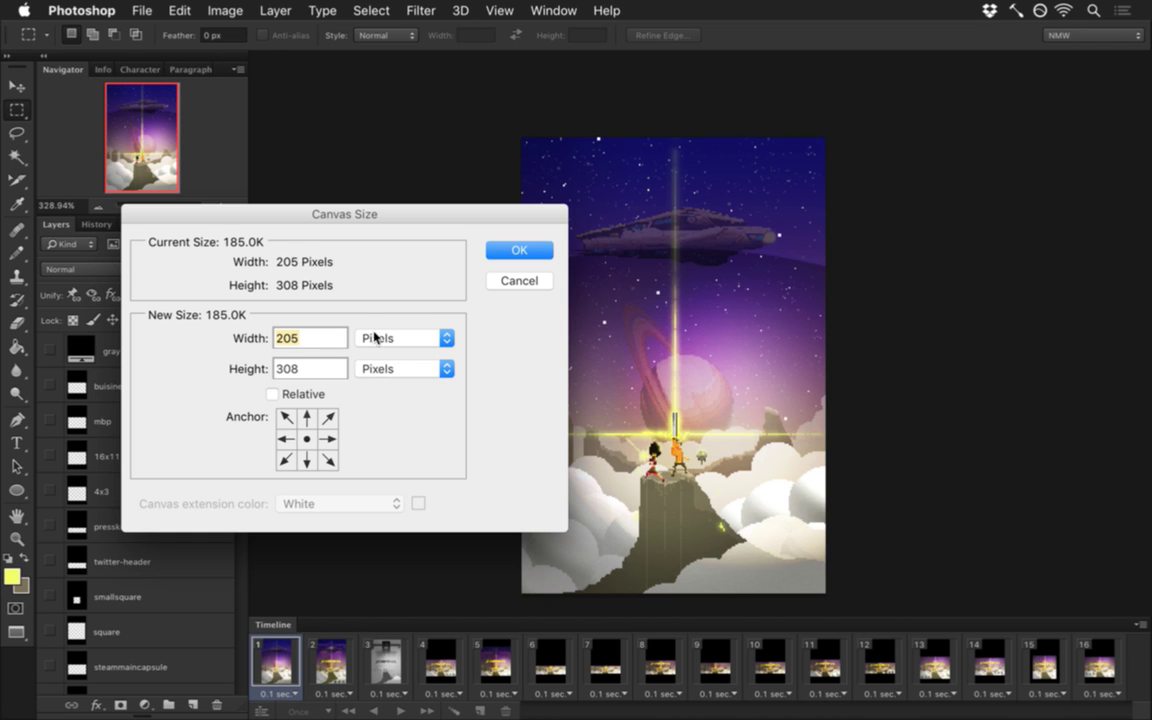
pyautogui.write('615')
pyautogui.press('Return')
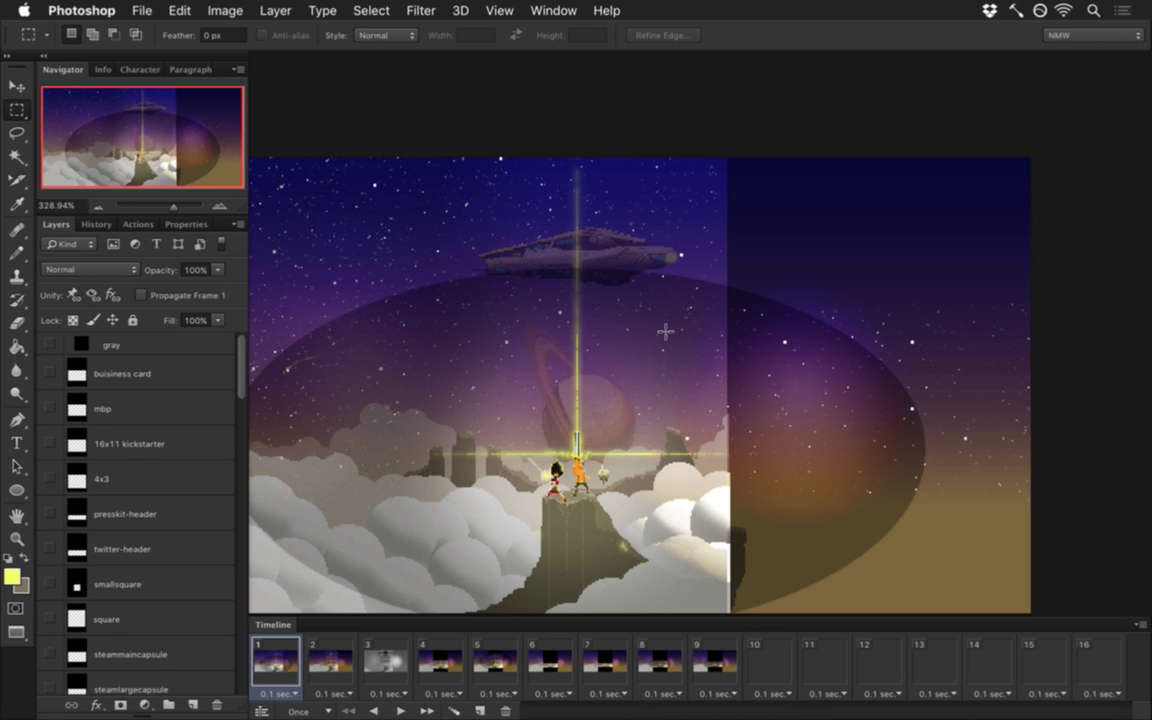
pyautogui.moveTo(578, 440); pyautogui.dragTo(713, 410)
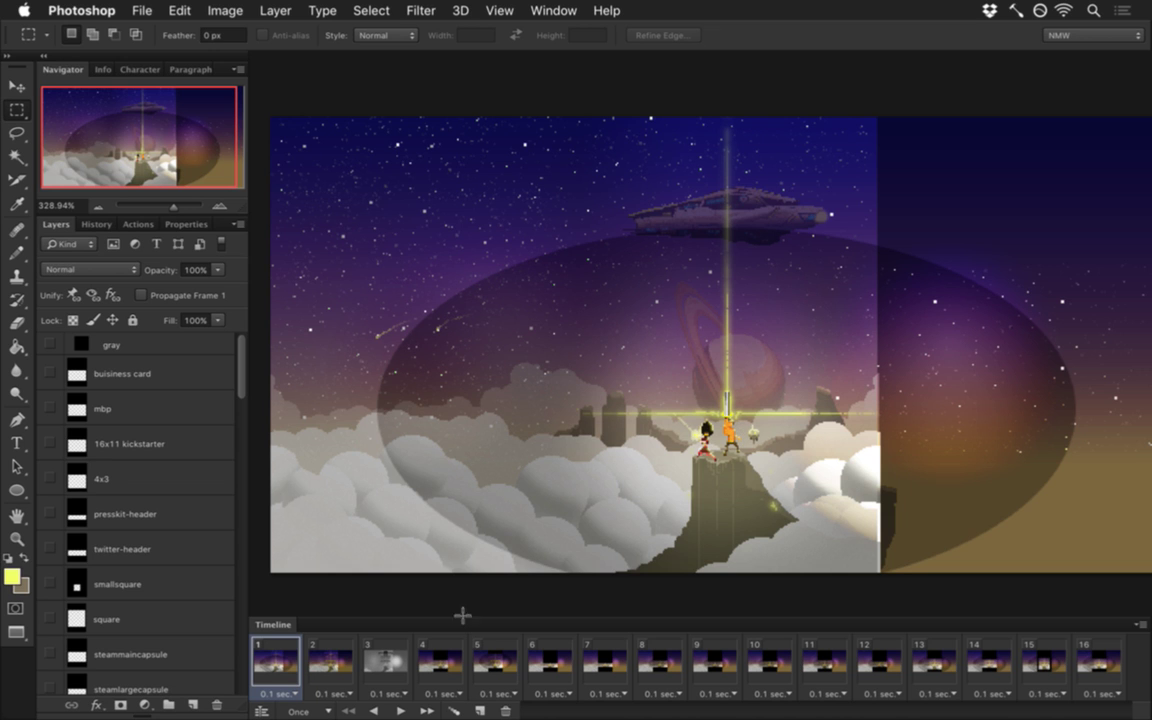
pyautogui.click(333, 662)
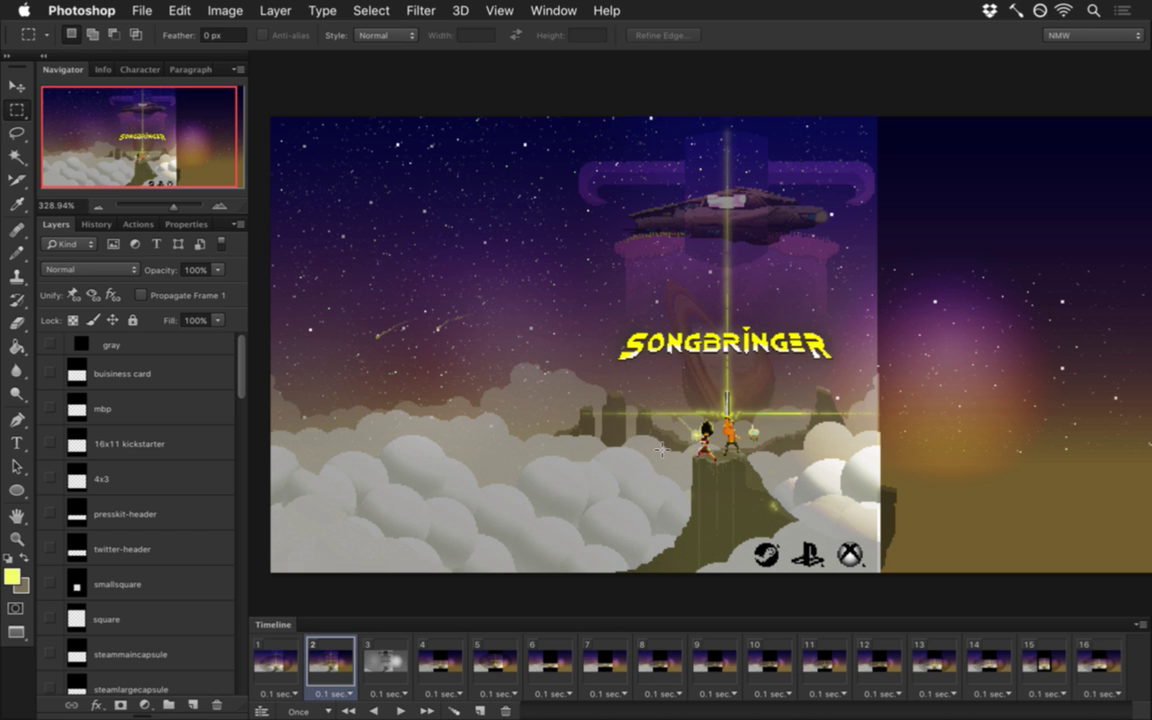
pyautogui.press('super+alt+z')
pyautogui.press('super+alt+z')
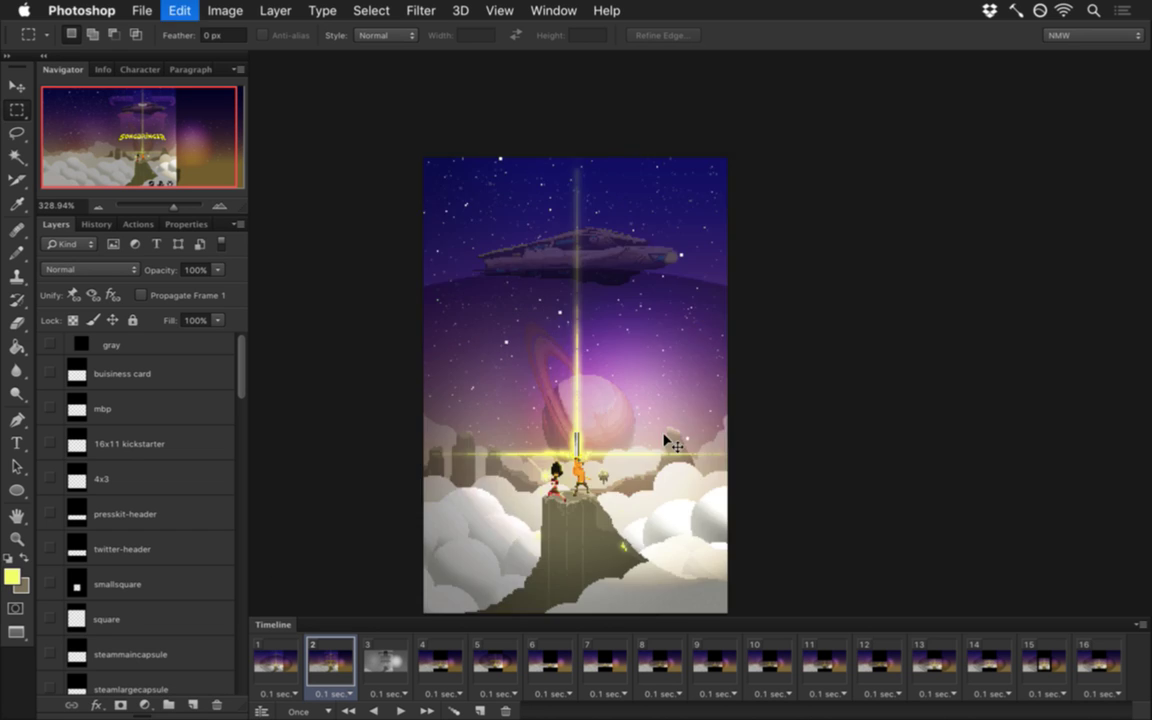
# Step: Compare the poster variants in frames 1, 2 and 3 and examine the background layers behind them
pyautogui.click(285, 656)
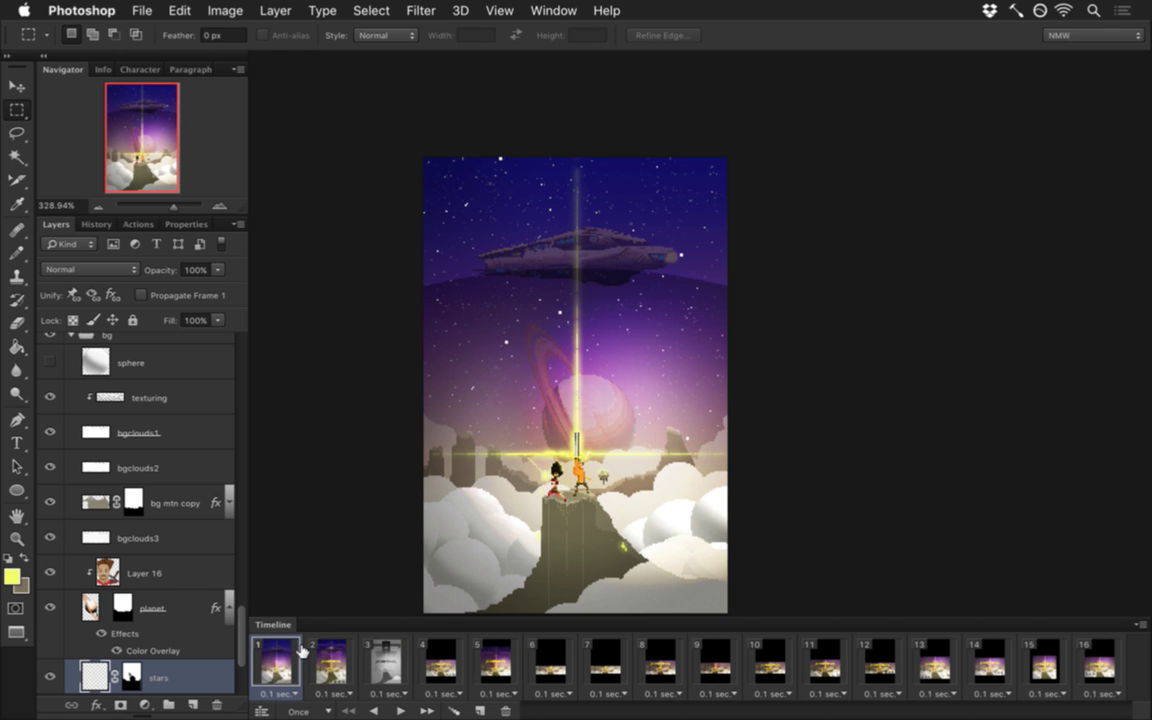
pyautogui.click(336, 656)
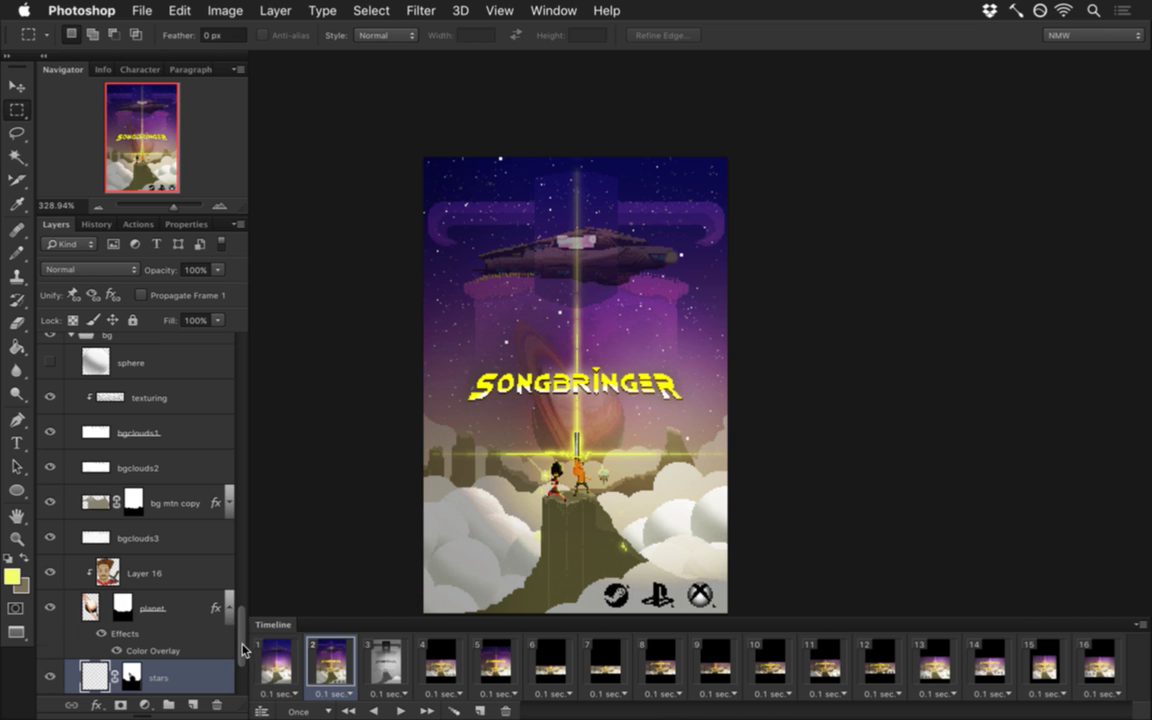
pyautogui.scroll(-2, 242, 650)
pyautogui.scroll(5, 238, 640)
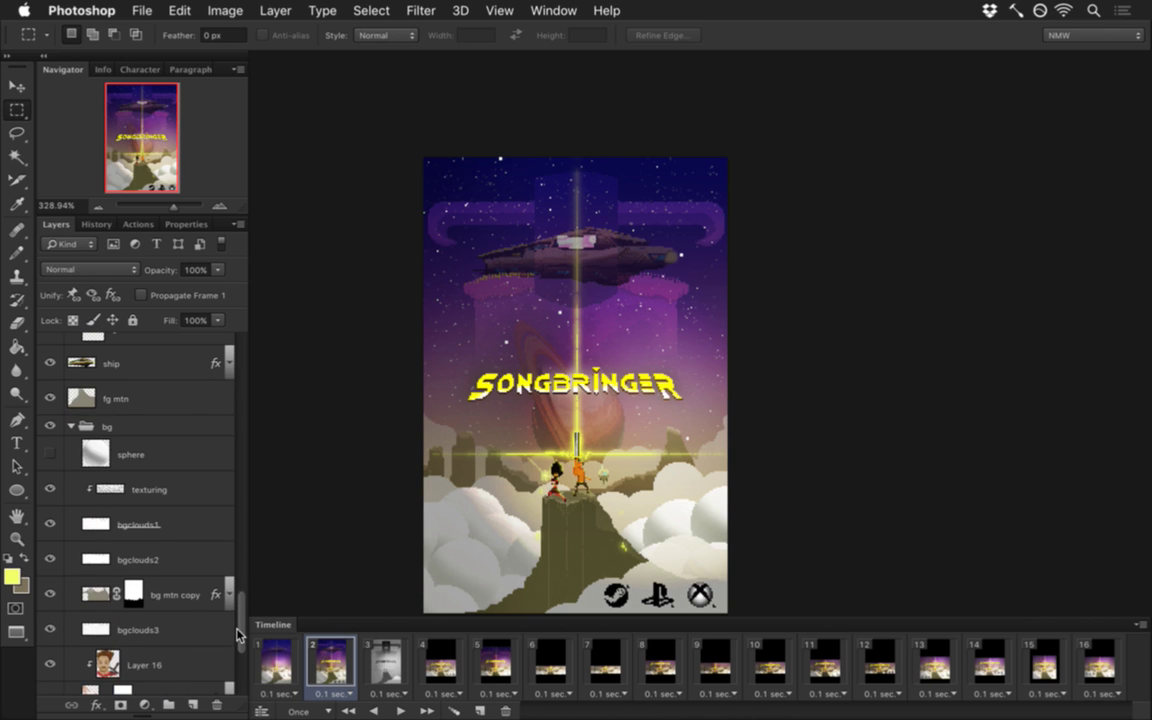
pyautogui.scroll(1, 240, 635)
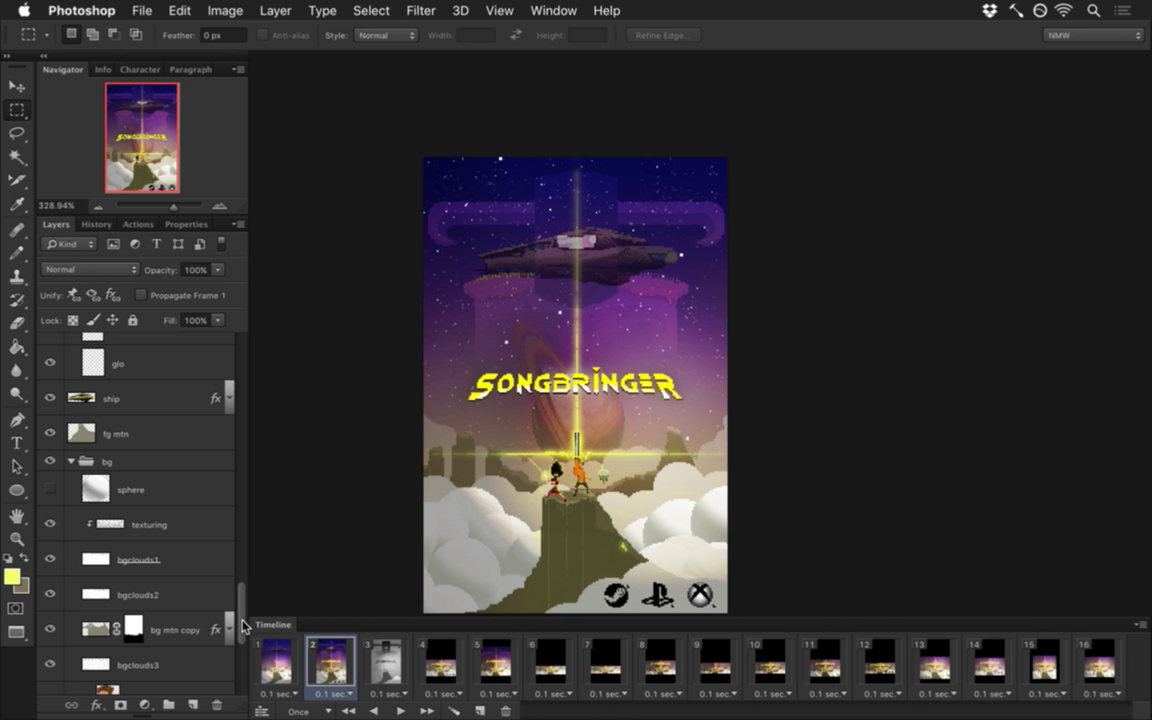
pyautogui.click(289, 656)
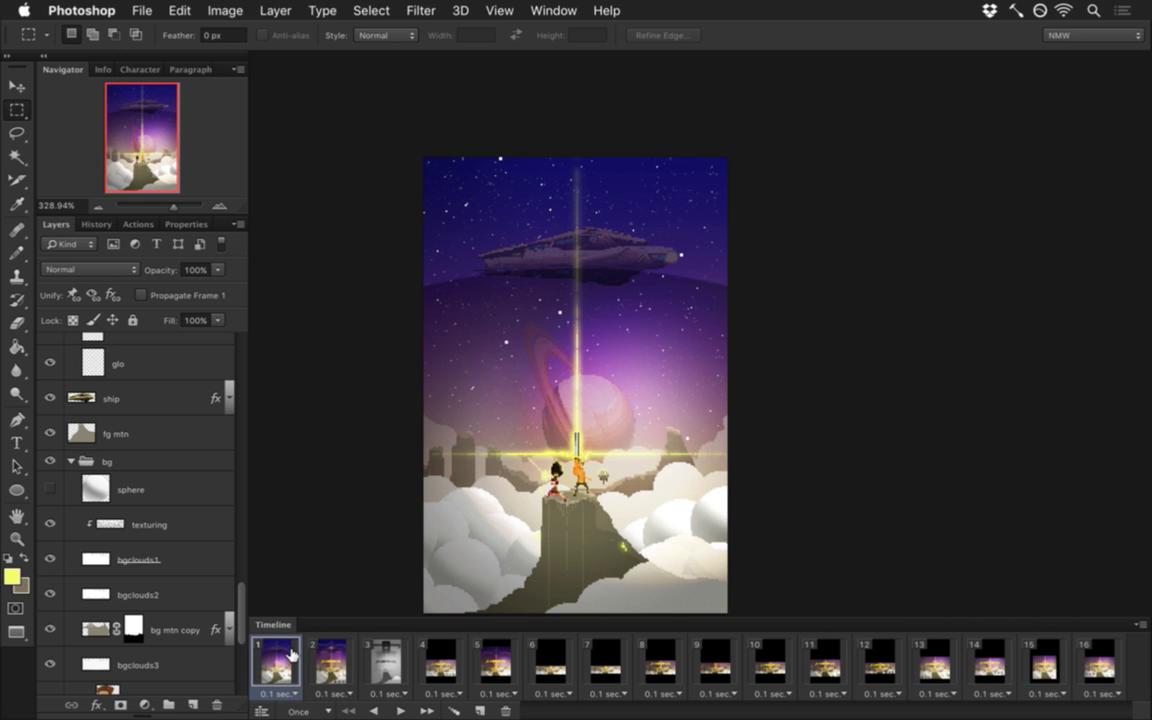
pyautogui.click(330, 658)
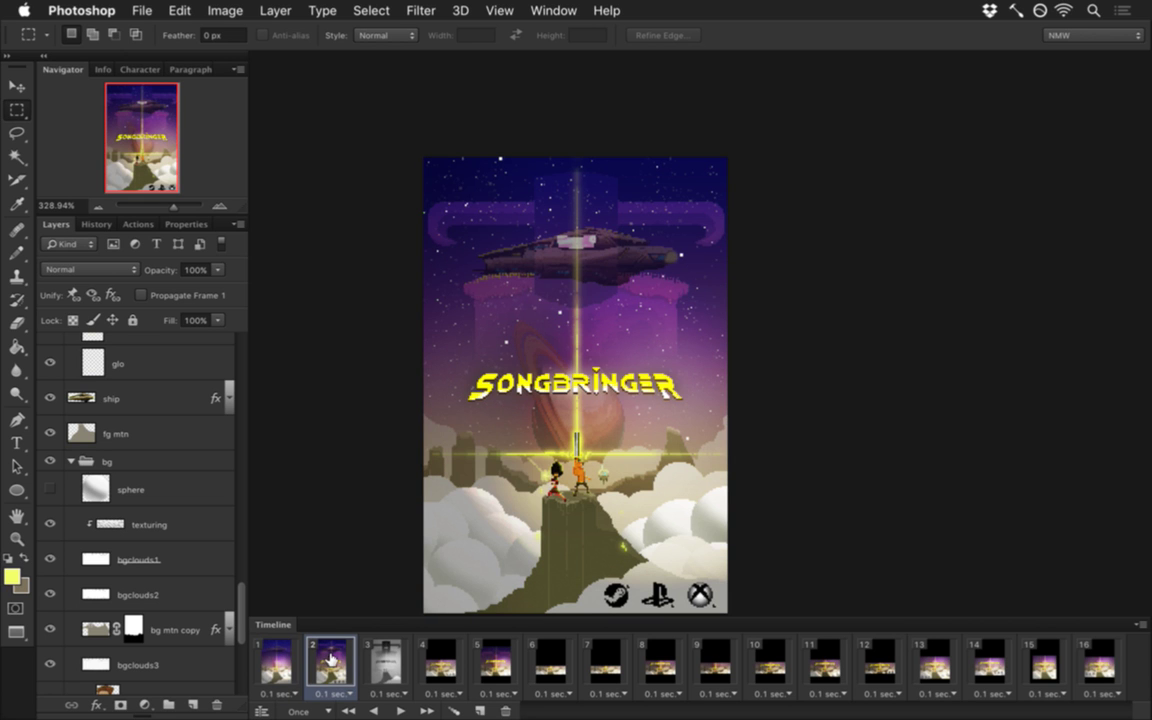
pyautogui.click(385, 657)
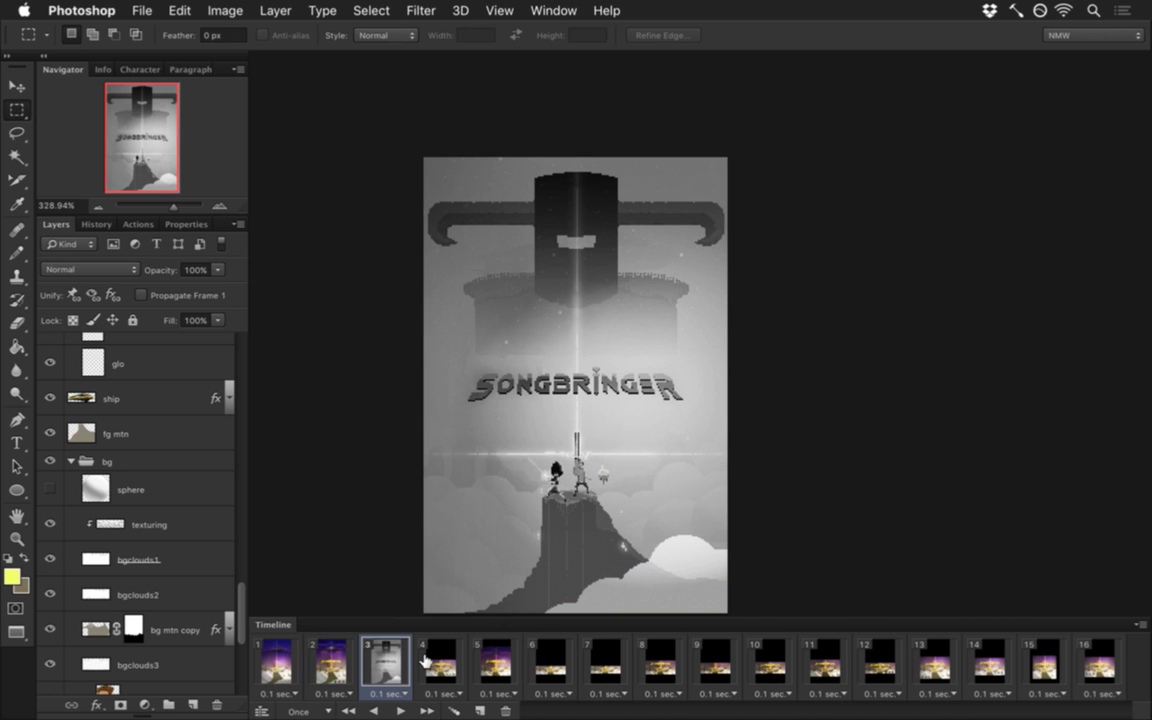
# Step: Hide the platforms layer group in frame 2, and check the variants in frames 3 and 4
pyautogui.click(340, 658)
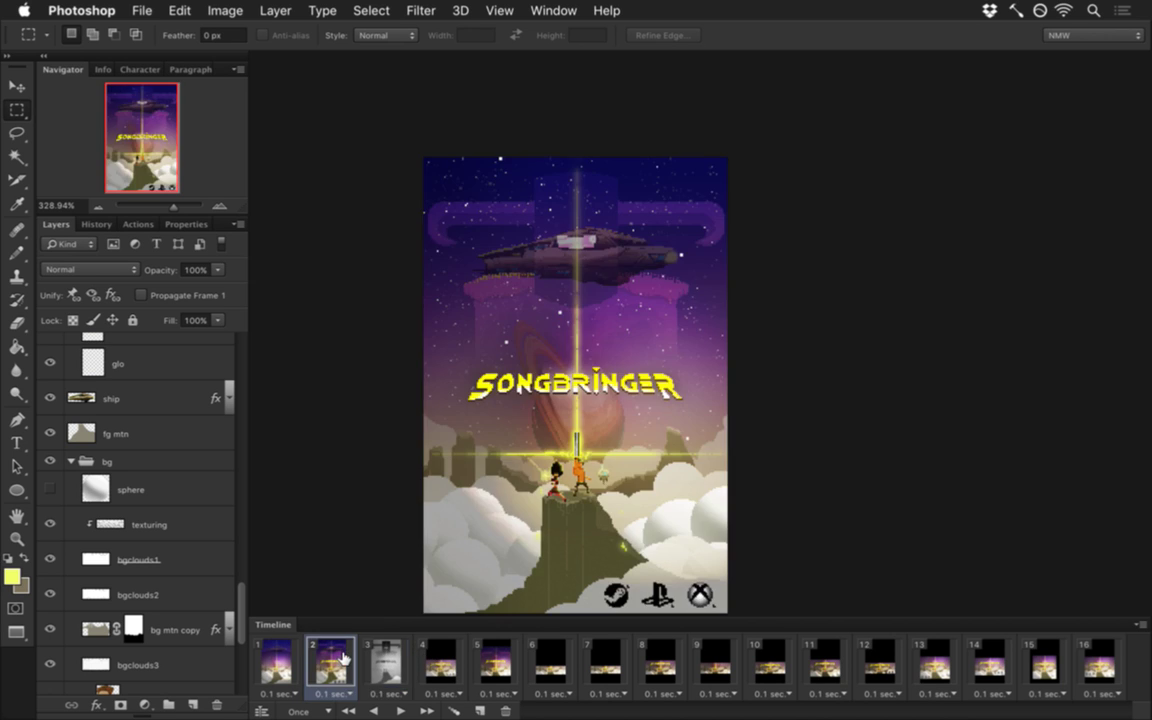
pyautogui.scroll(10, 238, 558)
pyautogui.moveTo(240, 558); pyautogui.dragTo(203, 438)
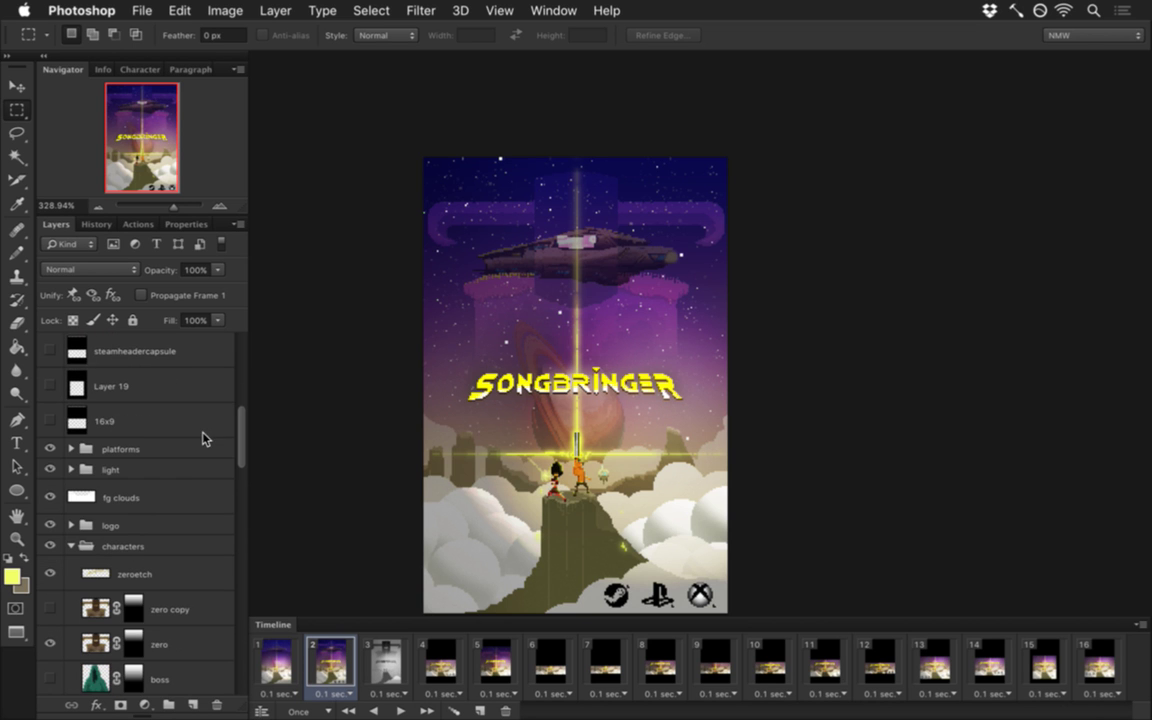
pyautogui.click(50, 449)
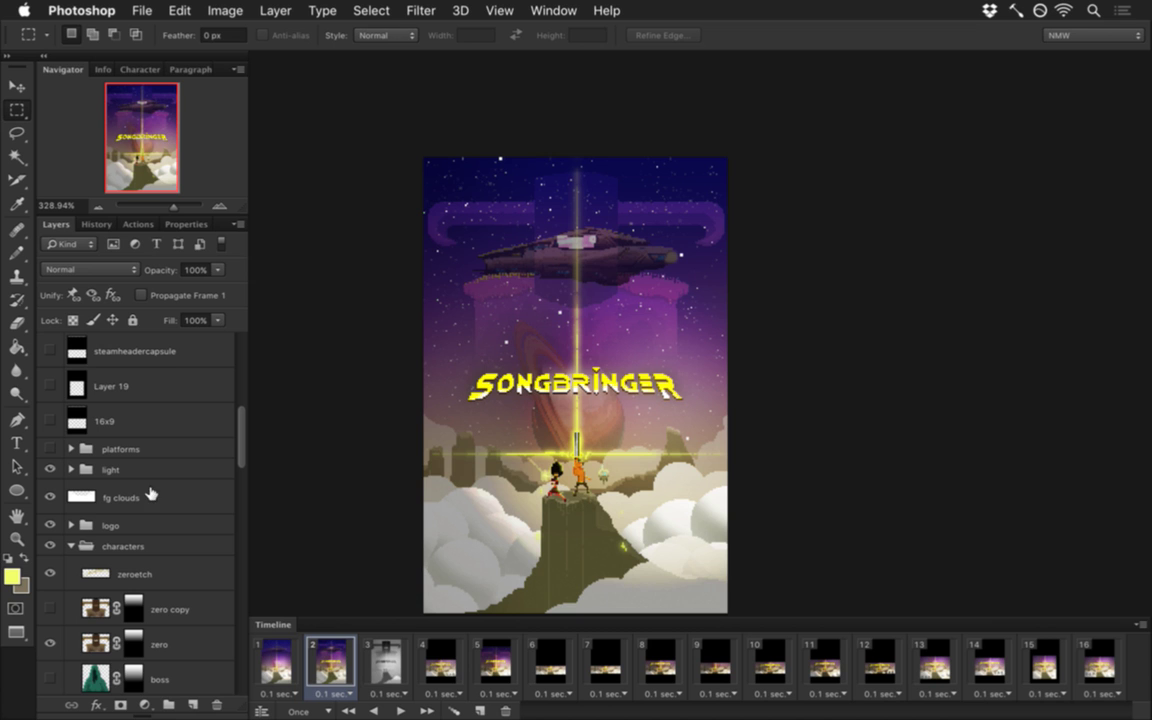
pyautogui.click(390, 668)
pyautogui.click(441, 662)
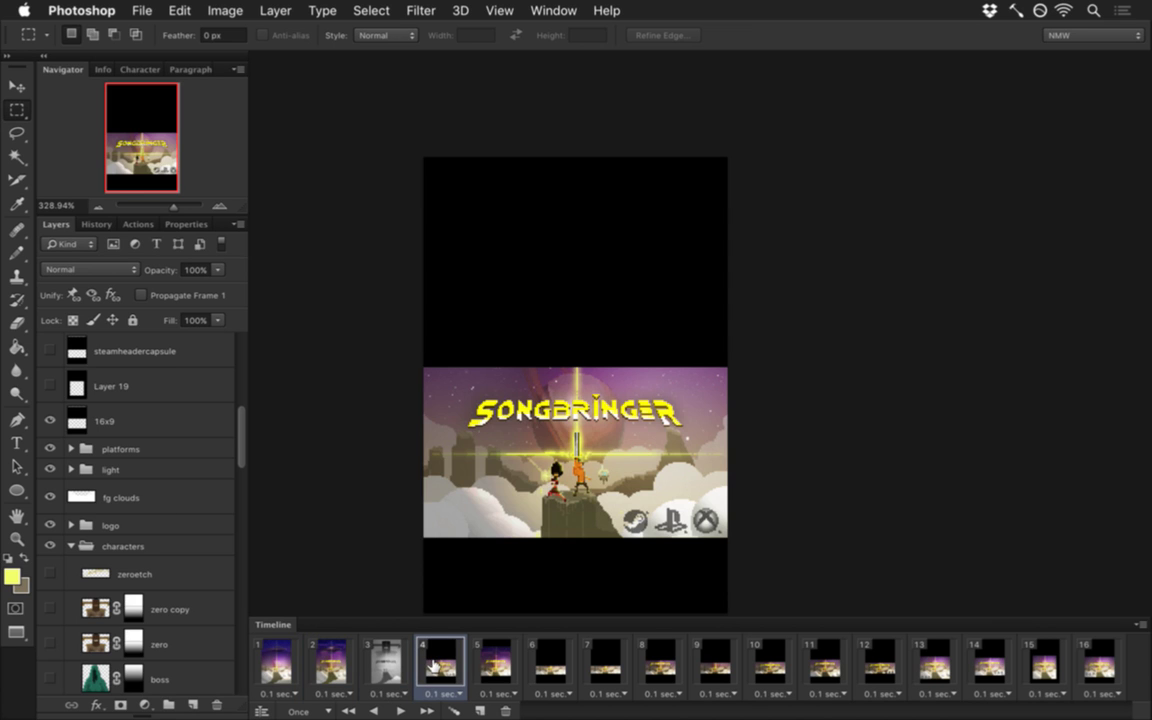
# Step: Show frame 1 and expand the light layer group to examine its shape, color fill and gradient fill layers
pyautogui.click(285, 660)
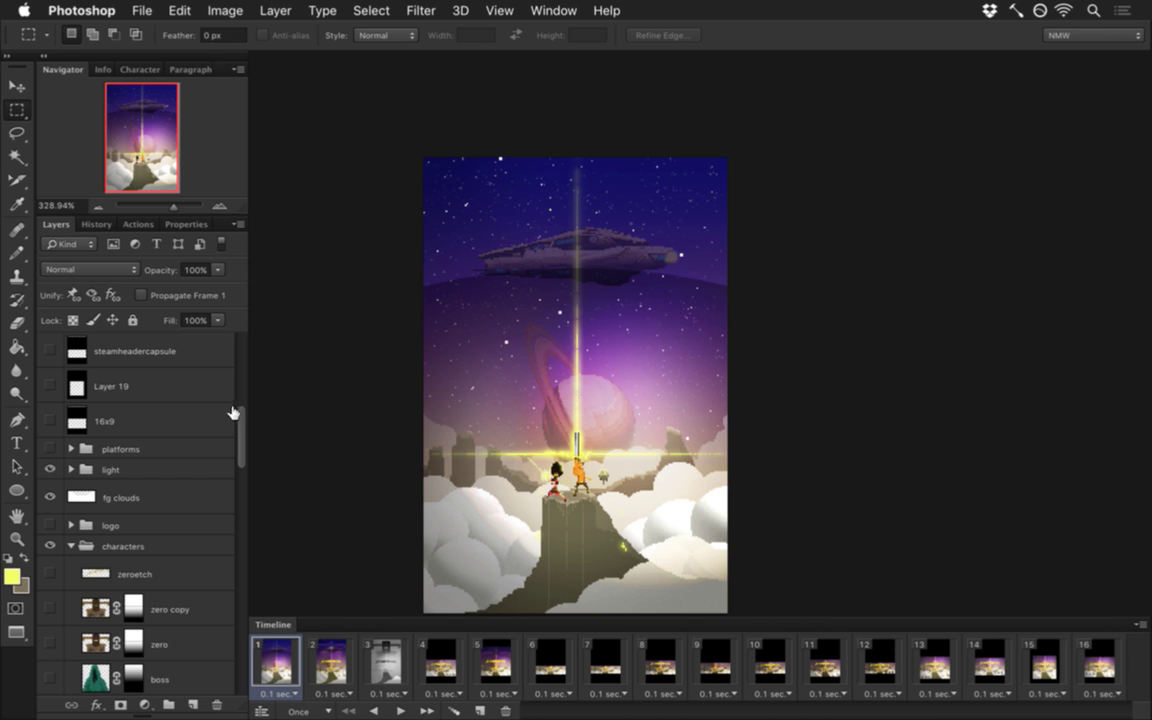
pyautogui.moveTo(240, 417); pyautogui.dragTo(241, 360)
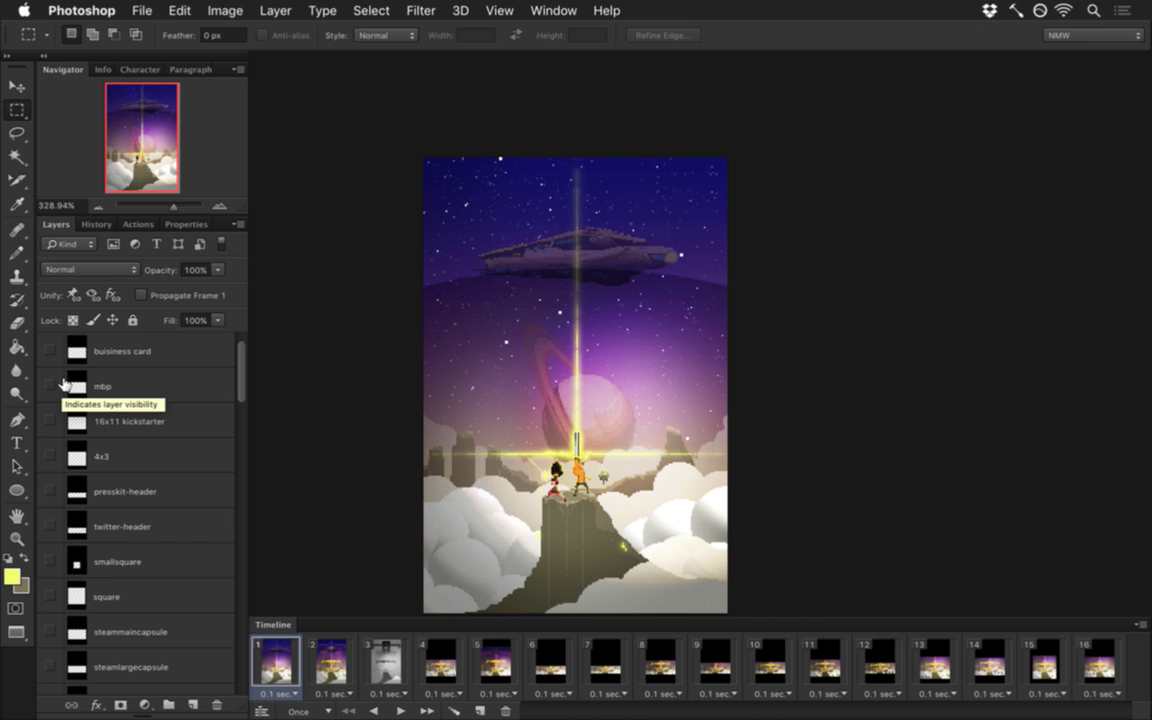
pyautogui.moveTo(243, 381); pyautogui.dragTo(237, 438)
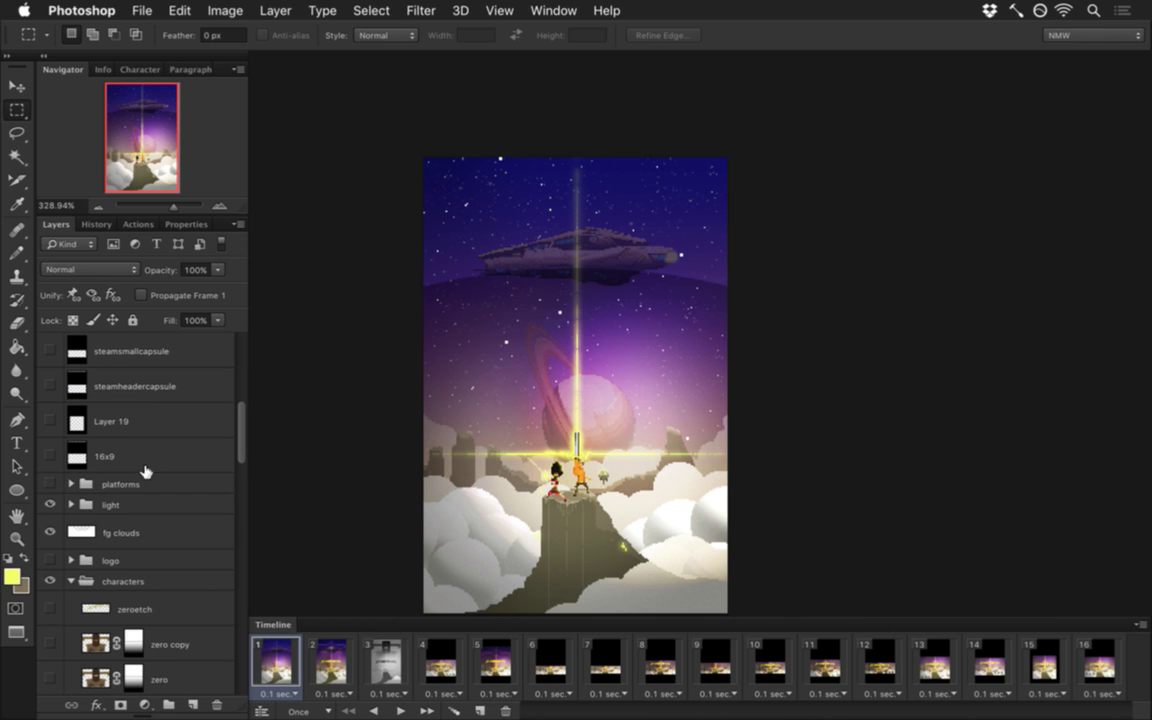
pyautogui.click(113, 505)
pyautogui.click(71, 505)
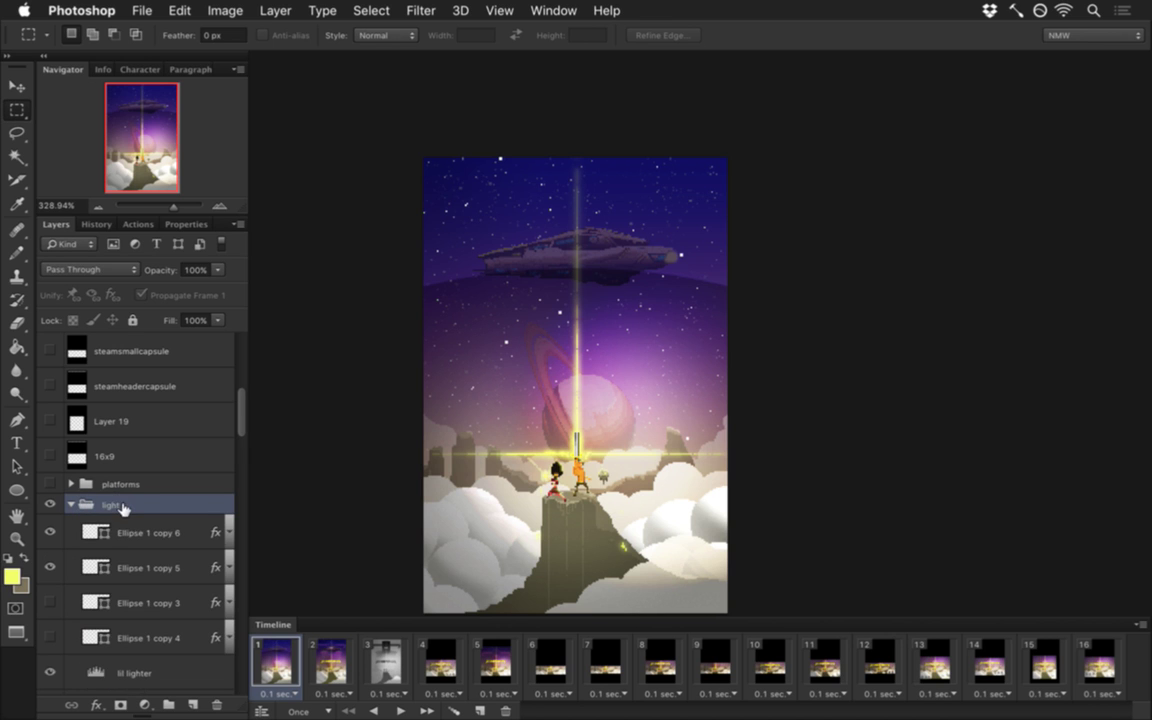
pyautogui.click(137, 532)
pyautogui.scroll(-1, 238, 434)
pyautogui.moveTo(238, 434); pyautogui.dragTo(240, 472)
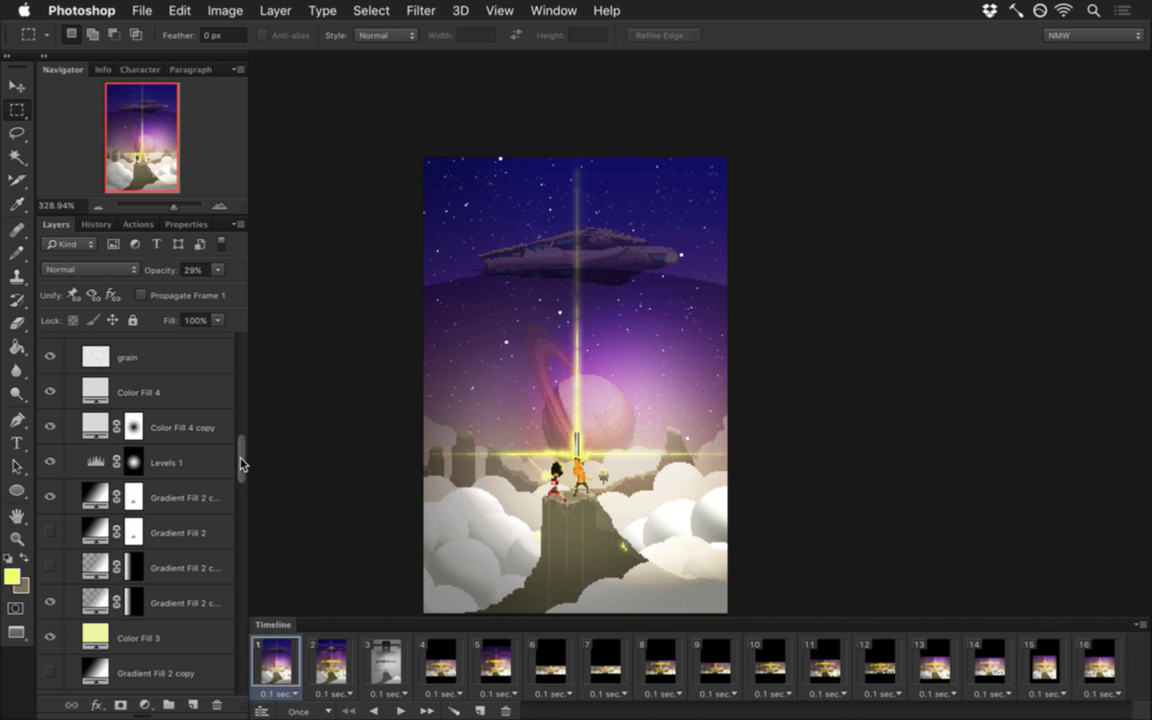
pyautogui.scroll(-3, 244, 474)
pyautogui.moveTo(244, 474)
pyautogui.mouseDown()
pyautogui.moveTo(240, 497)
pyautogui.moveTo(241, 466)
pyautogui.mouseUp()
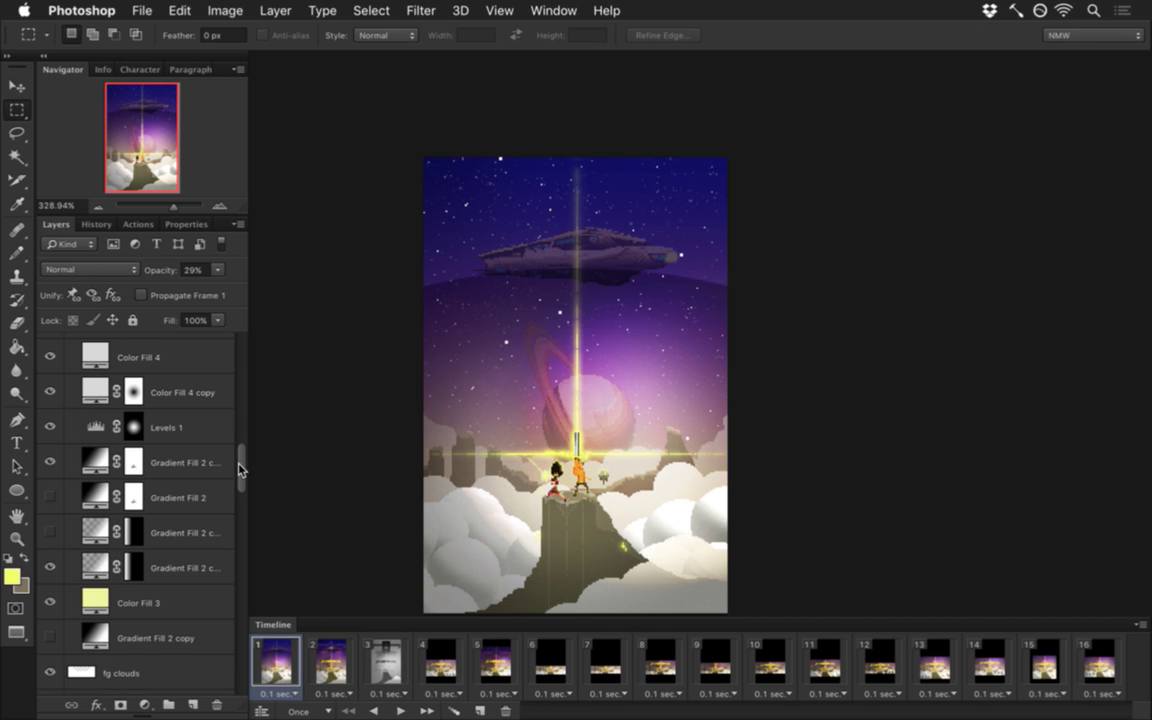
# Step: Compare the poster with and without the visible Color Burn gradient fill below Levels 1, and check its gradient settings
pyautogui.click(96, 457)
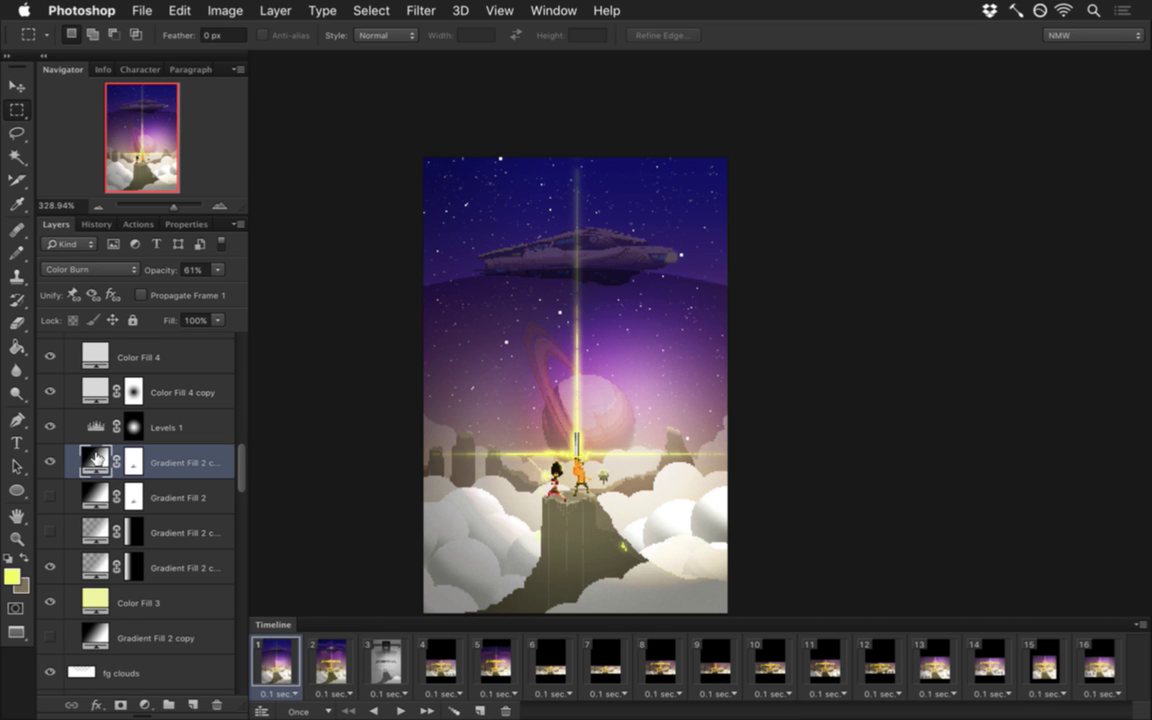
pyautogui.click(46, 461)
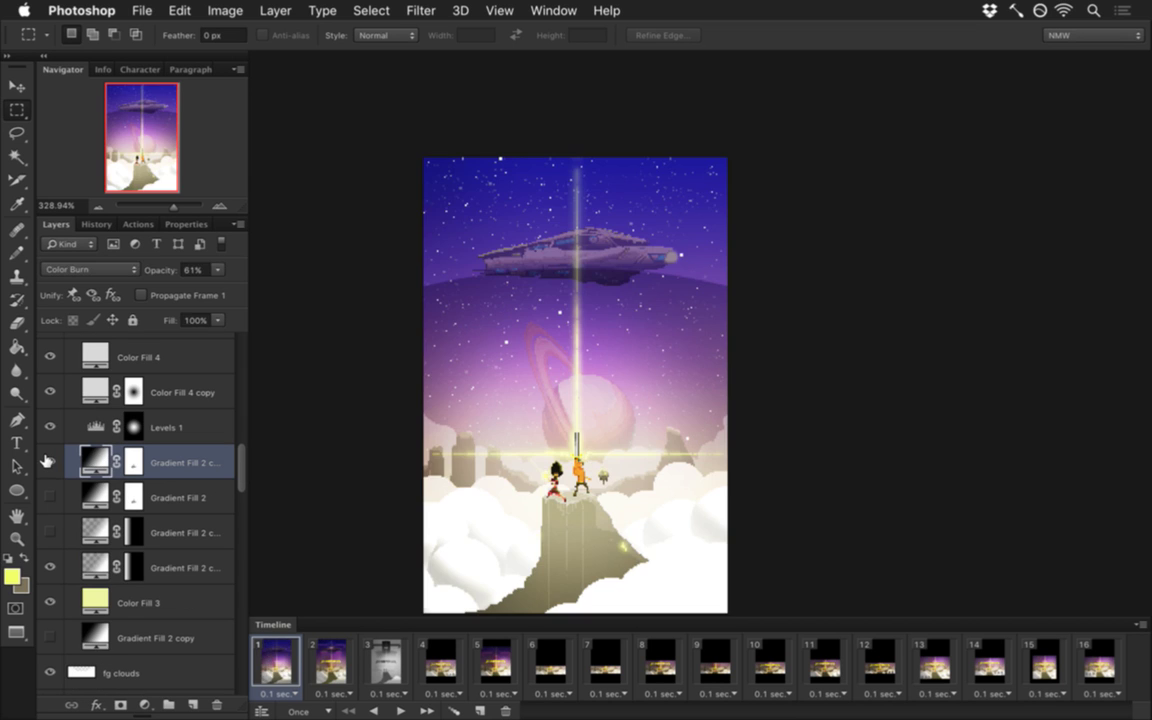
pyautogui.click(46, 460)
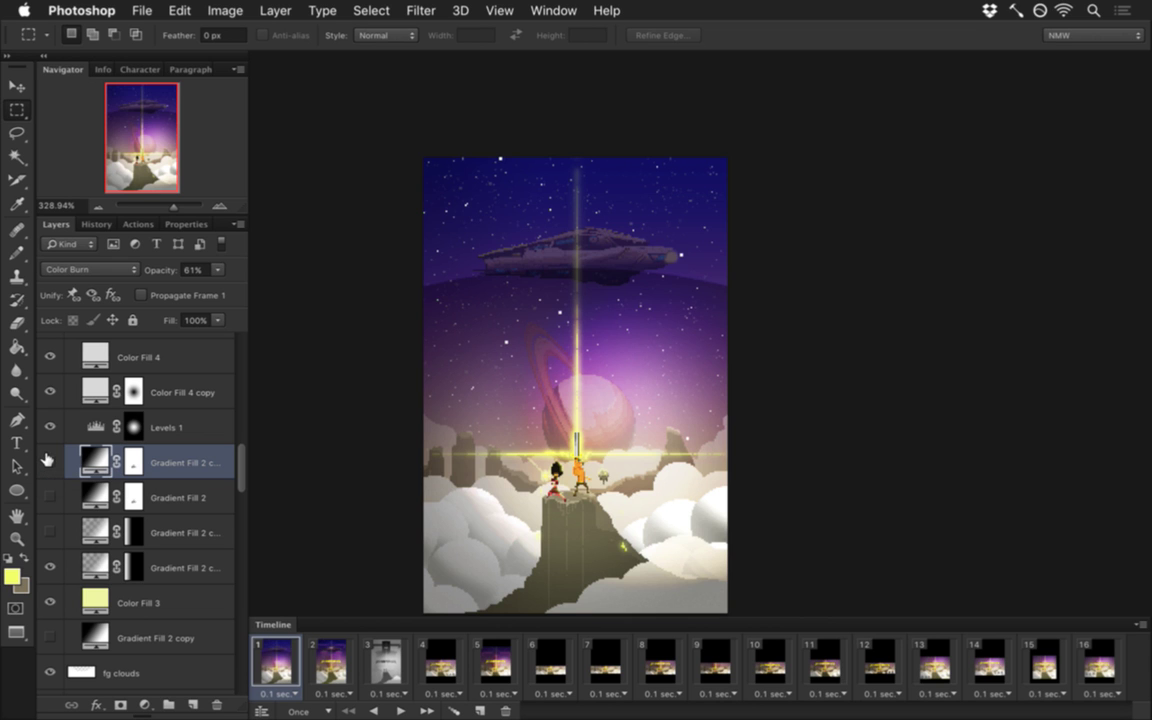
pyautogui.click(46, 460)
pyautogui.click(46, 460)
pyautogui.doubleClick(93, 460)
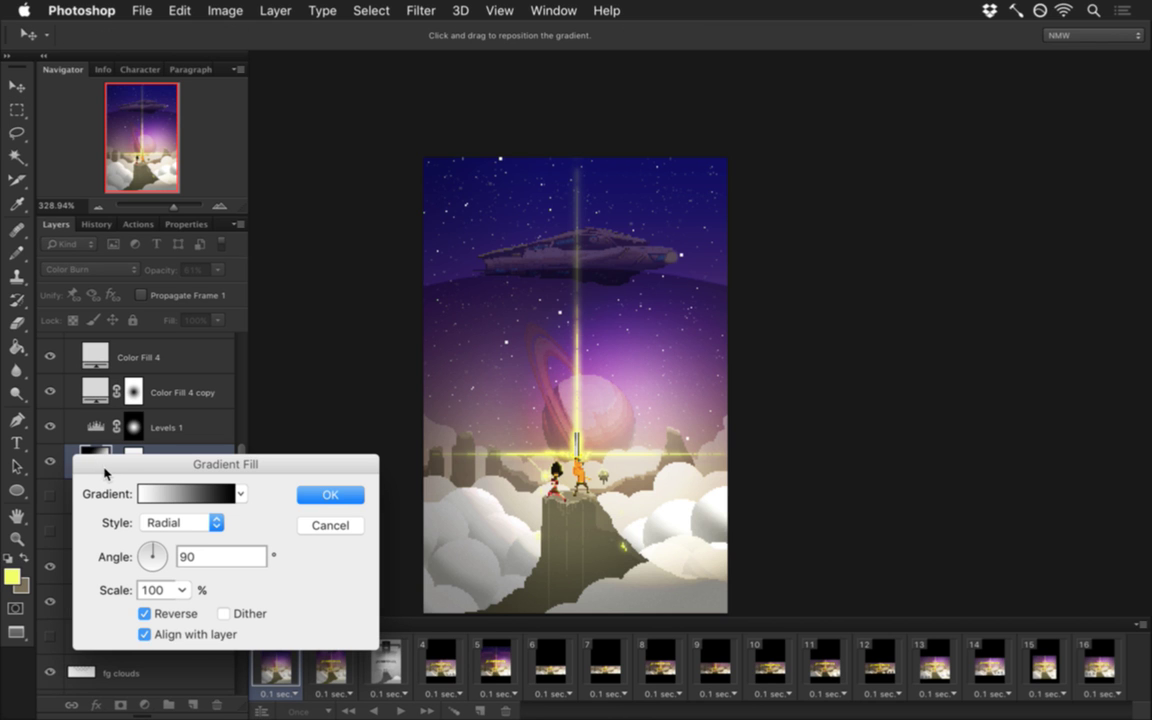
pyautogui.click(331, 495)
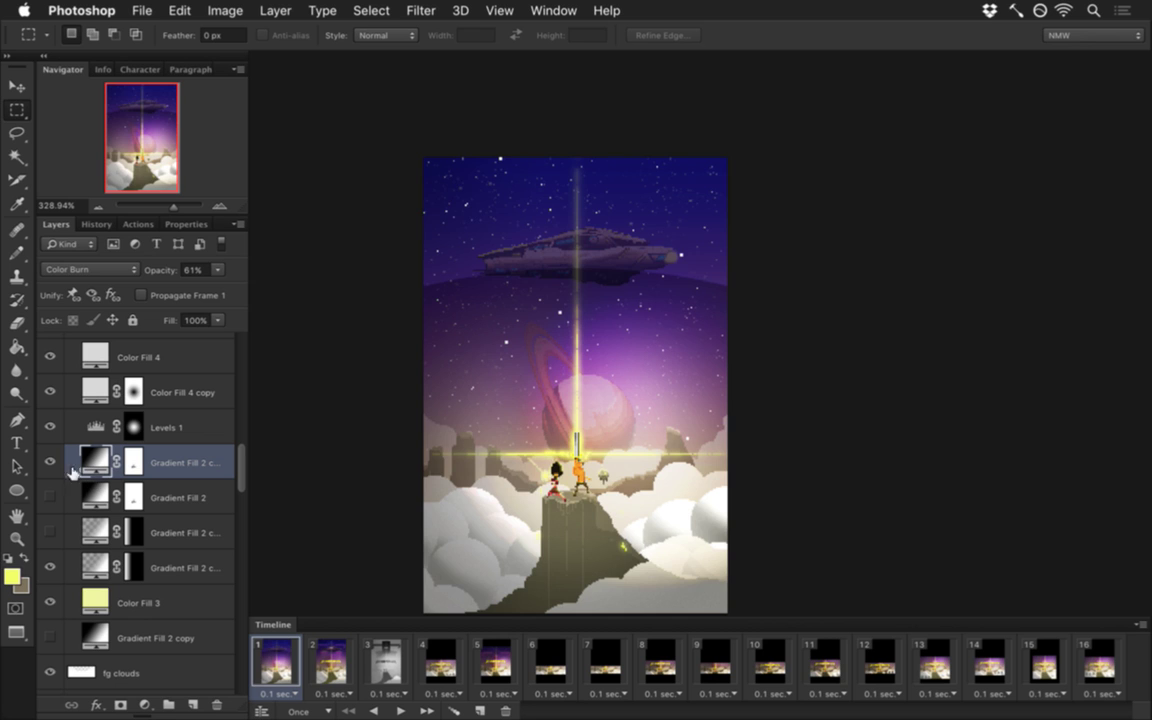
pyautogui.click(50, 462)
pyautogui.click(50, 462)
# Step: Try rasterizing the visible Color Burn gradient fill layer below Levels 1 at the poster's original canvas size
pyautogui.moveTo(244, 470)
pyautogui.mouseDown()
pyautogui.moveTo(240, 400)
pyautogui.moveTo(239, 499)
pyautogui.moveTo(236, 466)
pyautogui.mouseUp()
pyautogui.rightClick(95, 460)
pyautogui.click(86, 413)
pyautogui.rightClick(168, 410)
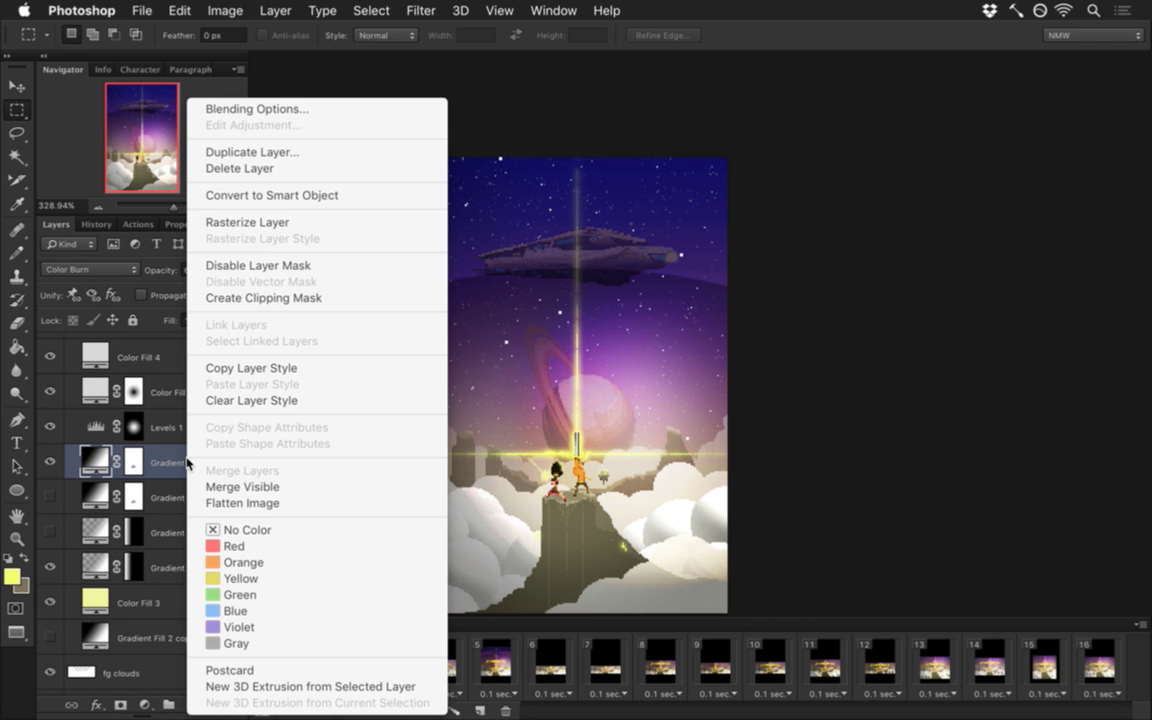
pyautogui.click(247, 222)
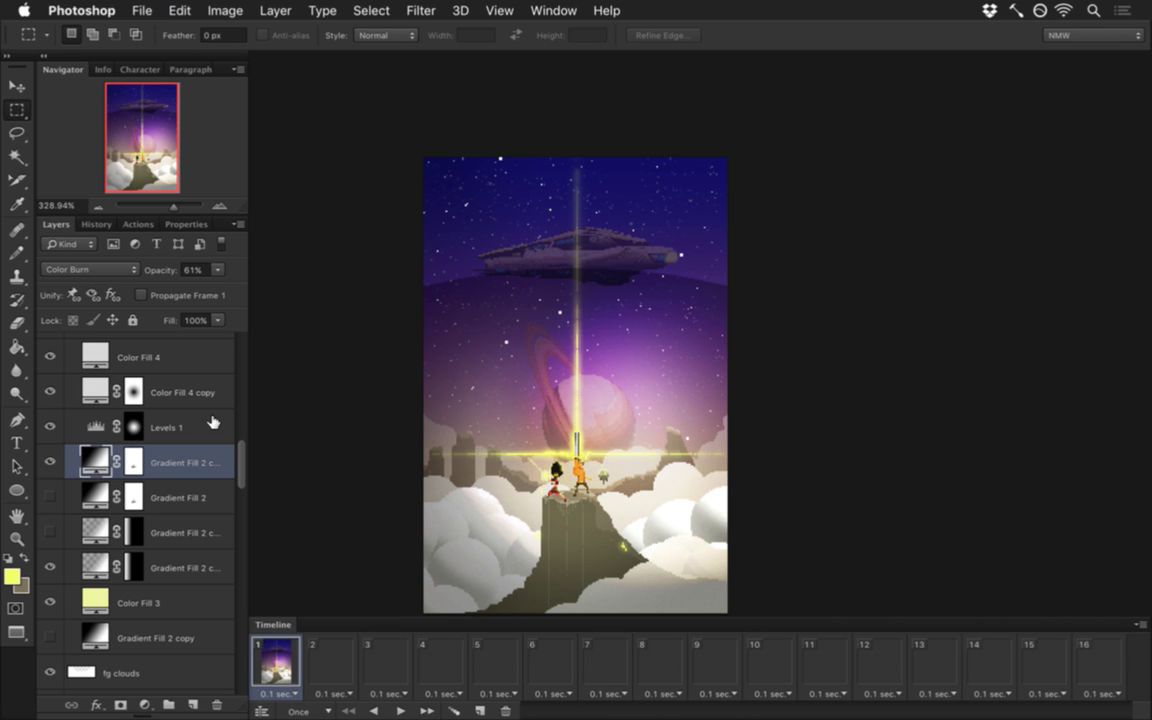
# Step: Try widening the canvas to 615 pixels and compare the artwork with and without the Color Burn gradient
pyautogui.press('super+alt+c')
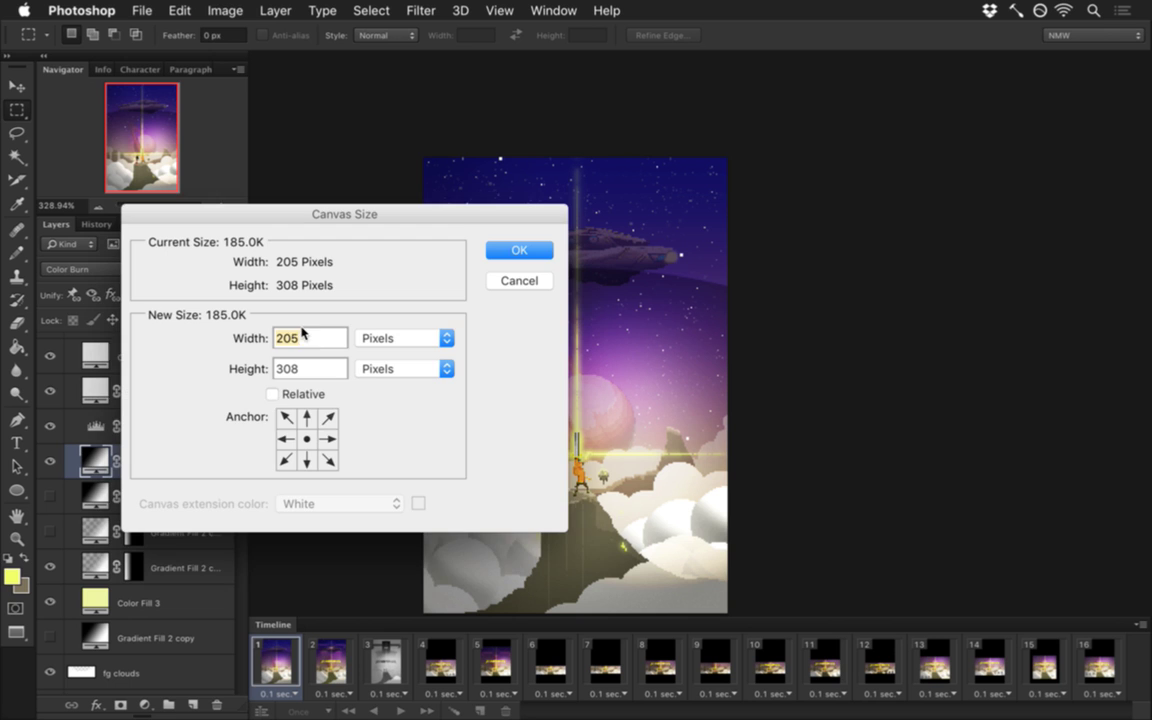
pyautogui.write('615')
pyautogui.press('Return')
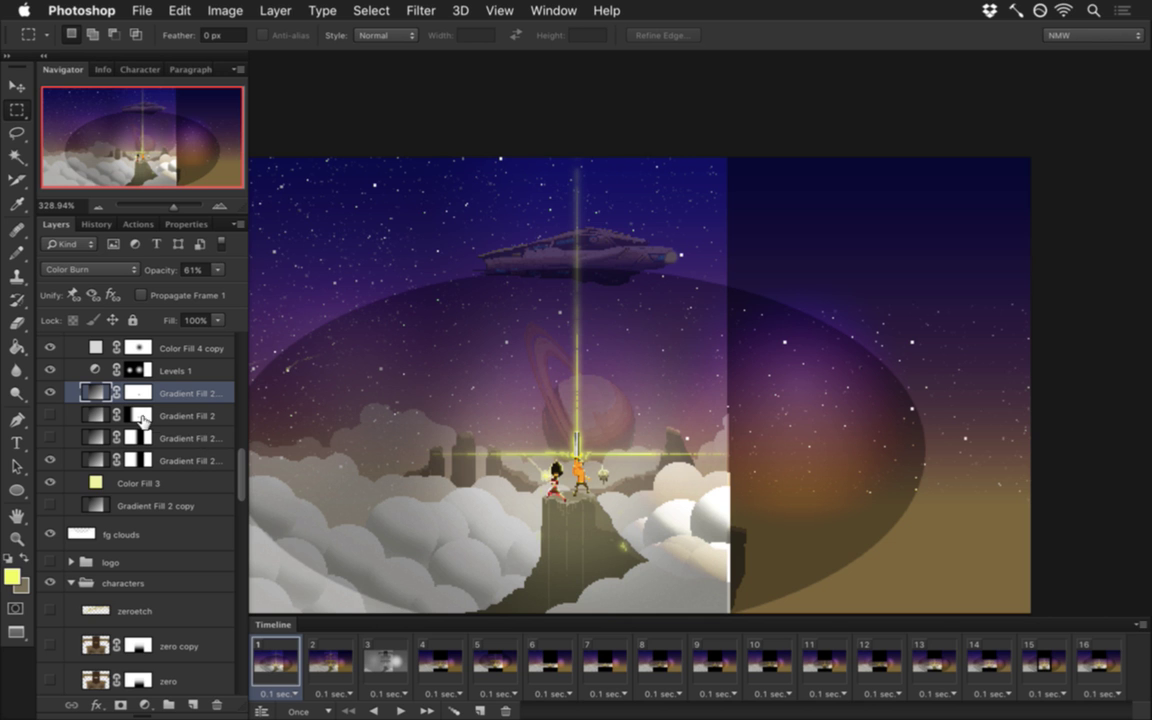
pyautogui.click(50, 392)
pyautogui.click(50, 392)
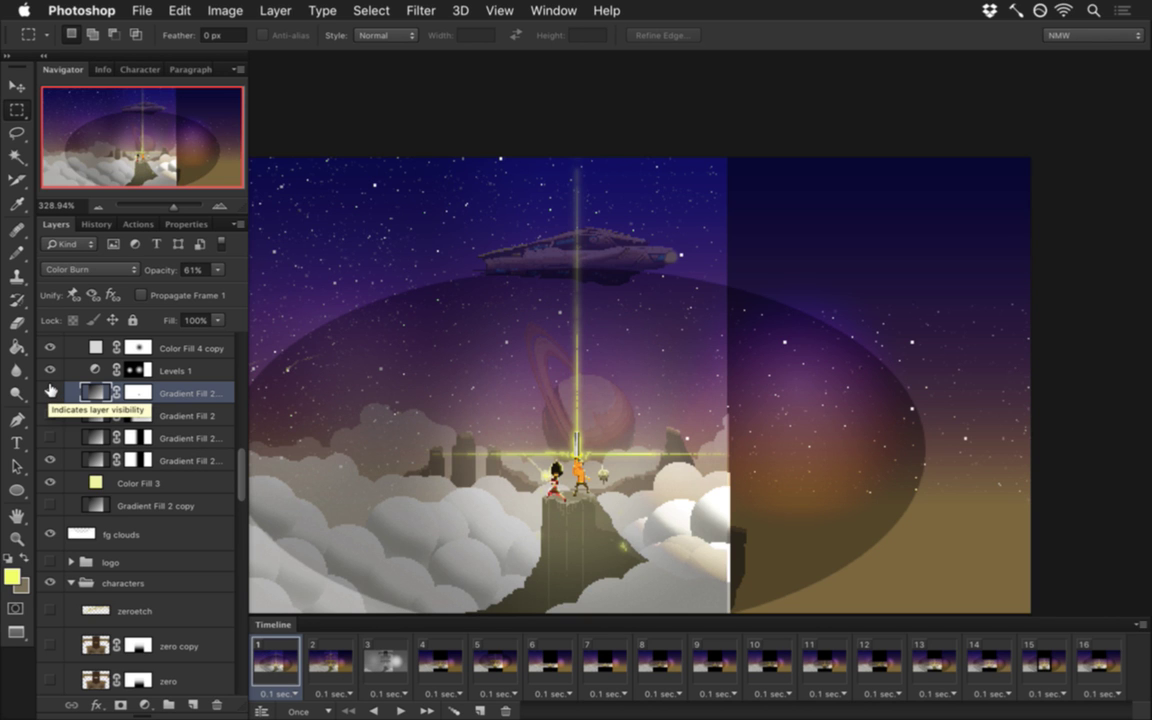
# Step: Try rasterizing the Color Burn gradient fill layer on the widened canvas
pyautogui.rightClick(88, 392)
pyautogui.click(133, 350)
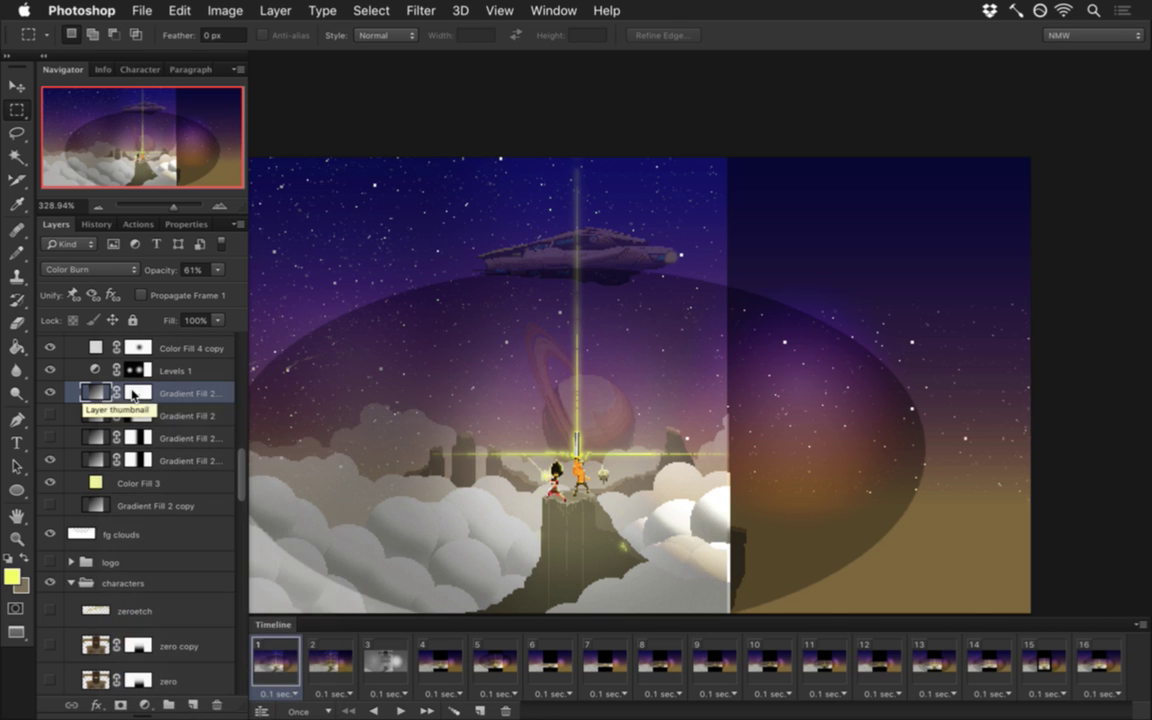
pyautogui.rightClick(183, 391)
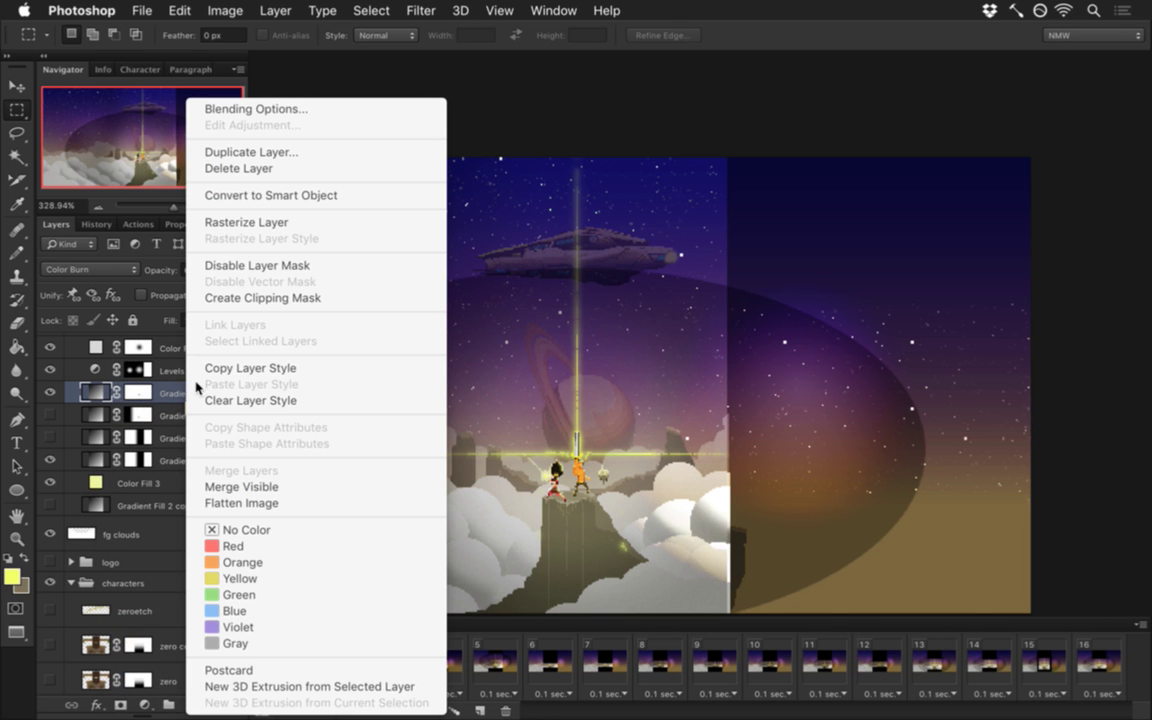
pyautogui.click(236, 224)
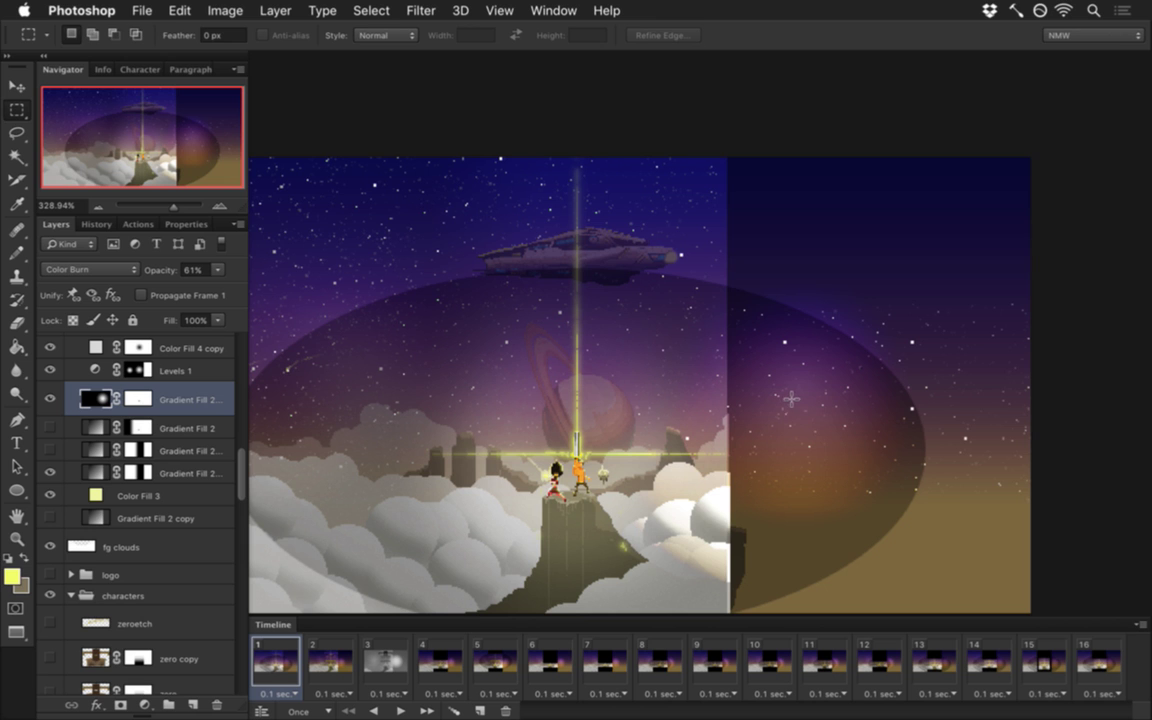
# Step: Try moving the rasterized gradient left so its glow surrounds the ringed planet, and undo the move, rasterizing and canvas resize
pyautogui.press('v')
pyautogui.moveTo(823, 380); pyautogui.dragTo(627, 381)
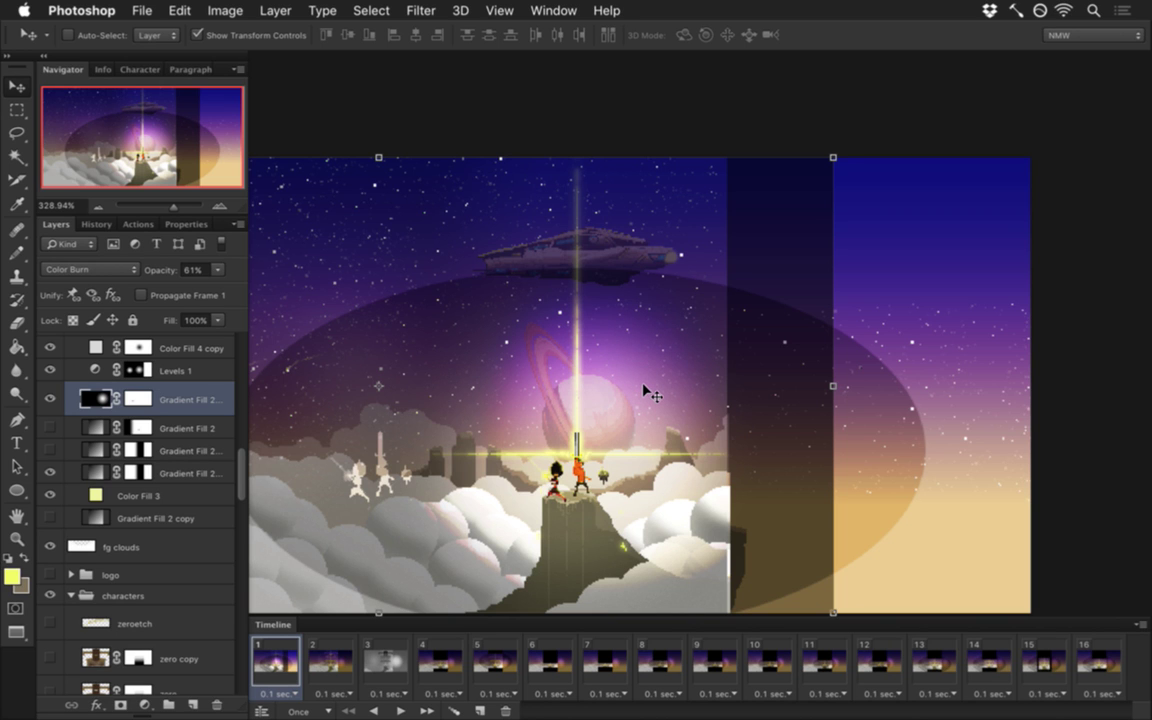
pyautogui.press('super+z')
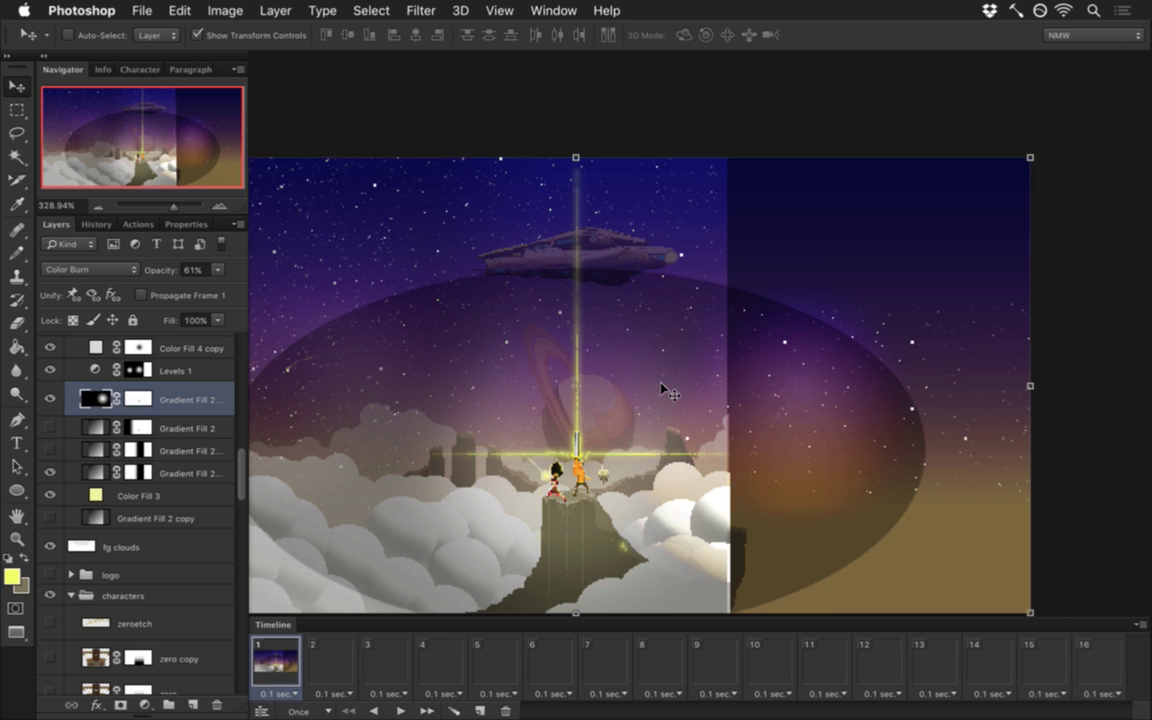
pyautogui.press('super+z')
pyautogui.press('super+z')
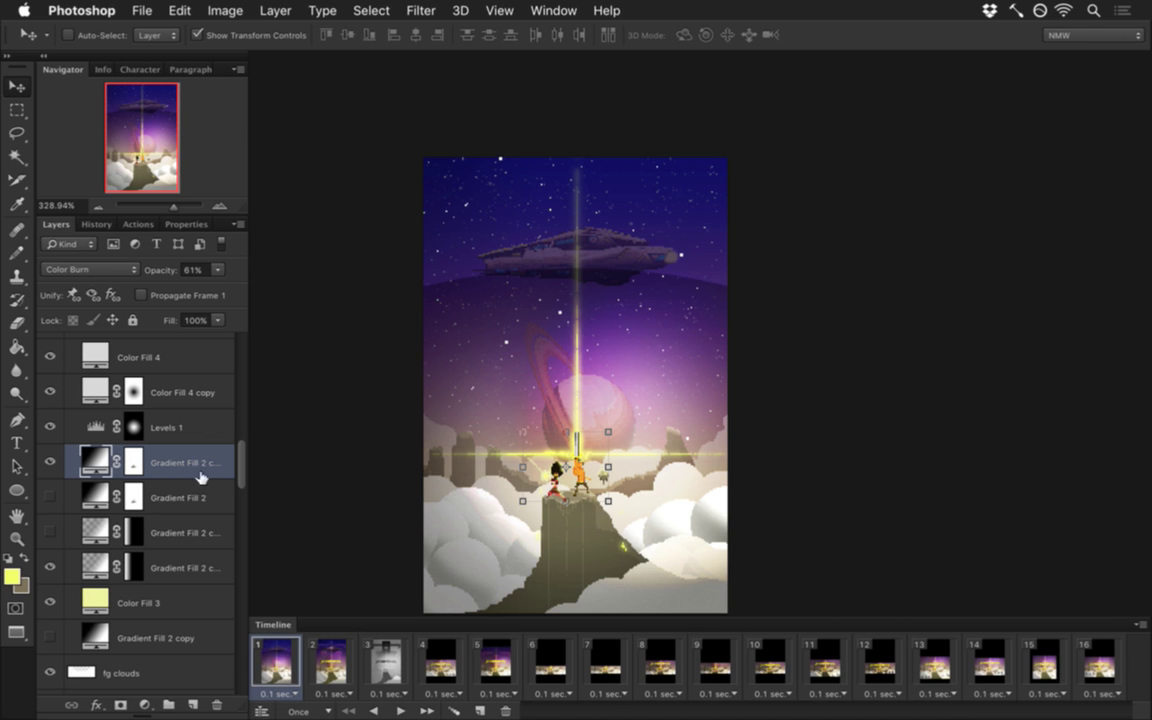
# Step: Duplicate the four adjacent gradient fill layers below Levels 1 within Poster1s.psd, and hide the duplicates
pyautogui.moveTo(240, 465)
pyautogui.mouseDown()
pyautogui.moveTo(240, 423)
pyautogui.moveTo(240, 470)
pyautogui.mouseUp()
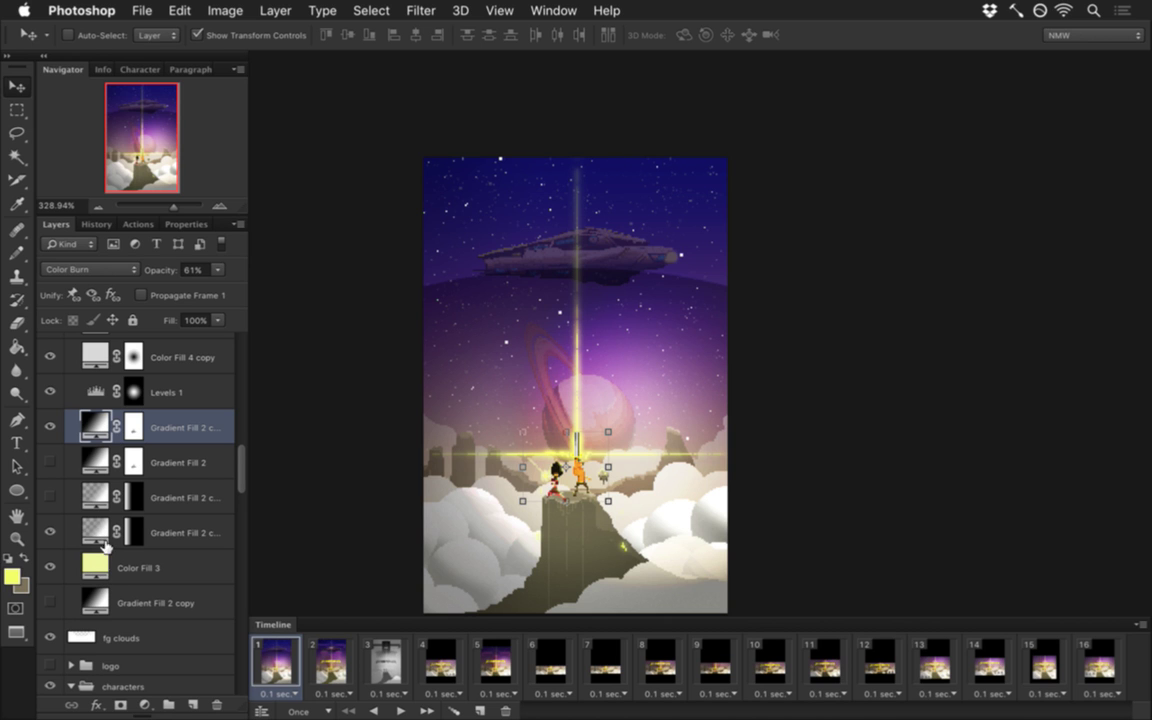
pyautogui.keyDown('shift'); pyautogui.click(92, 478); pyautogui.keyUp('shift')
pyautogui.rightClick(101, 414)
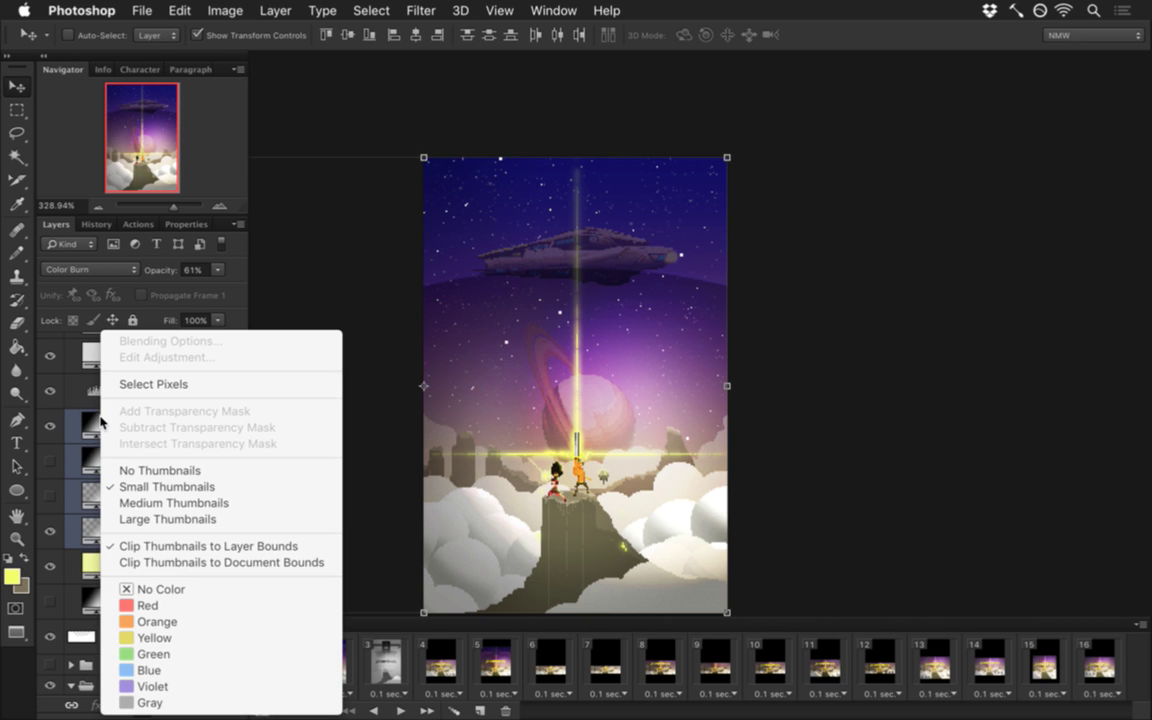
pyautogui.press('Escape')
pyautogui.rightClick(185, 420)
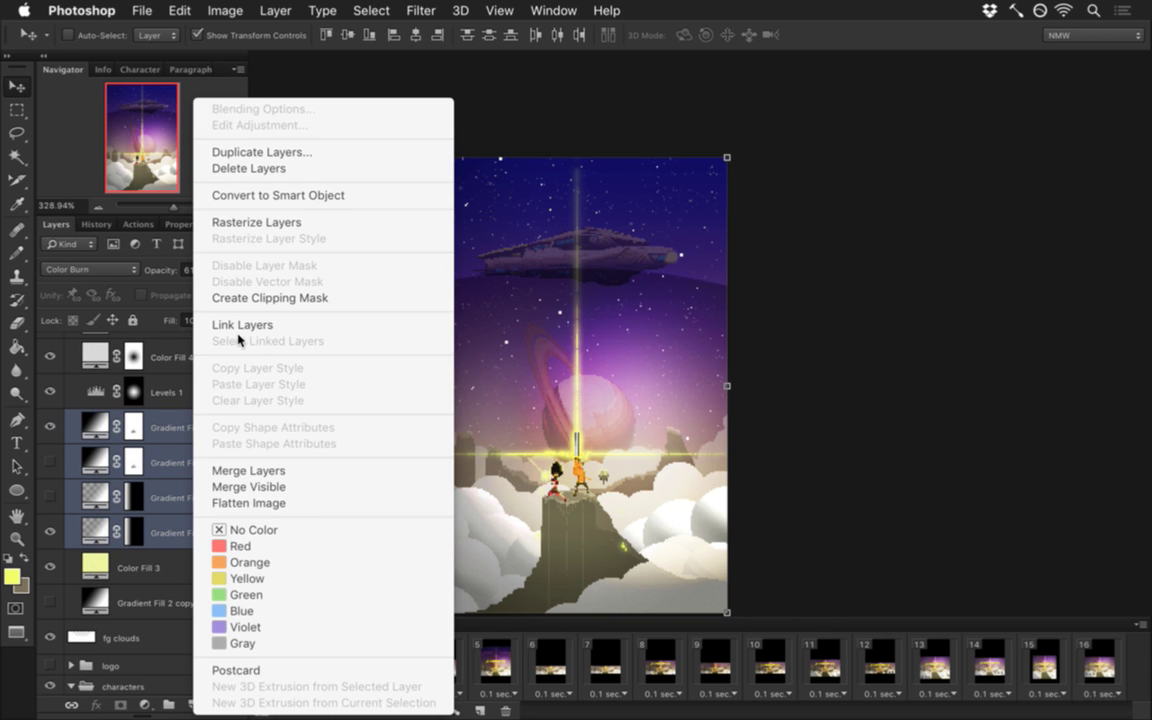
pyautogui.click(226, 152)
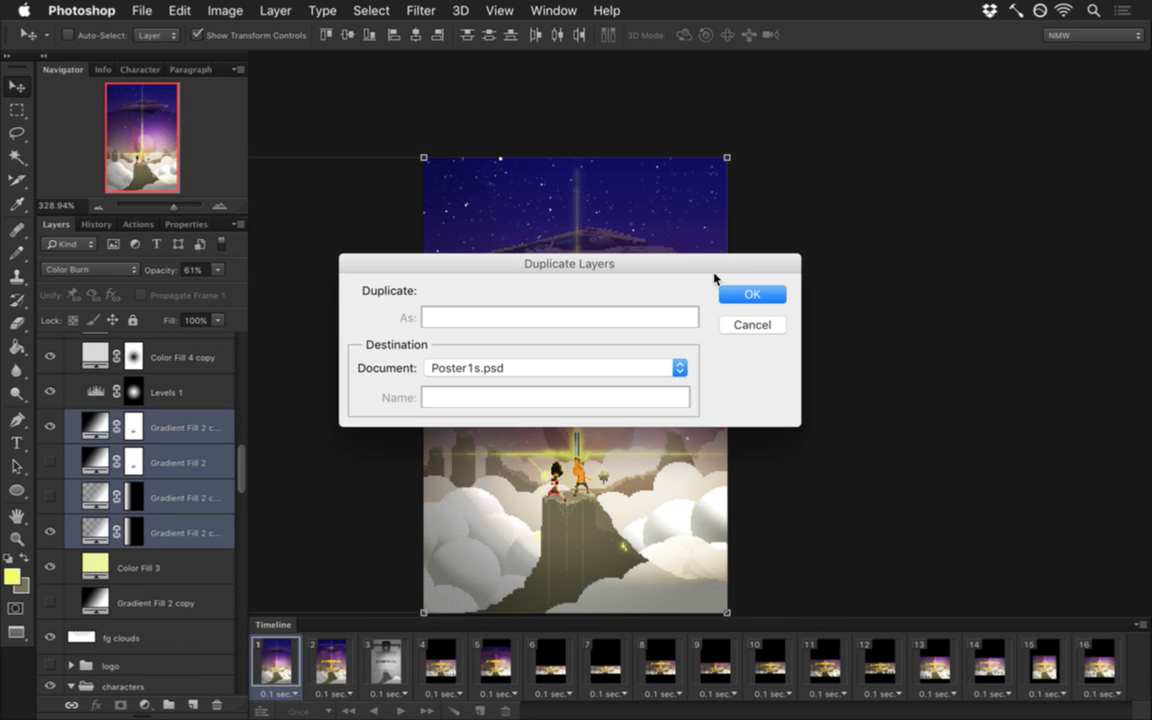
pyautogui.click(750, 294)
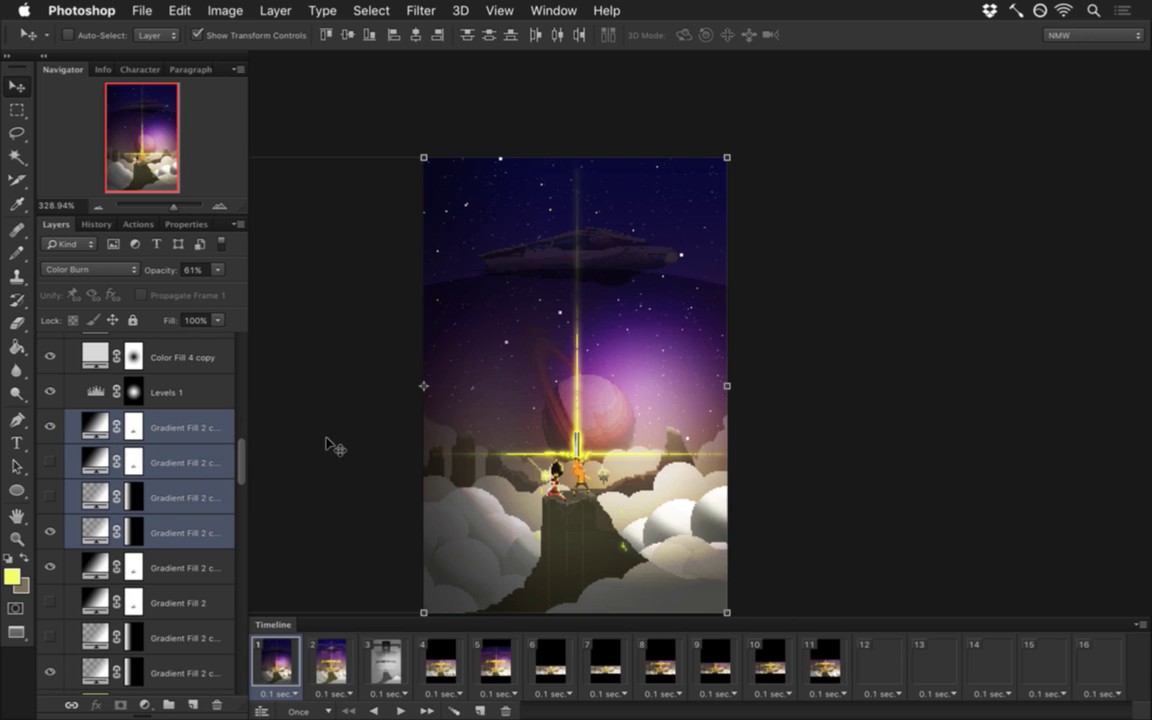
pyautogui.moveTo(58, 524); pyautogui.dragTo(48, 430)
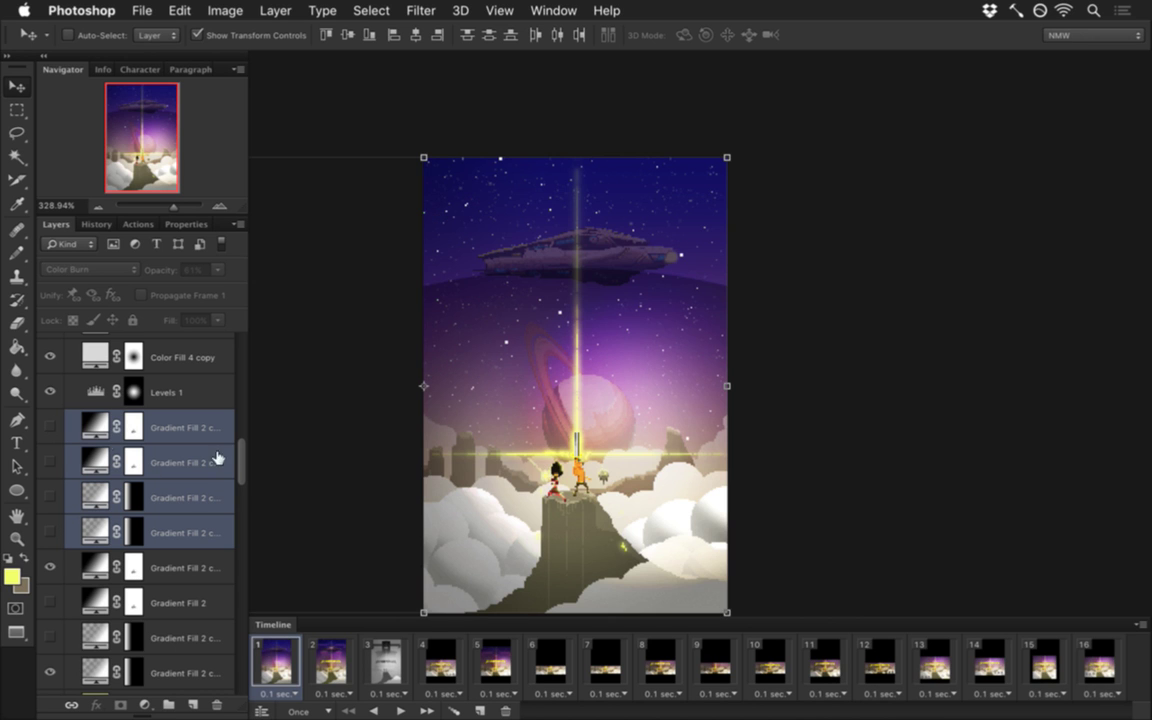
# Step: Rasterize the four original Gradient Fill 2 layers directly beneath their hidden duplicates, keeping the layer masks
pyautogui.moveTo(239, 463); pyautogui.dragTo(243, 486)
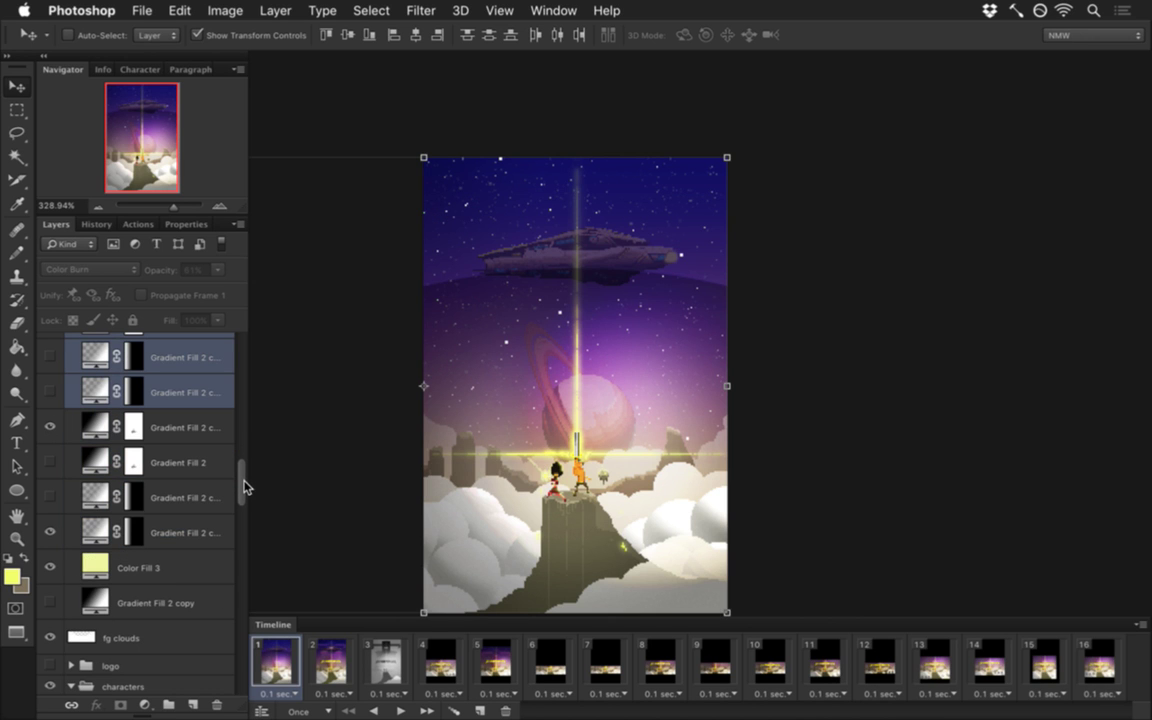
pyautogui.rightClick(100, 426)
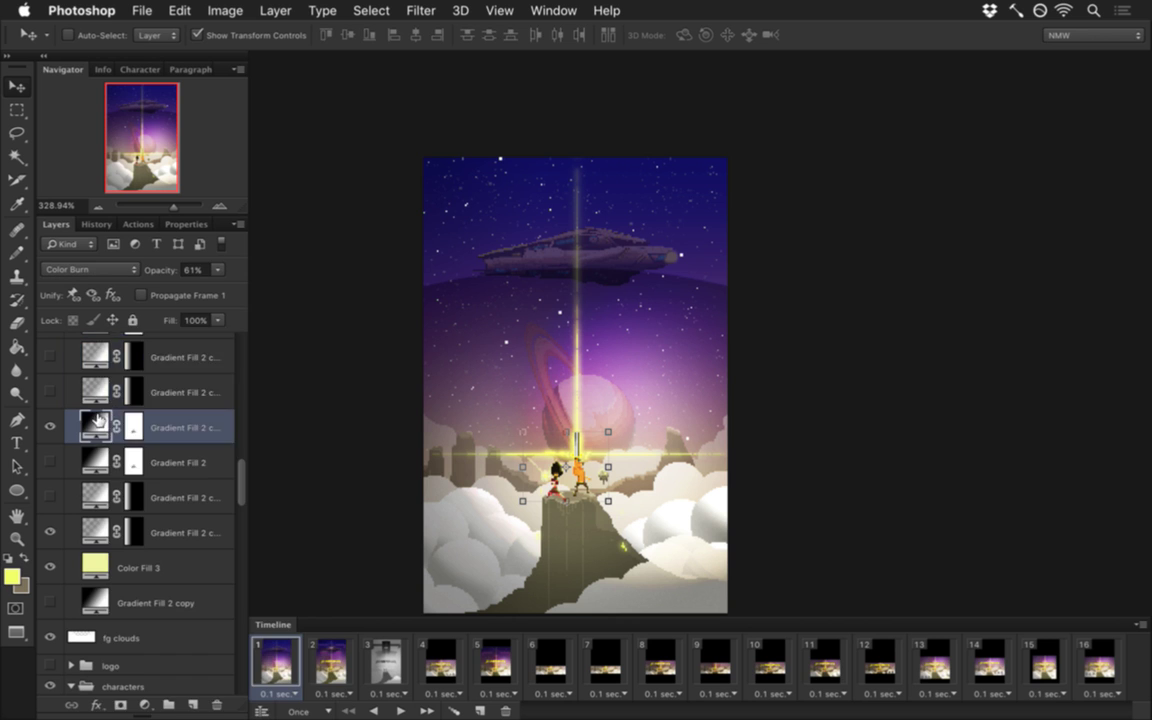
pyautogui.click(90, 427)
pyautogui.rightClick(196, 427)
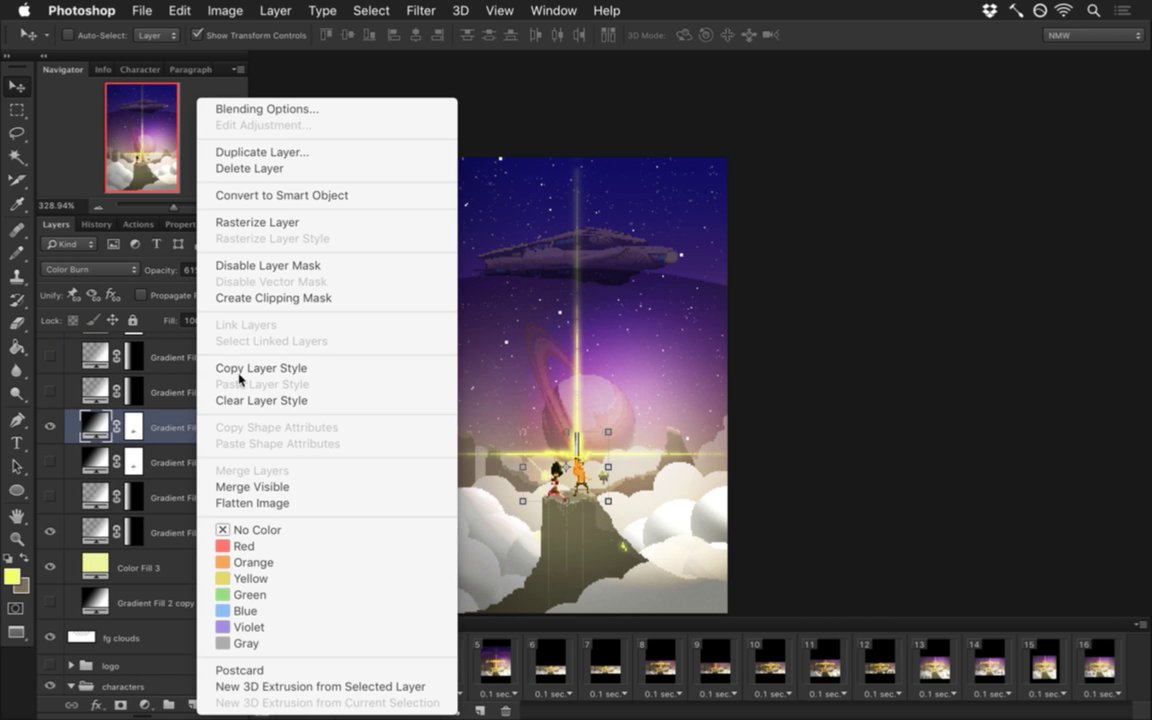
pyautogui.click(231, 222)
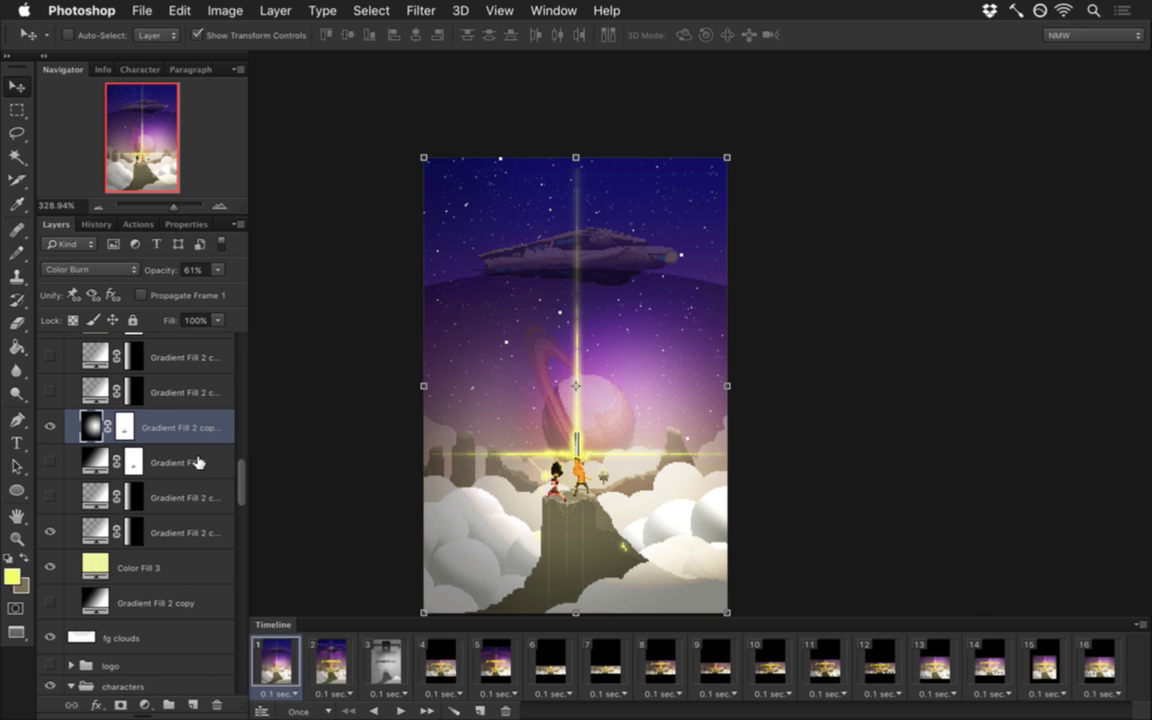
pyautogui.rightClick(197, 463)
pyautogui.click(258, 222)
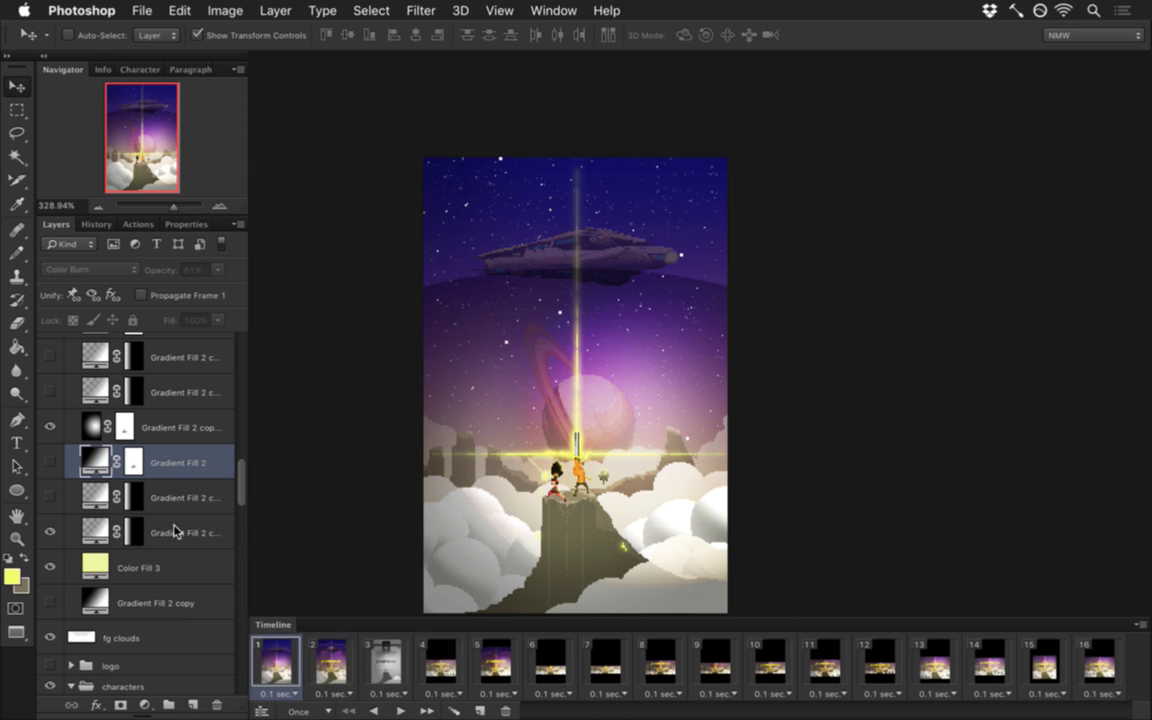
pyautogui.rightClick(184, 489)
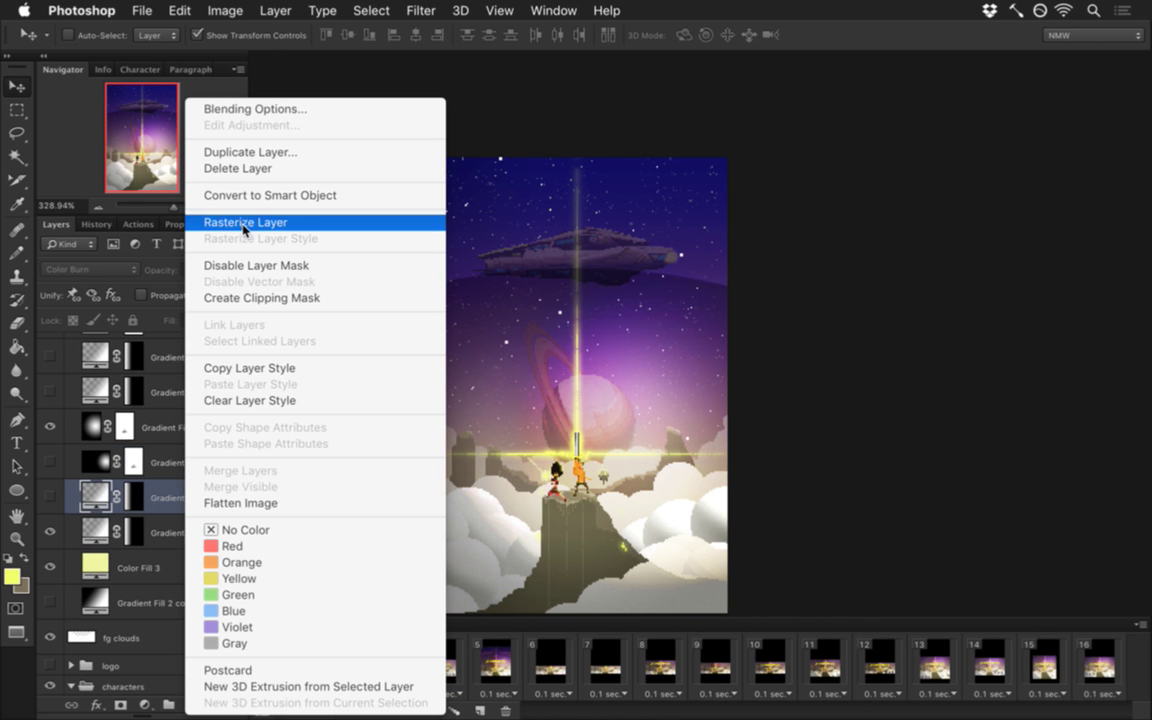
pyautogui.click(232, 222)
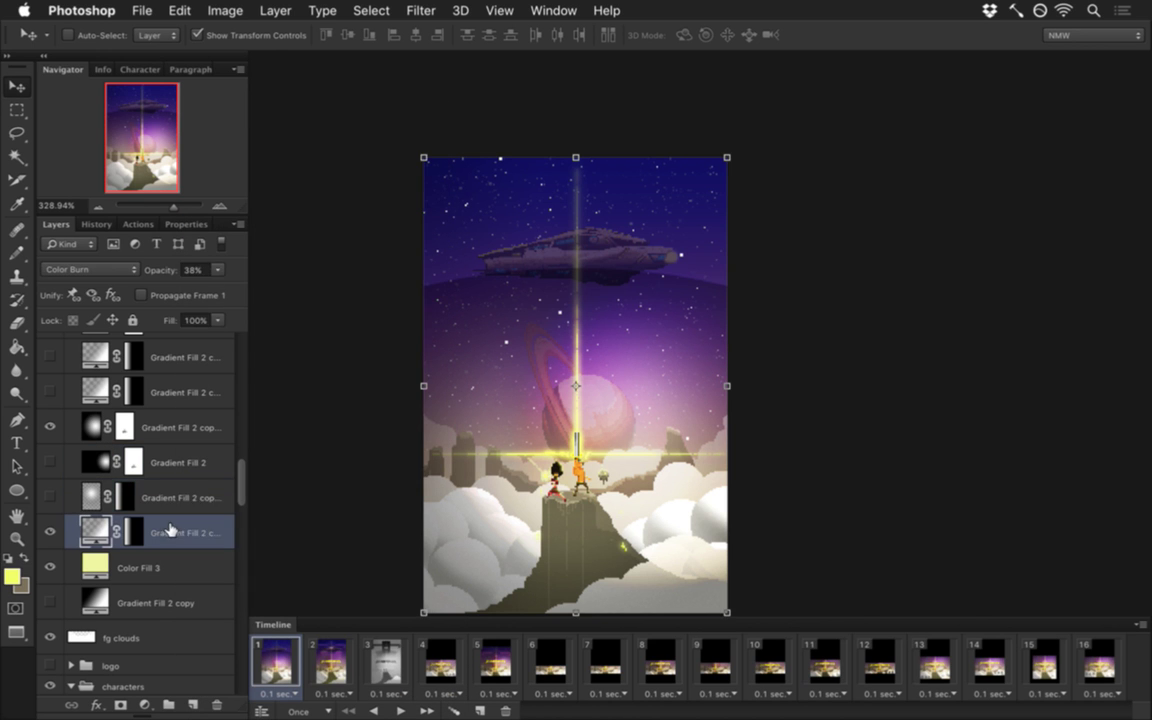
pyautogui.rightClick(172, 533)
pyautogui.click(212, 222)
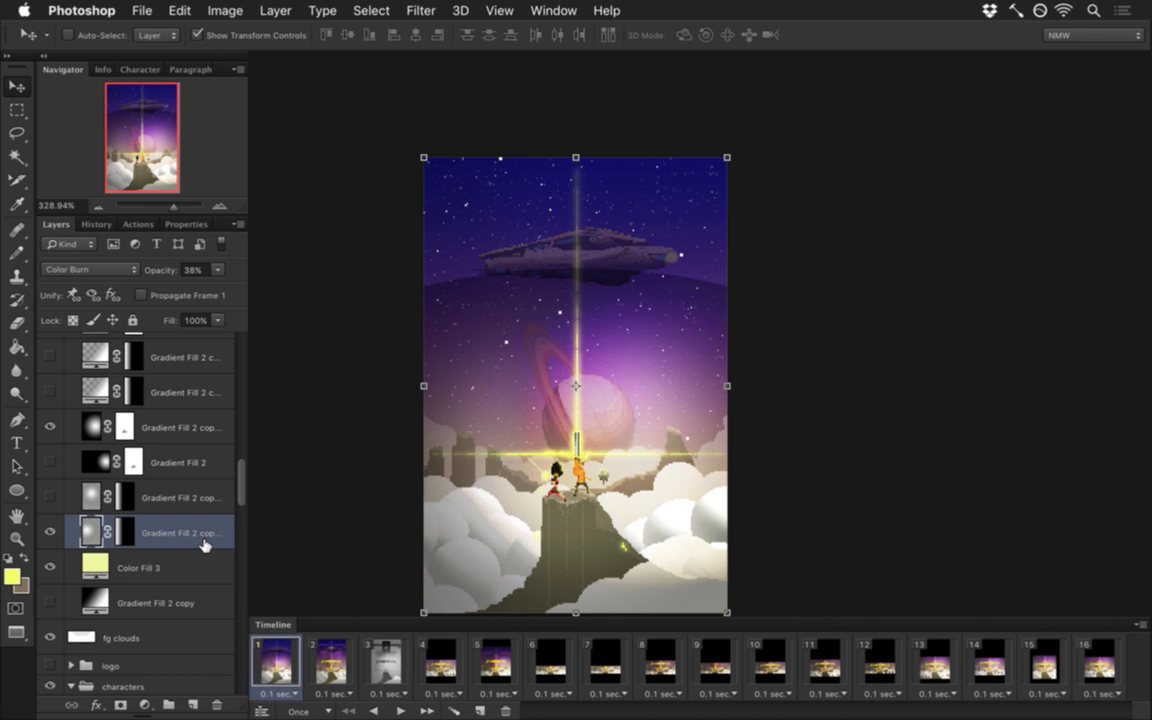
# Step: Duplicate the Gradient Fill 2 copy layer above fg clouds as a backup and rasterize the original
pyautogui.click(171, 595)
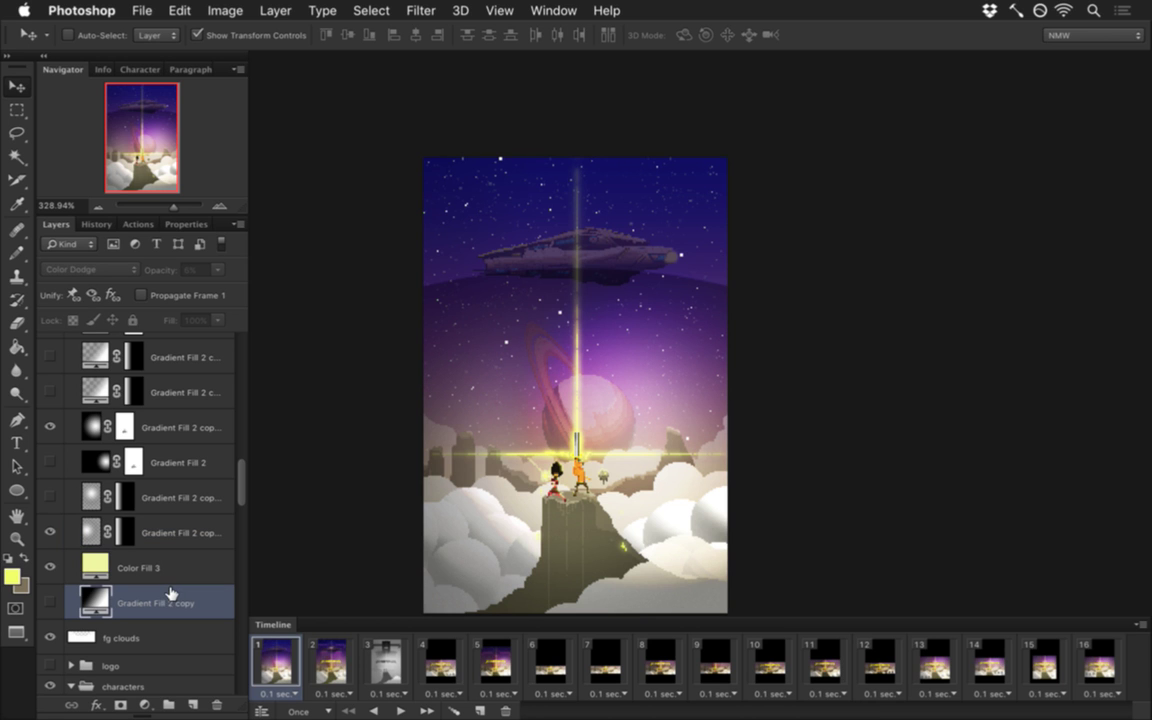
pyautogui.press('super+j')
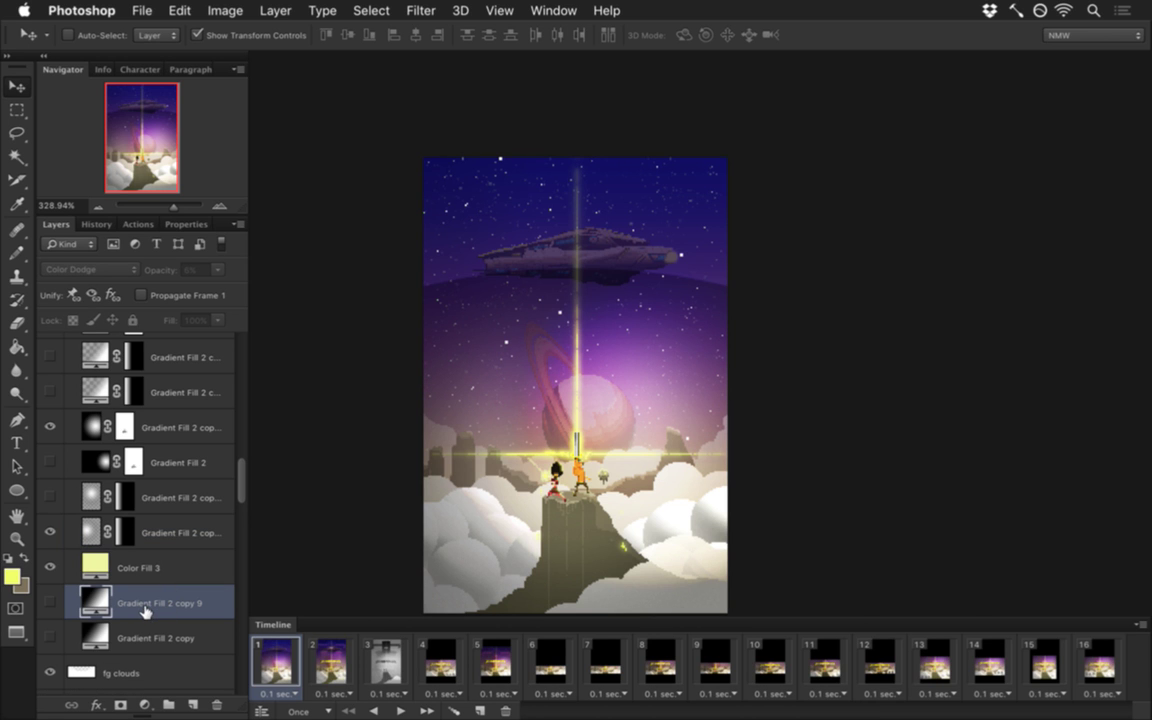
pyautogui.rightClick(141, 611)
pyautogui.click(104, 546)
pyautogui.click(147, 636)
pyautogui.rightClick(147, 636)
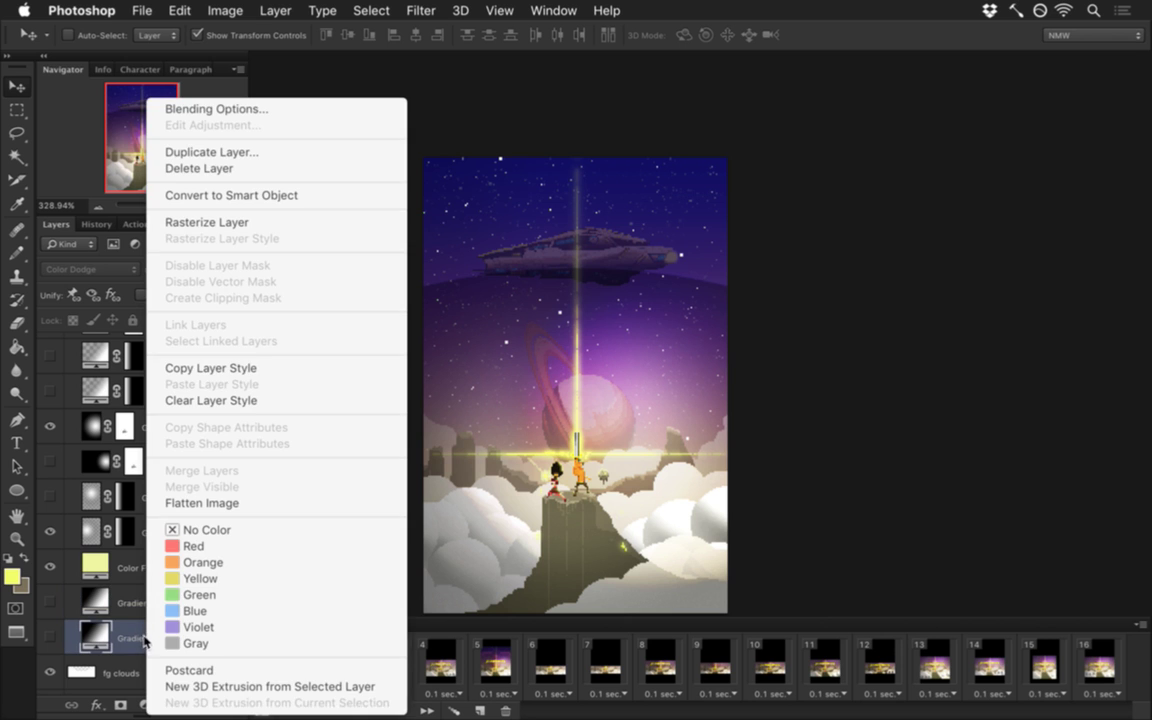
pyautogui.click(173, 206)
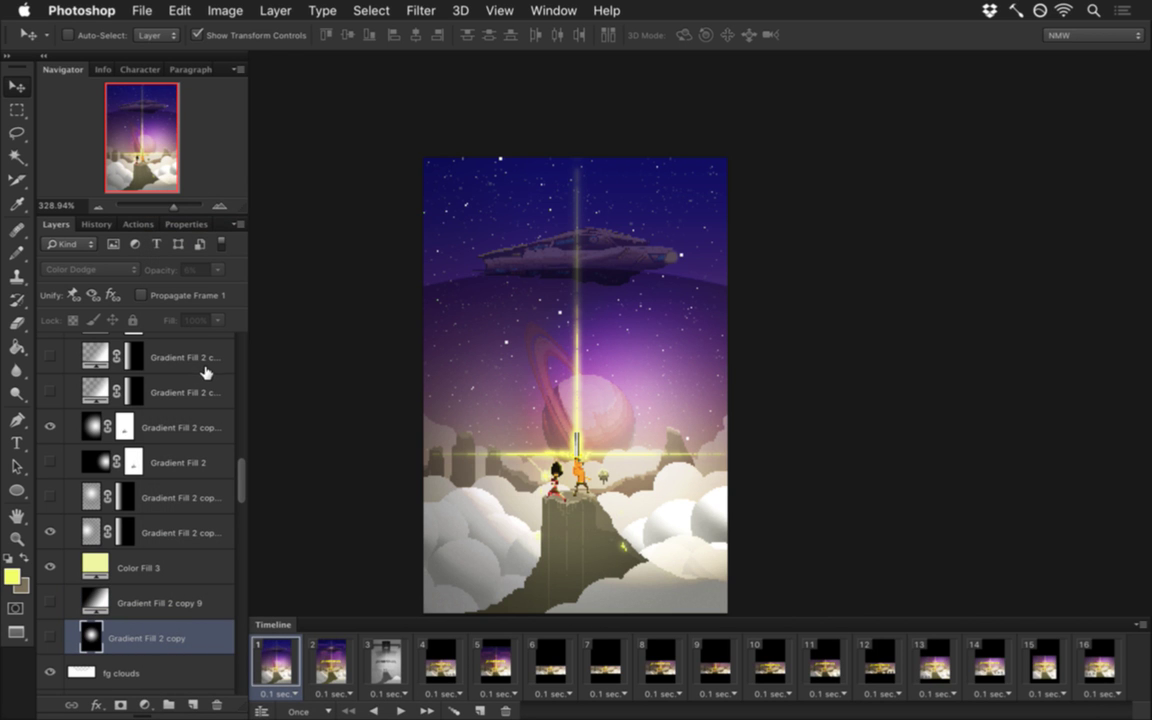
# Step: Widen the canvas to 615 pixels, keeping the artwork centred
pyautogui.press('super+alt+c')
pyautogui.write('616')
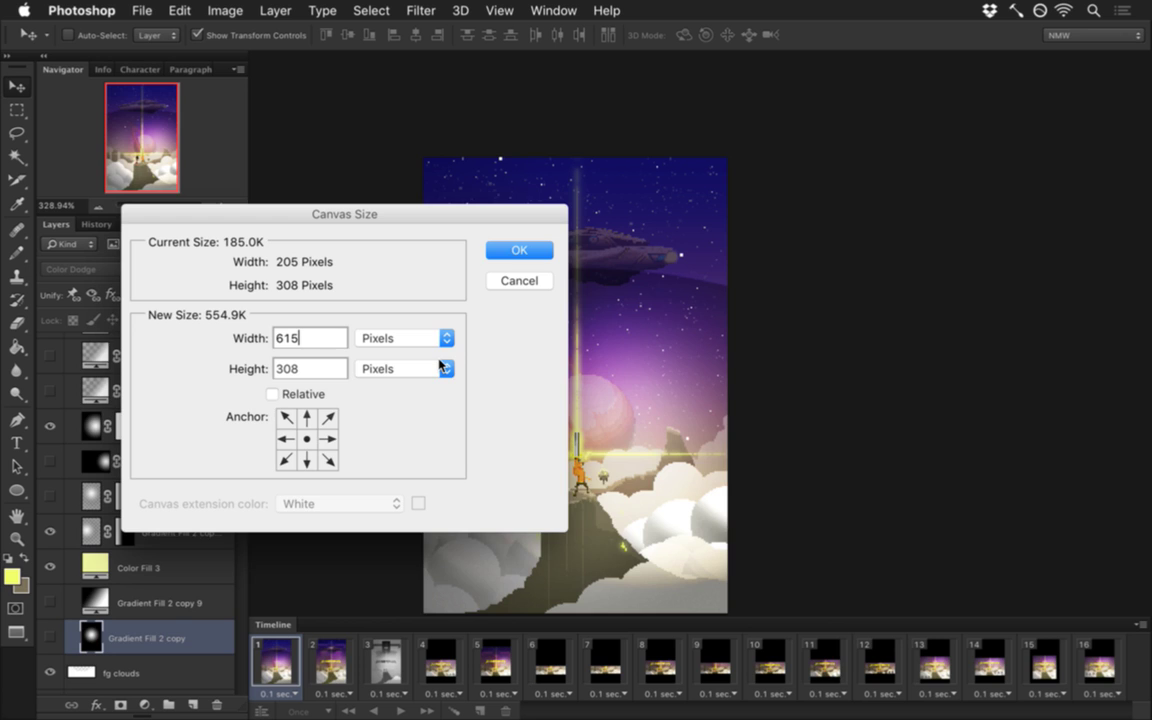
pyautogui.press('Return')
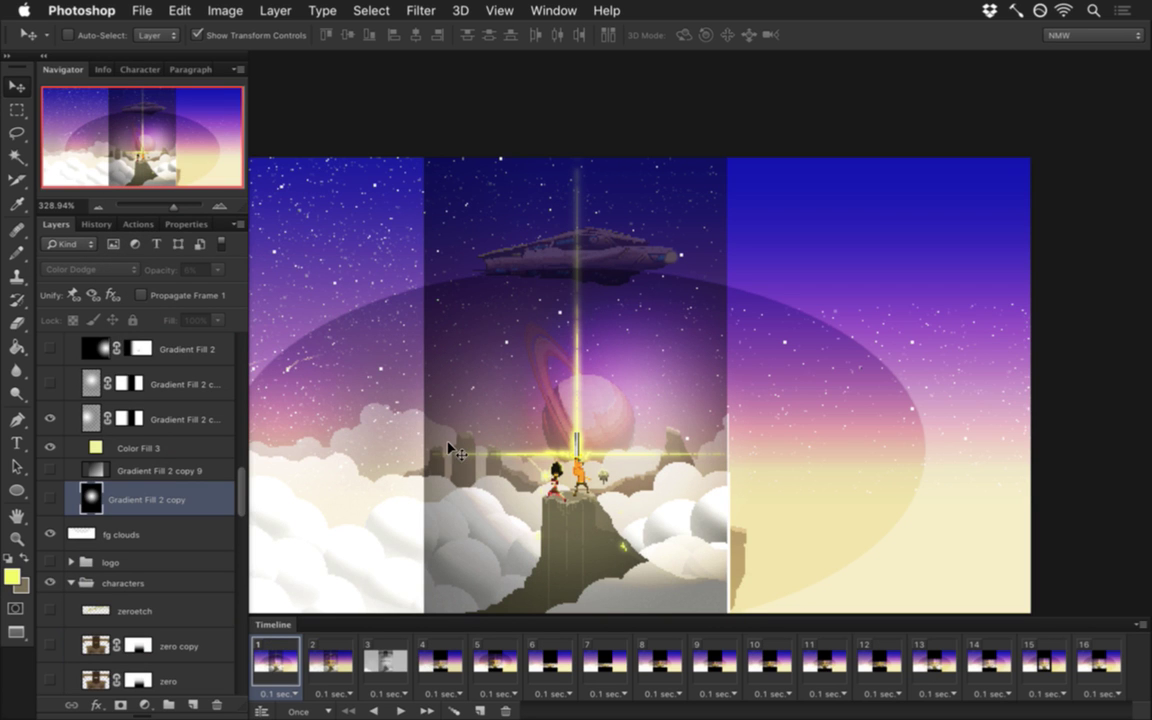
# Step: Review timeline frames 2 to 5 to check how the format variants look on the widened canvas
pyautogui.click(330, 664)
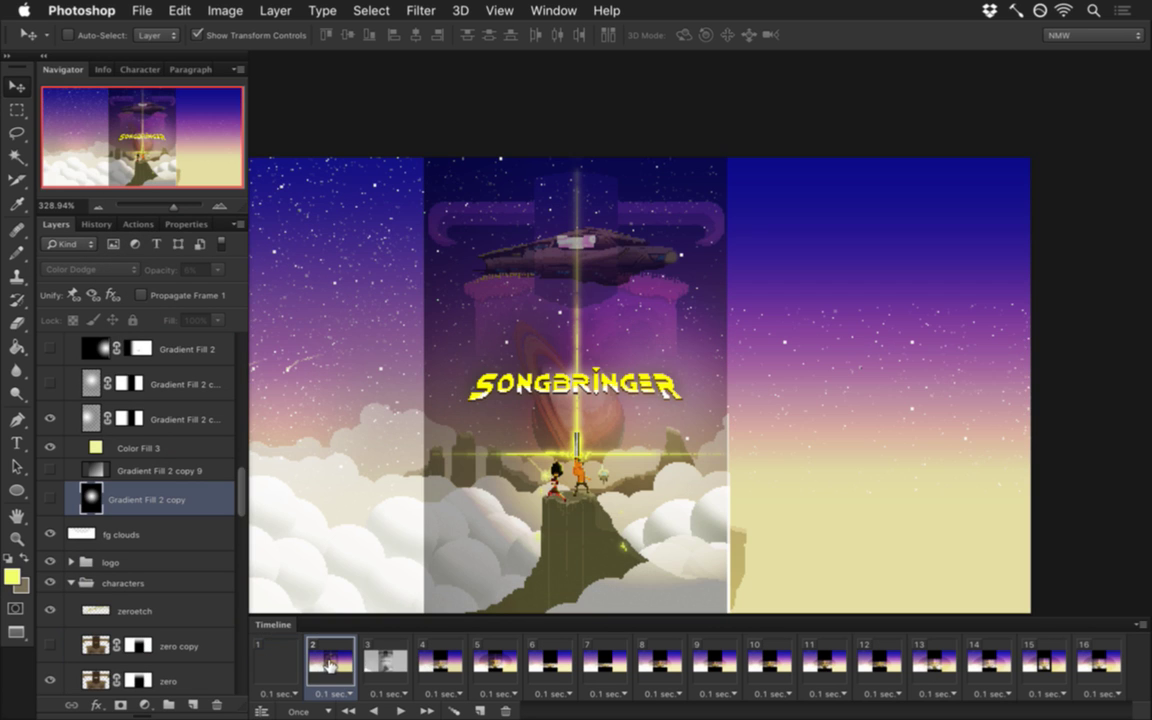
pyautogui.click(401, 662)
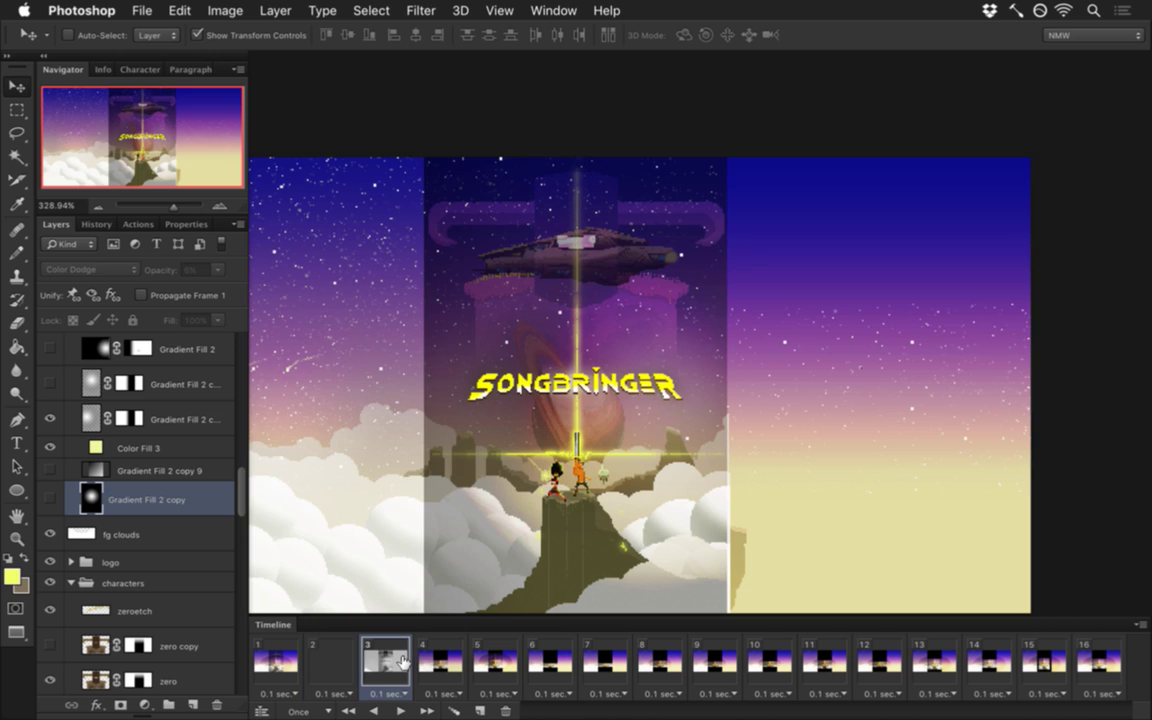
pyautogui.click(445, 662)
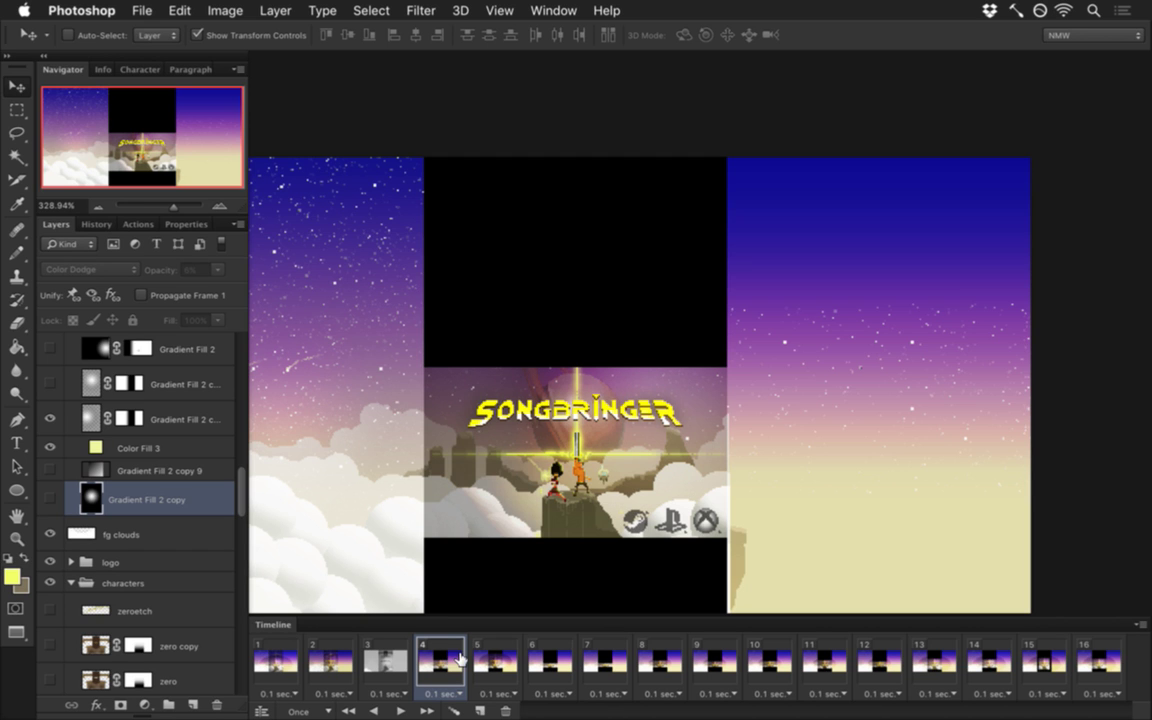
pyautogui.click(490, 660)
pyautogui.click(445, 660)
pyautogui.scroll(5, 240, 432)
pyautogui.scroll(10, 240, 432)
# Step: On frame 2, marquee the central poster artwork and invert the selection to cover both side areas
pyautogui.click(325, 650)
pyautogui.scroll(-5, 245, 360)
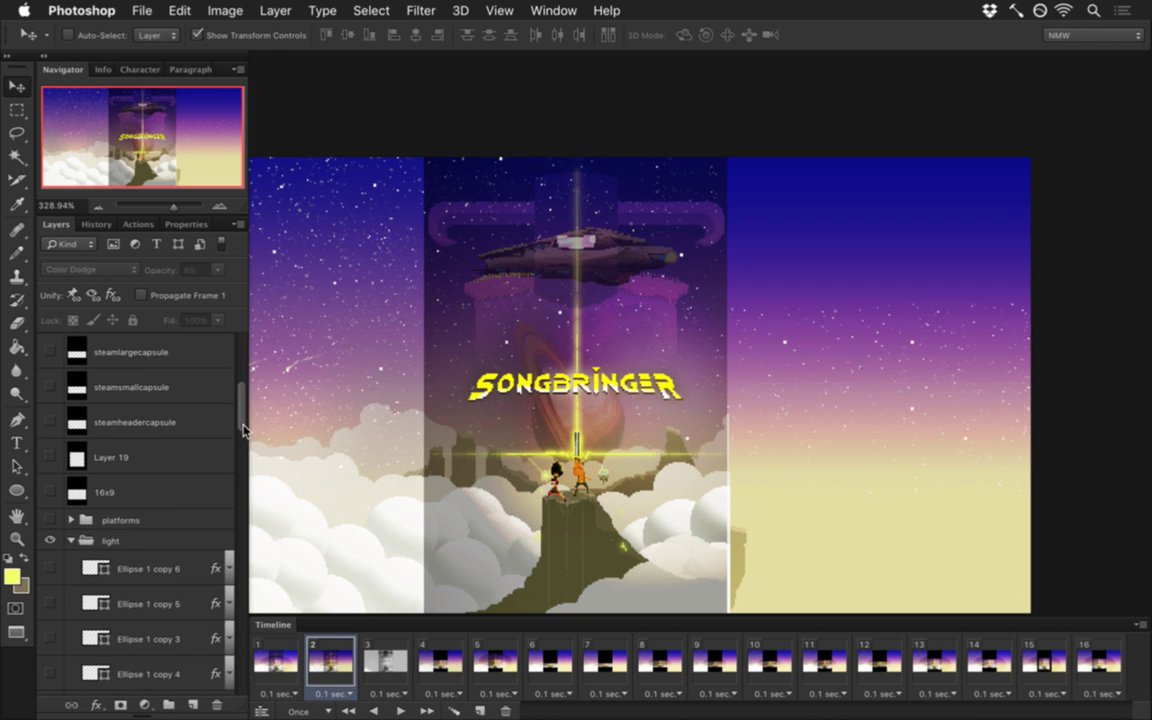
pyautogui.scroll(-1, 241, 408)
pyautogui.moveTo(241, 408); pyautogui.dragTo(236, 362)
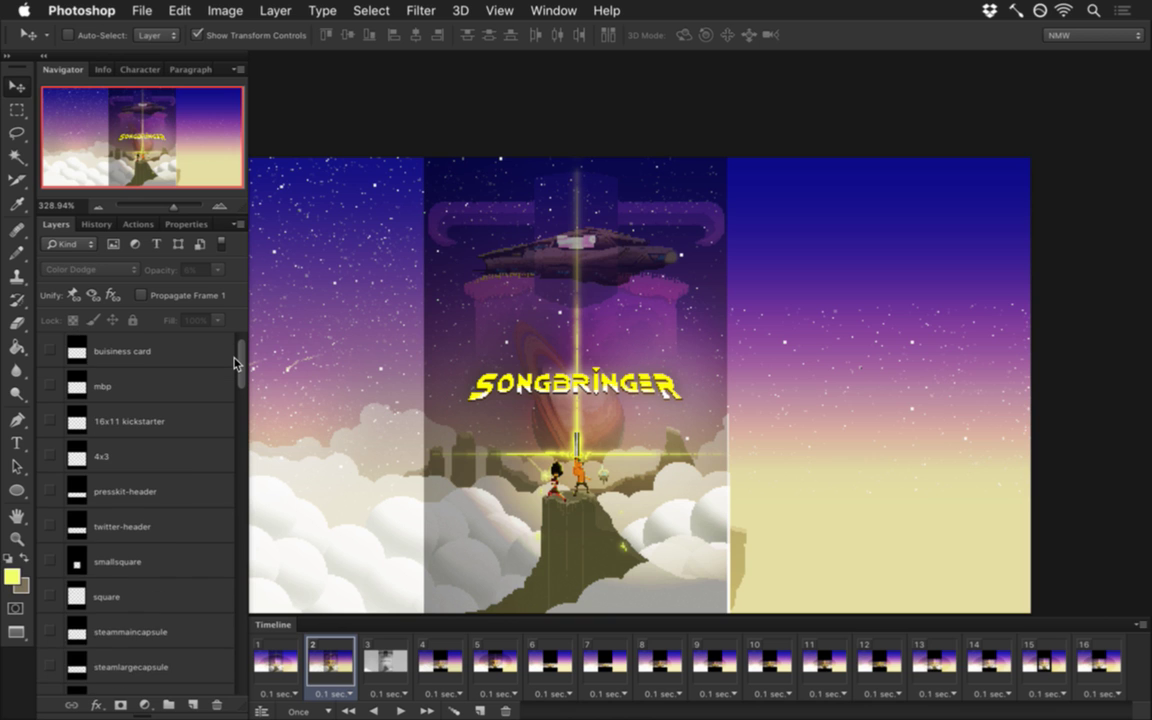
pyautogui.scroll(1, 236, 362)
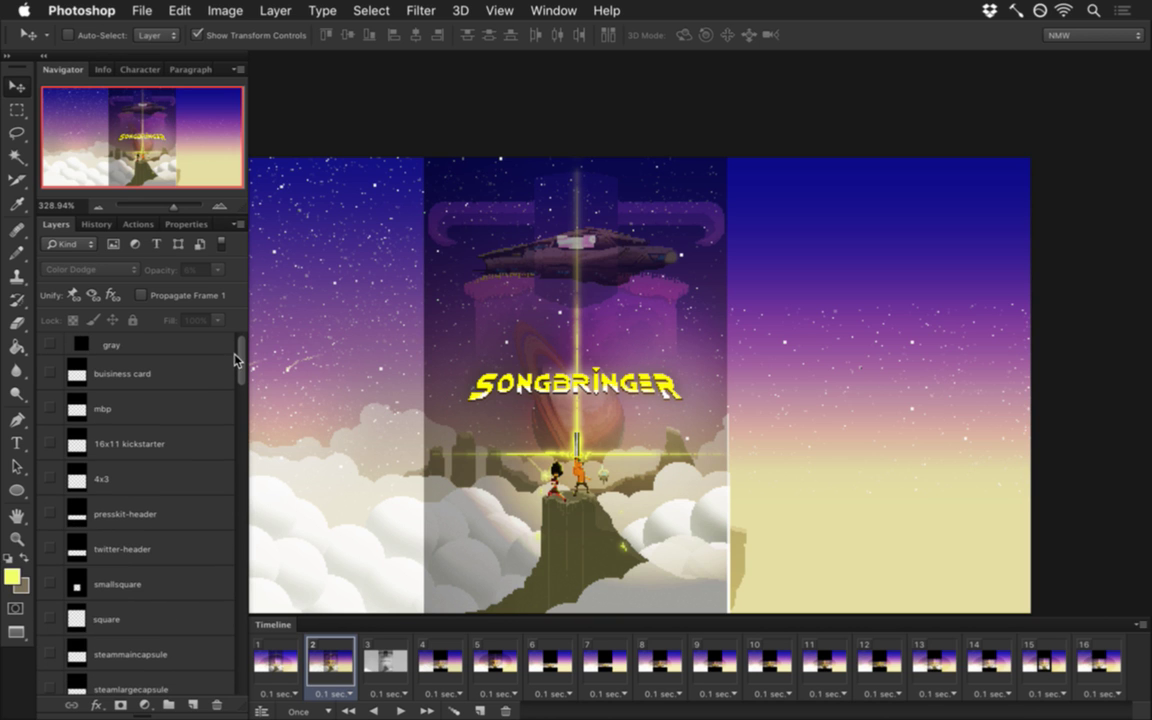
pyautogui.moveTo(236, 352)
pyautogui.mouseDown()
pyautogui.moveTo(237, 396)
pyautogui.moveTo(229, 346)
pyautogui.mouseUp()
pyautogui.scroll(-2, 419, 411)
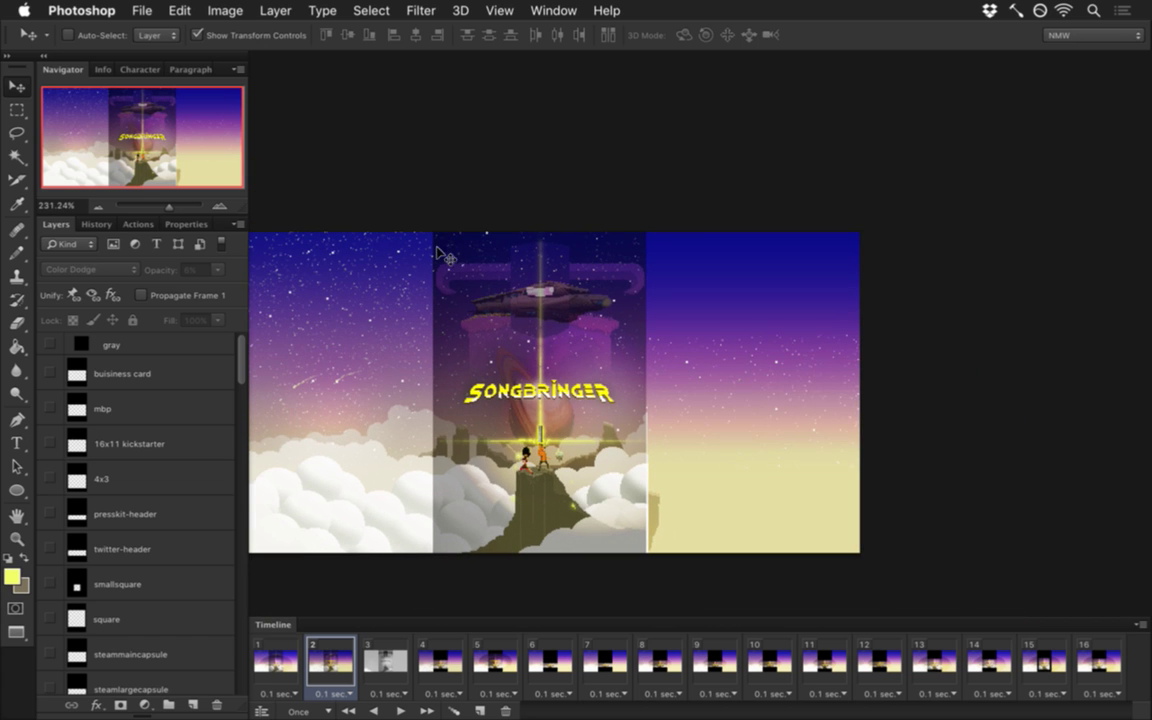
pyautogui.press('m')
pyautogui.moveTo(435, 233); pyautogui.dragTo(645, 563)
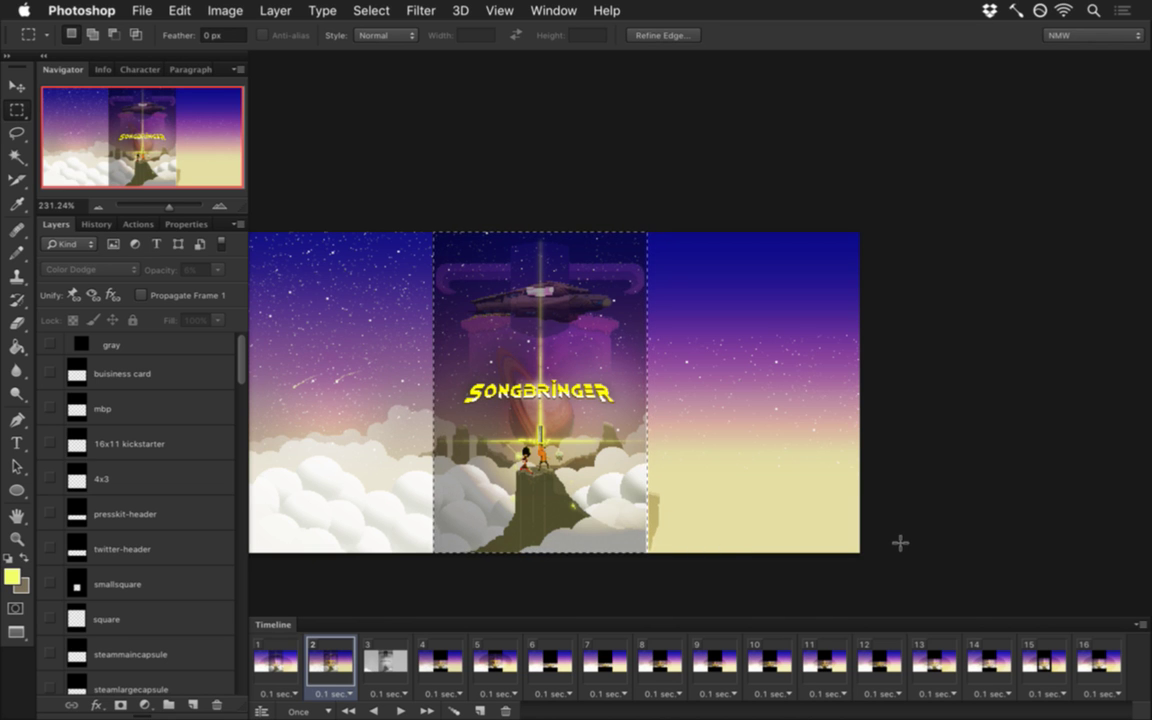
pyautogui.moveTo(486, 424); pyautogui.dragTo(847, 430)
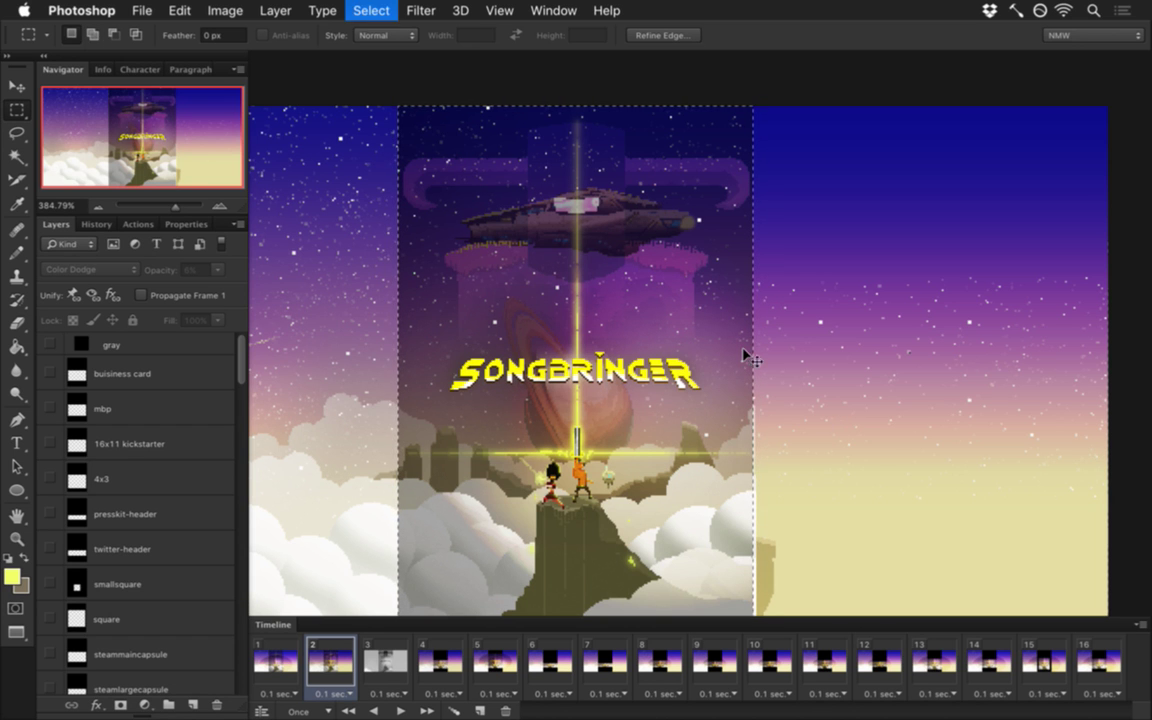
pyautogui.moveTo(743, 355); pyautogui.dragTo(578, 376)
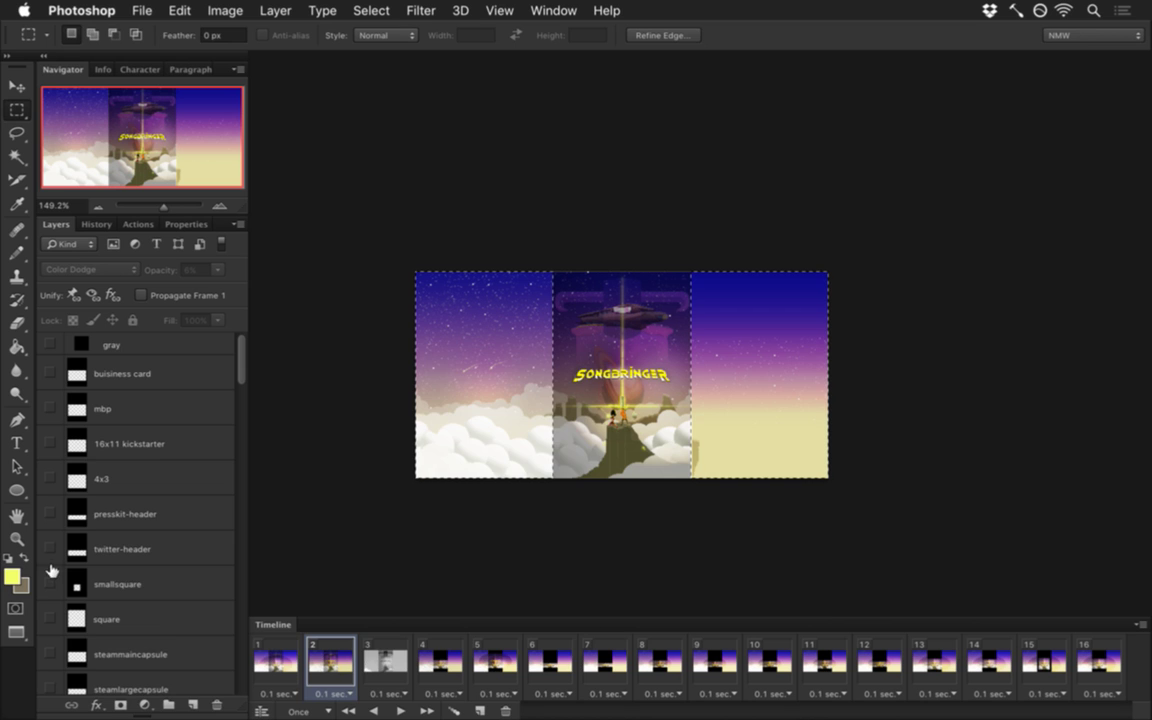
# Step: Swap the foreground and background colors and set the new foreground color to black (000000)
pyautogui.click(12, 578)
pyautogui.press('Escape')
pyautogui.press('x')
pyautogui.click(12, 577)
pyautogui.click(211, 620)
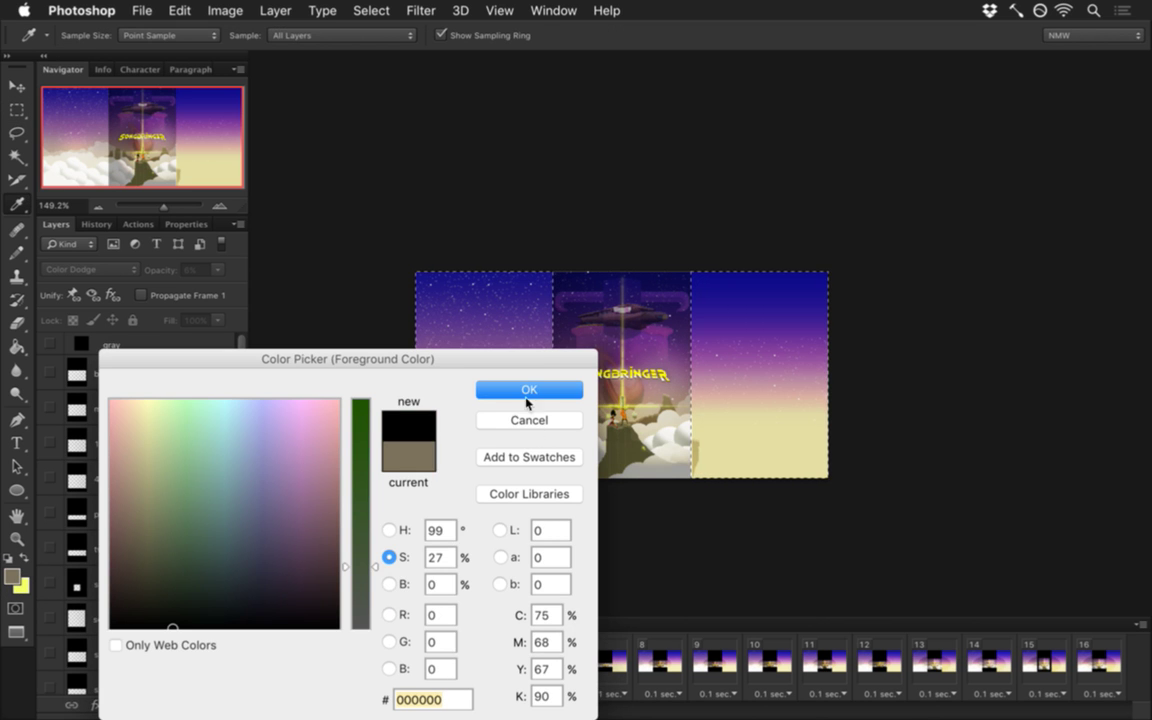
pyautogui.click(529, 389)
# Step: Add a new layer above buisiness card, fill the selected side areas with black, and deselect
pyautogui.press('g')
pyautogui.click(513, 389)
pyautogui.click(690, 273)
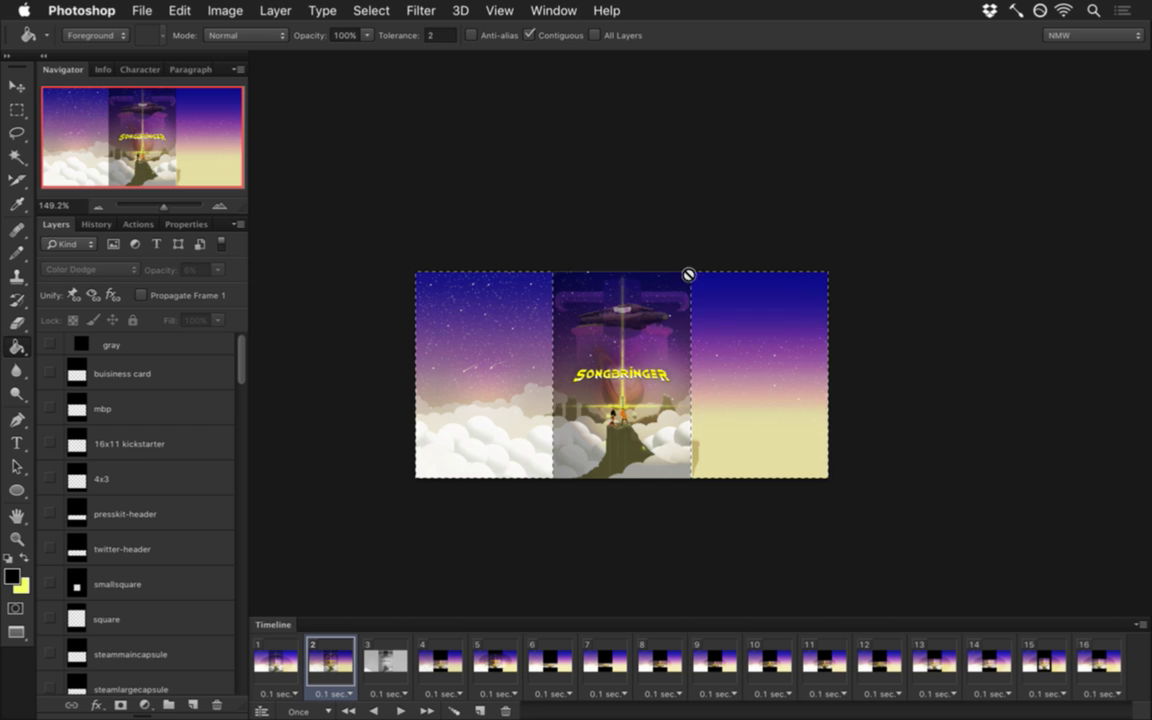
pyautogui.click(213, 378)
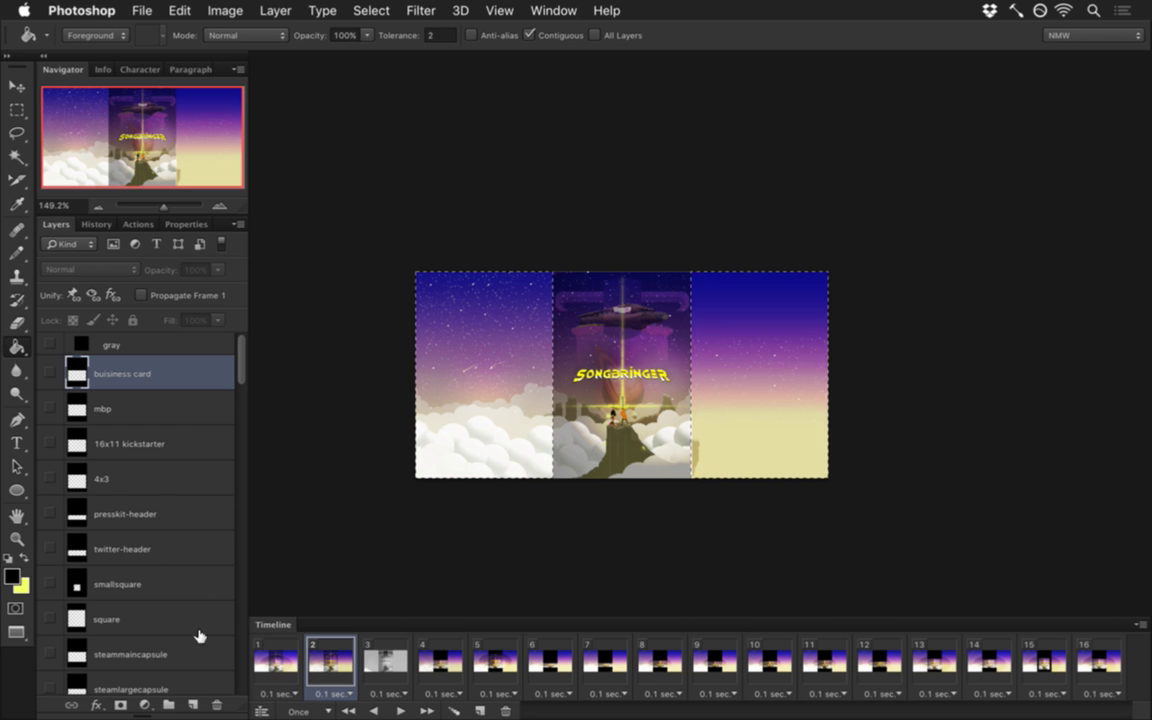
pyautogui.click(193, 705)
pyautogui.click(527, 448)
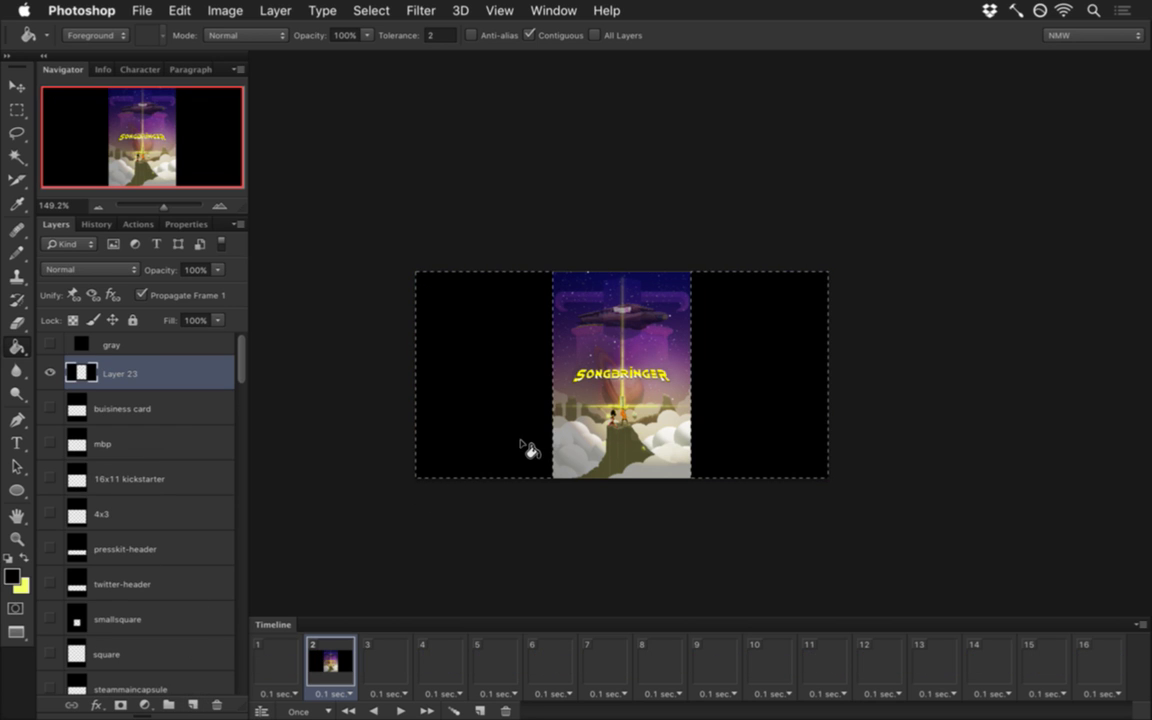
pyautogui.press('m')
pyautogui.press('super+d')
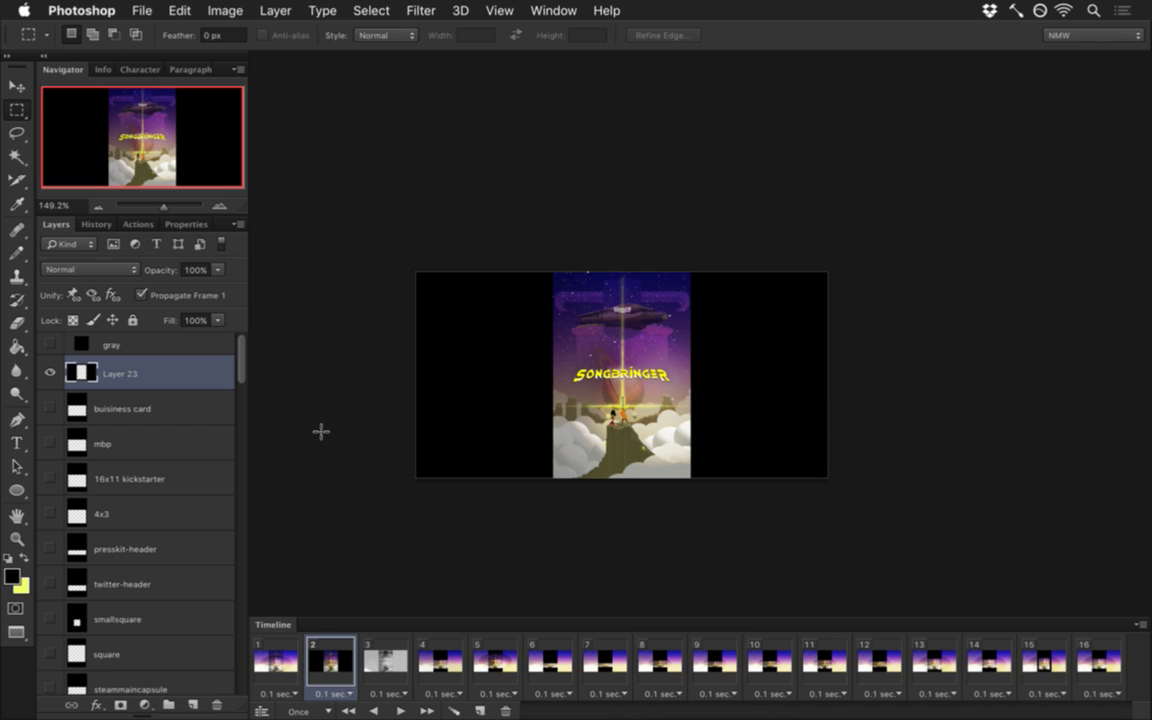
# Step: Rename the new black mask layer to poster and turn off its Propagate Frame 1 option
pyautogui.doubleClick(117, 372)
pyautogui.write('poster')
pyautogui.click(159, 295)
# Step: Show the poster mask layer on frame 3, check the masked grayscale artwork, and switch to frame 4
pyautogui.moveTo(385, 662); pyautogui.dragTo(340, 596)
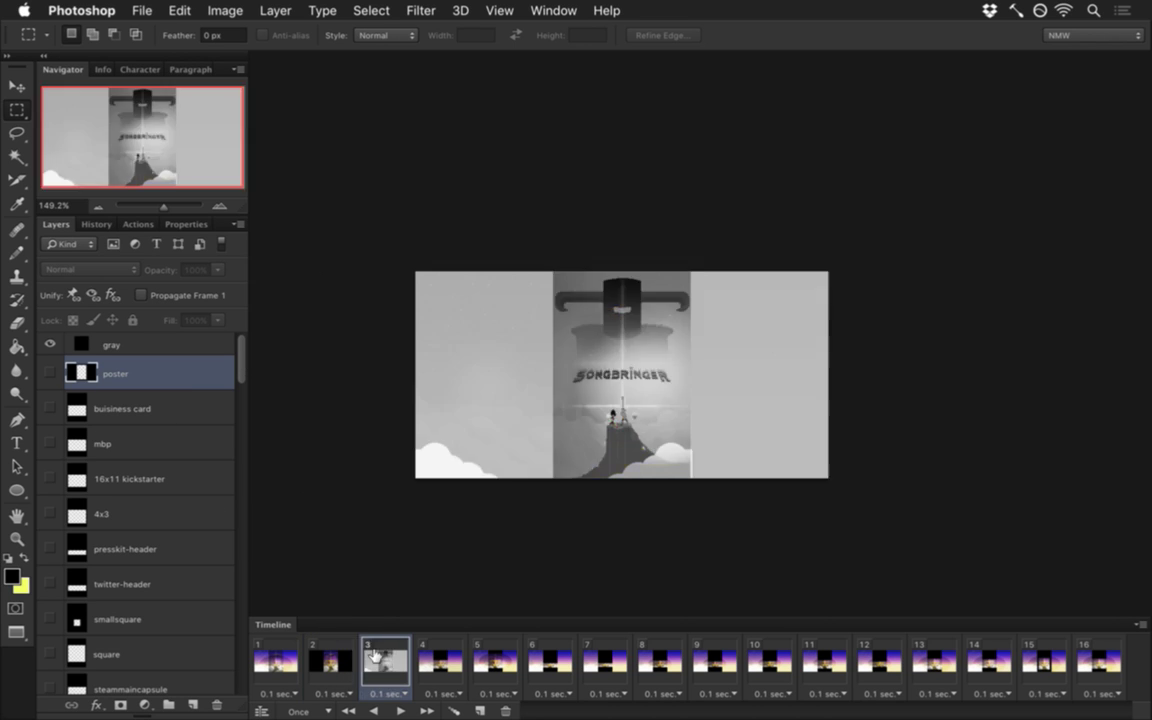
pyautogui.click(50, 373)
pyautogui.moveTo(625, 468); pyautogui.dragTo(655, 468)
pyautogui.moveTo(656, 366); pyautogui.dragTo(710, 418)
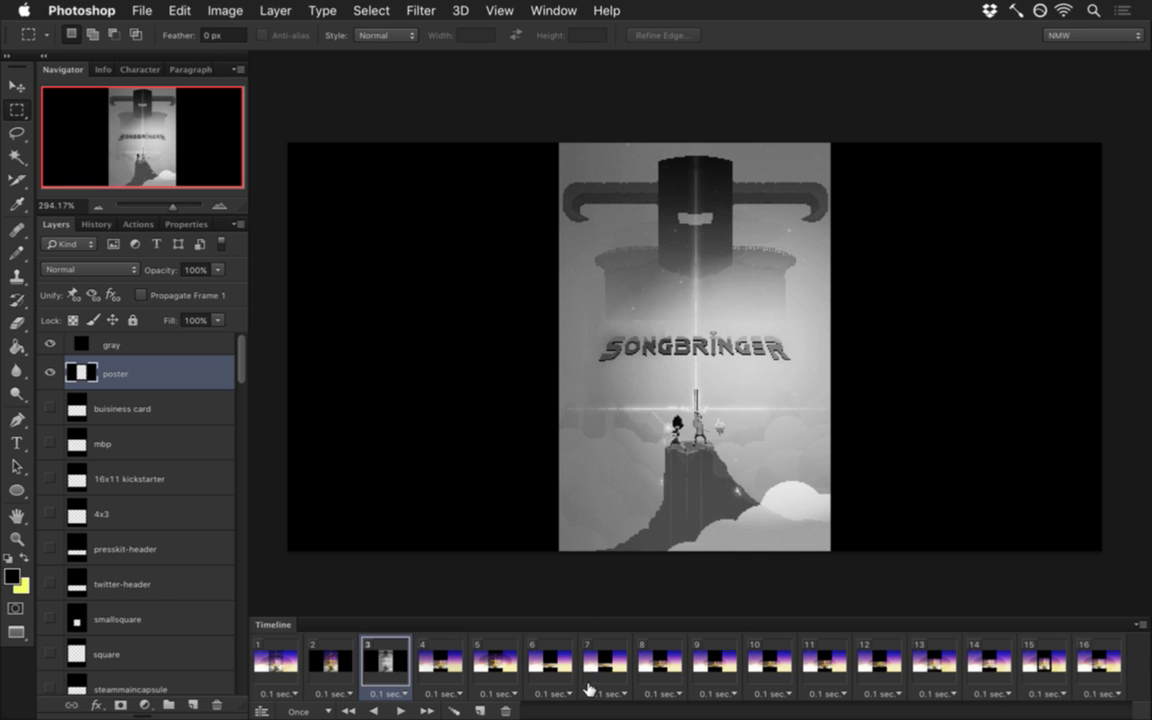
pyautogui.click(443, 660)
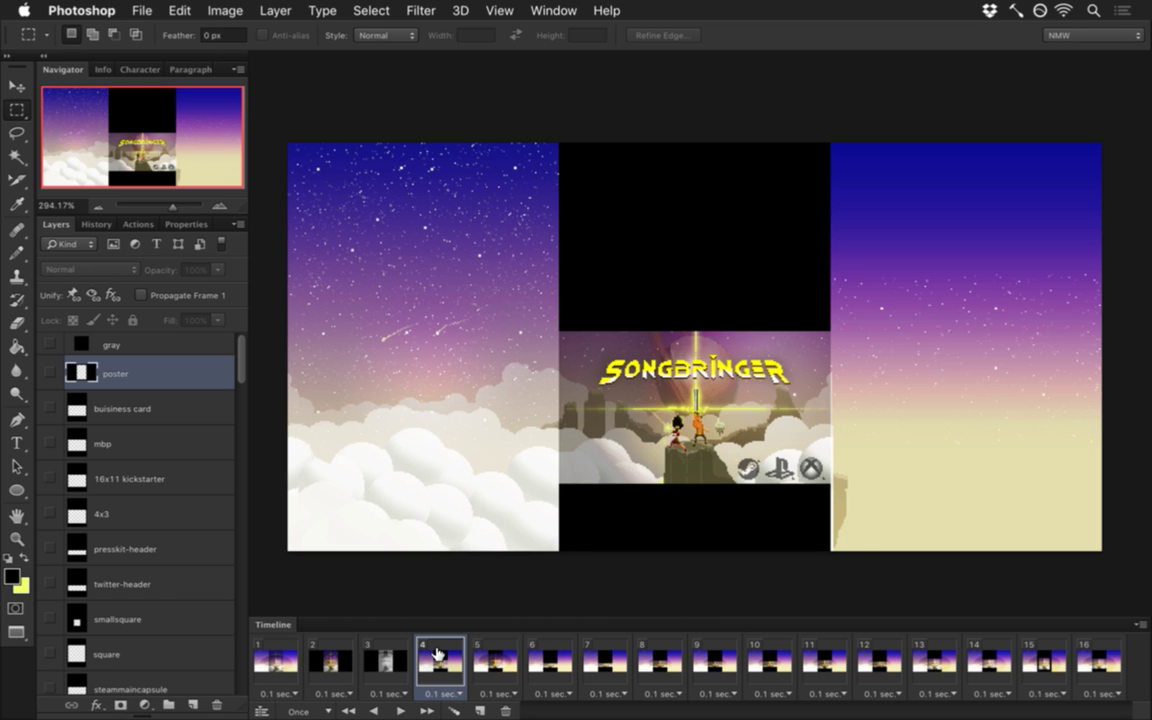
# Step: Show the poster mask layer in timeline frame 4 and in frames 5 through 16
pyautogui.click(52, 373)
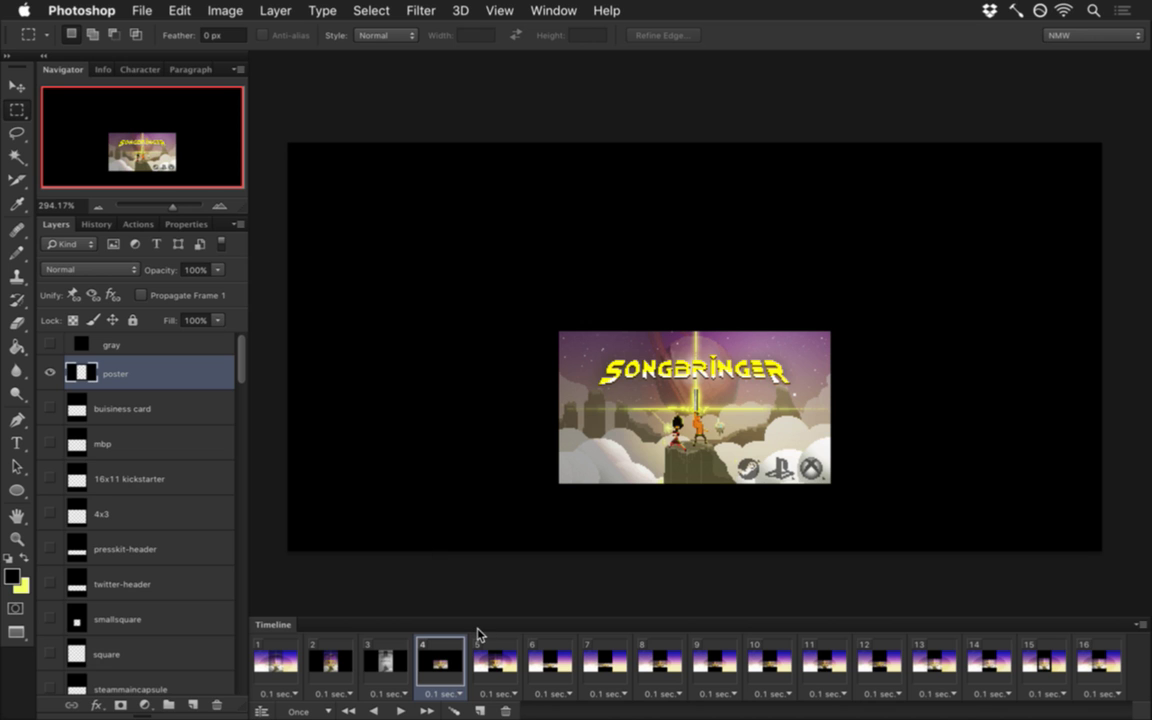
pyautogui.click(490, 655)
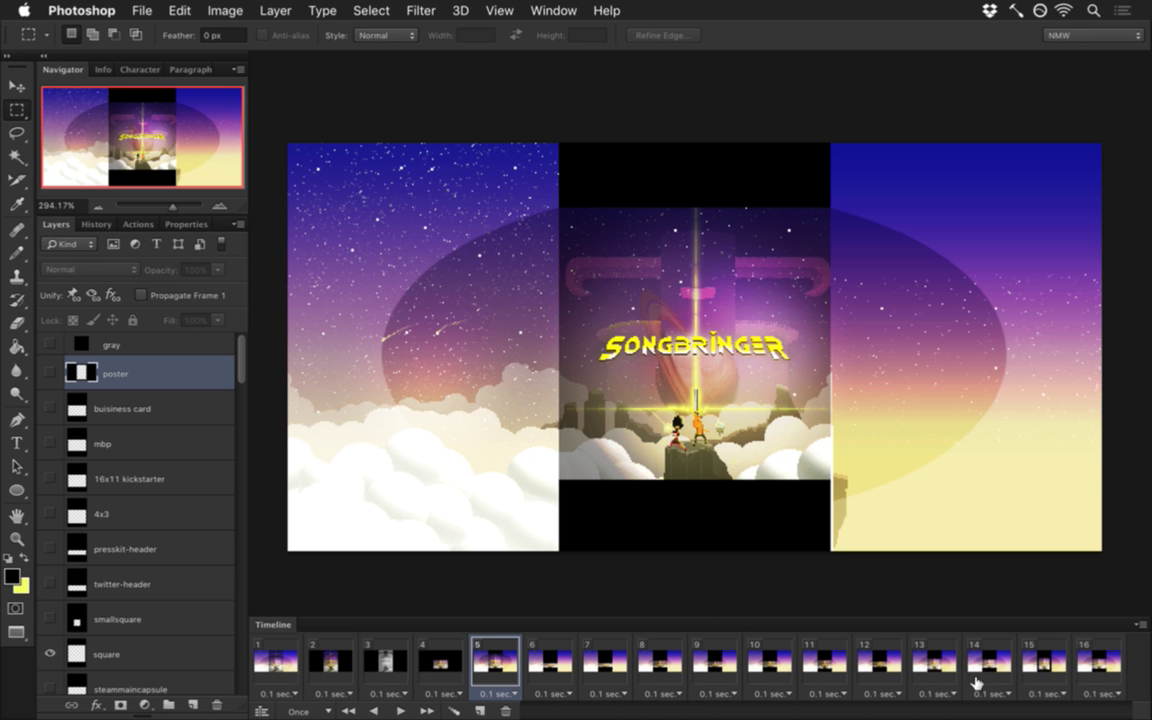
pyautogui.keyDown('shift'); pyautogui.click(1105, 660); pyautogui.keyUp('shift')
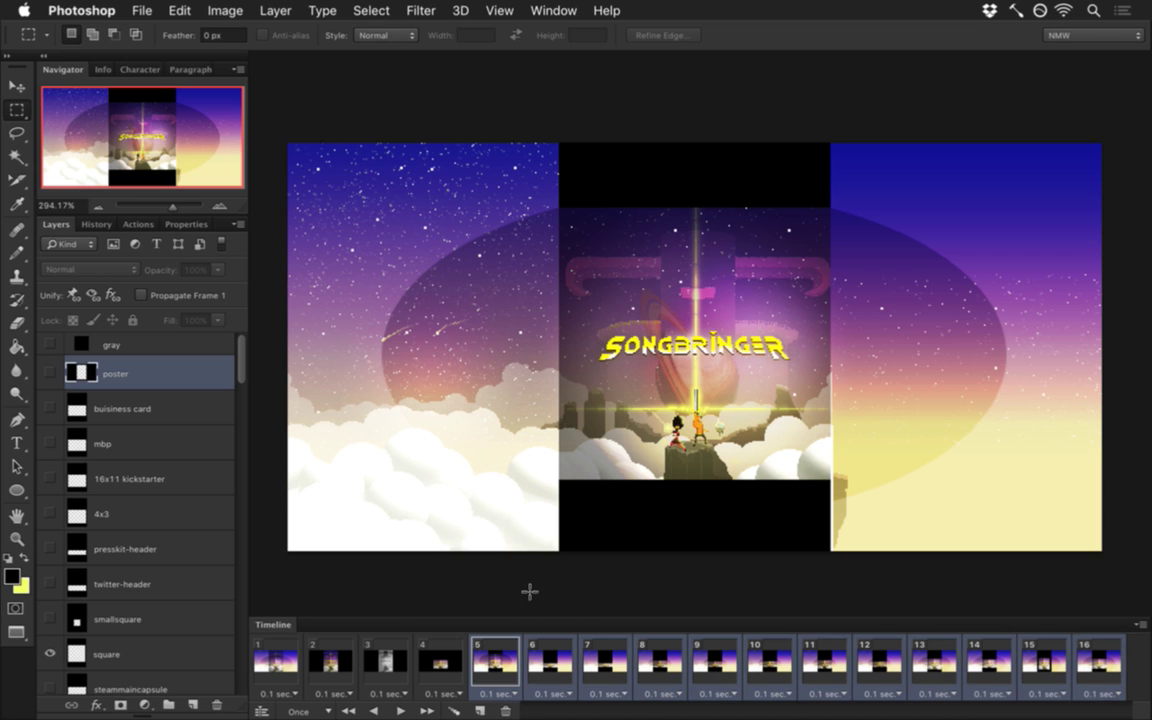
pyautogui.click(50, 373)
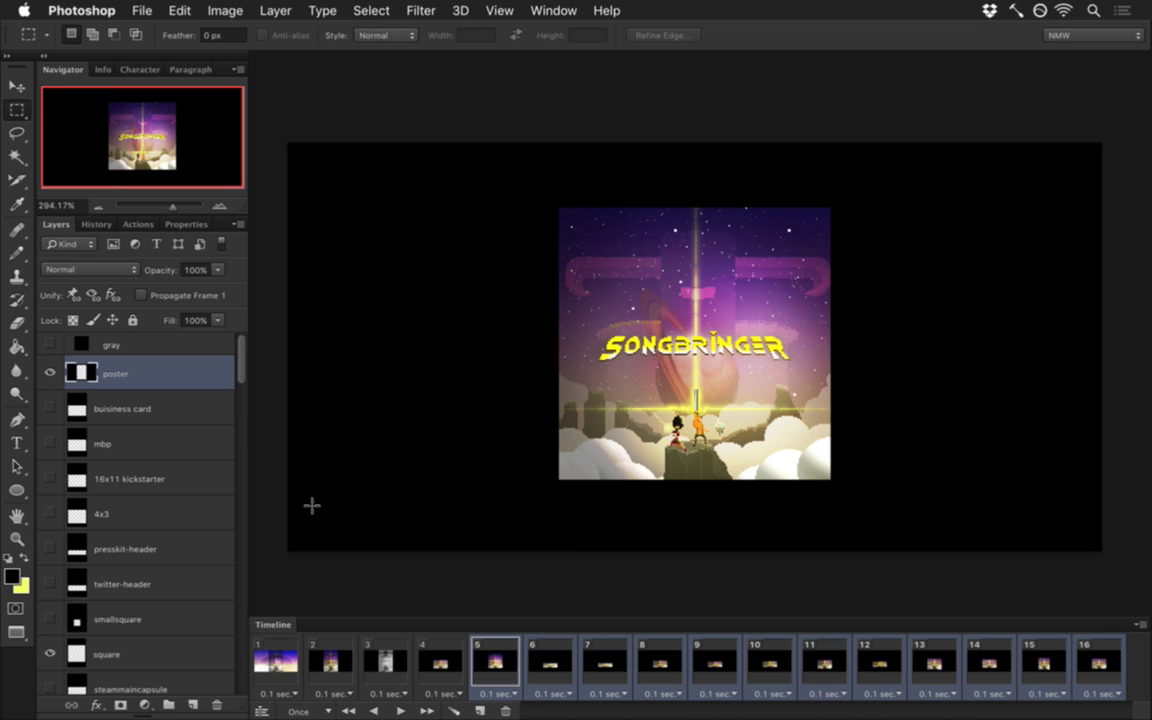
# Step: Review the poster mask in several frames from 6 to 16, and compare frames 1 and 2
pyautogui.click(545, 668)
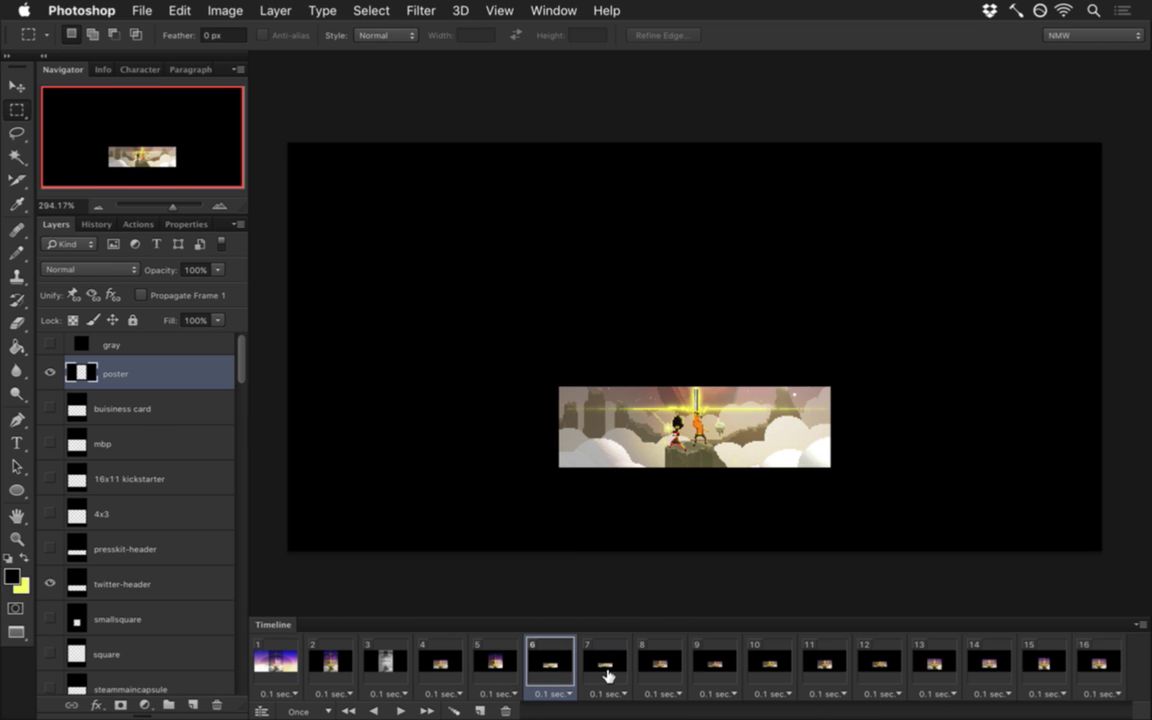
pyautogui.click(620, 669)
pyautogui.click(661, 669)
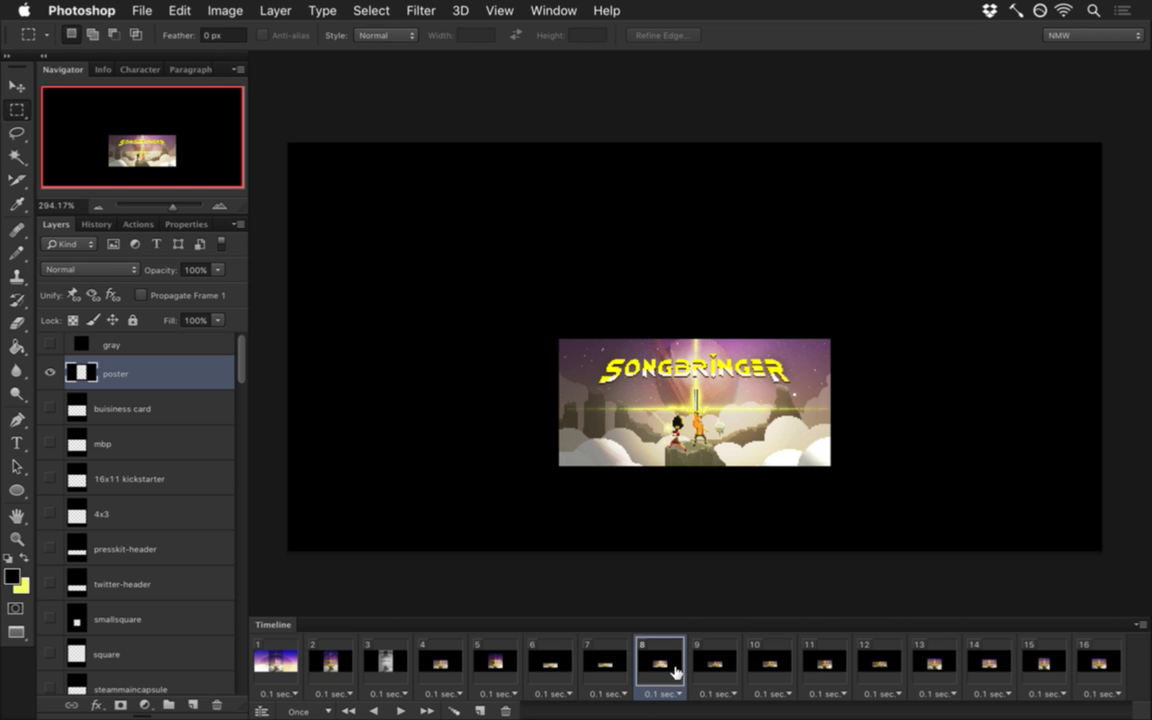
pyautogui.click(836, 665)
pyautogui.click(985, 665)
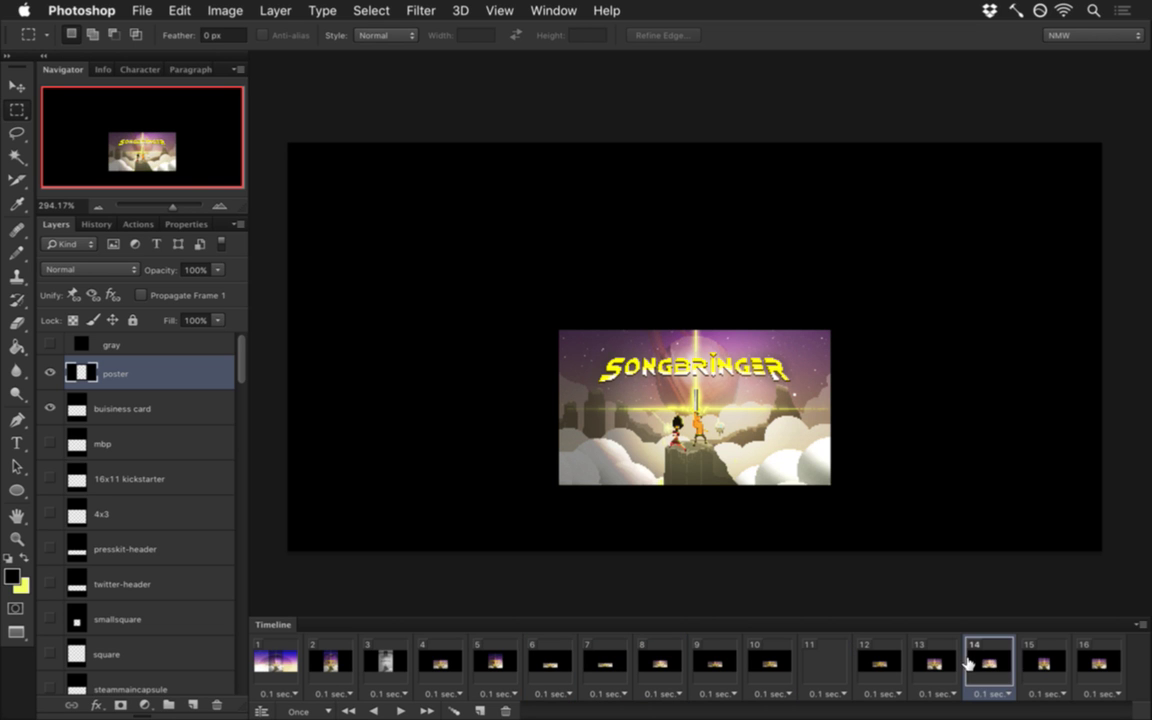
pyautogui.click(1044, 664)
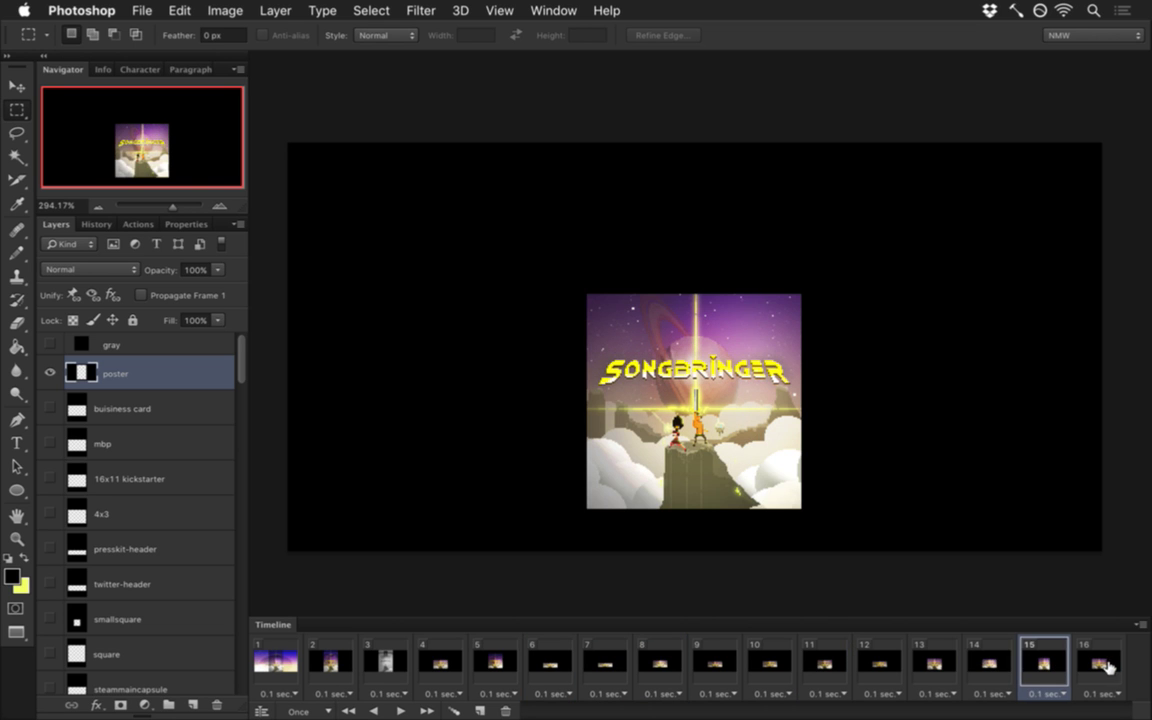
pyautogui.click(1108, 665)
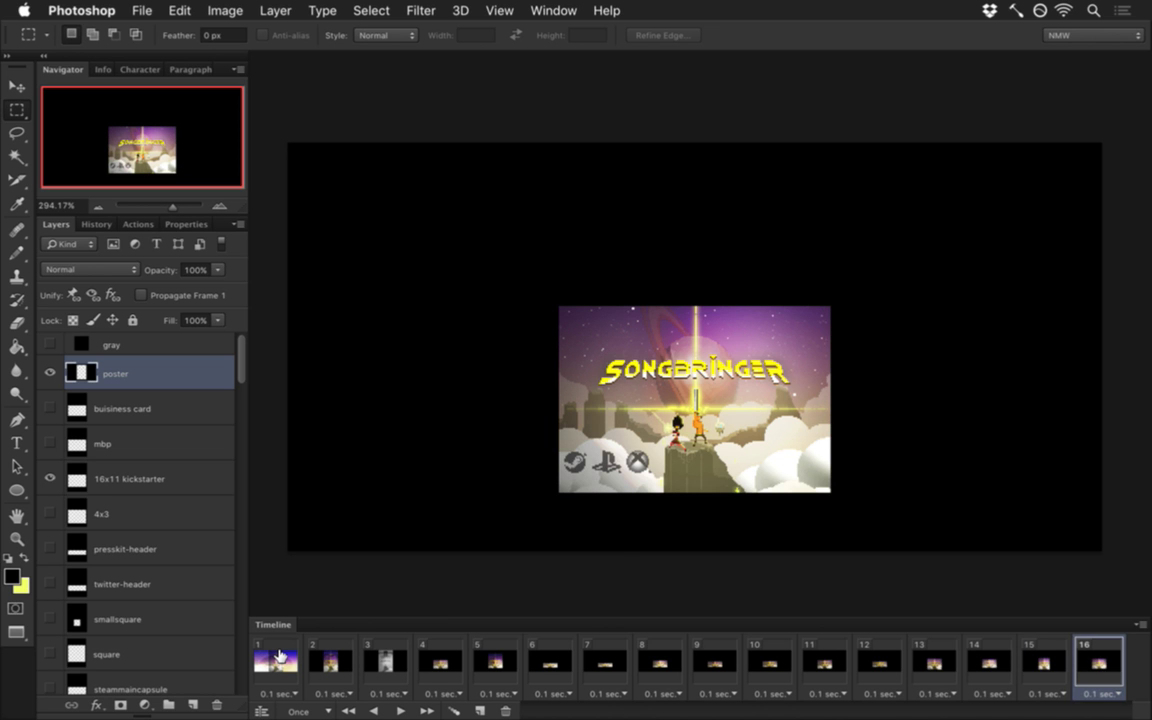
pyautogui.click(295, 648)
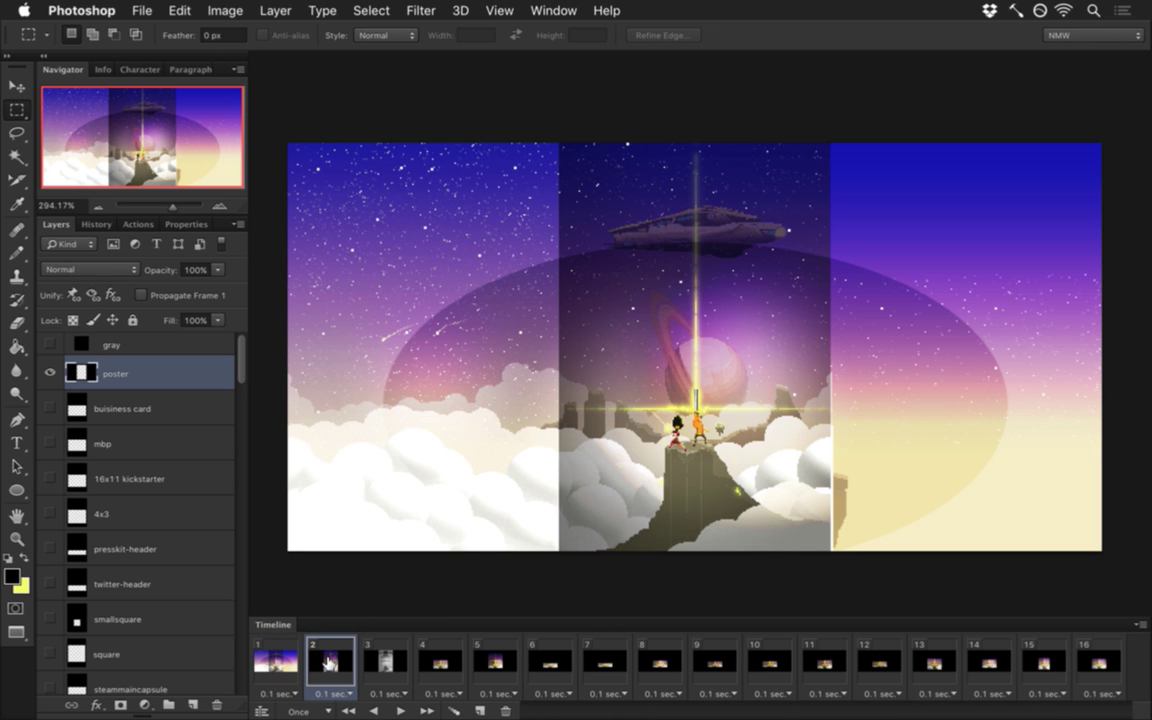
pyautogui.click(311, 661)
pyautogui.click(278, 665)
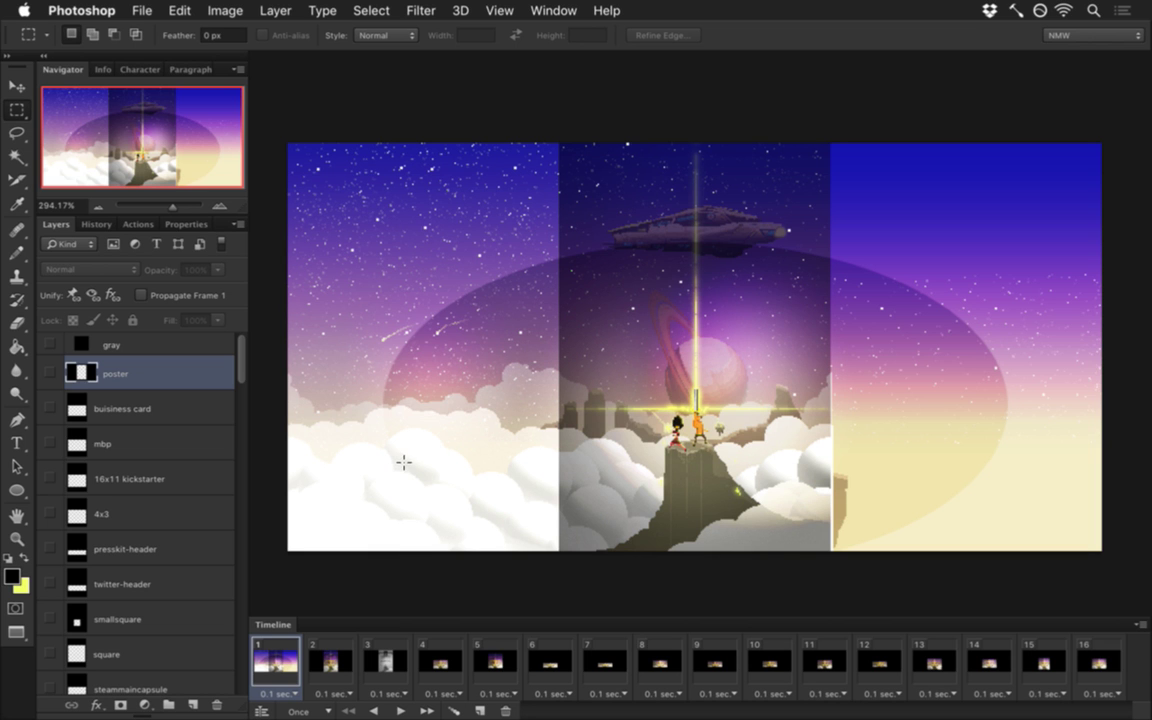
# Step: Show the mbp and poster mask layers in frame 1
pyautogui.press('super+Tab')
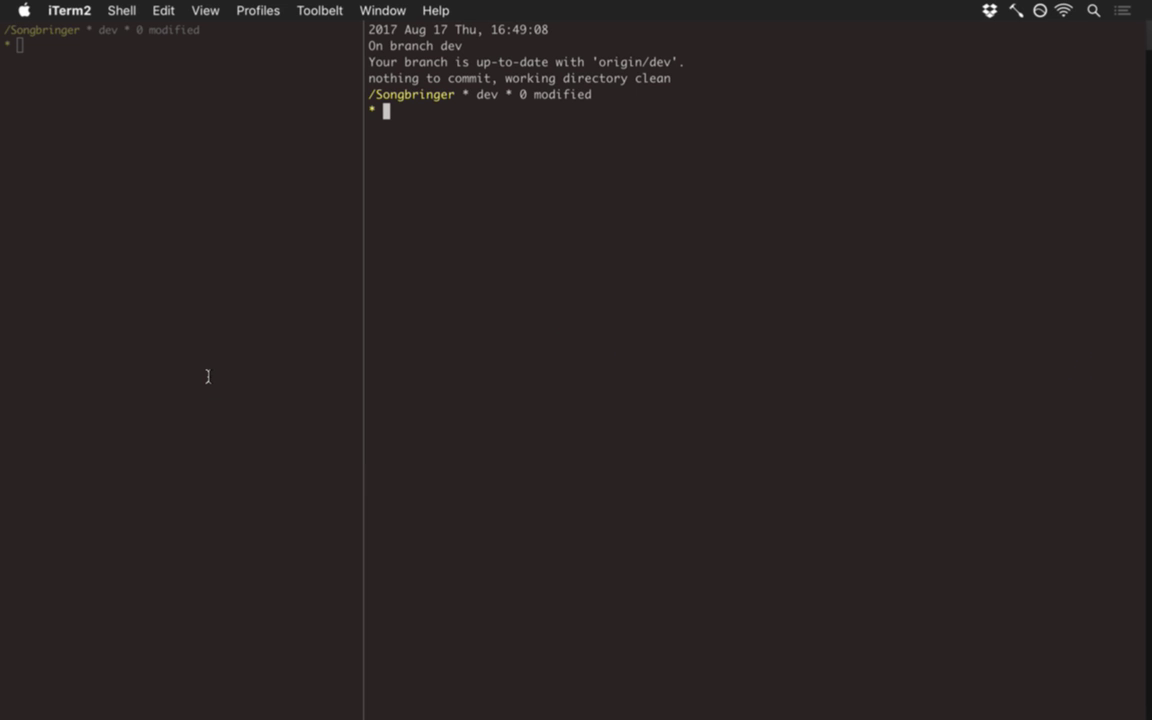
pyautogui.press('super+Tab')
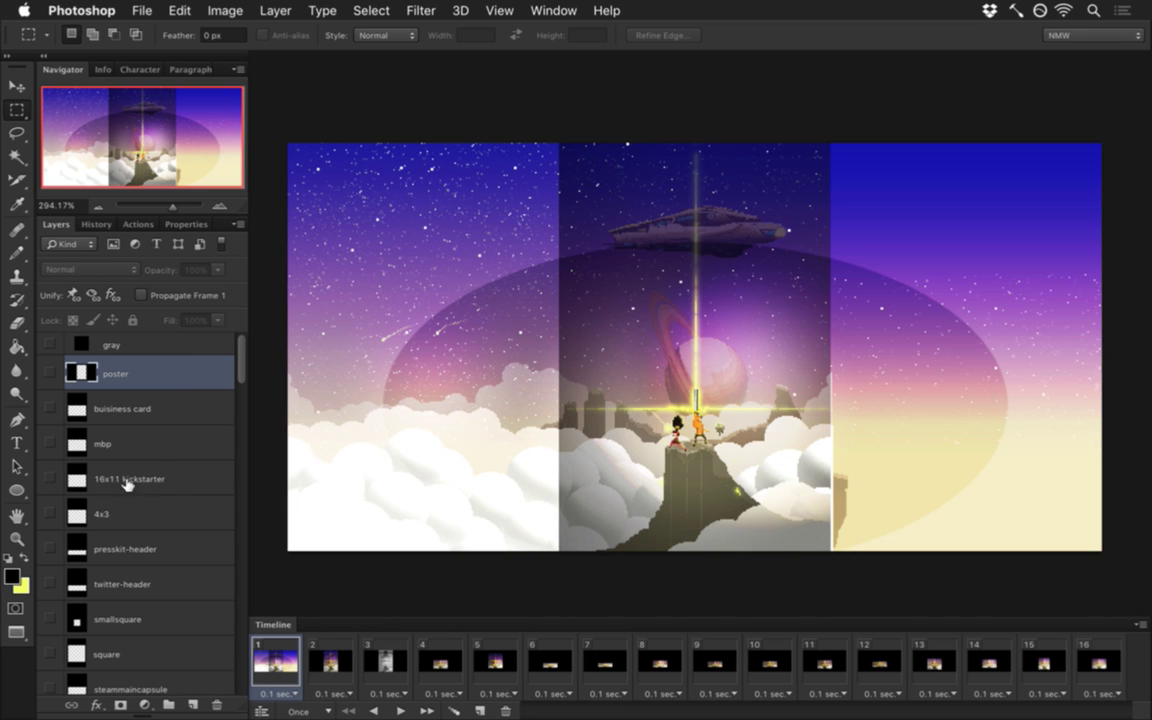
pyautogui.click(50, 443)
pyautogui.click(50, 373)
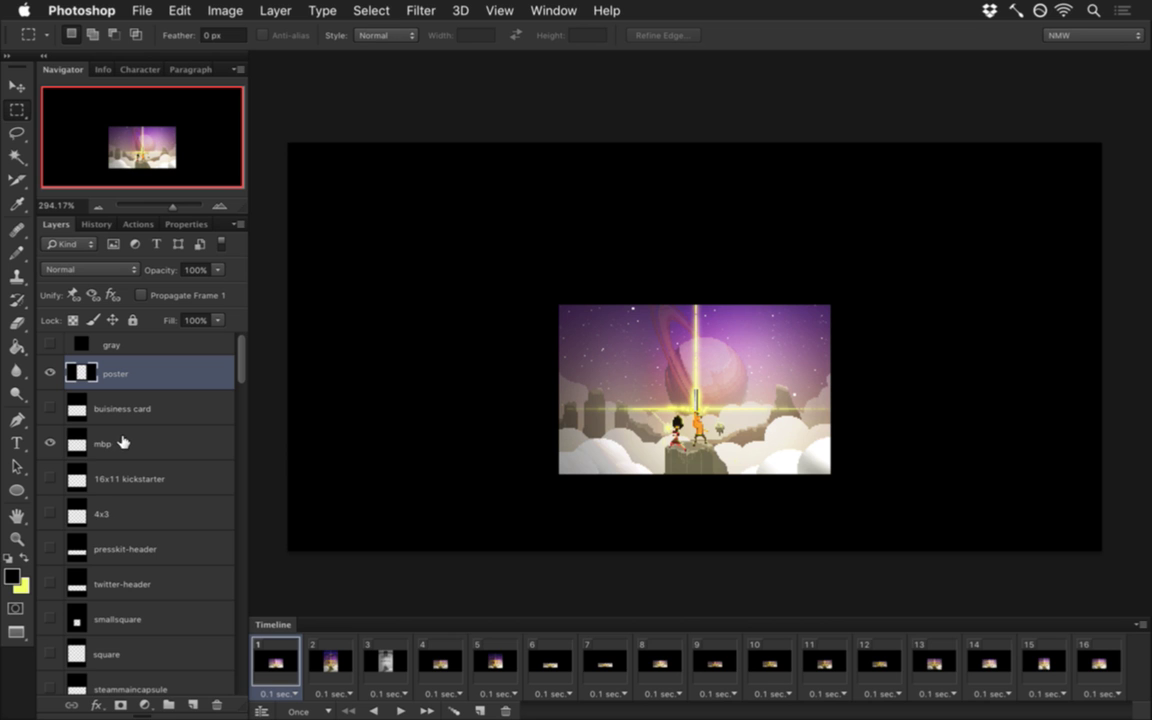
# Step: Switch to iTerm2, check the git status, and commit Poster1s.psd with the message "Triple width of key art image"
pyautogui.press('super+Tab')
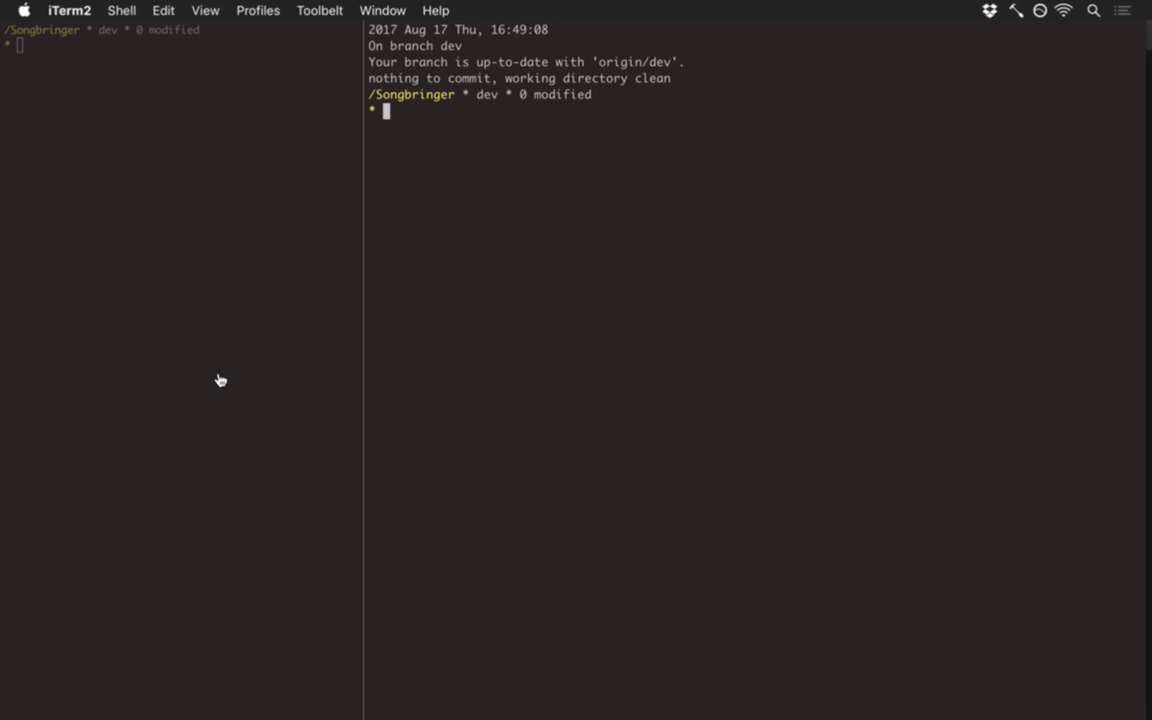
pyautogui.write('gs')
pyautogui.press('Return')
pyautogui.write('gc')
pyautogui.press('Return')
pyautogui.write('OD')
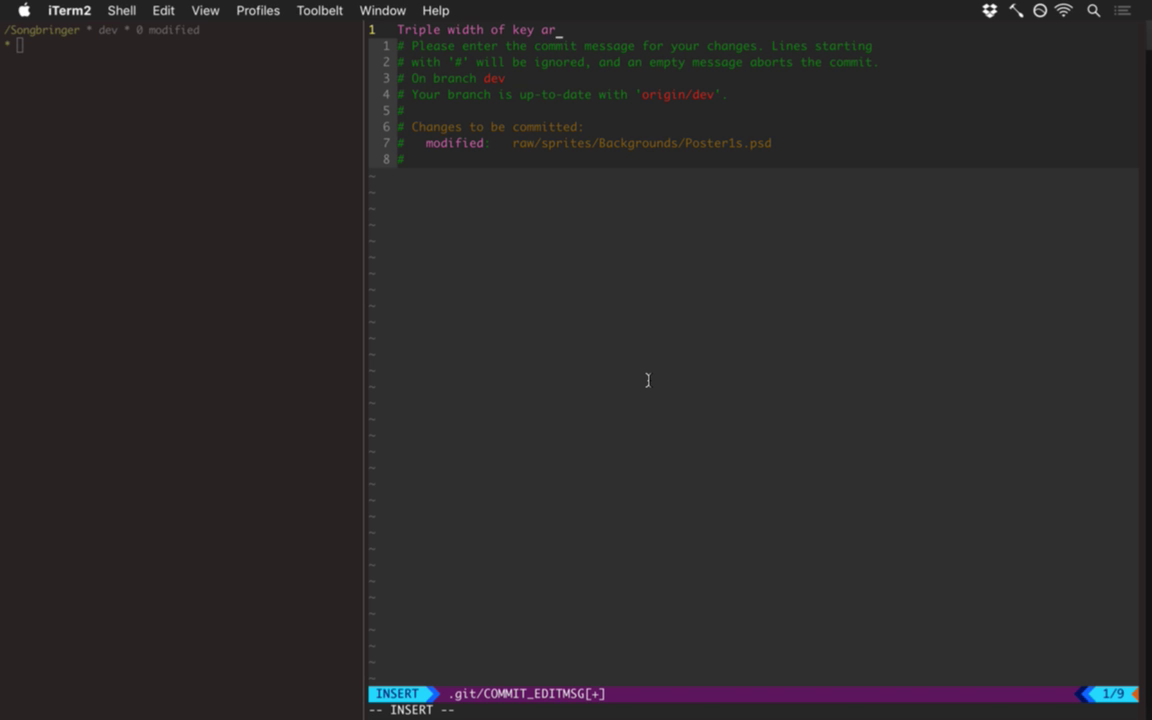
pyautogui.write('mage')
pyautogui.press('Escape')
pyautogui.write(':wq')
pyautogui.press('Return')
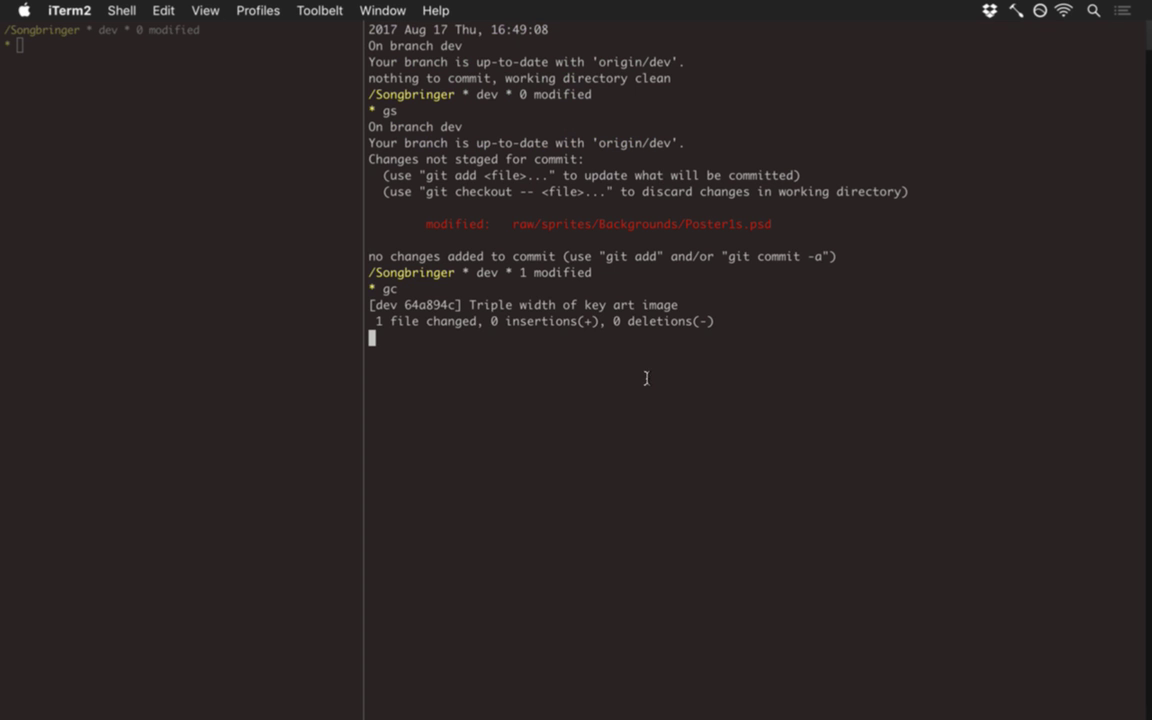
# Step: Switch back to Photoshop and hide the poster and mbp mask layers in frame 1
pyautogui.press('super+Tab')
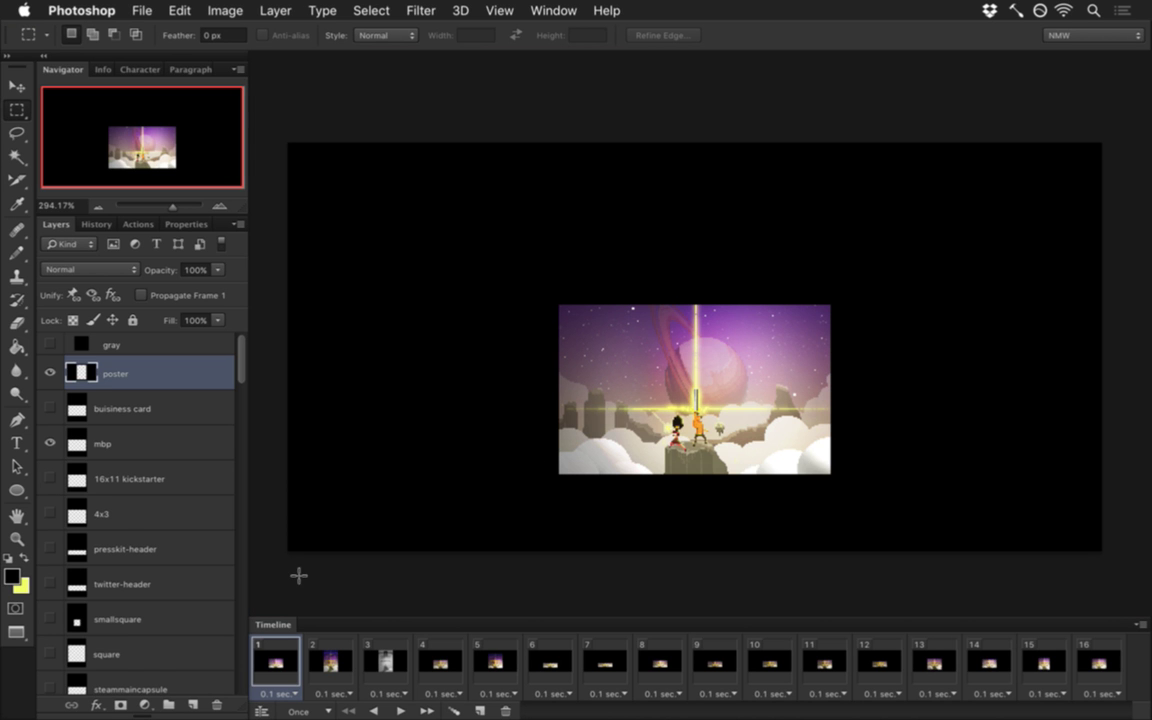
pyautogui.click(50, 372)
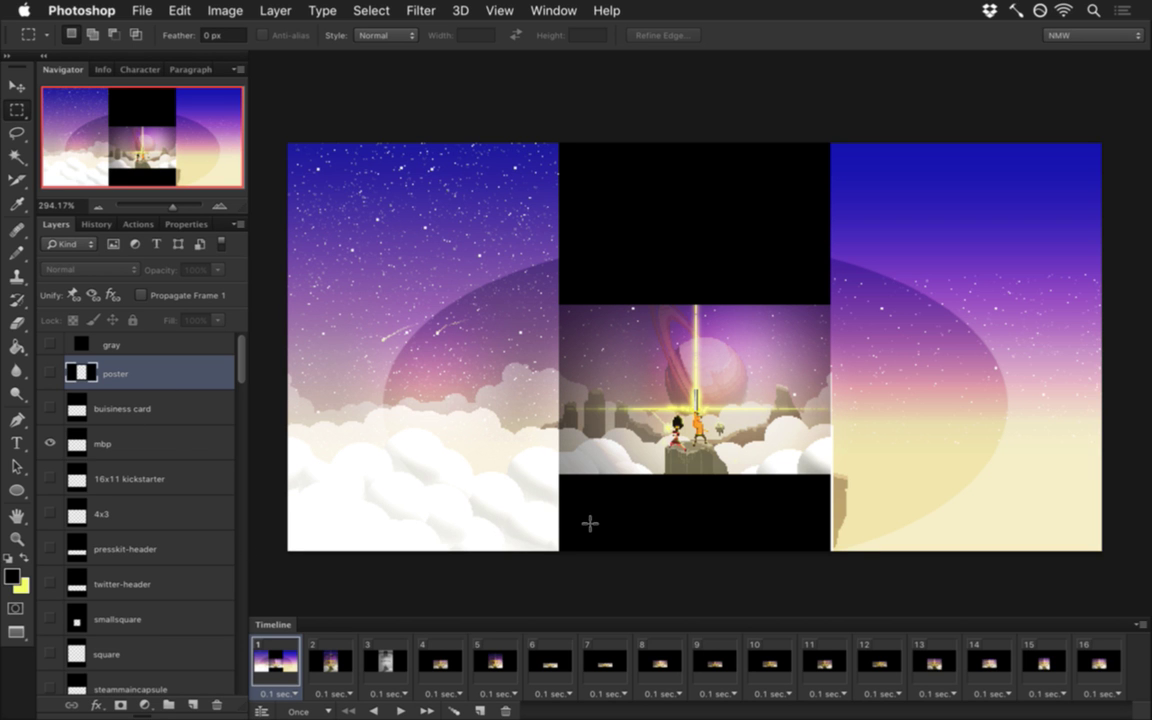
pyautogui.click(50, 443)
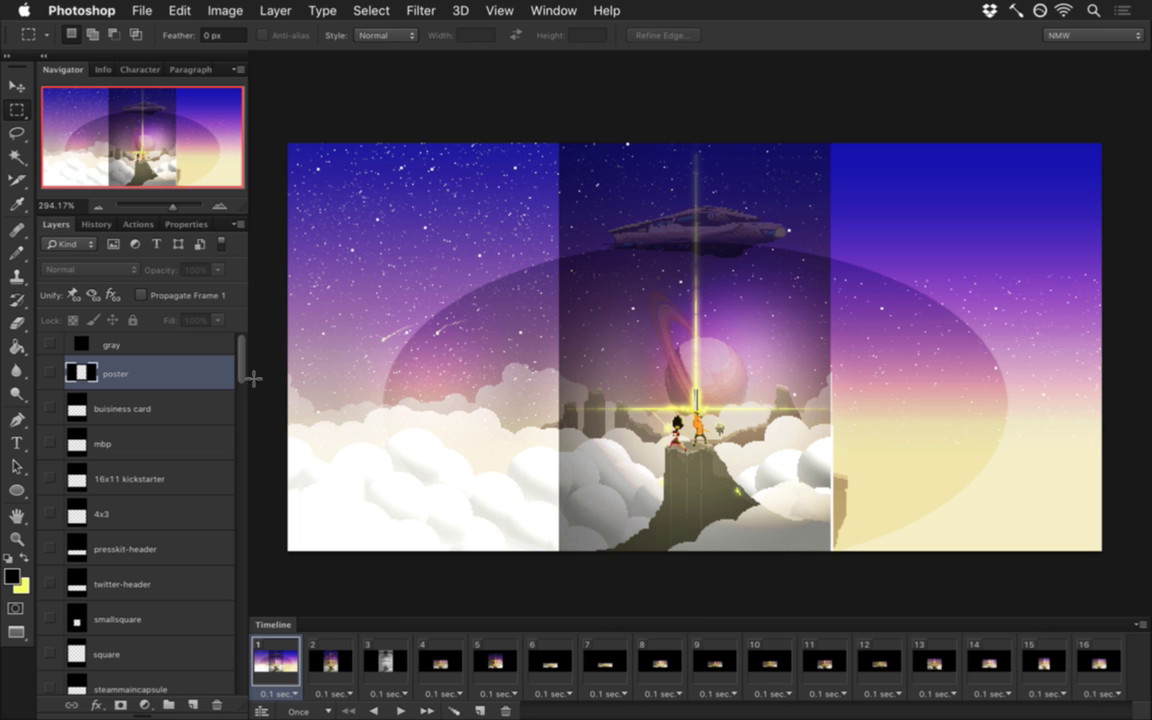
# Step: Find the light layer group and hide it in frame 1
pyautogui.scroll(-5, 247, 383)
pyautogui.scroll(-10, 240, 480)
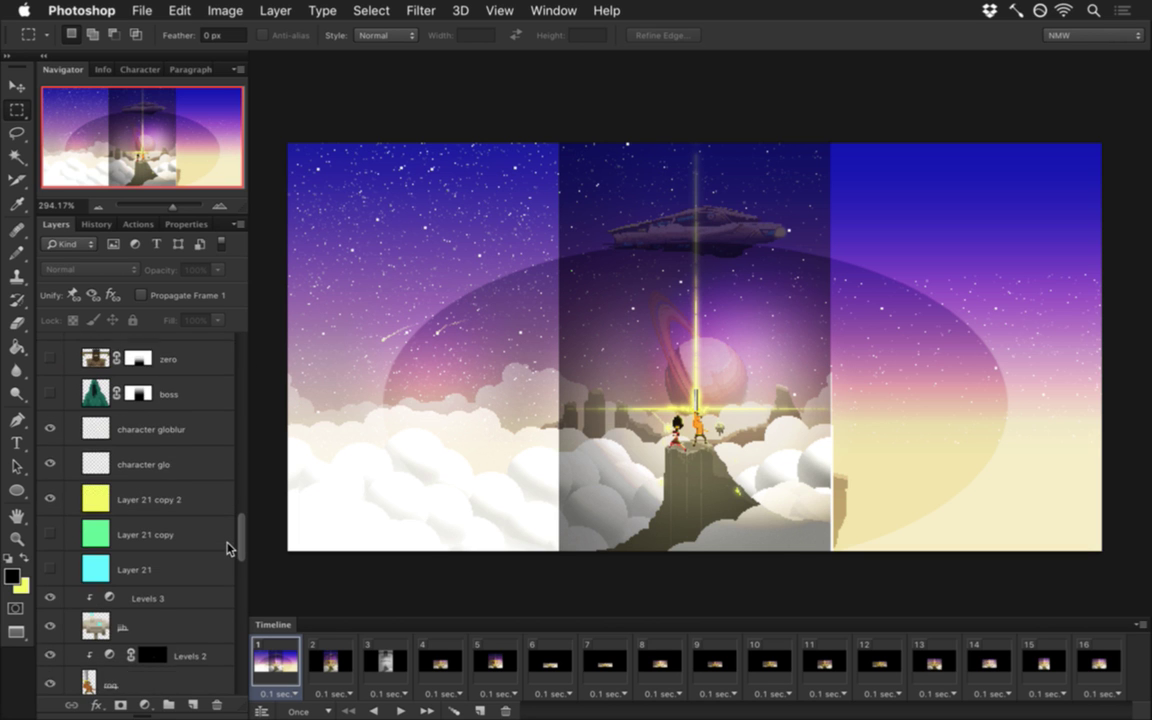
pyautogui.scroll(8, 229, 420)
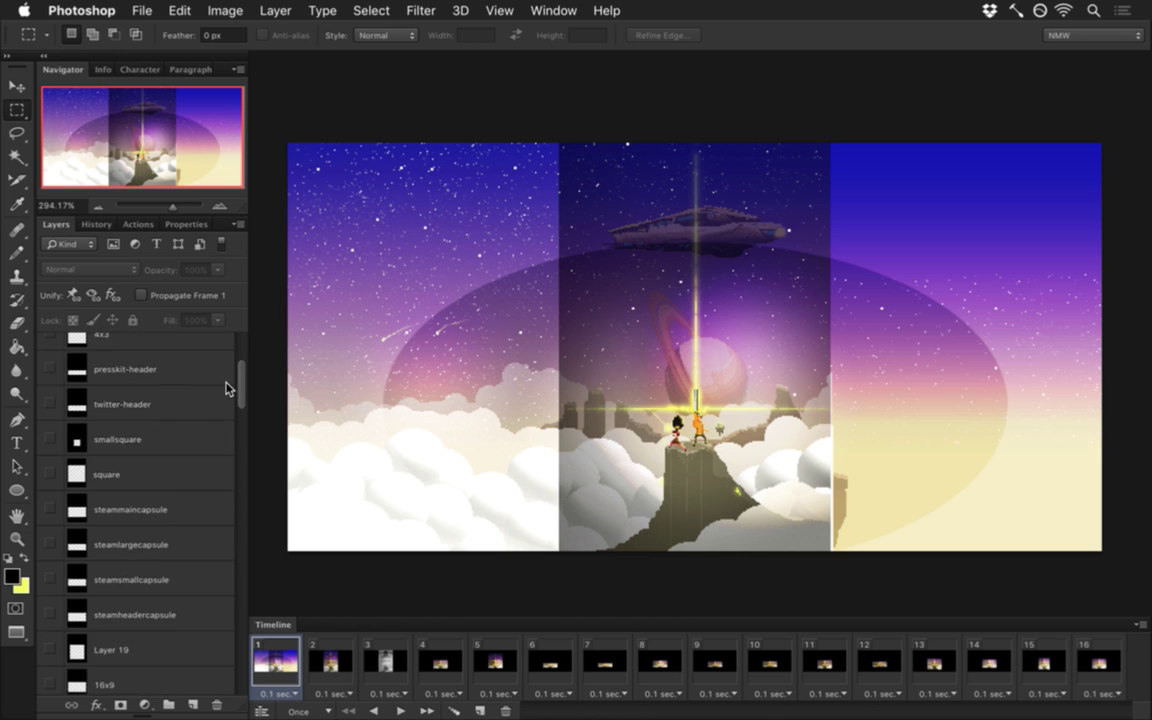
pyautogui.scroll(-4, 229, 410)
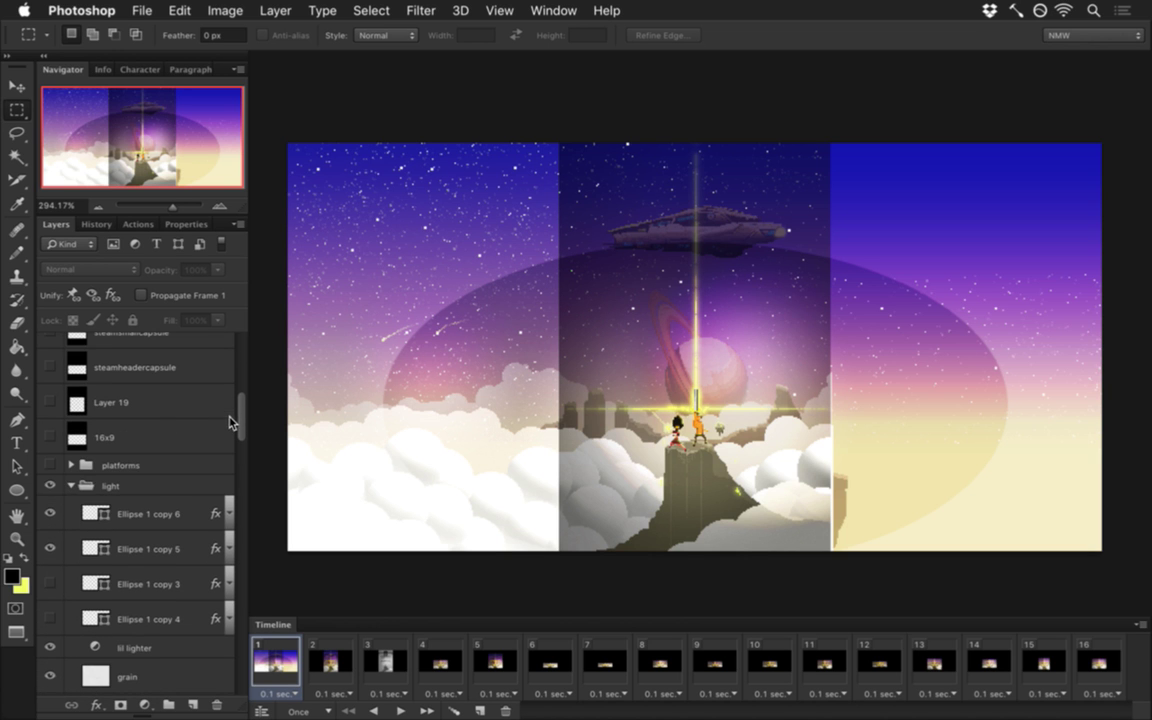
pyautogui.click(52, 485)
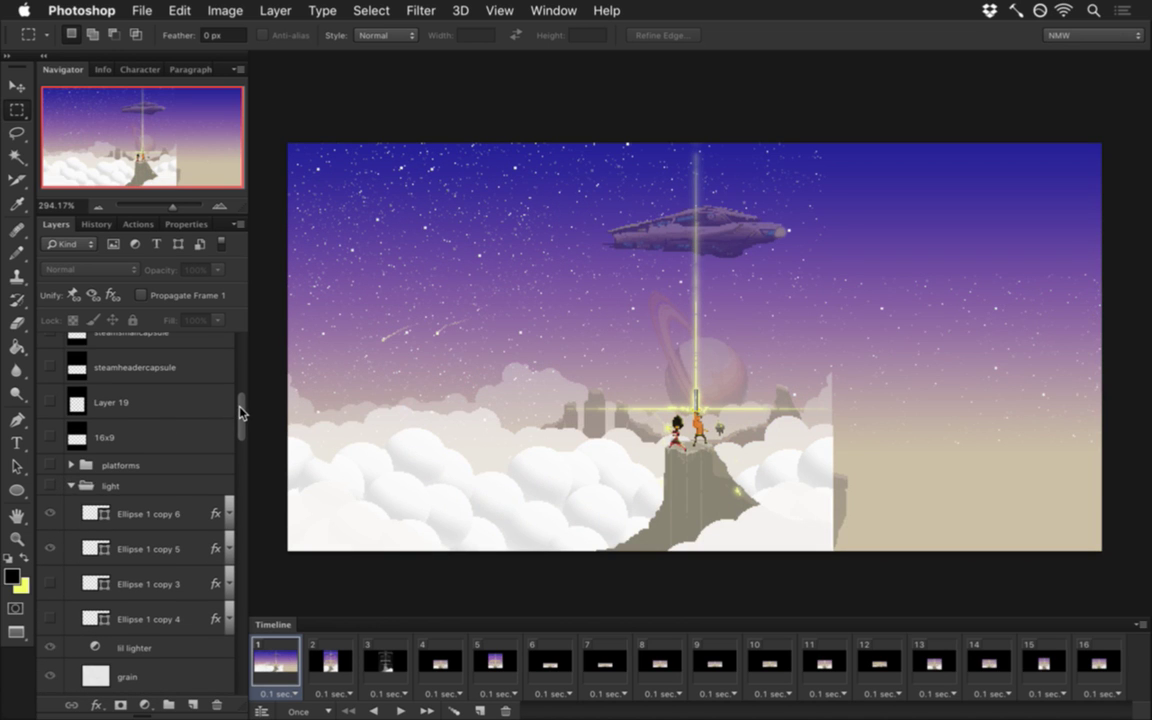
# Step: Duplicate the fg clouds layer and place the copy over the canvas's right third, against the original clouds' right edge
pyautogui.scroll(-2, 241, 412)
pyautogui.moveTo(241, 420); pyautogui.dragTo(238, 505)
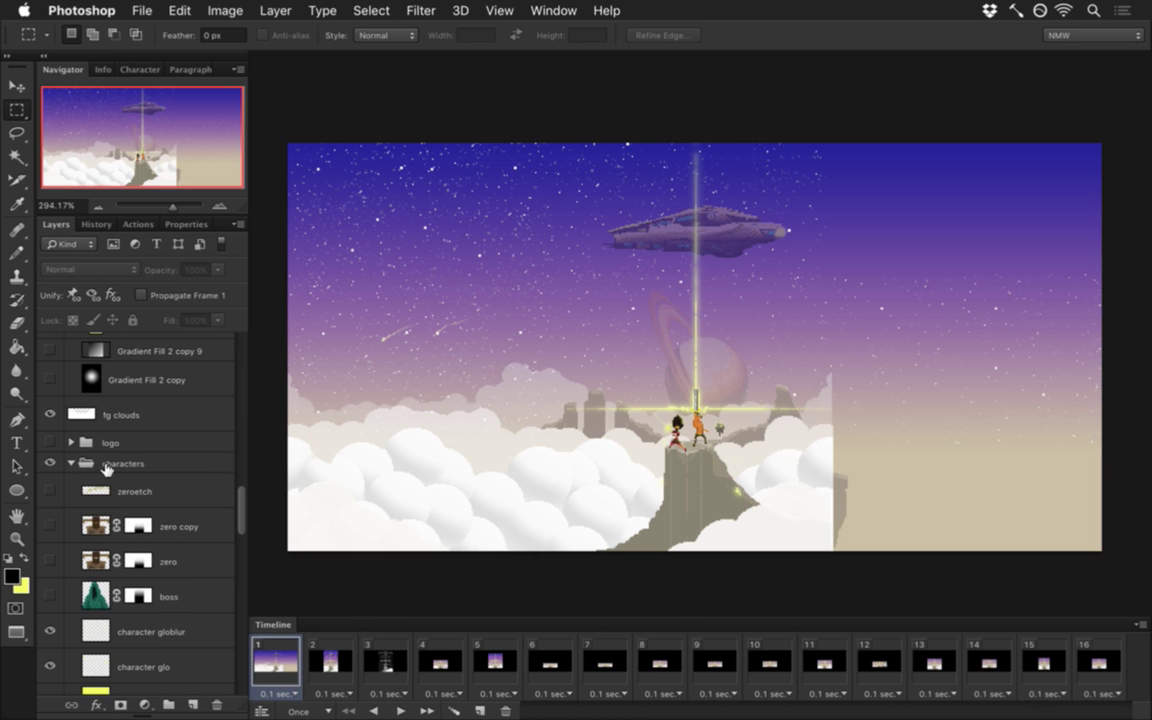
pyautogui.click(85, 414)
pyautogui.press('v')
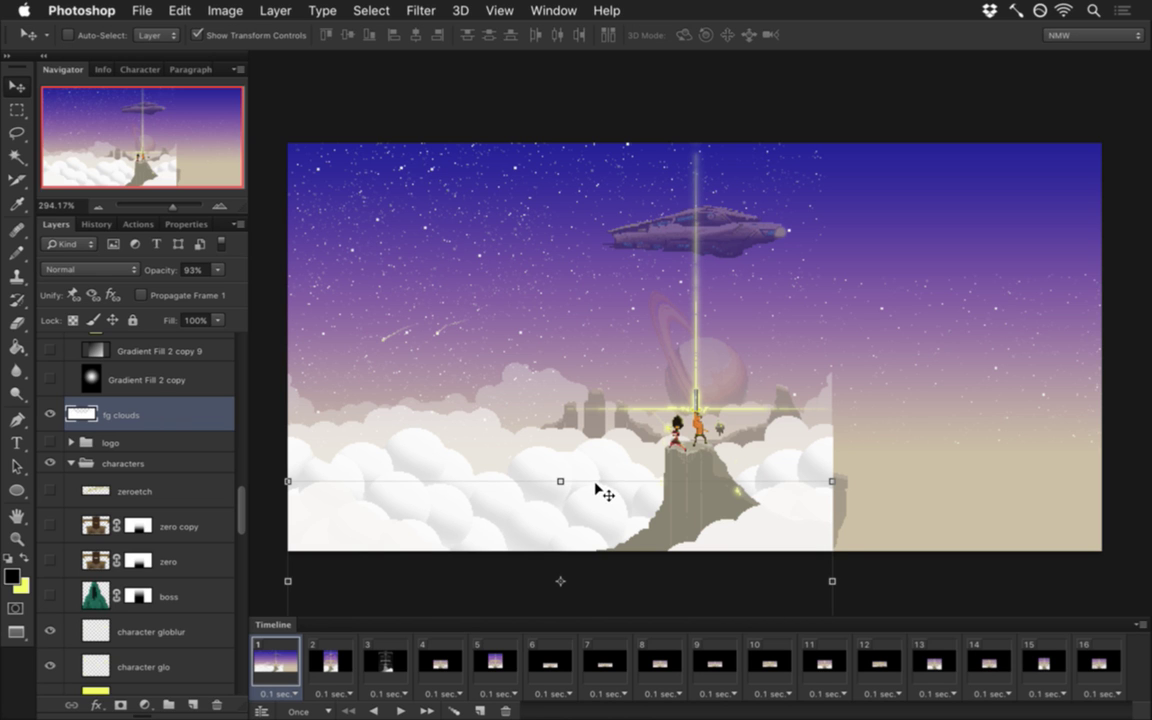
pyautogui.moveTo(385, 527); pyautogui.dragTo(931, 496)
pyautogui.press('super+j')
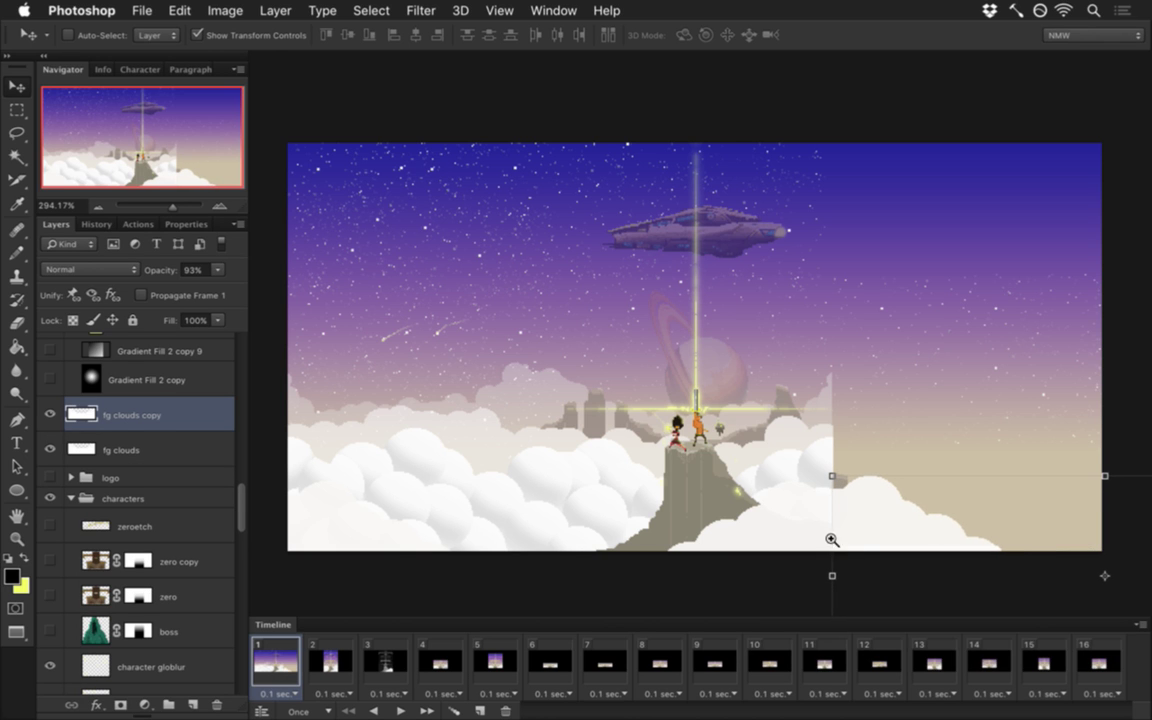
# Step: Inspect the seam between the two foreground cloud layers and try nudging the copy to the left, then back
pyautogui.moveTo(831, 539); pyautogui.dragTo(978, 522)
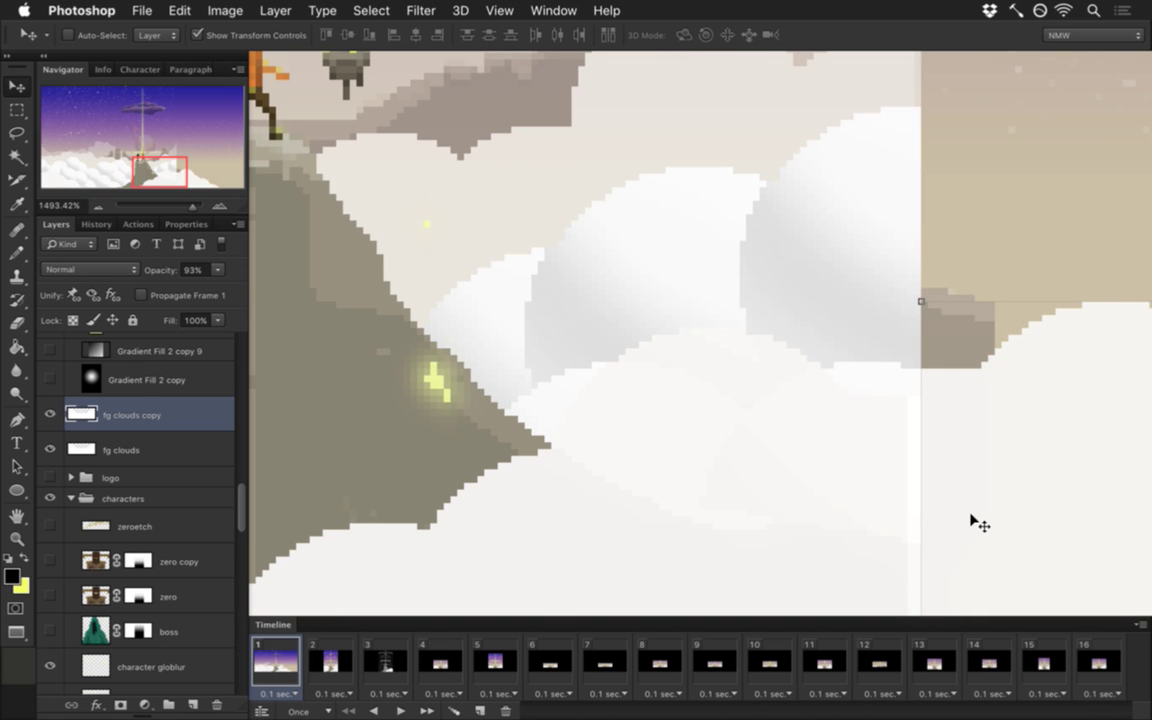
pyautogui.moveTo(954, 545); pyautogui.dragTo(797, 419)
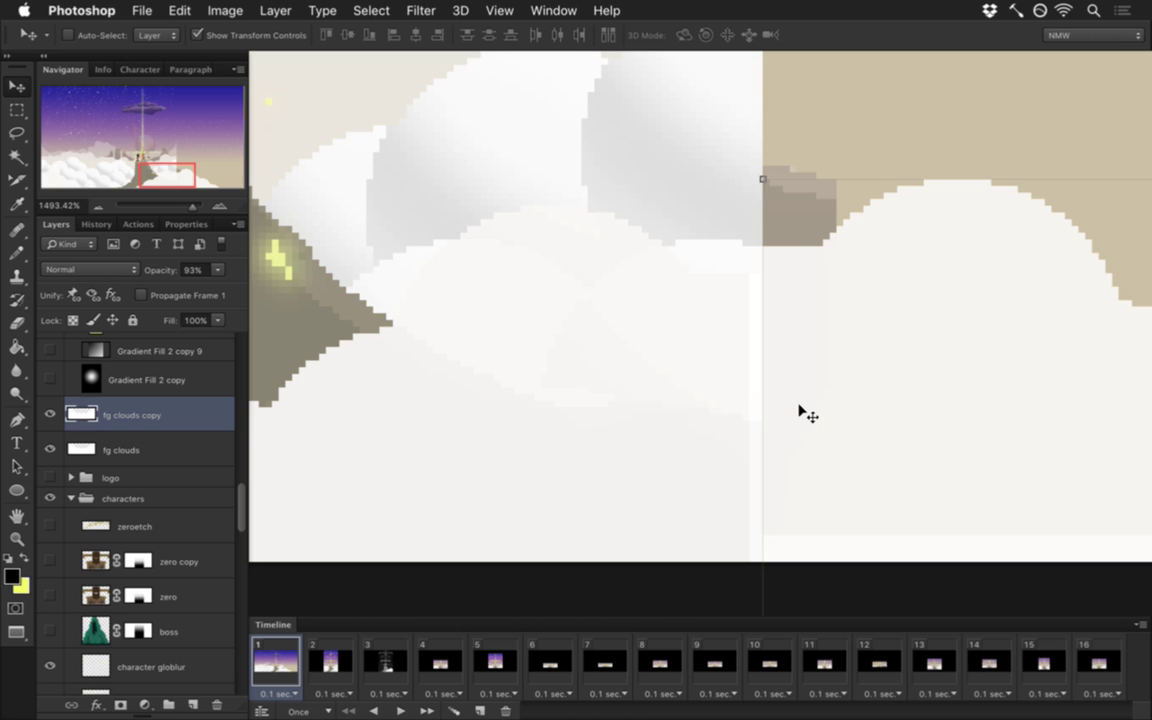
pyautogui.press('Left')
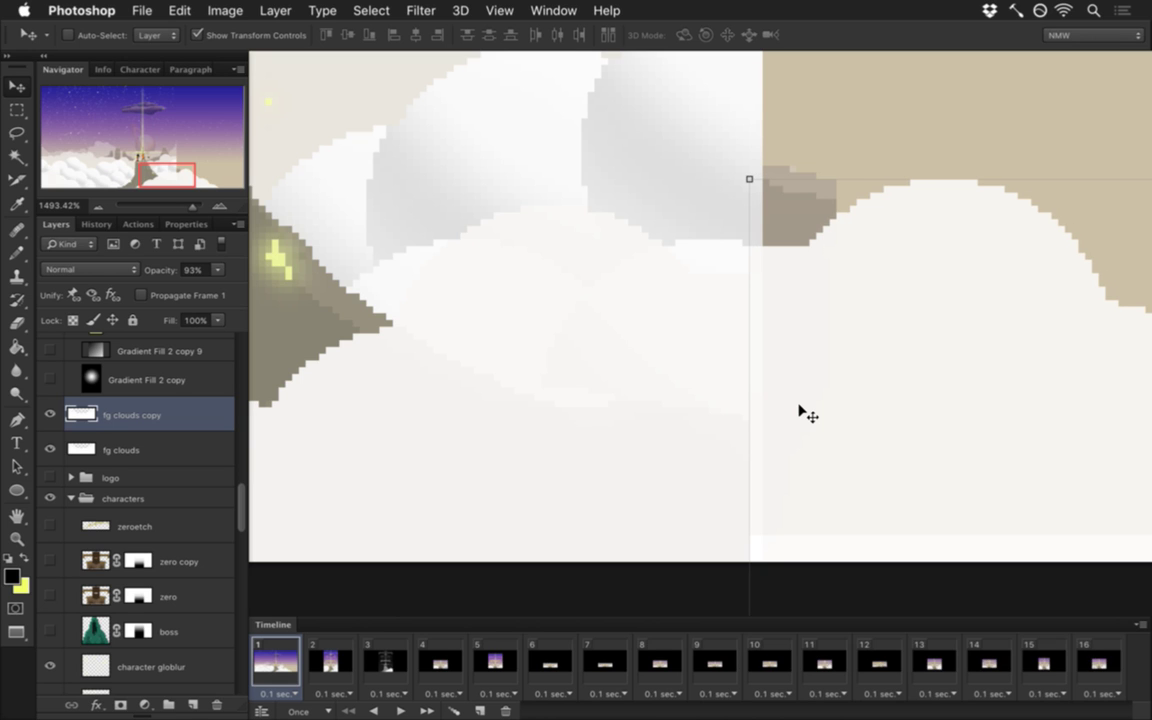
pyautogui.press('Left')
pyautogui.press('Right')
pyautogui.press('Right')
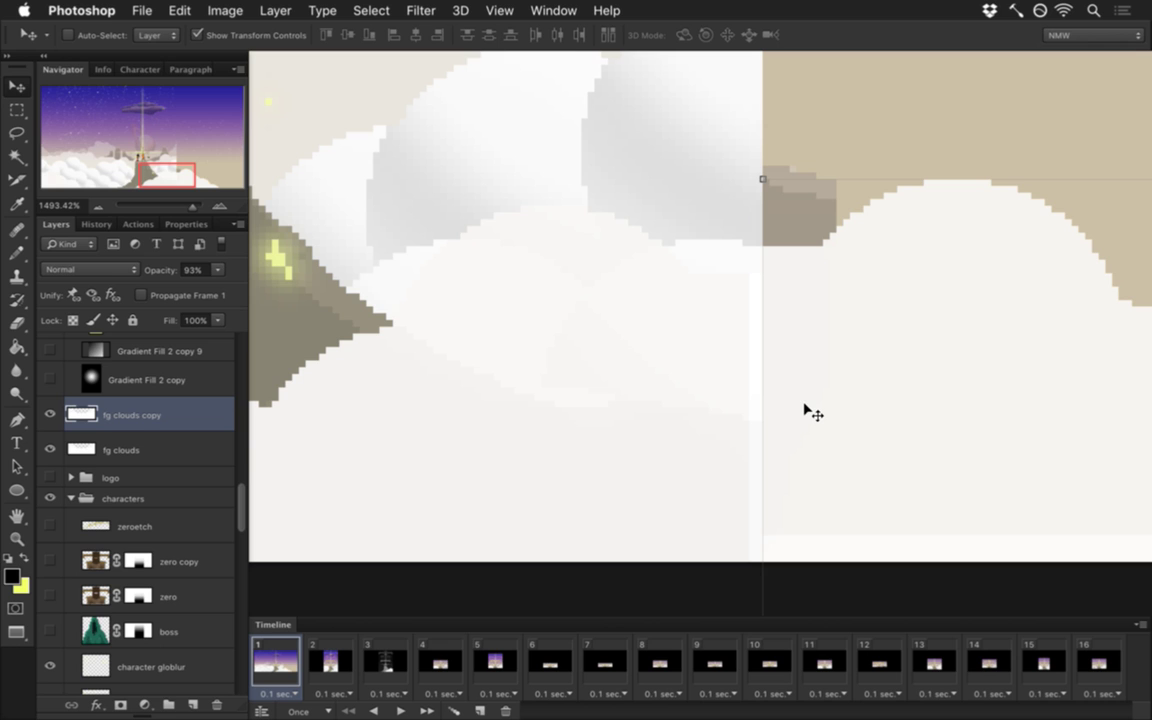
# Step: Set the opacity of both the fg clouds layer and the fg clouds copy layer to 100%
pyautogui.press('m')
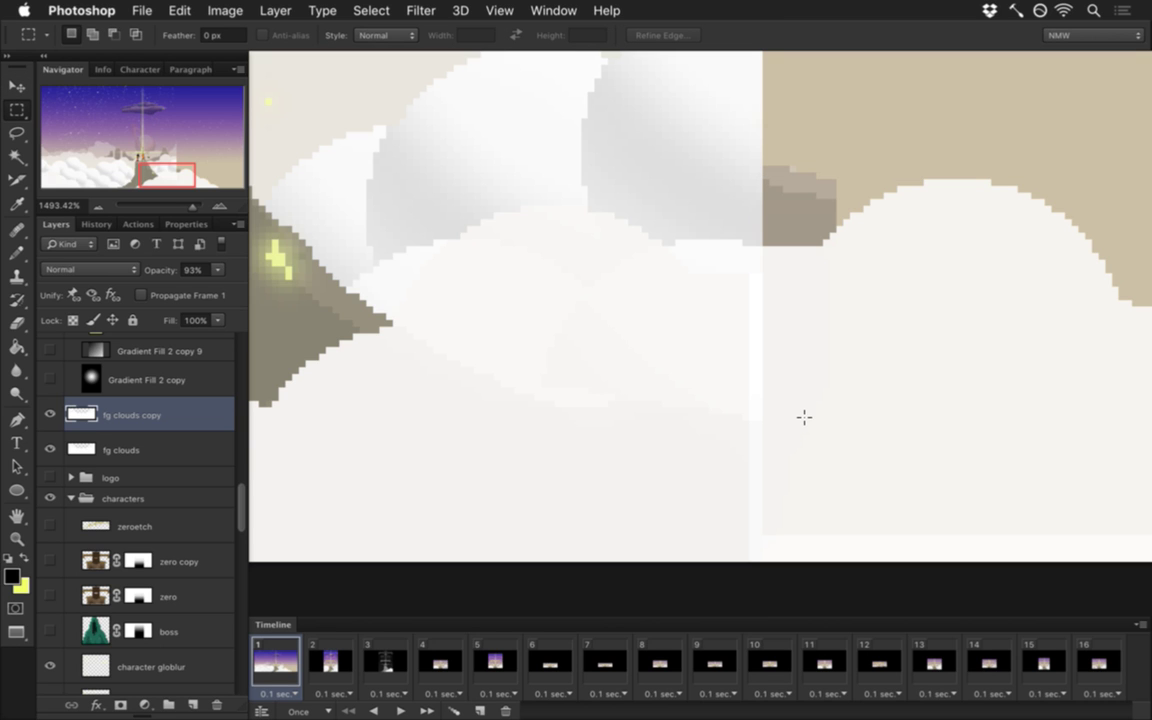
pyautogui.moveTo(889, 474); pyautogui.dragTo(530, 468)
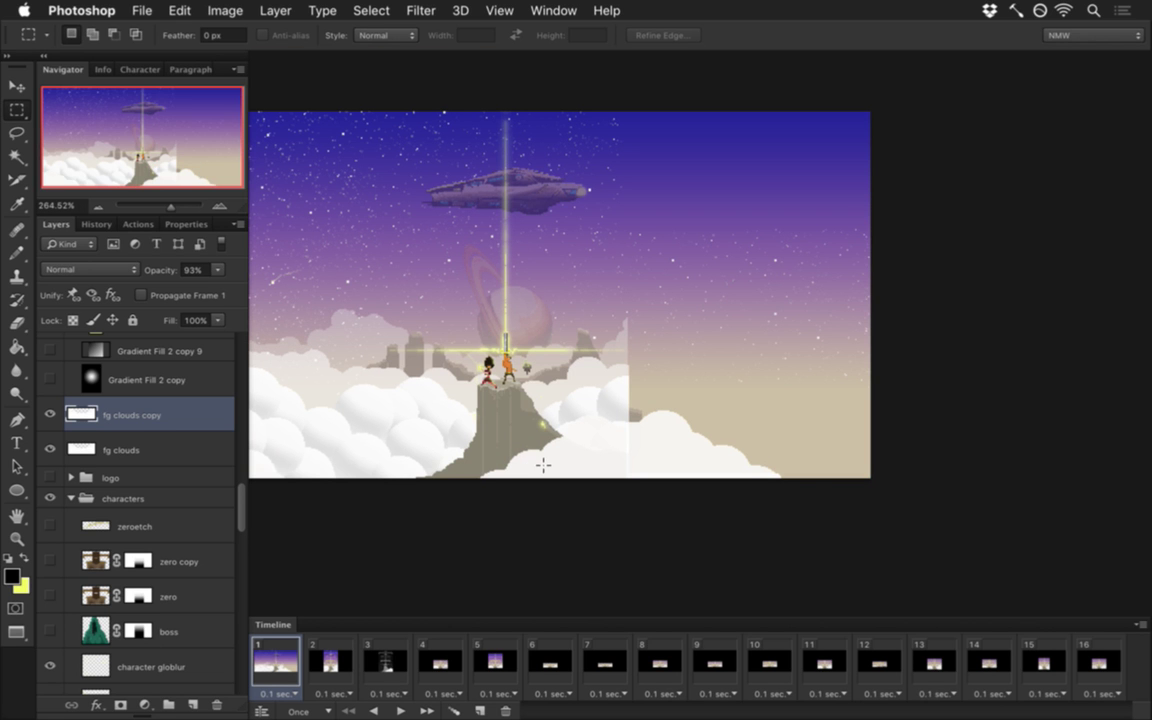
pyautogui.hscroll(-3, 676, 481)
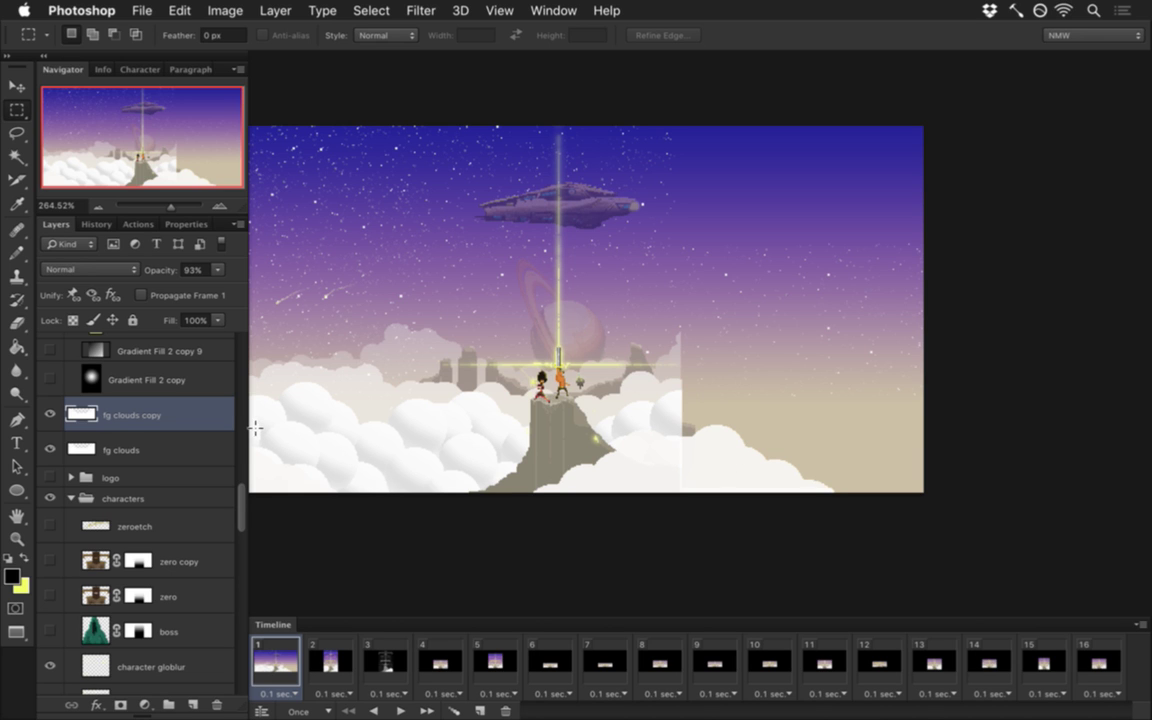
pyautogui.click(159, 447)
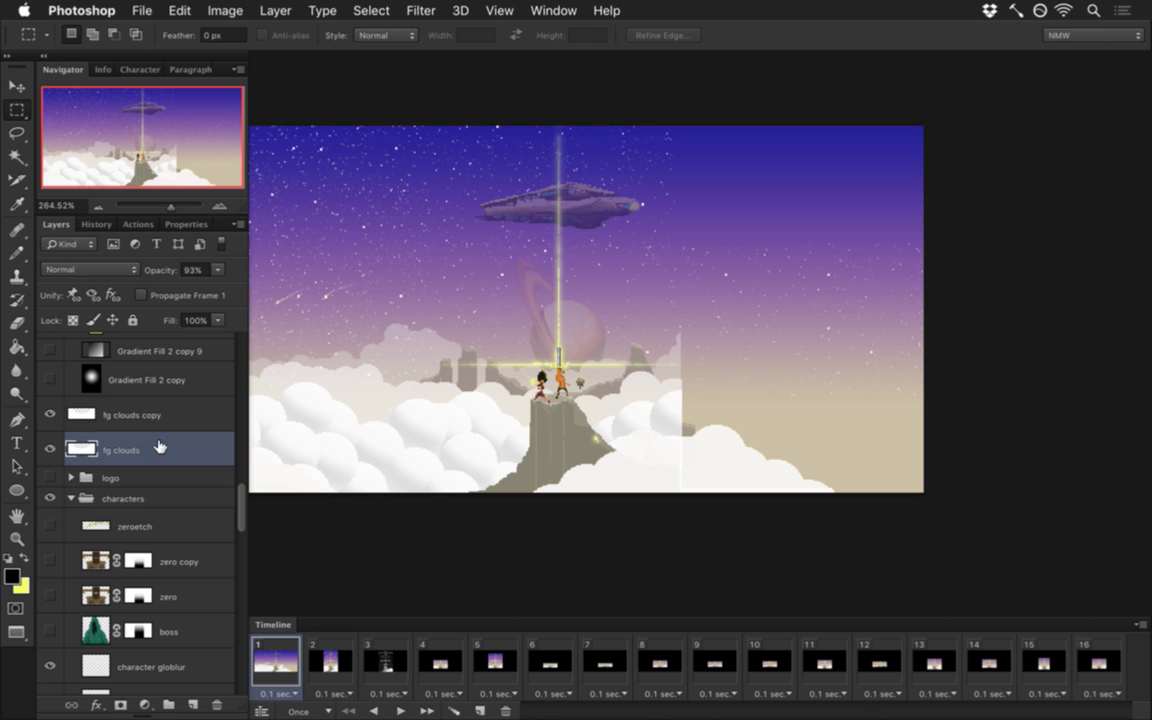
pyautogui.click(191, 269)
pyautogui.write('100')
pyautogui.press('Return')
pyautogui.click(120, 414)
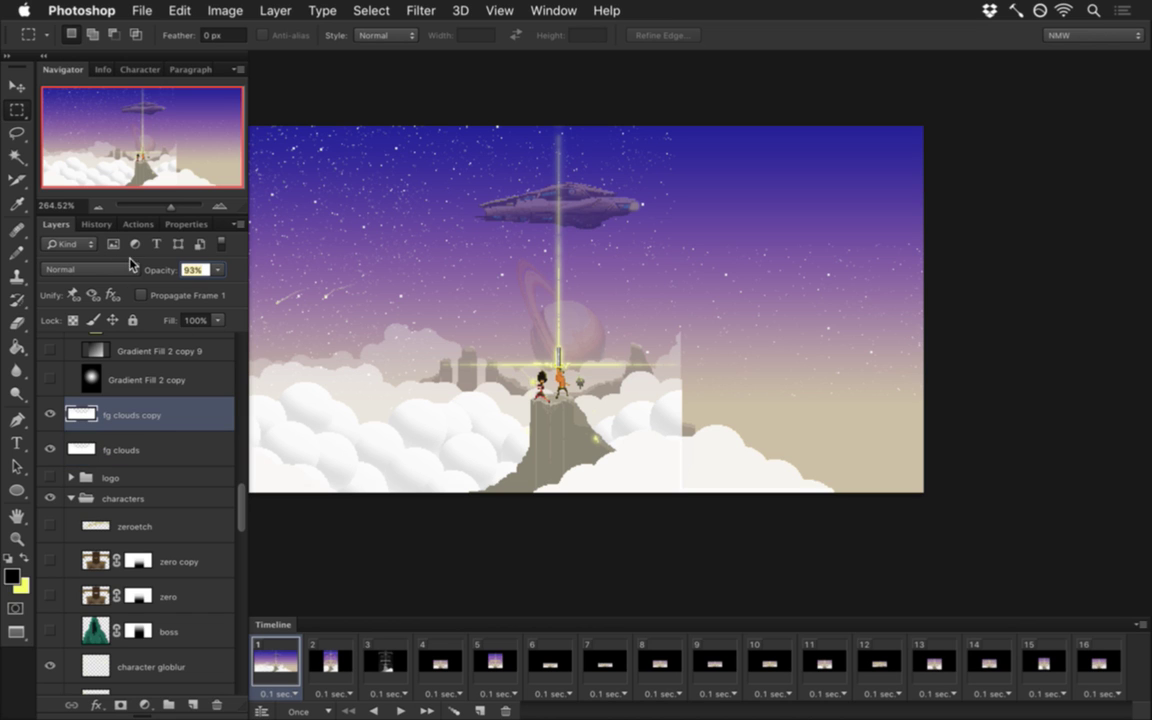
pyautogui.write('100')
pyautogui.press('Return')
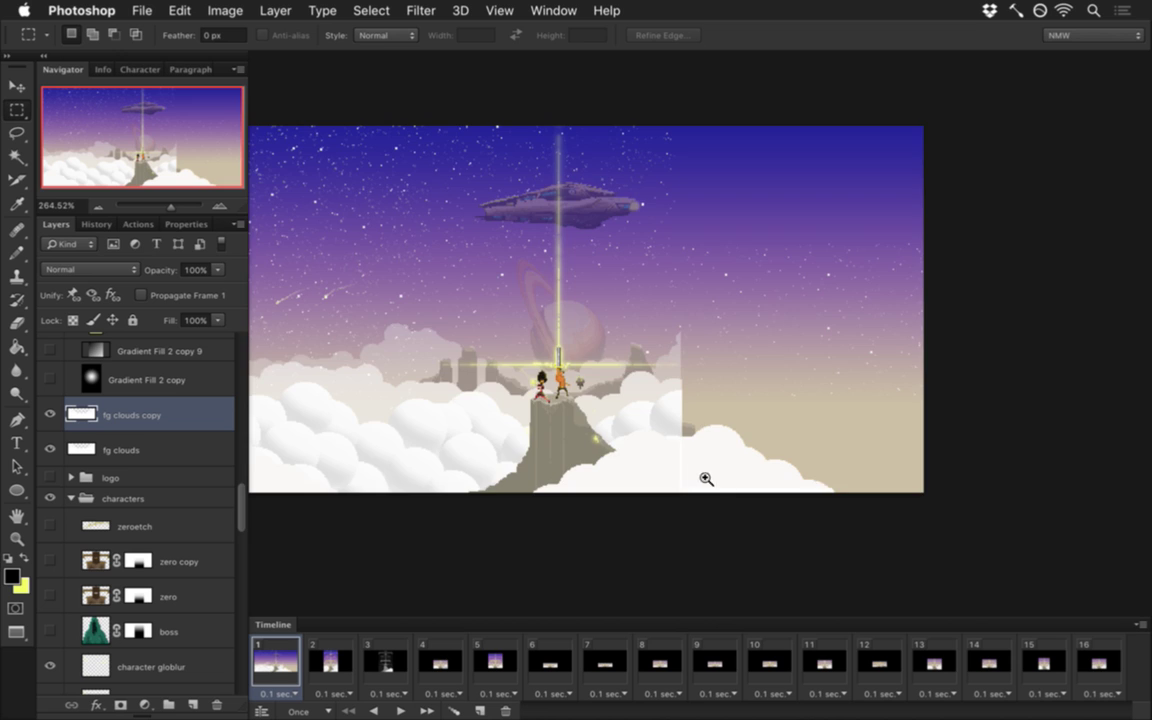
# Step: Move fg clouds copy beneath fg clouds, merge the two layers, and turn off Propagate Frame 1 for the merged layer
pyautogui.moveTo(716, 484); pyautogui.dragTo(826, 493)
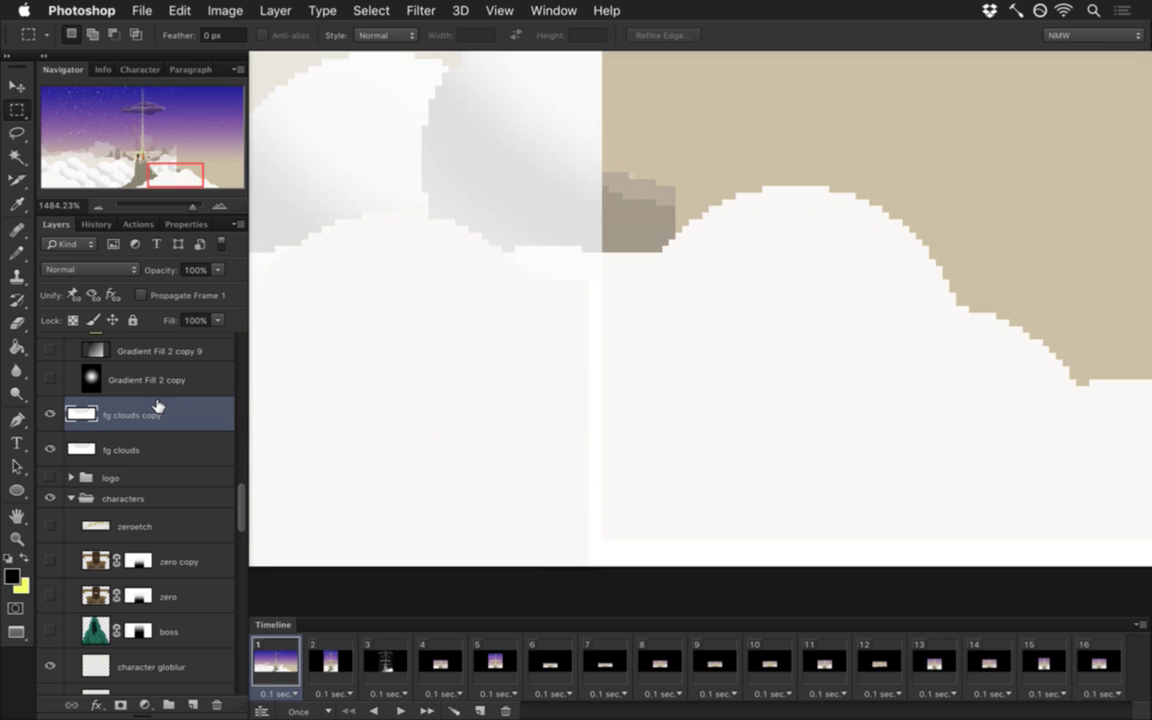
pyautogui.keyDown('shift'); pyautogui.click(149, 447); pyautogui.keyUp('shift')
pyautogui.click(121, 411)
pyautogui.moveTo(118, 411); pyautogui.dragTo(113, 467)
pyautogui.keyDown('shift'); pyautogui.click(156, 409); pyautogui.keyUp('shift')
pyautogui.rightClick(160, 408)
pyautogui.click(183, 470)
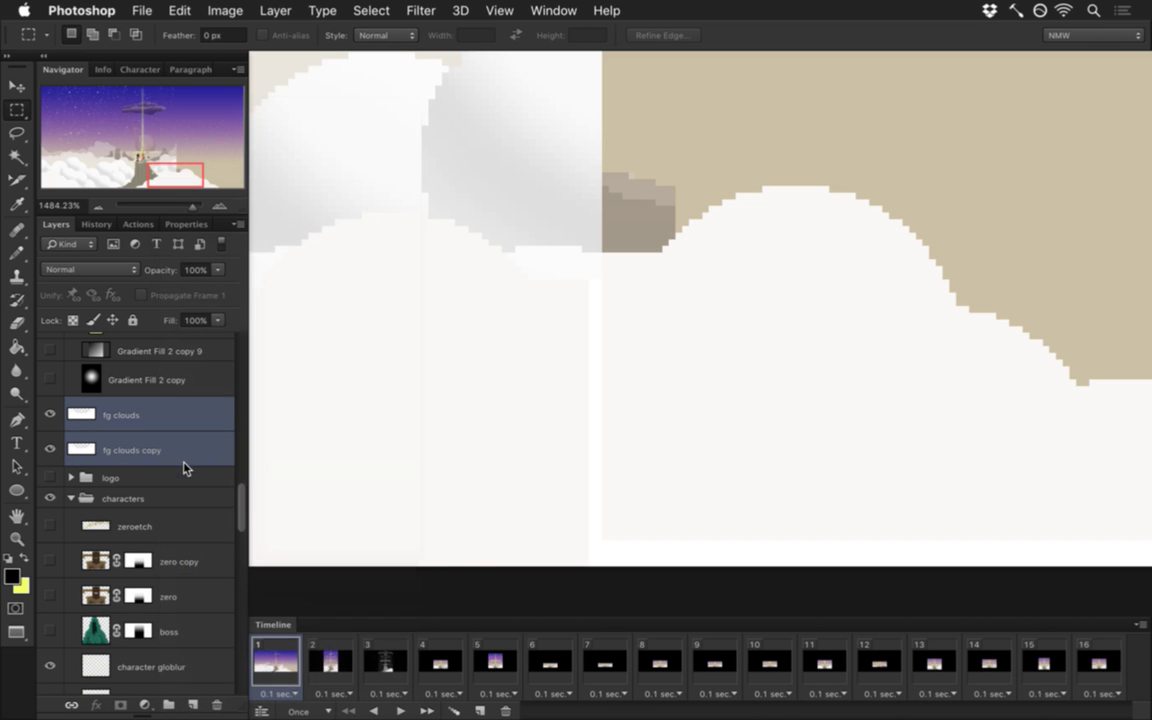
pyautogui.click(141, 295)
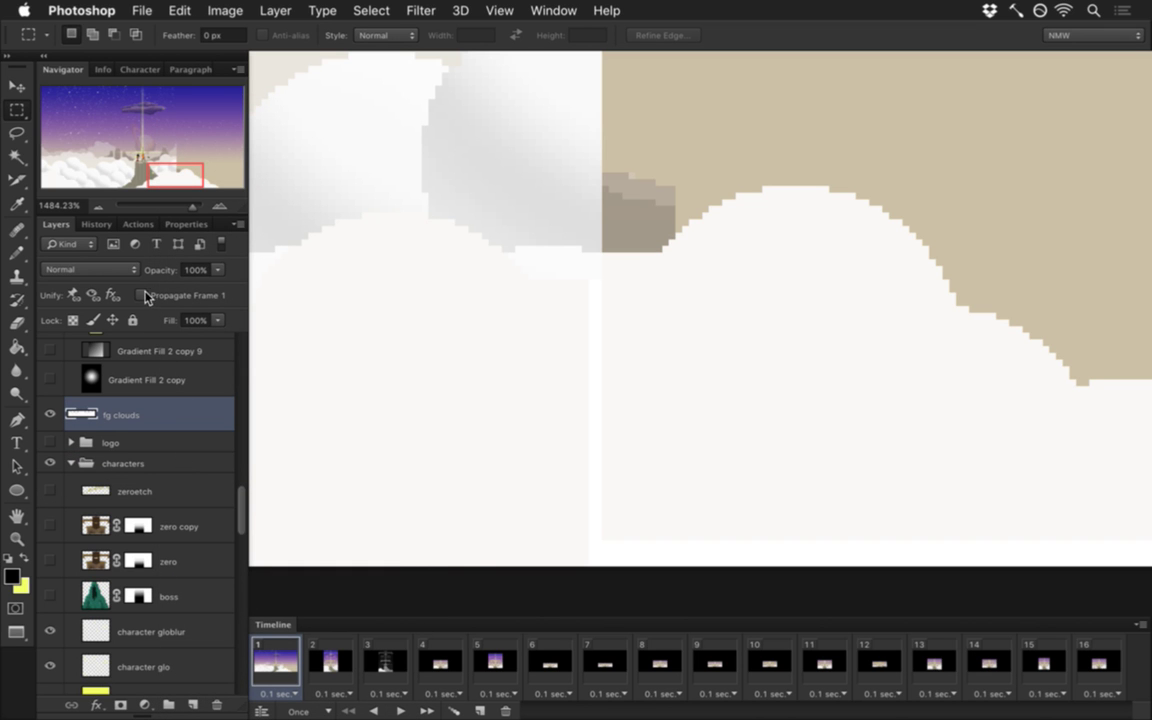
# Step: Sample the foreground clouds' off-white and paint over the bright seam and bottom strip with the Pencil, enlarging it to 5 px
pyautogui.press('i')
pyautogui.click(572, 345)
pyautogui.press('b')
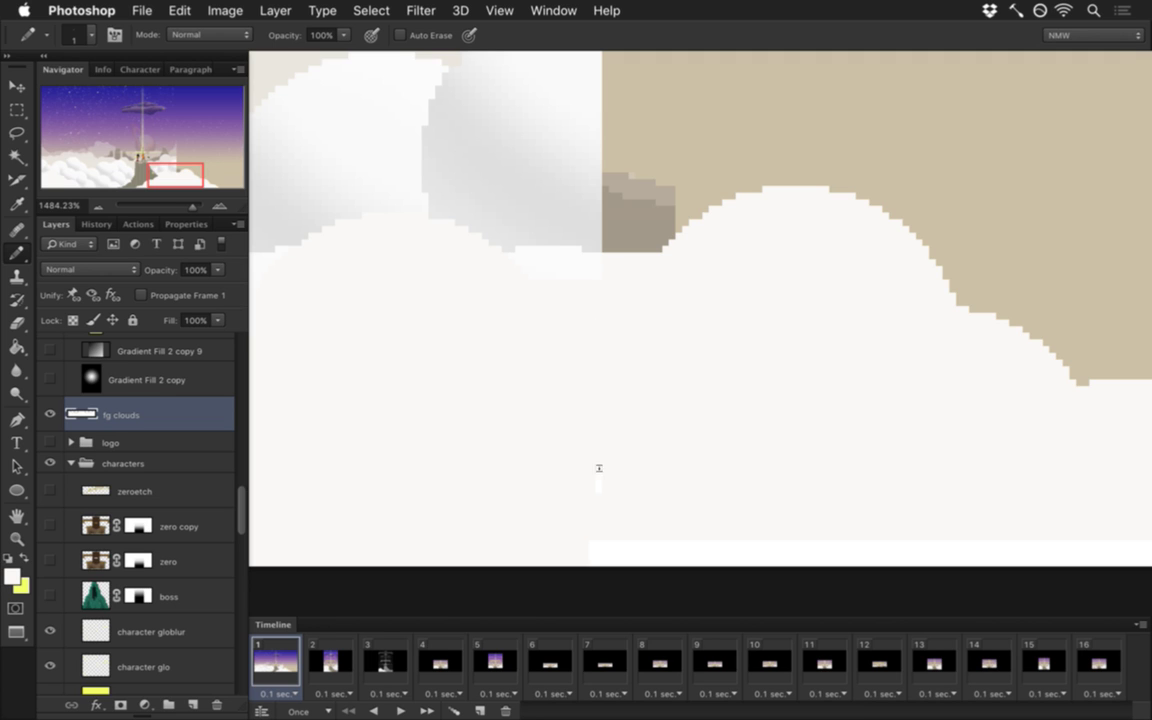
pyautogui.press(']')
pyautogui.press(']')
pyautogui.press(']')
pyautogui.scroll(-4, 872, 540)
pyautogui.scroll(2, 939, 540)
pyautogui.moveTo(733, 507); pyautogui.dragTo(621, 508)
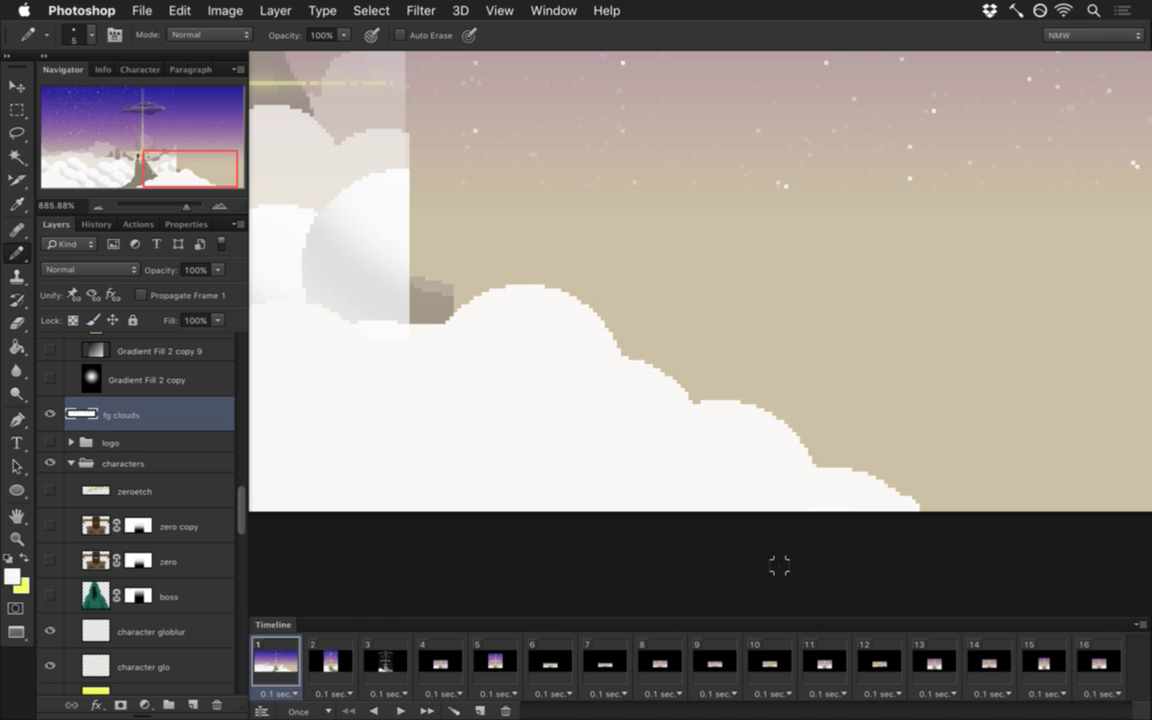
# Step: Sample the lighter cloud white and extend the small highlight between the two cloud humps across the seam with a 1 px Pencil
pyautogui.moveTo(466, 413)
pyautogui.mouseDown()
pyautogui.moveTo(380, 440)
pyautogui.moveTo(620, 491)
pyautogui.moveTo(707, 437)
pyautogui.moveTo(769, 458)
pyautogui.mouseUp()
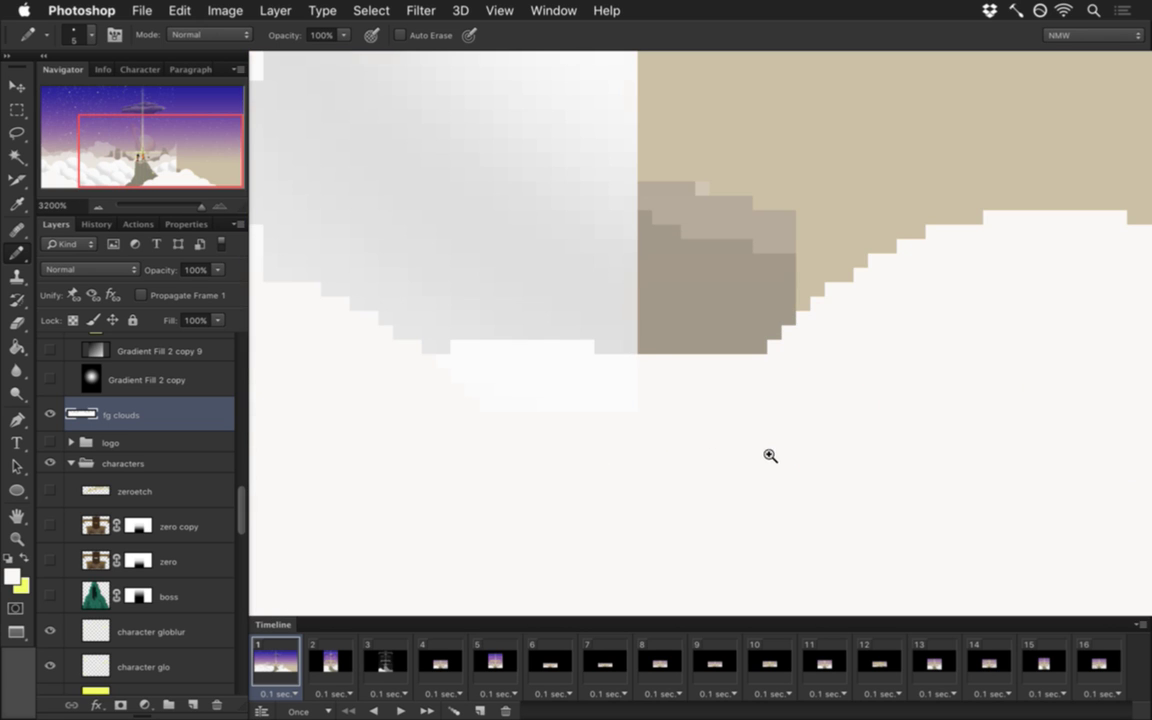
pyautogui.press('i')
pyautogui.click(547, 352)
pyautogui.press('[')
pyautogui.press('[')
pyautogui.press('[')
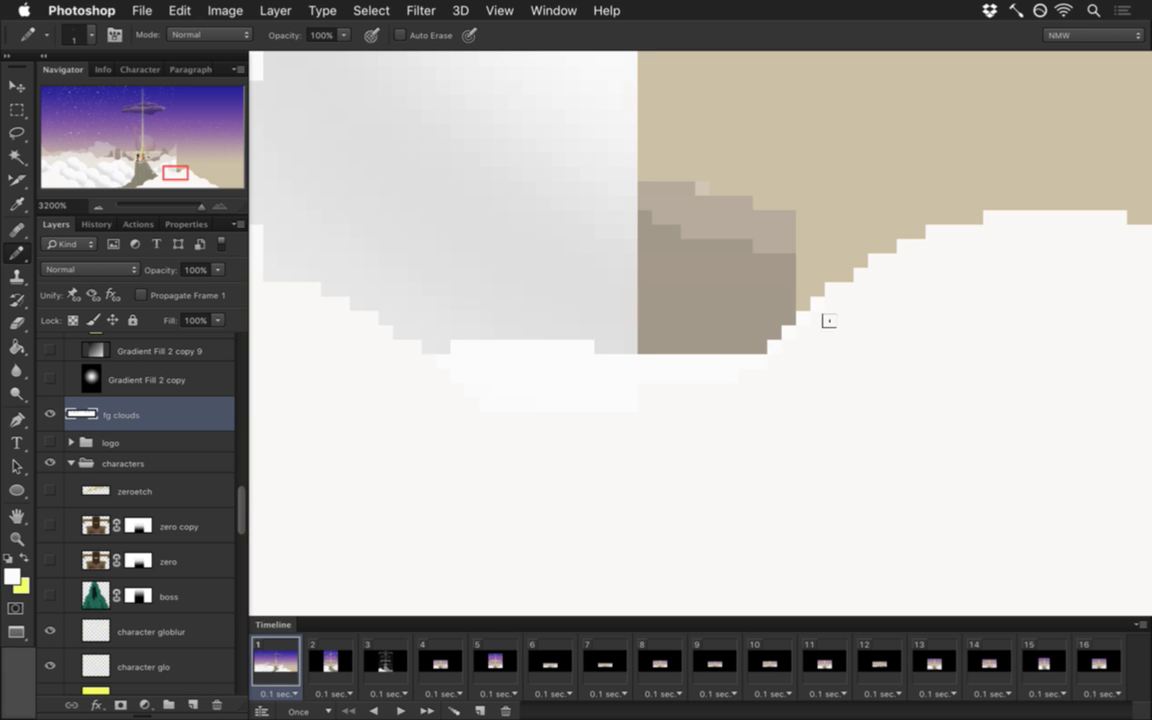
pyautogui.moveTo(792, 355); pyautogui.dragTo(718, 353)
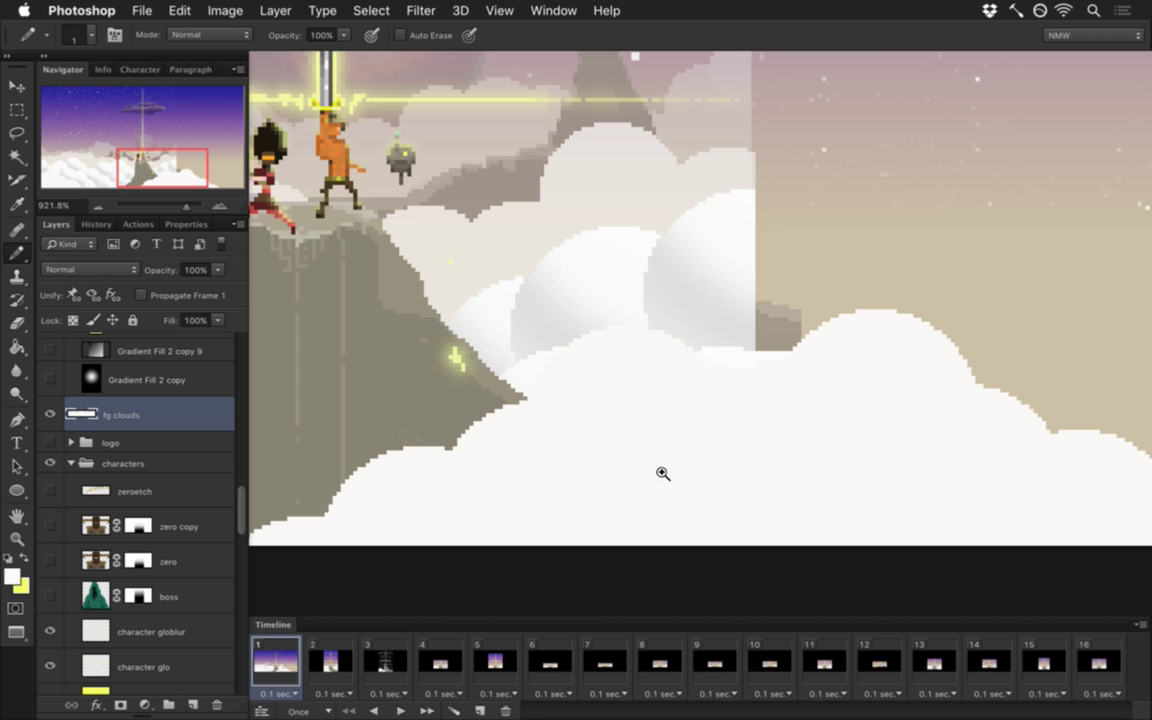
pyautogui.moveTo(658, 468); pyautogui.dragTo(519, 470)
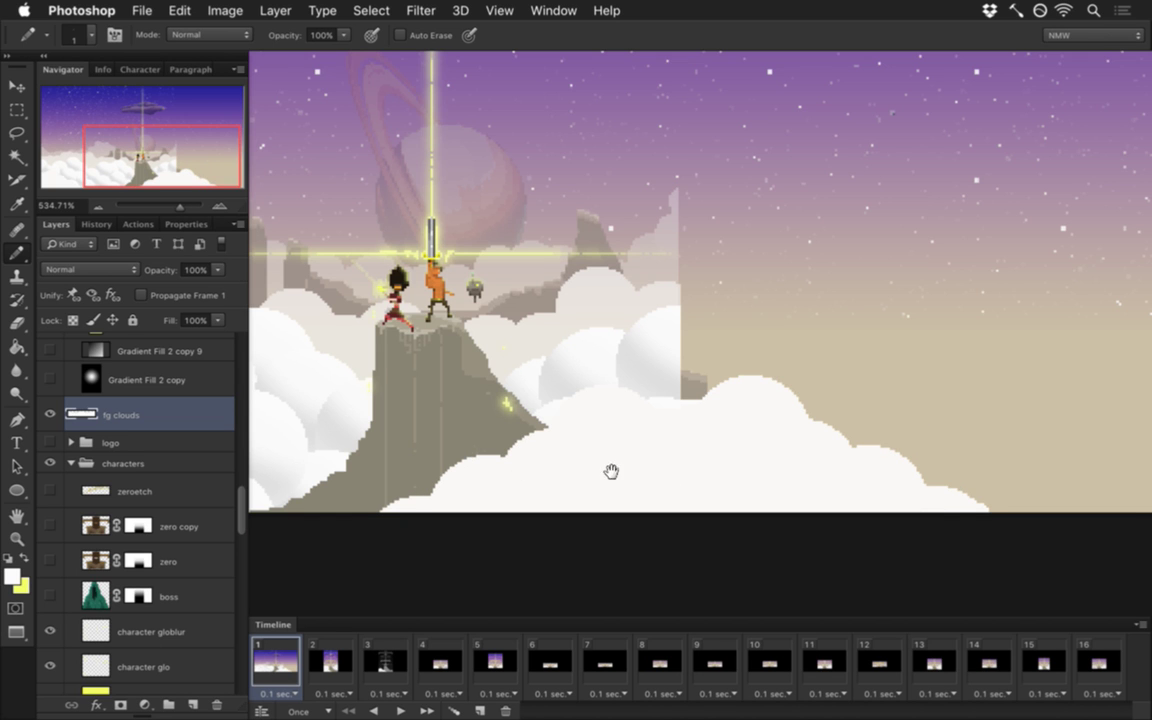
pyautogui.hscroll(2, 588, 468)
pyautogui.click(194, 321)
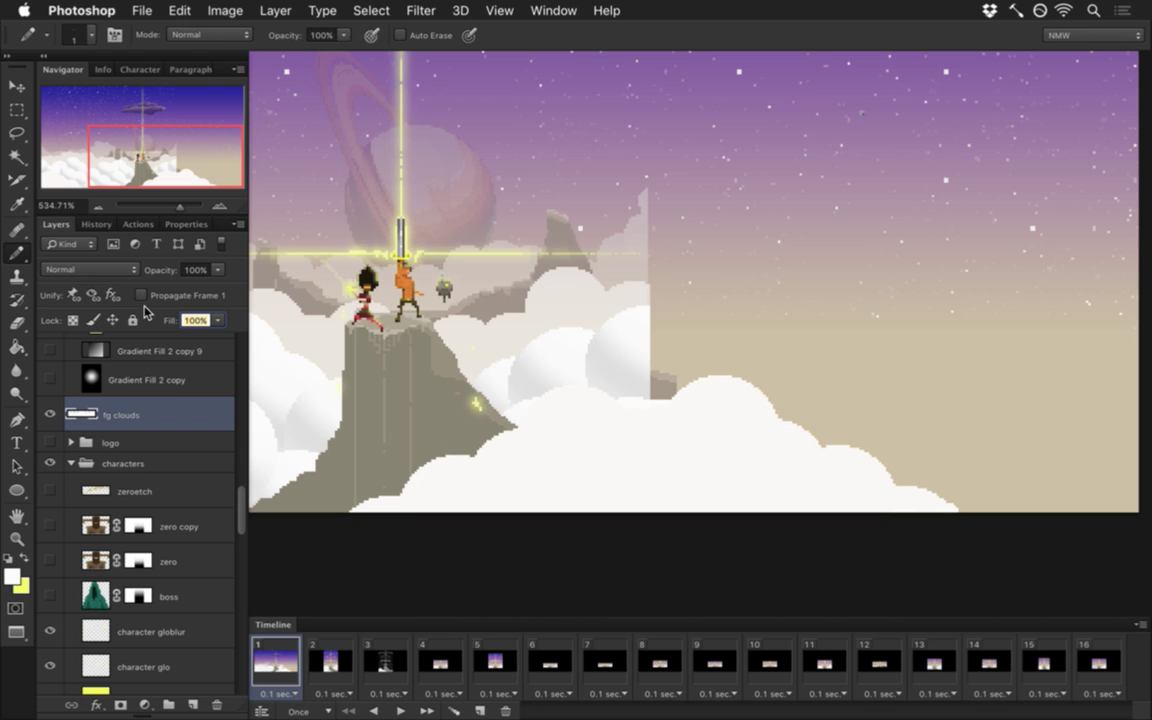
pyautogui.press('BackSpace')
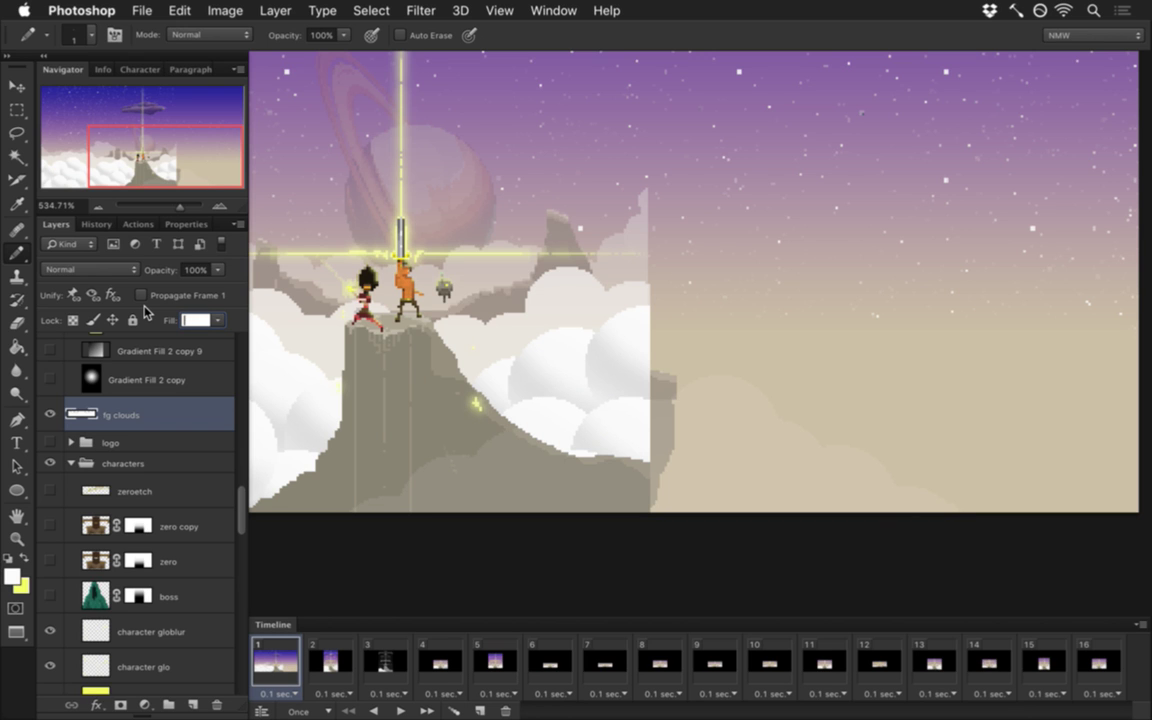
pyautogui.write('100')
pyautogui.press('Return')
# Step: Set the merged fg clouds layer's opacity to 93%
pyautogui.click(196, 270)
pyautogui.write('93')
pyautogui.press('Return')
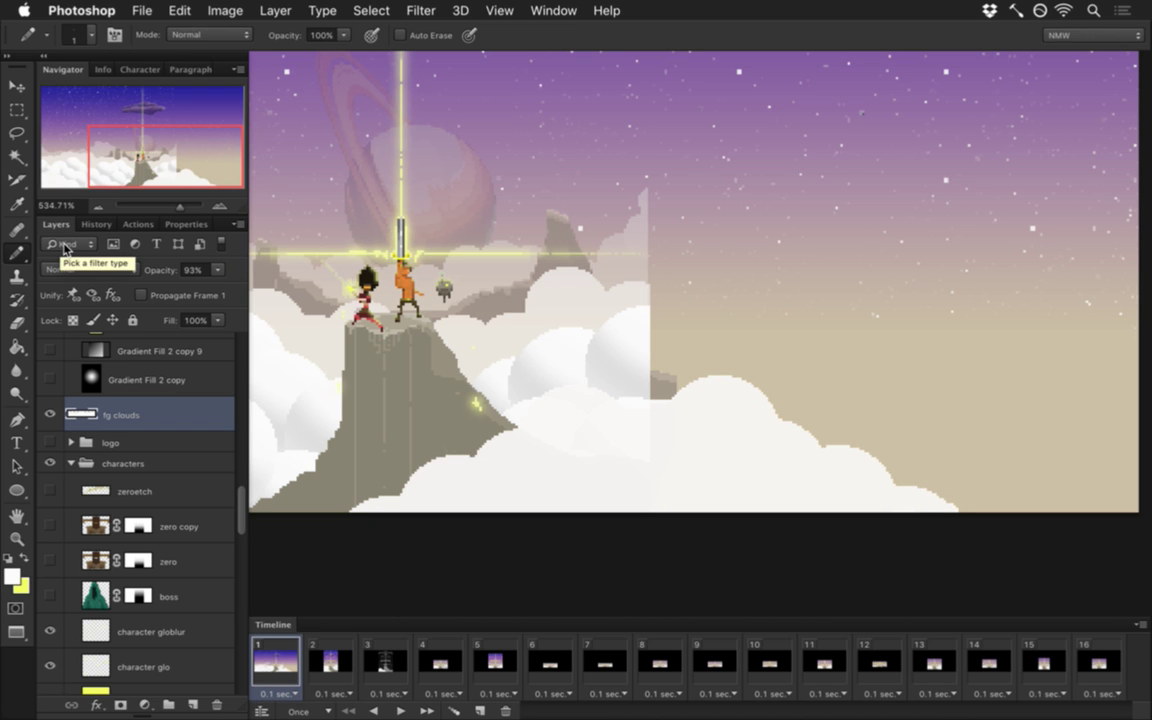
# Step: Hide the fg clouds layer and the characters group to expose the foreground mountain
pyautogui.click(50, 414)
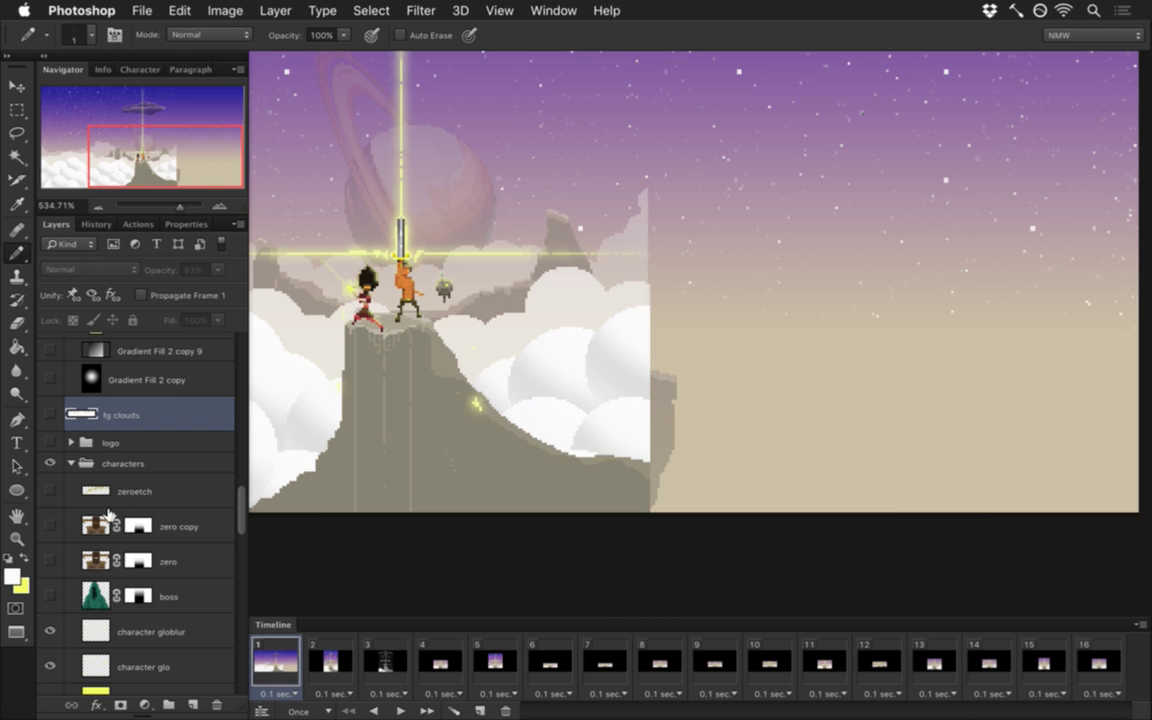
pyautogui.moveTo(576, 501); pyautogui.dragTo(743, 501)
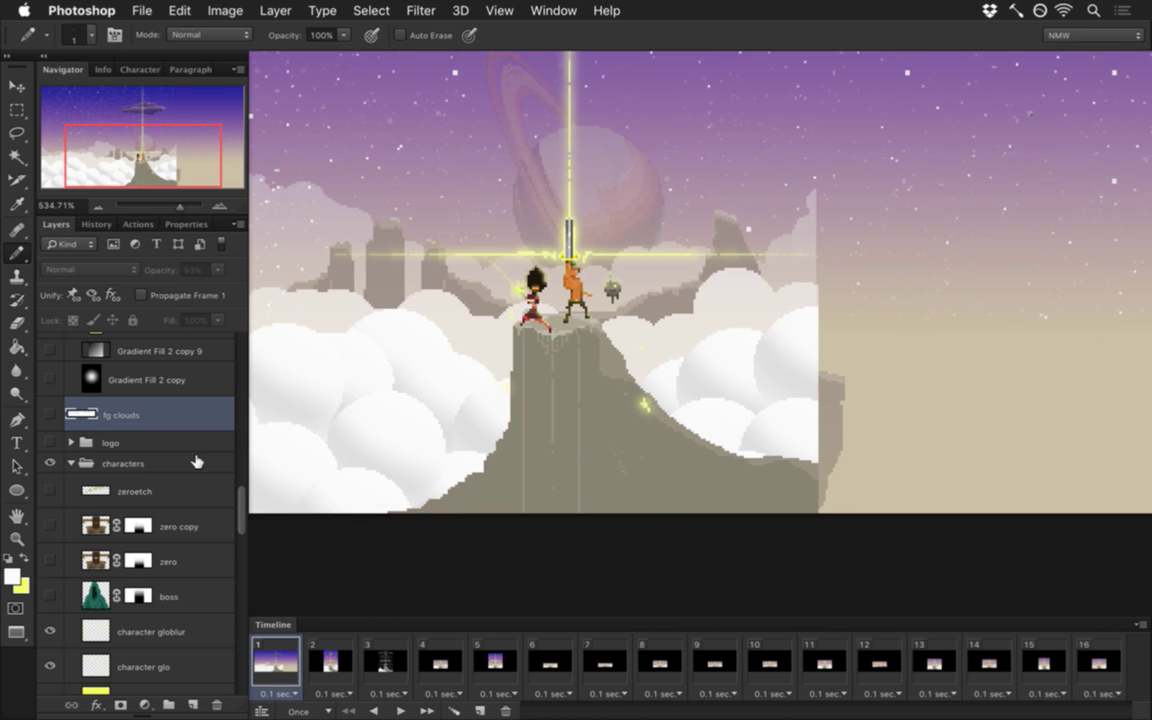
pyautogui.click(119, 467)
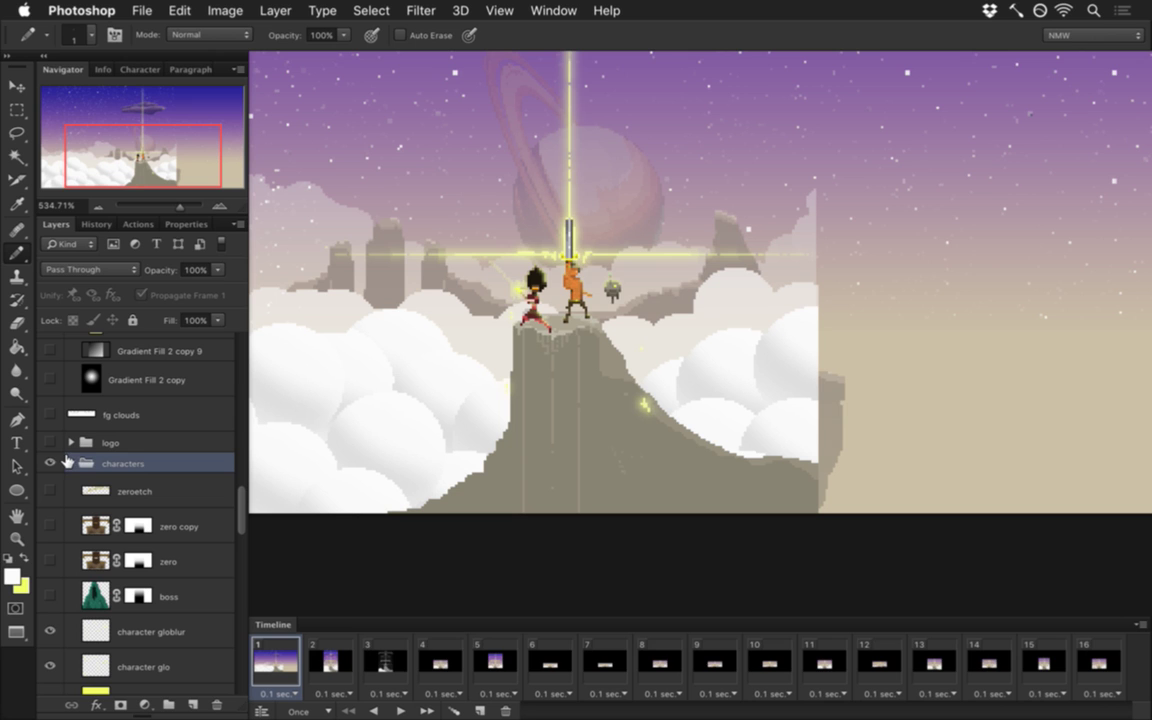
pyautogui.click(51, 462)
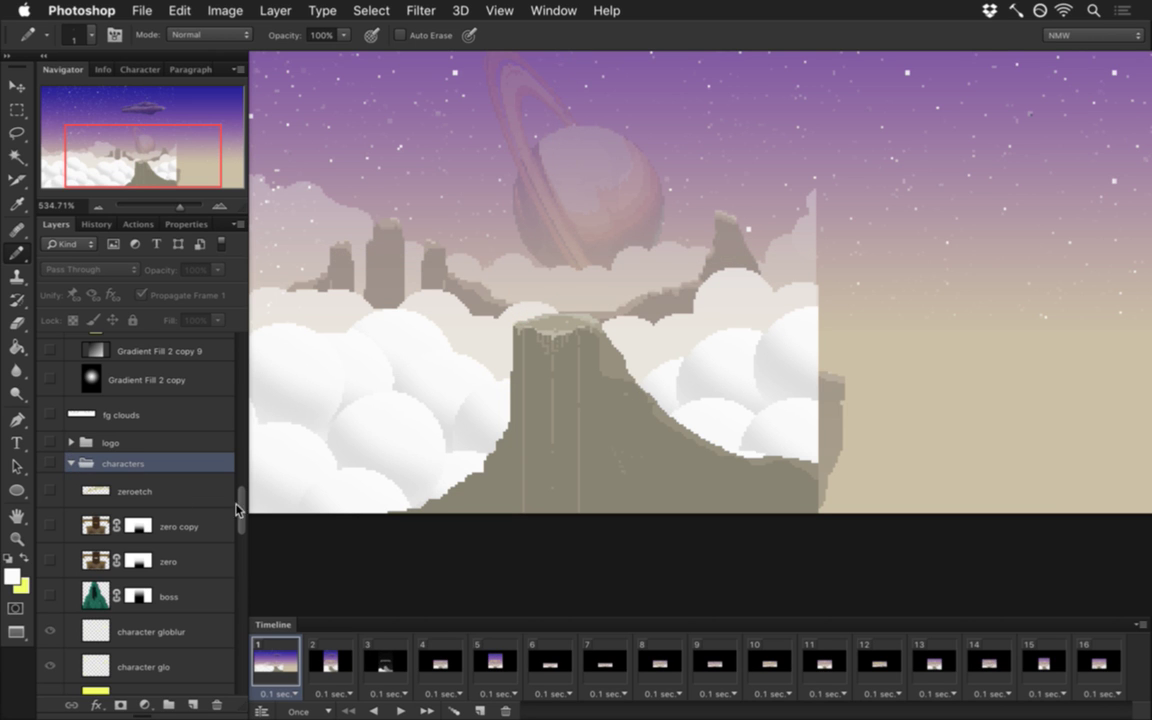
# Step: On the fg mtn layer, outline the mountain's cut-off right slope down to the canvas bottom in its sampled dark colour and fill it
pyautogui.moveTo(242, 512); pyautogui.dragTo(246, 622)
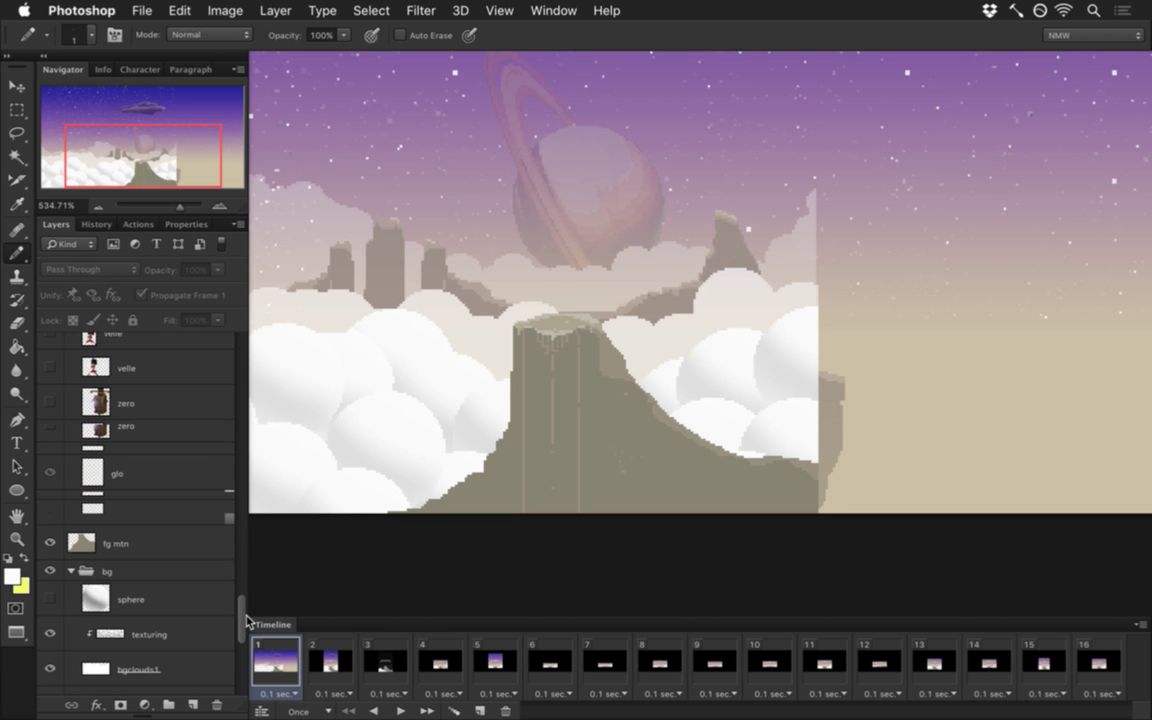
pyautogui.click(157, 531)
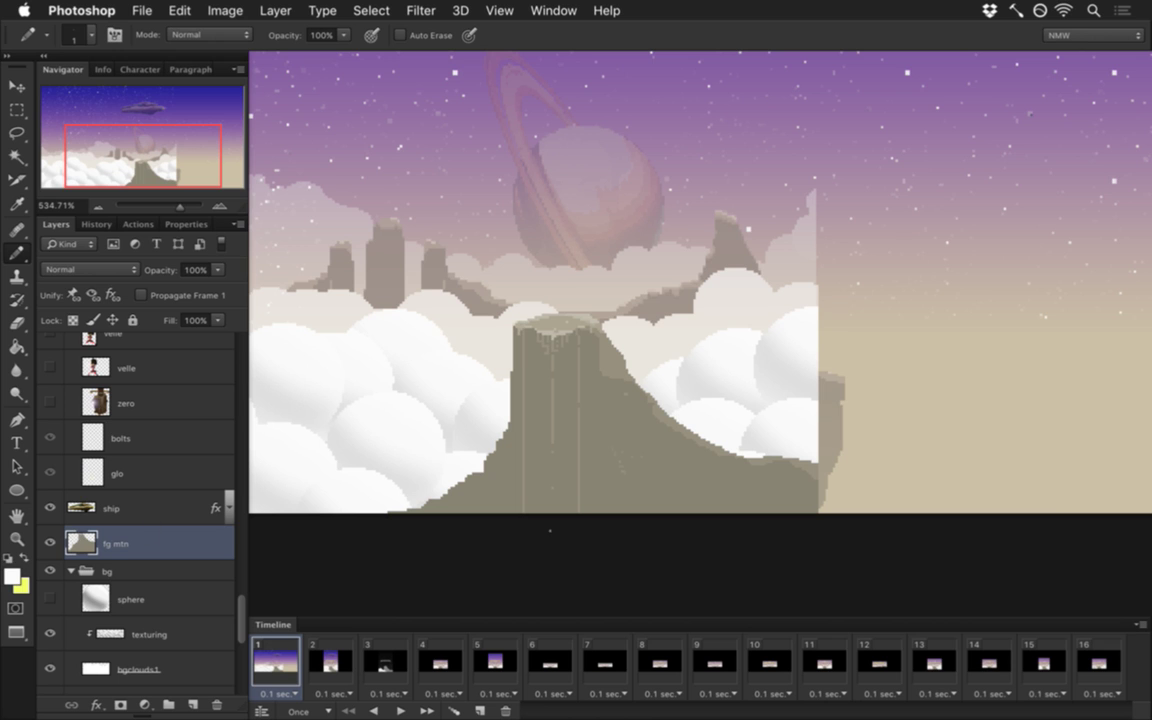
pyautogui.keyDown('alt'); pyautogui.click(818, 500); pyautogui.keyUp('alt')
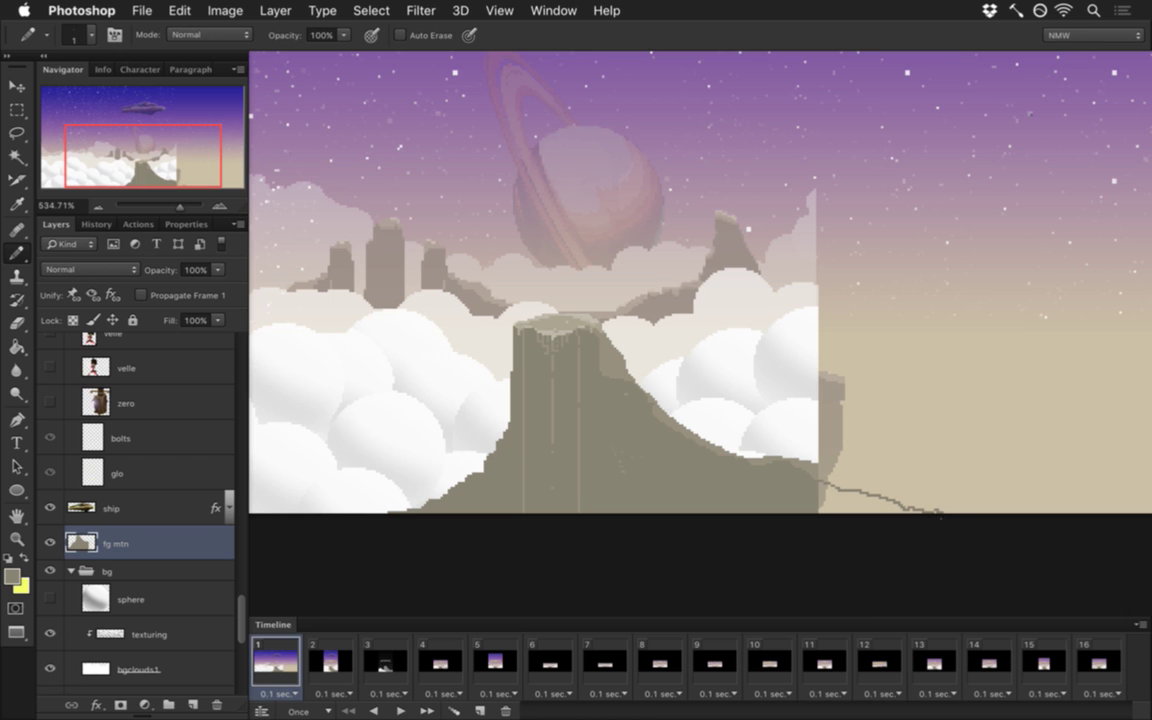
pyautogui.press('g')
pyautogui.click(856, 501)
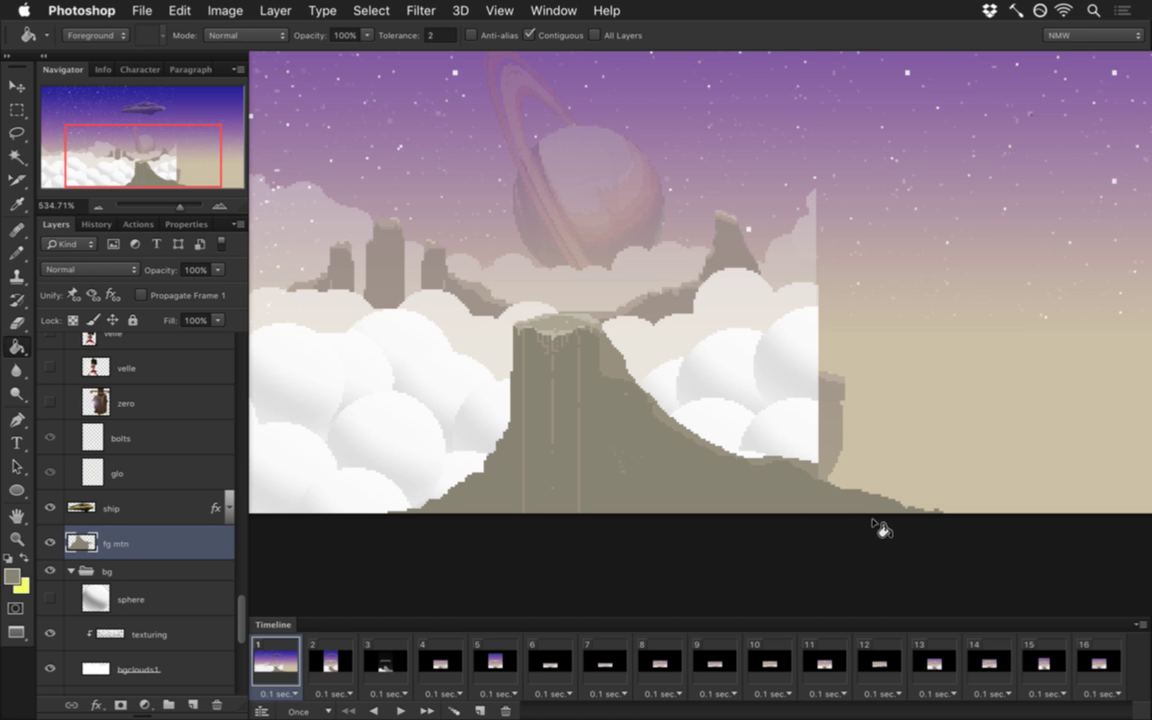
# Step: Draw and fill a lighter ridge behind the extended mountain slope, and touch up its small peak with the sampled dark colour
pyautogui.press('b')
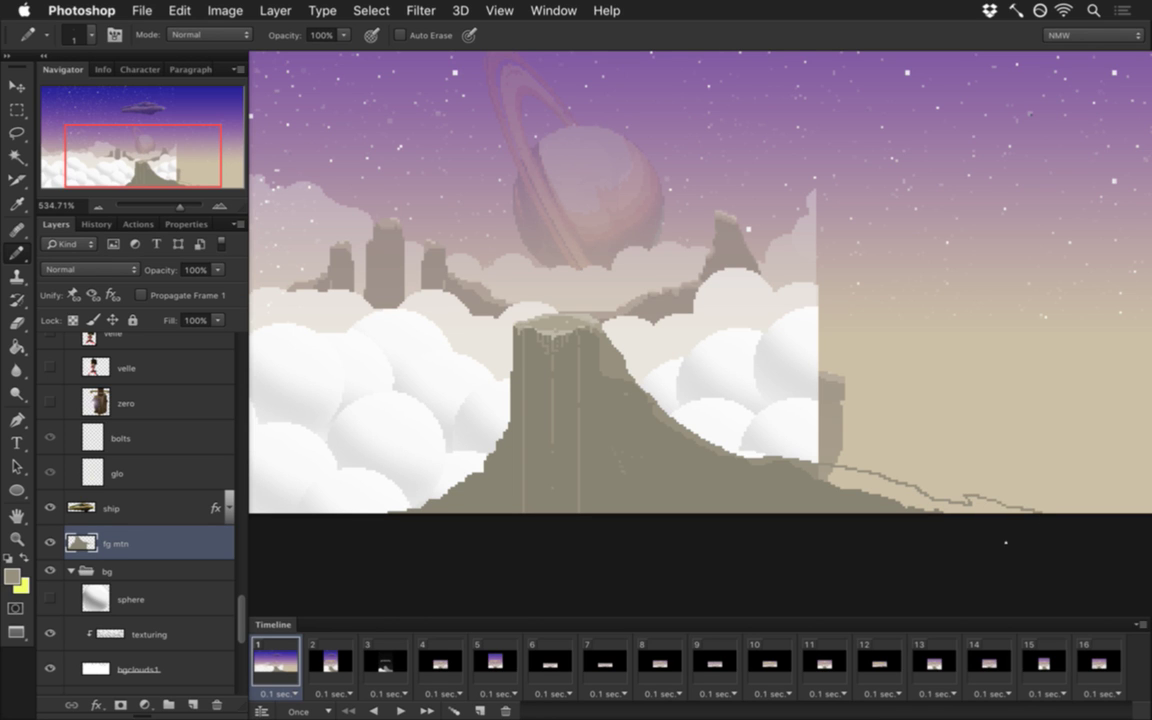
pyautogui.keyDown('alt'); pyautogui.click(876, 520); pyautogui.keyUp('alt')
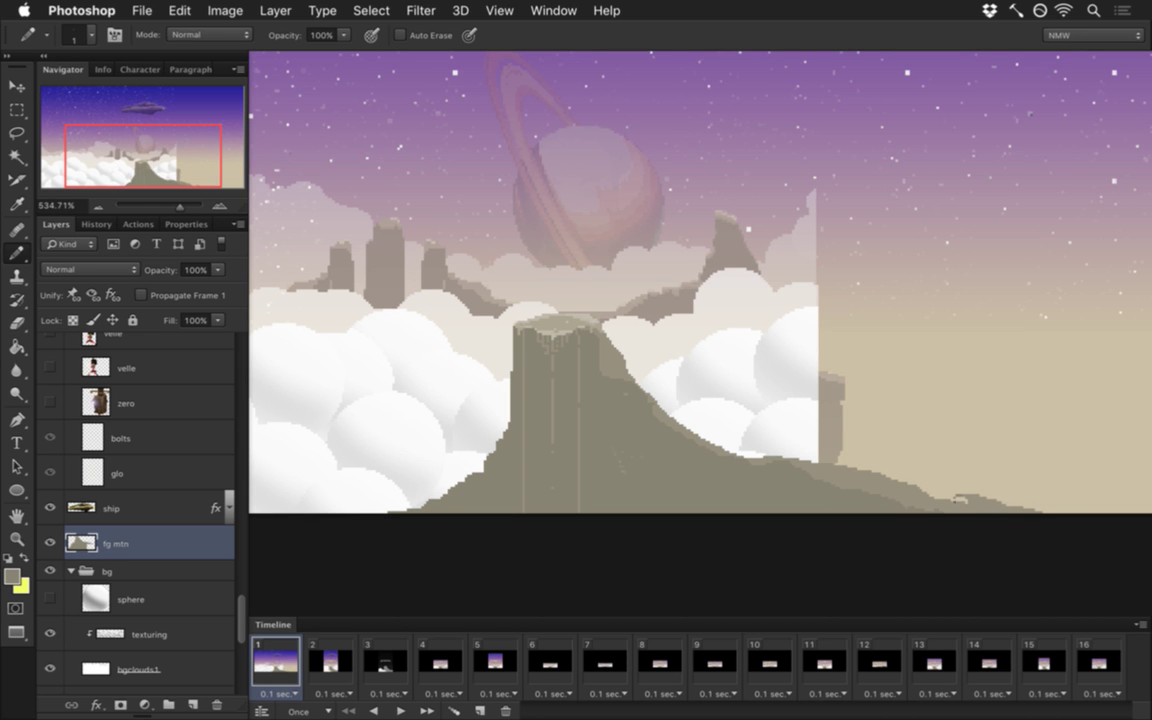
pyautogui.press('g')
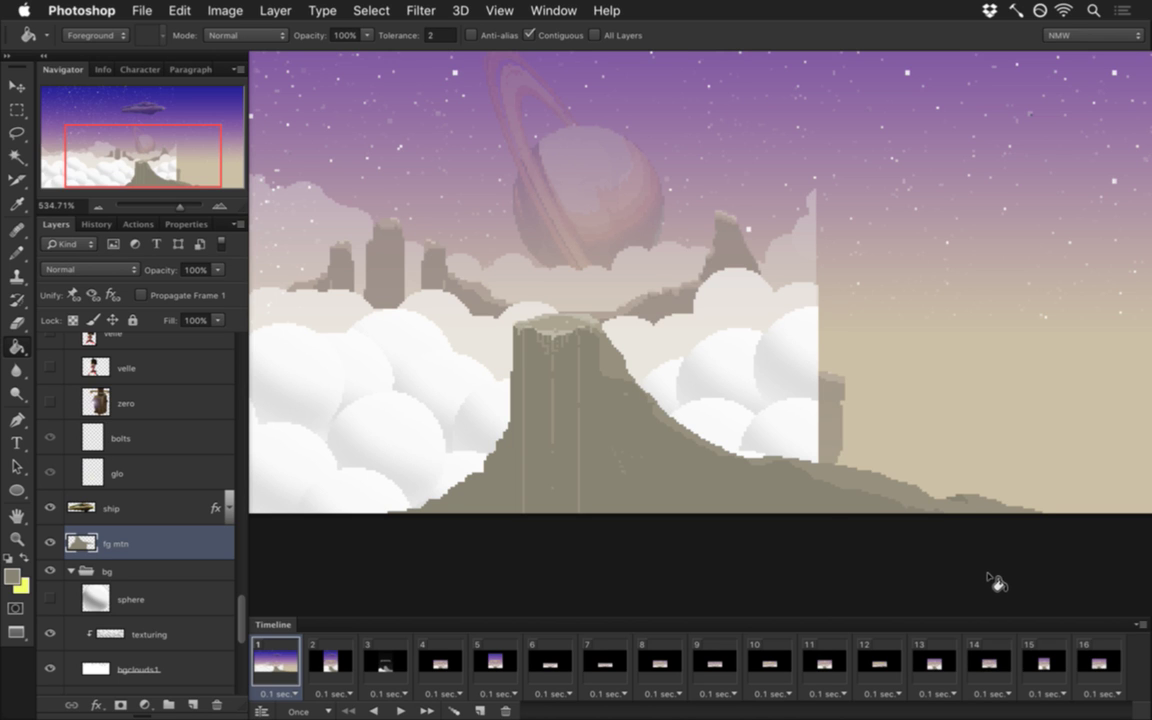
# Step: Pencil thin vertical streaks onto the extended mountain slope using sampled mountain colours, and save the document
pyautogui.press('alt')
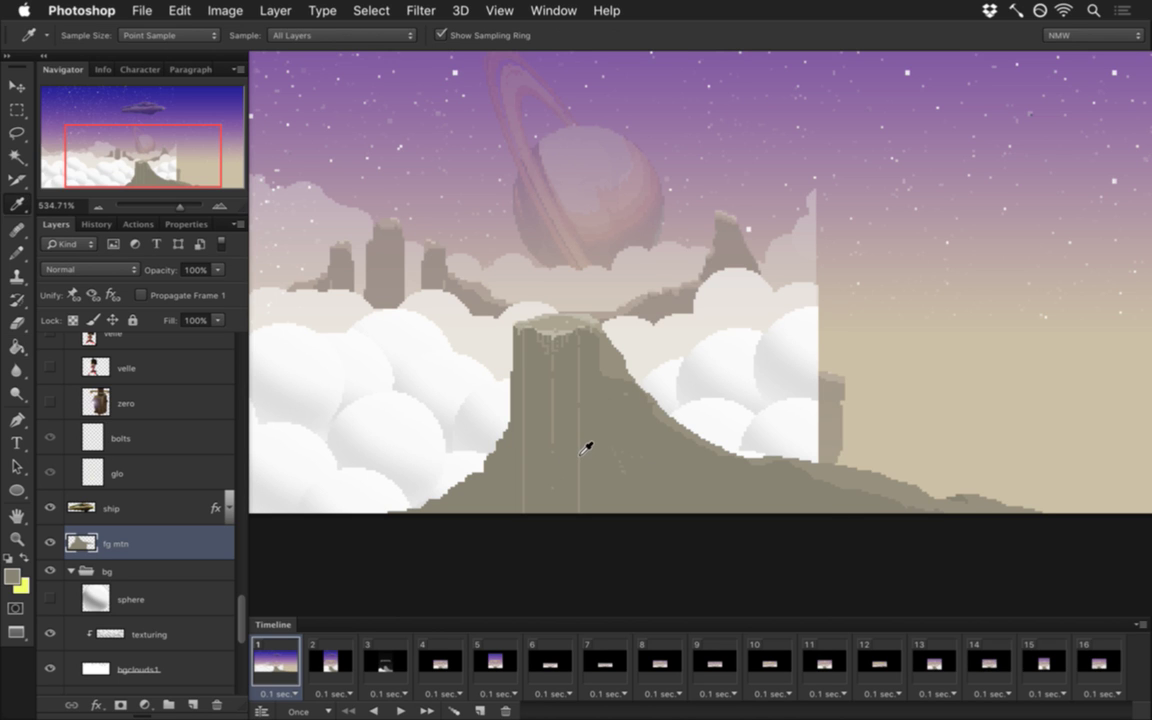
pyautogui.press('b')
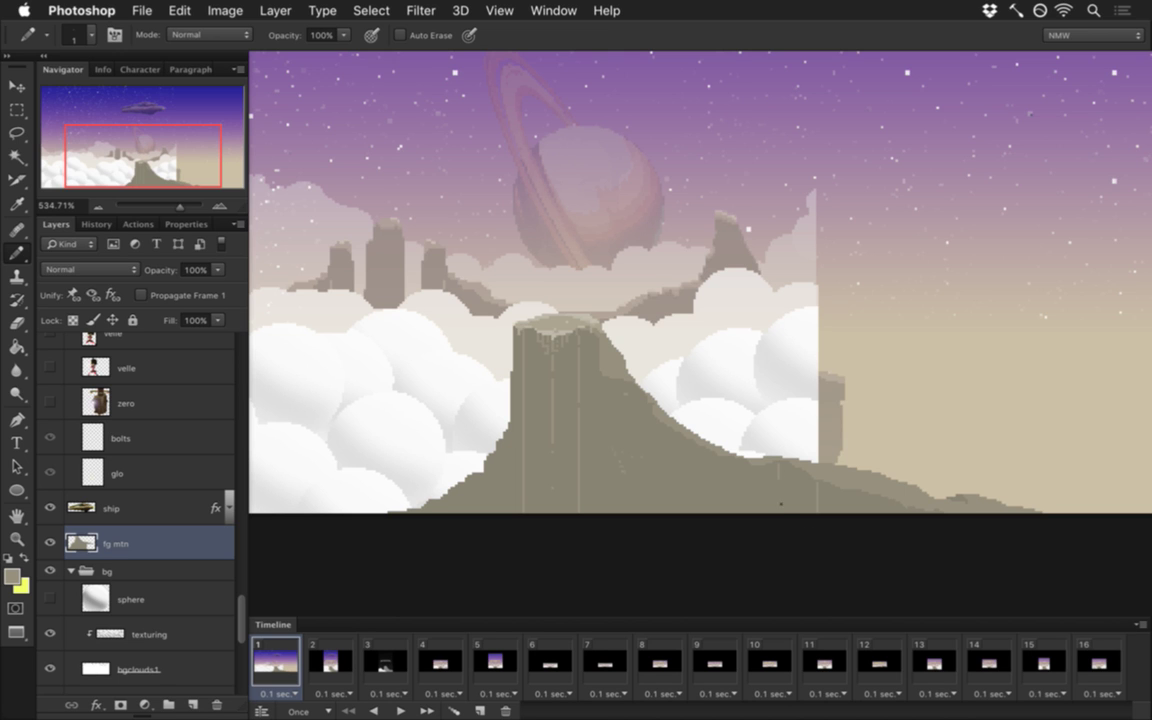
pyautogui.press('alt')
pyautogui.press('super+s')
# Step: Hide the fg mtn layer and find the background cloud layers inside the bg group
pyautogui.click(48, 541)
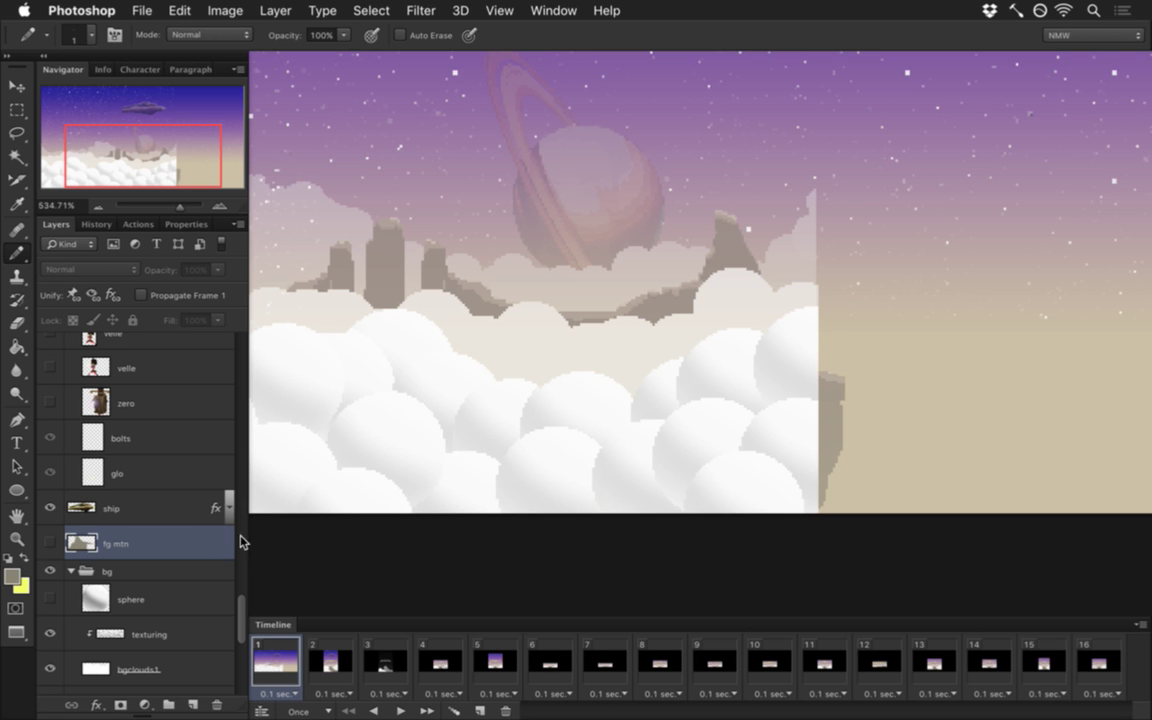
pyautogui.moveTo(497, 375); pyautogui.dragTo(416, 381)
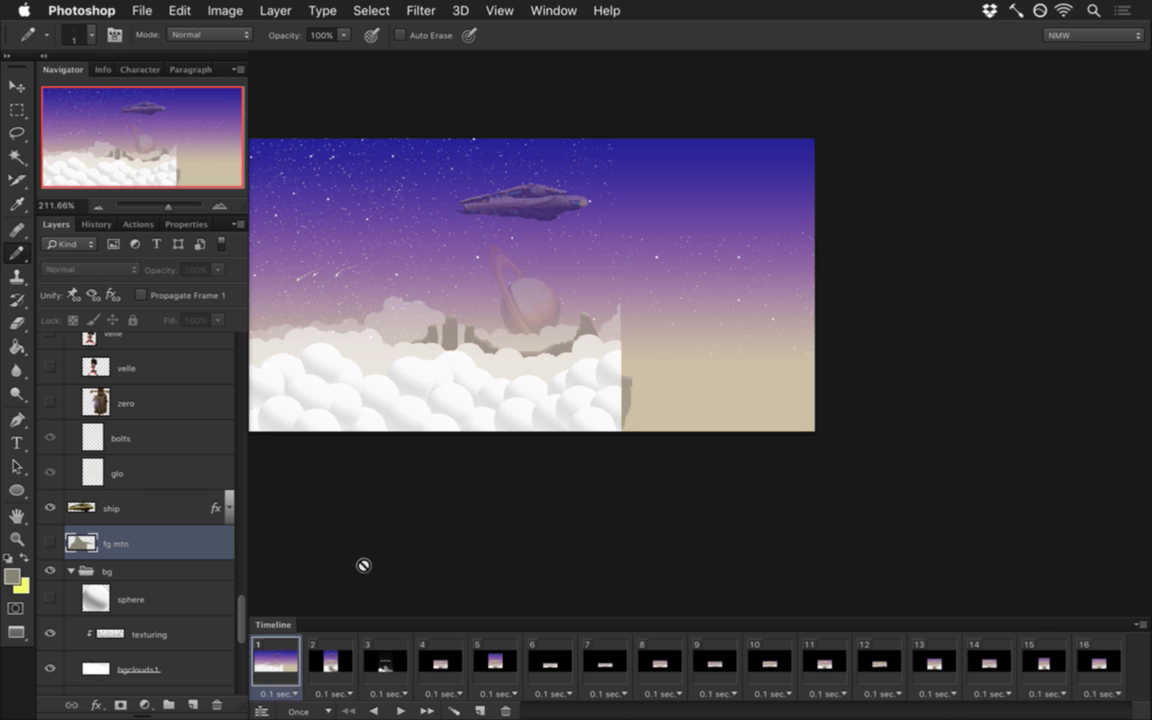
pyautogui.scroll(-5, 222, 556)
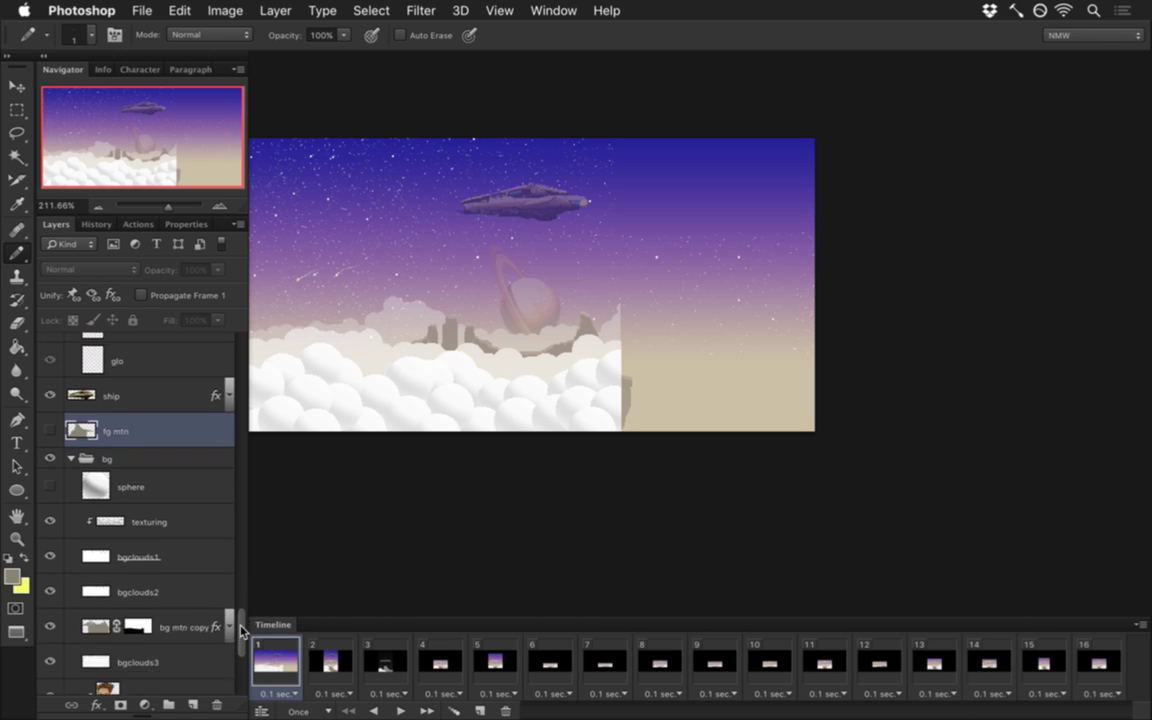
pyautogui.scroll(-1, 237, 647)
pyautogui.scroll(-3, 237, 647)
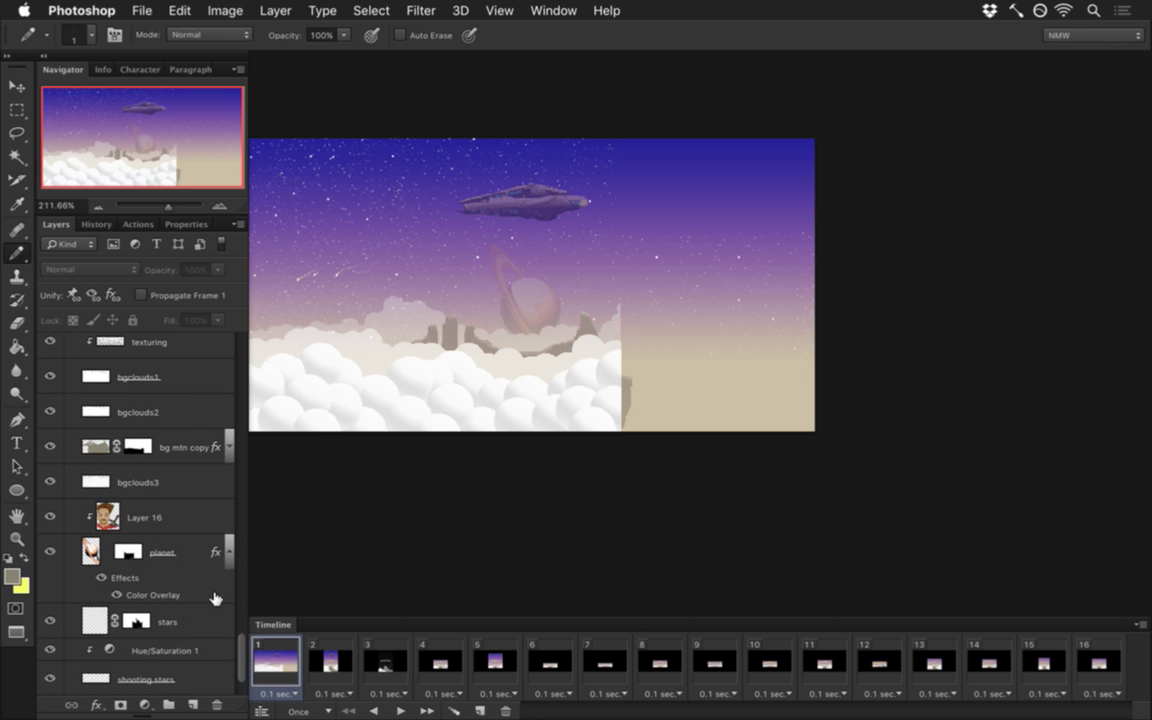
# Step: Duplicate the stars copy layer, move the duplicate over the sparse right side of the sky, and save the document
pyautogui.scroll(-3, 239, 665)
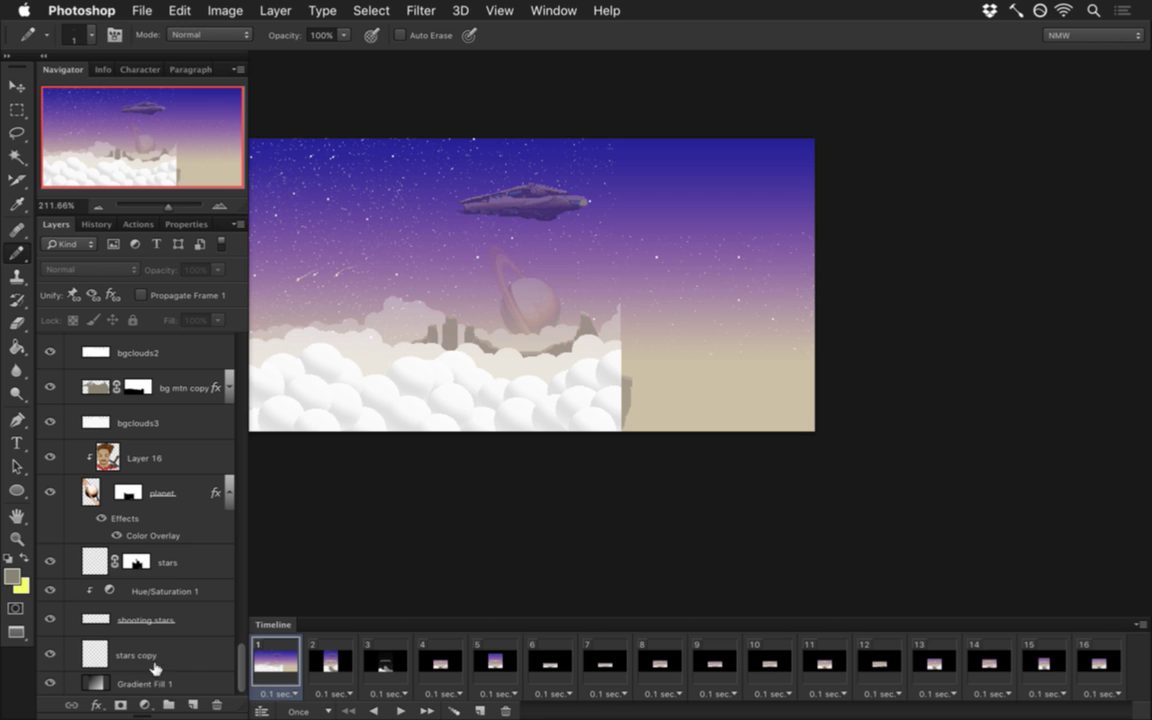
pyautogui.click(100, 654)
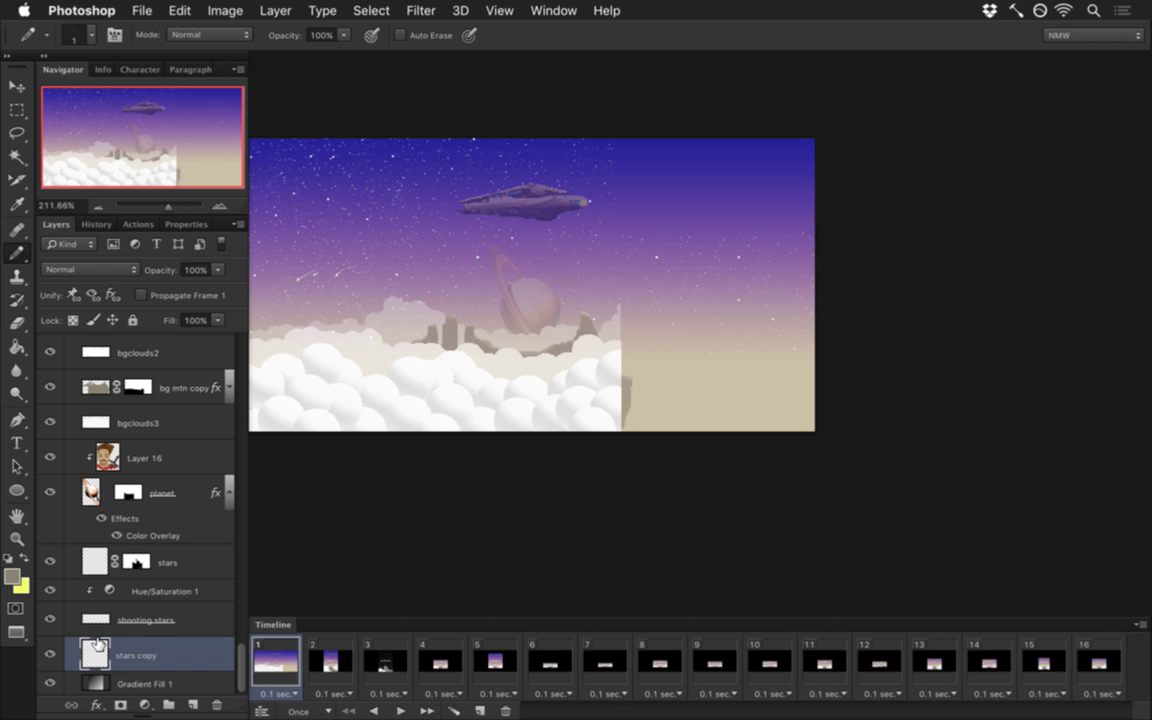
pyautogui.click(52, 653)
pyautogui.click(52, 652)
pyautogui.press('super+j')
pyautogui.press('v')
pyautogui.moveTo(340, 170); pyautogui.dragTo(731, 185)
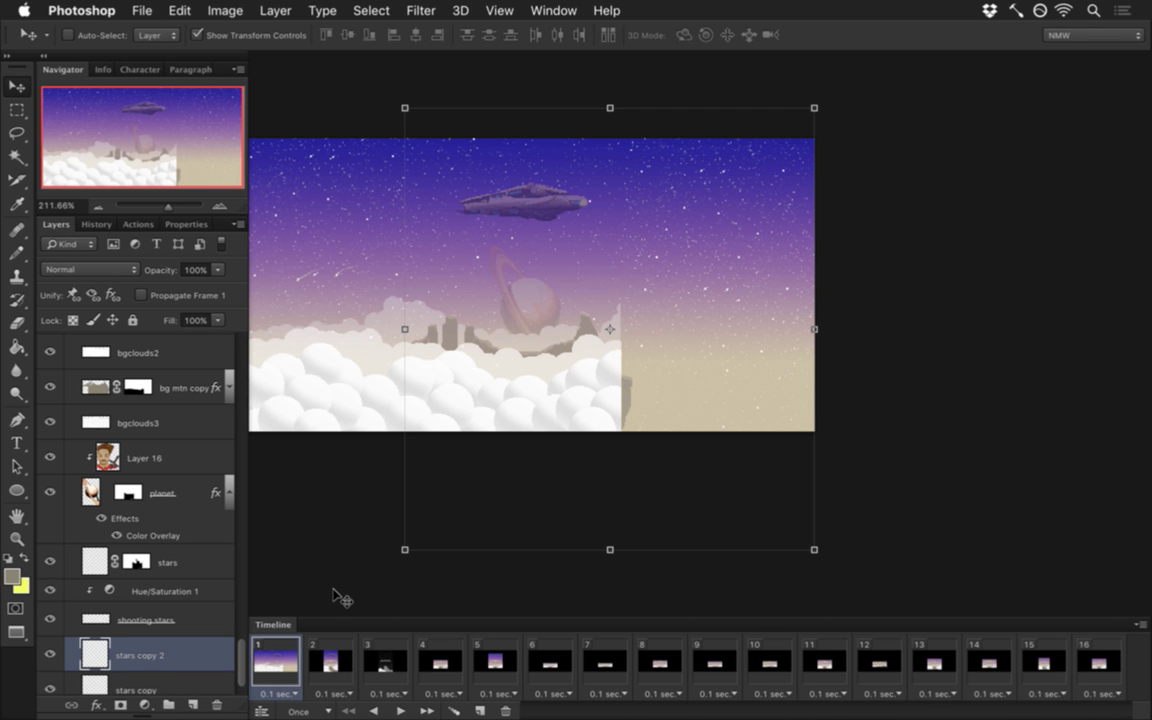
pyautogui.press('m')
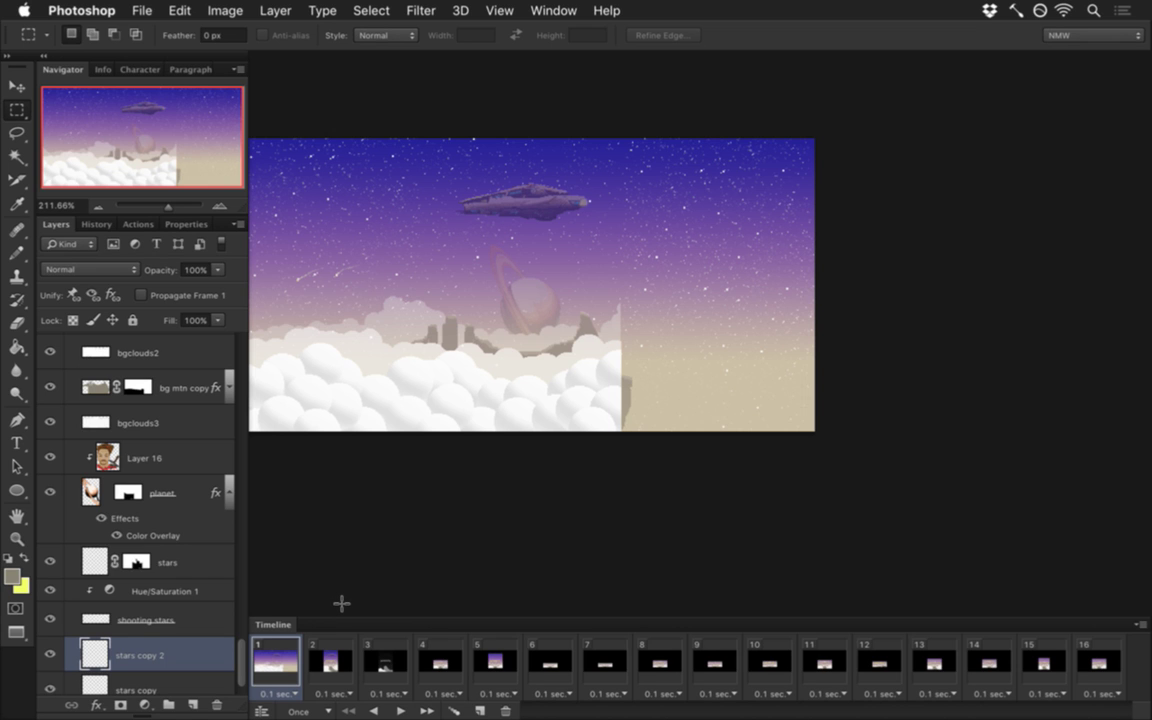
pyautogui.press('super+s')
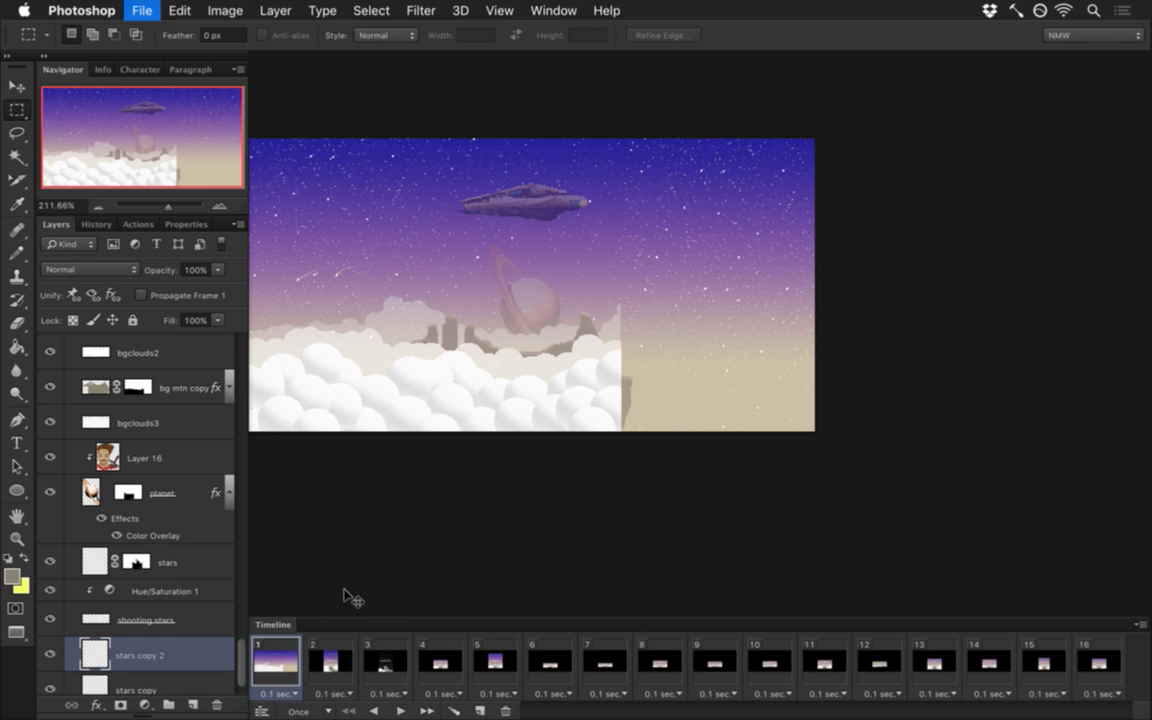
# Step: Hide the texturing layer and set the bgclouds1 layer's opacity to 100%
pyautogui.scroll(5, 220, 598)
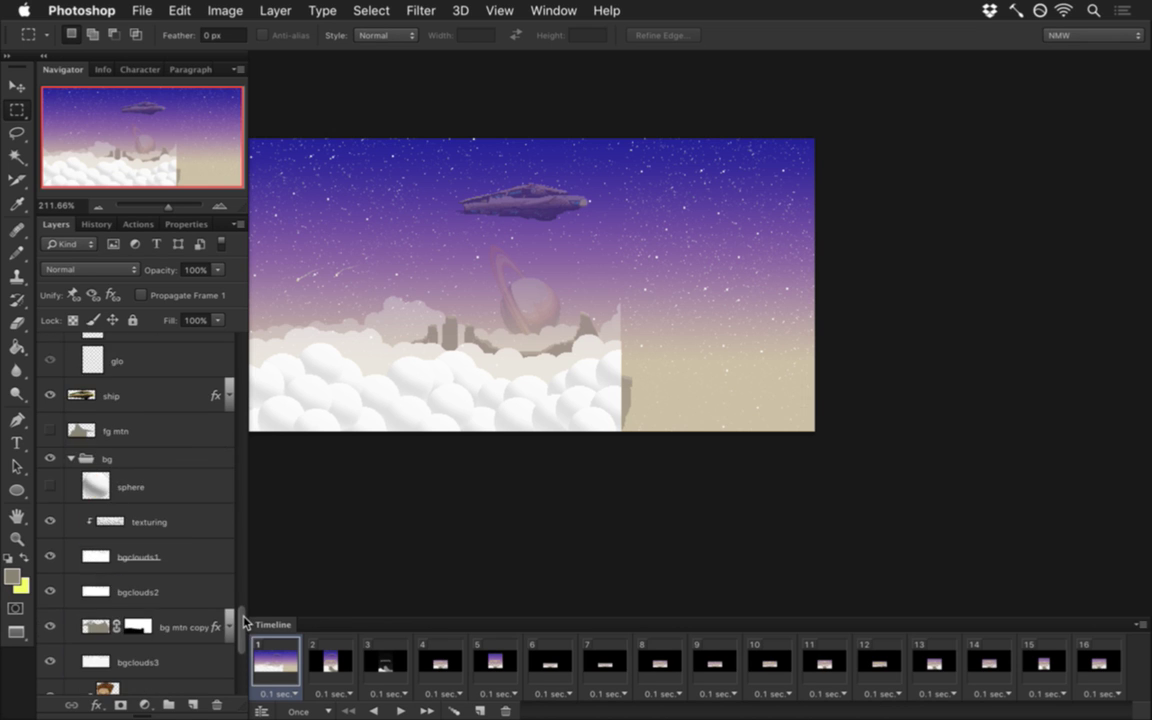
pyautogui.click(100, 553)
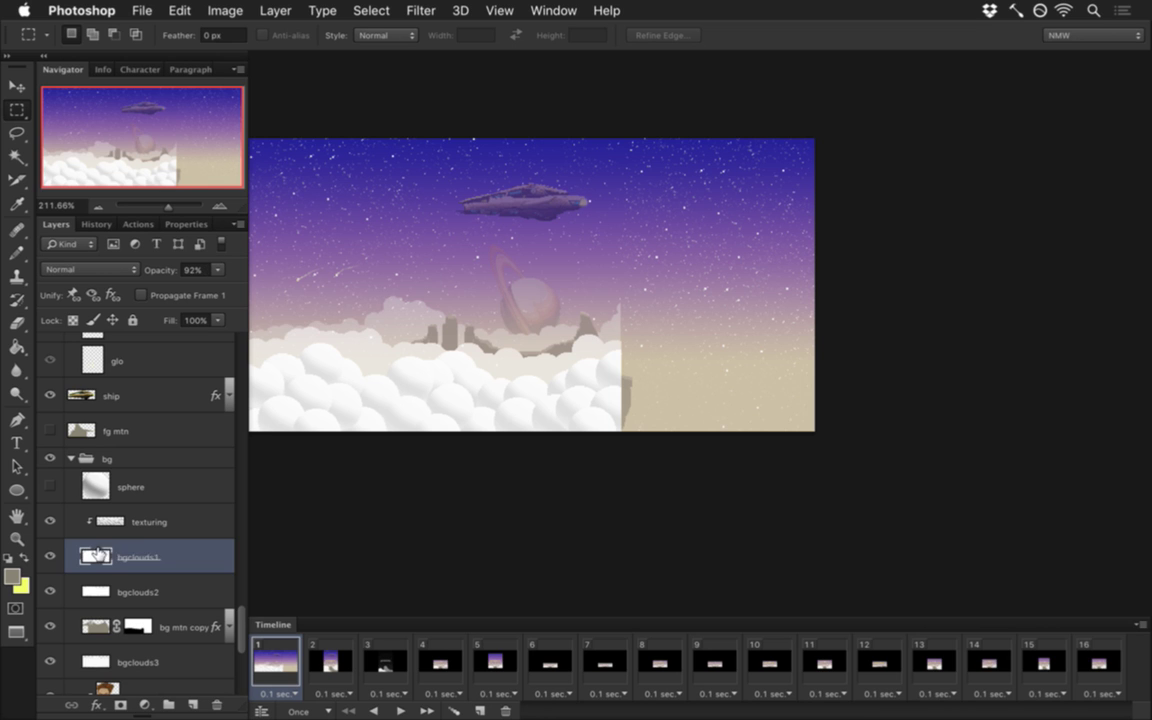
pyautogui.click(48, 520)
pyautogui.click(48, 519)
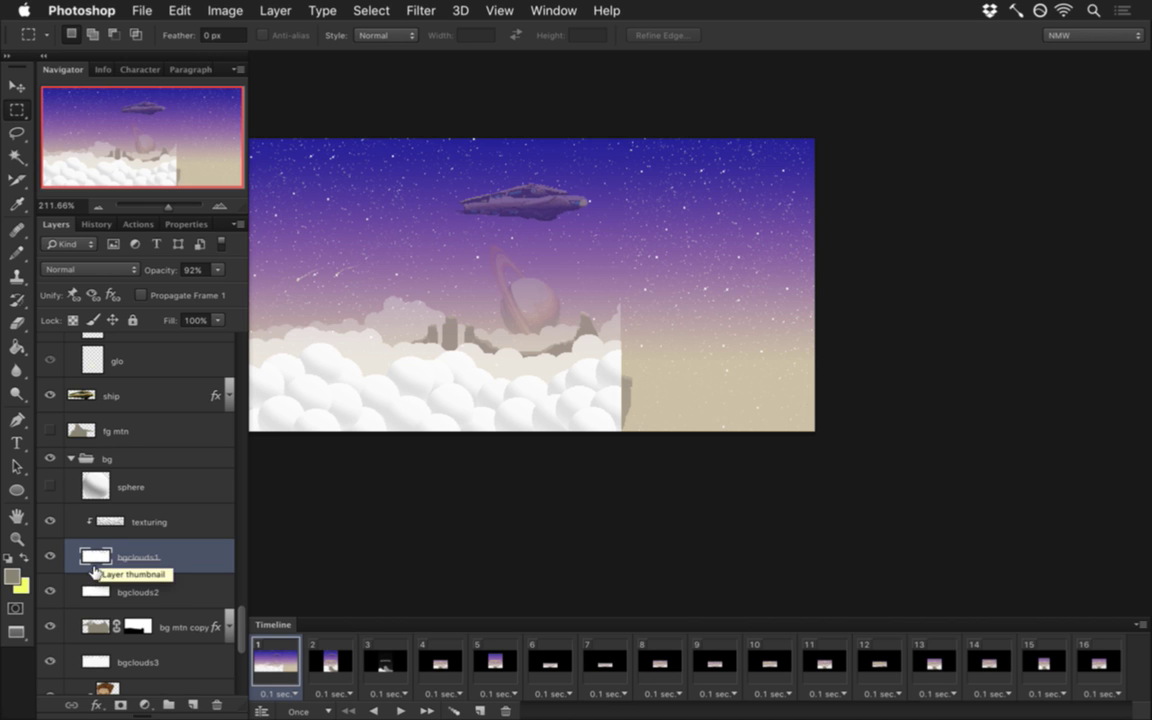
pyautogui.click(50, 521)
pyautogui.moveTo(608, 415); pyautogui.dragTo(676, 422)
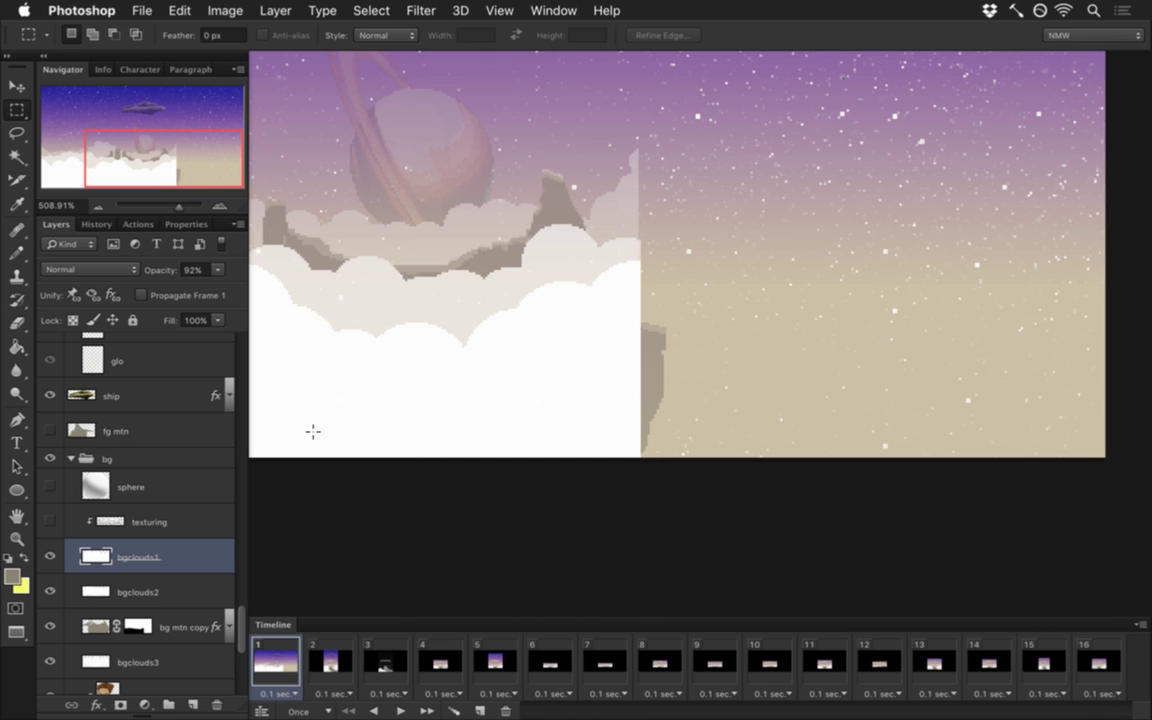
pyautogui.click(216, 272)
pyautogui.moveTo(221, 289); pyautogui.dragTo(232, 289)
# Step: Pencil a rounded cloud bank in sampled white across bgclouds1's empty right side down to the canvas bottom, and show the texturing layer again
pyautogui.press('i')
pyautogui.click(555, 291)
pyautogui.press('b')
pyautogui.press(']')
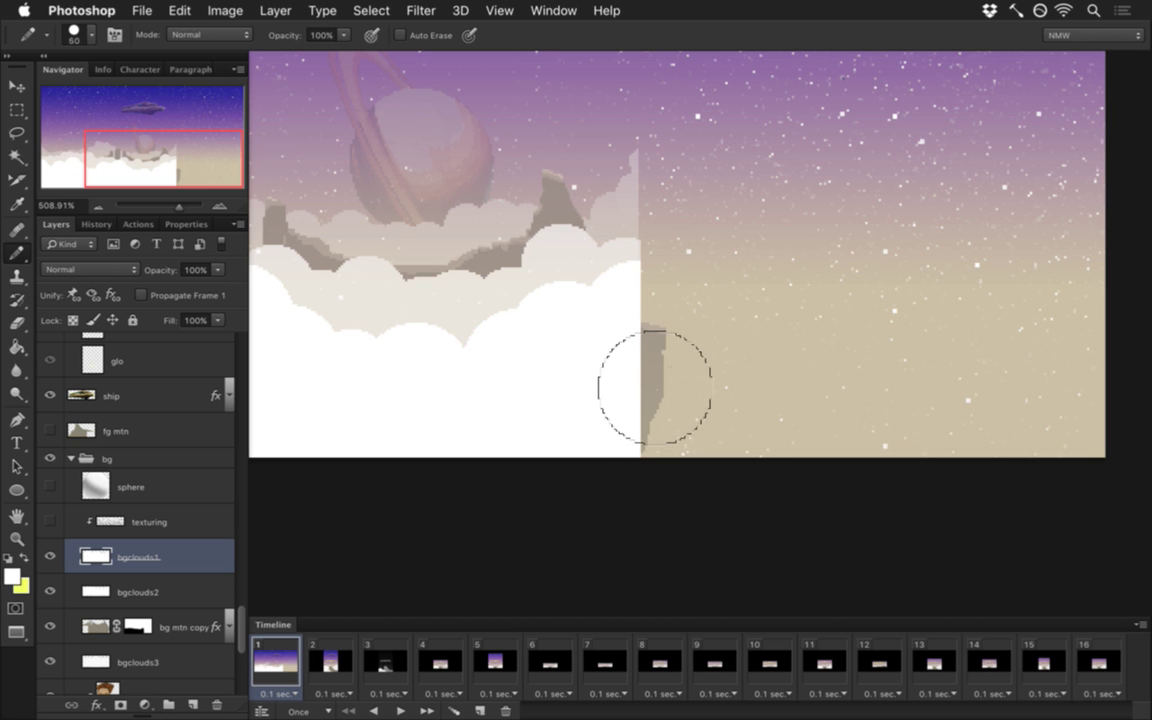
pyautogui.moveTo(637, 365)
pyautogui.mouseDown()
pyautogui.moveTo(695, 361)
pyautogui.moveTo(735, 391)
pyautogui.moveTo(793, 393)
pyautogui.moveTo(866, 372)
pyautogui.moveTo(878, 427)
pyautogui.moveTo(940, 409)
pyautogui.moveTo(983, 418)
pyautogui.moveTo(1010, 443)
pyautogui.moveTo(1011, 433)
pyautogui.moveTo(1080, 443)
pyautogui.moveTo(1075, 481)
pyautogui.mouseUp()
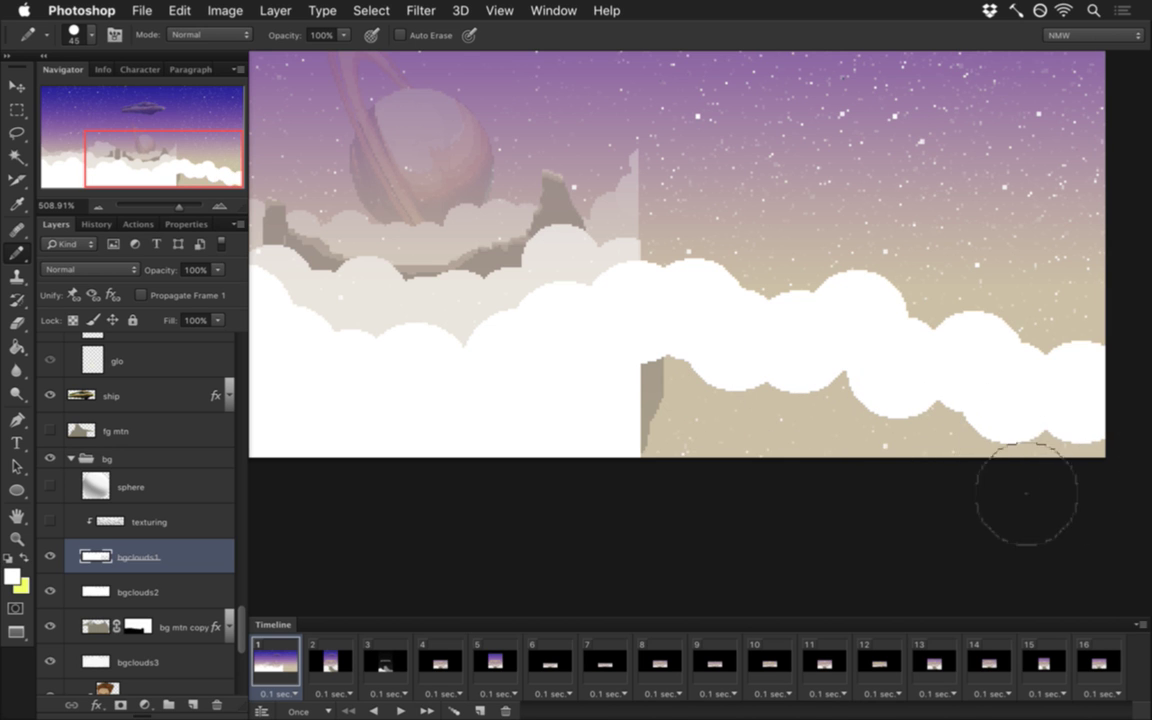
pyautogui.moveTo(758, 465)
pyautogui.mouseDown()
pyautogui.moveTo(669, 458)
pyautogui.moveTo(995, 494)
pyautogui.moveTo(877, 494)
pyautogui.mouseUp()
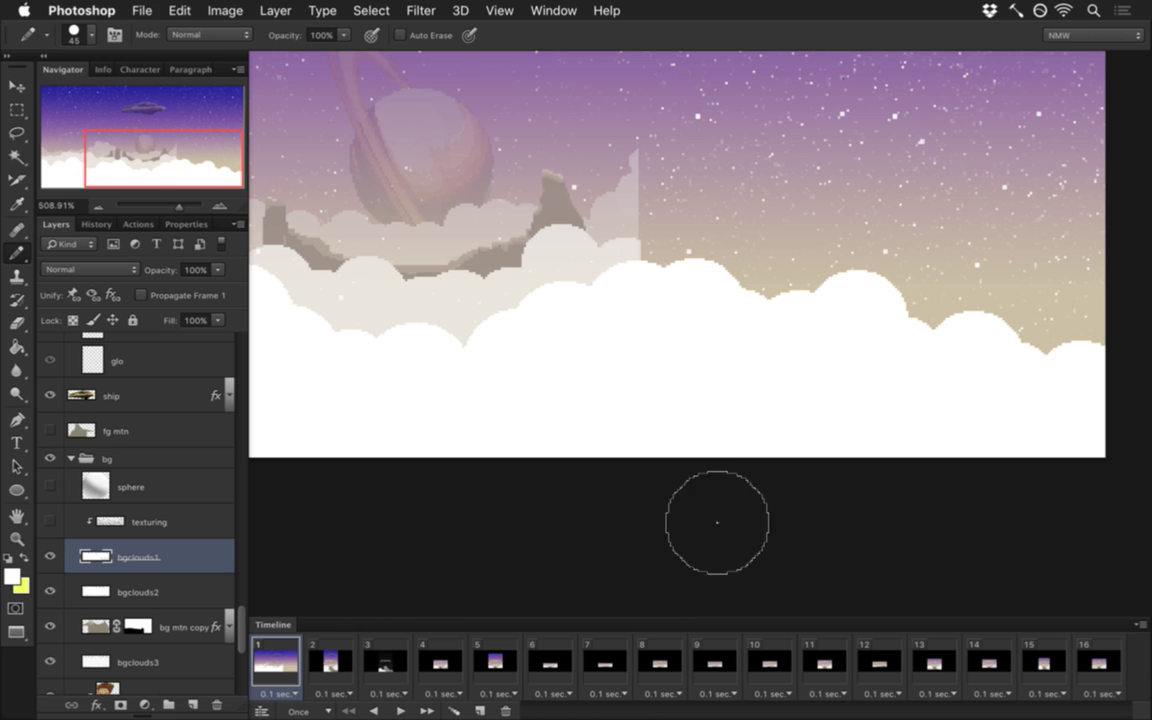
pyautogui.click(50, 521)
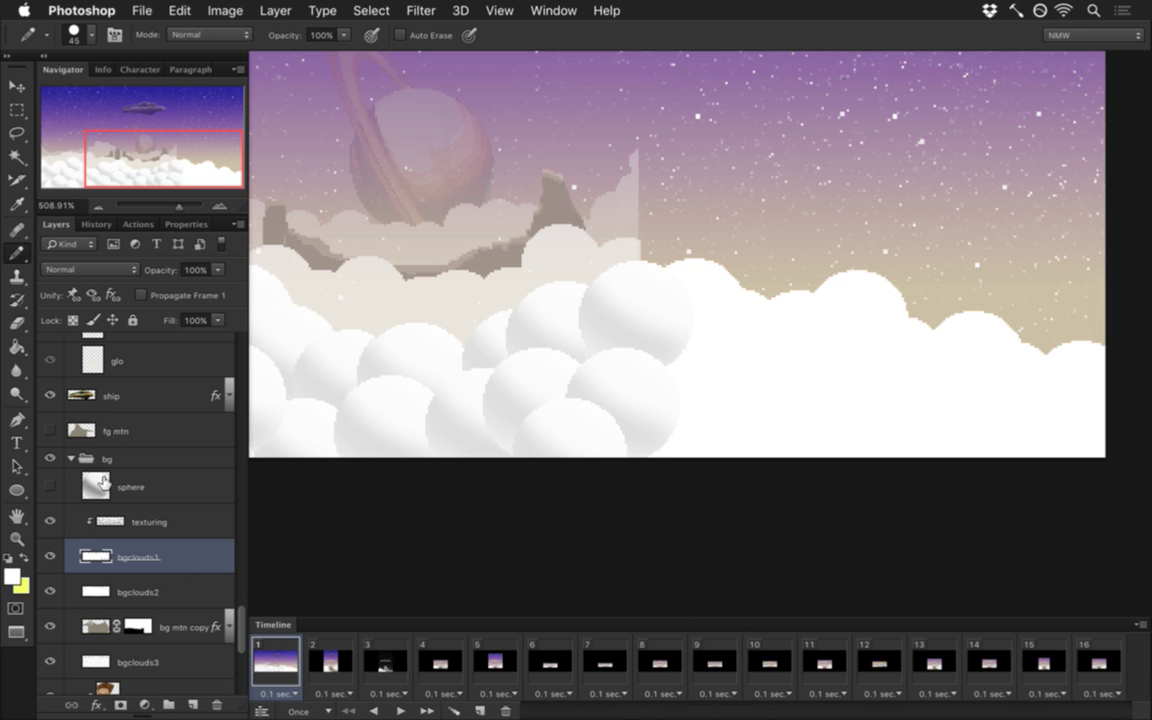
# Step: Duplicate the shaded sphere layer, hide the original, and place the copy over the first puff of the extended cloud bank
pyautogui.click(95, 484)
pyautogui.click(50, 487)
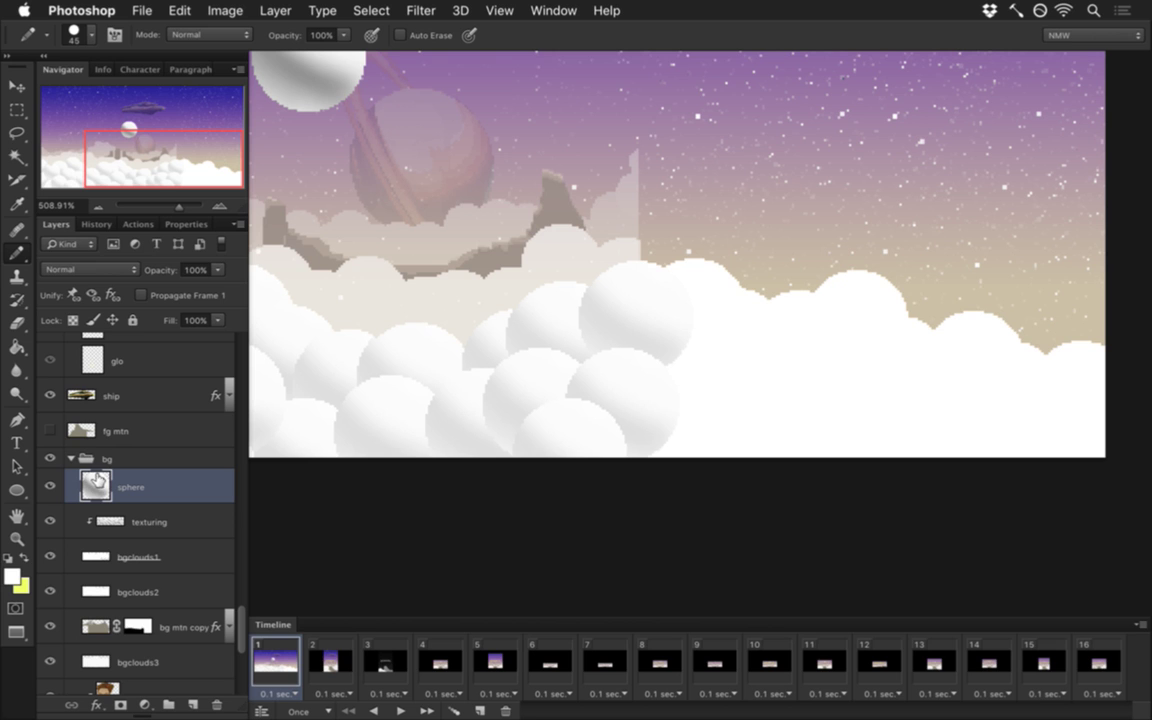
pyautogui.press('super+j')
pyautogui.moveTo(95, 482); pyautogui.dragTo(110, 530)
pyautogui.click(50, 486)
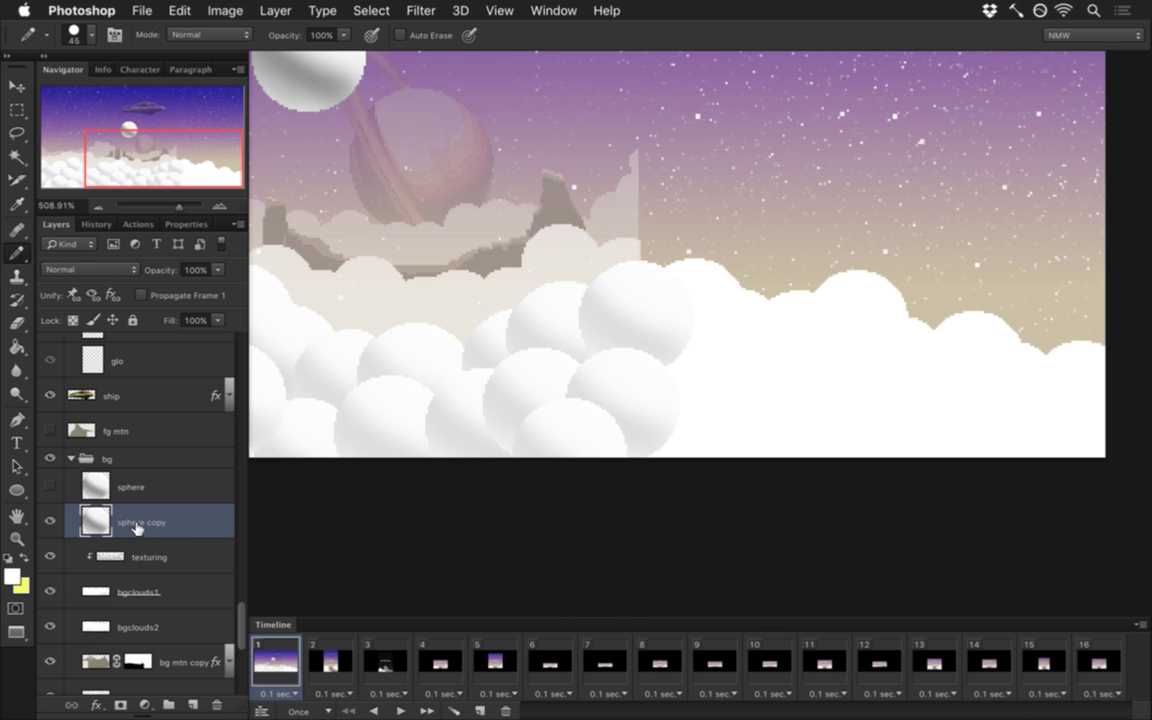
pyautogui.press('v')
pyautogui.moveTo(321, 77)
pyautogui.mouseDown()
pyautogui.moveTo(716, 264)
pyautogui.moveTo(728, 342)
pyautogui.moveTo(694, 337)
pyautogui.moveTo(699, 351)
pyautogui.moveTo(700, 338)
pyautogui.mouseUp()
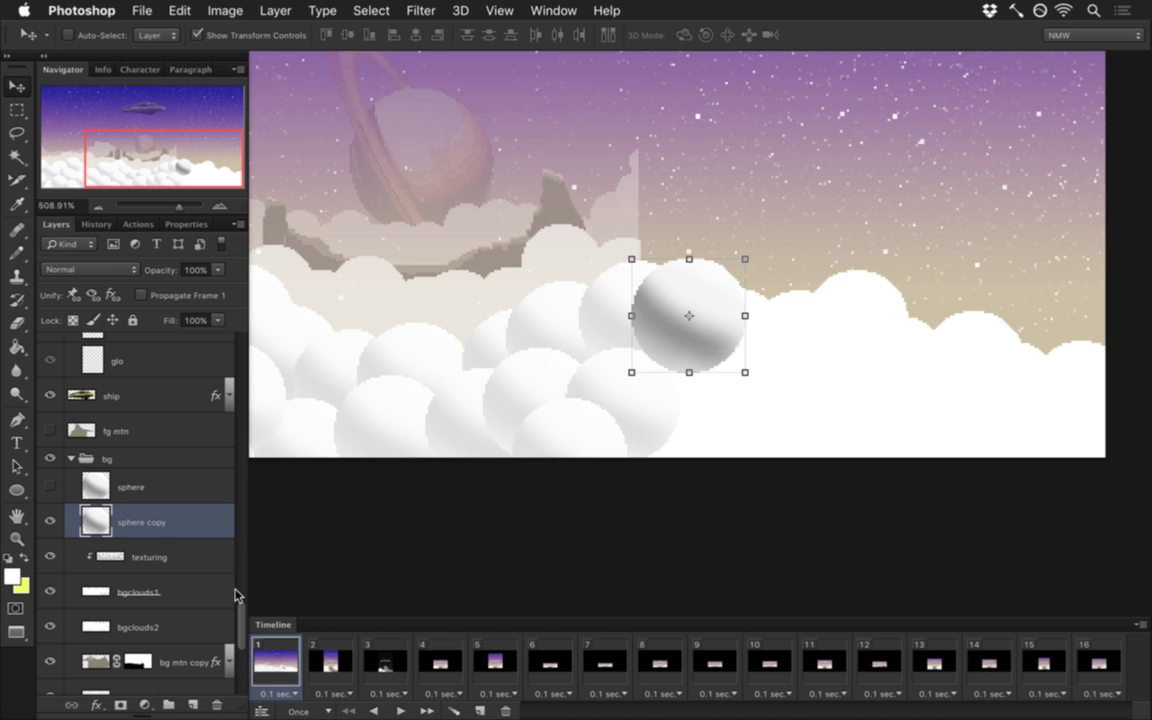
# Step: Try the bgclouds1 layer at 92% opacity, and undo the change
pyautogui.click(193, 591)
pyautogui.click(194, 270)
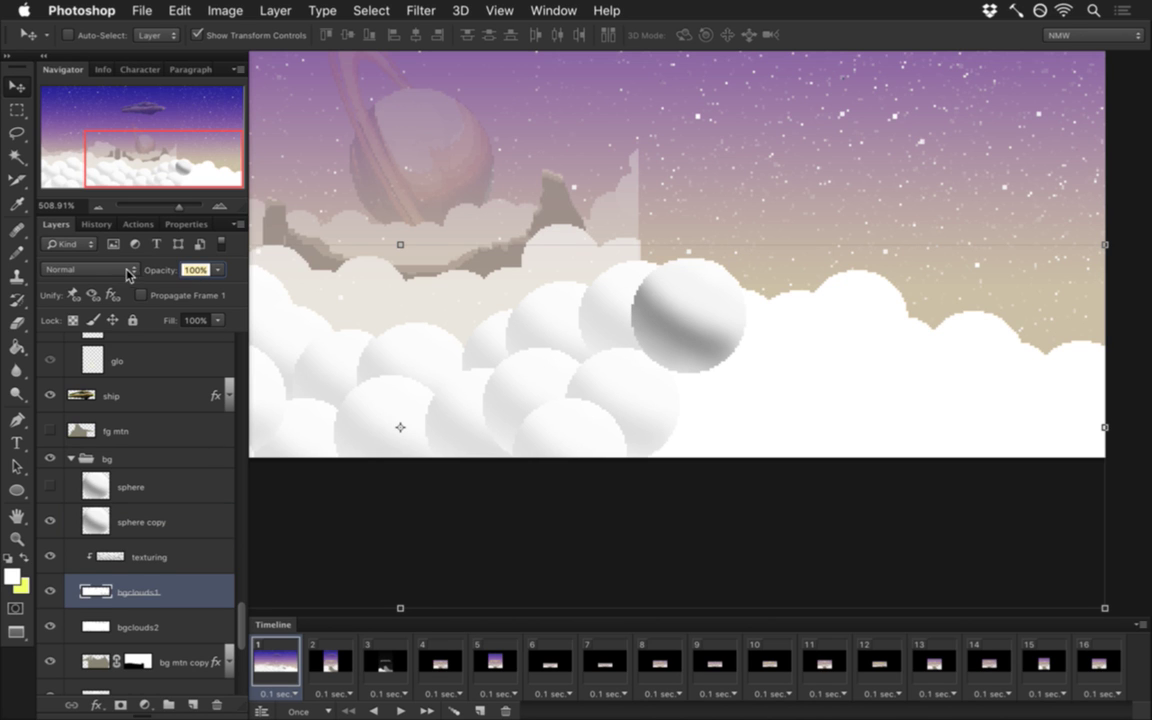
pyautogui.write('92')
pyautogui.press('Return')
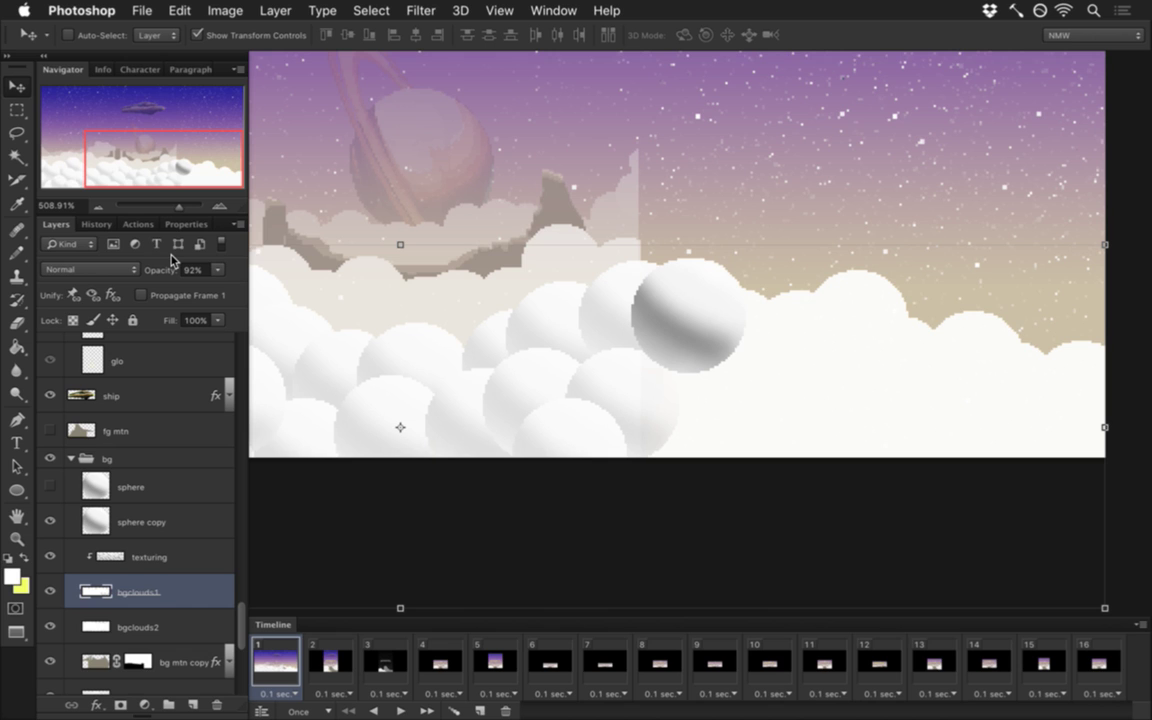
pyautogui.press('super+z')
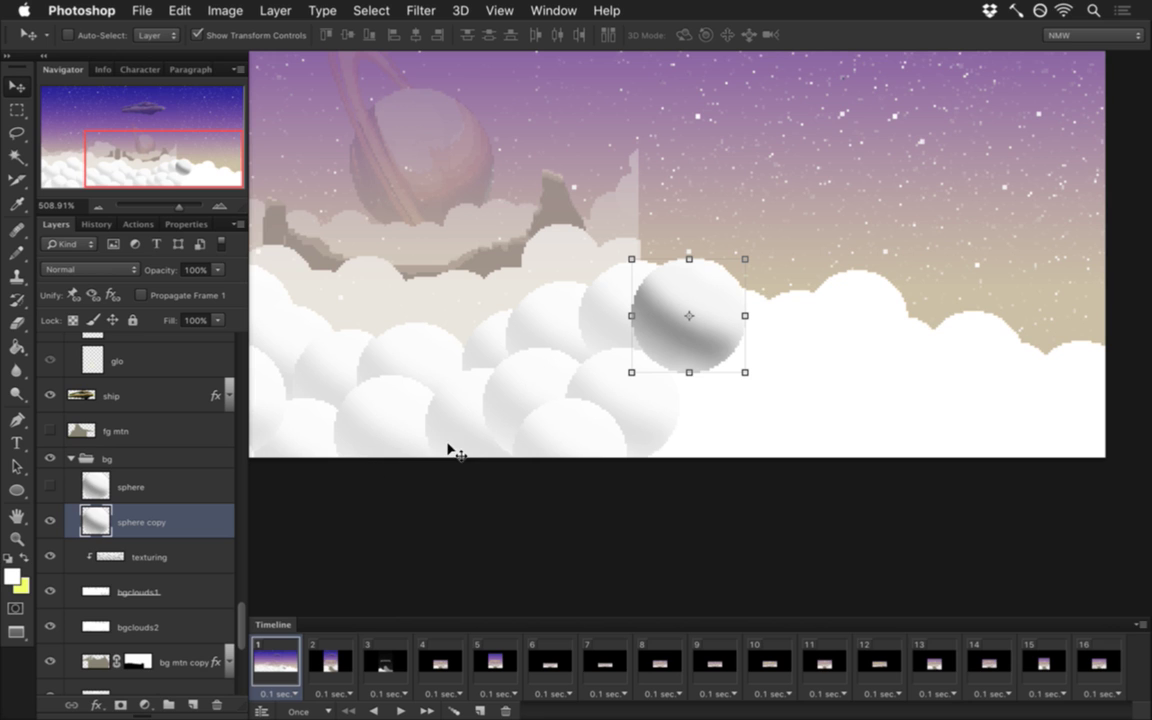
# Step: Duplicate the sphere twice more, fitting the copies to the next two puffs along the extended cloud's upper edge
pyautogui.press('super+j')
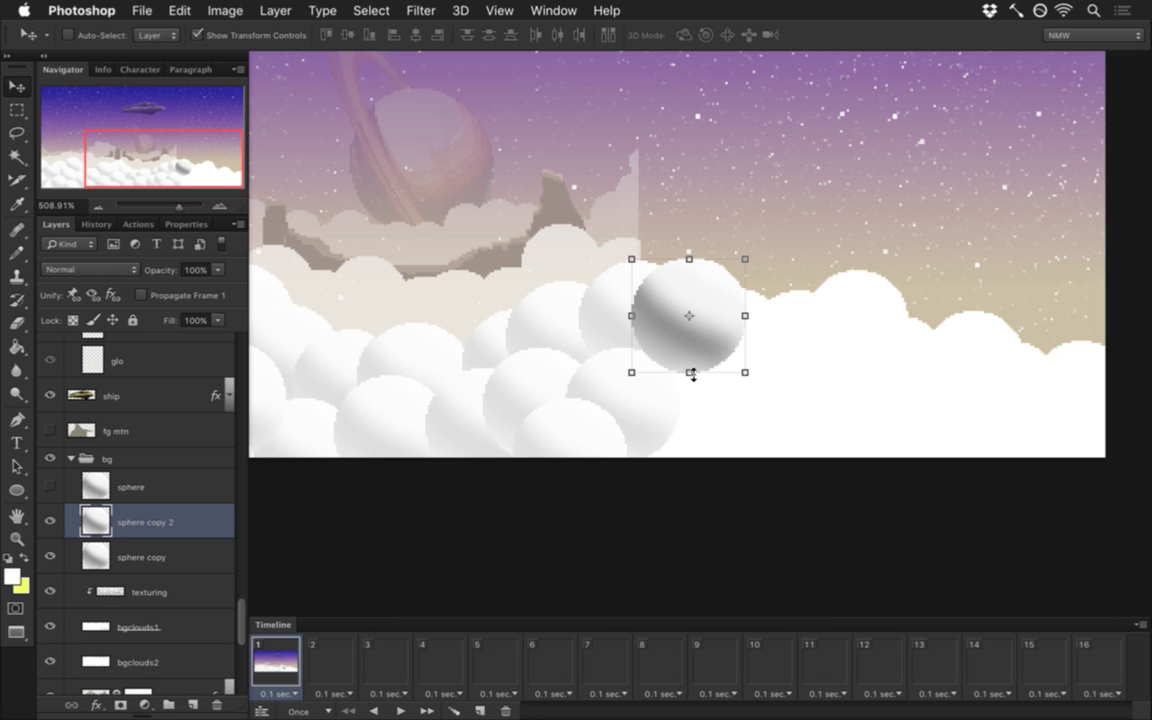
pyautogui.moveTo(712, 296); pyautogui.dragTo(751, 330)
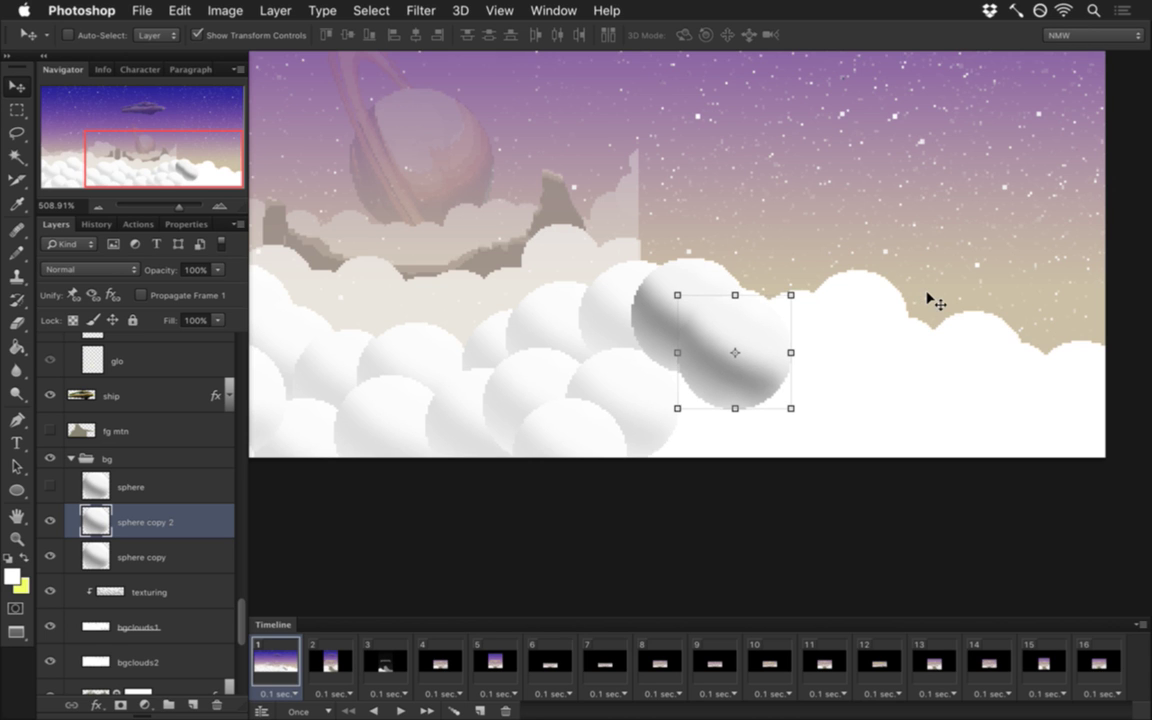
pyautogui.press('Left')
pyautogui.press('Up')
pyautogui.press('Up')
pyautogui.press('super+j')
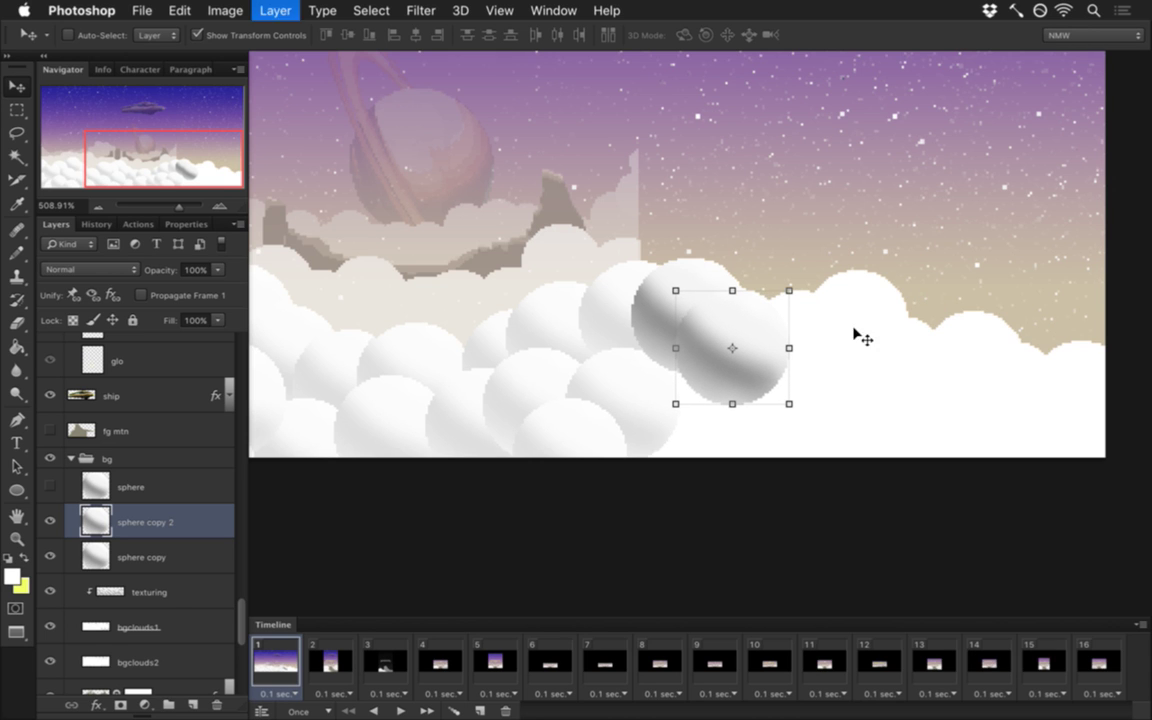
pyautogui.moveTo(771, 321); pyautogui.dragTo(838, 320)
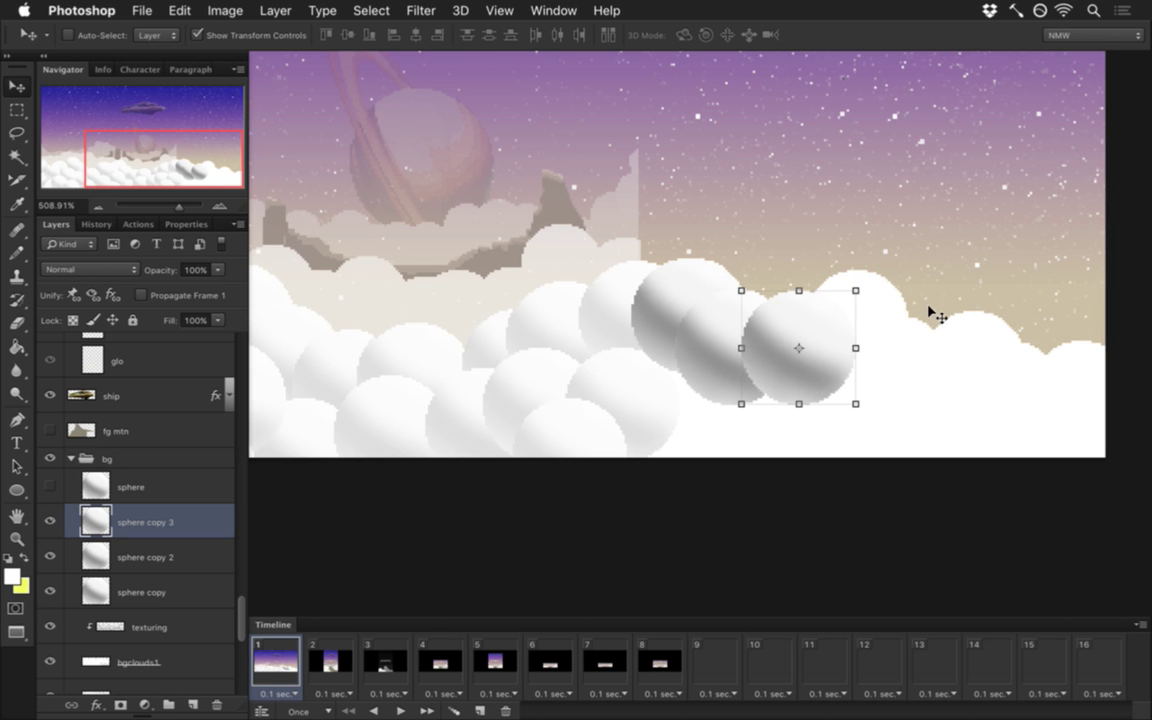
# Step: Continue the row of overlapping sphere copies along the cloud's upper edge to the canvas's right border
pyautogui.press('super+j')
pyautogui.moveTo(820, 311); pyautogui.dragTo(985, 337)
pyautogui.press('super+j')
pyautogui.press('super+j')
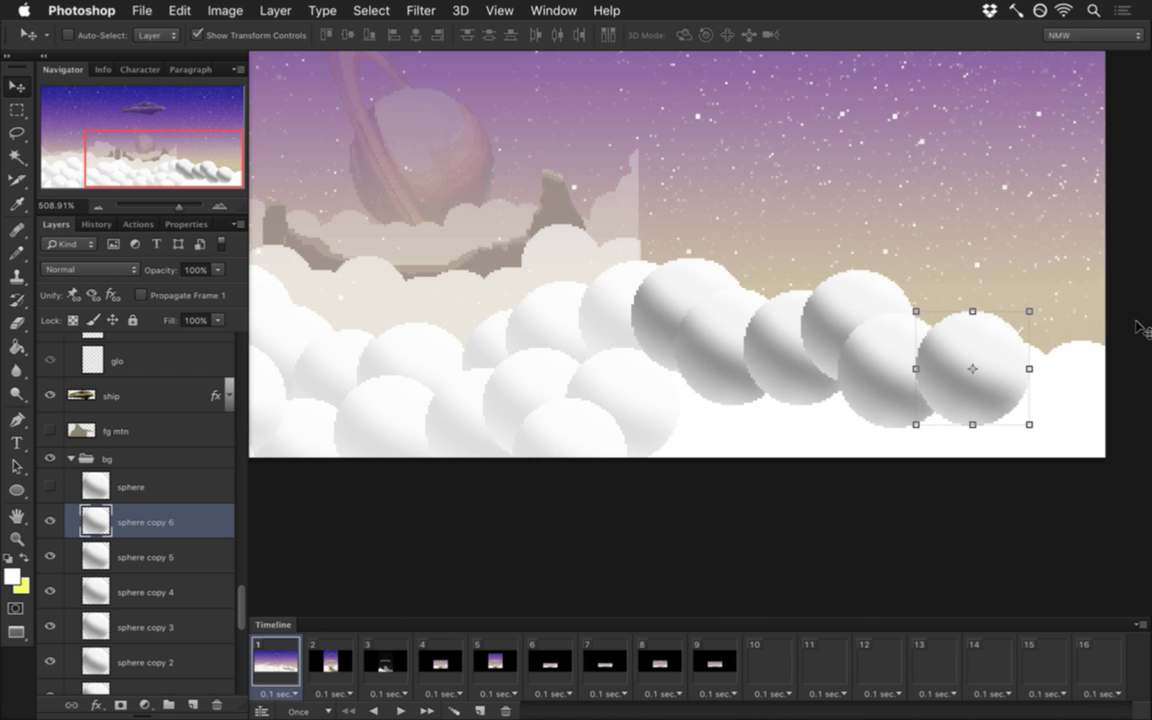
pyautogui.moveTo(1060, 383); pyautogui.dragTo(935, 383)
pyautogui.press('super+j')
pyautogui.moveTo(852, 338); pyautogui.dragTo(967, 370)
pyautogui.press('super+j')
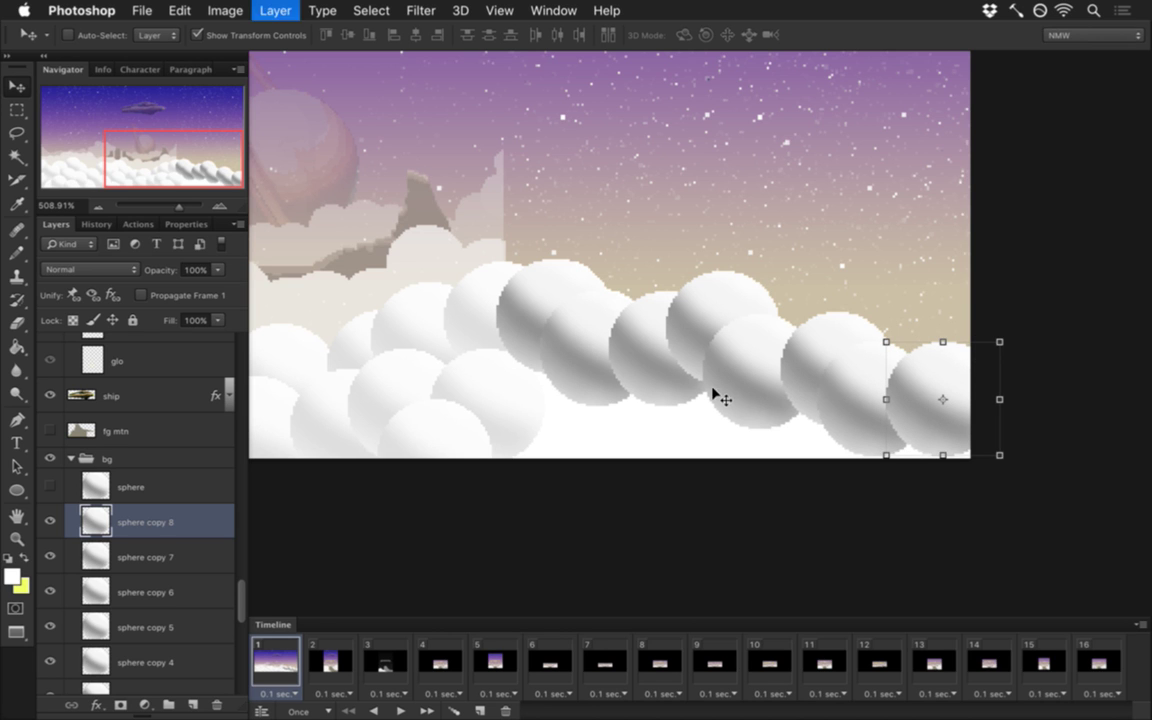
# Step: Fill the blank lower part of the extended cloud bank with overlapping sphere copies down to the canvas bottom
pyautogui.press('super+j')
pyautogui.moveTo(918, 368); pyautogui.dragTo(542, 400)
pyautogui.press('super+j')
pyautogui.press('super+j')
pyautogui.press('super+j')
pyautogui.press('super+j')
pyautogui.press('super+j')
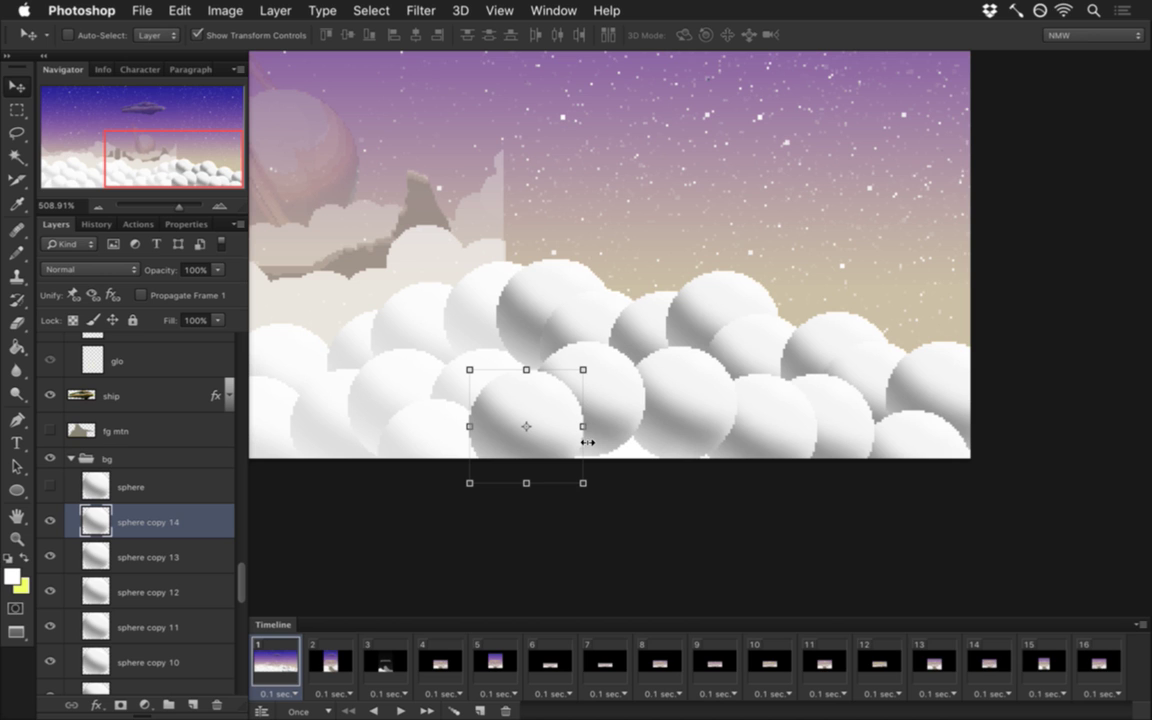
pyautogui.press('super+j')
pyautogui.moveTo(548, 393); pyautogui.dragTo(771, 541)
pyautogui.press('super+j')
pyautogui.press('m')
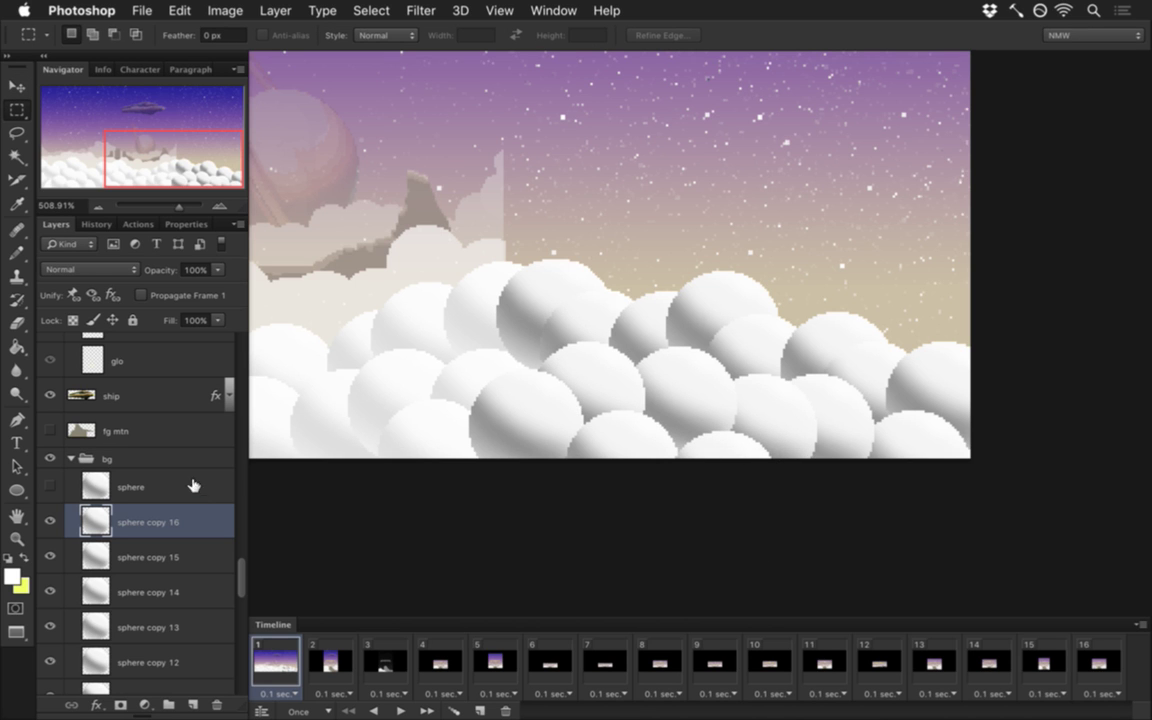
# Step: Select all layers from sphere copy to sphere copy 16 and merge them into one layer
pyautogui.moveTo(240, 568); pyautogui.dragTo(240, 603)
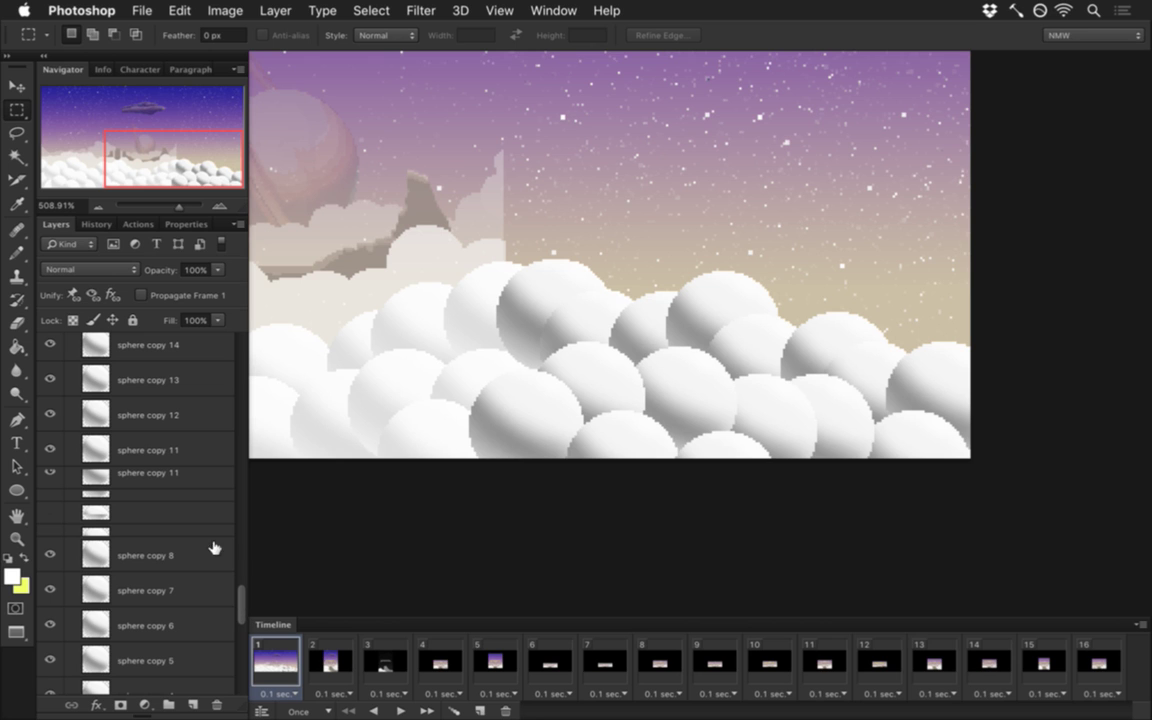
pyautogui.click(165, 483)
pyautogui.moveTo(237, 607); pyautogui.dragTo(237, 628)
pyautogui.click(141, 603)
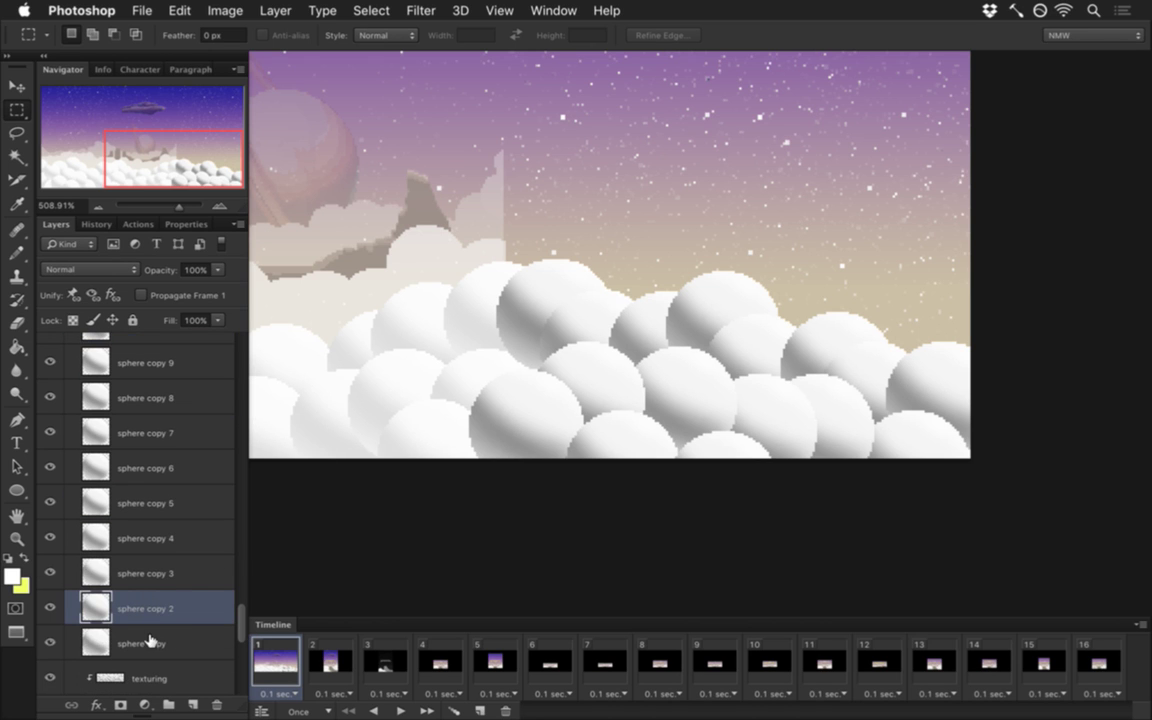
pyautogui.click(168, 636)
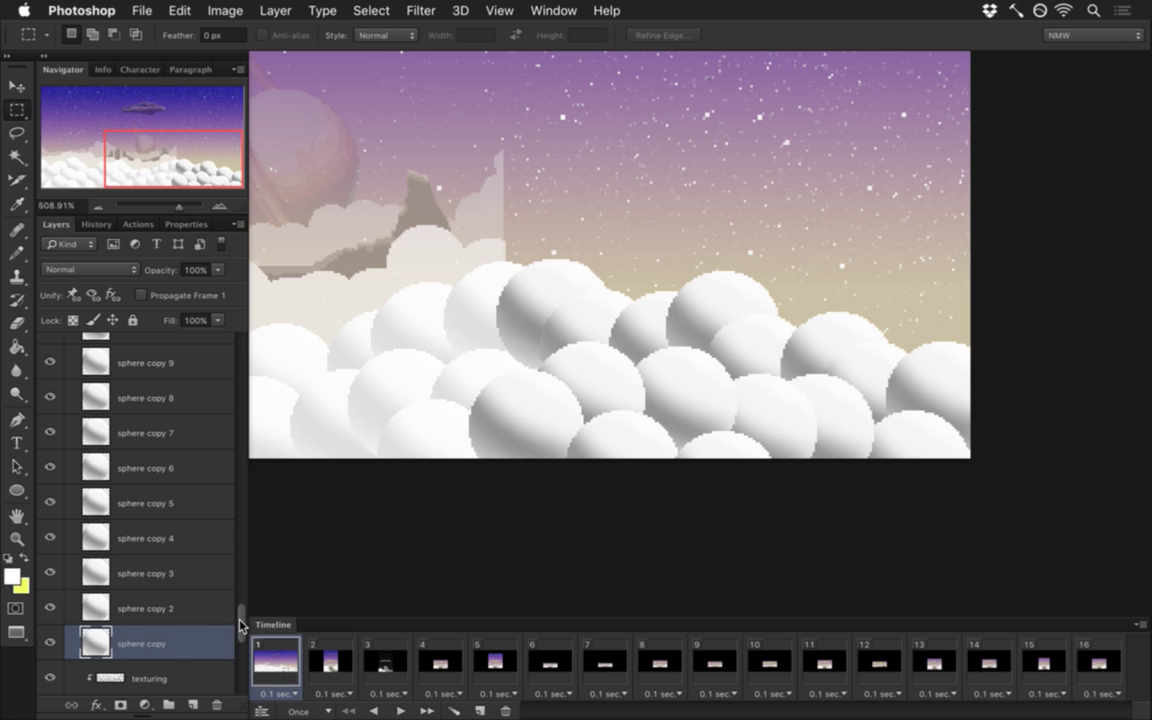
pyautogui.moveTo(239, 625); pyautogui.dragTo(234, 571)
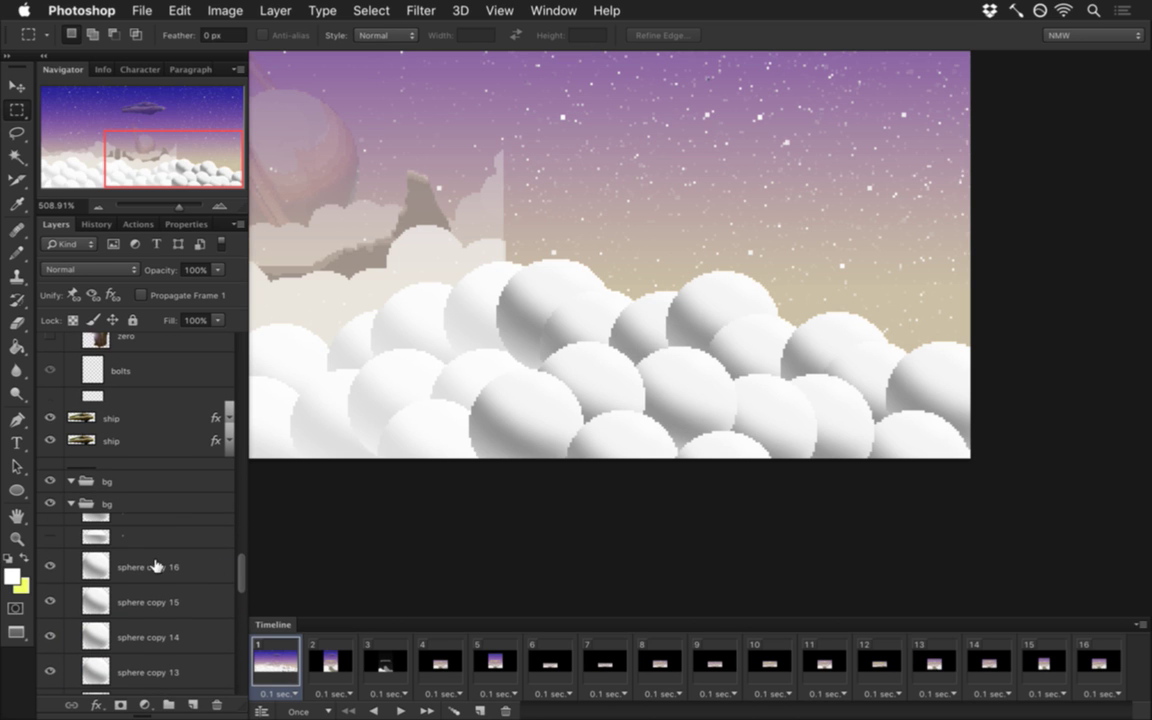
pyautogui.keyDown('shift'); pyautogui.click(155, 565); pyautogui.keyUp('shift')
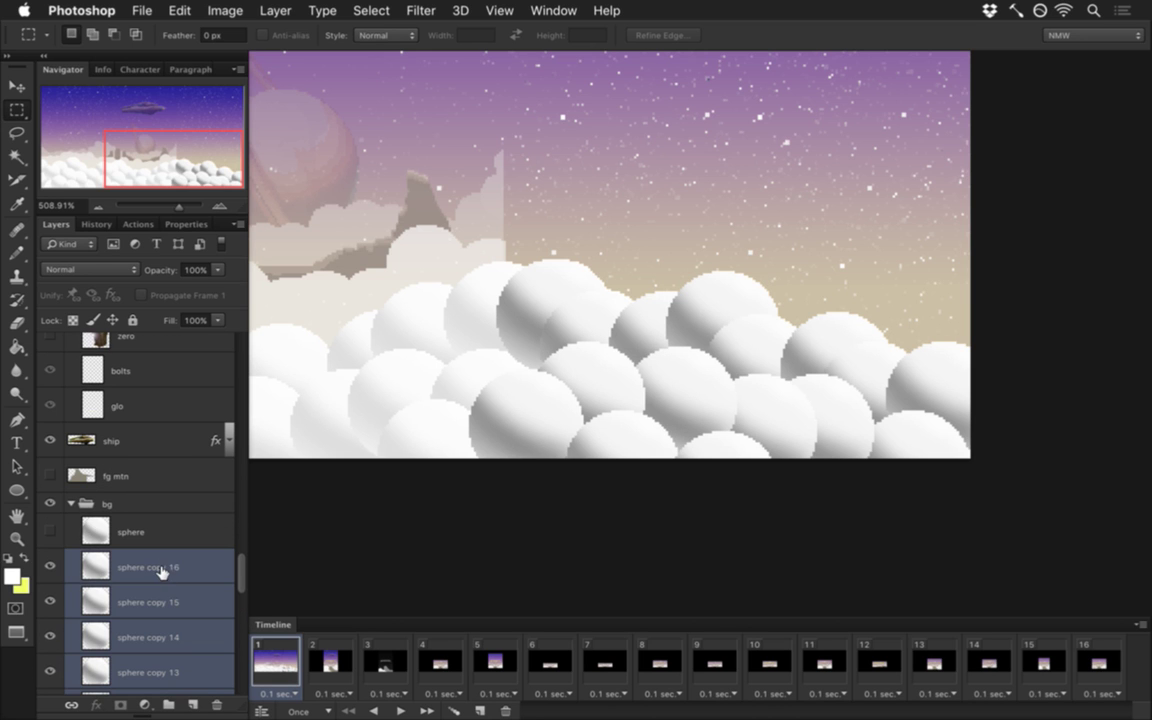
pyautogui.rightClick(160, 560)
pyautogui.click(206, 474)
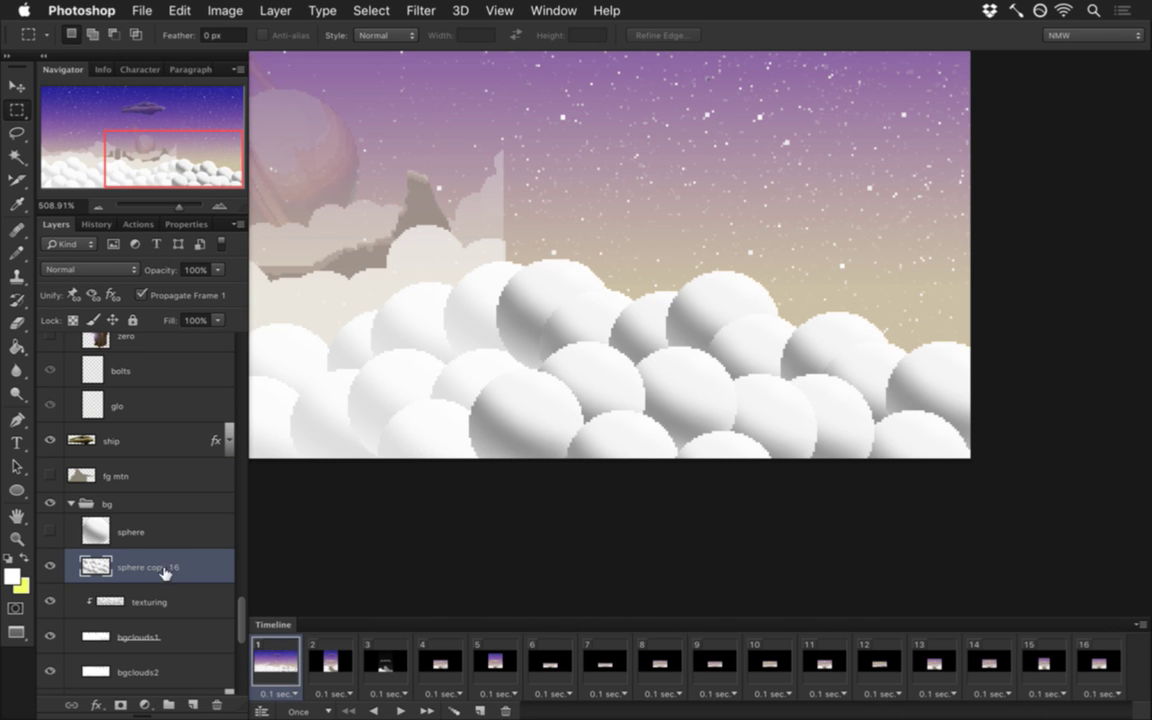
# Step: Hide the merged sphere layer and set the texturing layer's opacity to 100%
pyautogui.click(50, 565)
pyautogui.click(117, 598)
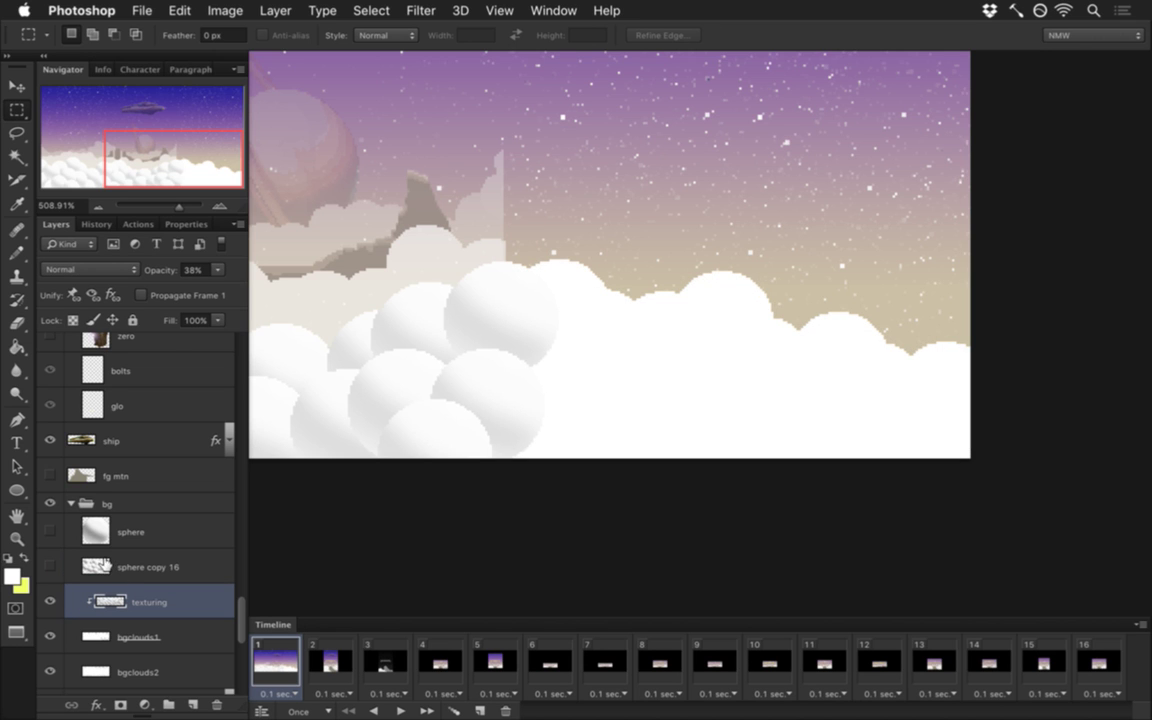
pyautogui.click(217, 270)
pyautogui.moveTo(216, 288); pyautogui.dragTo(283, 286)
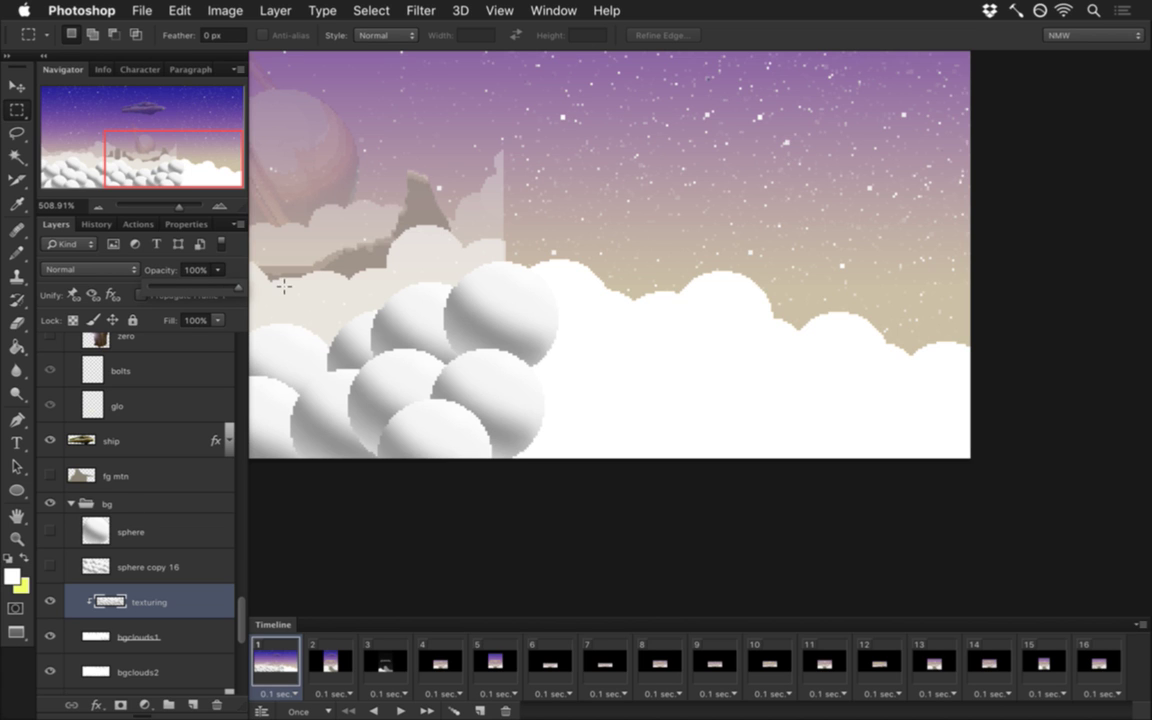
# Step: Move sphere copy 16 below texturing, release both layers from the clipping mask, and show sphere copy 16
pyautogui.moveTo(97, 567); pyautogui.dragTo(103, 617)
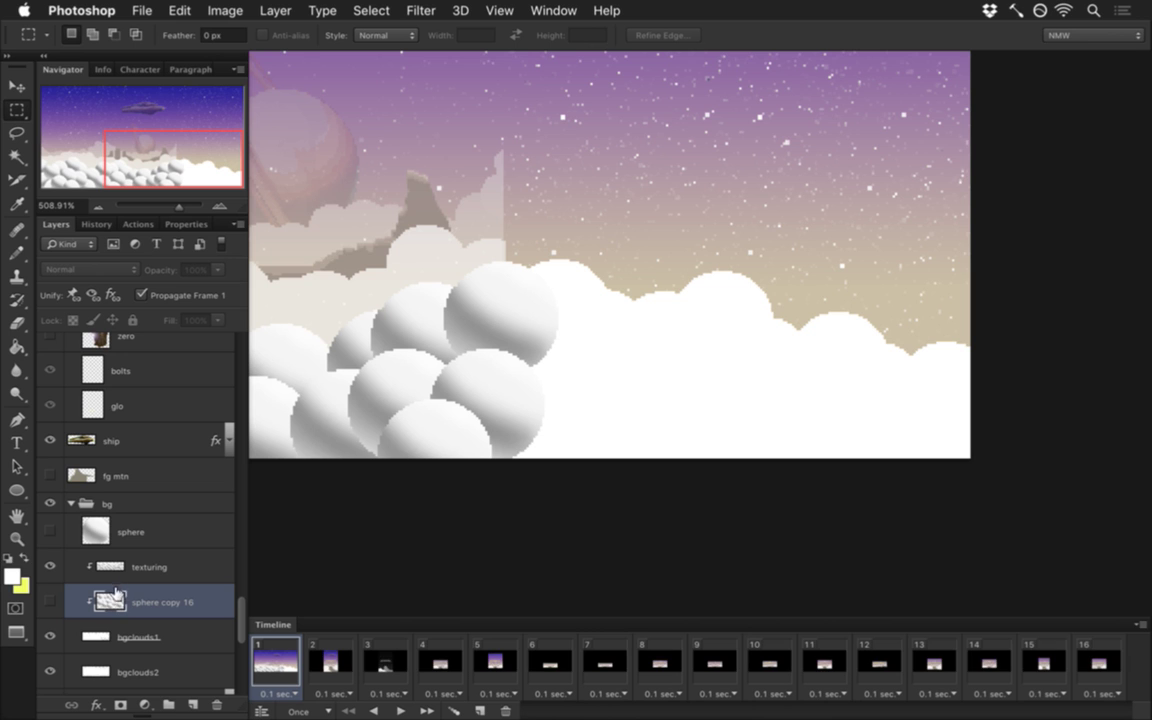
pyautogui.keyDown('alt'); pyautogui.click(118, 585); pyautogui.keyUp('alt')
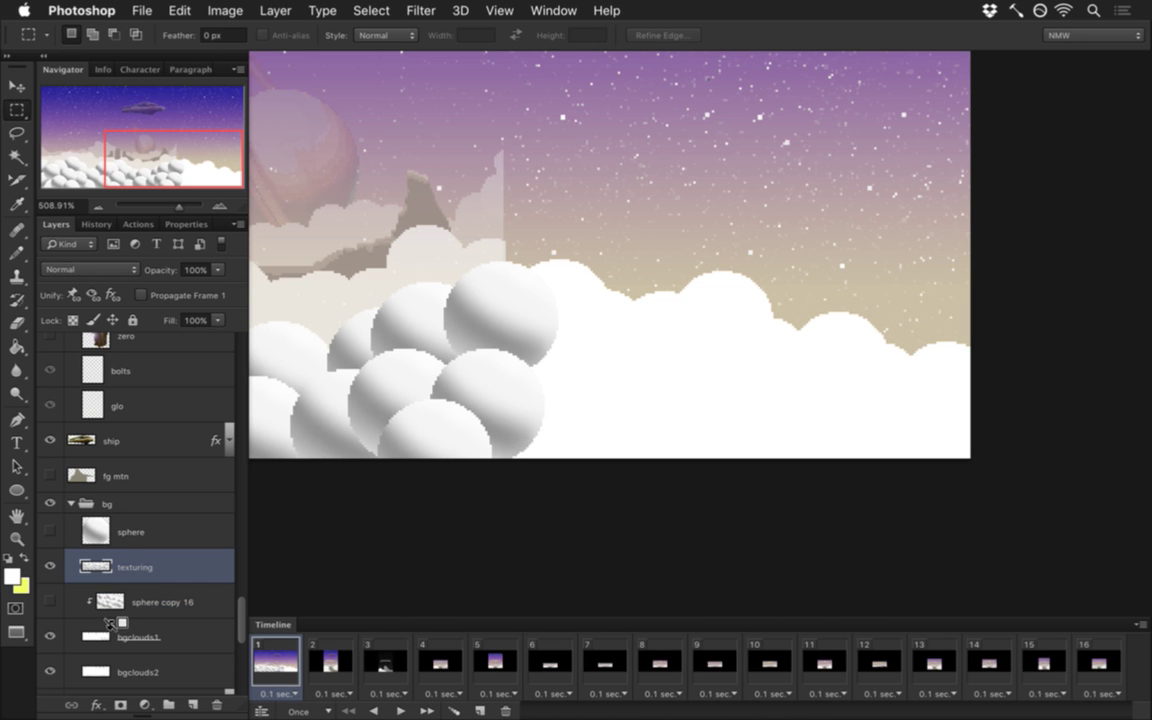
pyautogui.keyDown('alt'); pyautogui.click(112, 618); pyautogui.keyUp('alt')
pyautogui.click(51, 603)
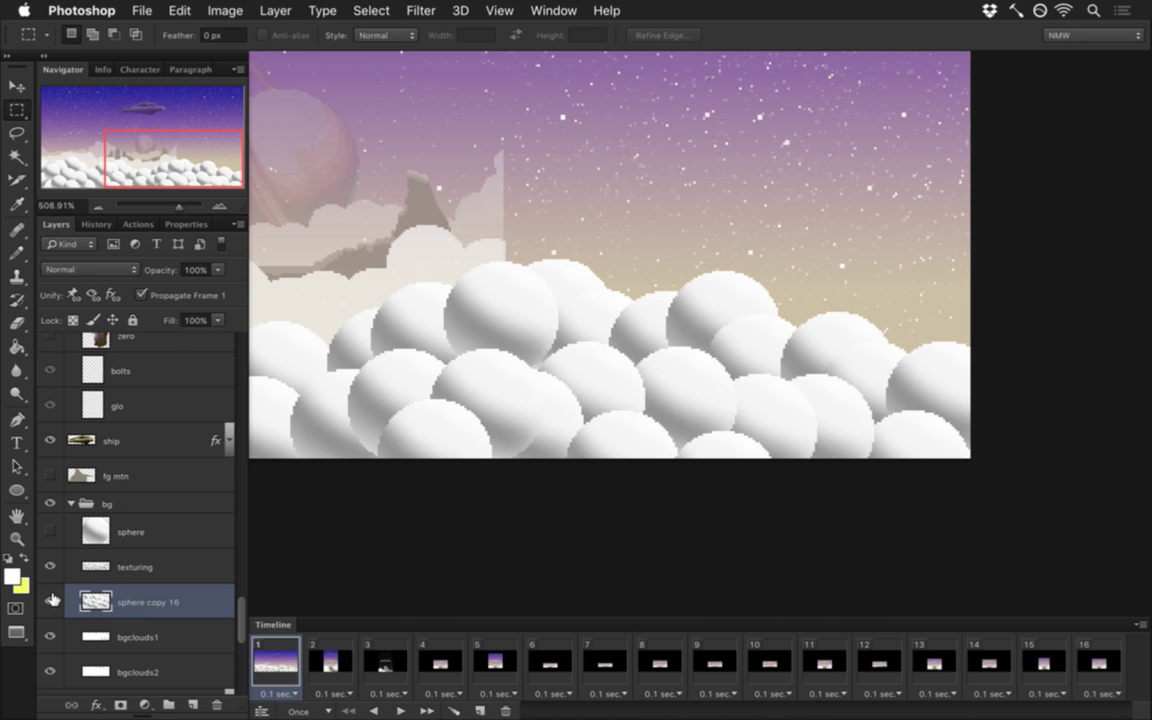
# Step: Try stacking the sphere copy 16 layer above texturing, and put it back beneath it
pyautogui.moveTo(199, 600); pyautogui.dragTo(115, 555)
pyautogui.moveTo(496, 431); pyautogui.dragTo(642, 486)
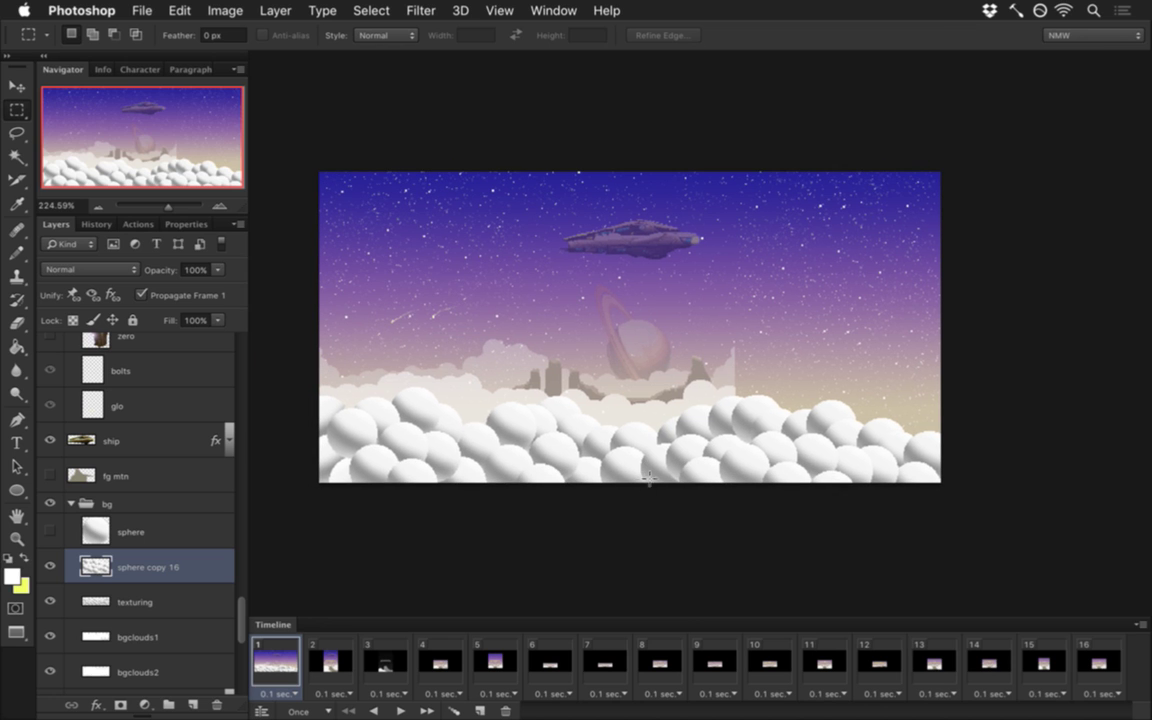
pyautogui.moveTo(100, 569); pyautogui.dragTo(104, 603)
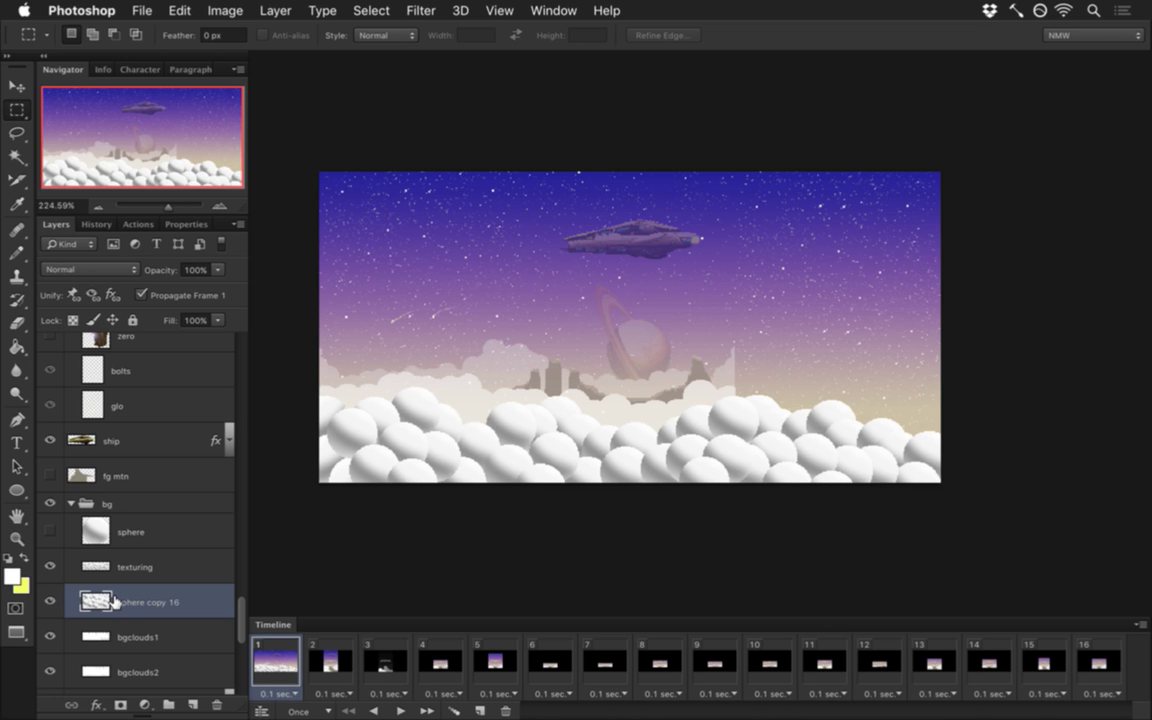
# Step: Select the texturing and sphere copy 16 layers and merge them into one layer
pyautogui.keyDown('shift'); pyautogui.click(157, 567); pyautogui.keyUp('shift')
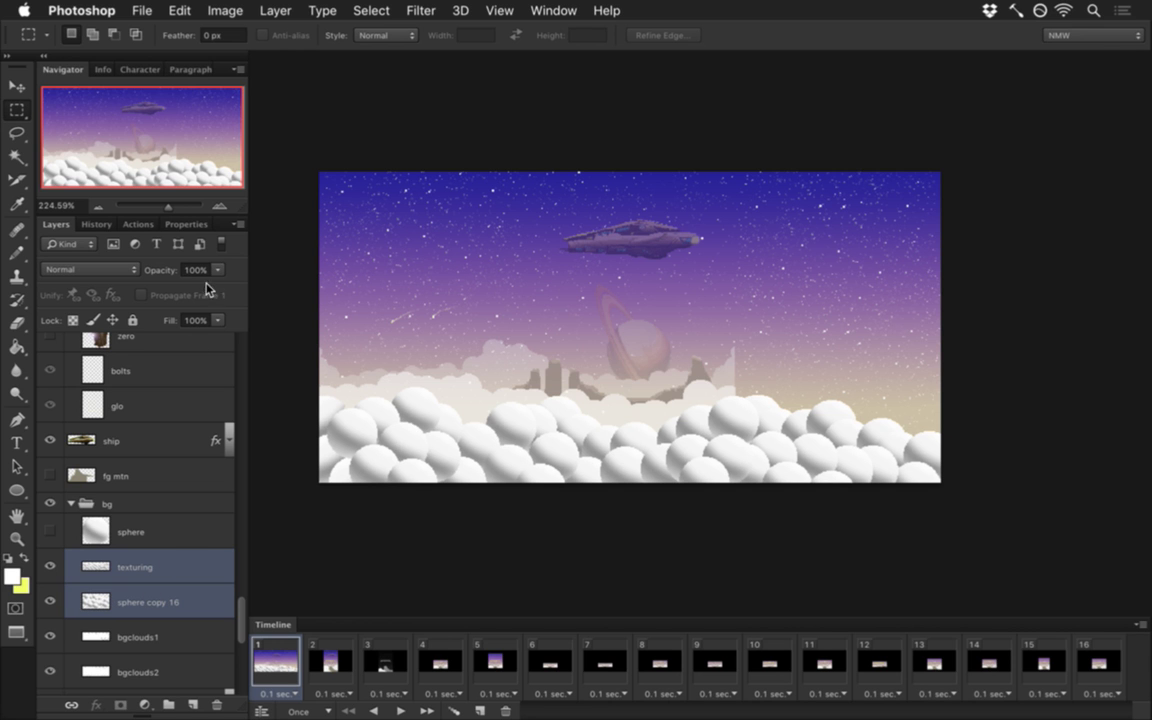
pyautogui.rightClick(205, 573)
pyautogui.click(236, 471)
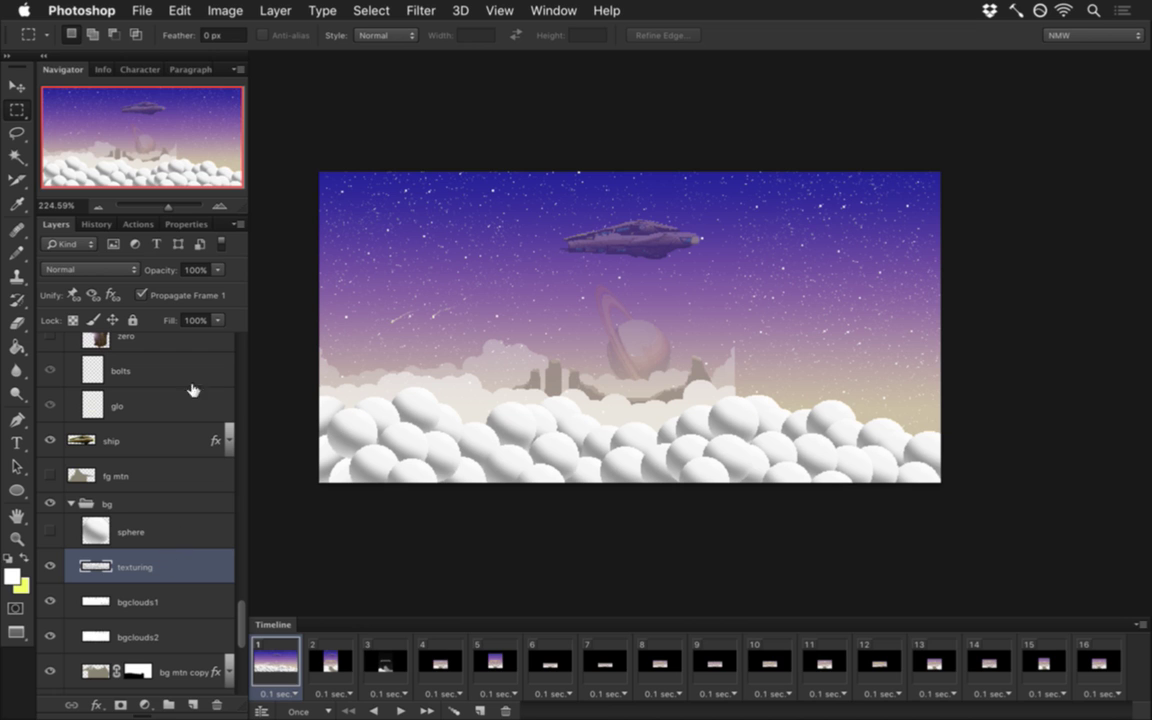
# Step: Turn off Propagate Frame 1 for the merged texturing layer and clip it to bgclouds1
pyautogui.click(160, 300)
pyautogui.moveTo(122, 586); pyautogui.dragTo(140, 575)
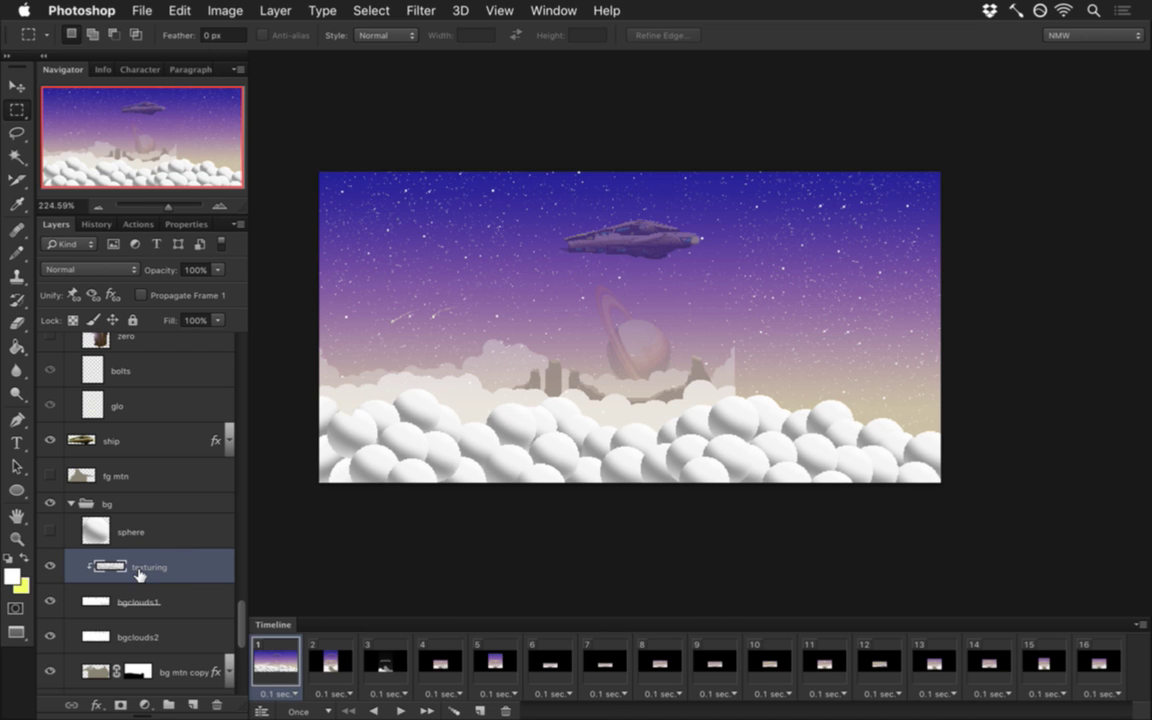
pyautogui.moveTo(141, 571); pyautogui.dragTo(147, 569)
# Step: Set the bgclouds1 layer's opacity to 92%
pyautogui.click(100, 594)
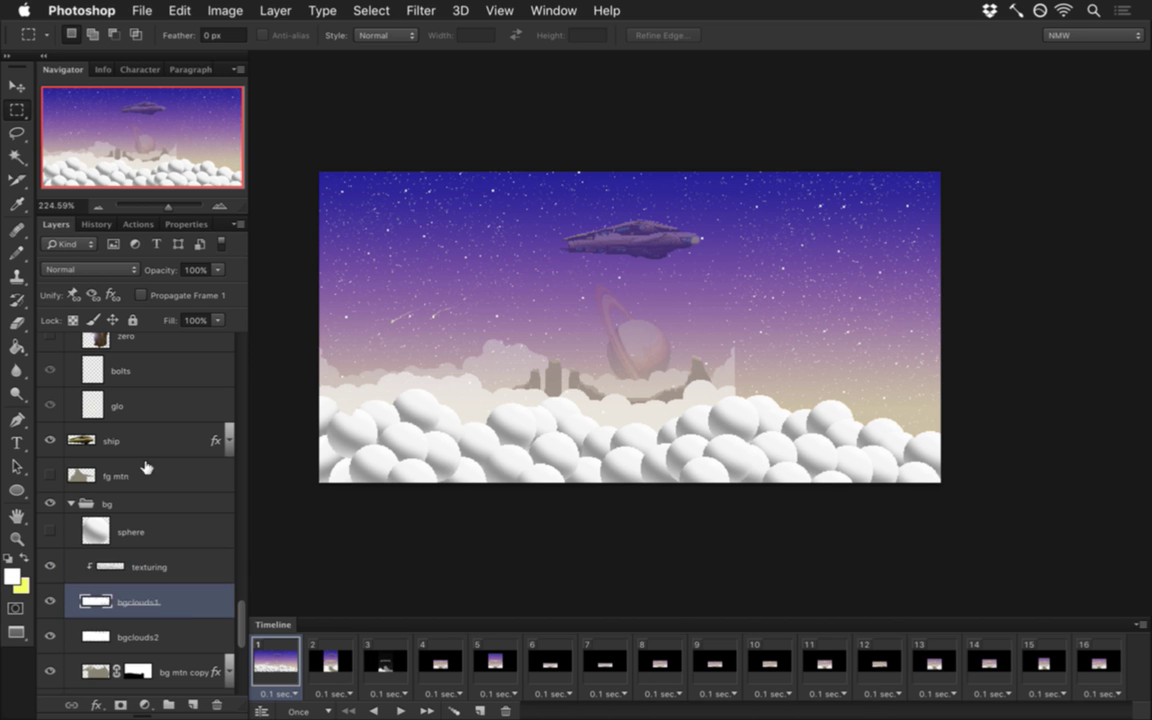
pyautogui.click(217, 270)
pyautogui.moveTo(196, 287); pyautogui.dragTo(211, 290)
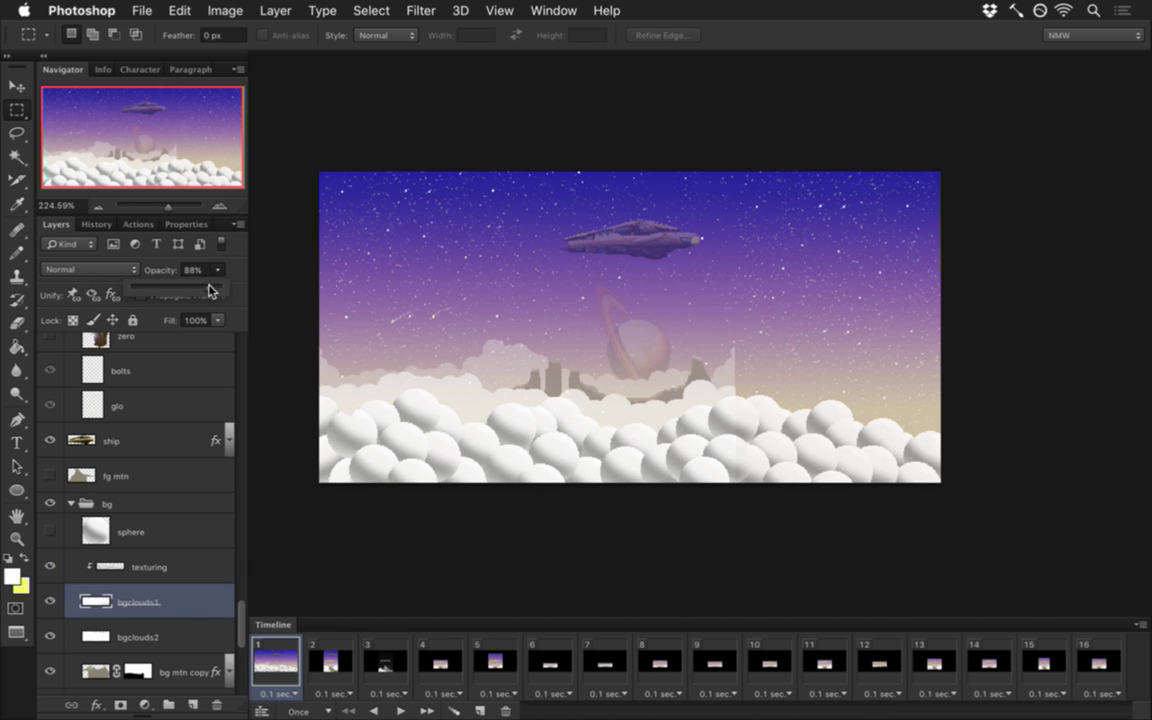
pyautogui.moveTo(213, 289); pyautogui.dragTo(210, 246)
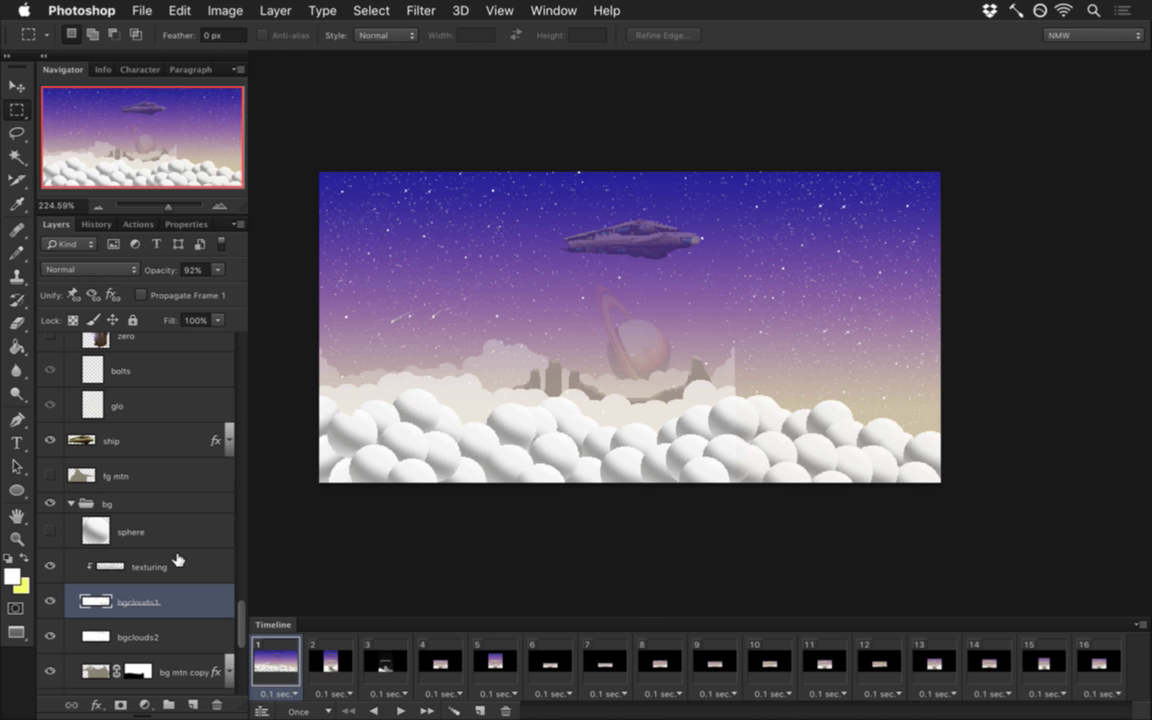
# Step: Set the texturing layer's opacity to 38%
pyautogui.click(160, 566)
pyautogui.click(194, 270)
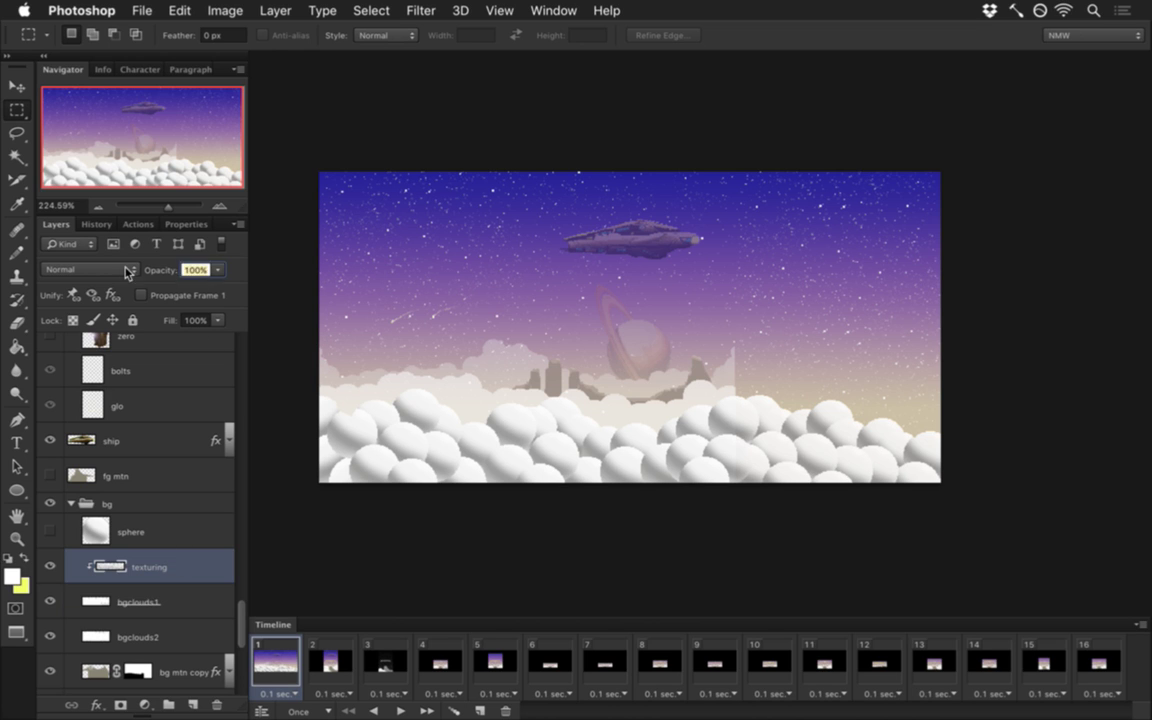
pyautogui.write('38')
pyautogui.press('Return')
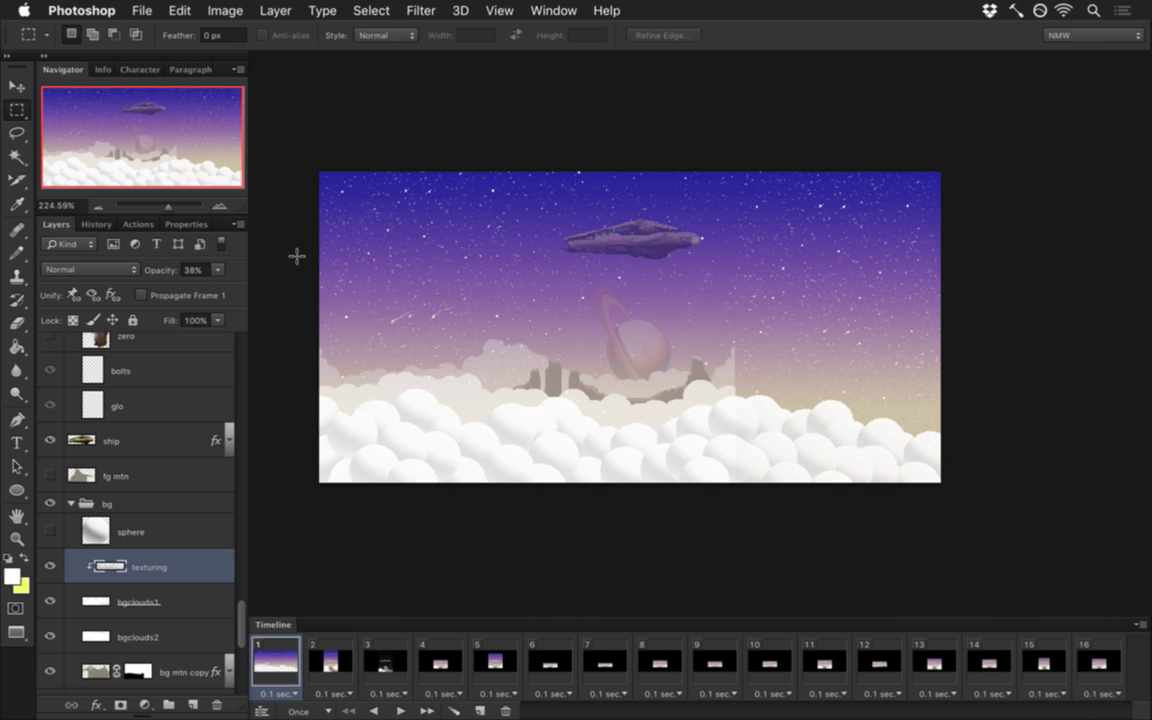
# Step: Examine how animation frames 2 and 3 show the artwork, and inspect the planet and stars layers in frame 3
pyautogui.click(95, 601)
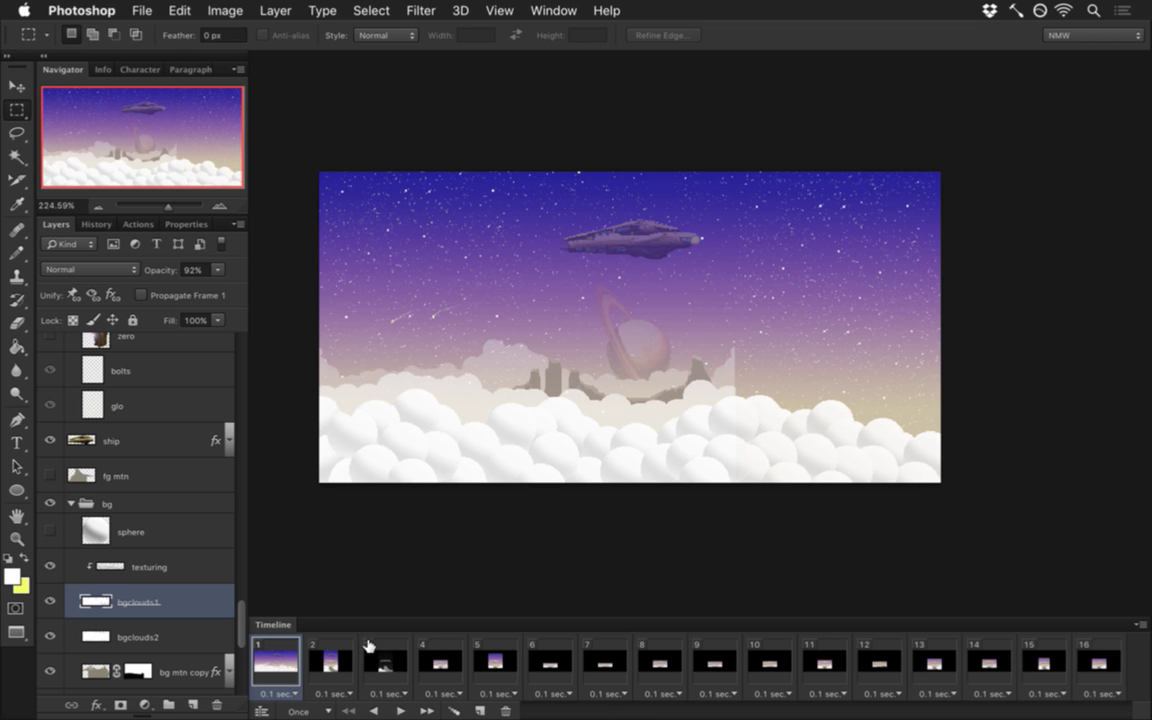
pyautogui.click(331, 663)
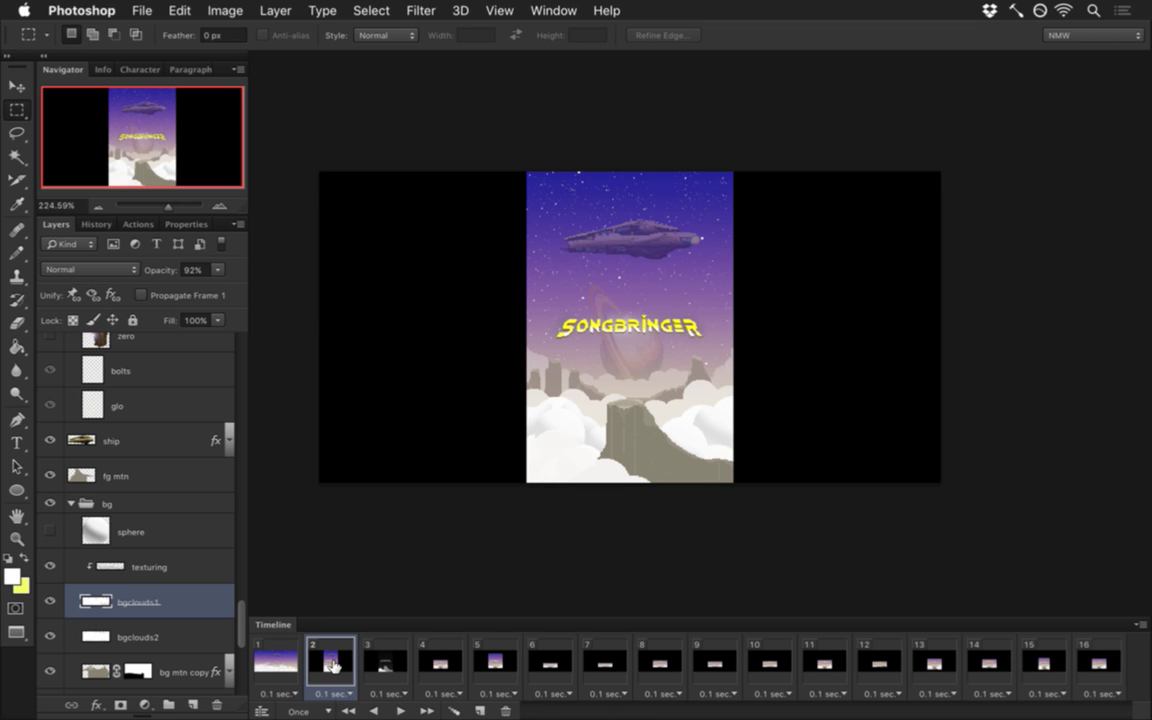
pyautogui.click(384, 662)
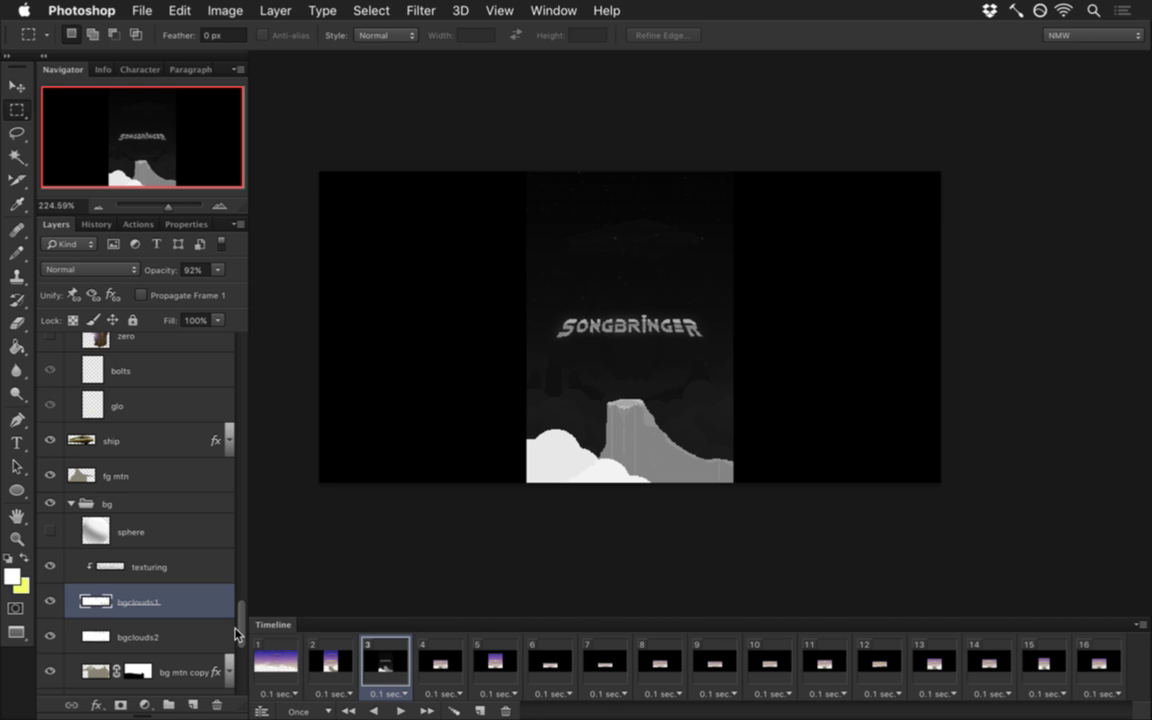
pyautogui.moveTo(243, 624); pyautogui.dragTo(238, 672)
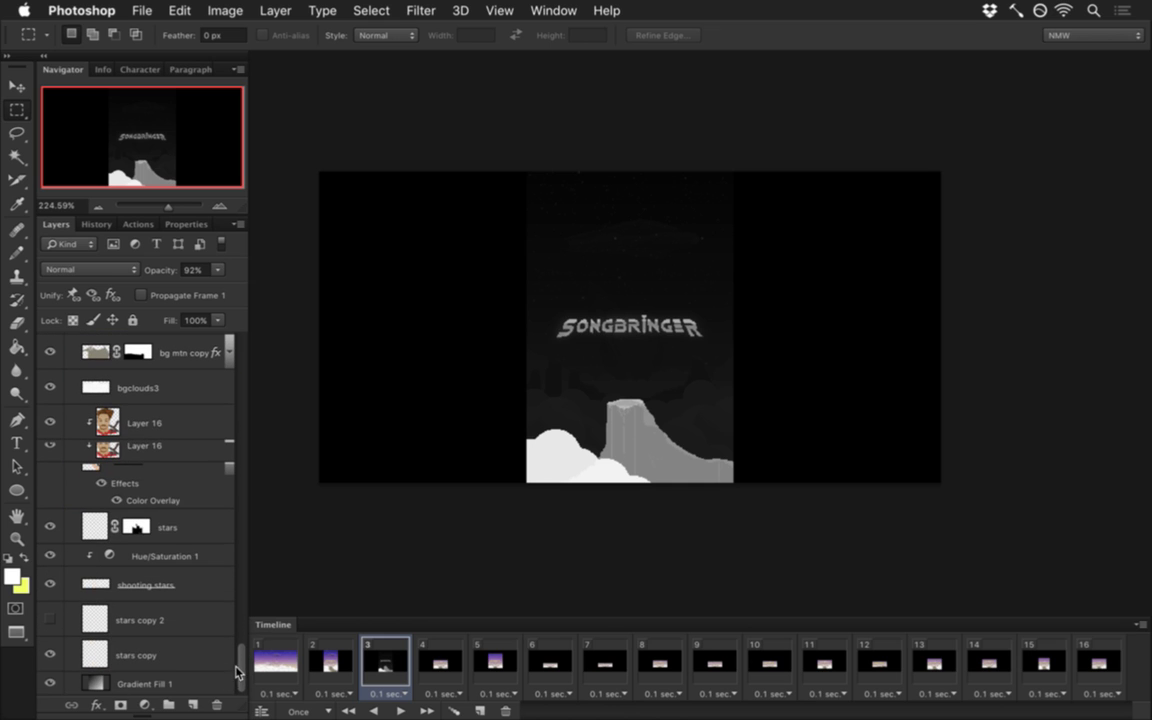
pyautogui.click(176, 483)
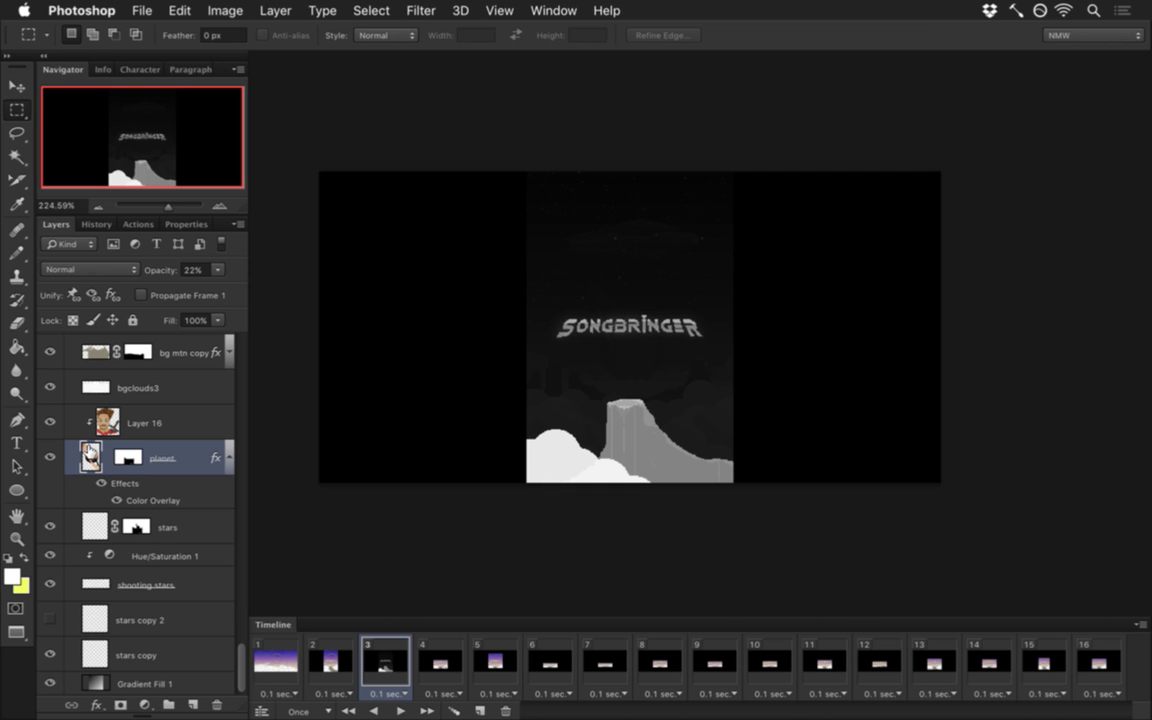
pyautogui.click(95, 527)
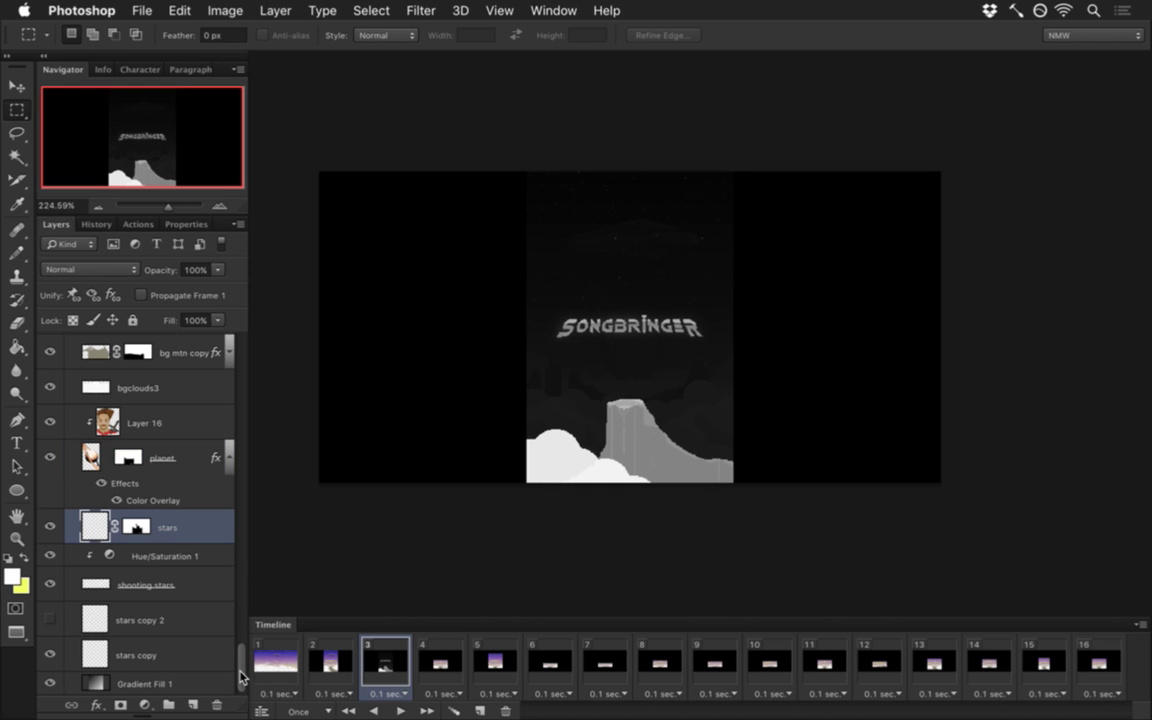
pyautogui.scroll(1, 240, 672)
pyautogui.moveTo(240, 672); pyautogui.dragTo(239, 656)
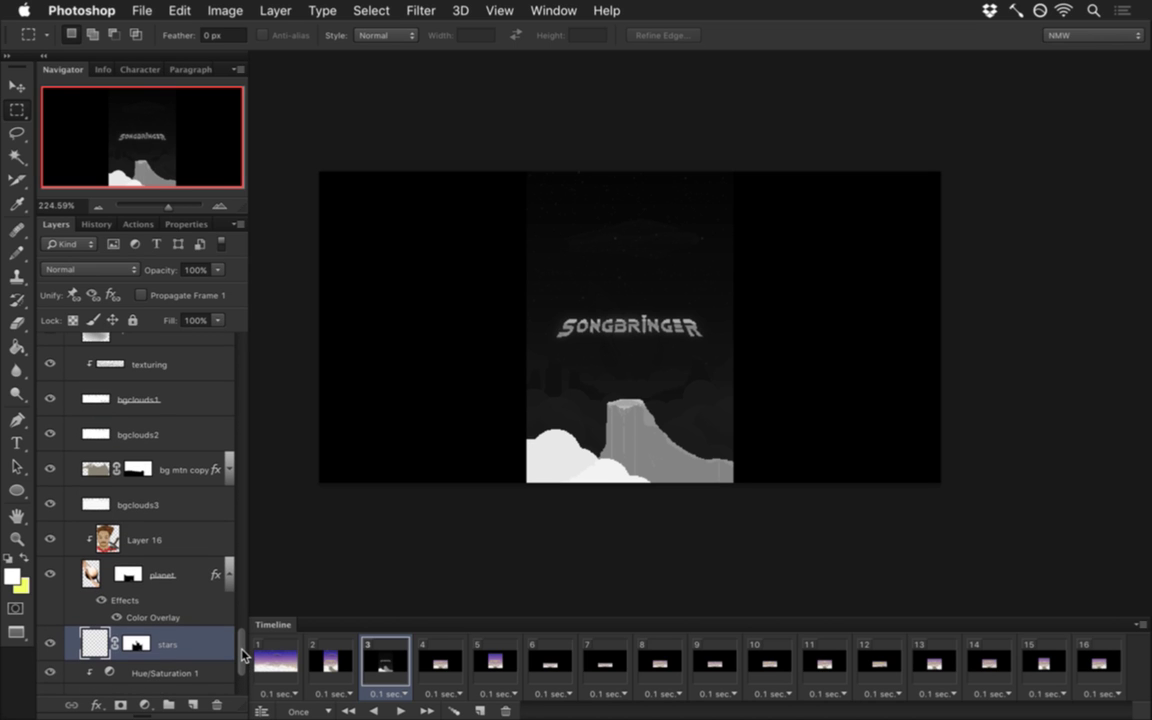
# Step: Toggle the light group's visibility on and off in frame 3 to compare its effect on the image
pyautogui.click(455, 661)
pyautogui.click(388, 662)
pyautogui.moveTo(241, 655); pyautogui.dragTo(237, 405)
pyautogui.click(49, 576)
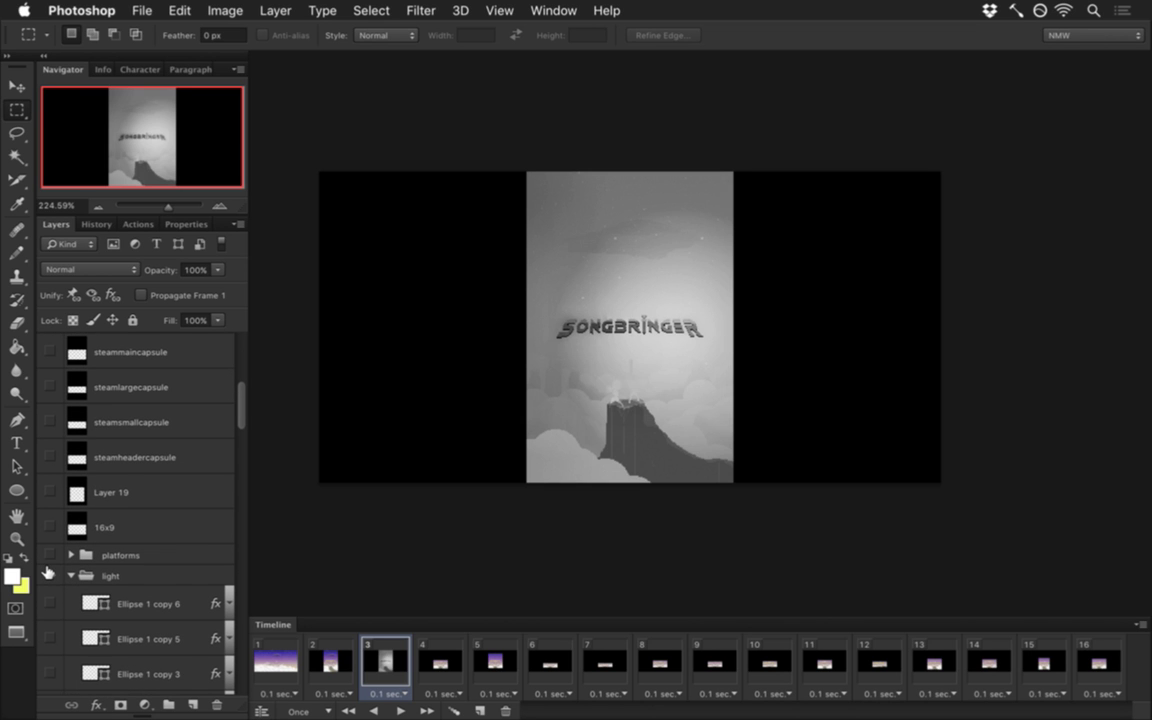
pyautogui.click(47, 573)
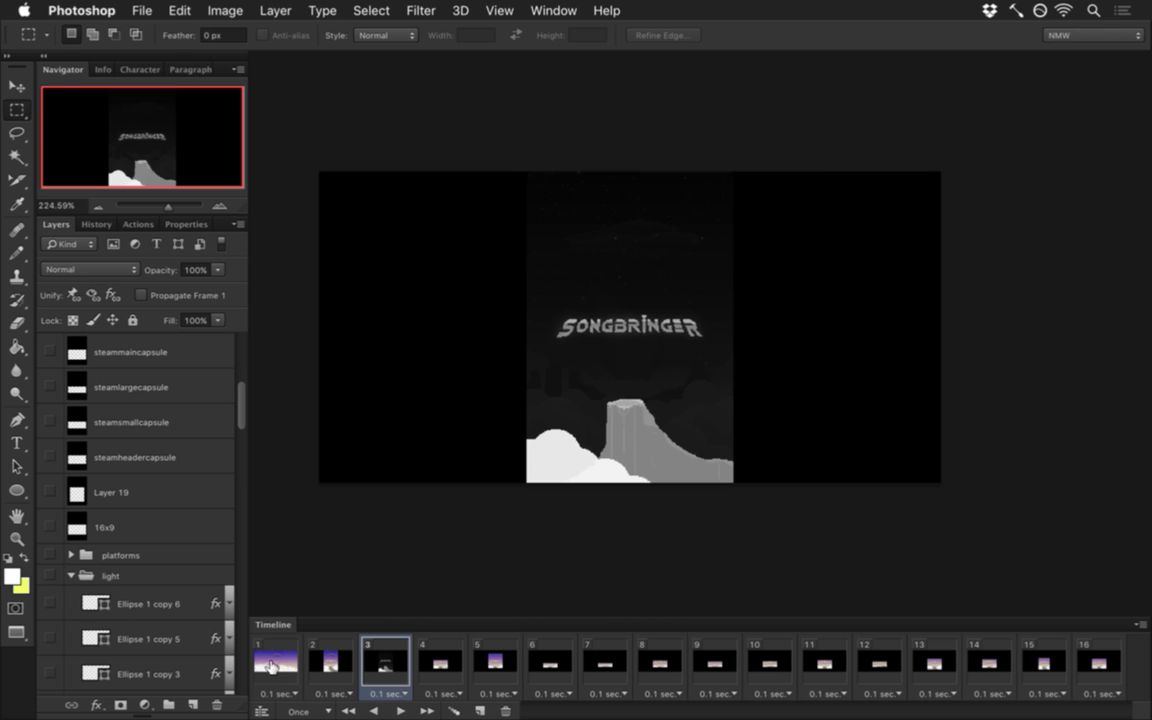
# Step: Return to frame 1 and review the light group's ellipse layers and the planet and bgclouds3 area of the layer stack
pyautogui.press('Home')
pyautogui.click(147, 577)
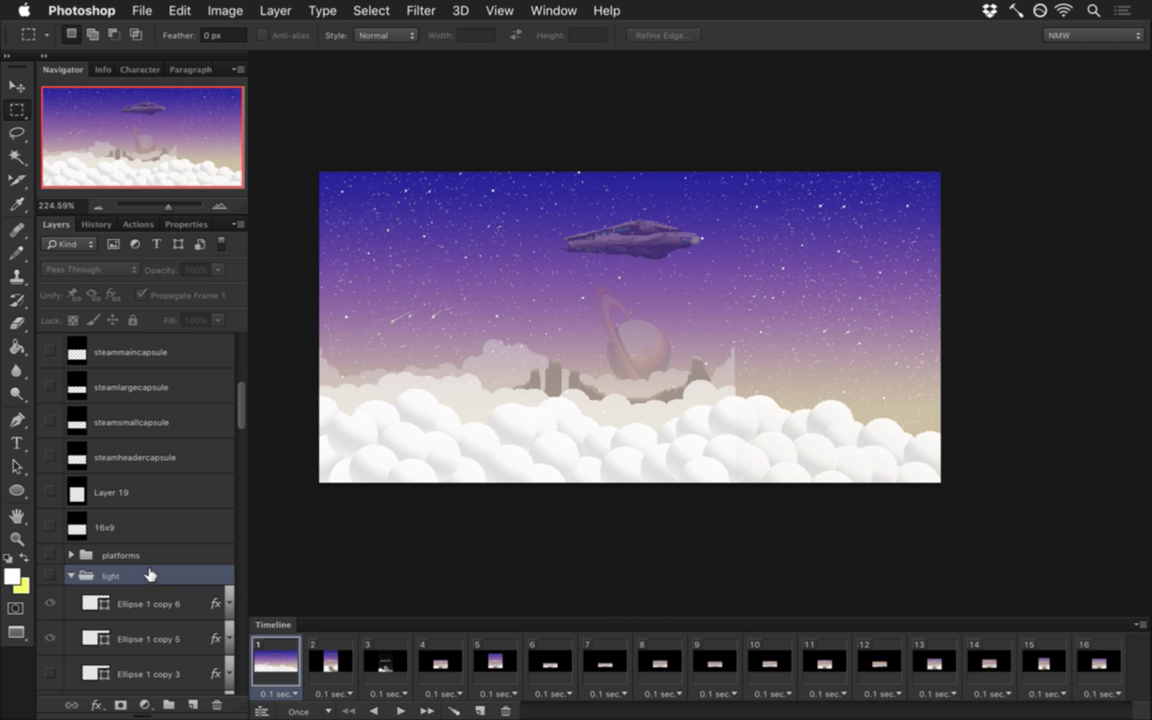
pyautogui.click(137, 600)
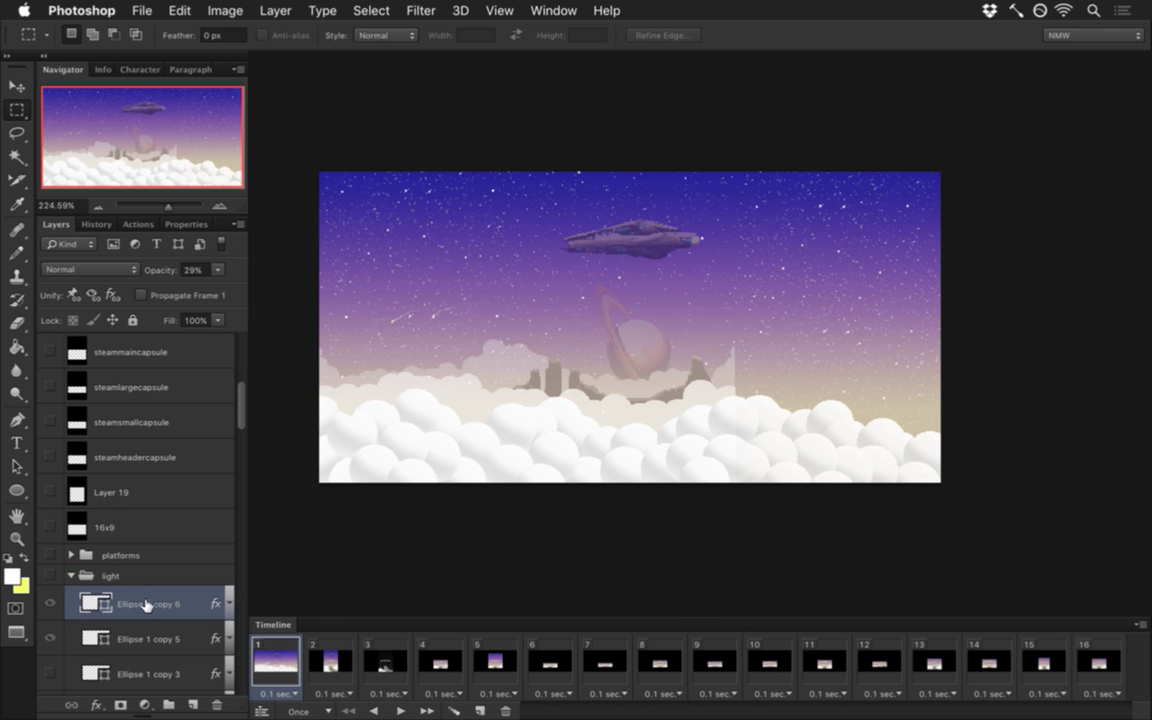
pyautogui.click(150, 639)
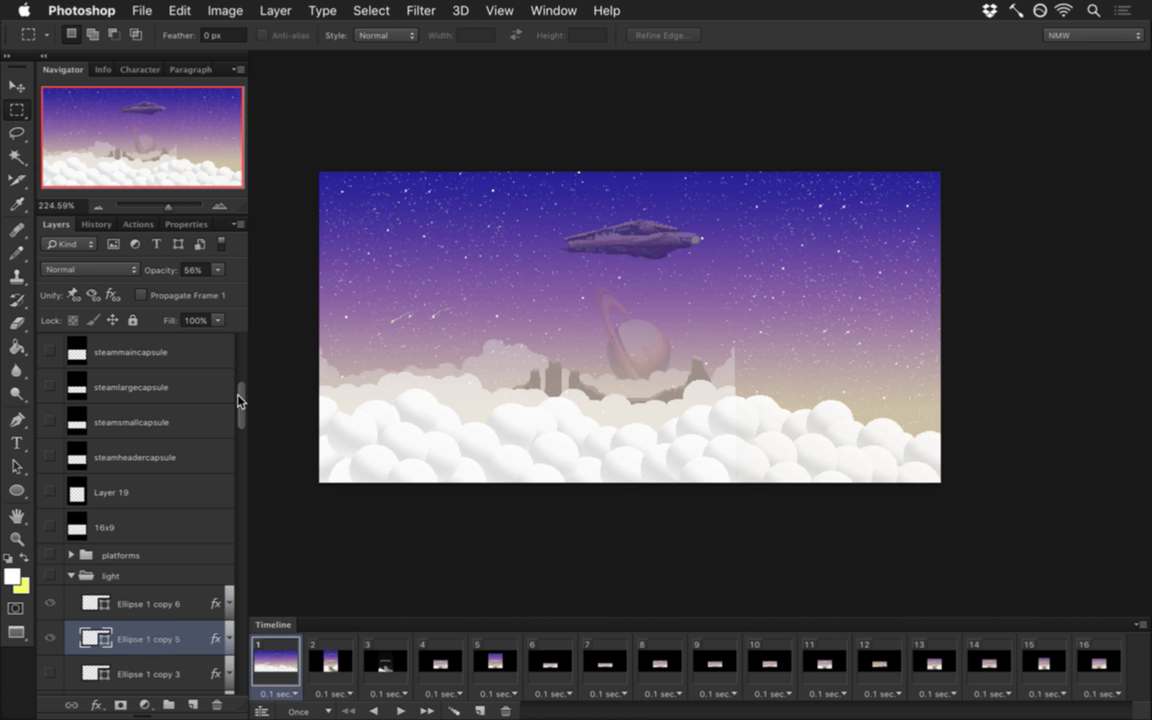
pyautogui.moveTo(243, 405); pyautogui.dragTo(240, 463)
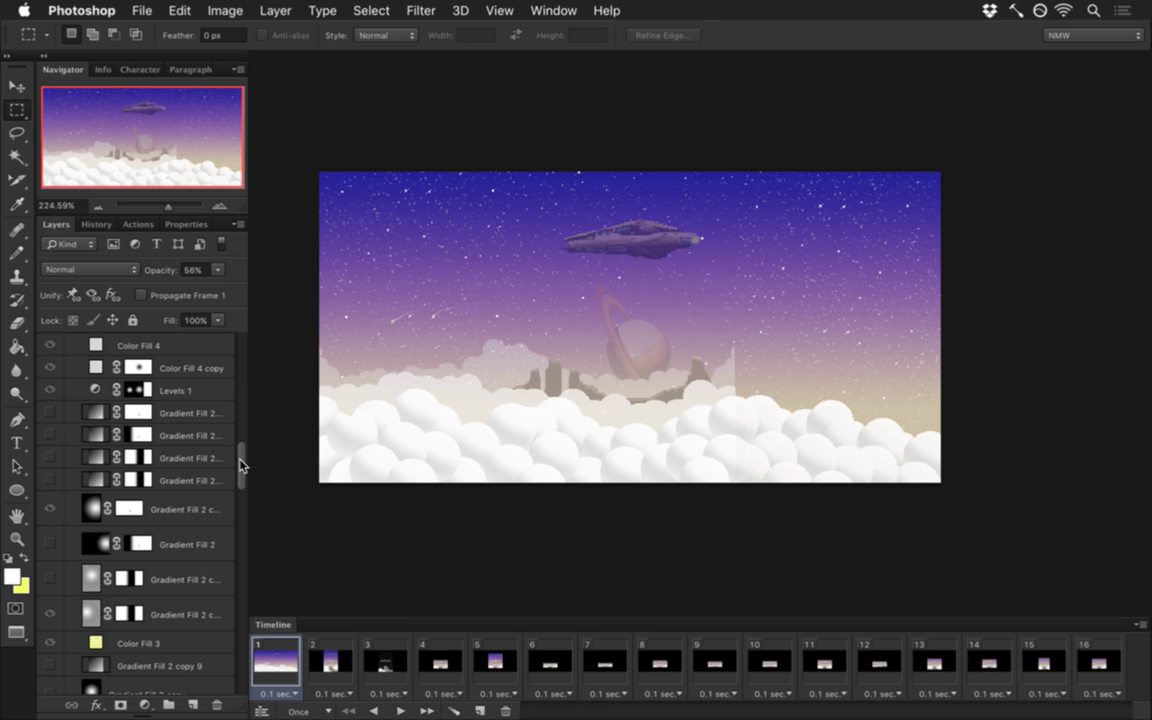
pyautogui.moveTo(239, 465); pyautogui.dragTo(222, 637)
pyautogui.scroll(-5, 222, 637)
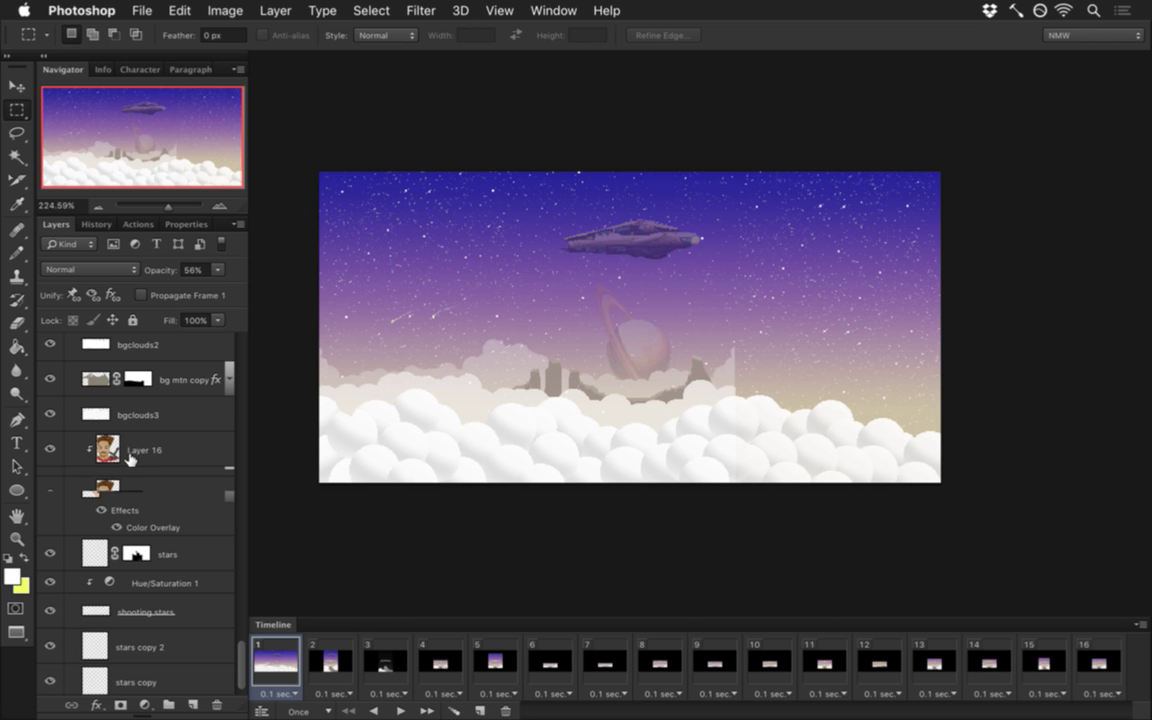
pyautogui.click(135, 450)
pyautogui.click(172, 417)
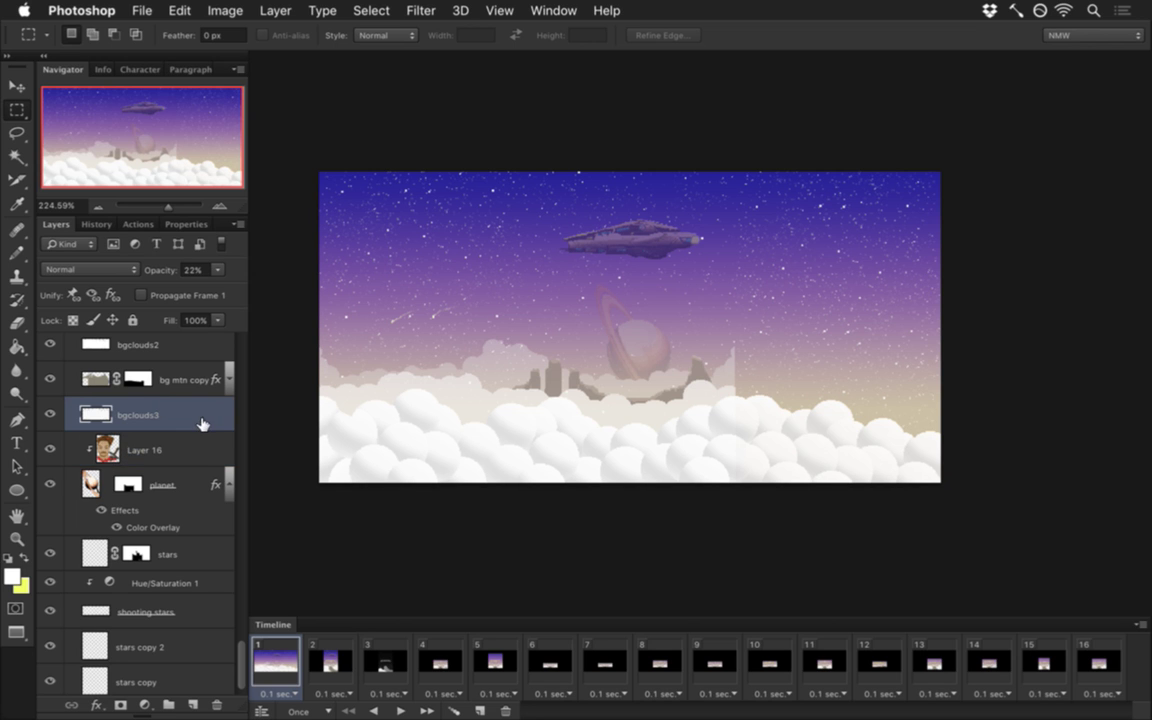
pyautogui.scroll(4, 170, 424)
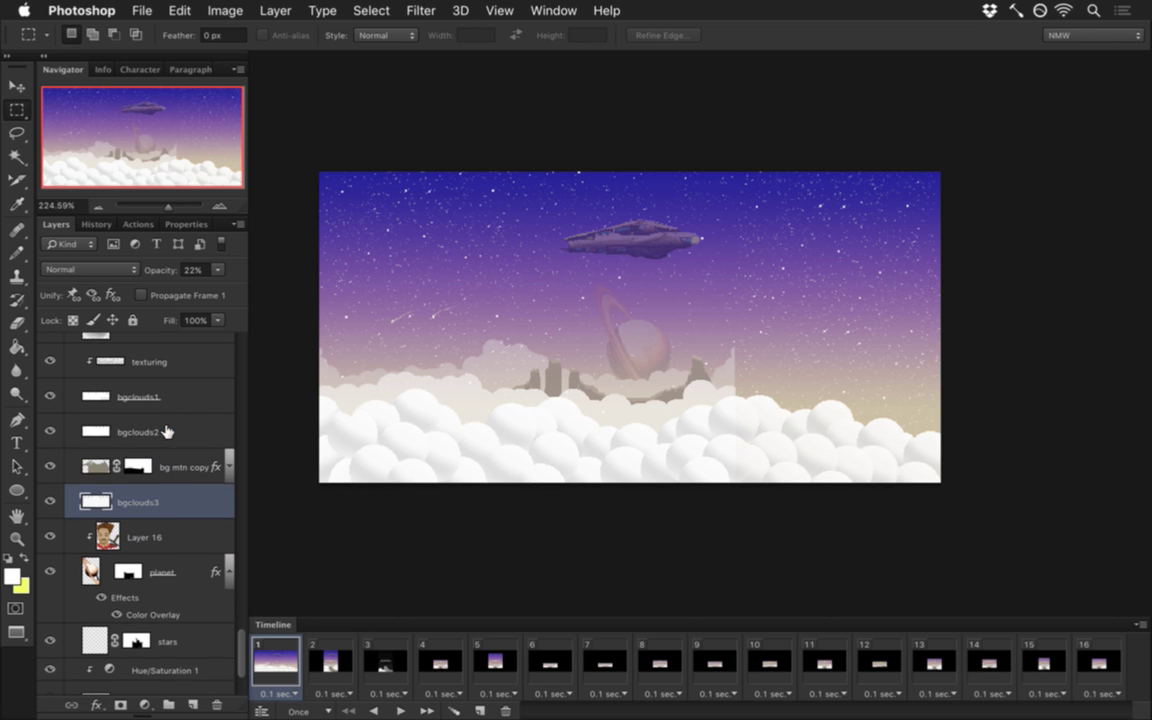
pyautogui.scroll(1, 157, 426)
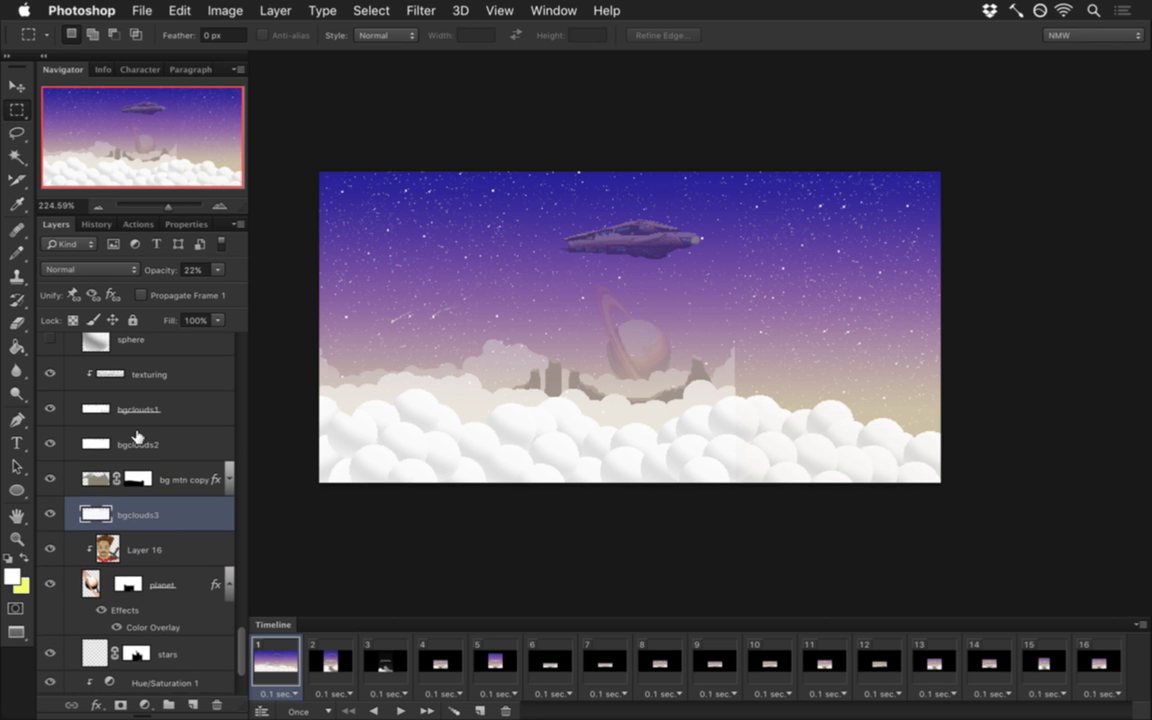
# Step: Hide the bgclouds1 layer and set the bgclouds2 layer's opacity to 100%
pyautogui.click(50, 407)
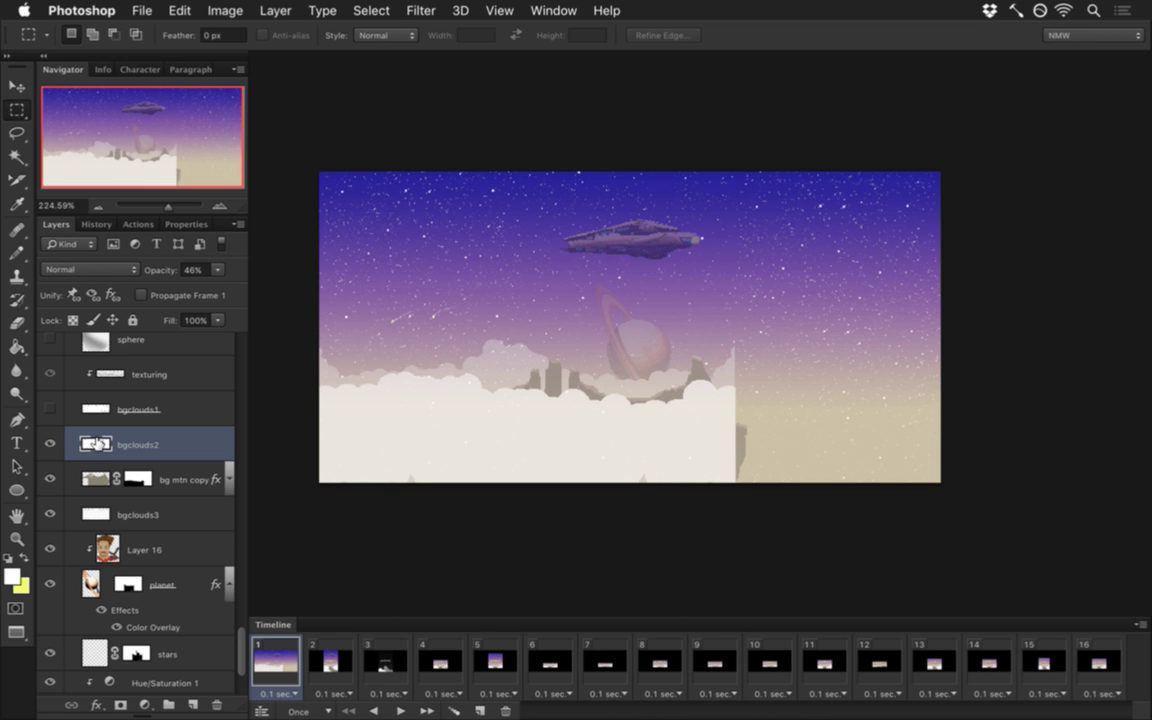
pyautogui.moveTo(843, 452); pyautogui.dragTo(926, 441)
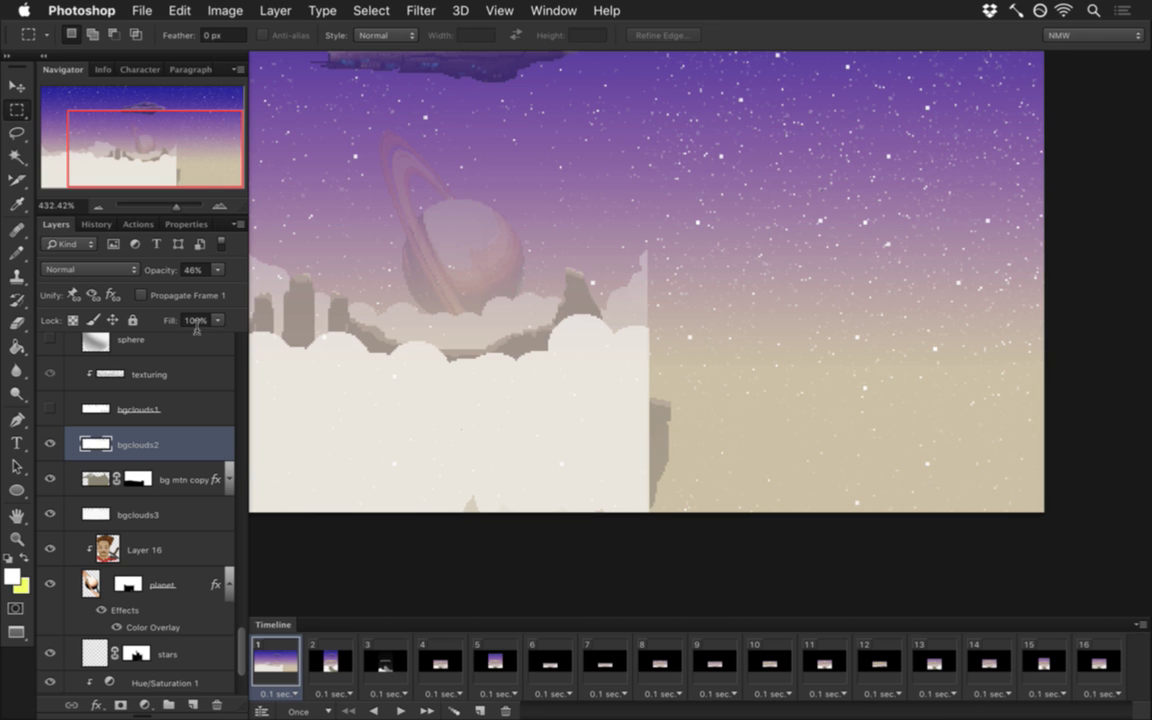
pyautogui.click(217, 269)
pyautogui.moveTo(211, 287); pyautogui.dragTo(282, 291)
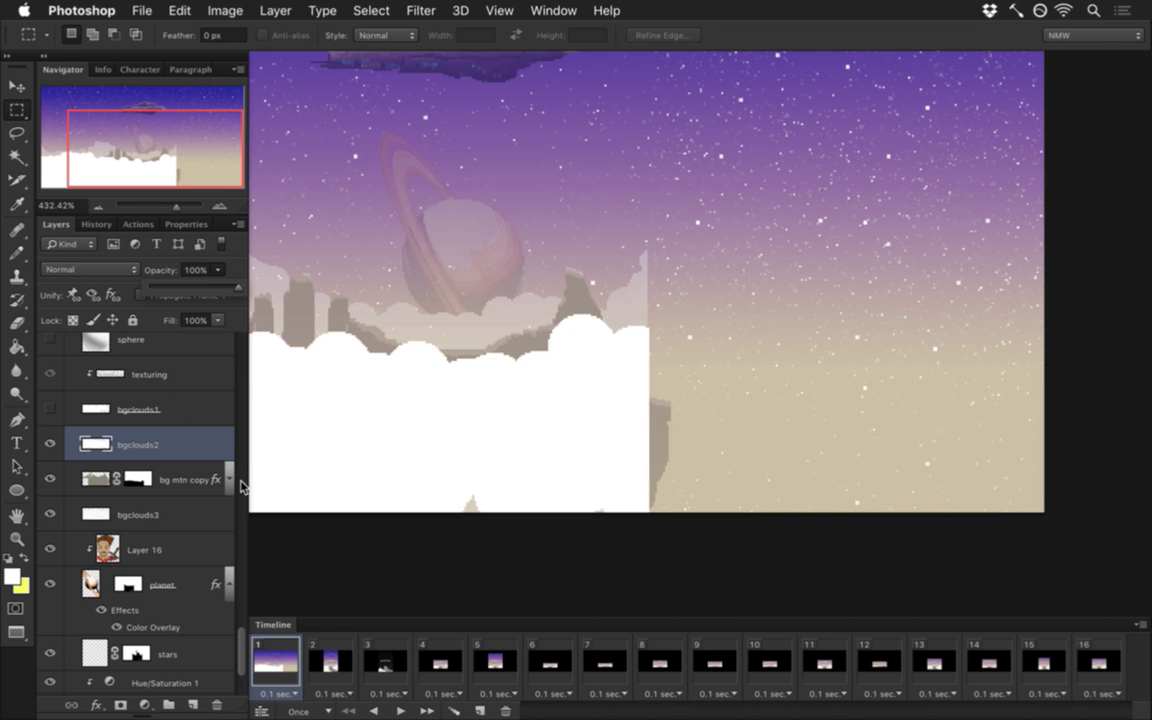
# Step: Sample the white of bgclouds2 and paint the first cloud puffs past the hard edge with a 35 px pencil
pyautogui.press('i')
pyautogui.click(561, 419)
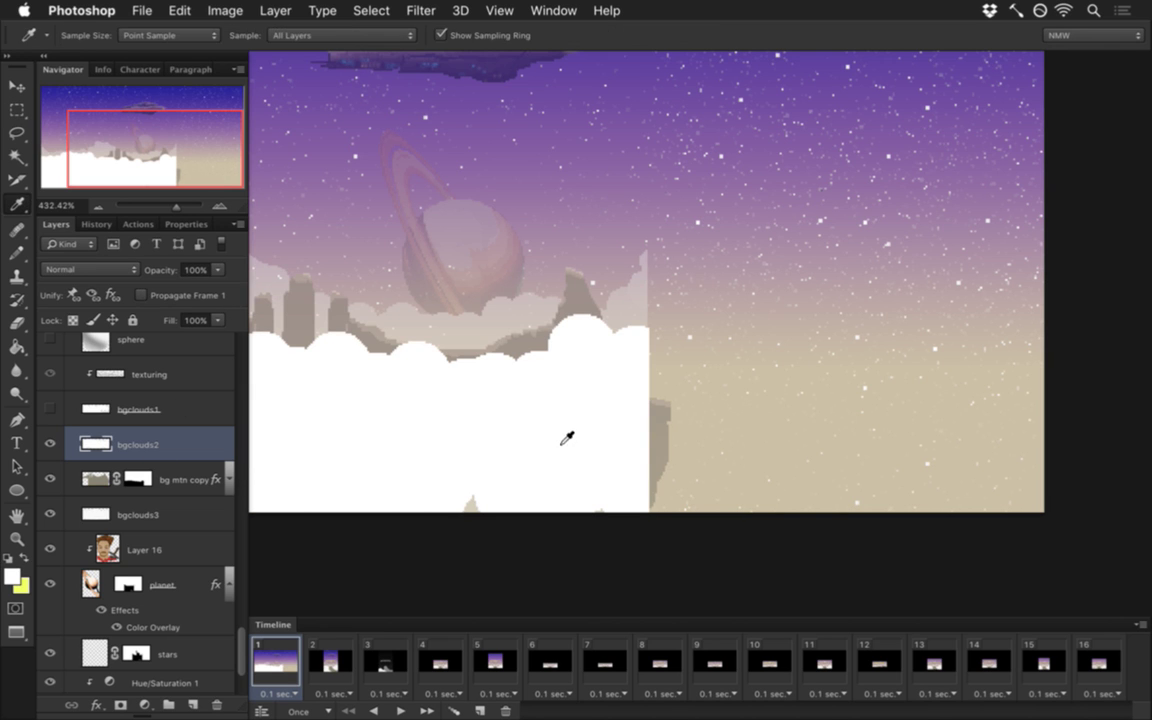
pyautogui.press('b')
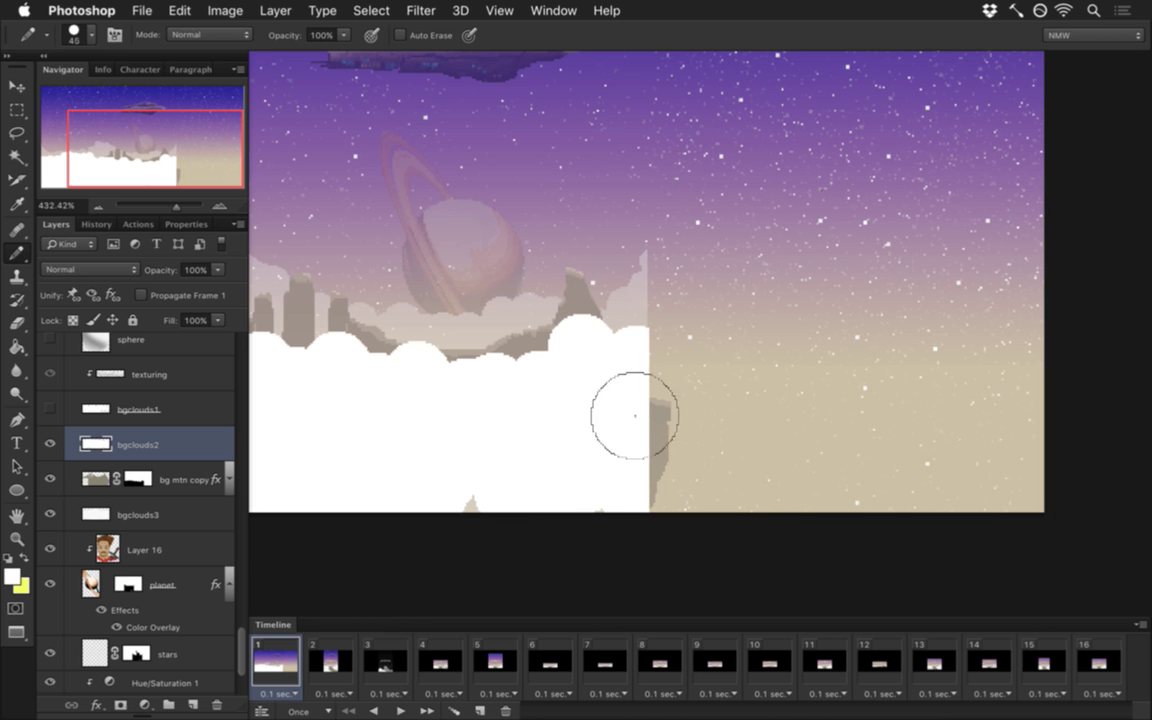
pyautogui.press('[')
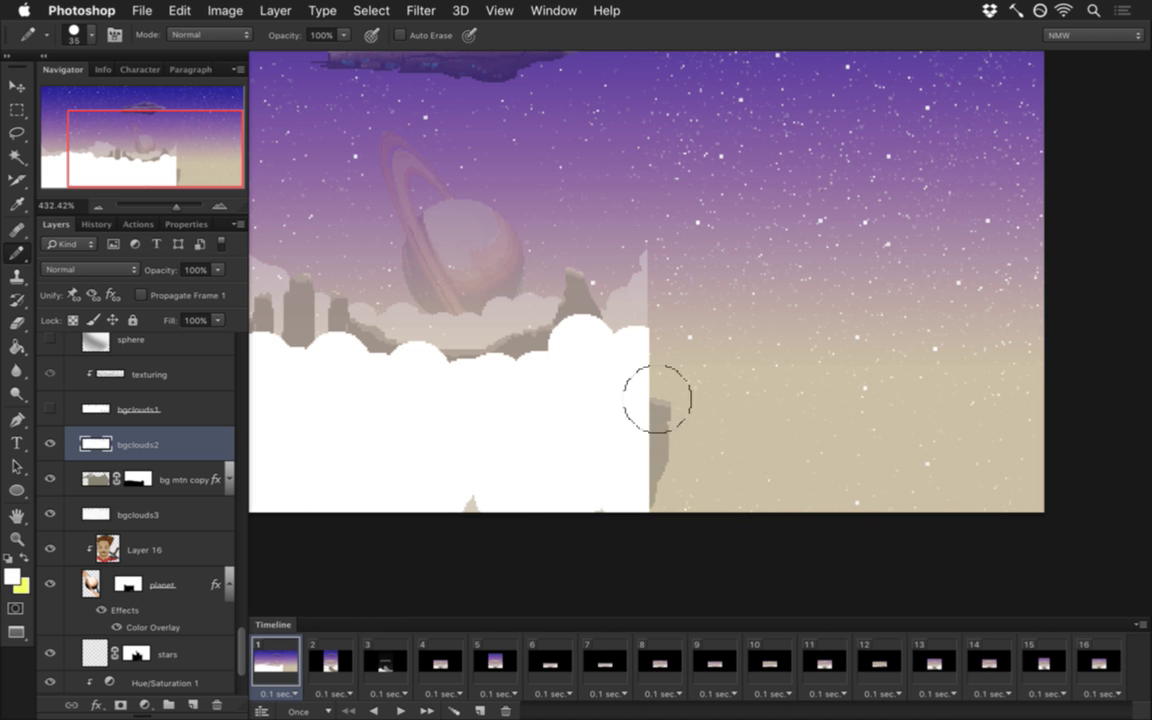
pyautogui.moveTo(635, 395); pyautogui.dragTo(707, 407)
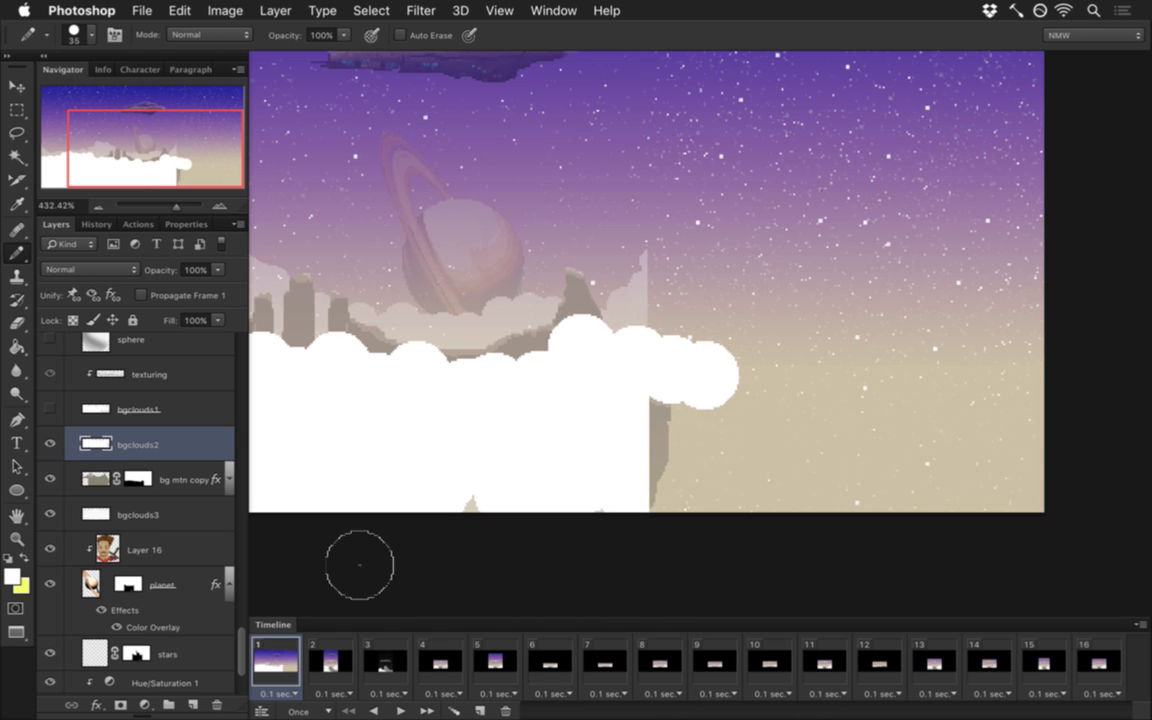
# Step: Show the bgclouds1 layer for reference and continue the row of white bgclouds2 puffs to the canvas's right edge
pyautogui.click(50, 410)
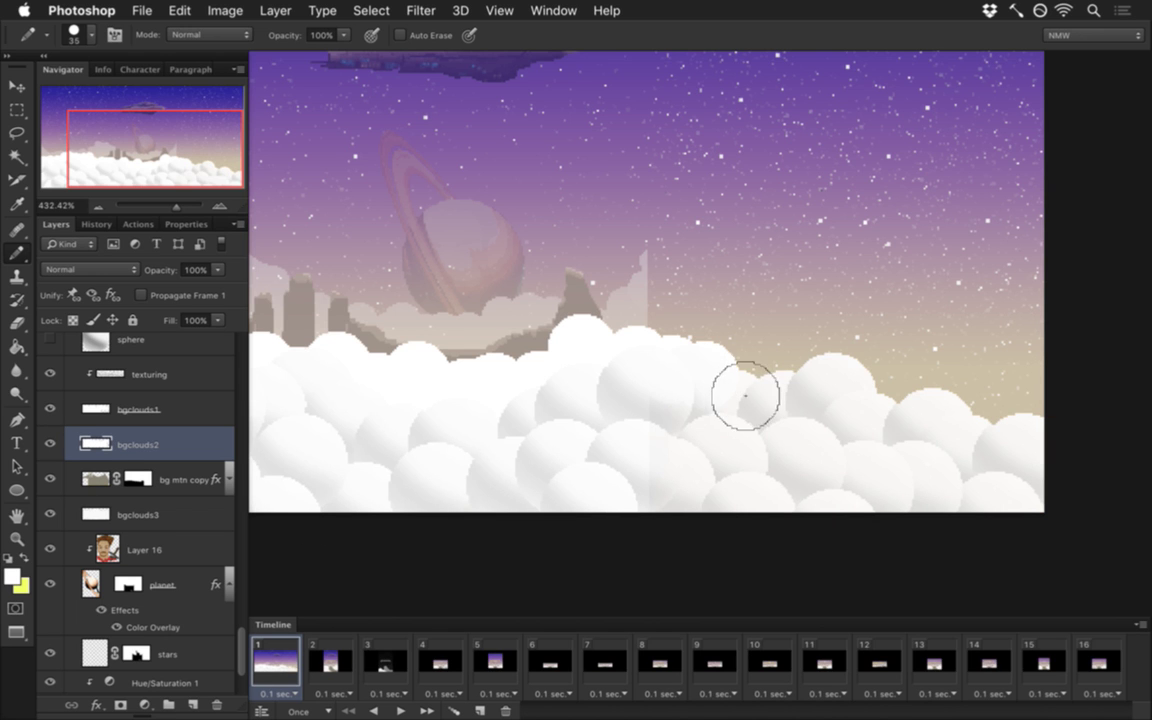
pyautogui.click(749, 340)
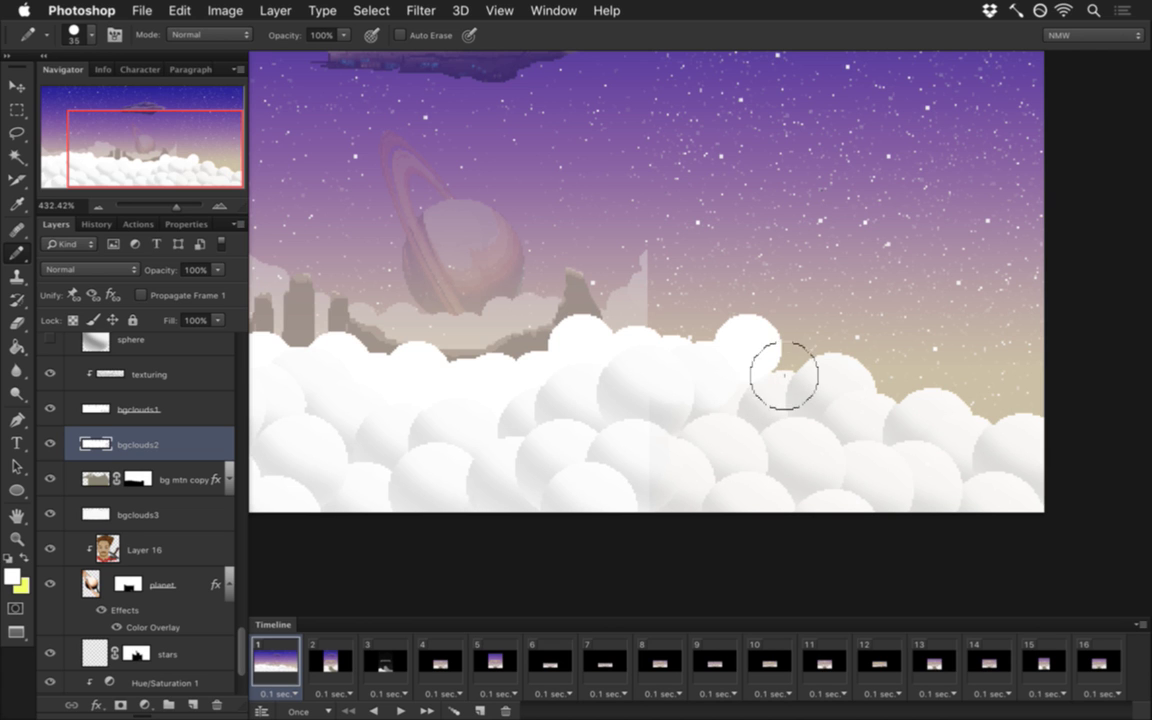
pyautogui.click(803, 333)
pyautogui.click(840, 328)
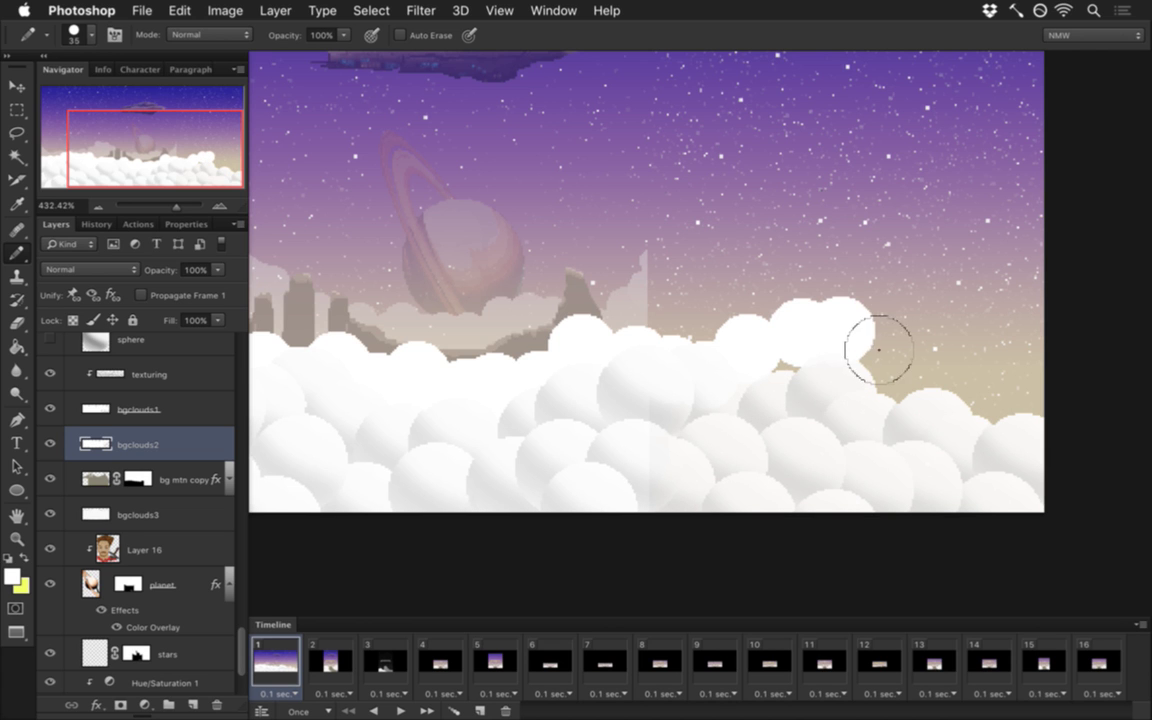
pyautogui.click(895, 314)
pyautogui.click(945, 314)
pyautogui.click(980, 331)
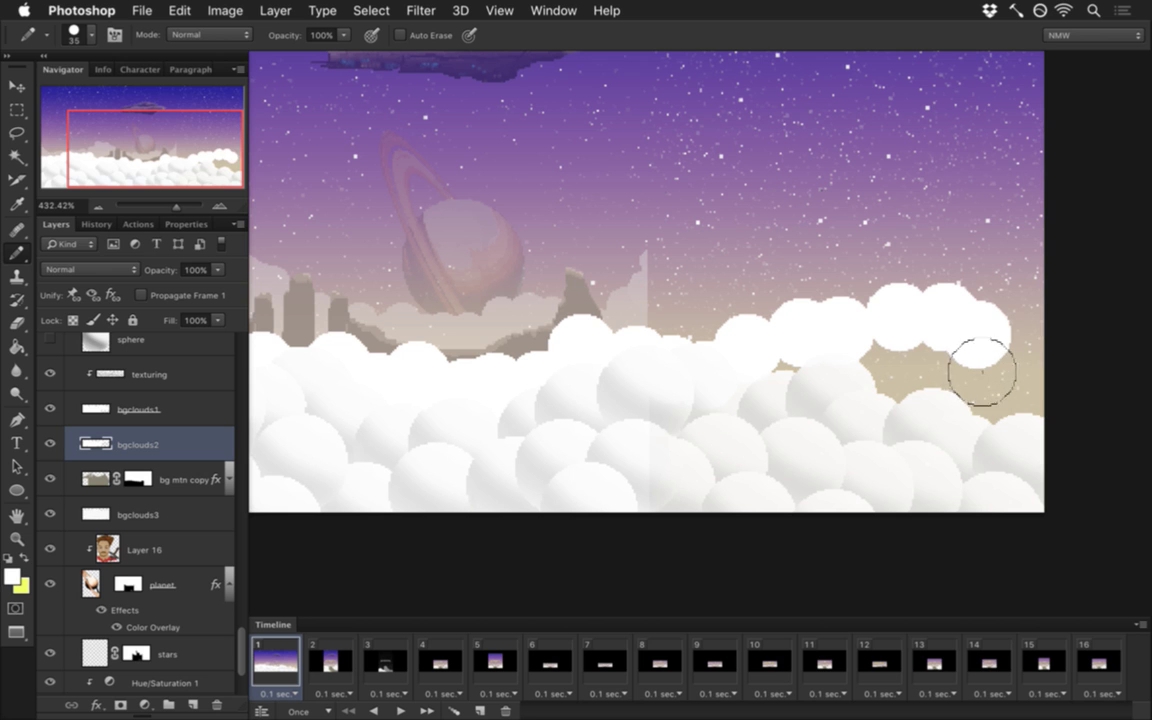
pyautogui.click(1015, 315)
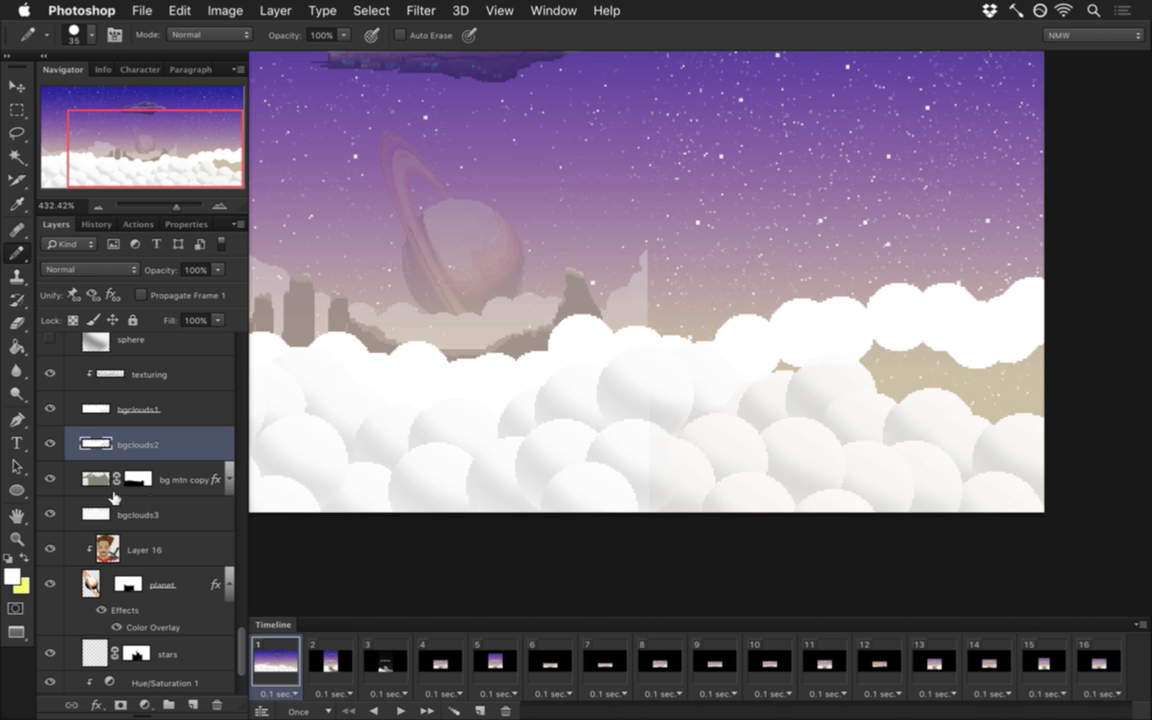
# Step: Hide the bgclouds1 layer and fill the empty area below the painted bgclouds2 puffs with white
pyautogui.click(51, 410)
pyautogui.press('g')
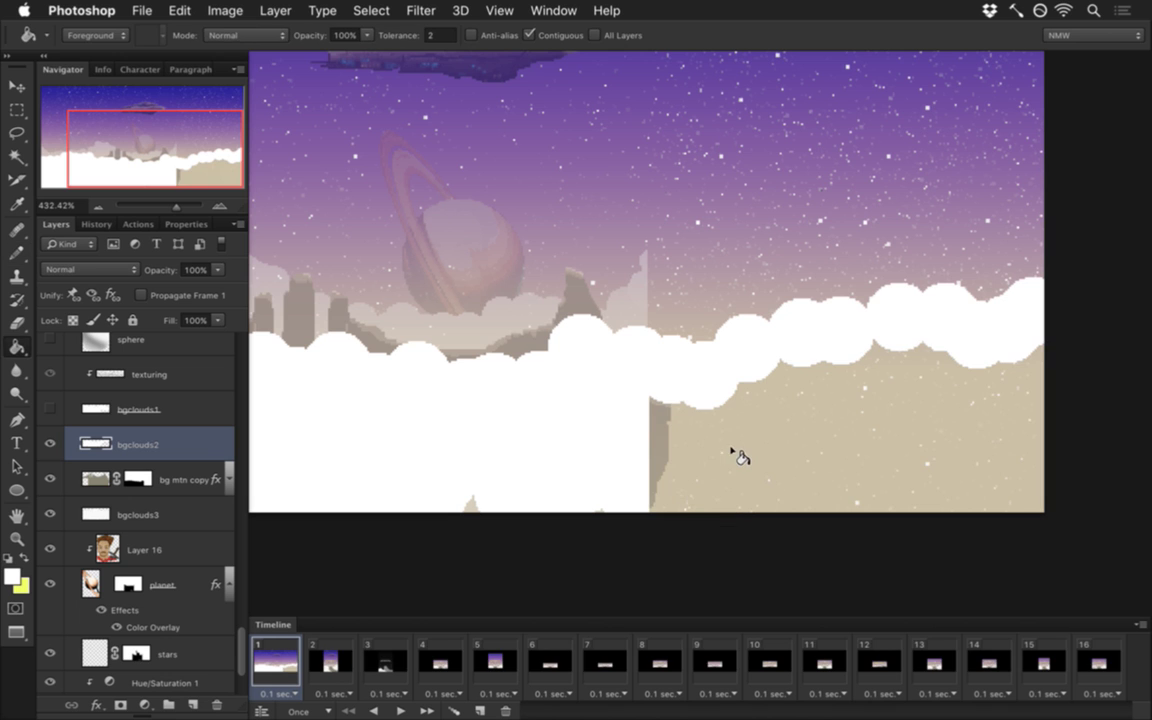
pyautogui.click(742, 495)
pyautogui.scroll(-2, 604, 455)
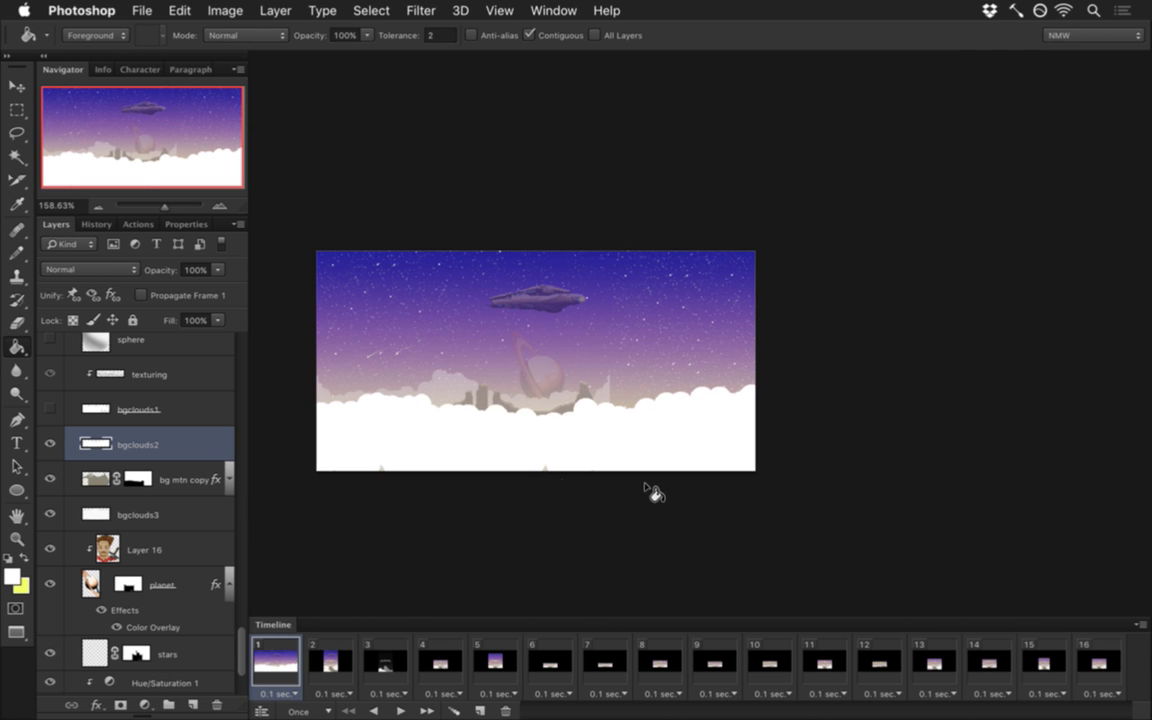
pyautogui.scroll(3, 687, 442)
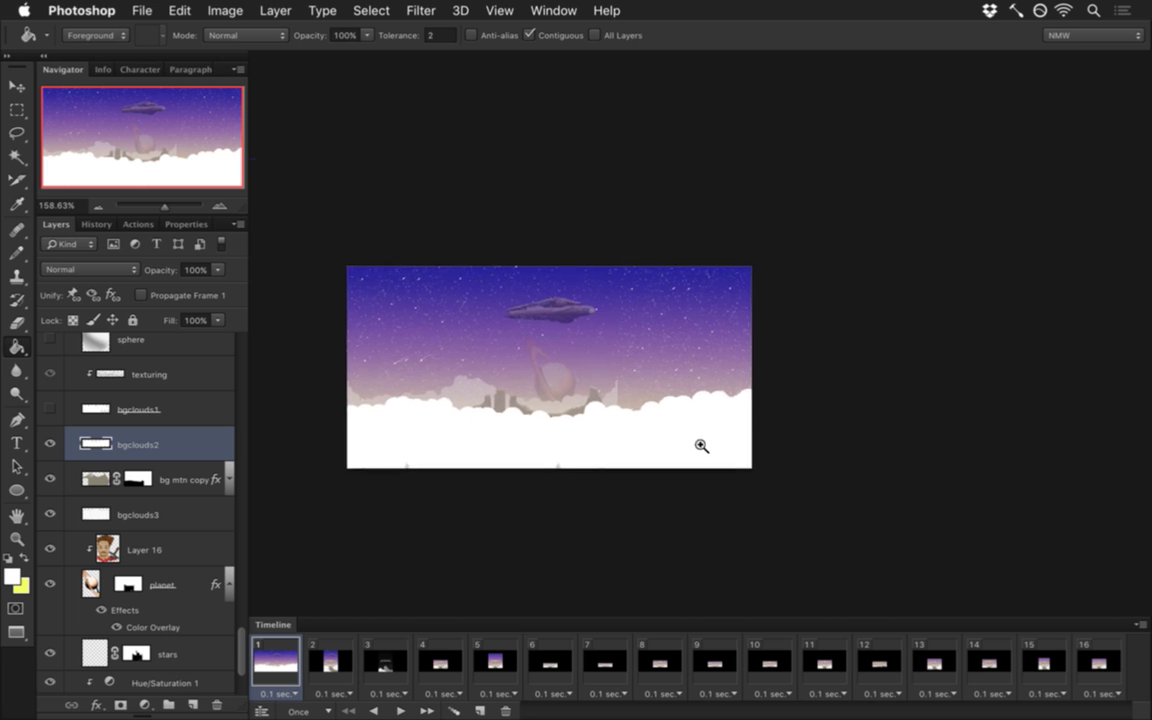
pyautogui.scroll(3, 741, 448)
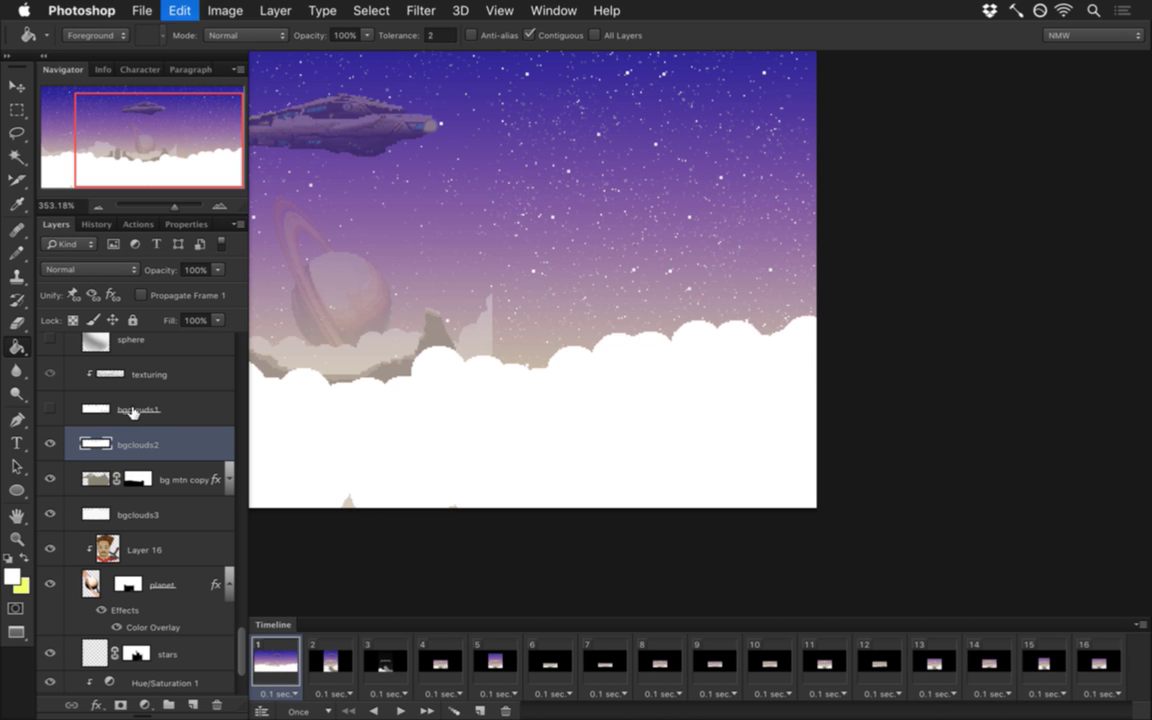
# Step: Step back through the edits to check the bgclouds2 layer's original opacity, and redo all the cloud painting
pyautogui.press('super+z')
pyautogui.press('super+z')
pyautogui.press('super+z')
pyautogui.press('super+z')
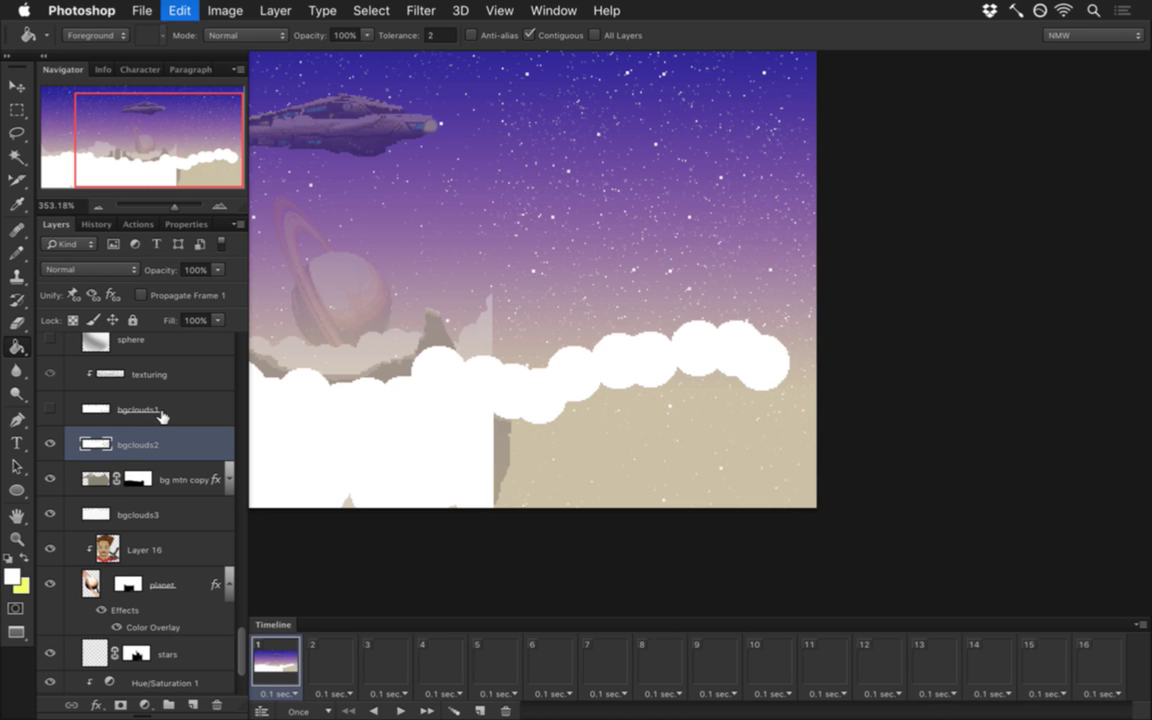
pyautogui.press('super+z')
pyautogui.press('super+z')
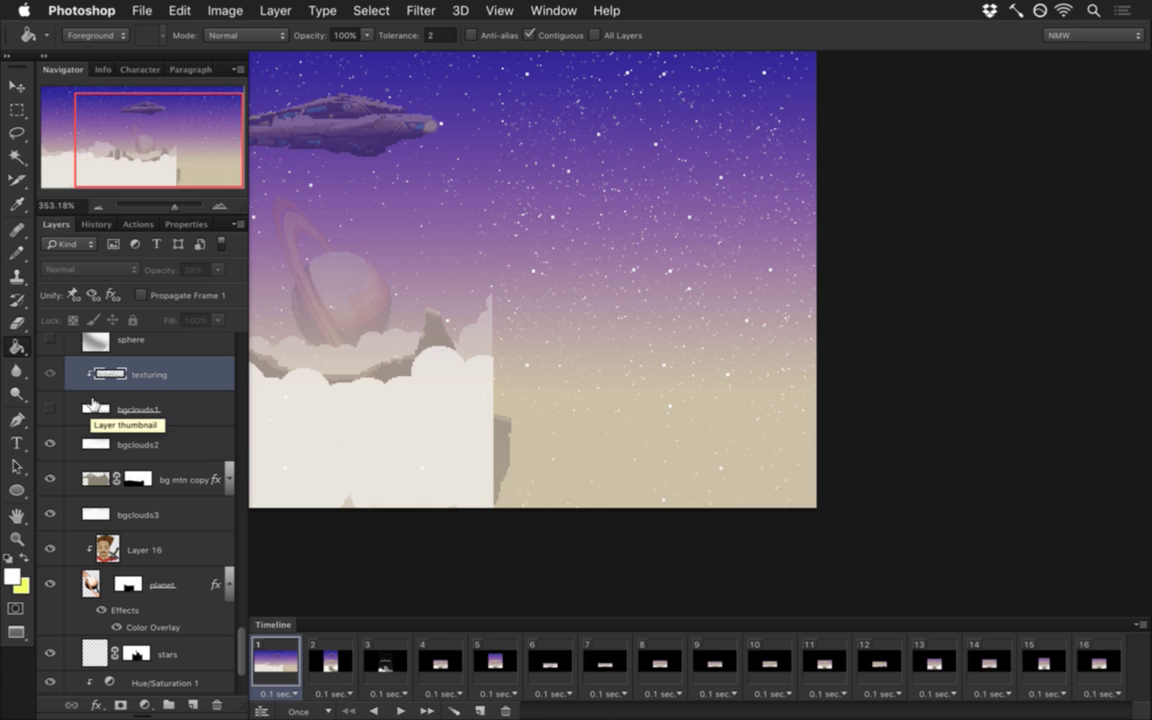
pyautogui.click(95, 440)
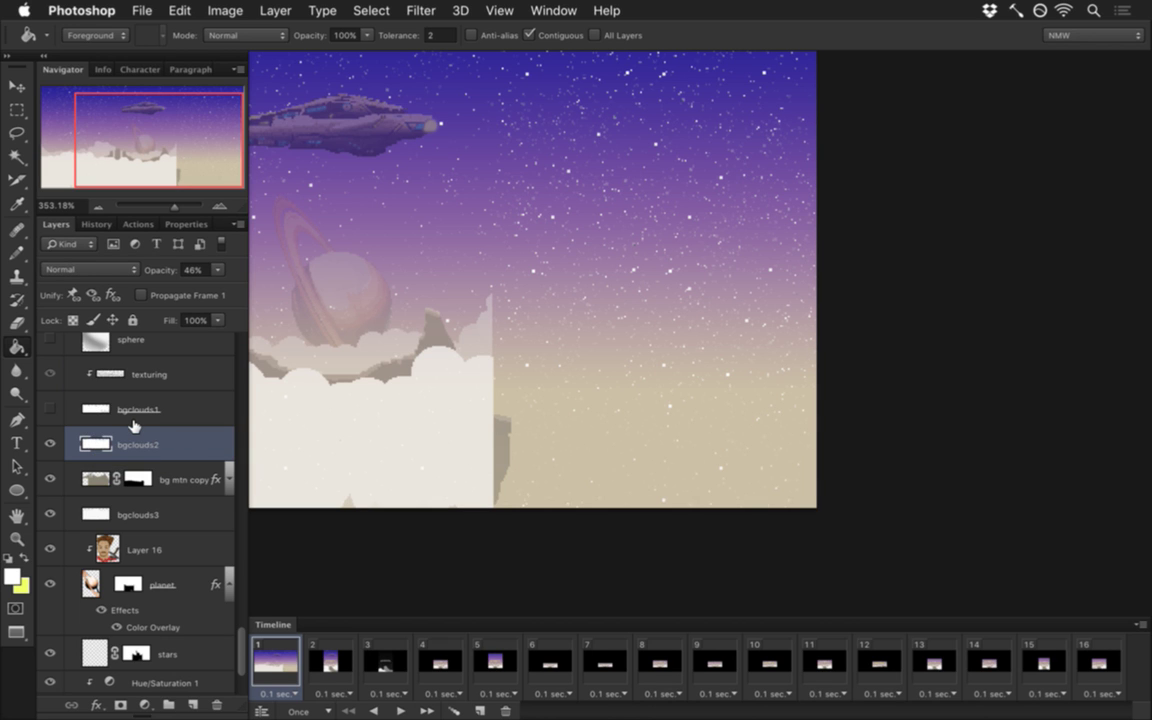
pyautogui.press('super+shift+z')
pyautogui.press('super+shift+z')
pyautogui.press('super+shift+z')
pyautogui.press('super+shift+z')
pyautogui.press('super+shift+z')
pyautogui.press('super+shift+z')
pyautogui.press('super+shift+z')
pyautogui.press('super+shift+z')
pyautogui.press('super+shift+z')
pyautogui.press('super+shift+z')
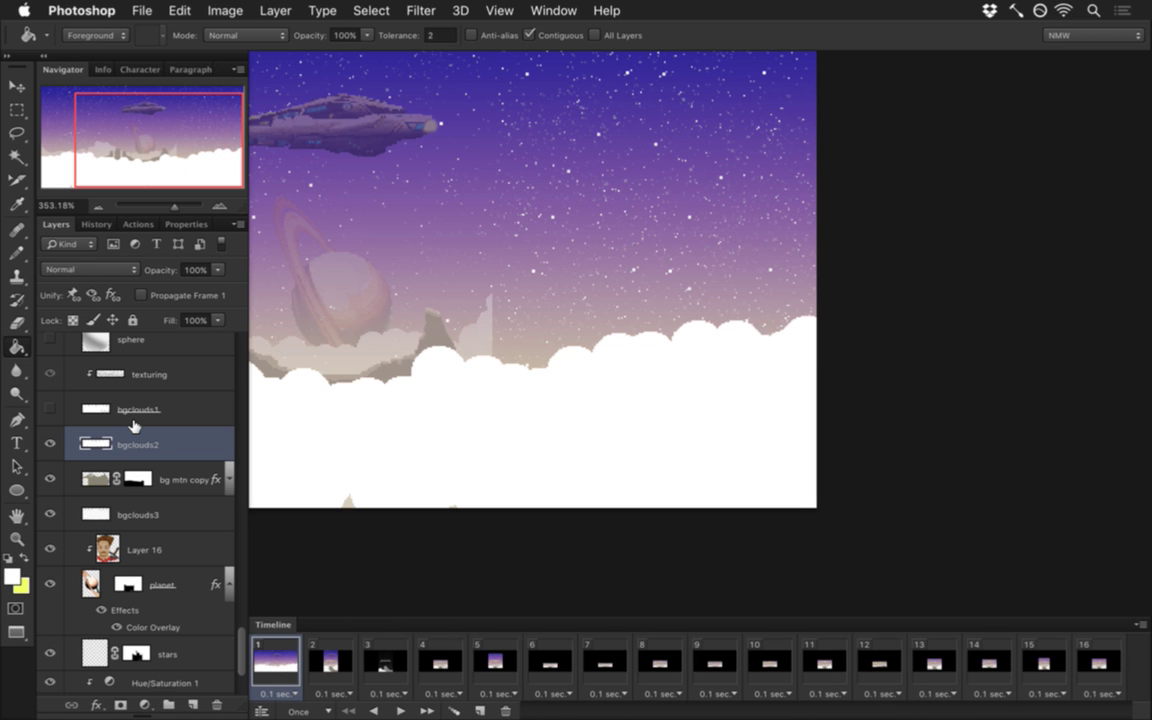
# Step: Set the bgclouds2 layer's opacity to 46% and save the document
pyautogui.click(190, 271)
pyautogui.write('46')
pyautogui.press('super+s')
# Step: Hide the bgclouds2 layer and prepare a 5 px pencil in the sampled mountain colour on the bg mtn copy layer
pyautogui.click(46, 443)
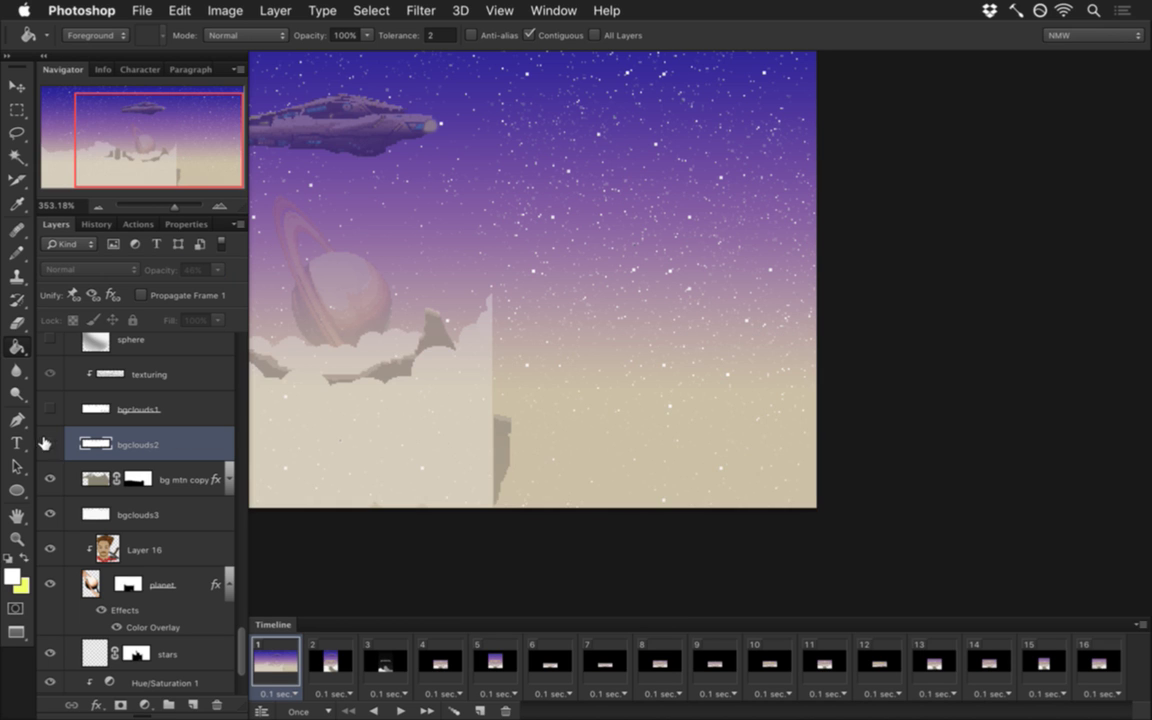
pyautogui.click(100, 478)
pyautogui.press('i')
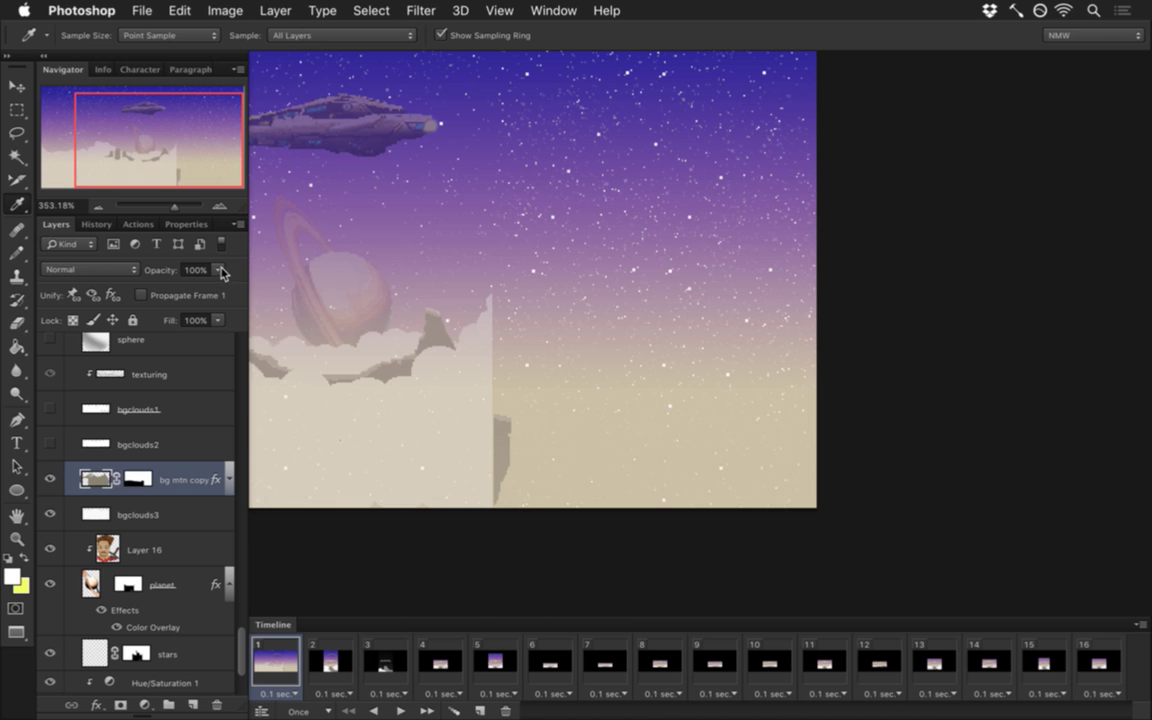
pyautogui.click(509, 440)
pyautogui.press('b')
pyautogui.press('[')
pyautogui.press('[')
pyautogui.press('[')
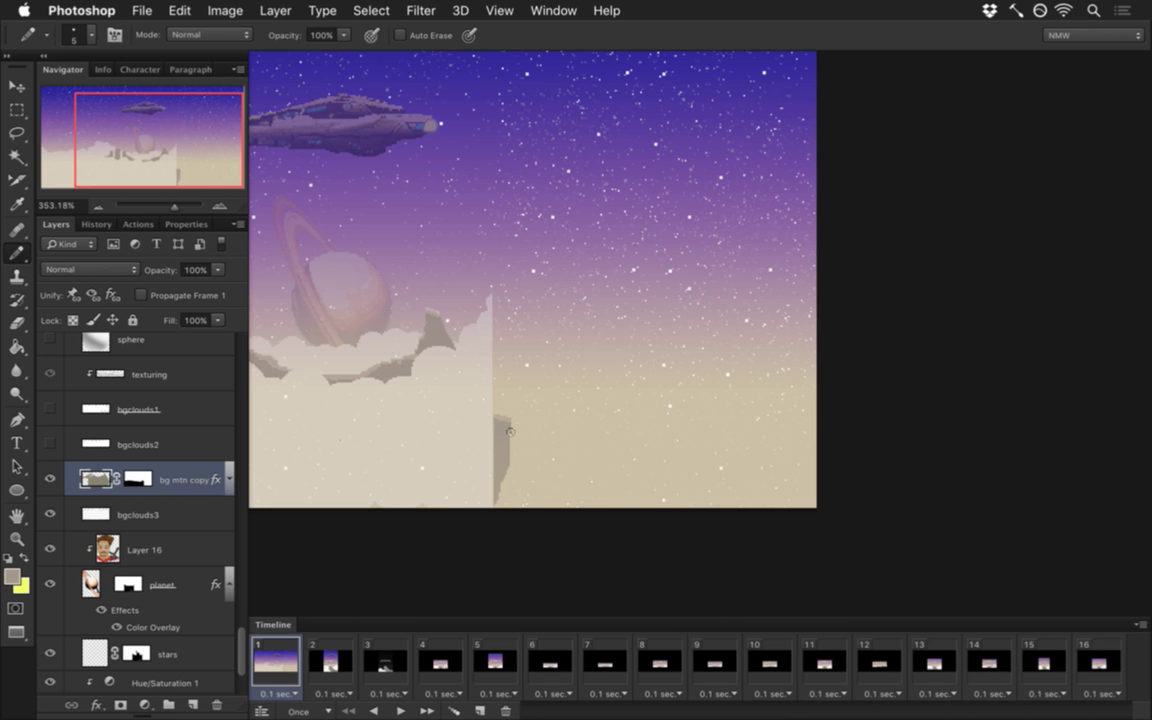
pyautogui.click(533, 436)
pyautogui.hotkey('alt', ']')
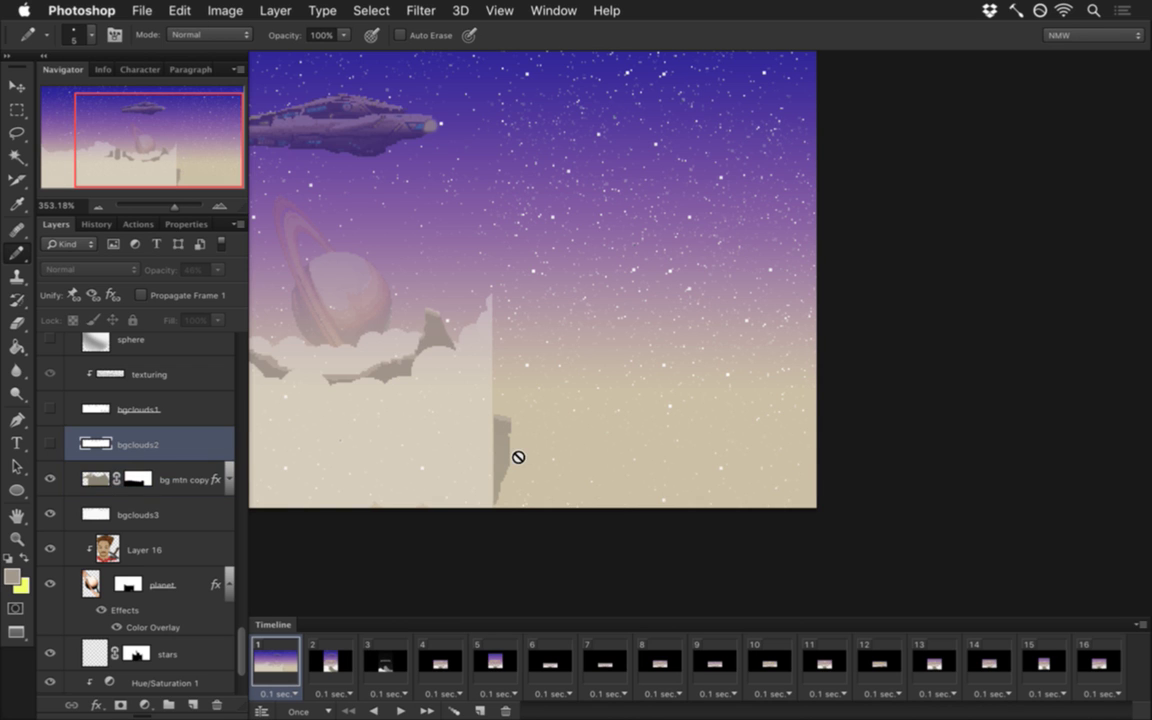
pyautogui.click(97, 479)
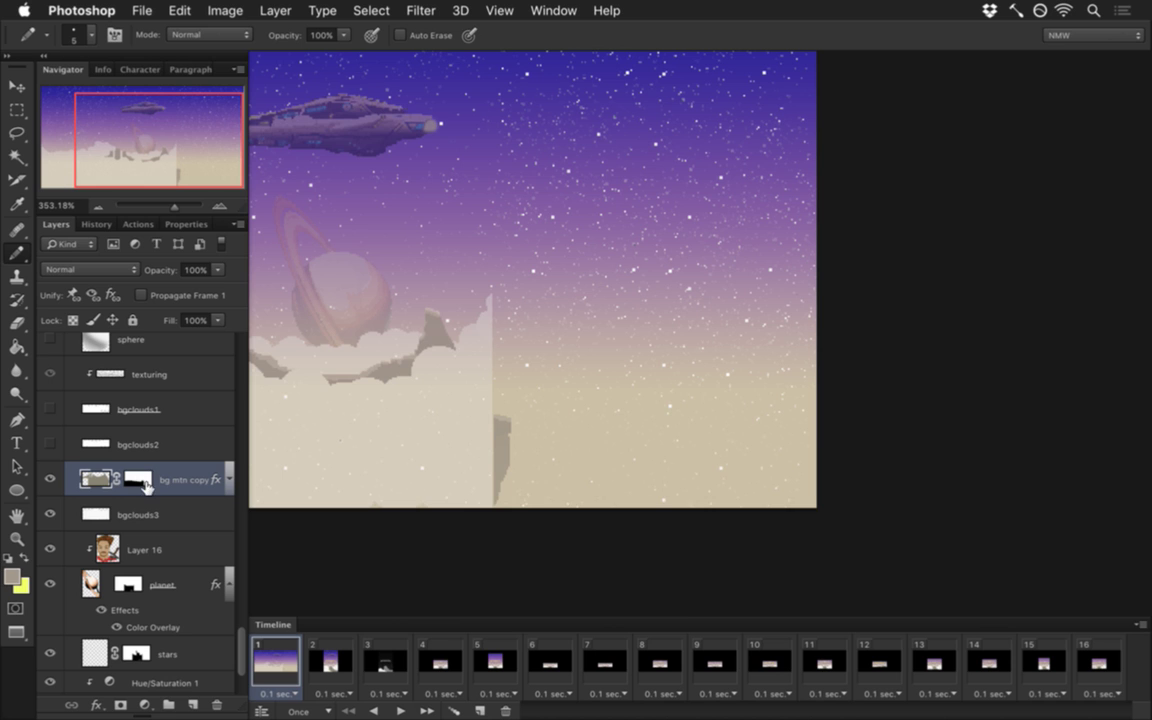
# Step: Extend the bg mtn copy layer's mask to the right edge by painting black within a selection of the bgclouds2 shape, and deselect
pyautogui.keyDown('alt'); pyautogui.click(137, 479); pyautogui.keyUp('alt')
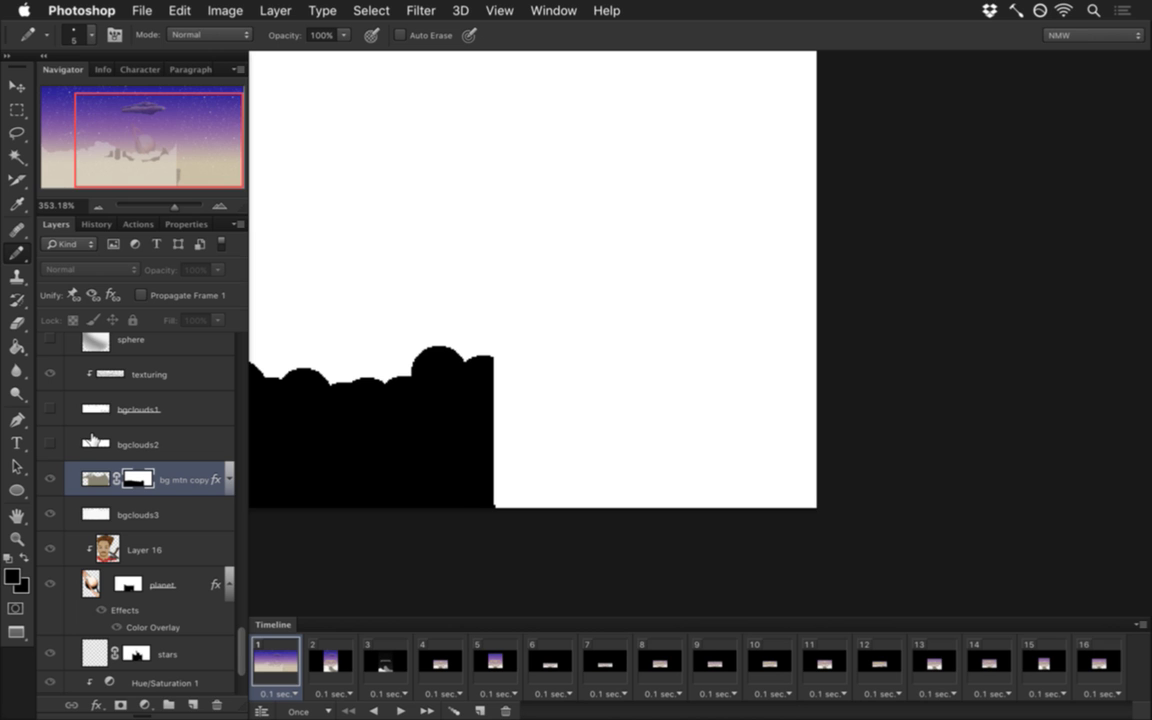
pyautogui.keyDown('super'); pyautogui.click(93, 440); pyautogui.keyUp('super')
pyautogui.press('i')
pyautogui.press('b')
pyautogui.moveTo(507, 399)
pyautogui.mouseDown()
pyautogui.moveTo(591, 334)
pyautogui.moveTo(740, 441)
pyautogui.moveTo(784, 424)
pyautogui.moveTo(668, 455)
pyautogui.moveTo(617, 424)
pyautogui.moveTo(876, 338)
pyautogui.moveTo(640, 440)
pyautogui.moveTo(600, 345)
pyautogui.mouseUp()
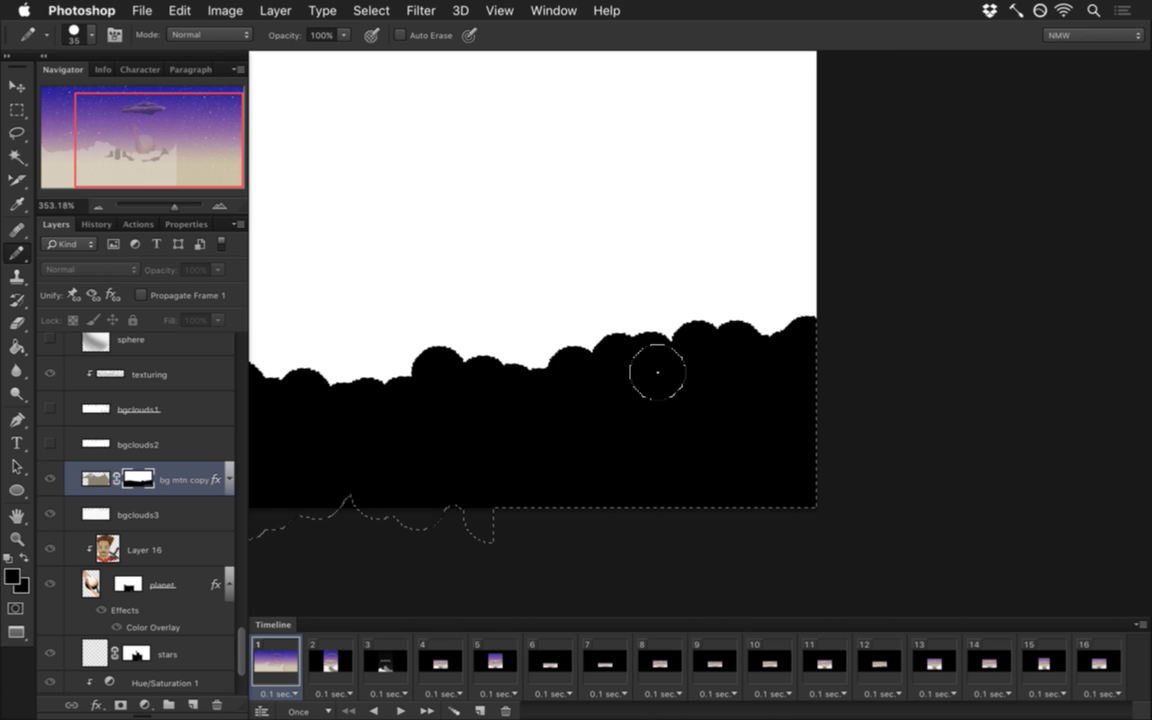
pyautogui.press('m')
pyautogui.click(551, 322)
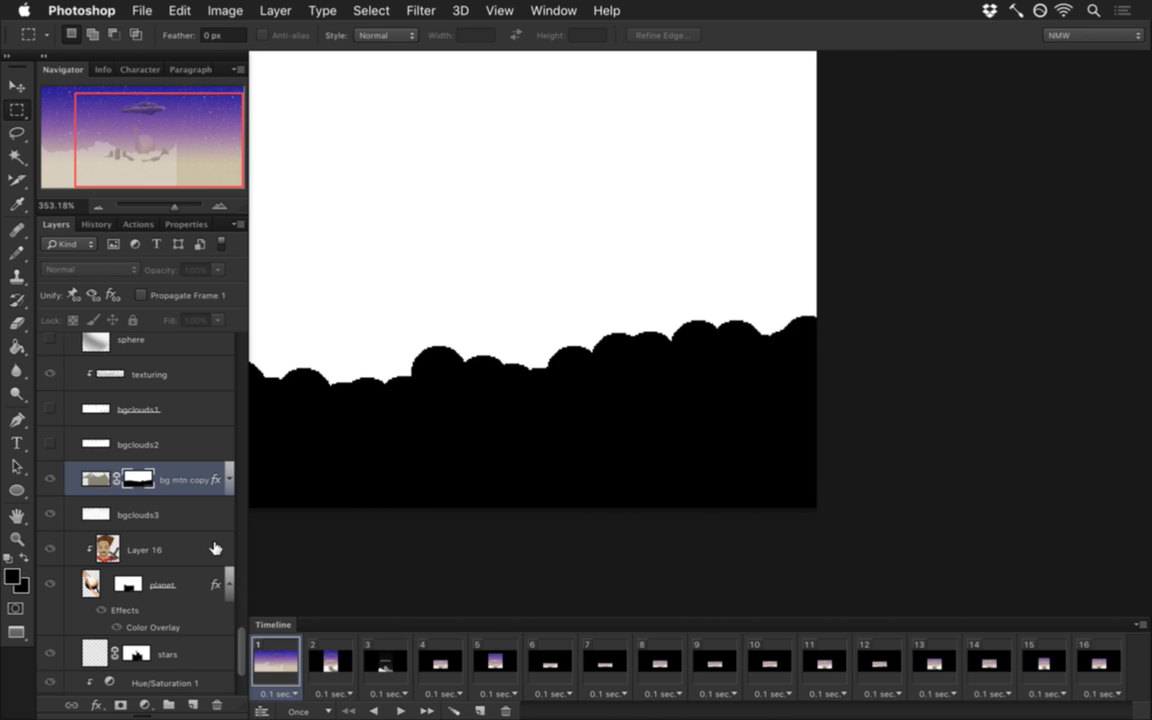
# Step: Compare the extended bg mtn copy mask with the artwork, toggling the bgclouds1 and bgclouds2 layers on and off
pyautogui.click(94, 474)
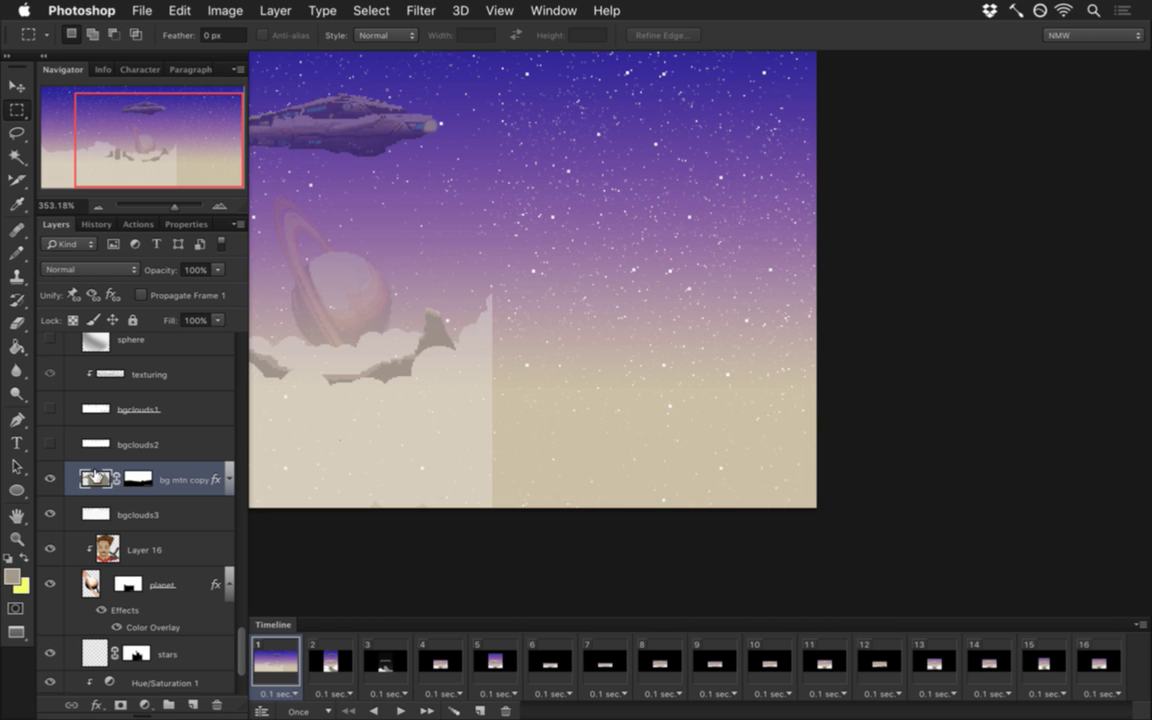
pyautogui.keyDown('alt'); pyautogui.click(137, 479); pyautogui.keyUp('alt')
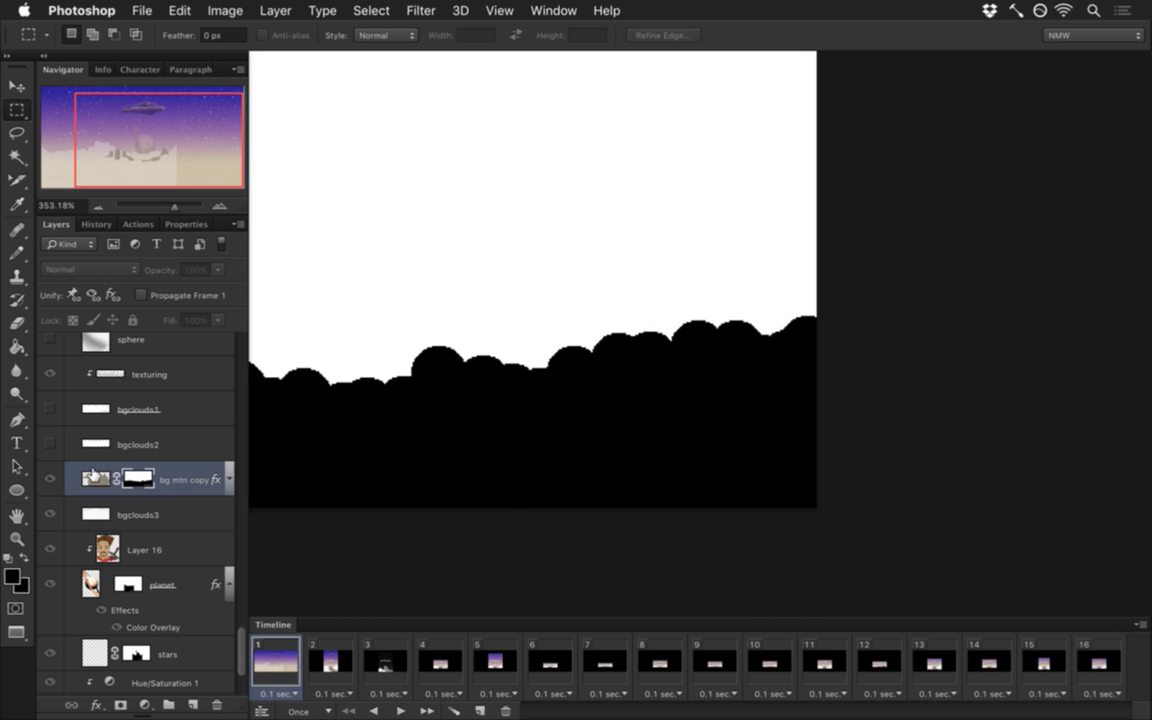
pyautogui.scroll(-1, 494, 435)
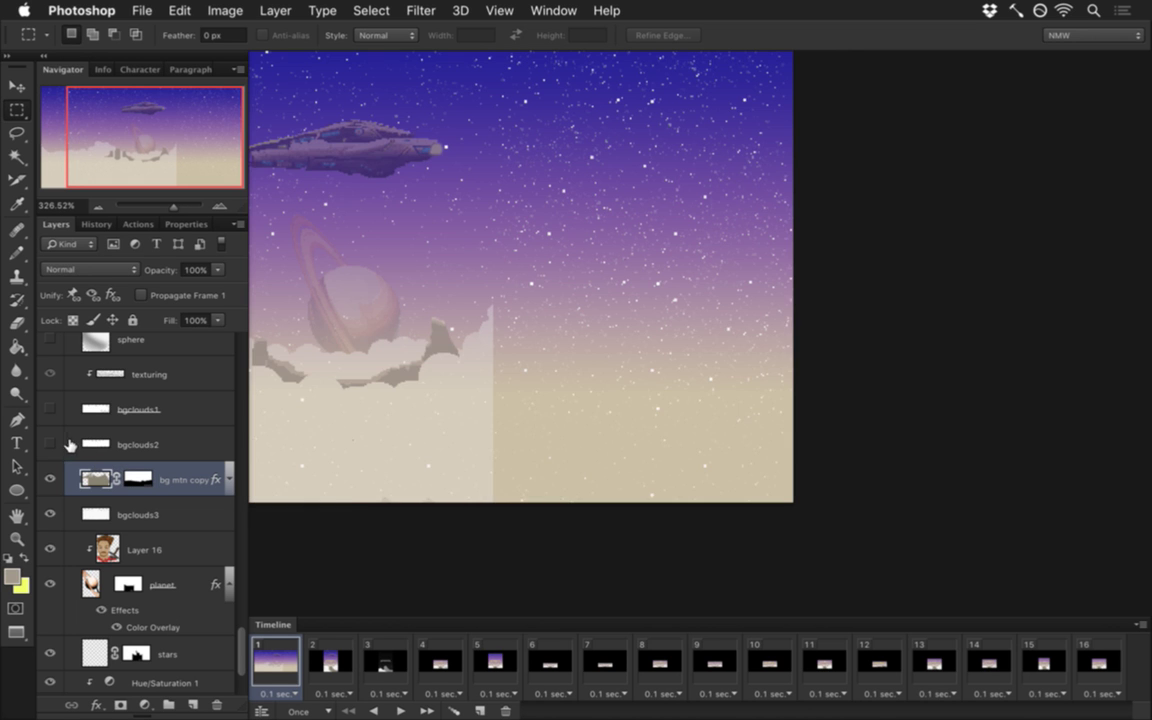
pyautogui.click(50, 444)
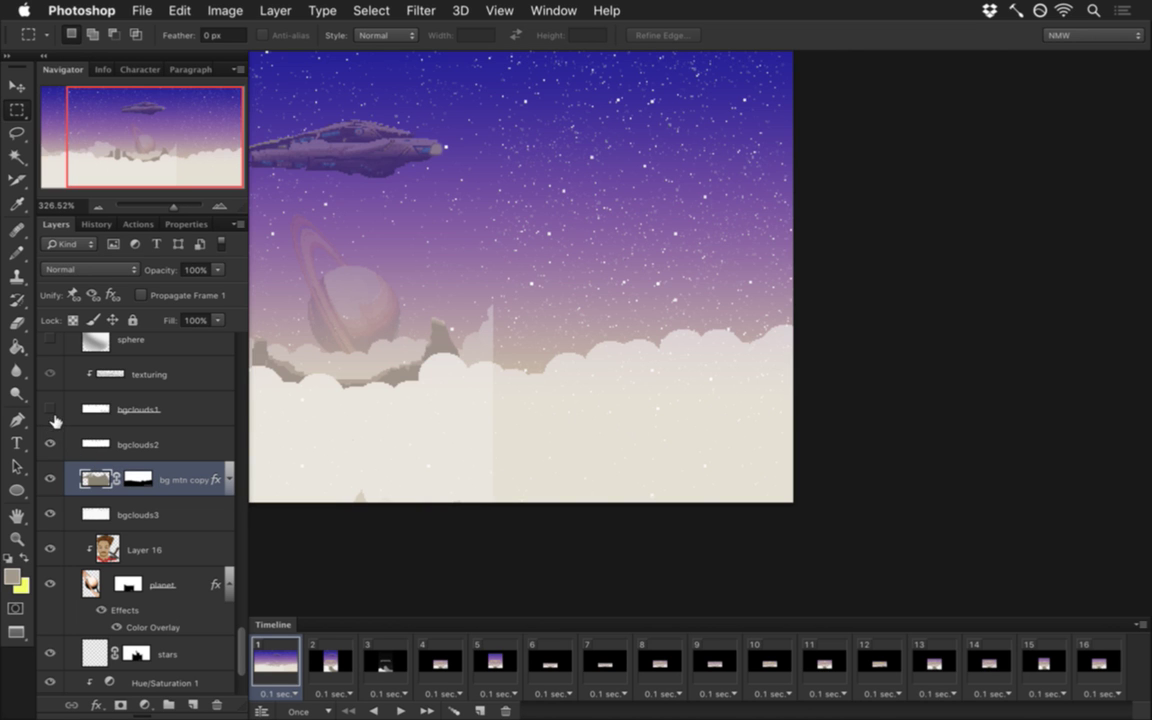
pyautogui.click(50, 409)
pyautogui.click(50, 409)
pyautogui.click(50, 444)
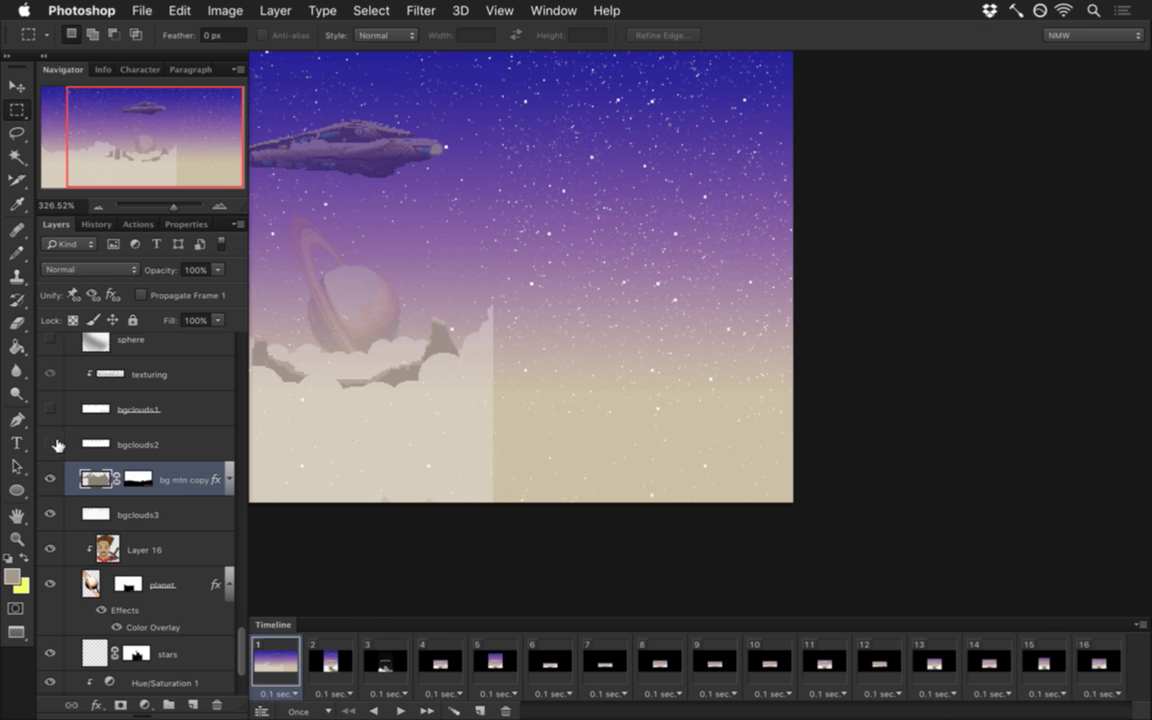
# Step: Hide the bg mtn copy layer and raise the bgclouds3 layer's opacity to 100%
pyautogui.click(50, 479)
pyautogui.click(50, 479)
pyautogui.click(50, 478)
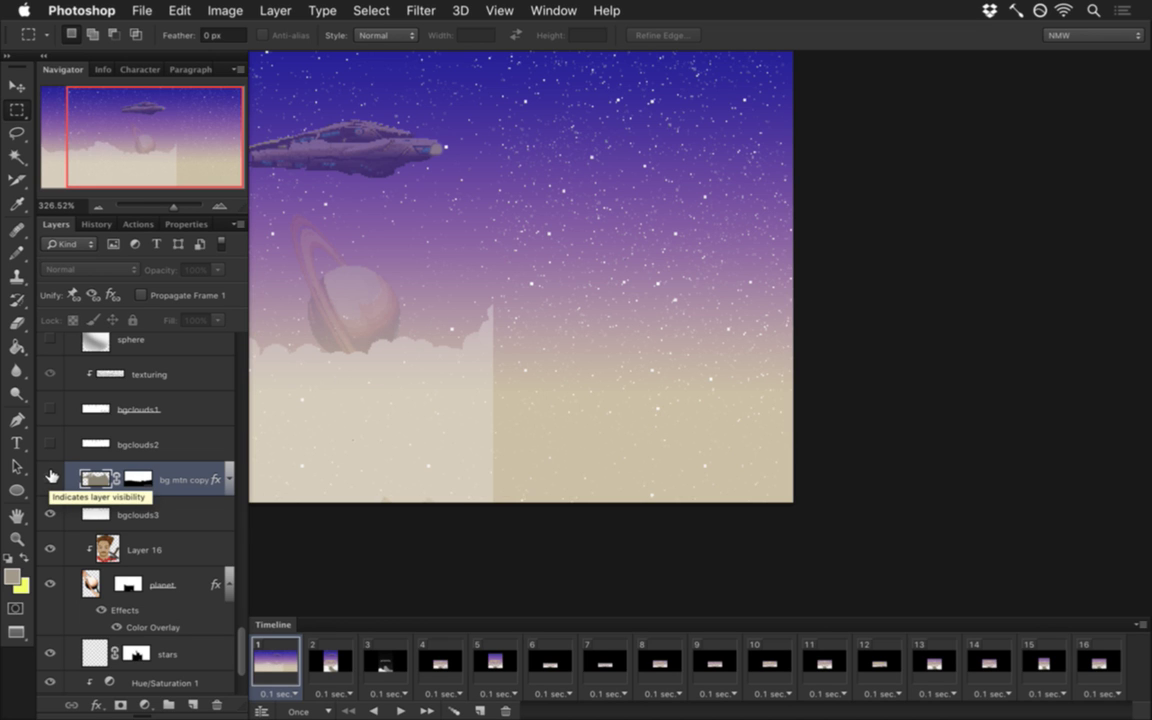
pyautogui.click(105, 516)
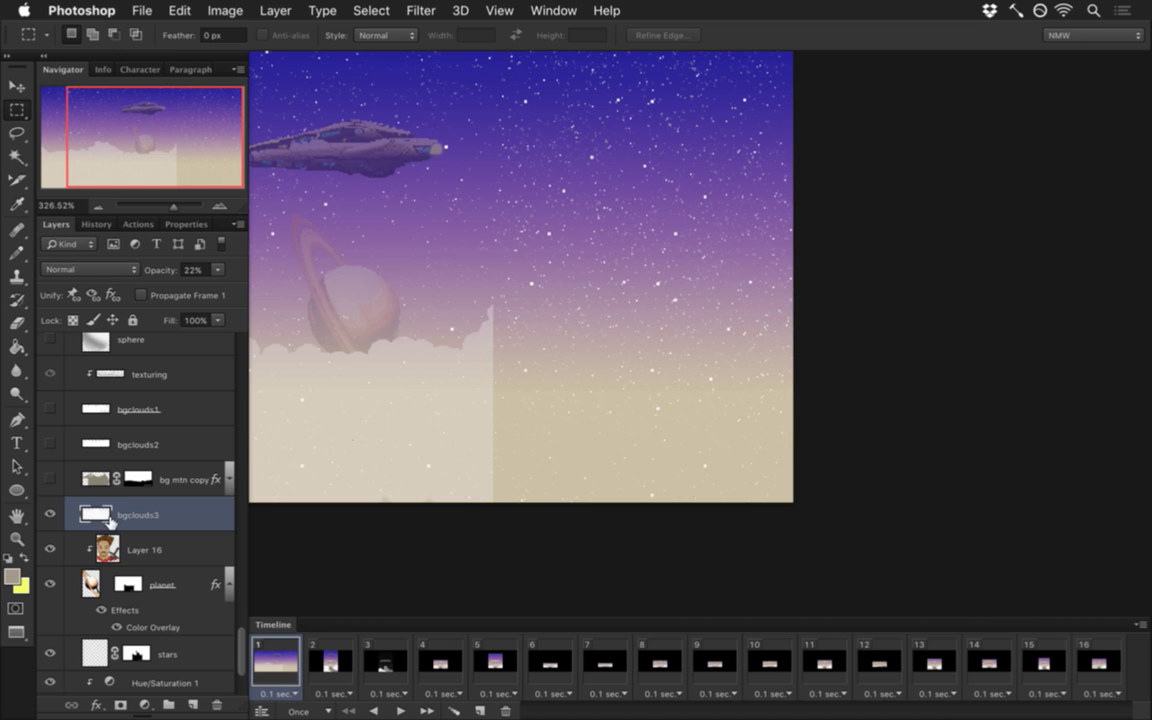
pyautogui.click(49, 514)
pyautogui.click(49, 514)
pyautogui.moveTo(218, 267); pyautogui.dragTo(267, 283)
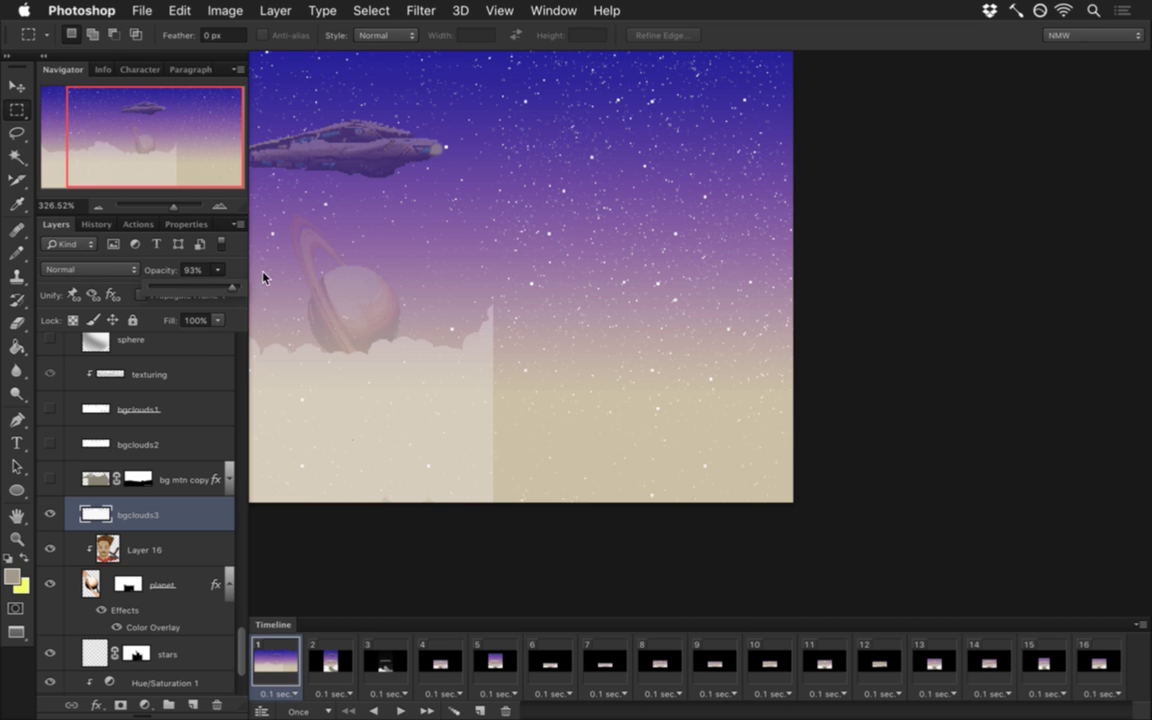
# Step: Sample the off-white colour of the bgclouds3 layer and prepare a 15 px pencil at its cut-off right edge
pyautogui.press('i')
pyautogui.click(482, 360)
pyautogui.press('b')
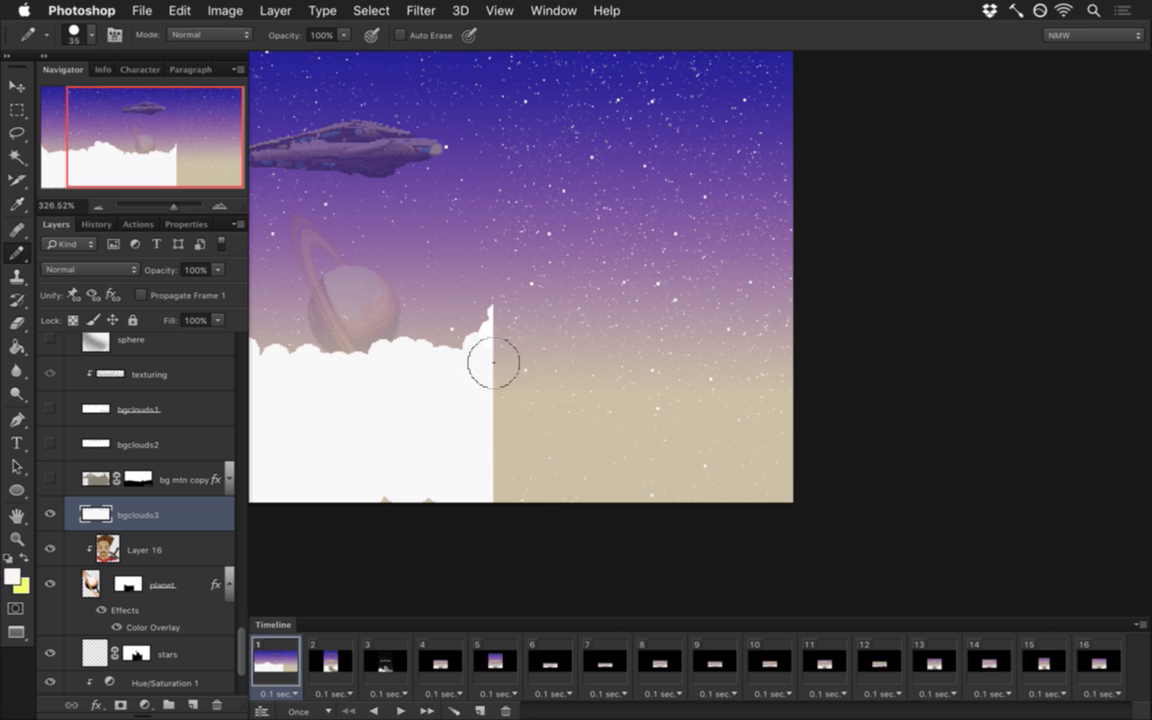
pyautogui.moveTo(497, 334); pyautogui.dragTo(537, 324)
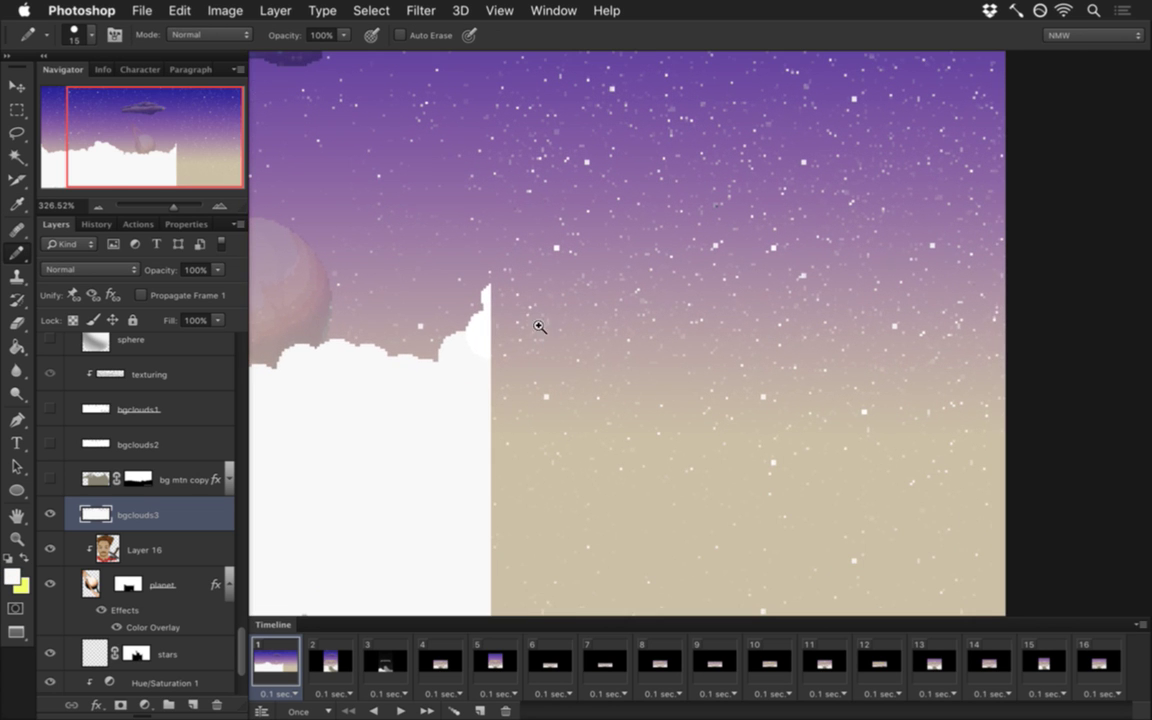
pyautogui.press('i')
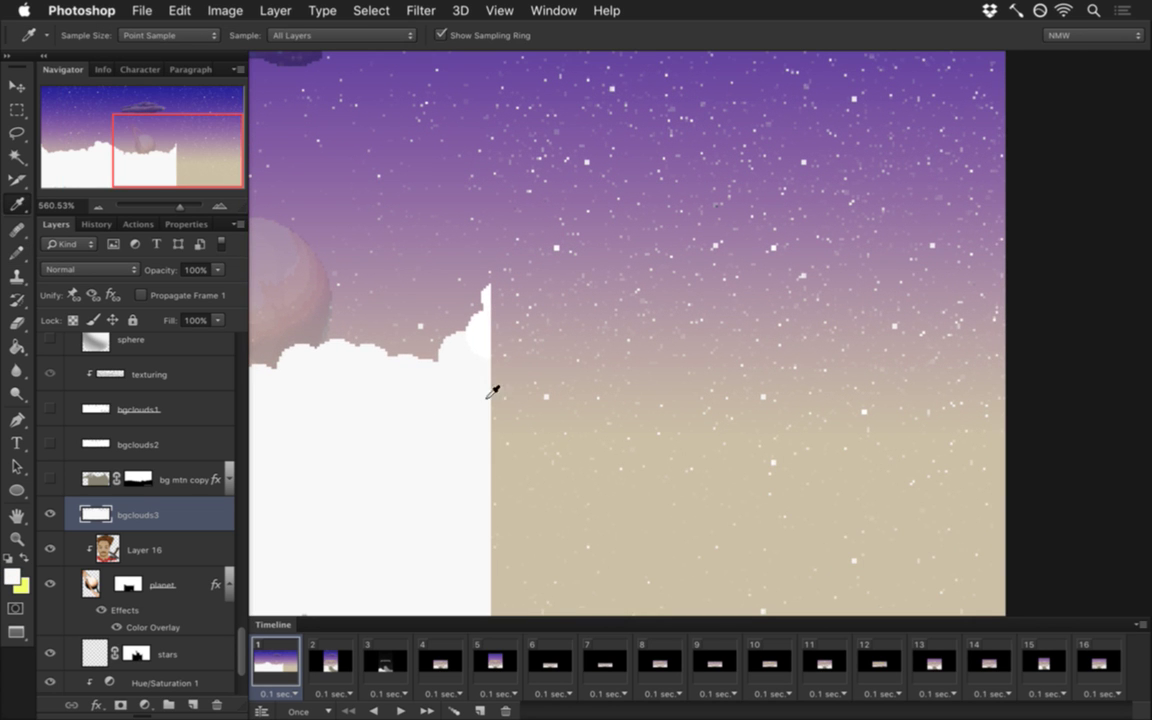
pyautogui.press('b')
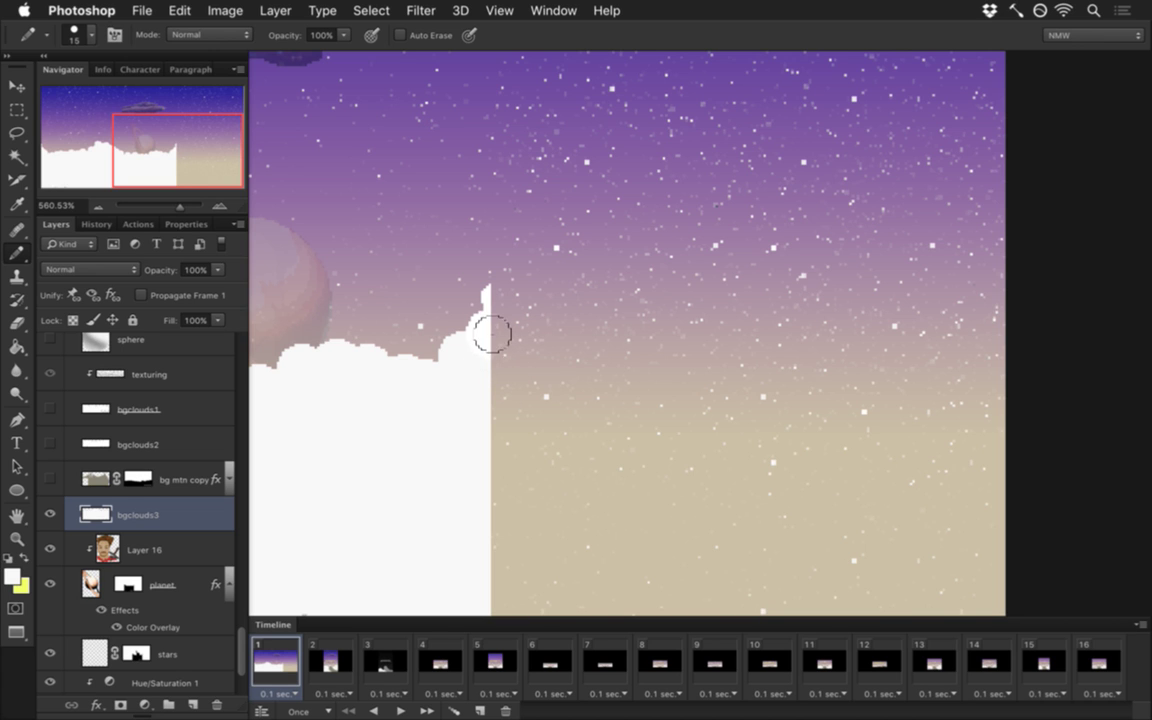
pyautogui.press('[')
pyautogui.press(']')
# Step: Dab overlapping round puffs on bgclouds3 from the old cloud edge, rising up and to the right as a new cloud outline
pyautogui.click(500, 297)
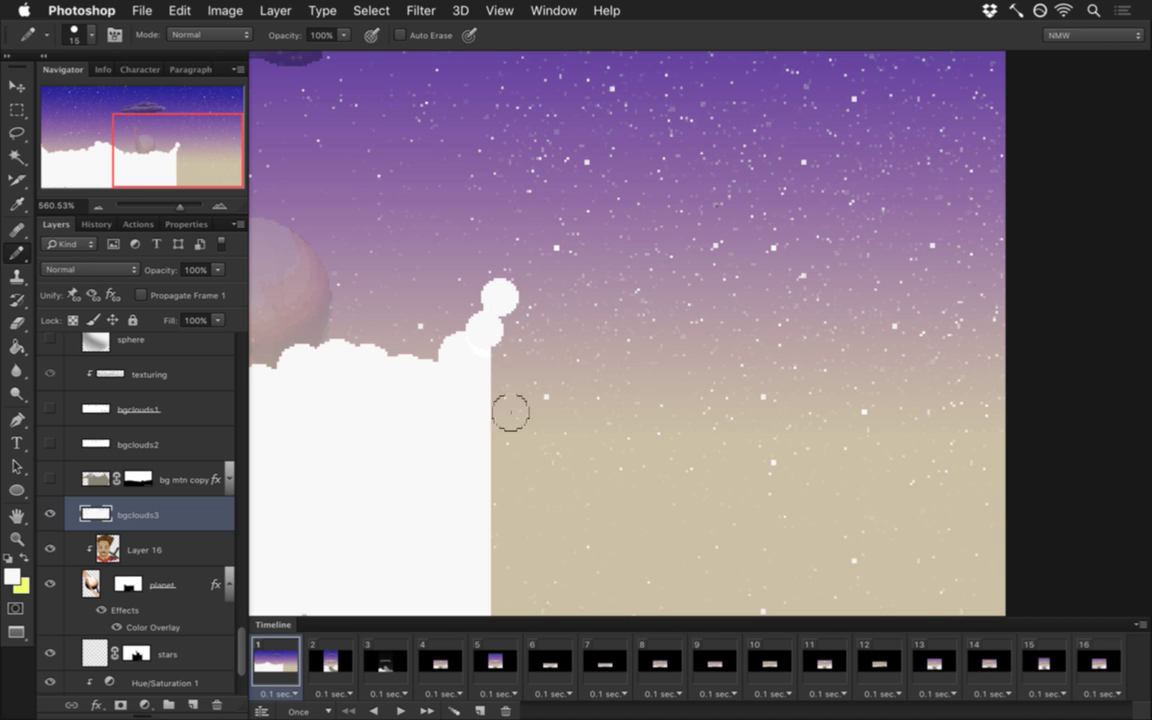
pyautogui.click(488, 345)
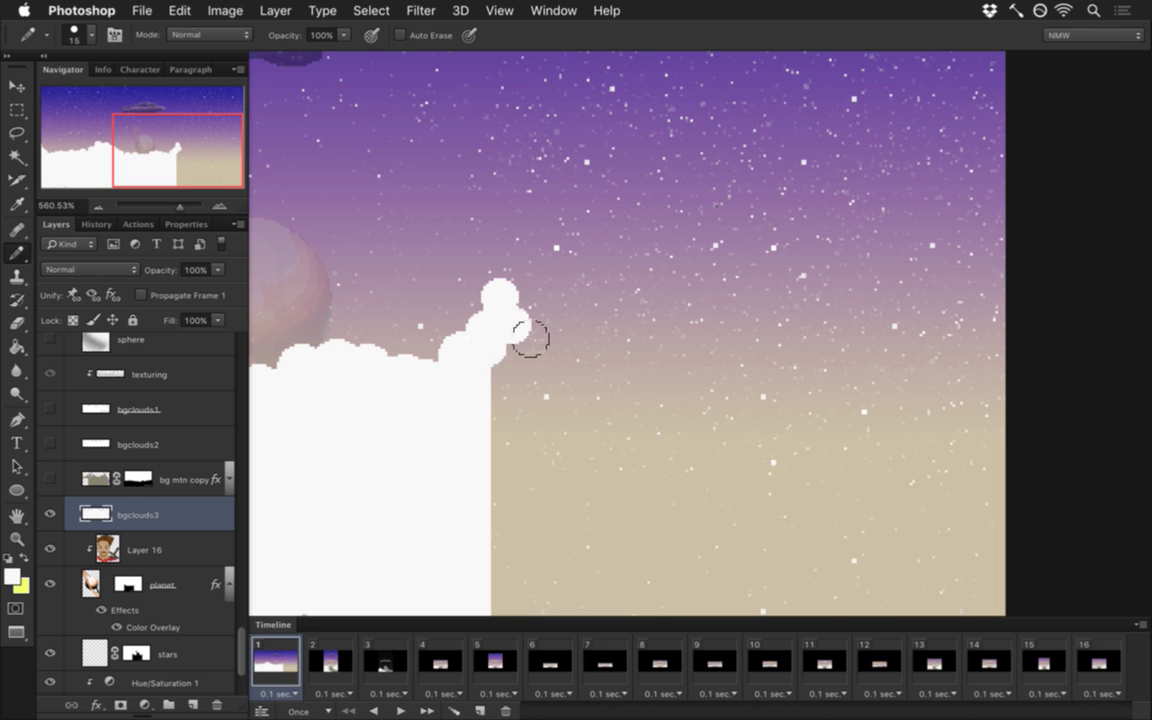
pyautogui.click(528, 317)
pyautogui.click(556, 323)
pyautogui.click(576, 305)
pyautogui.click(597, 288)
pyautogui.click(618, 261)
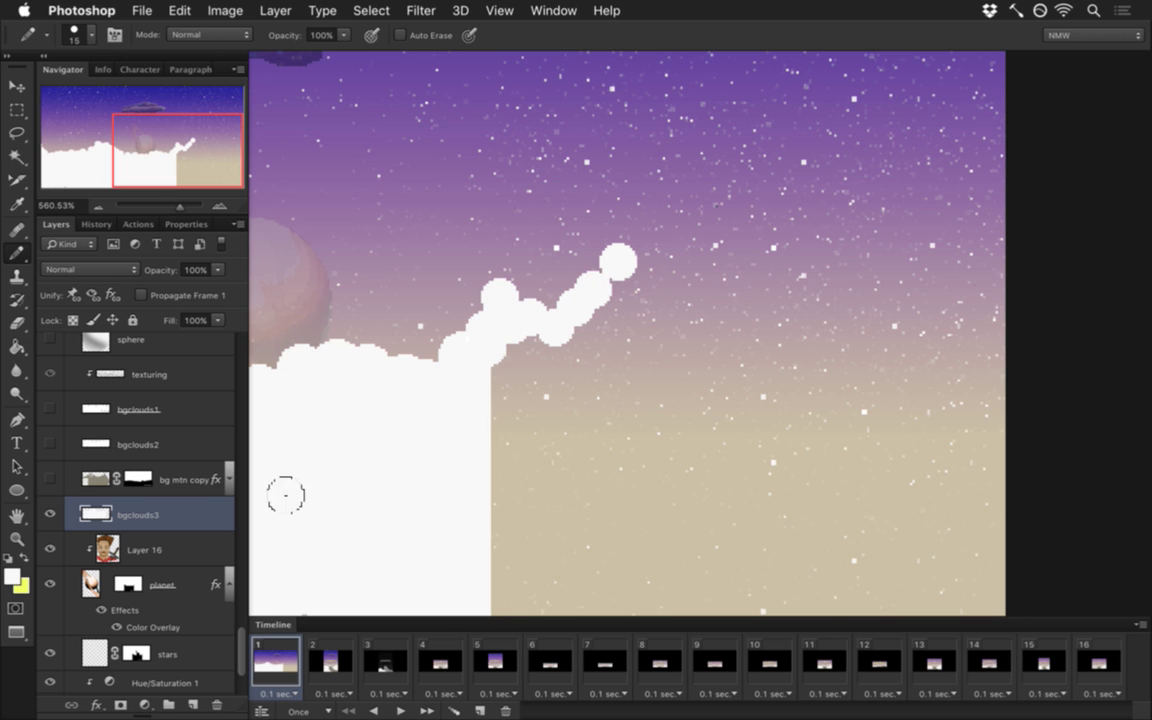
# Step: Show bgclouds2 for reference and continue the puffy bgclouds3 outline above it, with peaks and dips, to the canvas's right edge
pyautogui.click(50, 444)
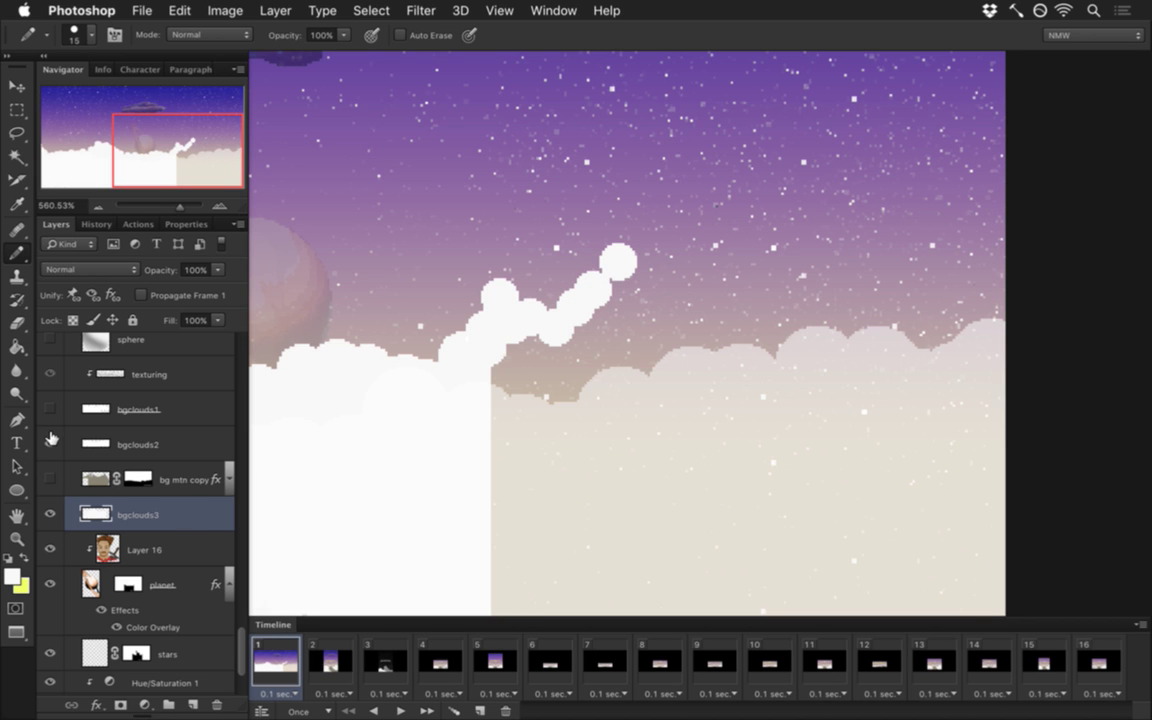
pyautogui.click(640, 280)
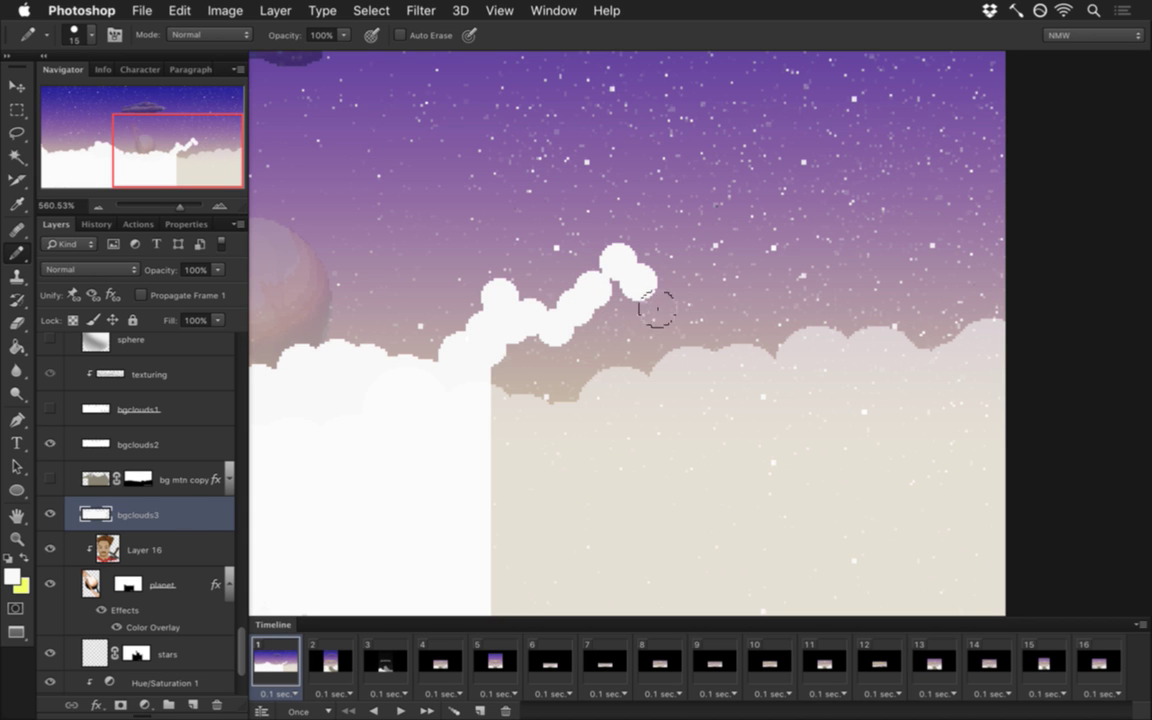
pyautogui.click(665, 295)
pyautogui.click(695, 290)
pyautogui.click(714, 305)
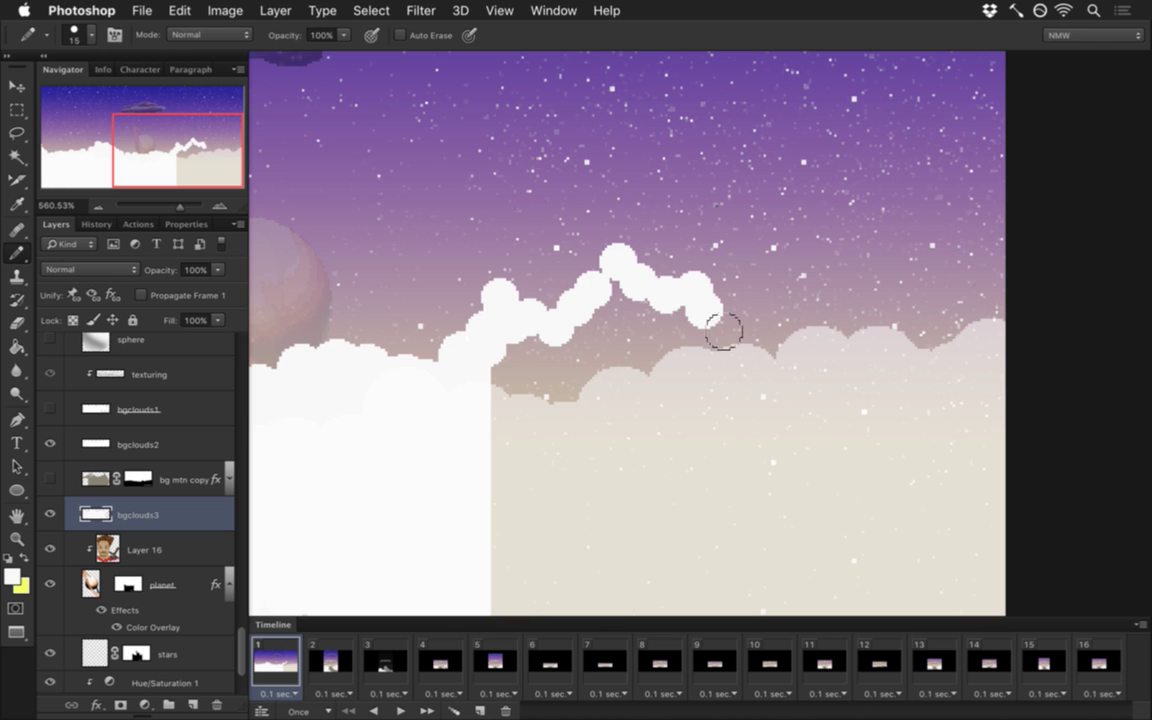
pyautogui.click(736, 320)
pyautogui.click(765, 307)
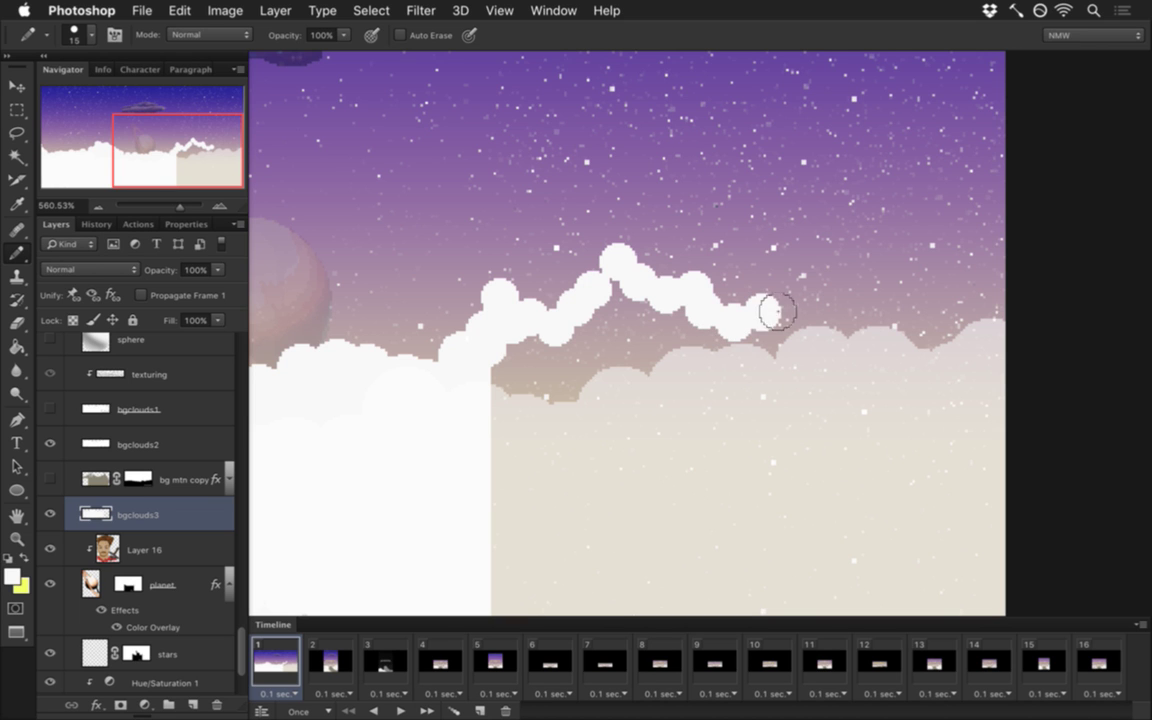
pyautogui.click(778, 289)
pyautogui.click(800, 271)
pyautogui.click(812, 233)
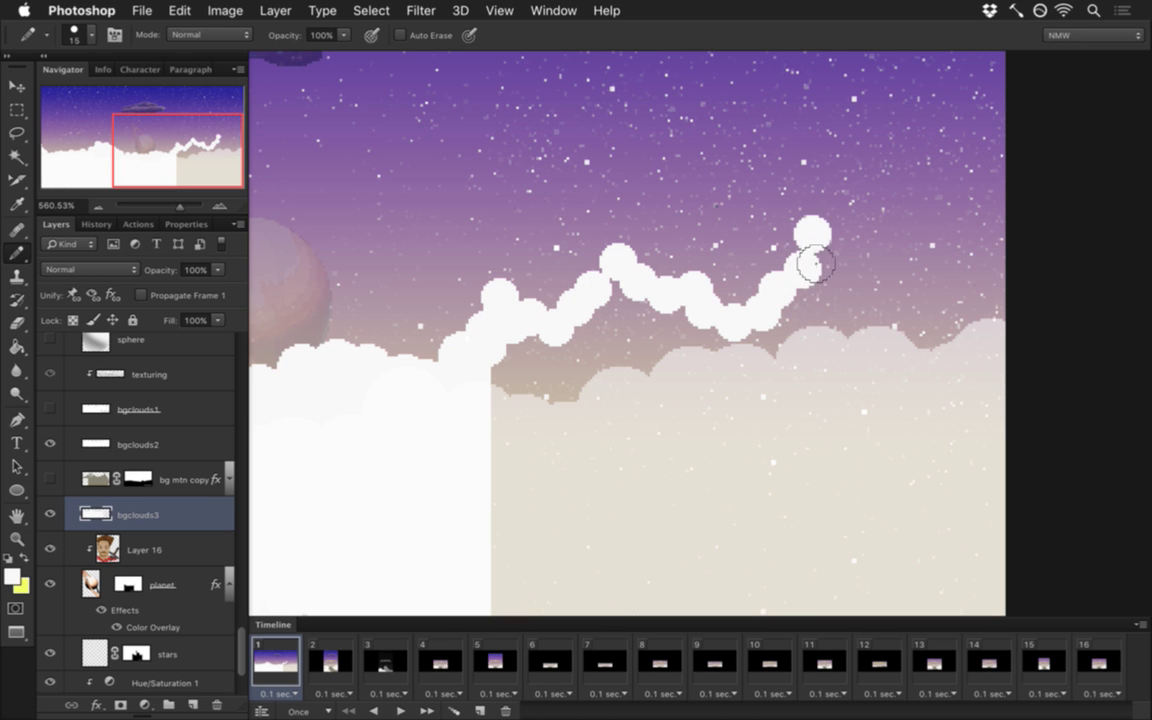
pyautogui.click(825, 260)
pyautogui.click(846, 280)
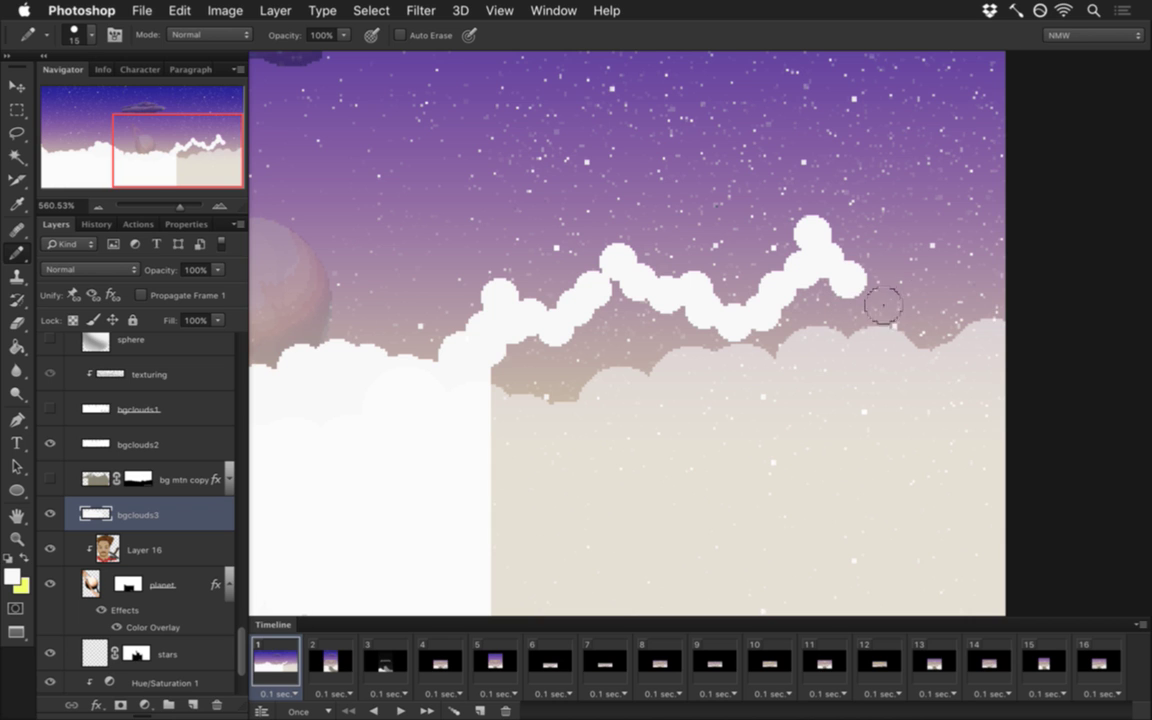
pyautogui.click(878, 287)
pyautogui.click(912, 283)
pyautogui.click(940, 274)
pyautogui.click(965, 261)
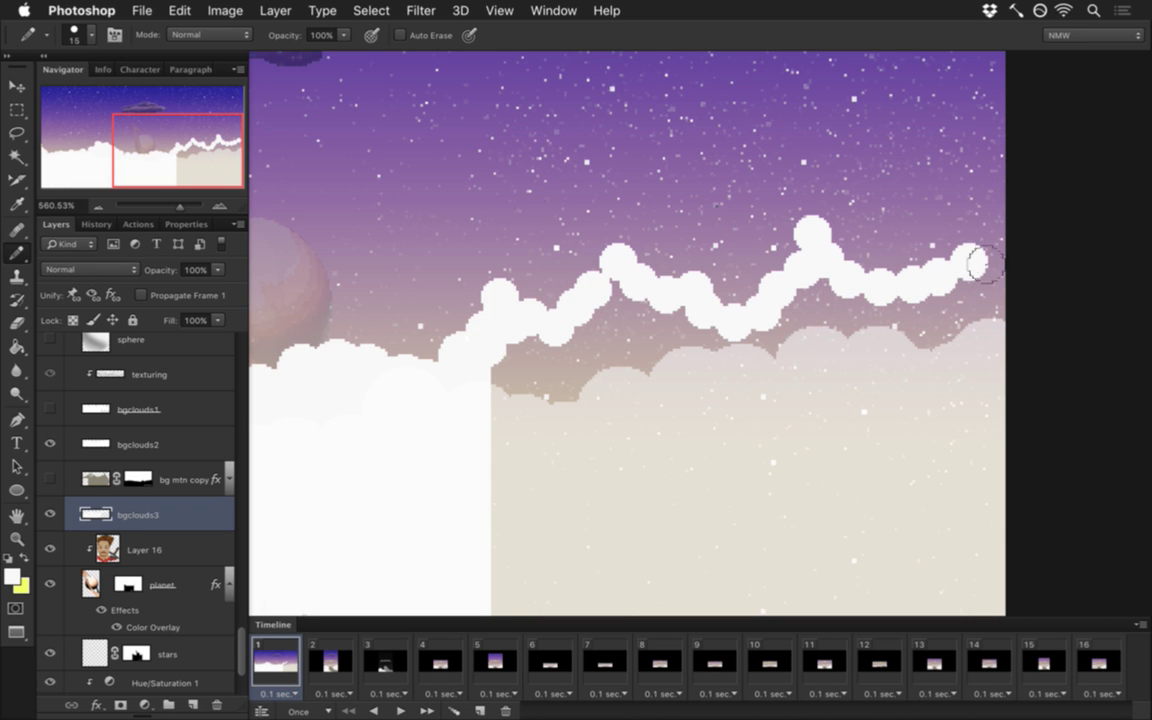
pyautogui.click(988, 239)
pyautogui.click(992, 262)
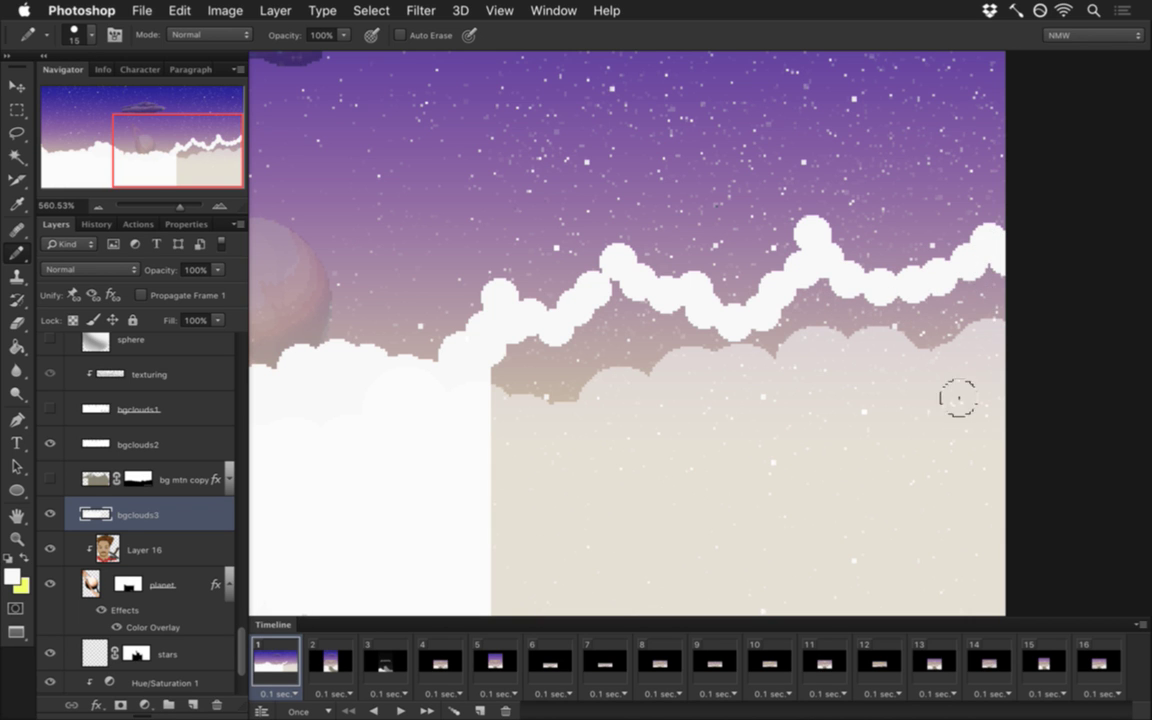
# Step: Fill the area beneath the new bgclouds3 outline with the sampled off-white and check the full-width artwork
pyautogui.press('g')
pyautogui.click(705, 450)
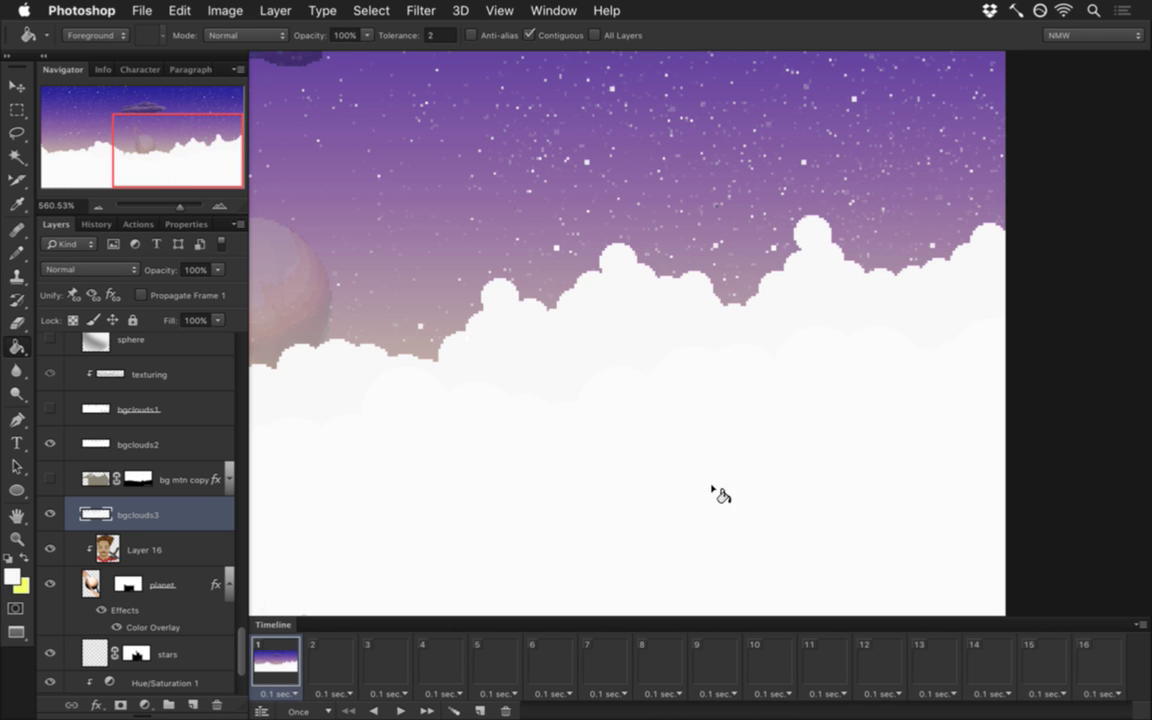
pyautogui.moveTo(722, 501); pyautogui.dragTo(676, 501)
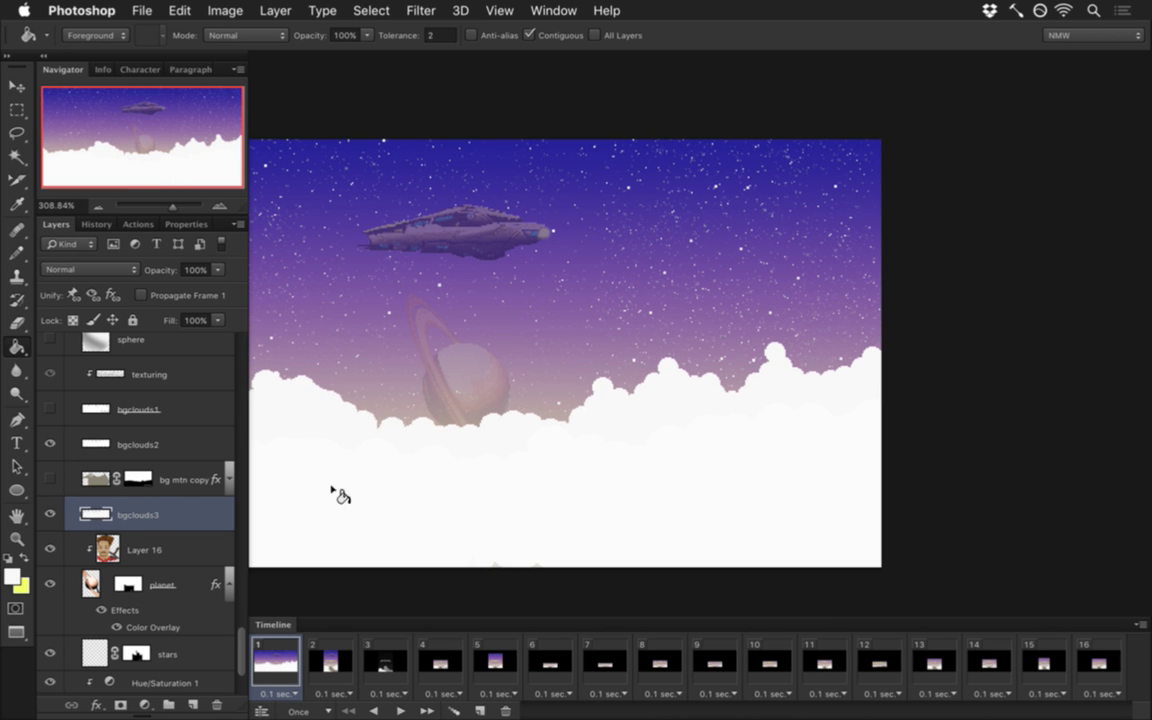
pyautogui.scroll(-3, 411, 488)
pyautogui.scroll(1, 438, 497)
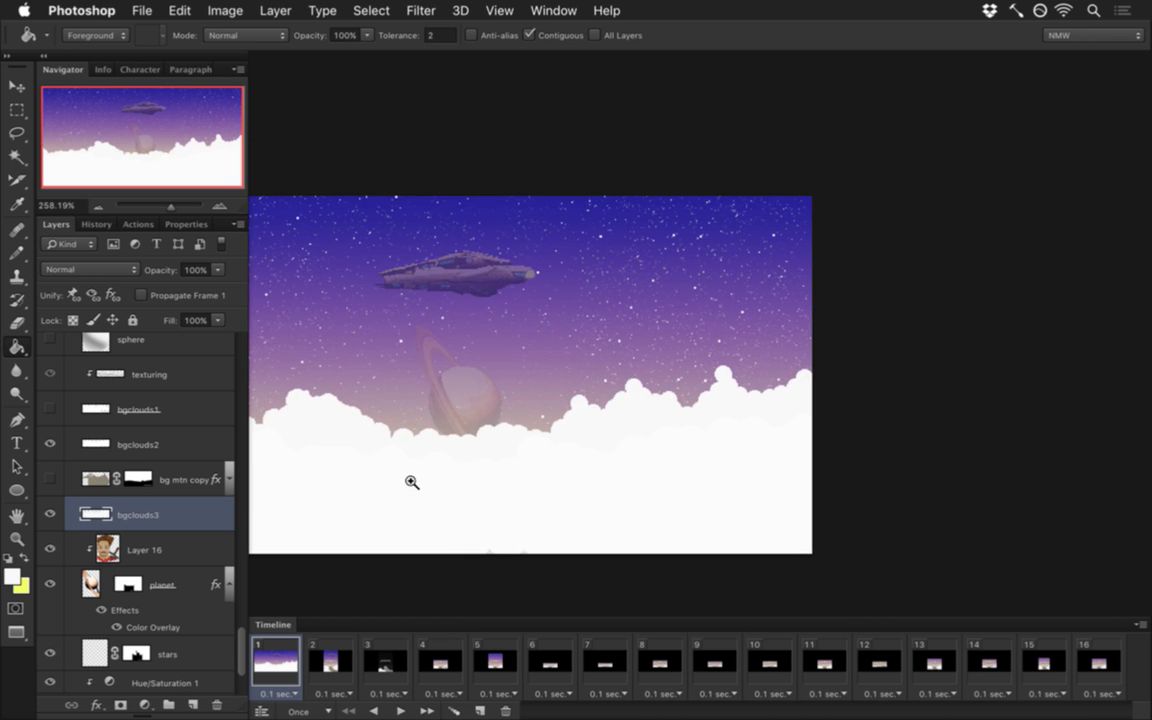
pyautogui.scroll(-2, 427, 478)
pyautogui.scroll(1, 420, 478)
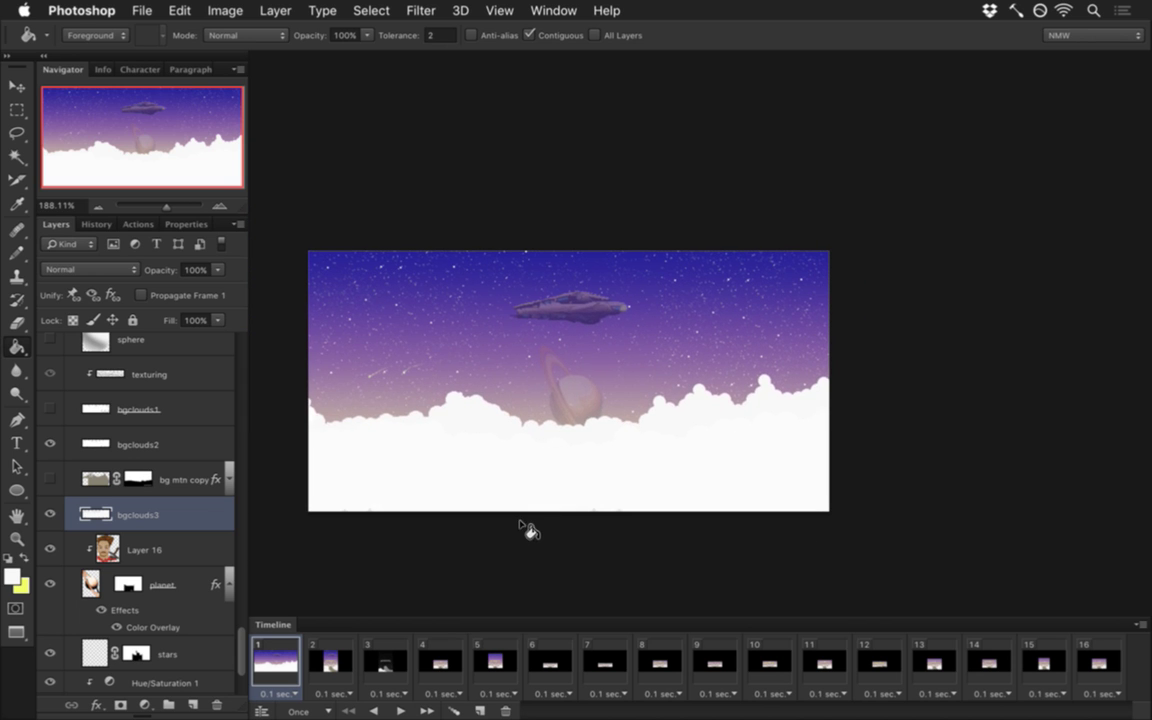
# Step: Show the bg mtn copy and bgclouds1 layers and set the bgclouds3 layer's opacity to 22%
pyautogui.click(50, 477)
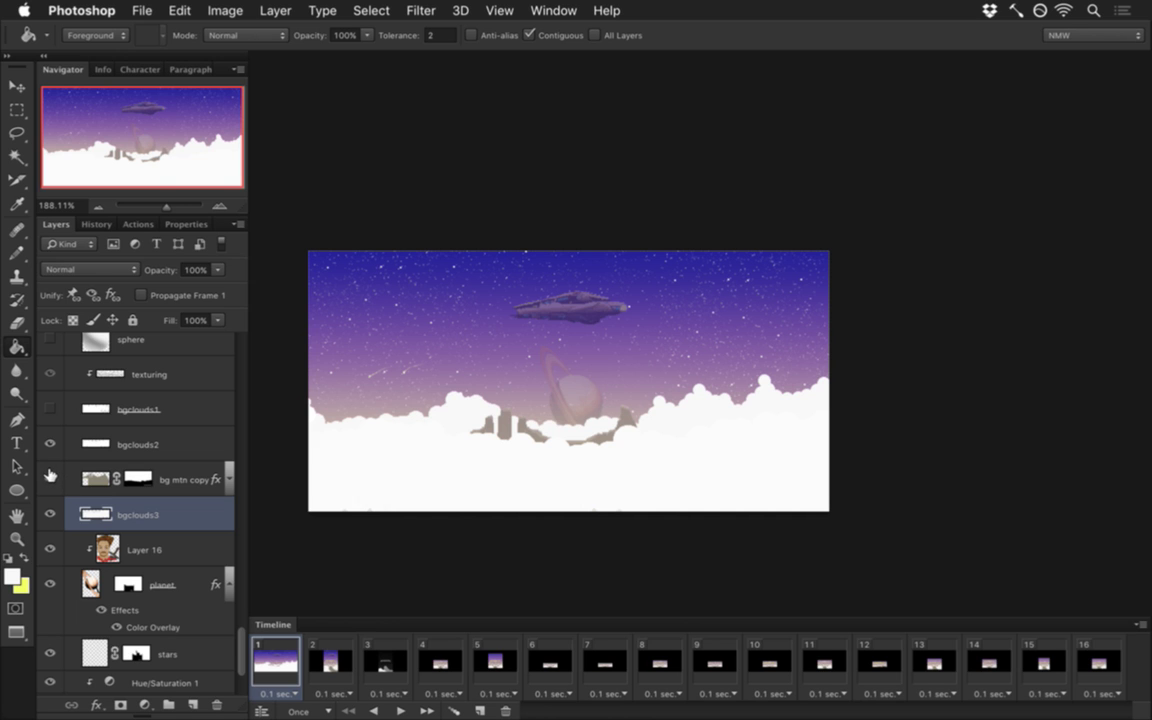
pyautogui.click(52, 410)
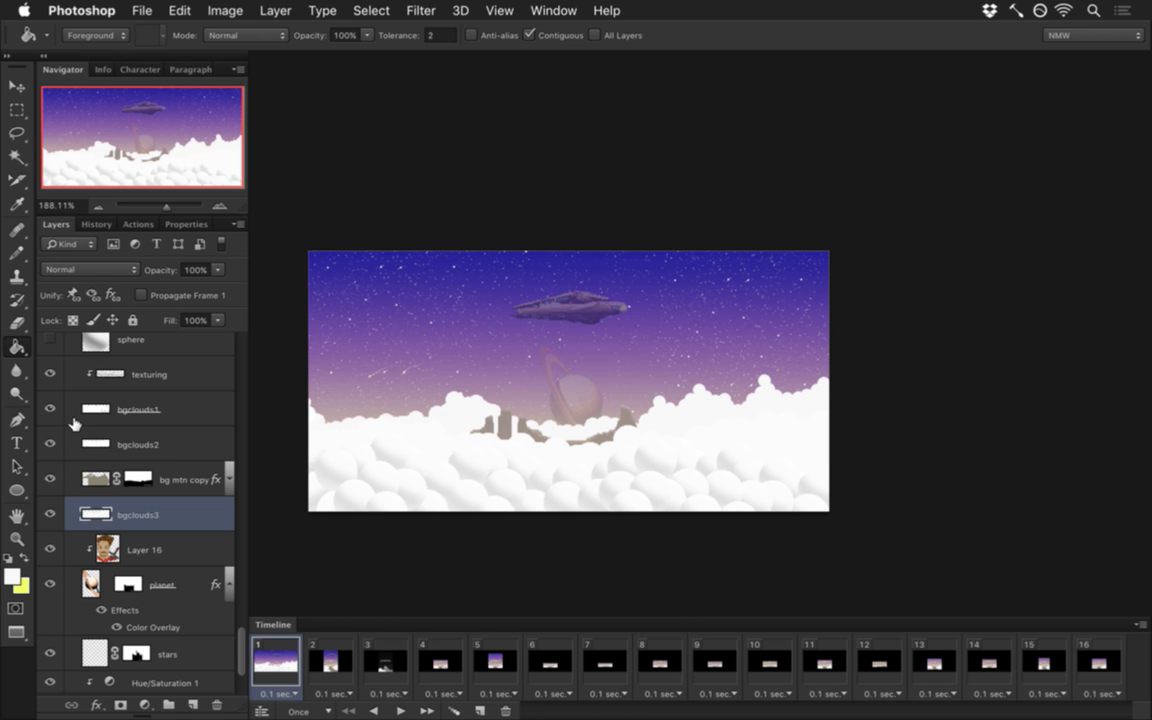
pyautogui.scroll(1, 75, 424)
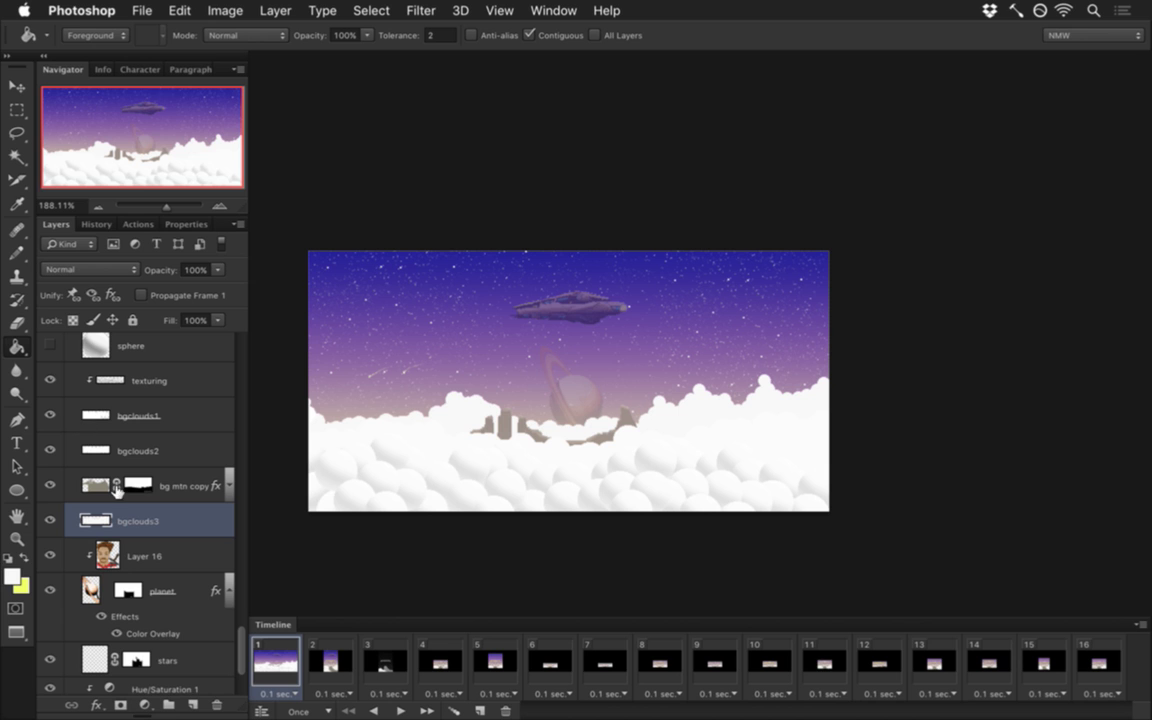
pyautogui.click(212, 270)
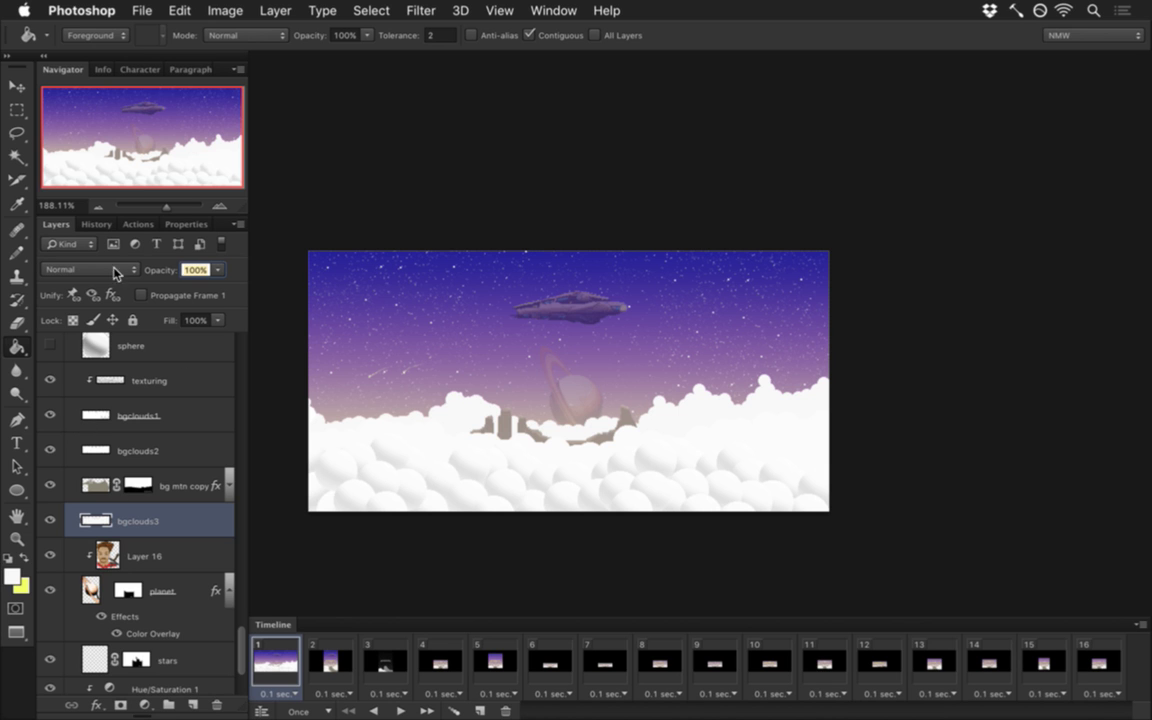
pyautogui.write('22')
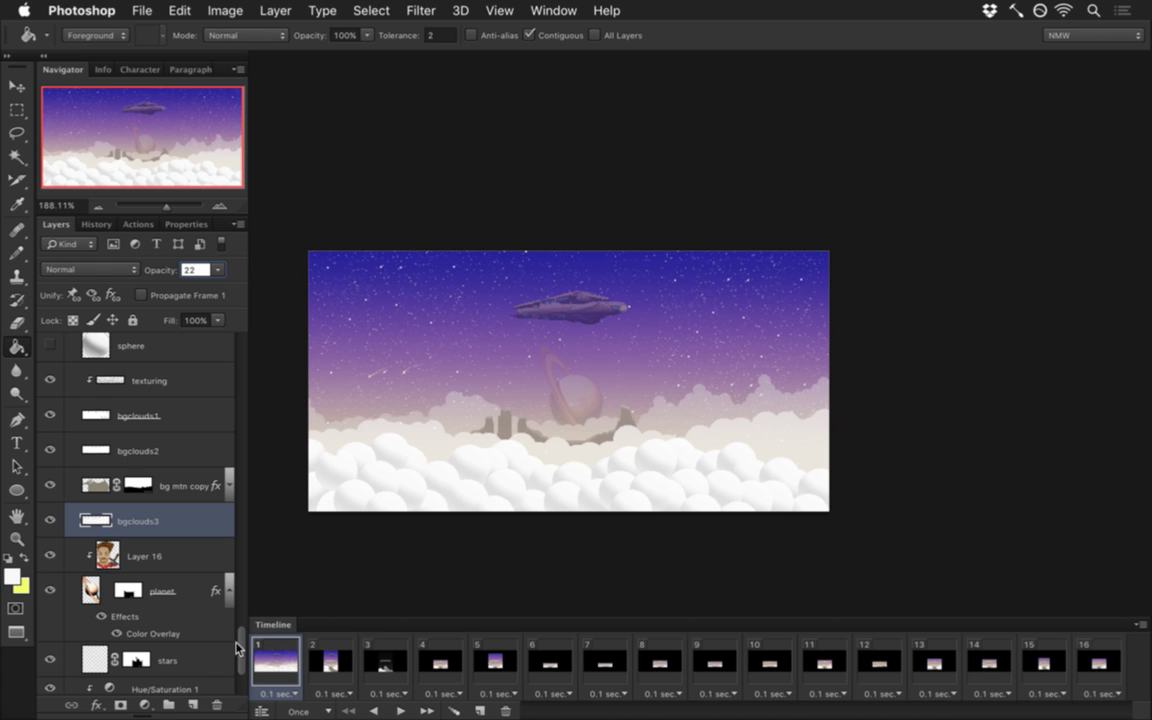
# Step: Turn on the light and characters groups
pyautogui.moveTo(243, 655)
pyautogui.mouseDown()
pyautogui.moveTo(239, 679)
pyautogui.moveTo(237, 632)
pyautogui.mouseUp()
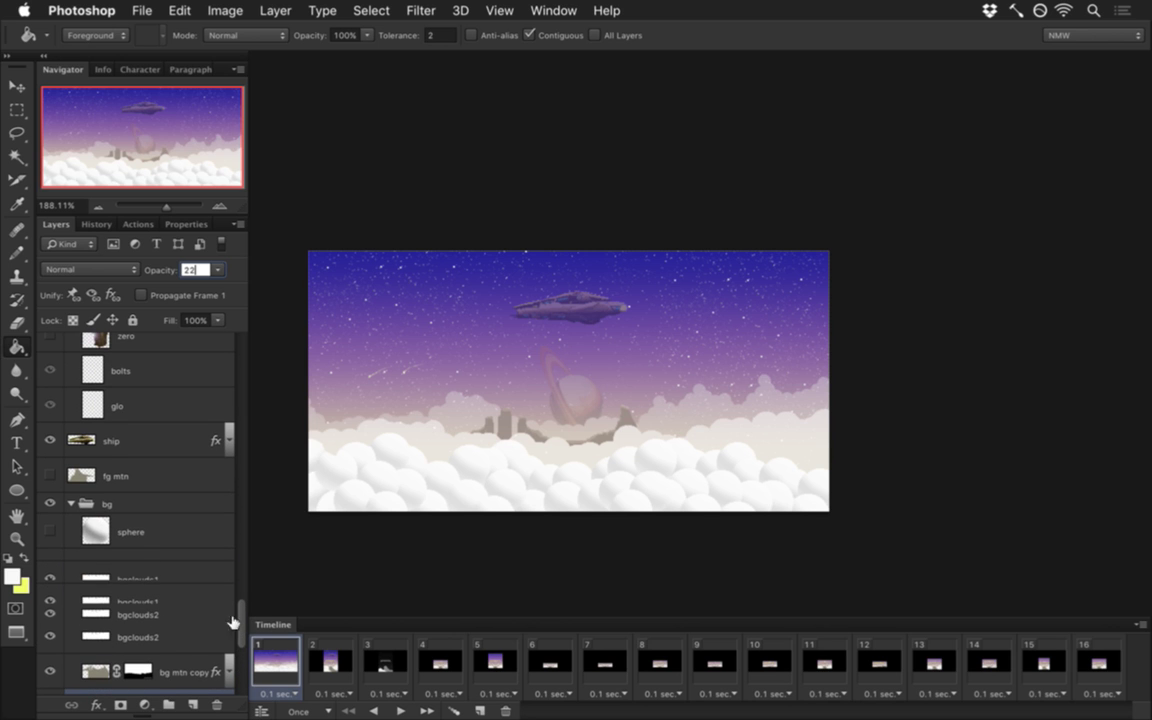
pyautogui.scroll(10, 220, 550)
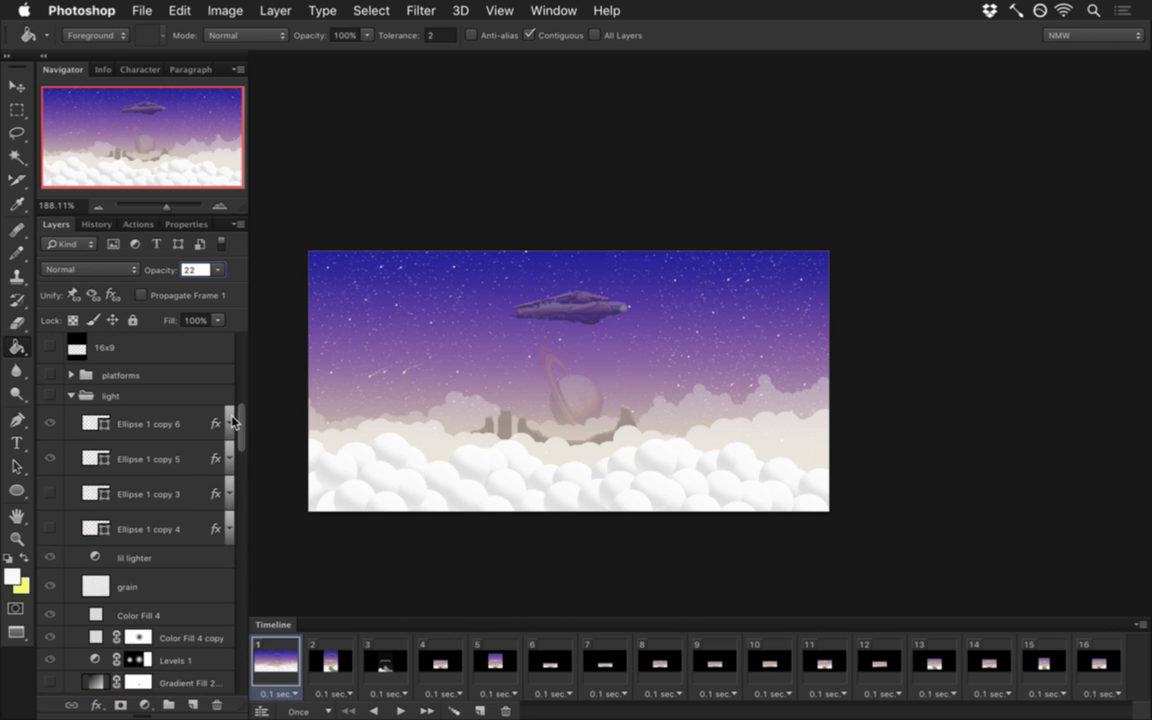
pyautogui.click(49, 396)
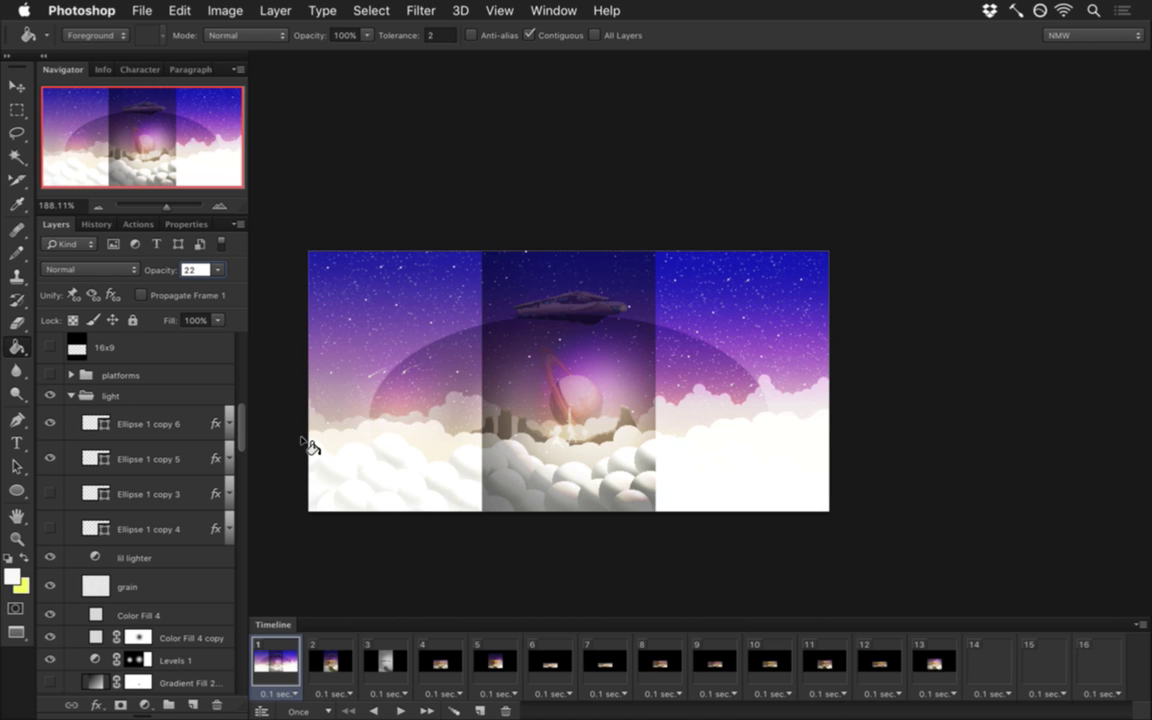
pyautogui.press('Return')
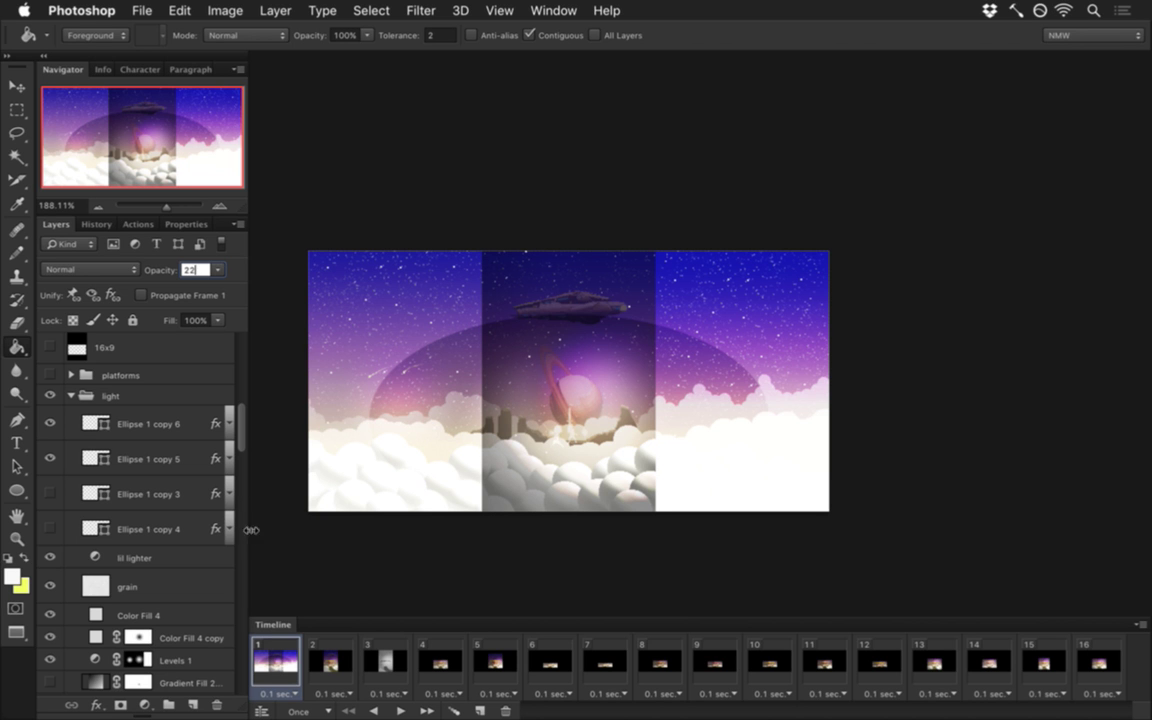
pyautogui.moveTo(242, 430); pyautogui.dragTo(242, 516)
pyautogui.click(50, 418)
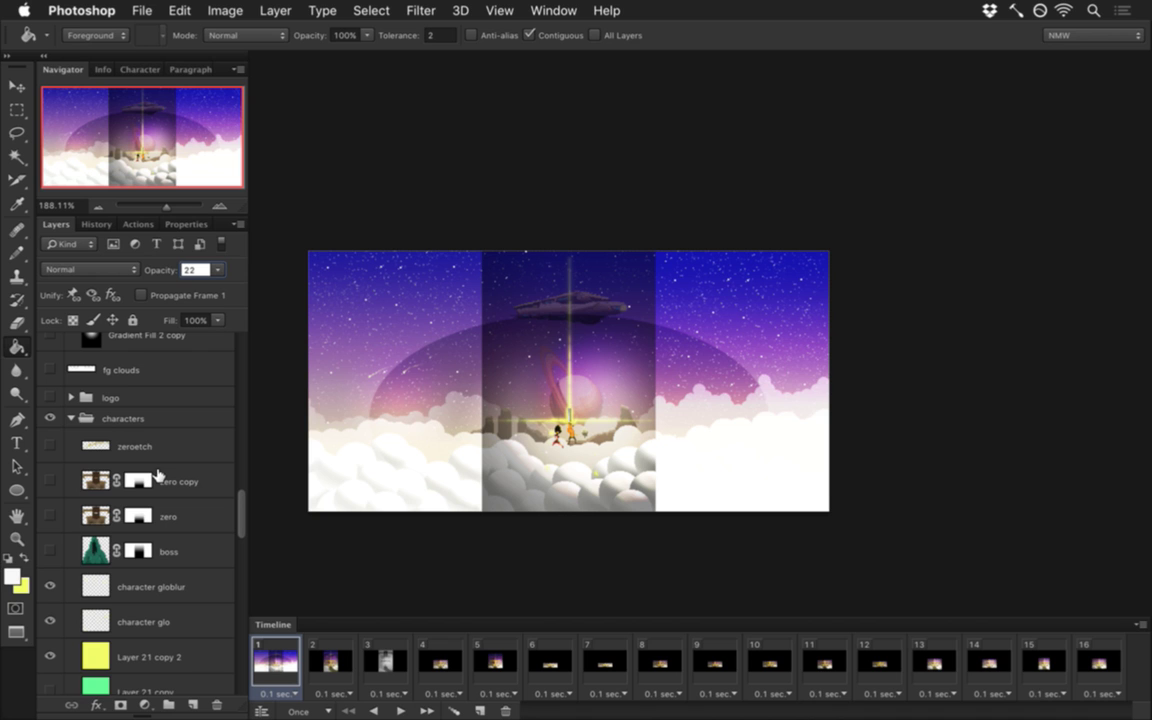
pyautogui.click(150, 418)
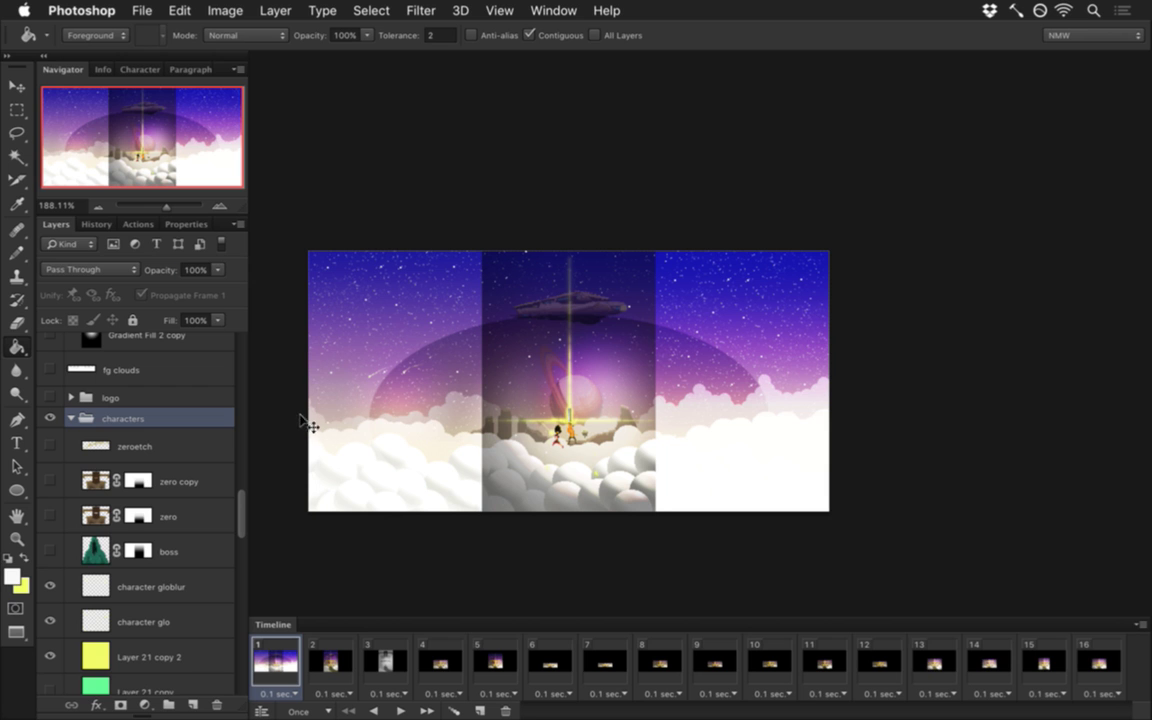
# Step: Copy the left third of the grain layer onto the uncovered right third of the canvas
pyautogui.moveTo(240, 517); pyautogui.dragTo(244, 442)
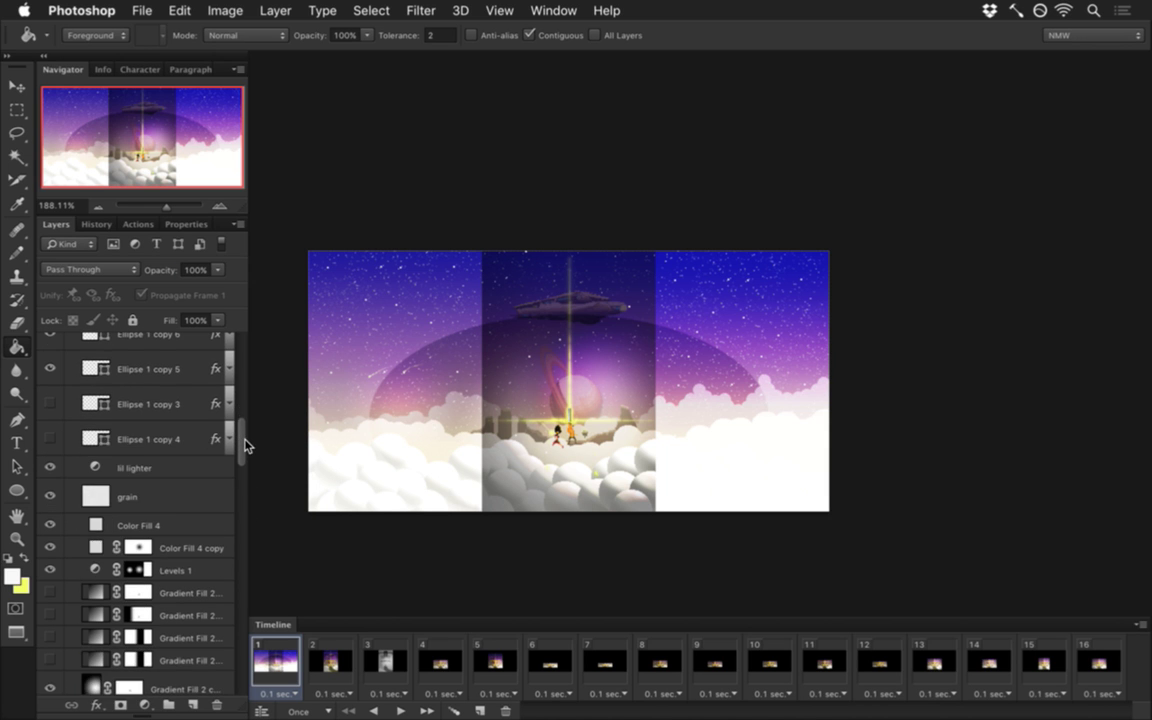
pyautogui.click(97, 495)
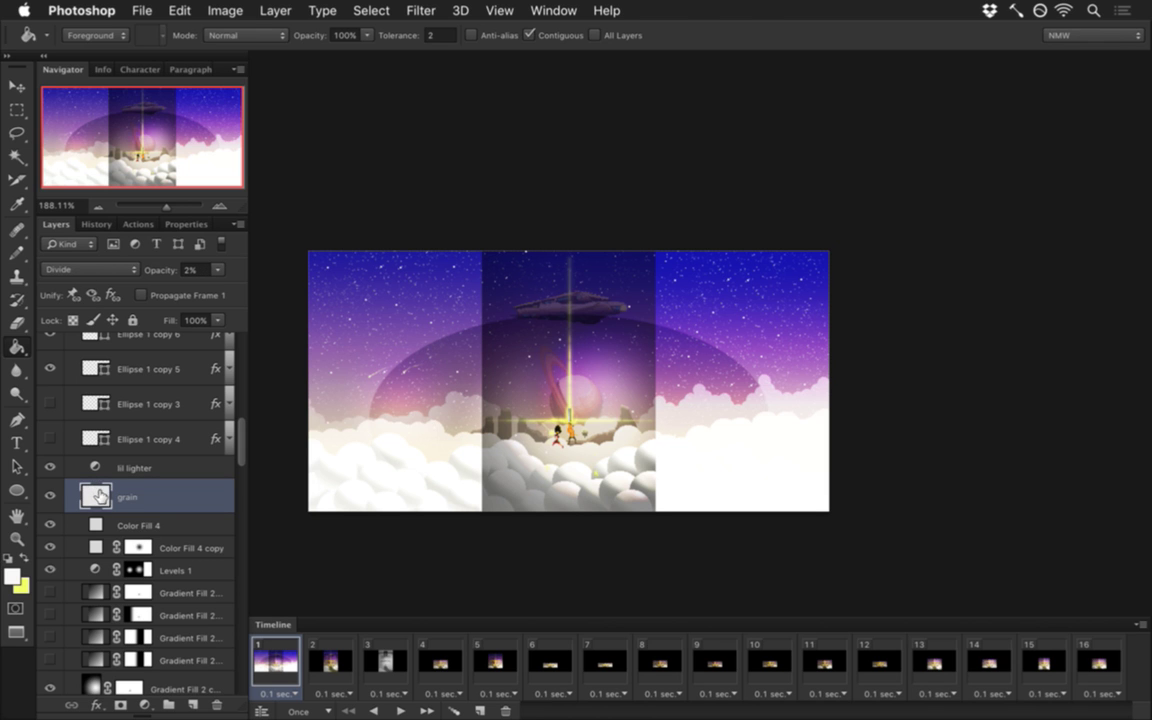
pyautogui.press('v')
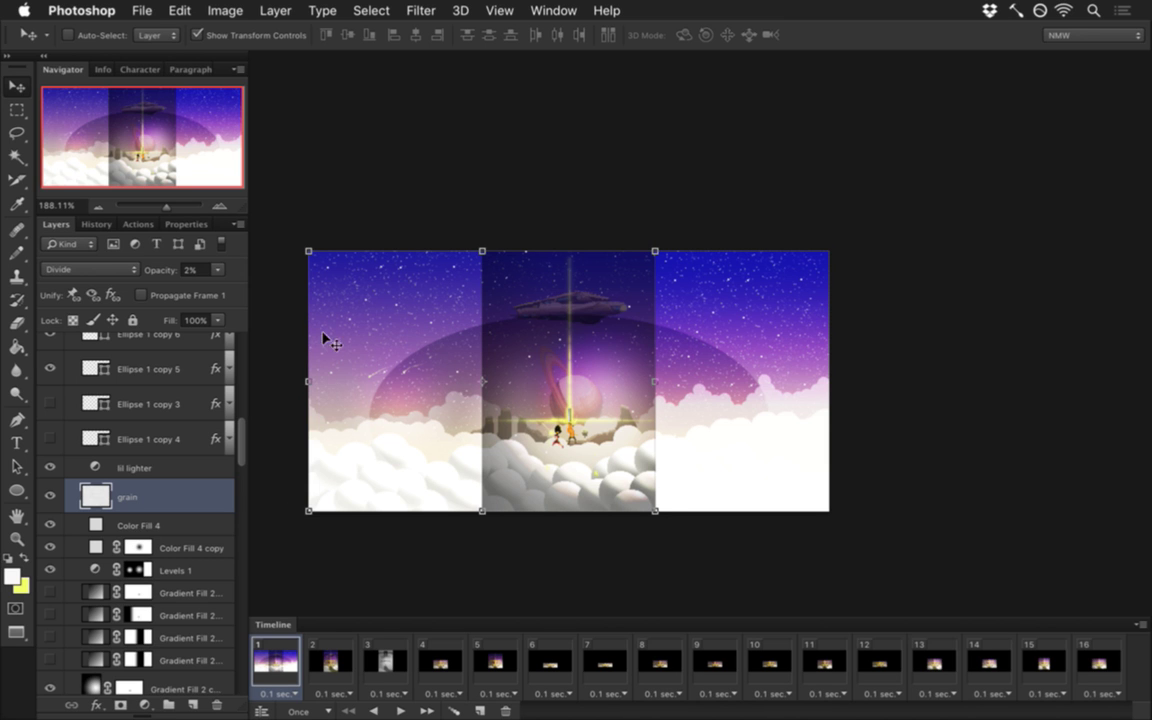
pyautogui.press('m')
pyautogui.moveTo(290, 240); pyautogui.dragTo(476, 600)
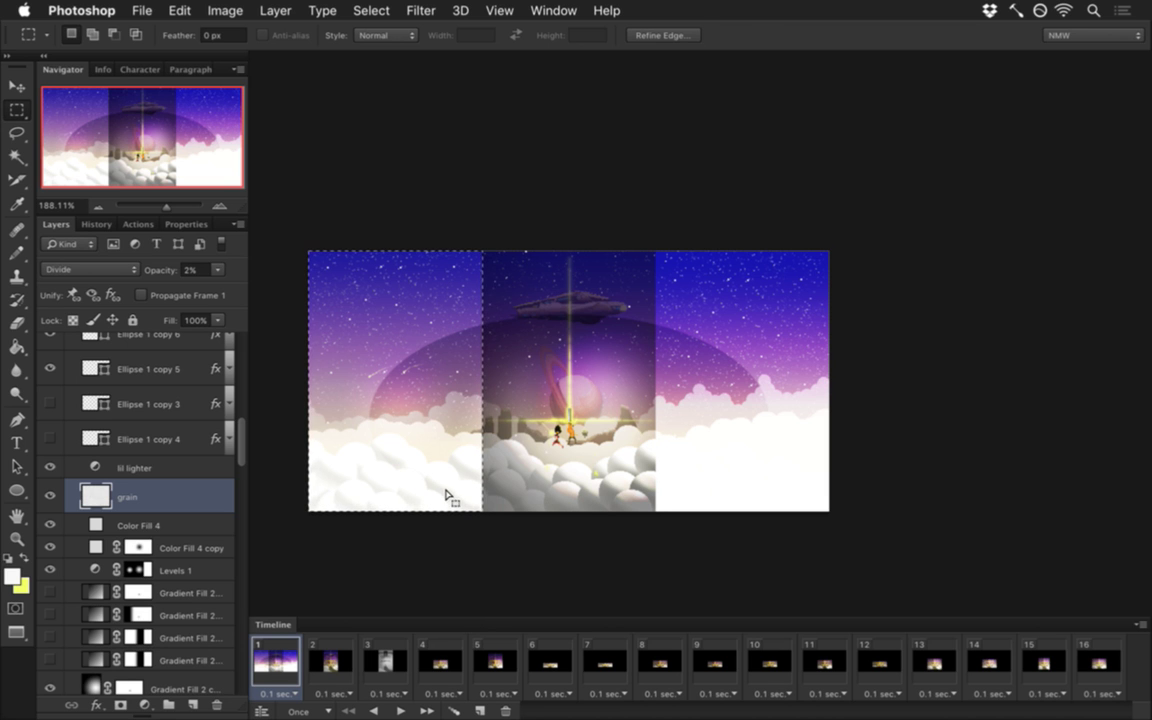
pyautogui.press('v')
pyautogui.moveTo(363, 345); pyautogui.dragTo(707, 349)
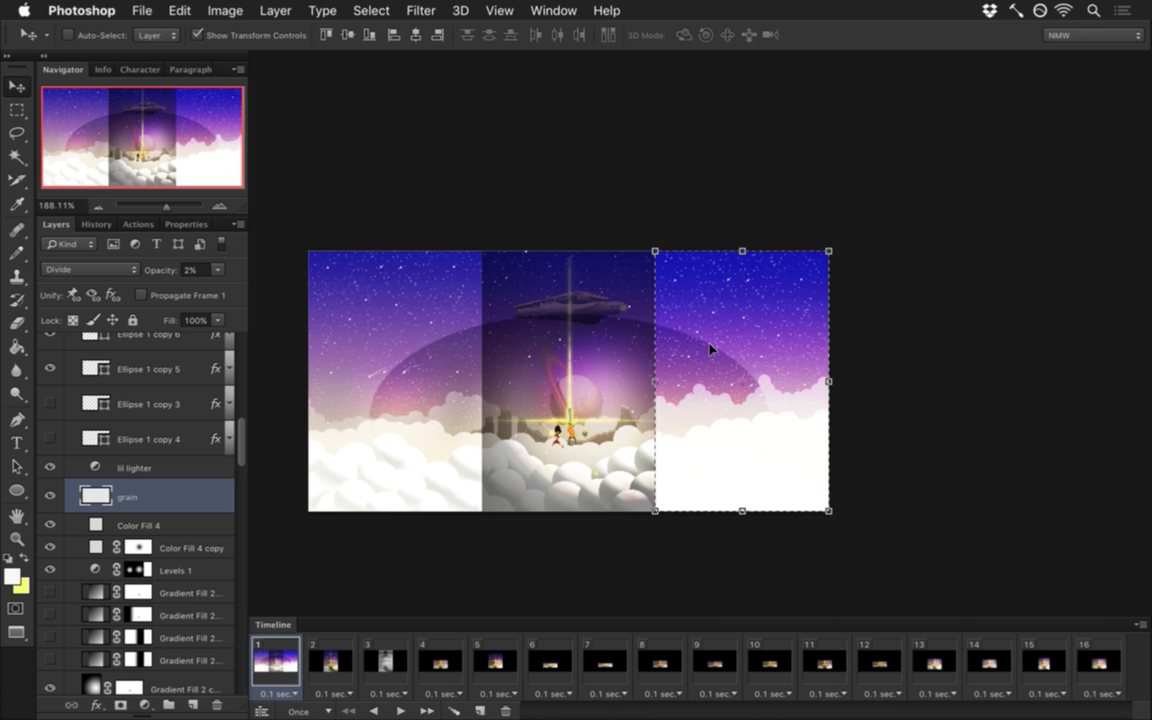
# Step: Deselect the copied grain area and check its seam with the central third of the artwork
pyautogui.press('m')
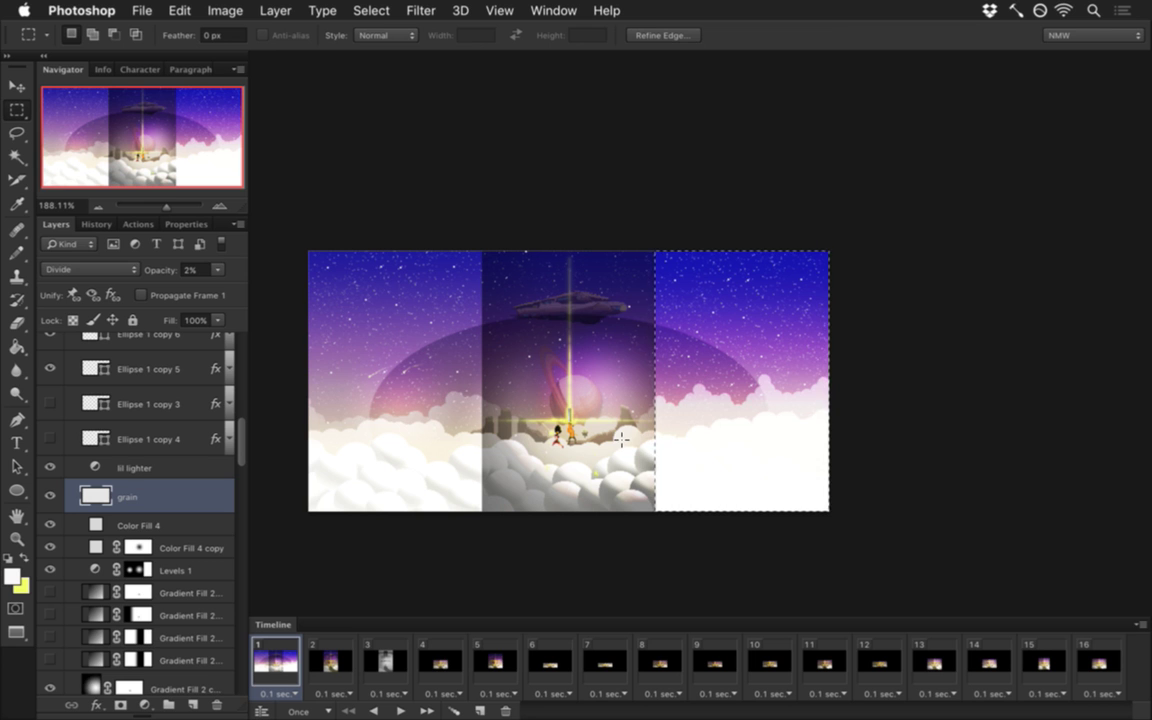
pyautogui.moveTo(661, 442); pyautogui.dragTo(820, 473)
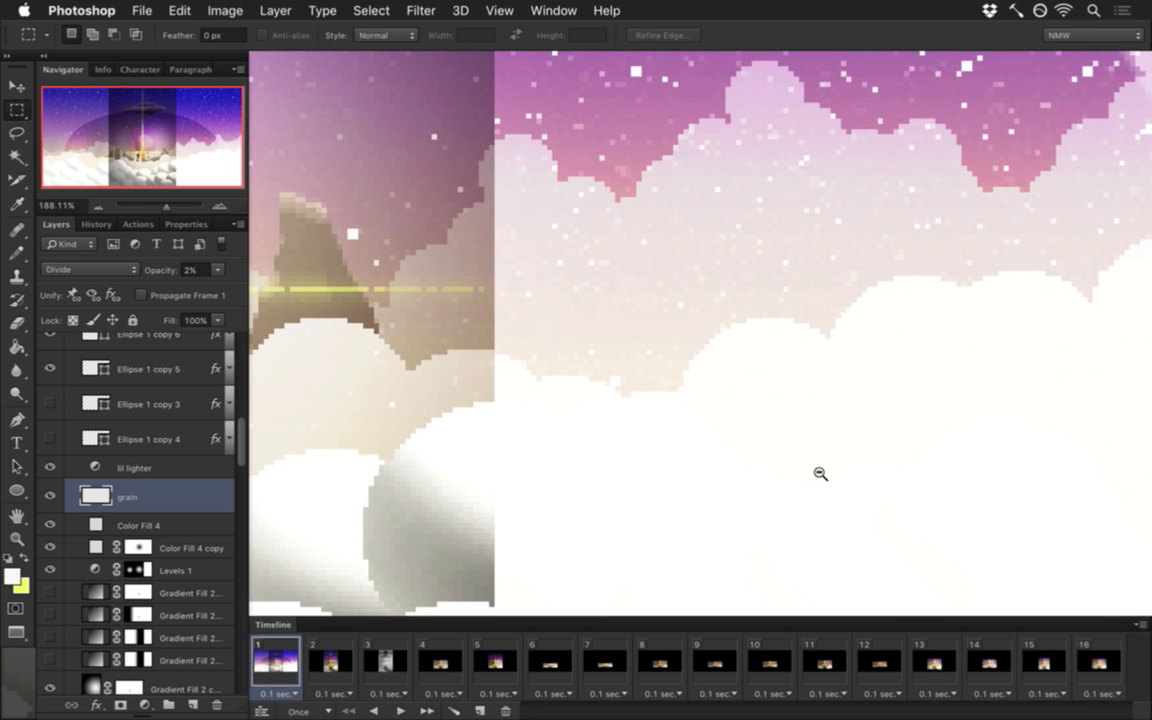
pyautogui.press('super+a')
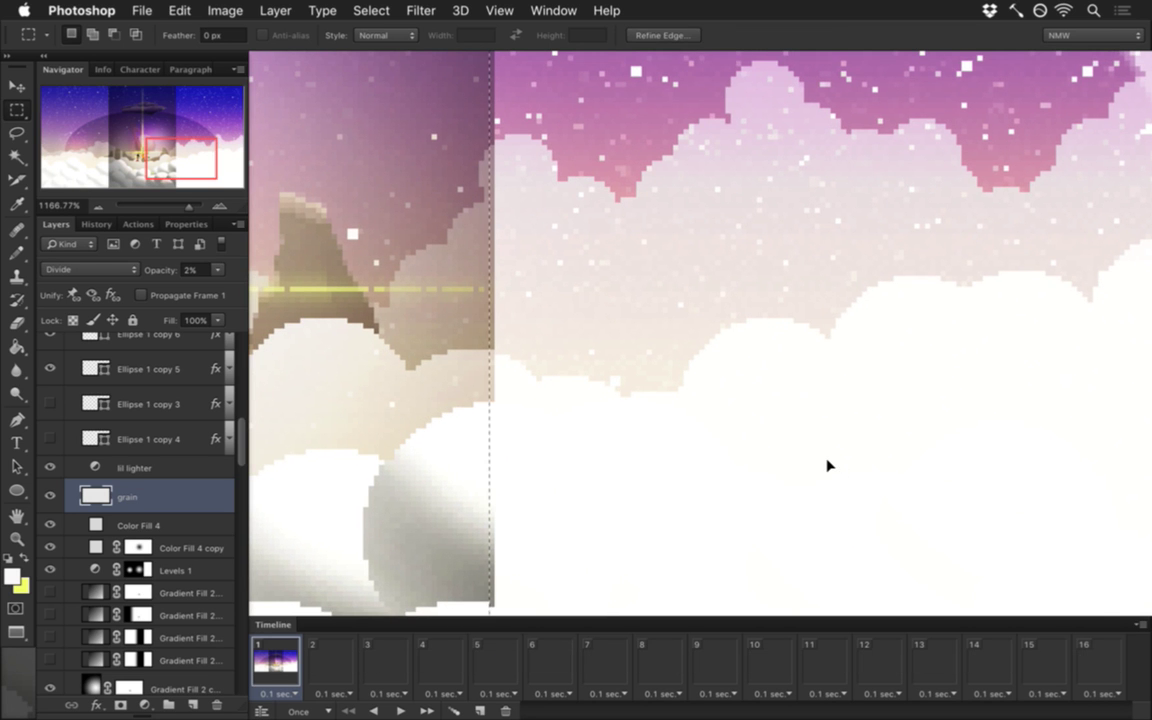
pyautogui.press('super+c')
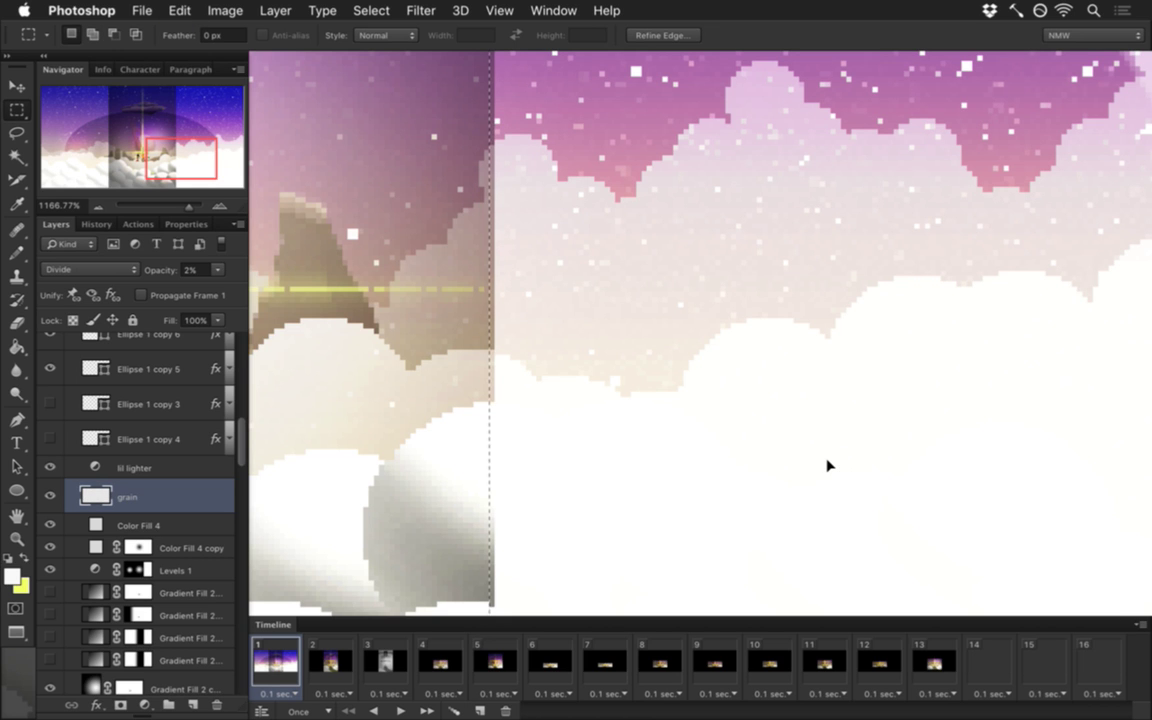
pyautogui.press('super+z')
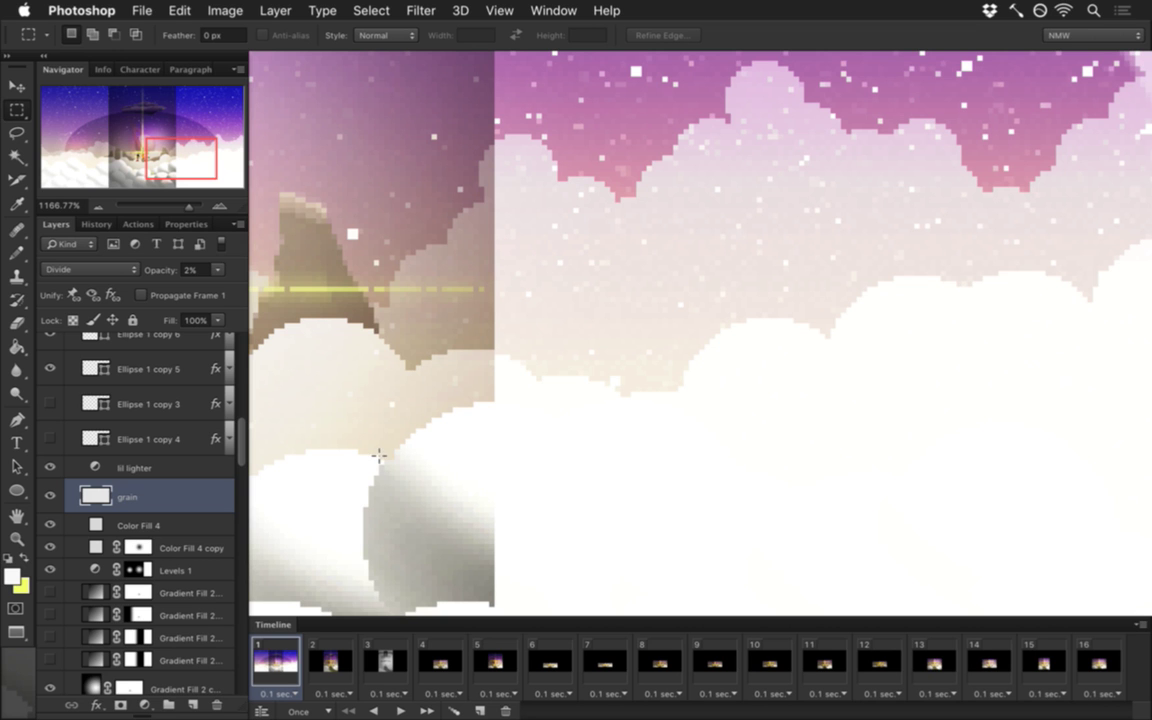
# Step: Raise the grain layer's opacity to 100% and check the grain coverage across the full canvas
pyautogui.moveTo(217, 270); pyautogui.dragTo(275, 290)
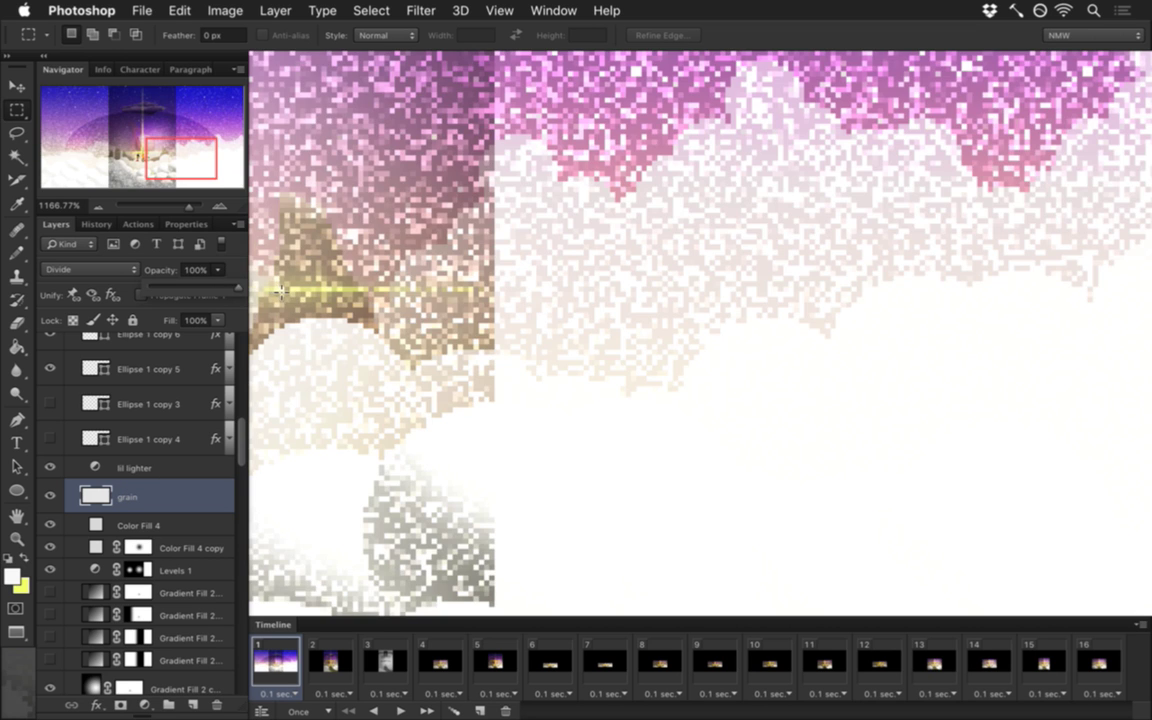
pyautogui.scroll(-6, 430, 364)
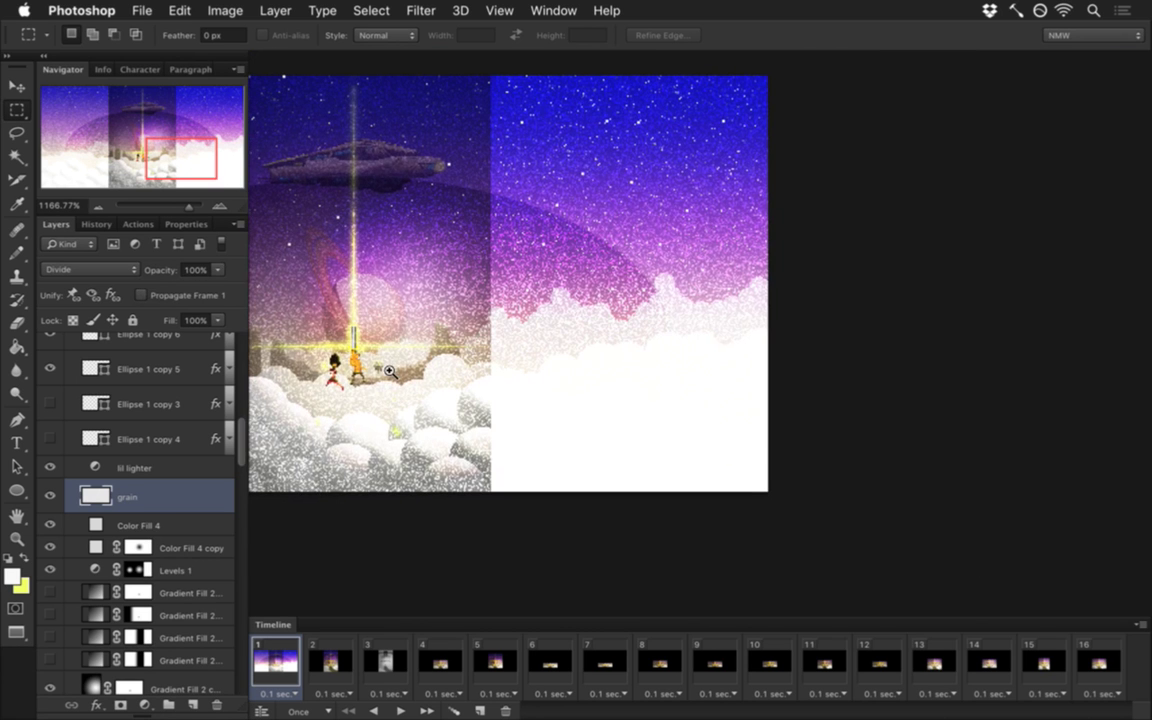
pyautogui.hscroll(-4, 535, 399)
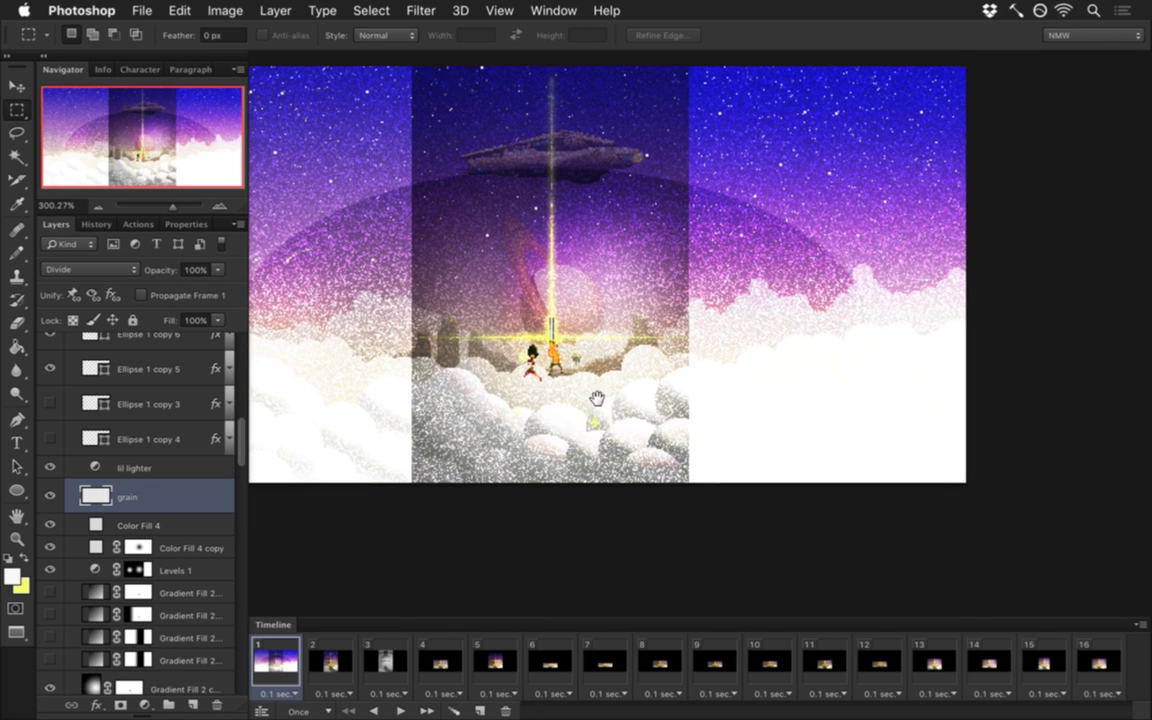
pyautogui.moveTo(431, 388); pyautogui.dragTo(522, 450)
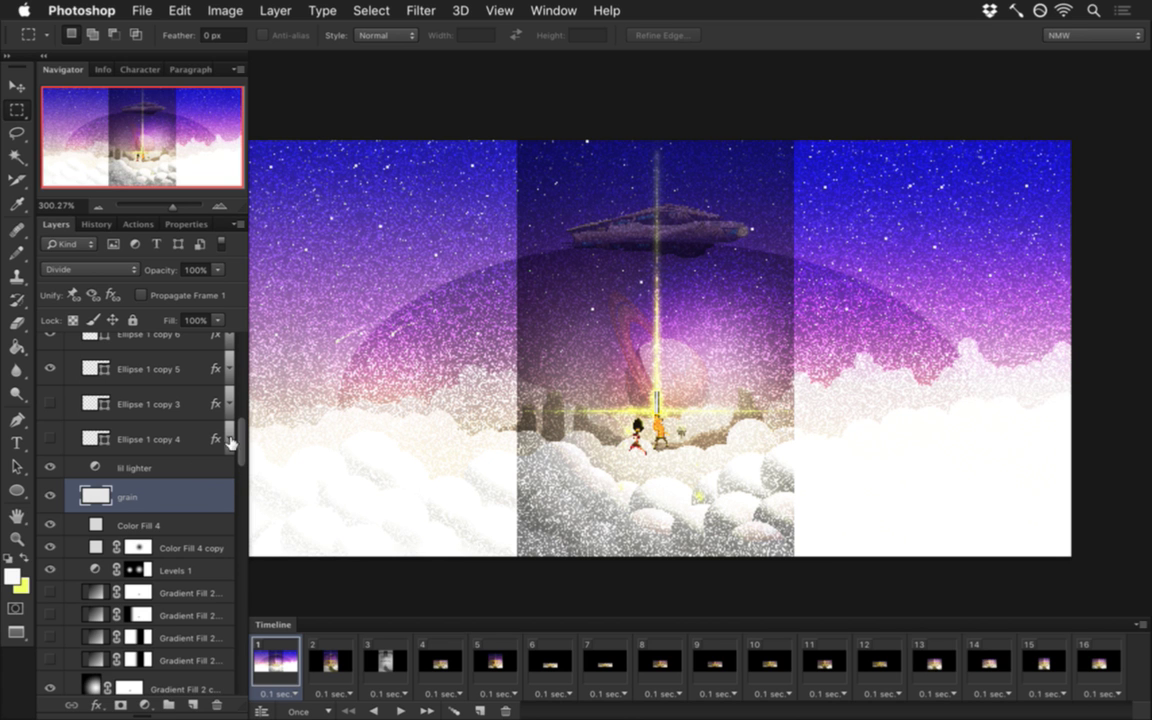
# Step: Show the foreground mountain beneath the characters and set the grain layer's opacity to 2%
pyautogui.moveTo(232, 440)
pyautogui.mouseDown()
pyautogui.moveTo(224, 627)
pyautogui.moveTo(243, 442)
pyautogui.mouseUp()
pyautogui.click(50, 497)
pyautogui.click(204, 271)
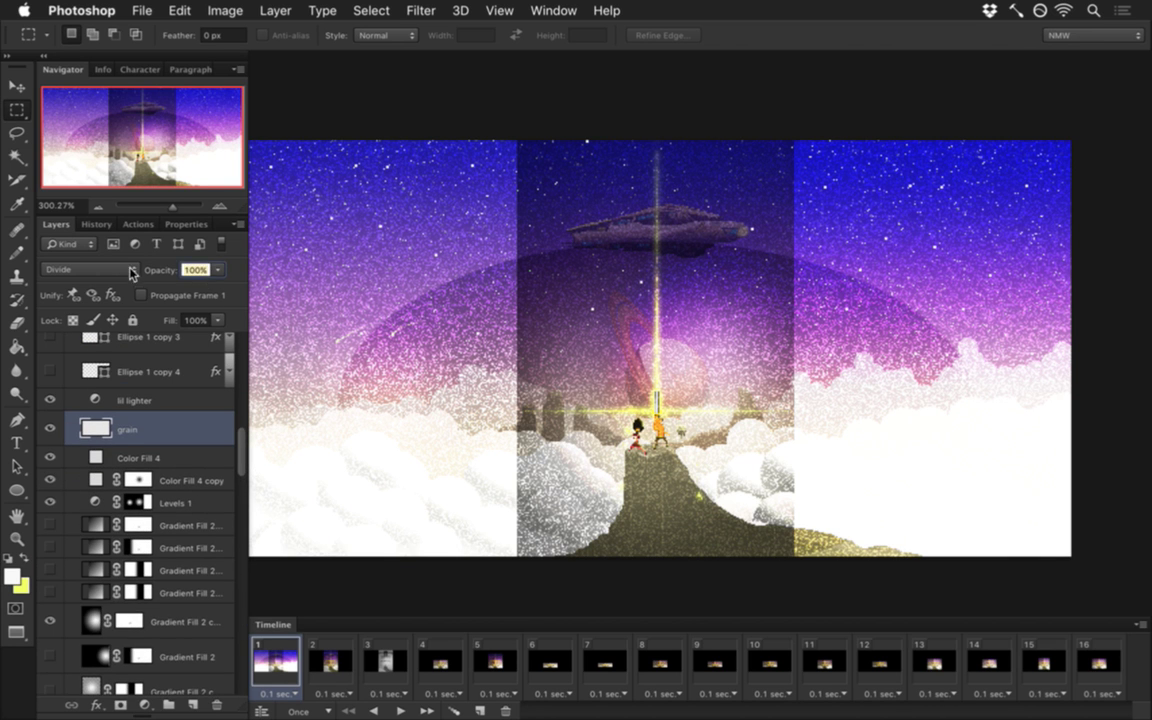
pyautogui.write('2')
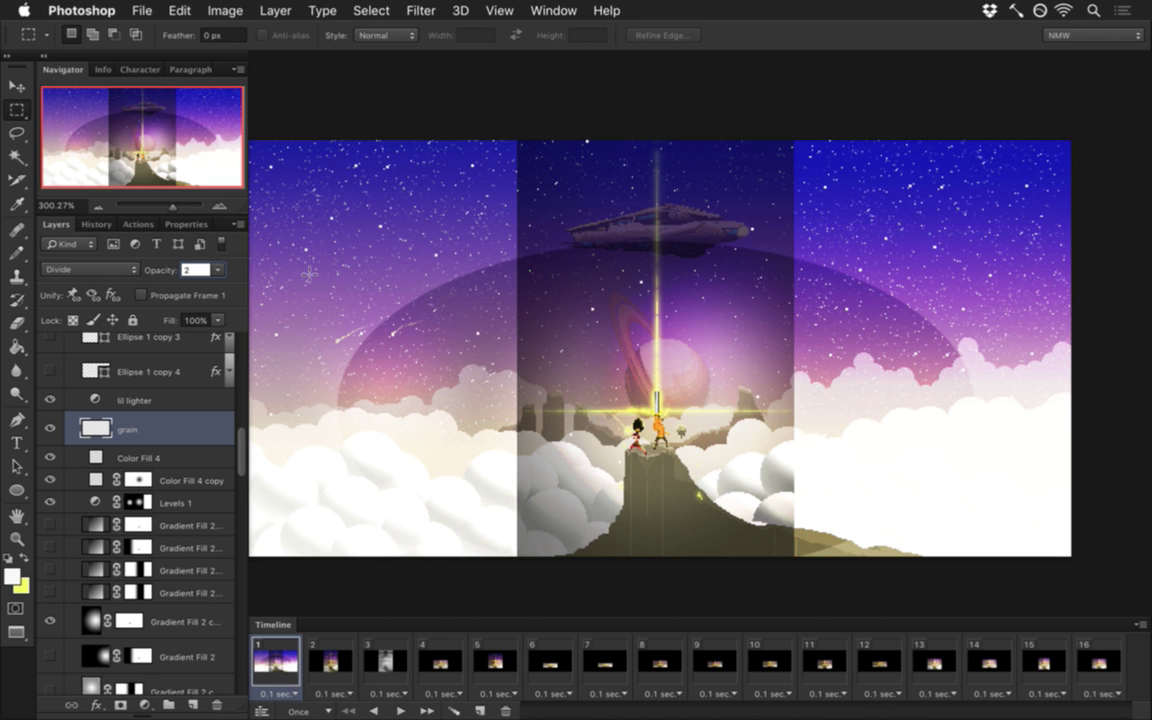
# Step: Hide the 61% Gradient Fill 2 copy below the gradient stack and show the gradient fill directly beneath Levels 1
pyautogui.click(180, 400)
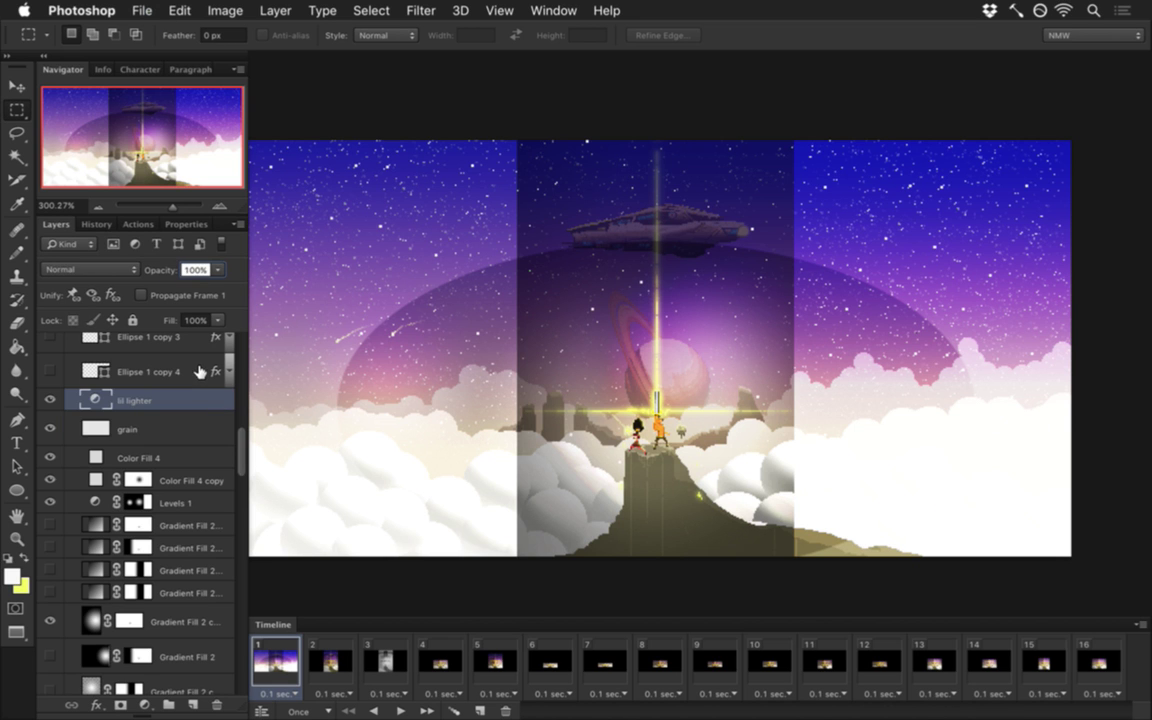
pyautogui.scroll(3, 241, 448)
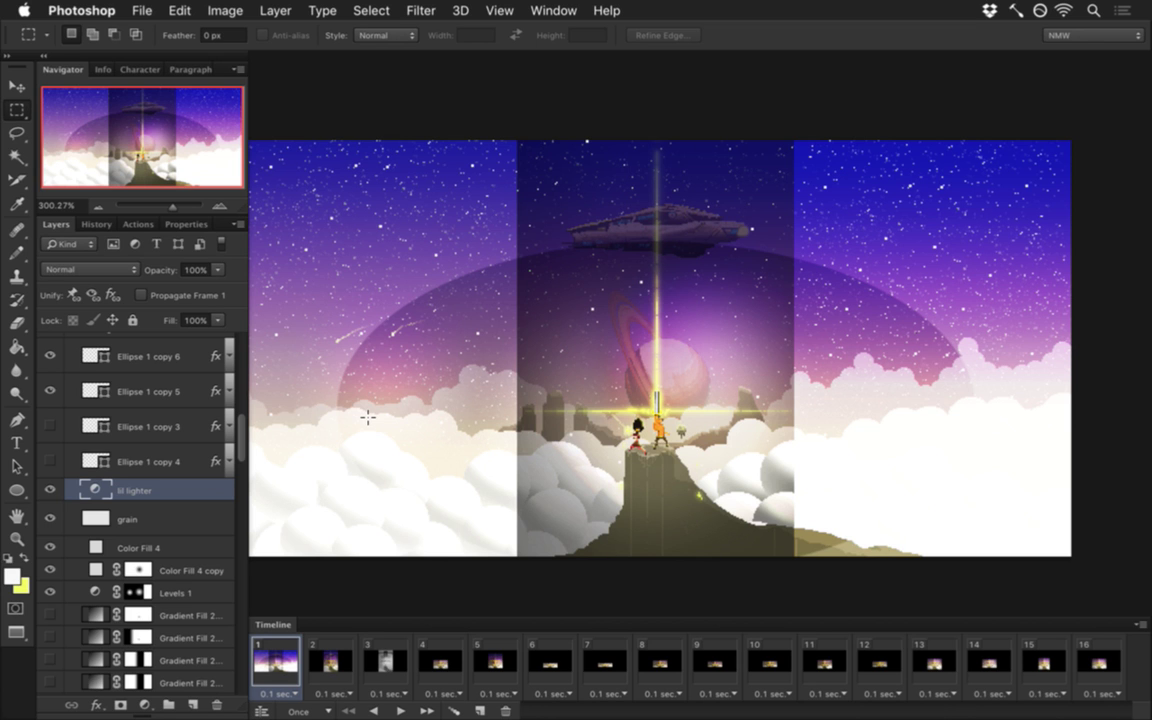
pyautogui.scroll(-6, 224, 420)
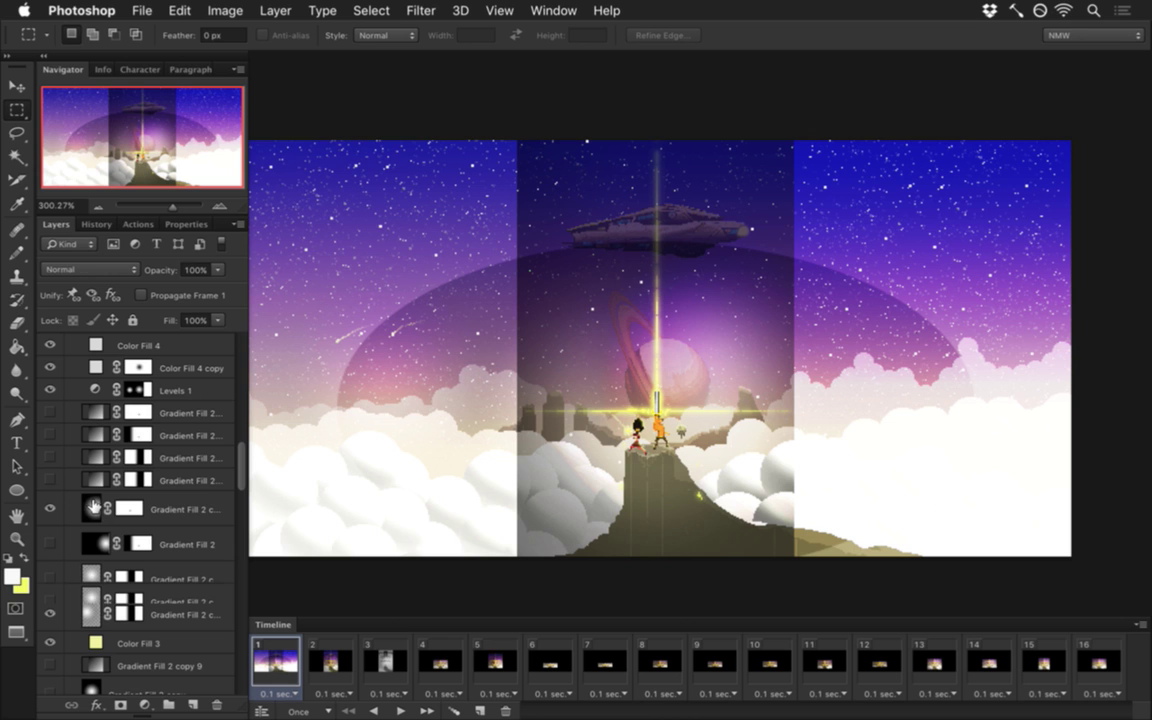
pyautogui.click(93, 507)
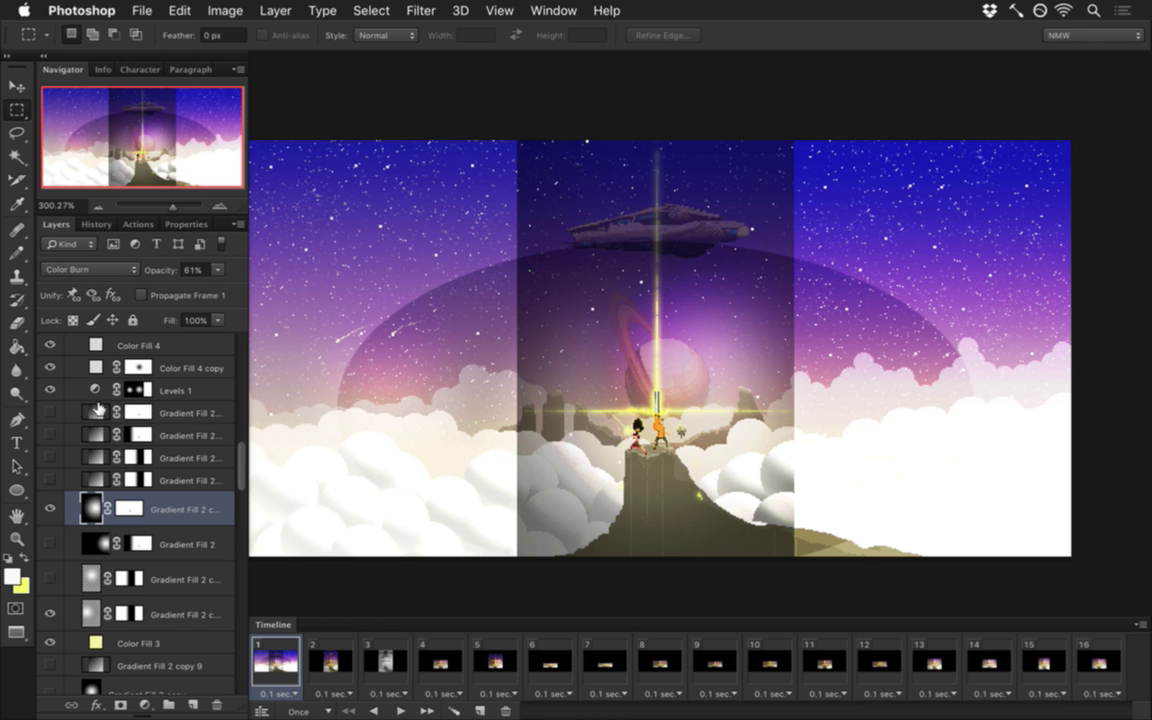
pyautogui.click(98, 406)
pyautogui.click(50, 508)
pyautogui.click(53, 410)
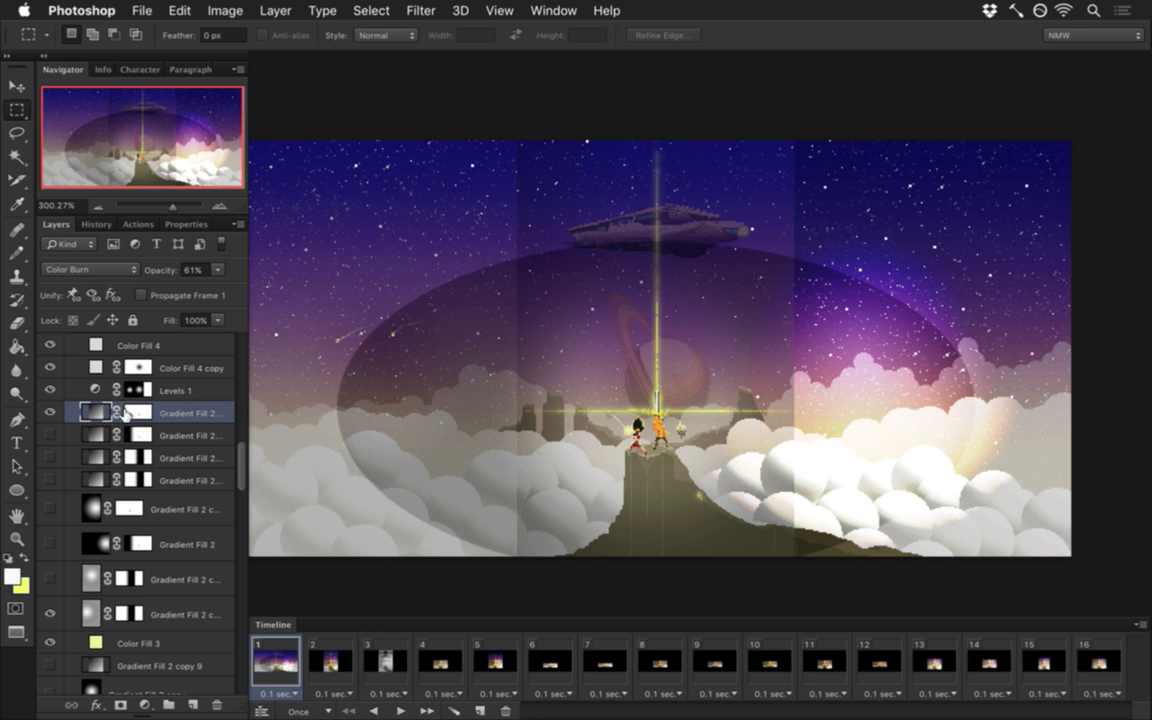
# Step: Reposition the radial gradient of the fill beneath Levels 1 so its glow centres on the ringed planet
pyautogui.press('v')
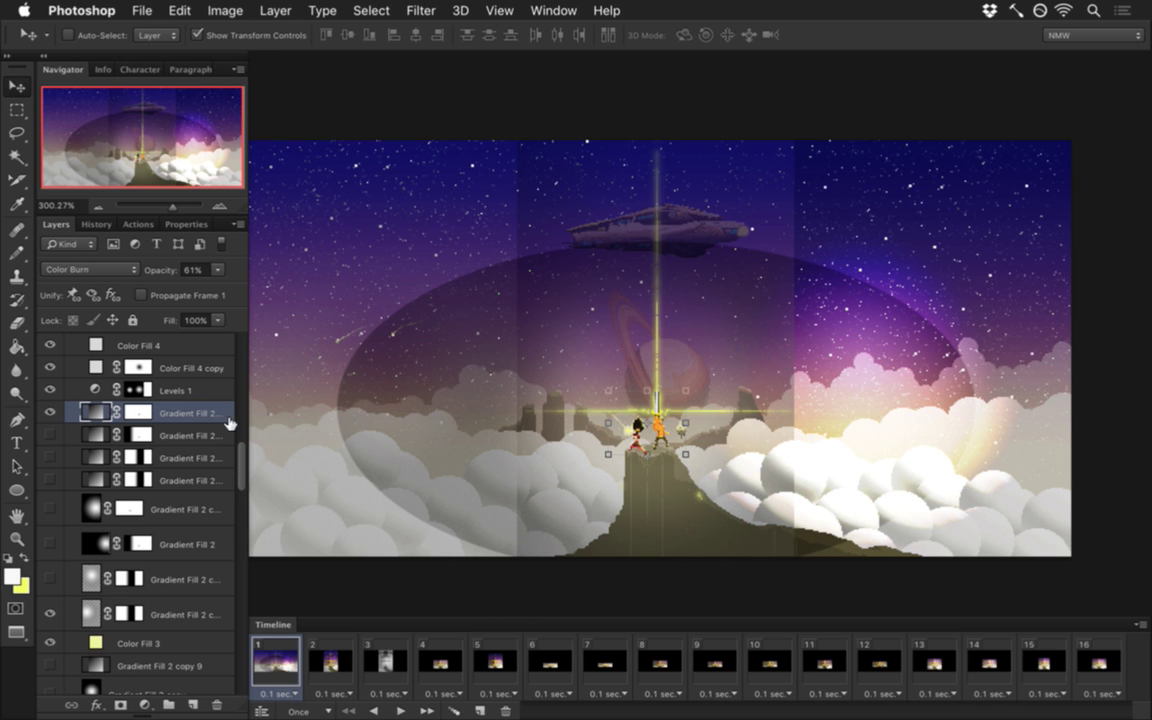
pyautogui.doubleClick(93, 410)
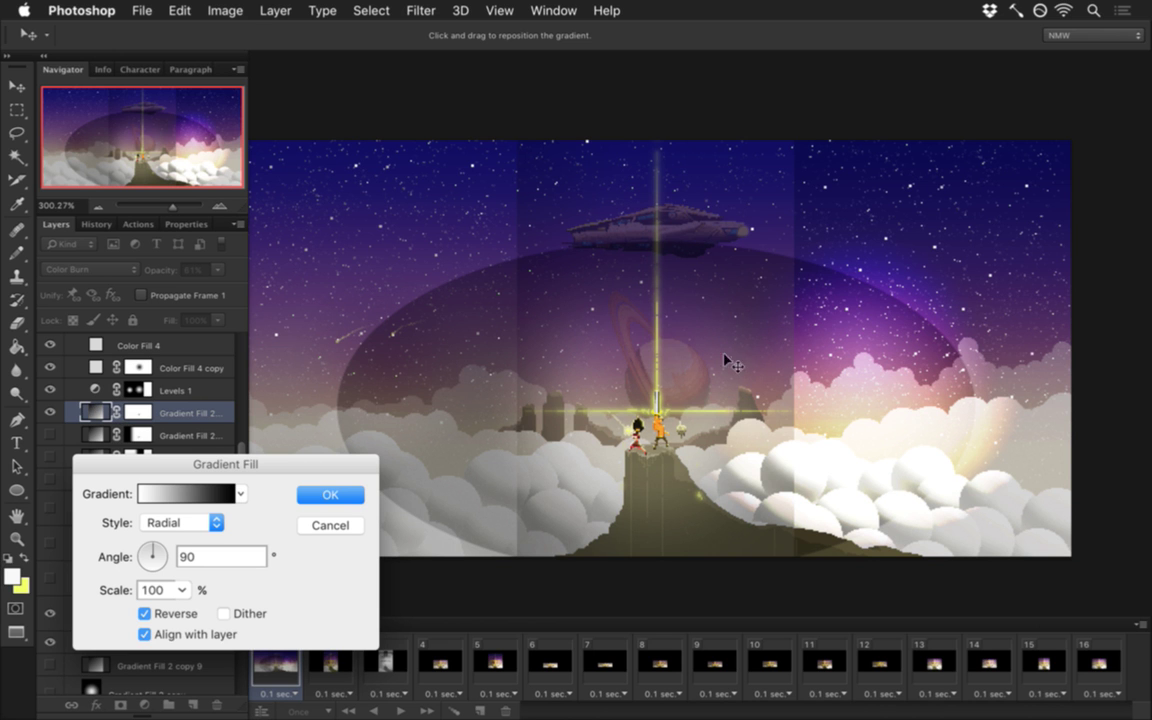
pyautogui.moveTo(880, 386); pyautogui.dragTo(676, 386)
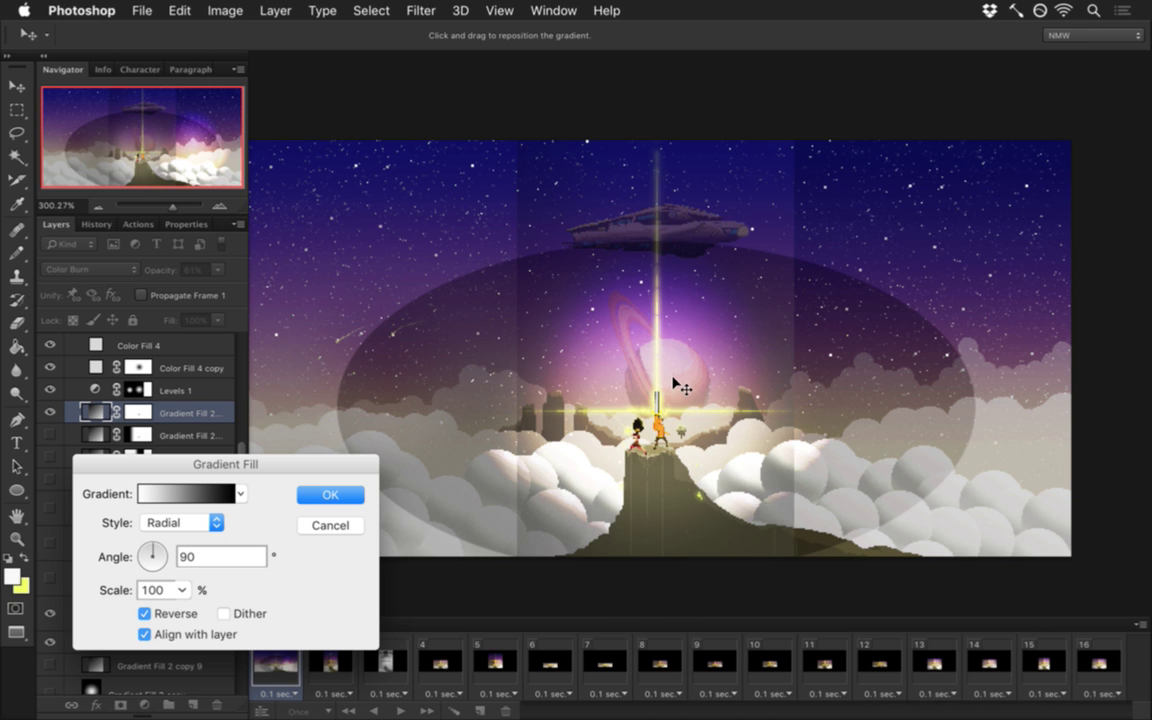
pyautogui.moveTo(673, 378); pyautogui.dragTo(671, 366)
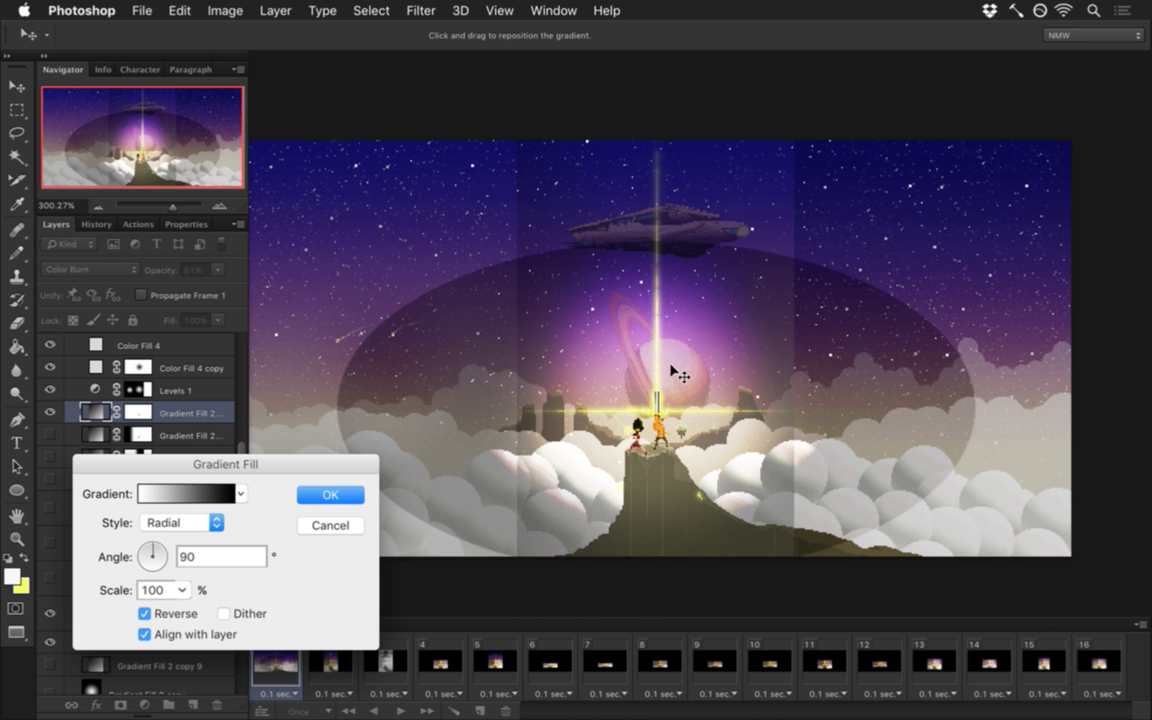
pyautogui.click(342, 493)
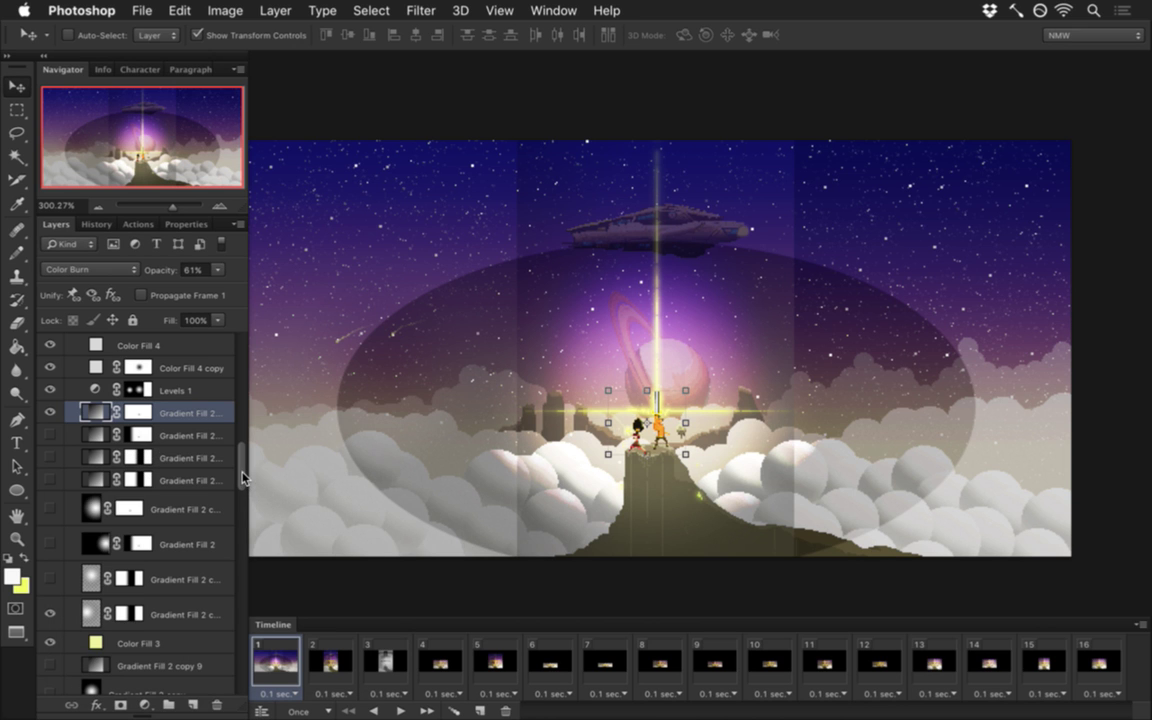
# Step: Hide the Gradient Fill 2 copy above Color Fill 3 and show the fourth gradient fill beneath Levels 1
pyautogui.scroll(3, 220, 428)
pyautogui.scroll(-3, 220, 428)
pyautogui.click(50, 614)
pyautogui.click(46, 480)
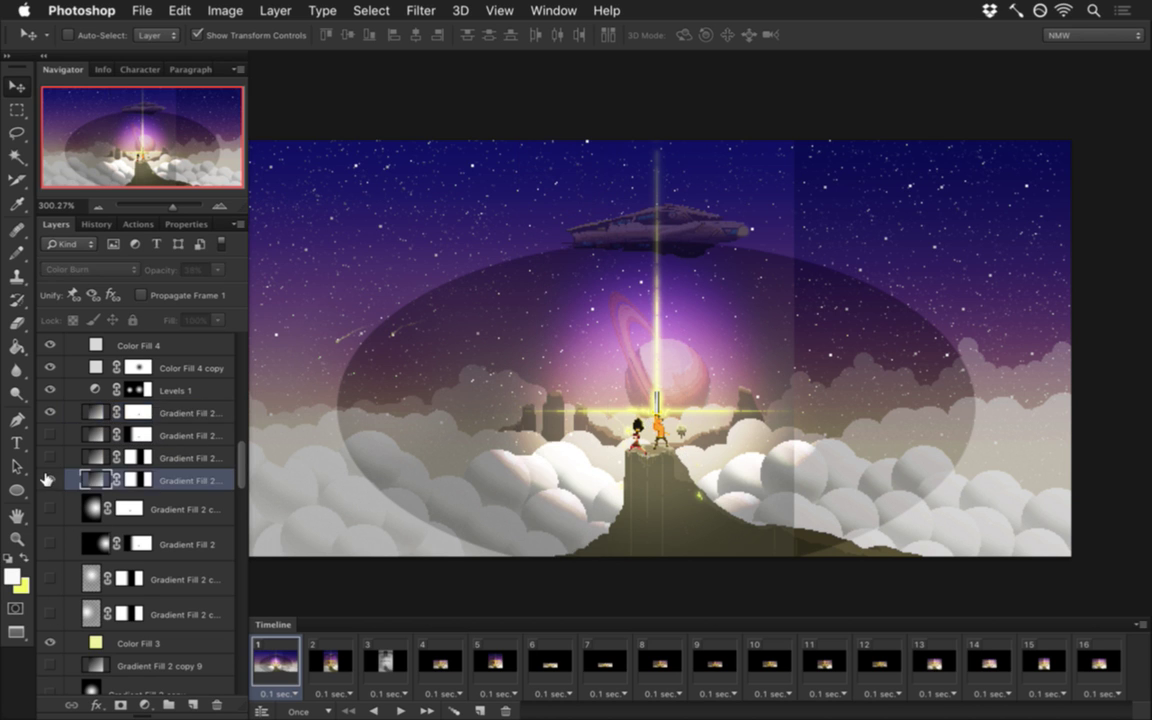
pyautogui.click(48, 480)
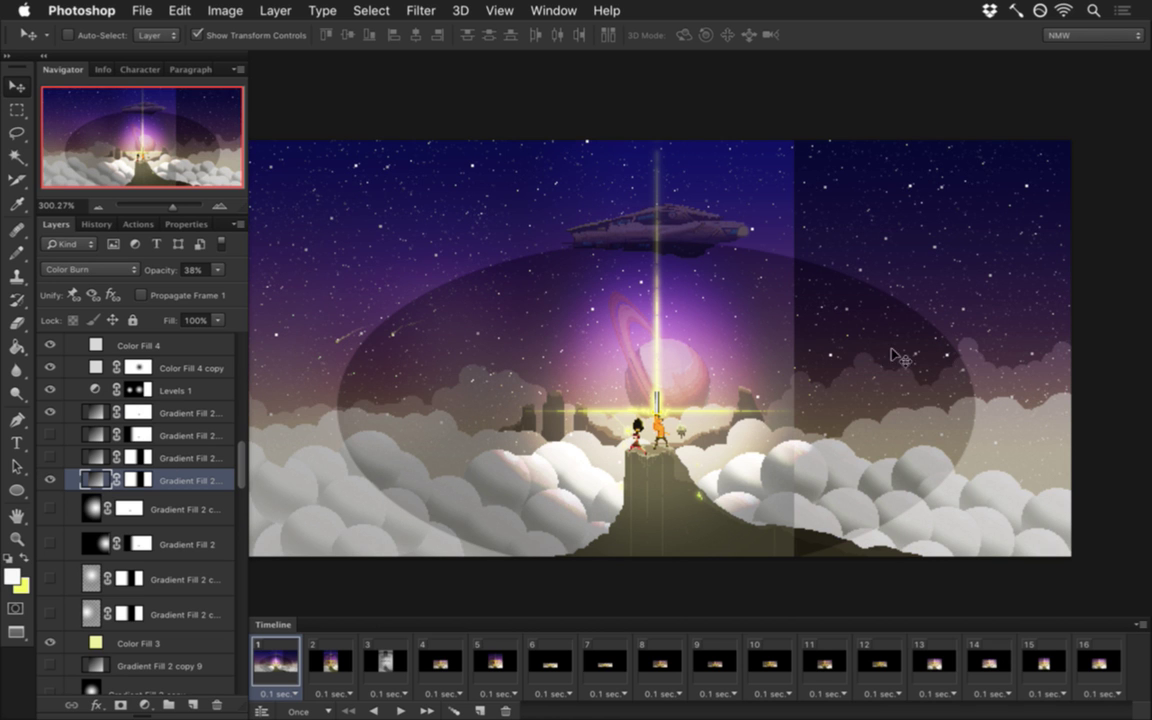
# Step: Try to move the fourth gradient fill beneath Levels 1 leftward across the artwork, and undo the moves
pyautogui.moveTo(944, 350); pyautogui.dragTo(753, 357)
pyautogui.press('super+z')
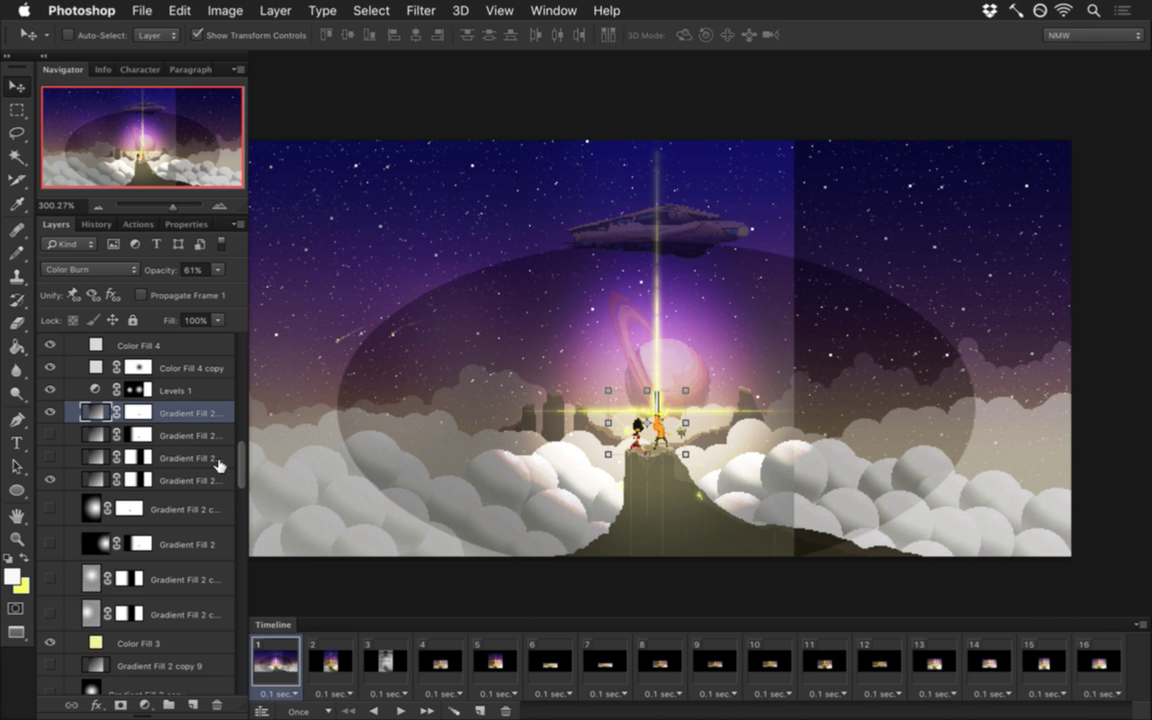
pyautogui.click(93, 478)
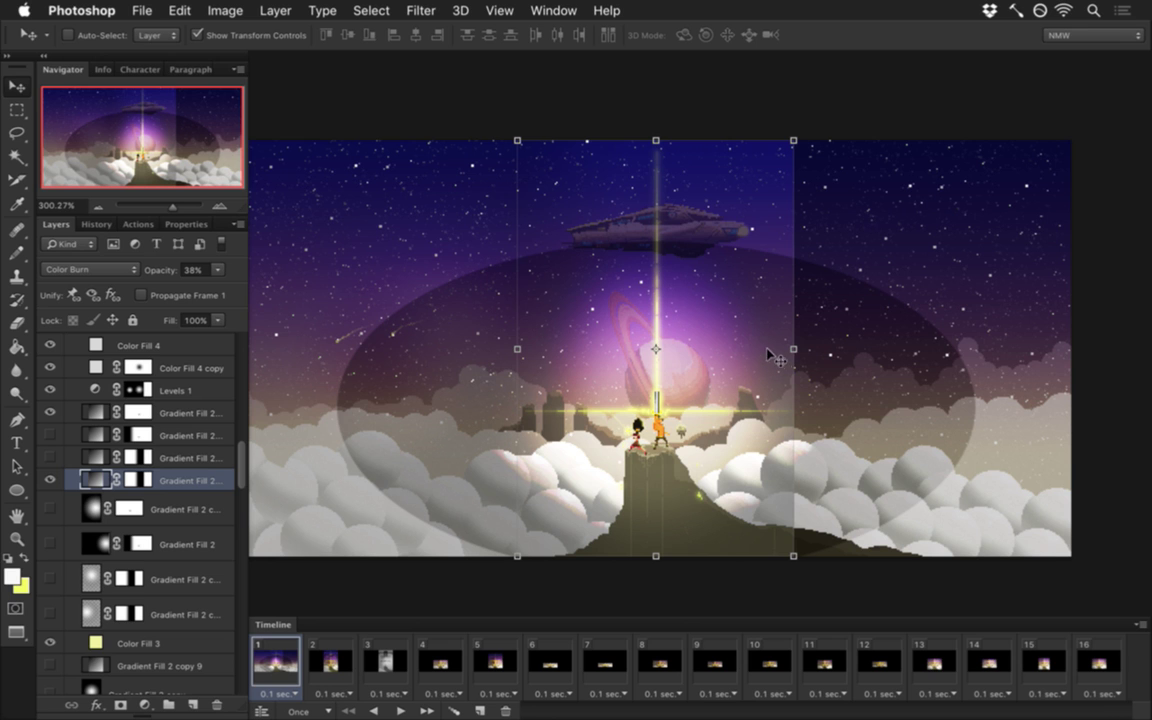
pyautogui.moveTo(753, 320); pyautogui.dragTo(651, 321)
pyautogui.press('super+alt+z')
pyautogui.press('super+alt+z')
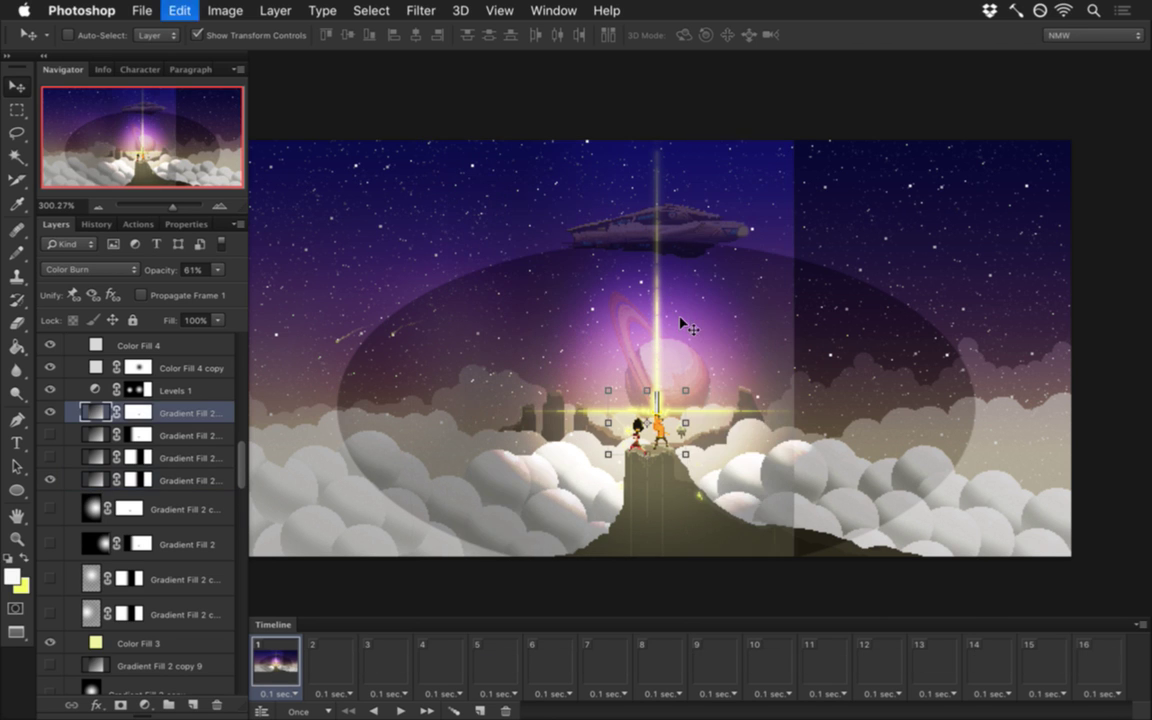
# Step: Compare the artwork with the fourth gradient fill beneath Levels 1 switched off and on
pyautogui.click(95, 480)
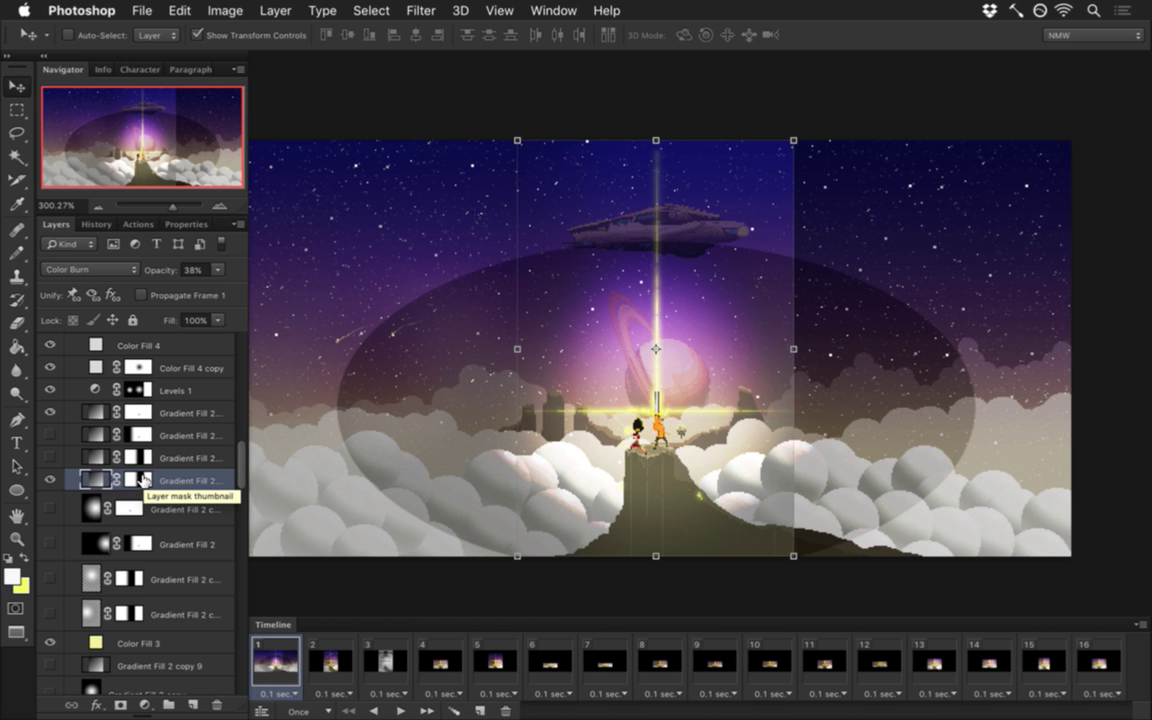
pyautogui.click(51, 479)
pyautogui.click(51, 479)
pyautogui.click(53, 477)
pyautogui.click(53, 477)
pyautogui.click(53, 477)
pyautogui.click(53, 477)
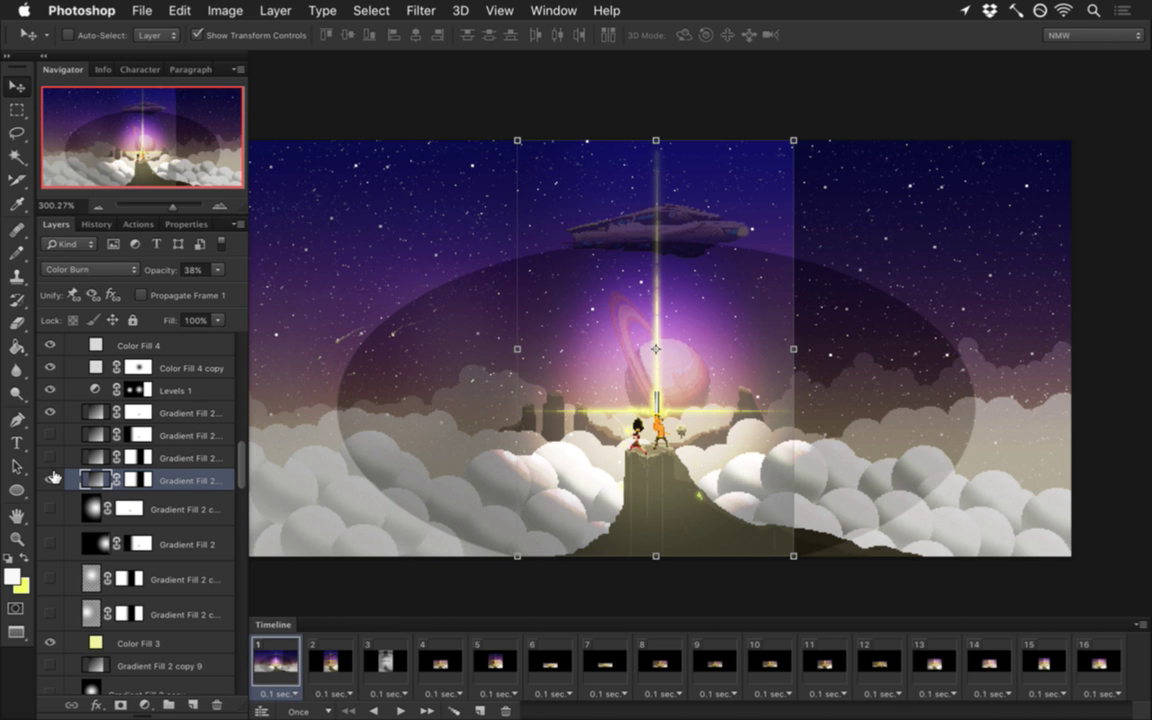
# Step: Save the document and check the Color Fill 3 layer's effect by switching its visibility
pyautogui.press('super+s')
pyautogui.scroll(-5, 218, 422)
pyautogui.click(62, 508)
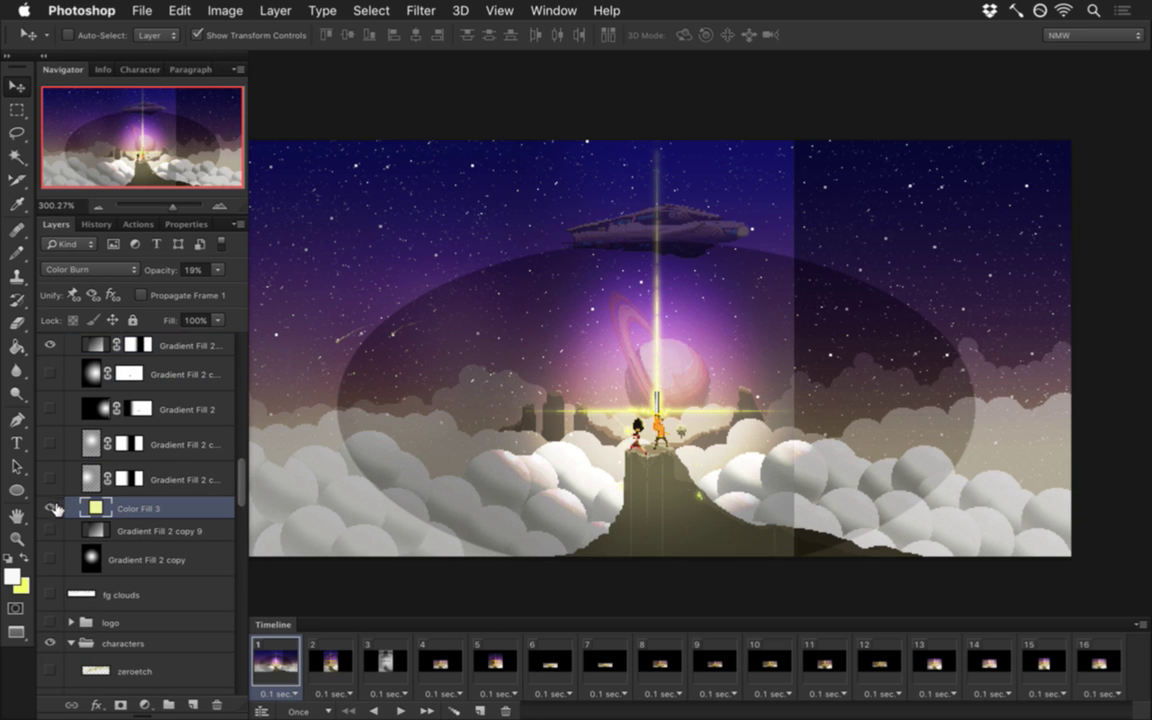
pyautogui.click(50, 508)
# Step: Display the Levels 1 layer mask and copy its left third onto the white right third
pyautogui.scroll(3, 242, 476)
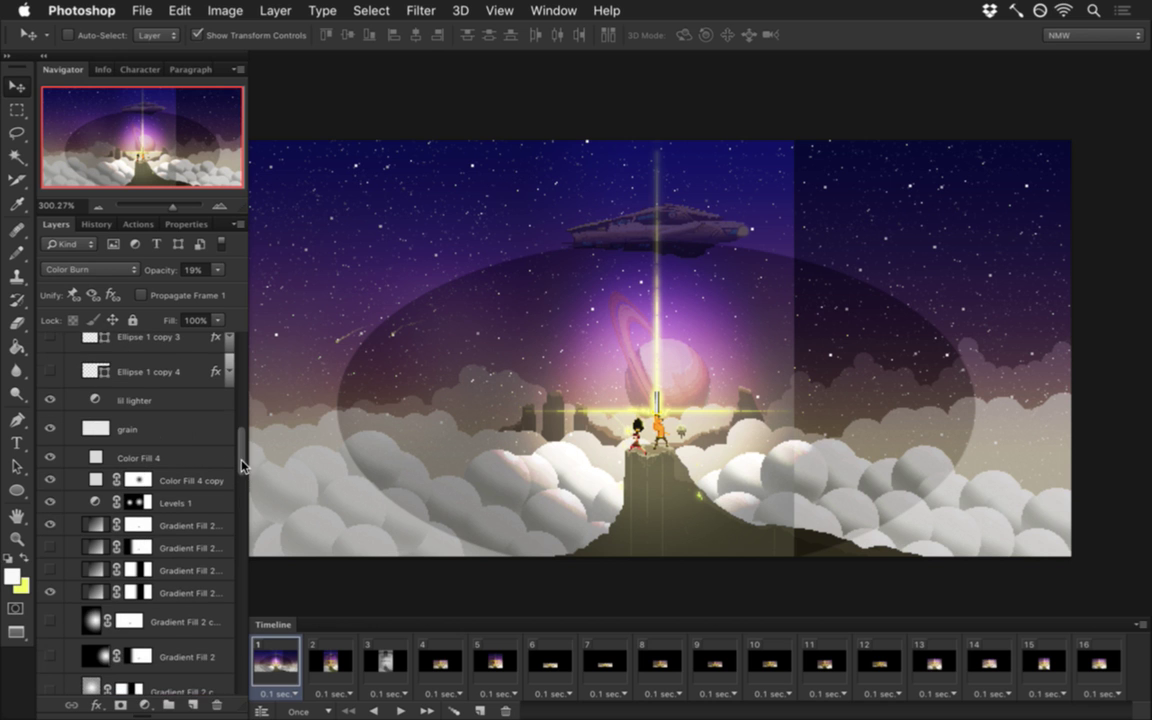
pyautogui.click(93, 501)
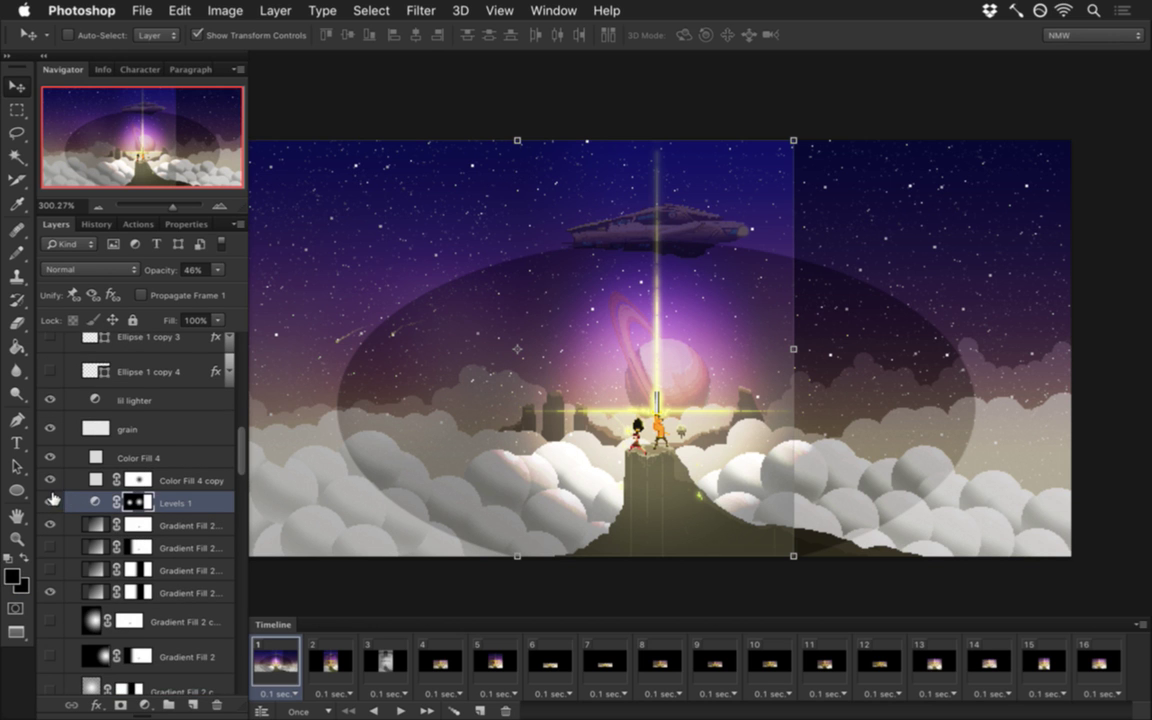
pyautogui.click(140, 500)
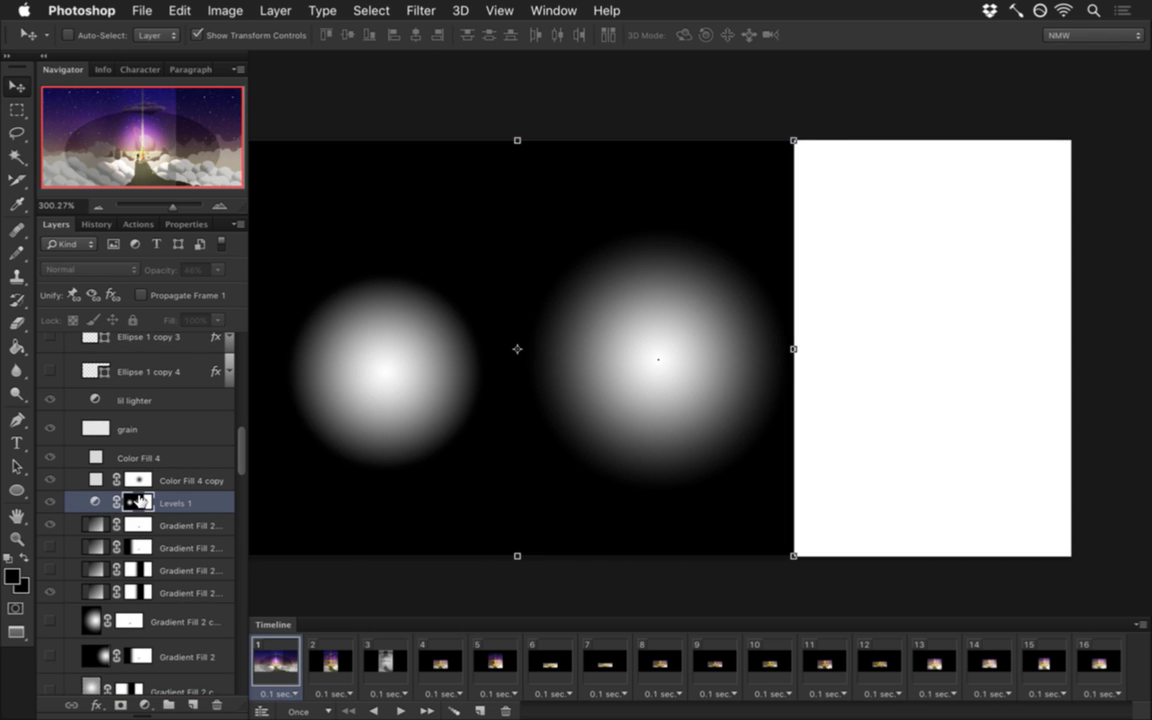
pyautogui.keyDown('alt'); pyautogui.click(473, 481); pyautogui.keyUp('alt')
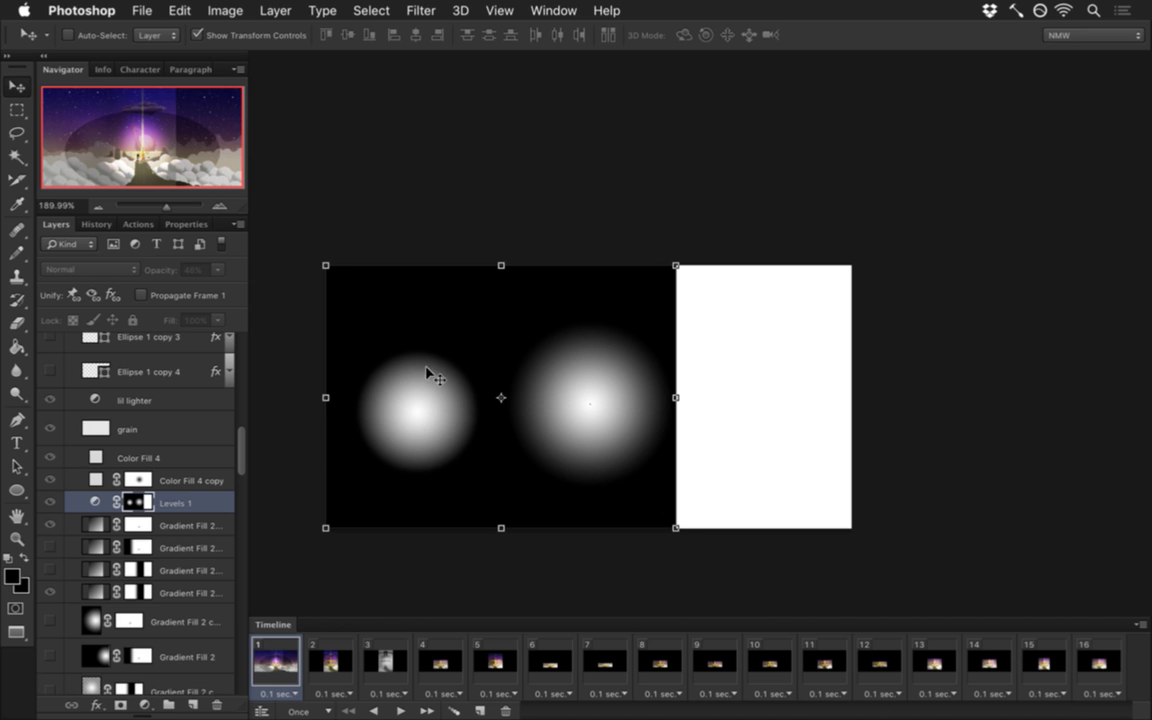
pyautogui.press('m')
pyautogui.moveTo(322, 262); pyautogui.dragTo(496, 581)
pyautogui.press('v')
pyautogui.moveTo(428, 357); pyautogui.dragTo(782, 357)
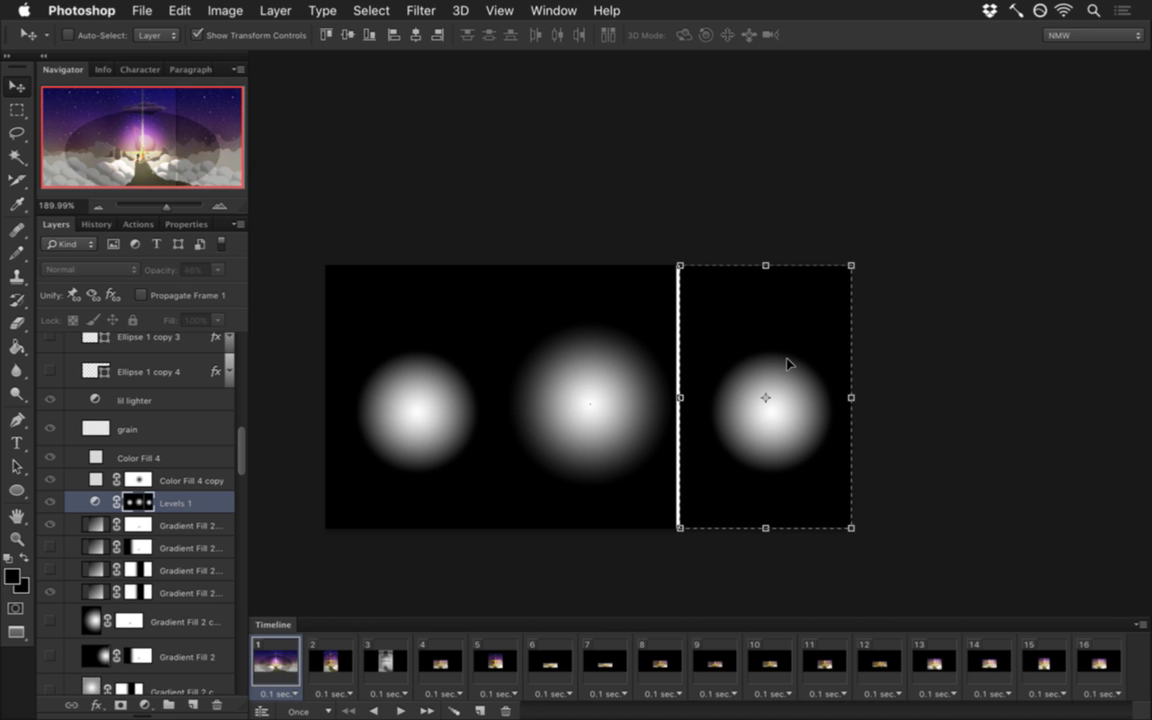
# Step: Clear the selection and fill the leftover white strip in the Levels 1 mask with black
pyautogui.press('m')
pyautogui.press('super+d')
pyautogui.moveTo(689, 441)
pyautogui.mouseDown()
pyautogui.moveTo(758, 465)
pyautogui.moveTo(743, 465)
pyautogui.mouseUp()
pyautogui.press('i')
pyautogui.press('g')
pyautogui.click(672, 412)
pyautogui.press('m')
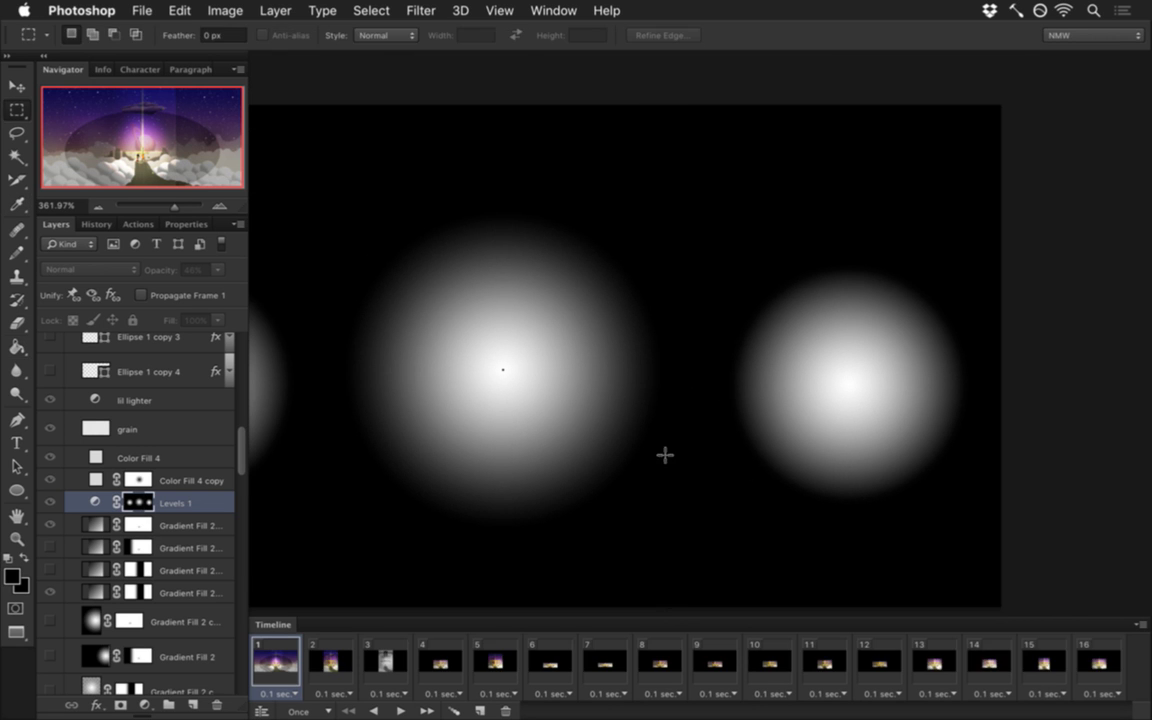
# Step: Leave the Levels 1 mask view and convert the document to 16 bits per channel
pyautogui.click(95, 500)
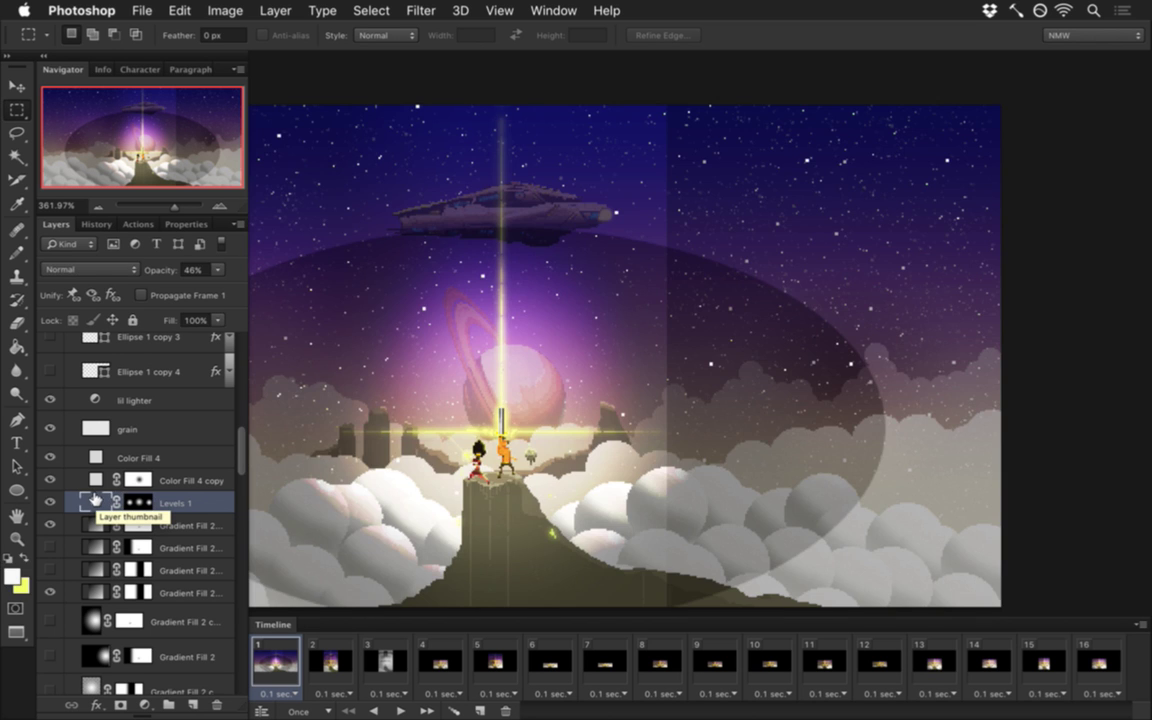
pyautogui.click(226, 10)
pyautogui.moveTo(268, 38)
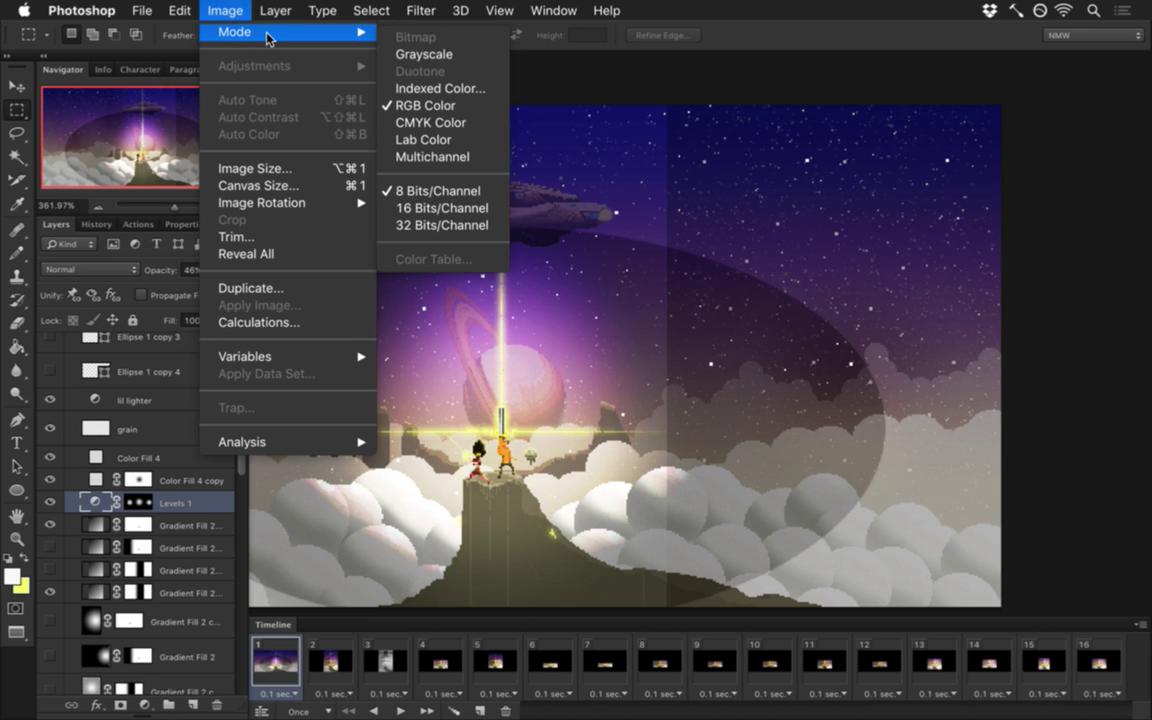
pyautogui.click(398, 208)
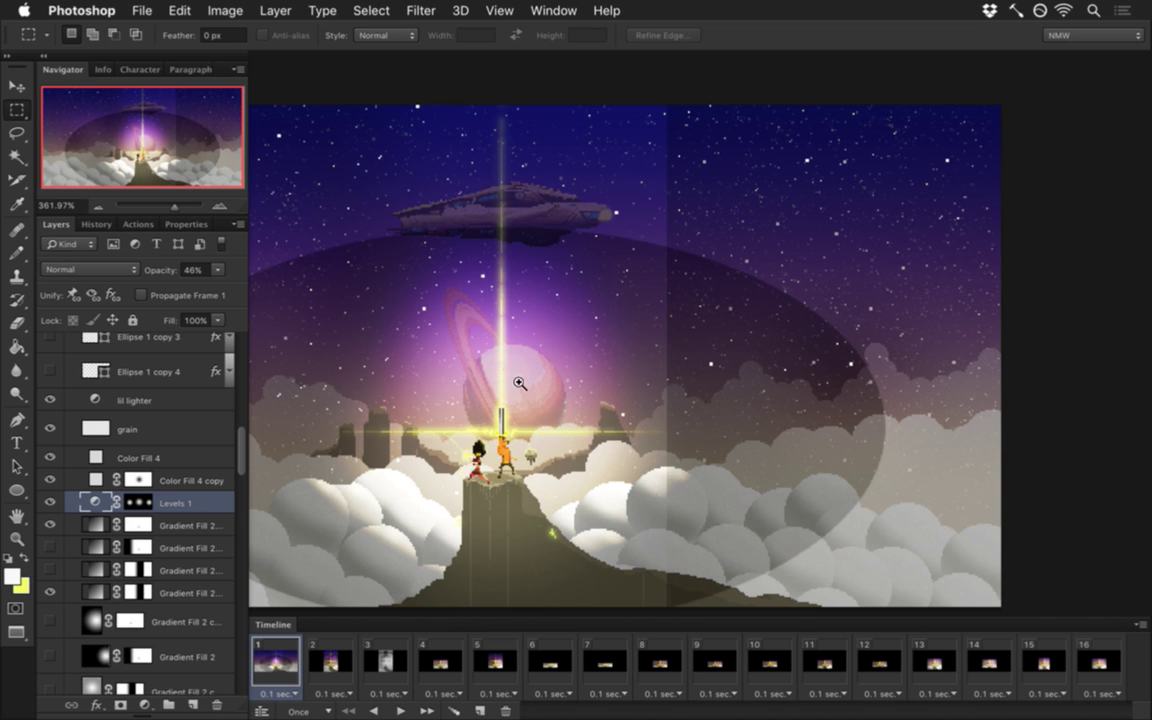
pyautogui.click(560, 386)
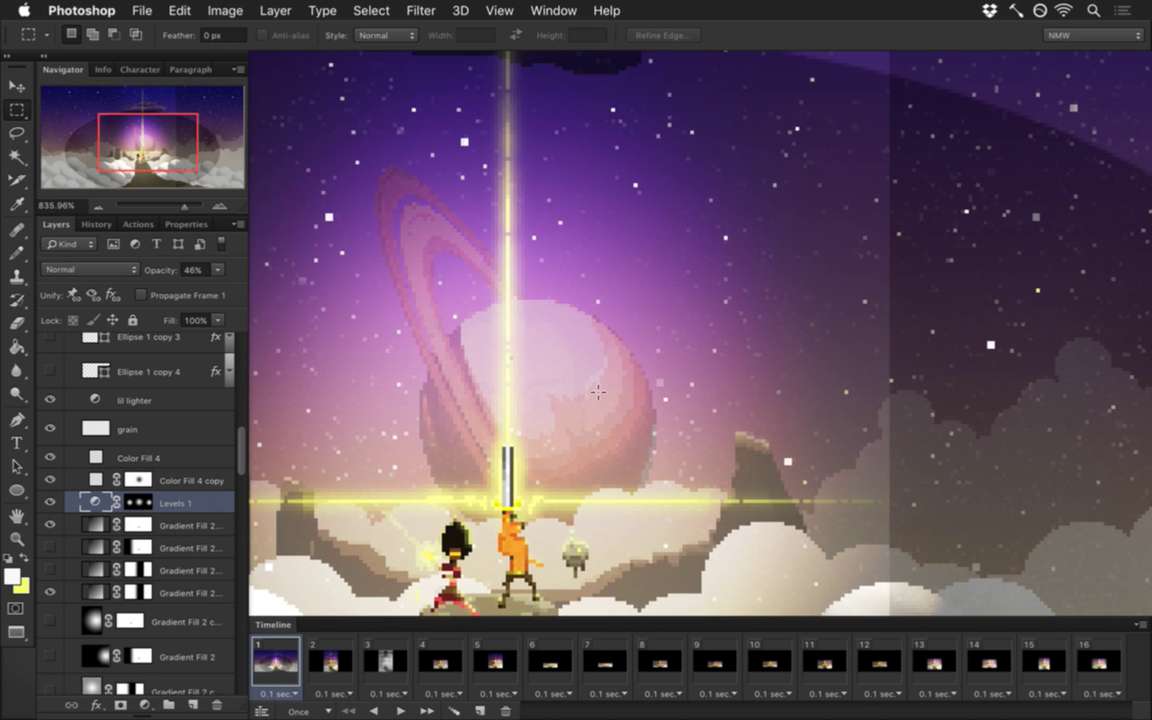
# Step: Compare the glow around the planet in 8 bits per channel and return the document to 16 bits per channel
pyautogui.click(225, 10)
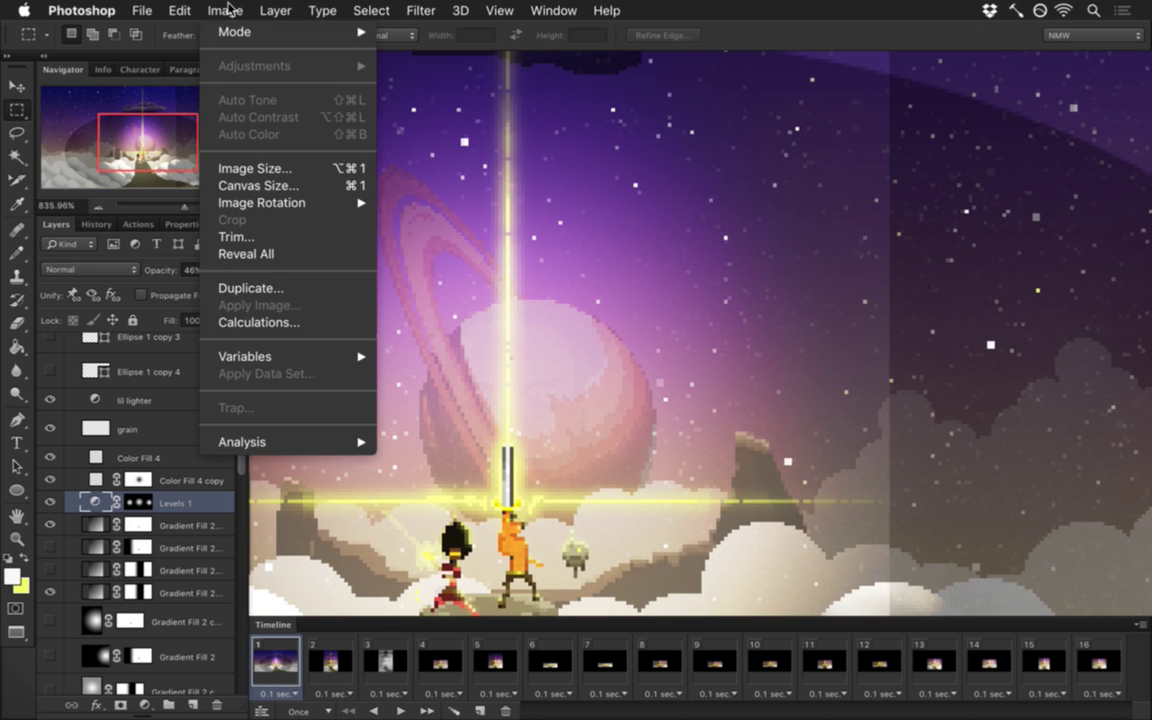
pyautogui.moveTo(300, 32)
pyautogui.click(425, 190)
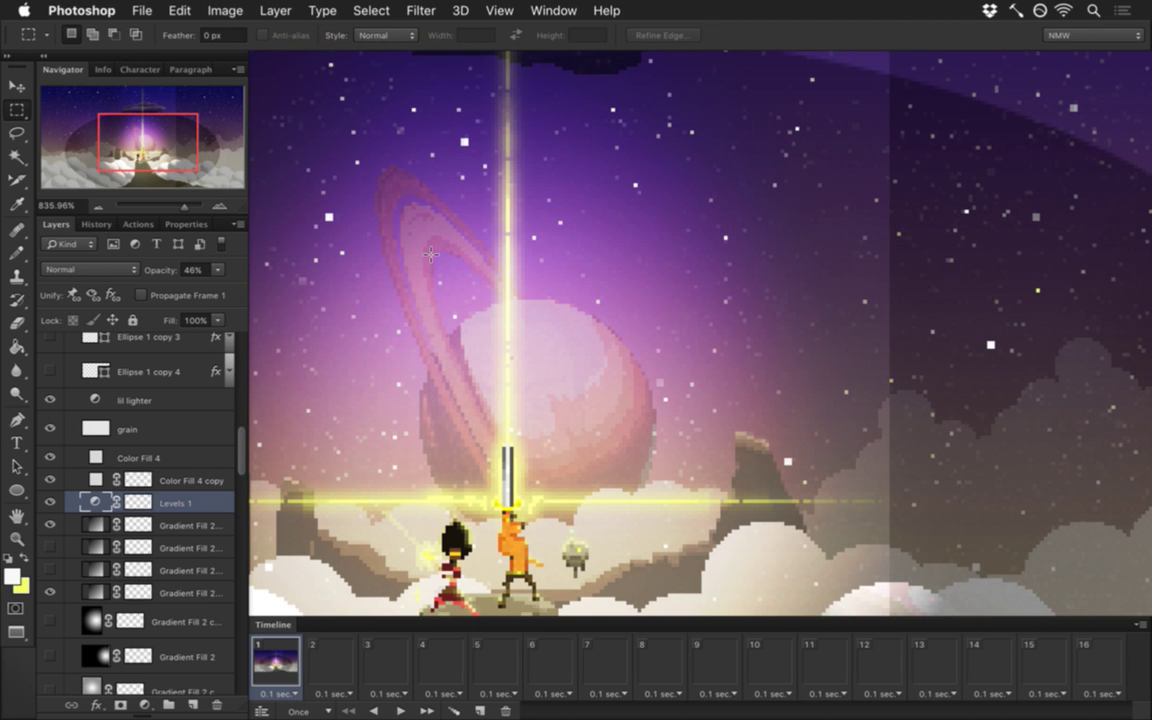
pyautogui.click(223, 11)
pyautogui.moveTo(259, 34)
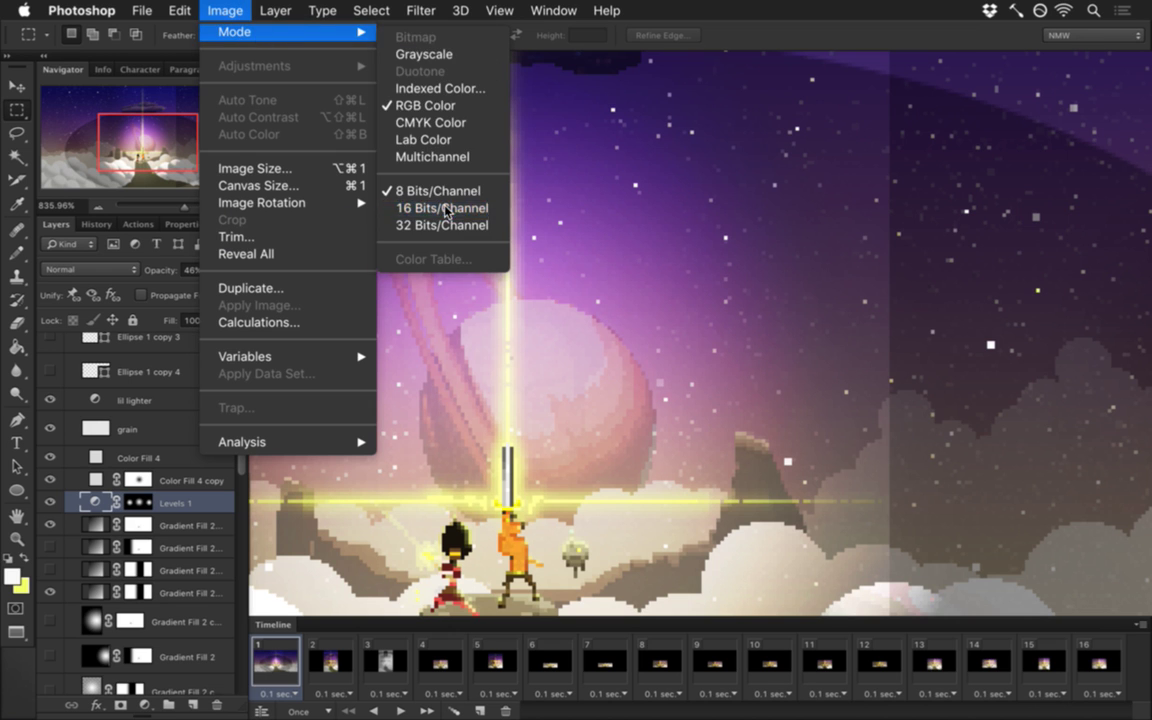
pyautogui.click(458, 206)
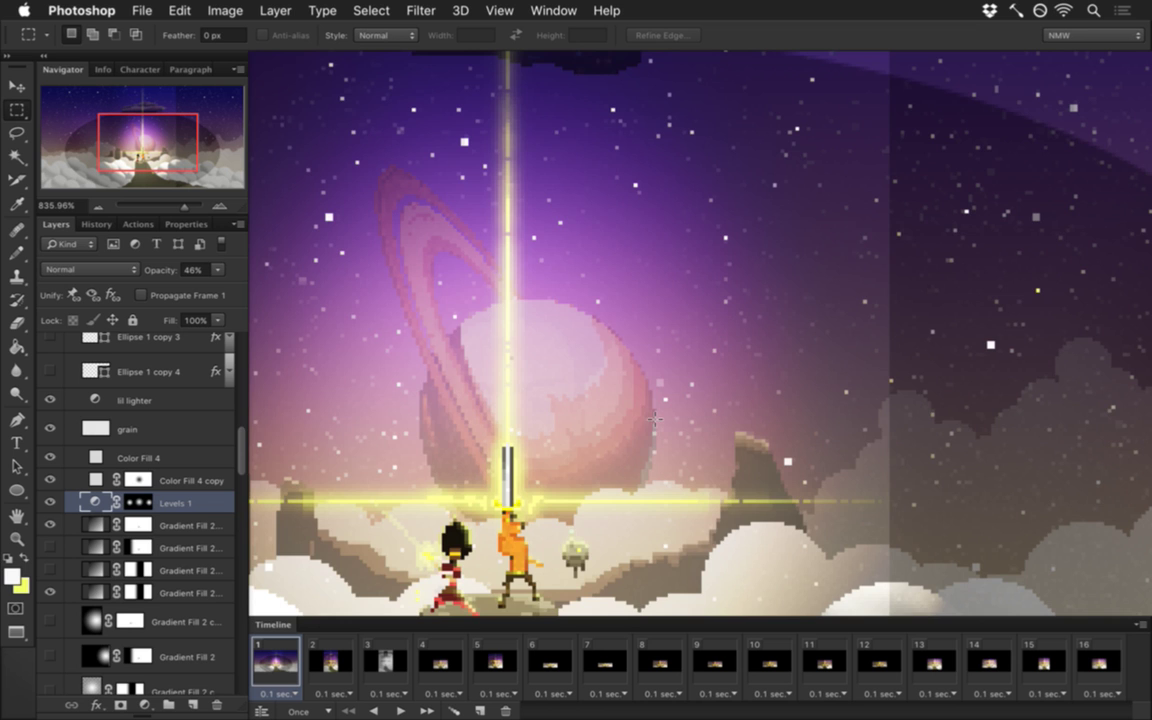
pyautogui.moveTo(591, 406)
pyautogui.mouseDown()
pyautogui.moveTo(520, 410)
pyautogui.moveTo(604, 411)
pyautogui.mouseUp()
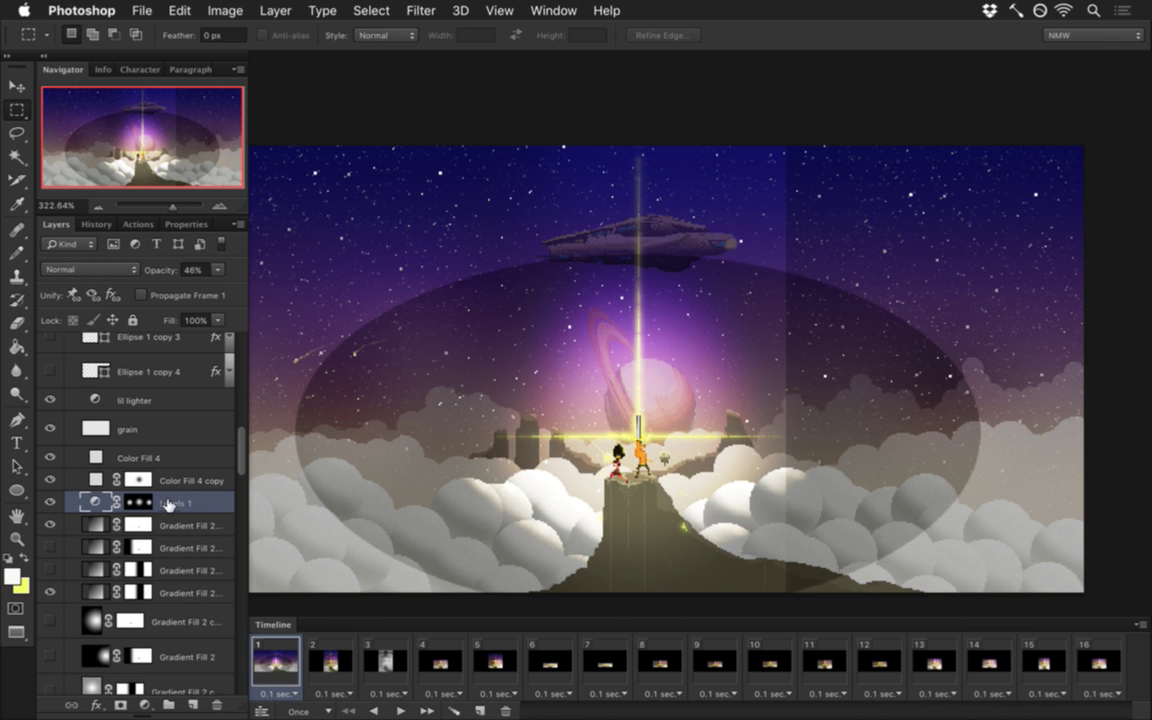
# Step: Check the effects of the Color Fill 4 copy, Color Fill 4 and lil lighter layers by switching each one's visibility
pyautogui.click(50, 480)
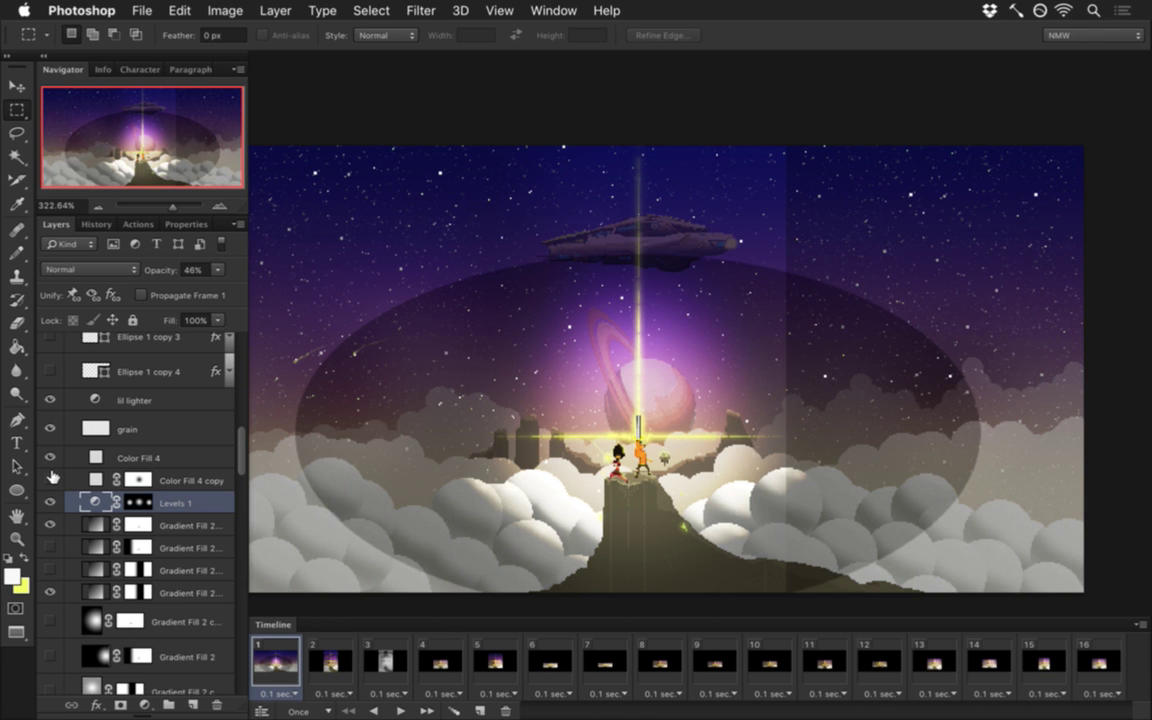
pyautogui.click(50, 480)
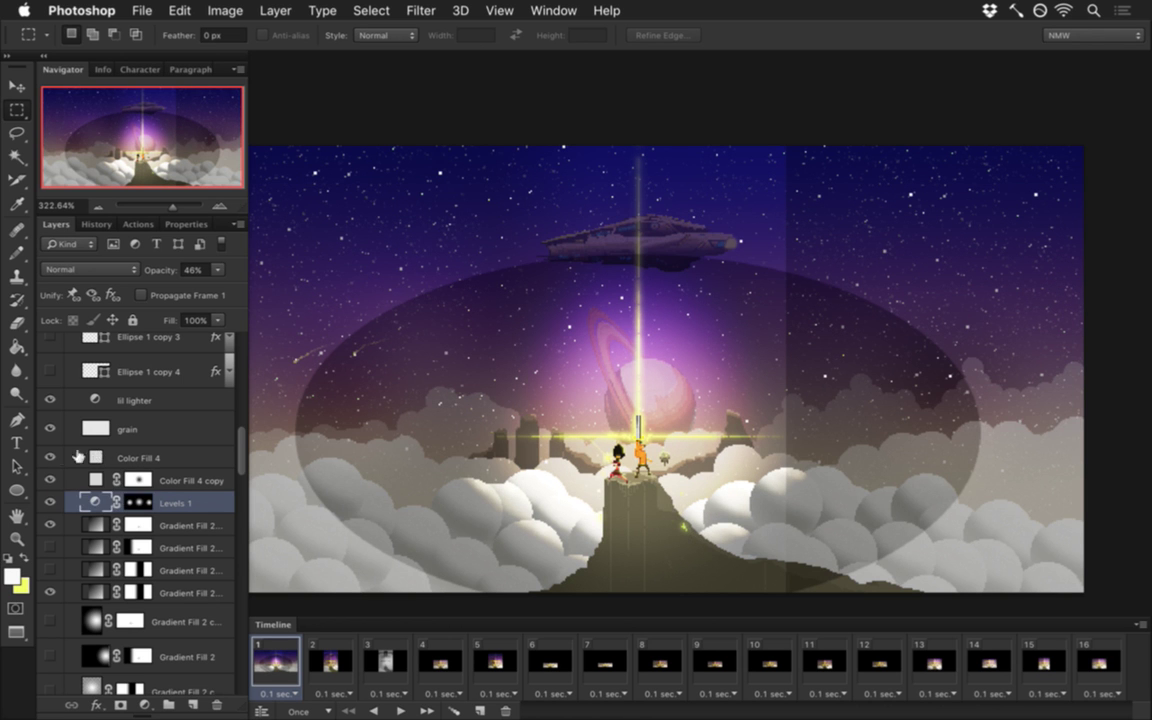
pyautogui.click(72, 458)
pyautogui.click(55, 457)
pyautogui.click(55, 457)
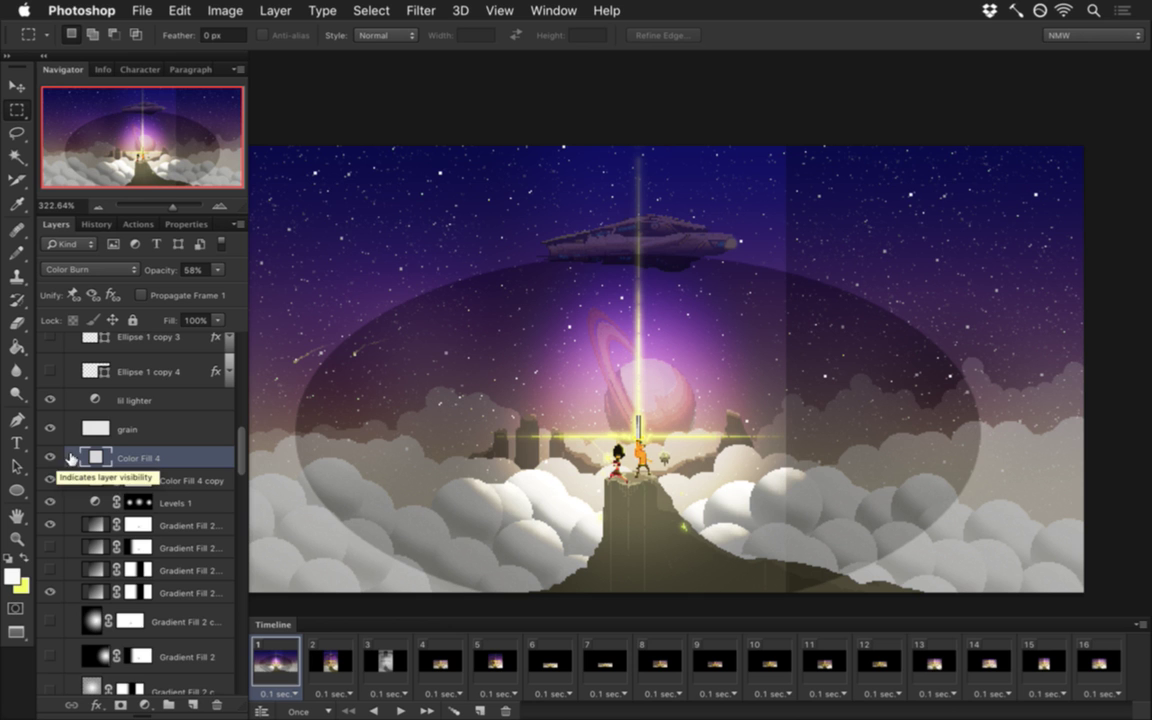
pyautogui.scroll(2, 88, 448)
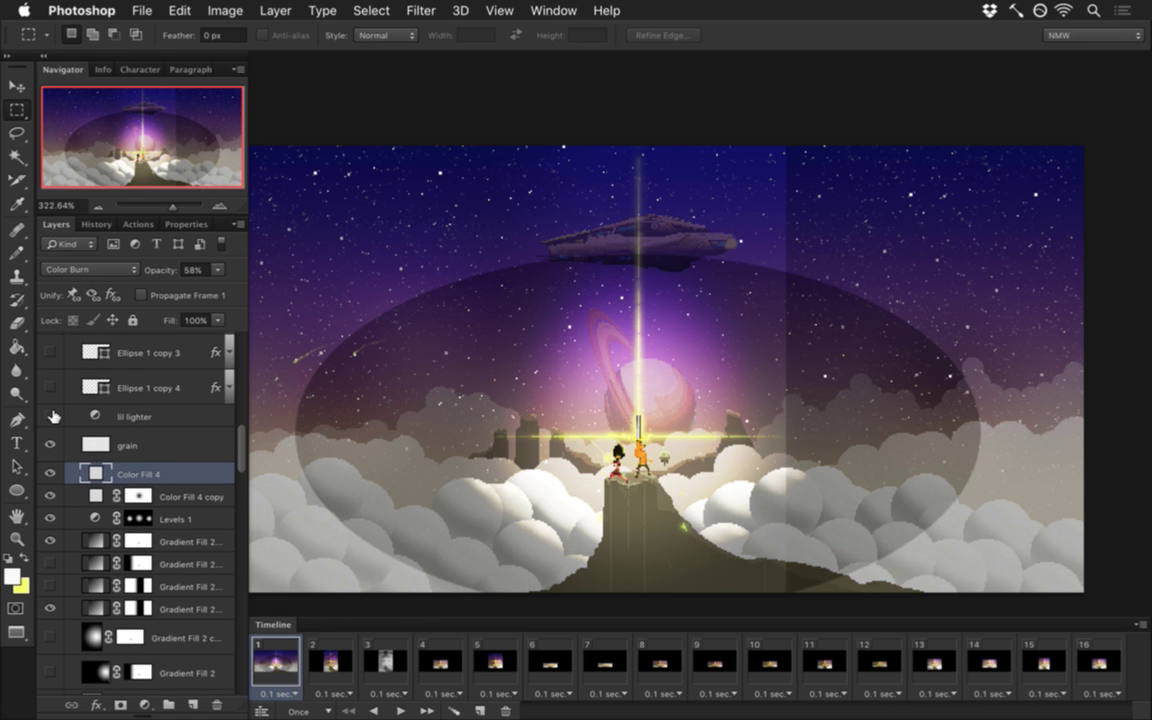
pyautogui.click(50, 416)
pyautogui.click(50, 416)
# Step: Check the effects of Ellipse 1 copy 5, Ellipse 1 copy 6 and the whole light group by switching their visibility
pyautogui.scroll(6, 80, 435)
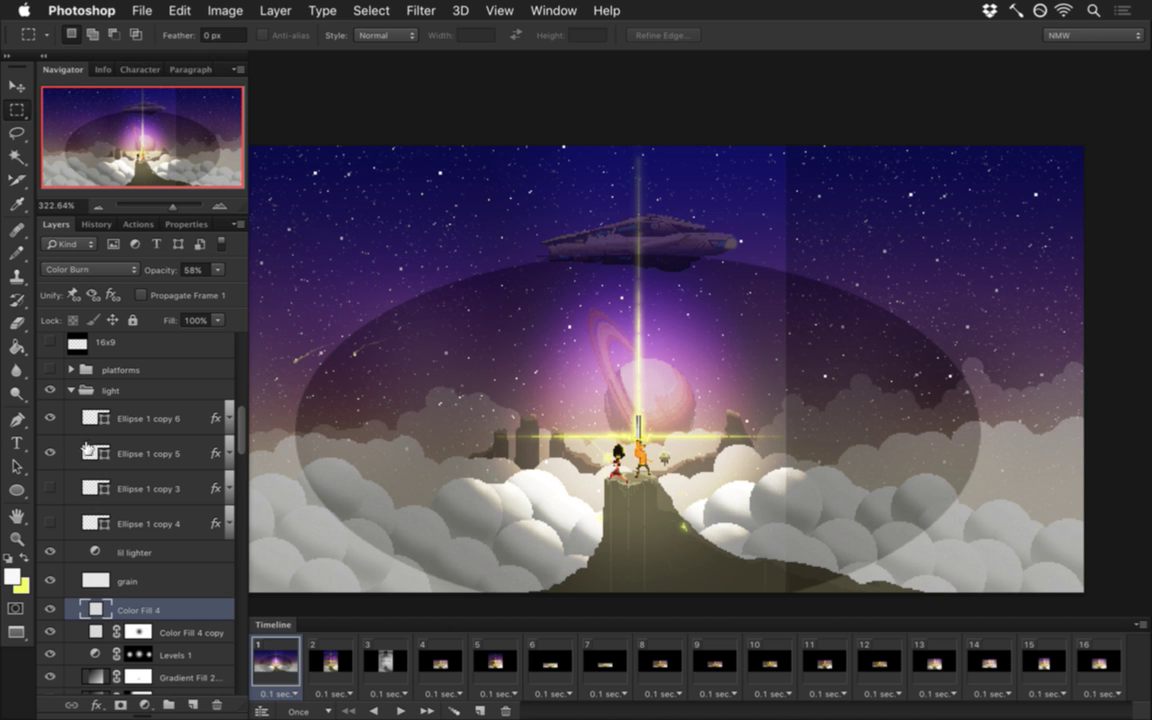
pyautogui.click(85, 450)
pyautogui.click(51, 451)
pyautogui.click(52, 451)
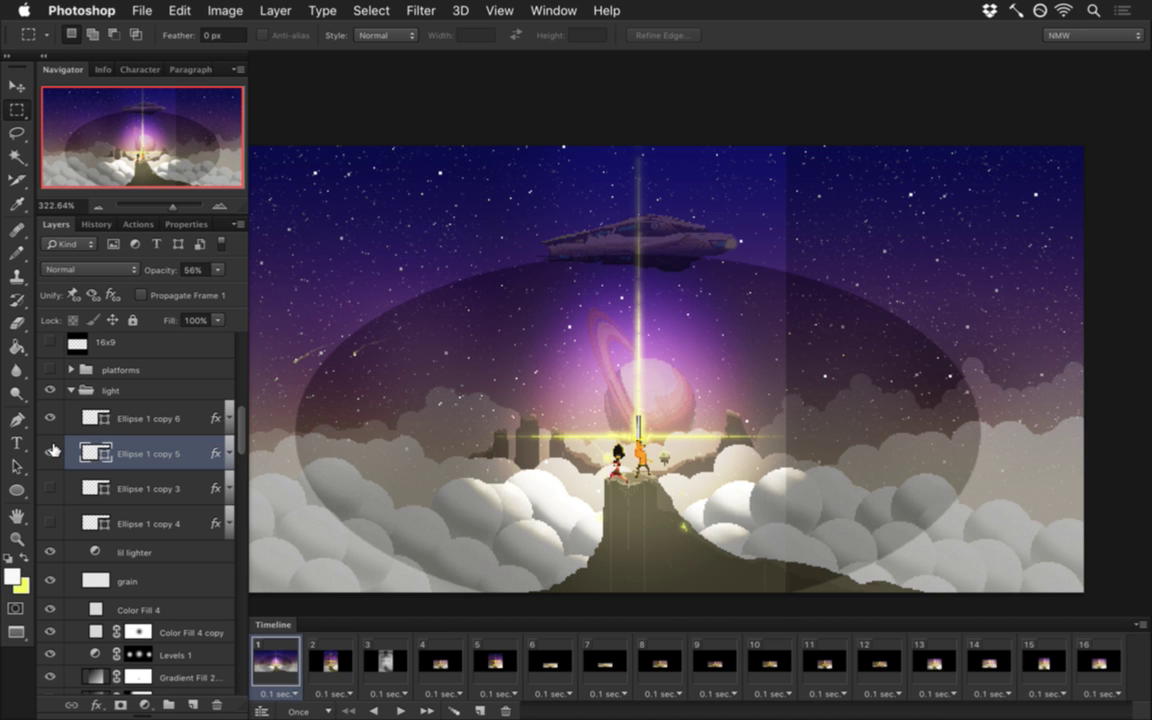
pyautogui.click(50, 418)
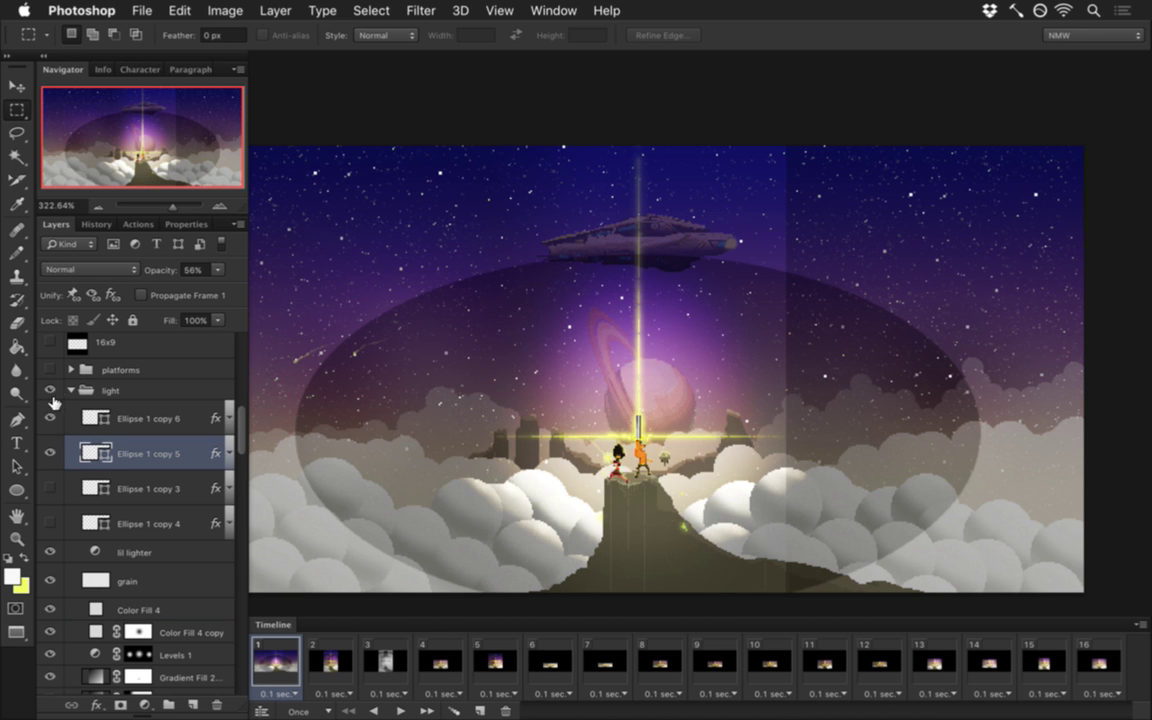
pyautogui.click(51, 390)
pyautogui.click(51, 390)
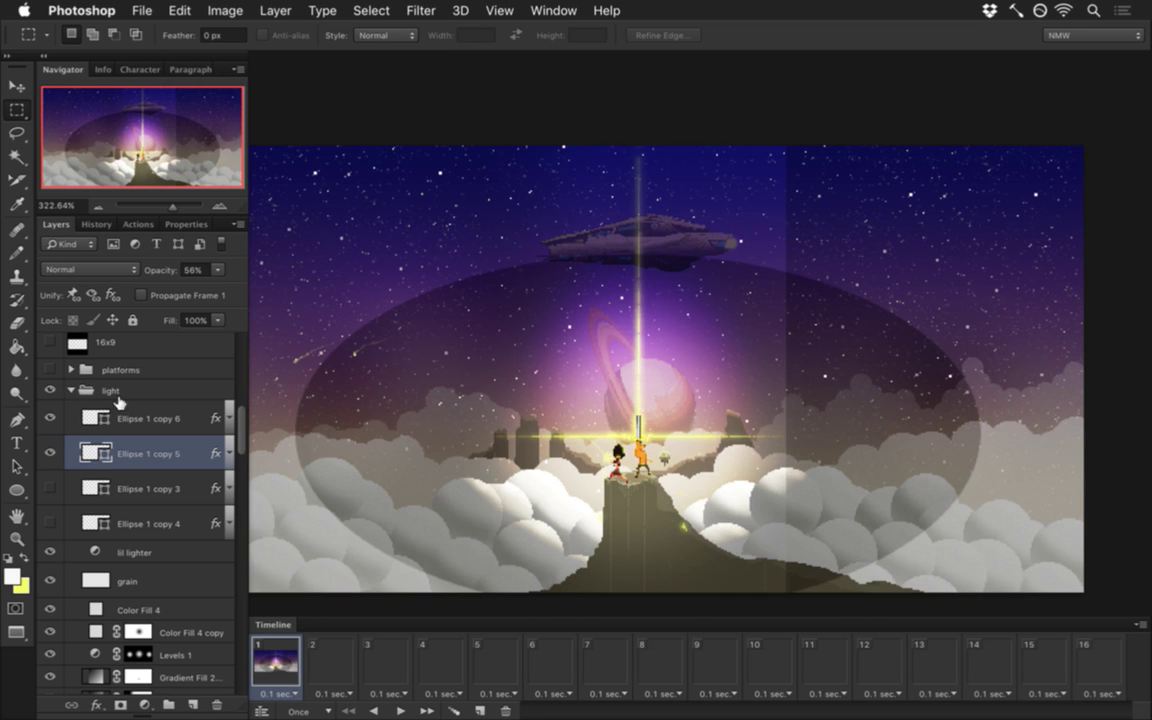
# Step: Compare the artwork with Levels 1 and the first and fourth gradient fills beneath it switched off and on
pyautogui.scroll(-5, 122, 465)
pyautogui.scroll(-1, 126, 468)
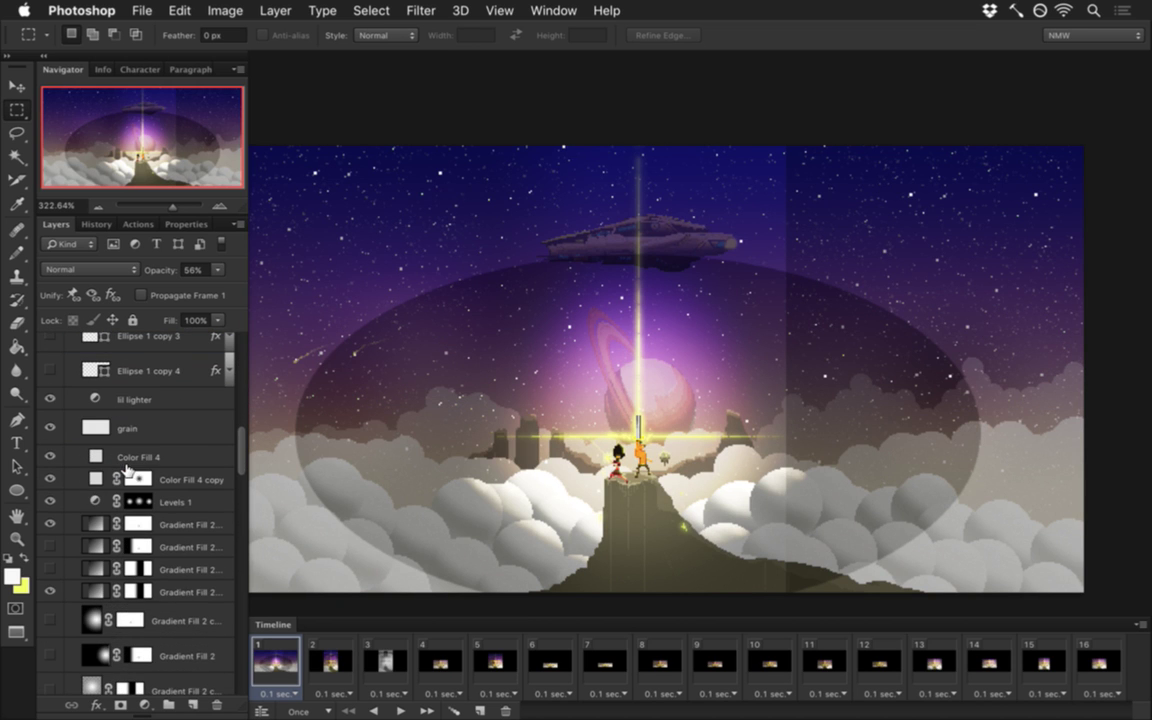
pyautogui.click(49, 501)
pyautogui.click(49, 500)
pyautogui.click(52, 522)
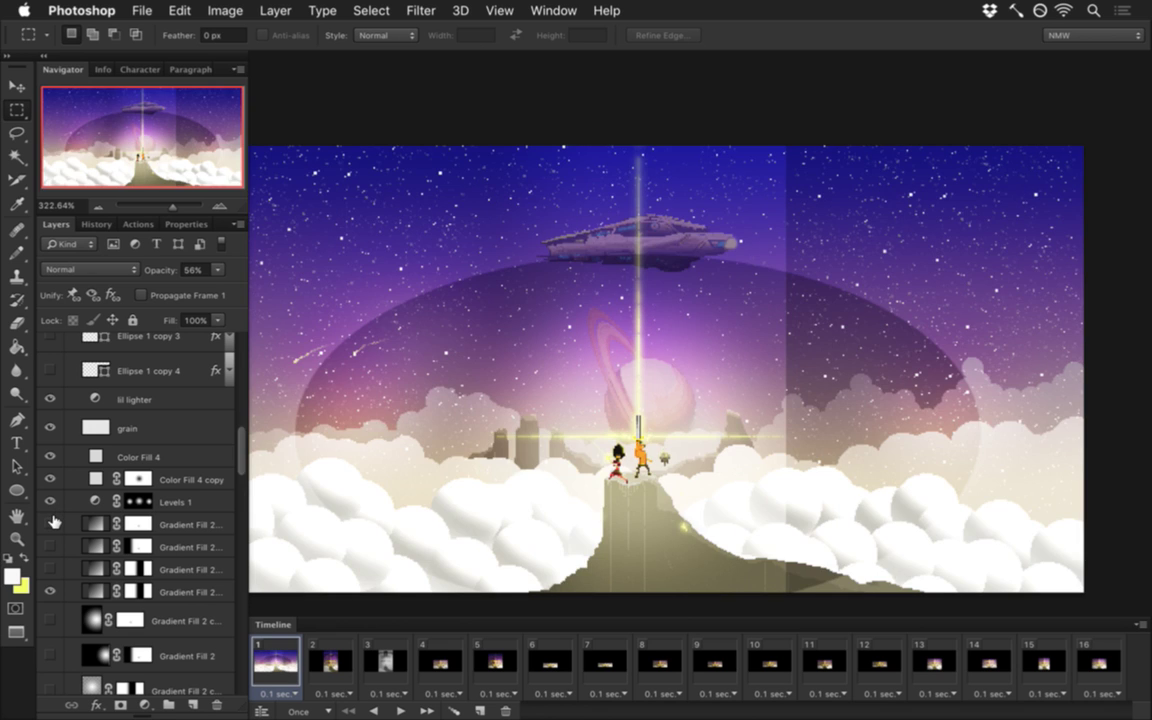
pyautogui.click(52, 522)
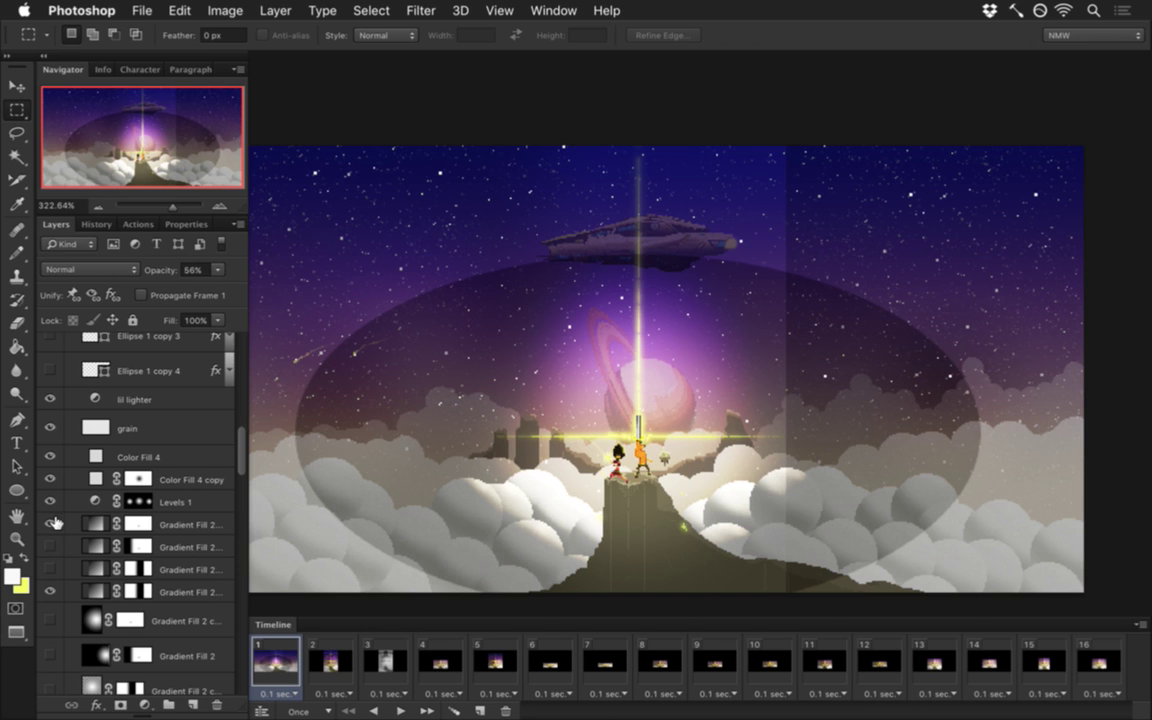
pyautogui.click(52, 590)
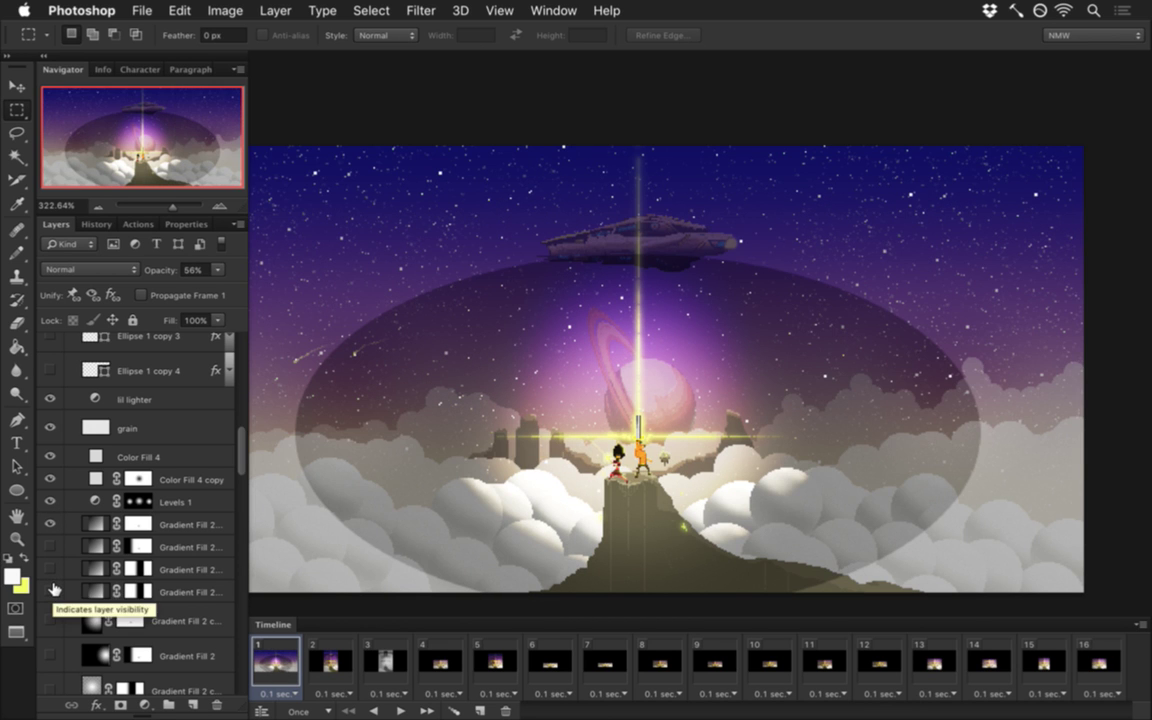
pyautogui.click(52, 590)
# Step: Display the mask of the fourth gradient fill beneath Levels 1 and set the Gradient tool to a linear black-to-white gradient
pyautogui.keyDown('alt'); pyautogui.click(145, 592); pyautogui.keyUp('alt')
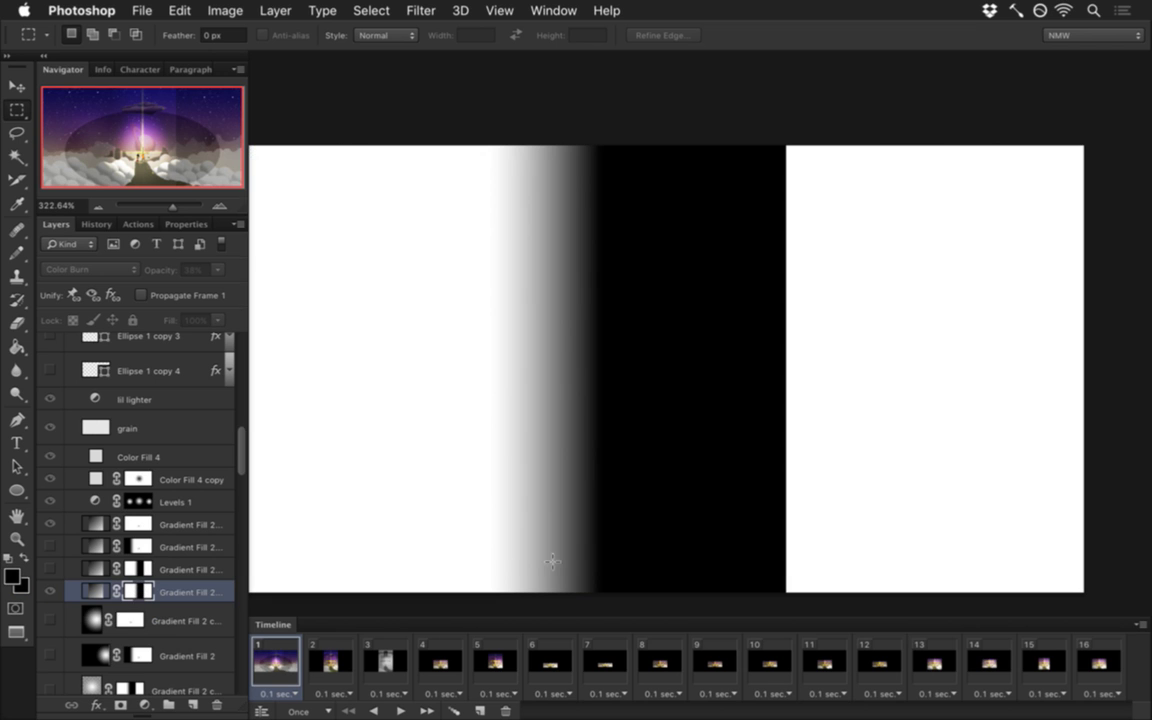
pyautogui.scroll(-3, 658, 501)
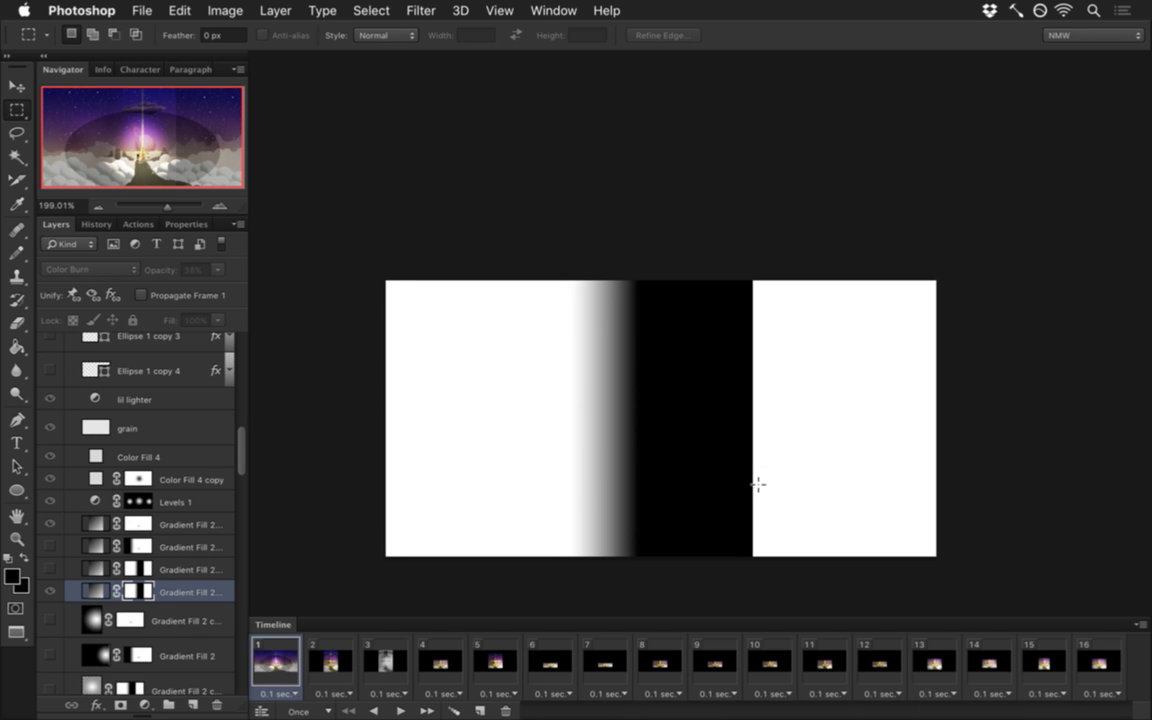
pyautogui.scroll(2, 710, 501)
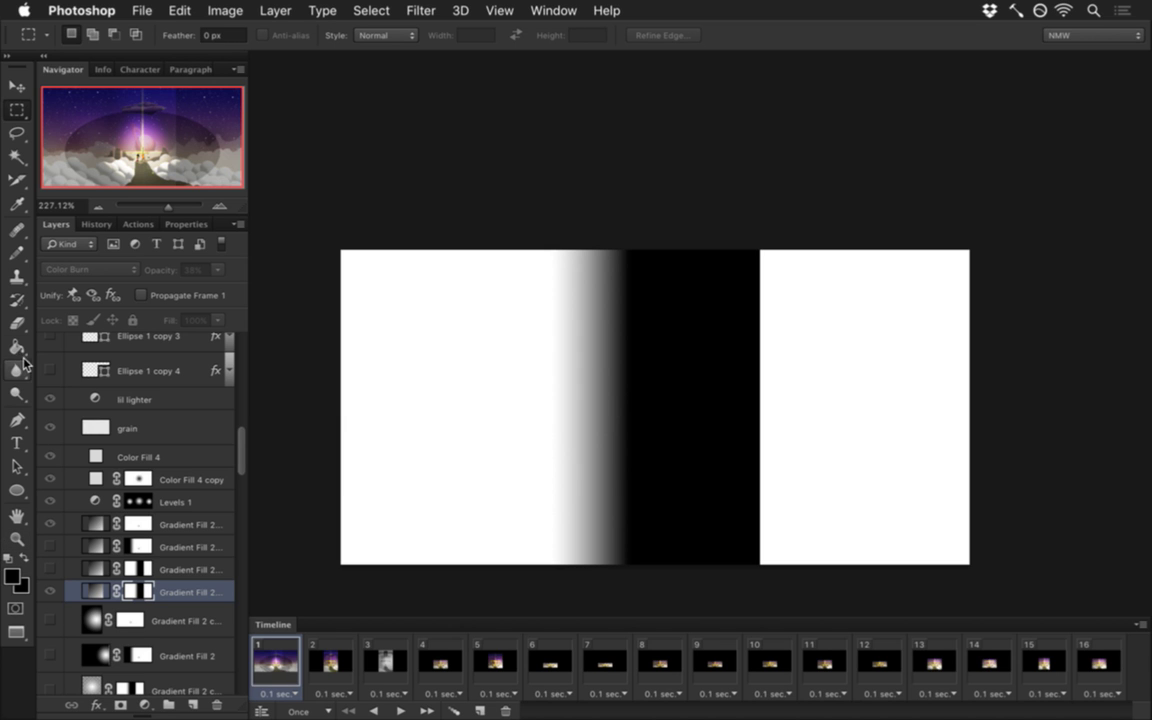
pyautogui.click(19, 348)
pyautogui.rightClick(19, 348)
pyautogui.click(55, 312)
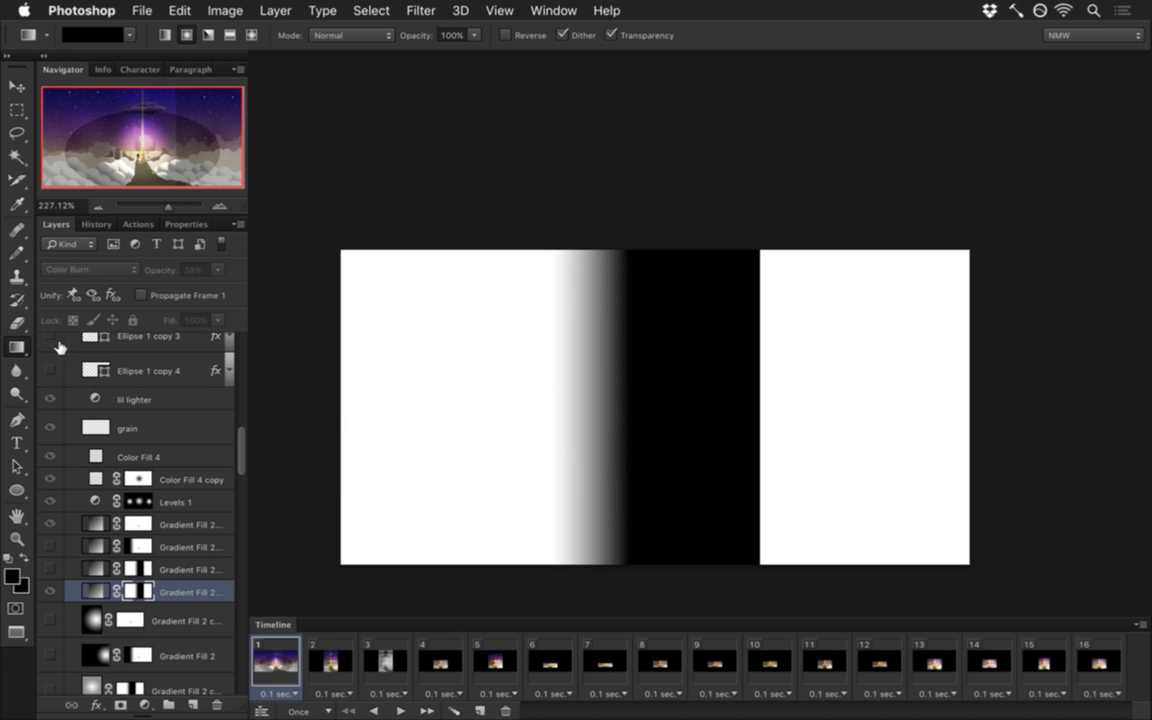
pyautogui.click(128, 37)
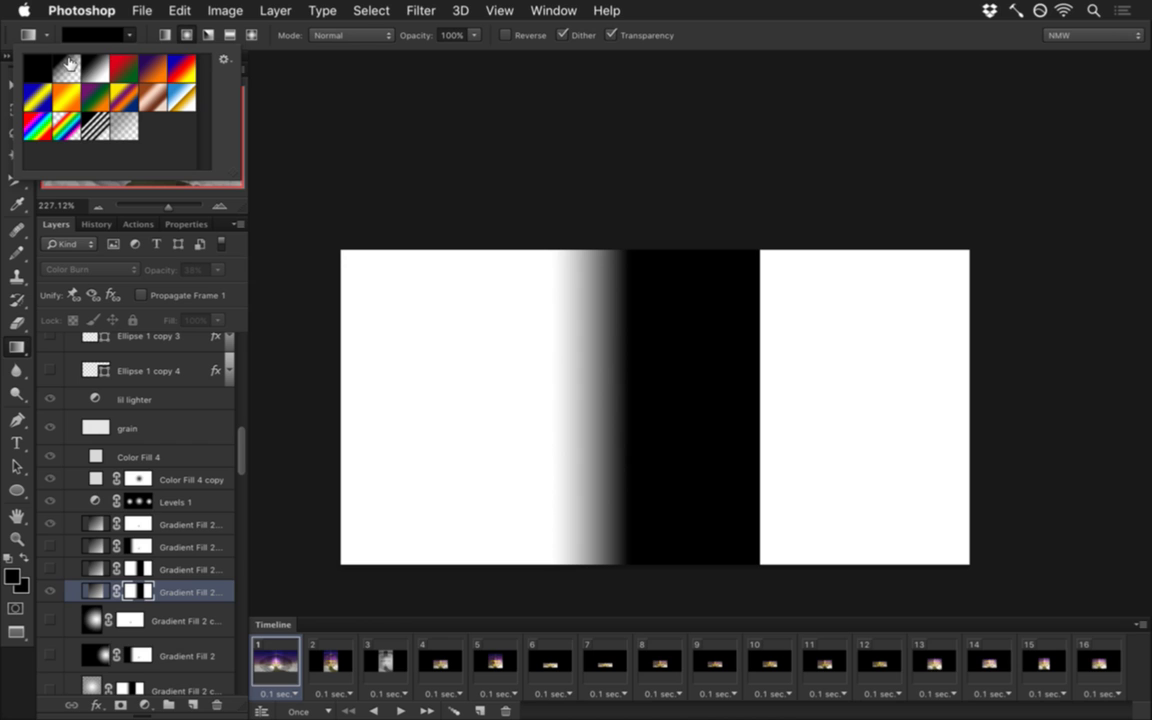
pyautogui.click(93, 63)
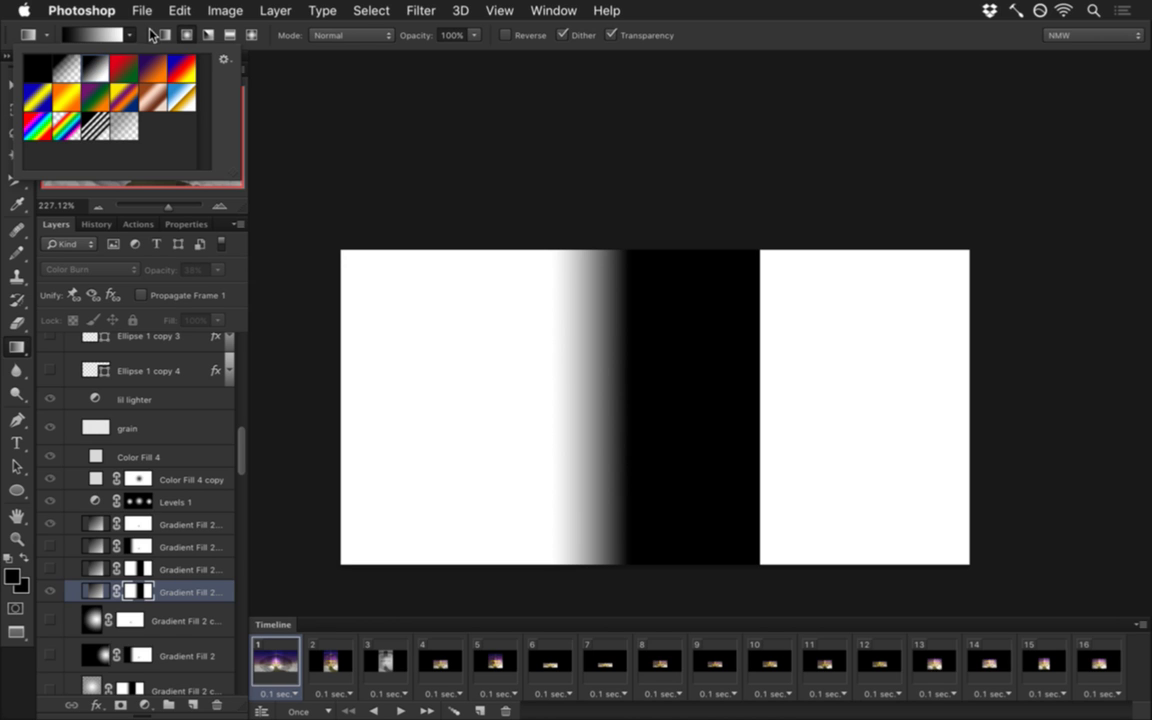
pyautogui.click(133, 35)
# Step: Try a horizontal black-to-white gradient across the right third of the displayed mask and undo it, returning to the mask view
pyautogui.moveTo(770, 393); pyautogui.dragTo(936, 400)
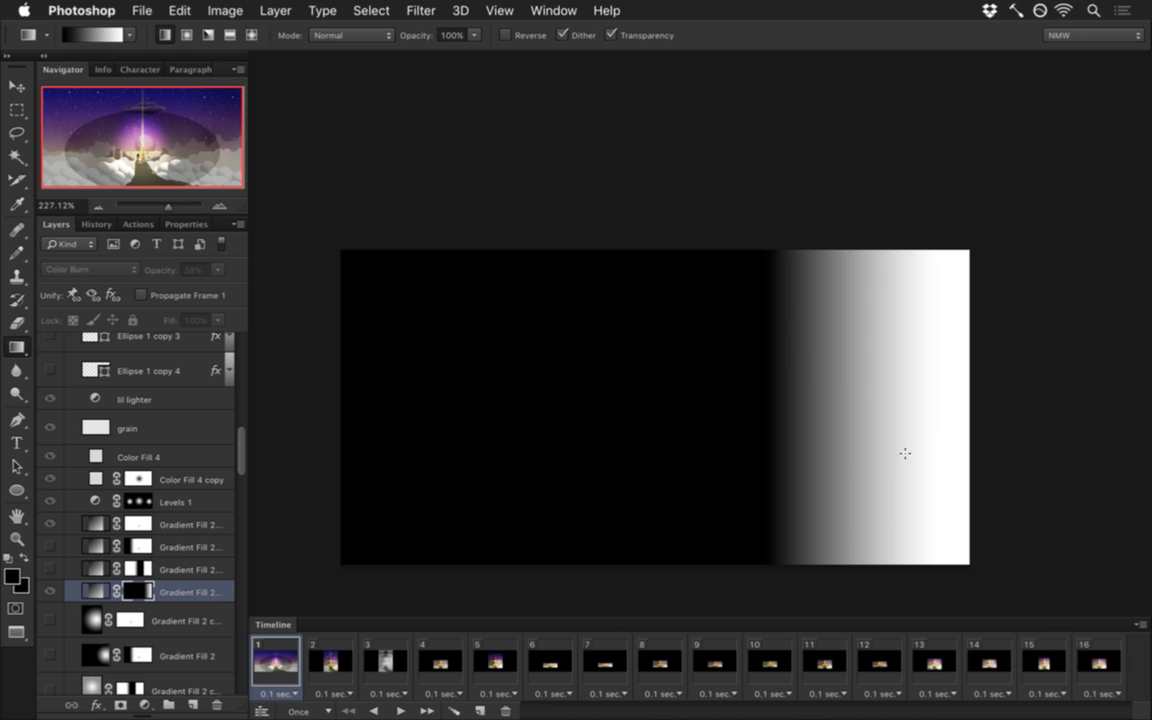
pyautogui.press('super+alt+z')
pyautogui.press('super+alt+z')
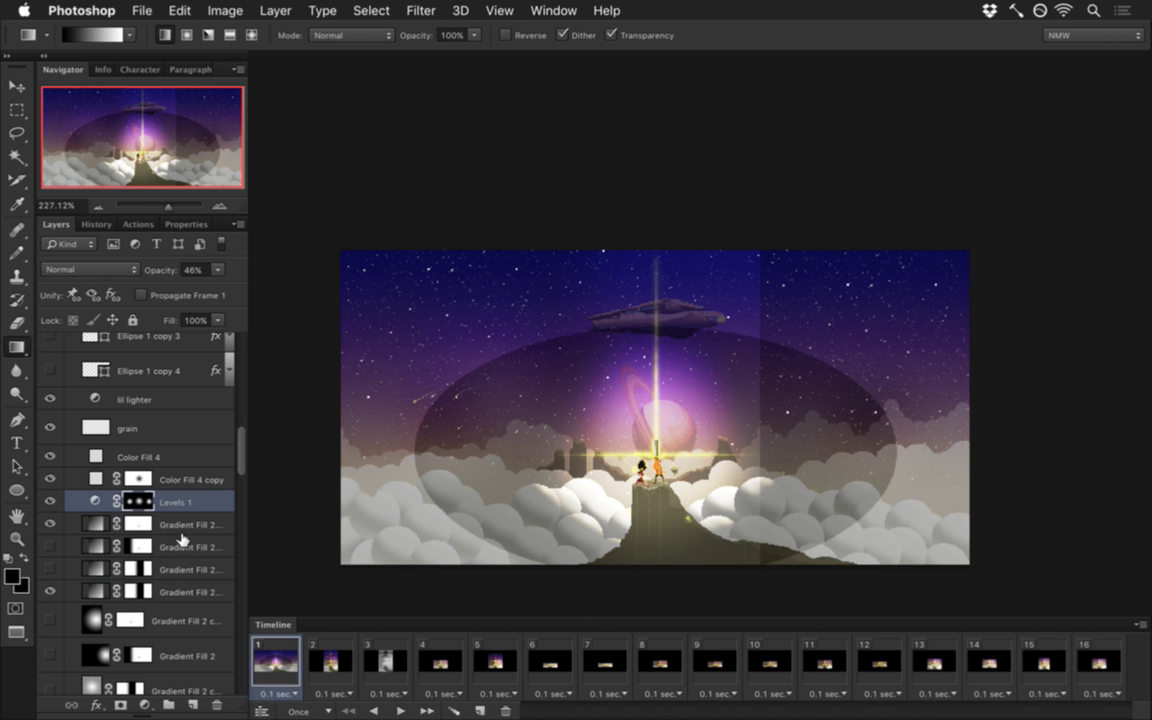
pyautogui.click(143, 591)
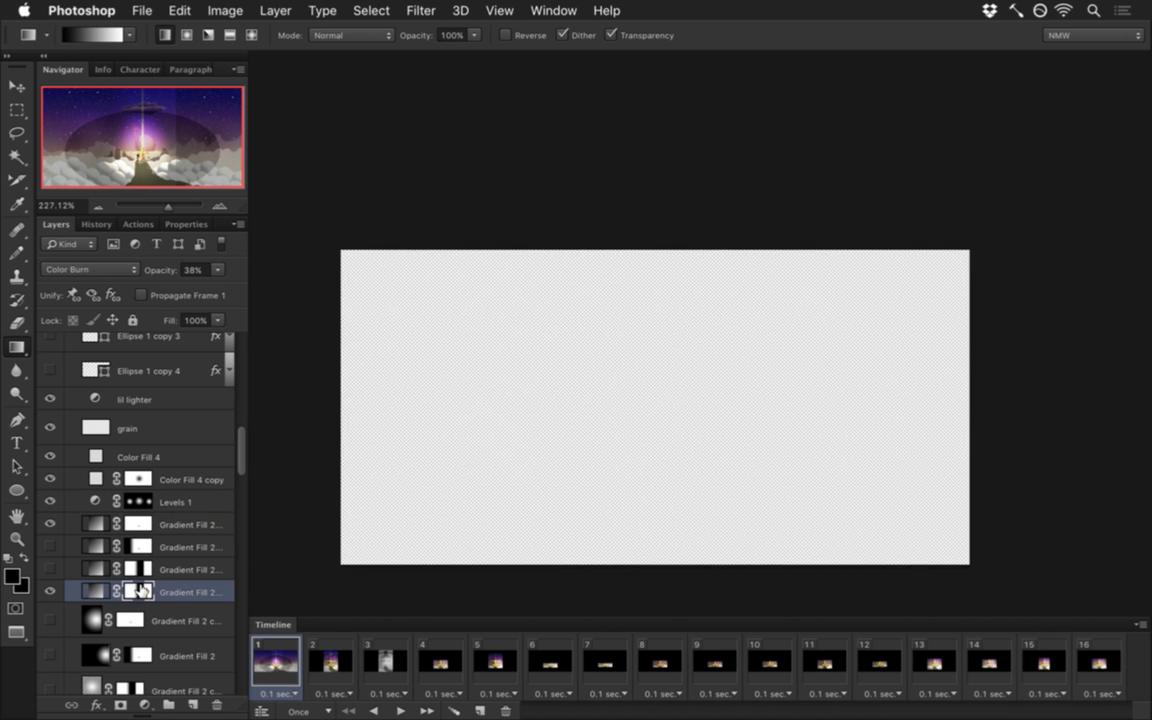
pyautogui.keyDown('alt'); pyautogui.click(143, 591); pyautogui.keyUp('alt')
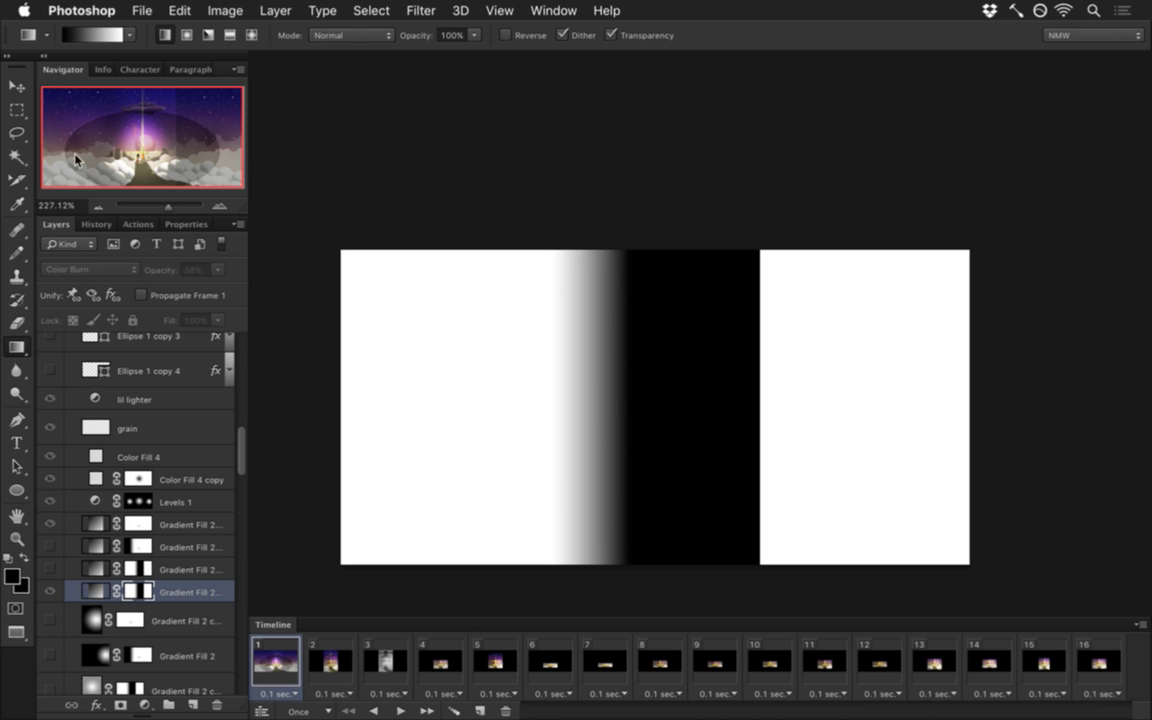
# Step: Select only the white right third of the mask, excluding the white area on the left, and activate the Gradient tool
pyautogui.click(18, 108)
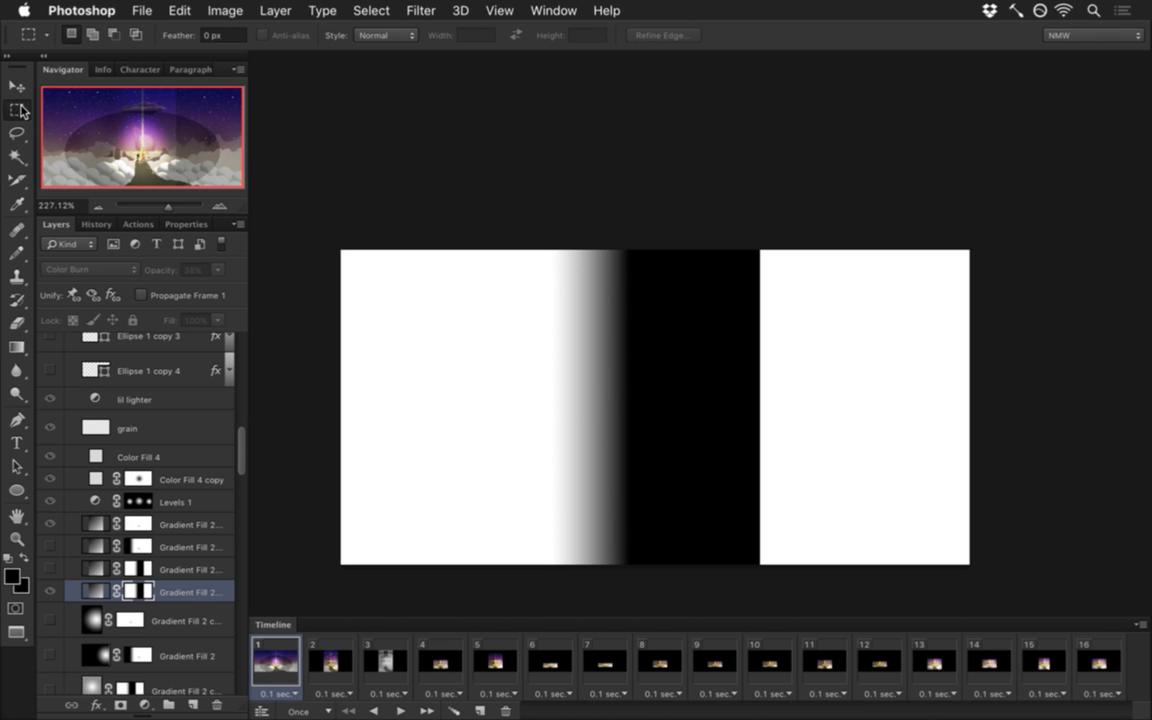
pyautogui.click(17, 157)
pyautogui.click(894, 384)
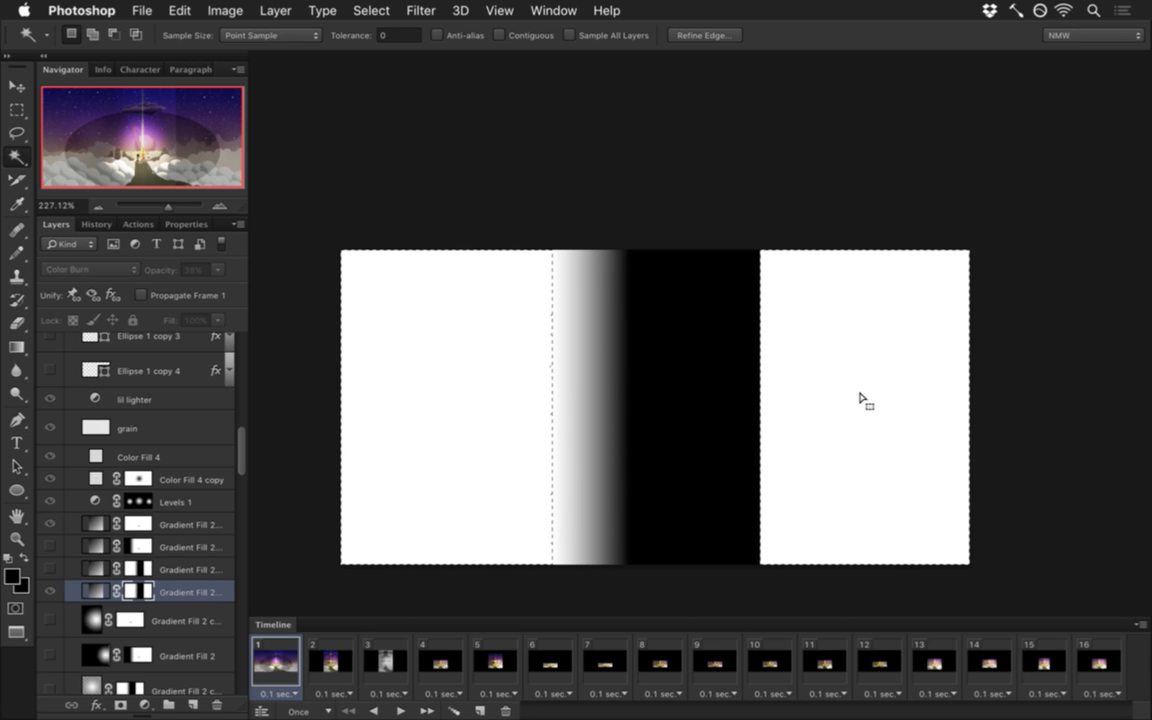
pyautogui.press('m')
pyautogui.moveTo(324, 237); pyautogui.dragTo(618, 619)
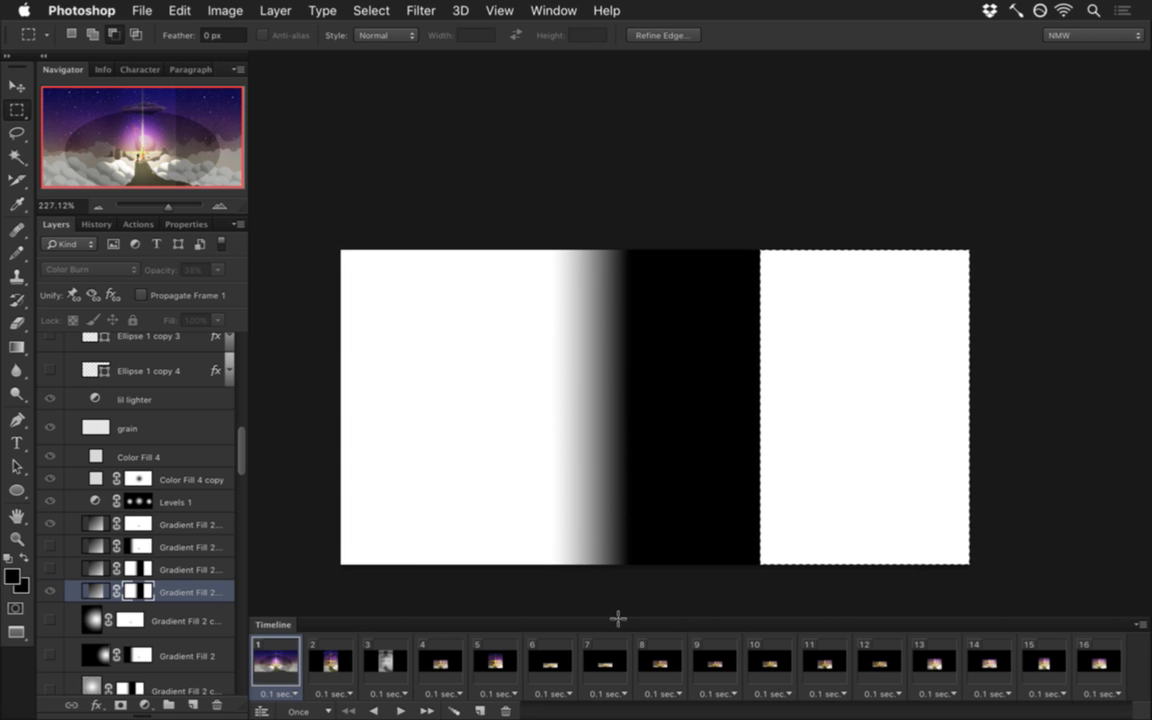
pyautogui.click(17, 345)
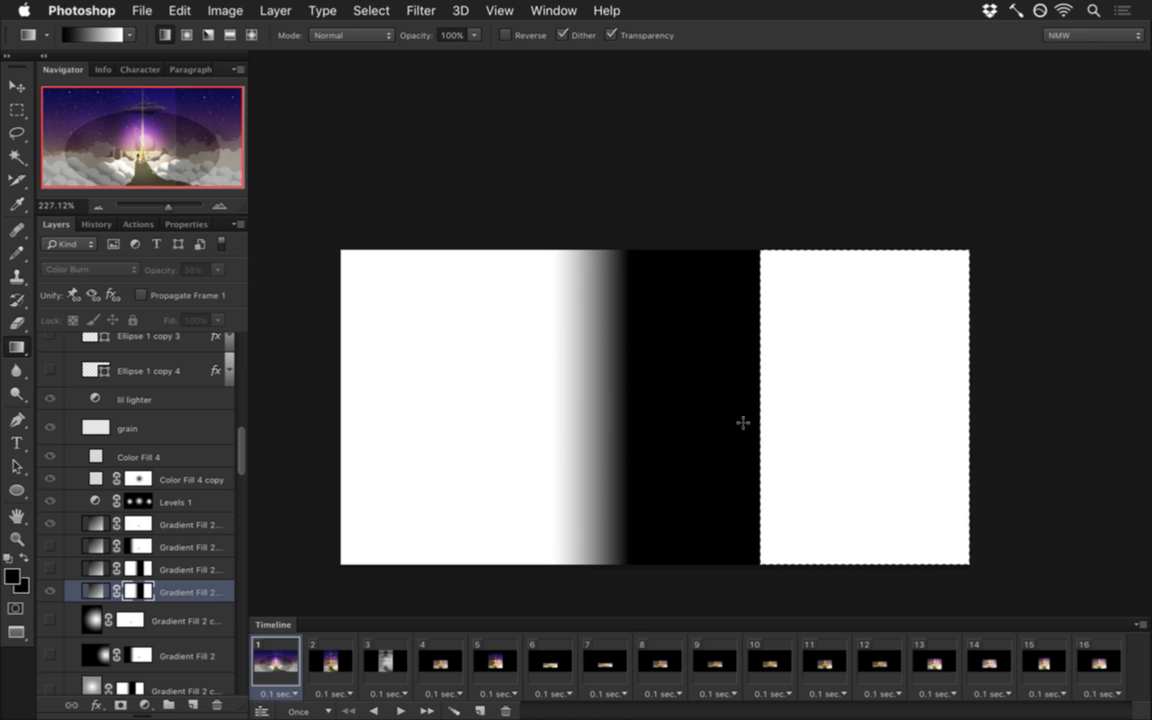
# Step: Fill the selected right third of the mask with a horizontal black-to-white gradient, deselect, return to the artwork view and save the document
pyautogui.moveTo(761, 416); pyautogui.dragTo(971, 438)
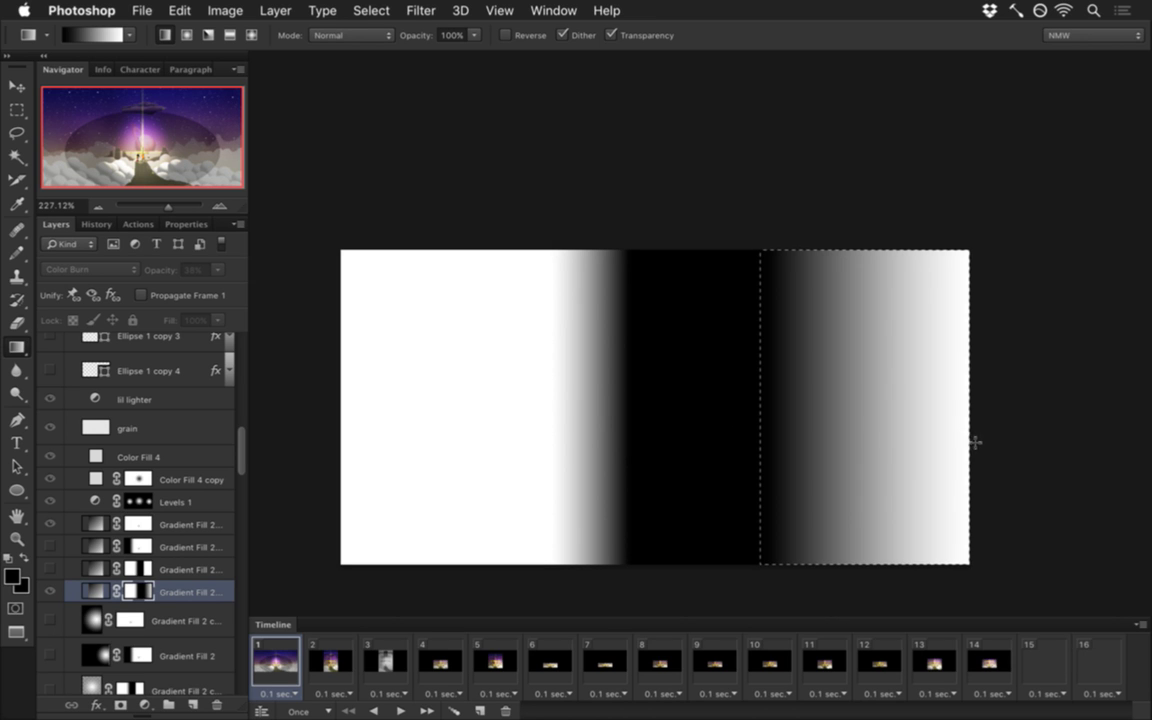
pyautogui.press('m')
pyautogui.hotkey('ctrl', 'd')
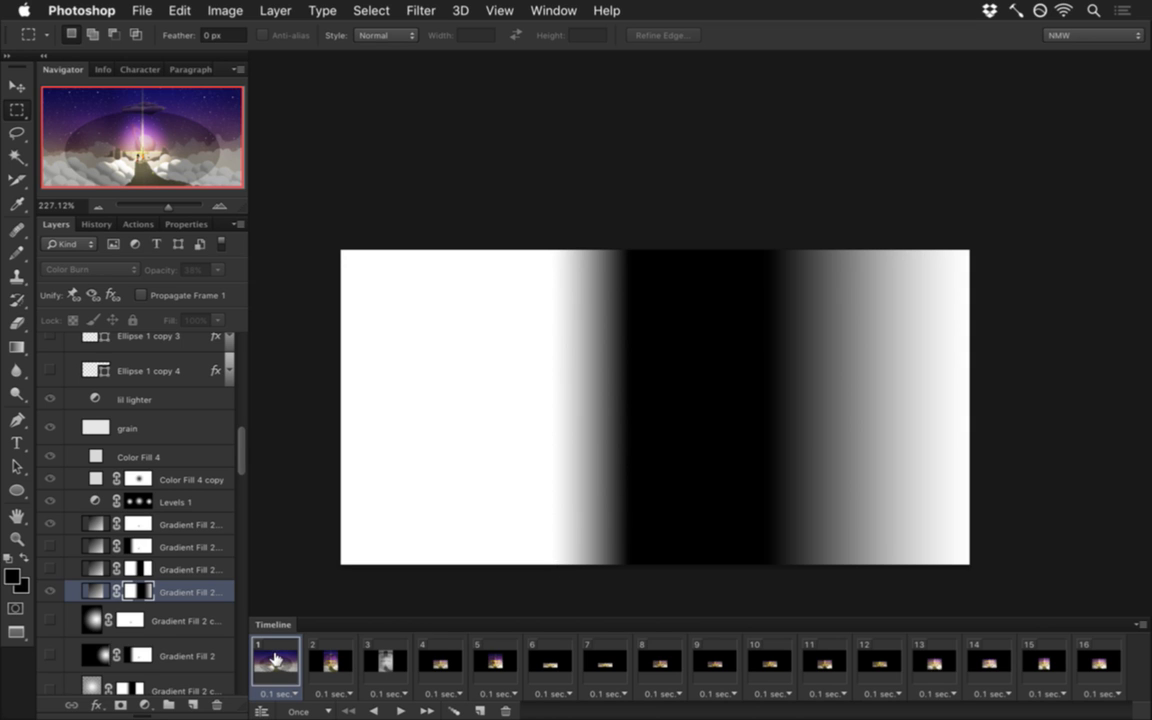
pyautogui.click(95, 588)
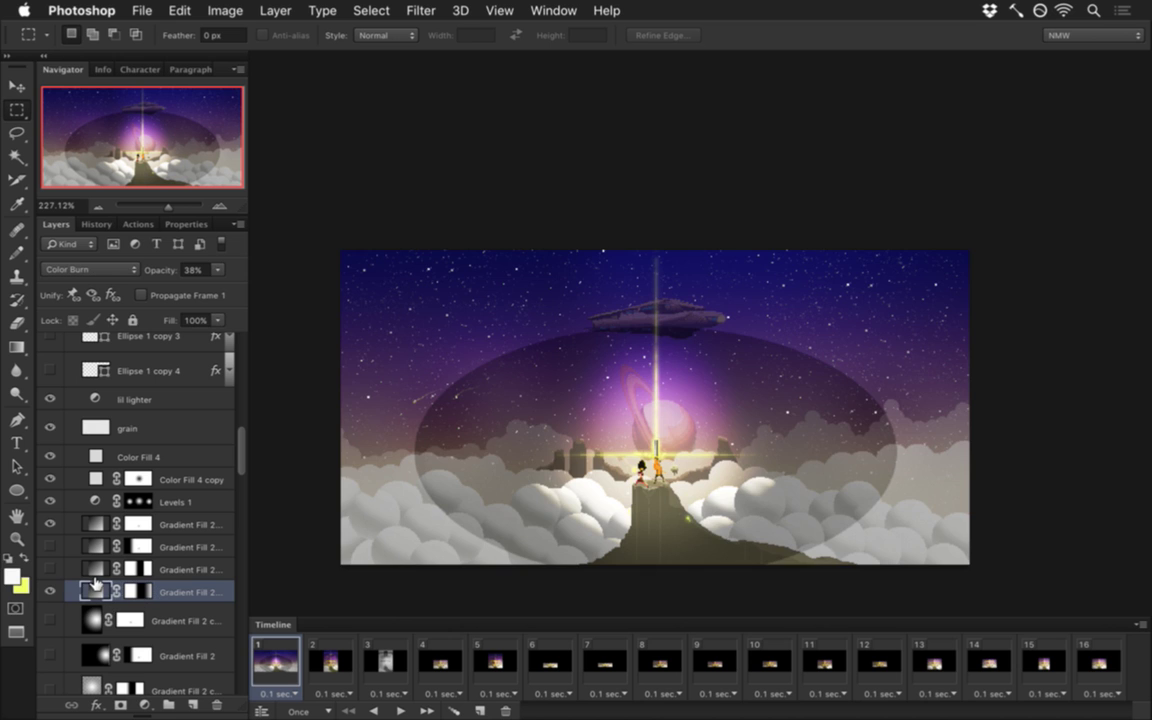
pyautogui.press('super+s')
# Step: Check animation frames 2, 3 and 4 and return to frame 1
pyautogui.moveTo(330, 662); pyautogui.dragTo(354, 671)
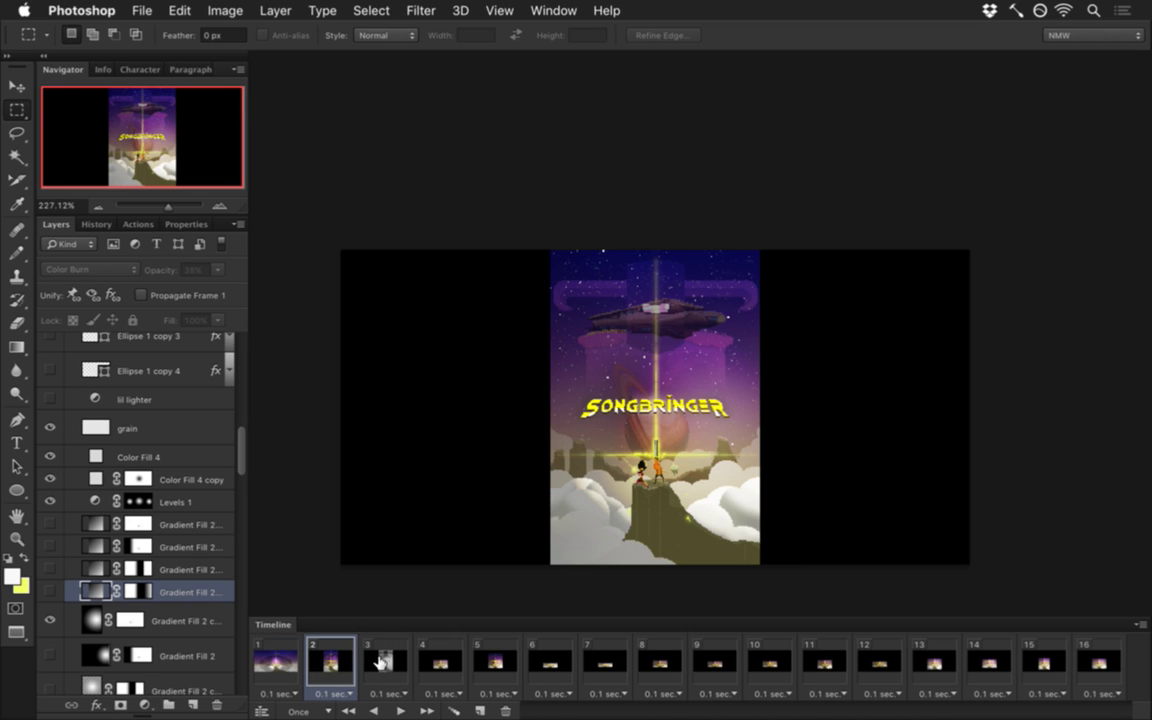
pyautogui.click(381, 661)
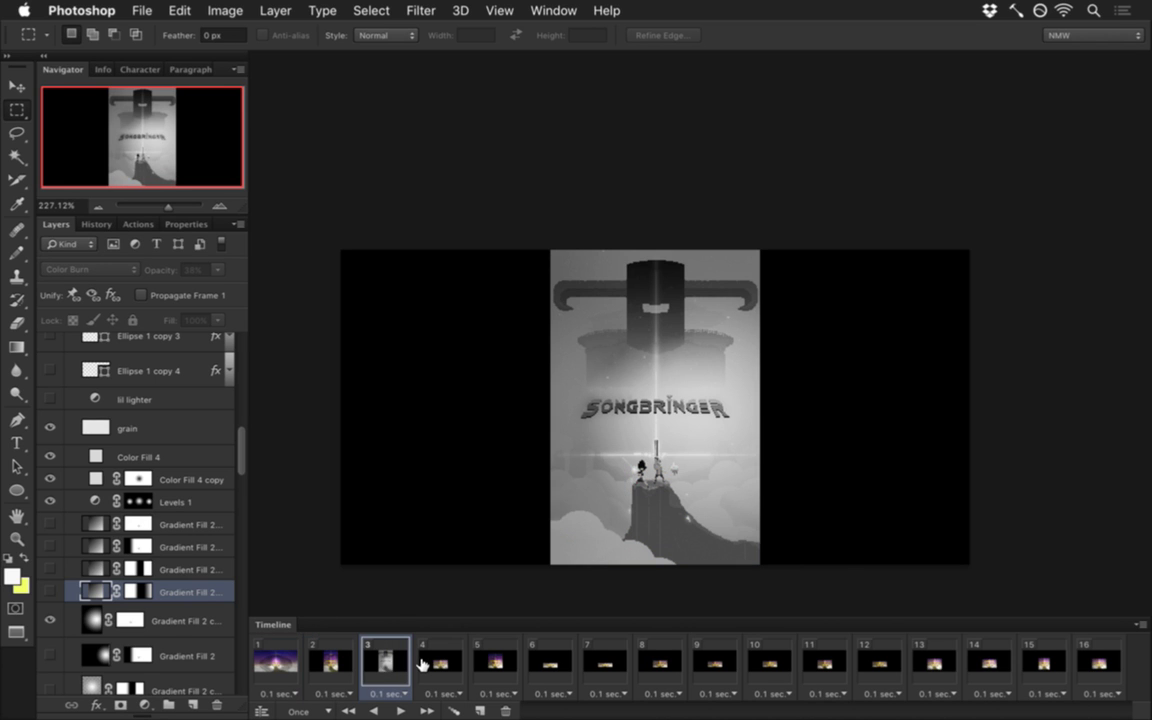
pyautogui.click(425, 657)
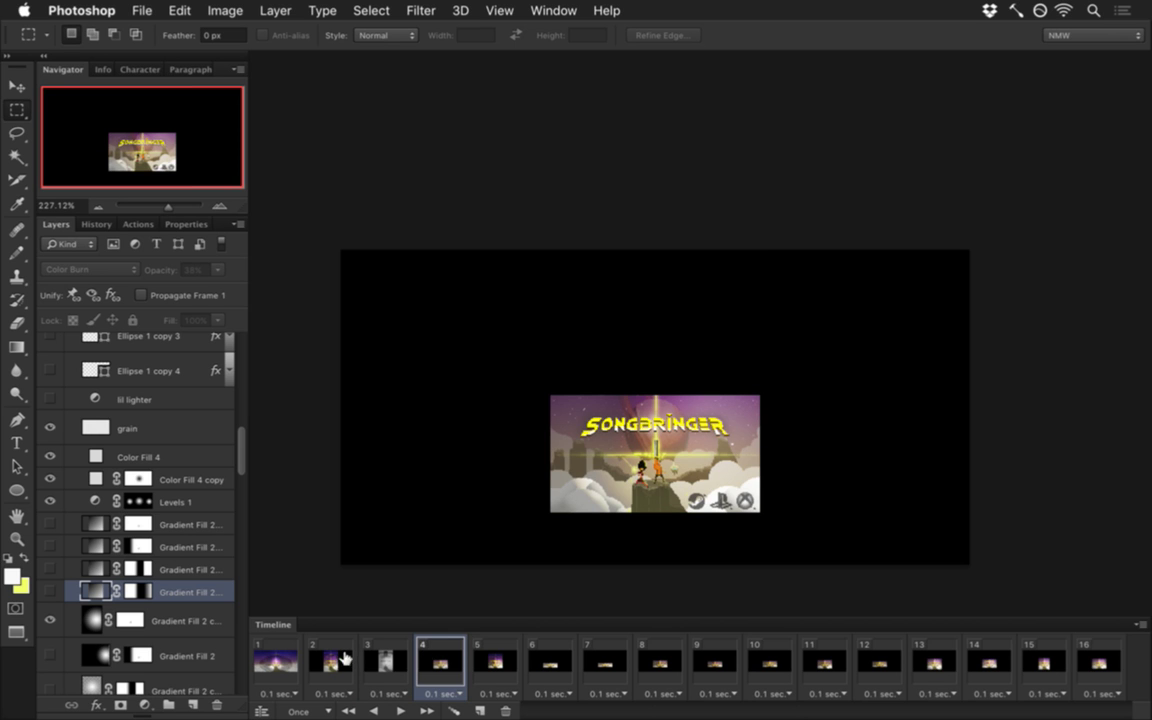
pyautogui.click(275, 660)
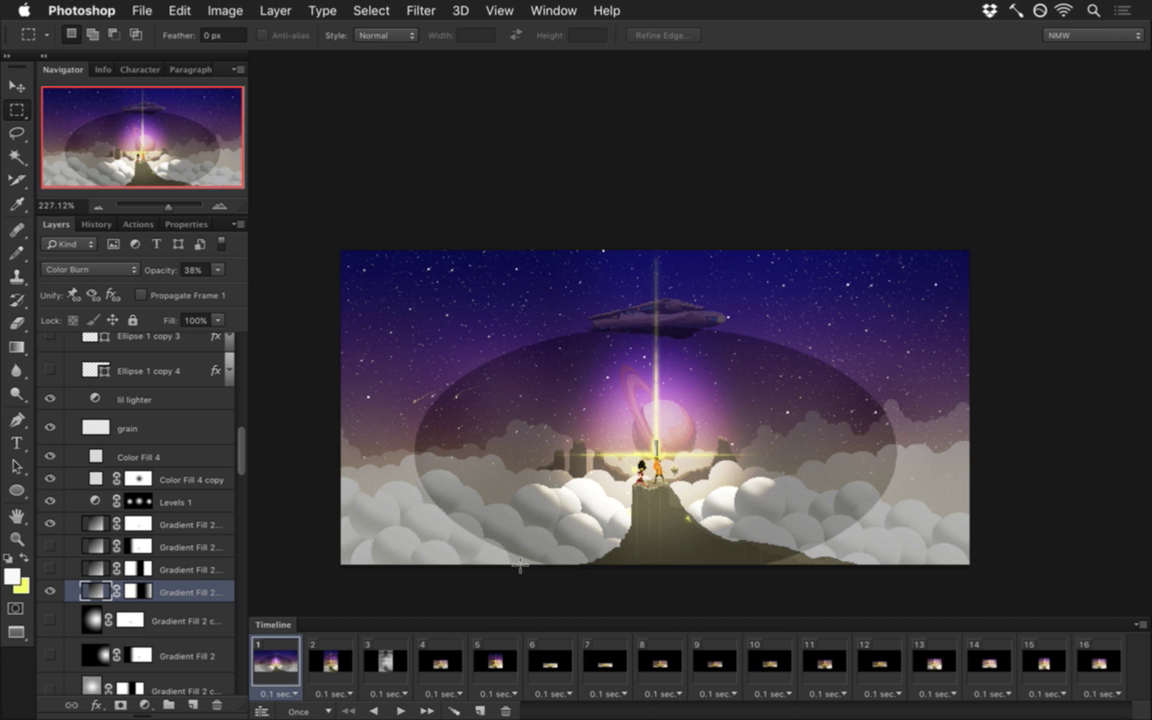
# Step: Find the light group and compare the artwork with its Ellipse 1 copy 6 layer switched off and on
pyautogui.scroll(-2, 655, 407)
pyautogui.click(690, 426)
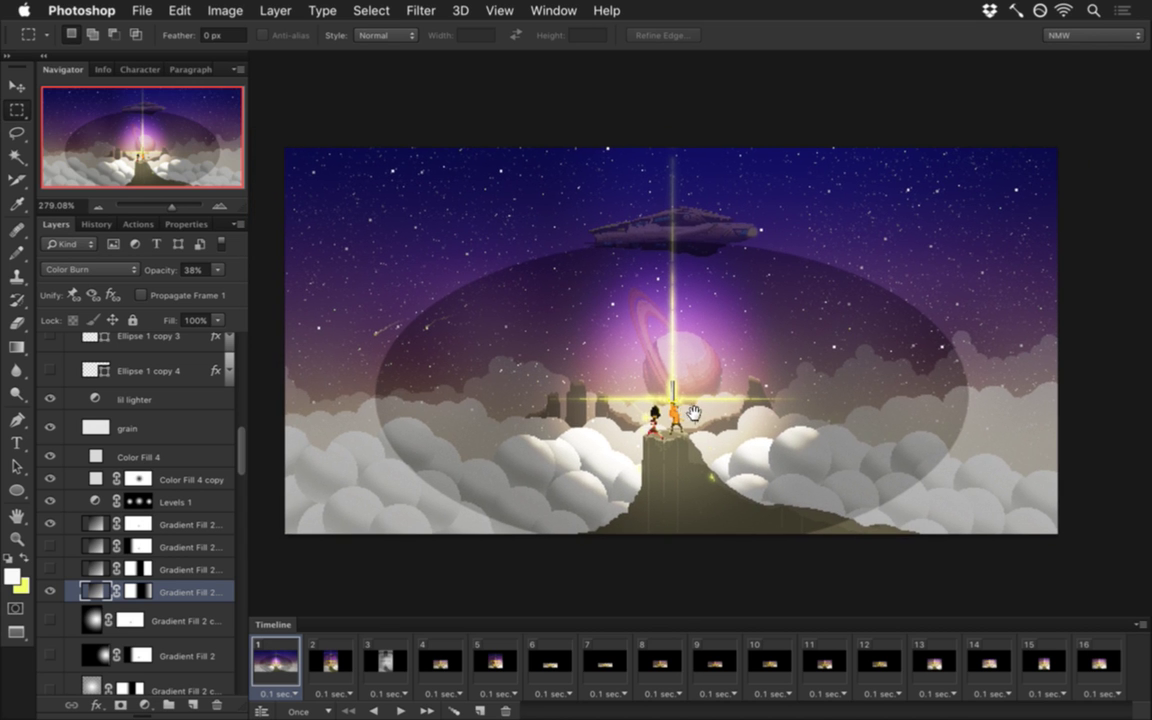
pyautogui.scroll(6, 237, 400)
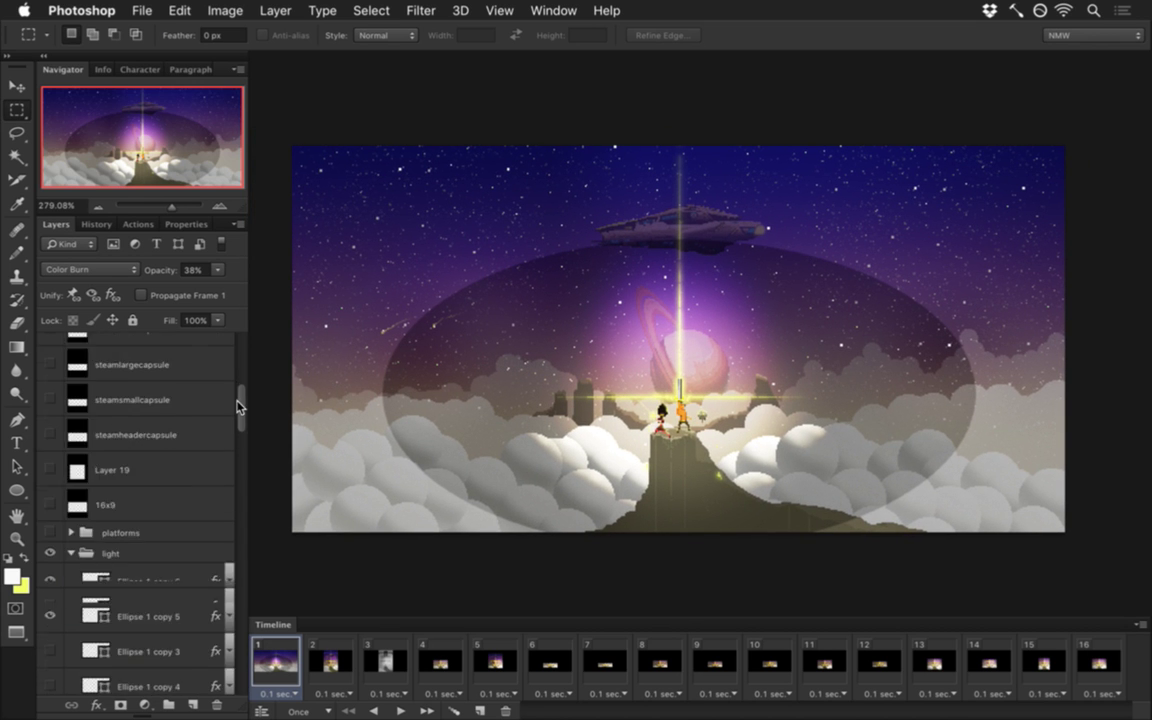
pyautogui.scroll(-2, 237, 400)
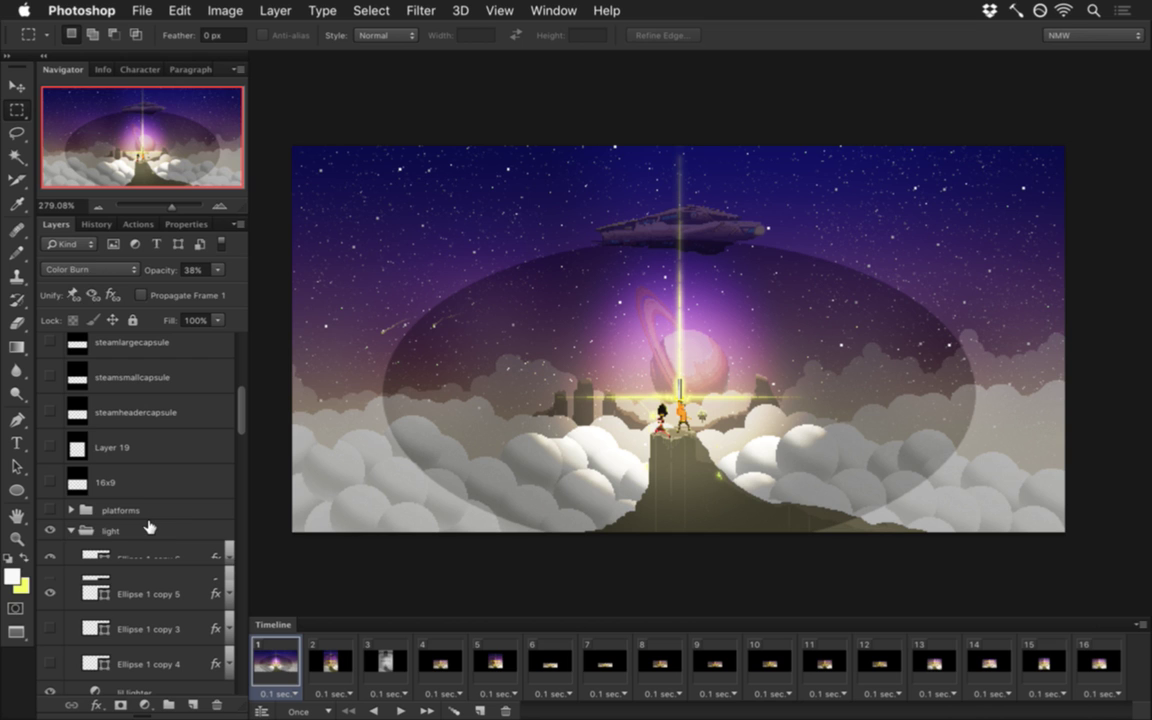
pyautogui.click(150, 524)
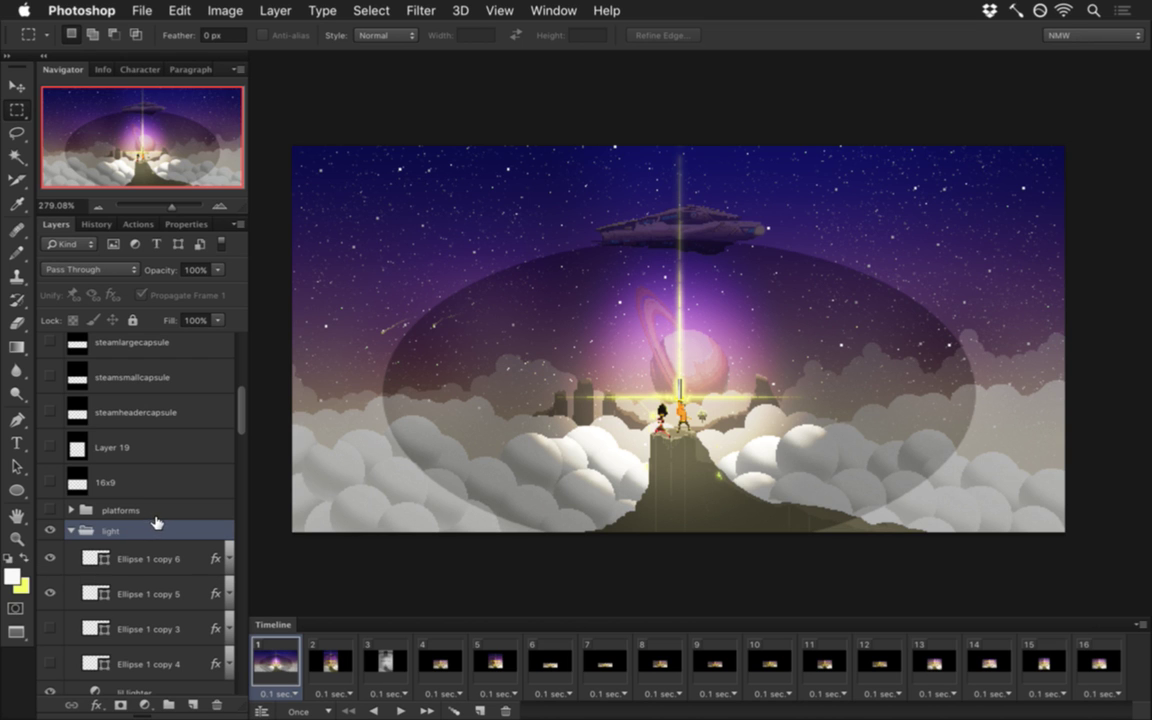
pyautogui.click(92, 557)
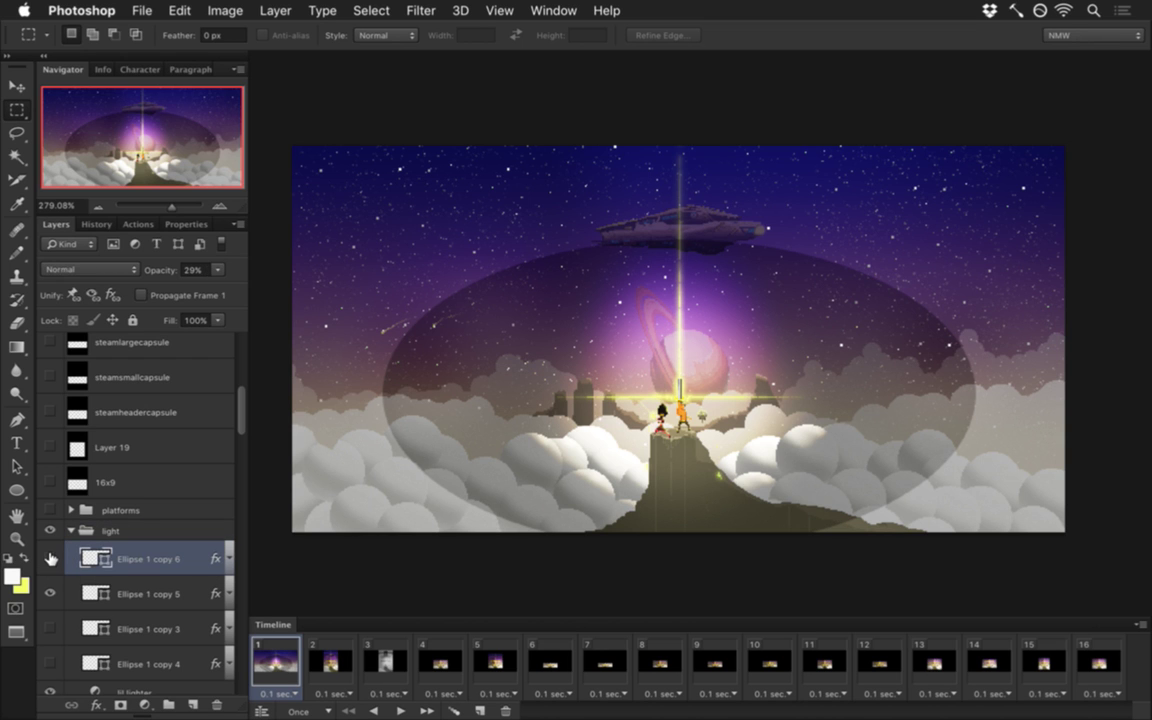
pyautogui.click(51, 559)
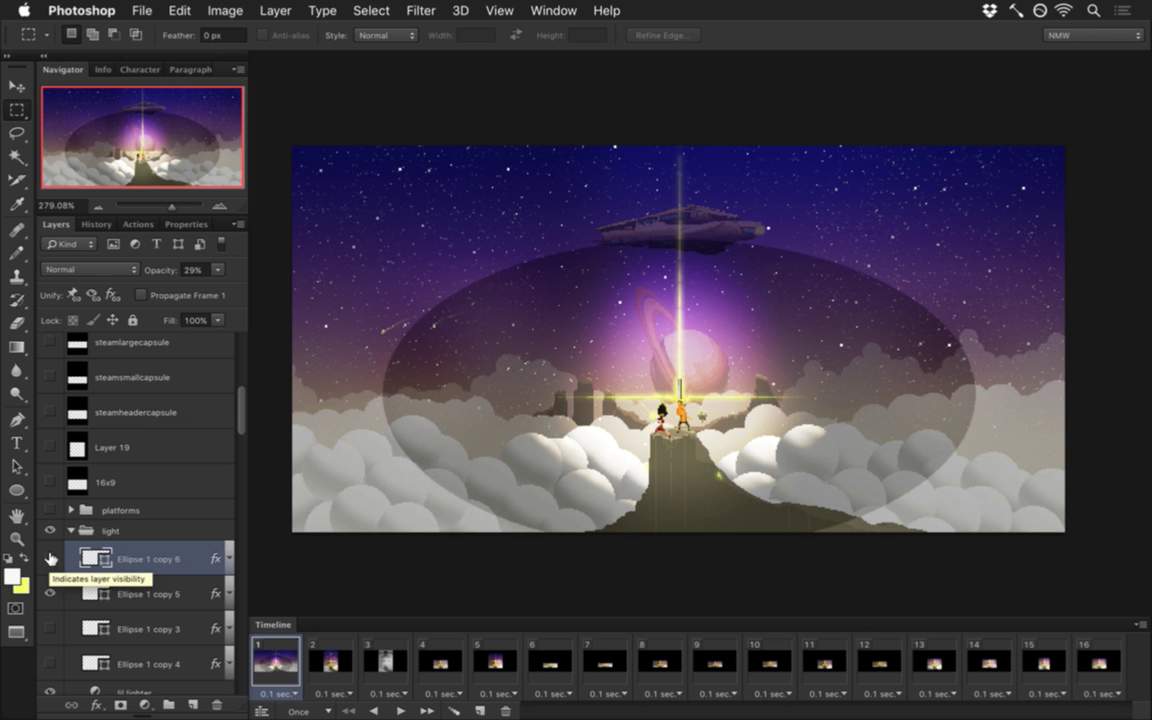
pyautogui.click(51, 559)
# Step: Compare the artwork with Ellipse 1 copy 5 and Ellipse 1 copy 4 switched on and off
pyautogui.click(48, 592)
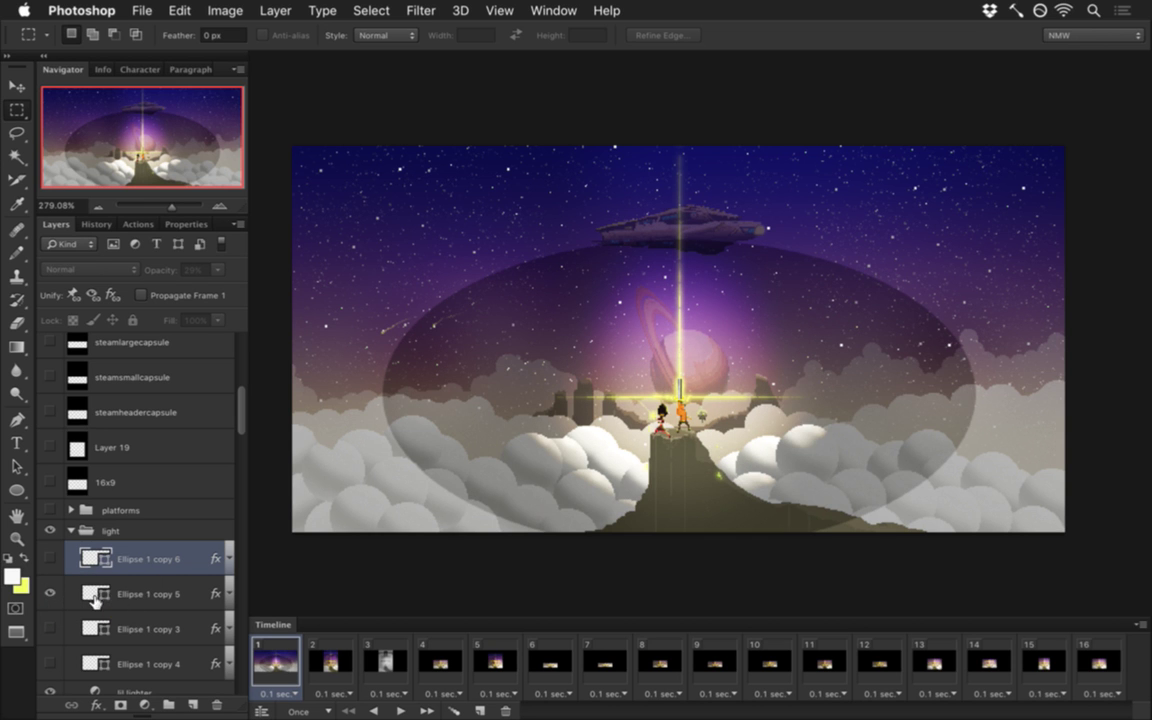
pyautogui.click(49, 593)
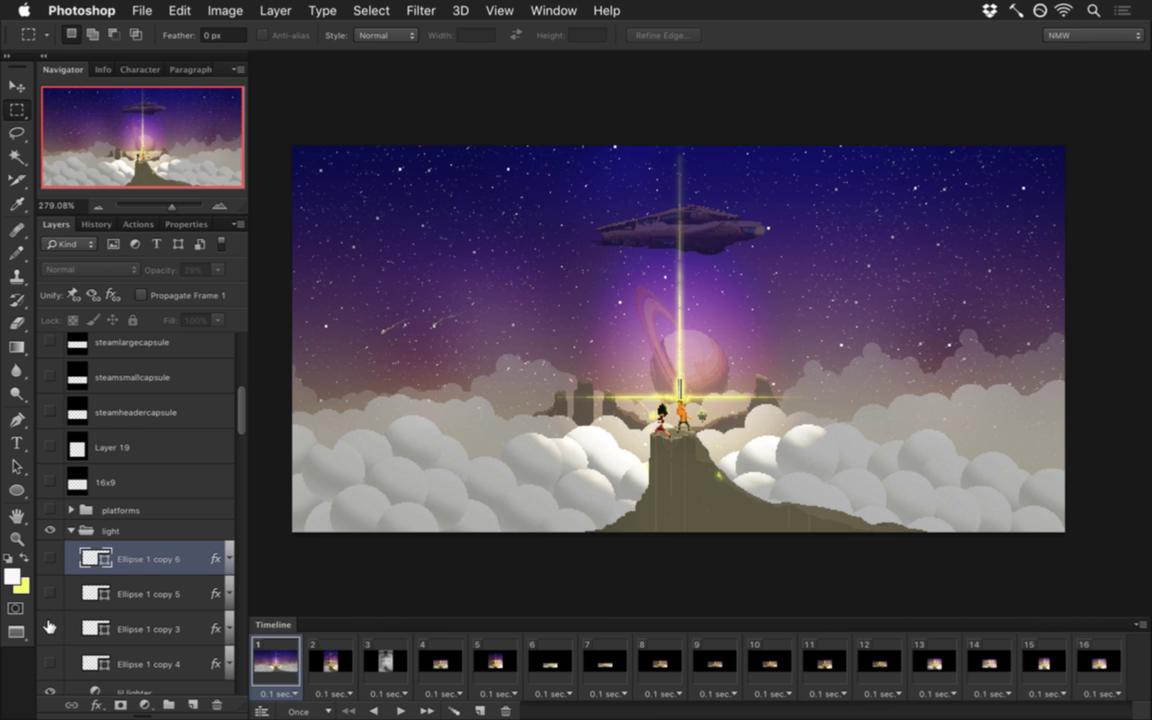
pyautogui.click(50, 663)
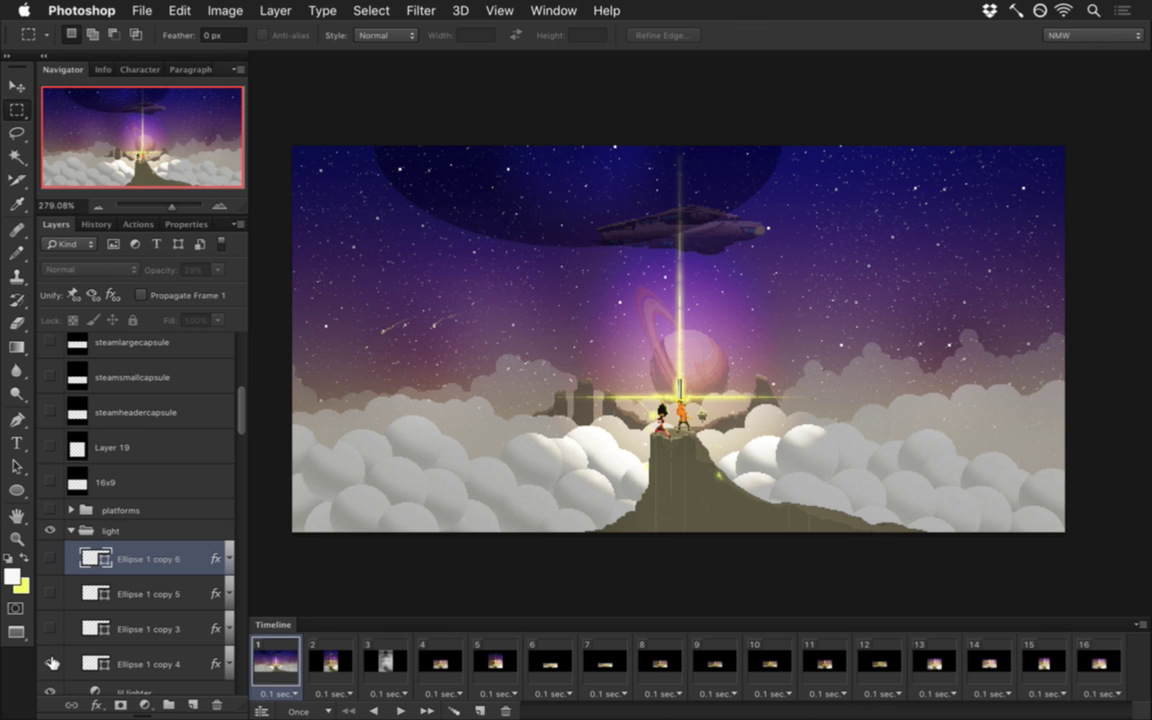
pyautogui.click(50, 663)
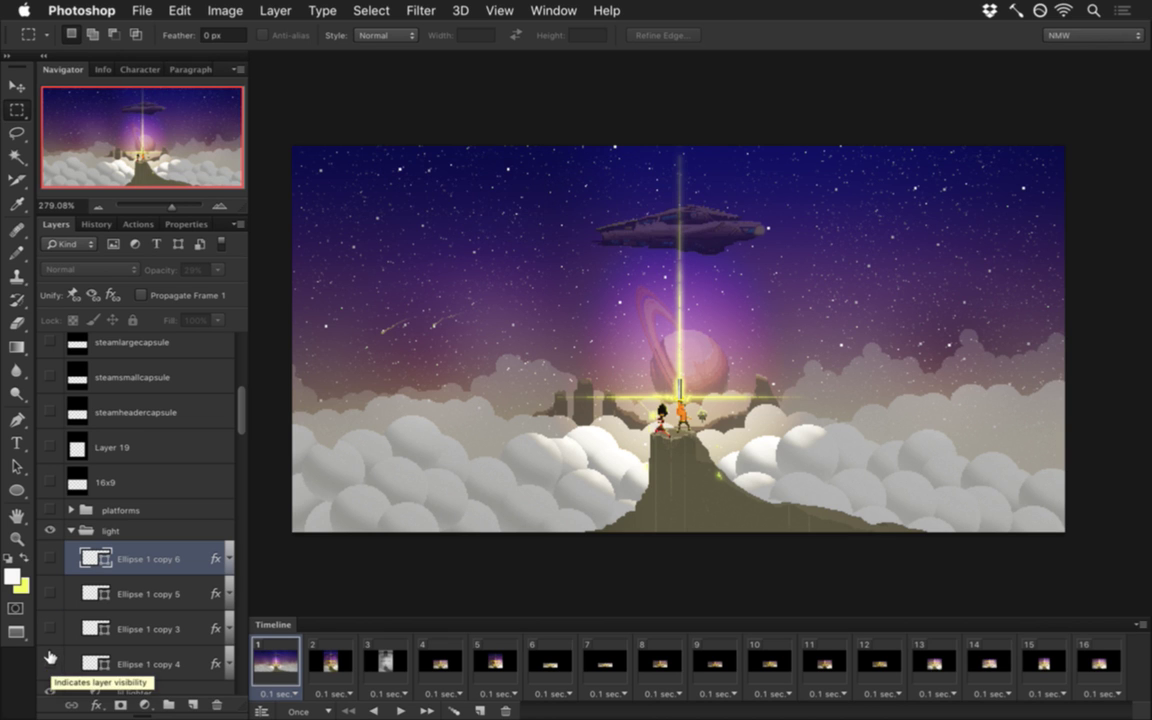
pyautogui.click(52, 591)
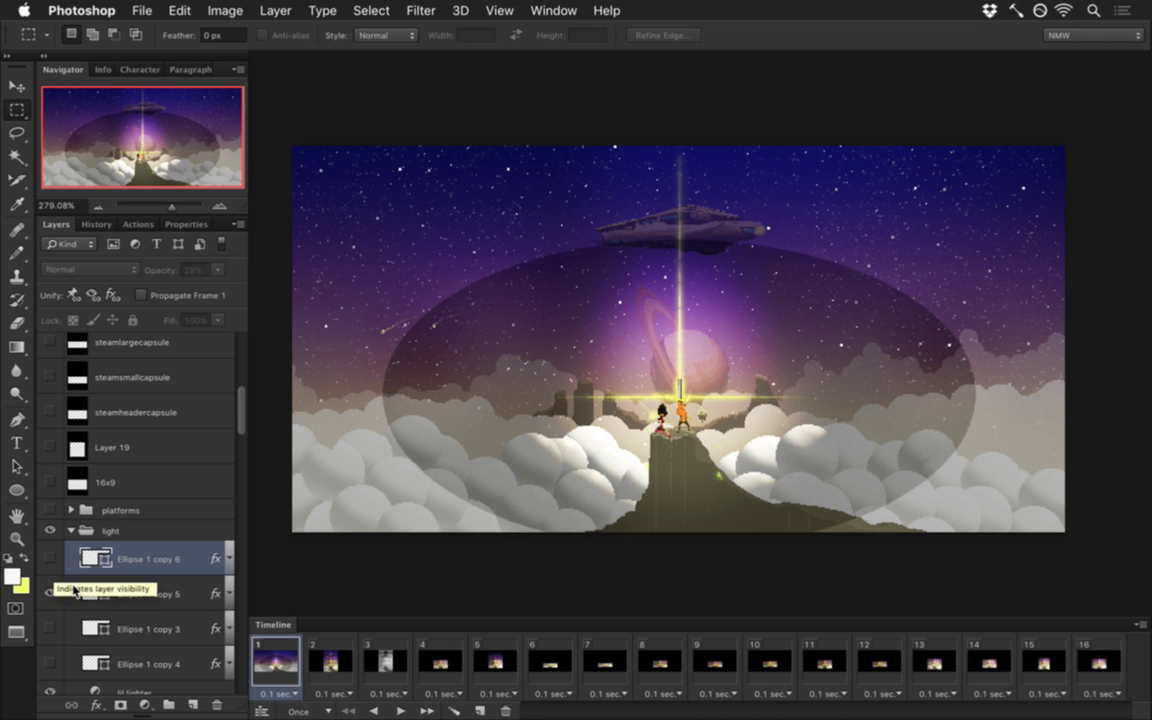
# Step: Examine the Gradient Overlay settings of the Ellipse 1 copy 5 layer and collapse its effects list
pyautogui.click(128, 594)
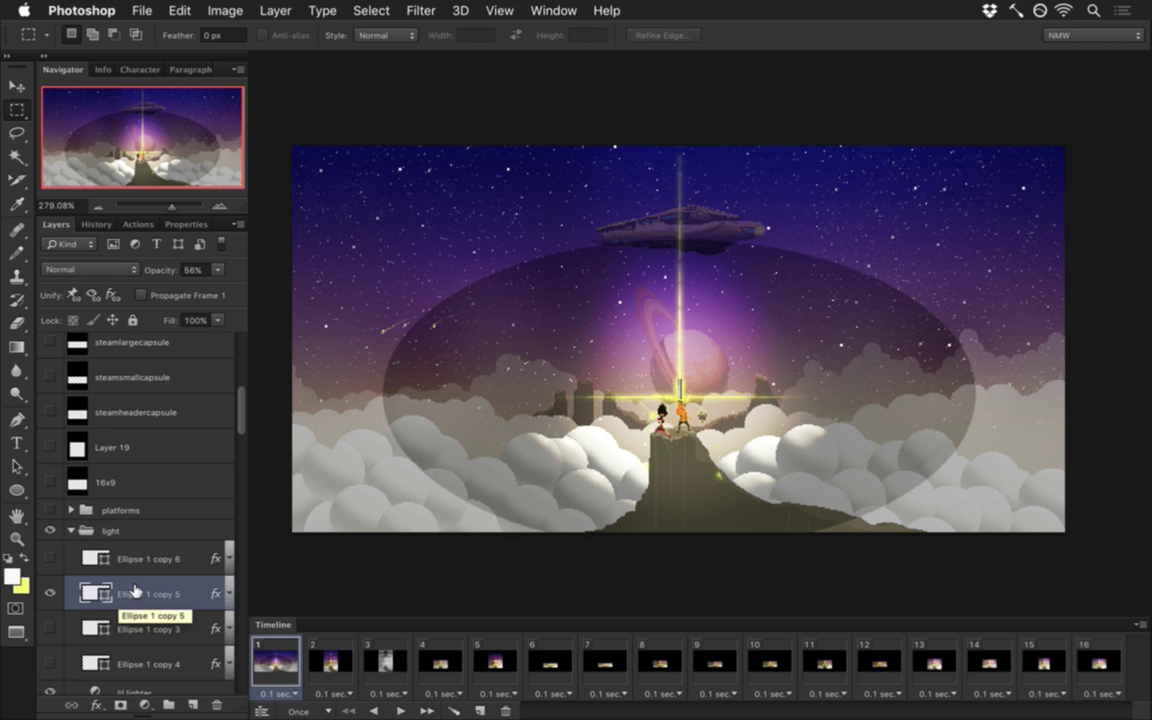
pyautogui.click(229, 594)
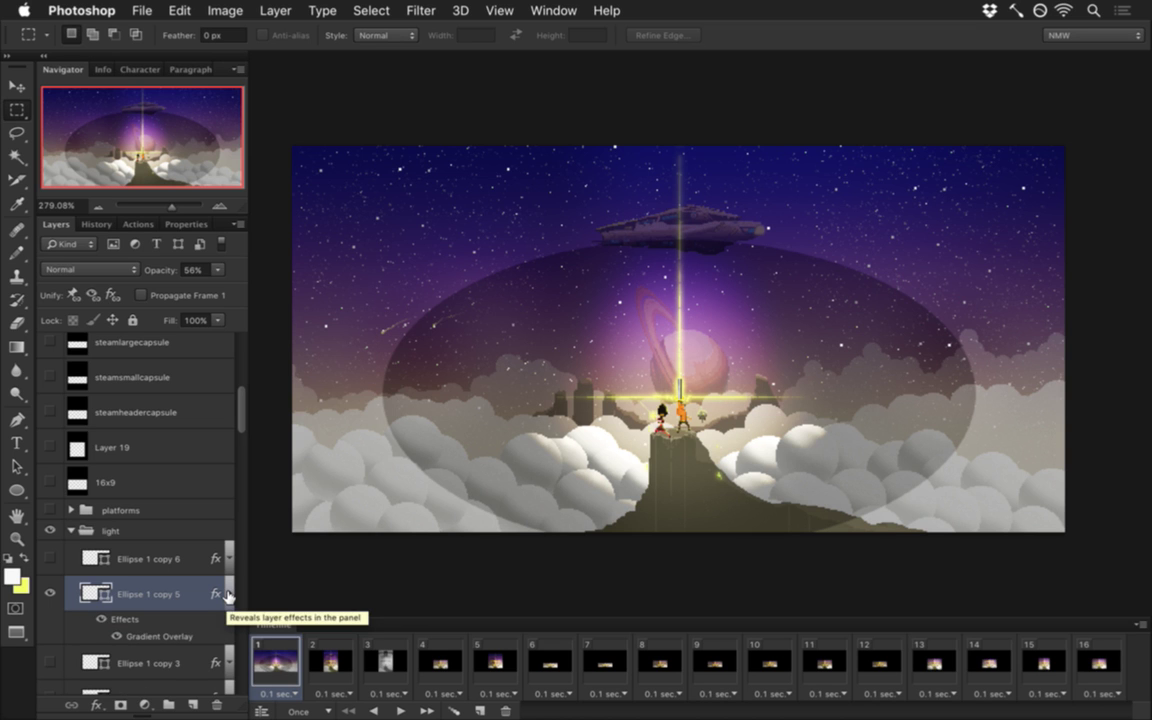
pyautogui.doubleClick(157, 634)
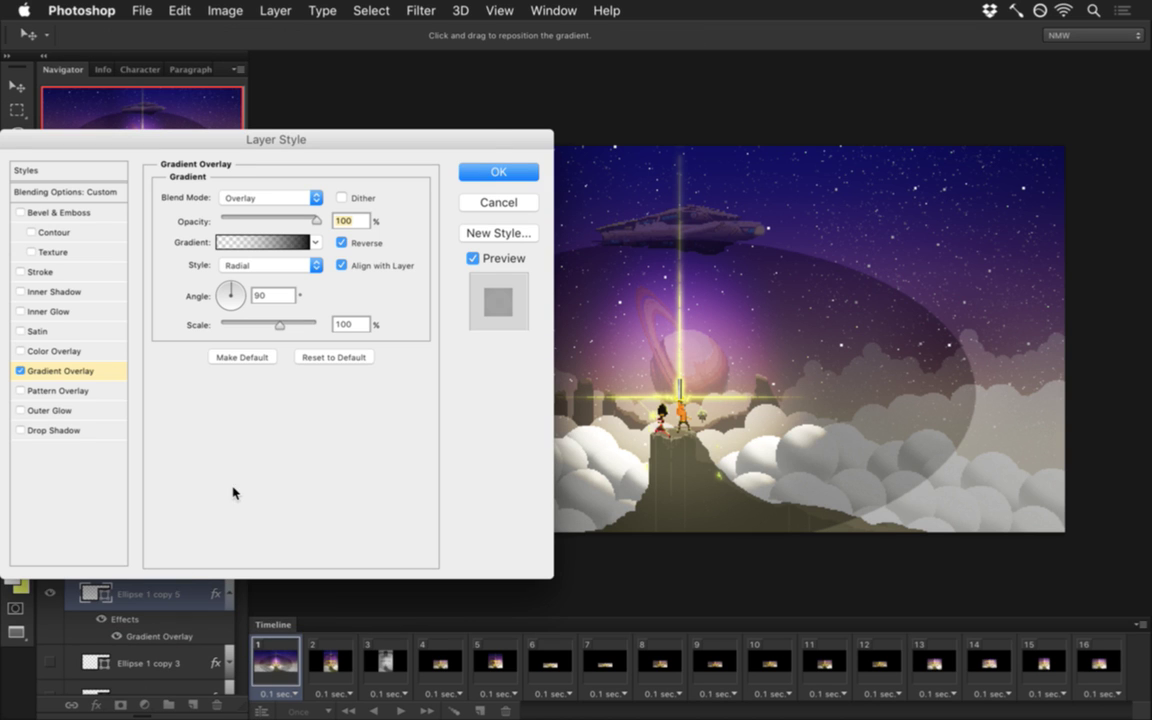
pyautogui.click(484, 174)
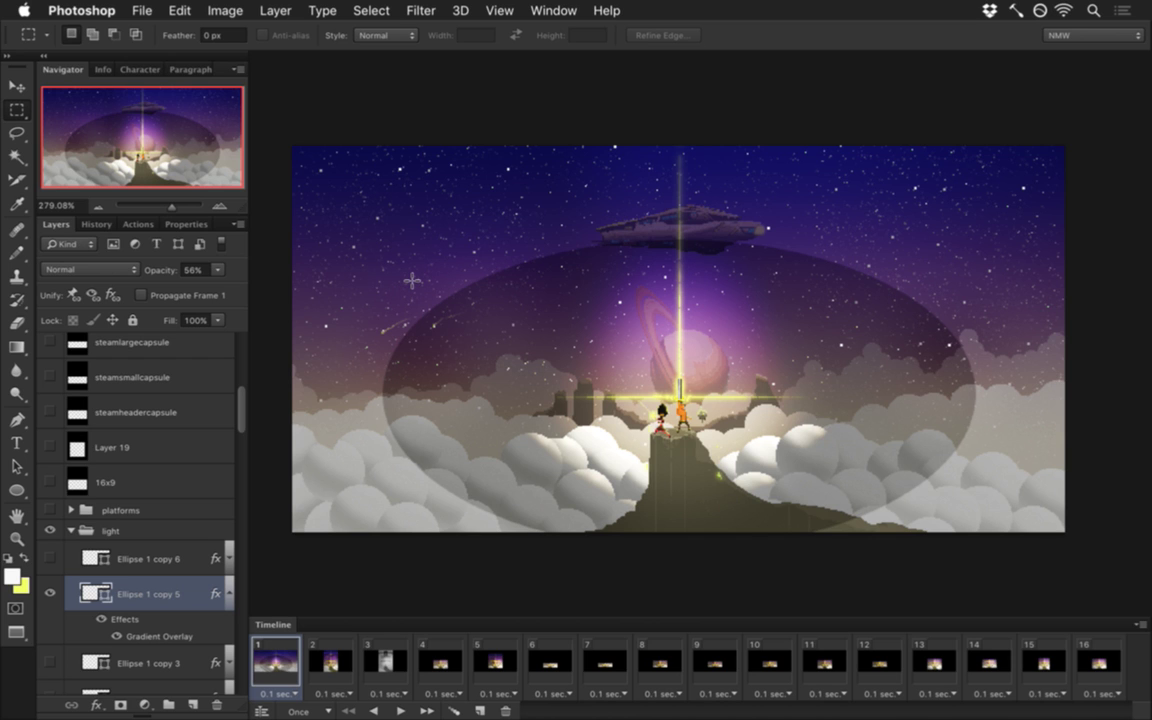
pyautogui.click(228, 594)
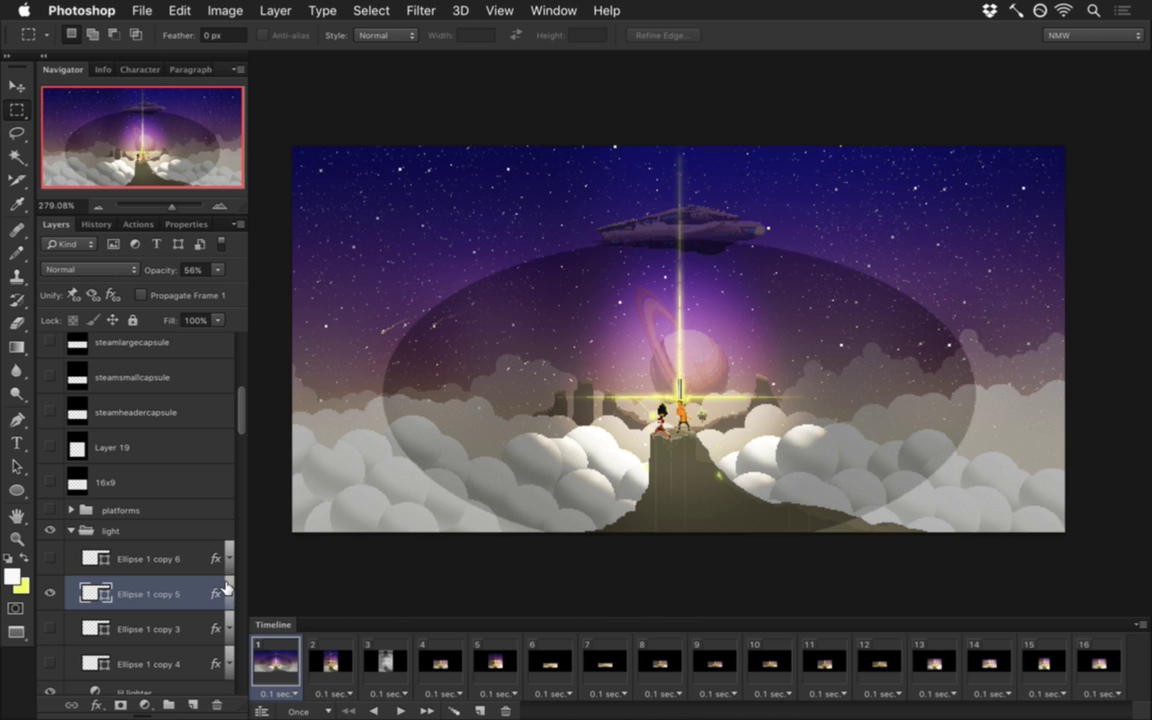
# Step: Show Ellipse 1 copy 6, duplicate it together with Ellipse 1 copy 5, and hide the two originals
pyautogui.click(49, 558)
pyautogui.keyDown('shift'); pyautogui.click(147, 559); pyautogui.keyUp('shift')
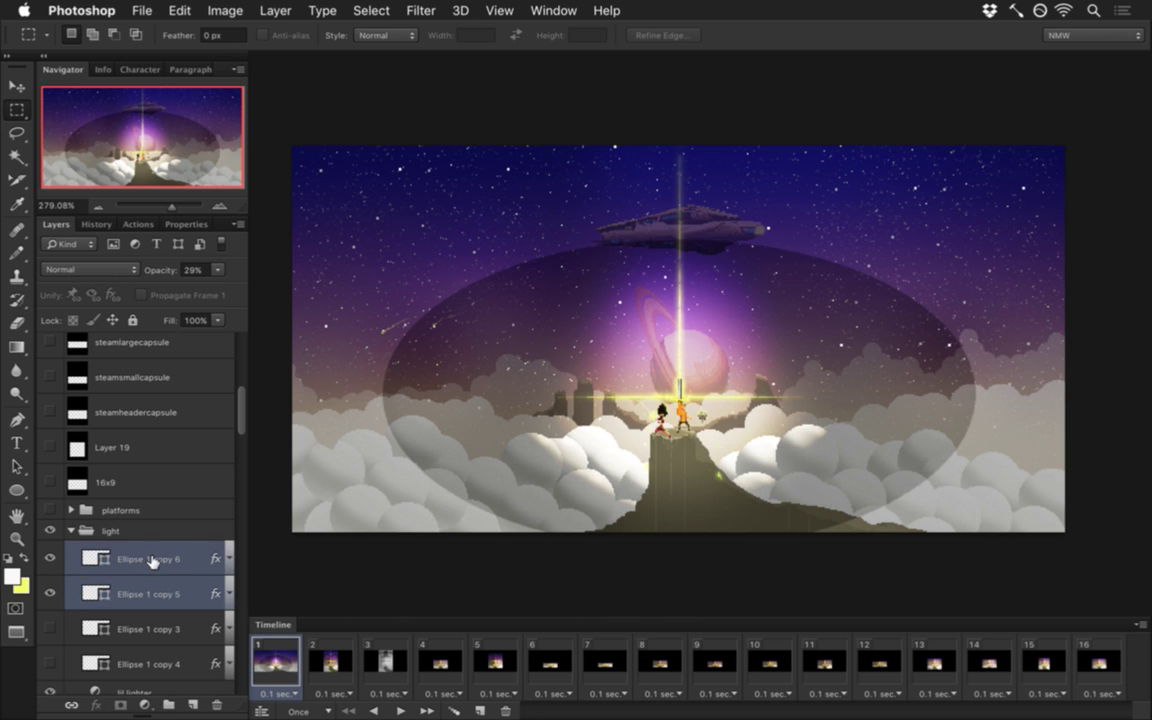
pyautogui.press('super+j')
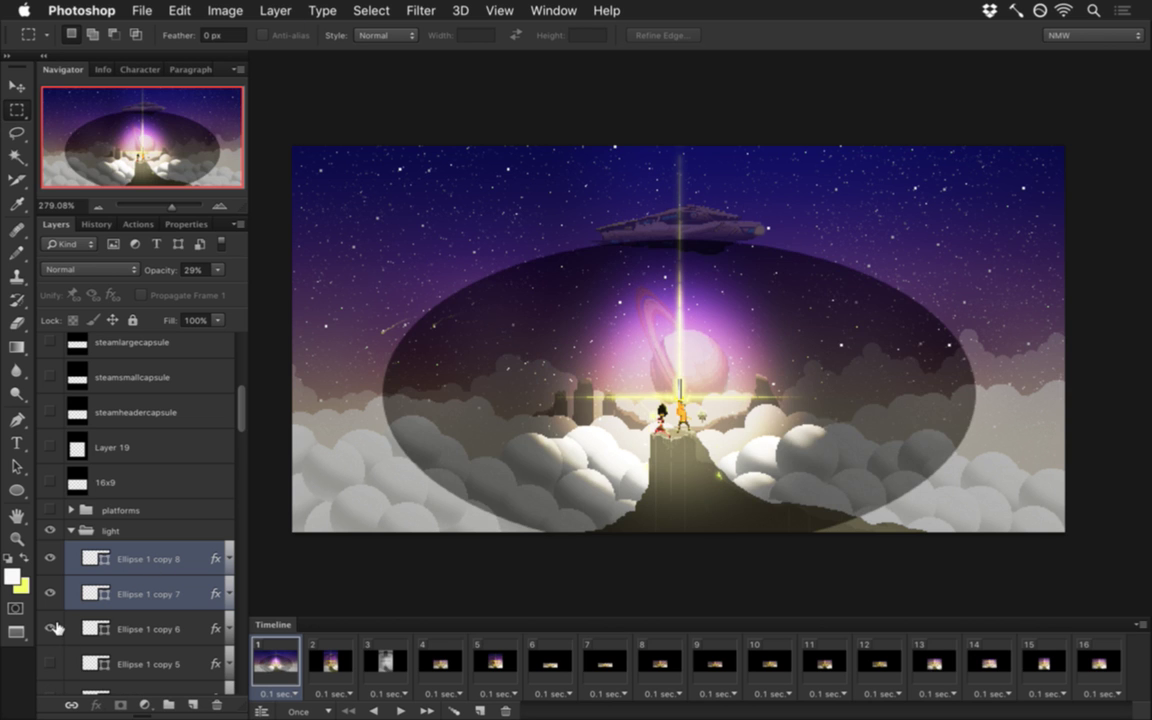
# Step: Try rasterizing the Ellipse 1 copy 7 layer and its layer style, compare it switched off and on, and undo the rasterizing
pyautogui.click(136, 594)
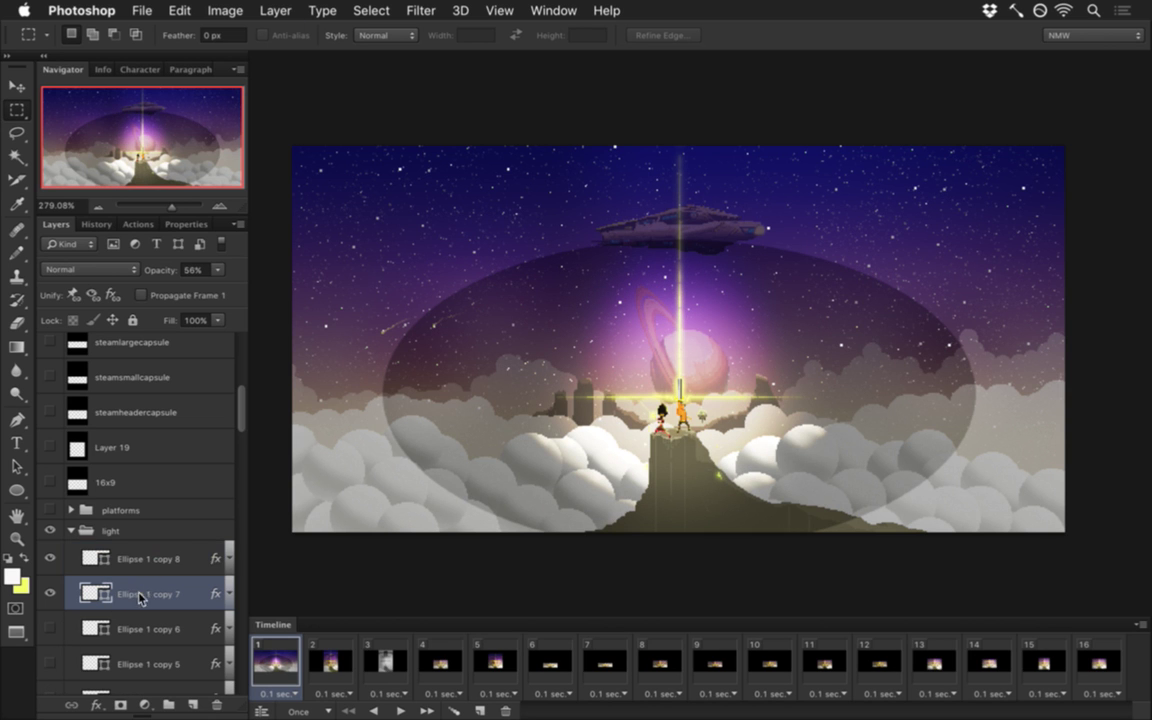
pyautogui.rightClick(139, 598)
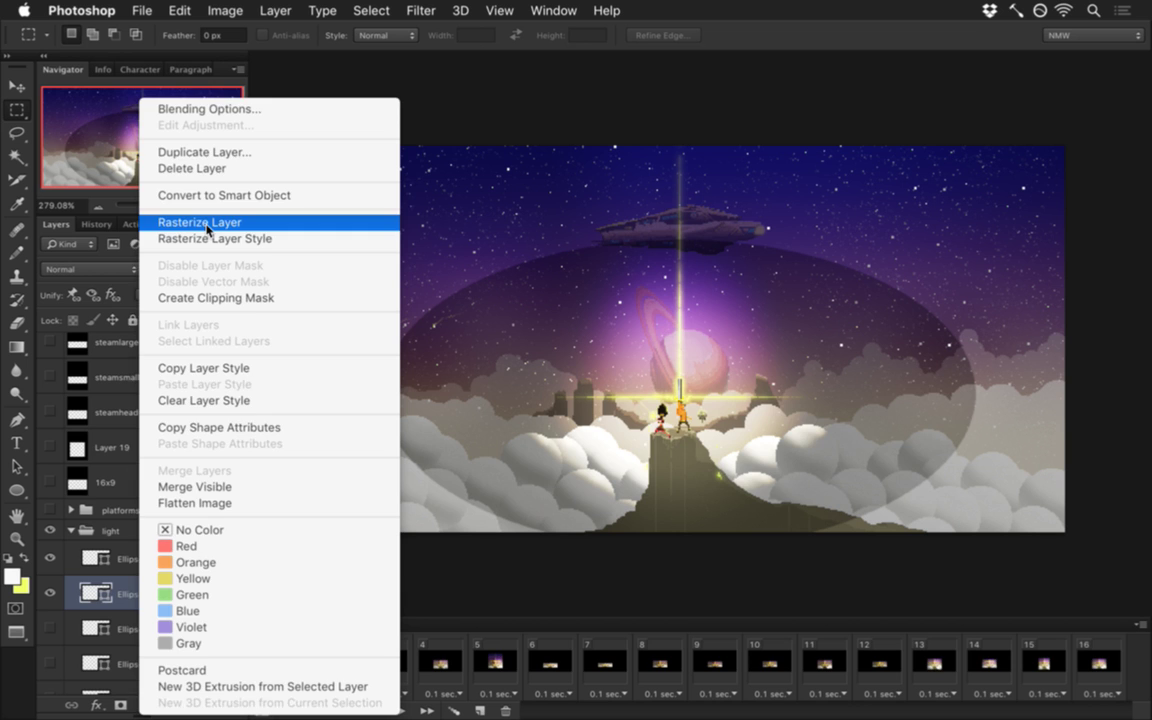
pyautogui.click(190, 222)
pyautogui.rightClick(153, 591)
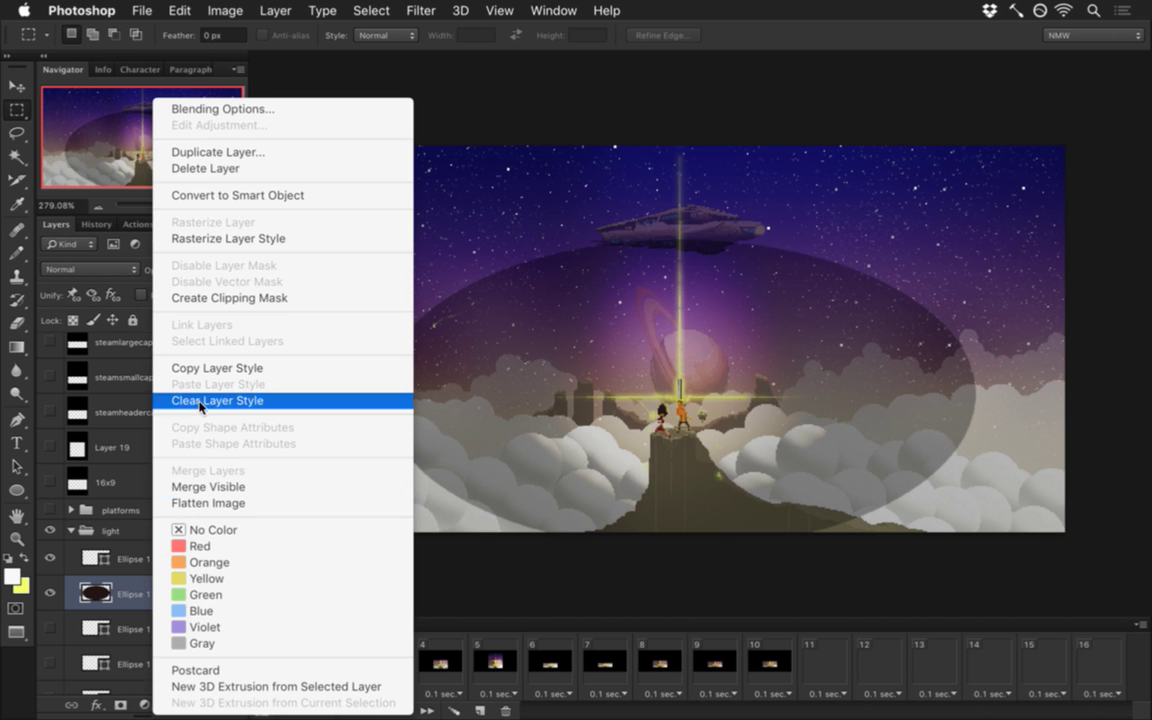
pyautogui.click(205, 238)
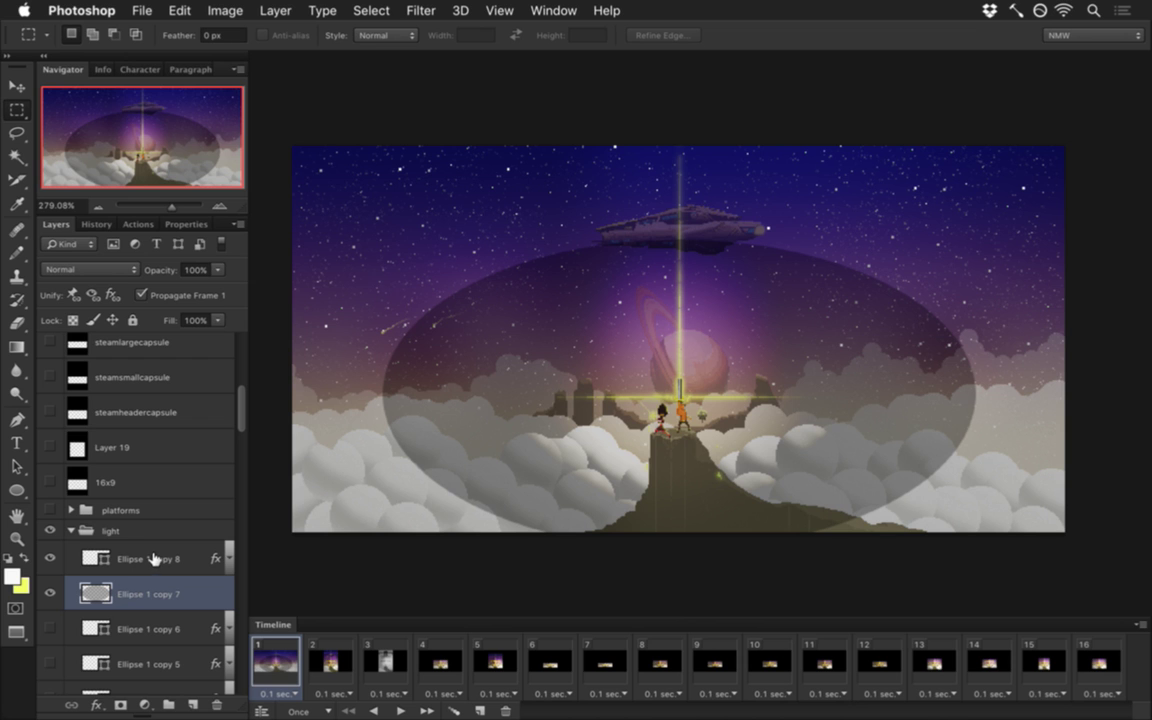
pyautogui.click(50, 592)
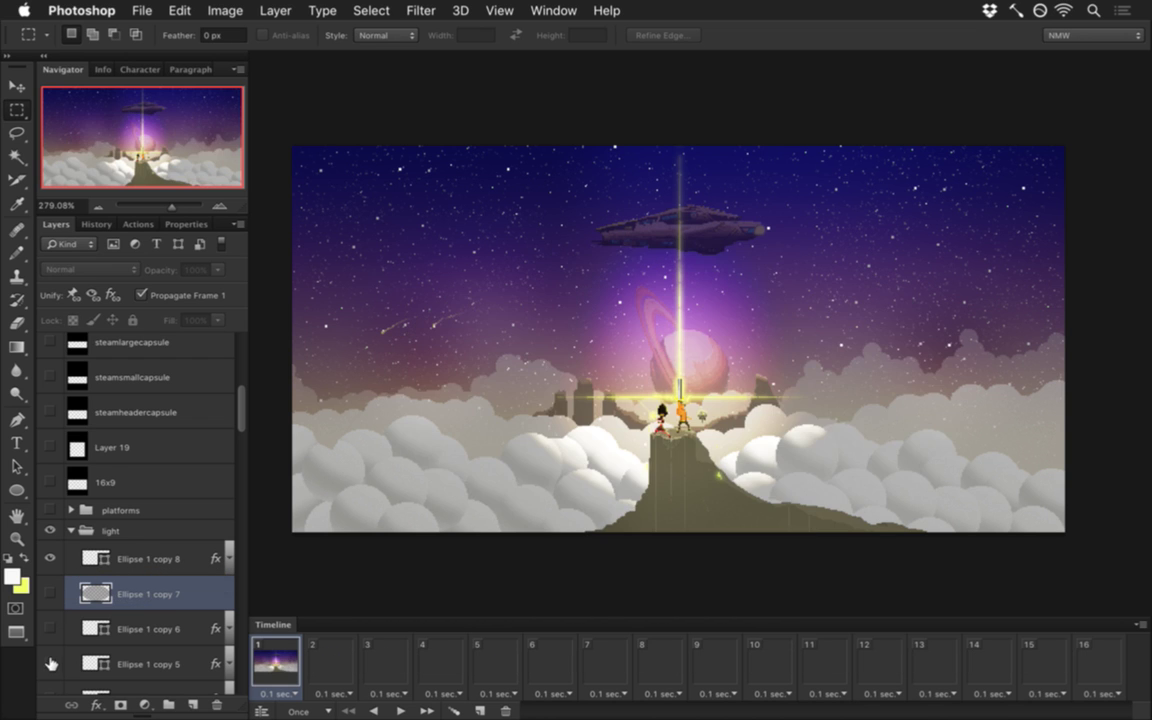
pyautogui.click(51, 592)
pyautogui.click(51, 592)
pyautogui.press('super+z')
pyautogui.press('super+alt+z')
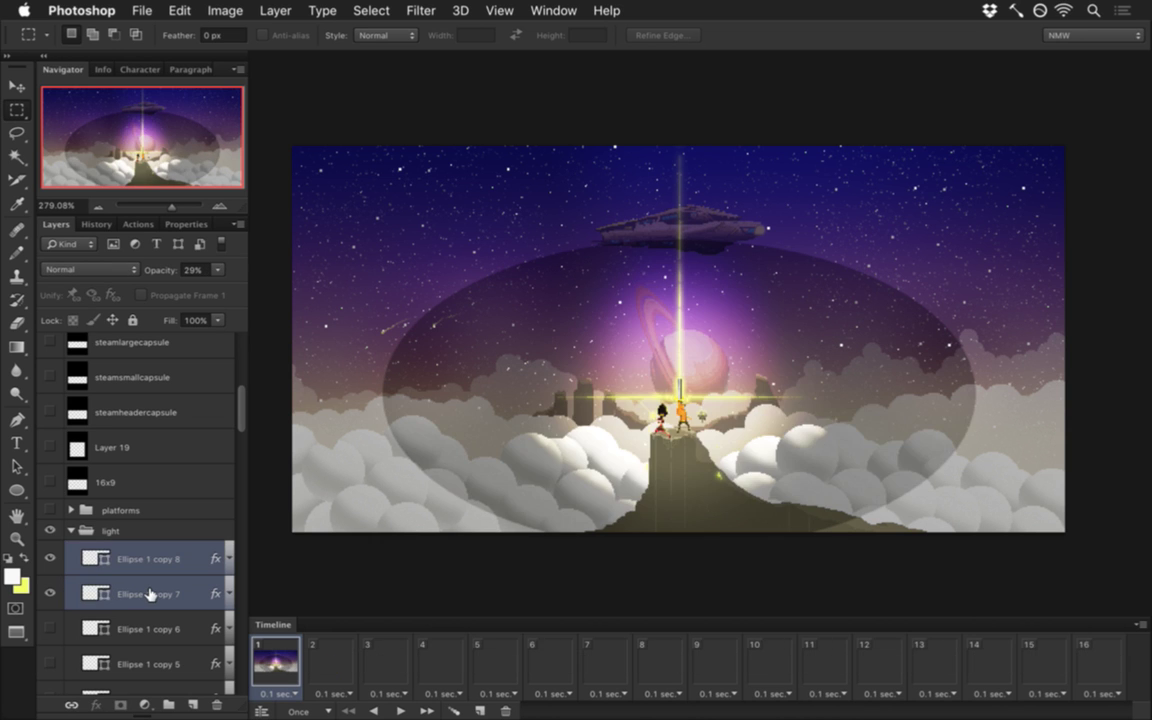
# Step: Select Ellipse 1 copy 7 and compare the duplicated ellipses with the originals by switching their visibility, leaving the duplicates shown
pyautogui.click(148, 594)
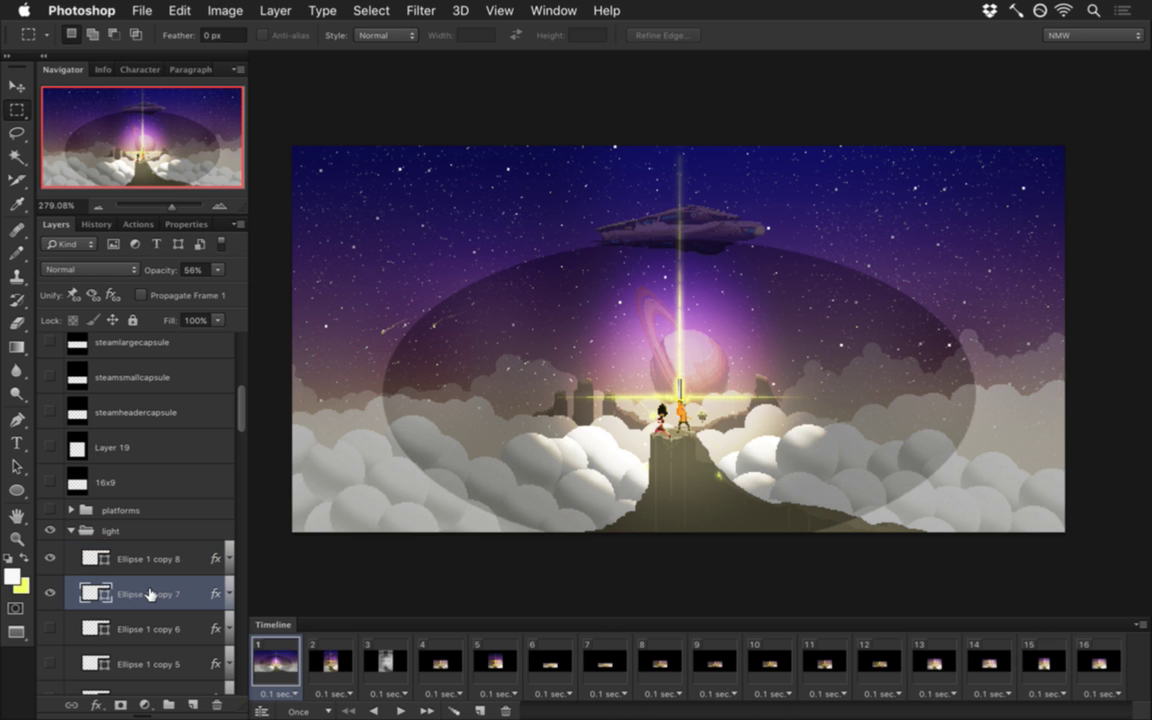
pyautogui.click(49, 593)
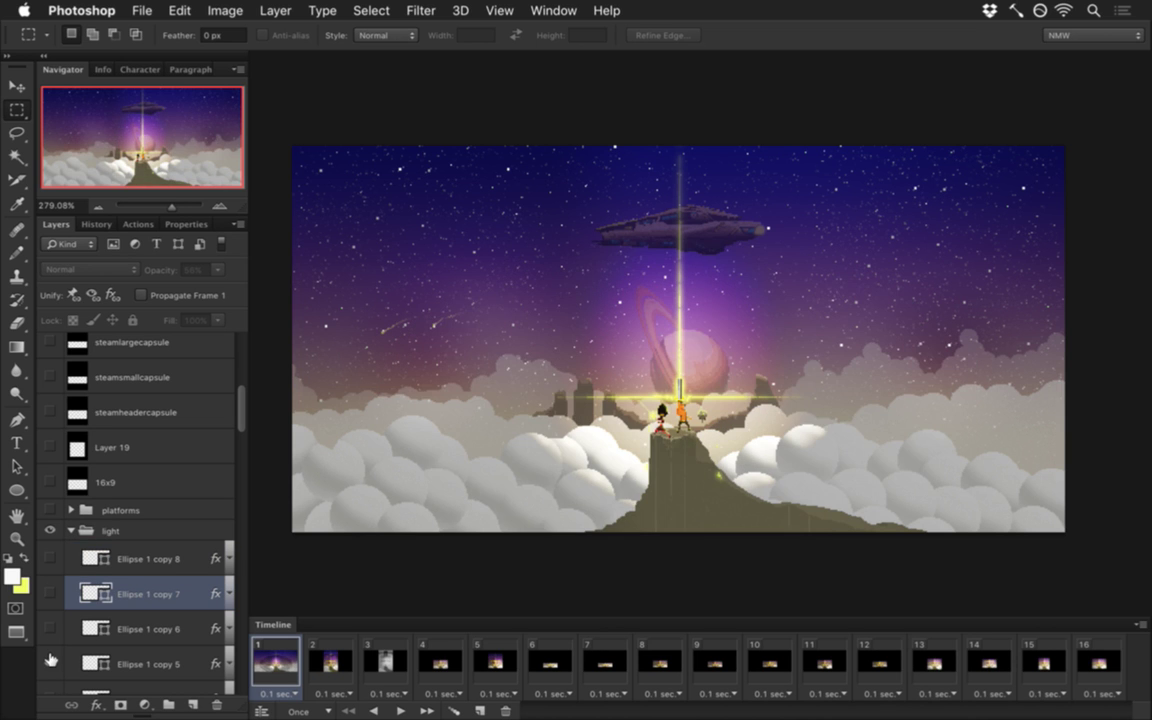
pyautogui.click(50, 664)
pyautogui.click(51, 629)
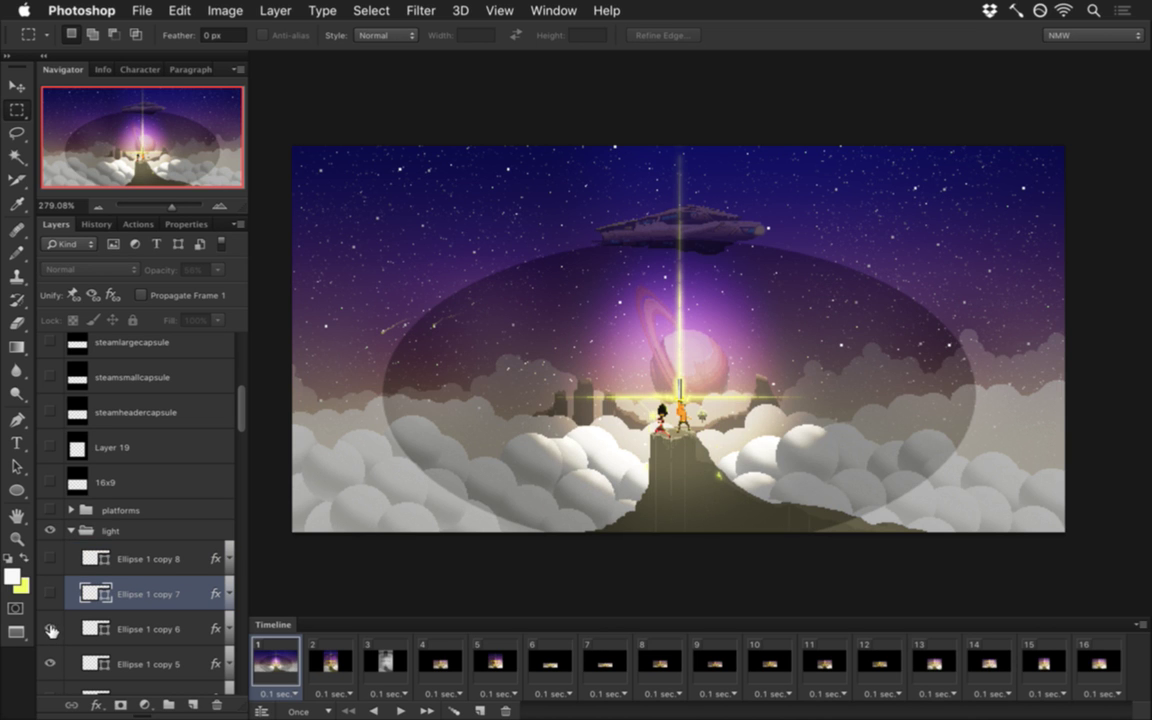
pyautogui.keyDown('alt'); pyautogui.click(50, 593); pyautogui.keyUp('alt')
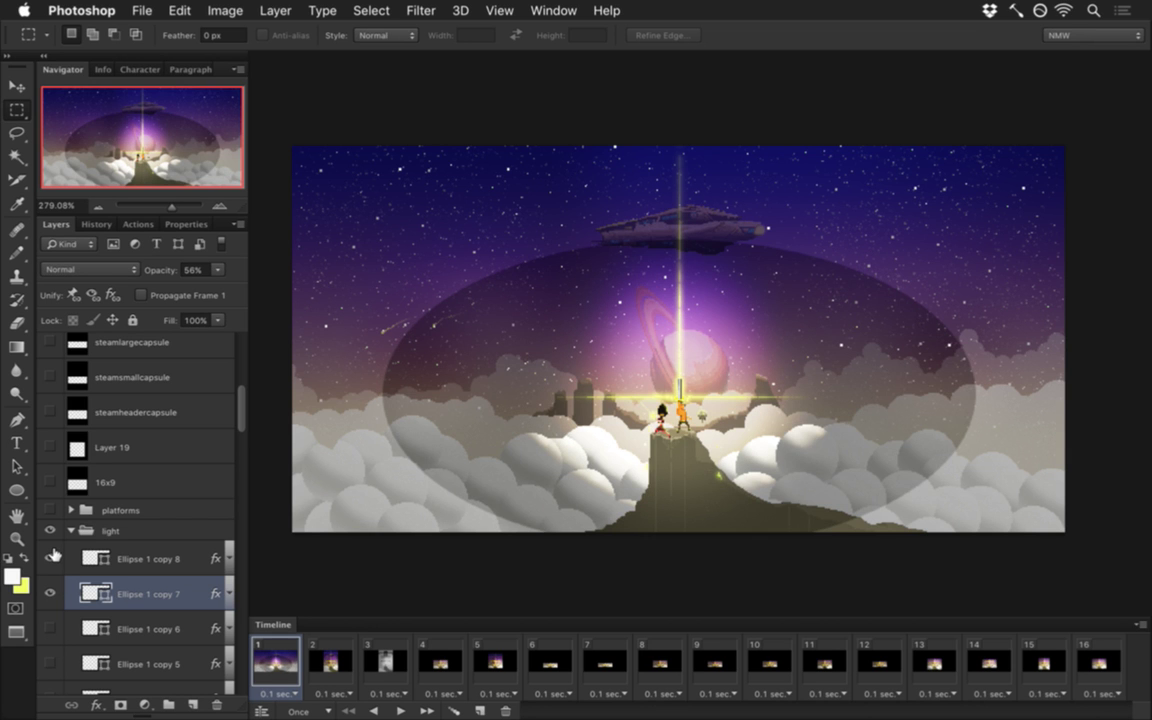
# Step: Try rasterizing the layer style of Ellipse 1 copy 7 and the layer itself, undoing each attempt
pyautogui.rightClick(152, 593)
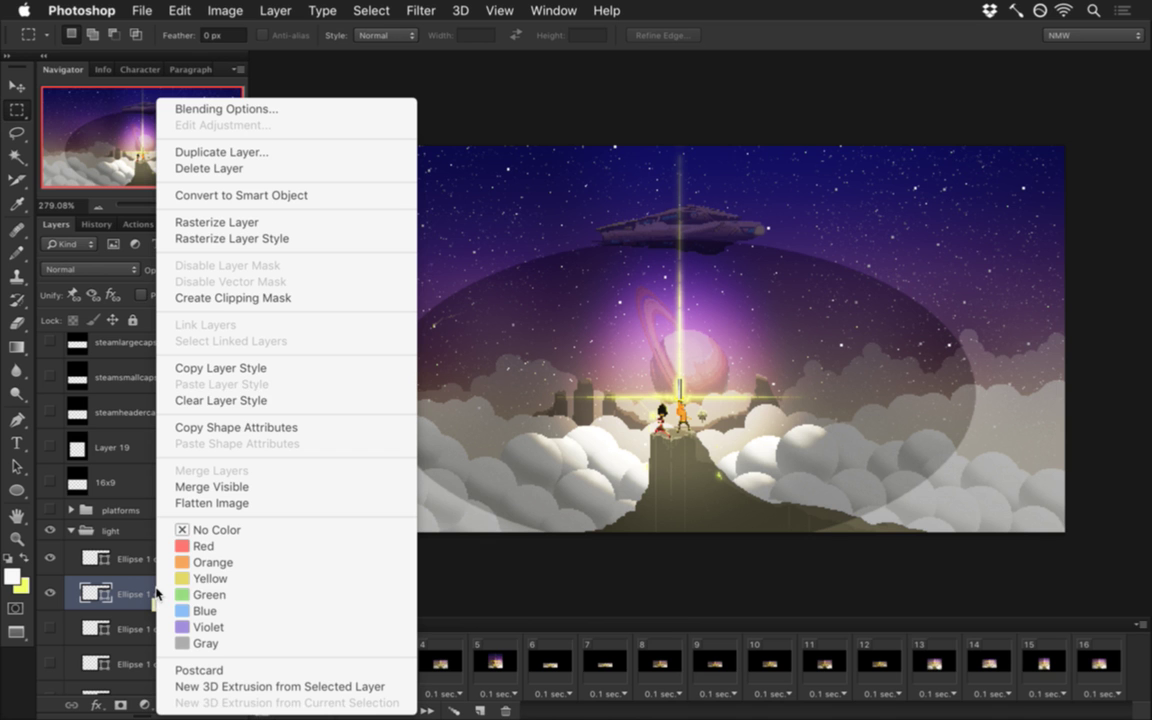
pyautogui.click(192, 238)
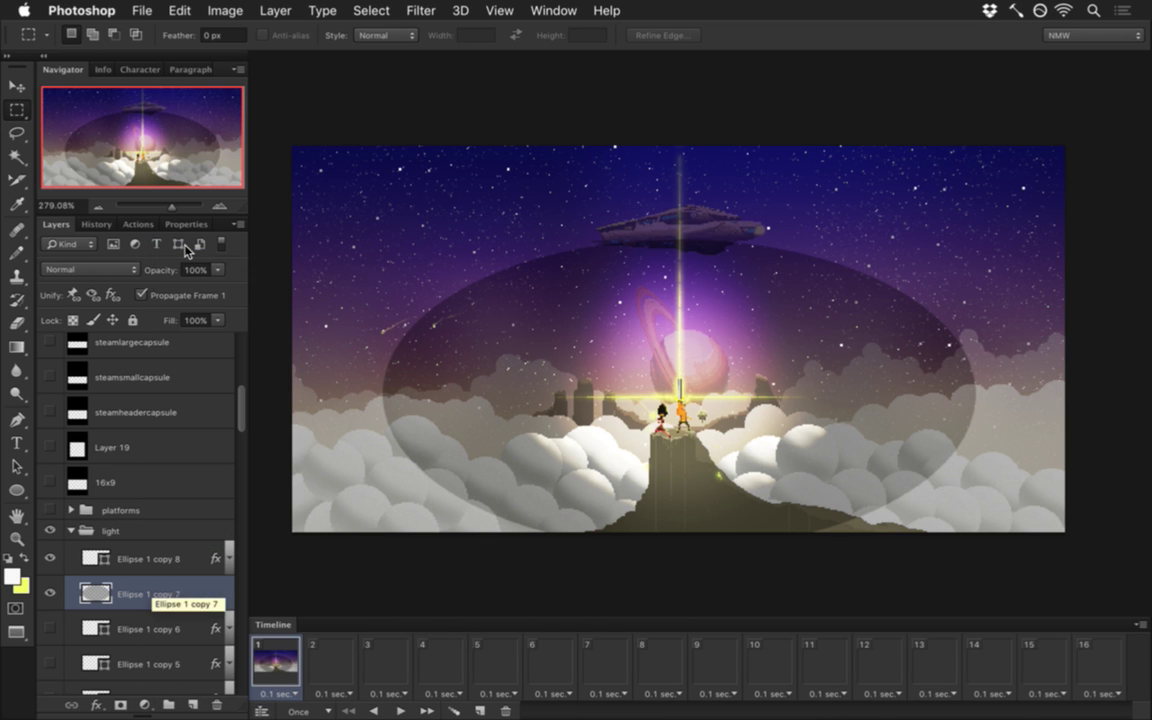
pyautogui.press('super+z')
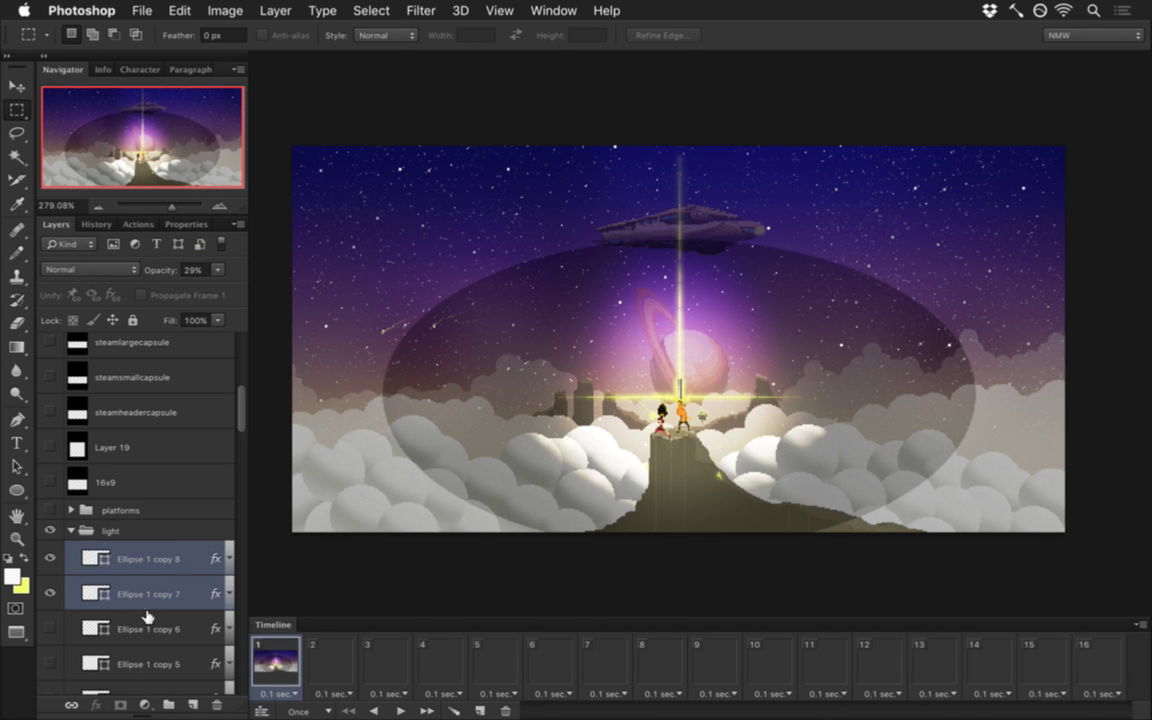
pyautogui.rightClick(147, 588)
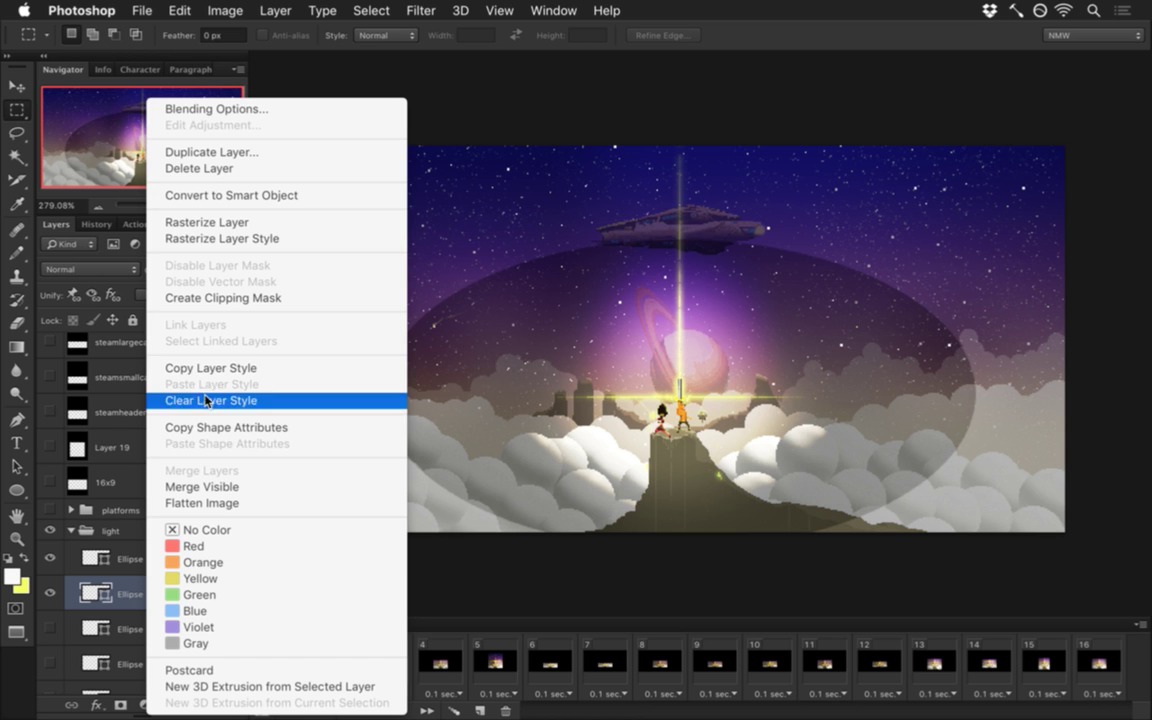
pyautogui.click(222, 224)
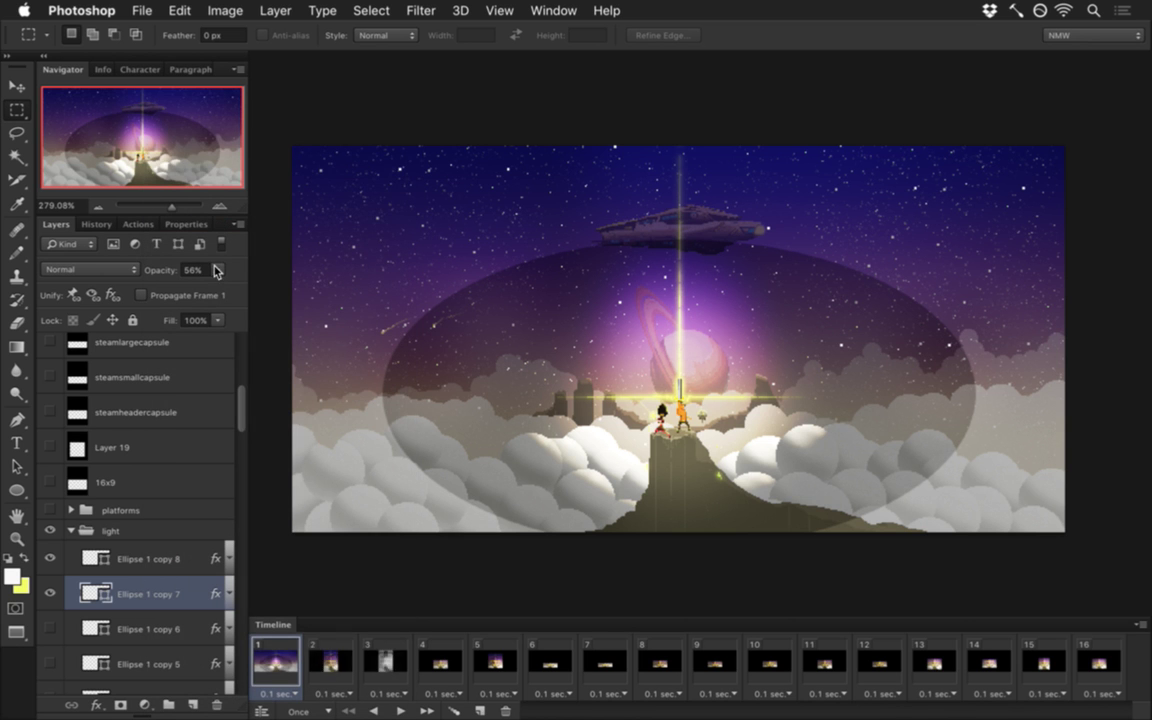
pyautogui.press('super+z')
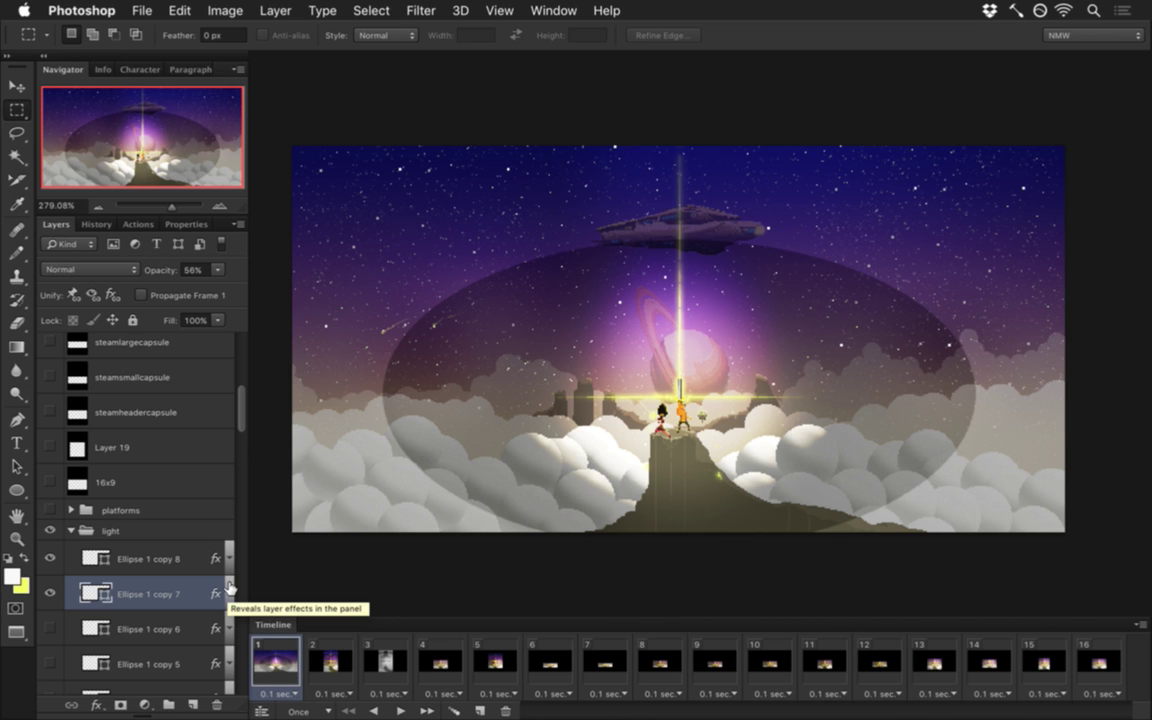
# Step: Select everything outside the Ellipse 1 copy 7 shape and expand that layer's effects list
pyautogui.keyDown('super'); pyautogui.click(96, 594); pyautogui.keyUp('super')
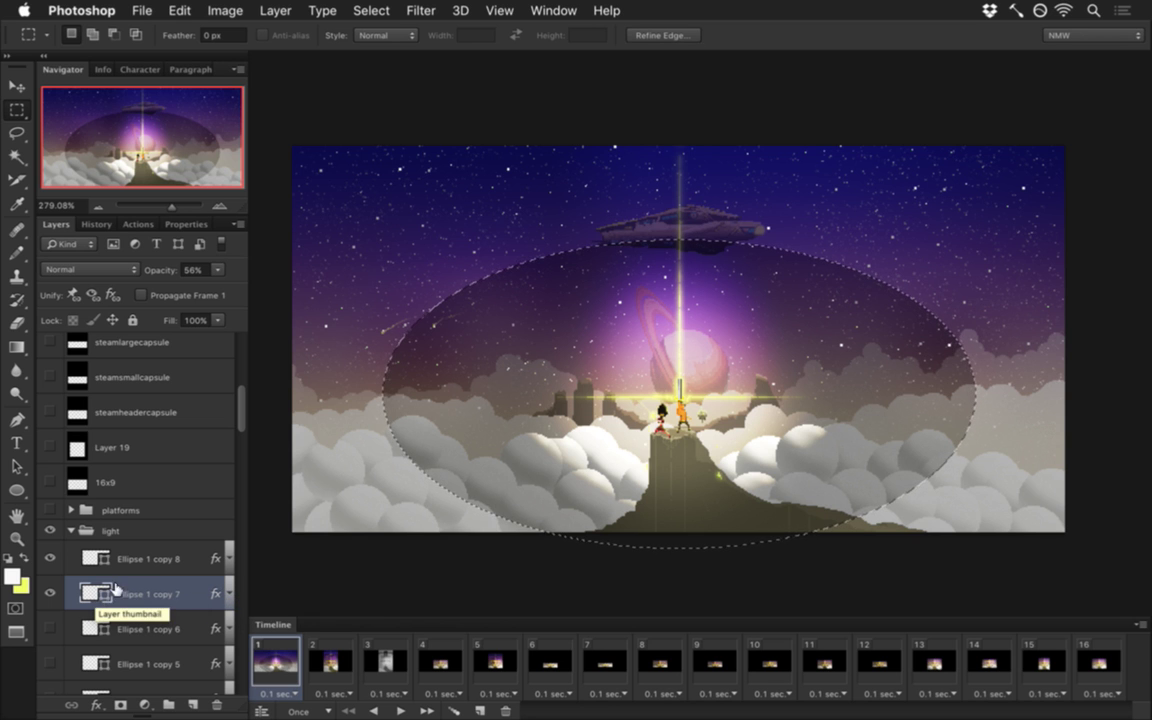
pyautogui.press('shift+super+i')
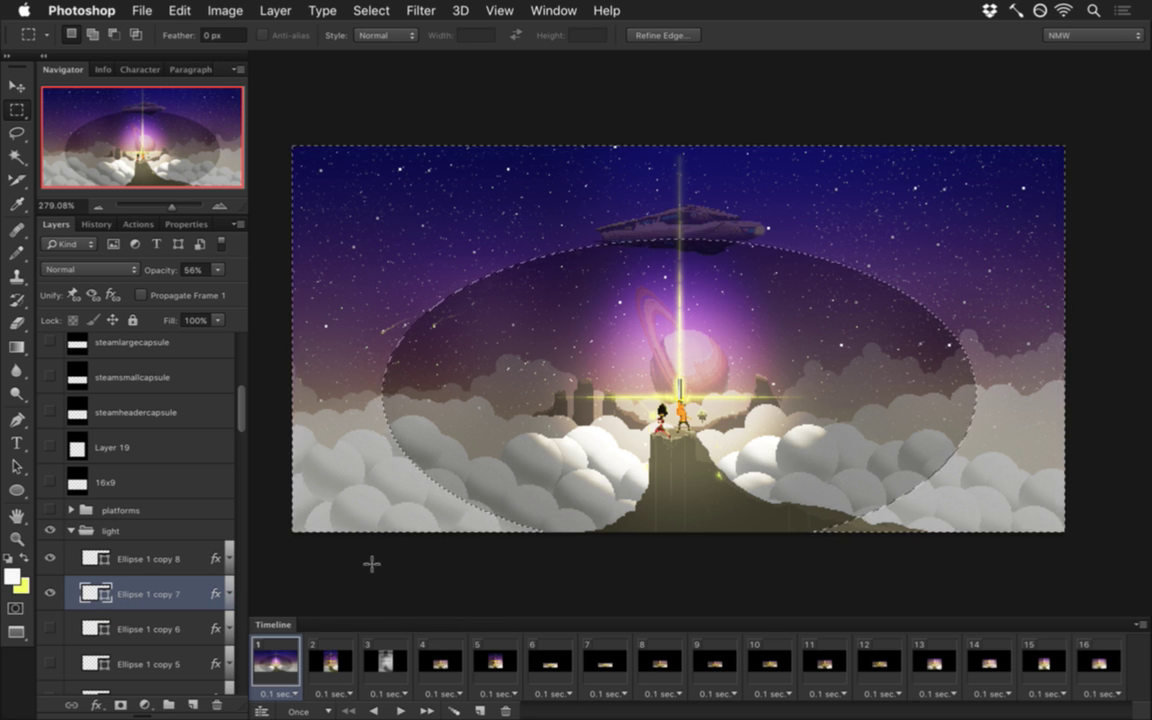
pyautogui.click(228, 593)
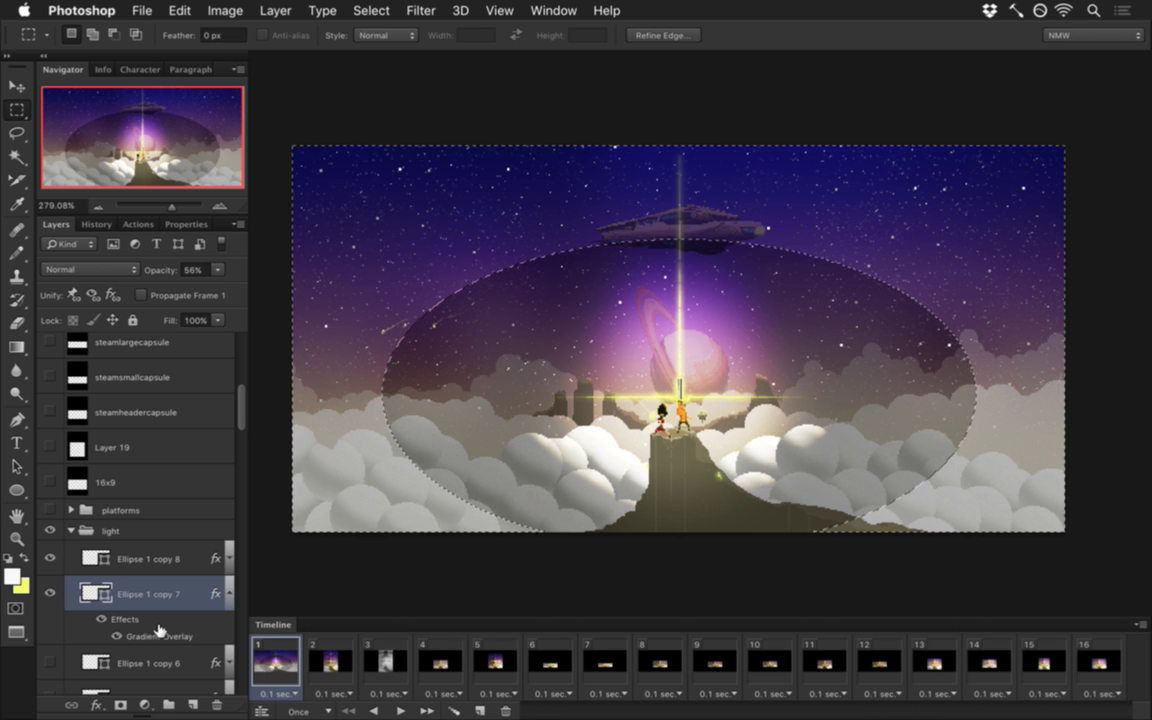
# Step: Switch to the Pencil tool, set the foreground color to black, and add a new layer above Ellipse 1 copy 7
pyautogui.press('b')
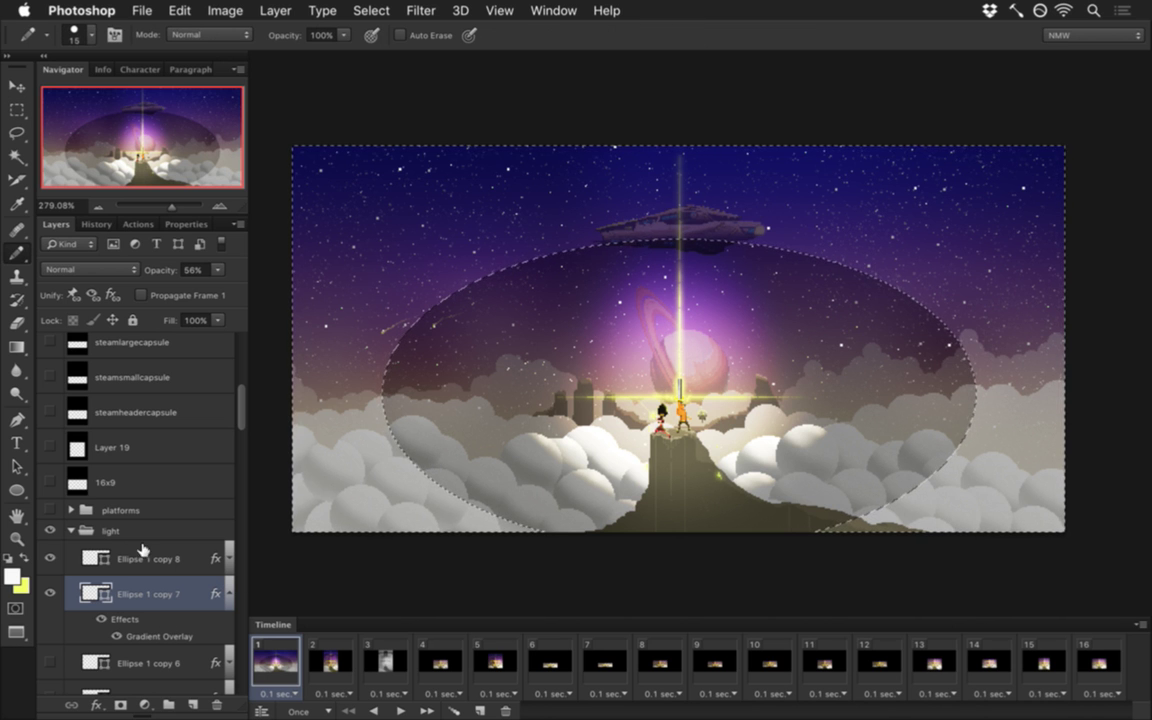
pyautogui.click(12, 577)
pyautogui.moveTo(210, 560); pyautogui.dragTo(210, 718)
pyautogui.click(503, 387)
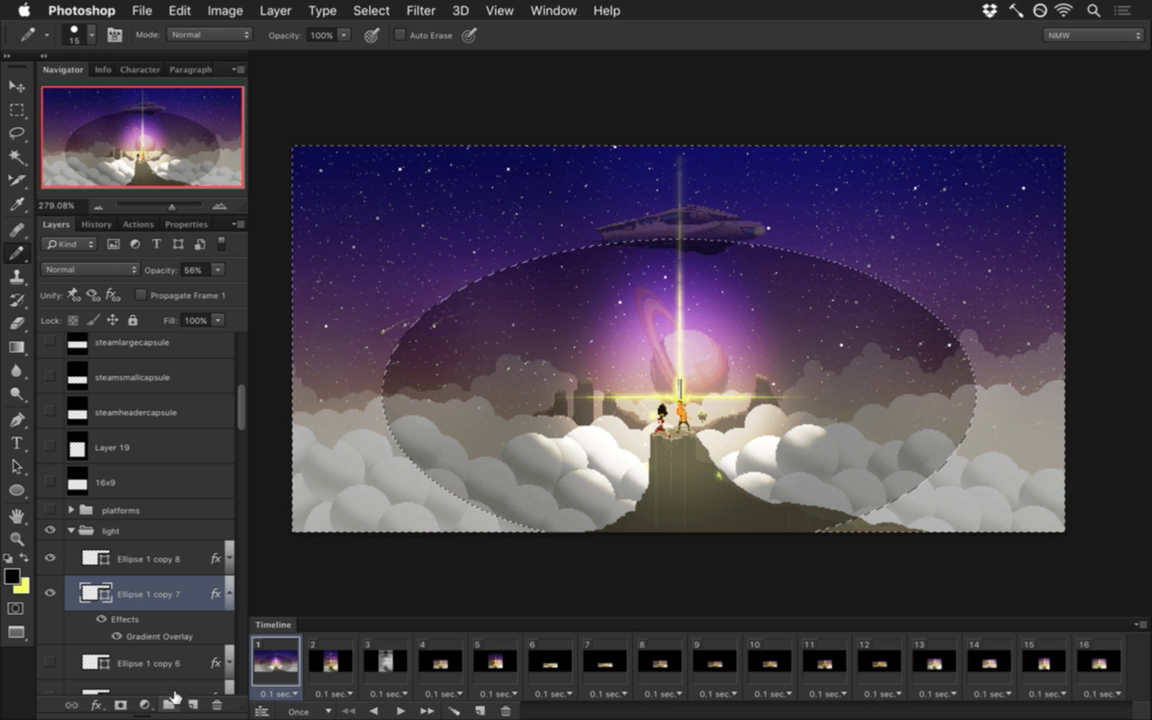
pyautogui.press('super+alt+shift+n')
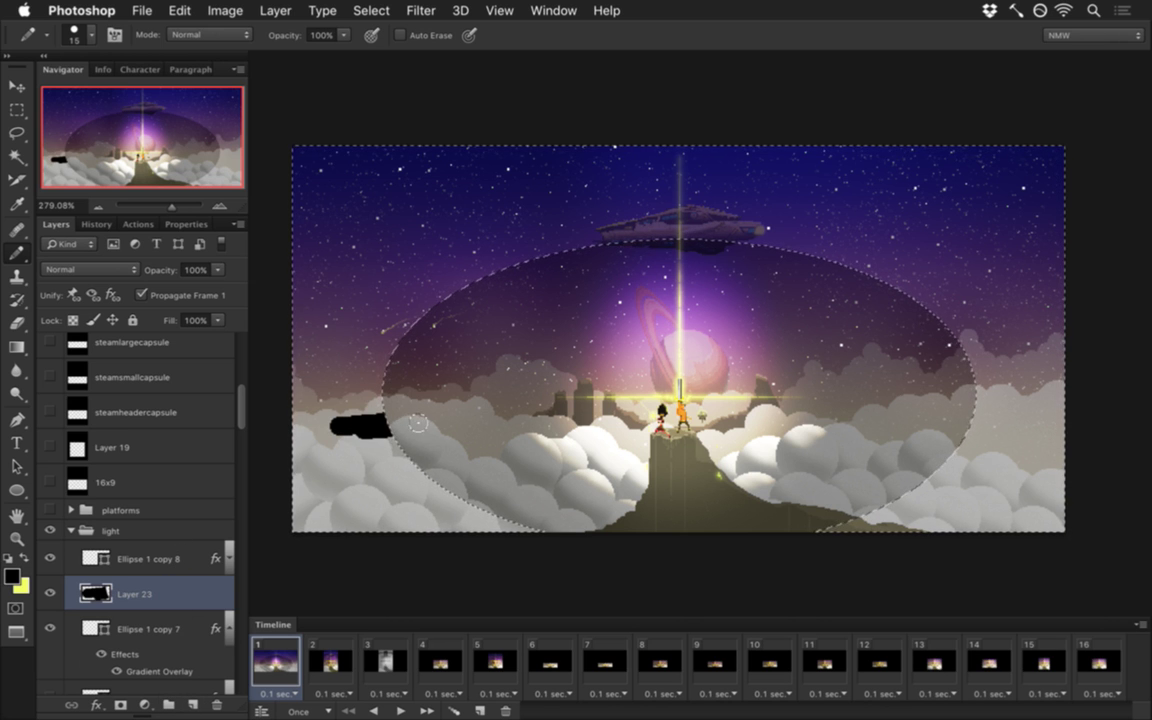
# Step: Enlarge the pencil to 250 px, paint the whole area outside the ellipse black on the new layer, and deselect
pyautogui.press(']')
pyautogui.press(']')
pyautogui.press(']')
pyautogui.press(']')
pyautogui.press(']')
pyautogui.press(']')
pyautogui.press(']')
pyautogui.press(']')
pyautogui.press(']')
pyautogui.press(']')
pyautogui.press(']')
pyautogui.click(388, 385)
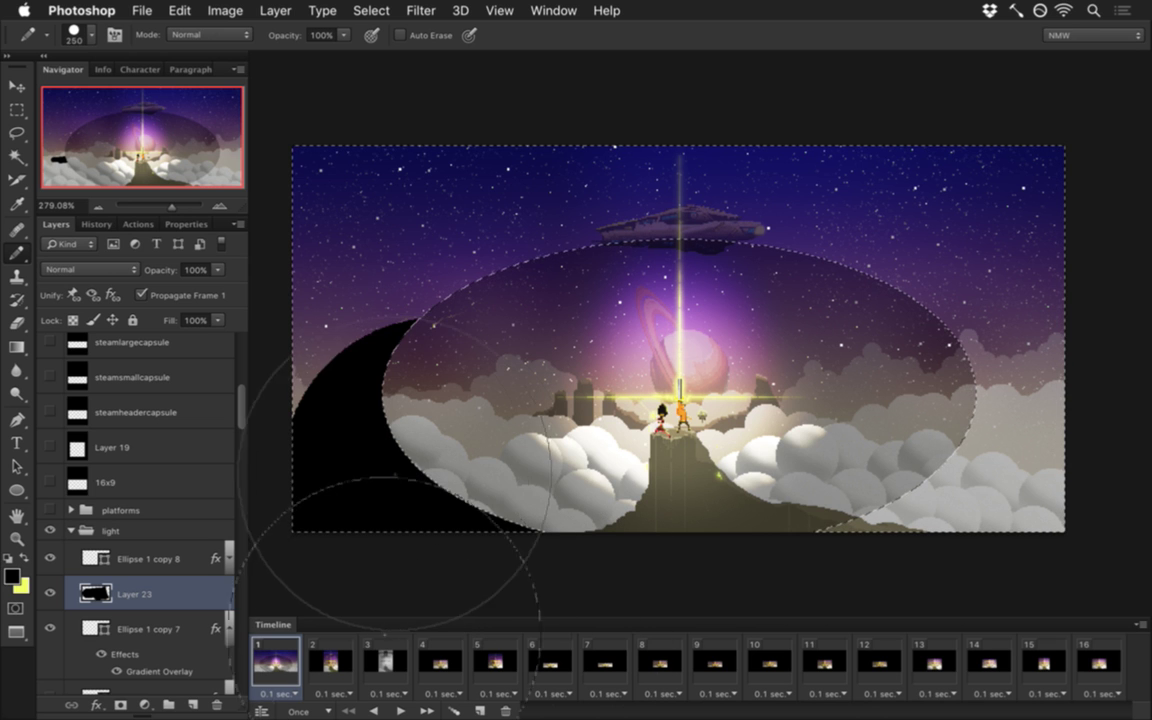
pyautogui.moveTo(388, 385)
pyautogui.mouseDown()
pyautogui.moveTo(674, 328)
pyautogui.moveTo(964, 315)
pyautogui.moveTo(975, 555)
pyautogui.moveTo(920, 615)
pyautogui.mouseUp()
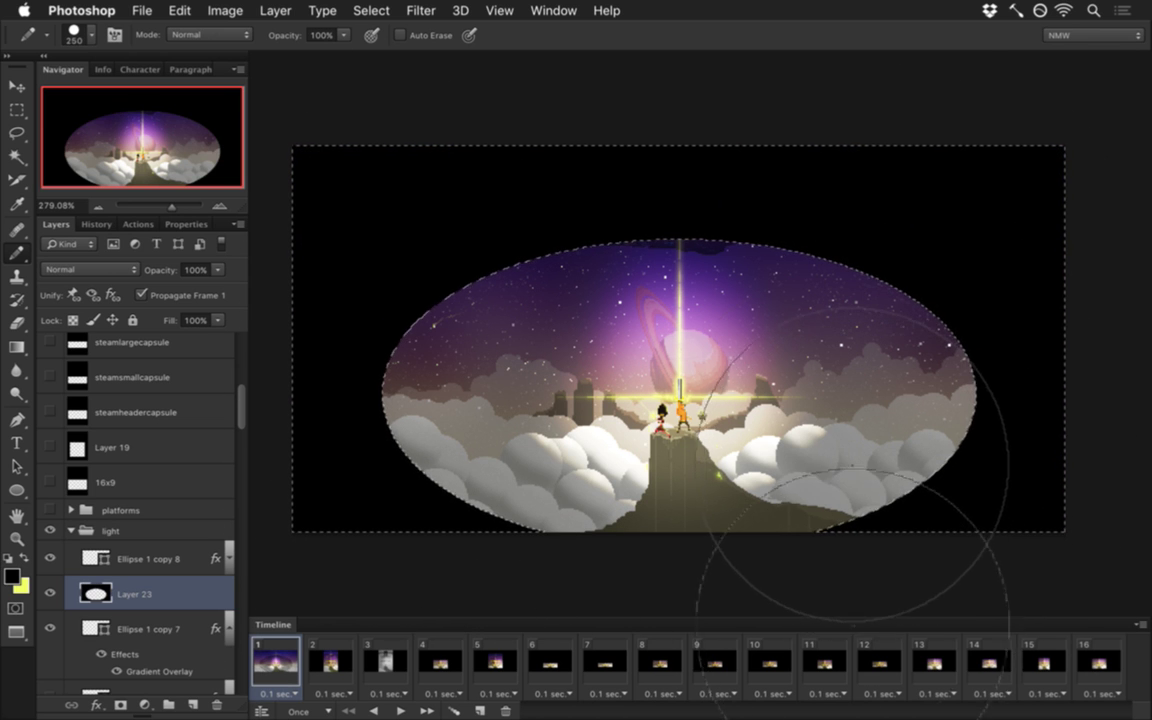
pyautogui.press('m')
pyautogui.click(278, 311)
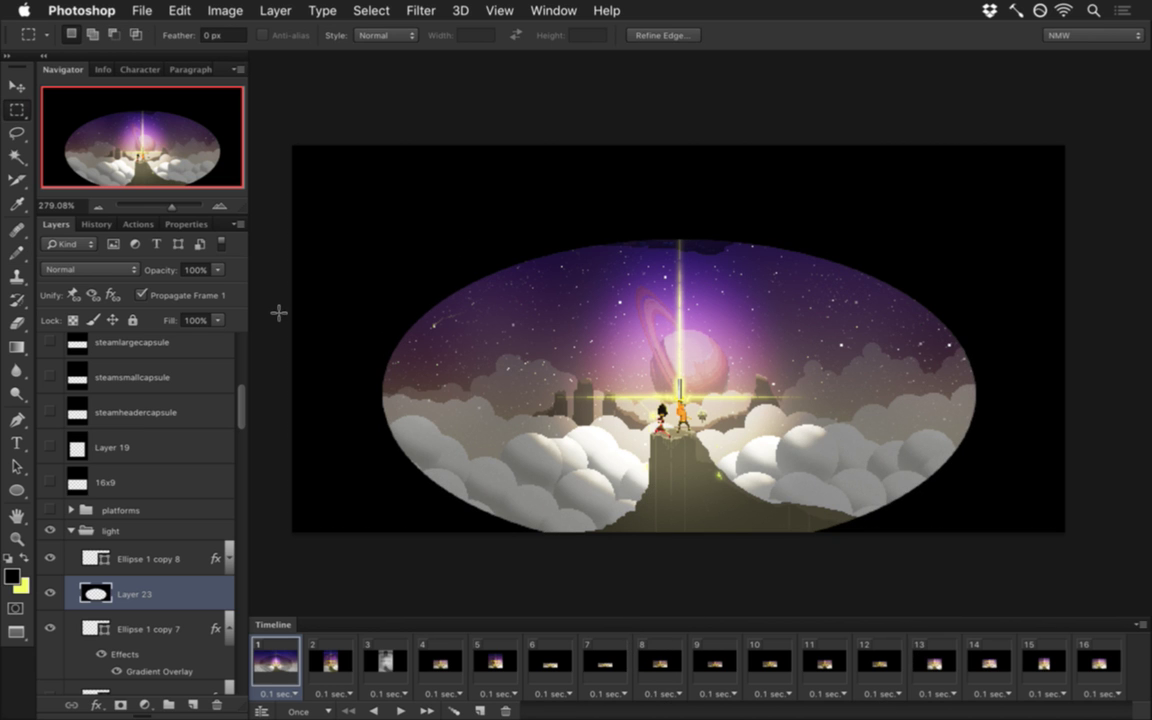
# Step: Delete the Ellipse 1 copy 8 layer
pyautogui.click(100, 559)
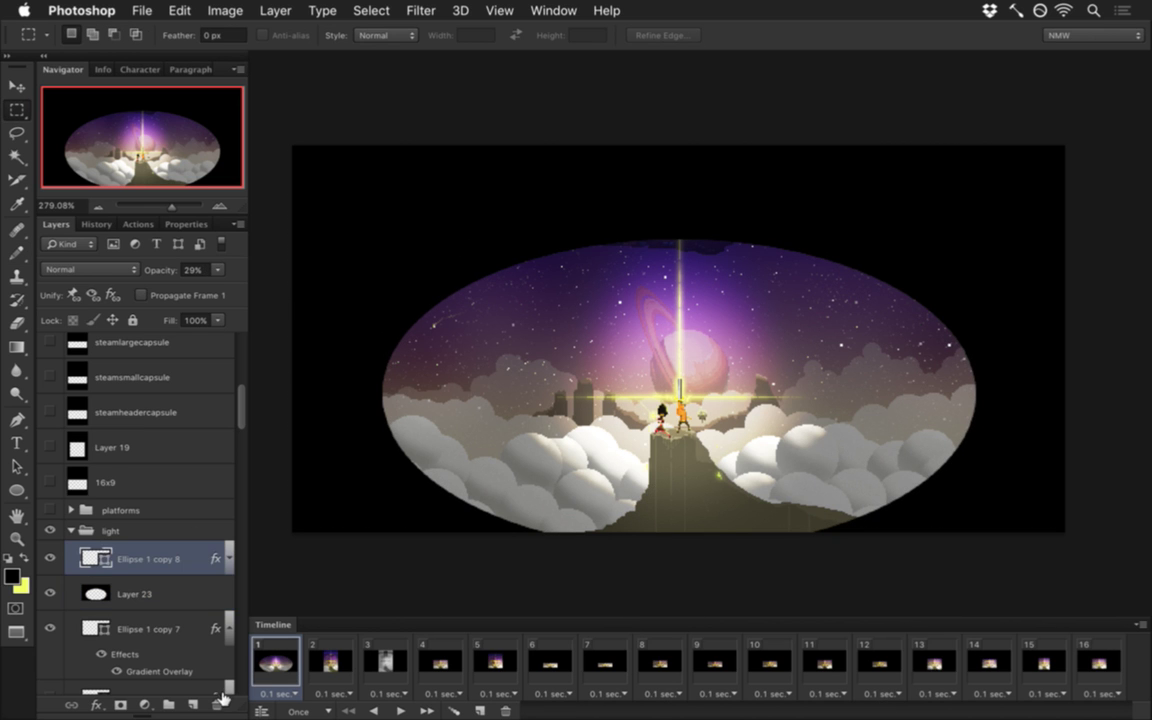
pyautogui.press('Delete')
pyautogui.moveTo(243, 411); pyautogui.dragTo(244, 418)
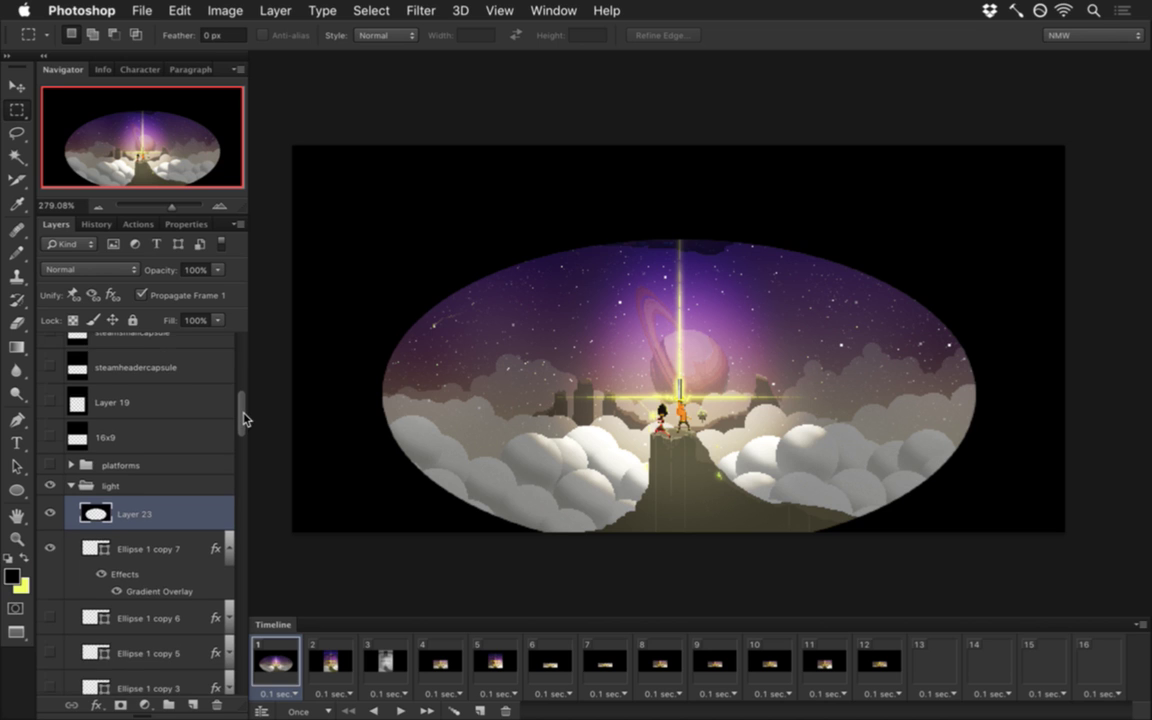
# Step: Collapse the effects list of Ellipse 1 copy 7 and show the Ellipse 1 copy 6 layer
pyautogui.click(138, 548)
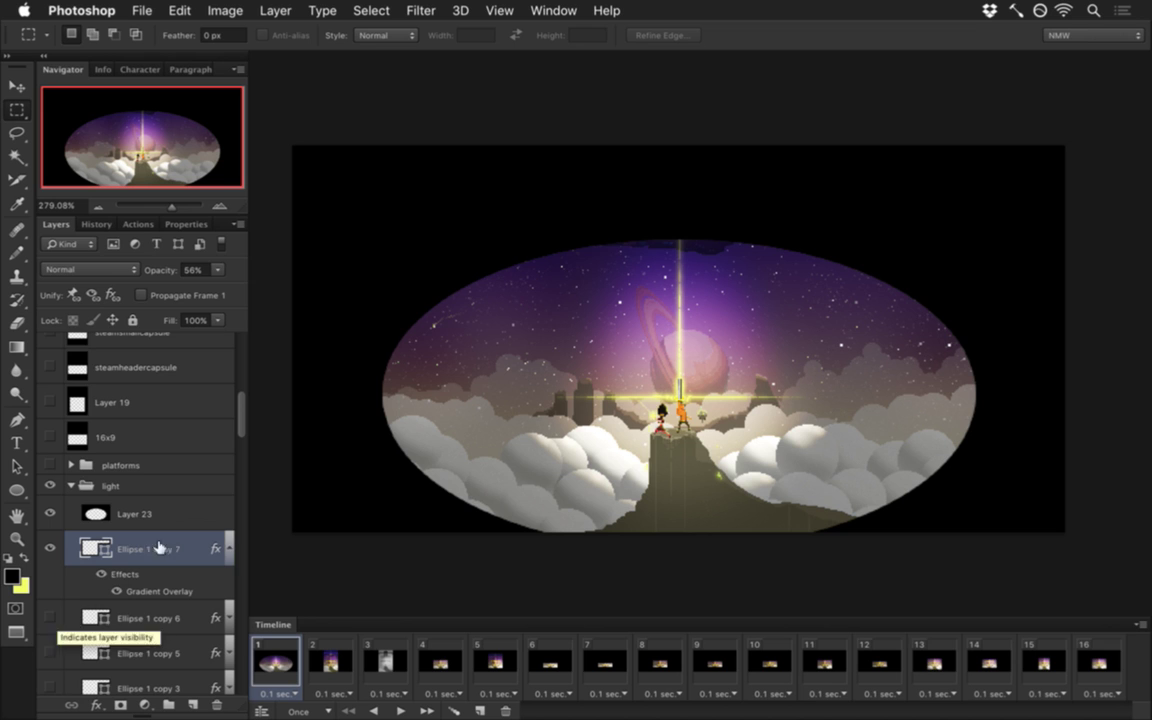
pyautogui.scroll(-2, 160, 518)
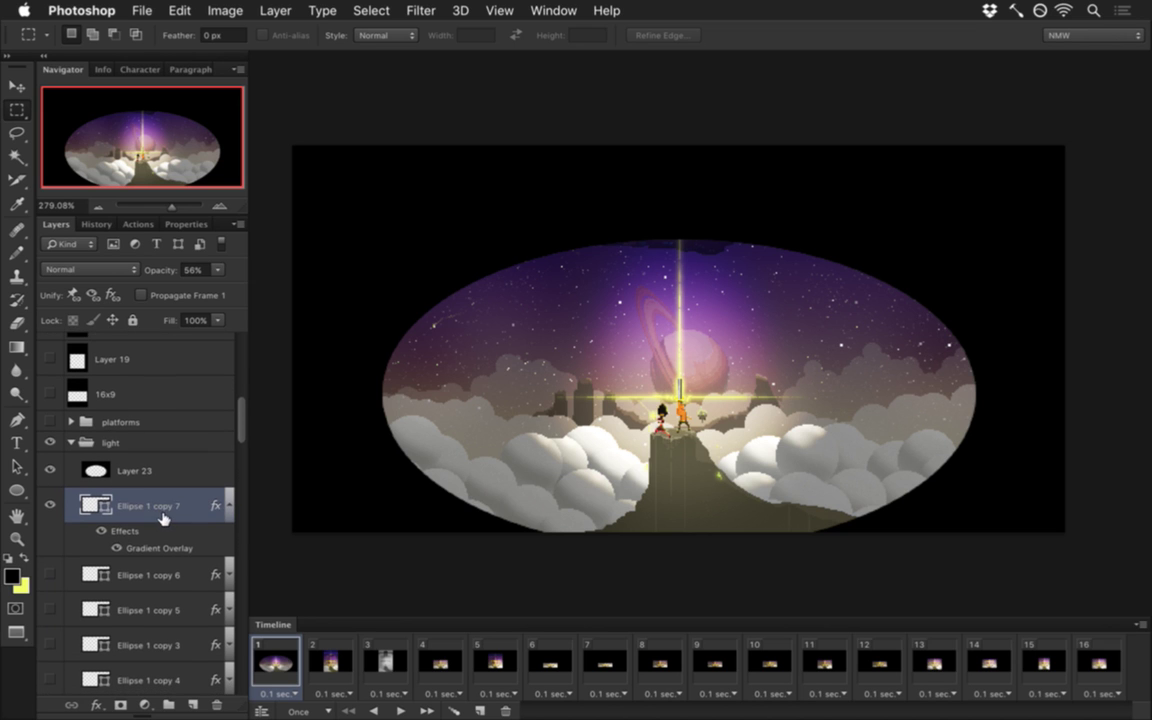
pyautogui.click(228, 498)
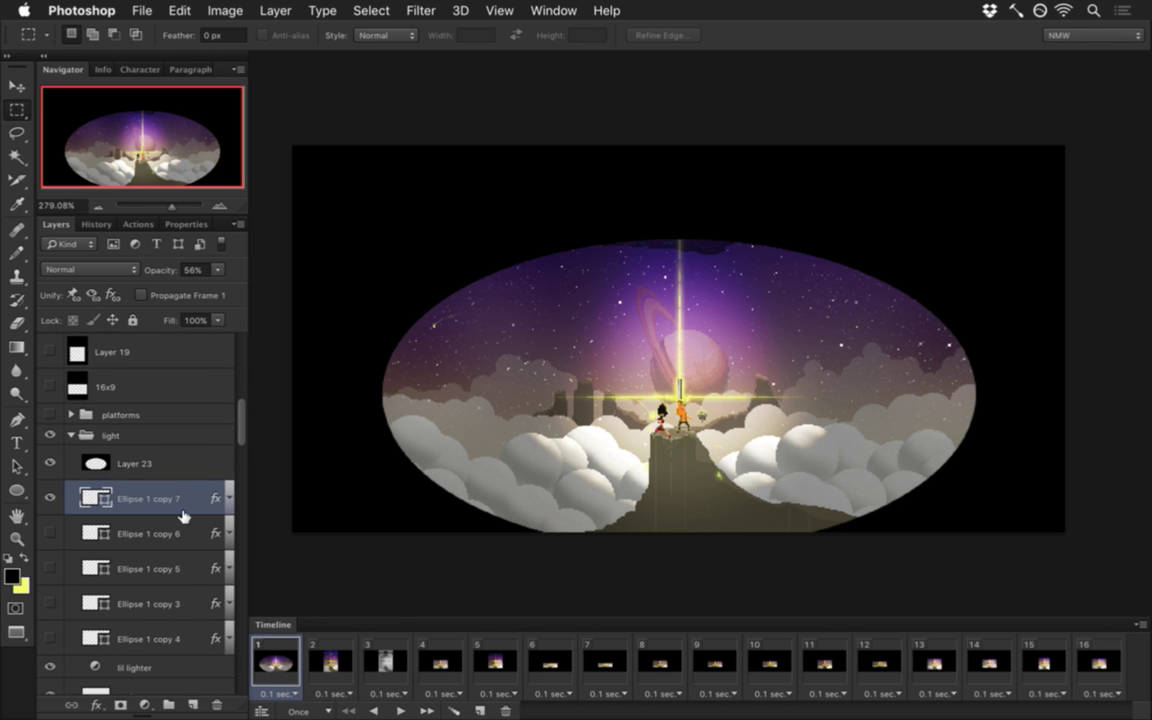
pyautogui.click(50, 531)
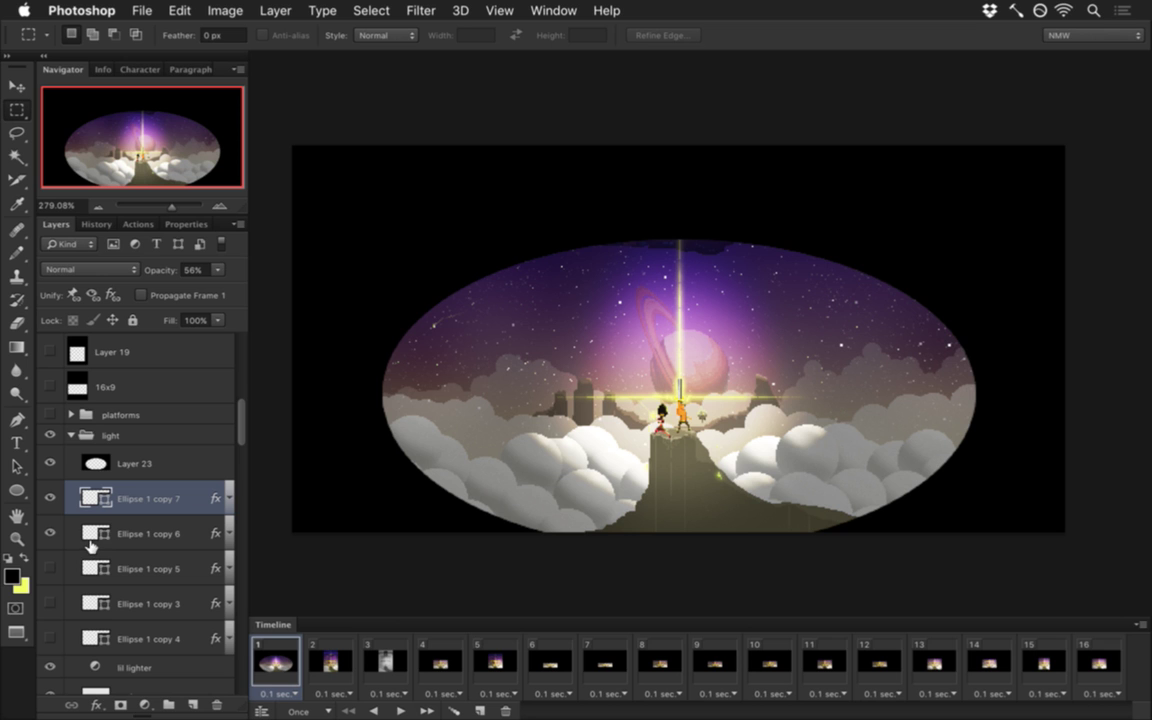
# Step: View animation frames 2 and 3 and return to frame 1
pyautogui.click(330, 662)
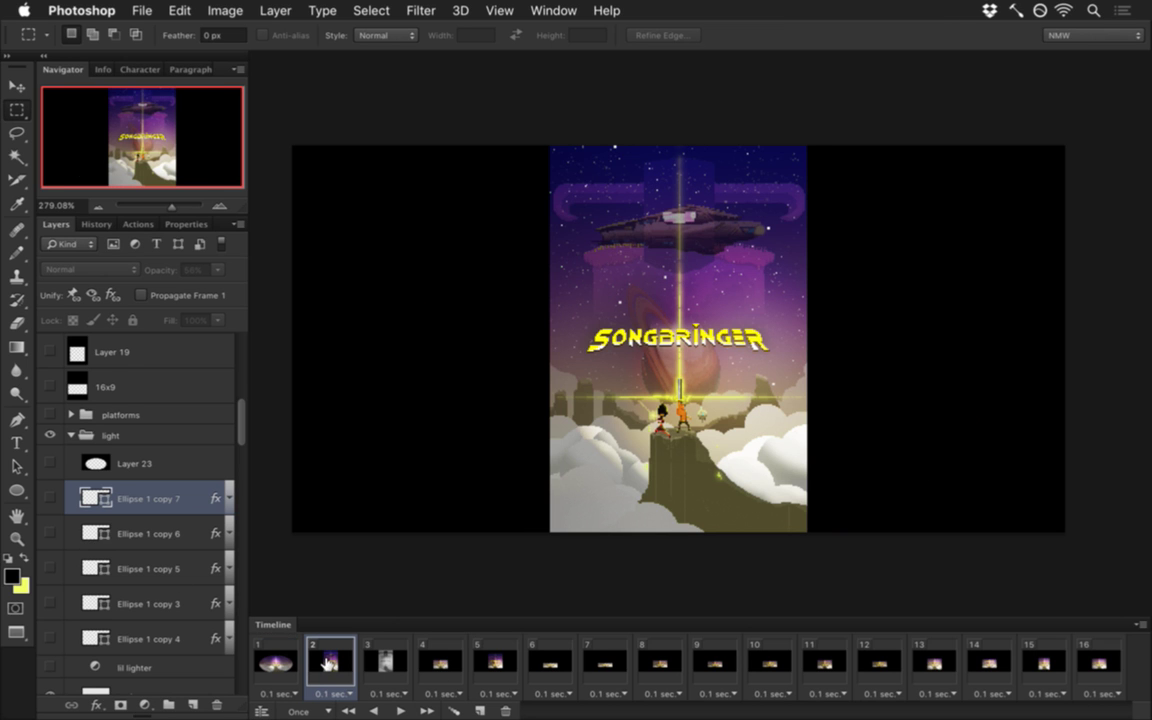
pyautogui.click(376, 662)
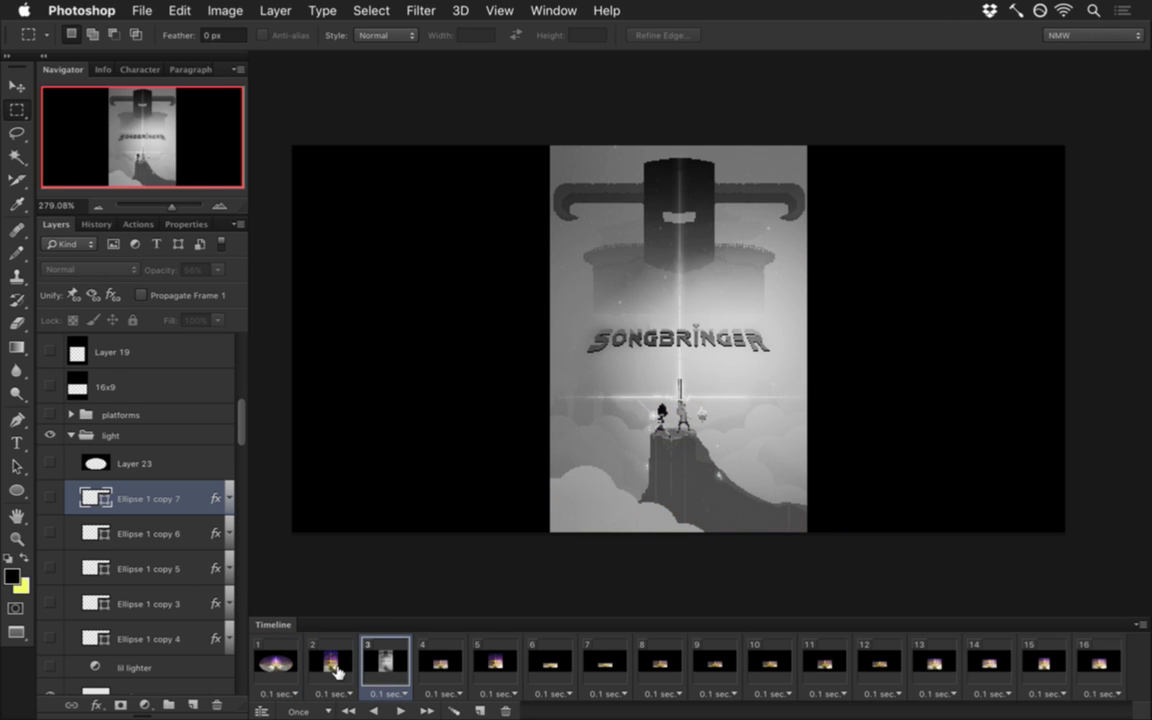
pyautogui.click(332, 664)
pyautogui.click(282, 663)
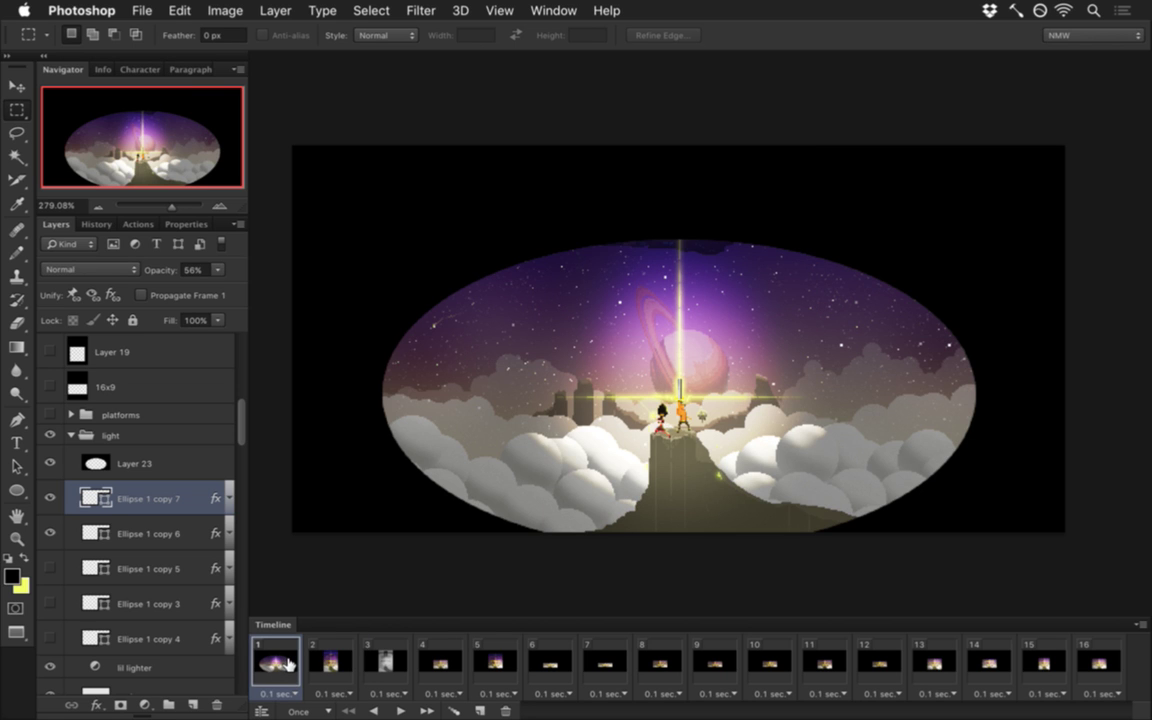
# Step: Save the document with Layer 23 hidden, and show Layer 23 again
pyautogui.click(52, 463)
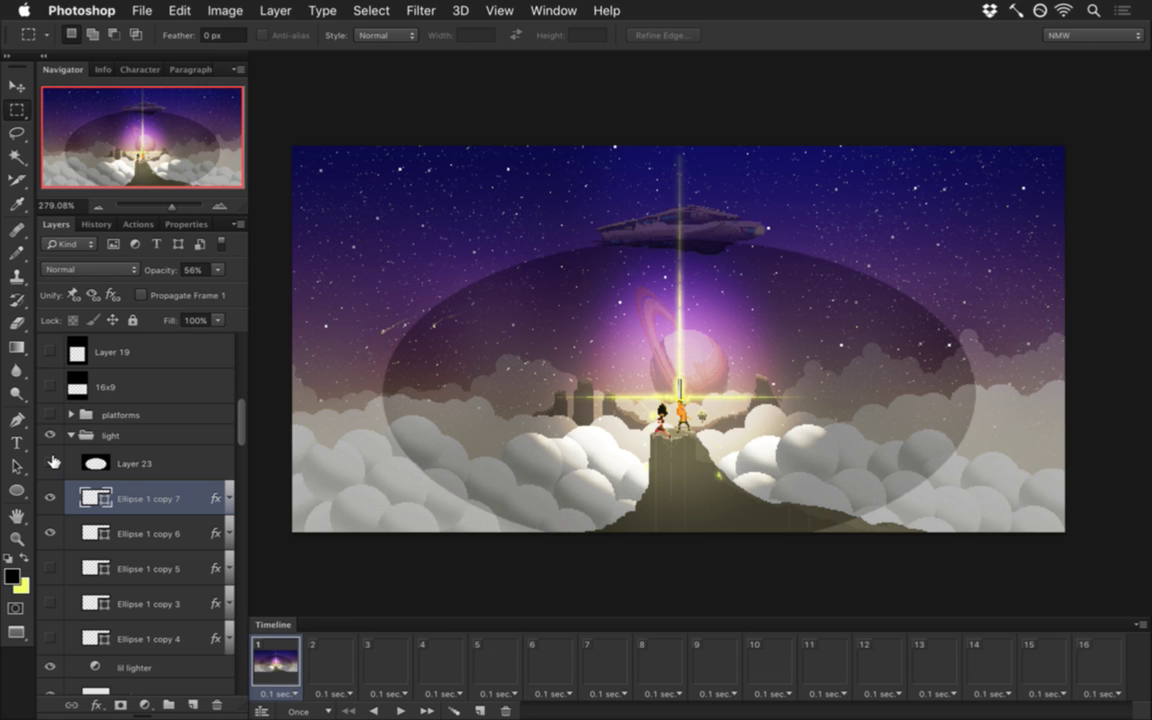
pyautogui.press('super+s')
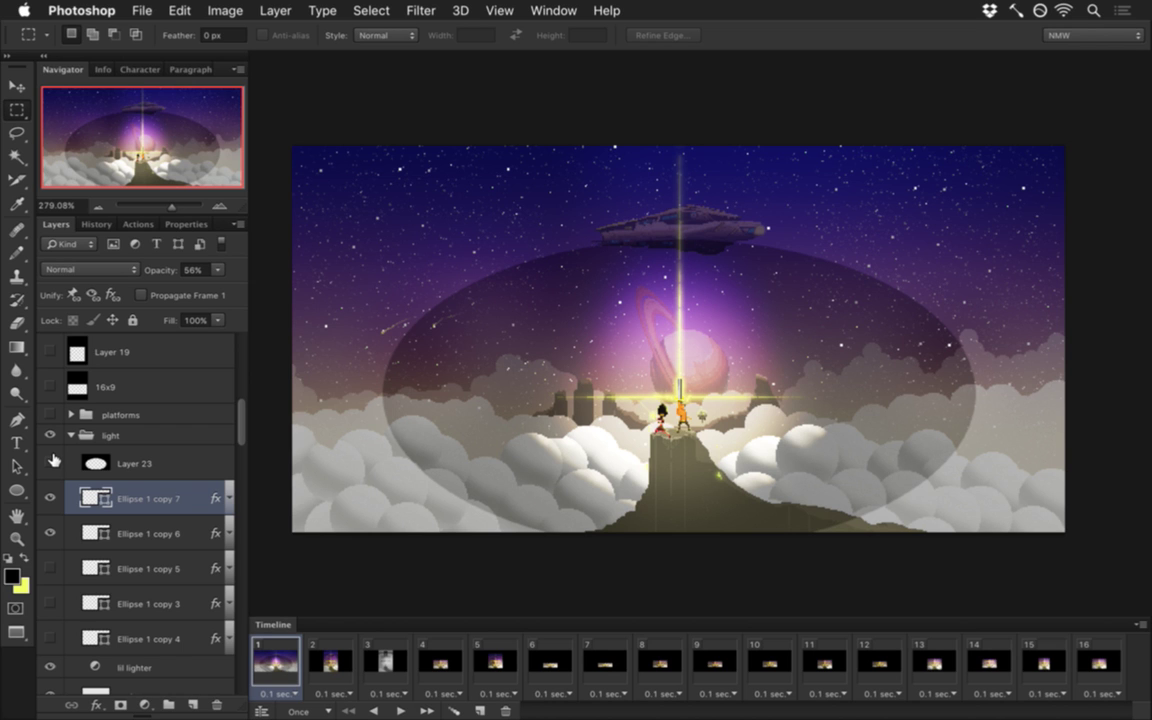
pyautogui.click(50, 463)
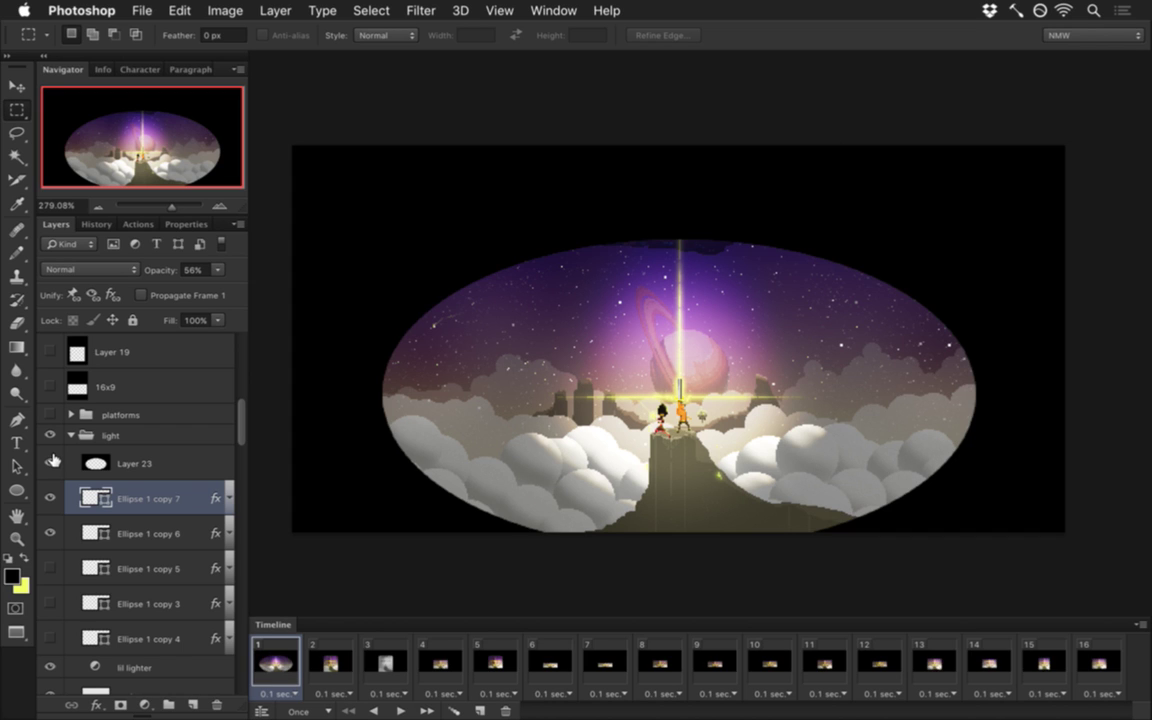
# Step: Duplicate Layer 23, move the copy directly below the poster layer, and rename it "ellips"
pyautogui.click(107, 463)
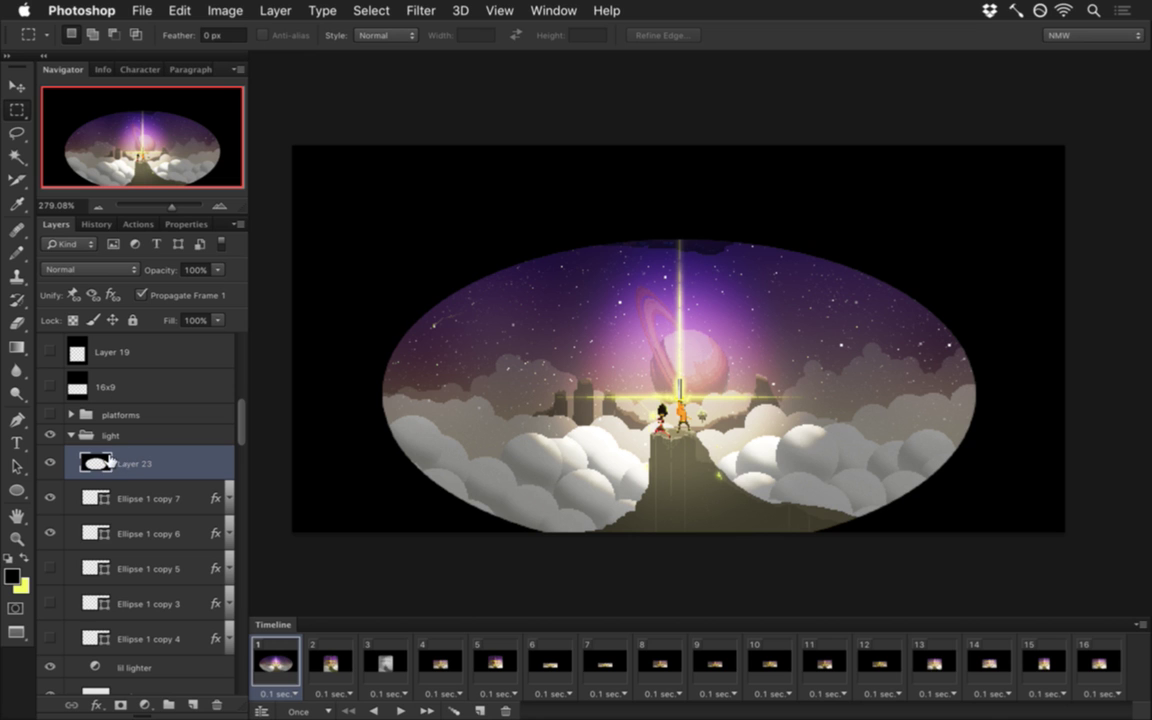
pyautogui.press('super+j')
pyautogui.moveTo(107, 462); pyautogui.dragTo(120, 405)
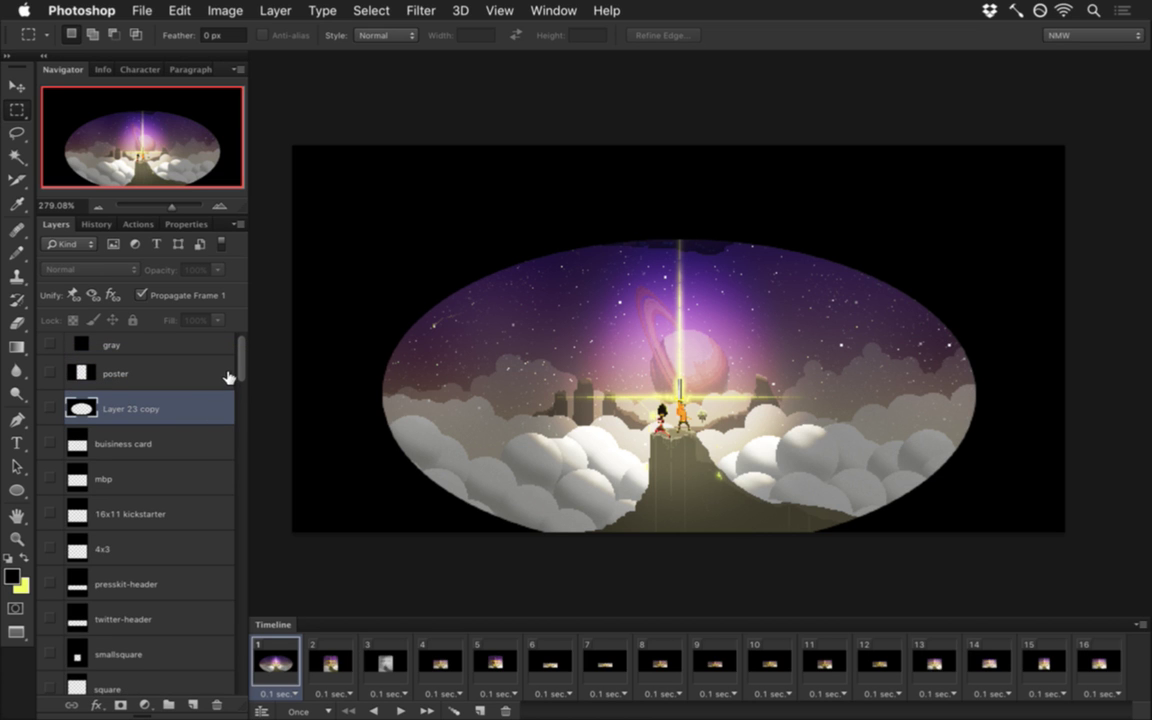
pyautogui.doubleClick(125, 408)
pyautogui.write('ellips')
# Step: Select the original Layer 23 in the light group and turn off Propagate Frame 1 for it
pyautogui.moveTo(241, 365); pyautogui.dragTo(215, 670)
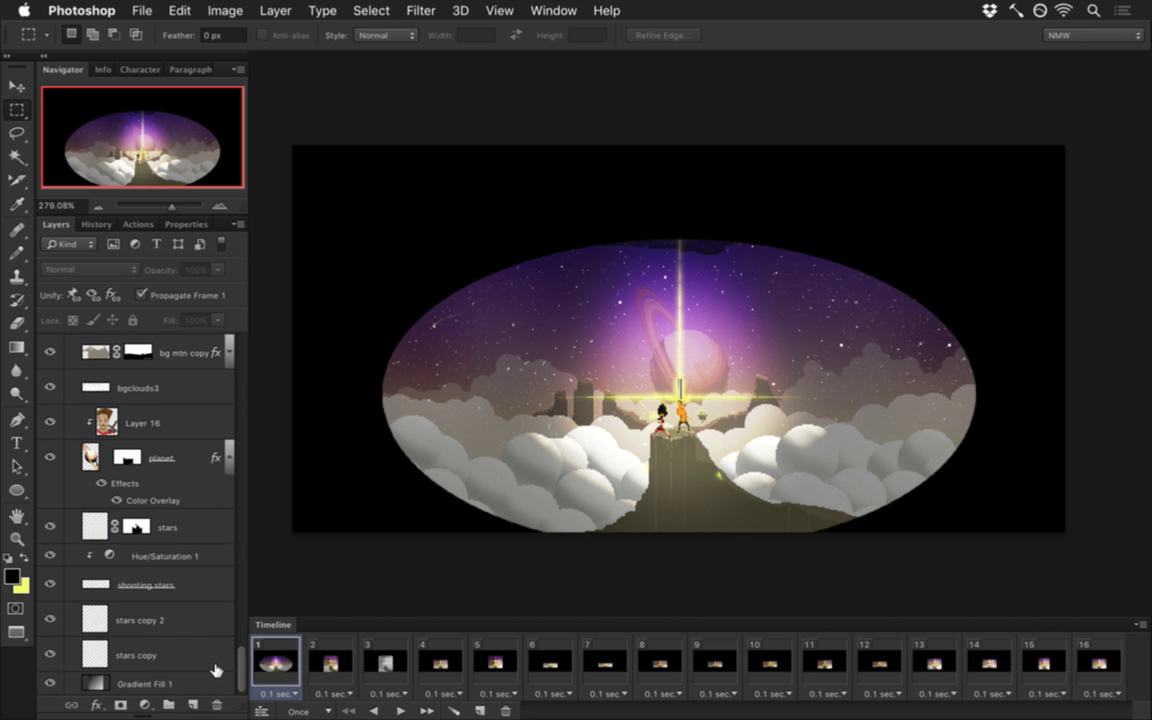
pyautogui.click(195, 652)
pyautogui.moveTo(239, 648); pyautogui.dragTo(241, 419)
pyautogui.click(172, 440)
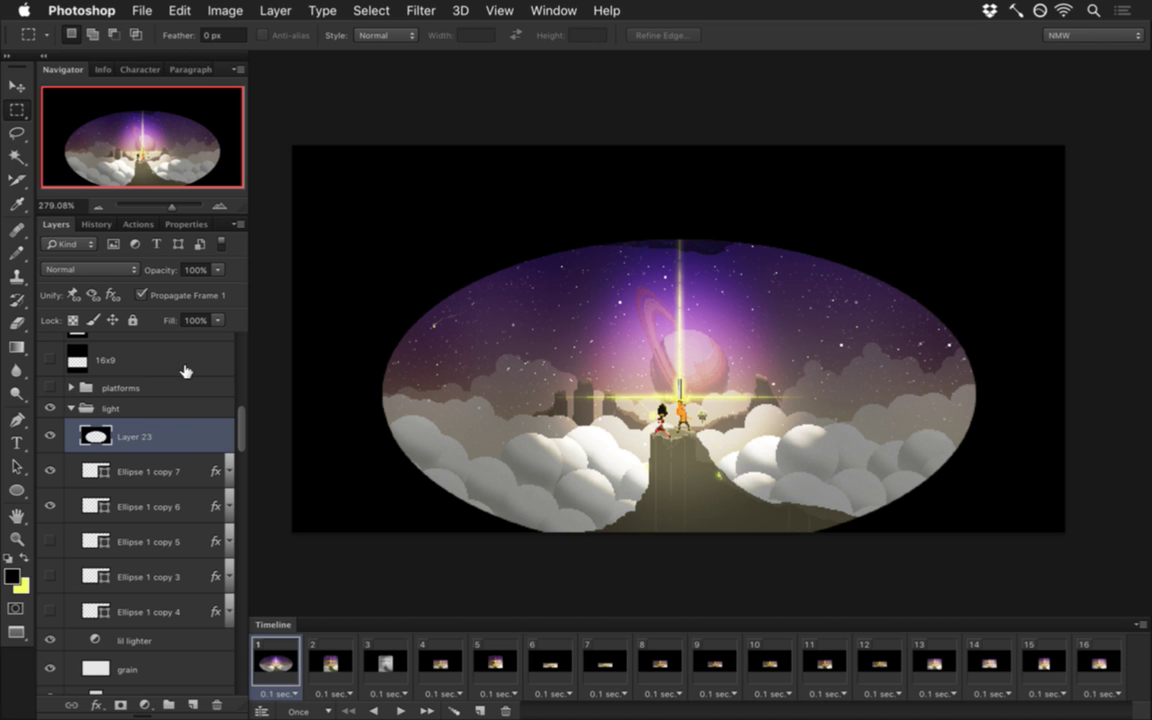
pyautogui.click(140, 294)
# Step: Compare the artwork with Layer 23 hidden and shown, and reduce that layer's opacity to about 54%
pyautogui.click(50, 436)
pyautogui.click(100, 464)
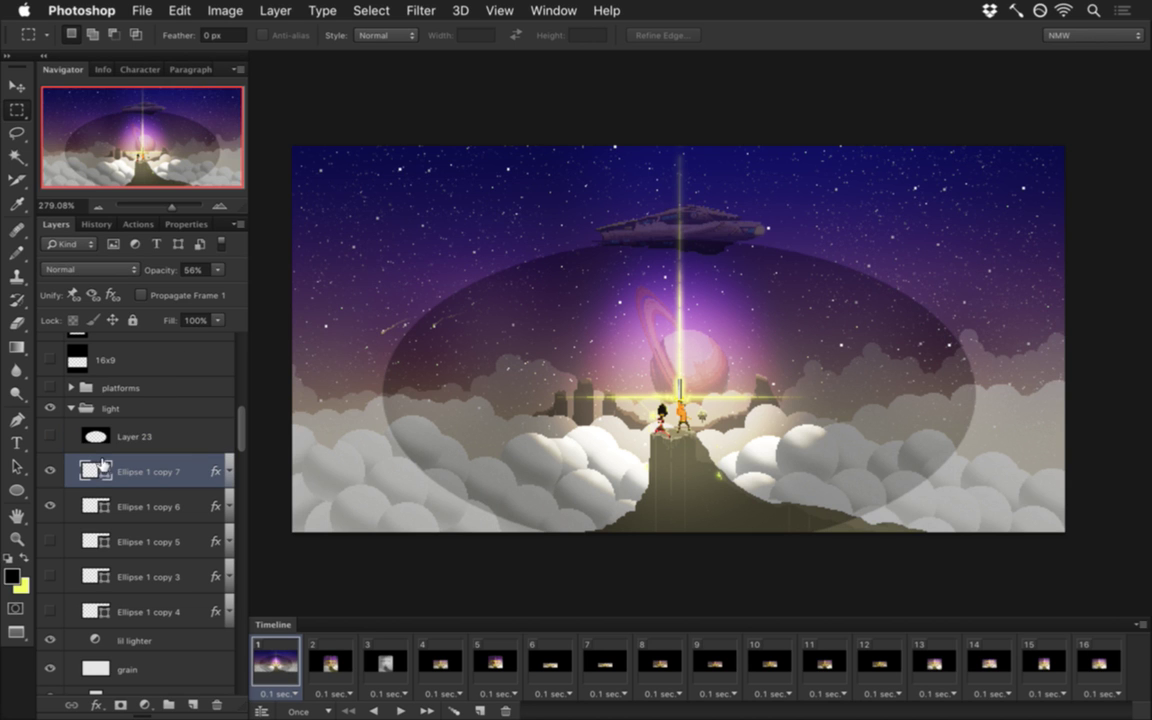
pyautogui.click(96, 436)
pyautogui.click(50, 436)
pyautogui.moveTo(218, 271); pyautogui.dragTo(157, 289)
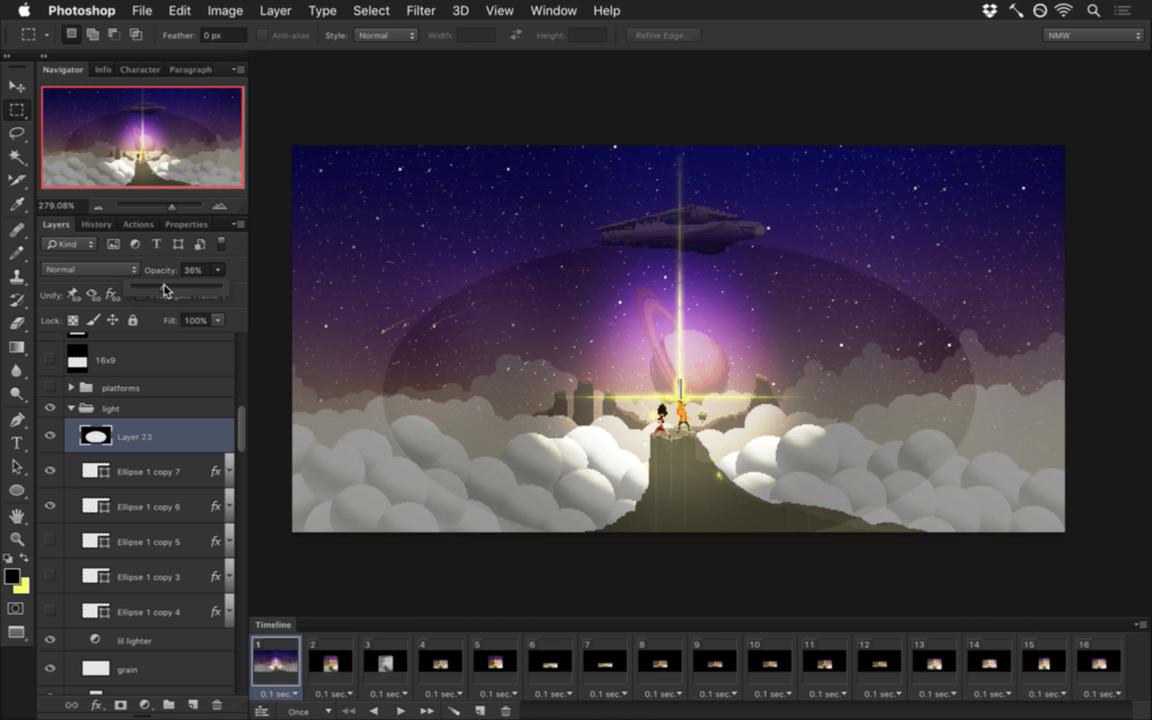
pyautogui.moveTo(165, 290); pyautogui.dragTo(181, 291)
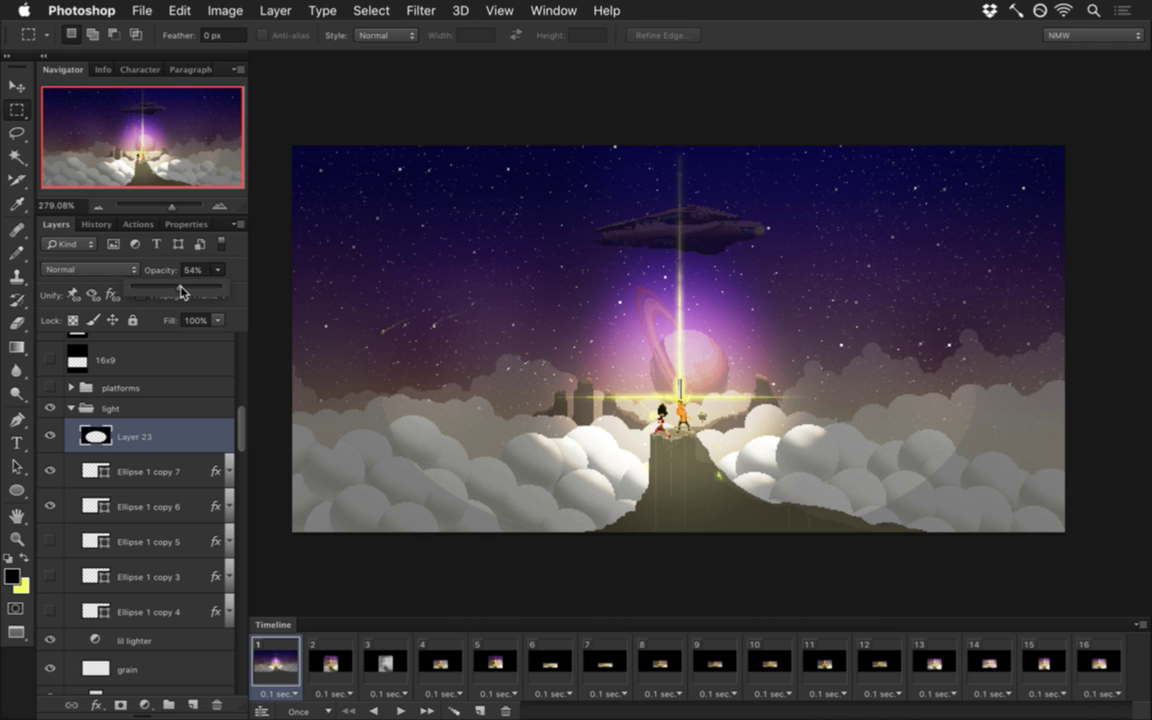
pyautogui.moveTo(188, 297); pyautogui.dragTo(188, 249)
pyautogui.press('Return')
# Step: Copy the Gradient Overlay layer style from Ellipse 1 copy 7 and paste it onto Layer 23 in the light group
pyautogui.click(231, 472)
pyautogui.click(158, 463)
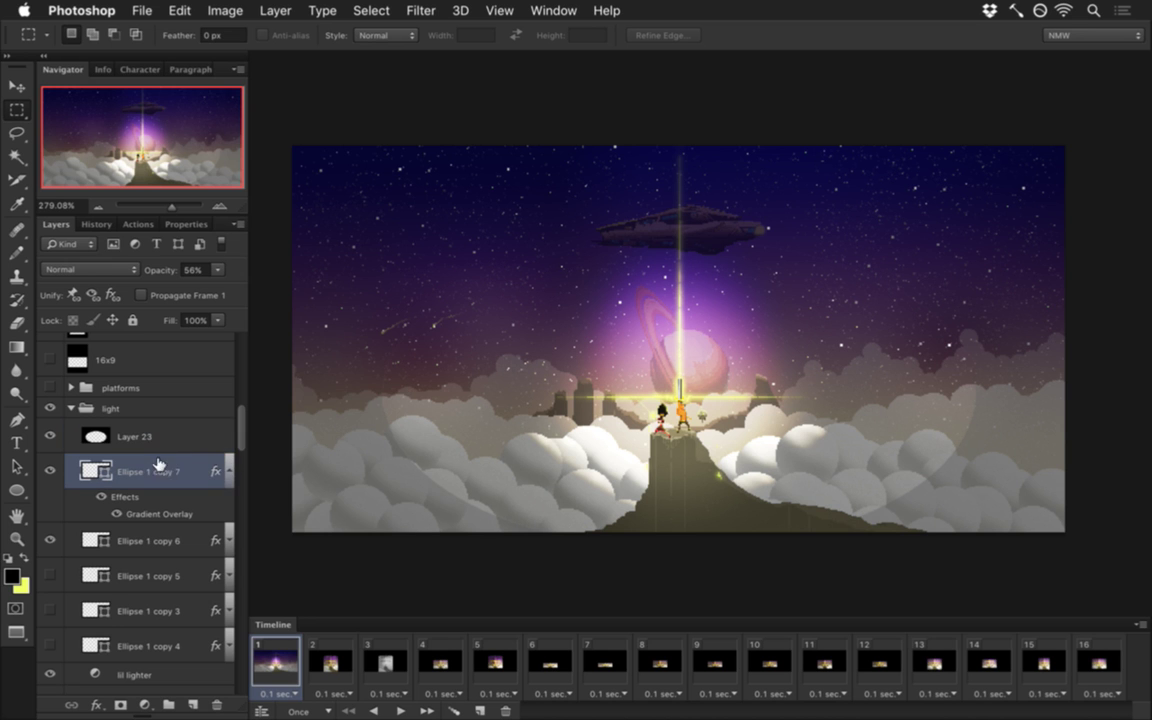
pyautogui.rightClick(158, 463)
pyautogui.click(190, 336)
pyautogui.click(168, 432)
pyautogui.rightClick(160, 430)
pyautogui.click(200, 380)
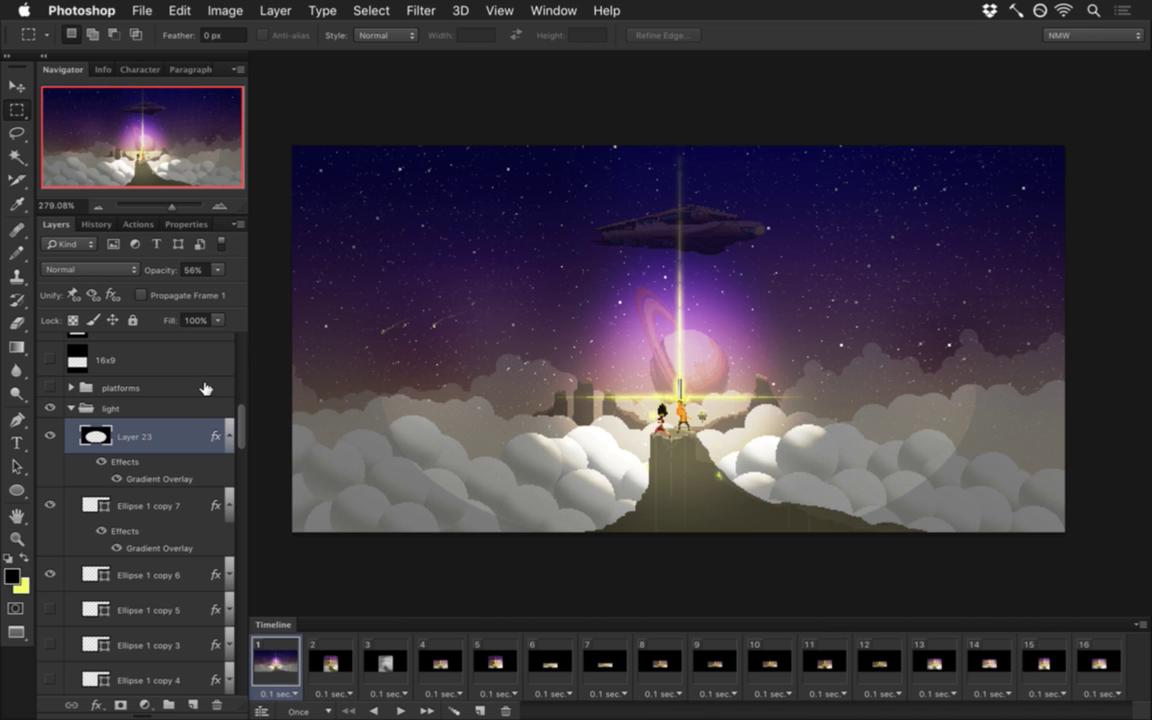
pyautogui.click(229, 505)
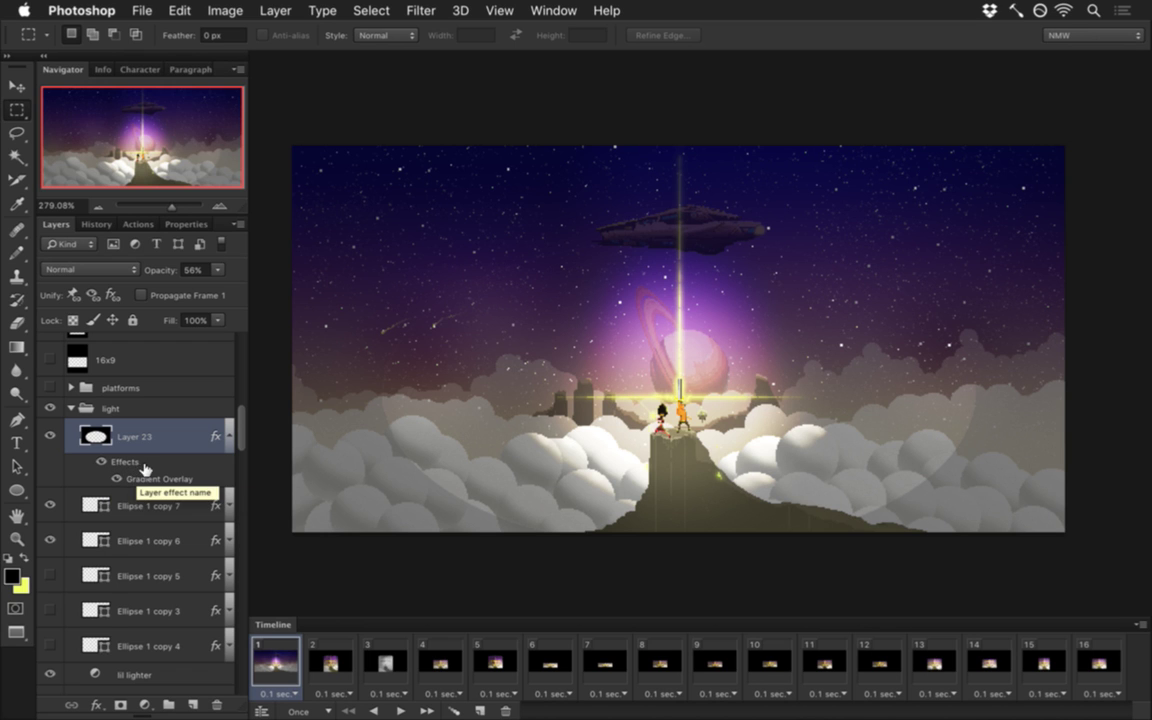
# Step: Reduce Layer 23's fill to 0% and compare the artwork with the layer hidden and shown
pyautogui.click(217, 320)
pyautogui.moveTo(220, 337); pyautogui.dragTo(111, 337)
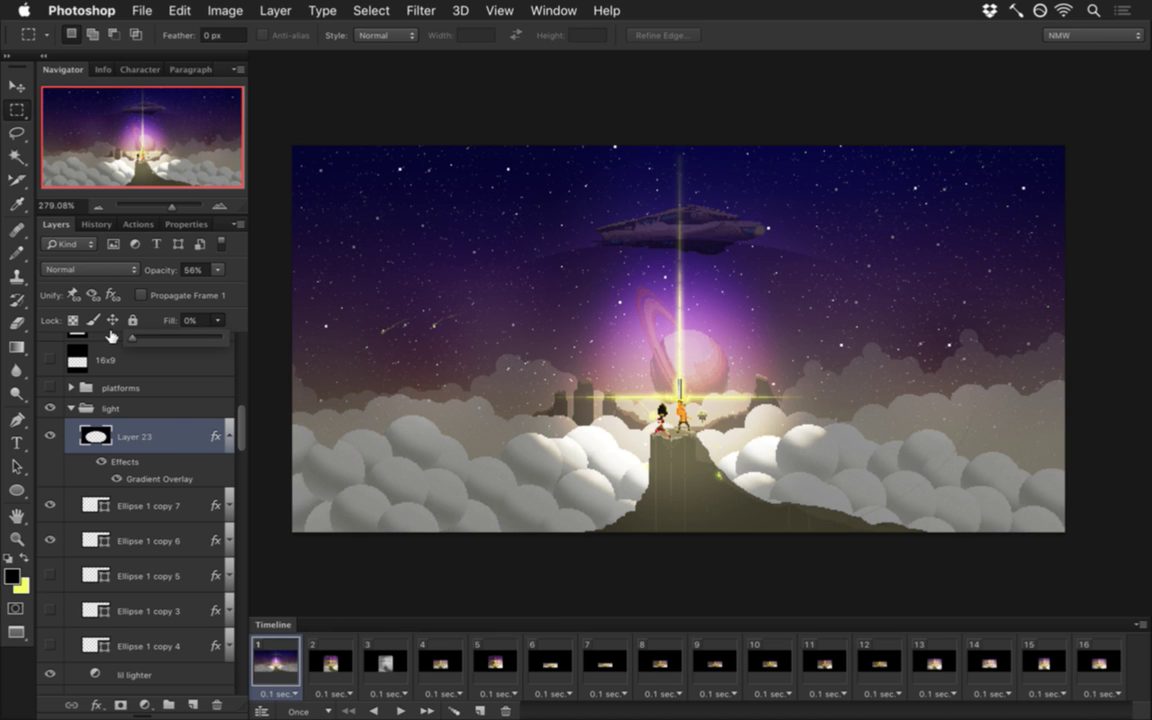
pyautogui.click(240, 323)
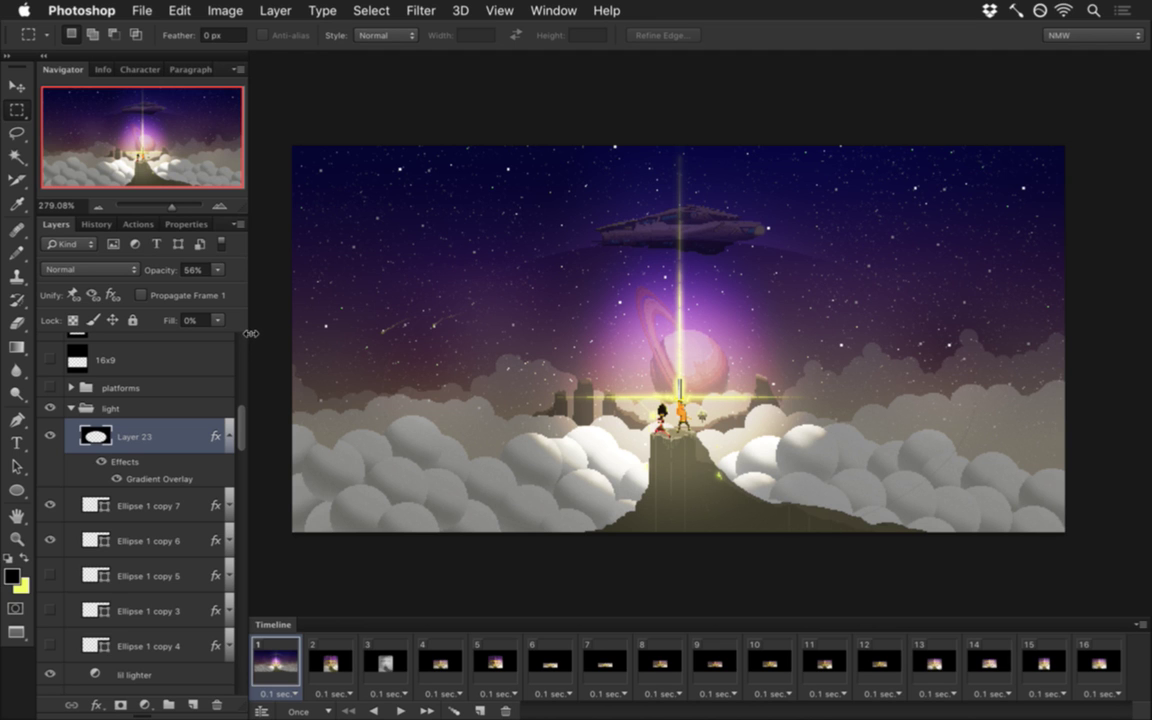
pyautogui.click(228, 436)
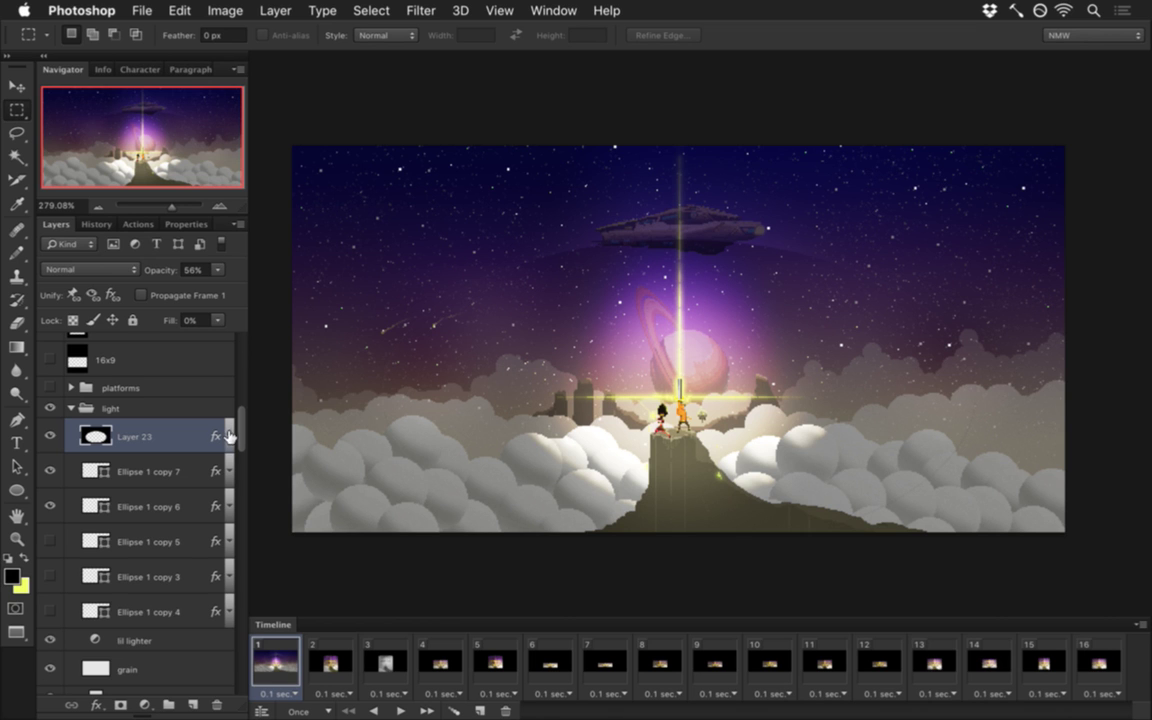
pyautogui.click(50, 436)
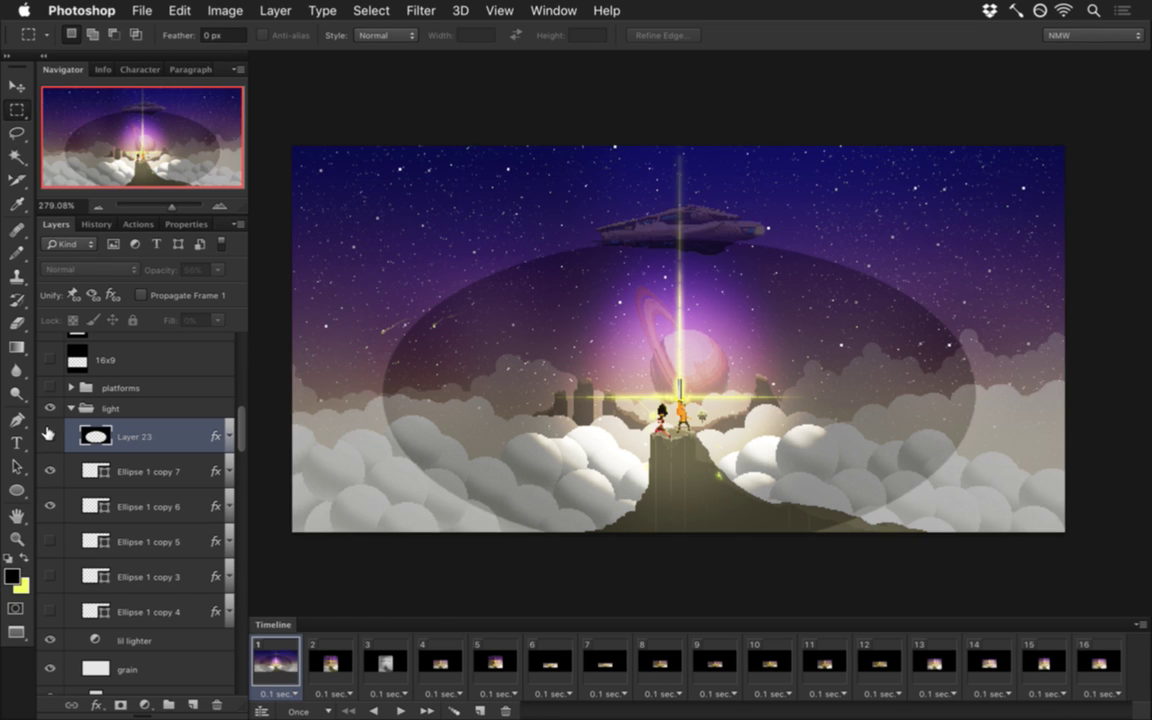
pyautogui.click(49, 435)
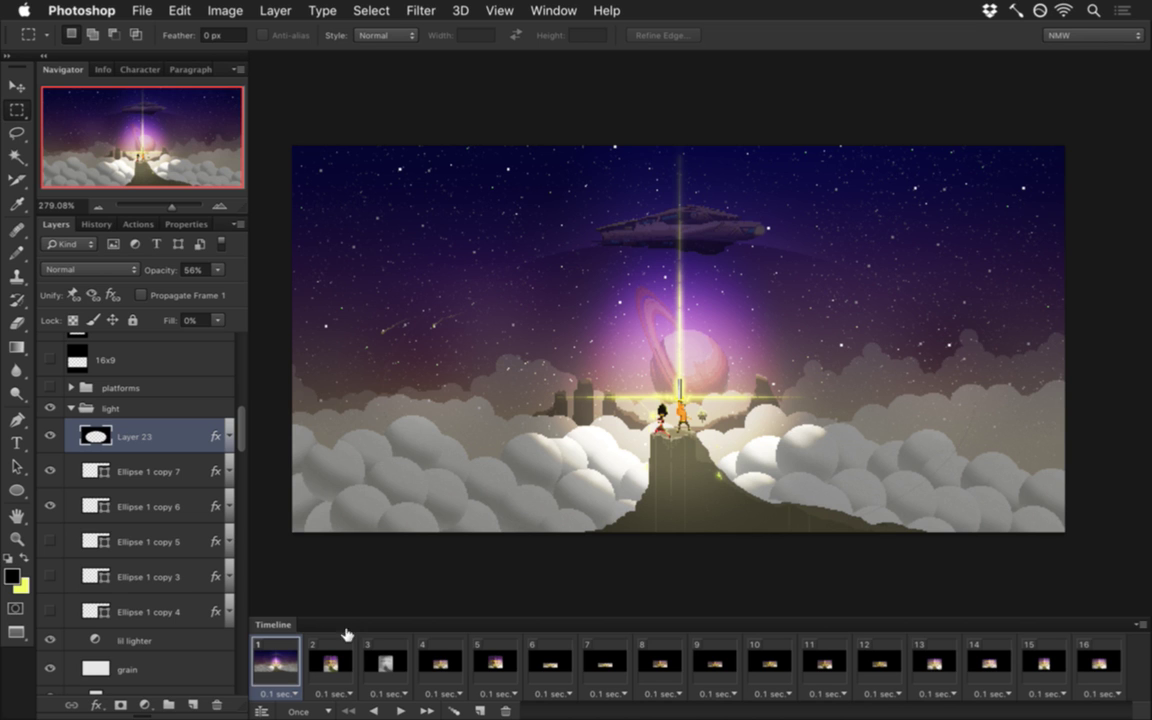
# Step: Select timeline frames 2 through 16 and hide Layer 23 in all of them
pyautogui.click(332, 661)
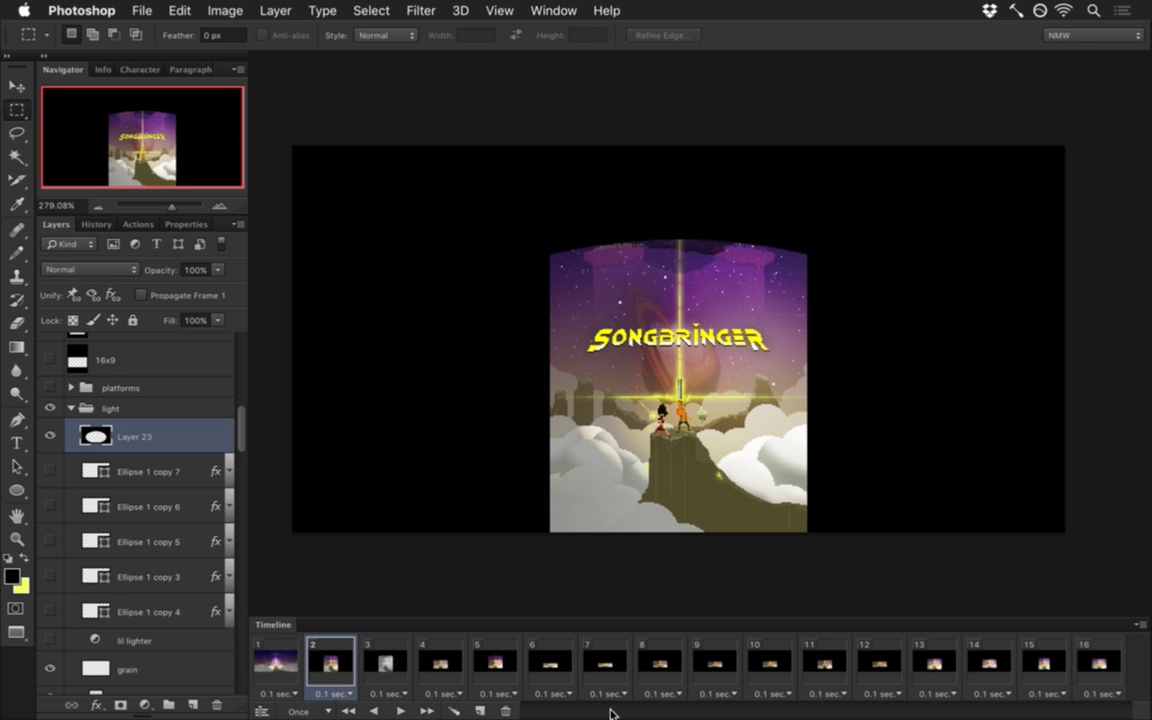
pyautogui.keyDown('shift'); pyautogui.click(1105, 663); pyautogui.keyUp('shift')
pyautogui.click(49, 433)
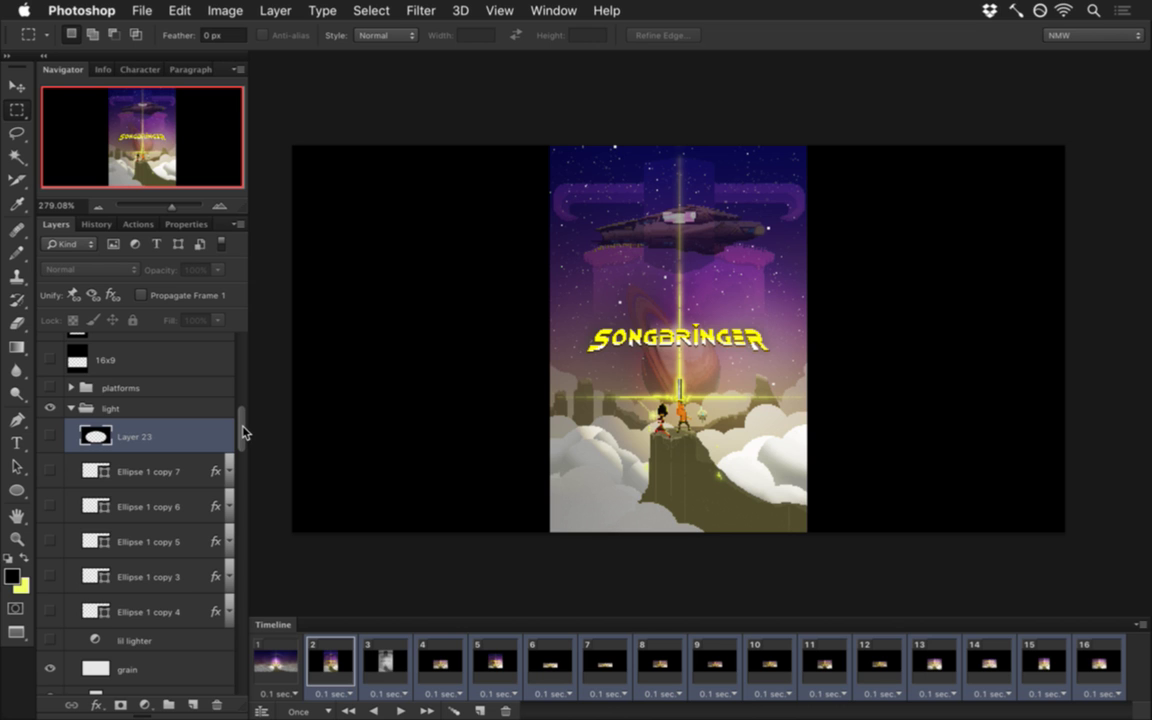
# Step: Review the timeline frames from 2 to 16, return to frame 1, and examine its artwork up close
pyautogui.moveTo(243, 432); pyautogui.dragTo(239, 347)
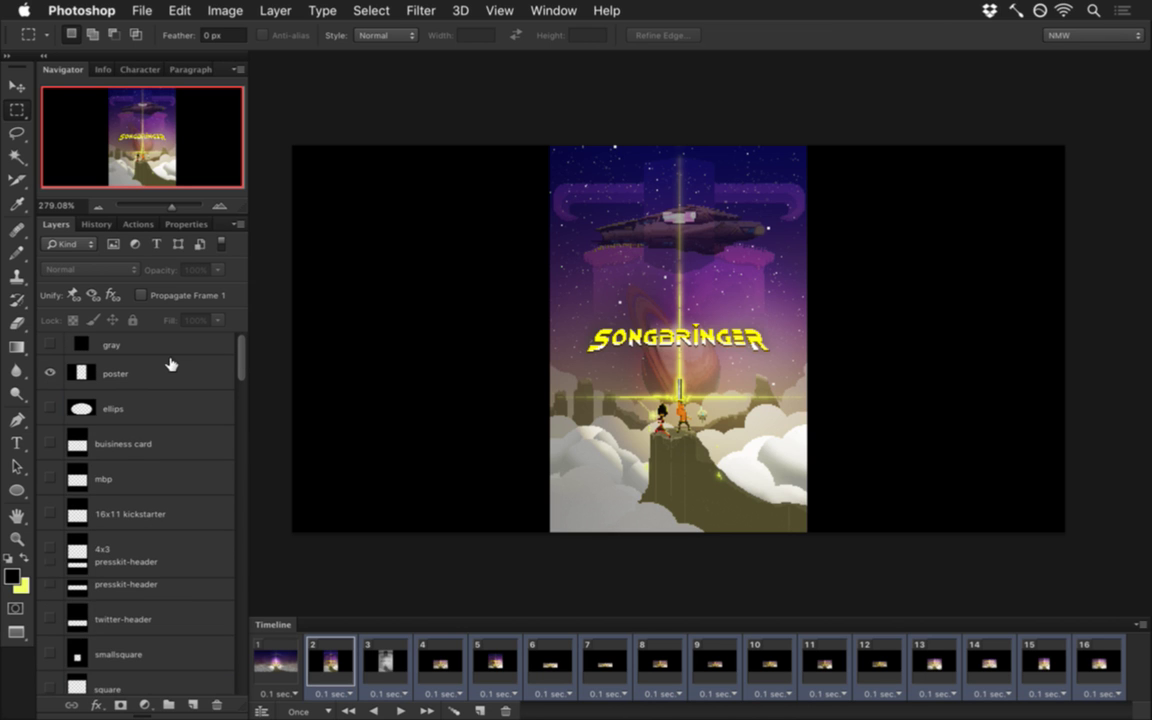
pyautogui.click(348, 658)
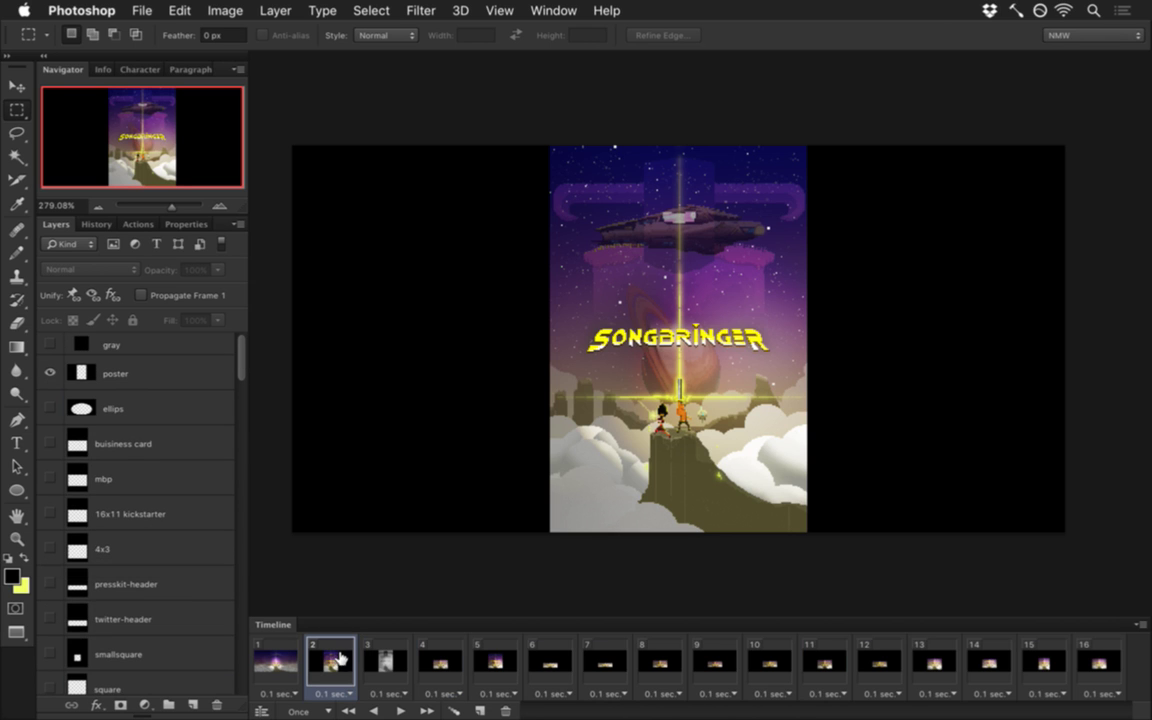
pyautogui.click(384, 660)
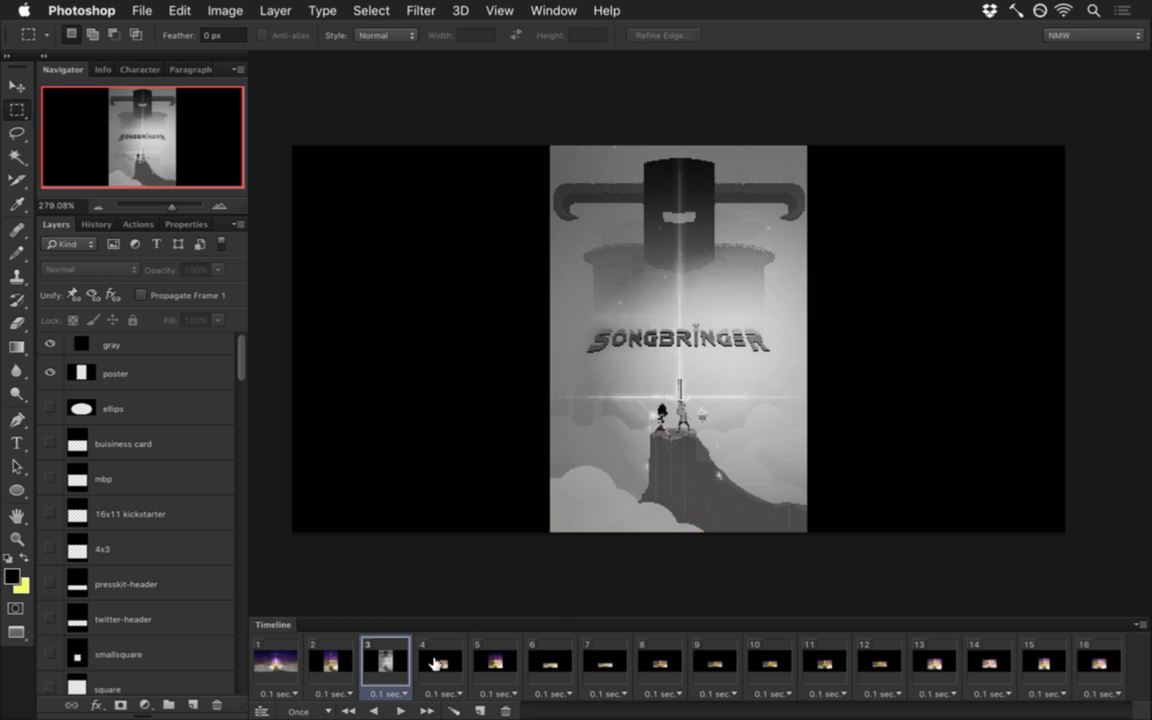
pyautogui.click(437, 662)
pyautogui.click(493, 662)
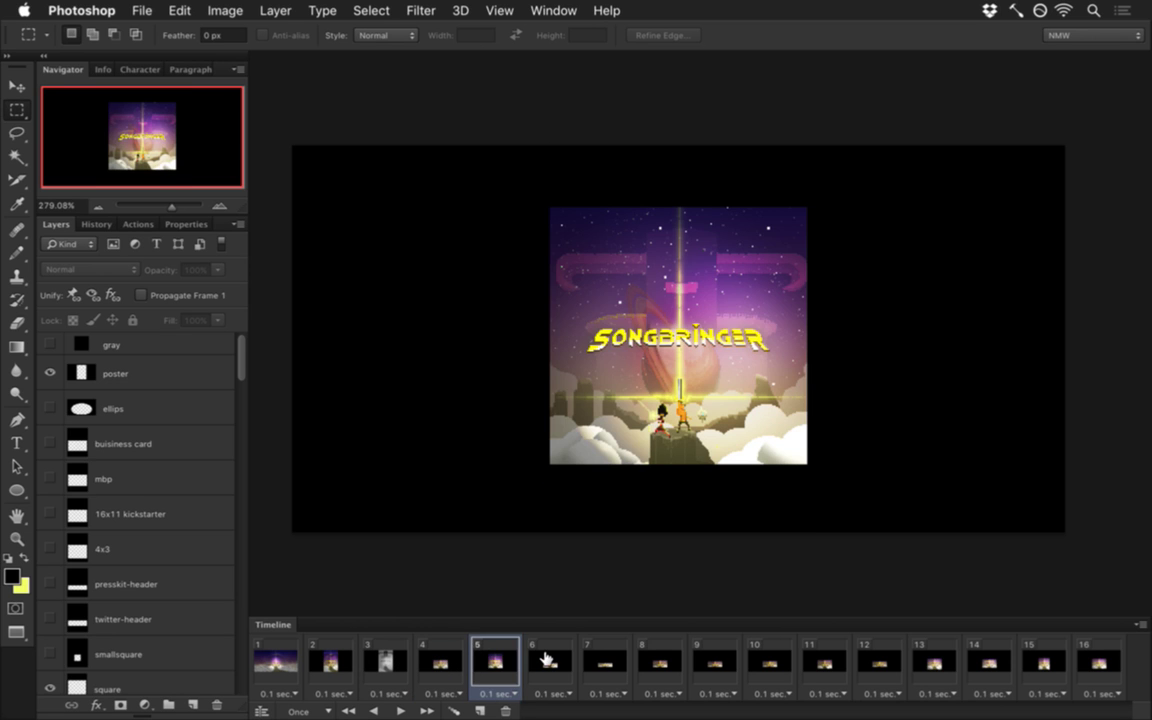
pyautogui.click(550, 660)
pyautogui.click(604, 661)
pyautogui.click(659, 661)
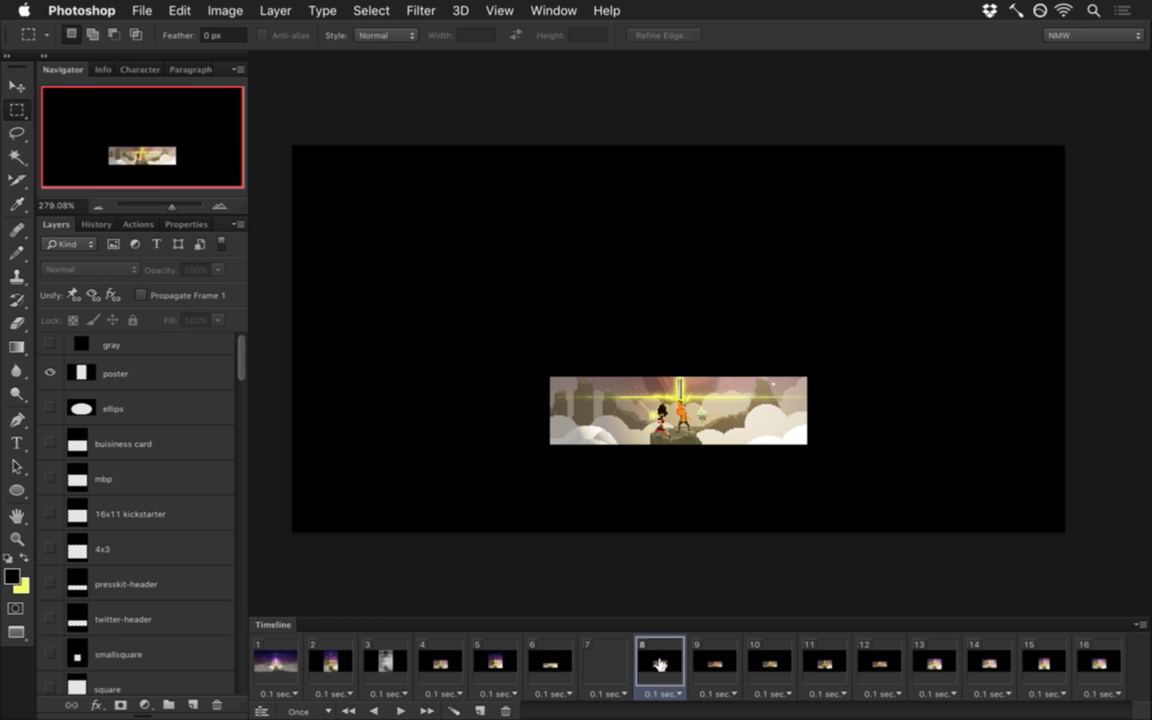
pyautogui.click(714, 662)
pyautogui.click(768, 662)
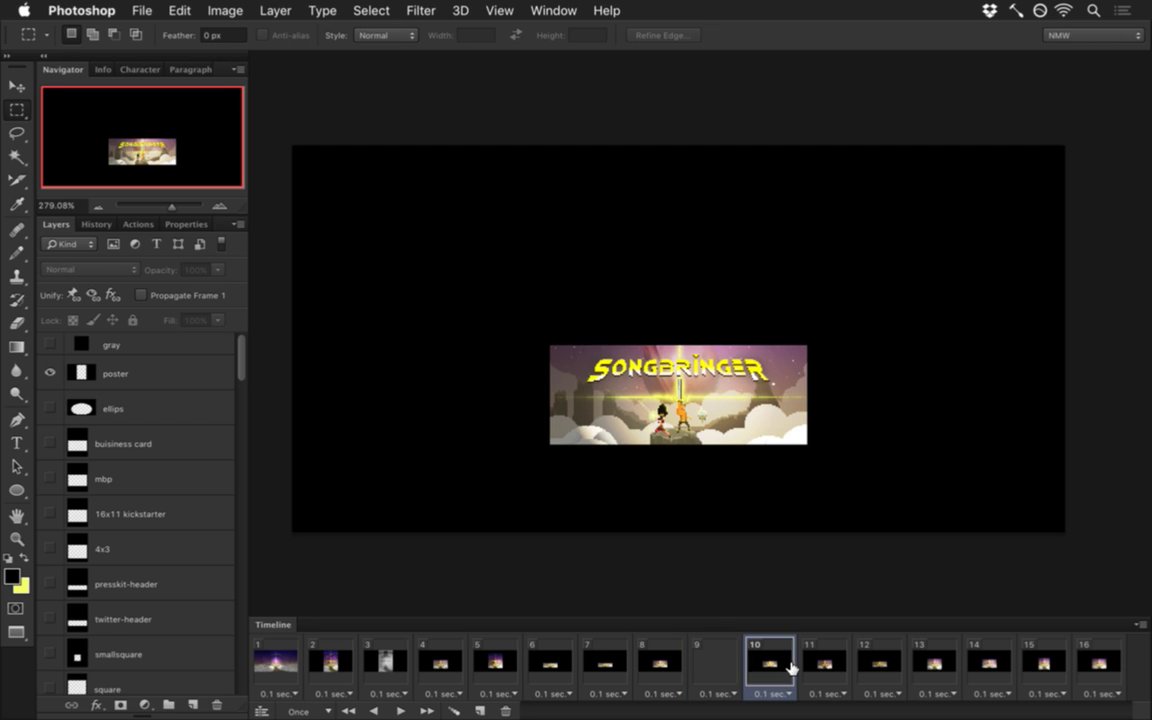
pyautogui.click(857, 662)
pyautogui.click(933, 662)
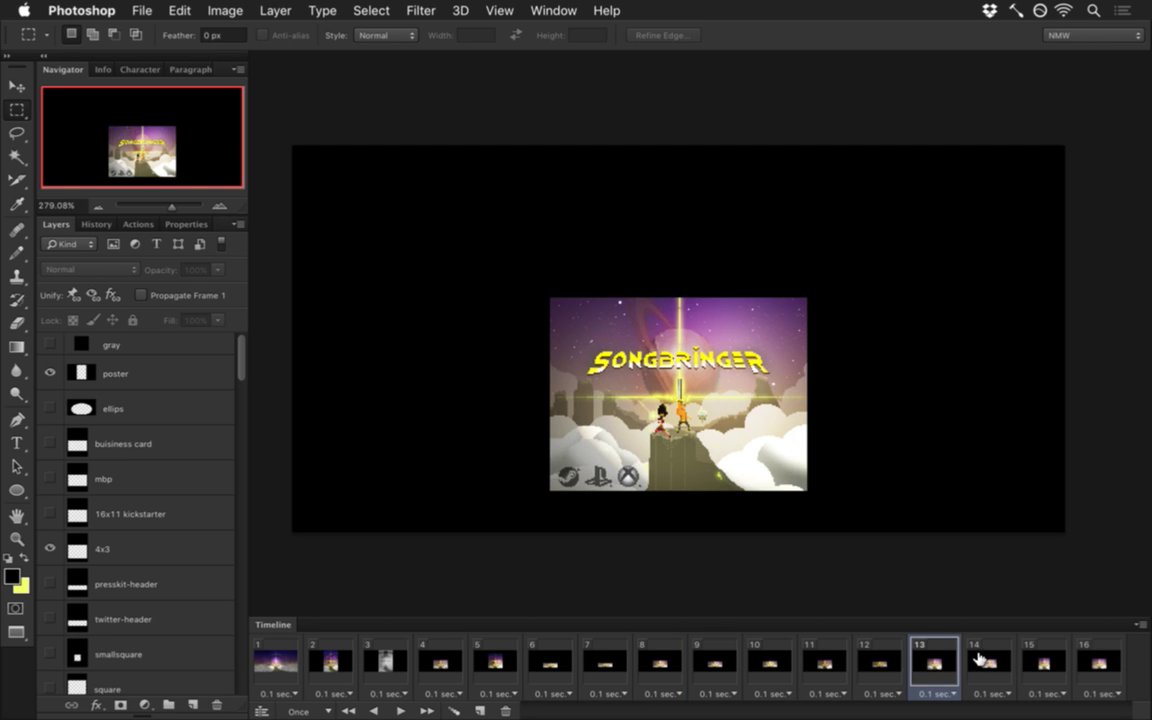
pyautogui.click(990, 660)
pyautogui.click(1043, 660)
pyautogui.click(1098, 660)
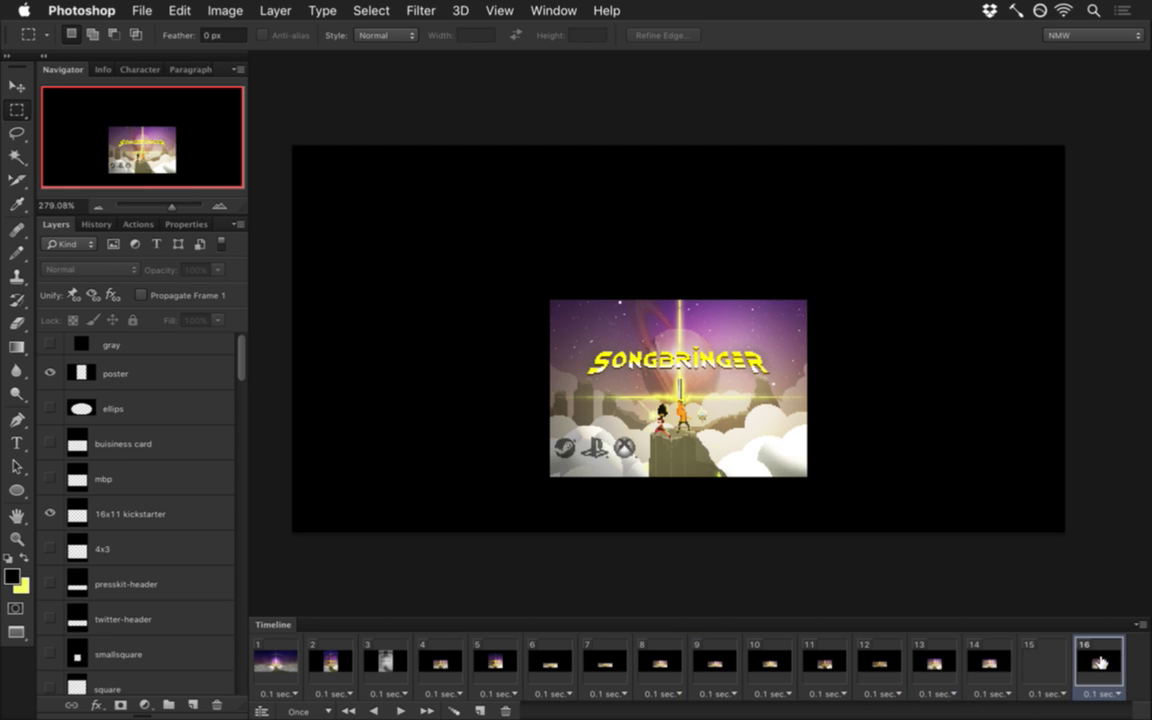
pyautogui.click(275, 660)
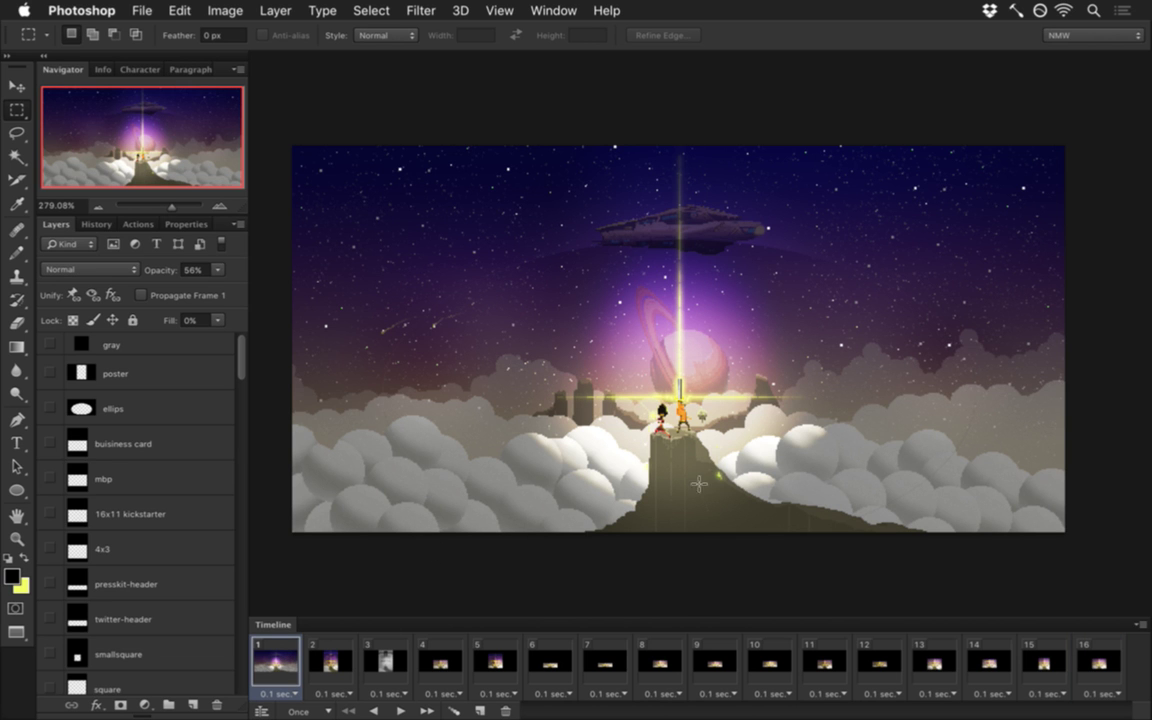
pyautogui.moveTo(680, 412); pyautogui.dragTo(750, 426)
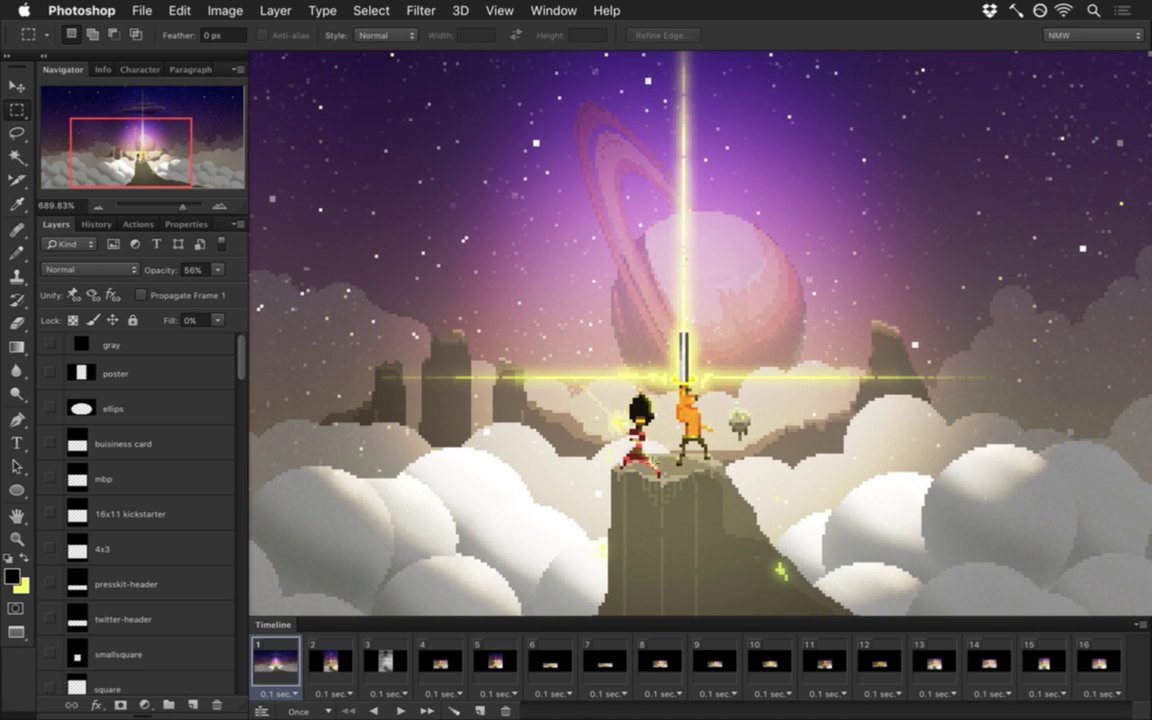
pyautogui.moveTo(591, 478); pyautogui.dragTo(540, 483)
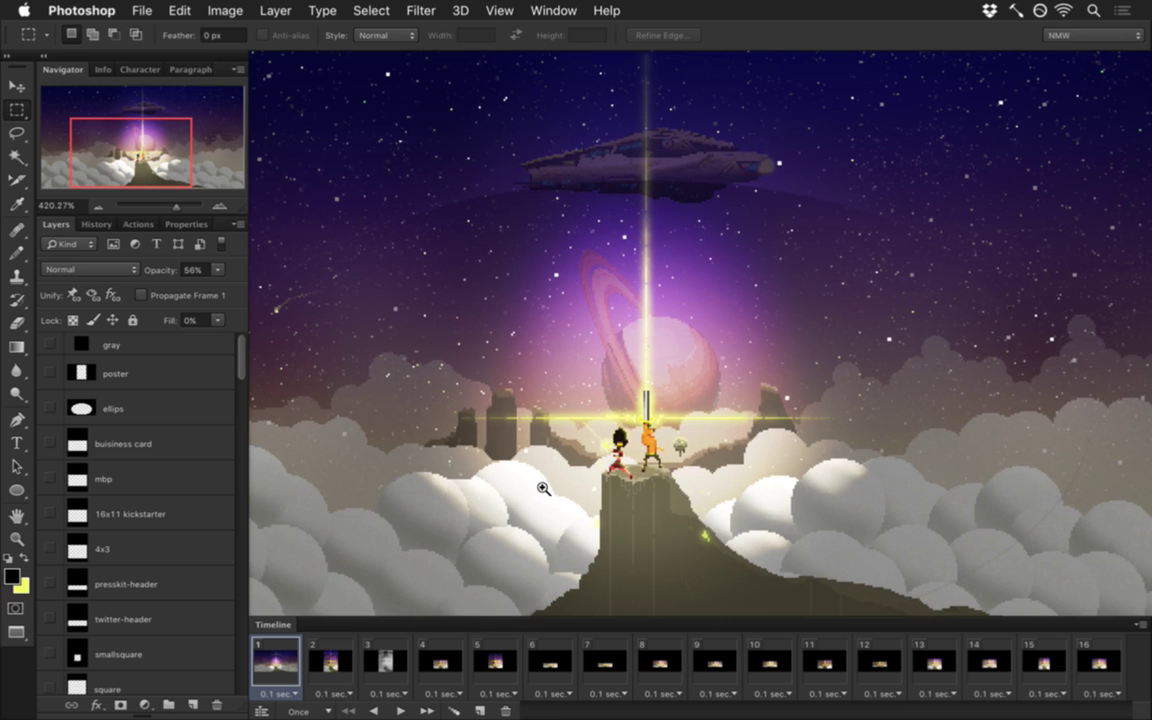
pyautogui.moveTo(482, 518)
pyautogui.mouseDown()
pyautogui.moveTo(442, 522)
pyautogui.moveTo(501, 507)
pyautogui.mouseUp()
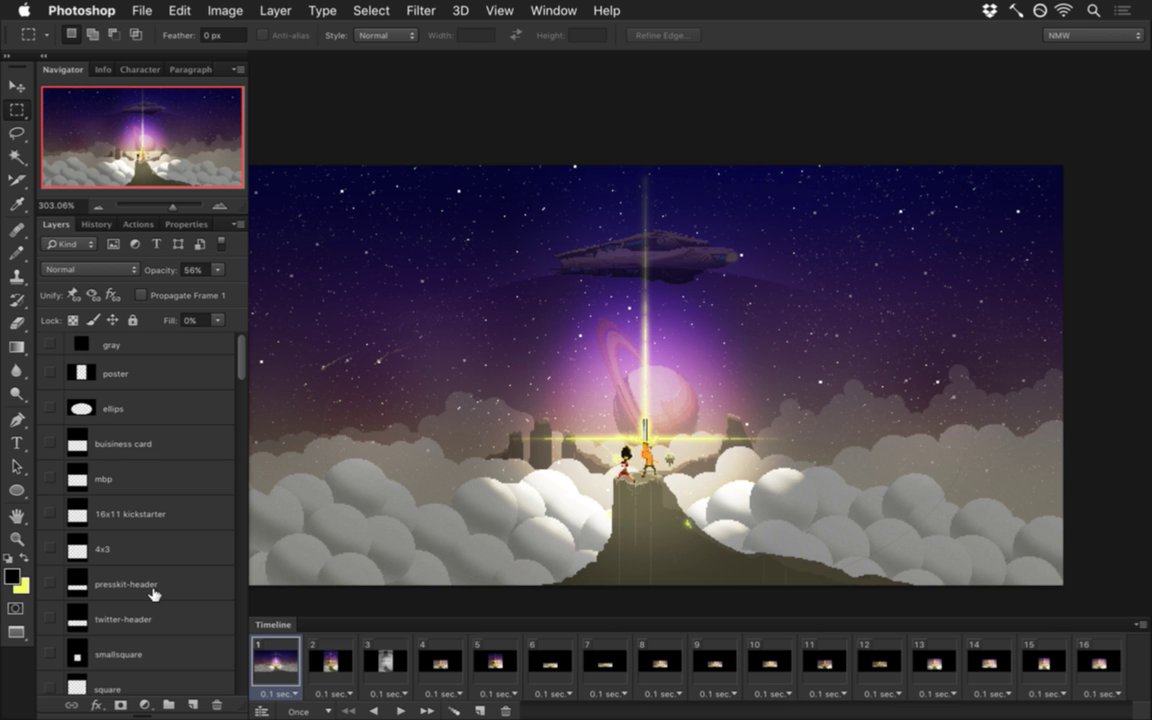
# Step: Check the stars layer by hiding and showing it, and move stars copy 2 and stars copy directly below it
pyautogui.moveTo(239, 360); pyautogui.dragTo(226, 686)
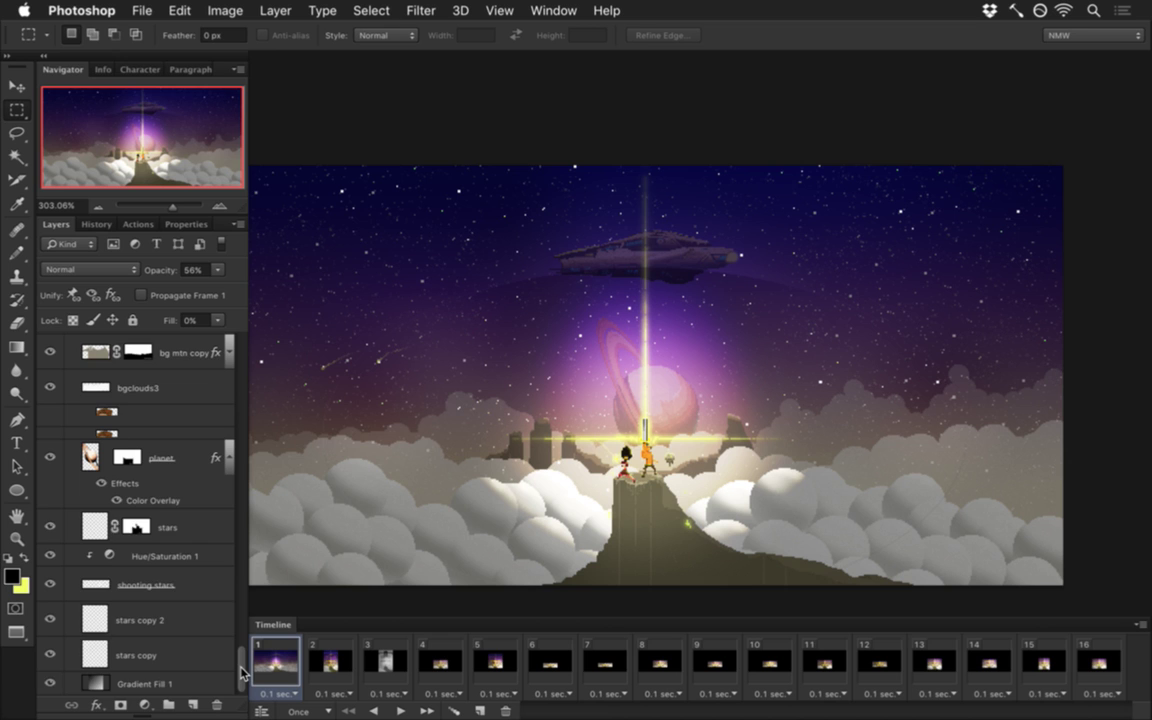
pyautogui.scroll(1, 241, 676)
pyautogui.click(135, 559)
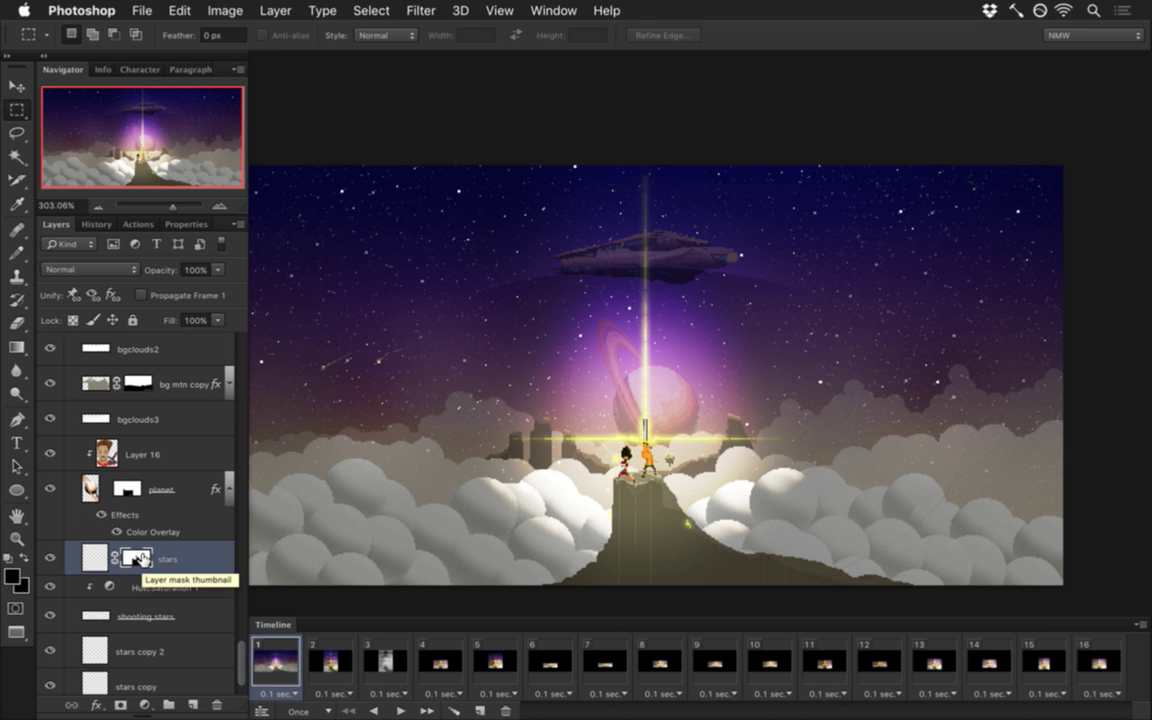
pyautogui.click(51, 557)
pyautogui.click(52, 557)
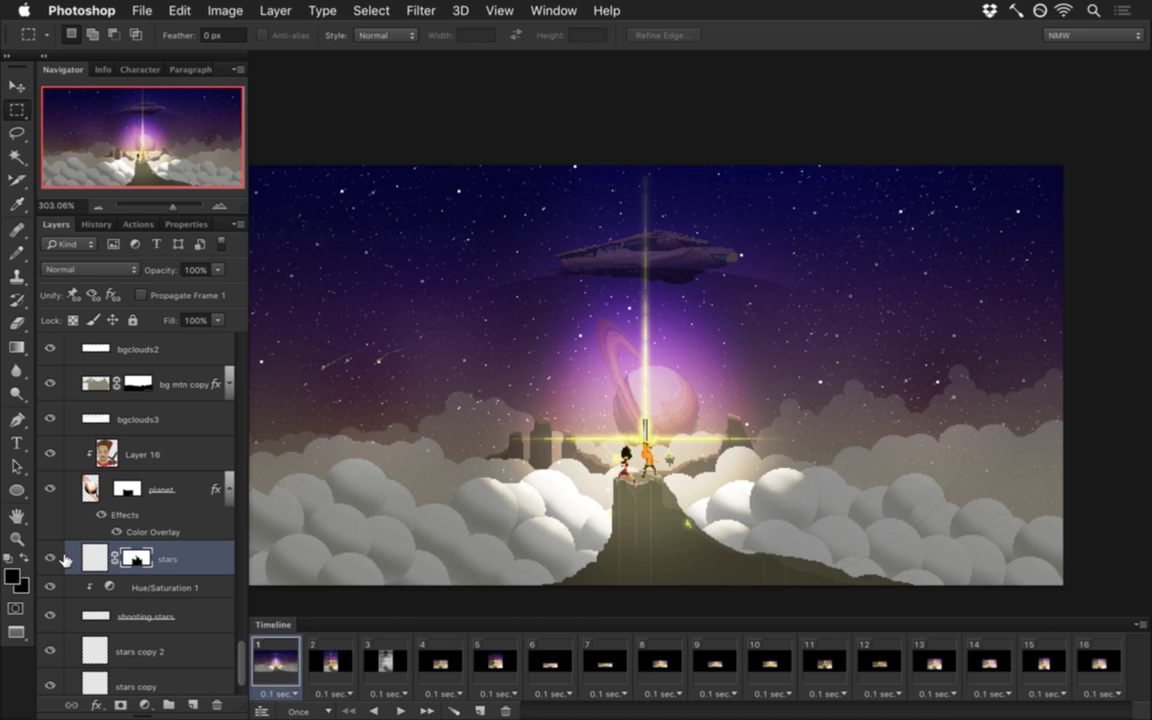
pyautogui.scroll(-3, 187, 610)
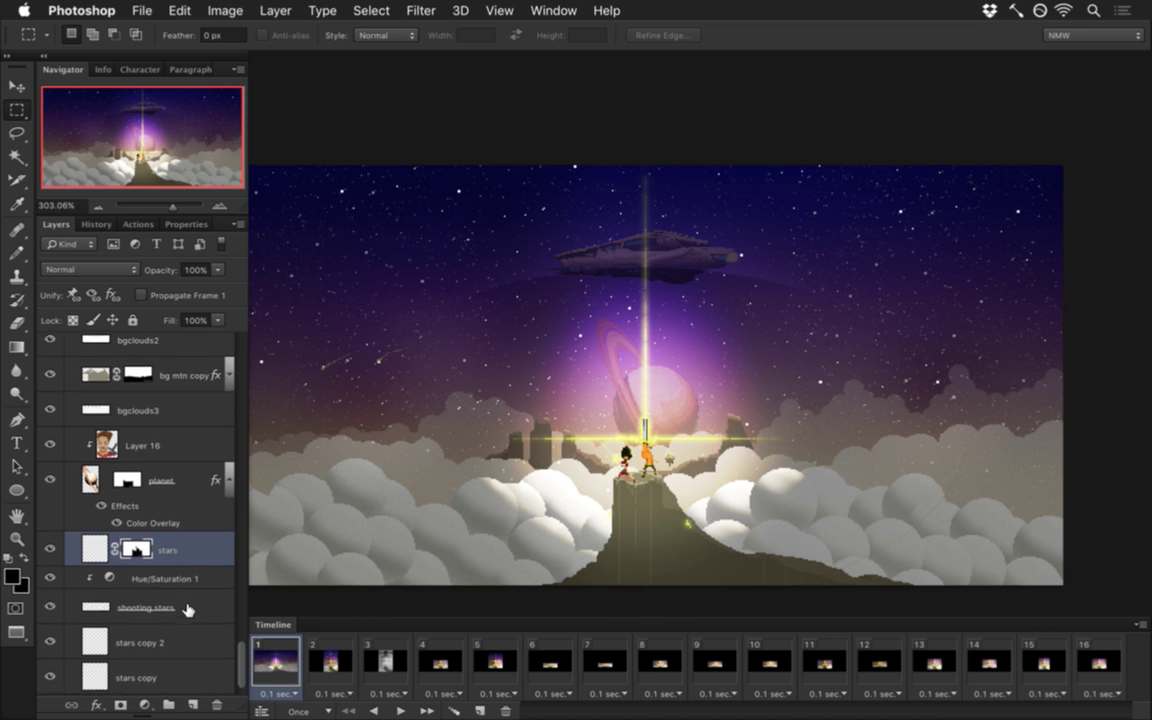
pyautogui.moveTo(97, 612); pyautogui.dragTo(112, 585)
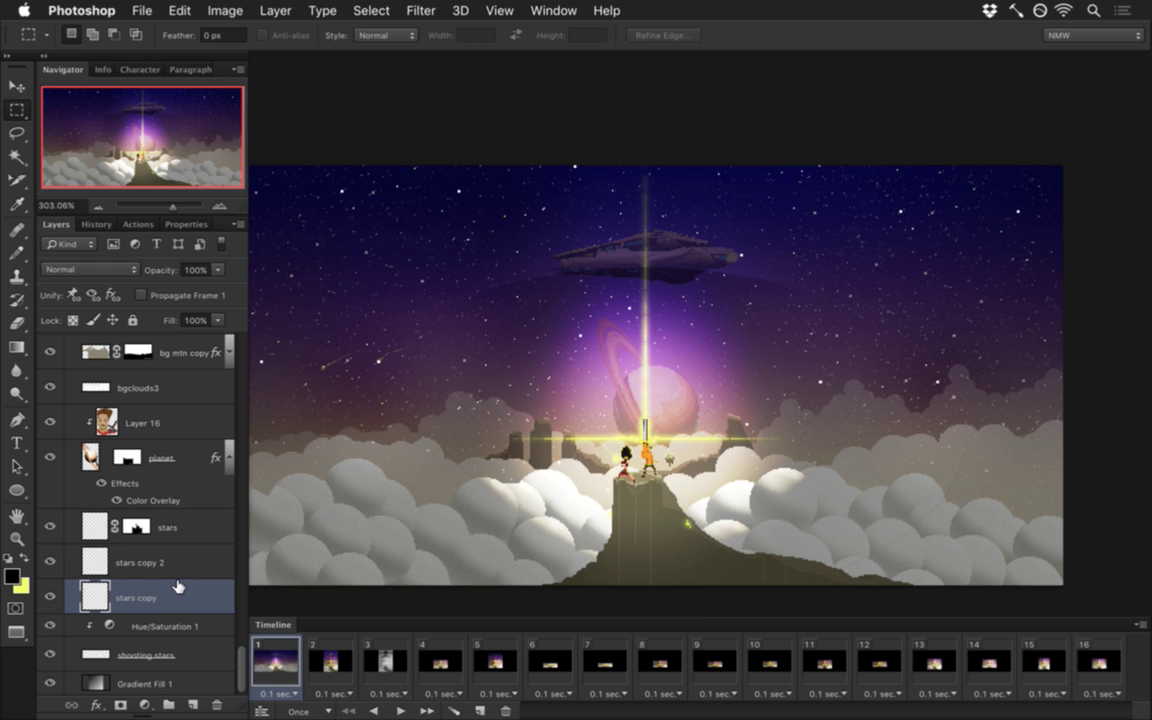
# Step: View the stars layer's mask on its own, return to the full artwork, and disable that mask
pyautogui.click(137, 525)
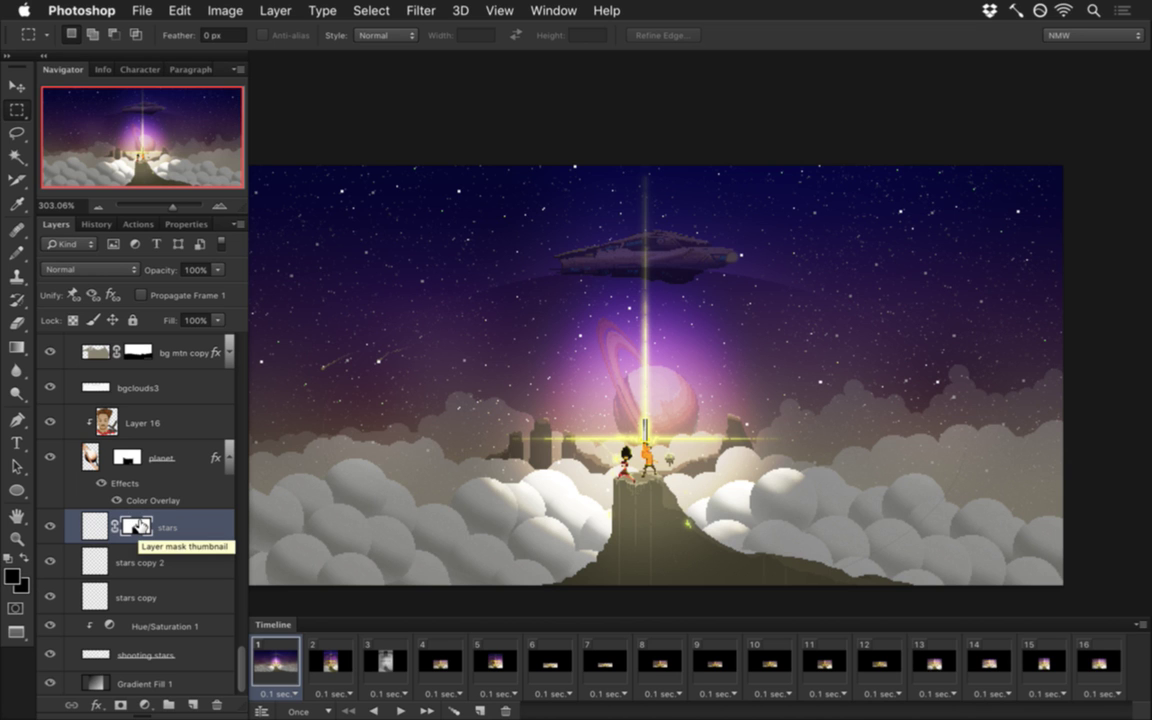
pyautogui.keyDown('alt'); pyautogui.click(137, 525); pyautogui.keyUp('alt')
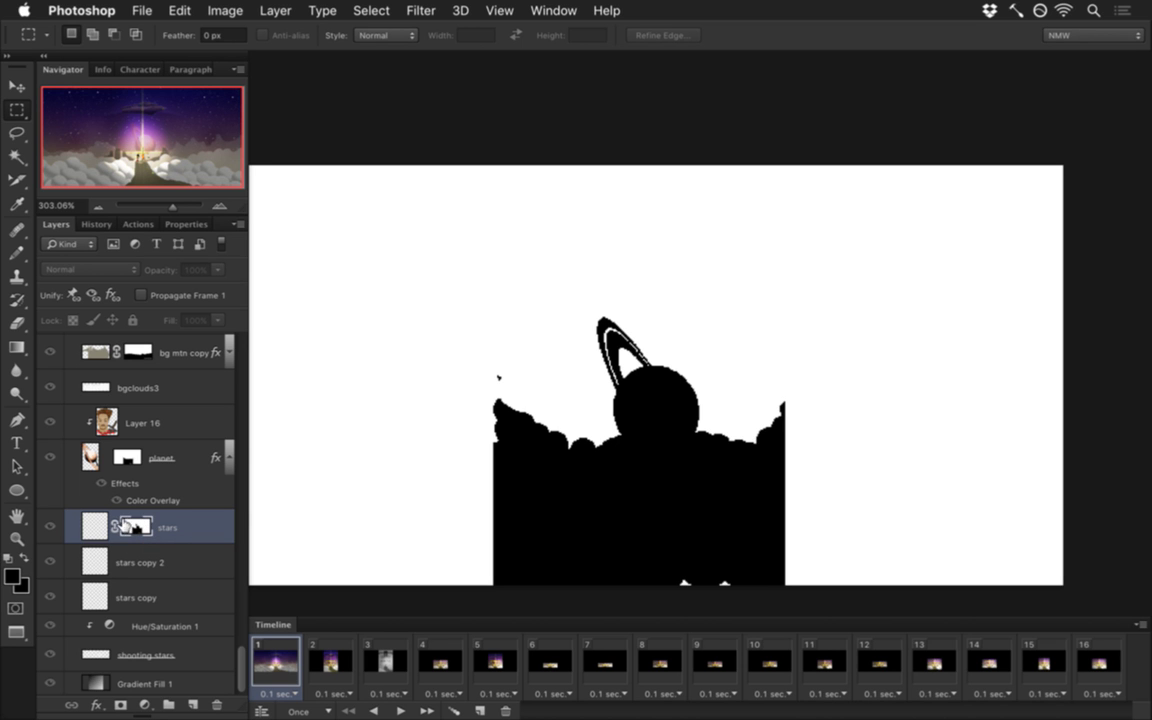
pyautogui.click(100, 524)
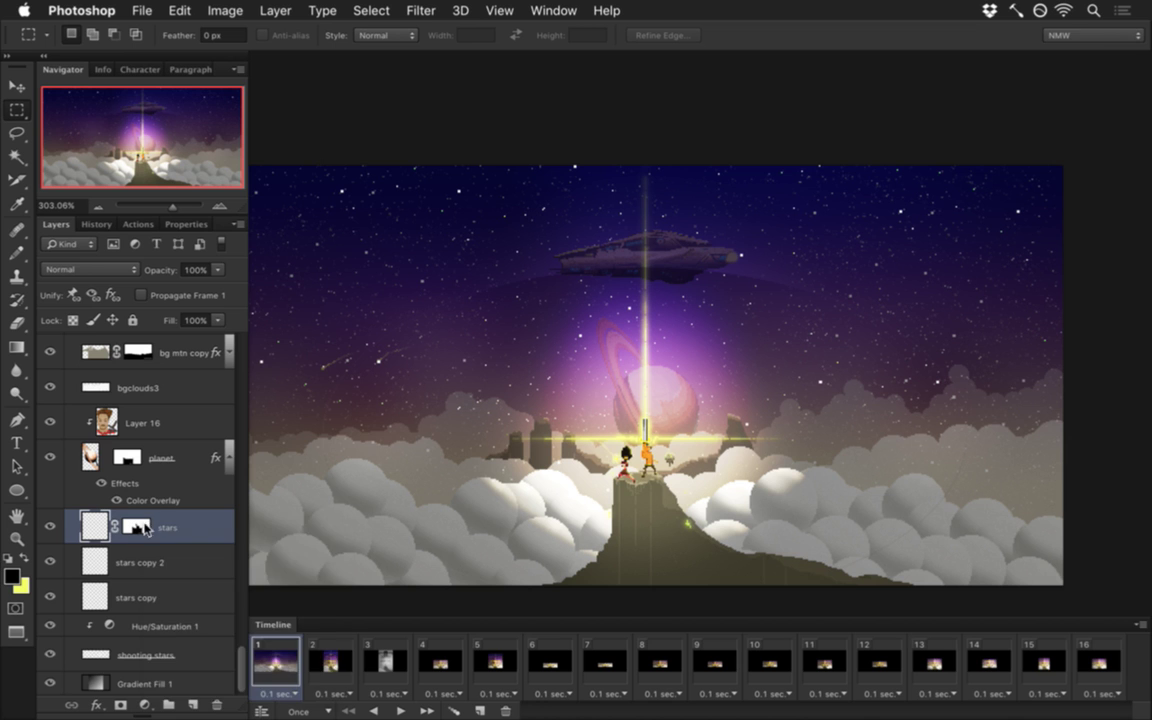
pyautogui.rightClick(140, 526)
pyautogui.click(177, 535)
# Step: Merge the stars, stars copy 2 and stars copy layers into a single layer
pyautogui.keyDown('shift'); pyautogui.click(187, 596); pyautogui.keyUp('shift')
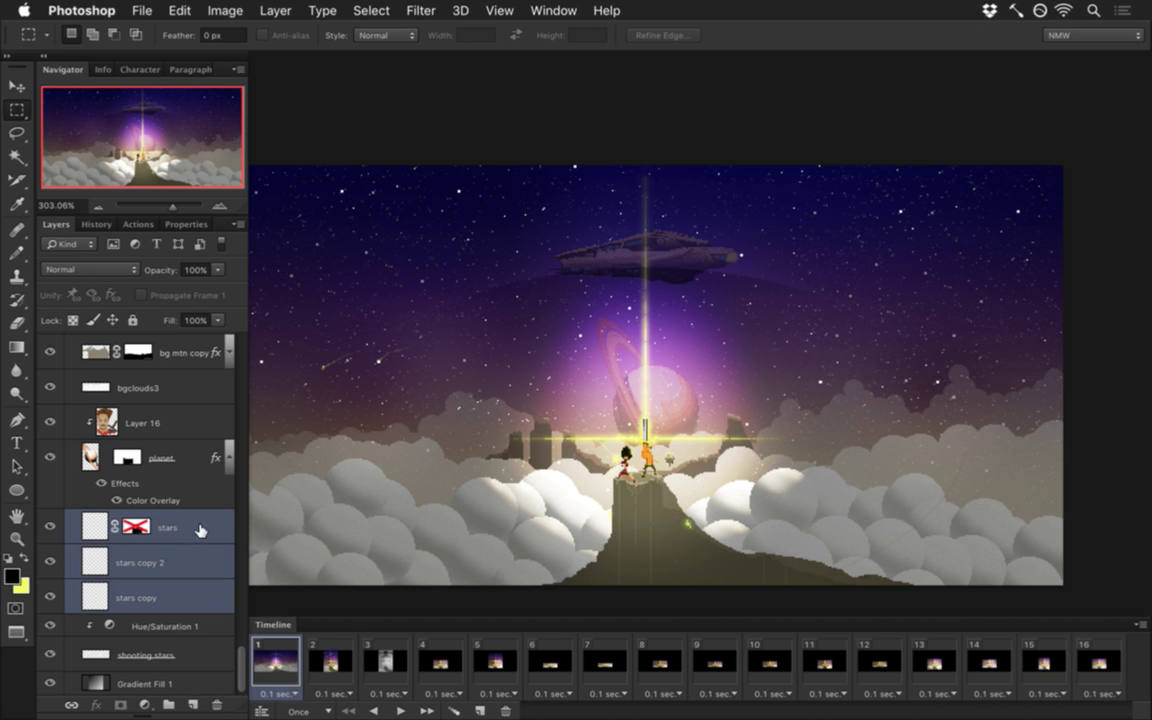
pyautogui.rightClick(180, 478)
pyautogui.click(237, 483)
pyautogui.press('super+e')
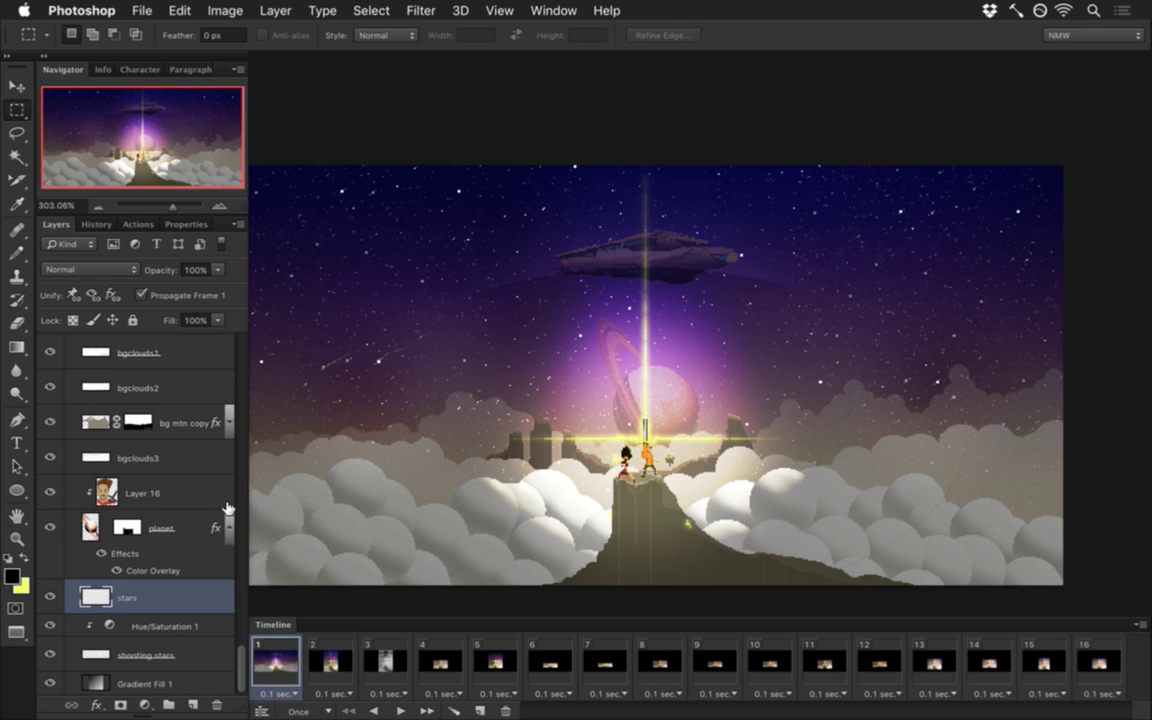
# Step: Load the planet layer's outline as a selection and add the bgclouds3 layer's outline to it
pyautogui.keyDown('super'); pyautogui.click(90, 526); pyautogui.keyUp('super')
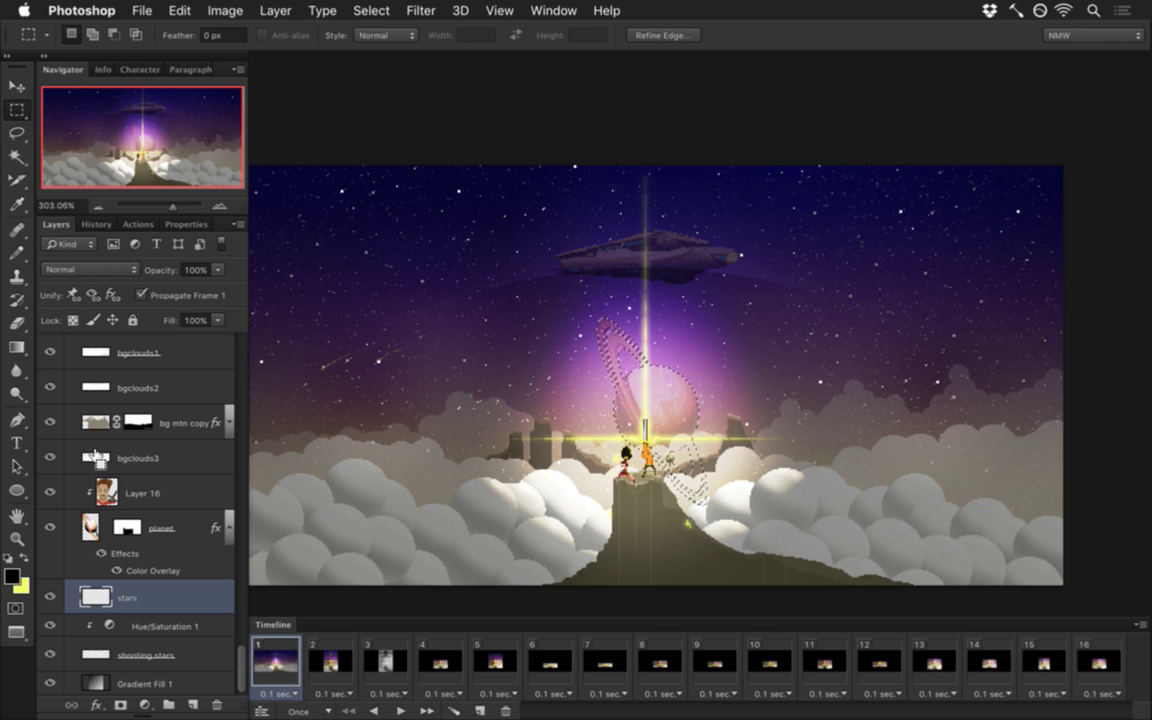
pyautogui.keyDown('shift'); pyautogui.keyDown('super'); pyautogui.click(95, 460); pyautogui.keyUp('super'); pyautogui.keyUp('shift')
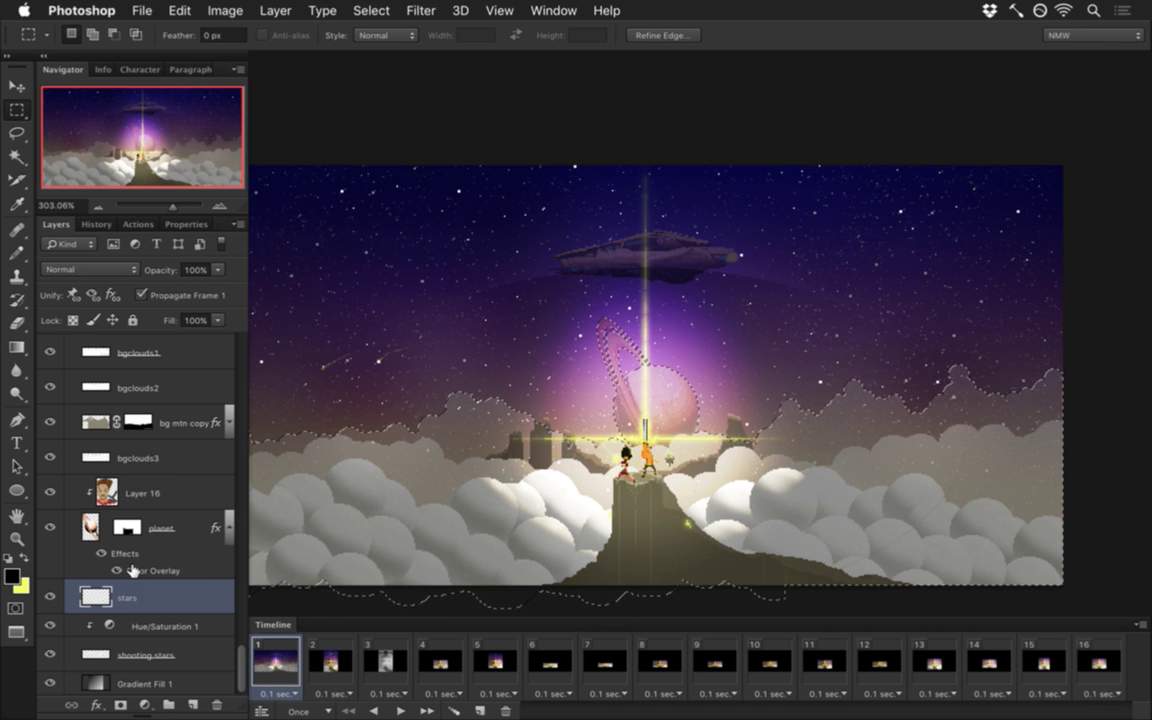
pyautogui.moveTo(427, 540); pyautogui.dragTo(407, 531)
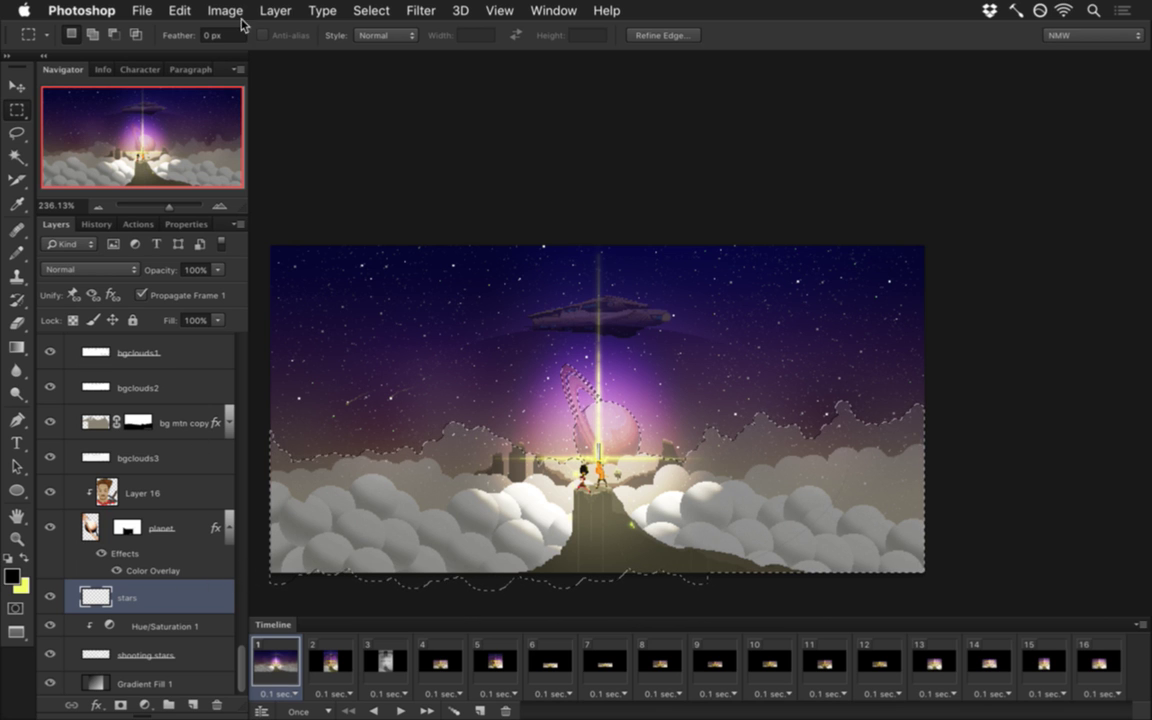
# Step: Add a layer mask to the stars layer that hides the selected planet and cloud areas, and check the masked sky
pyautogui.click(285, 11)
pyautogui.moveTo(361, 233)
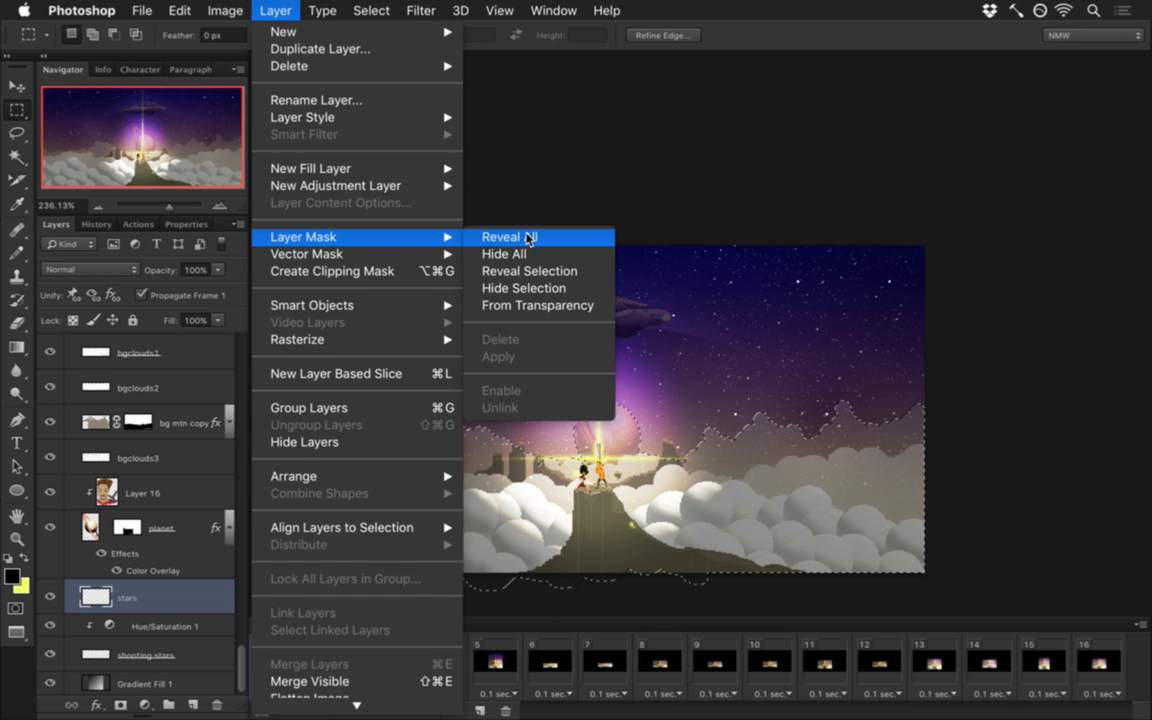
pyautogui.click(537, 290)
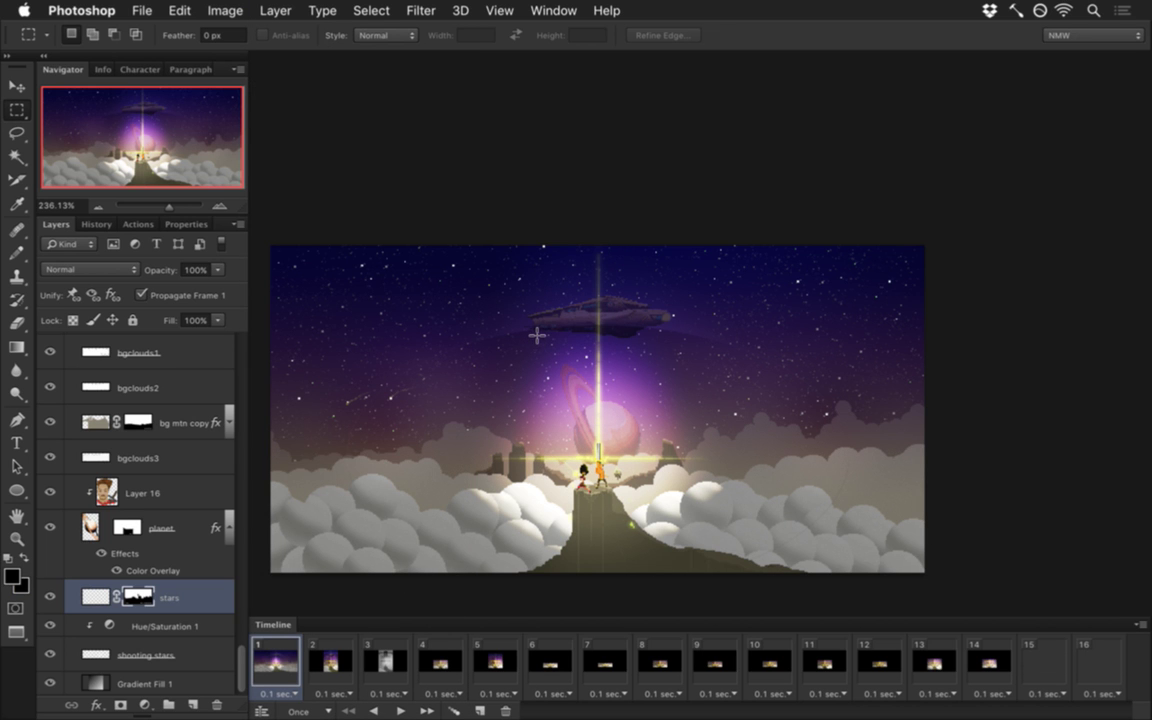
pyautogui.scroll(1, 519, 469)
pyautogui.scroll(3, 519, 469)
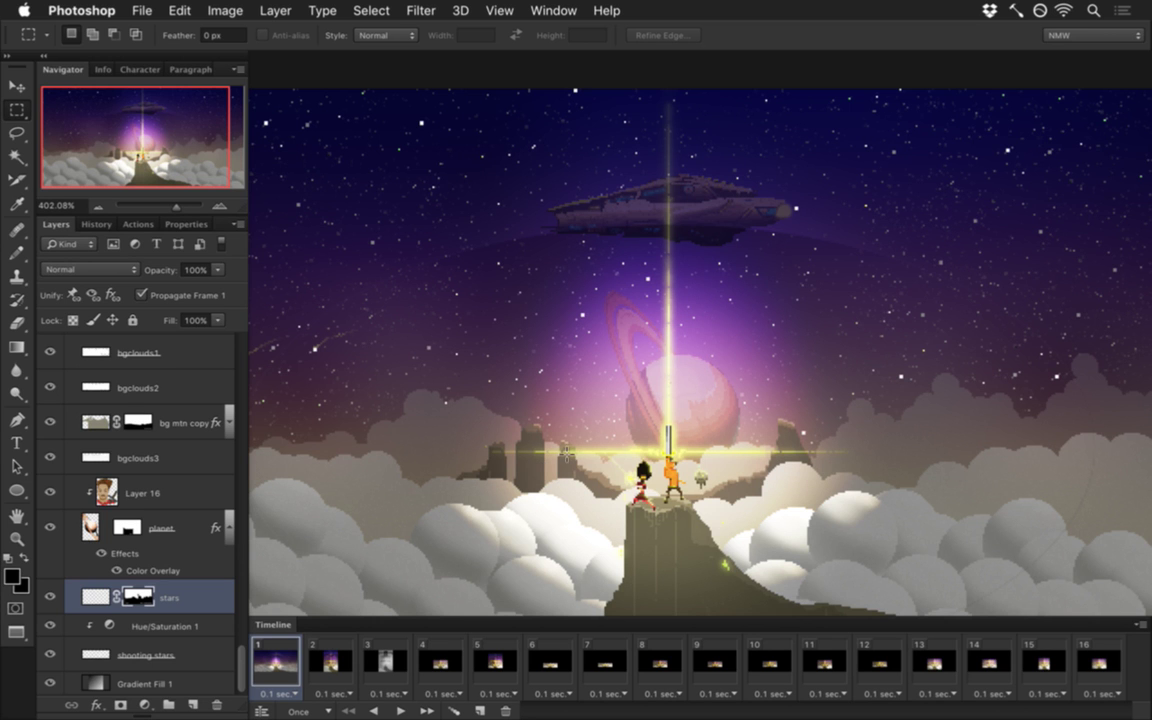
pyautogui.scroll(-2, 519, 436)
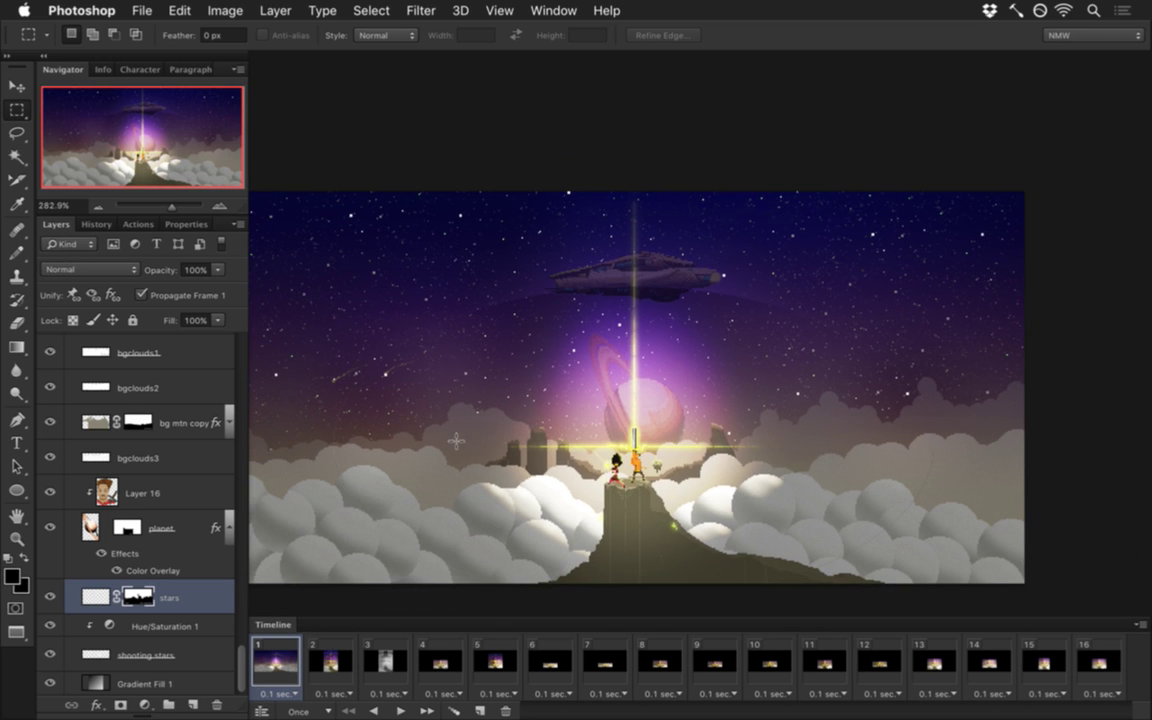
pyautogui.moveTo(415, 436); pyautogui.dragTo(450, 441)
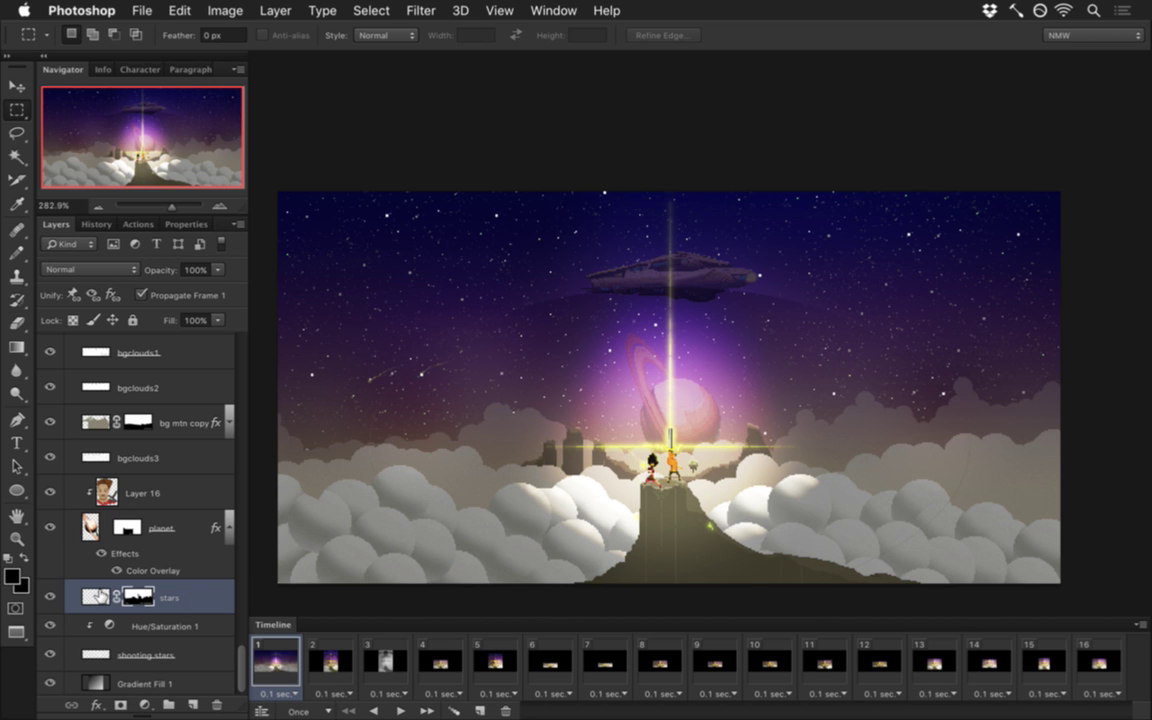
# Step: View the stars layer's mask on its own and paint black over the small white gaps along its lower edge
pyautogui.click(101, 600)
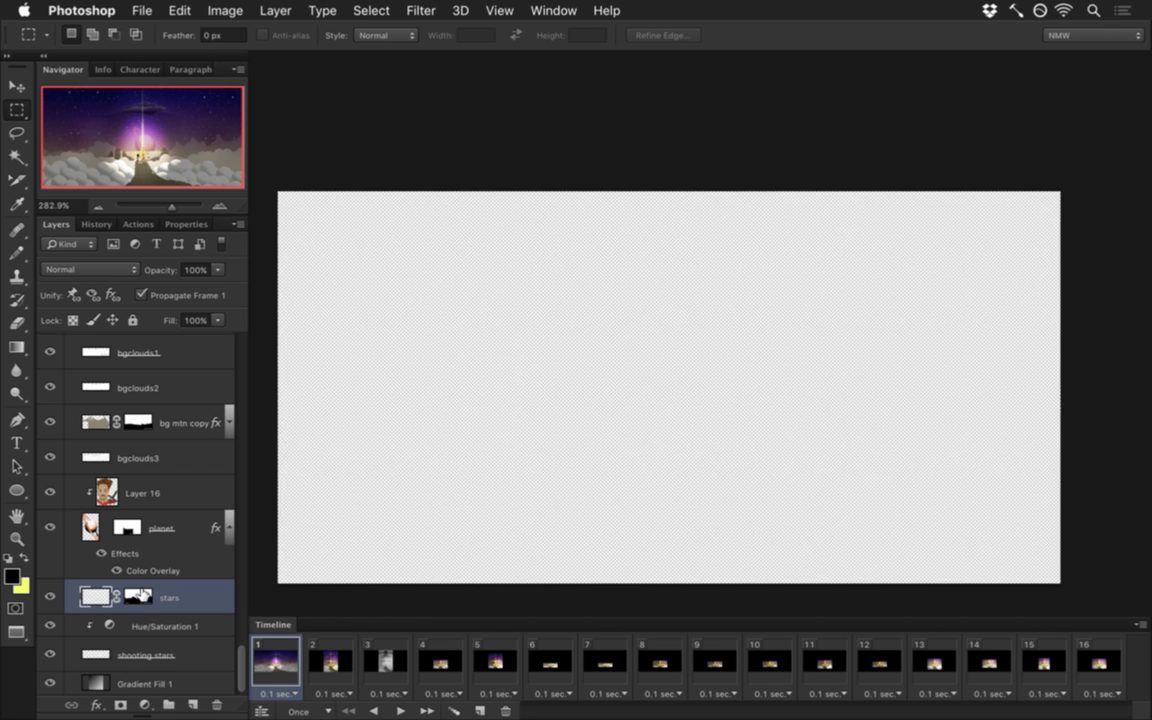
pyautogui.keyDown('alt'); pyautogui.click(135, 597); pyautogui.keyUp('alt')
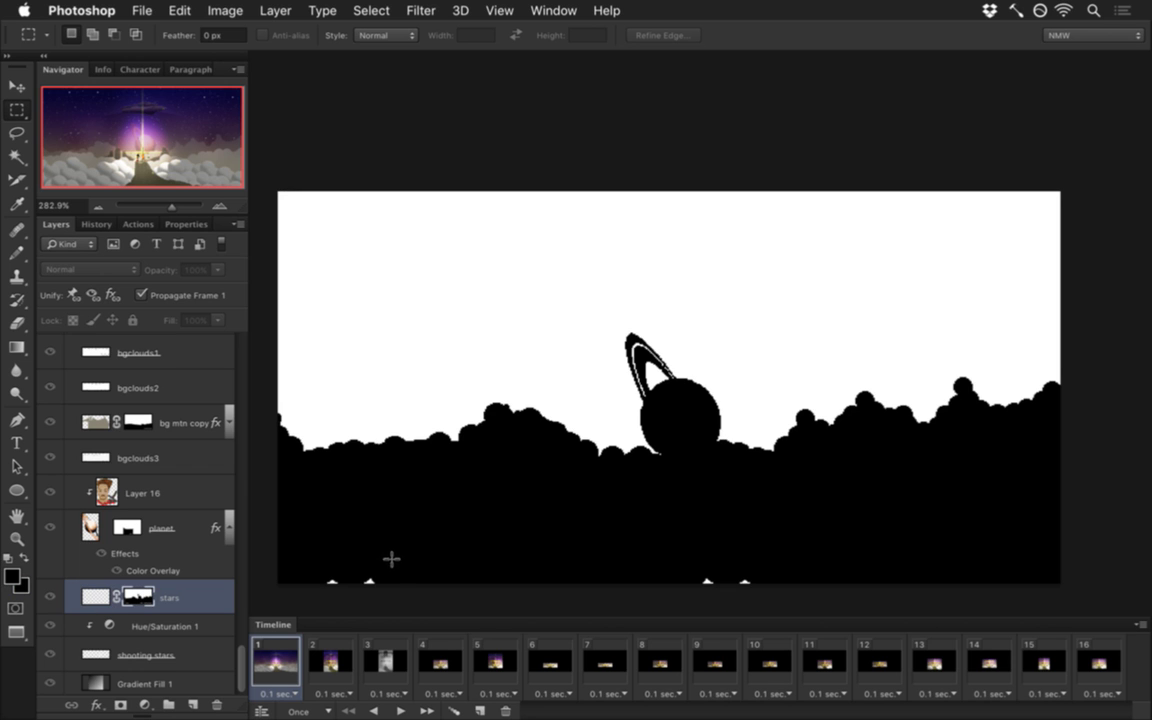
pyautogui.press('i')
pyautogui.press('b')
pyautogui.press(']')
pyautogui.press(']')
pyautogui.press(']')
pyautogui.press(']')
pyautogui.press(']')
pyautogui.press(']')
pyautogui.press('[')
pyautogui.press('[')
pyautogui.press('[')
pyautogui.press('[')
pyautogui.press('[')
pyautogui.press('[')
pyautogui.press('[')
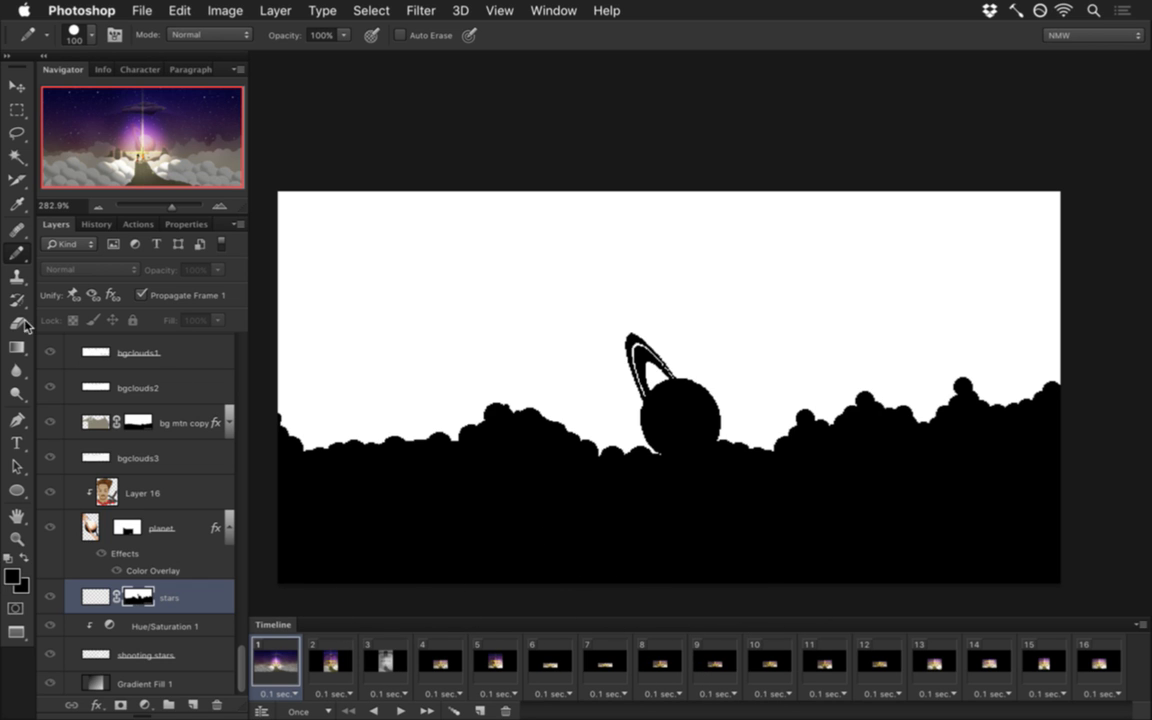
# Step: Select the white sky area of the stars mask with the Magic Wand and switch to the Gradient tool
pyautogui.click(17, 156)
pyautogui.click(400, 378)
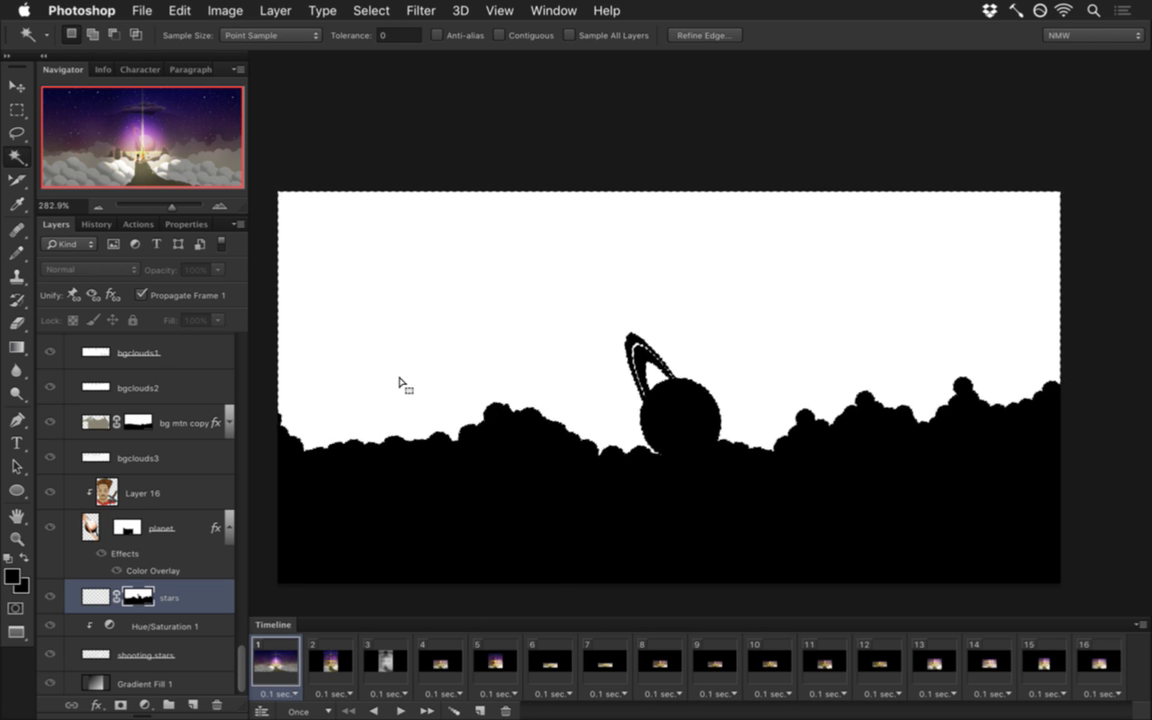
pyautogui.click(19, 348)
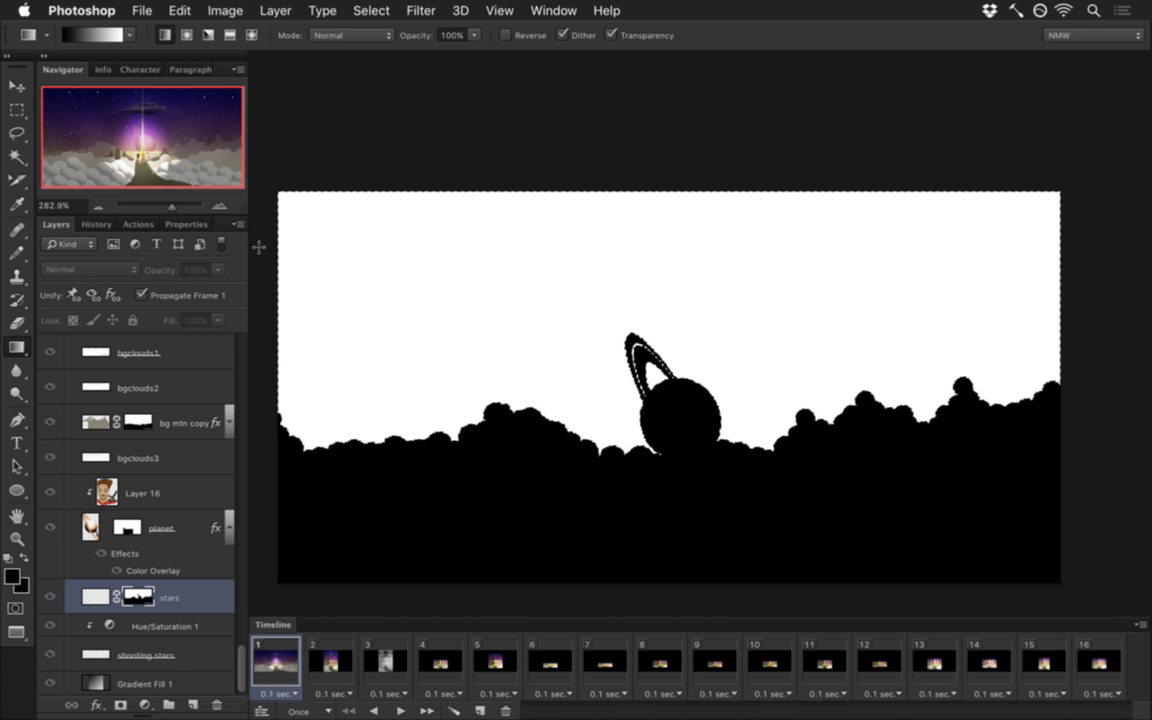
# Step: Try vertical black-to-white gradients over the mask's selected sky, first downward and then upward, undoing each one
pyautogui.moveTo(417, 194); pyautogui.dragTo(419, 419)
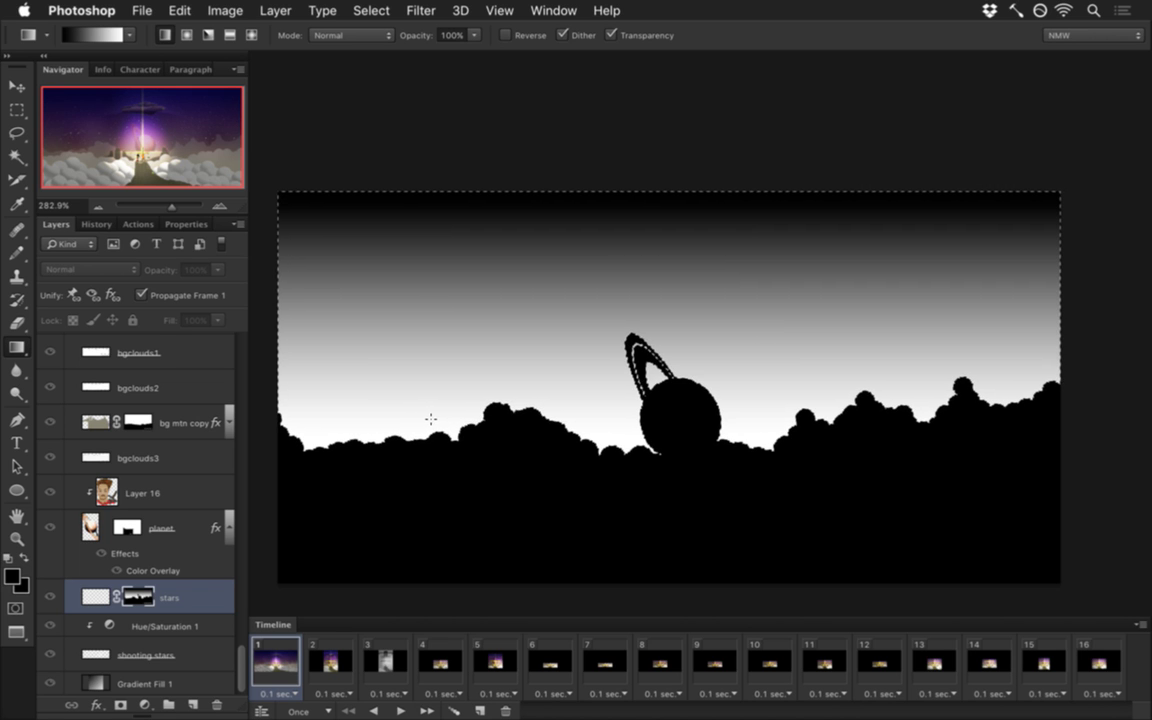
pyautogui.press('super+z')
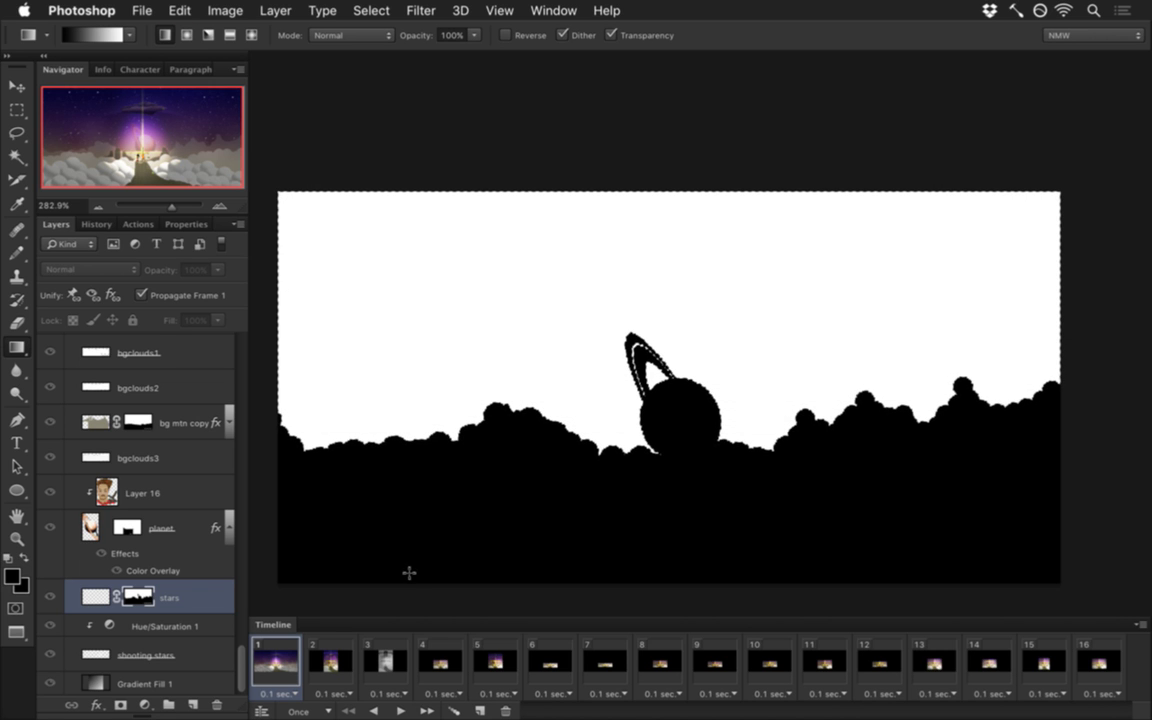
pyautogui.moveTo(360, 527); pyautogui.dragTo(362, 205)
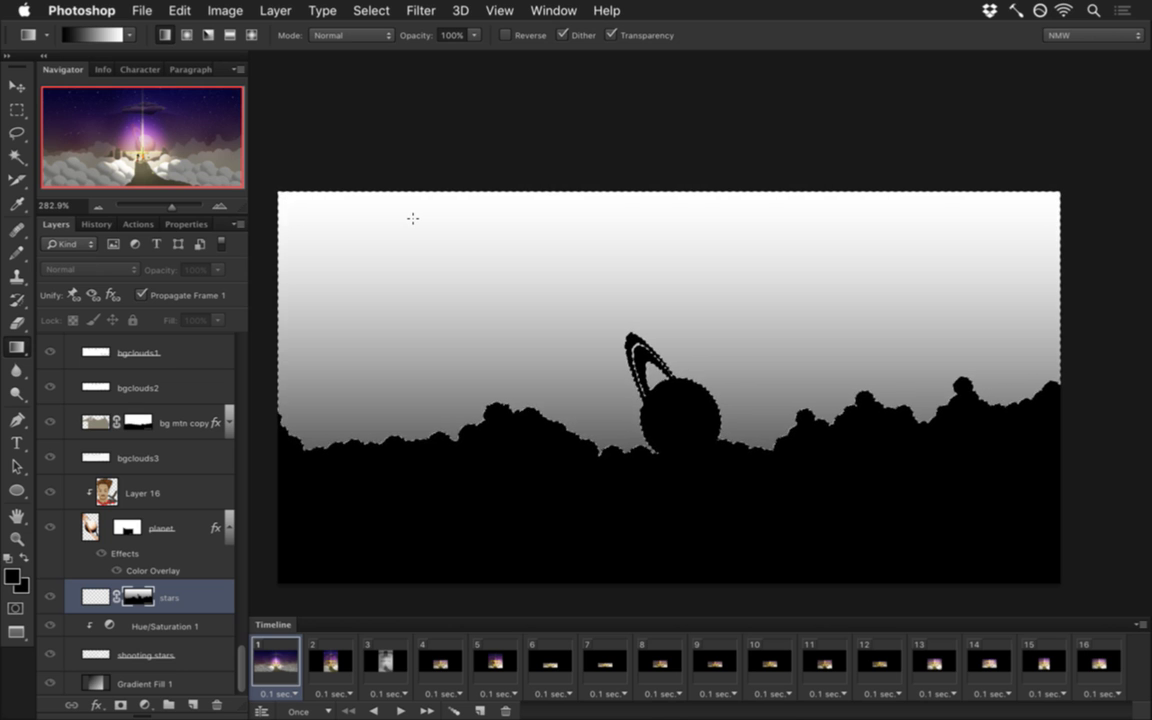
pyautogui.press('super+z')
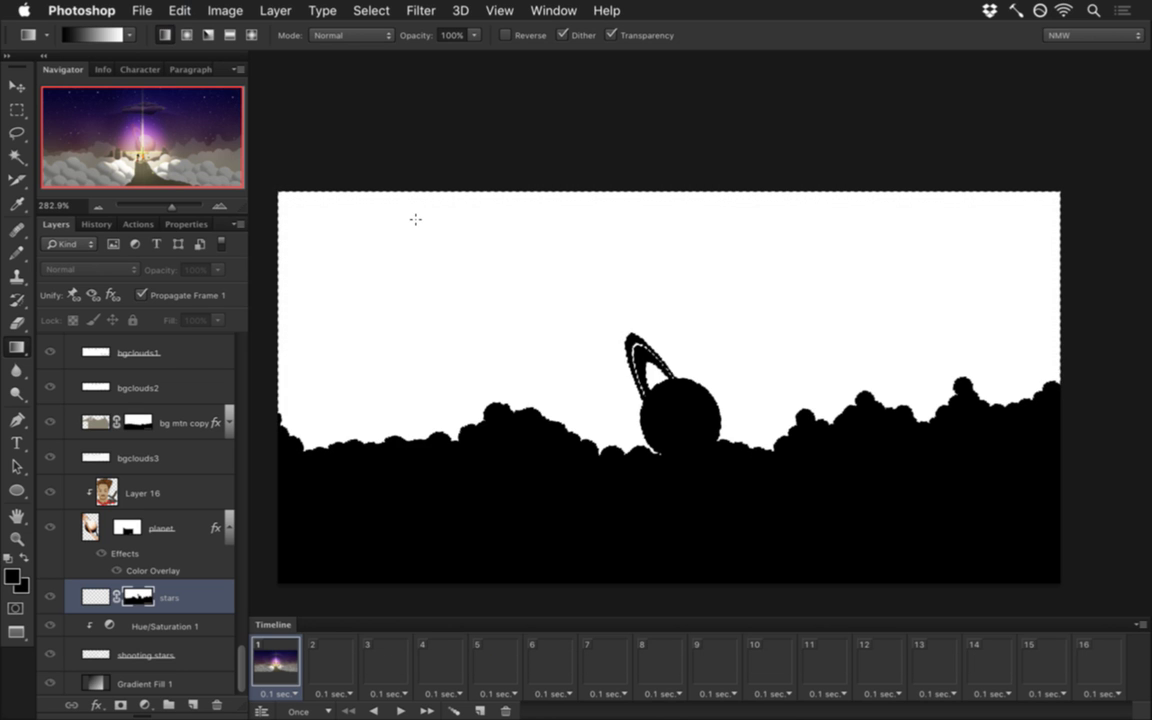
# Step: Change the gradient's black stop to gray with 50% brightness and fill the mask's selected sky from gray at the base to white at the top
pyautogui.click(90, 36)
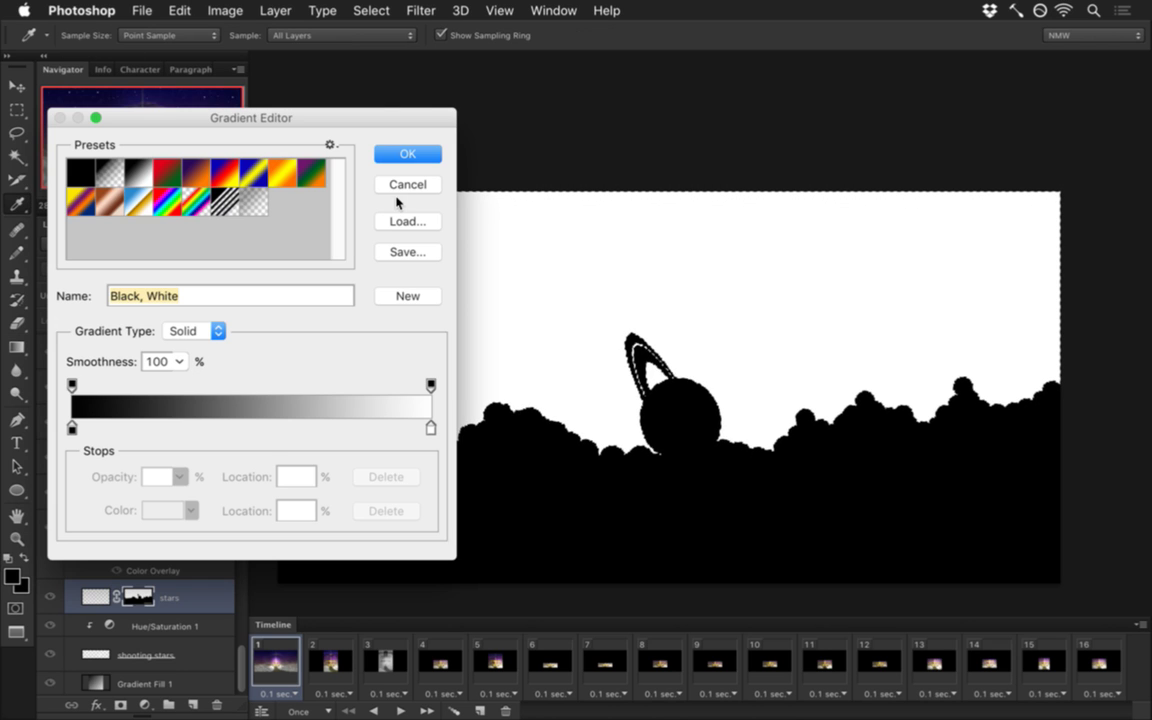
pyautogui.doubleClick(74, 429)
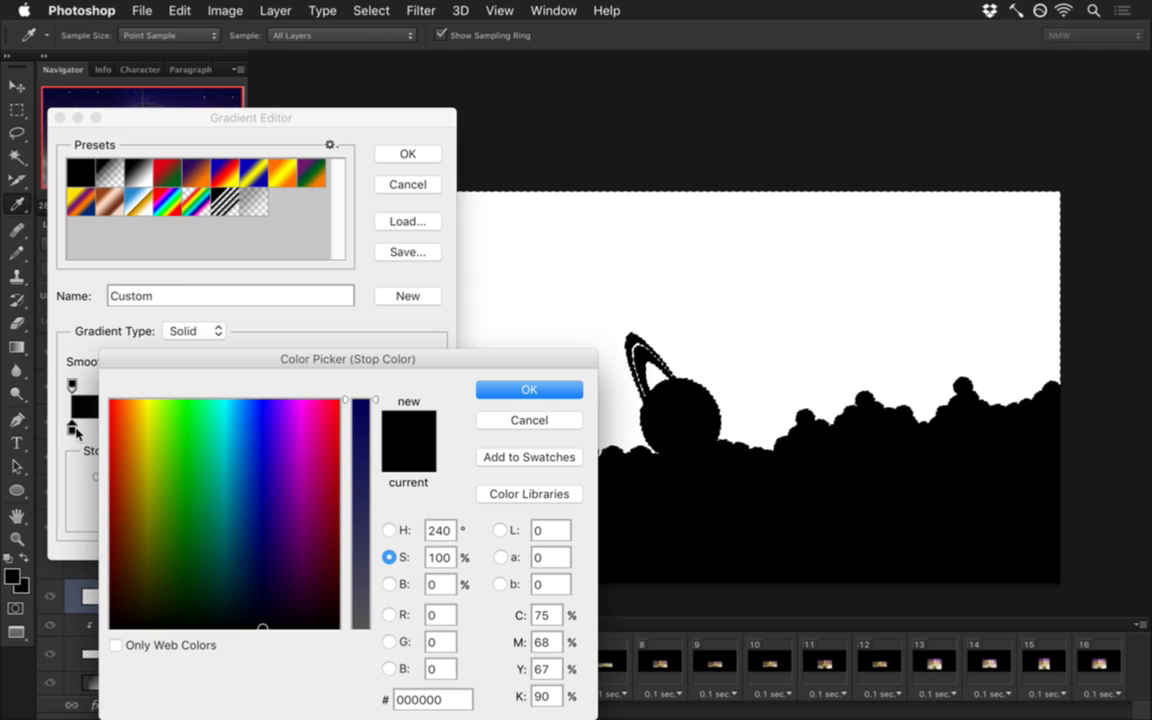
pyautogui.click(390, 584)
pyautogui.moveTo(365, 510); pyautogui.dragTo(363, 518)
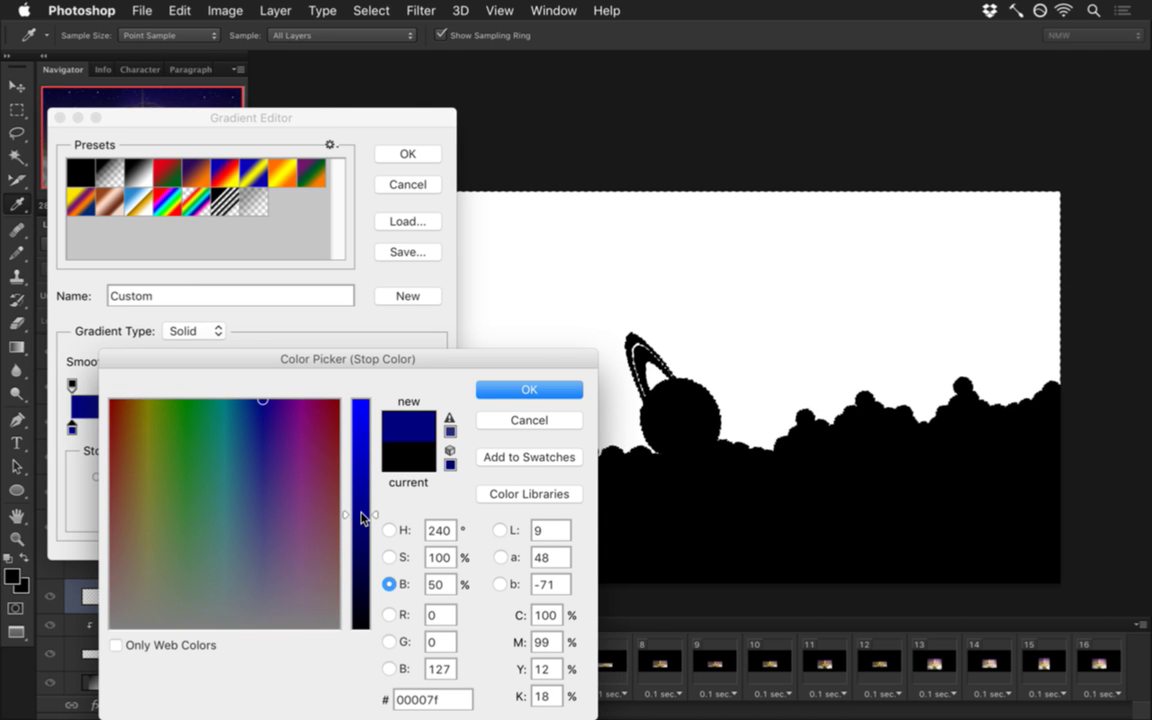
pyautogui.click(389, 557)
pyautogui.moveTo(360, 400); pyautogui.dragTo(360, 628)
pyautogui.click(510, 391)
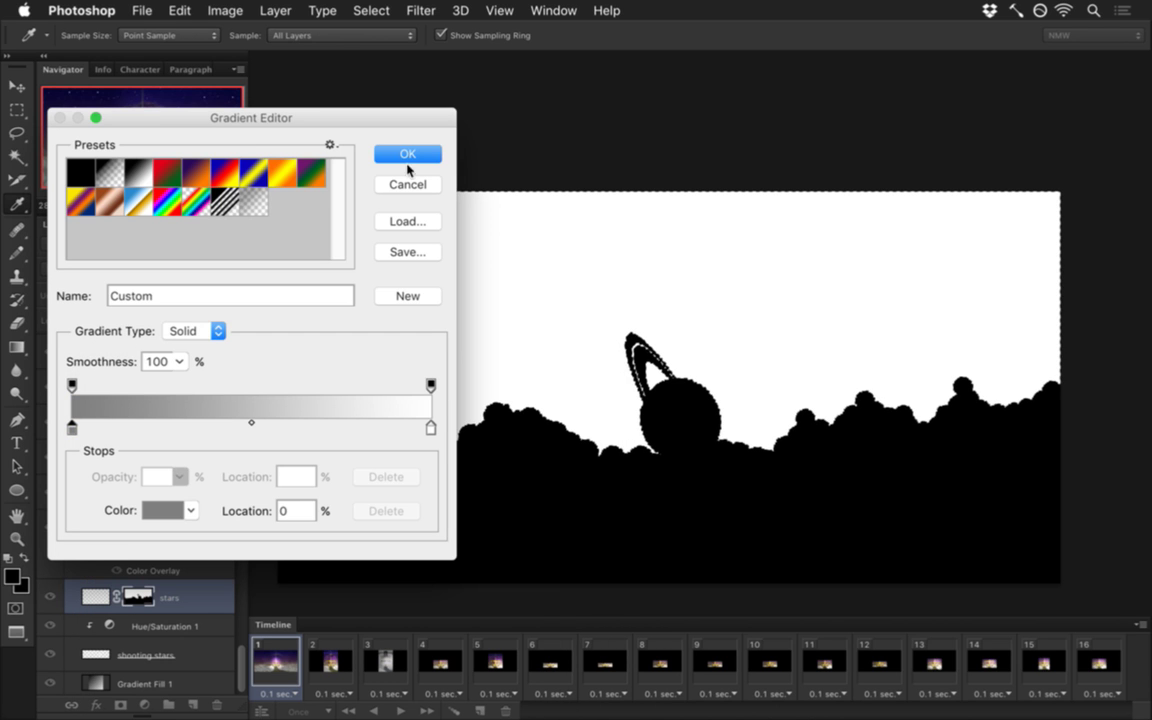
pyautogui.click(409, 154)
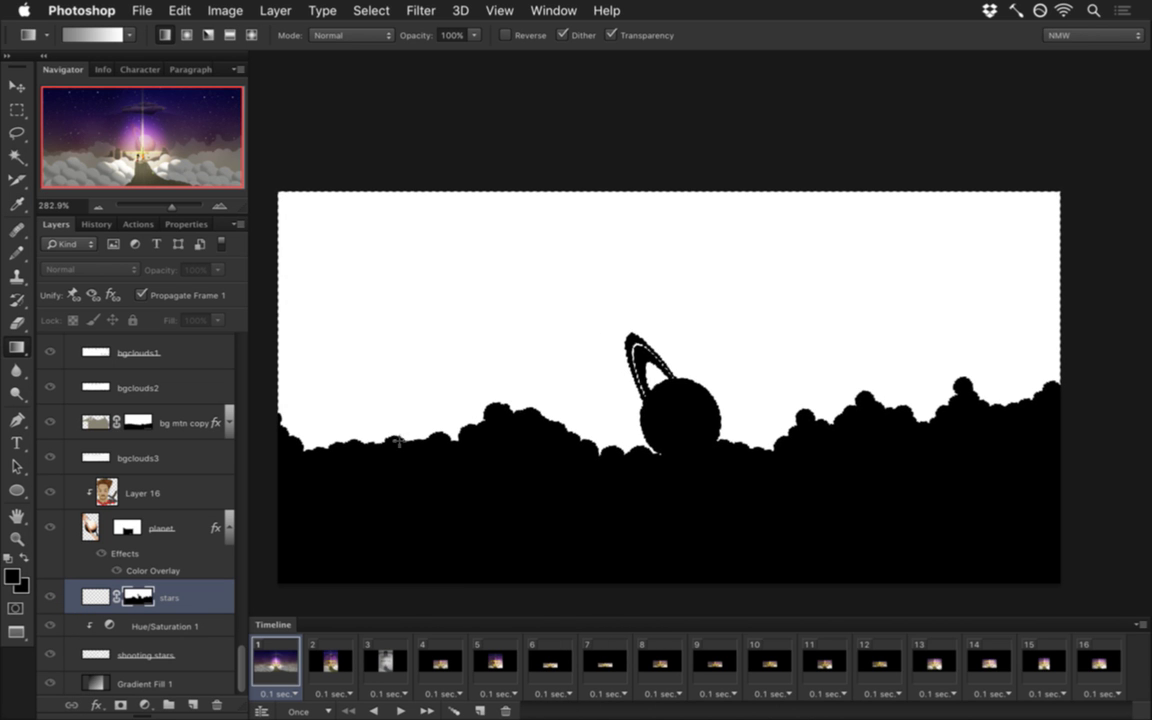
pyautogui.moveTo(386, 580); pyautogui.dragTo(418, 192)
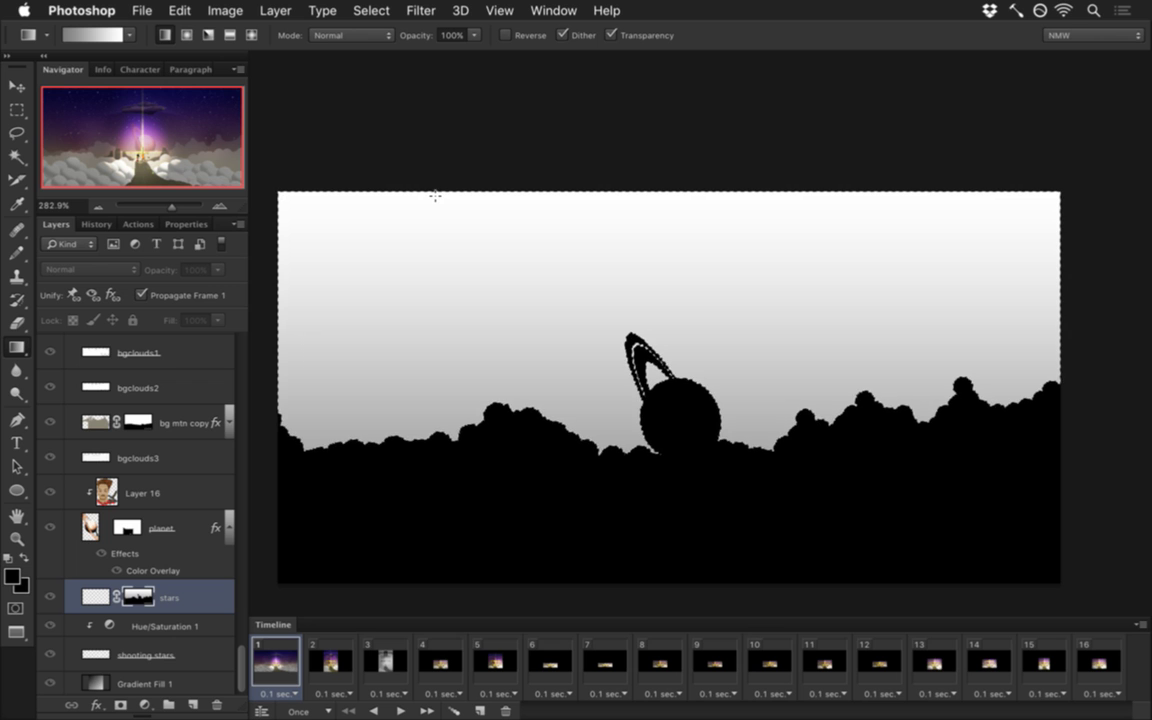
# Step: Switch from the stars layer's mask back to its artwork and clear the active selection
pyautogui.click(95, 598)
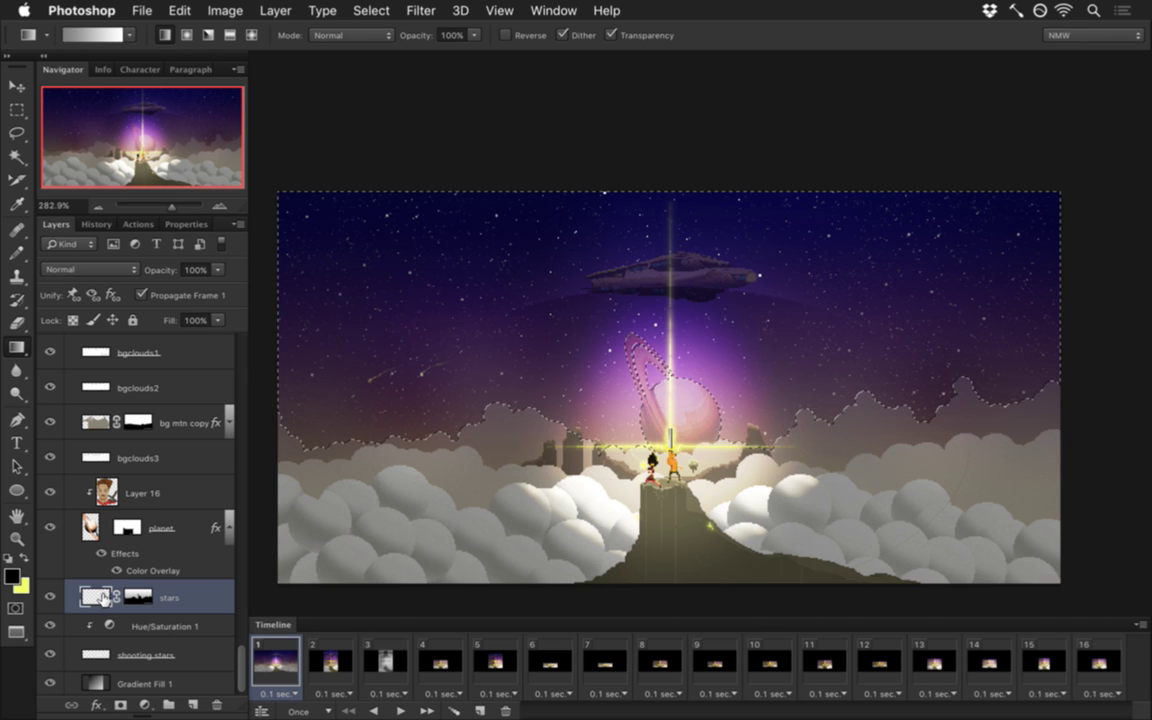
pyautogui.press('m')
pyautogui.hotkey('ctrl', 'd')
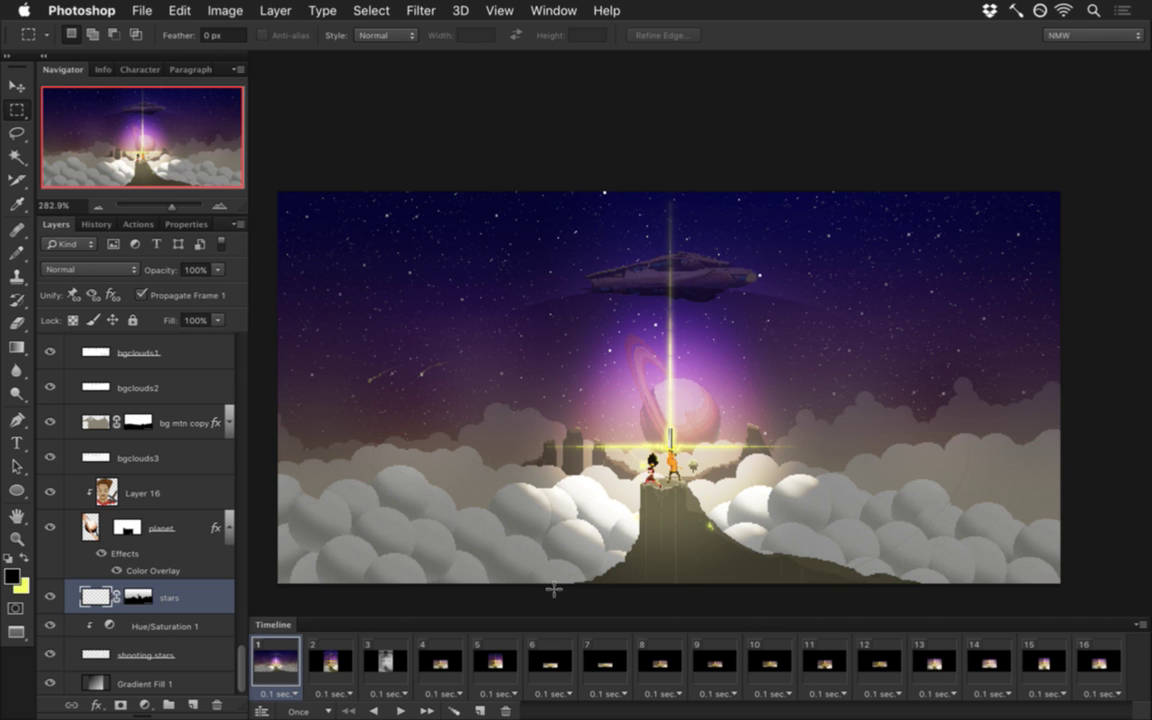
# Step: Duplicate the bgclouds3 layer in the bg group
pyautogui.keyDown('ctrl'); pyautogui.click(655, 465); pyautogui.keyUp('ctrl')
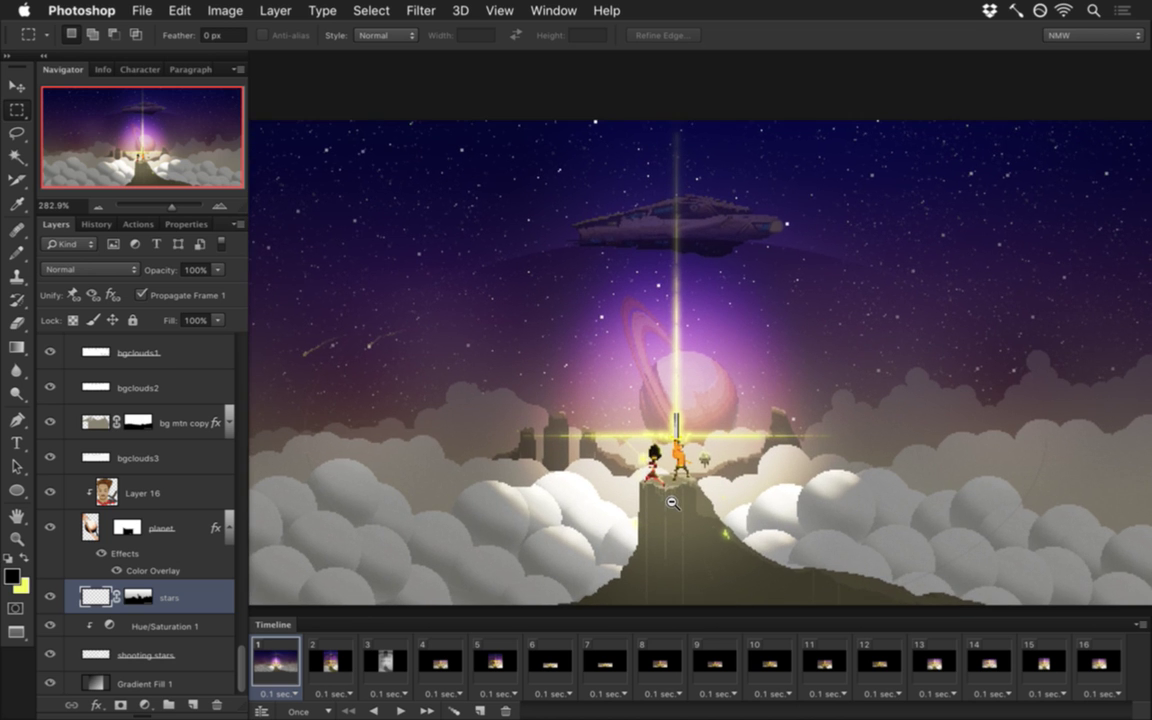
pyautogui.moveTo(672, 503); pyautogui.dragTo(689, 530)
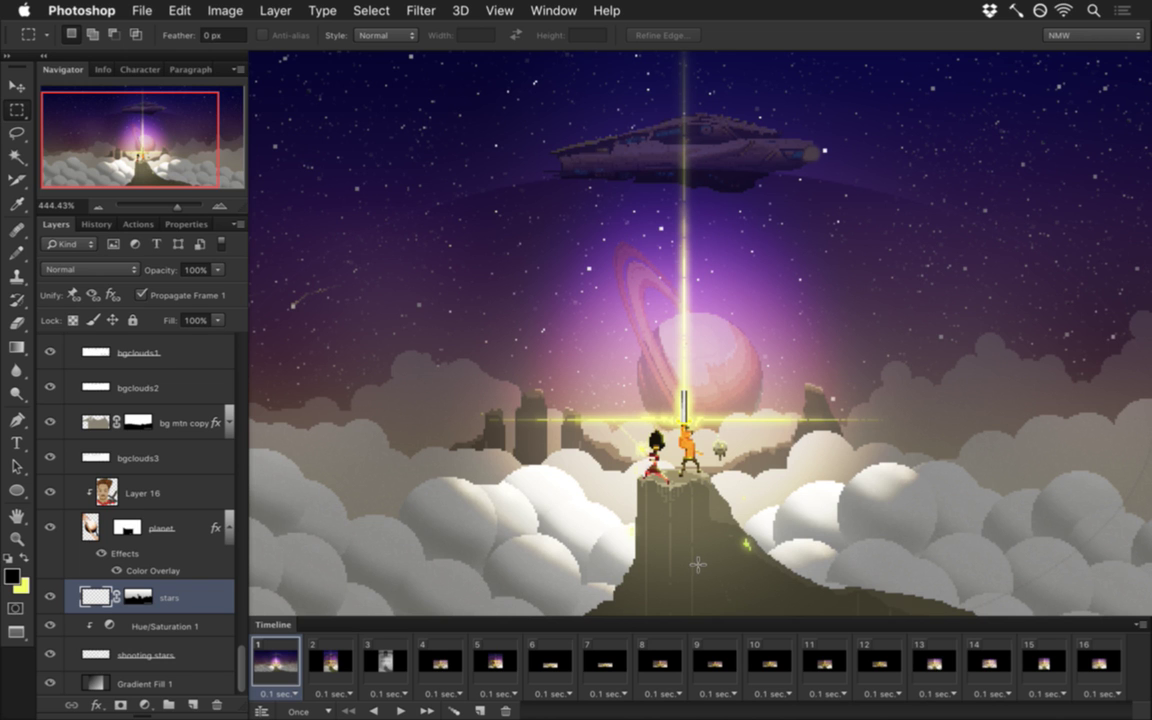
pyautogui.scroll(-3, 645, 553)
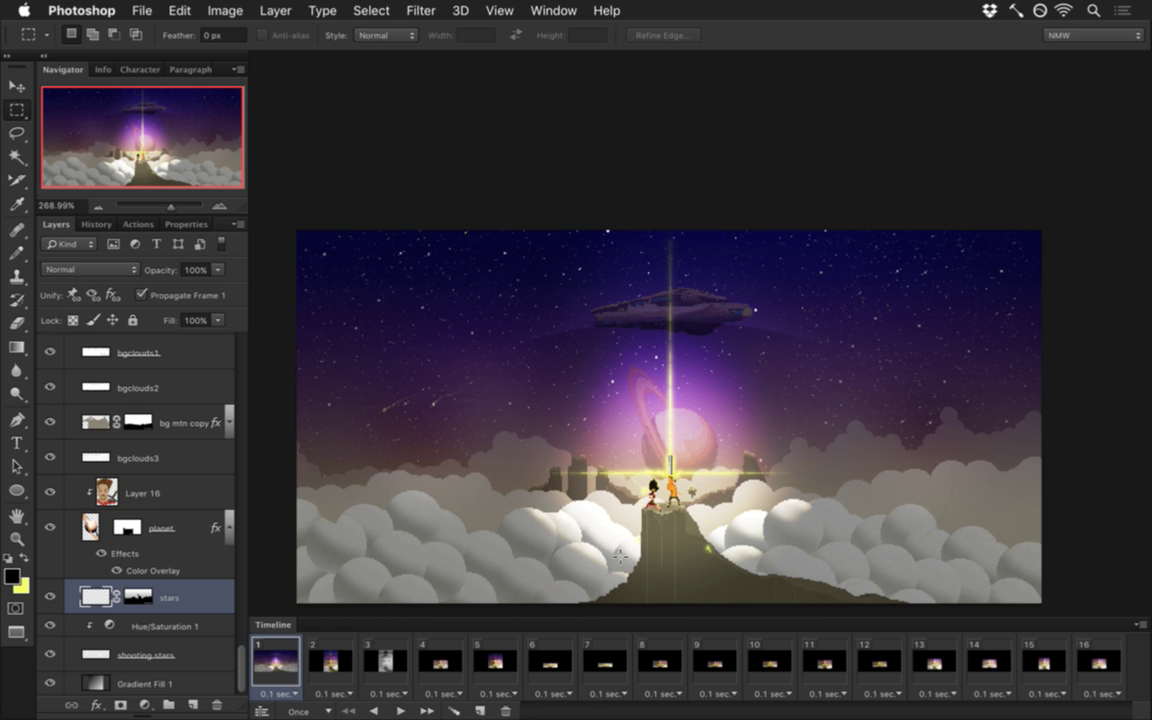
pyautogui.scroll(3, 502, 550)
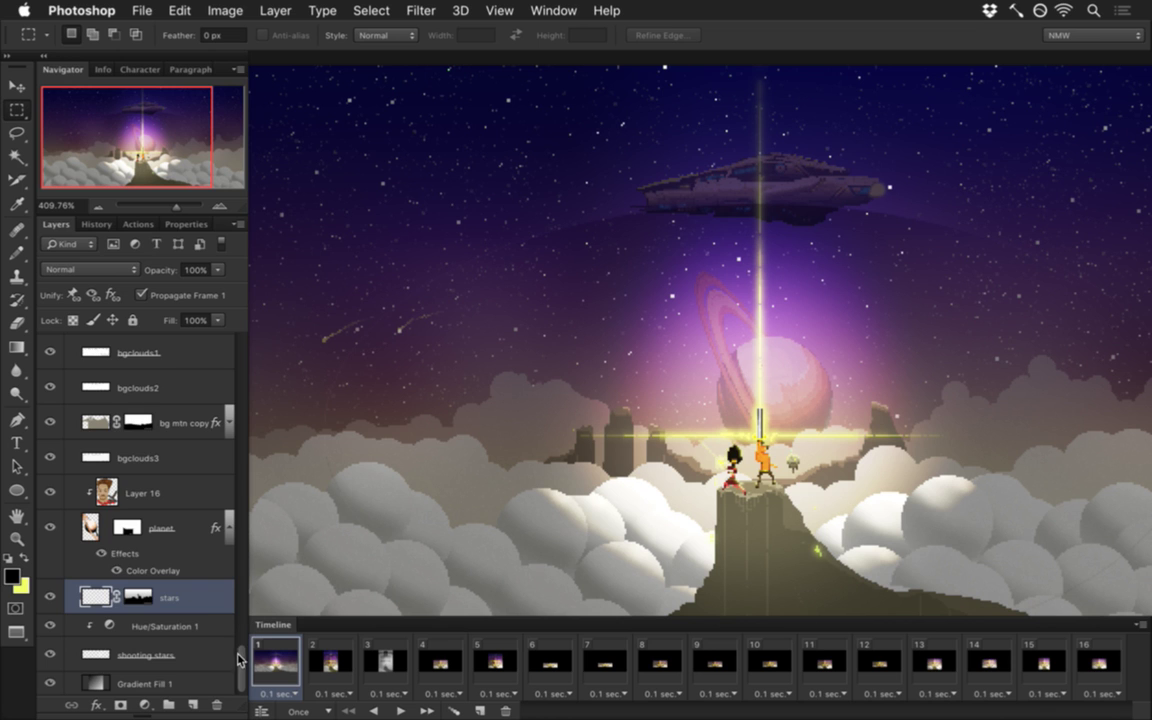
pyautogui.scroll(3, 219, 590)
pyautogui.click(170, 580)
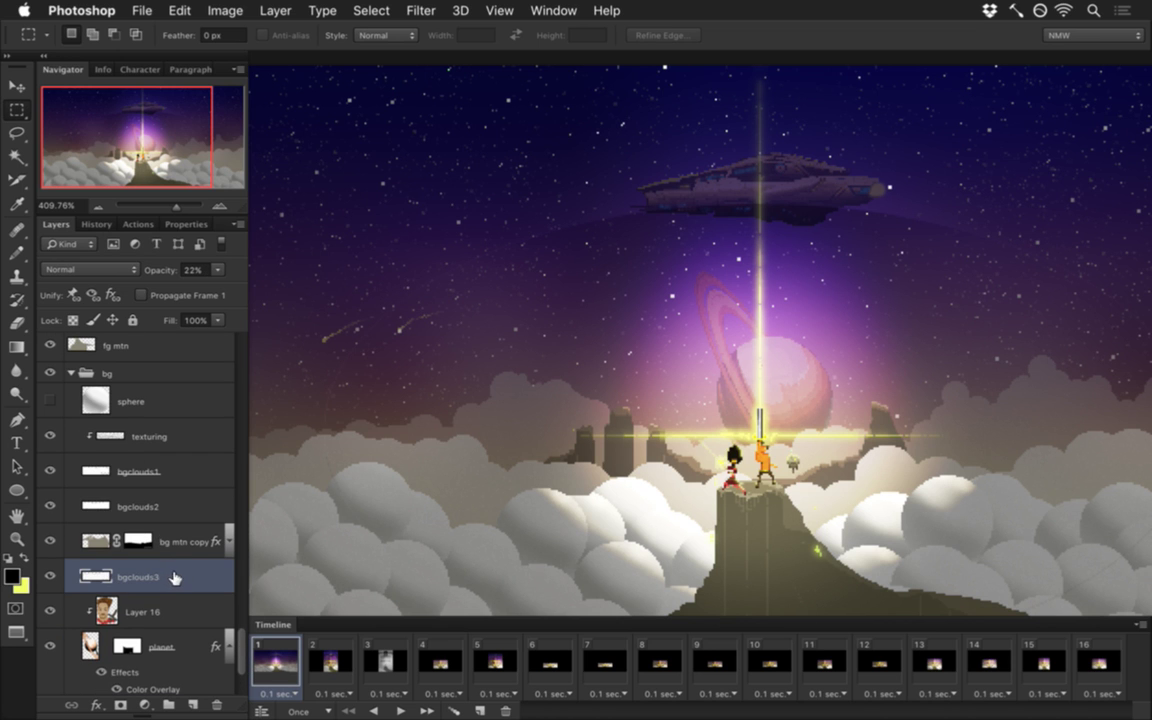
pyautogui.press('super+j')
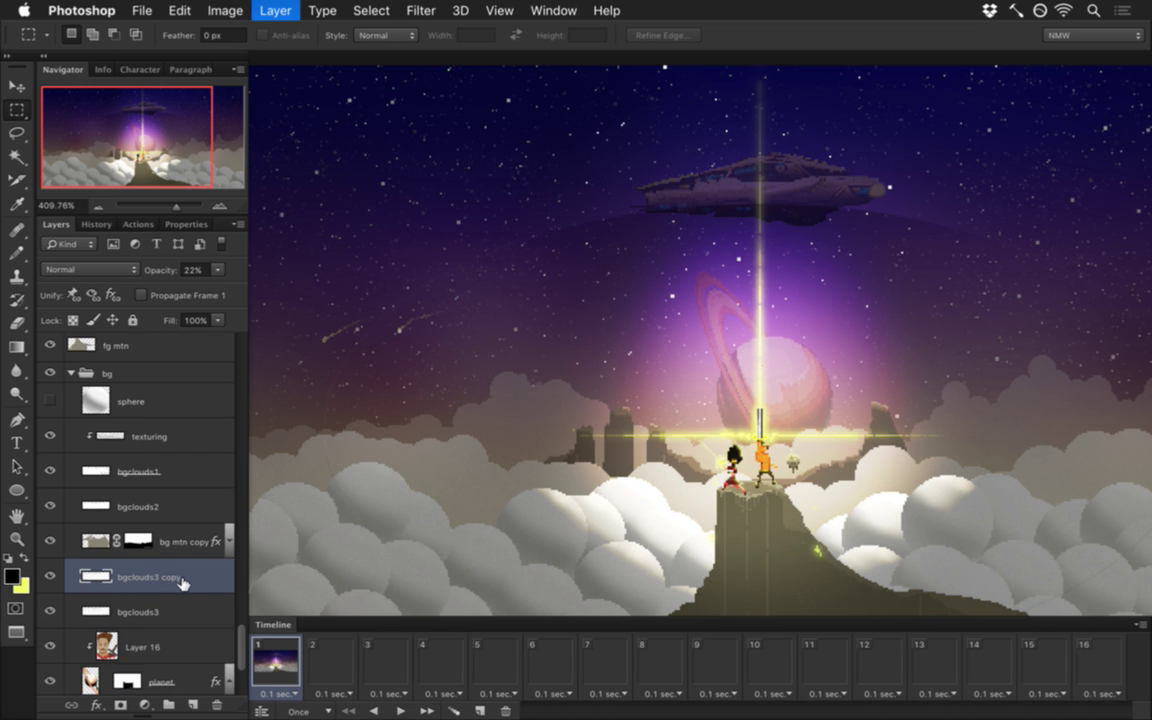
# Step: Apply a Gaussian Blur with a 2.4-pixel radius to the bgclouds3 copy layer
pyautogui.click(420, 10)
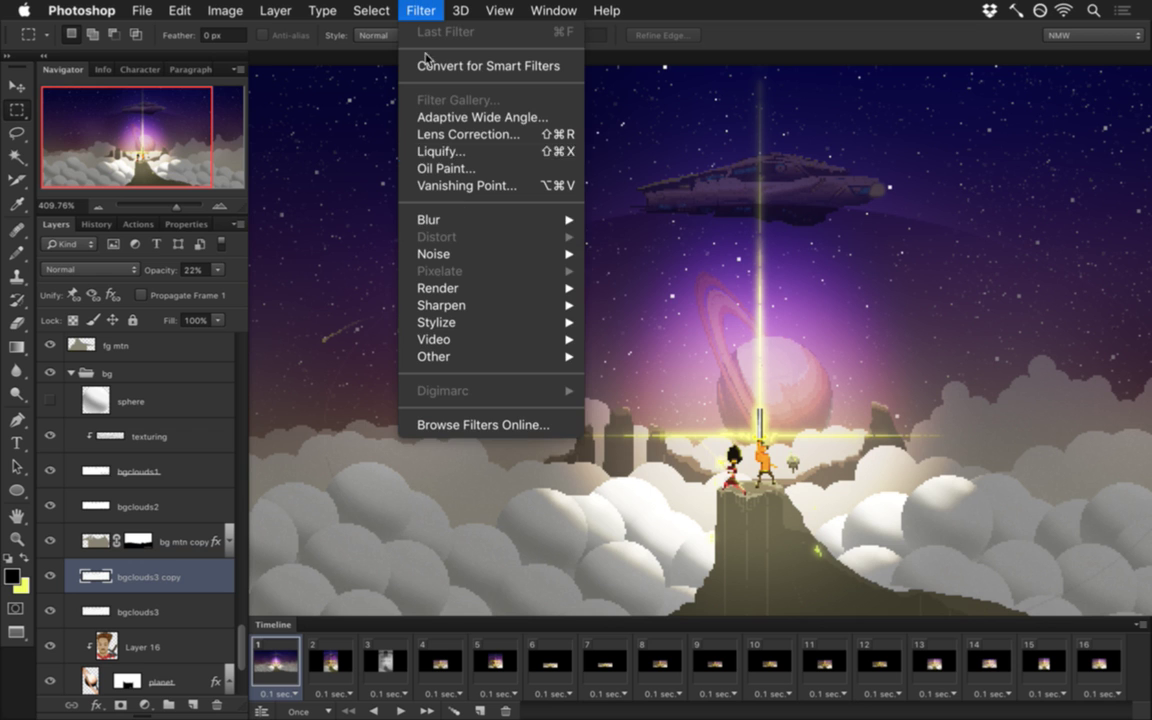
pyautogui.moveTo(428, 219)
pyautogui.click(636, 357)
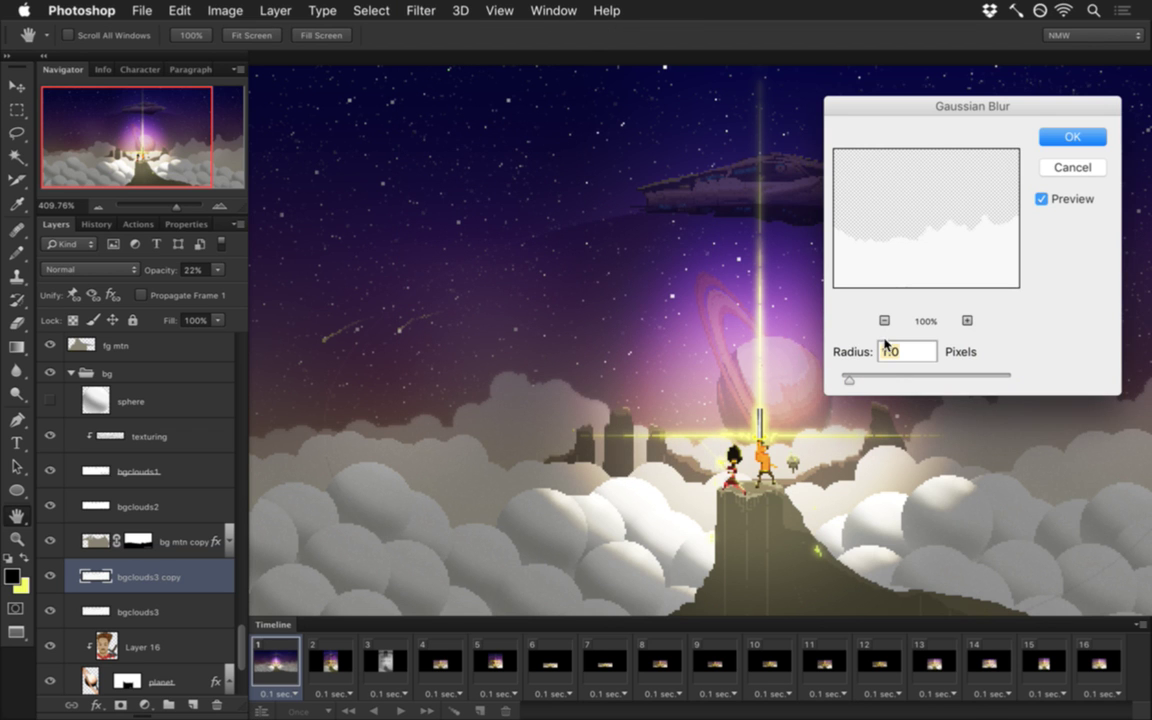
pyautogui.moveTo(846, 378)
pyautogui.mouseDown()
pyautogui.moveTo(874, 382)
pyautogui.moveTo(864, 383)
pyautogui.mouseUp()
pyautogui.click(1074, 137)
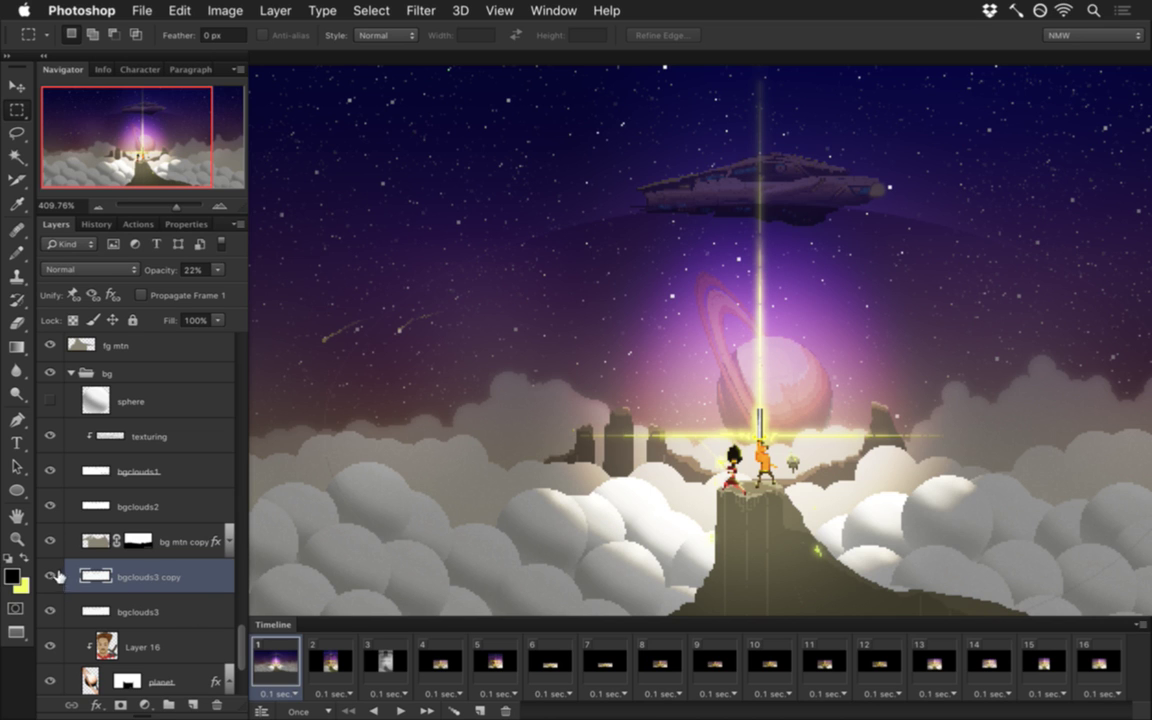
# Step: Duplicate the original bgclouds3 layer again and open the Gaussian Blur settings for the new copy
pyautogui.click(97, 612)
pyautogui.press('super+j')
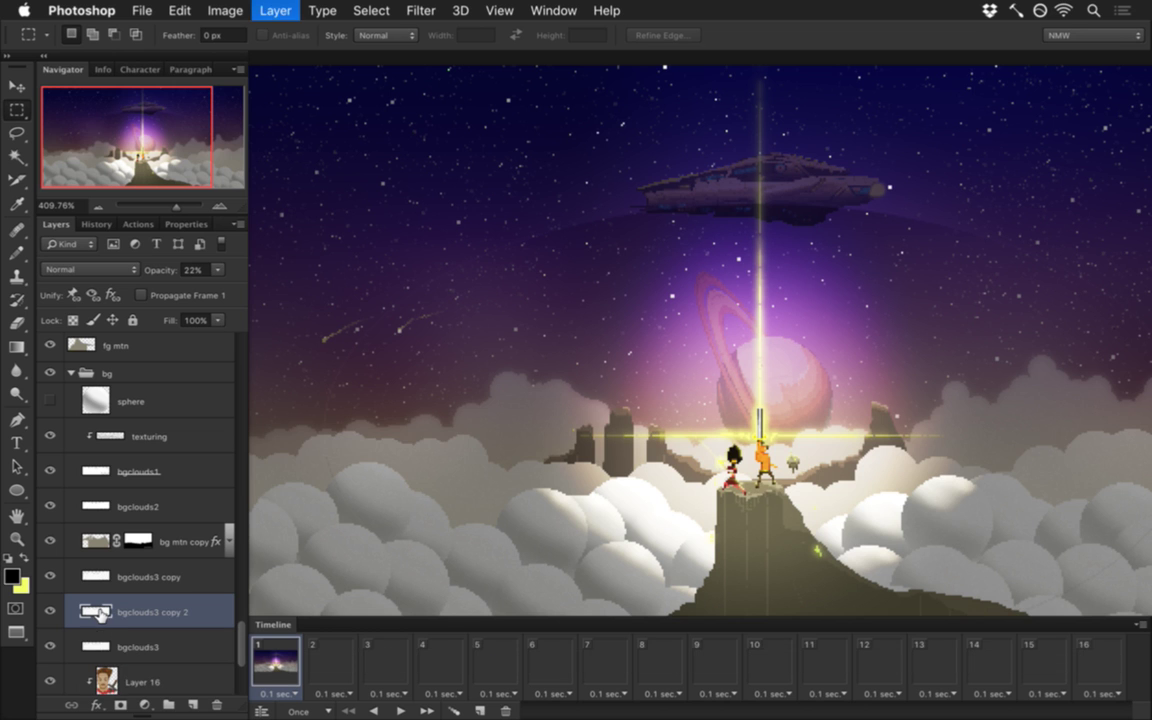
pyautogui.click(420, 11)
pyautogui.moveTo(487, 222)
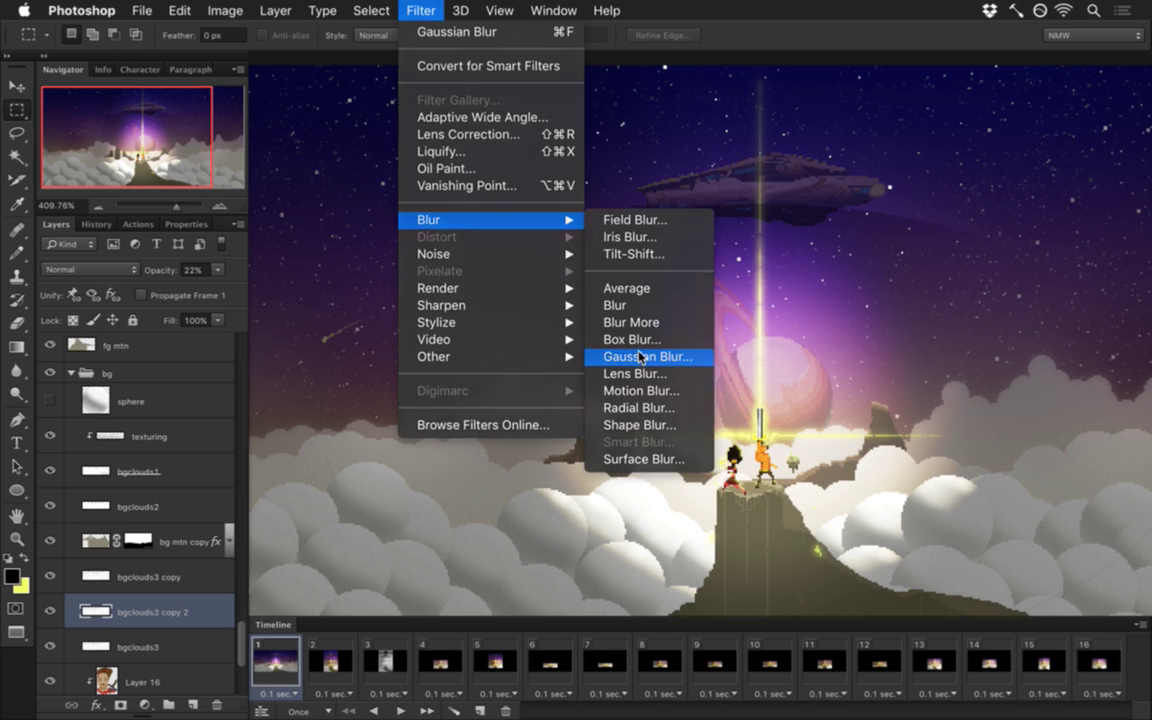
pyautogui.click(595, 357)
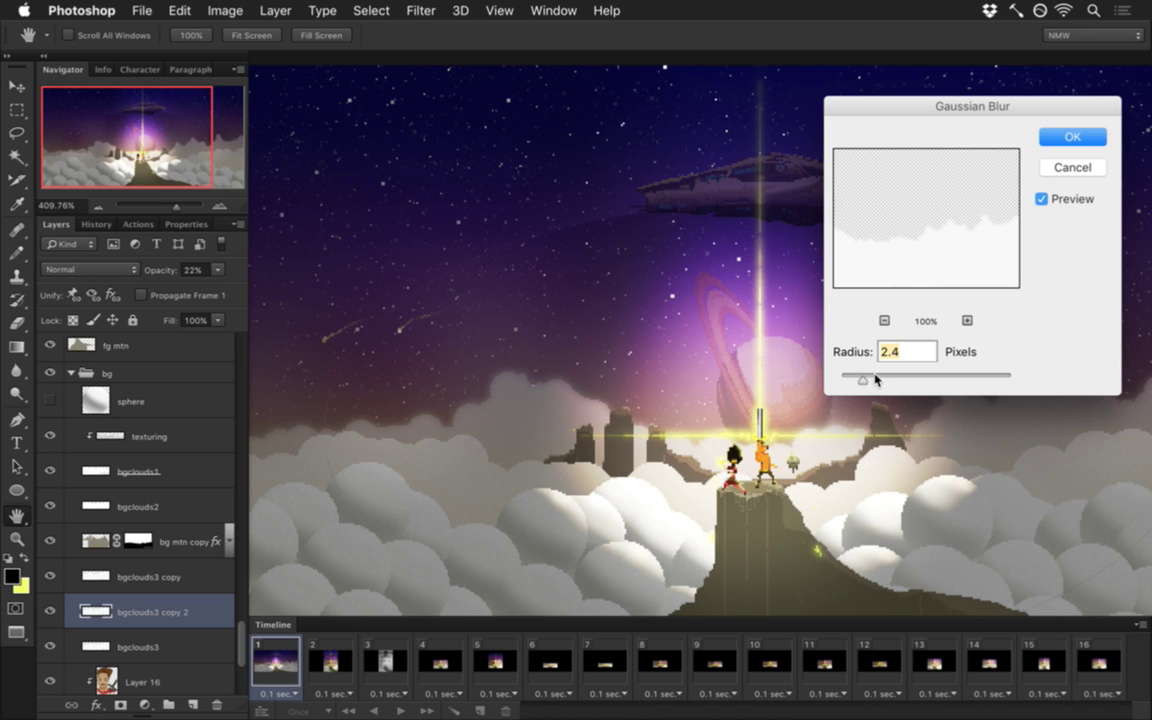
# Step: Try Gaussian Blur radii of 8, 4 and 5 pixels on the second cloud copy, and apply 6 pixels
pyautogui.click(875, 378)
pyautogui.doubleClick(909, 352)
pyautogui.write('8')
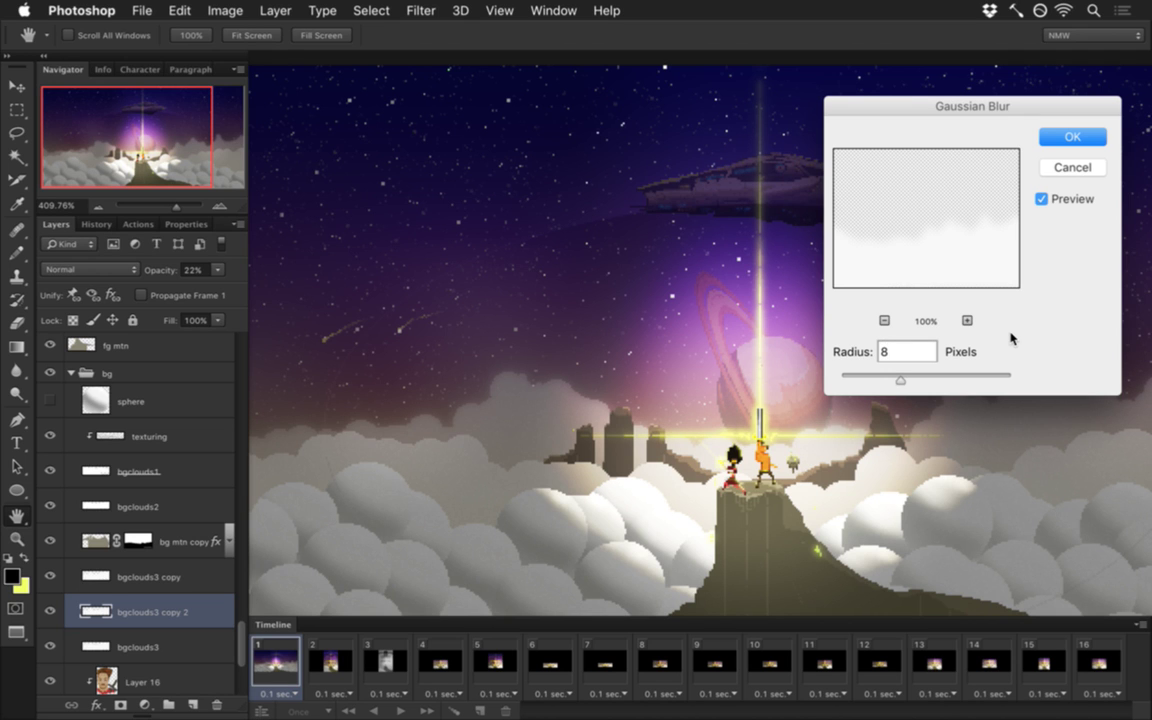
pyautogui.press('BackSpace')
pyautogui.write('6')
pyautogui.press('BackSpace')
pyautogui.write('4')
pyautogui.press('BackSpace')
pyautogui.write('6')
pyautogui.press('BackSpace')
pyautogui.write('5')
pyautogui.press('BackSpace')
pyautogui.write('6')
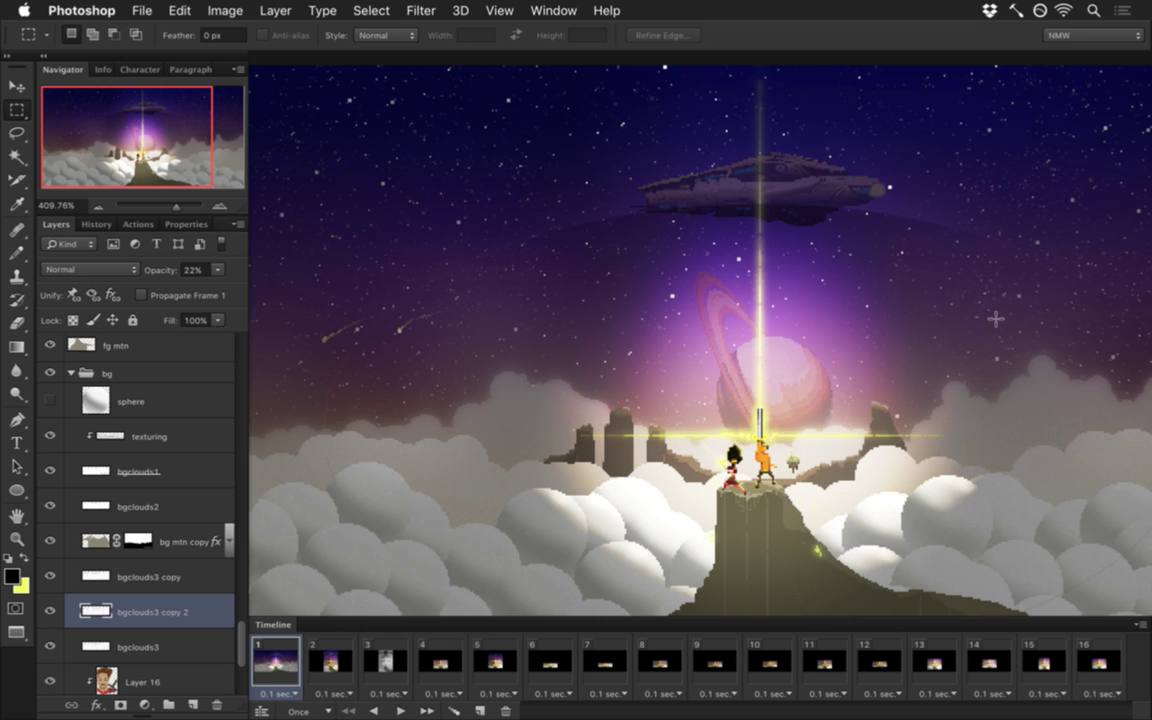
# Step: Duplicate the blurred bgclouds3 copy layer
pyautogui.click(125, 645)
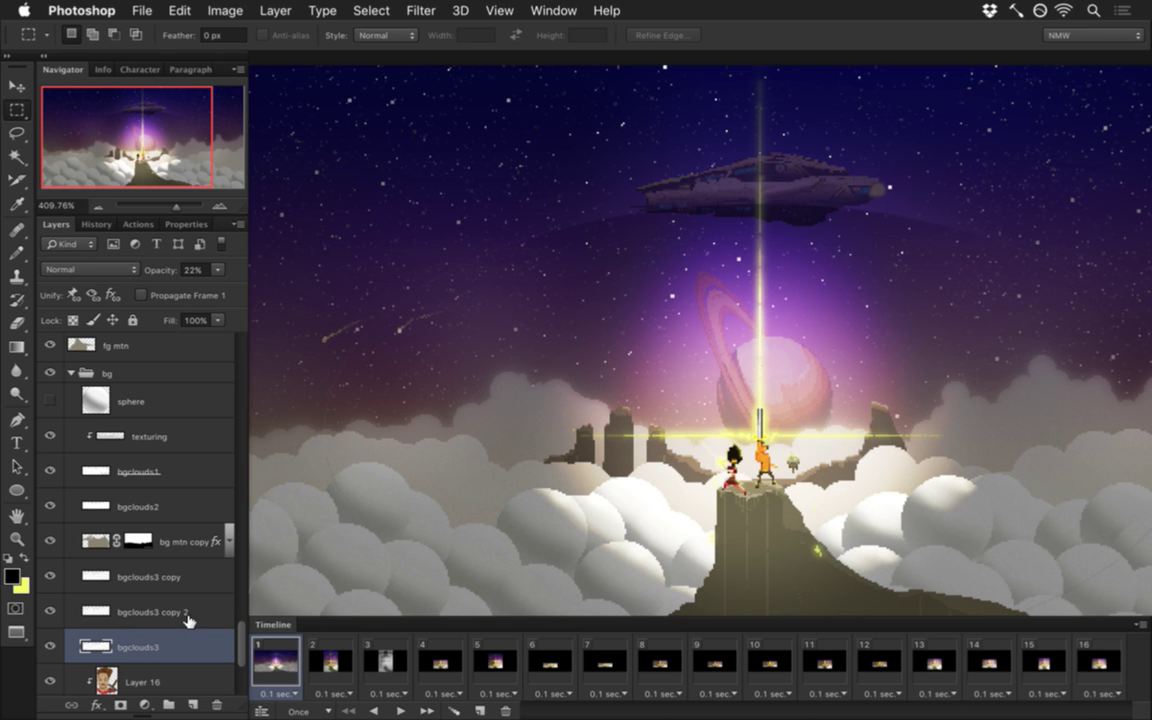
pyautogui.click(167, 579)
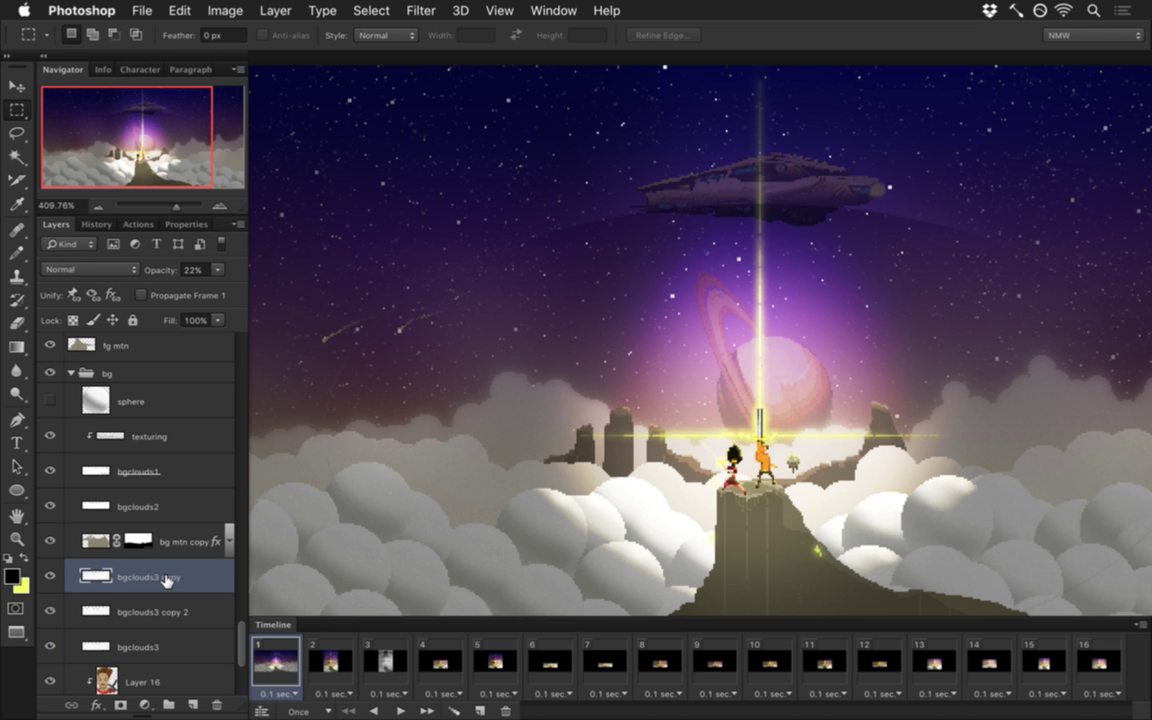
pyautogui.press('super+j')
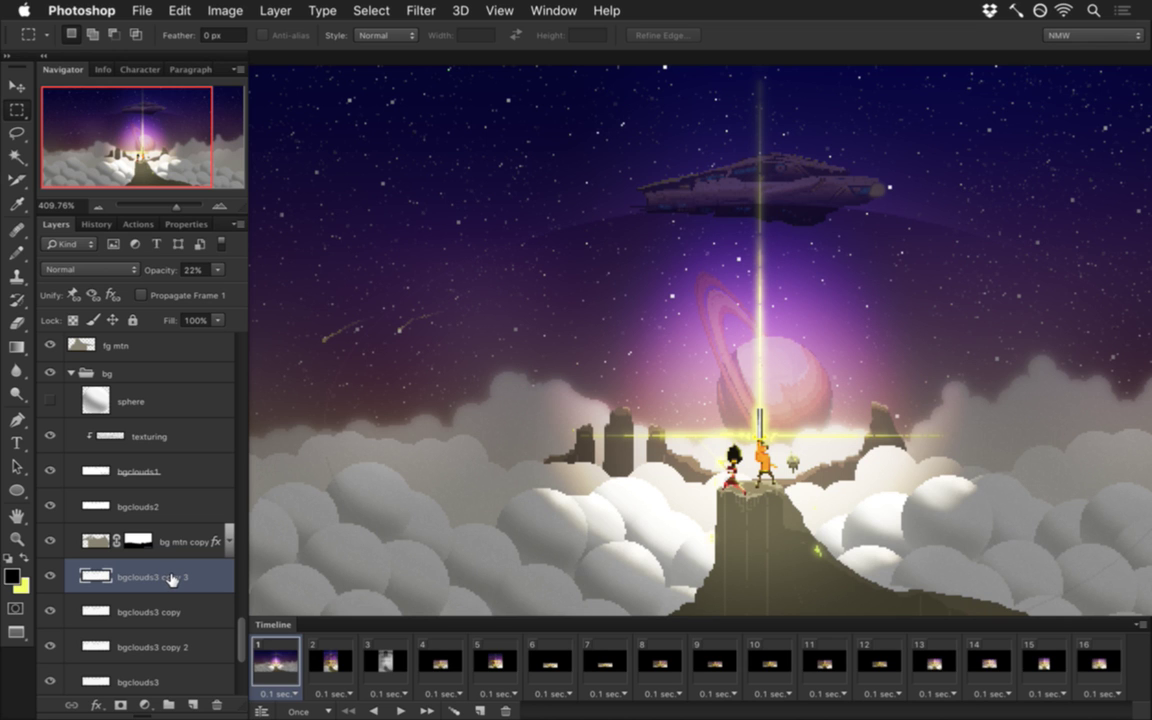
# Step: Try merging the three blurred bgclouds3 copies into one layer, and undo the merge
pyautogui.scroll(-3, 243, 652)
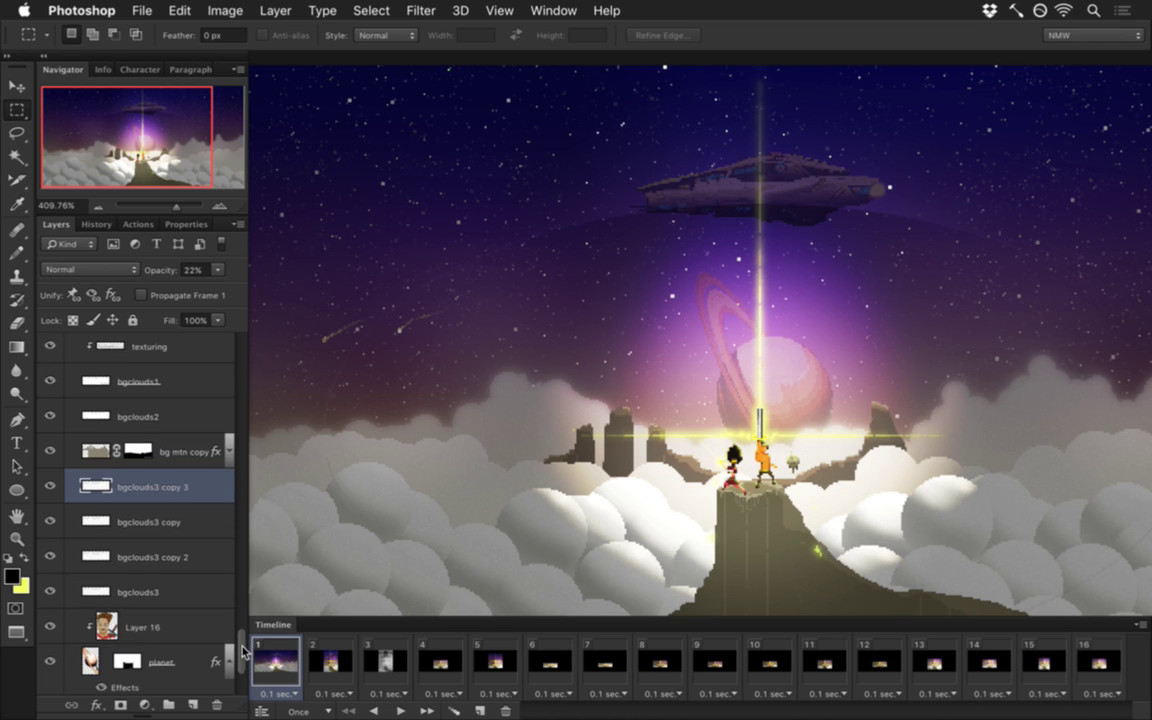
pyautogui.keyDown('shift'); pyautogui.click(192, 551); pyautogui.keyUp('shift')
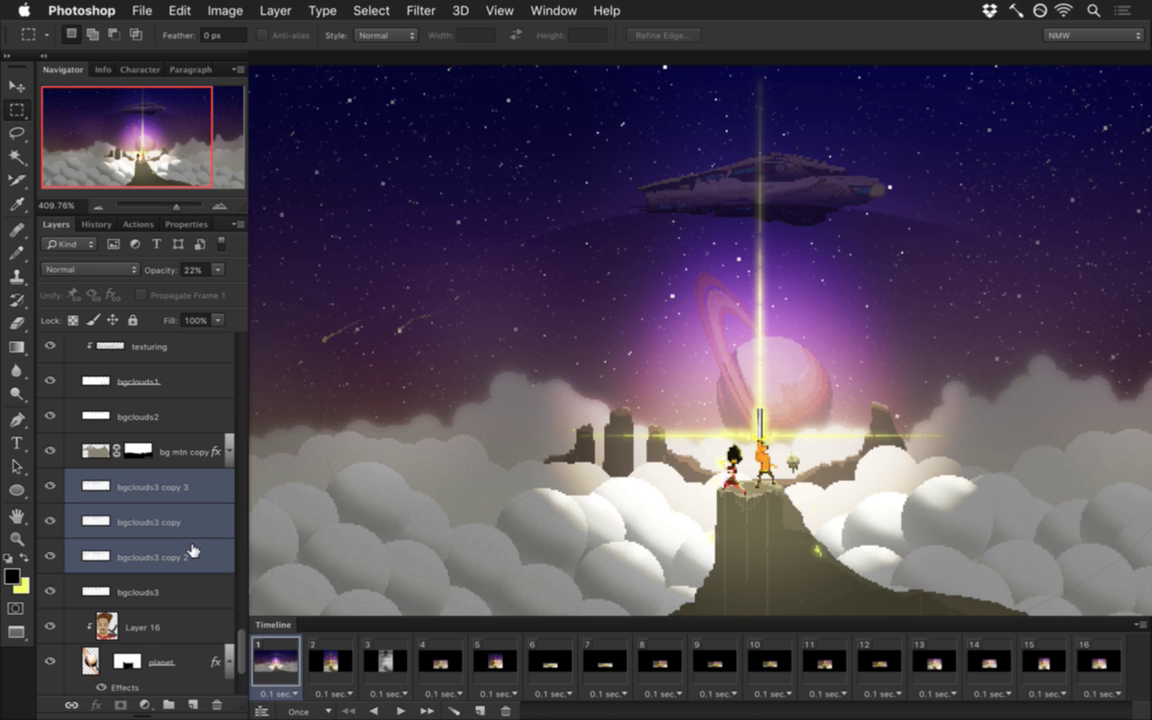
pyautogui.rightClick(188, 557)
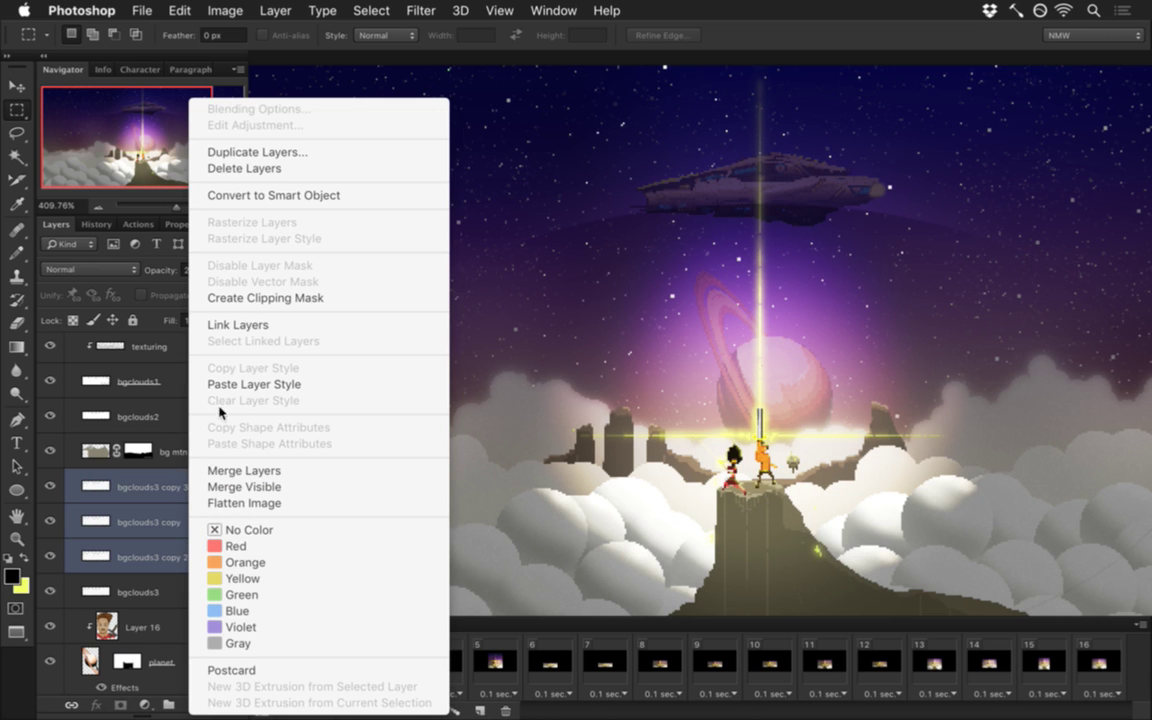
pyautogui.click(224, 471)
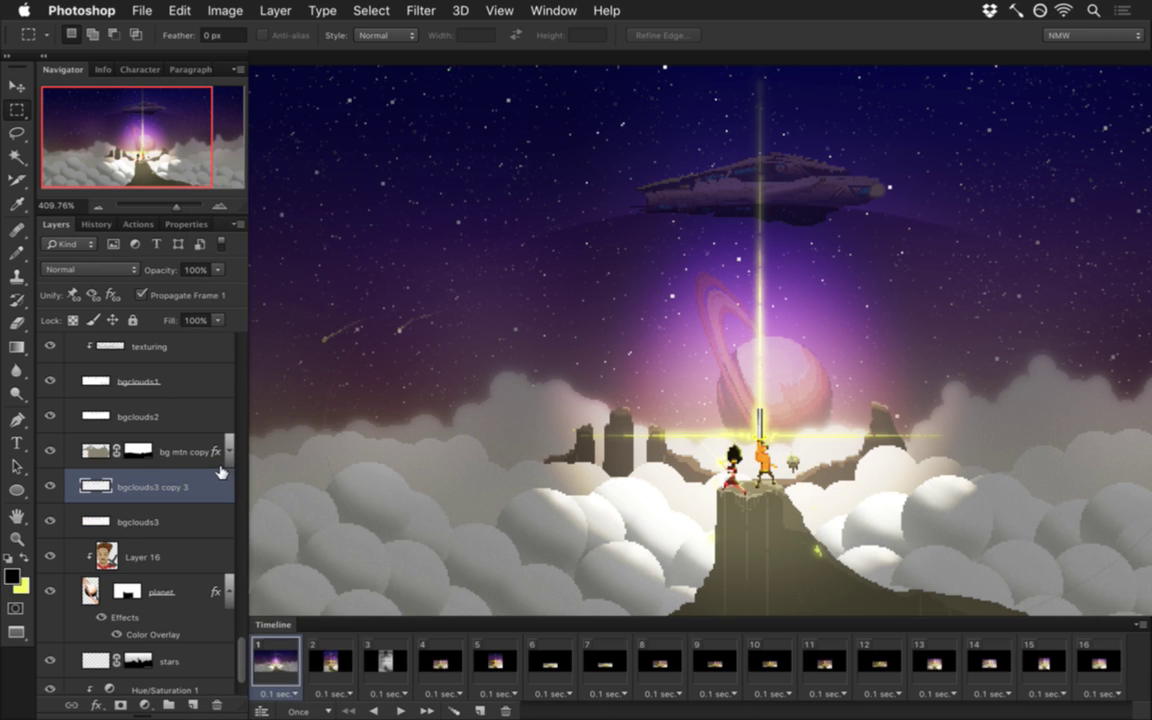
pyautogui.press('super+z')
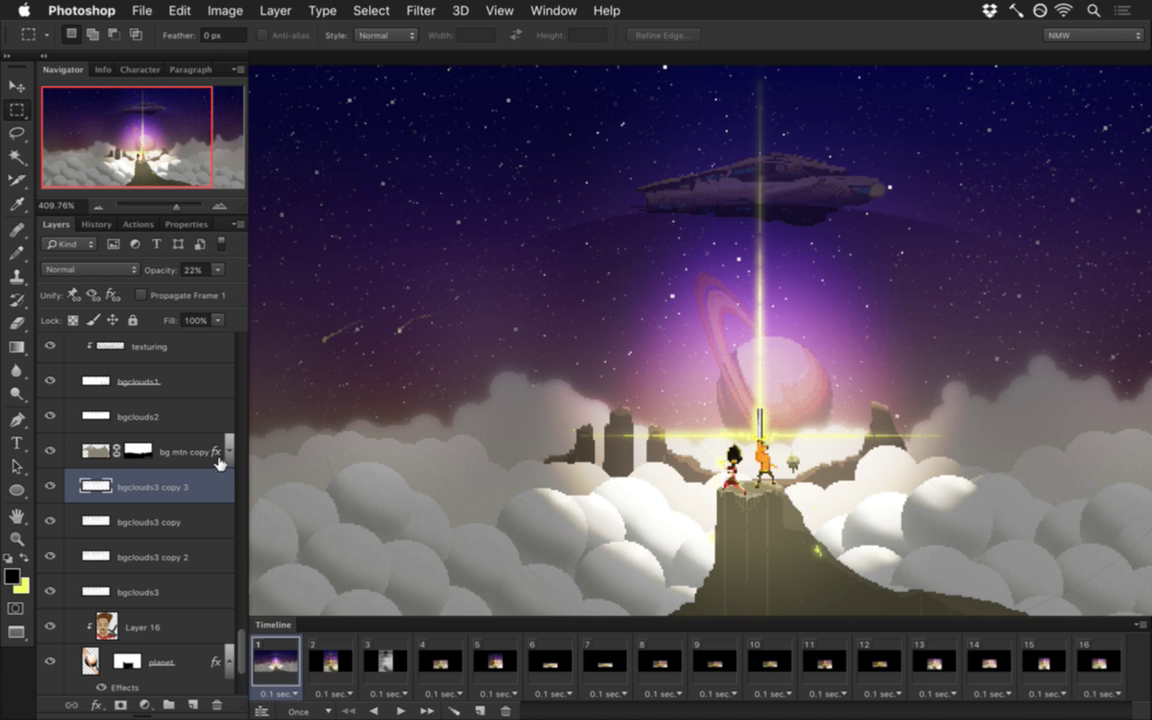
# Step: Set the opacity of all three blurred bgclouds3 copies to 100% and merge them into one layer
pyautogui.keyDown('shift'); pyautogui.click(163, 545); pyautogui.keyUp('shift')
pyautogui.moveTo(152, 262); pyautogui.dragTo(234, 270)
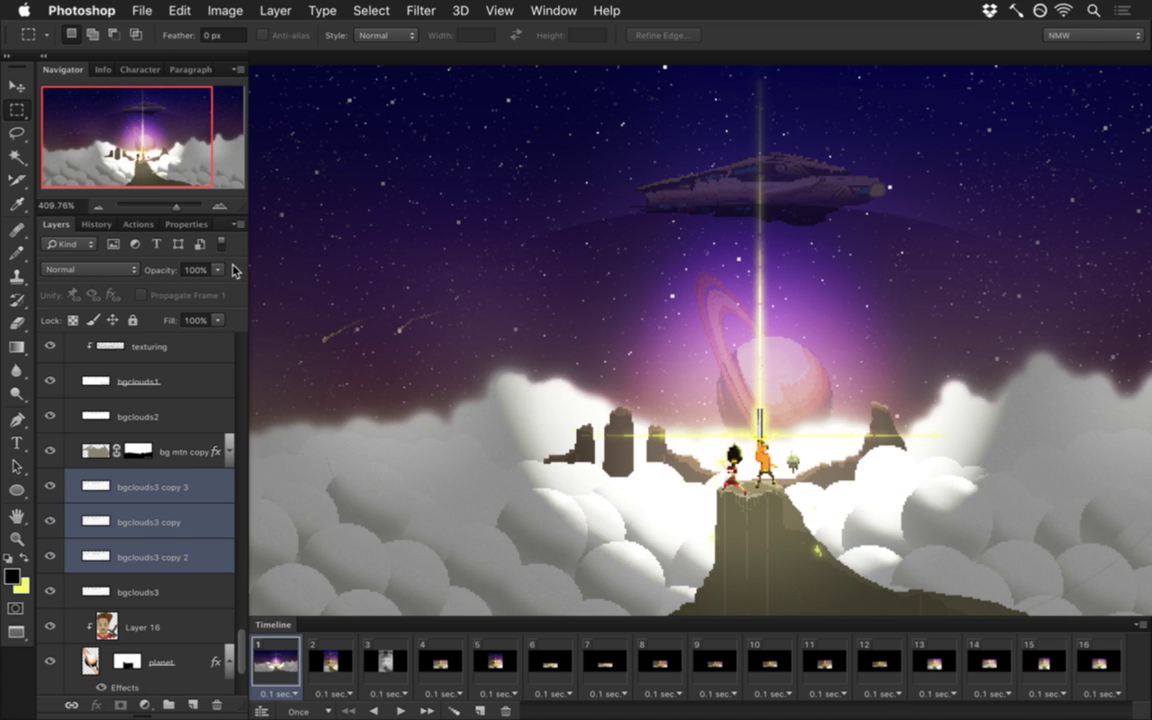
pyautogui.rightClick(198, 475)
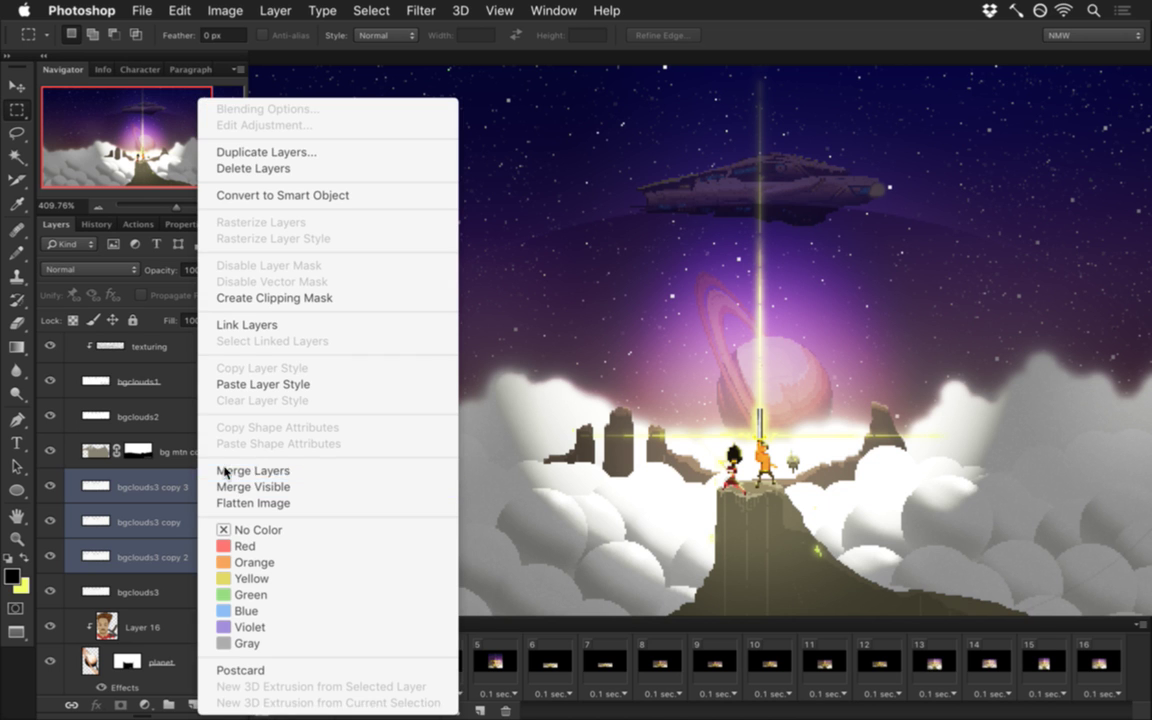
pyautogui.click(222, 471)
# Step: Set the merged cloud blur layer's opacity to 22% and compare the scene with the layer hidden and shown
pyautogui.click(205, 297)
pyautogui.moveTo(218, 273); pyautogui.dragTo(172, 244)
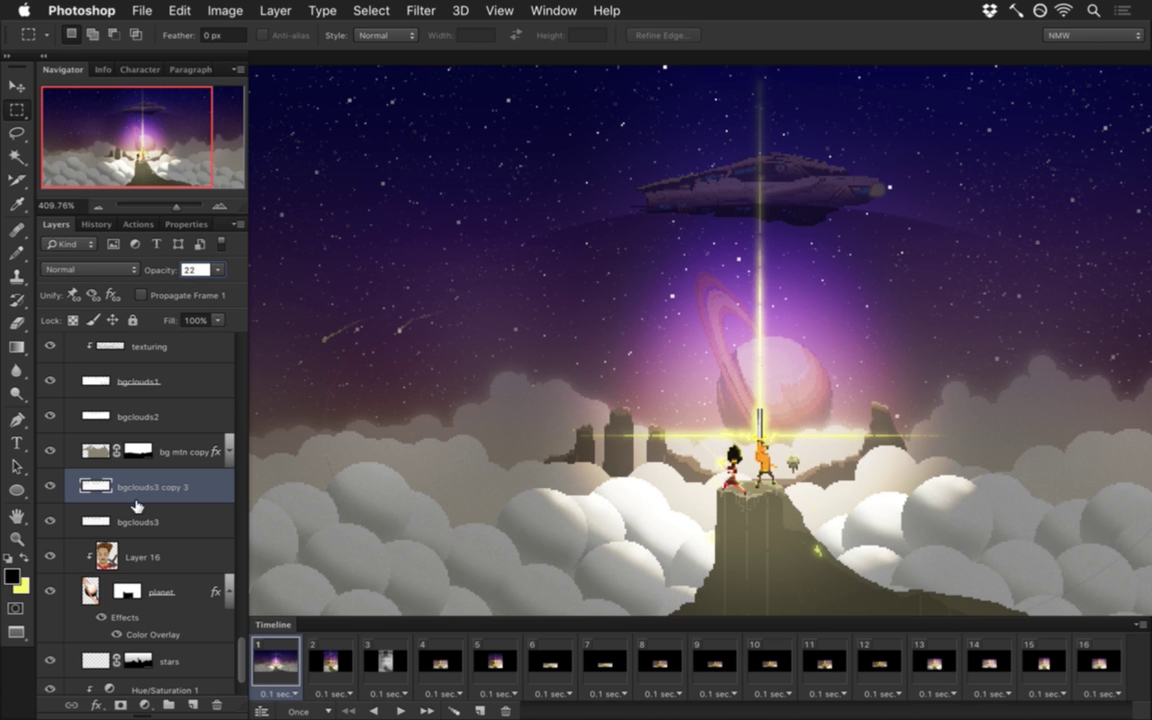
pyautogui.click(52, 484)
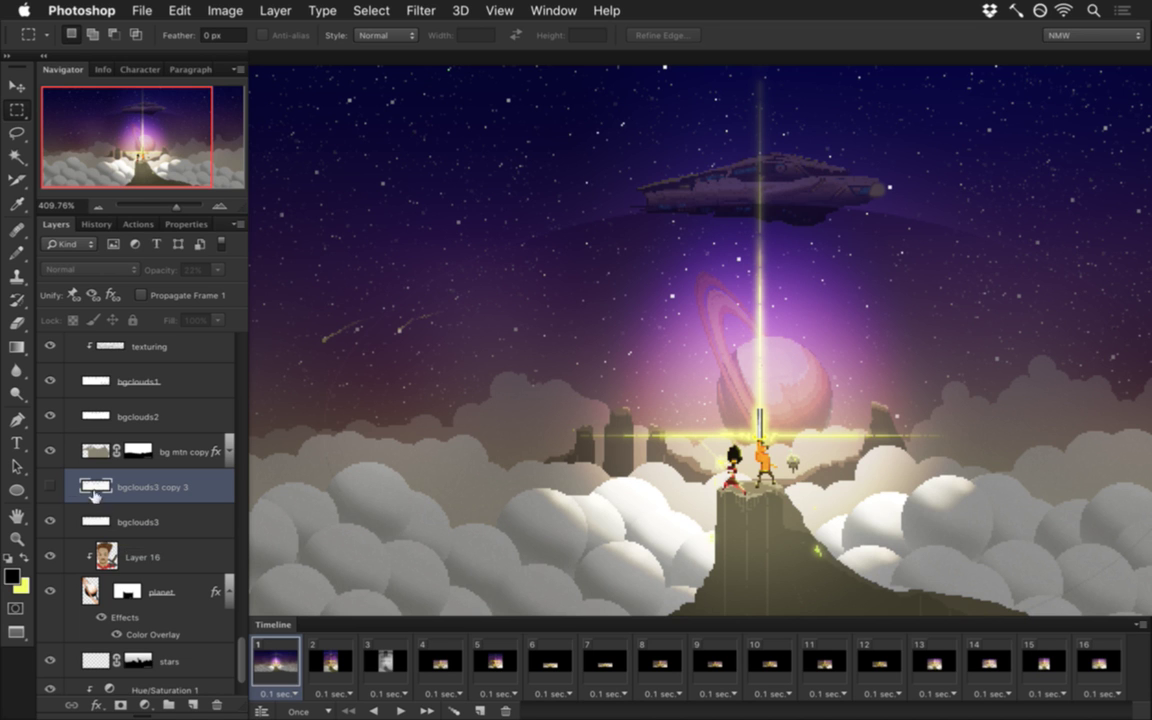
pyautogui.click(50, 486)
# Step: Delete the part of the merged blur layer inside the bgclouds3 cloud shape, and clear the selection
pyautogui.keyDown('super'); pyautogui.click(98, 519); pyautogui.keyUp('super')
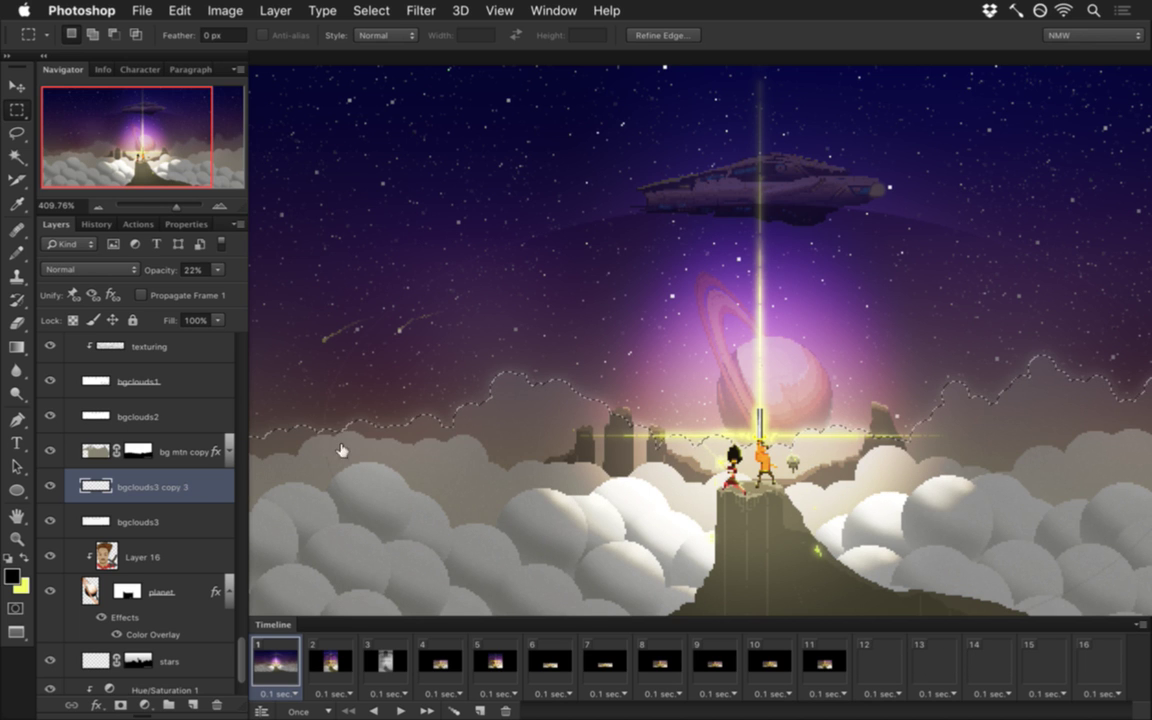
pyautogui.click(432, 487)
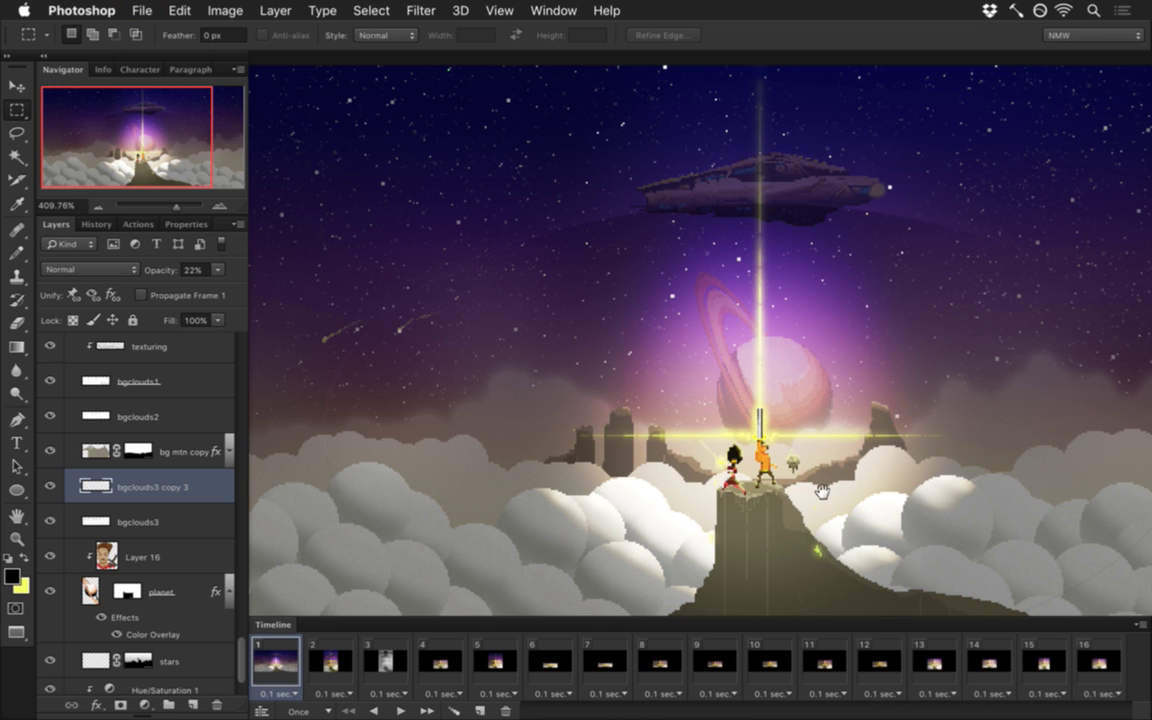
# Step: Lower the merged cloud blur layer's opacity to 12% and save the document
pyautogui.moveTo(818, 487); pyautogui.dragTo(745, 500)
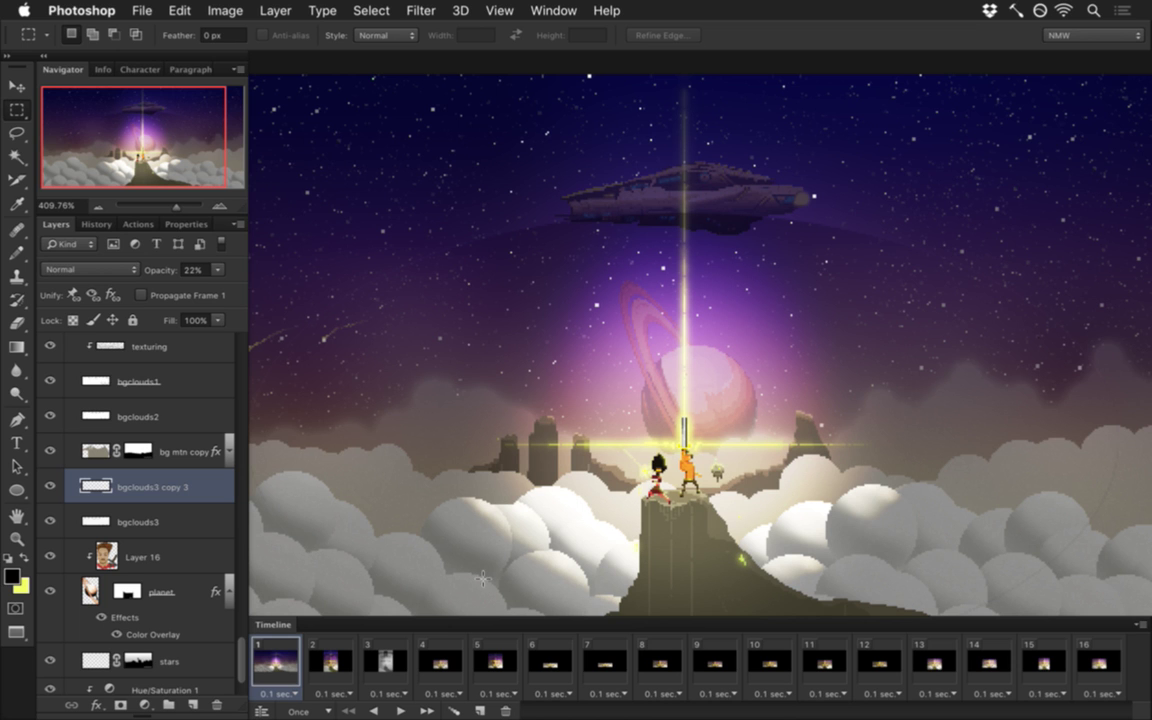
pyautogui.moveTo(711, 546); pyautogui.dragTo(751, 543)
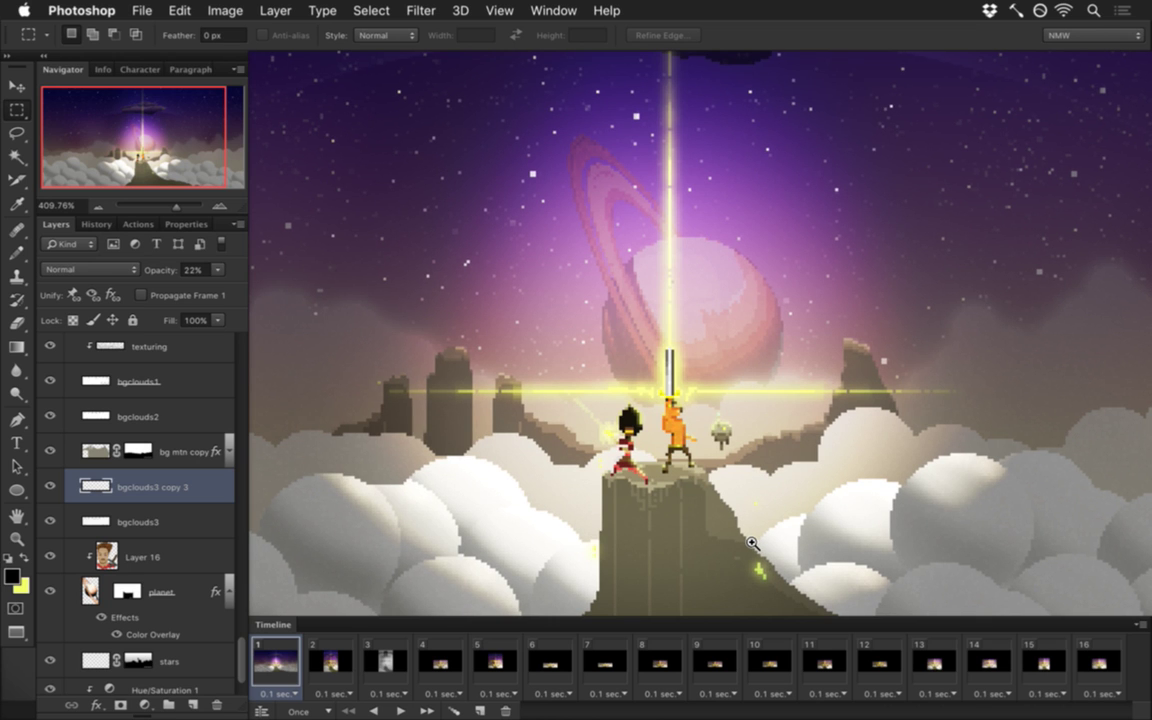
pyautogui.moveTo(221, 273); pyautogui.dragTo(163, 289)
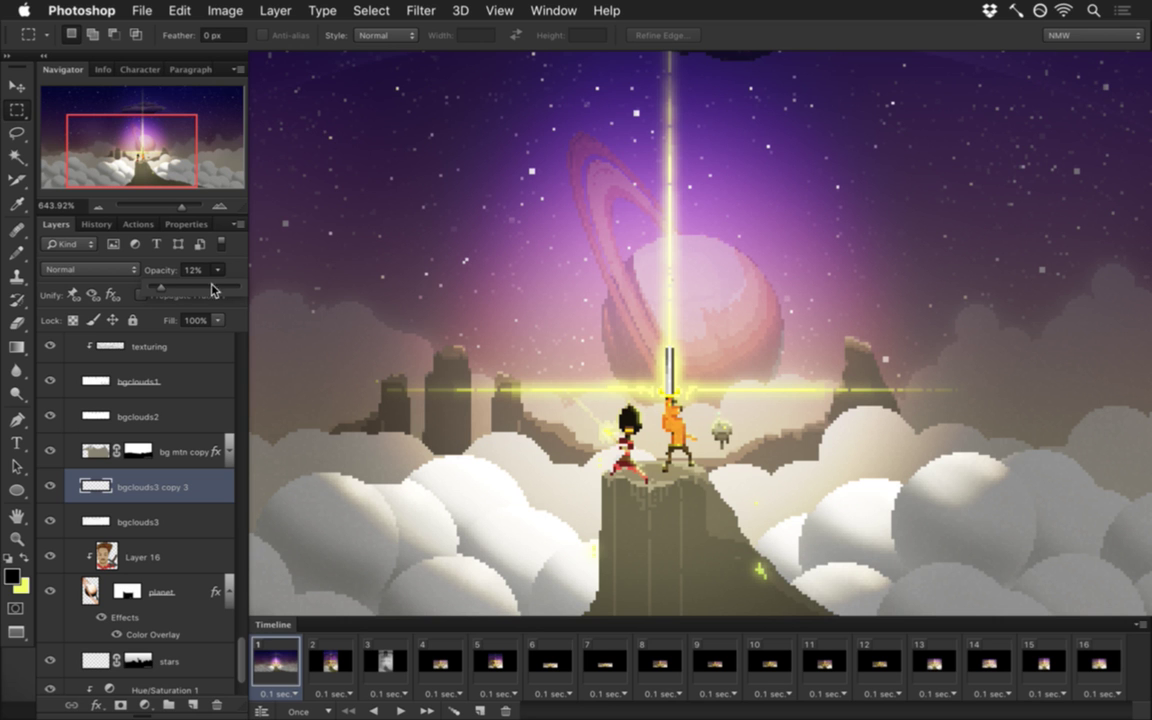
pyautogui.click(240, 268)
pyautogui.scroll(-3, 406, 401)
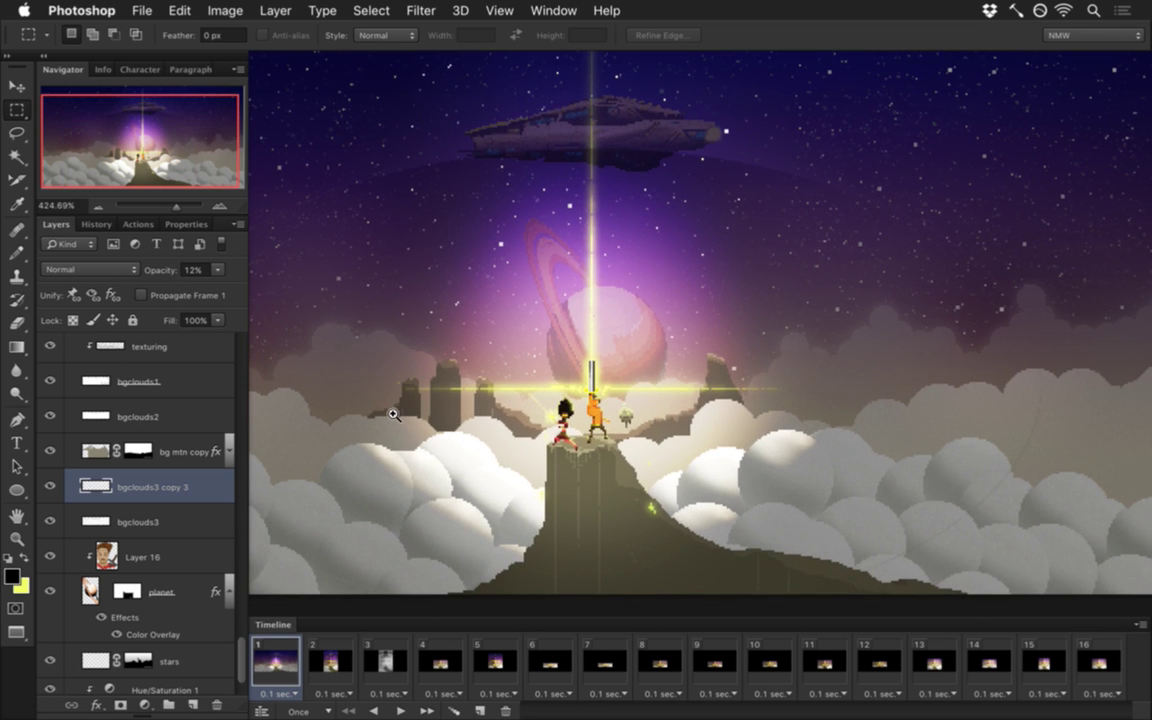
pyautogui.scroll(2, 415, 412)
pyautogui.press('super+s')
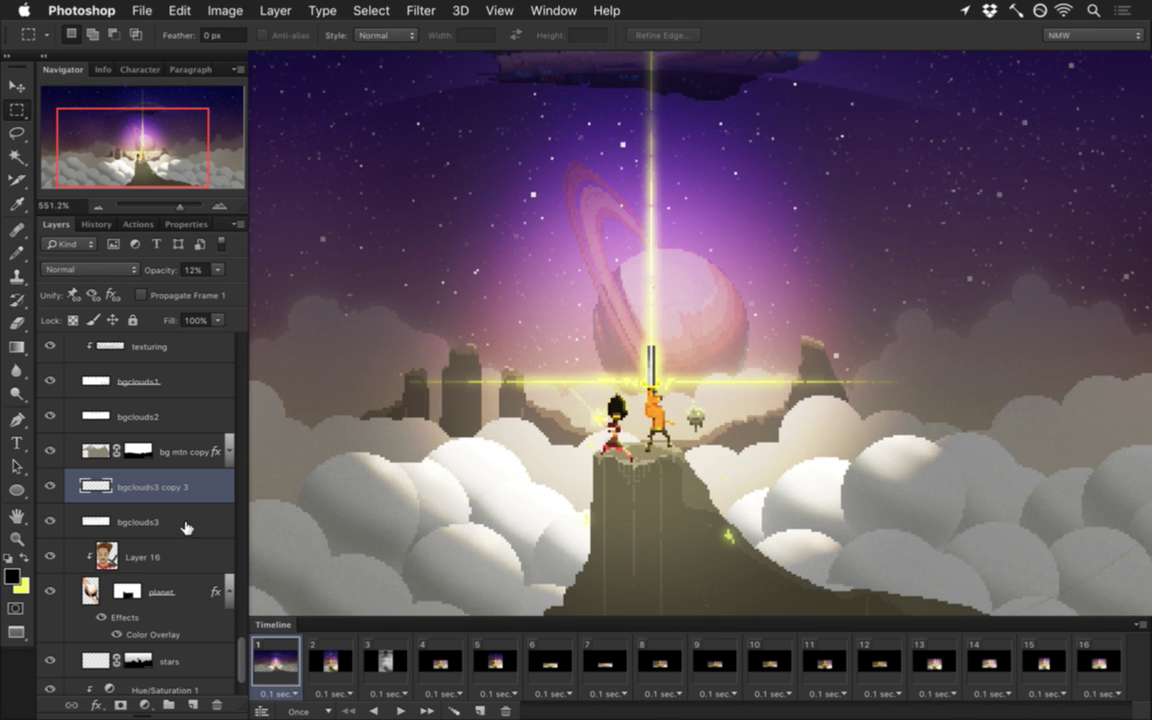
# Step: Check which clouds the bgclouds2 layer holds by toggling its visibility, and duplicate that layer
pyautogui.scroll(2, 190, 520)
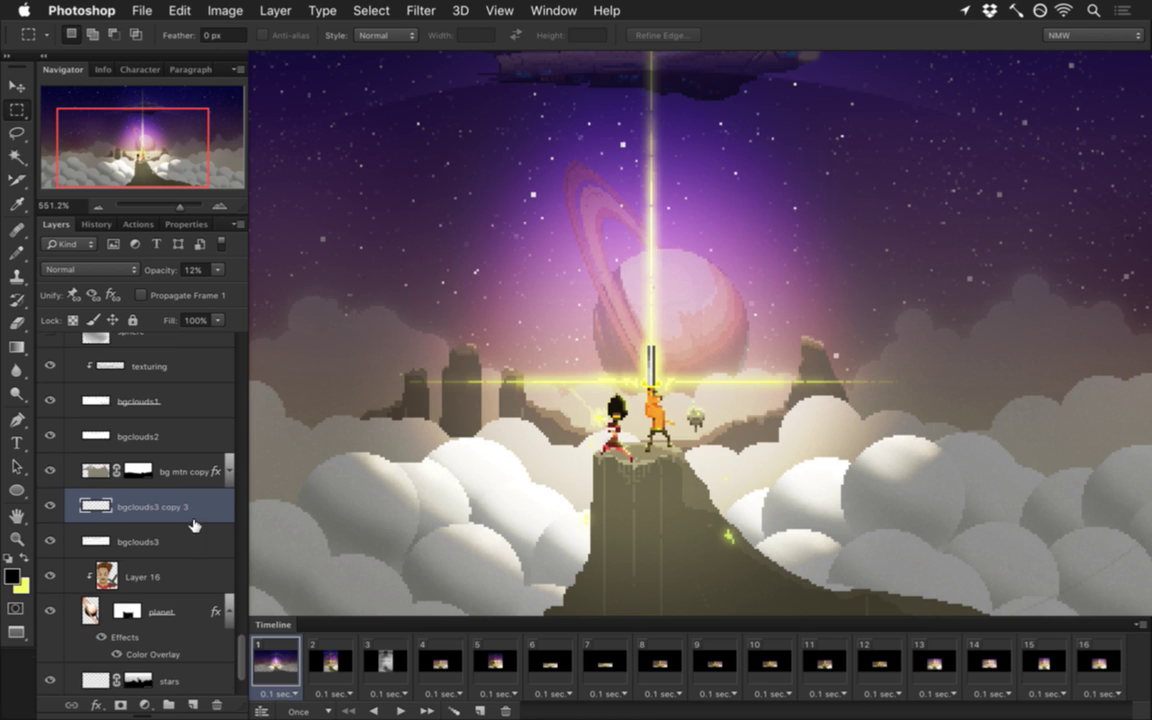
pyautogui.scroll(1, 194, 525)
pyautogui.click(68, 466)
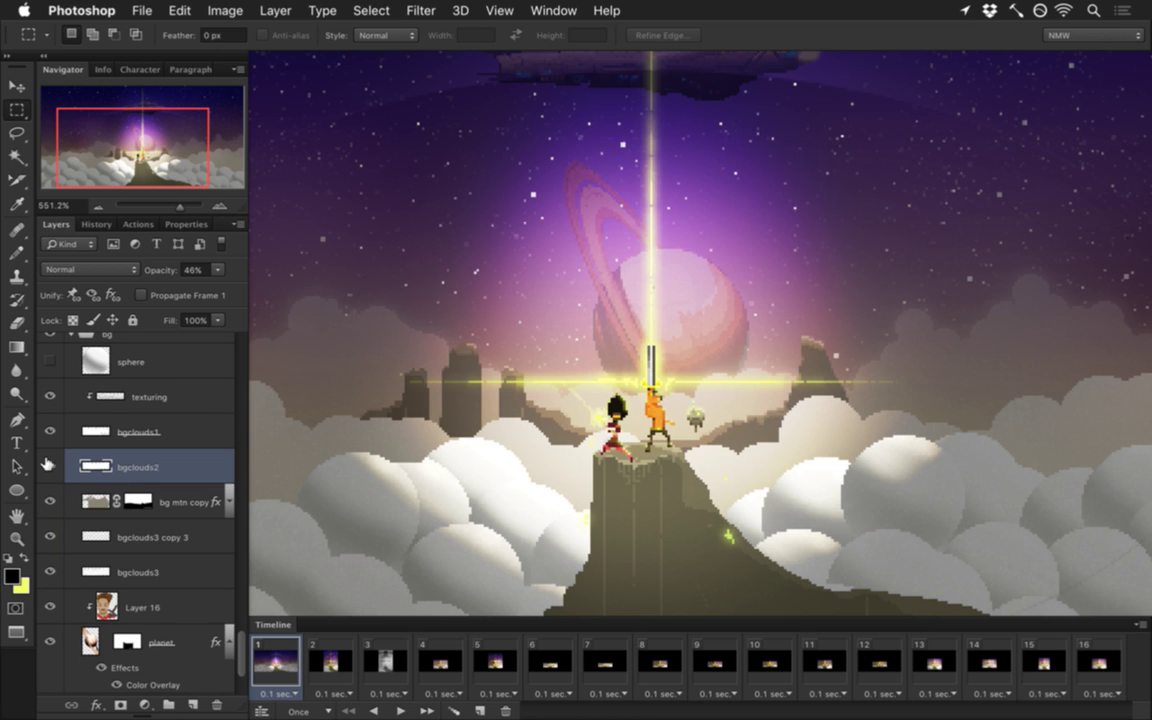
pyautogui.click(48, 464)
pyautogui.click(48, 464)
pyautogui.press('super+j')
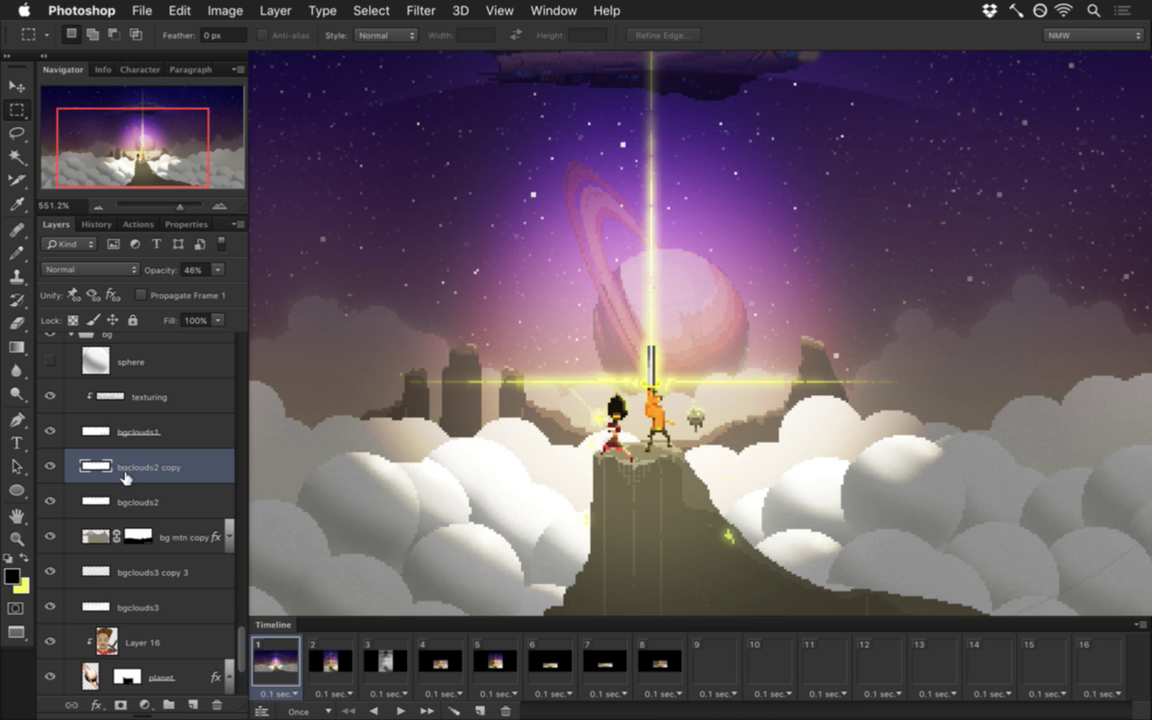
# Step: Apply a Gaussian Blur with a radius of 2 pixels to the bgclouds2 copy
pyautogui.click(421, 10)
pyautogui.moveTo(470, 221)
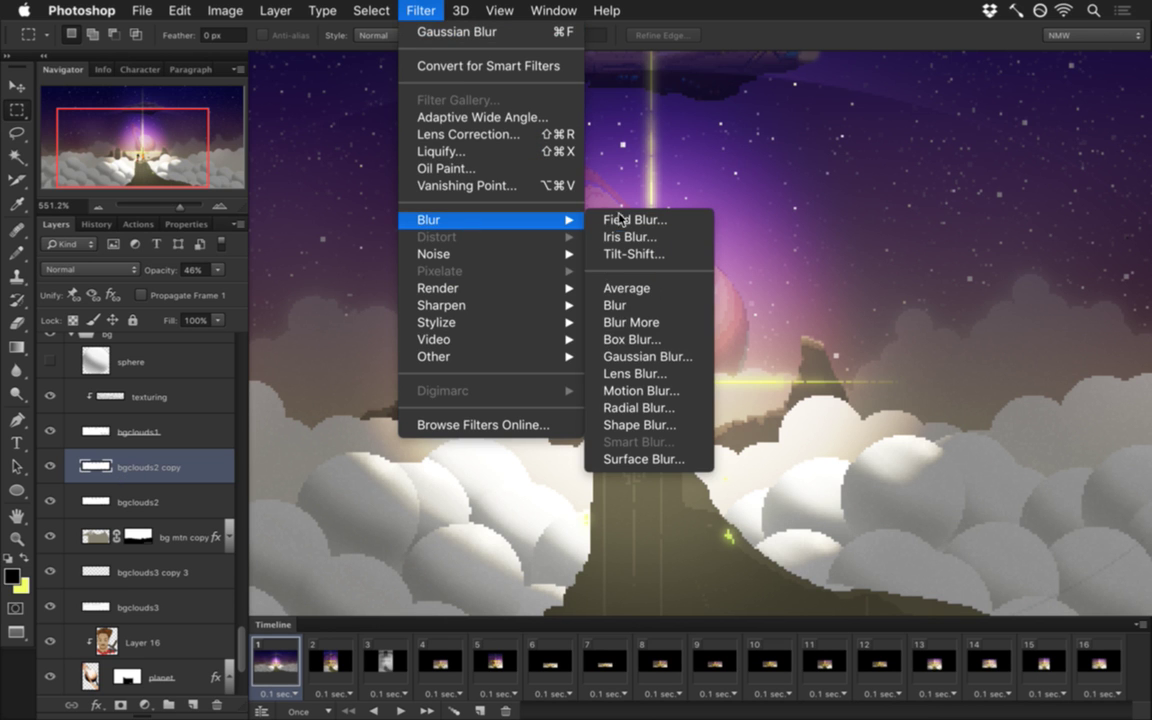
pyautogui.click(645, 356)
pyautogui.write('1')
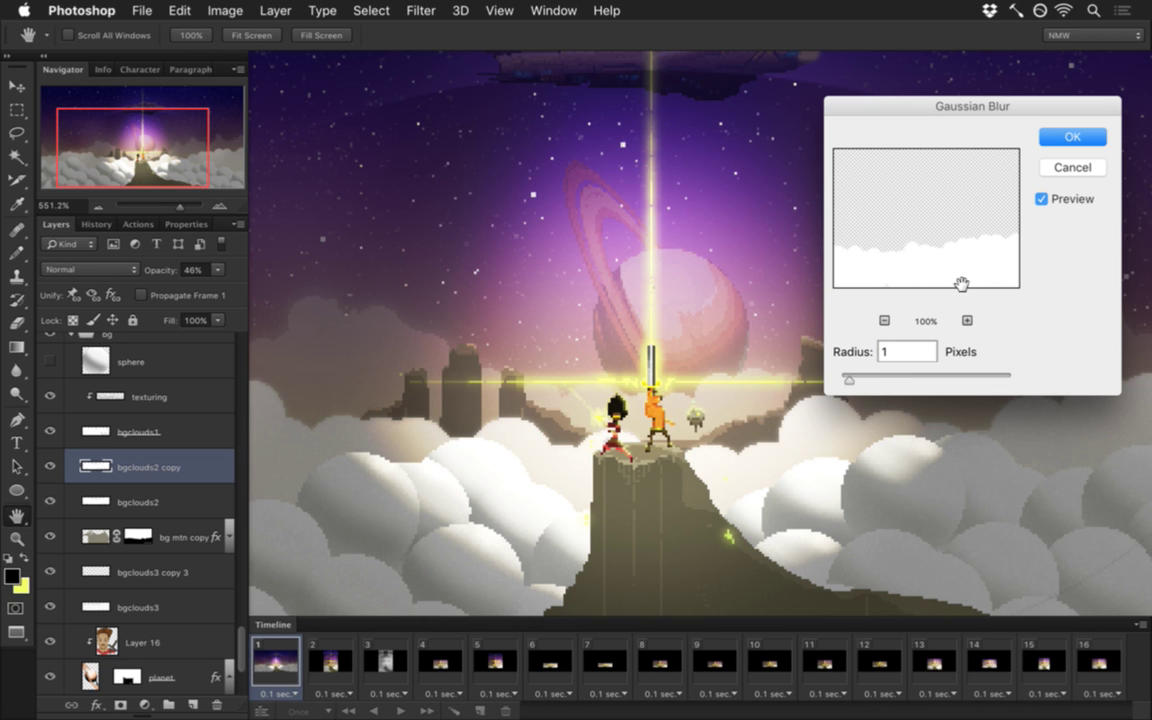
pyautogui.press('BackSpace')
pyautogui.write('2')
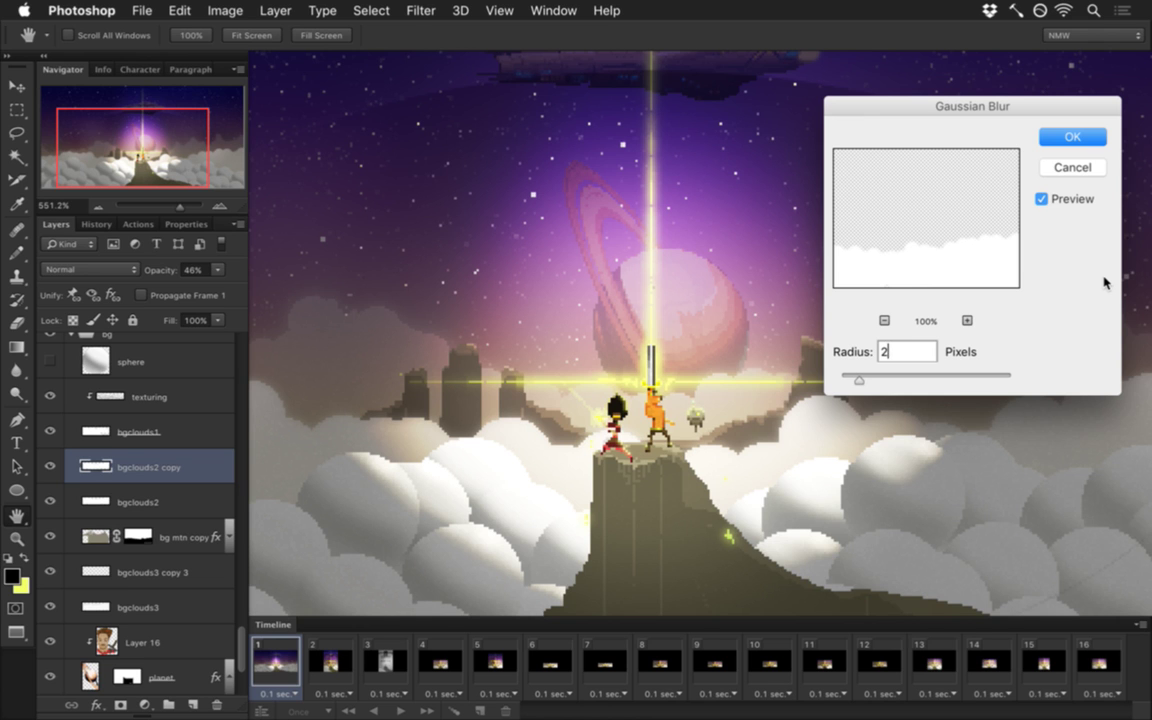
pyautogui.press('Return')
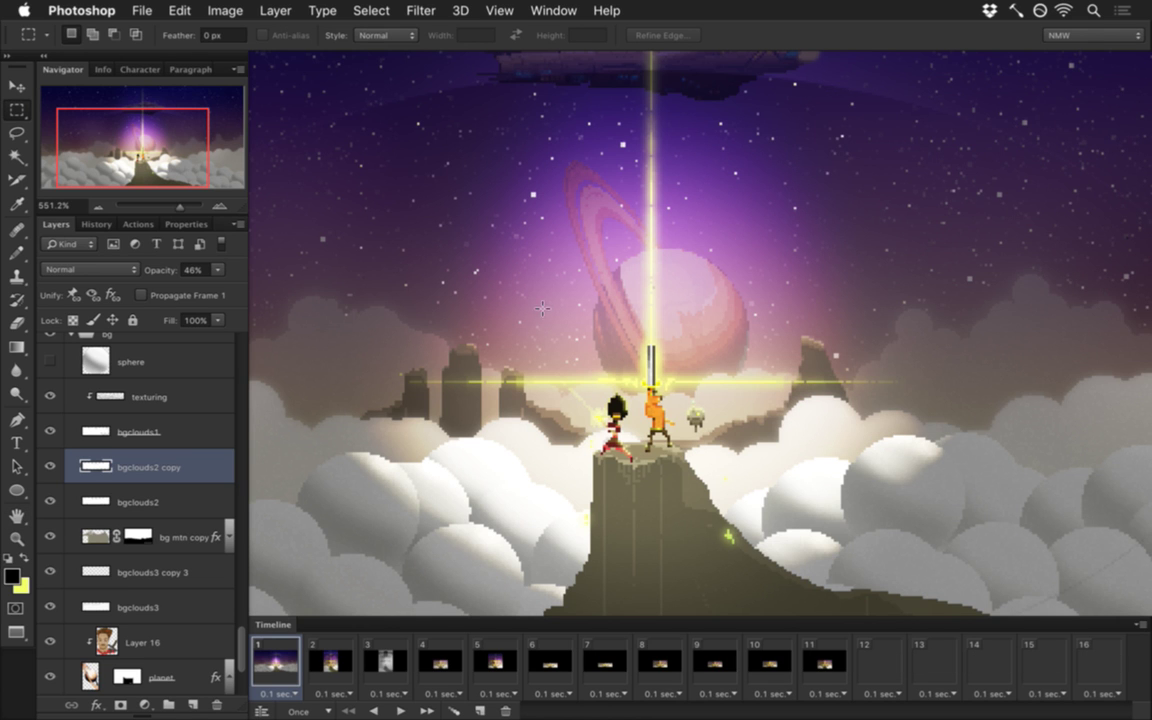
# Step: Set the blurred bgclouds2 copy's opacity to 100% and duplicate it
pyautogui.moveTo(217, 270)
pyautogui.mouseDown()
pyautogui.moveTo(200, 264)
pyautogui.moveTo(238, 272)
pyautogui.mouseUp()
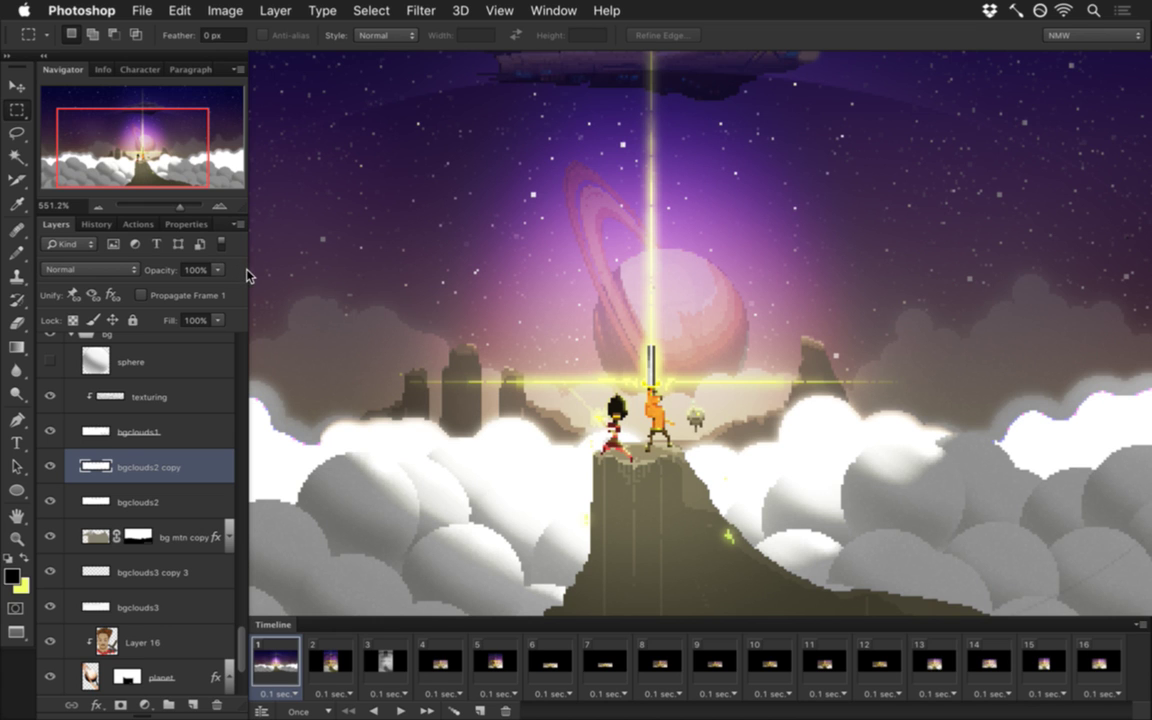
pyautogui.press('super+j')
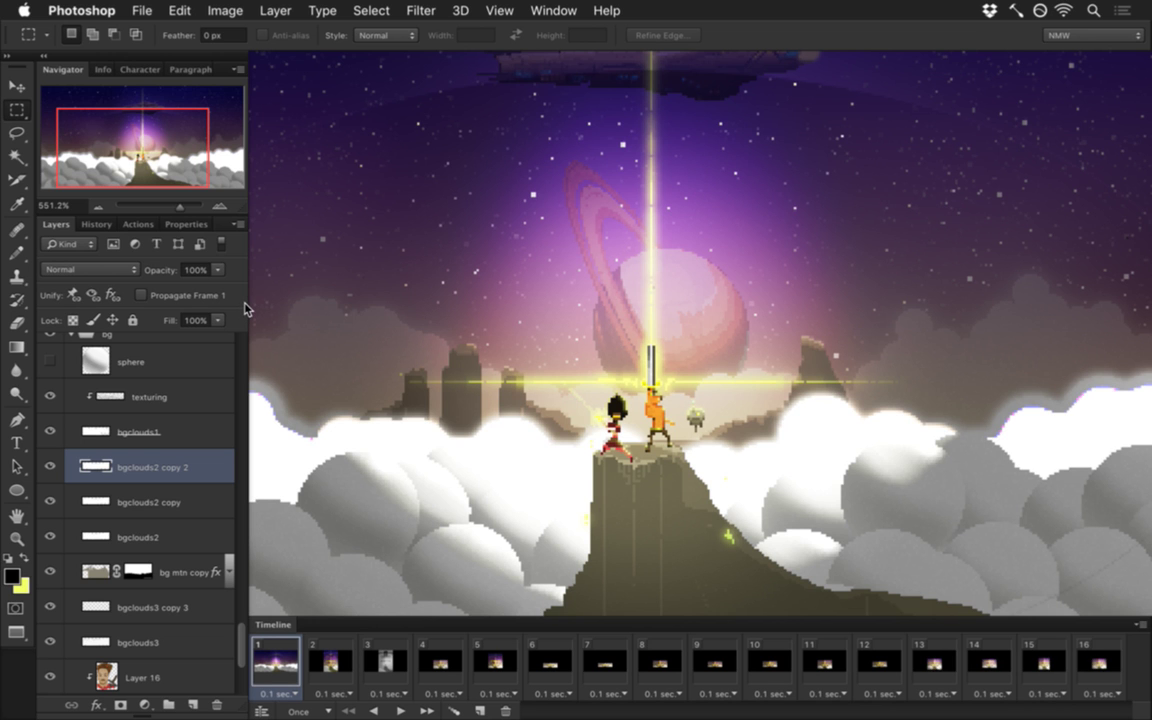
pyautogui.scroll(-3, 432, 456)
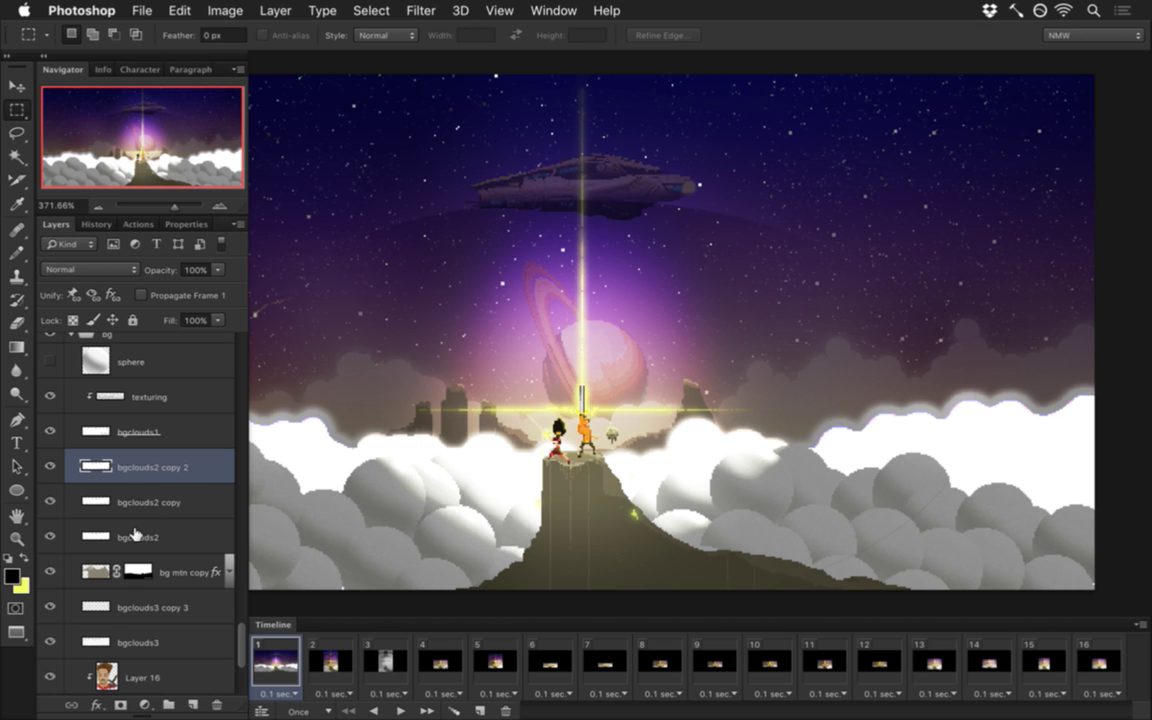
# Step: Add a third bgclouds2 copy at 46% opacity, directly above the original bgclouds2 layer and below the other copies
pyautogui.press('super+j')
pyautogui.press('super+bracketleft')
pyautogui.press('super+bracketleft')
pyautogui.press('4')
pyautogui.press('6')
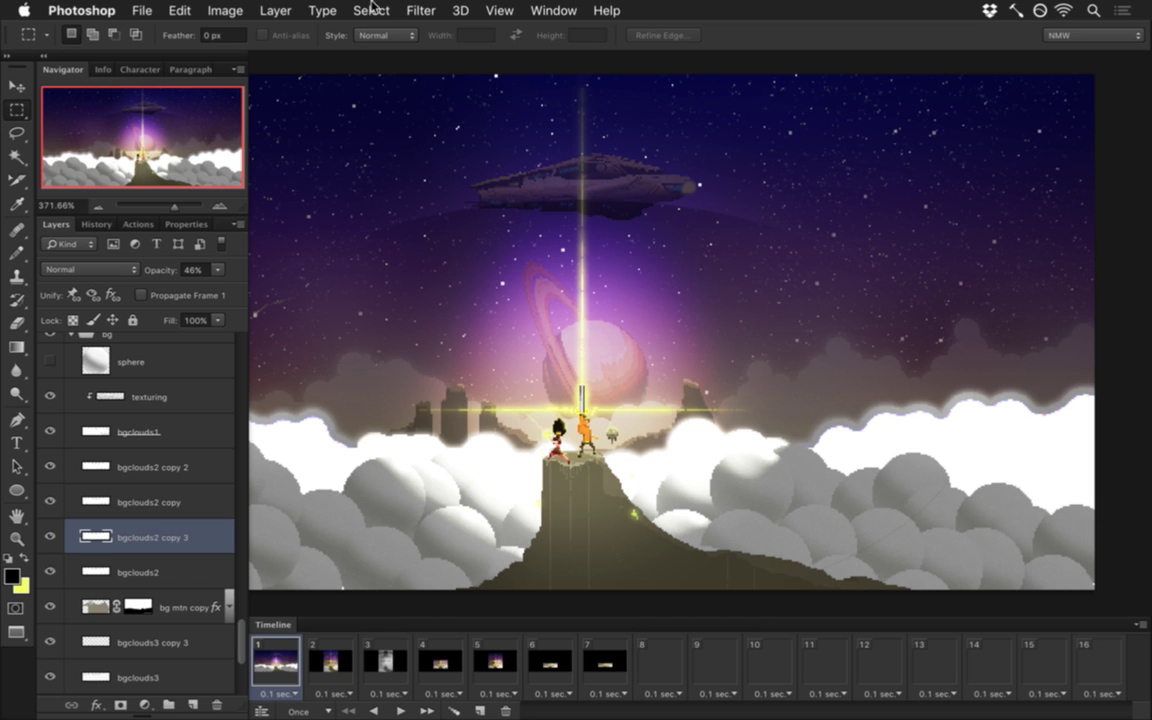
# Step: Apply a Gaussian Blur with a radius of 6 pixels to bgclouds2 copy 3
pyautogui.click(420, 10)
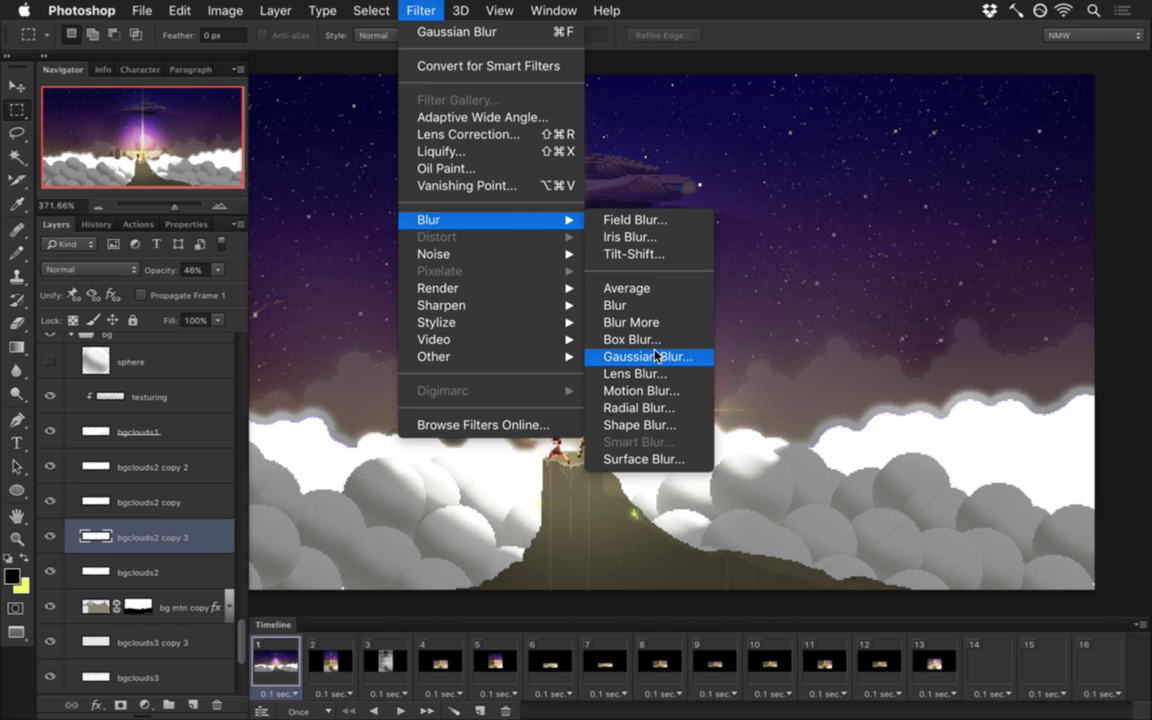
pyautogui.click(650, 352)
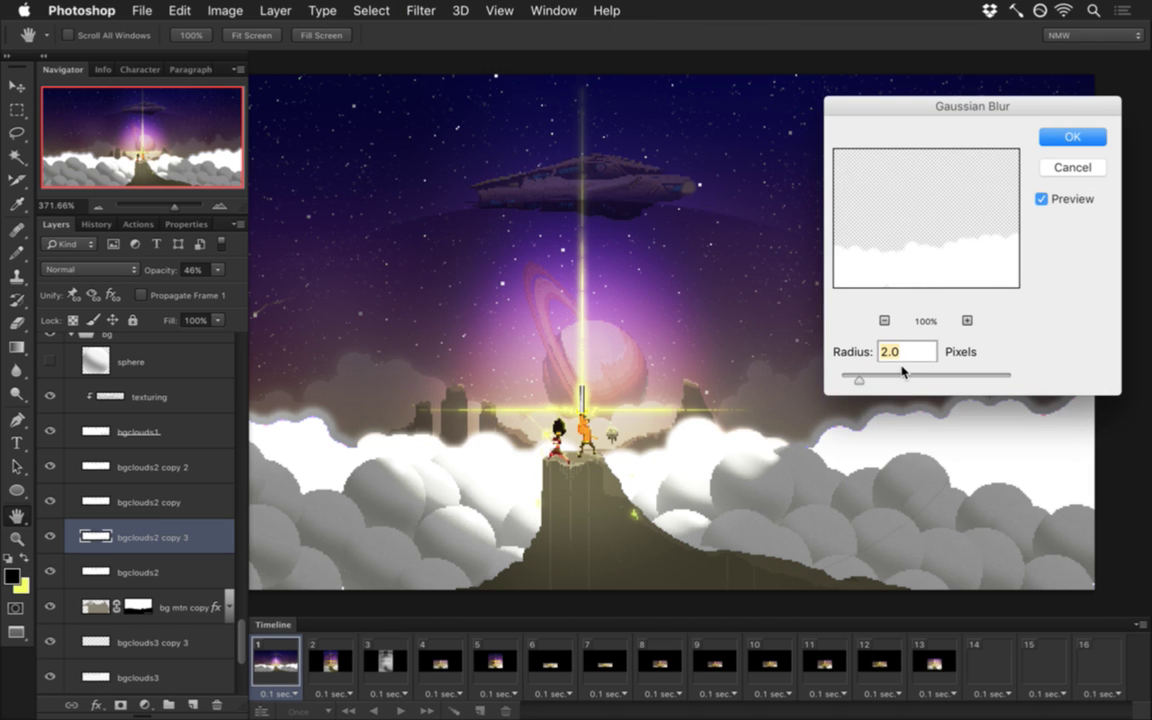
pyautogui.write('3')
pyautogui.press('Up')
pyautogui.write('5')
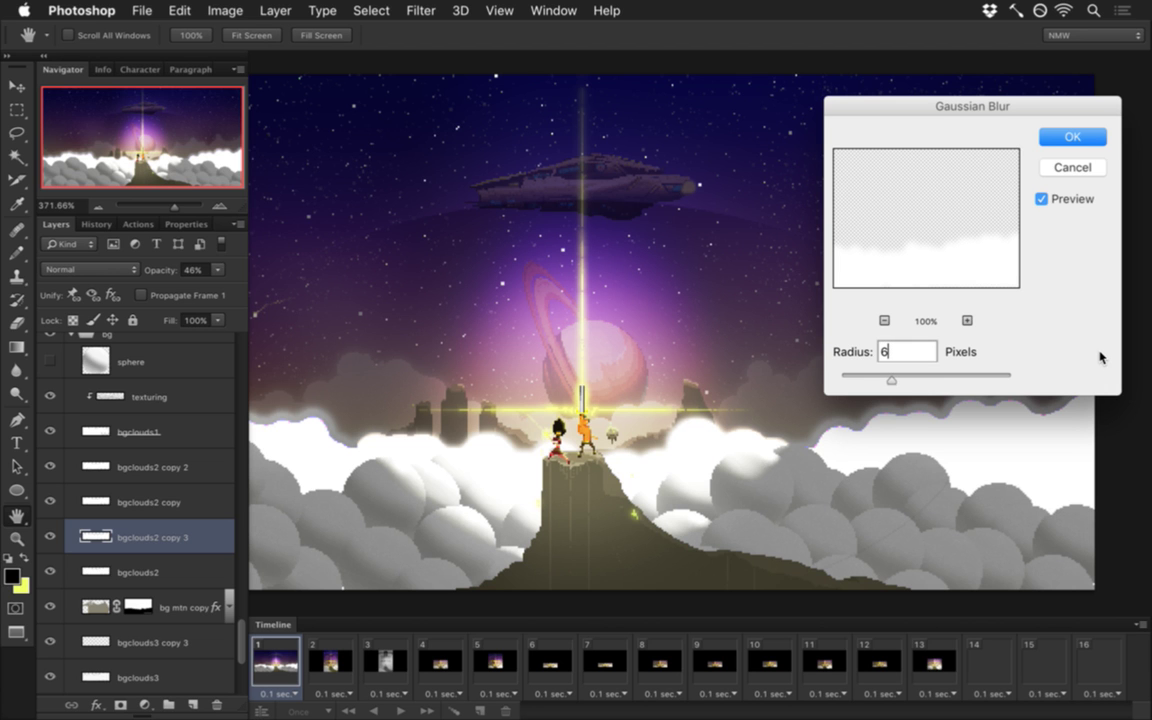
pyautogui.press('Return')
pyautogui.press('m')
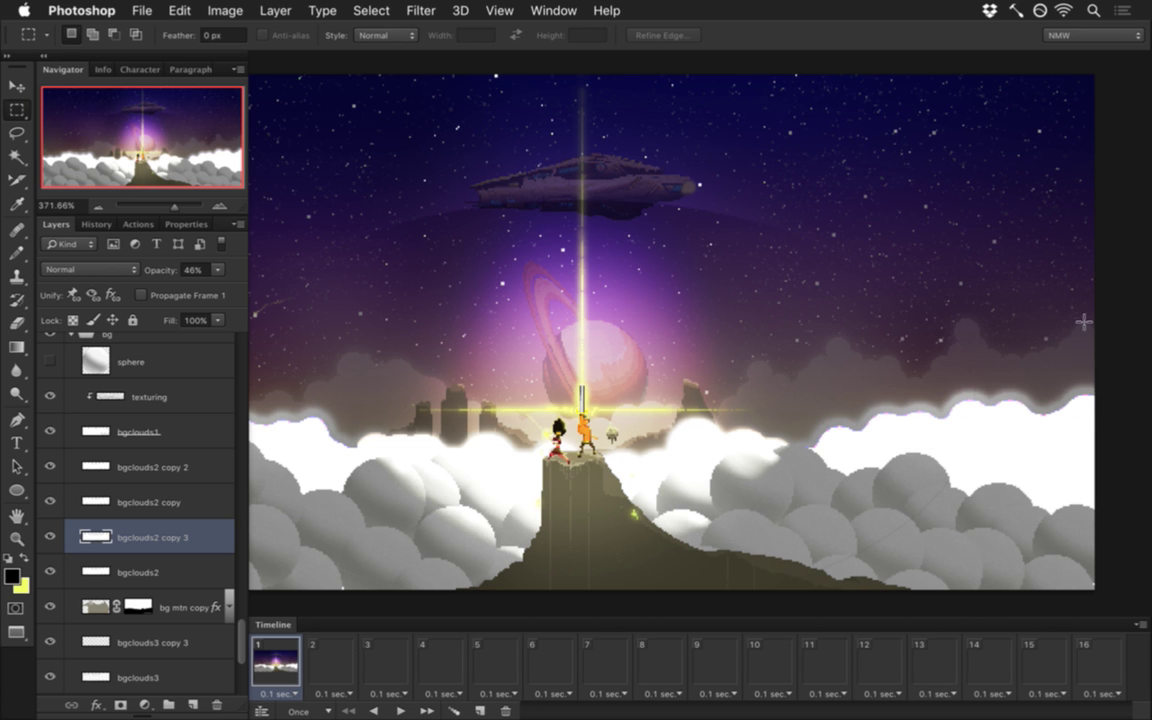
# Step: Merge the three blurred bgclouds2 copies into one layer
pyautogui.moveTo(383, 494); pyautogui.dragTo(430, 490)
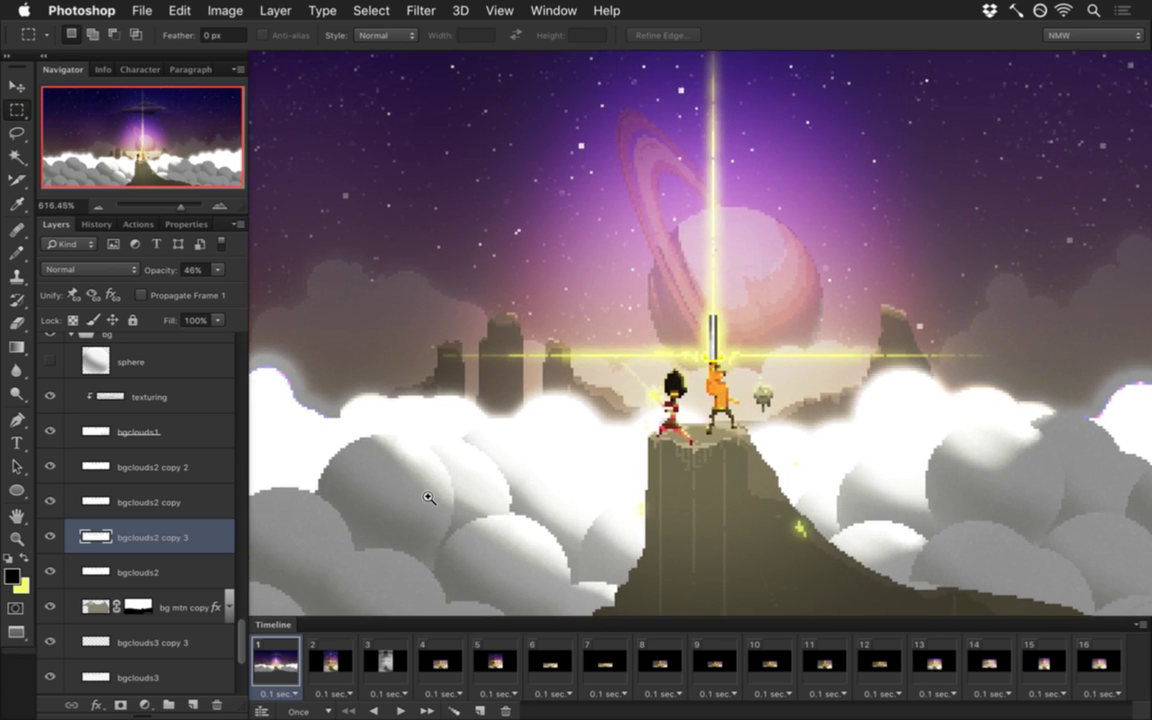
pyautogui.keyDown('shift'); pyautogui.click(150, 467); pyautogui.keyUp('shift')
pyautogui.rightClick(157, 467)
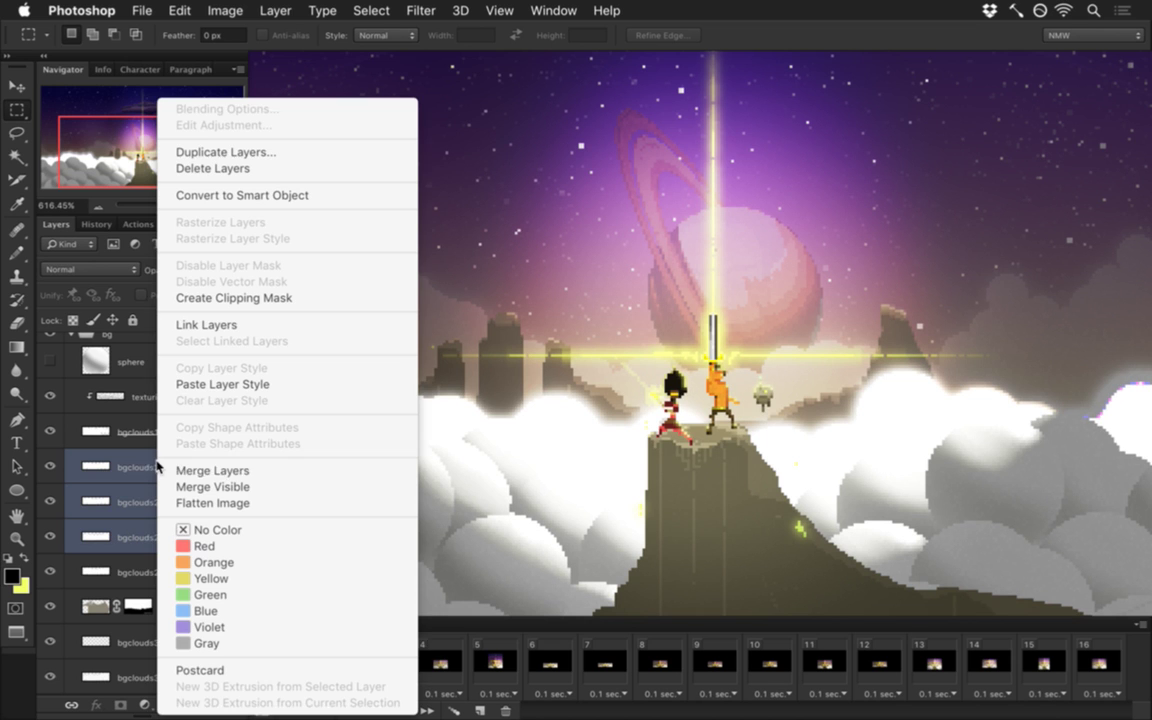
pyautogui.click(204, 471)
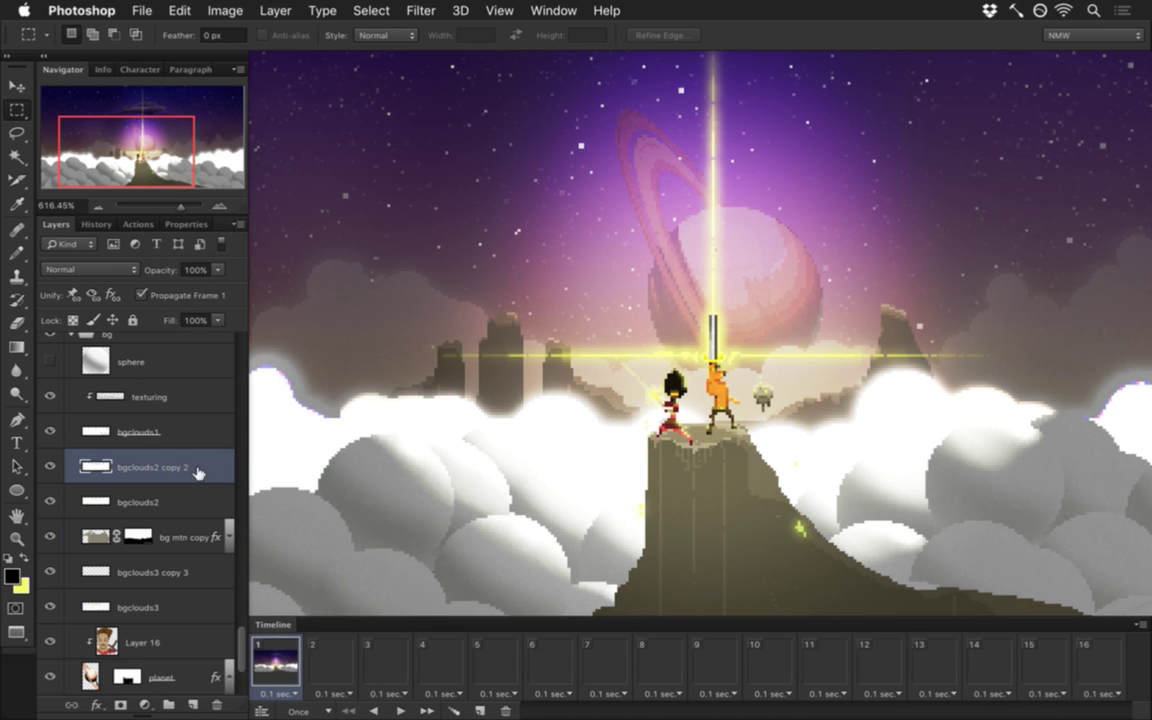
# Step: Delete the part of the merged blur layer inside the bgclouds2 cloud shape, and clear the selection
pyautogui.keyDown('super'); pyautogui.click(96, 466); pyautogui.keyUp('super')
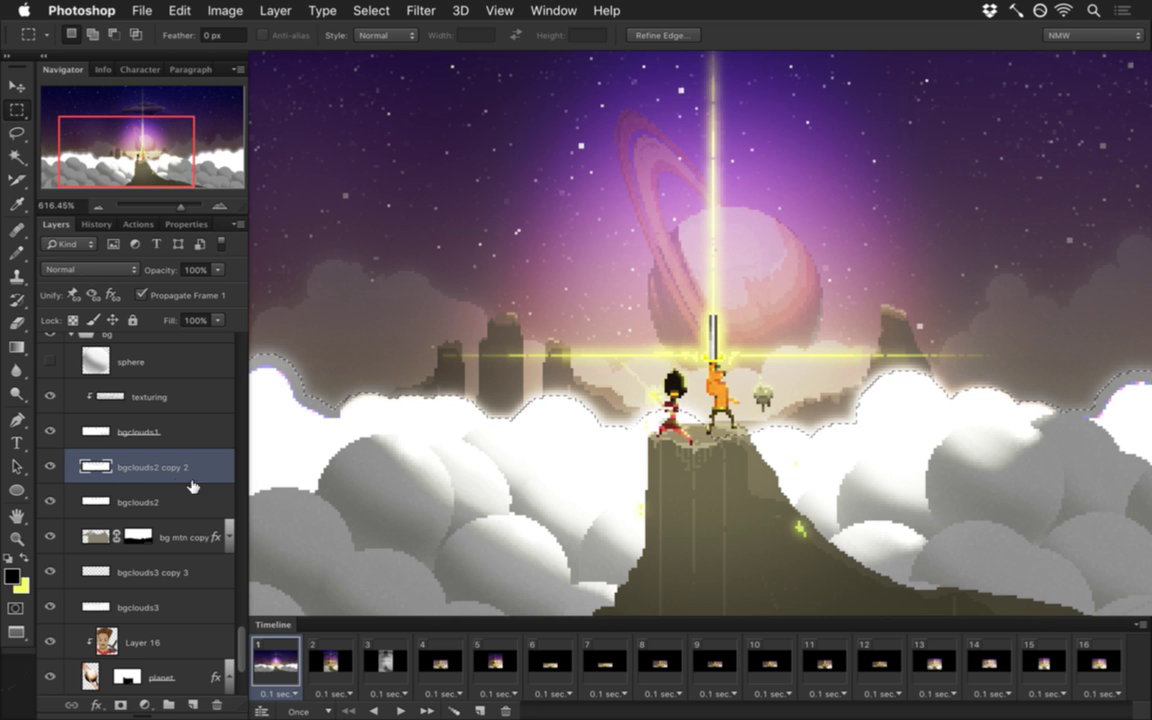
pyautogui.press('Delete')
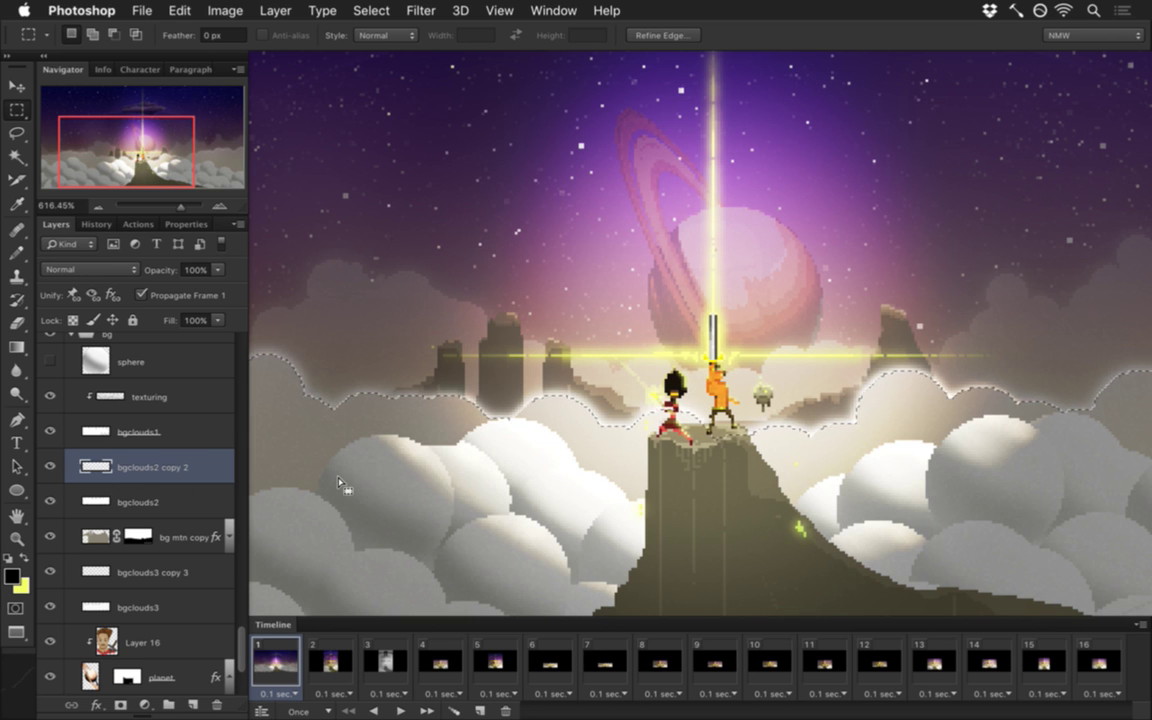
pyautogui.click(370, 355)
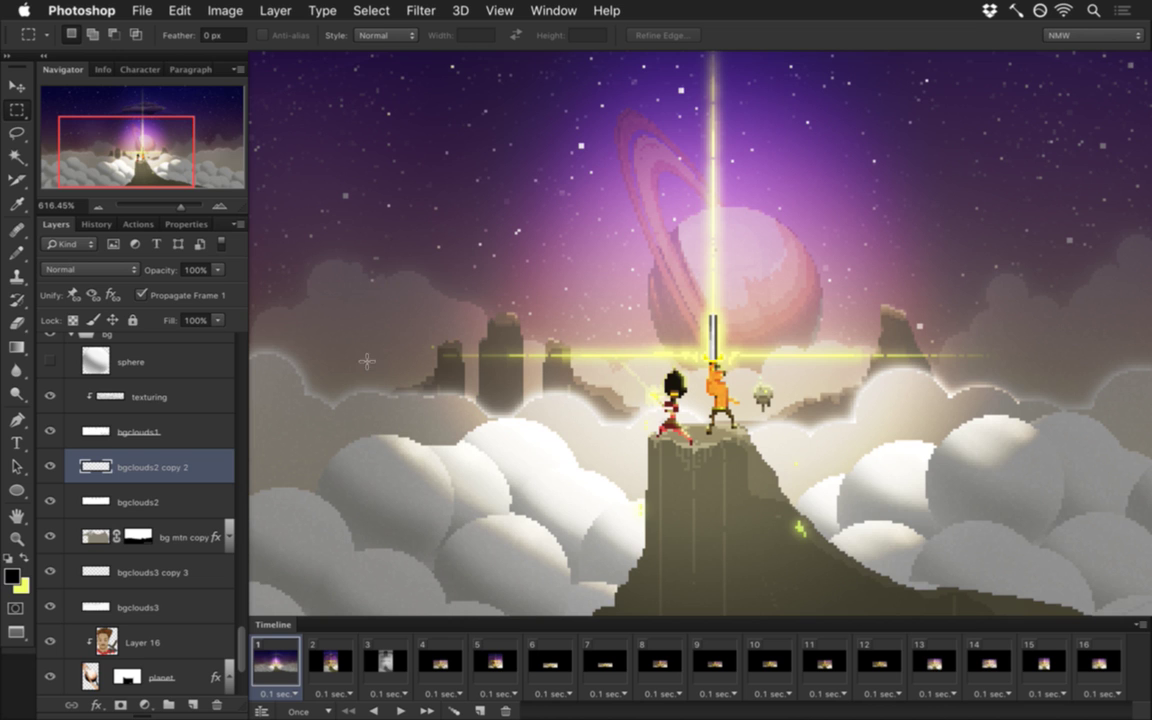
# Step: Lower the opacity of the merged bgclouds2 blur layer to 32%
pyautogui.click(140, 502)
pyautogui.click(152, 470)
pyautogui.click(217, 270)
pyautogui.moveTo(159, 288); pyautogui.dragTo(150, 290)
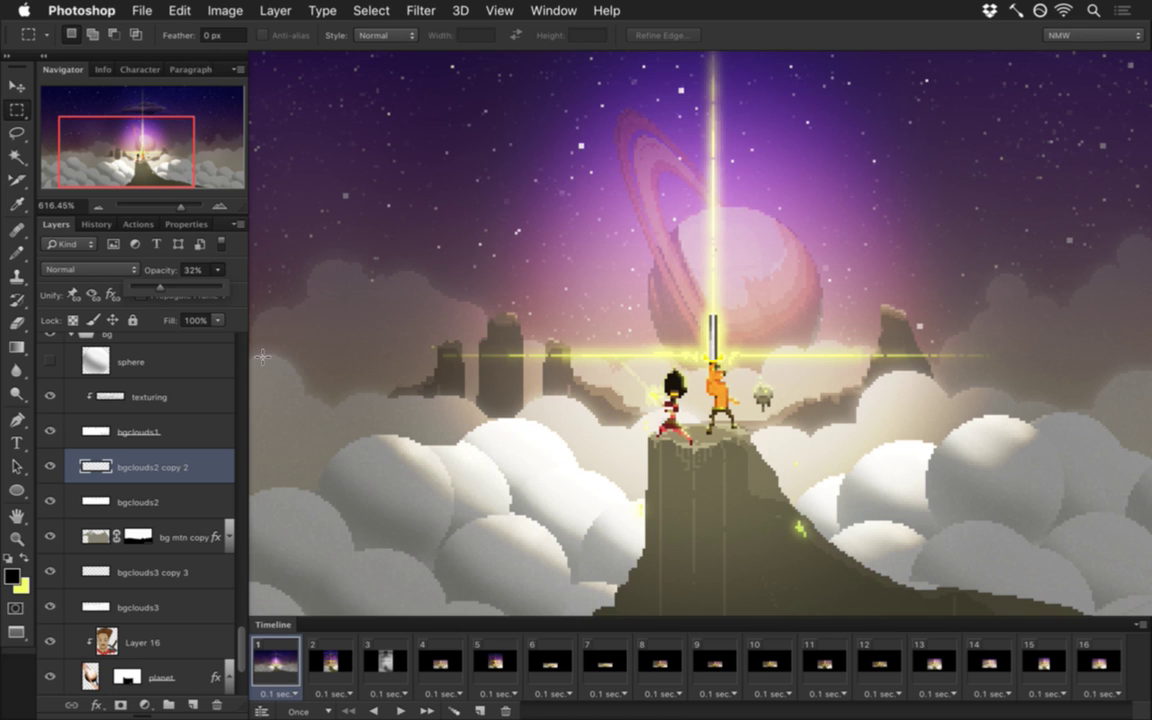
pyautogui.click(452, 397)
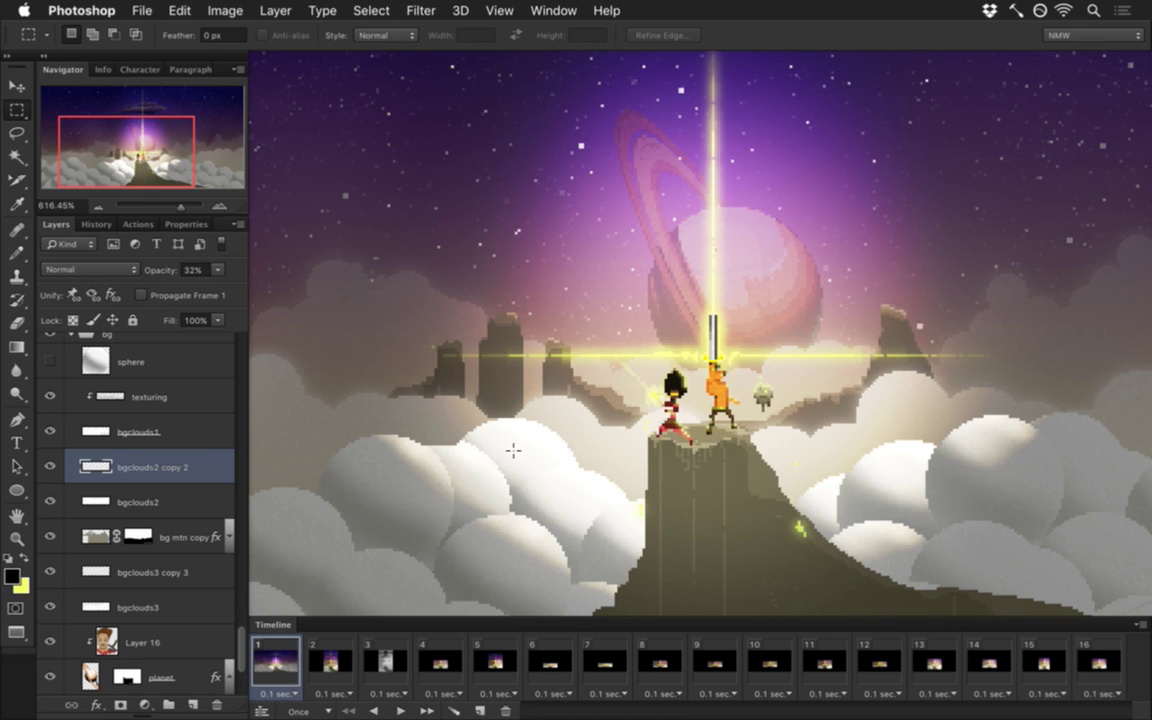
# Step: Make the fg clouds layer visible, save the document, and review the whole scene
pyautogui.scroll(-3, 530, 430)
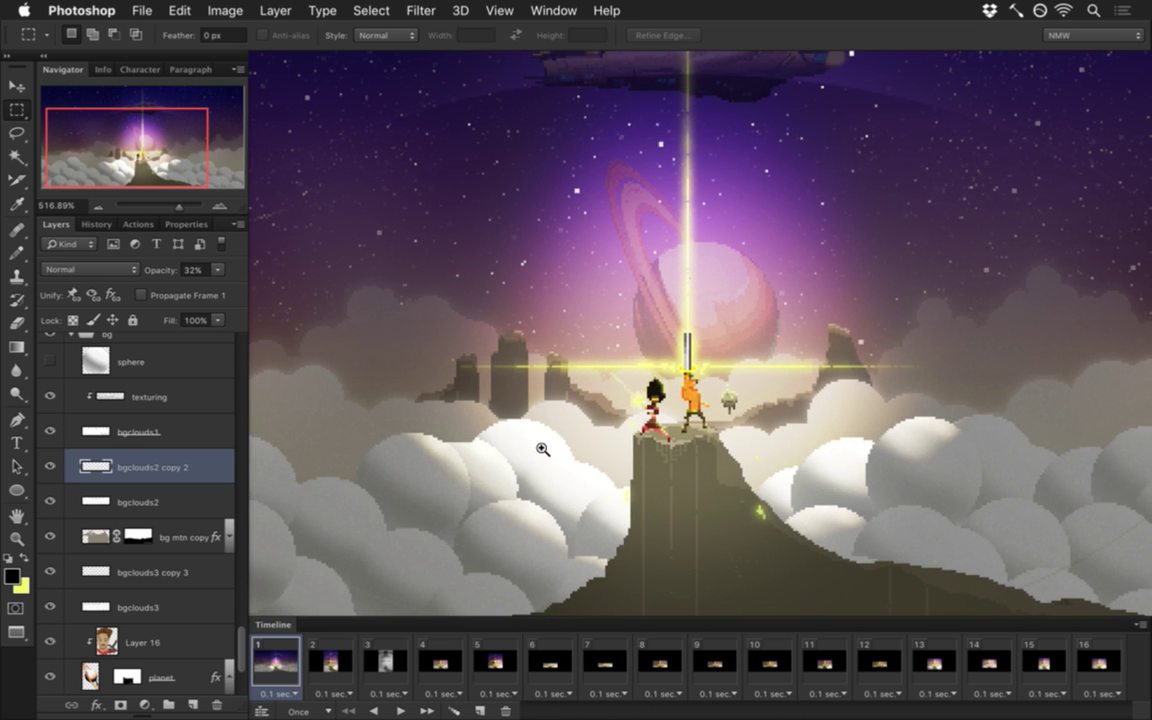
pyautogui.scroll(-3, 548, 458)
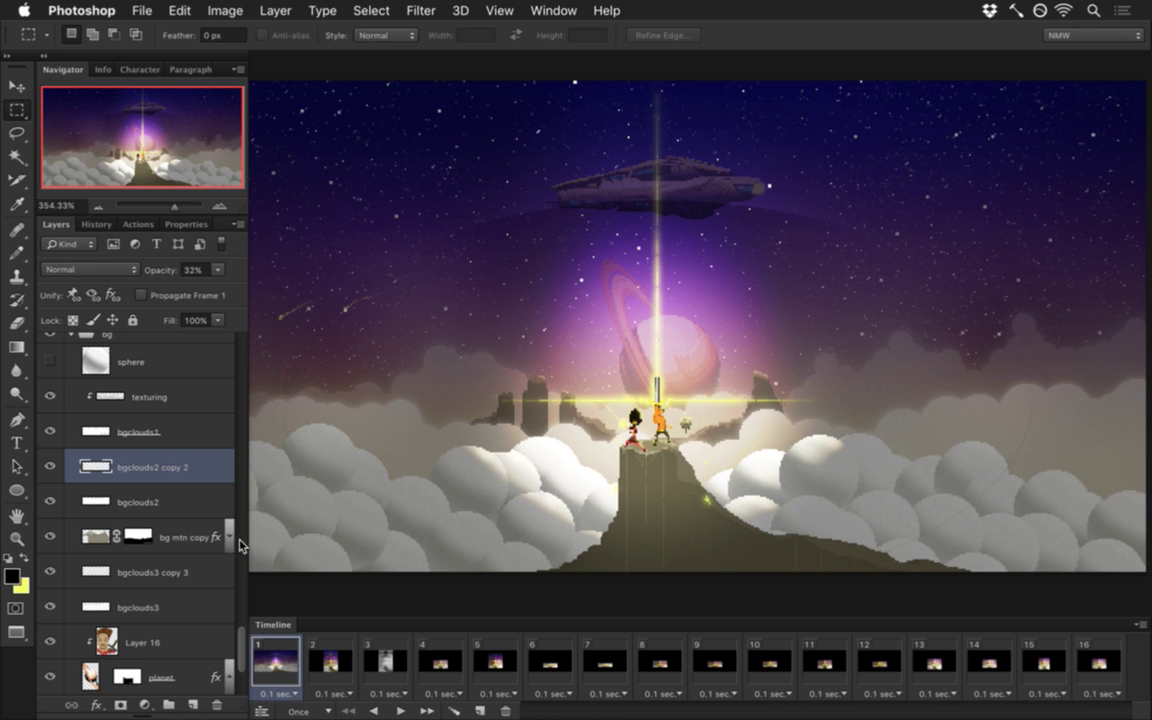
pyautogui.scroll(5, 241, 632)
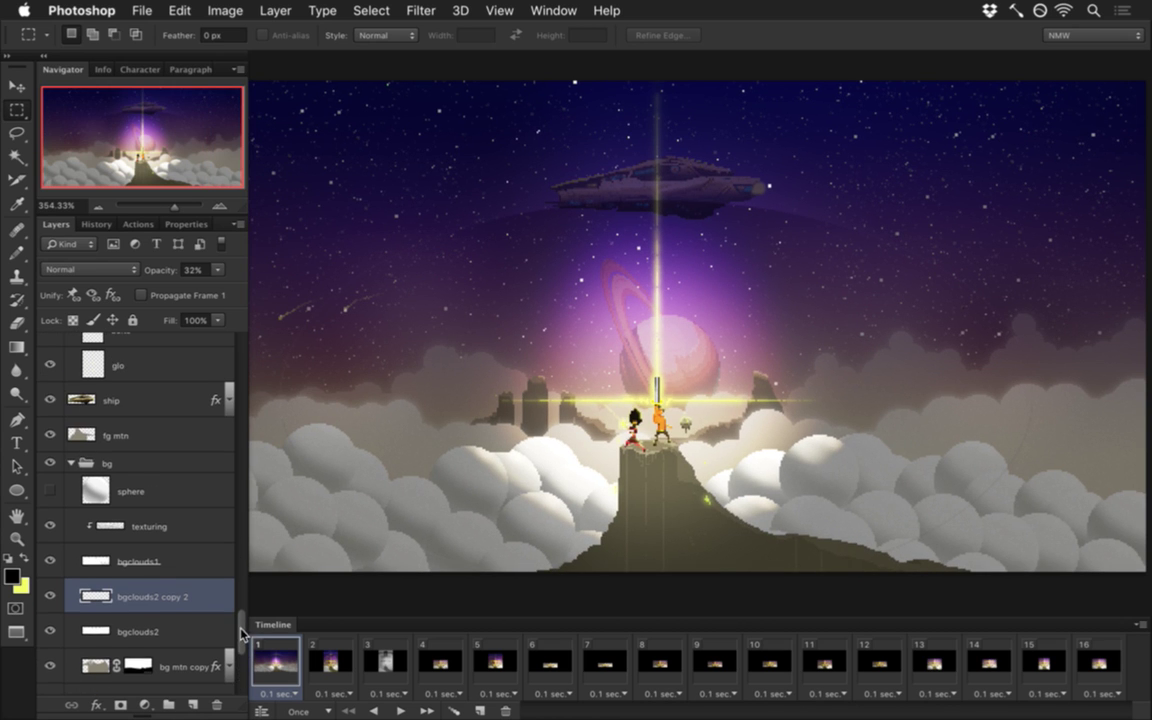
pyautogui.scroll(5, 241, 632)
pyautogui.moveTo(245, 619); pyautogui.dragTo(243, 522)
pyautogui.click(50, 373)
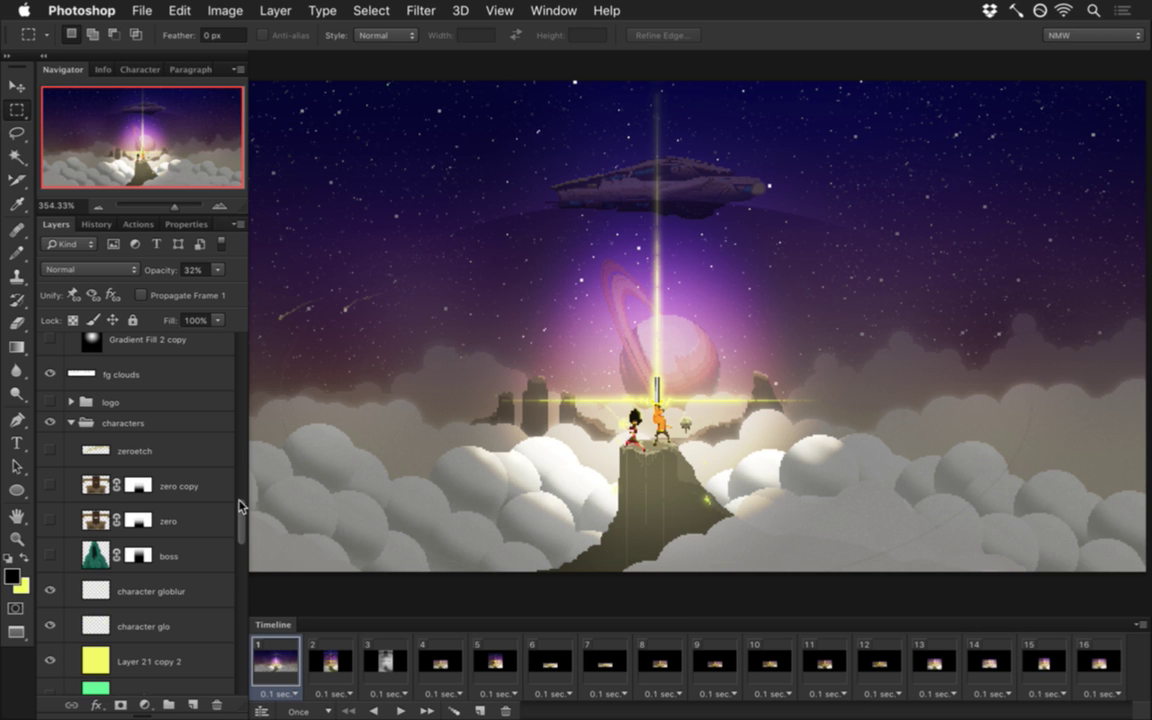
pyautogui.press('super+s')
pyautogui.moveTo(926, 535); pyautogui.dragTo(951, 549)
pyautogui.moveTo(935, 548); pyautogui.dragTo(925, 548)
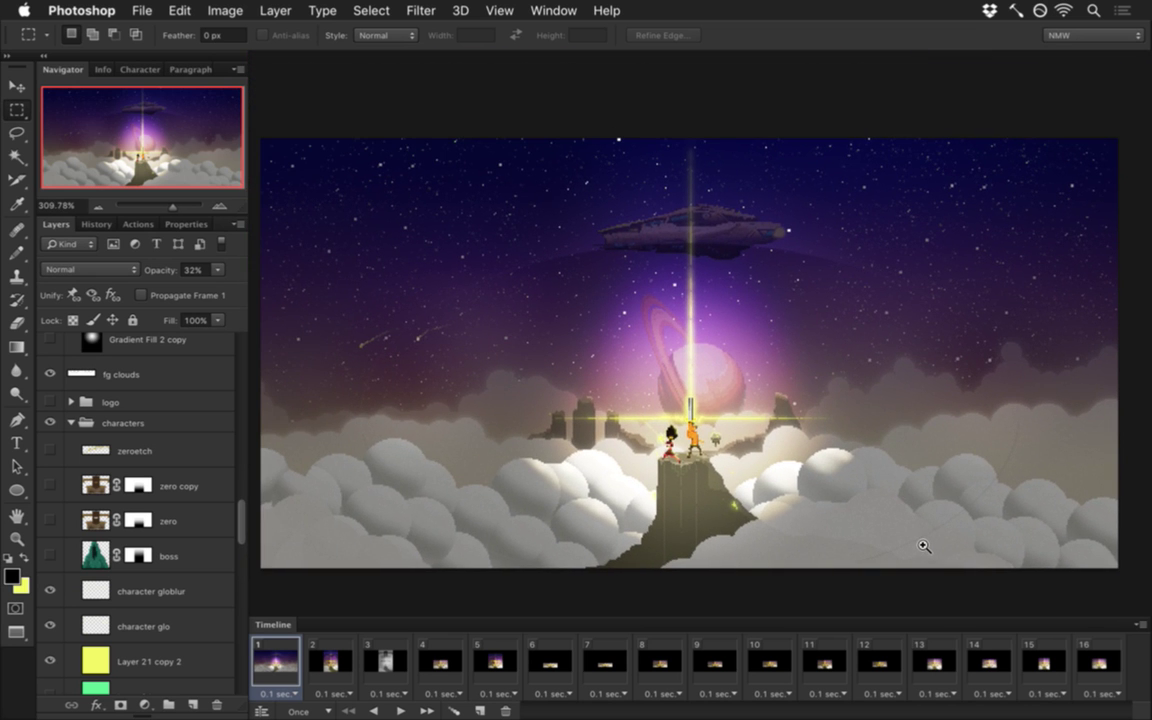
# Step: Load Layer 23 of the light group as a selection and invert it so that only the central ellipse is selected
pyautogui.moveTo(244, 540); pyautogui.dragTo(223, 430)
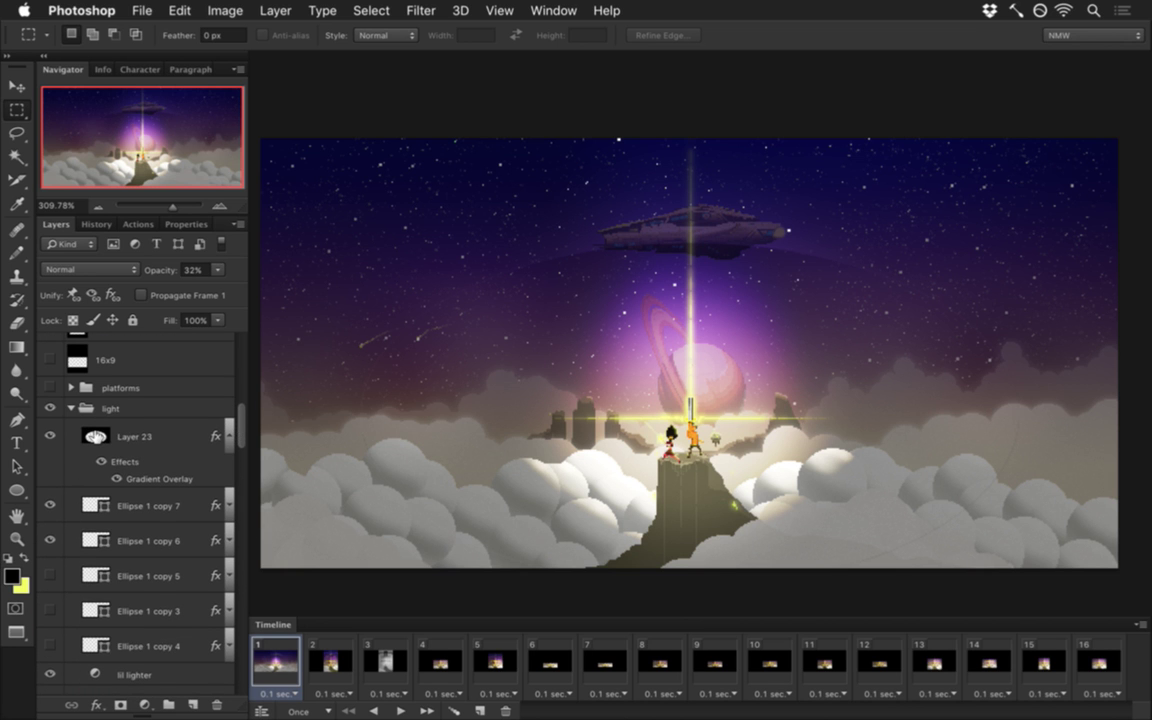
pyautogui.click(96, 437)
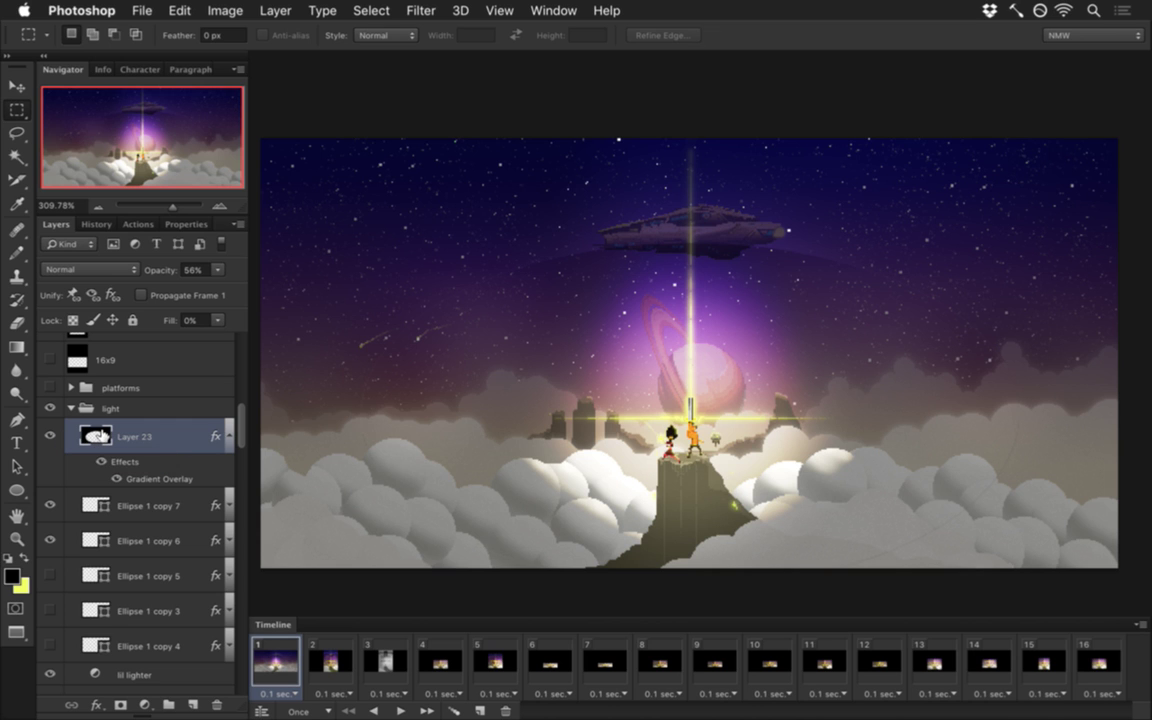
pyautogui.click(17, 157)
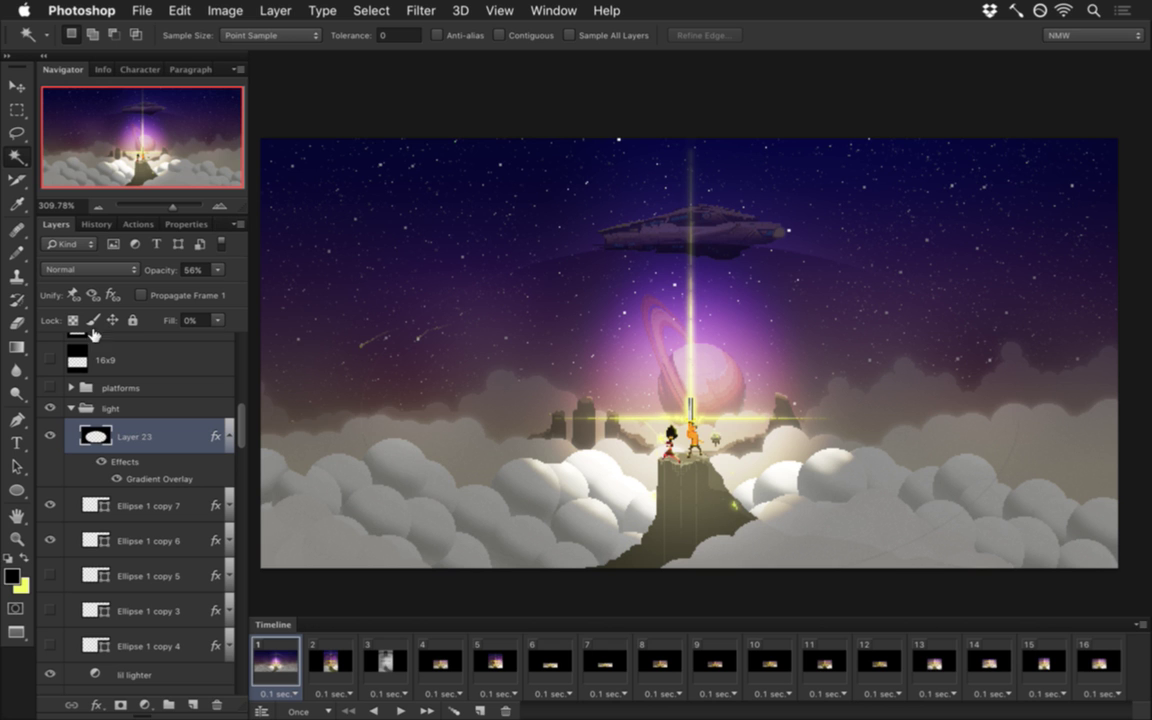
pyautogui.keyDown('super'); pyautogui.click(97, 434); pyautogui.keyUp('super')
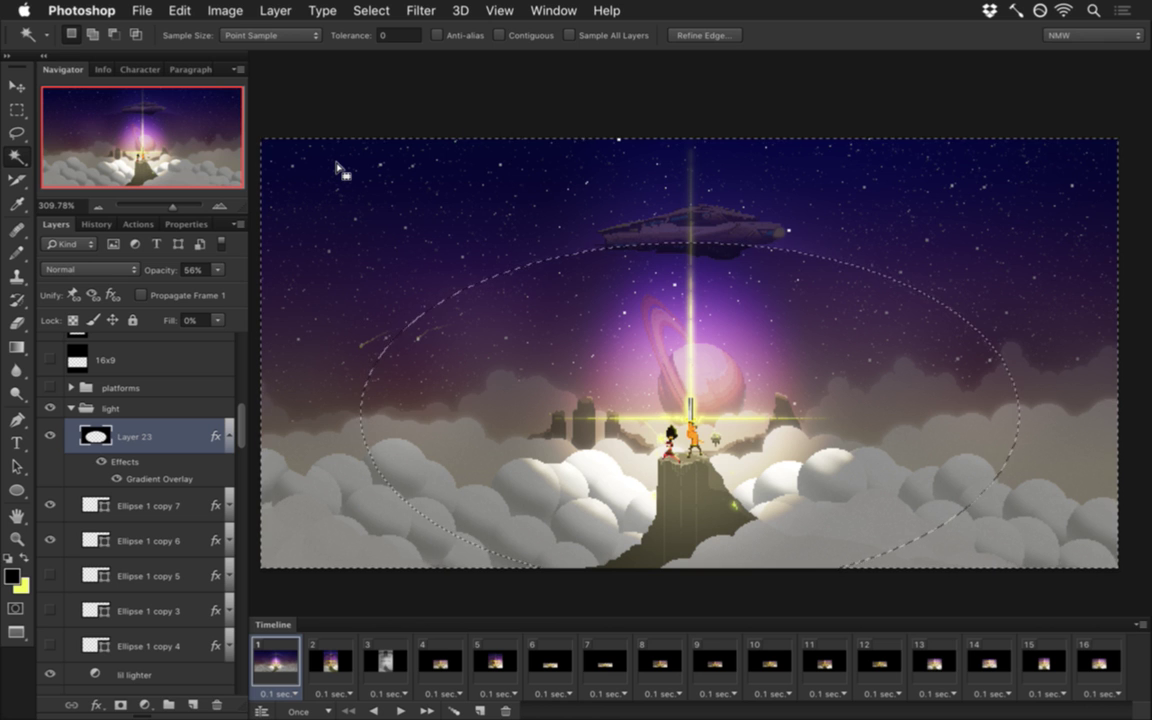
pyautogui.press('super+shift+i')
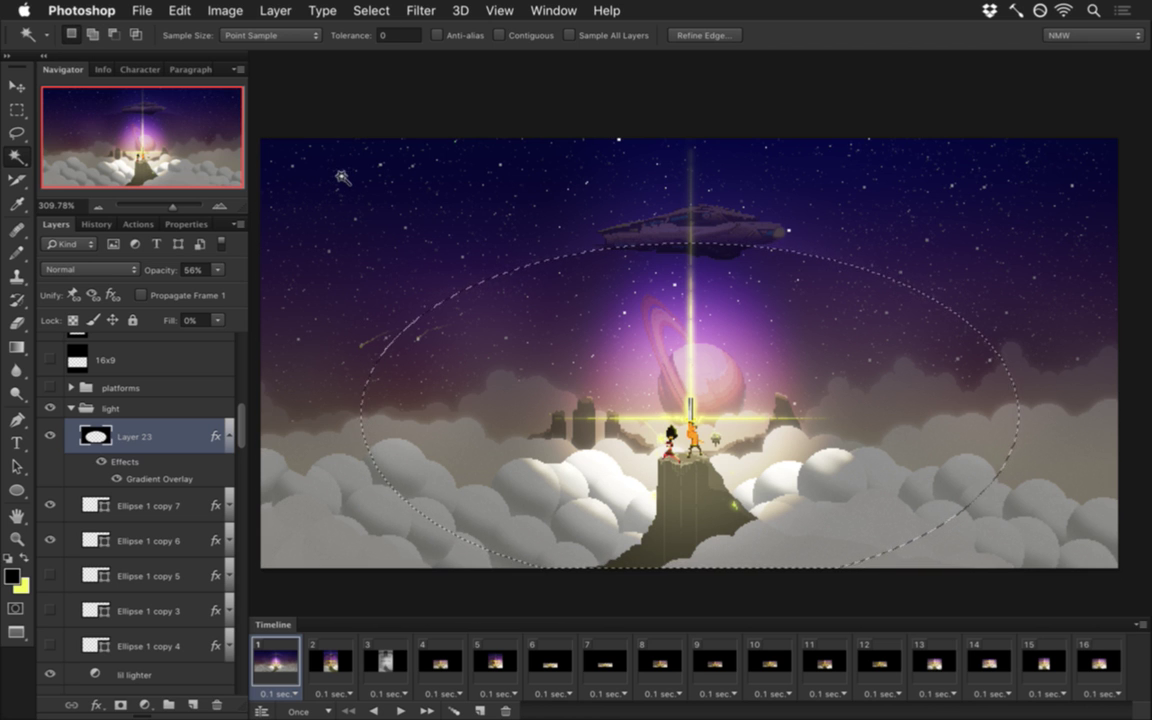
# Step: Try feathering the ellipse selection by 1 pixel and deleting its area from Layer 23, and revert to the inverted selection
pyautogui.click(369, 10)
pyautogui.moveTo(432, 238)
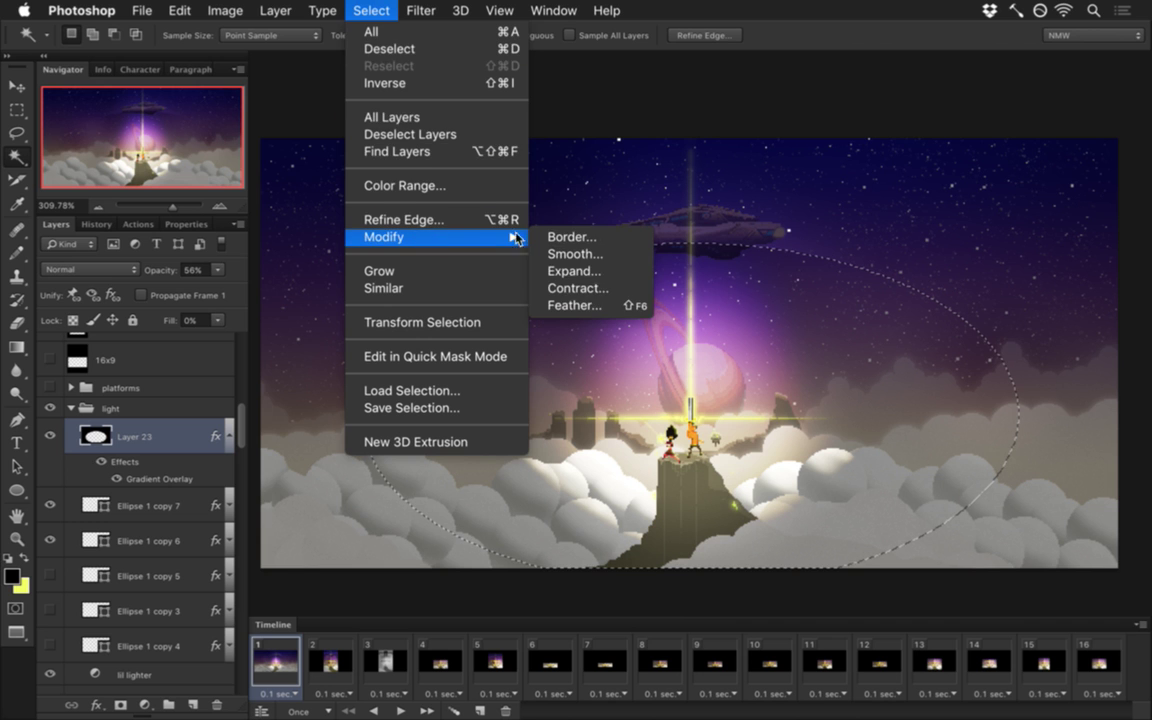
pyautogui.click(580, 305)
pyautogui.write('1')
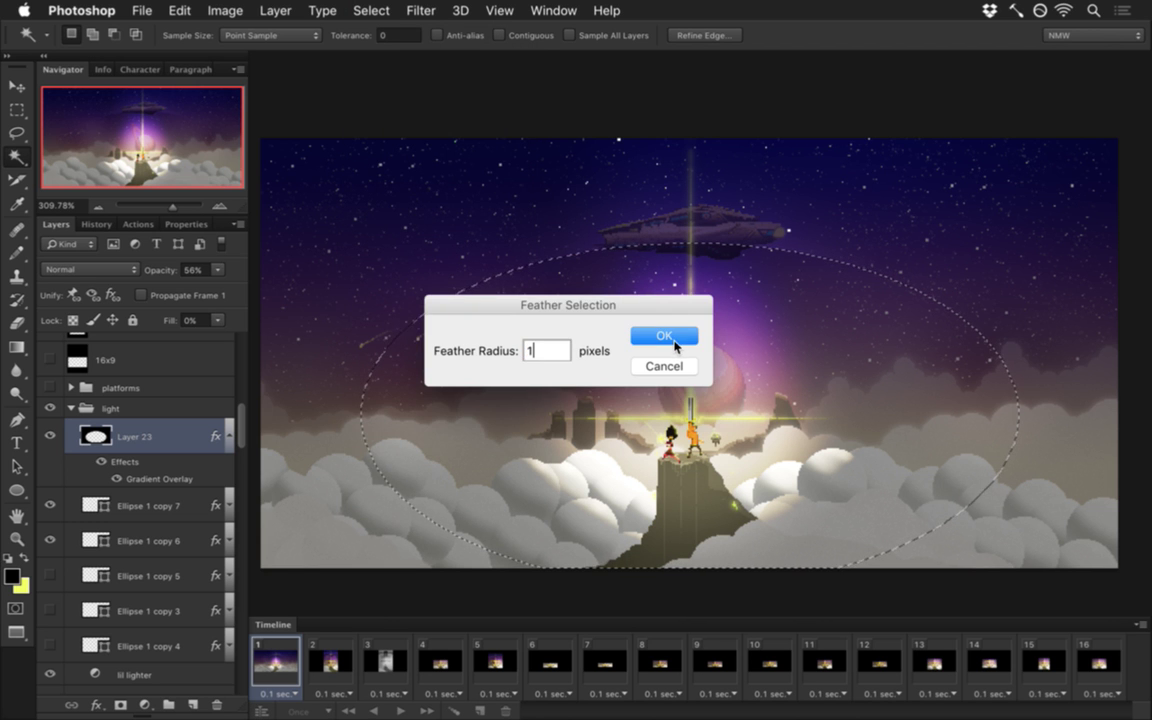
pyautogui.click(667, 335)
pyautogui.moveTo(352, 442); pyautogui.dragTo(485, 456)
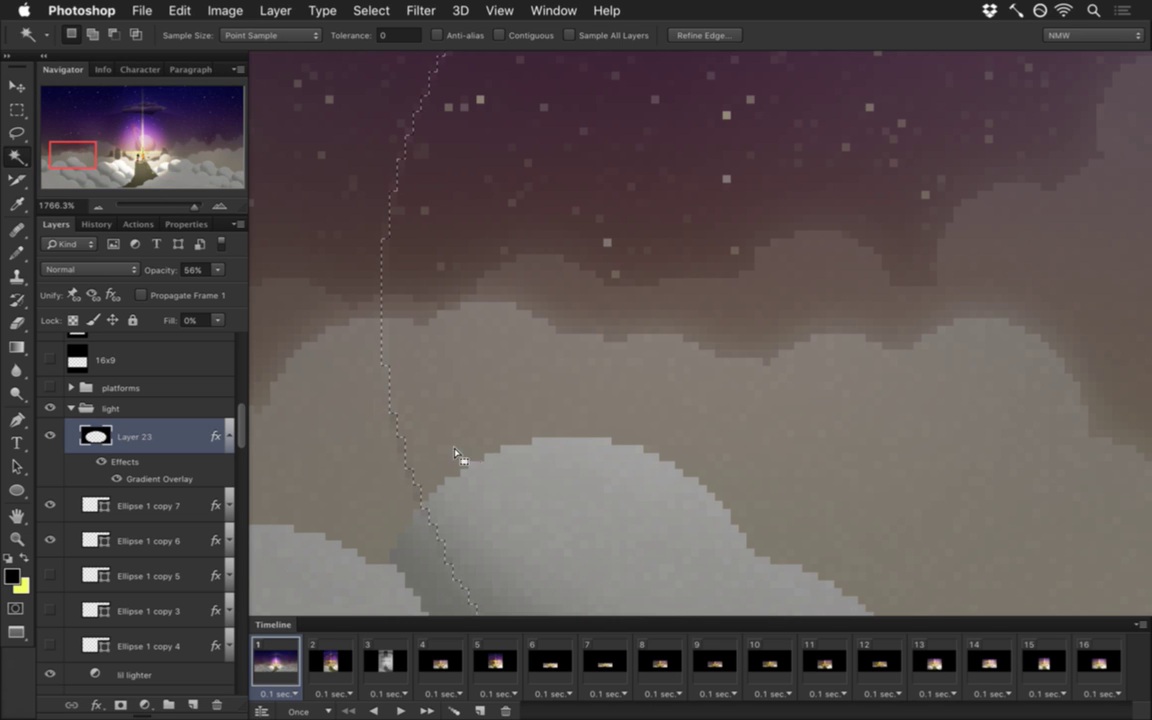
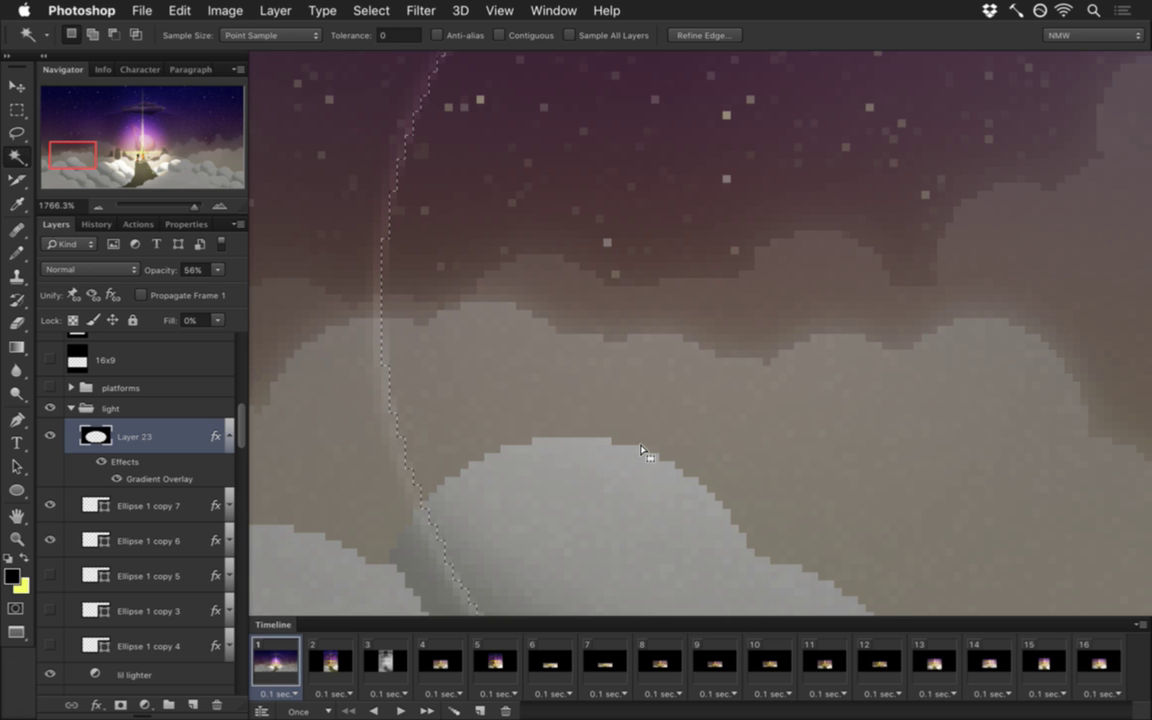
pyautogui.moveTo(636, 478); pyautogui.dragTo(573, 468)
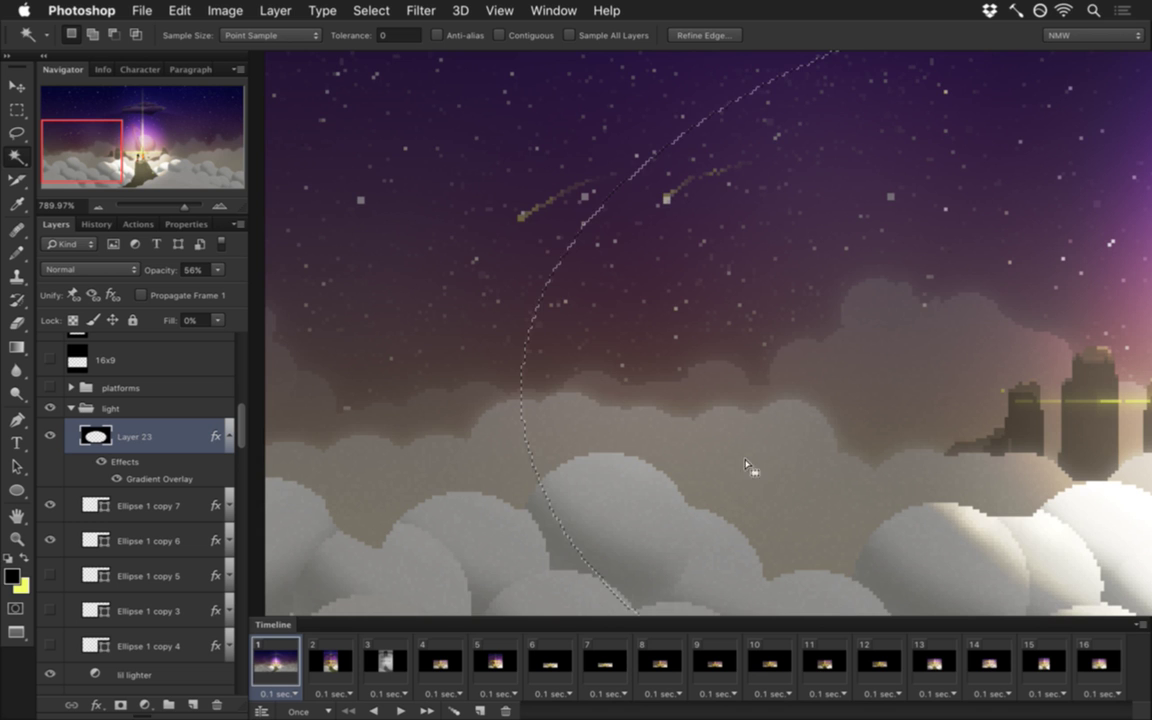
pyautogui.moveTo(743, 416); pyautogui.dragTo(710, 422)
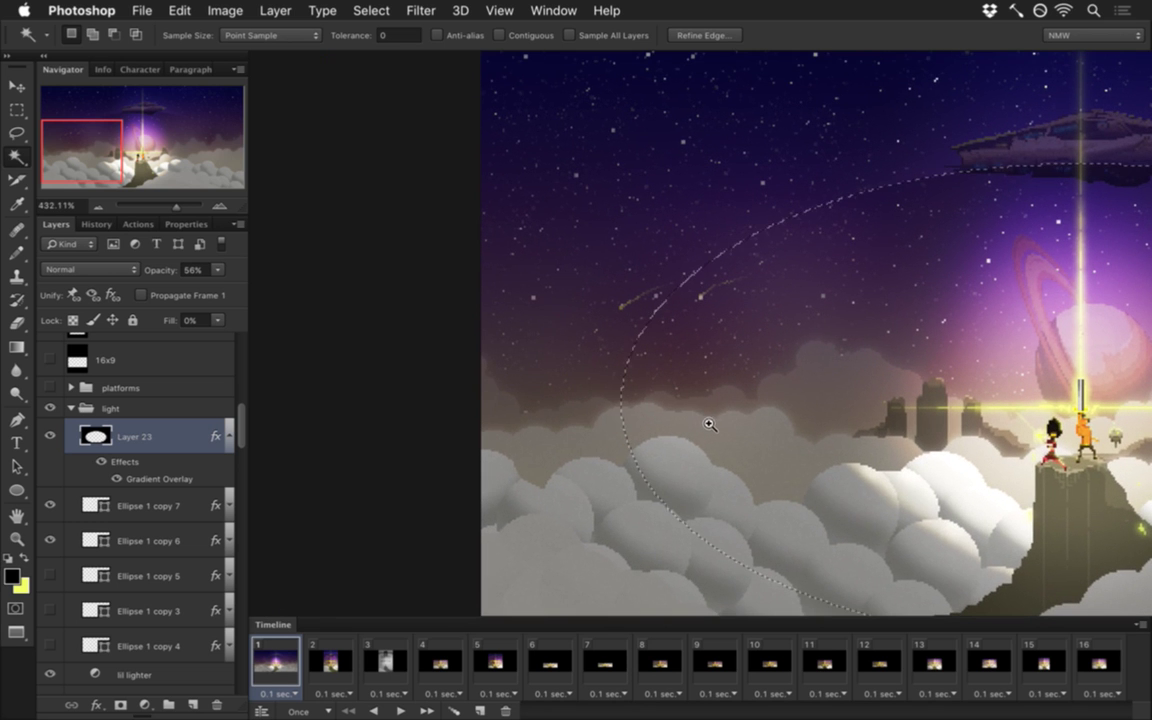
pyautogui.hscroll(5, 710, 404)
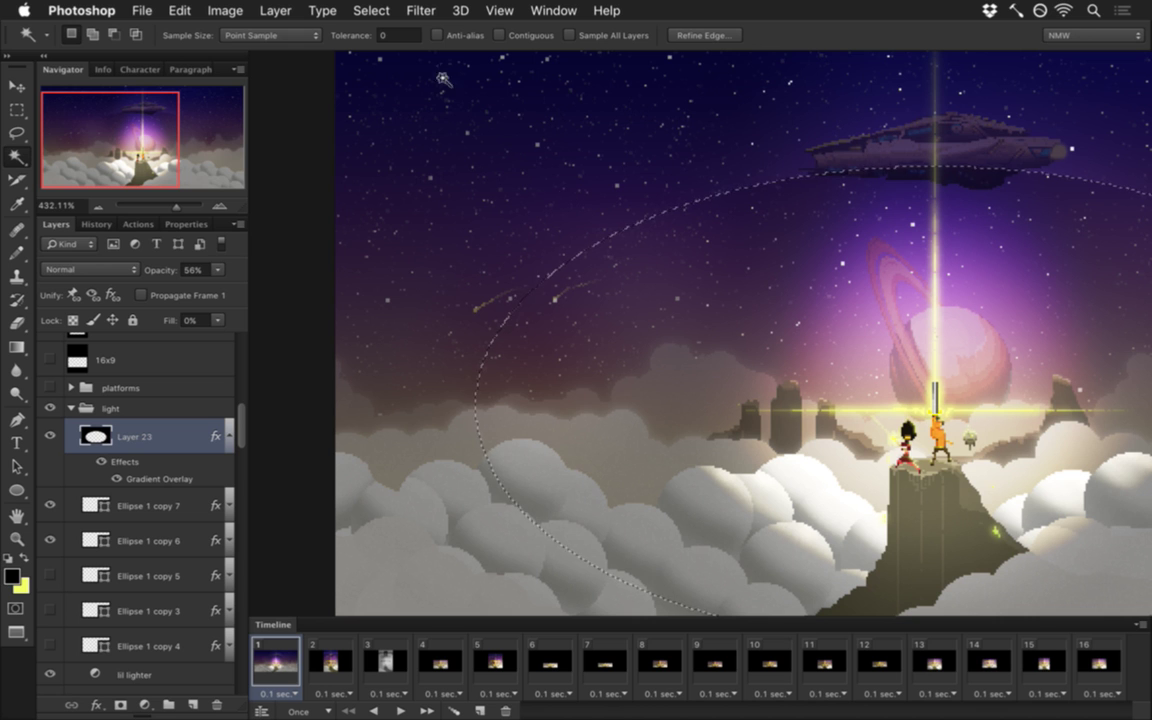
pyautogui.click(96, 224)
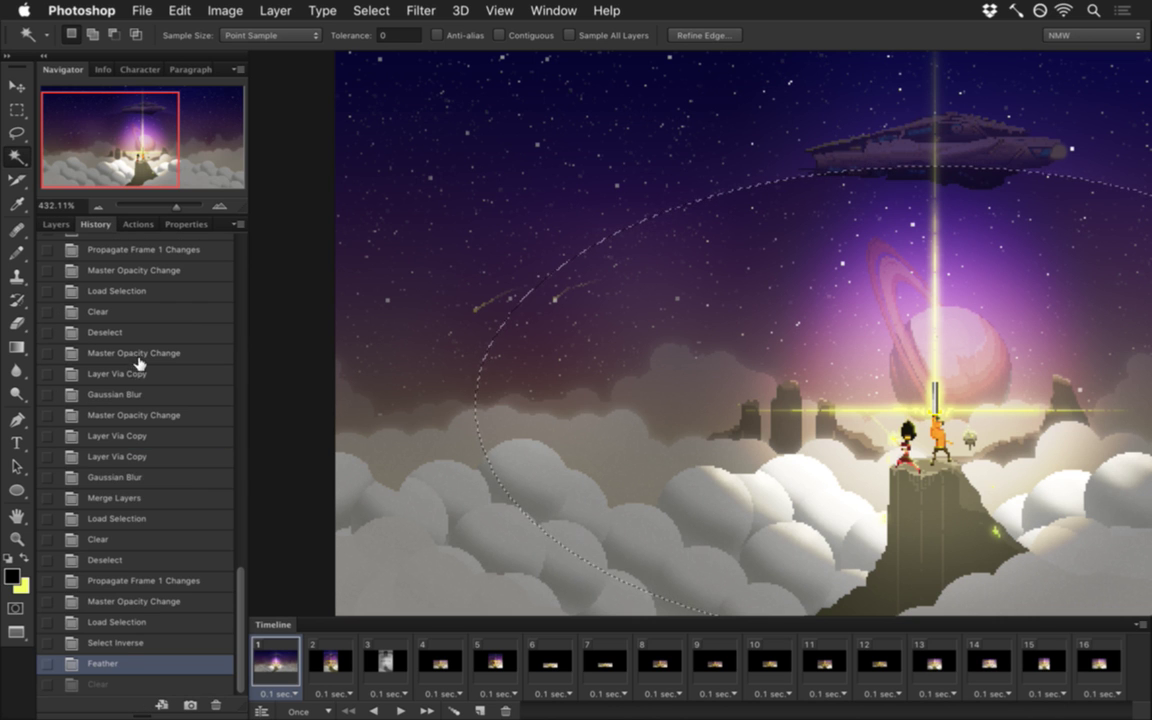
pyautogui.click(133, 642)
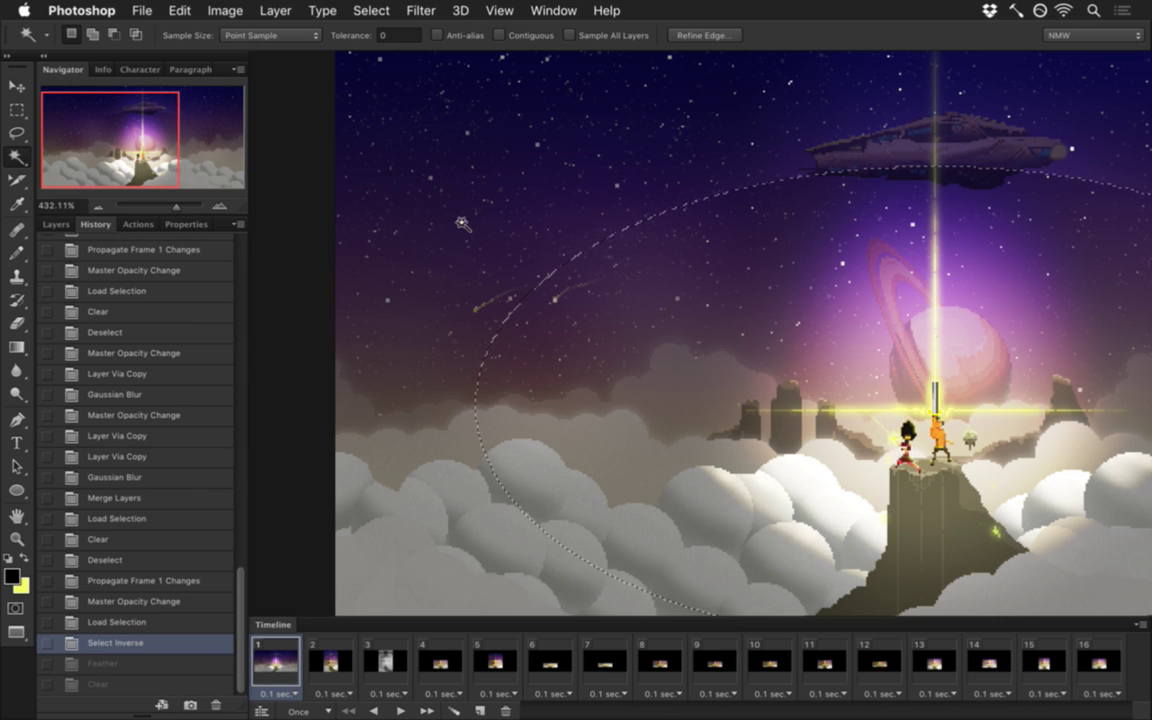
# Step: Contract the inverted ellipse selection by 1 pixel
pyautogui.click(421, 10)
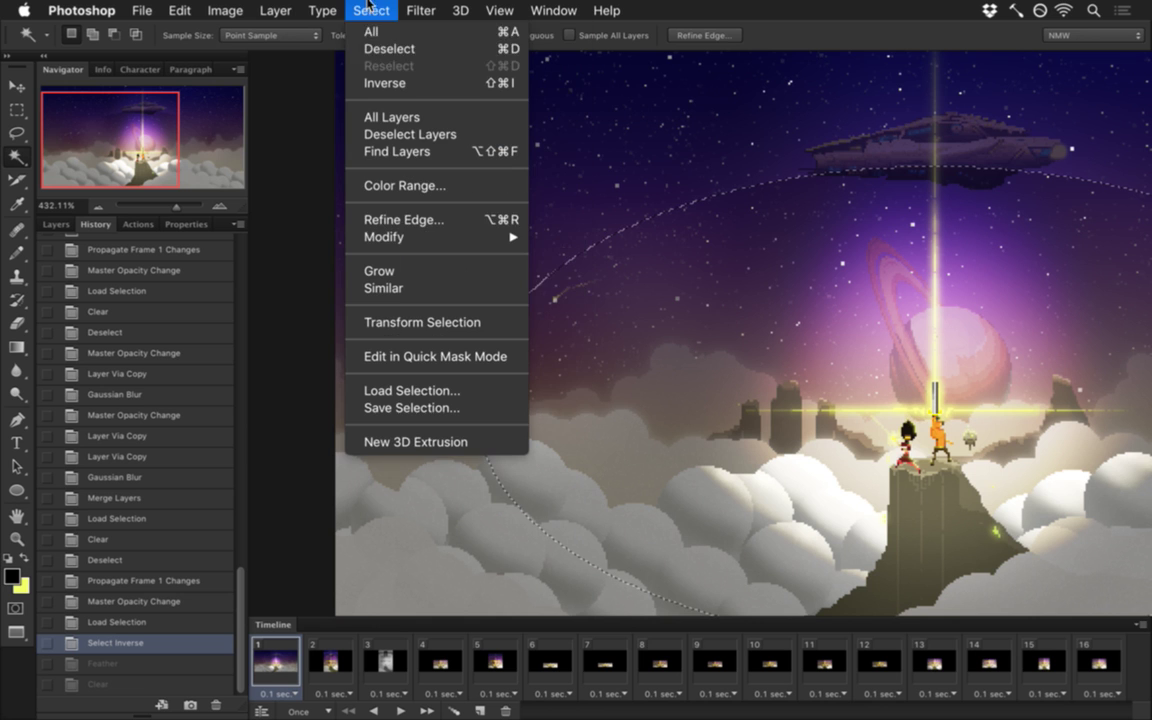
pyautogui.moveTo(513, 238)
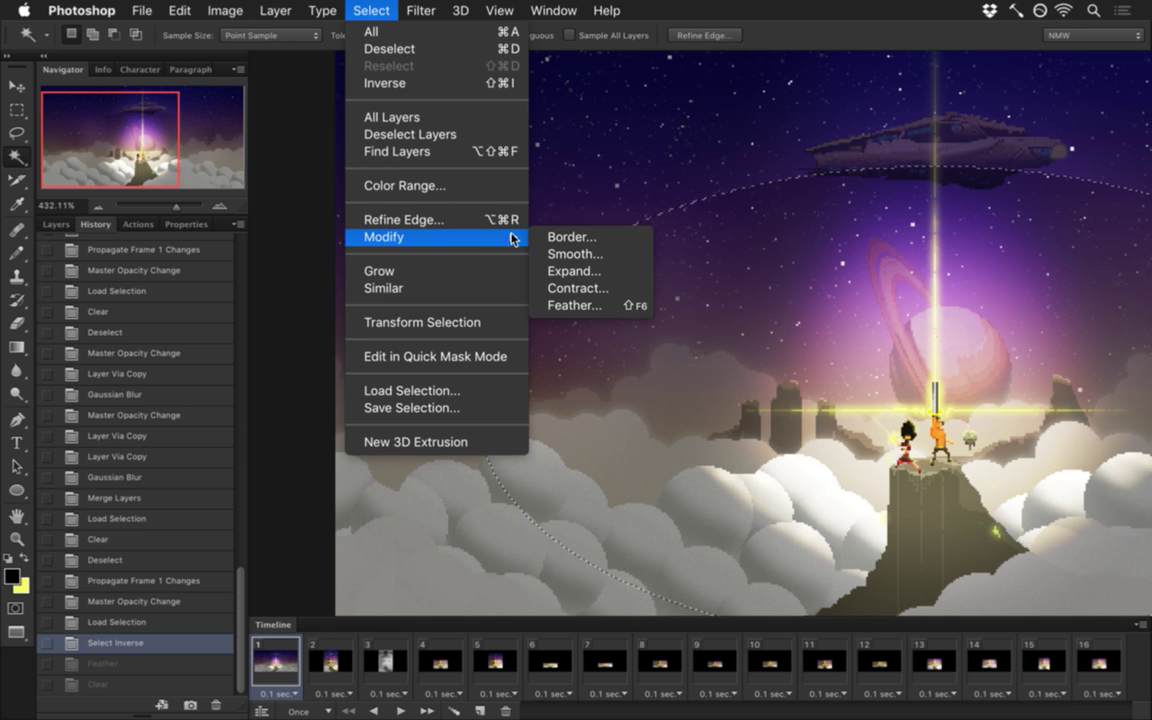
pyautogui.click(558, 289)
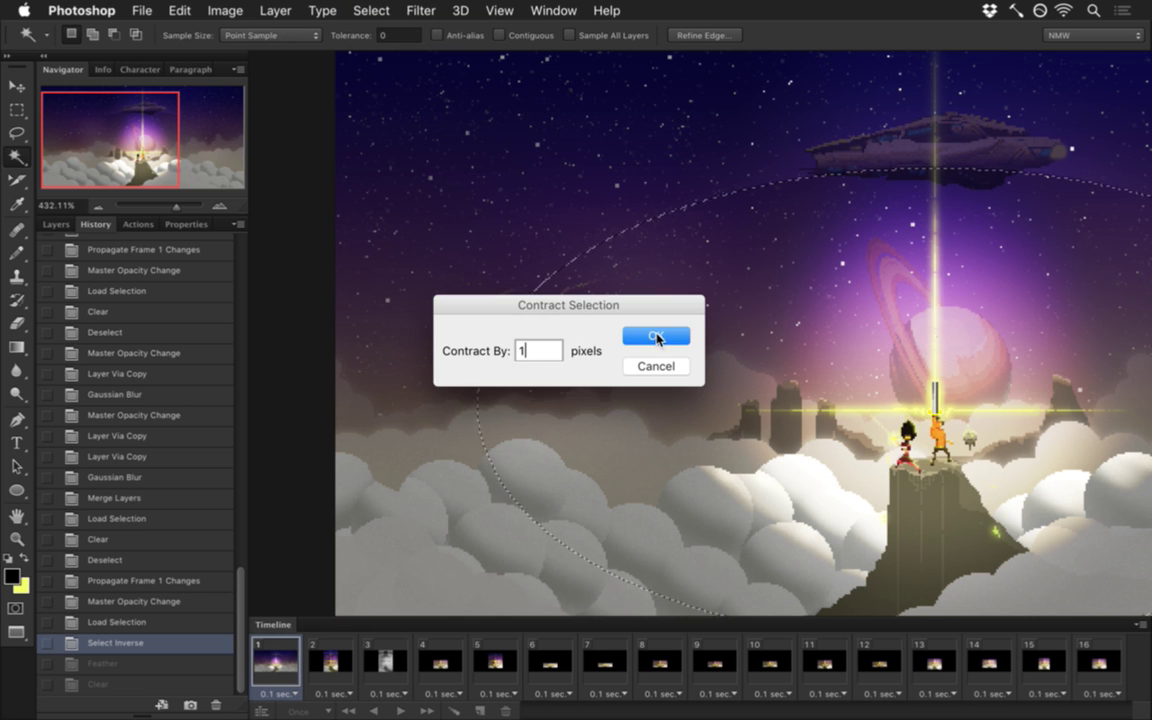
pyautogui.write('1')
pyautogui.click(656, 337)
# Step: Feather the contracted ellipse selection
pyautogui.click(418, 10)
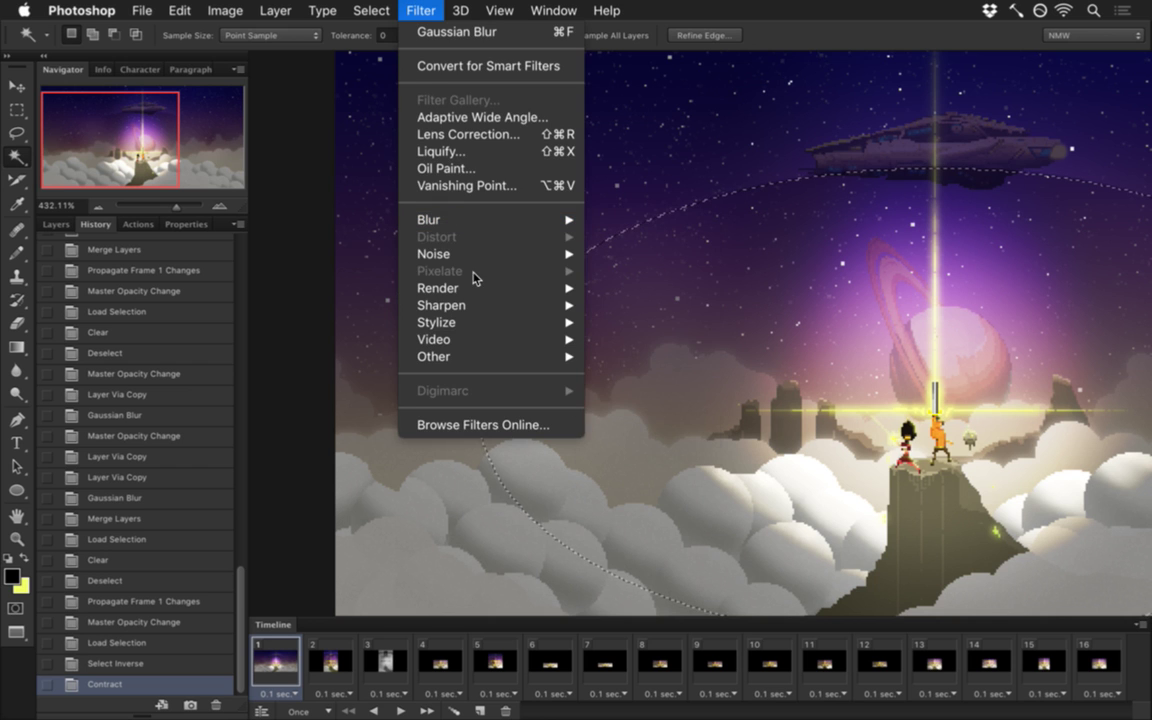
pyautogui.moveTo(371, 10)
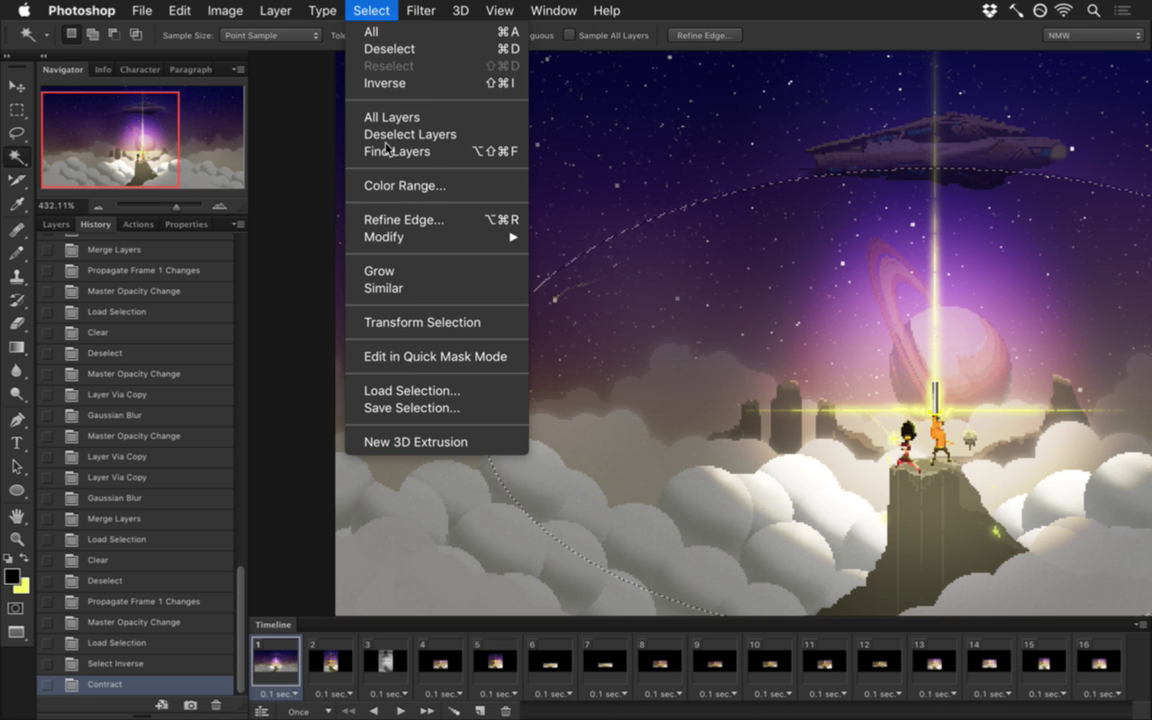
pyautogui.moveTo(458, 238)
pyautogui.click(568, 305)
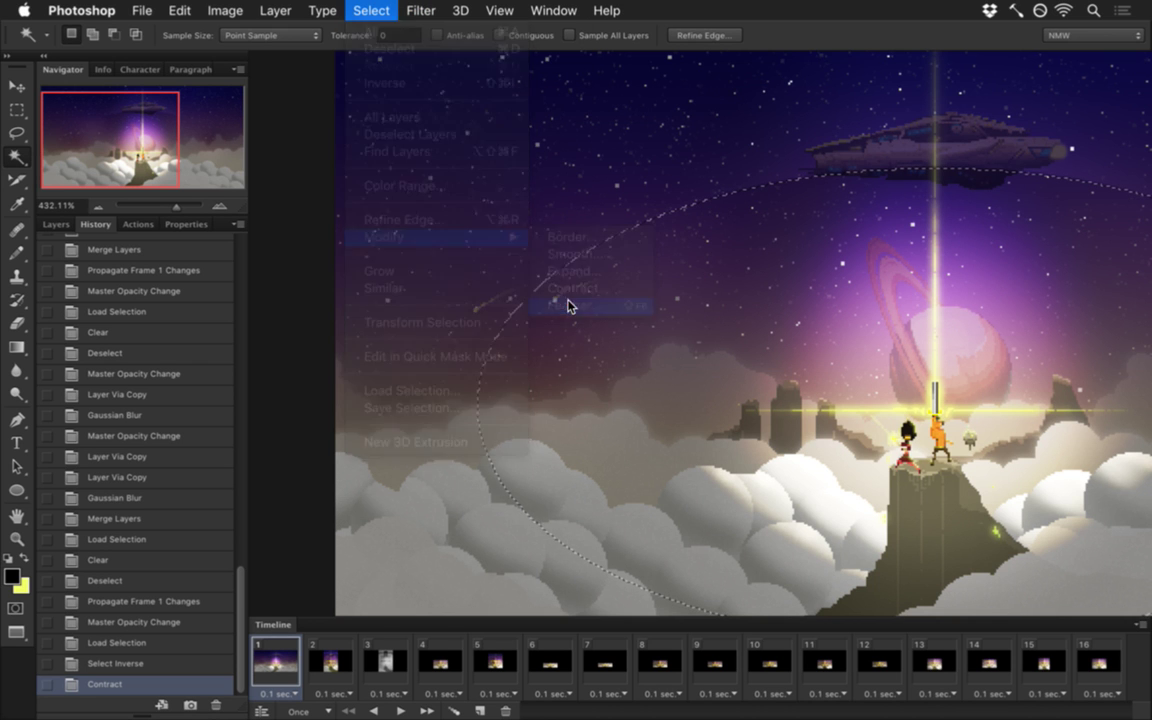
pyautogui.click(662, 333)
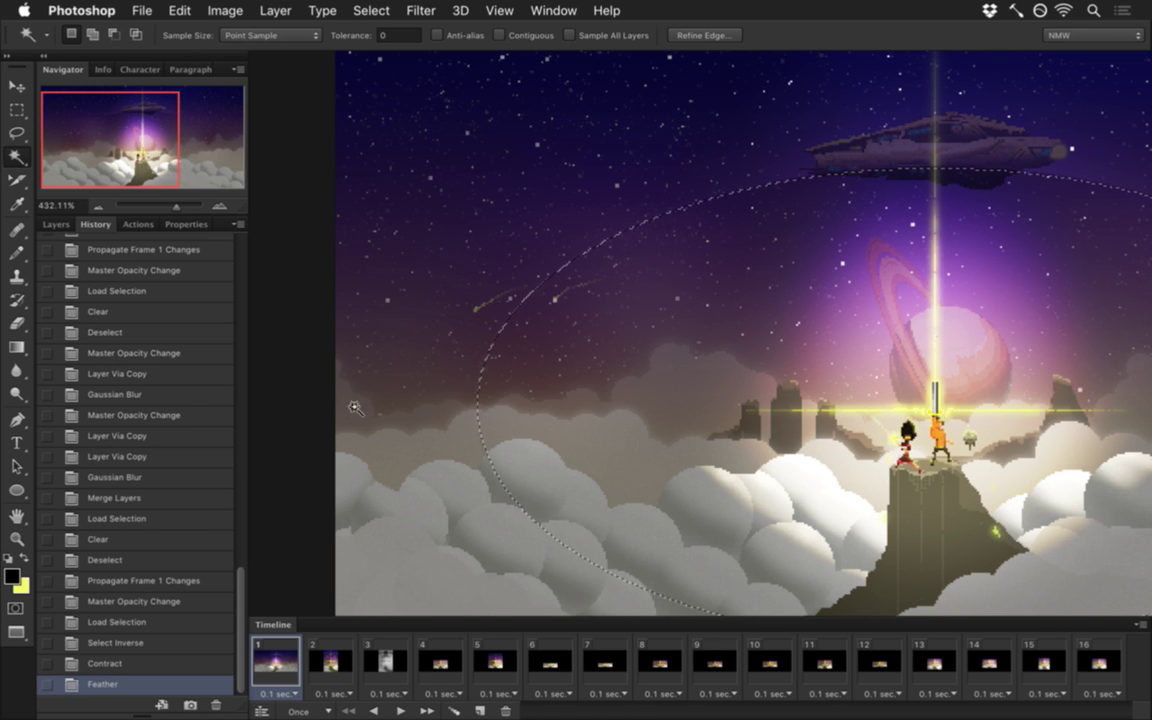
# Step: Delete the feathered ellipse area from Layer 23, inspect the edge among the clouds, and clear the selection
pyautogui.click(56, 224)
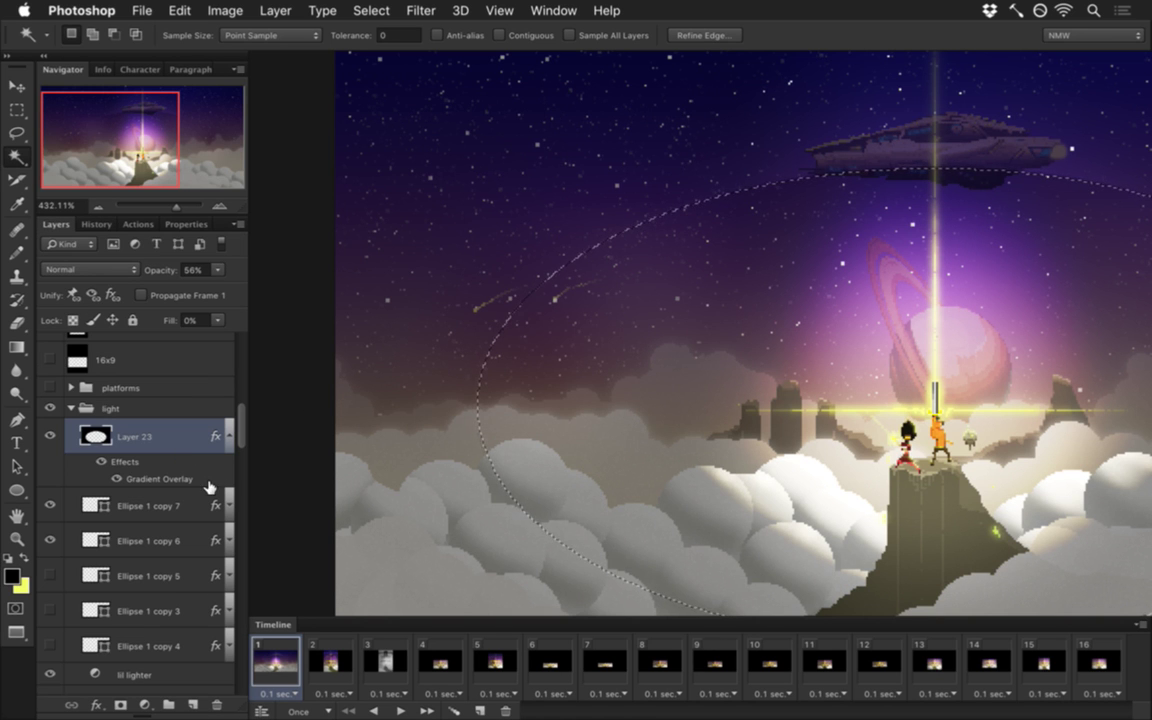
pyautogui.moveTo(496, 386); pyautogui.dragTo(588, 429)
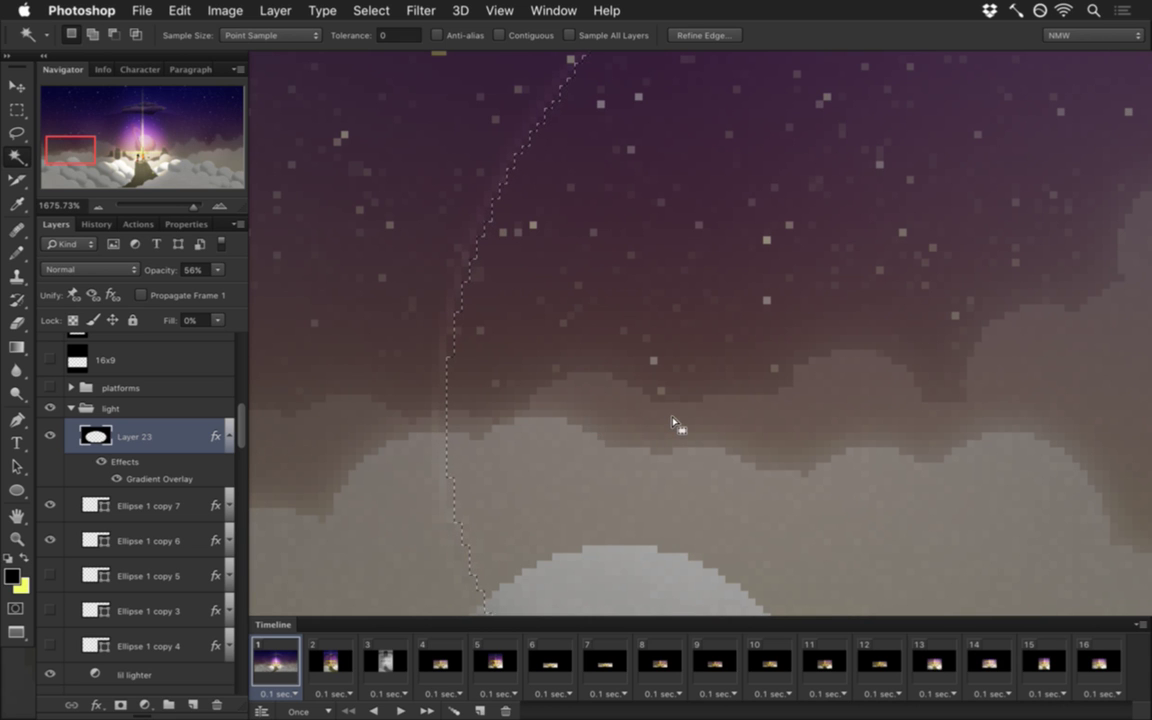
pyautogui.press('m')
pyautogui.hotkey('ctrl', 'd')
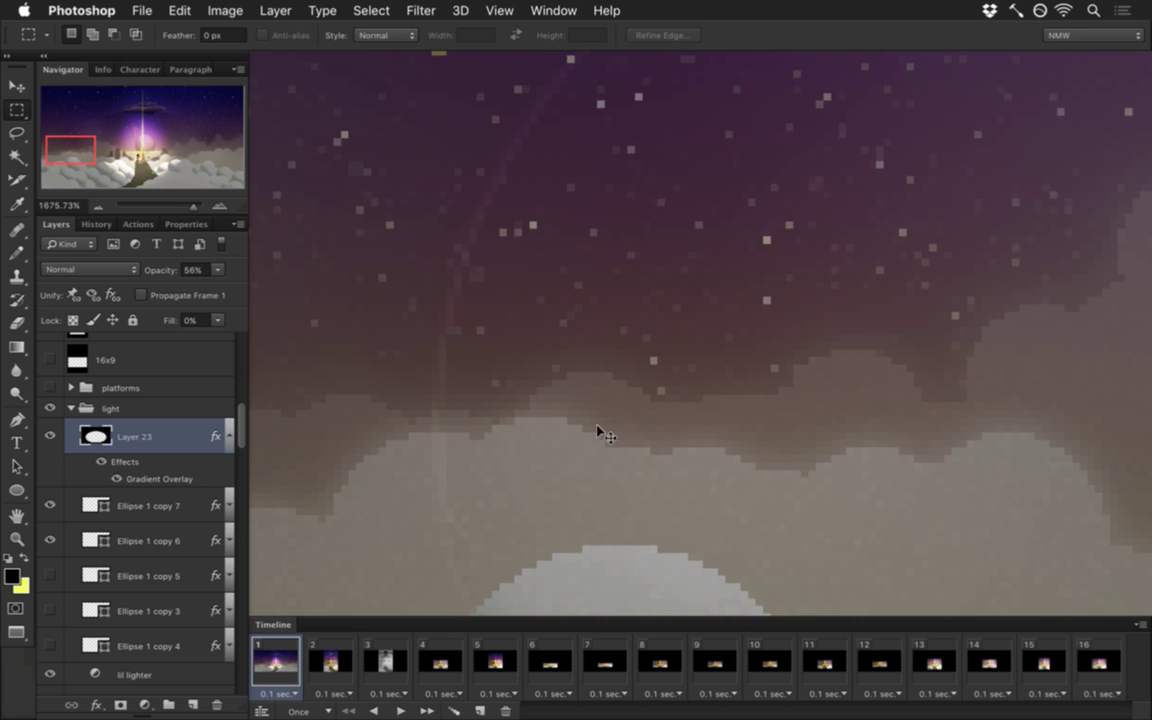
# Step: Bring back the ellipse selection to recheck Layer 23's edge against the sky and clouds, and deselect it
pyautogui.scroll(-5, 490, 445)
pyautogui.scroll(3, 490, 445)
pyautogui.hotkey('ctrl', 'z')
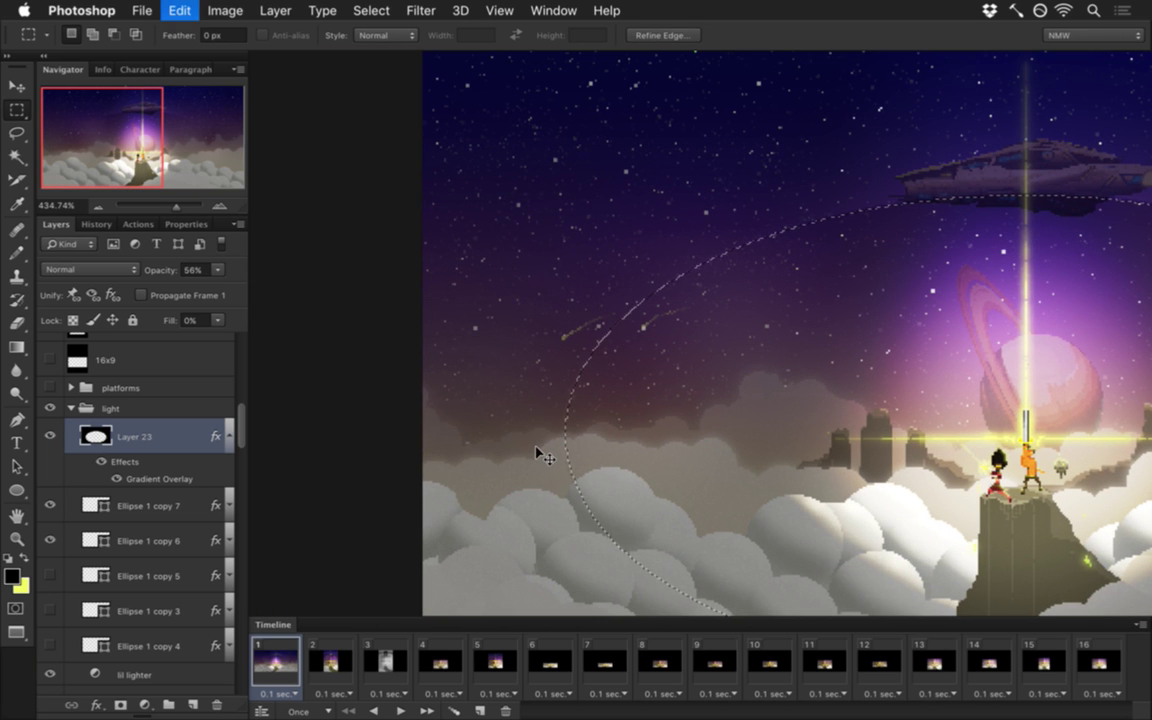
pyautogui.hotkey('ctrl', 'c')
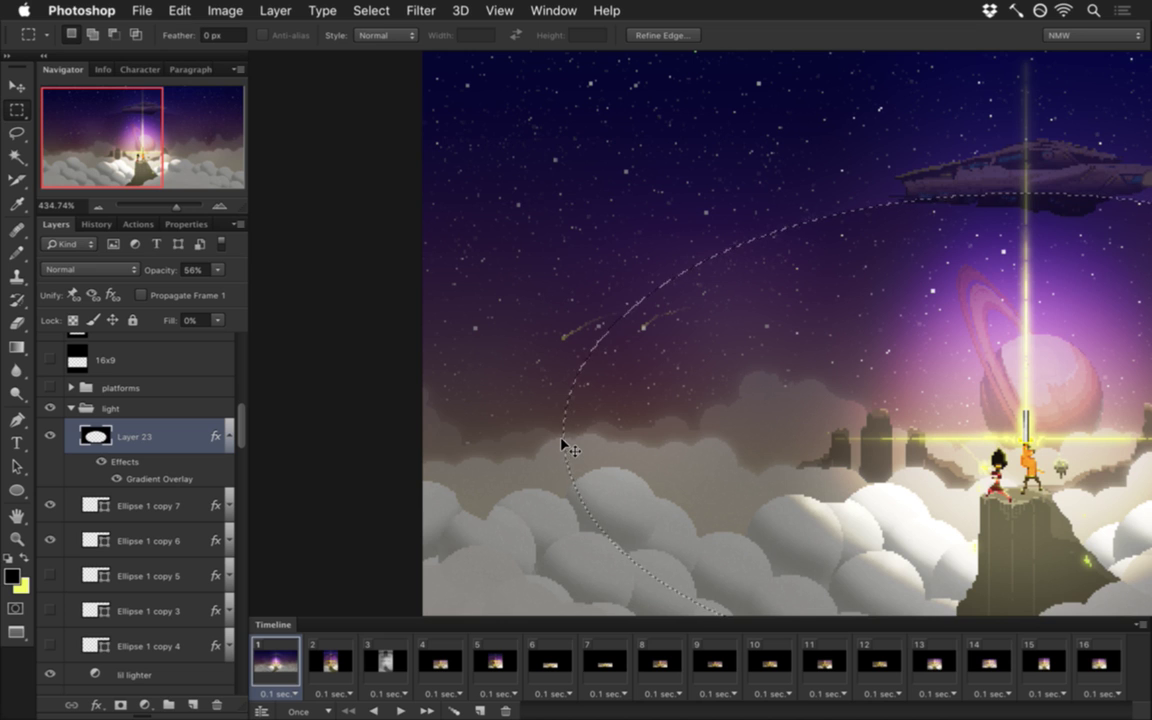
pyautogui.click(562, 495)
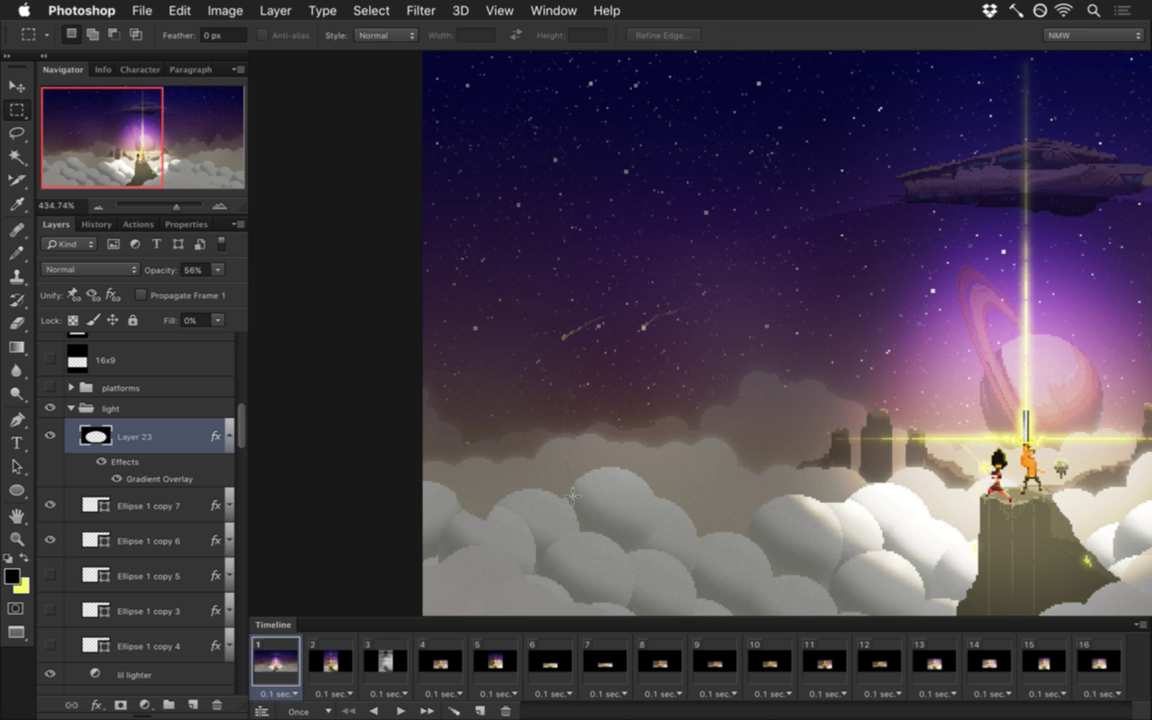
pyautogui.hotkey('ctrl', 'c')
# Step: Collapse the effects list of Layer 23 and review the lighting across the whole scene and around the characters
pyautogui.click(230, 436)
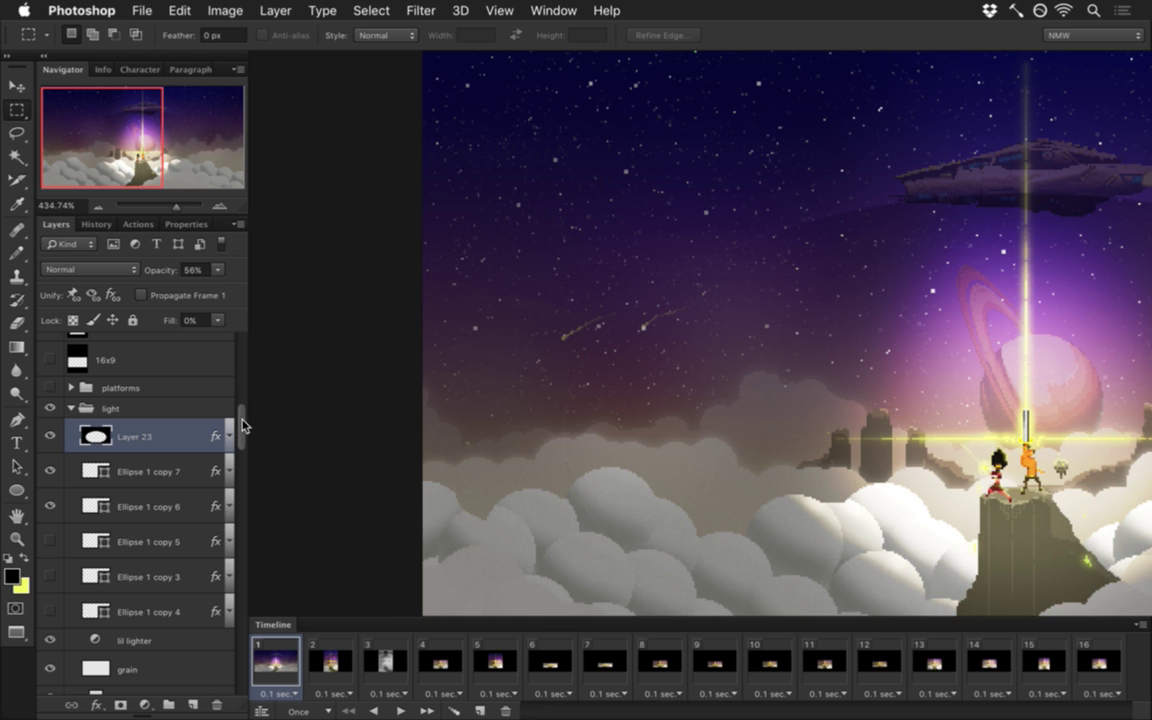
pyautogui.moveTo(905, 497); pyautogui.dragTo(563, 450)
pyautogui.scroll(-3, 820, 425)
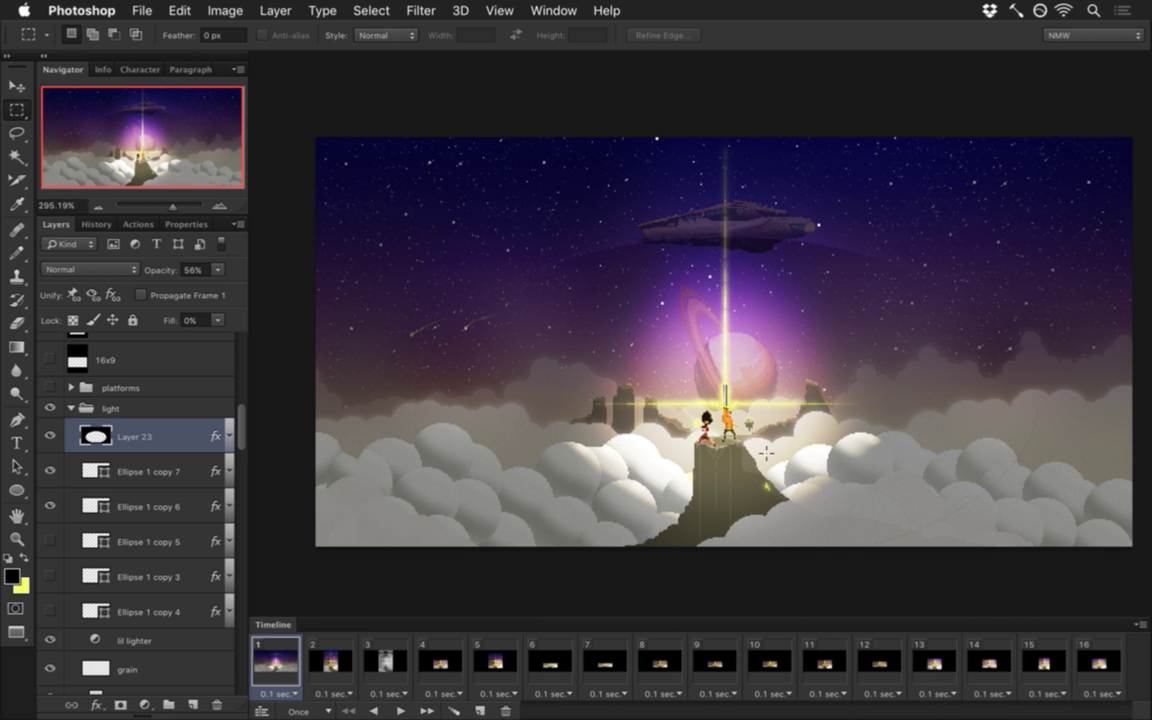
pyautogui.scroll(3, 766, 453)
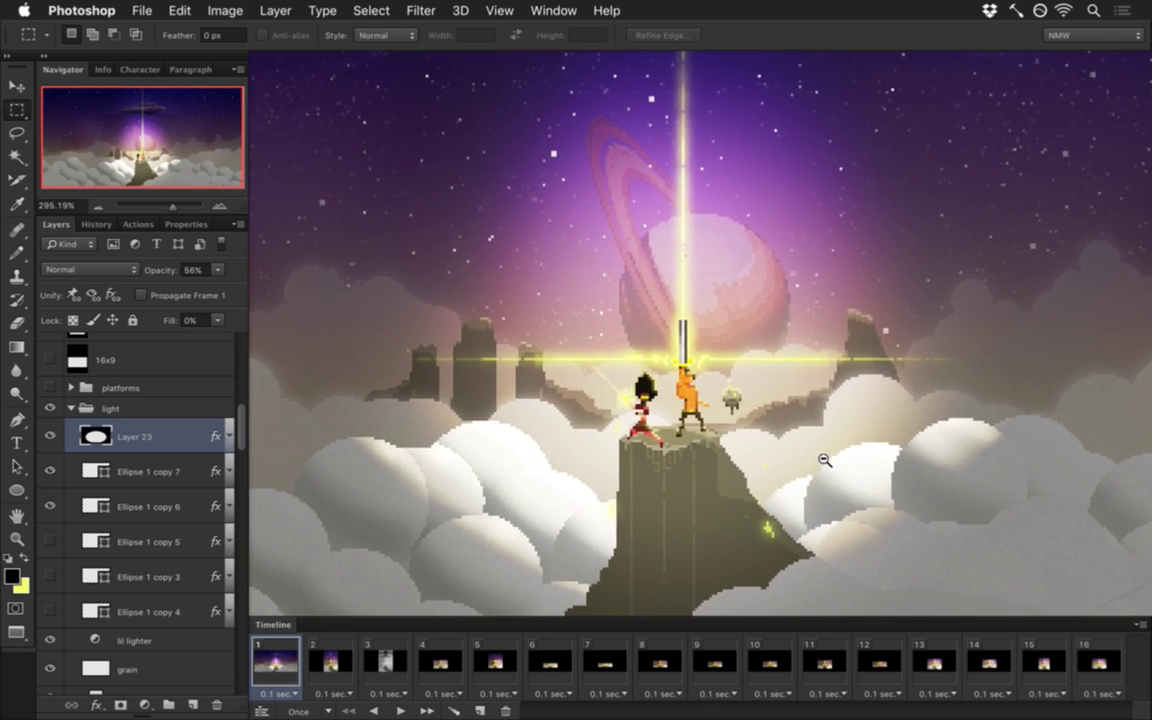
pyautogui.scroll(3, 825, 460)
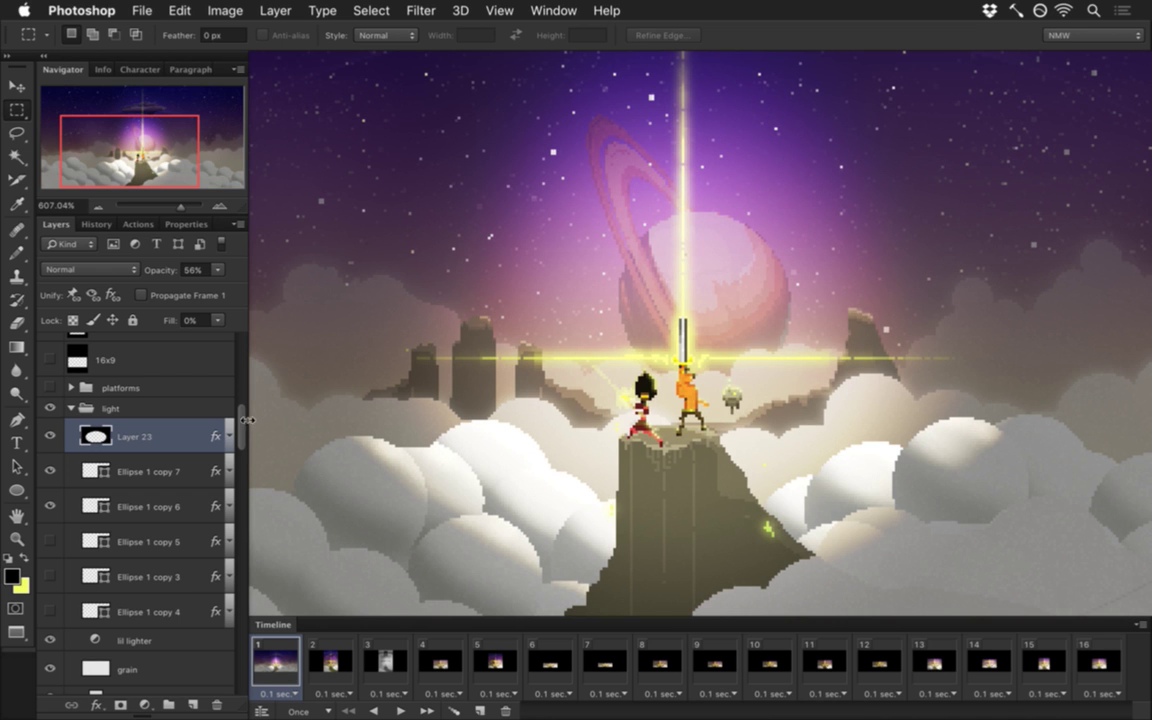
# Step: Locate the cloud layers in the bg group and toggle bgclouds1 off and on to identify its clouds
pyautogui.moveTo(243, 428); pyautogui.dragTo(242, 563)
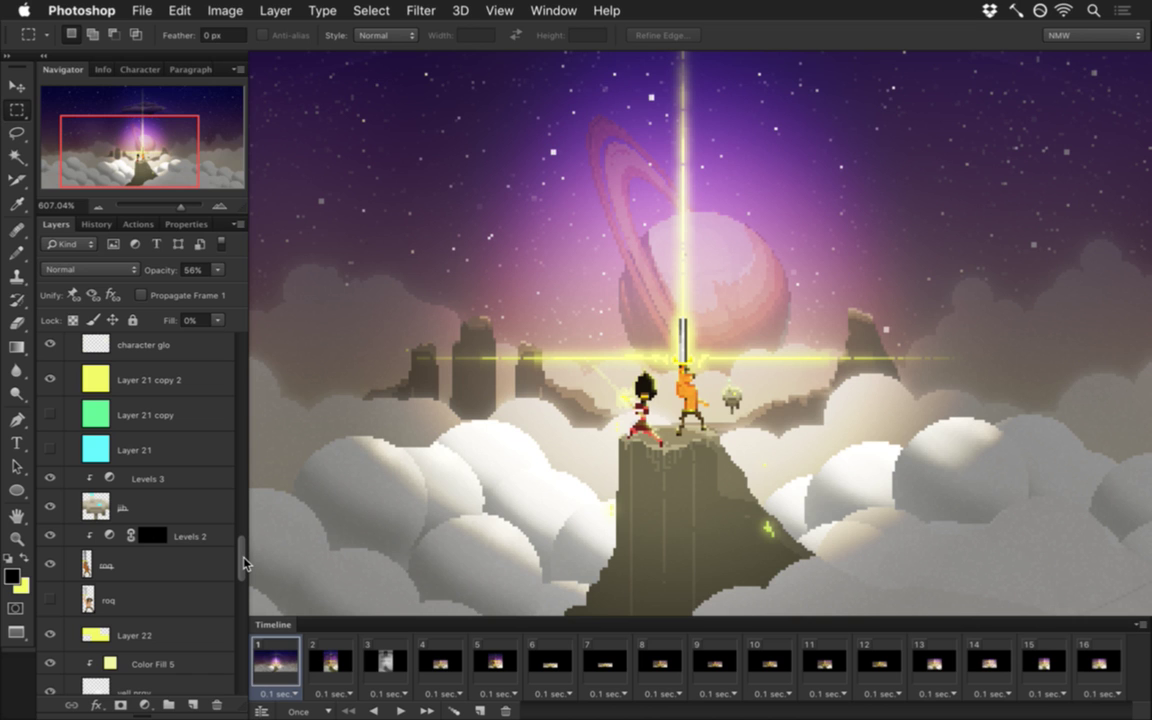
pyautogui.moveTo(244, 563); pyautogui.dragTo(245, 568)
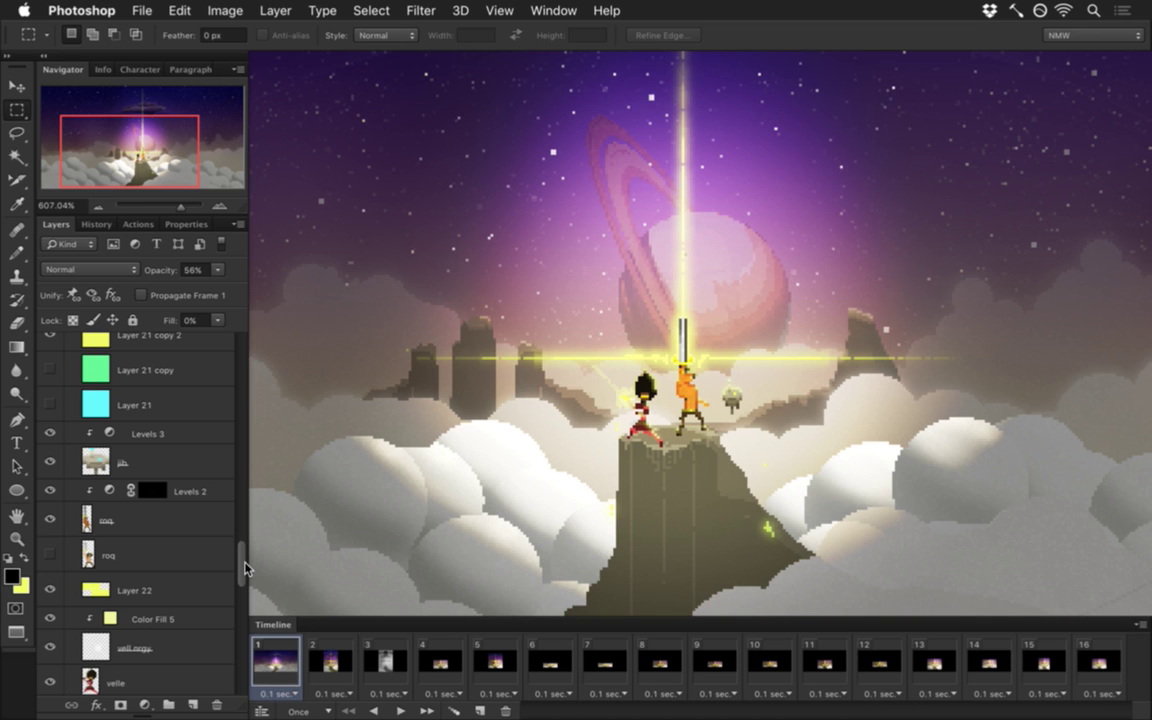
pyautogui.moveTo(245, 568); pyautogui.dragTo(224, 637)
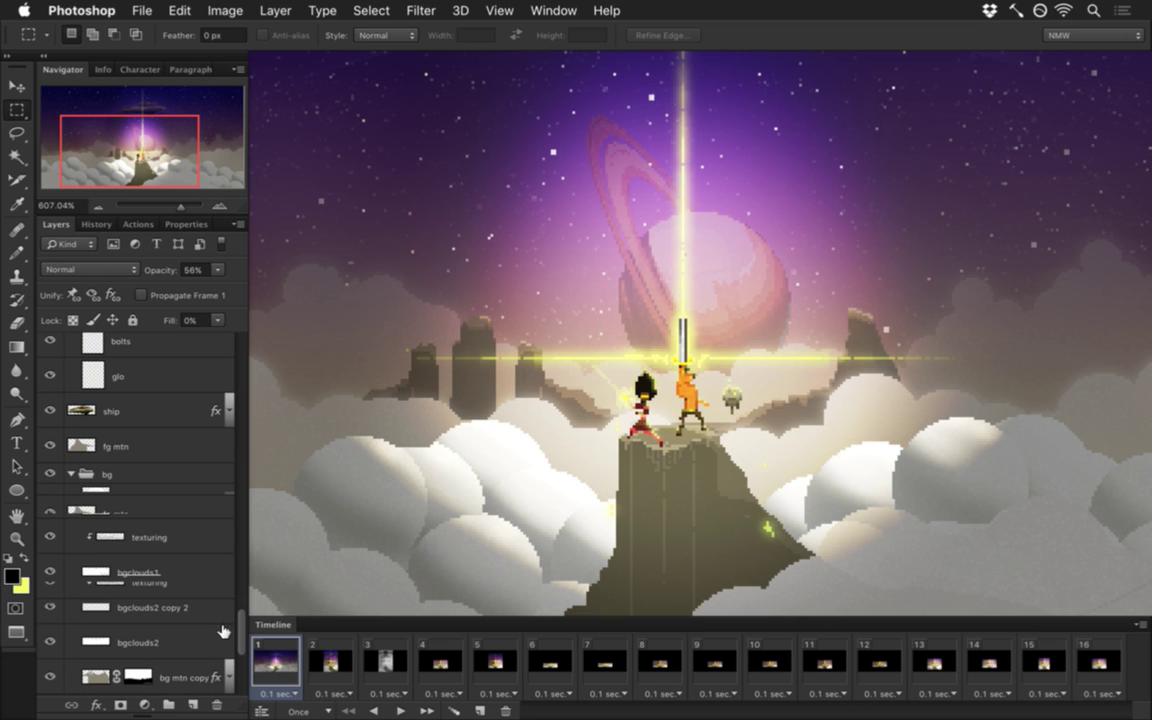
pyautogui.moveTo(177, 566); pyautogui.dragTo(140, 520)
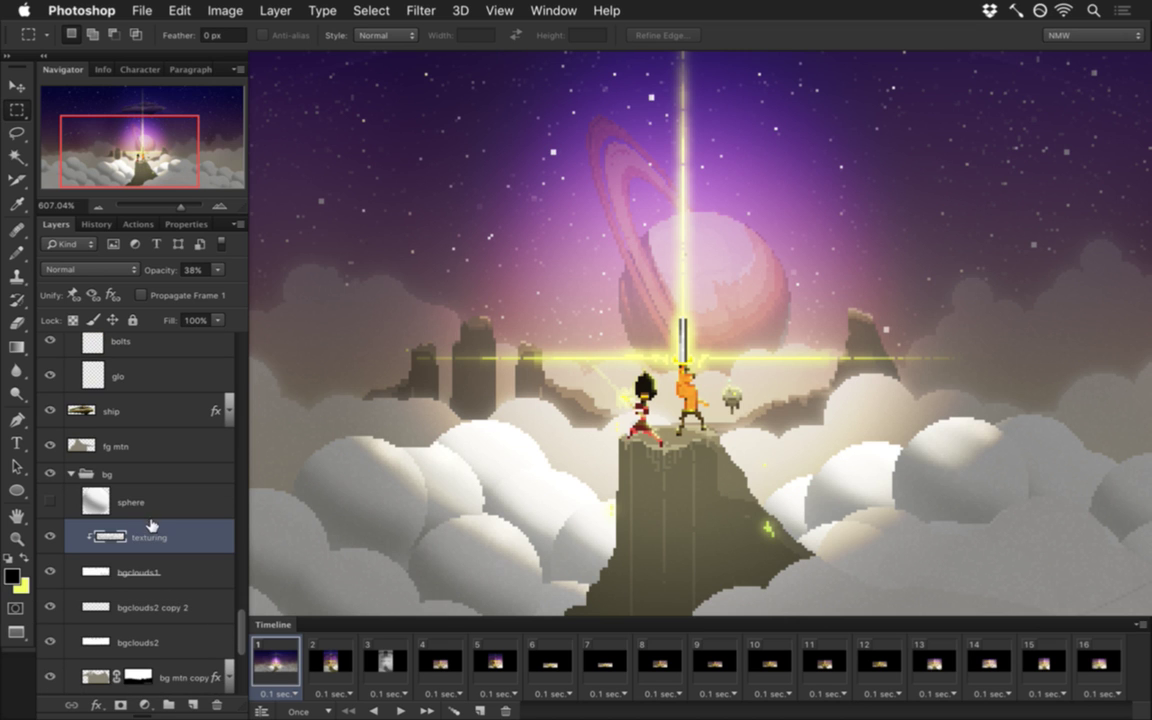
pyautogui.scroll(-2, 201, 553)
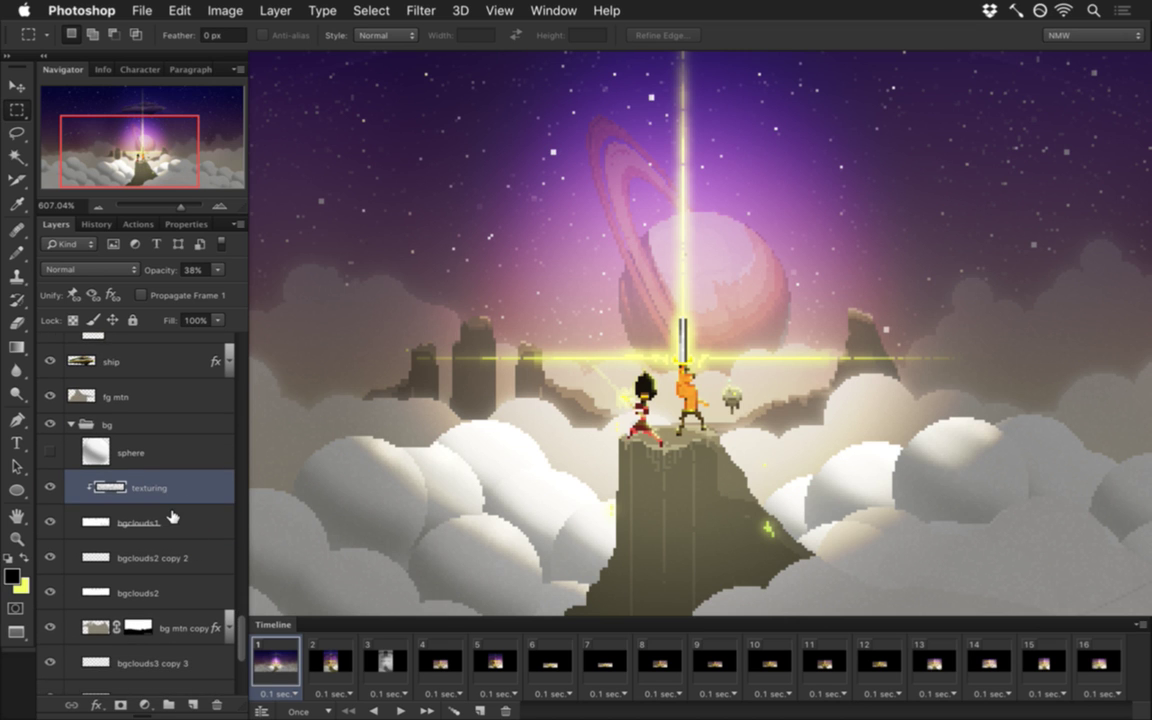
pyautogui.click(172, 516)
pyautogui.click(48, 521)
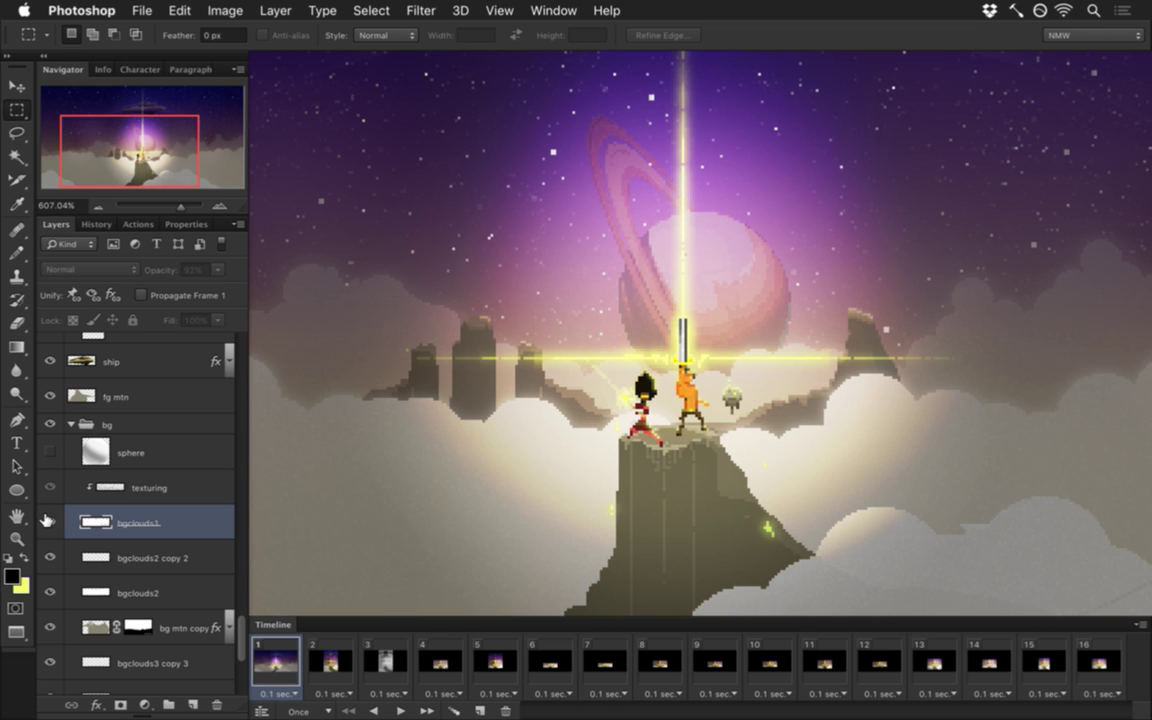
pyautogui.click(47, 521)
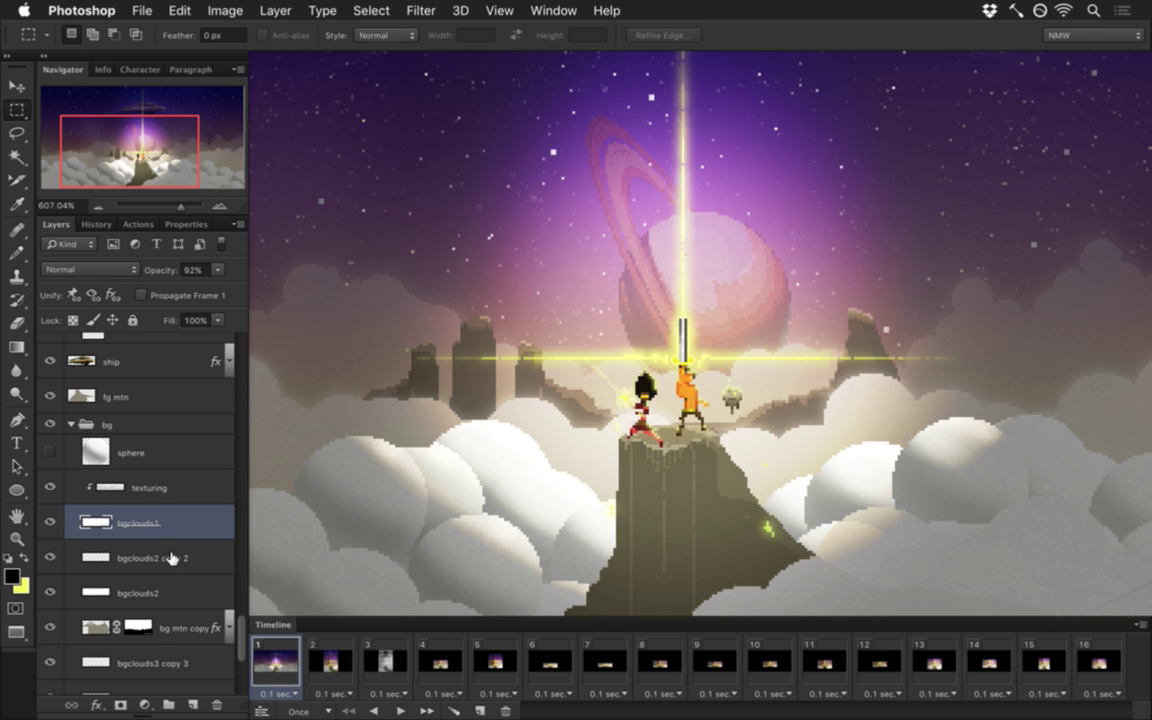
# Step: Duplicate the bg mtn copy layer in the bg group
pyautogui.scroll(-1, 172, 558)
pyautogui.click(106, 600)
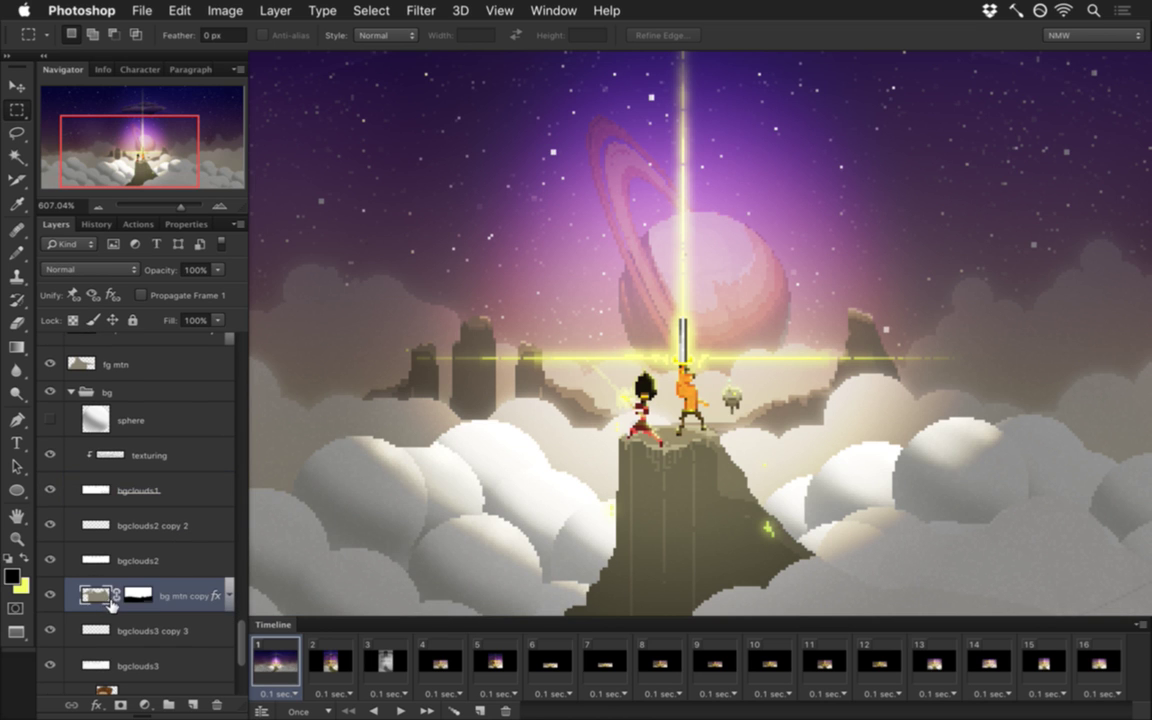
pyautogui.press('super+j')
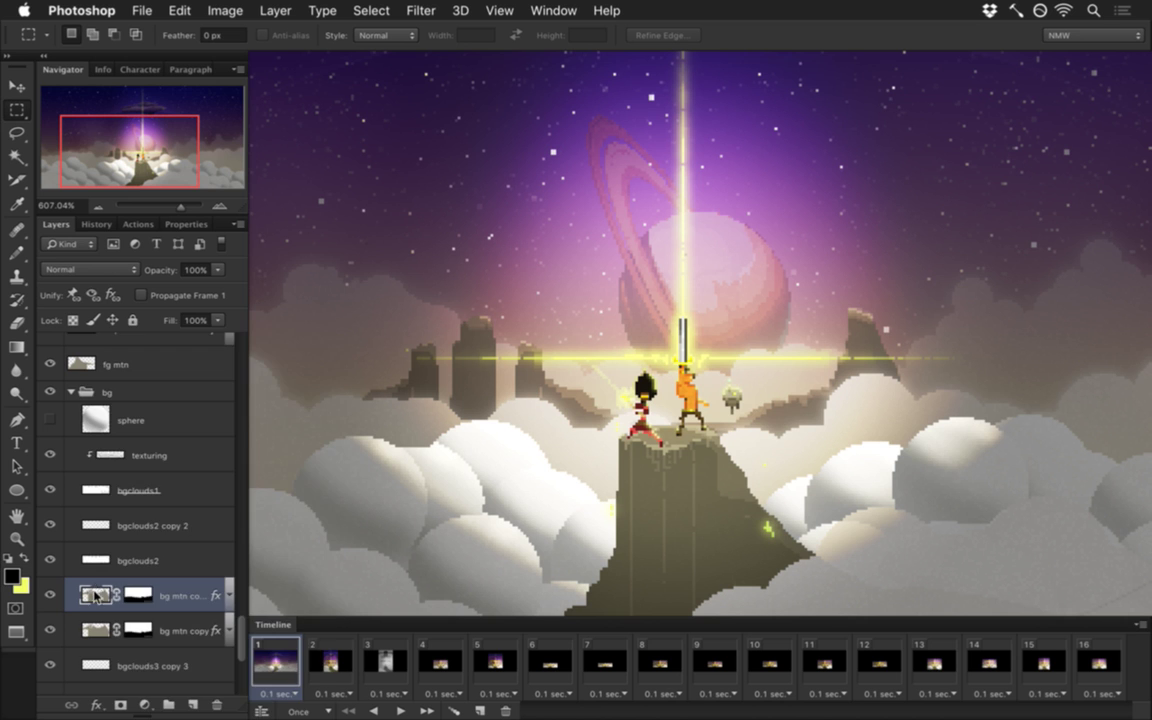
# Step: Rasterize the layer style of the bg mtn copy 2 layer and turn off Propagate Frame 1 for it
pyautogui.rightClick(95, 596)
pyautogui.click(76, 540)
pyautogui.rightClick(180, 592)
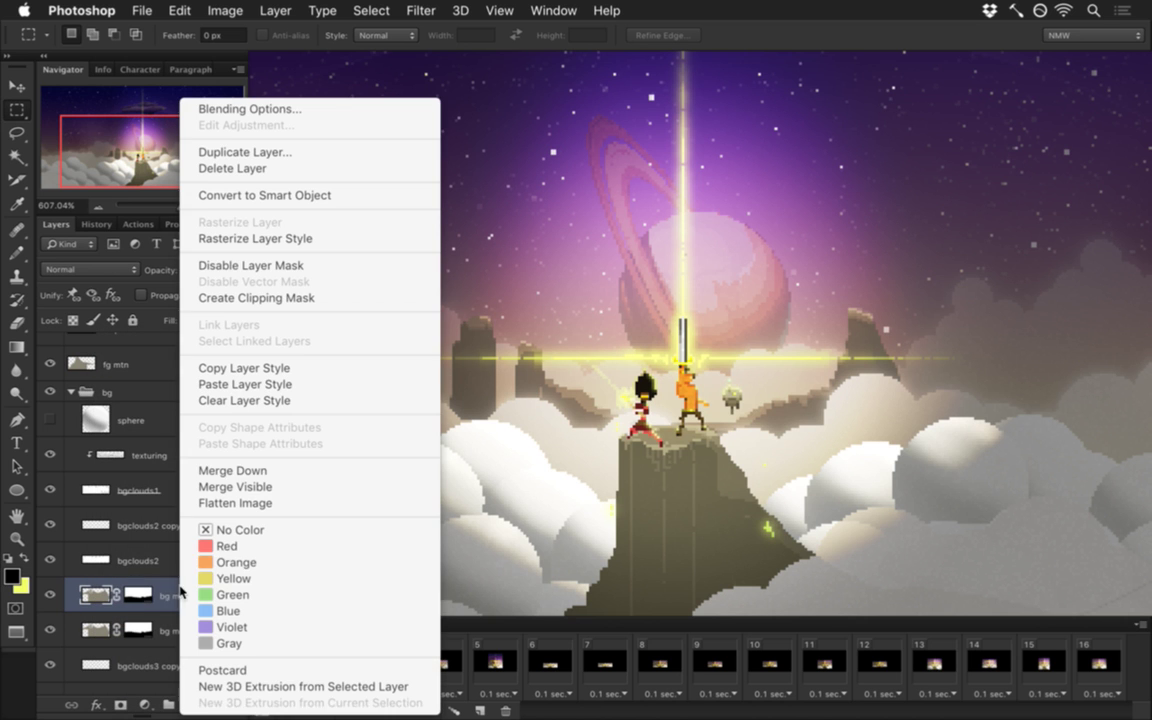
pyautogui.click(268, 238)
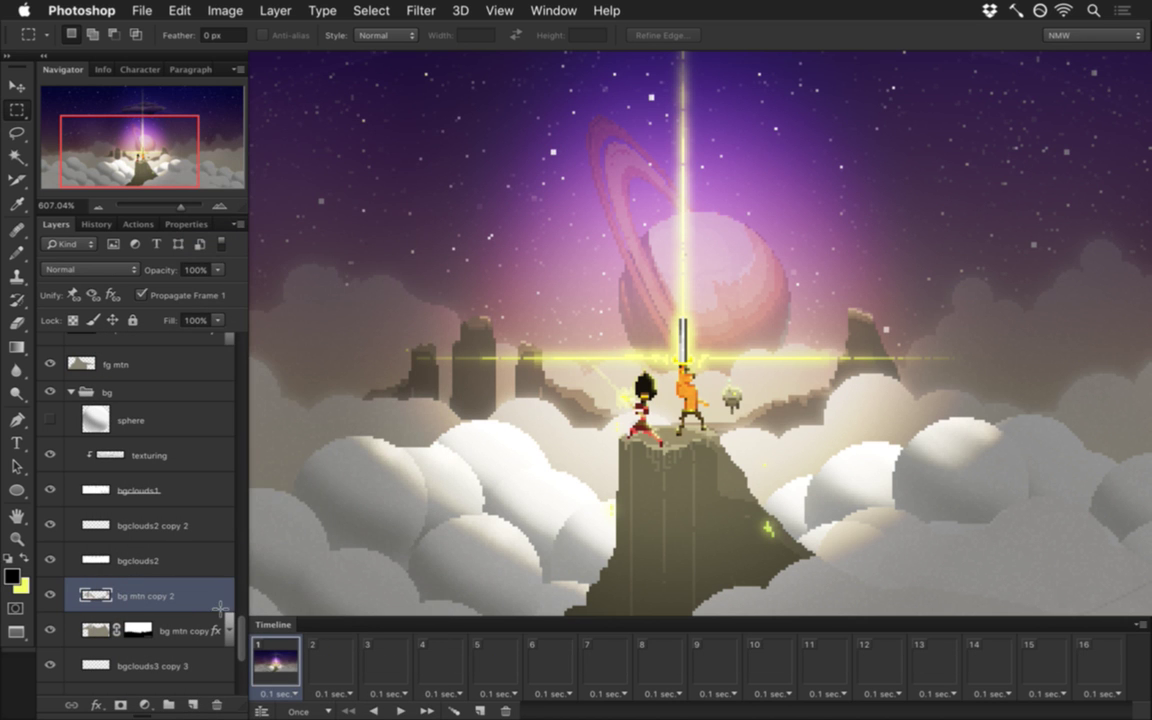
pyautogui.click(145, 296)
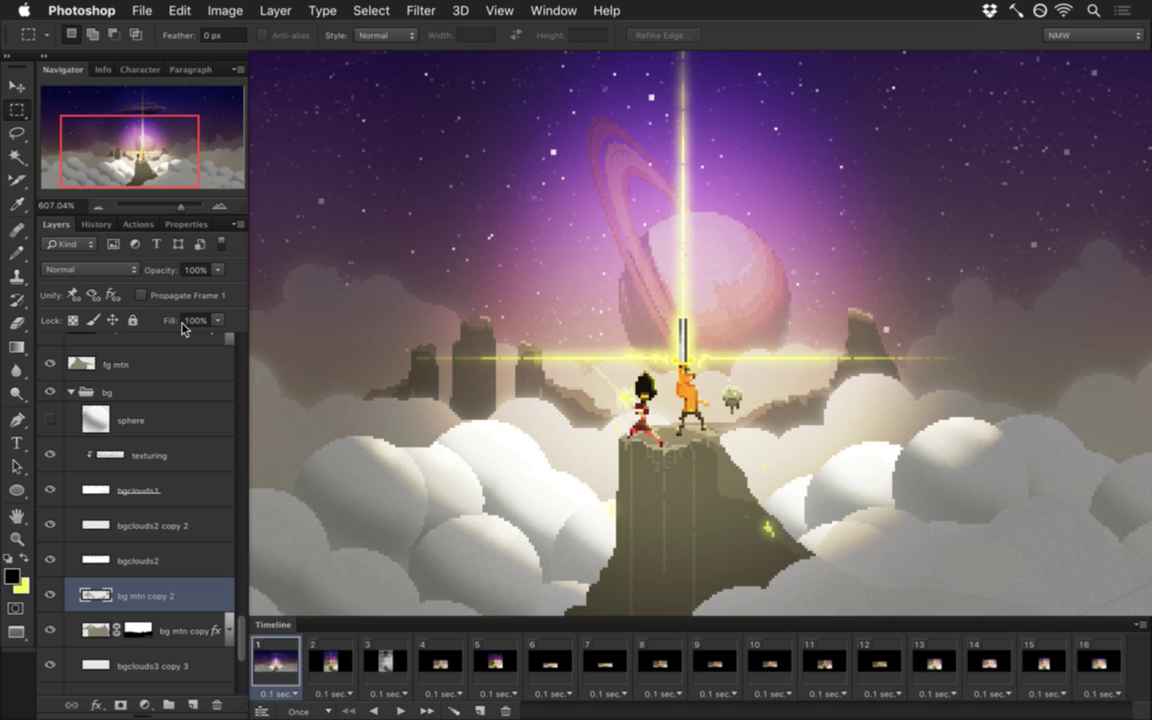
# Step: Apply a Gaussian Blur with a 2-pixel radius to the bg mtn copy 2 layer
pyautogui.click(420, 10)
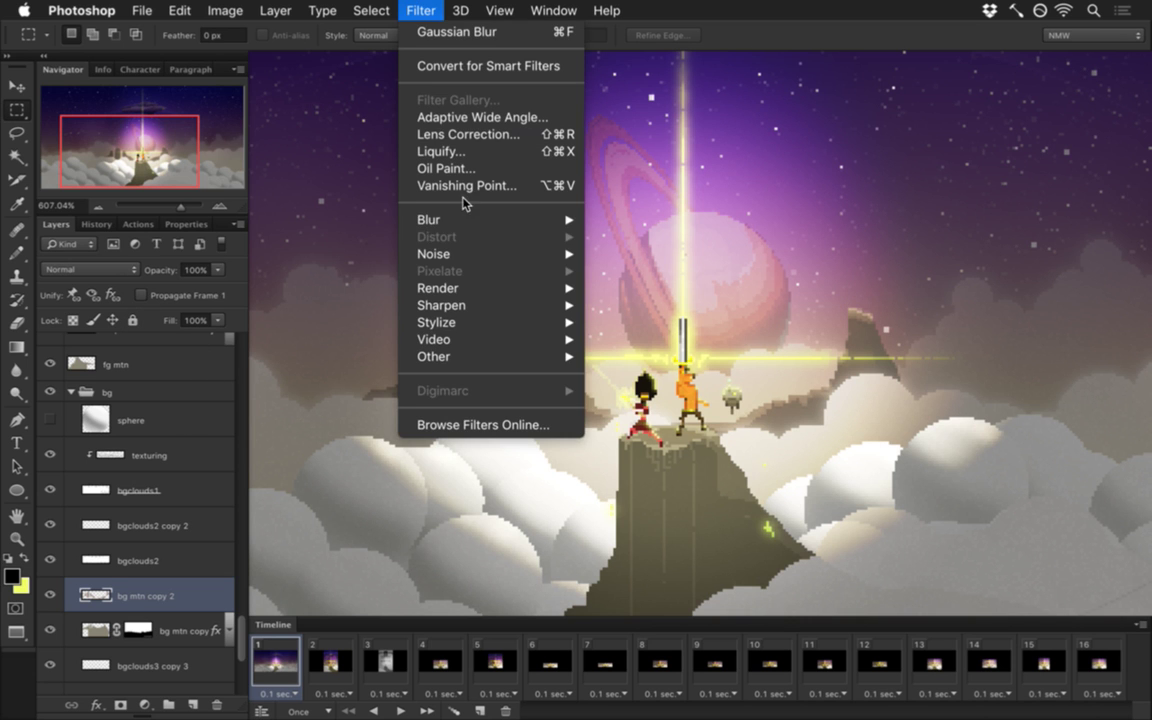
pyautogui.moveTo(572, 222)
pyautogui.click(614, 357)
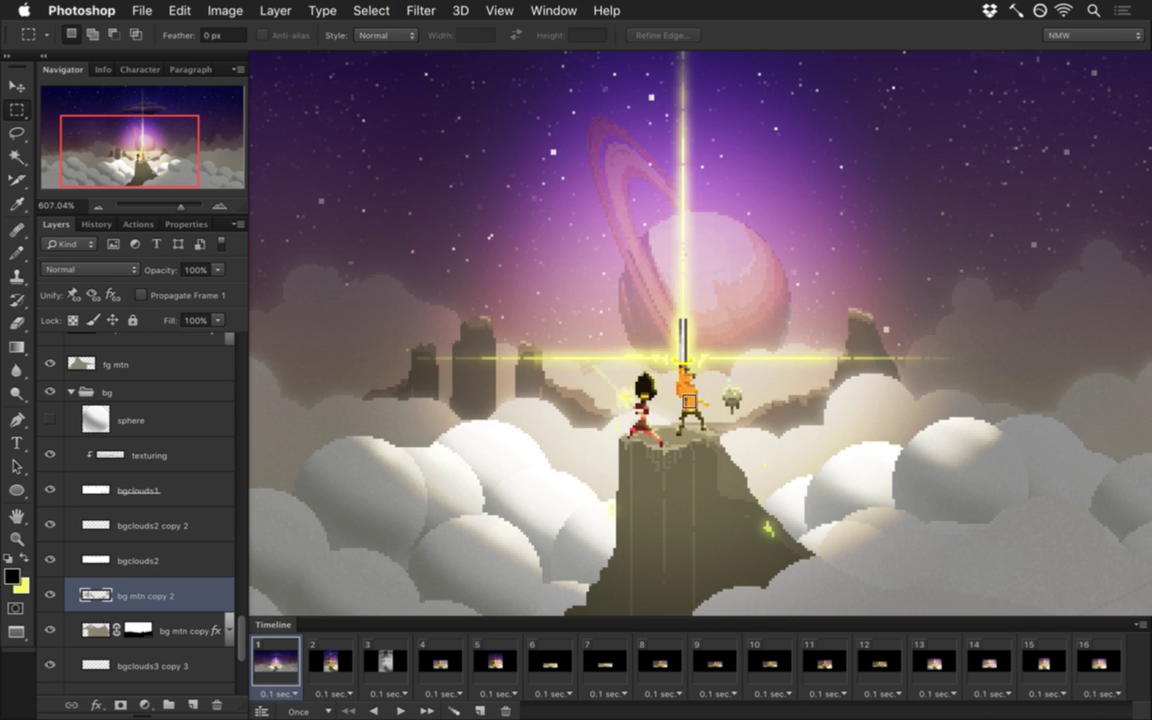
pyautogui.write('2')
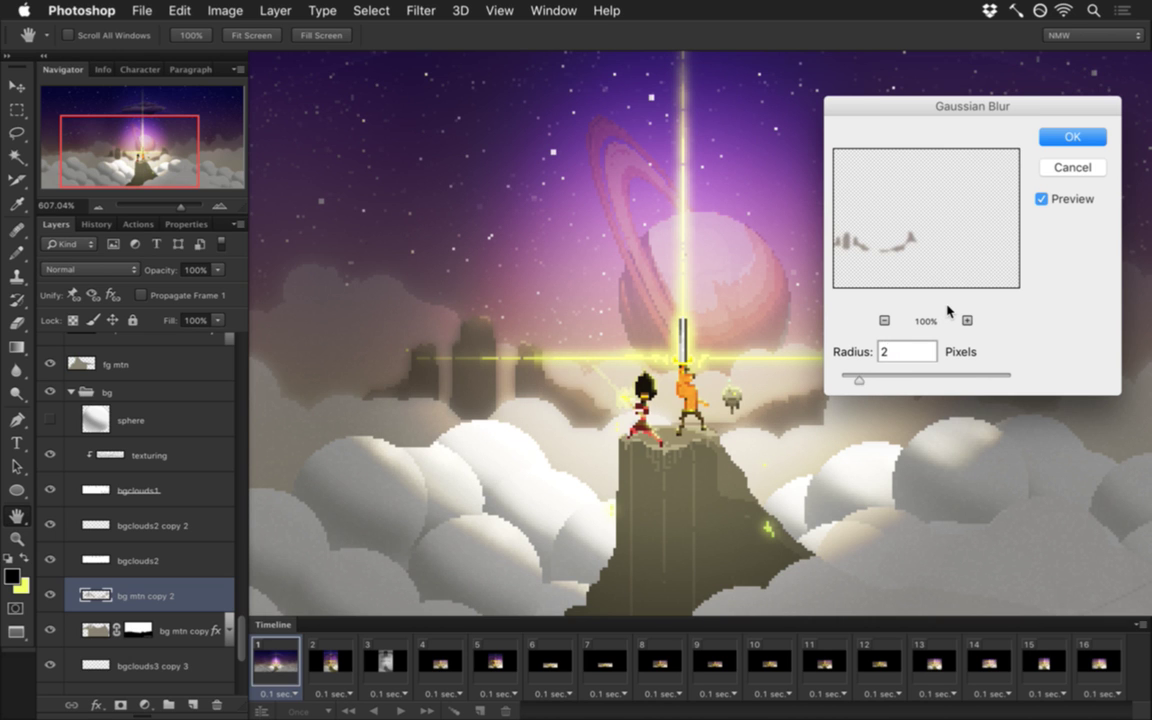
pyautogui.press('BackSpace')
pyautogui.write('1')
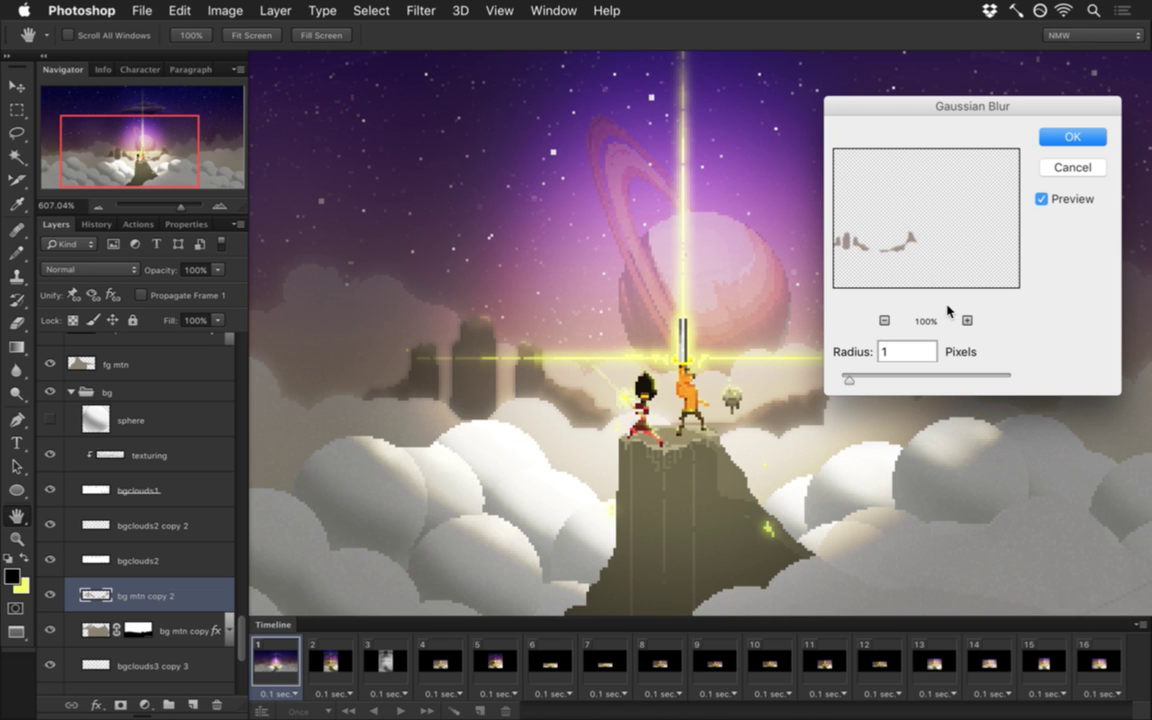
pyautogui.press('BackSpace')
pyautogui.write('2')
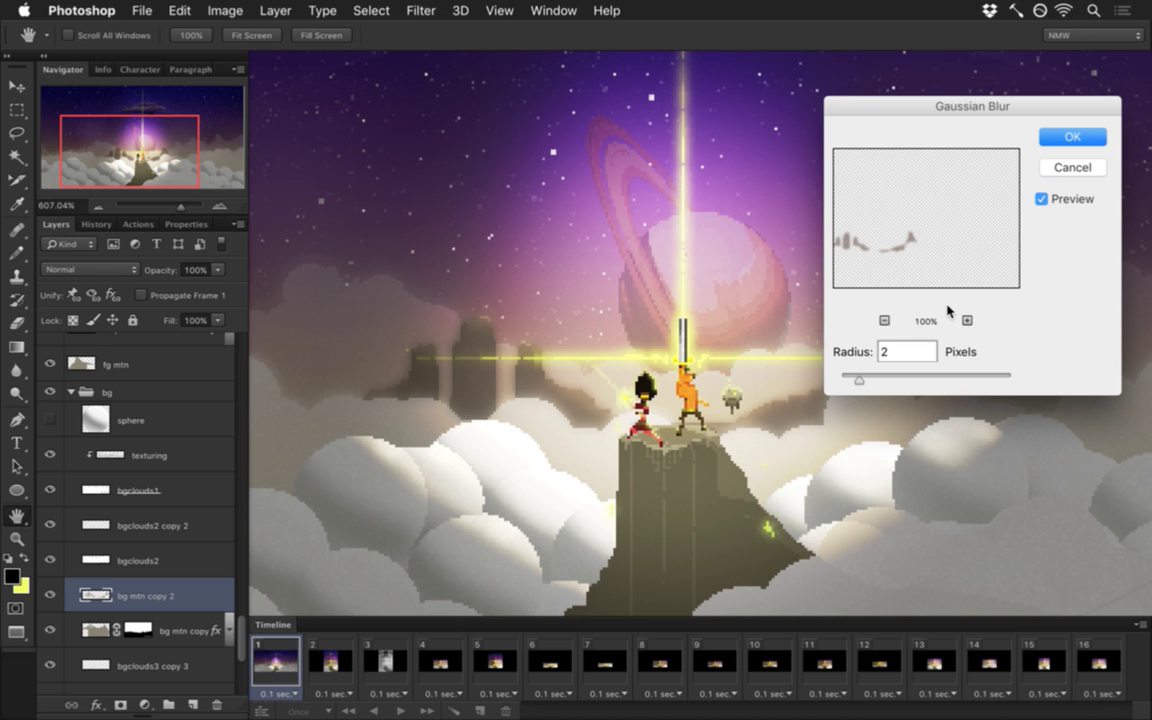
pyautogui.press('Return')
pyautogui.press('m')
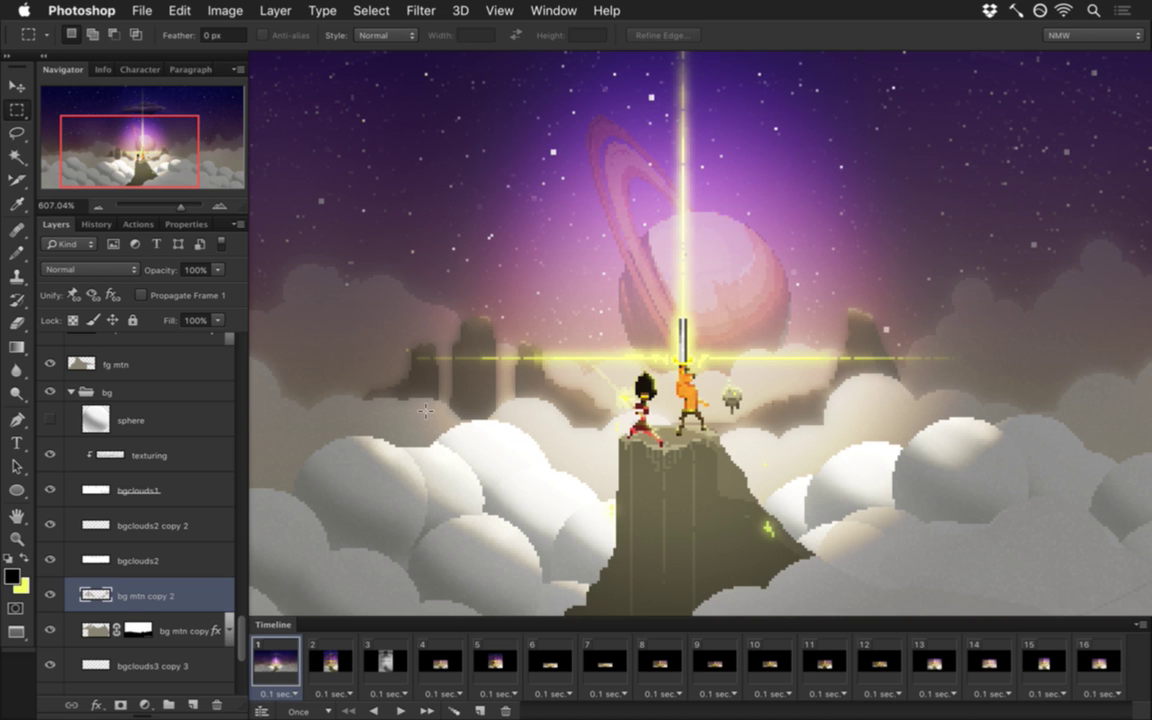
# Step: Clear the bg mtn copy silhouette from the blurred bg mtn copy 2 layer, and save it at 38% opacity
pyautogui.keyDown('super'); pyautogui.click(97, 630); pyautogui.keyUp('super')
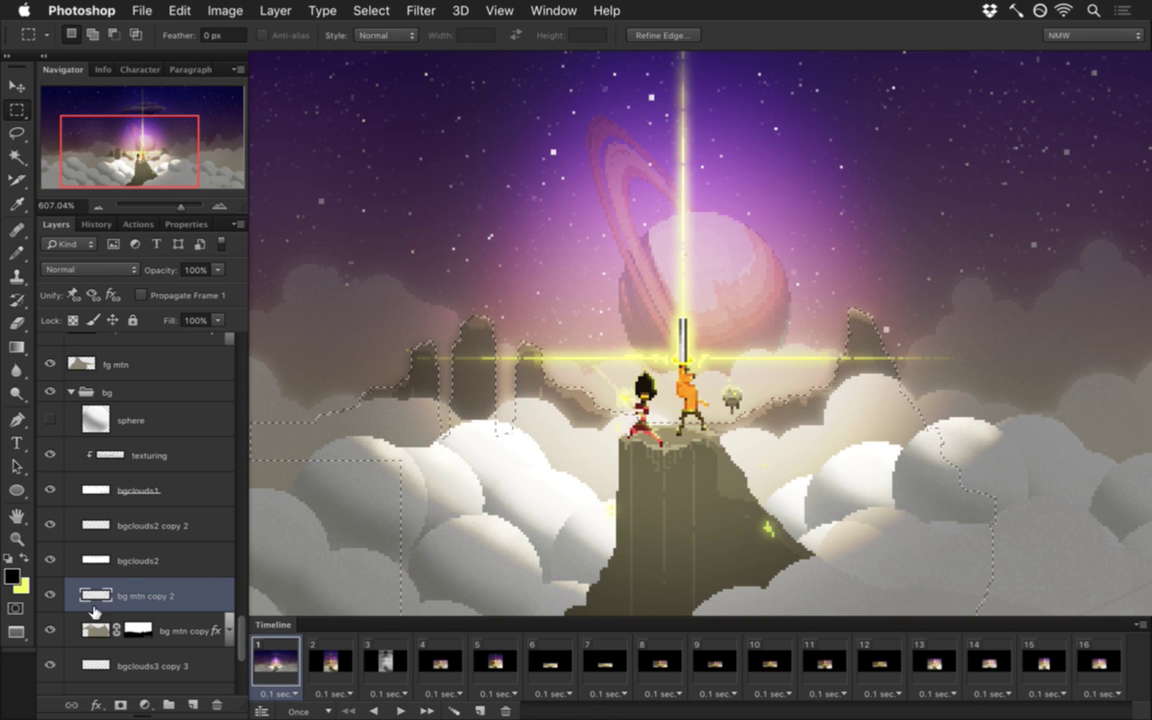
pyautogui.click(355, 388)
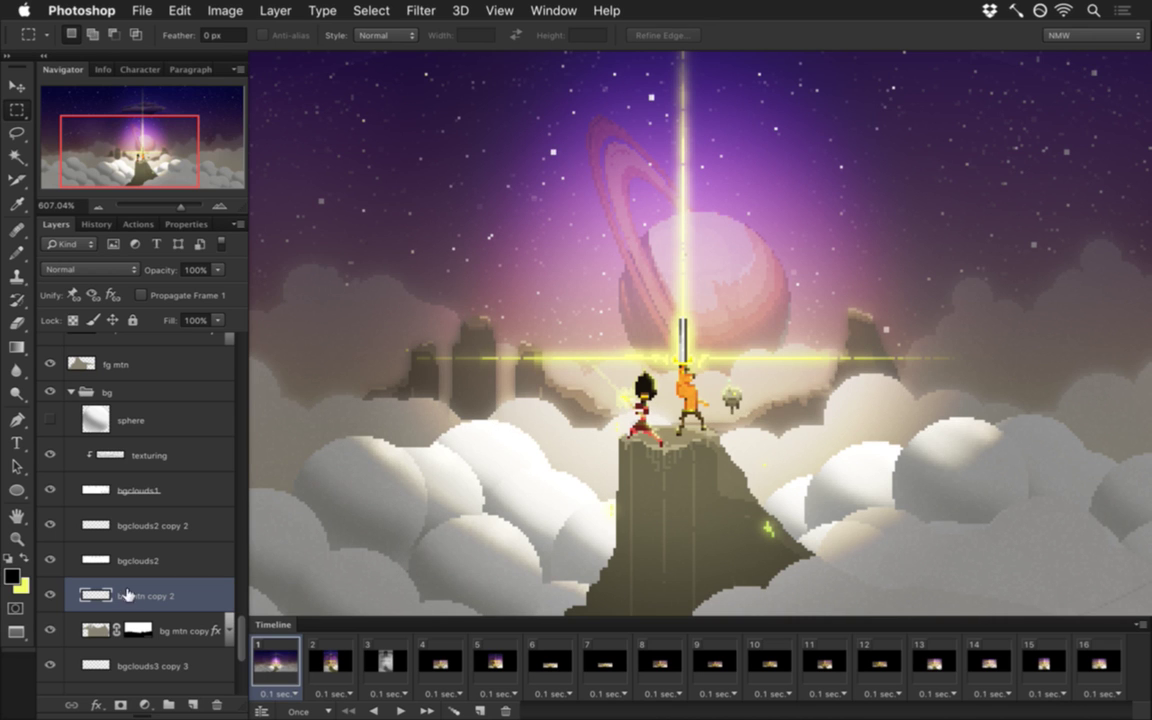
pyautogui.click(218, 272)
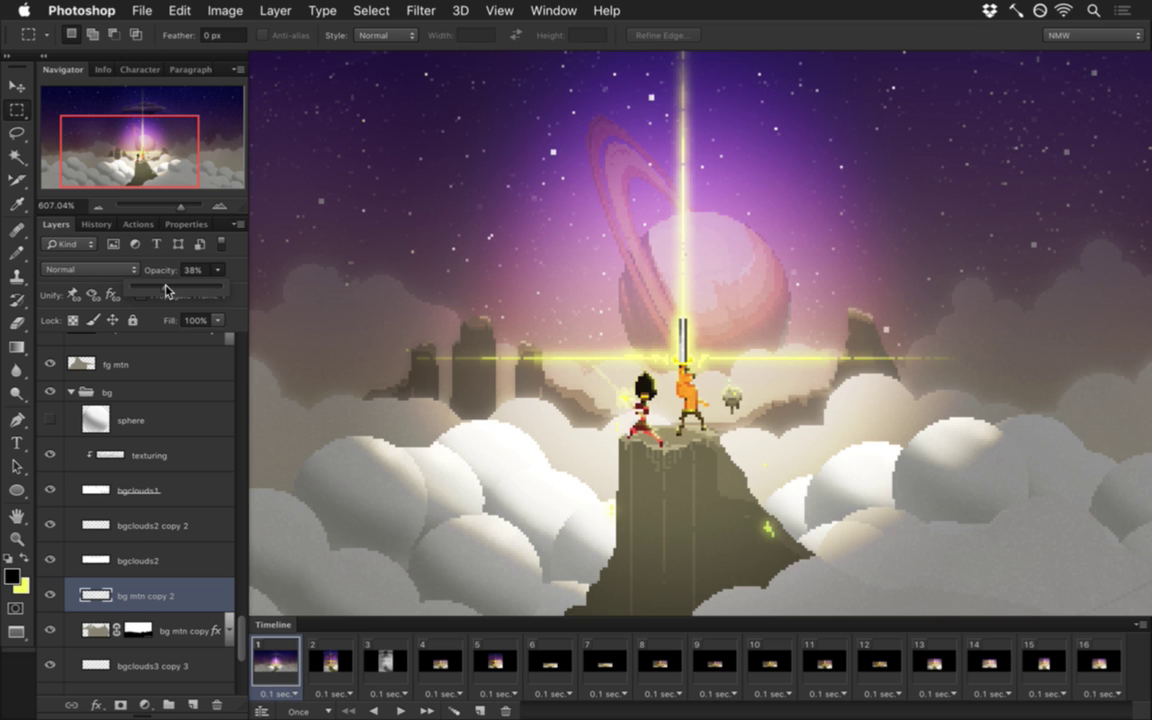
pyautogui.click(233, 266)
pyautogui.press('super+s')
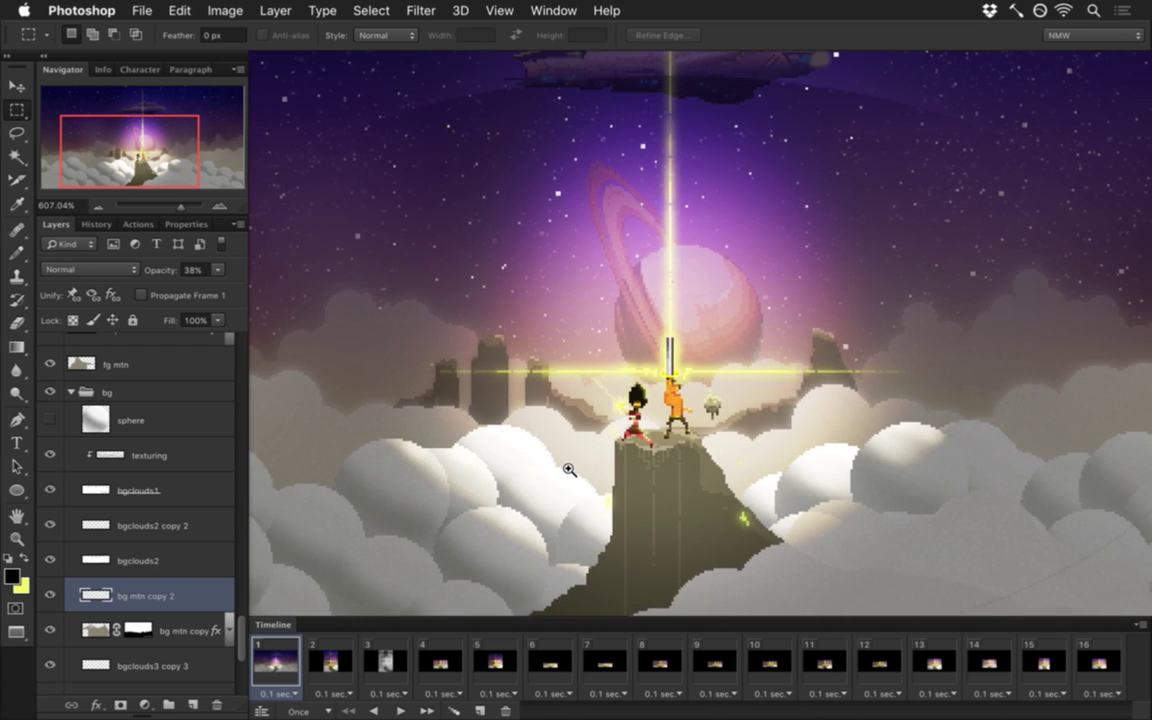
# Step: Duplicate the planet layer together with its clipped Layer 16
pyautogui.scroll(-2, 569, 469)
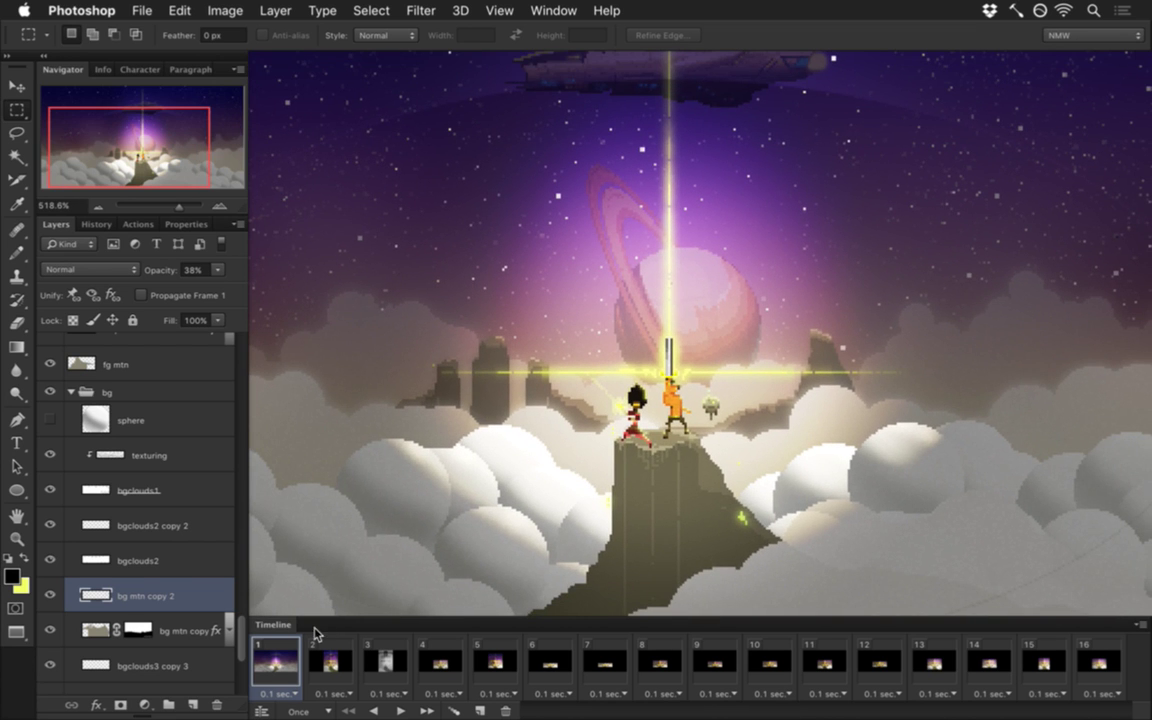
pyautogui.scroll(-5, 240, 672)
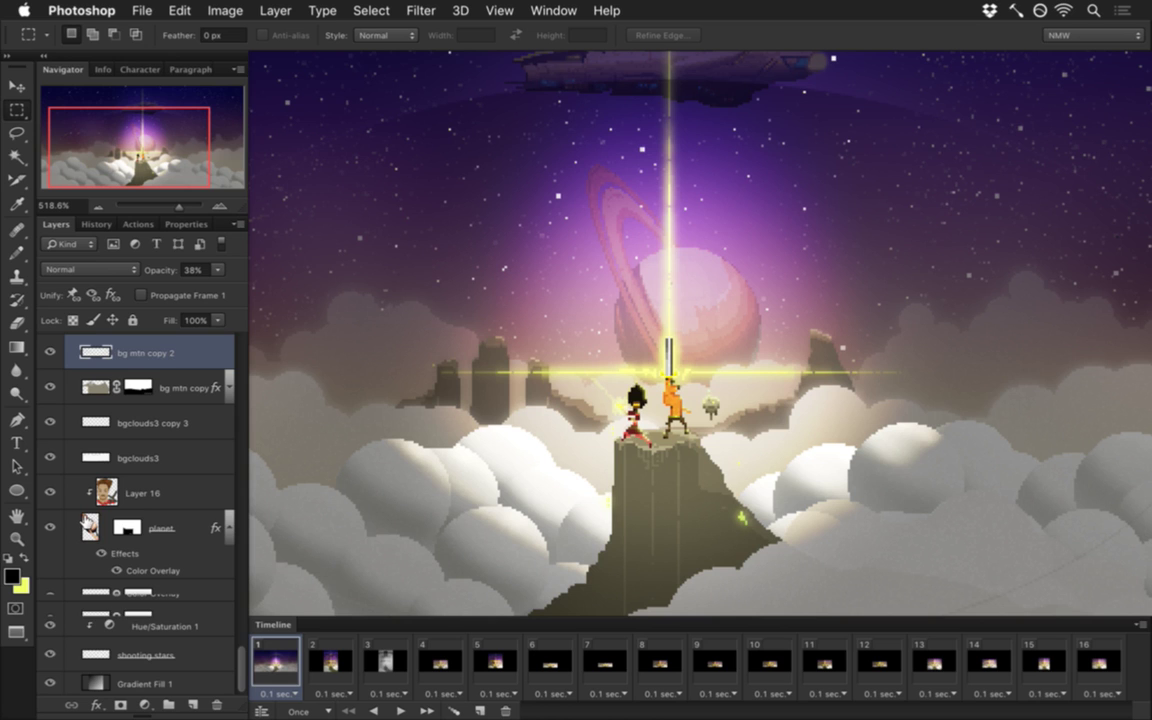
pyautogui.click(100, 527)
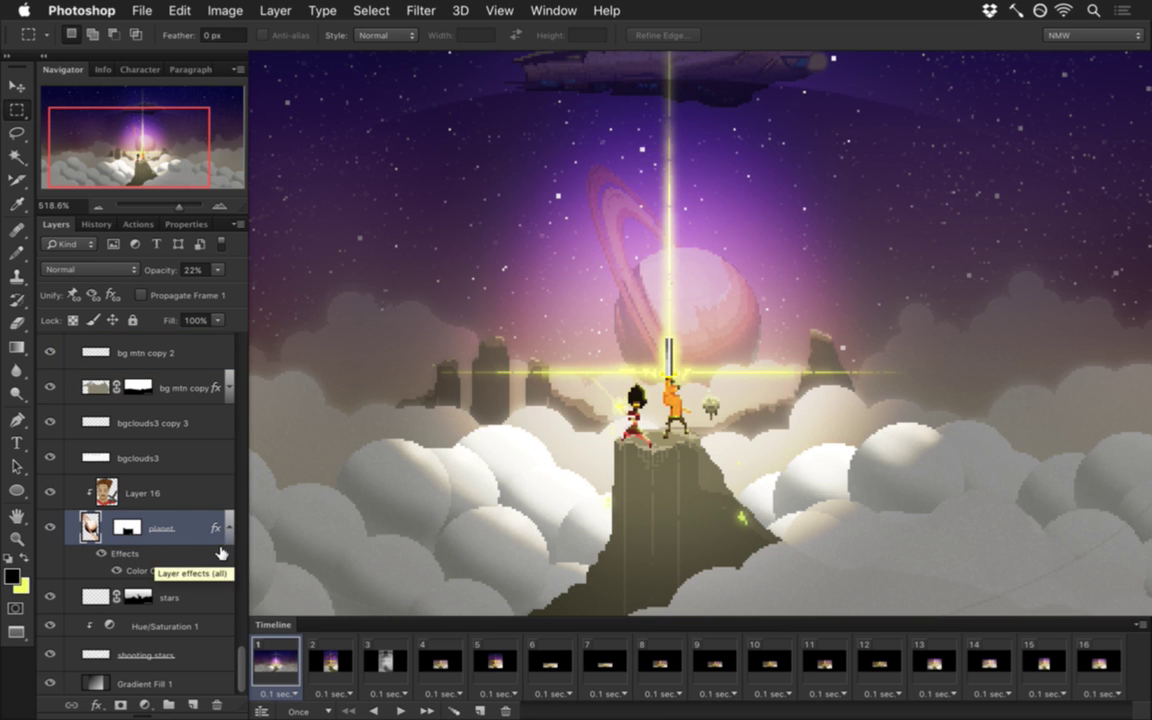
pyautogui.keyDown('shift'); pyautogui.click(181, 494); pyautogui.keyUp('shift')
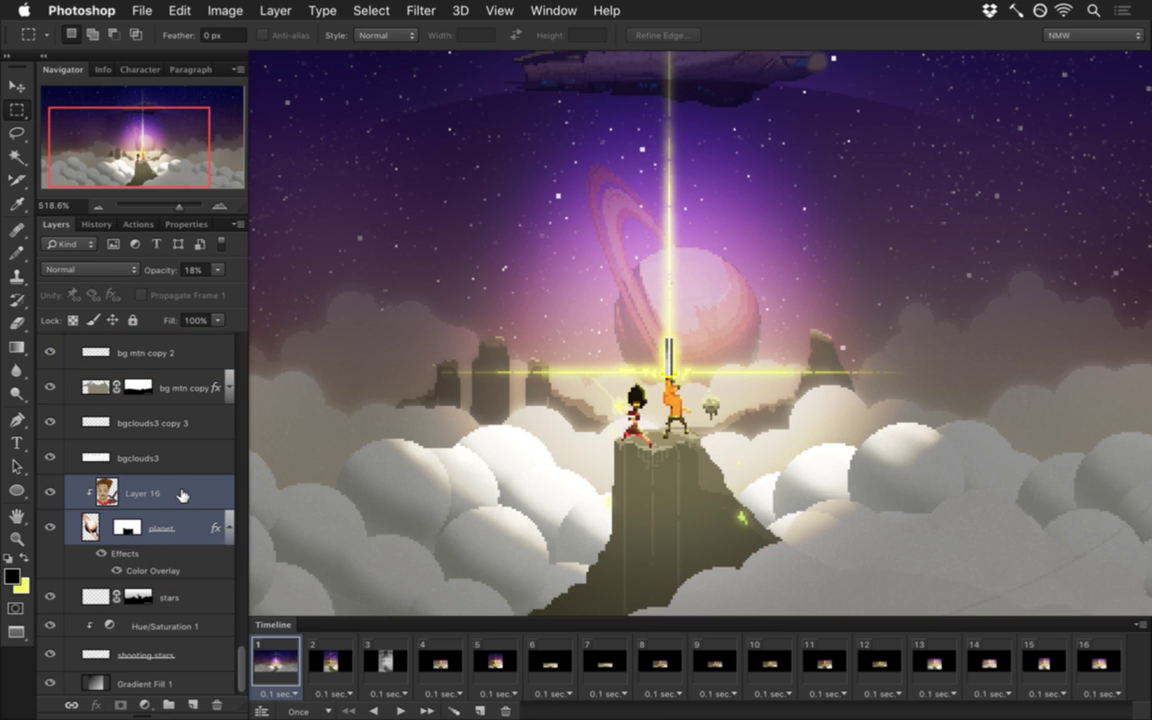
pyautogui.press('super+j')
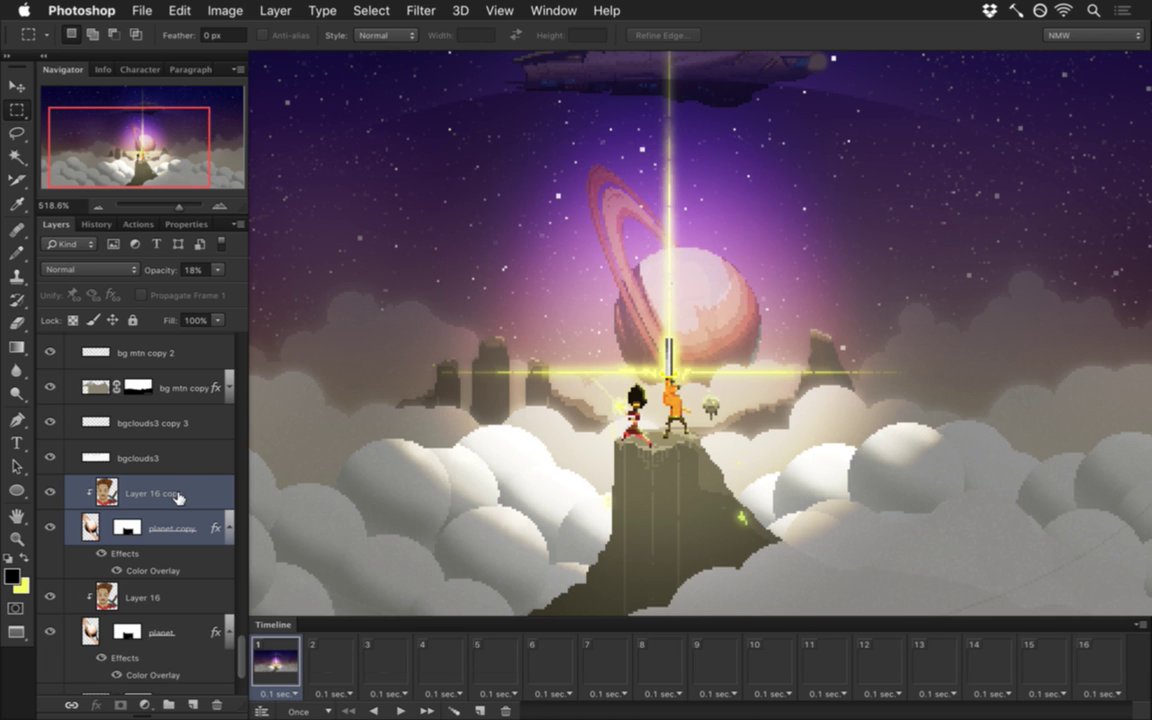
# Step: Try rasterizing the layer style of the planet copy layer on its own, and undo it
pyautogui.rightClick(191, 488)
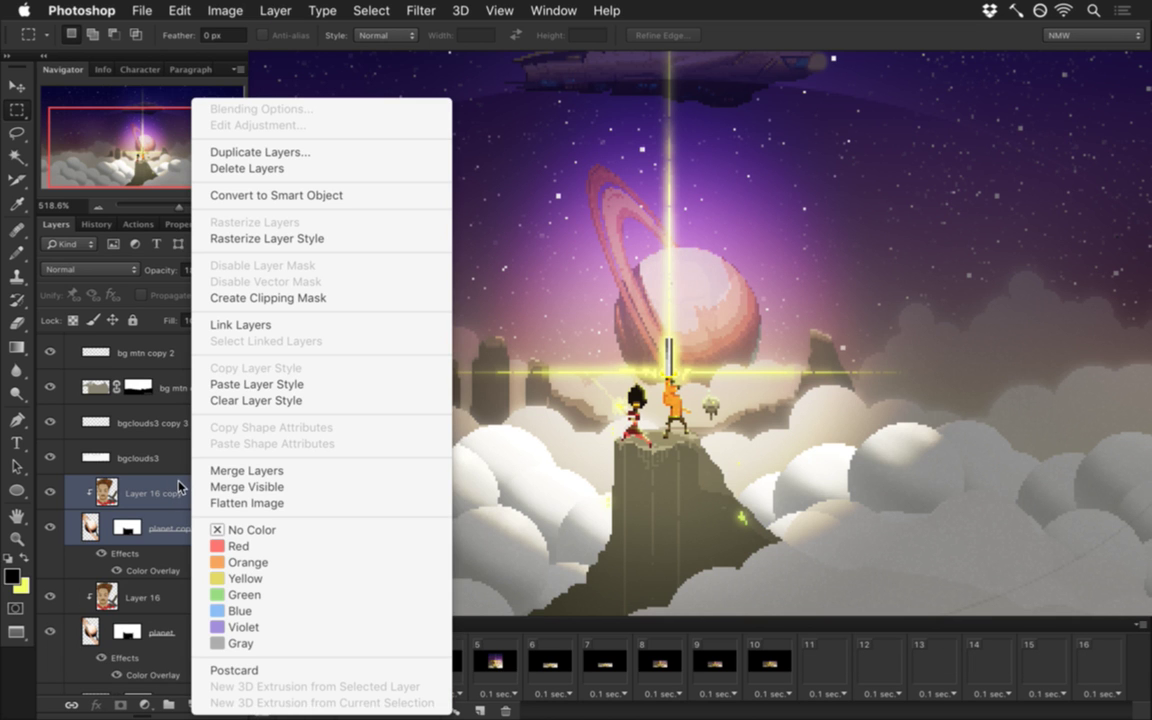
pyautogui.click(158, 490)
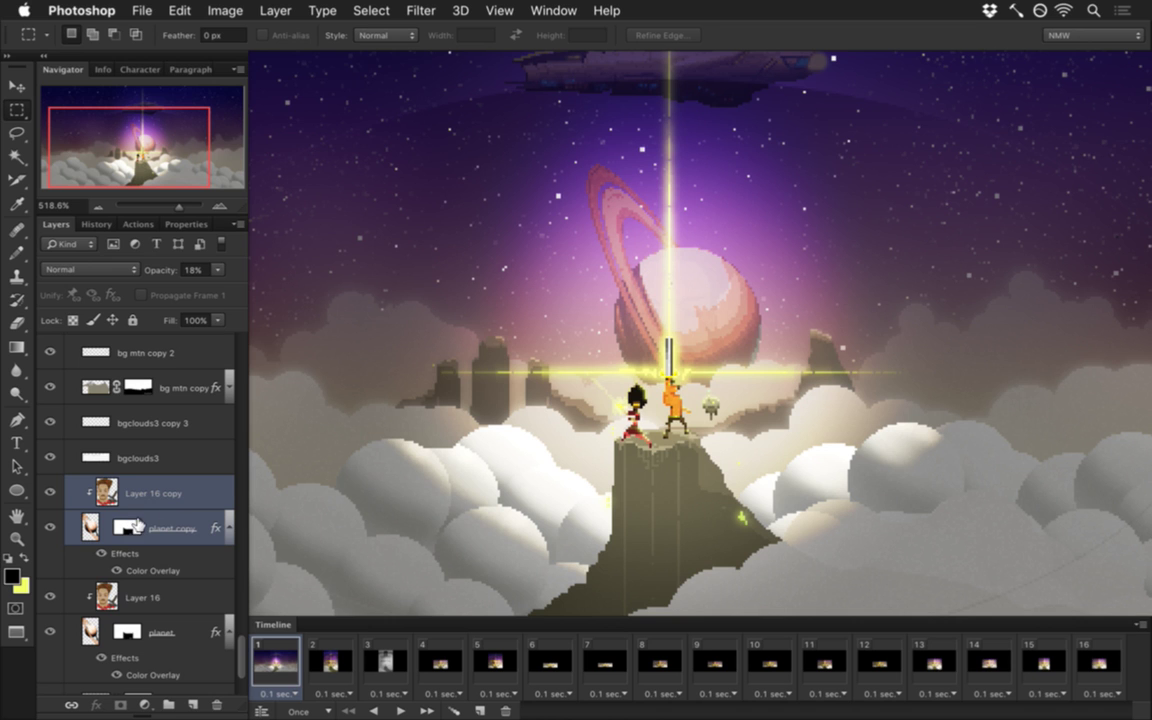
pyautogui.click(130, 527)
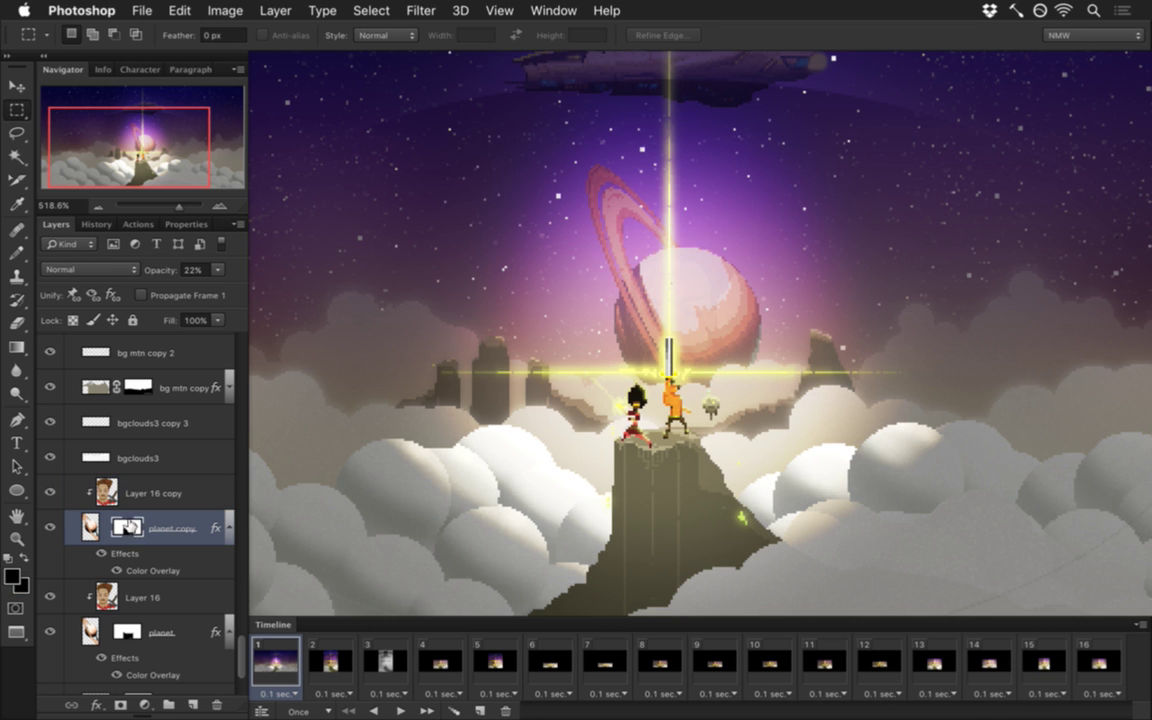
pyautogui.rightClick(129, 525)
pyautogui.click(178, 466)
pyautogui.rightClick(203, 527)
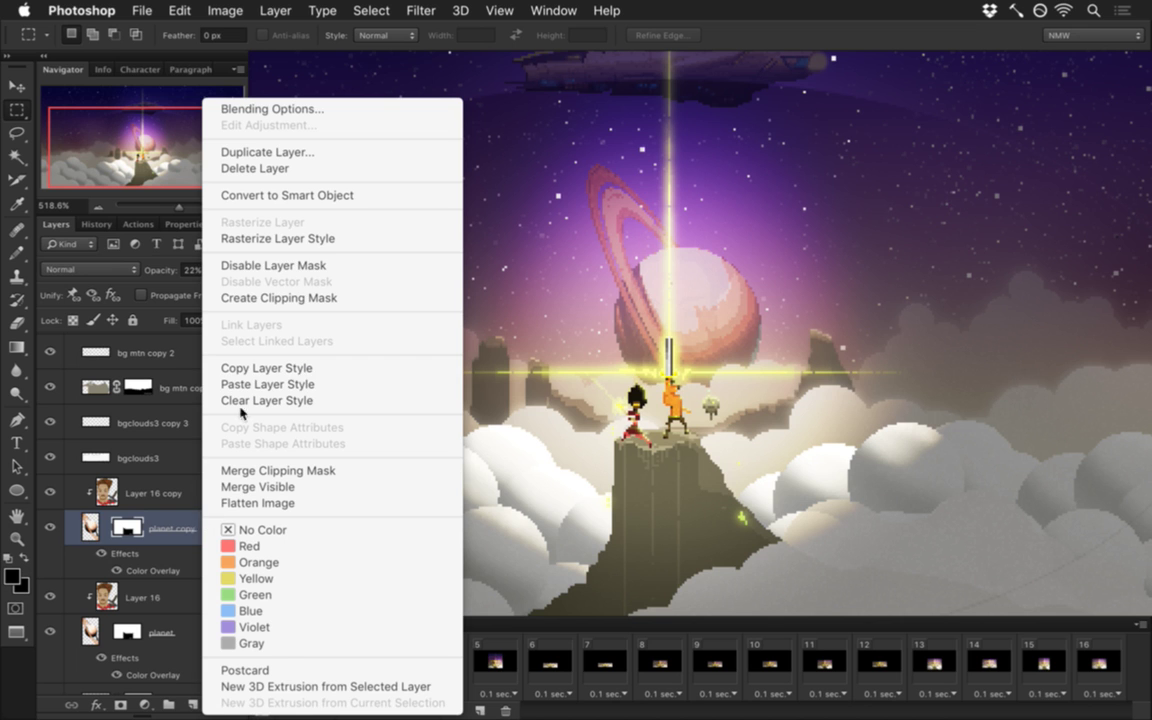
pyautogui.click(227, 234)
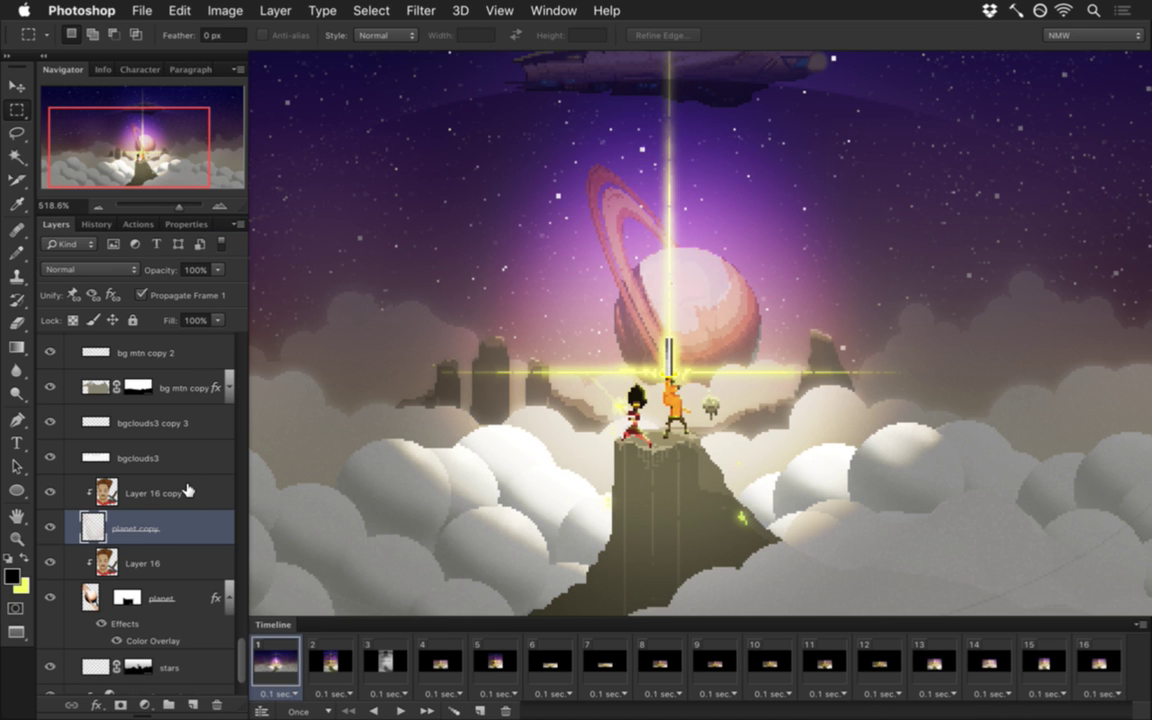
pyautogui.keyDown('shift'); pyautogui.click(187, 489); pyautogui.keyUp('shift')
pyautogui.press('super+z')
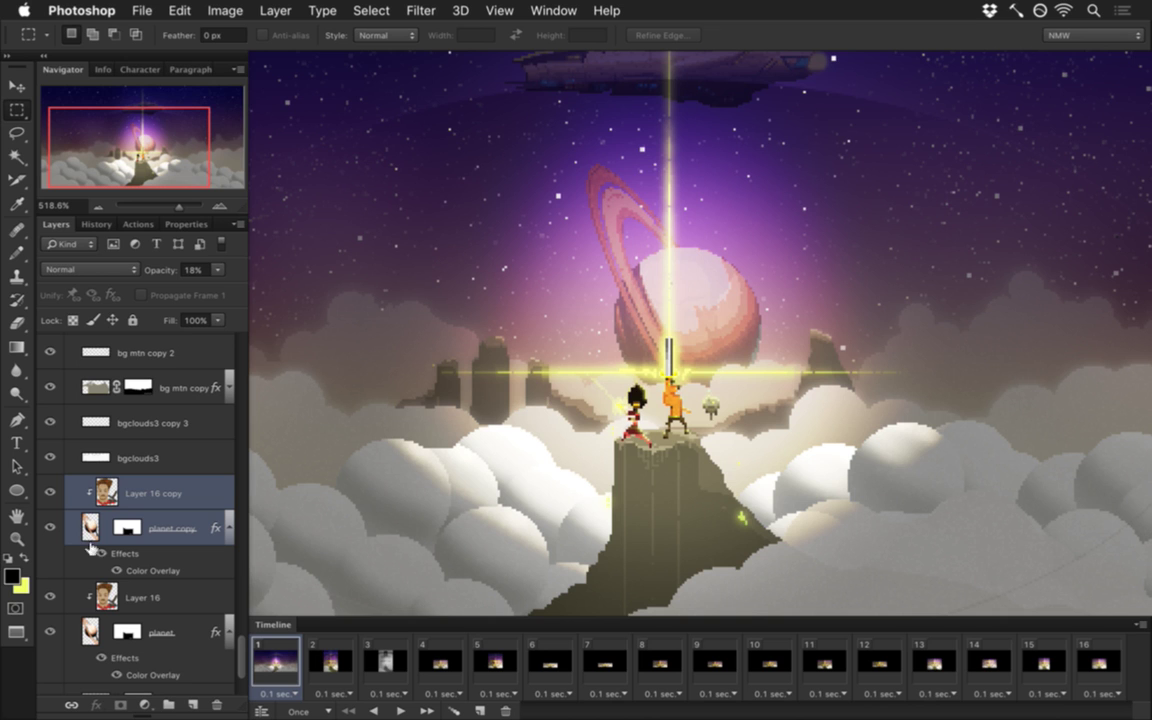
# Step: Hide the original planet layer, and merge Layer 16 copy with planet copy with Propagate Frame 1 turned off
pyautogui.click(50, 632)
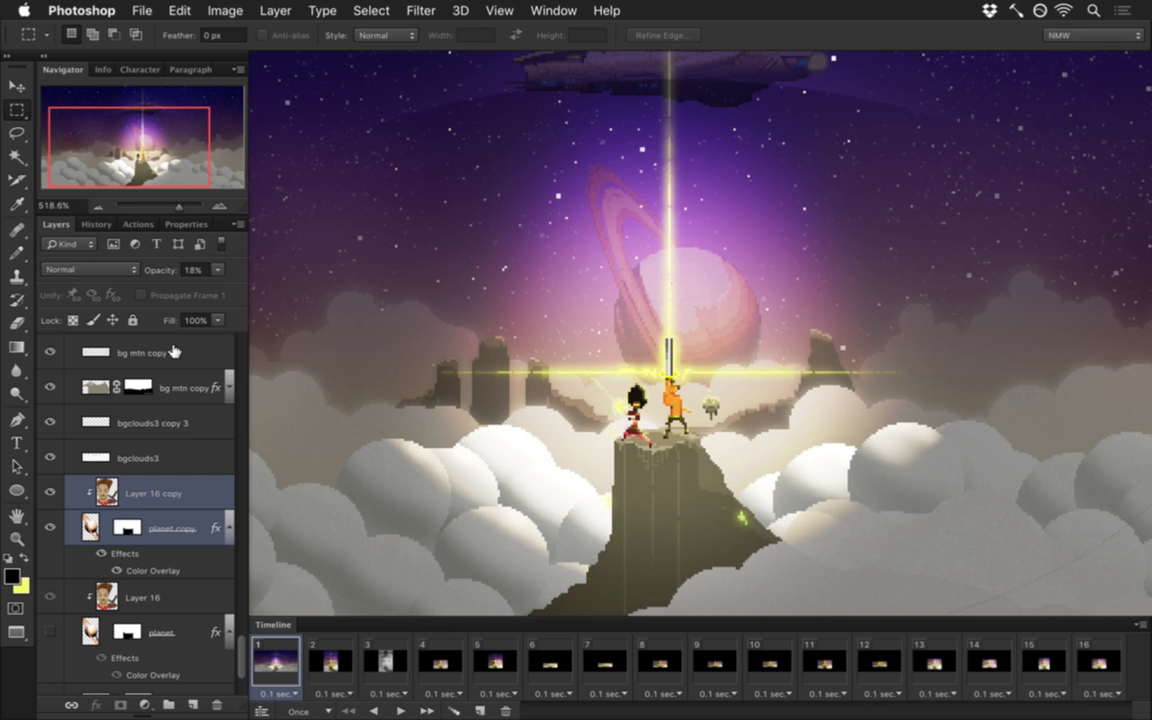
pyautogui.rightClick(197, 491)
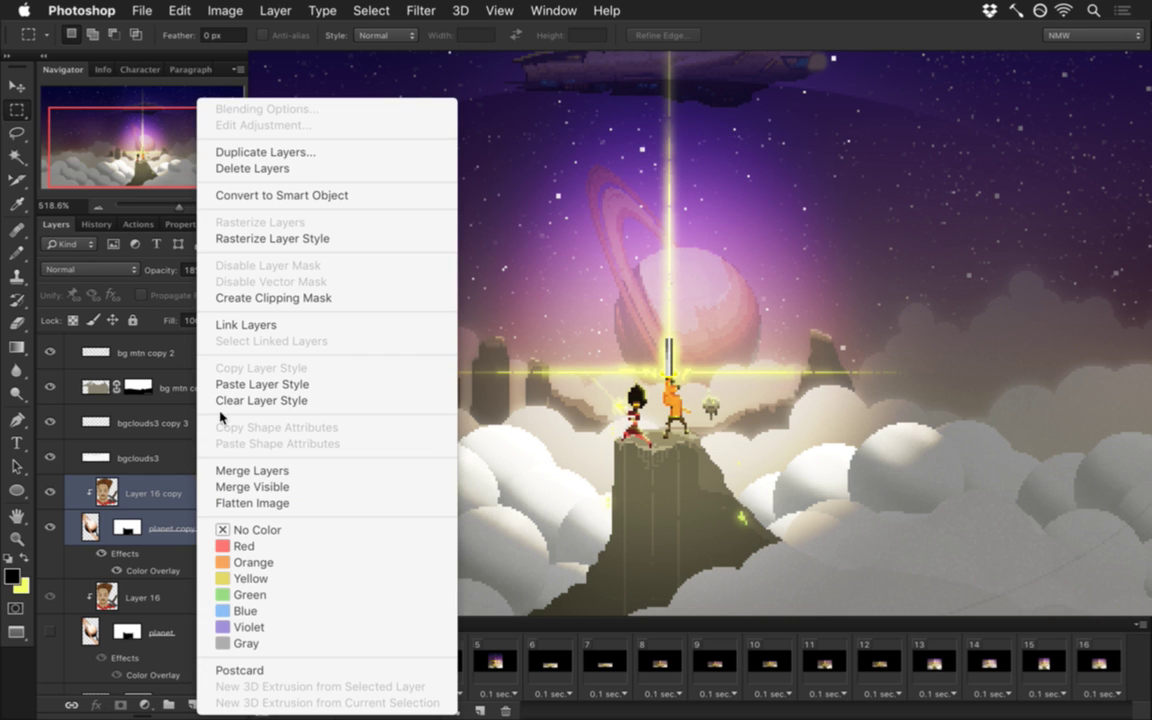
pyautogui.click(203, 471)
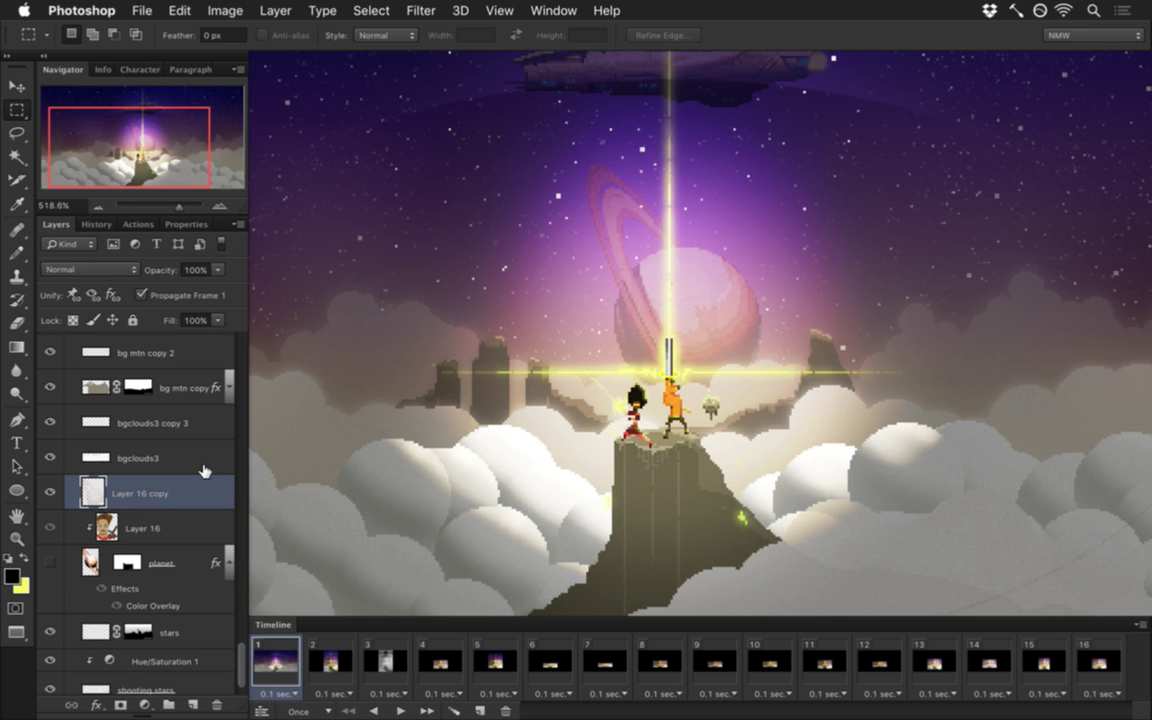
pyautogui.click(142, 294)
# Step: Apply a Gaussian Blur with a 2.0-pixel radius to the merged Layer 16 copy
pyautogui.click(420, 10)
pyautogui.moveTo(440, 219)
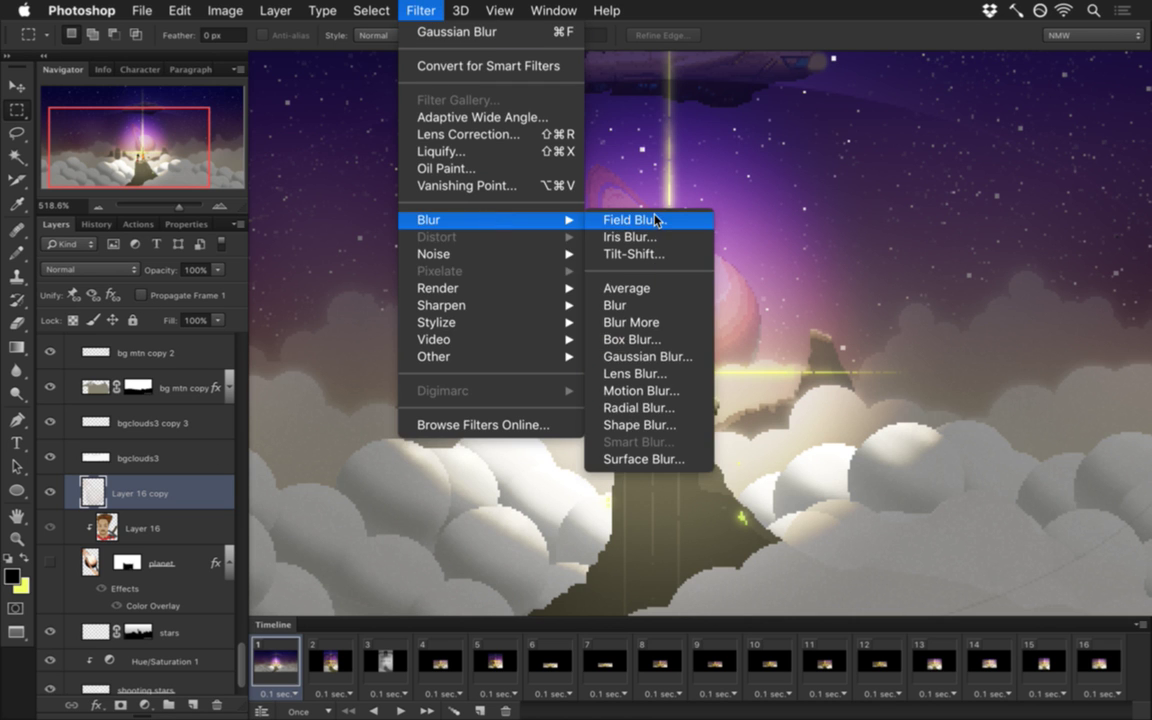
pyautogui.click(667, 357)
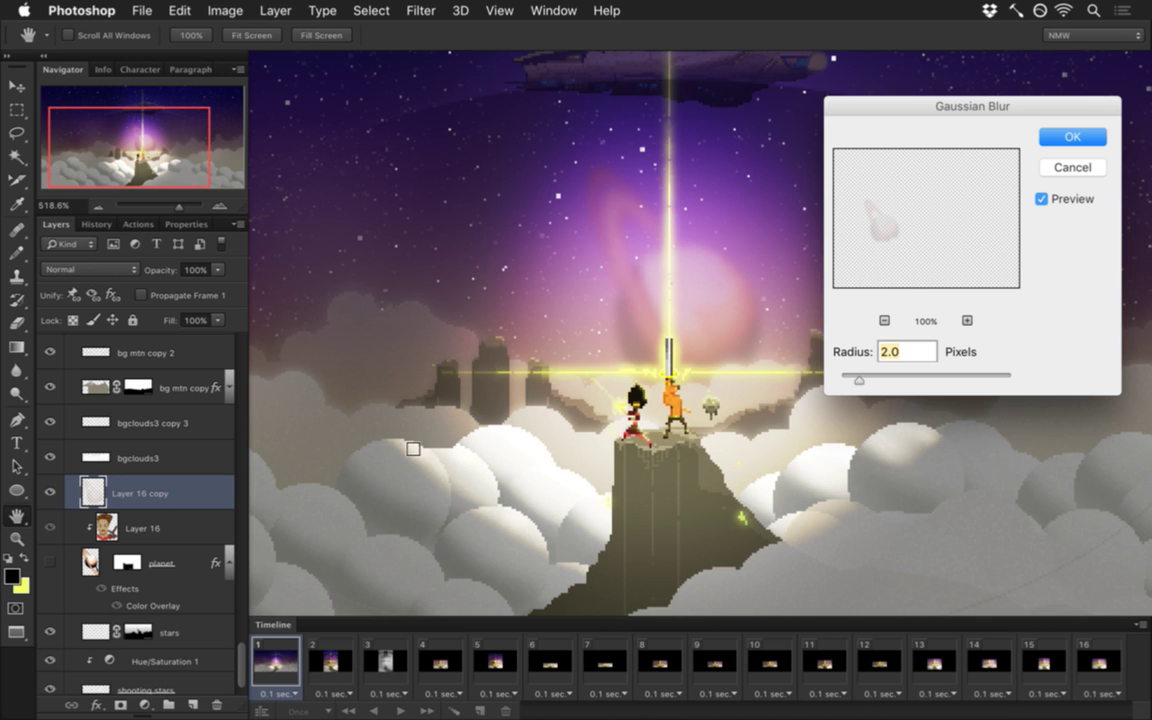
pyautogui.click(1070, 136)
pyautogui.press('m')
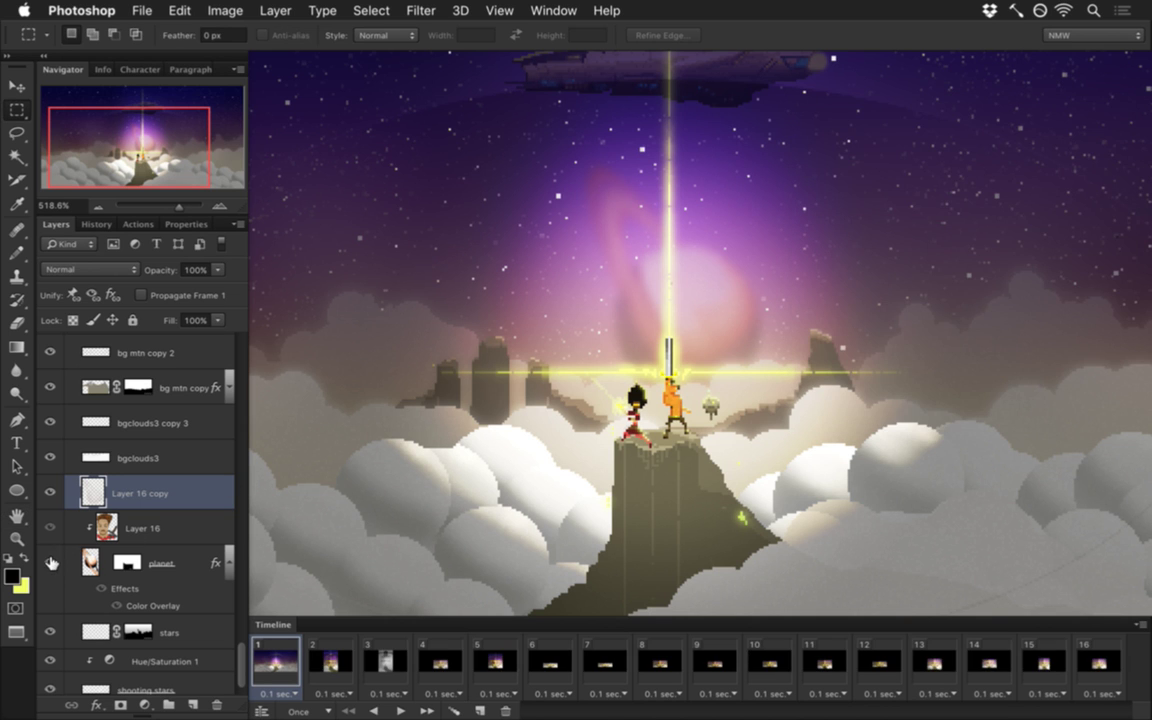
# Step: Show the original planet layer again and clear its silhouette from the blurred Layer 16 copy
pyautogui.click(51, 563)
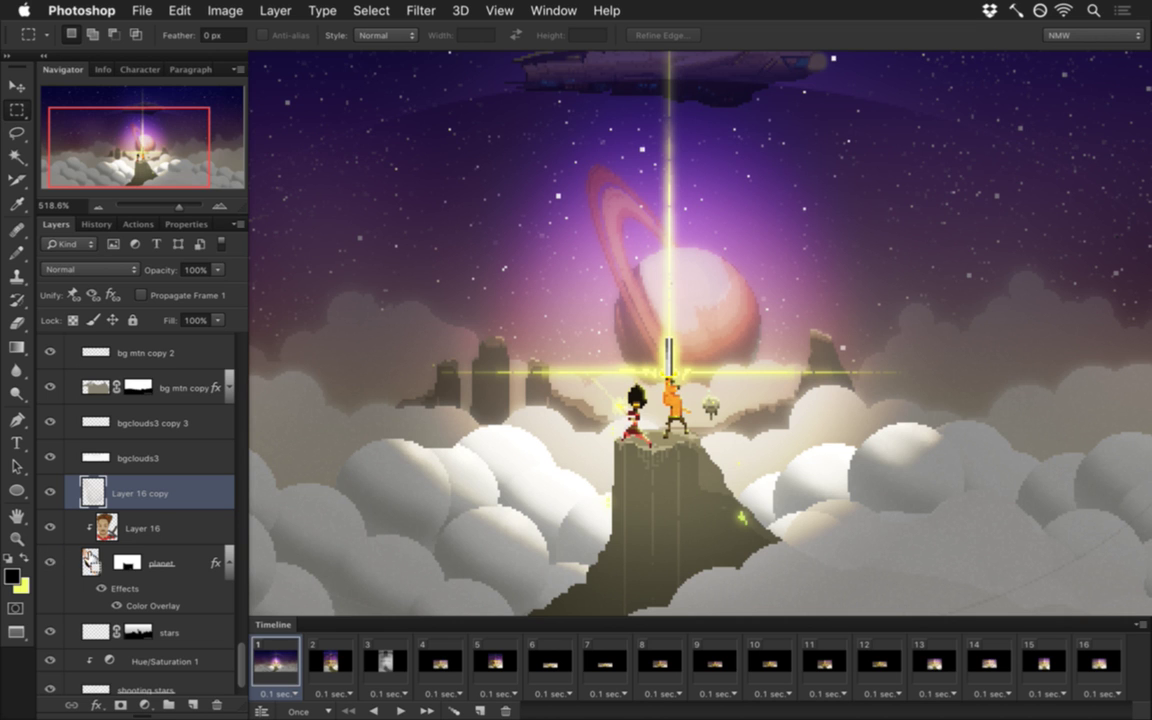
pyautogui.keyDown('super'); pyautogui.click(90, 562); pyautogui.keyUp('super')
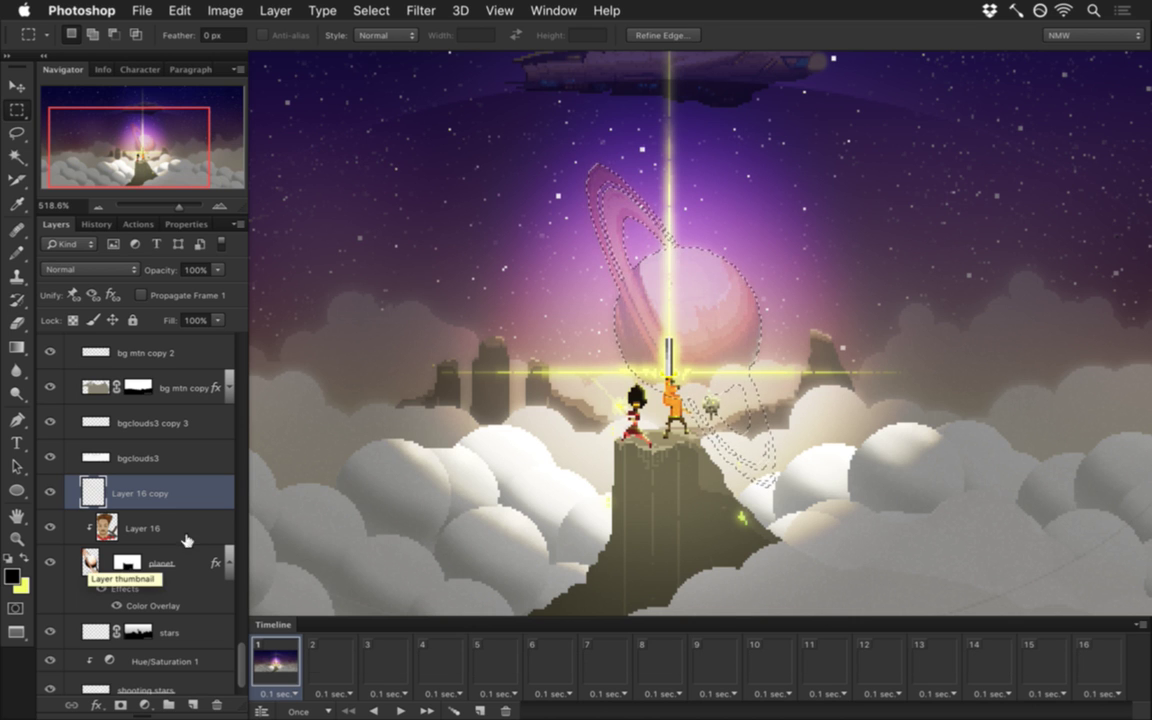
pyautogui.click(509, 276)
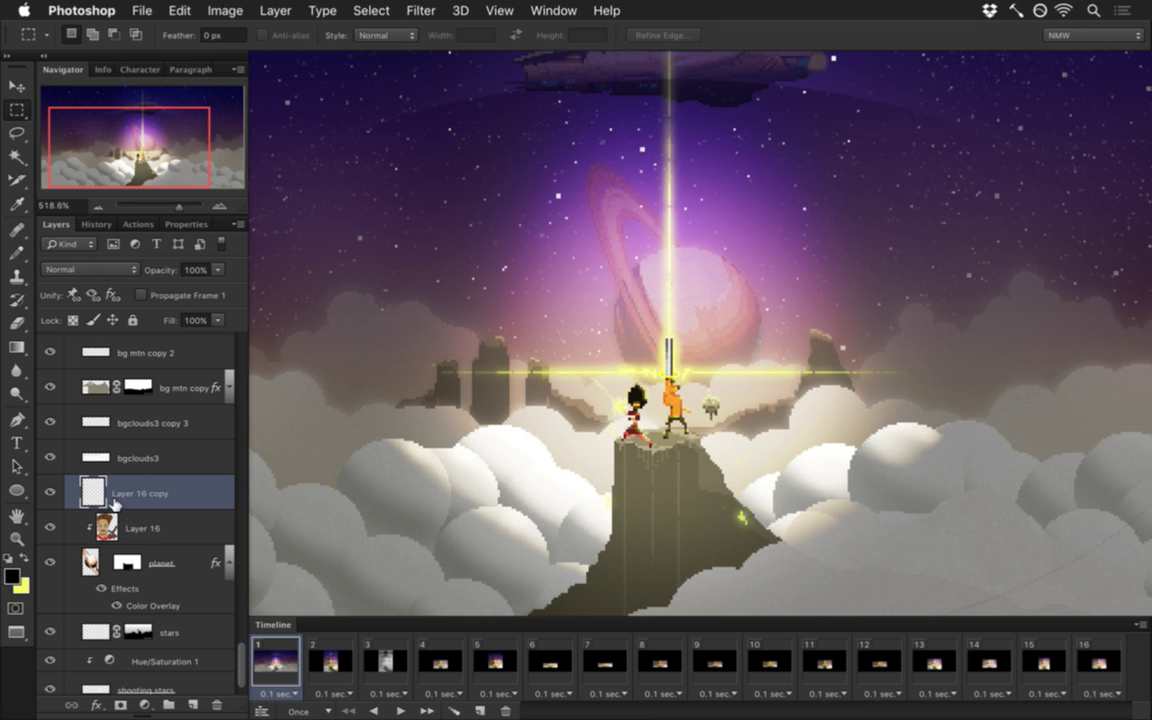
# Step: Lower the opacity of Layer 16 copy to 49% and save the document
pyautogui.click(217, 270)
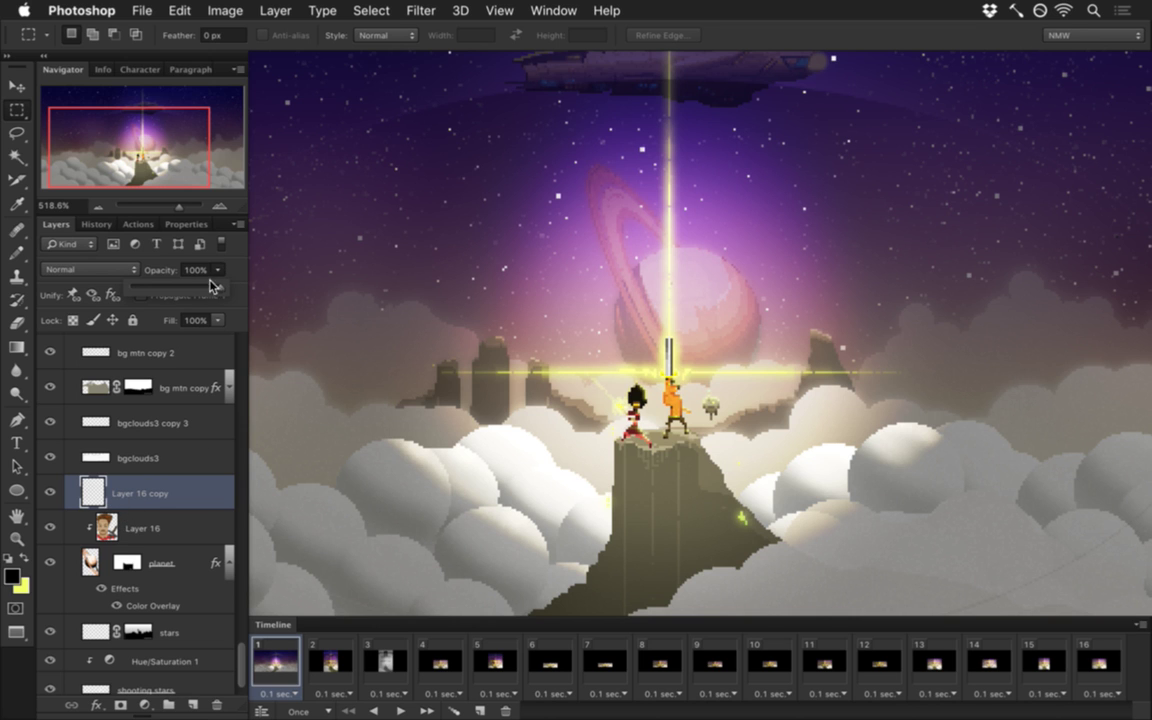
pyautogui.moveTo(199, 289); pyautogui.dragTo(183, 291)
pyautogui.moveTo(249, 287); pyautogui.dragTo(156, 291)
pyautogui.click(243, 285)
pyautogui.press('super+s')
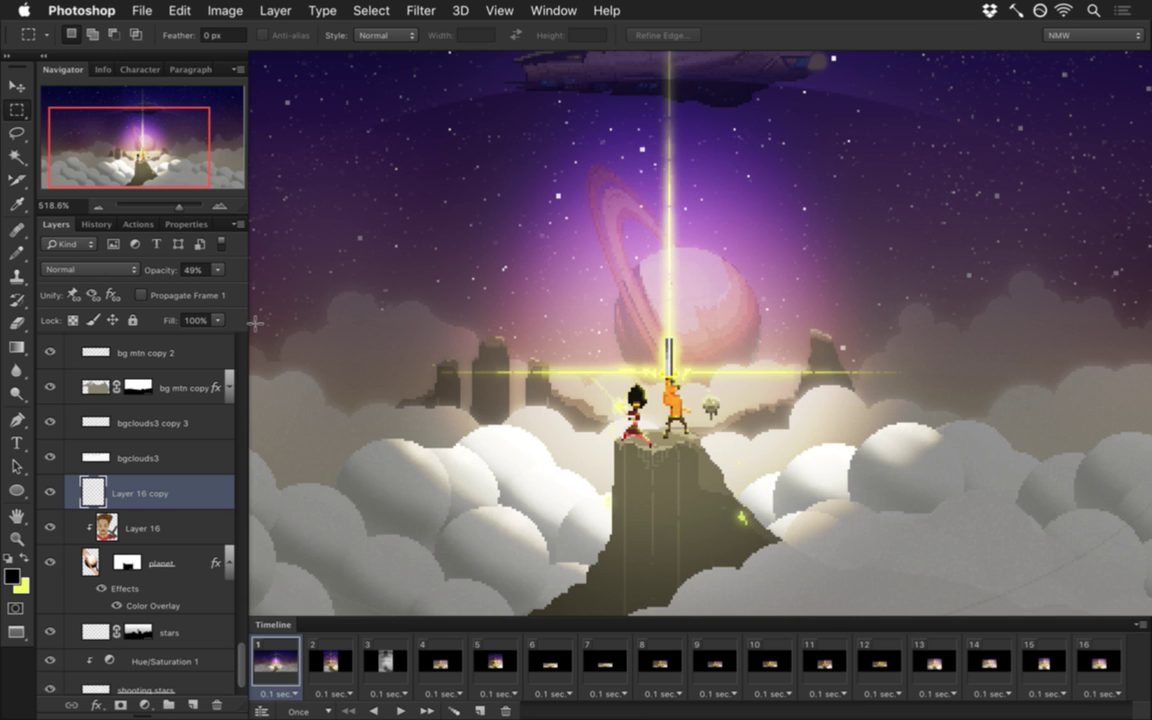
# Step: Examine the glow around the planet and clouds by comparing the scene with bgclouds3 copy 3 and bgclouds2 copy 2 hidden and shown
pyautogui.moveTo(630, 481); pyautogui.dragTo(602, 486)
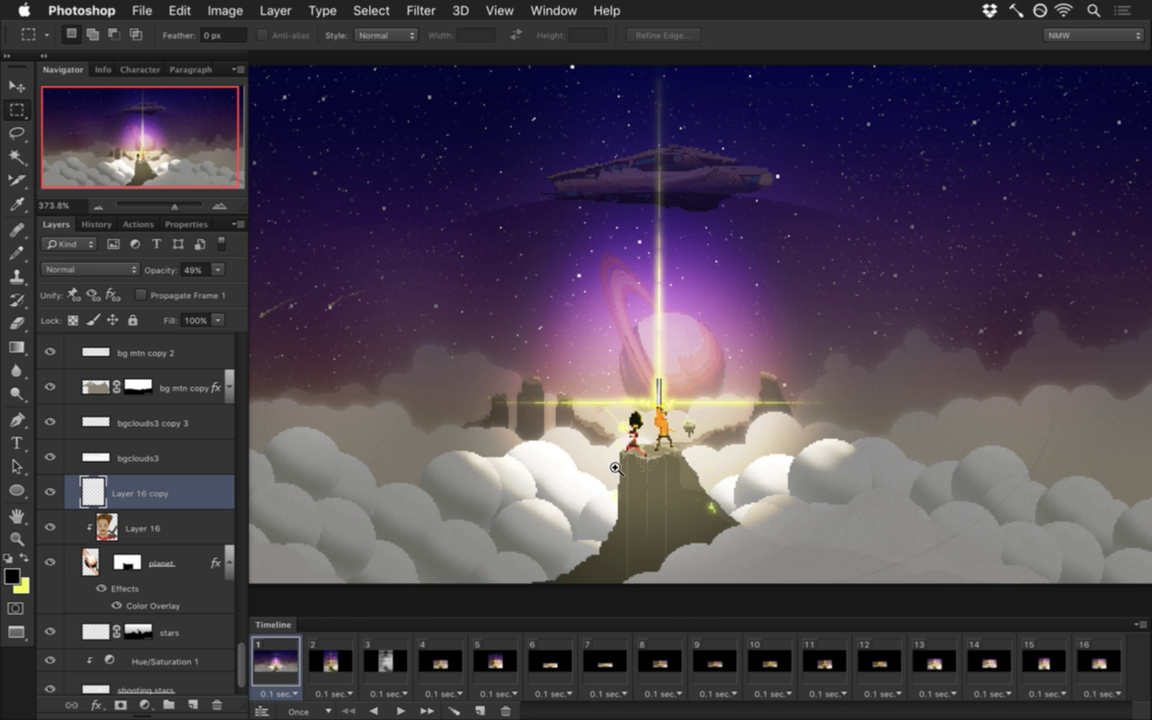
pyautogui.moveTo(615, 467); pyautogui.dragTo(618, 495)
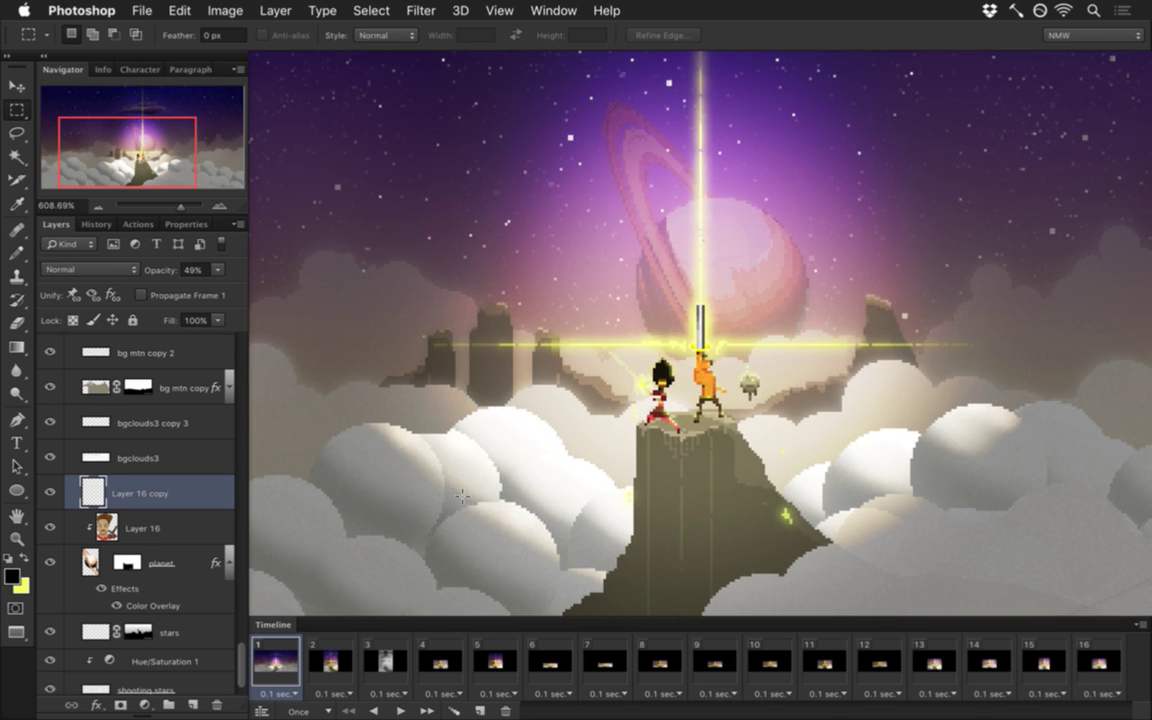
pyautogui.scroll(-2, 230, 645)
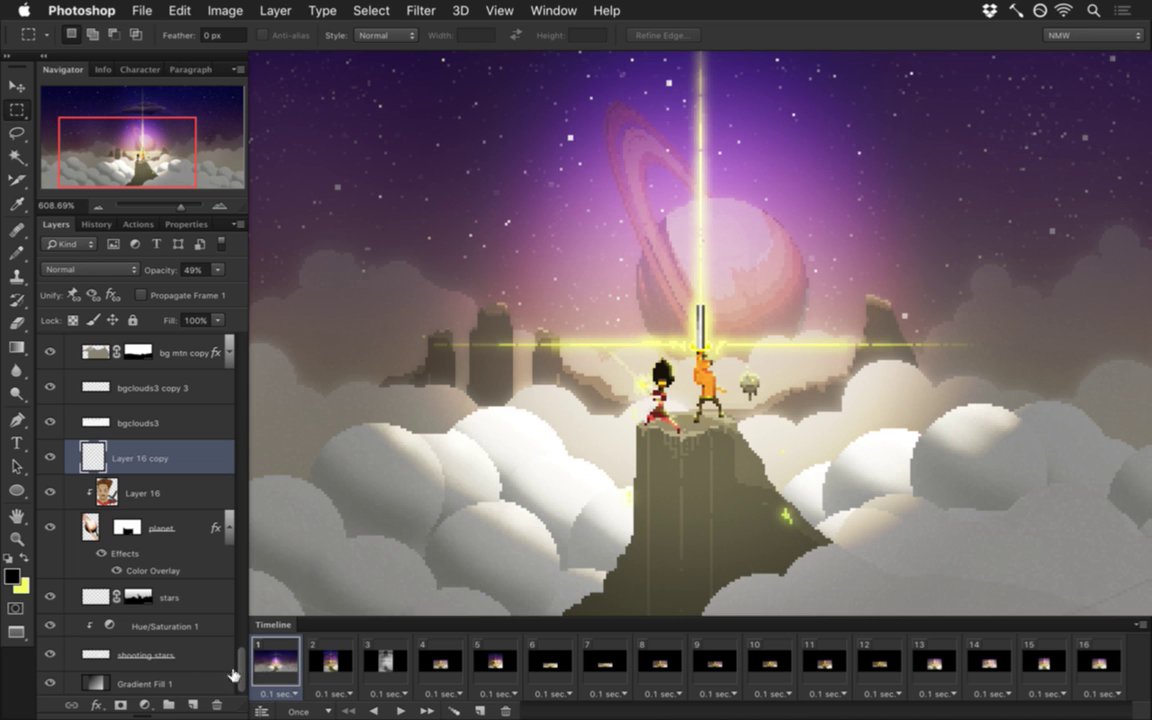
pyautogui.scroll(1, 213, 622)
pyautogui.click(135, 416)
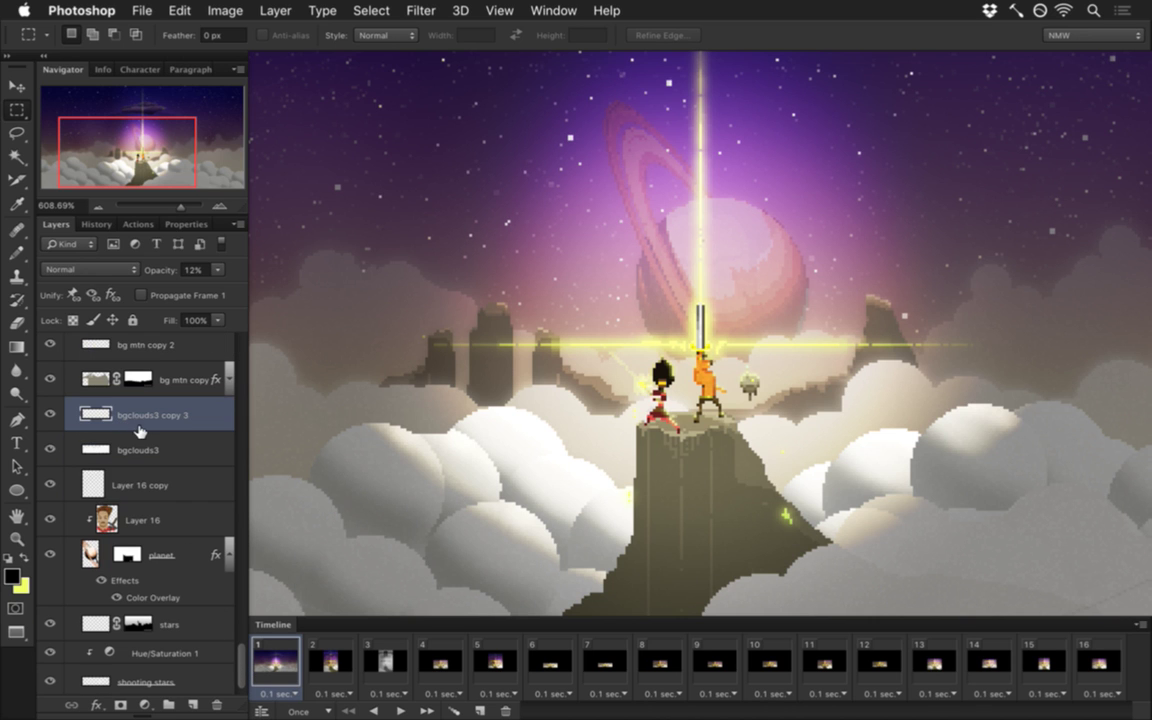
pyautogui.click(51, 415)
pyautogui.click(52, 415)
pyautogui.hotkey('alt', '[')
pyautogui.scroll(3, 95, 400)
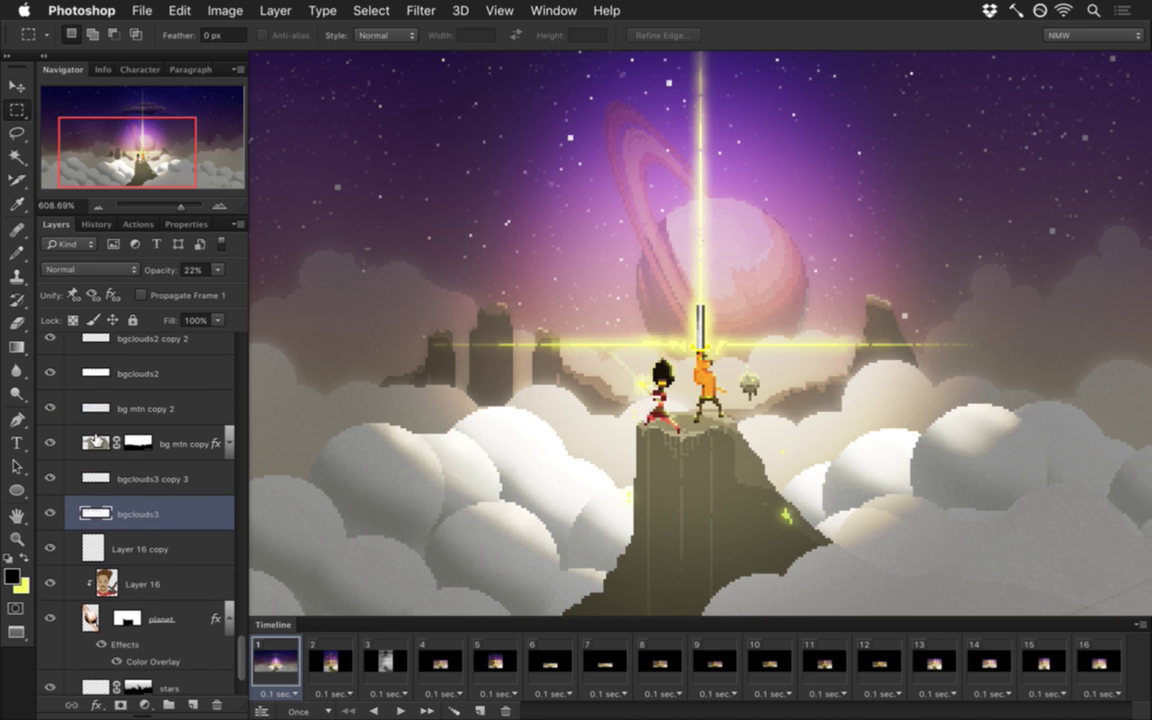
pyautogui.scroll(3, 100, 404)
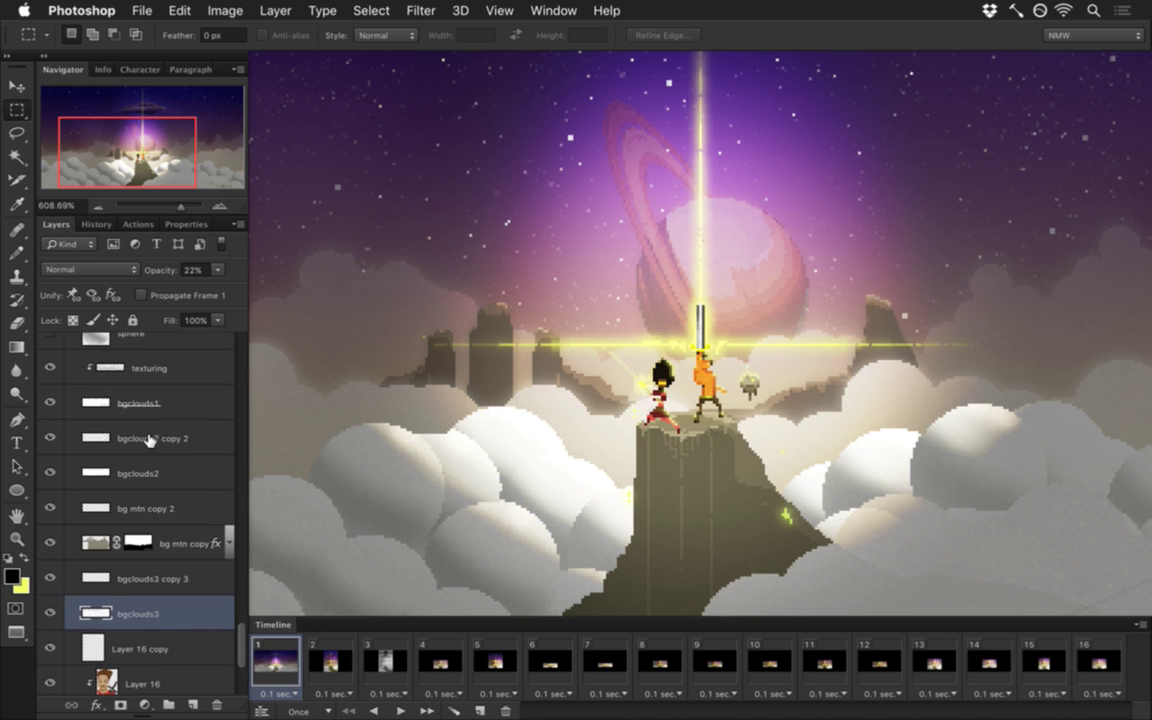
pyautogui.click(58, 438)
pyautogui.click(52, 438)
pyautogui.click(53, 438)
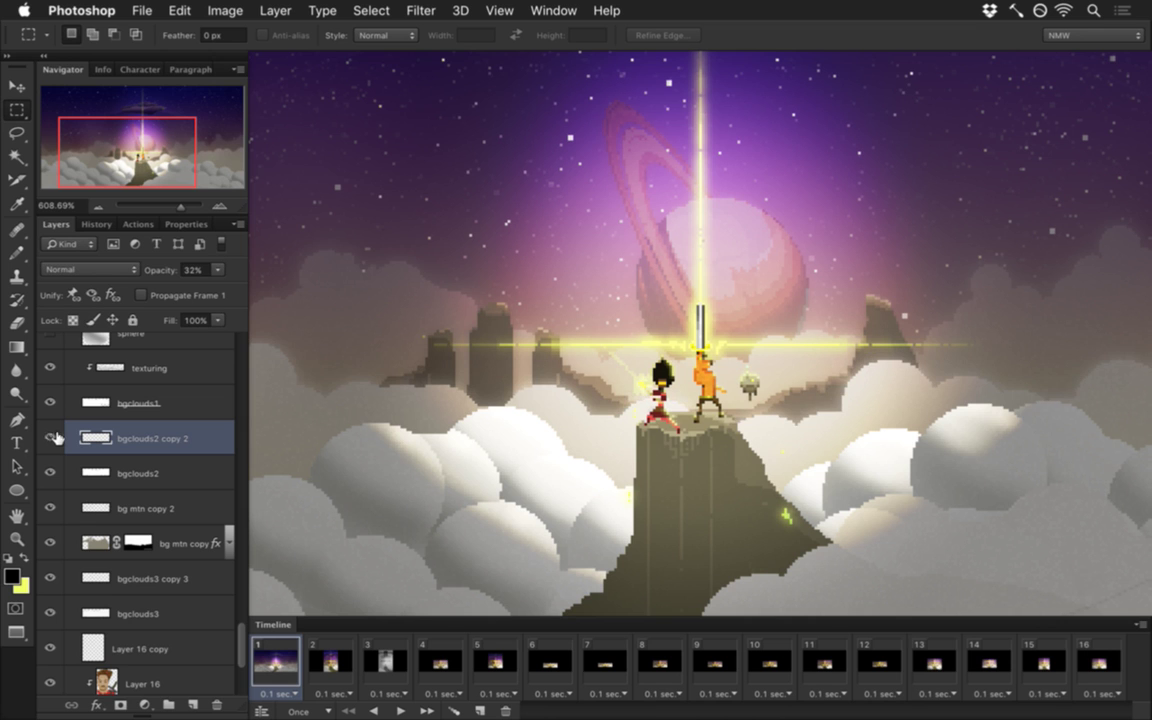
# Step: Rename the bgclouds2 copy 2 layer as bgclouds2 blur
pyautogui.scroll(1, 114, 438)
pyautogui.doubleClick(195, 459)
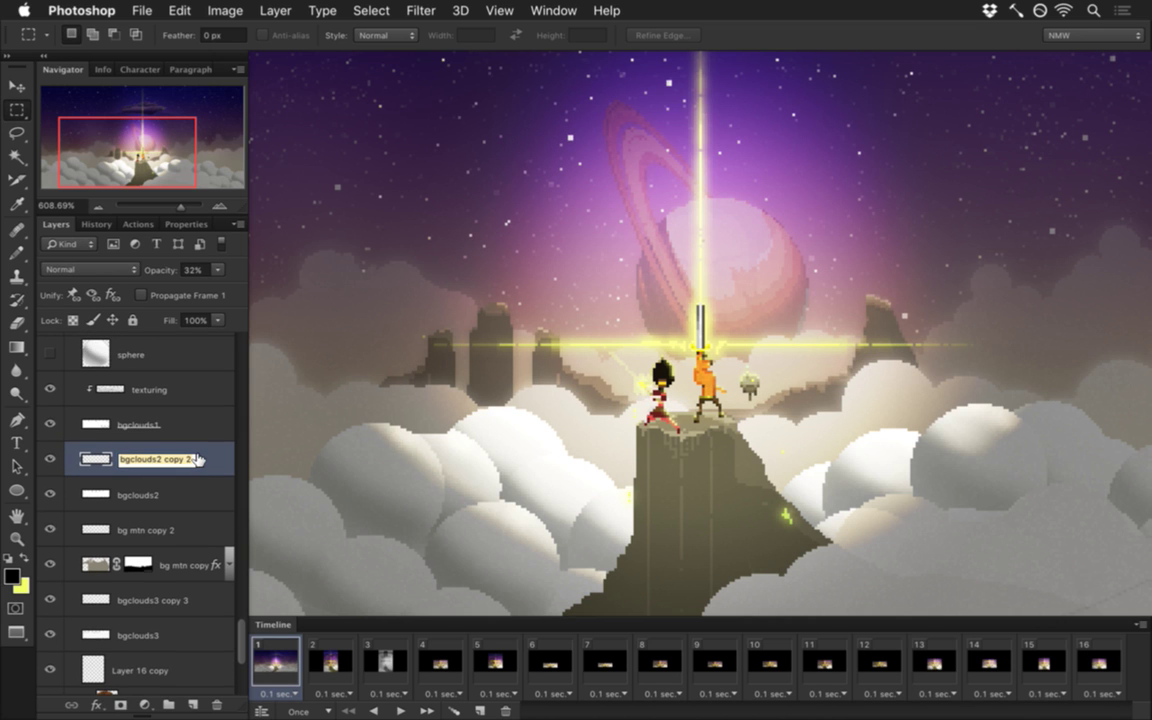
pyautogui.click(197, 459)
pyautogui.press('BackSpace')
pyautogui.write('blur')
pyautogui.press('Return')
pyautogui.scroll(5, 129, 496)
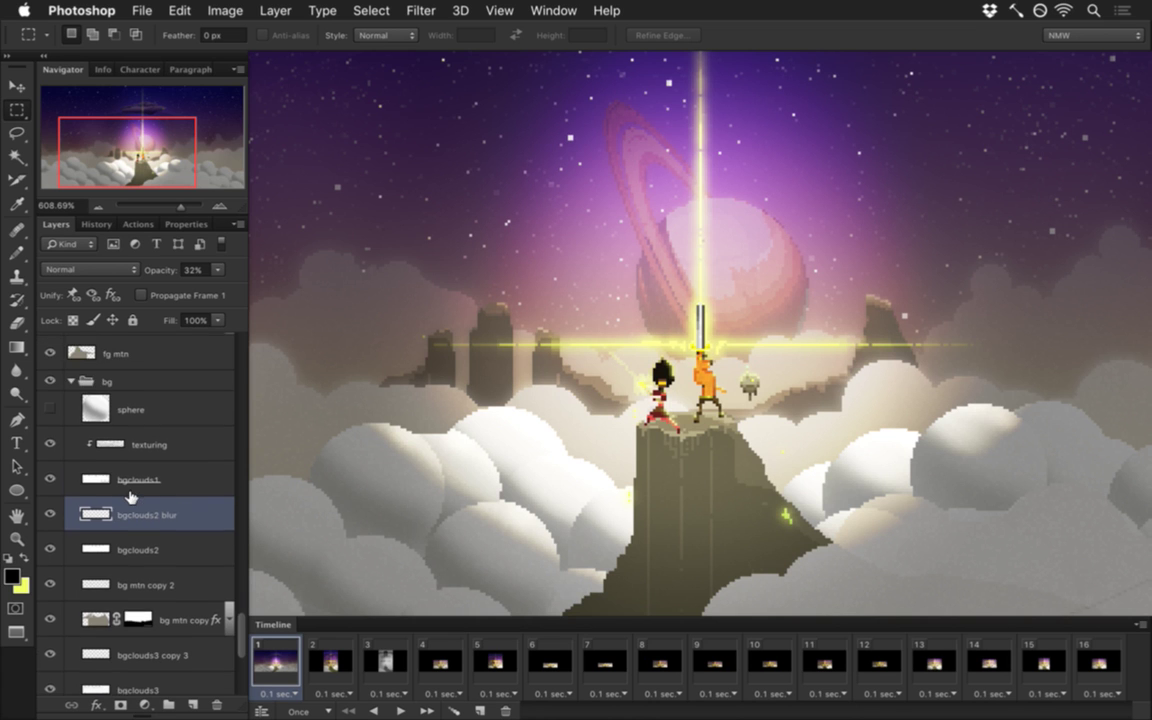
pyautogui.scroll(10, 129, 496)
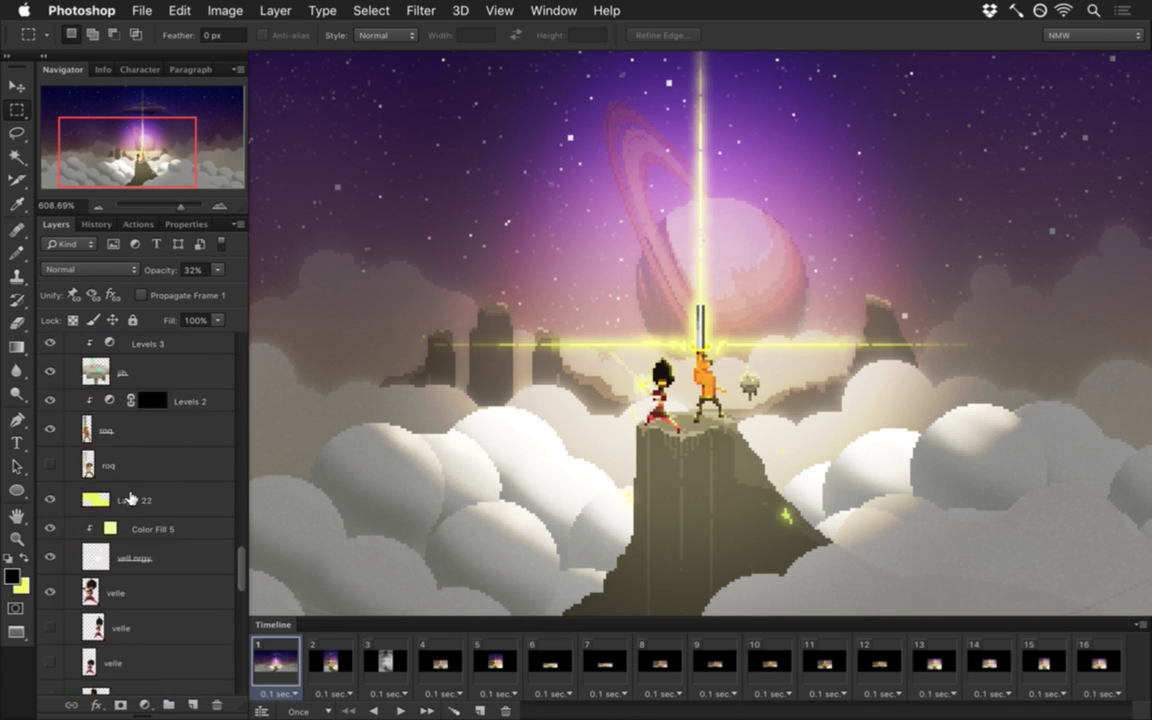
pyautogui.scroll(5, 129, 497)
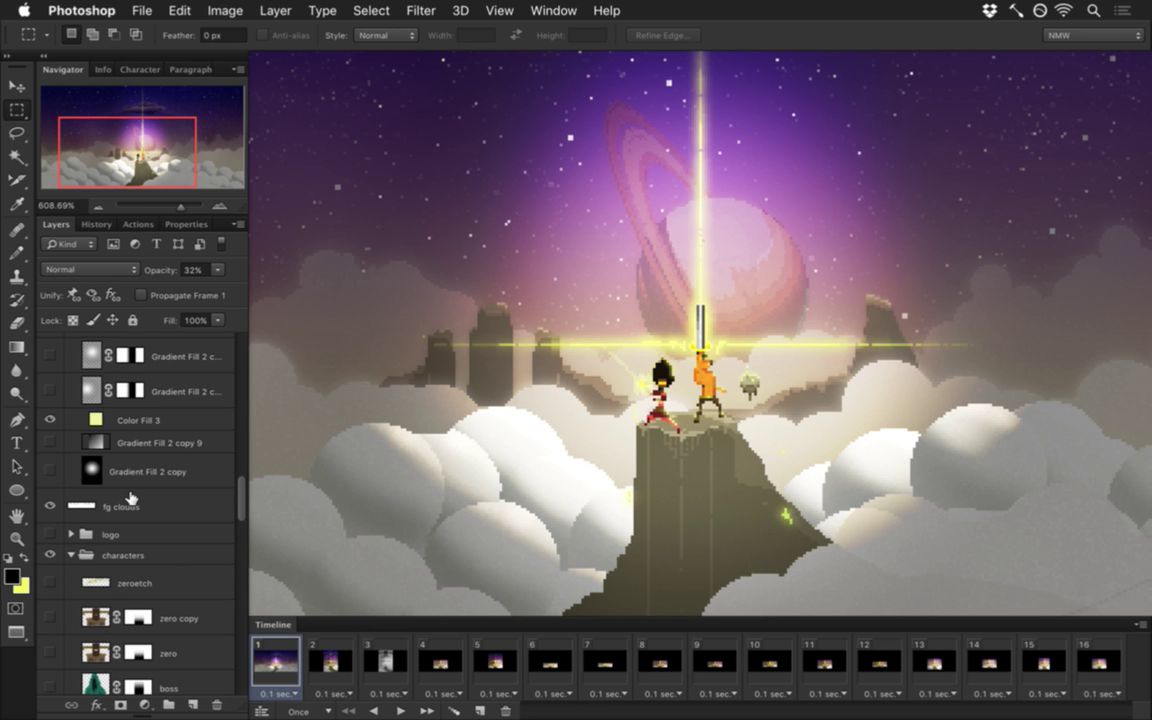
pyautogui.scroll(12, 129, 497)
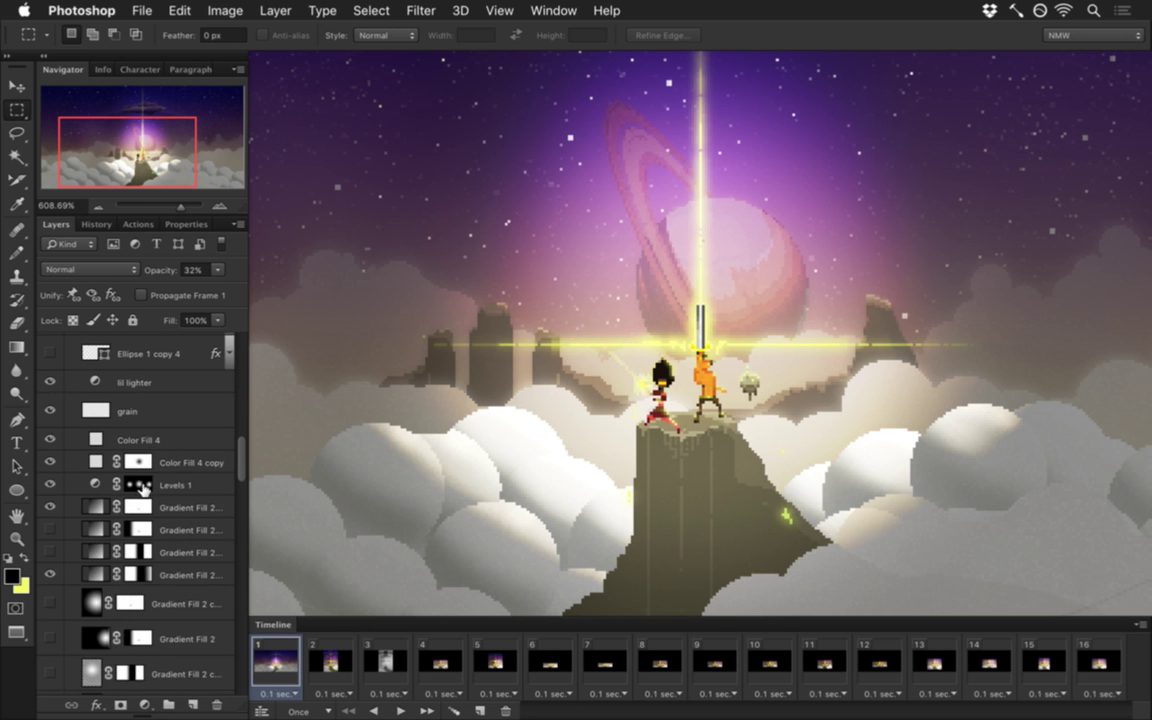
pyautogui.scroll(3, 141, 488)
pyautogui.moveTo(239, 437); pyautogui.dragTo(233, 648)
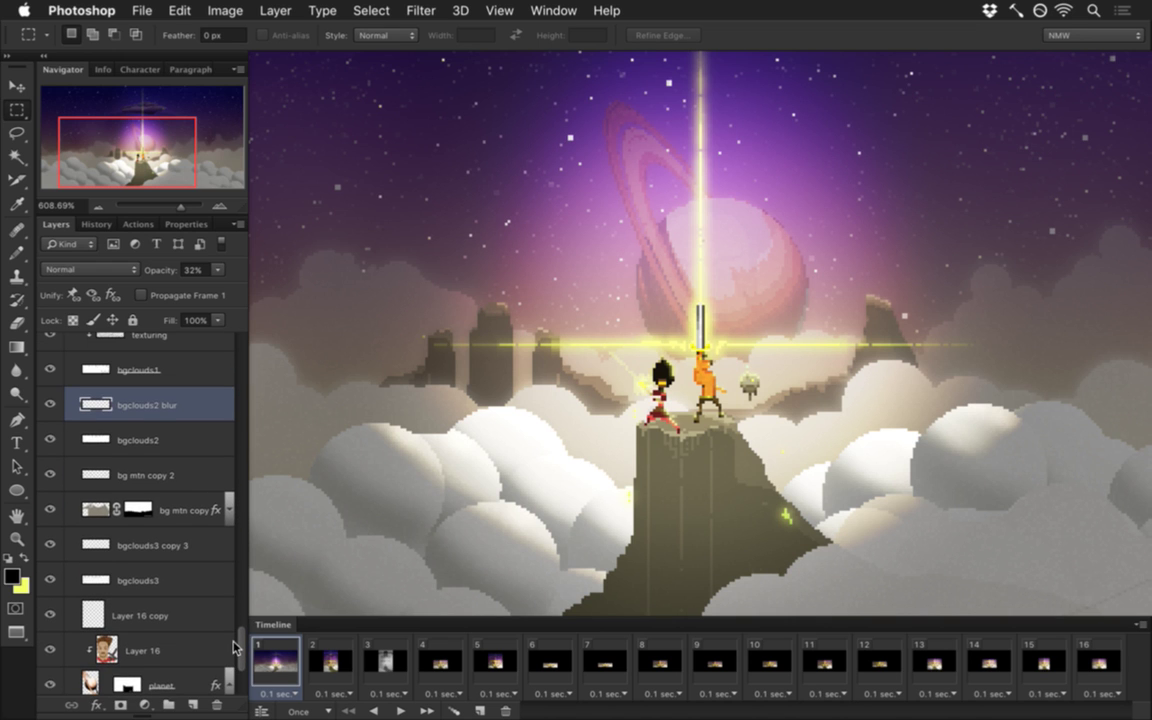
# Step: Rename the bg mtn copy 2 layer as bg mtn blur
pyautogui.click(90, 475)
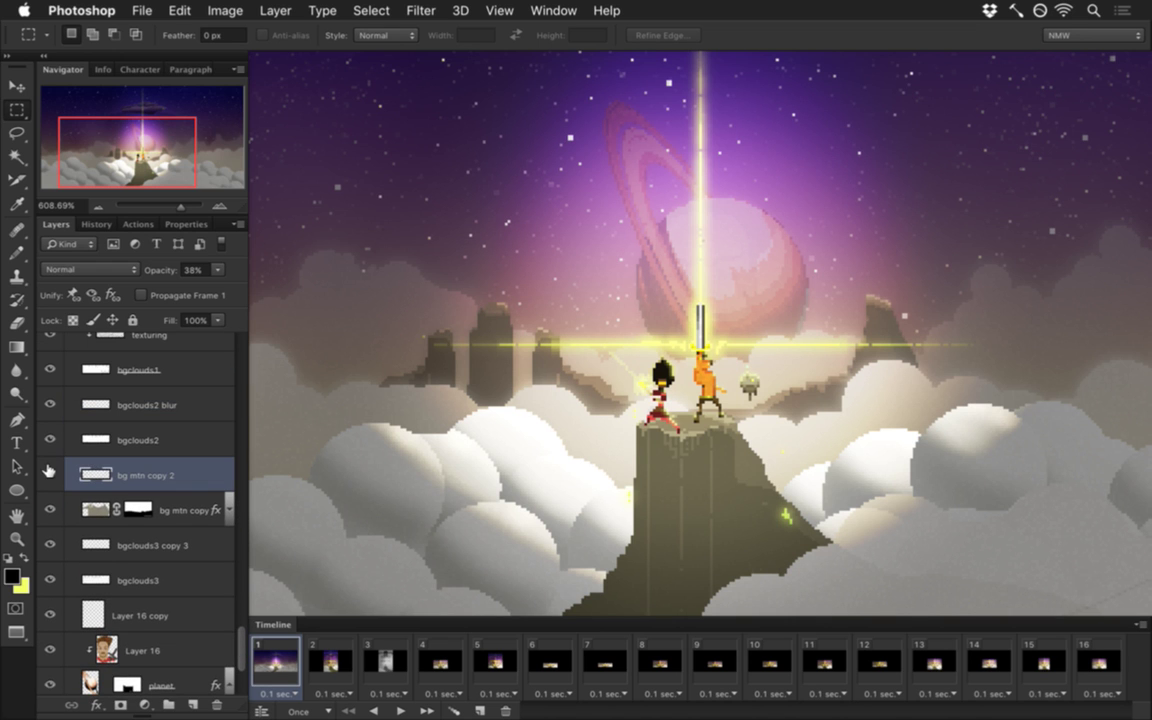
pyautogui.doubleClick(146, 476)
pyautogui.press('Right')
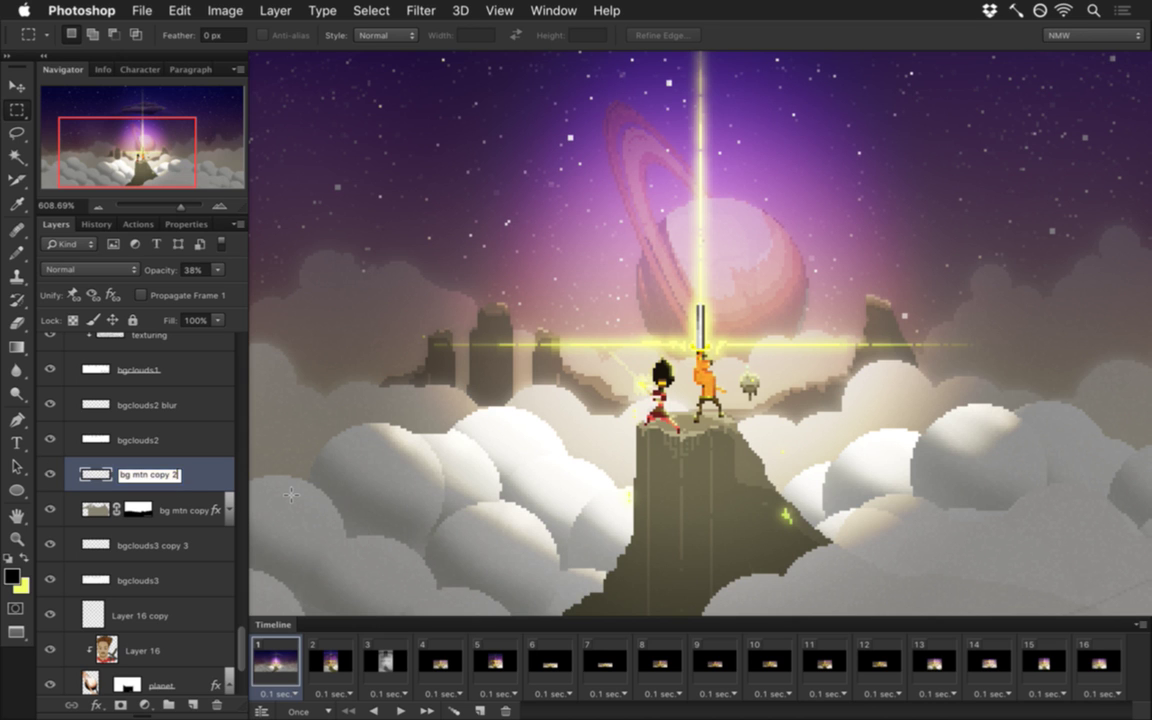
pyautogui.press('BackSpace')
pyautogui.press('BackSpace')
pyautogui.press('BackSpace')
pyautogui.press('BackSpace')
pyautogui.write('blur')
pyautogui.press('Return')
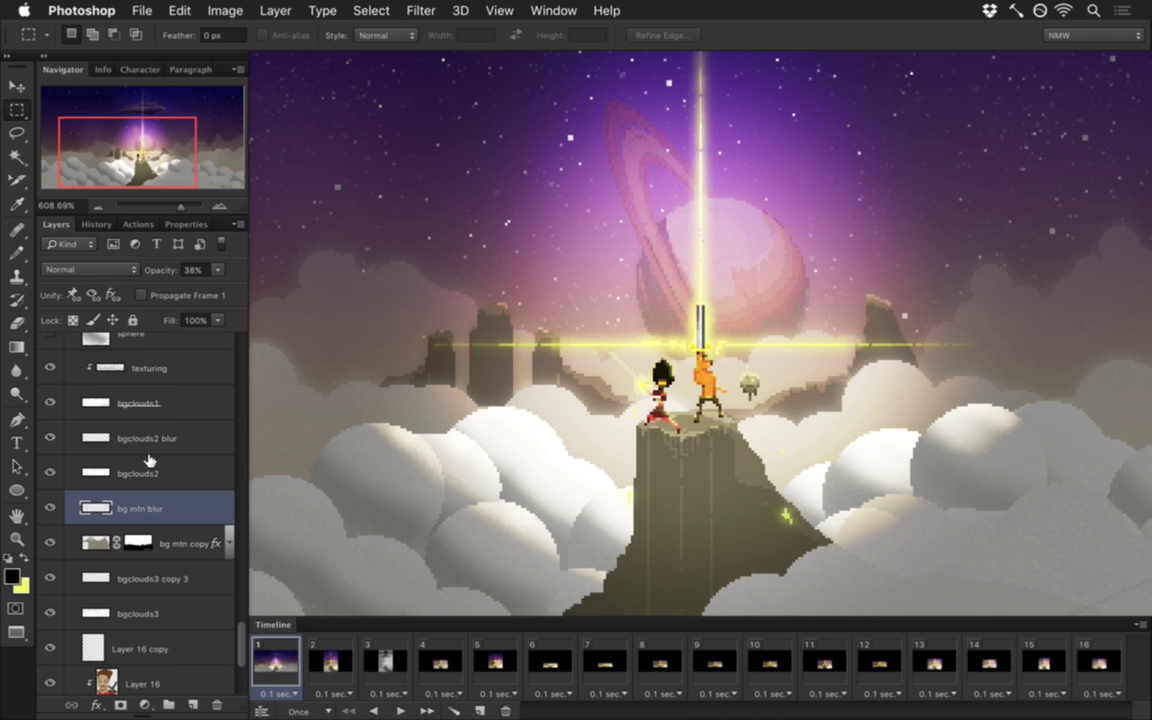
# Step: Rename the bgclouds3 copy 3 layer as bgclouds3 blur
pyautogui.scroll(-2, 138, 450)
pyautogui.doubleClick(165, 517)
pyautogui.press('Right')
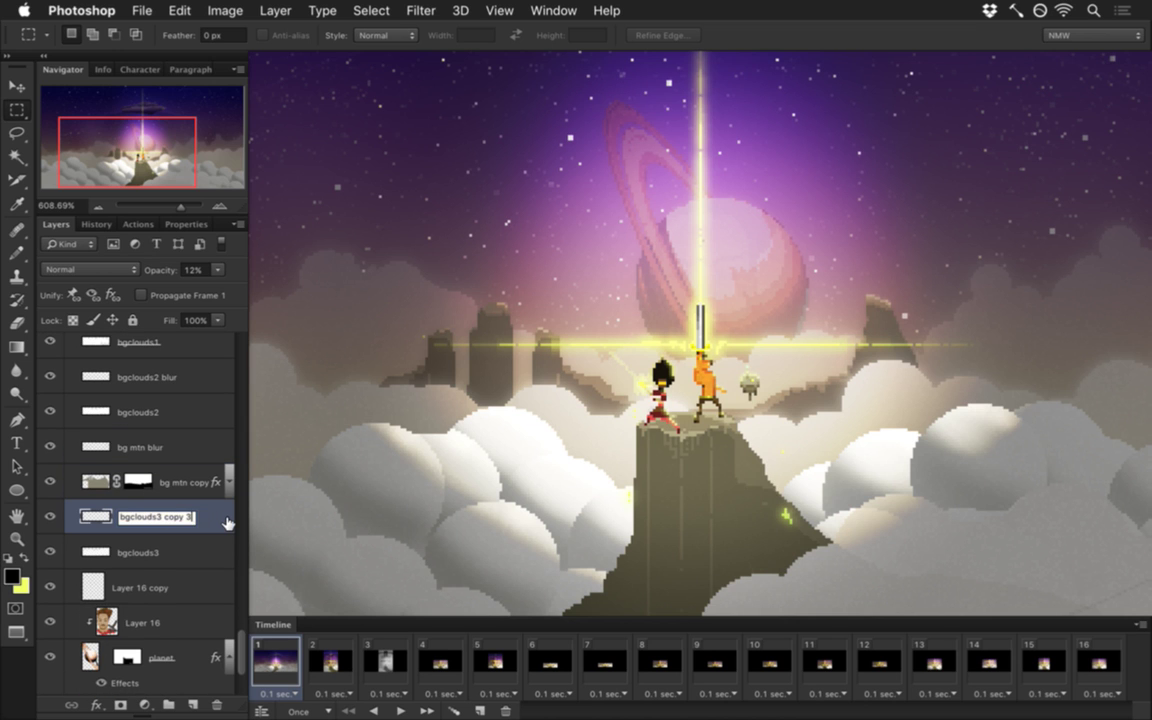
pyautogui.write('blur')
pyautogui.press('Return')
# Step: Rename the Layer 16 copy layer as planet blur
pyautogui.click(158, 583)
pyautogui.doubleClick(141, 588)
pyautogui.write('pl')
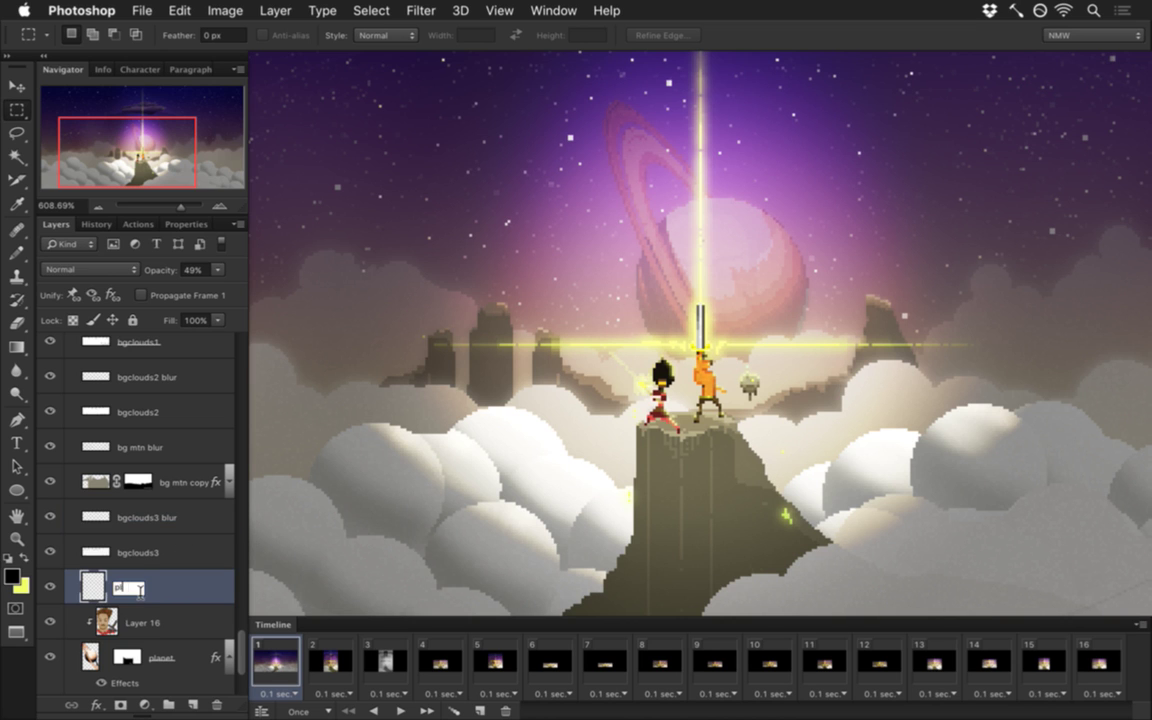
pyautogui.press('Return')
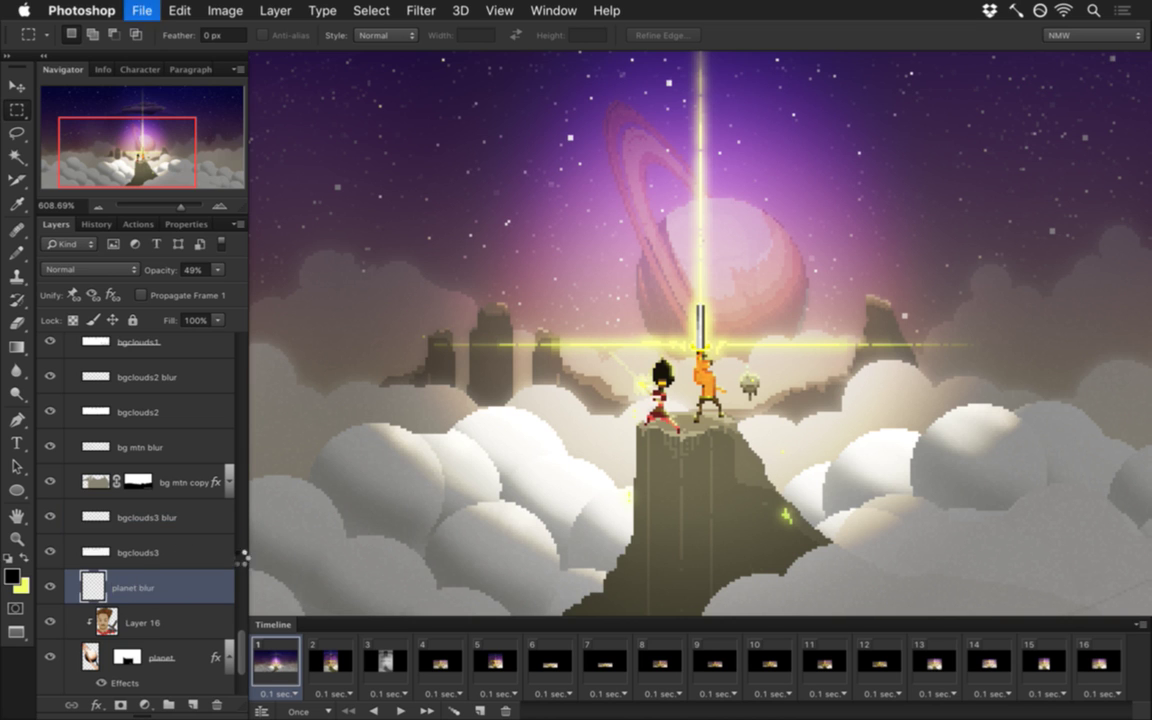
# Step: Duplicate the texturing and bgclouds1 layers together and merge the two copies into one layer
pyautogui.scroll(3, 188, 524)
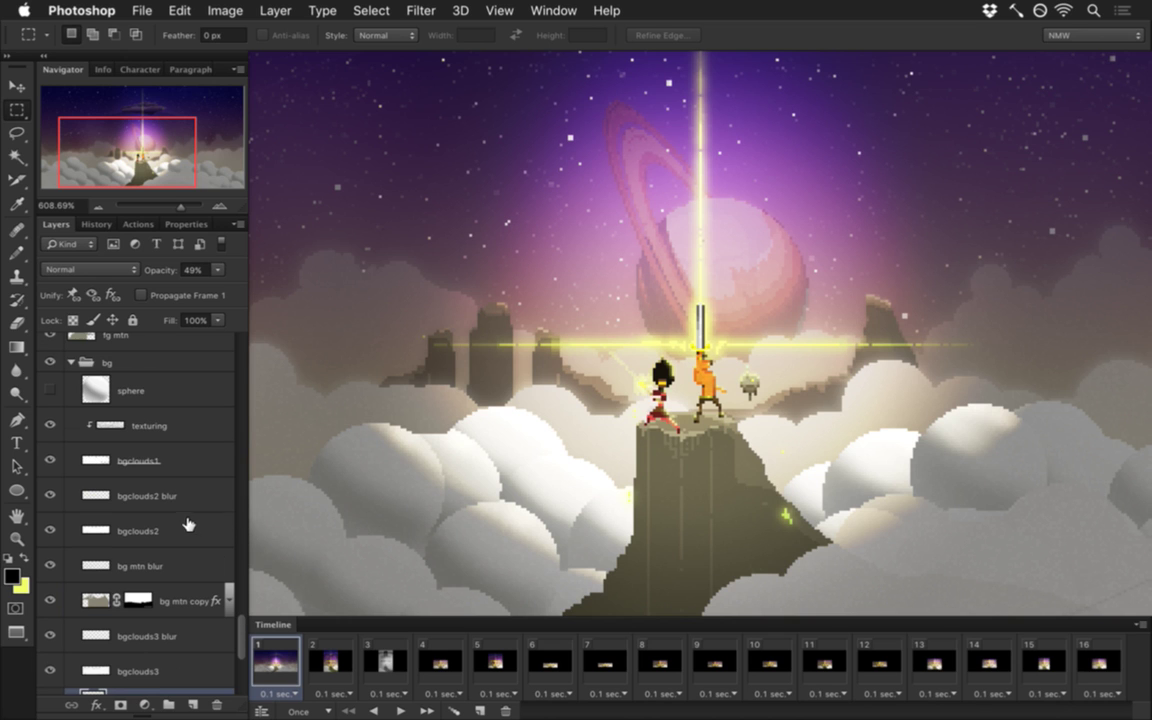
pyautogui.click(178, 465)
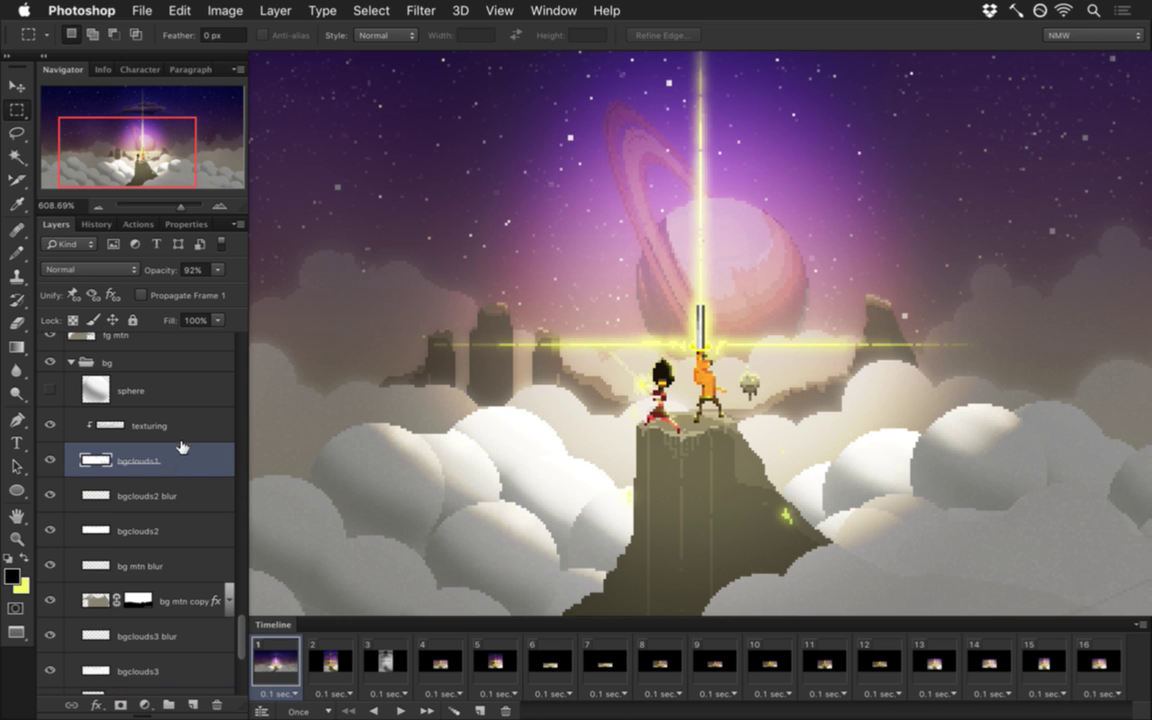
pyautogui.keyDown('shift'); pyautogui.click(184, 427); pyautogui.keyUp('shift')
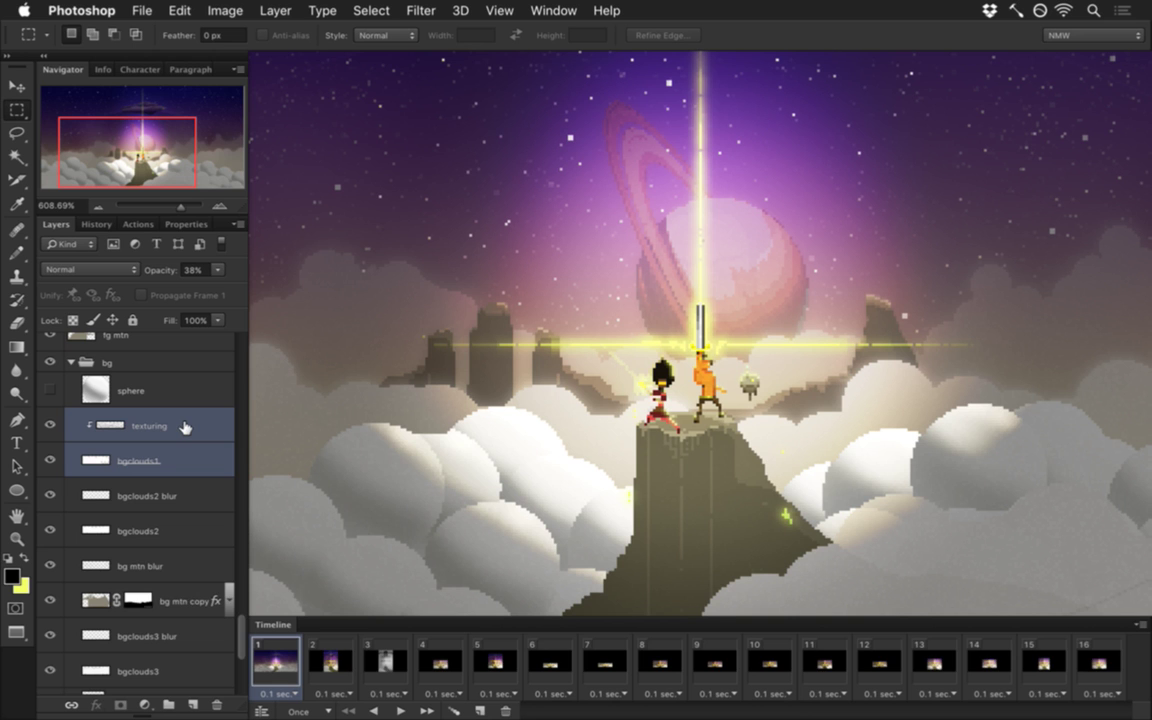
pyautogui.press('super+j')
pyautogui.rightClick(205, 430)
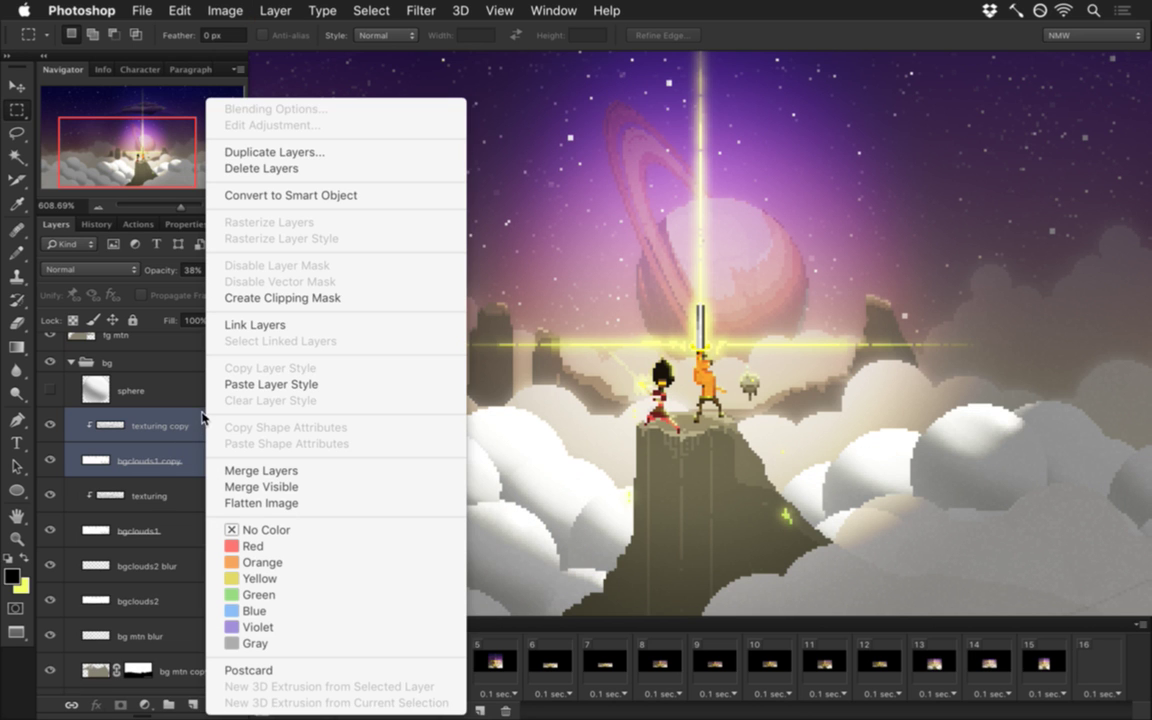
pyautogui.click(150, 385)
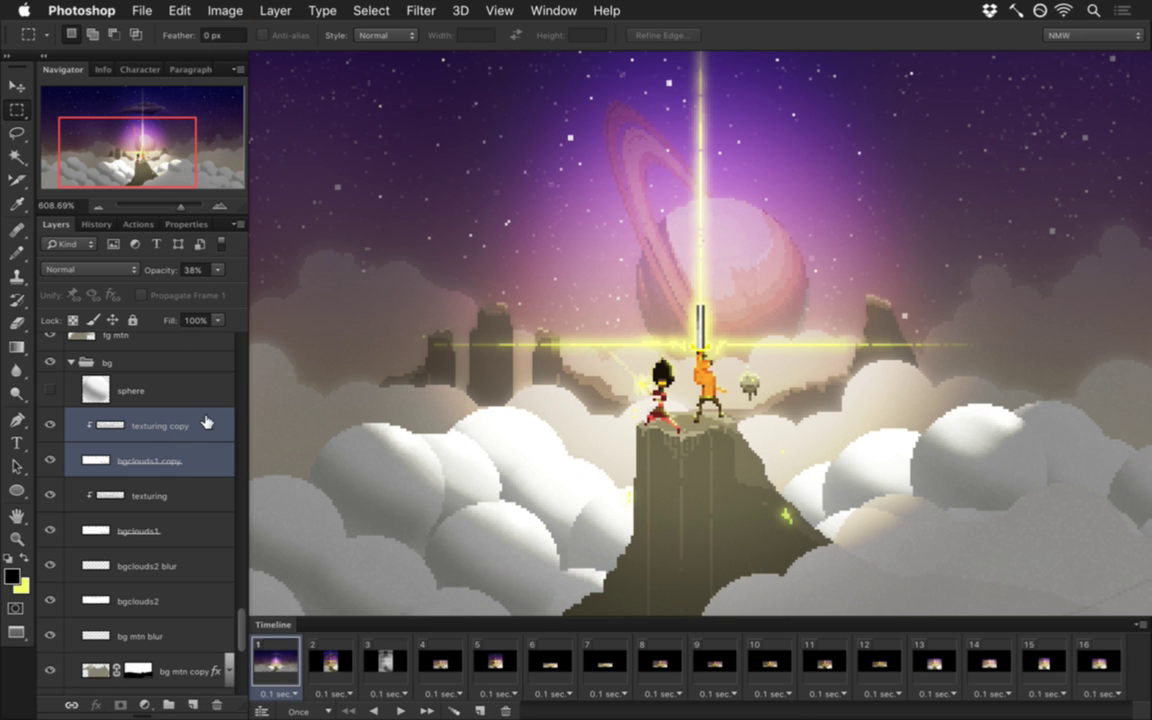
pyautogui.rightClick(205, 422)
pyautogui.click(235, 470)
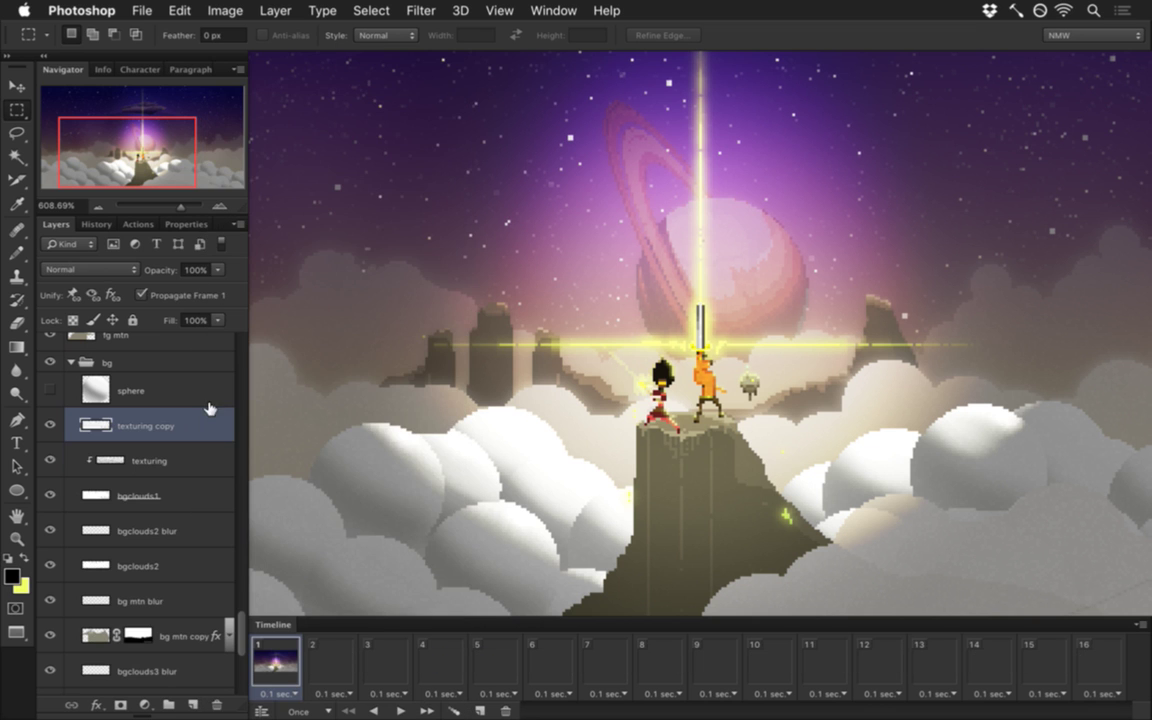
# Step: Apply a Gaussian Blur with a 3.5-pixel radius to the merged texturing copy layer
pyautogui.click(420, 11)
pyautogui.moveTo(534, 225)
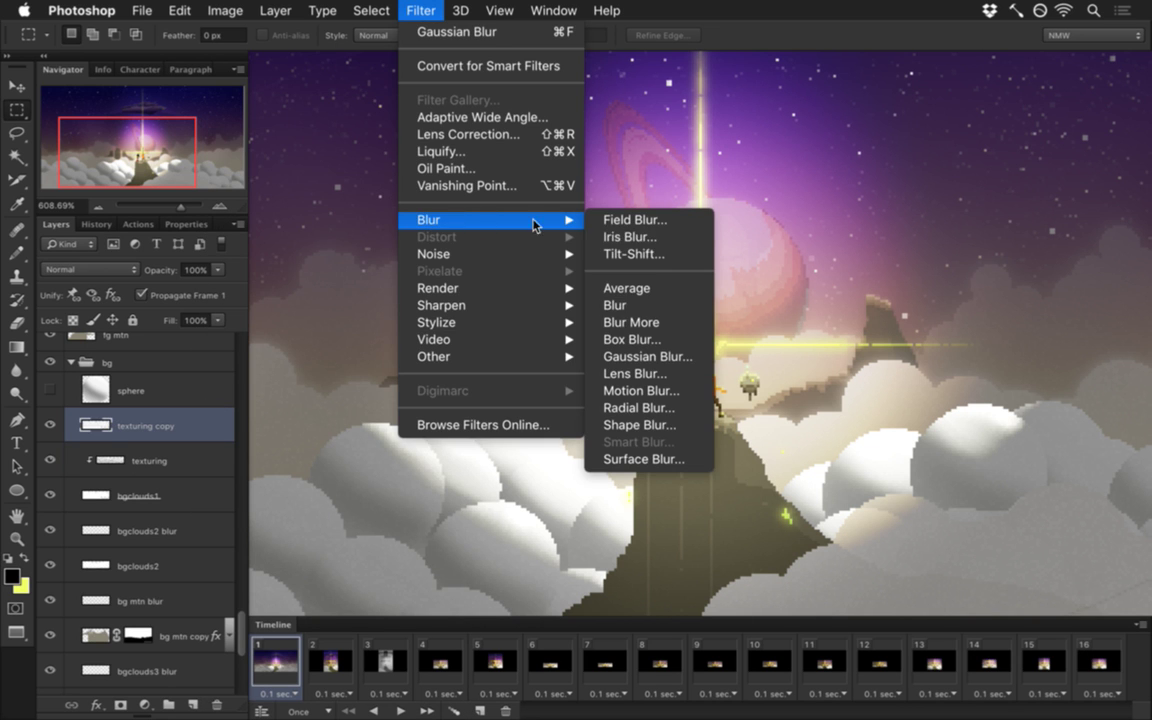
pyautogui.click(645, 356)
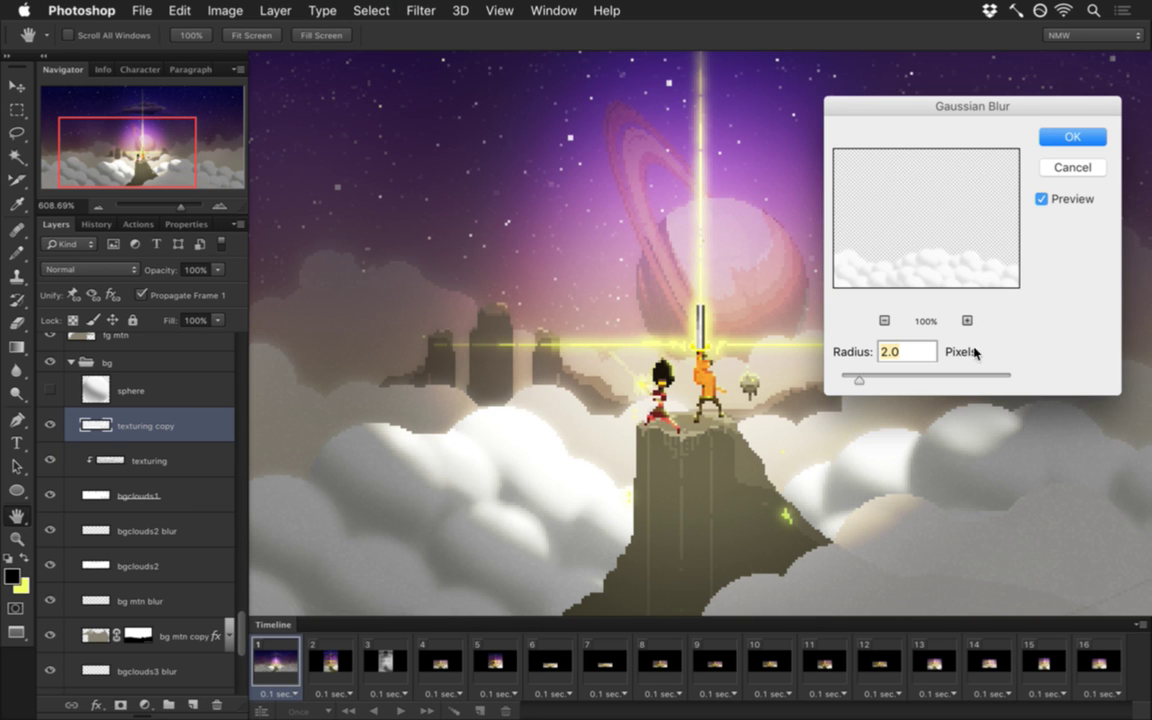
pyautogui.moveTo(859, 383); pyautogui.dragTo(872, 384)
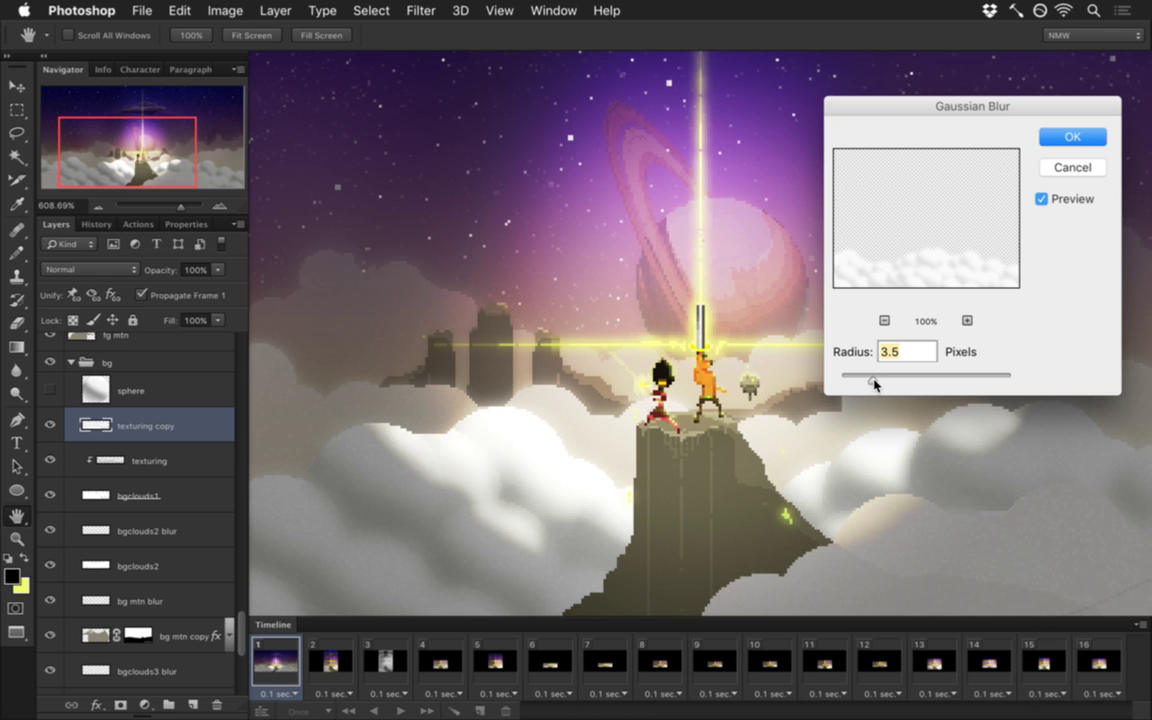
pyautogui.click(1070, 140)
pyautogui.press('m')
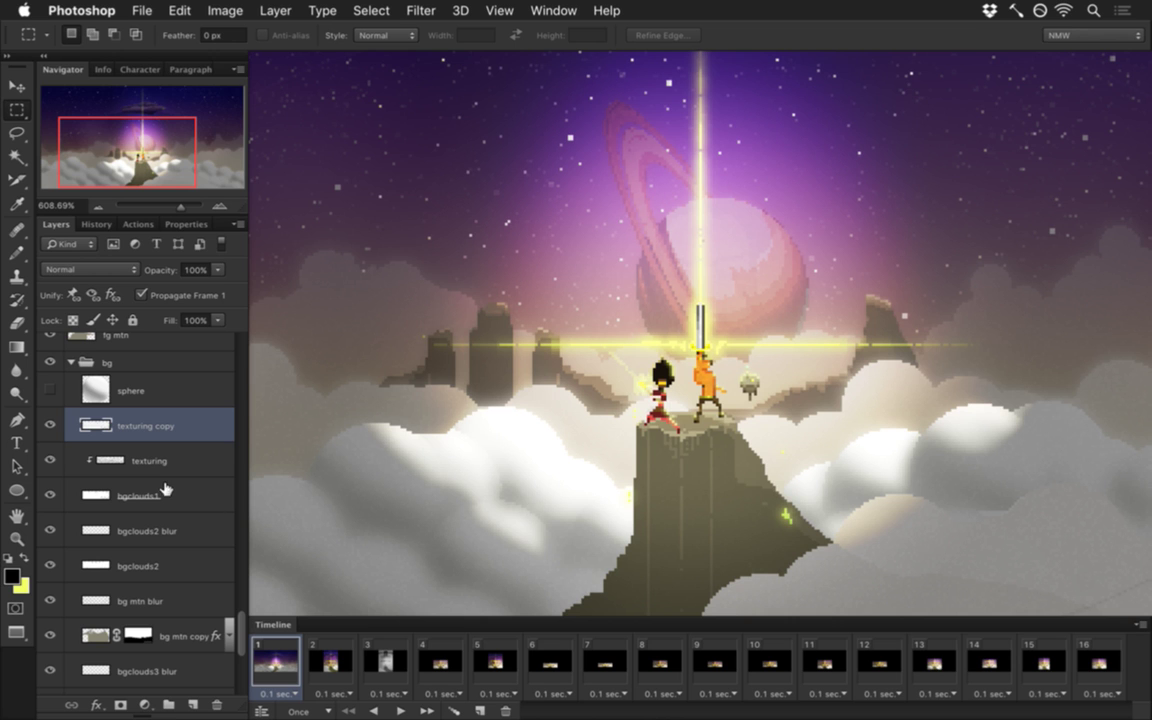
# Step: Clear the bgclouds1 silhouette from the blurred texturing copy and turn off Propagate Frame 1 for that layer
pyautogui.keyDown('super'); pyautogui.click(97, 496); pyautogui.keyUp('super')
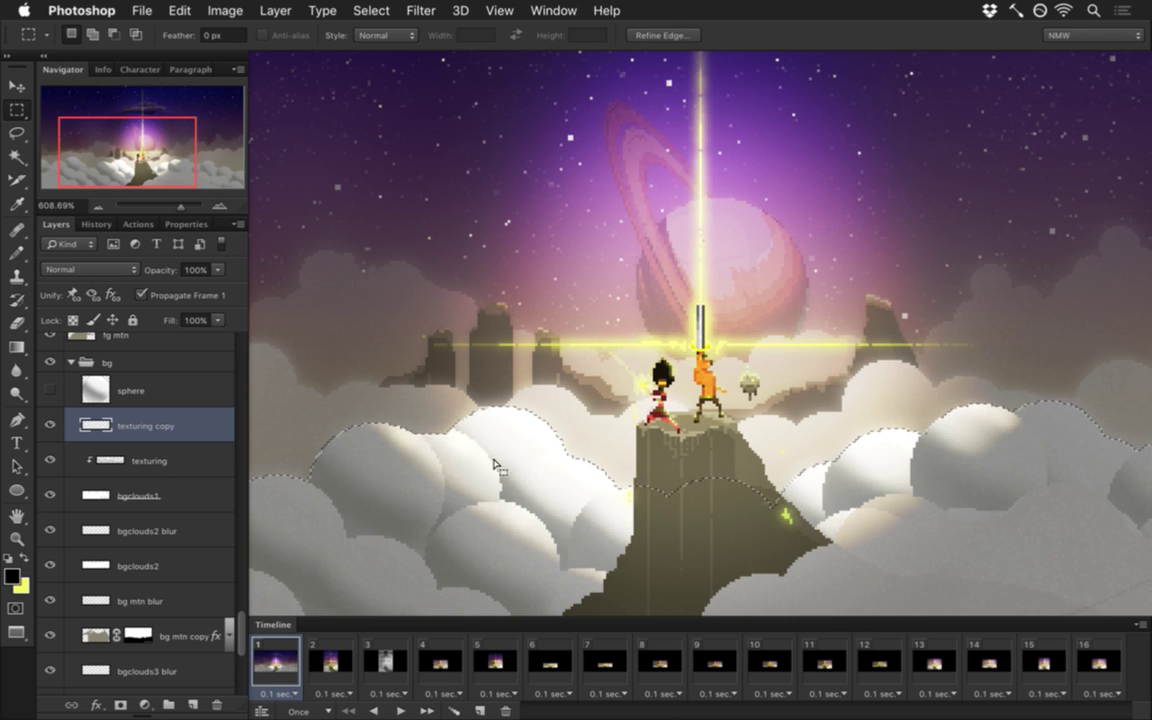
pyautogui.press('super+d')
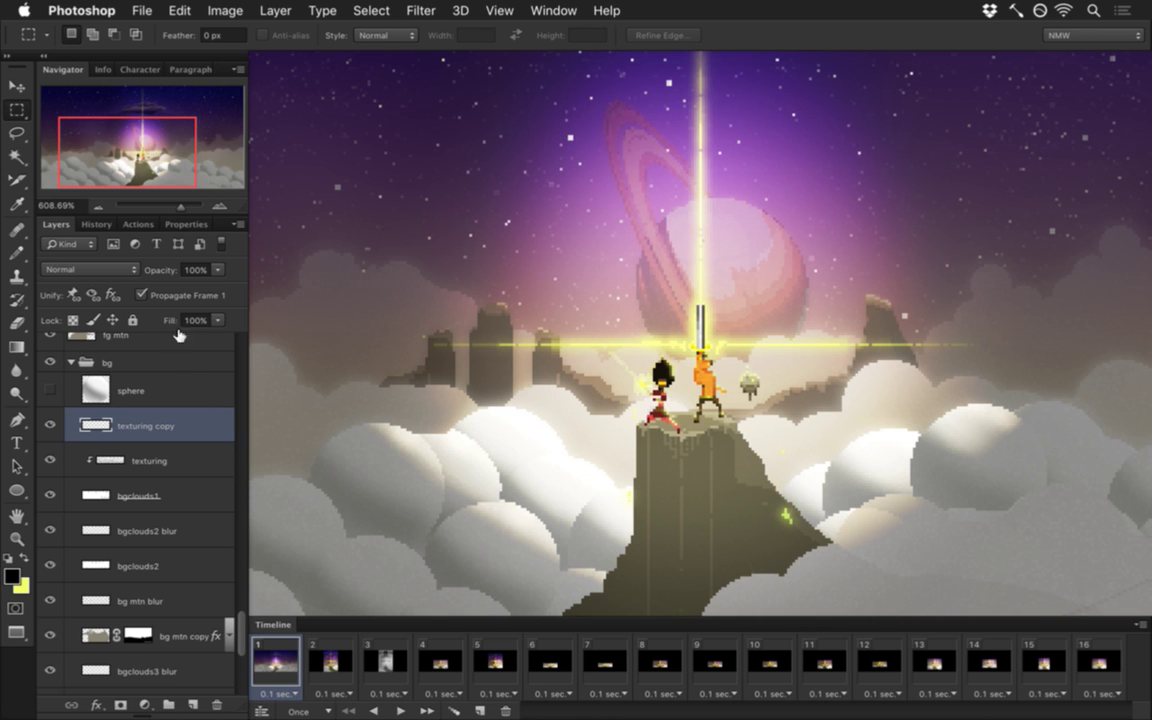
pyautogui.click(218, 270)
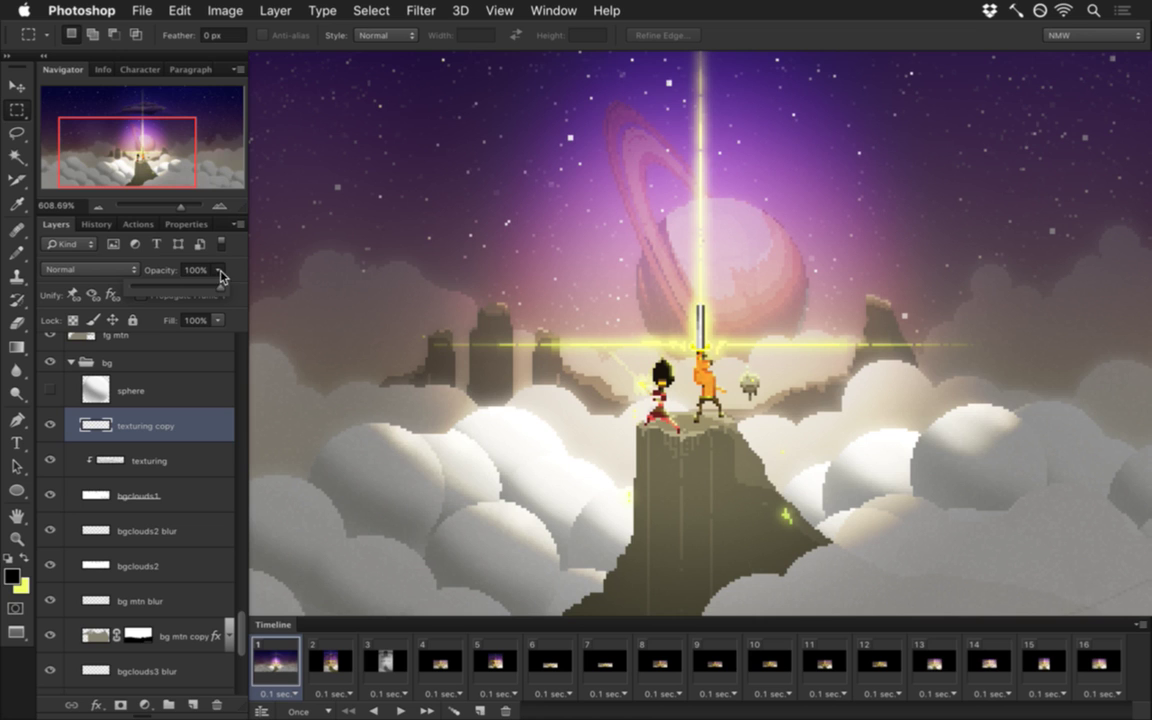
pyautogui.moveTo(193, 287); pyautogui.dragTo(239, 273)
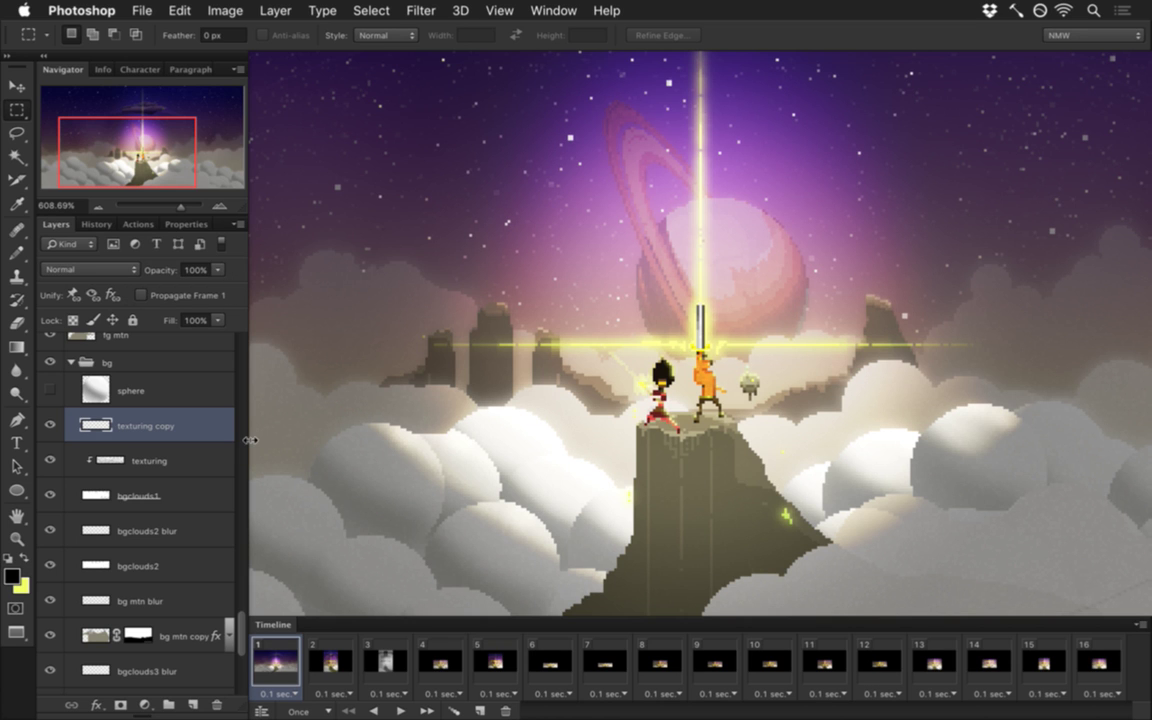
pyautogui.scroll(-2, 760, 533)
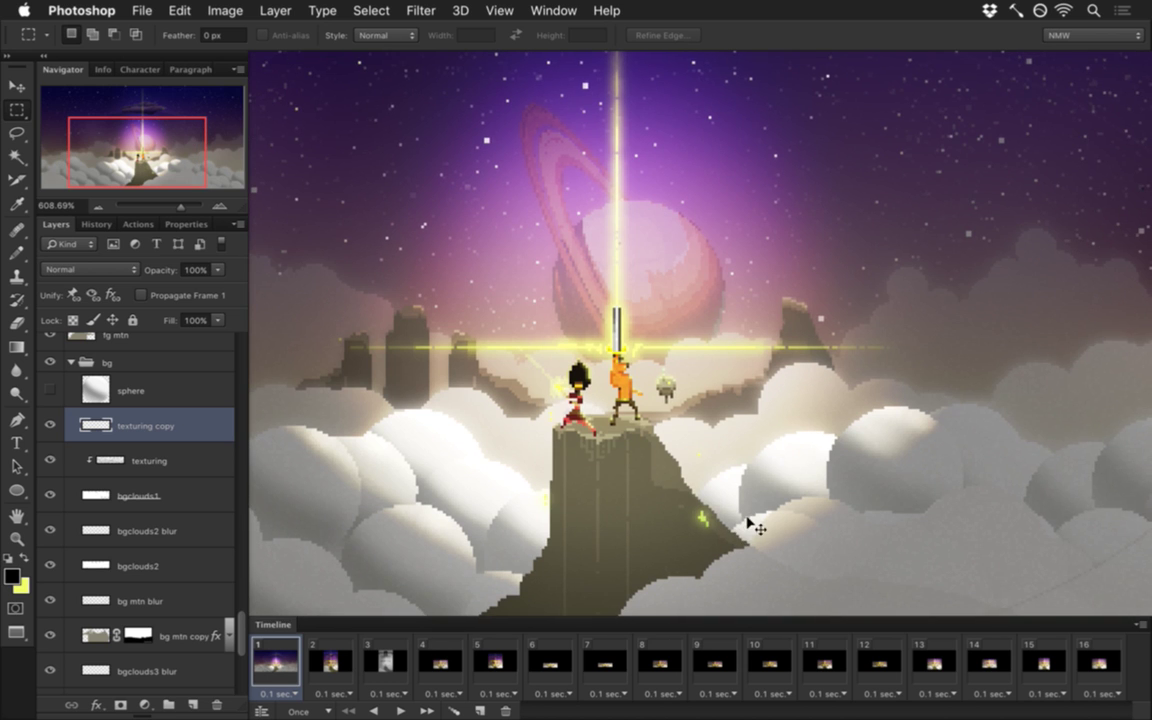
pyautogui.scroll(-2, 850, 525)
pyautogui.scroll(-2, 880, 548)
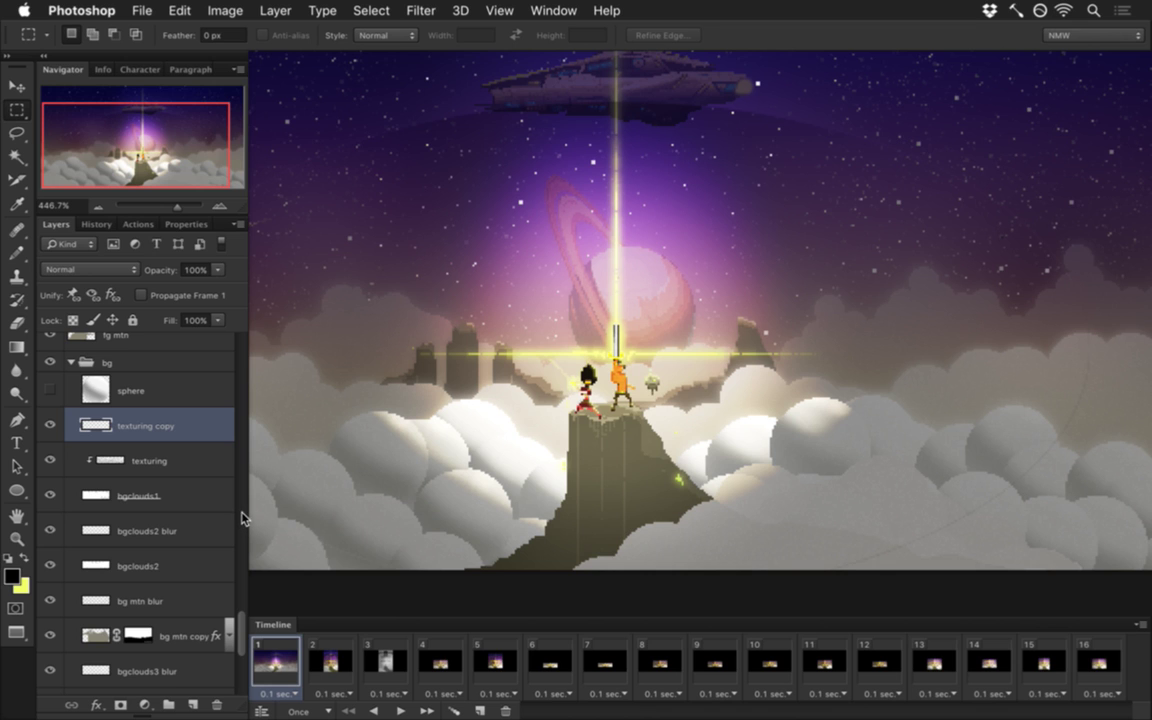
# Step: Rename the texturing copy layer as bgclouds1 blur and save the document
pyautogui.press('Right')
pyautogui.press('BackSpace')
pyautogui.press('BackSpace')
pyautogui.press('BackSpace')
pyautogui.press('BackSpace')
pyautogui.write('blur')
pyautogui.press('Left')
pyautogui.press('Left')
pyautogui.press('Left')
pyautogui.press('Left')
pyautogui.press('BackSpace')
pyautogui.press('BackSpace')
pyautogui.press('BackSpace')
pyautogui.press('BackSpace')
pyautogui.press('BackSpace')
pyautogui.press('BackSpace')
pyautogui.press('BackSpace')
pyautogui.press('BackSpace')
pyautogui.press('BackSpace')
pyautogui.write('bgclouds1')
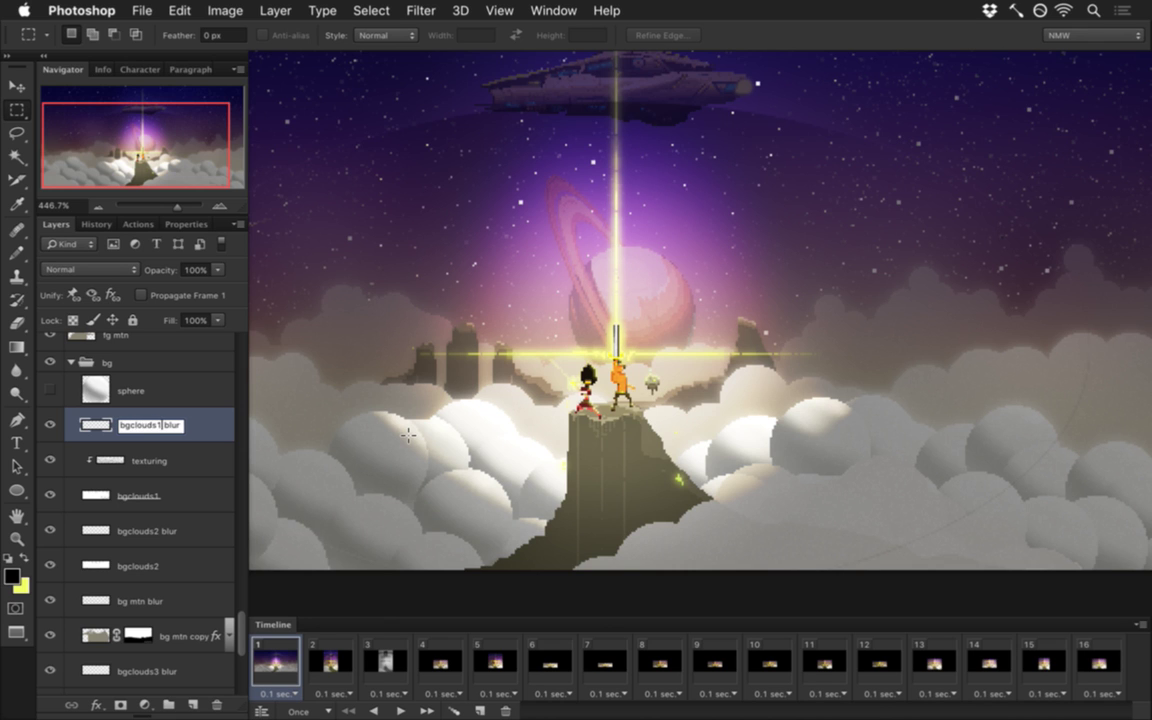
pyautogui.press('Return')
pyautogui.press('super+s')
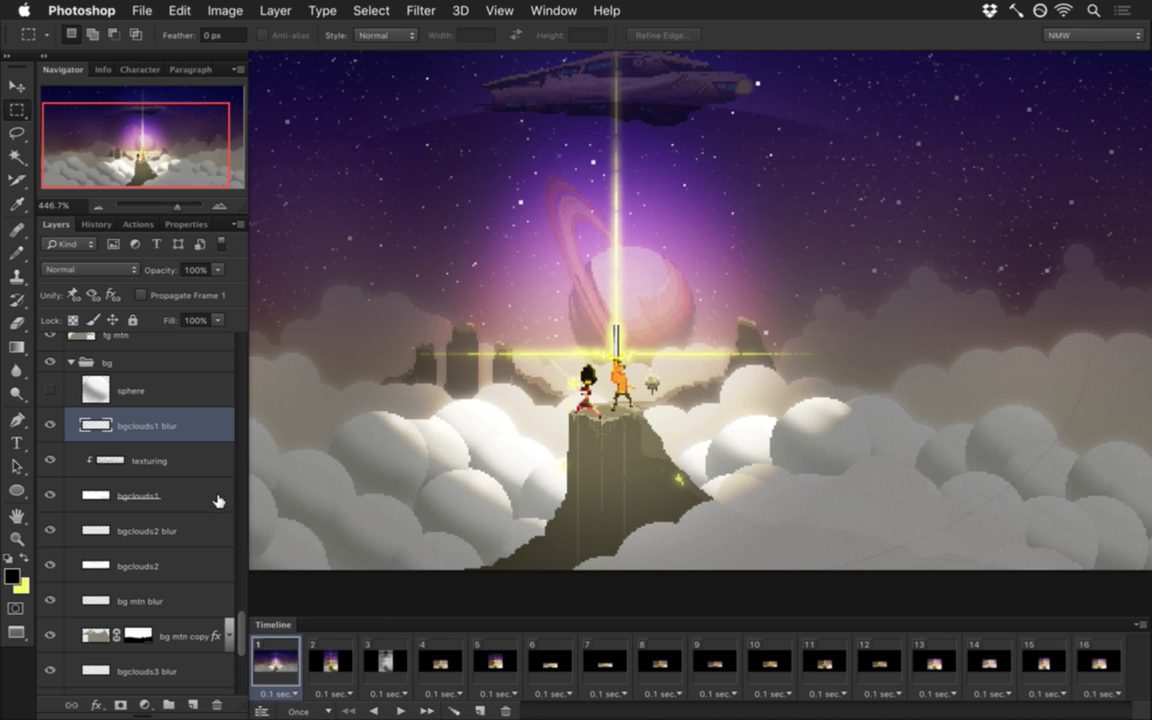
# Step: Duplicate the fg clouds layer
pyautogui.scroll(3, 203, 495)
pyautogui.scroll(10, 203, 500)
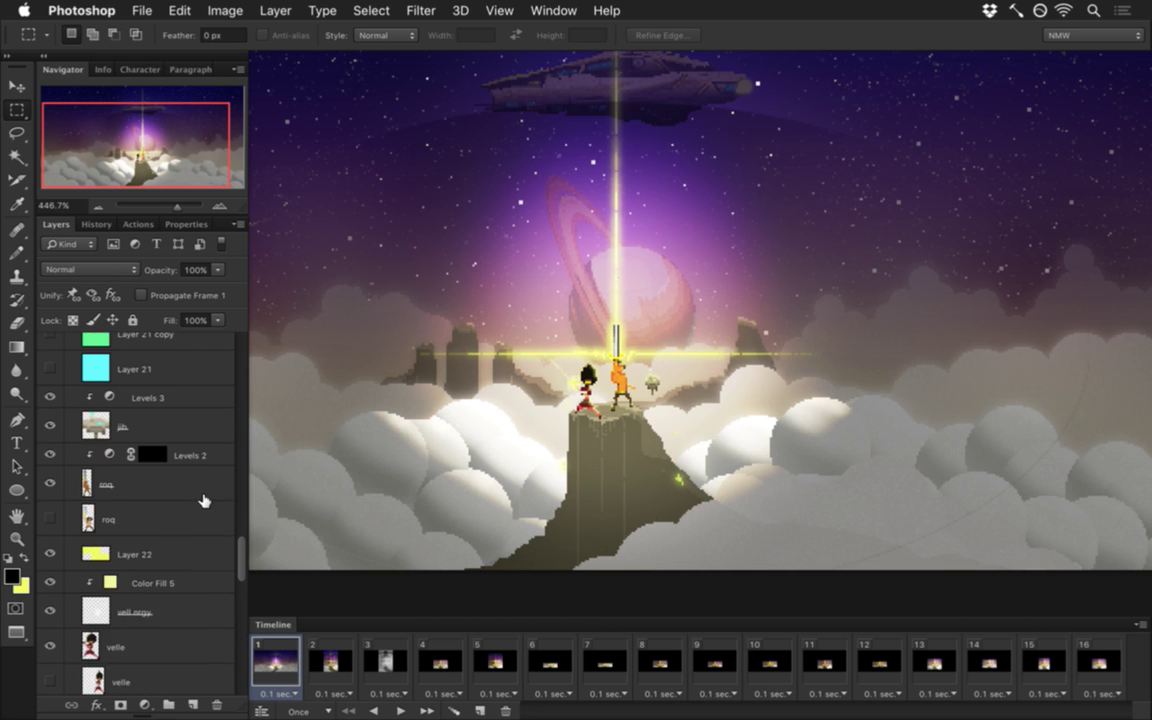
pyautogui.scroll(3, 203, 500)
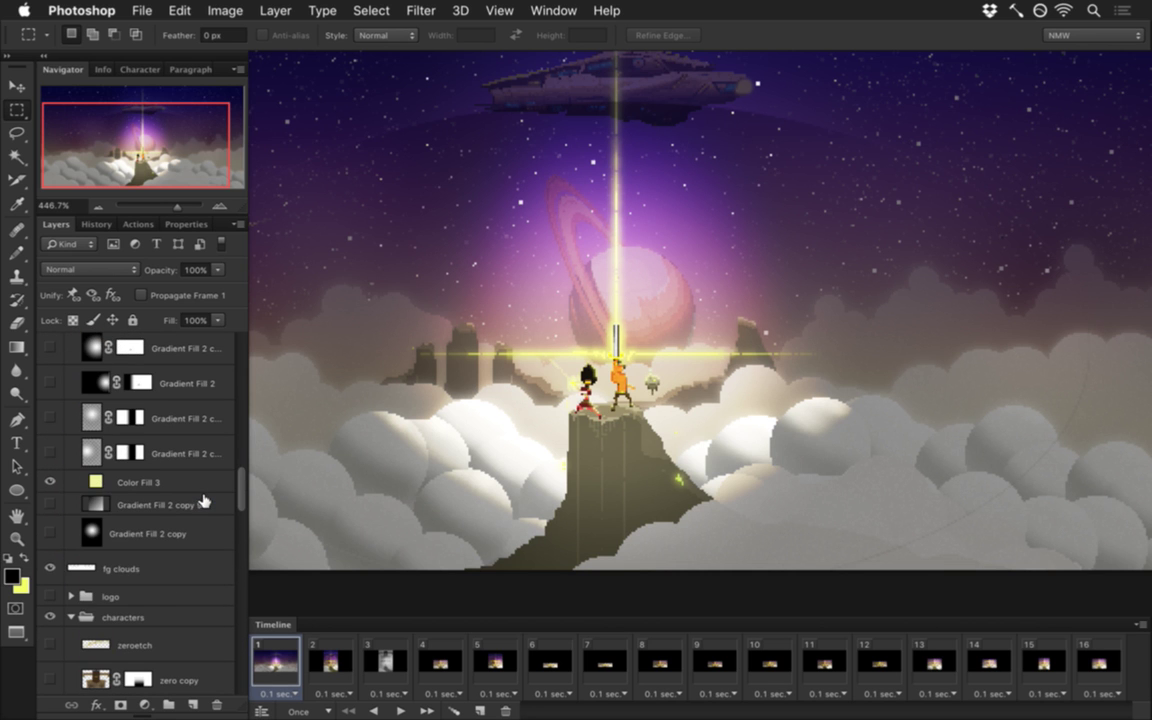
pyautogui.click(147, 567)
pyautogui.press('super+j')
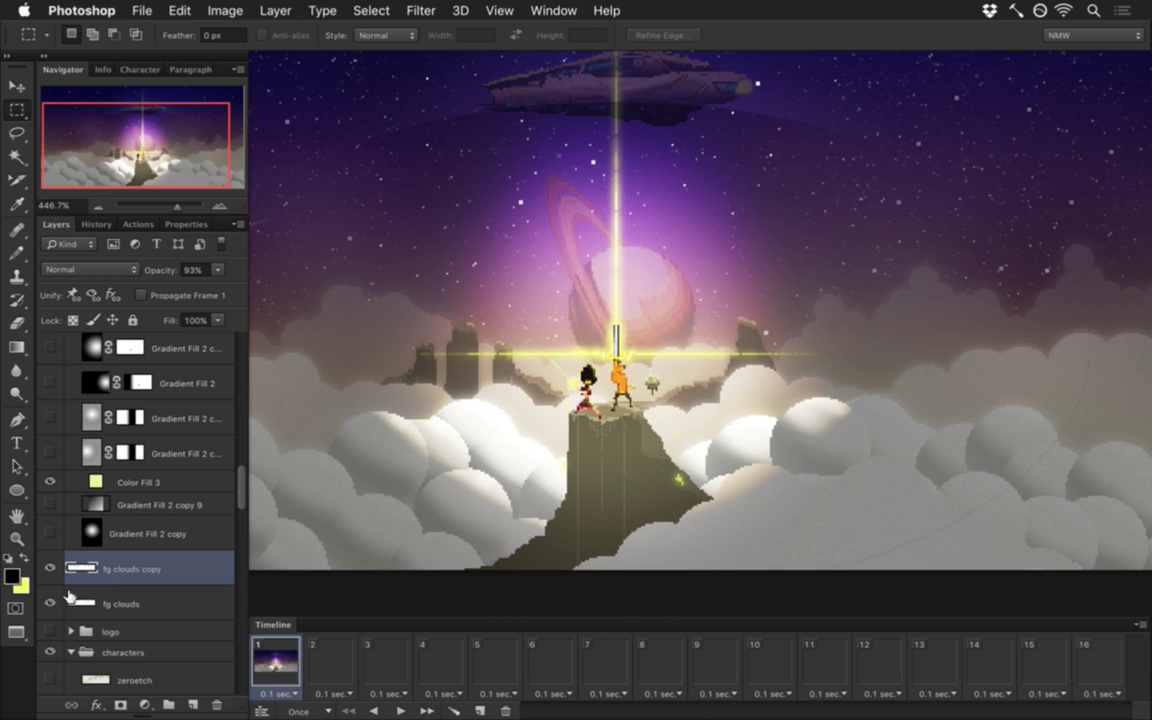
pyautogui.doubleClick(145, 568)
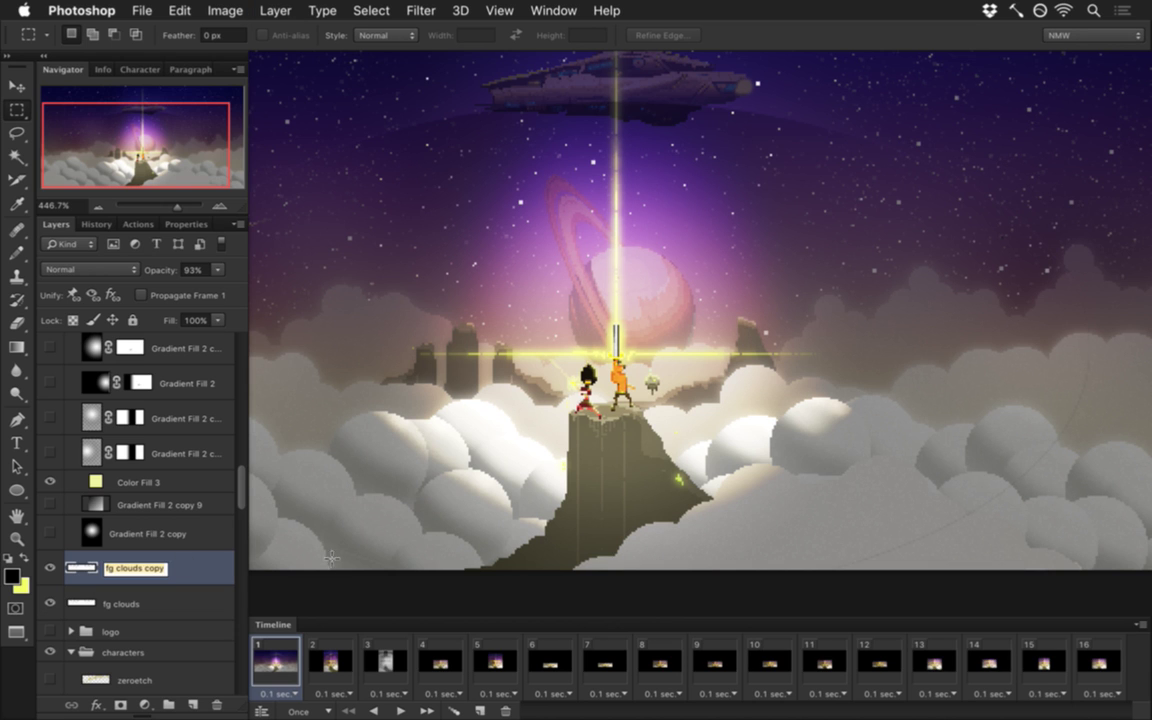
# Step: Apply a Gaussian Blur with a 12-pixel radius to the fg clouds copy layer
pyautogui.click(420, 10)
pyautogui.moveTo(440, 219)
pyautogui.click(660, 356)
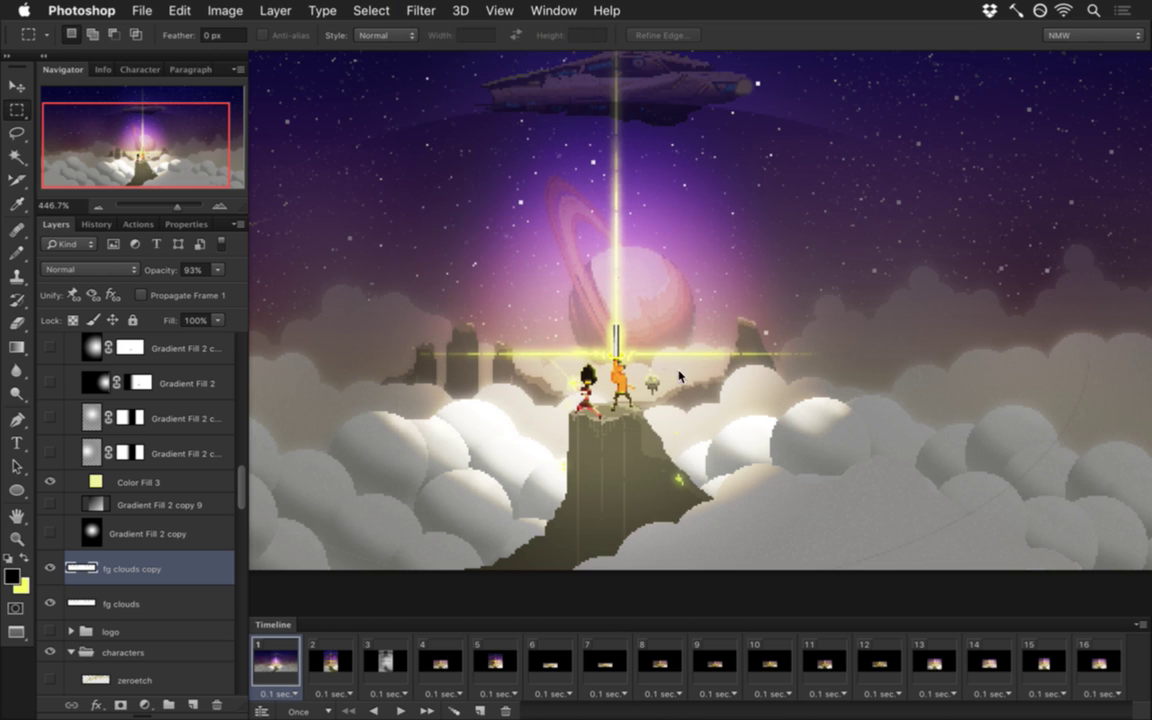
pyautogui.write('8')
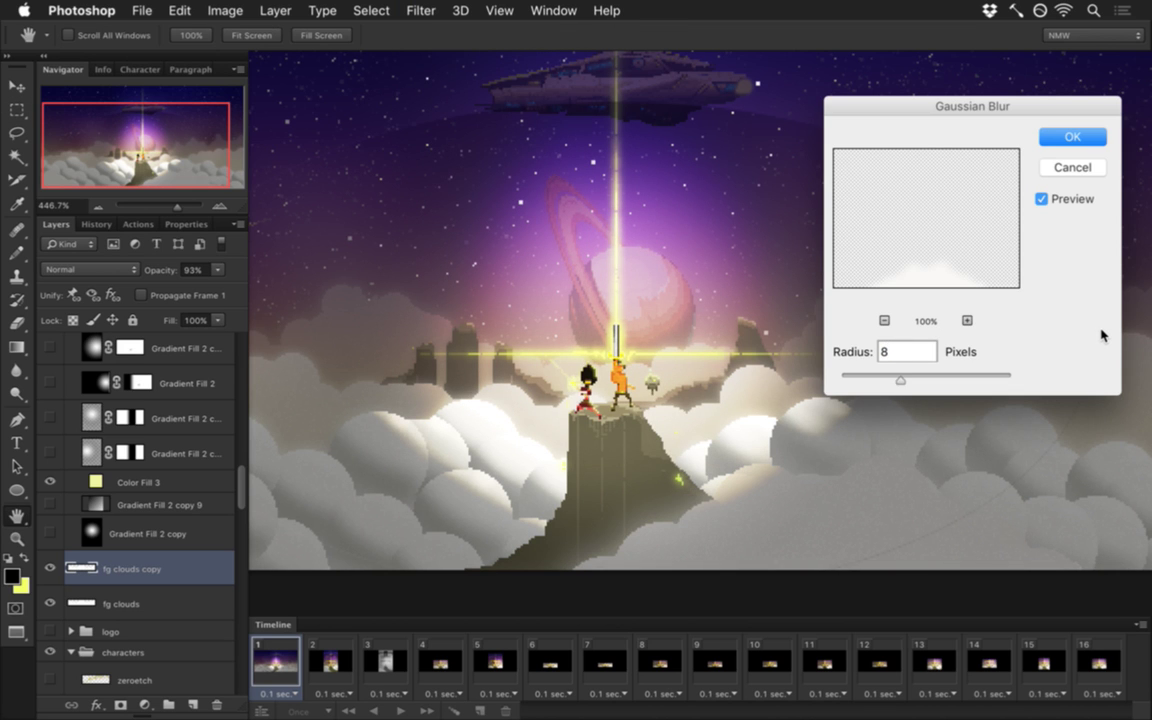
pyautogui.press('BackSpace')
pyautogui.write('16')
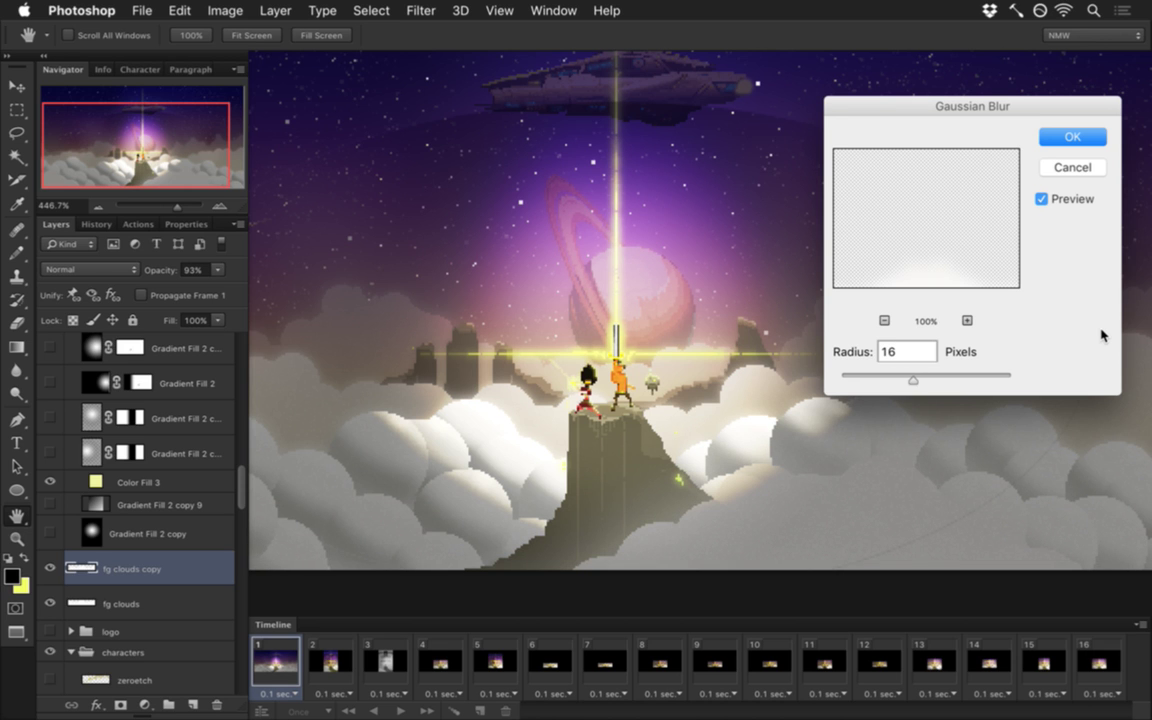
pyautogui.press('BackSpace')
pyautogui.write('12')
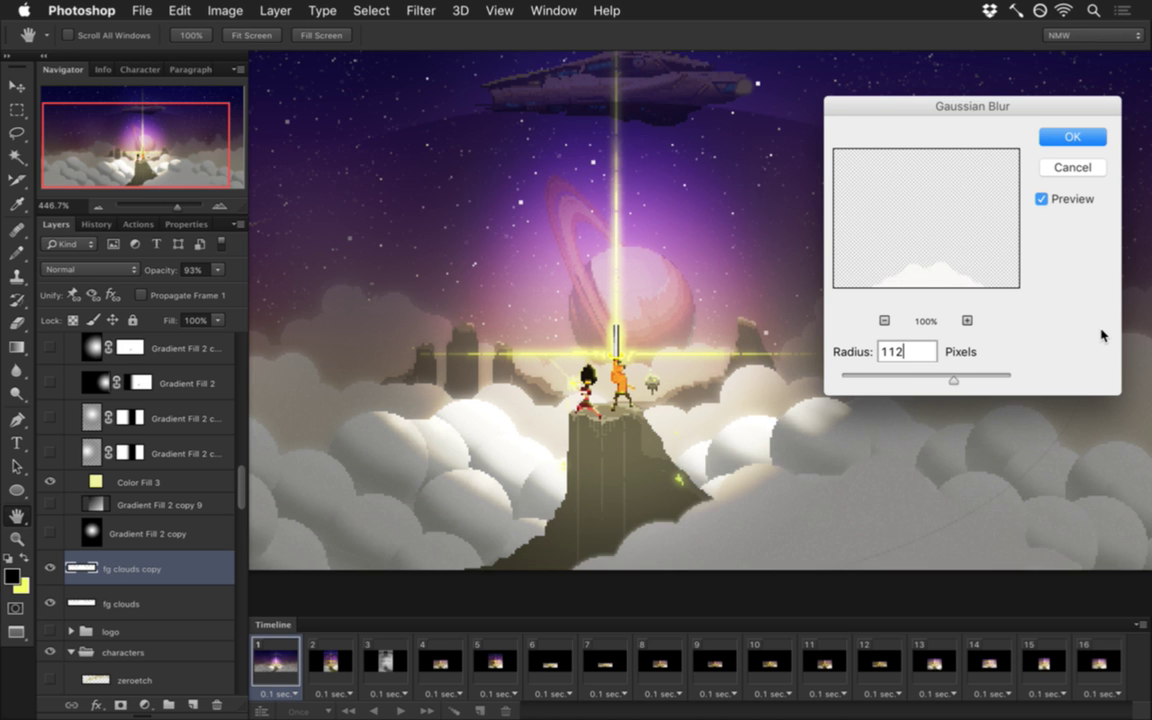
pyautogui.press('BackSpace')
pyautogui.press('BackSpace')
pyautogui.write('2')
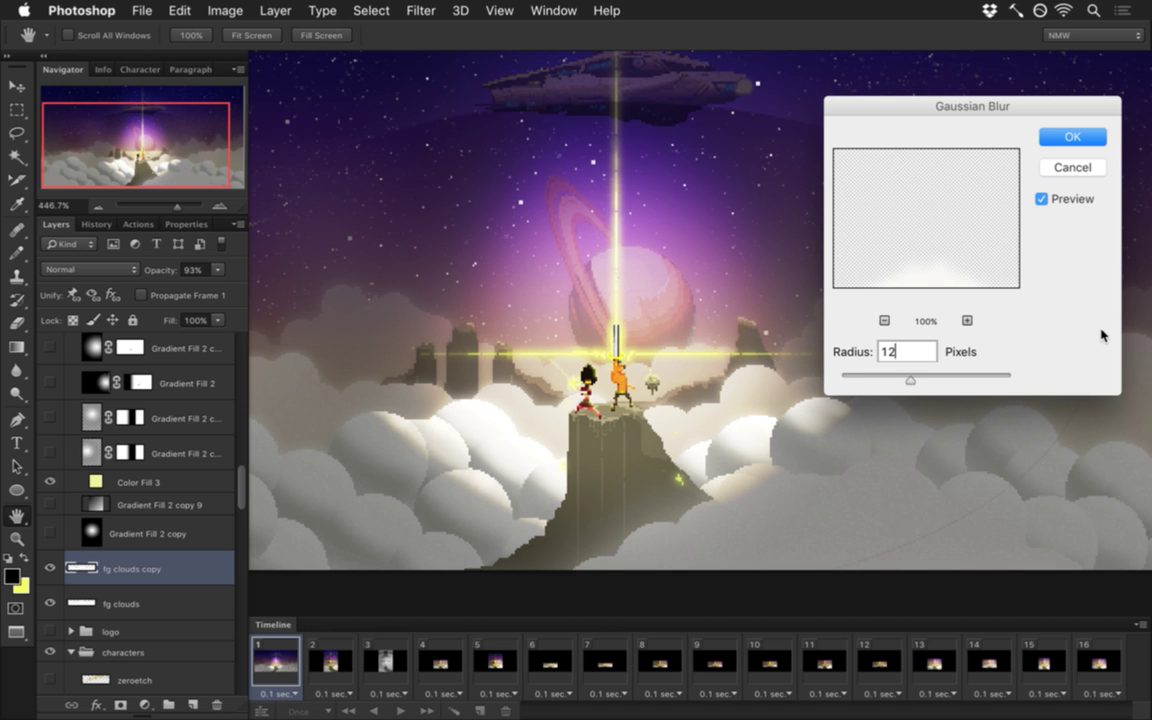
pyautogui.press('Return')
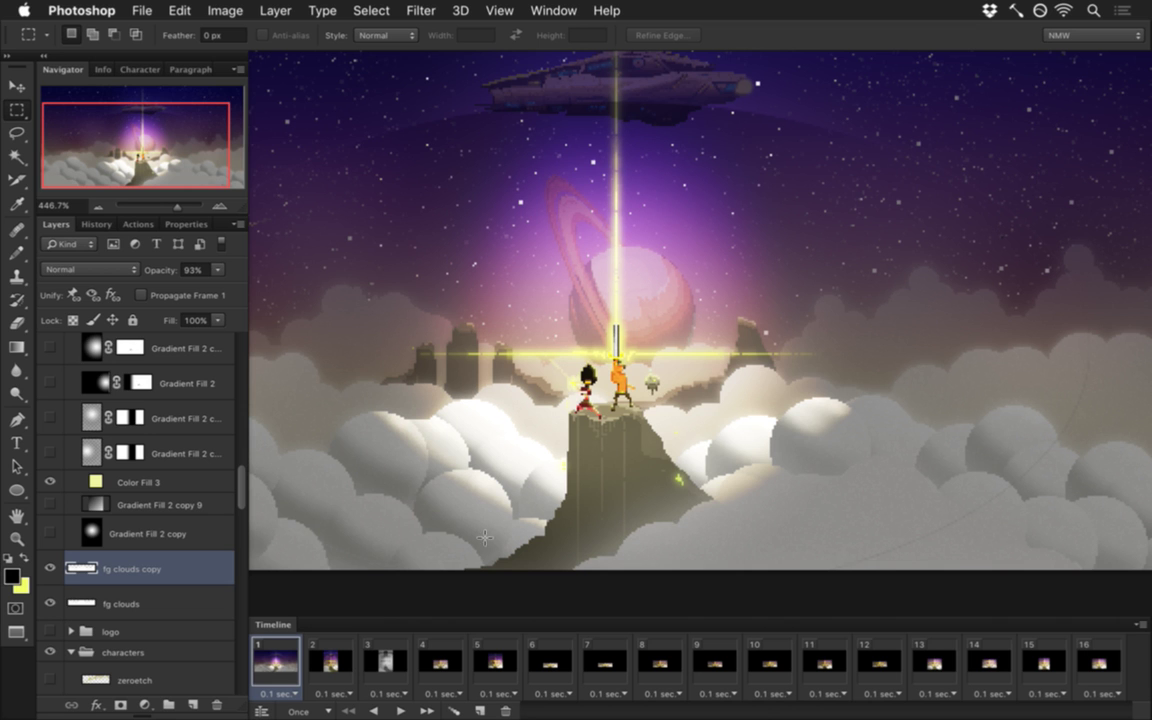
# Step: Load the fg clouds silhouette as a selection, clear it from the blurred fg clouds copy and deselect
pyautogui.moveTo(654, 533); pyautogui.dragTo(686, 537)
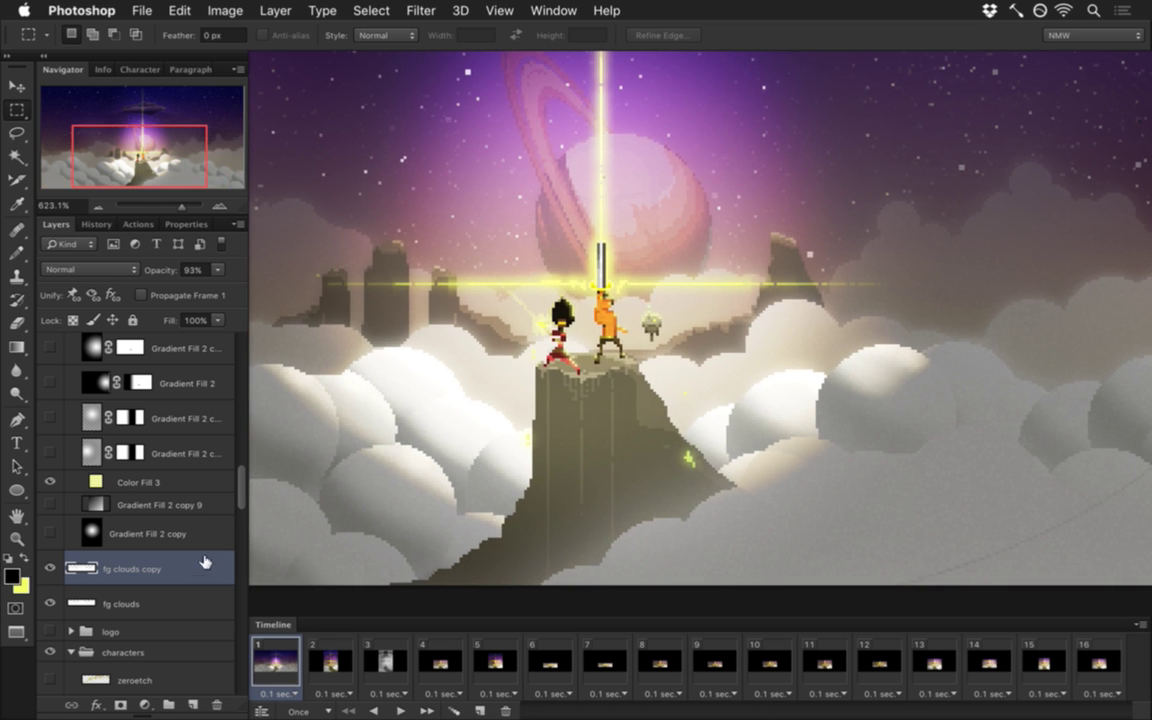
pyautogui.keyDown('shift'); pyautogui.click(80, 596); pyautogui.keyUp('shift')
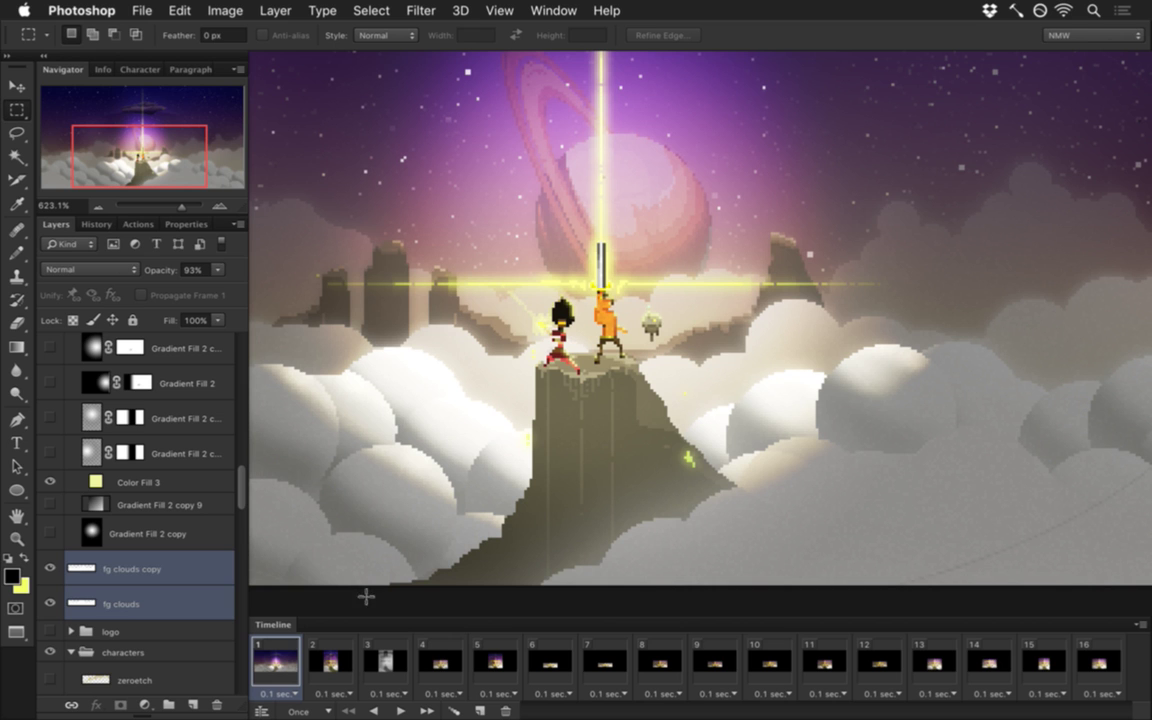
pyautogui.click(120, 604)
pyautogui.keyDown('super'); pyautogui.click(80, 604); pyautogui.keyUp('super')
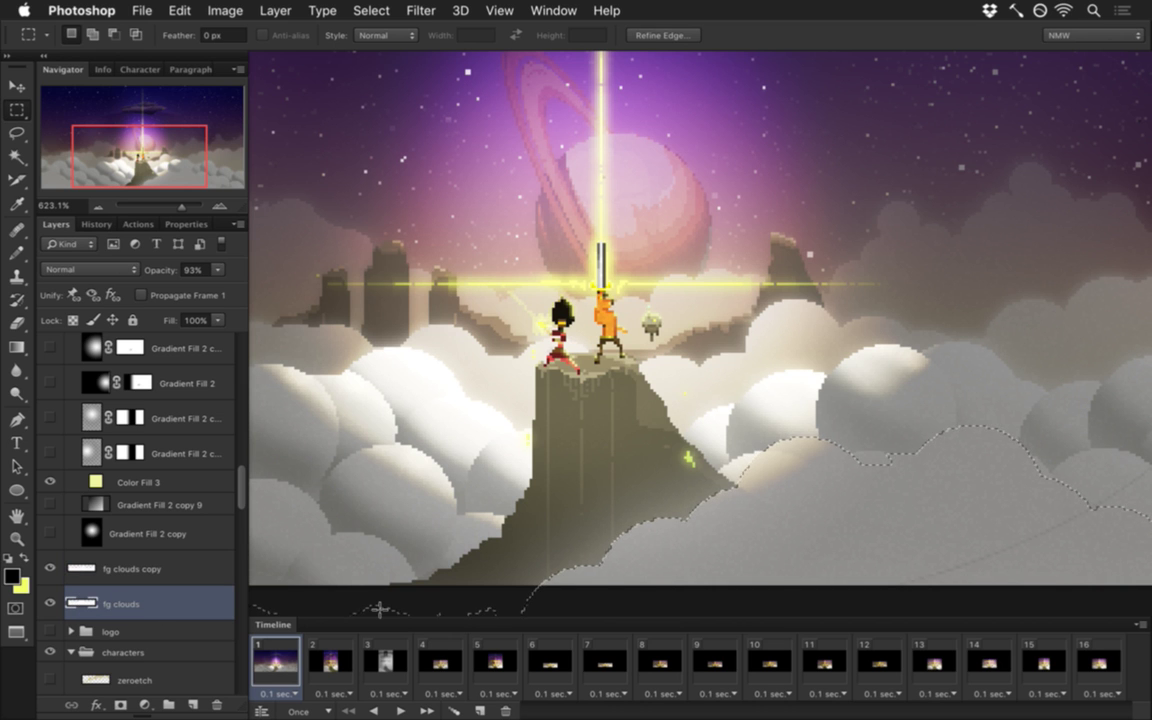
pyautogui.click(173, 568)
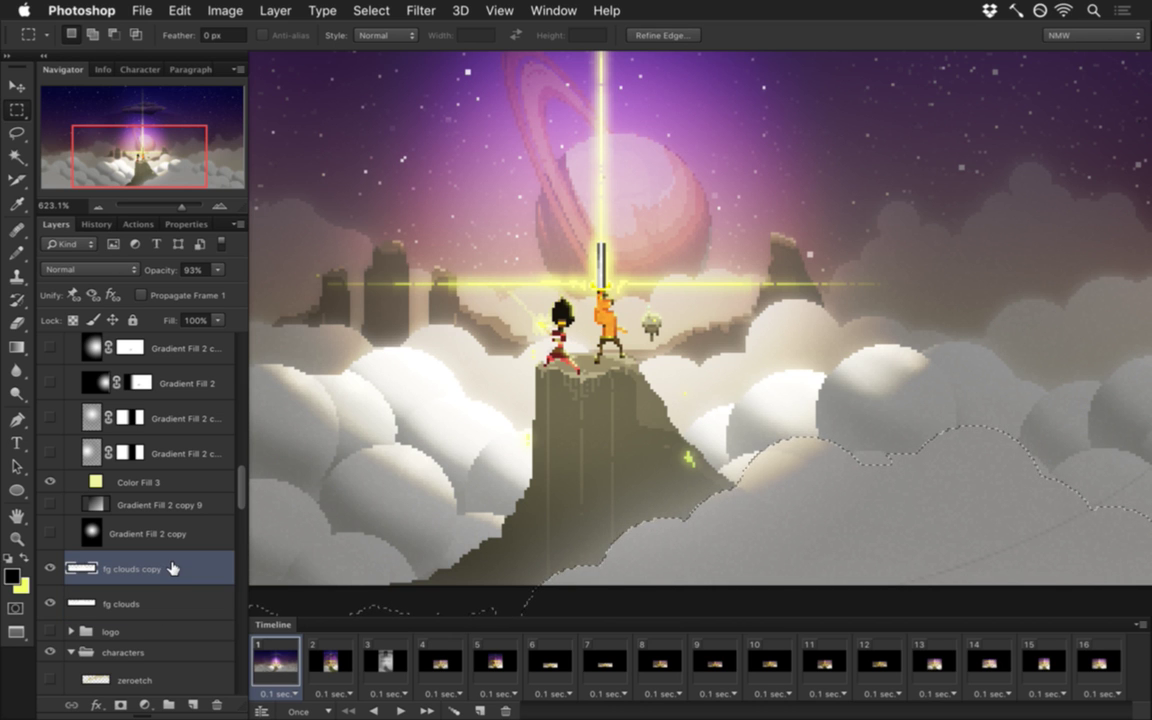
pyautogui.press('super+d')
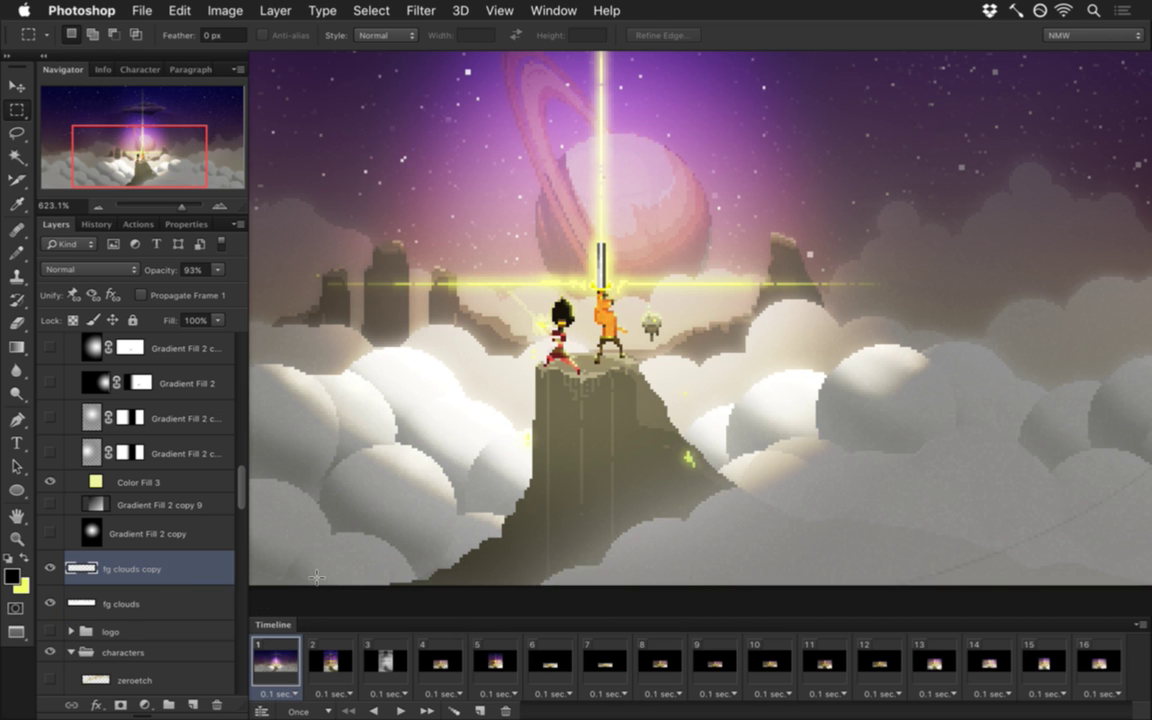
# Step: Rename the fg clouds copy layer as fg clouds blur
pyautogui.doubleClick(127, 568)
pyautogui.press('Right')
pyautogui.press('BackSpace')
pyautogui.press('BackSpace')
pyautogui.press('BackSpace')
pyautogui.press('BackSpace')
pyautogui.write('blur')
pyautogui.press('Return')
# Step: Lower the opacity of the fg clouds blur layer to 82%
pyautogui.keyDown('alt'); pyautogui.keyDown('super'); pyautogui.click(769, 508); pyautogui.keyUp('super'); pyautogui.keyUp('alt')
pyautogui.keyDown('alt'); pyautogui.keyDown('super'); pyautogui.click(769, 508); pyautogui.keyUp('super'); pyautogui.keyUp('alt')
pyautogui.moveTo(766, 515); pyautogui.dragTo(800, 514)
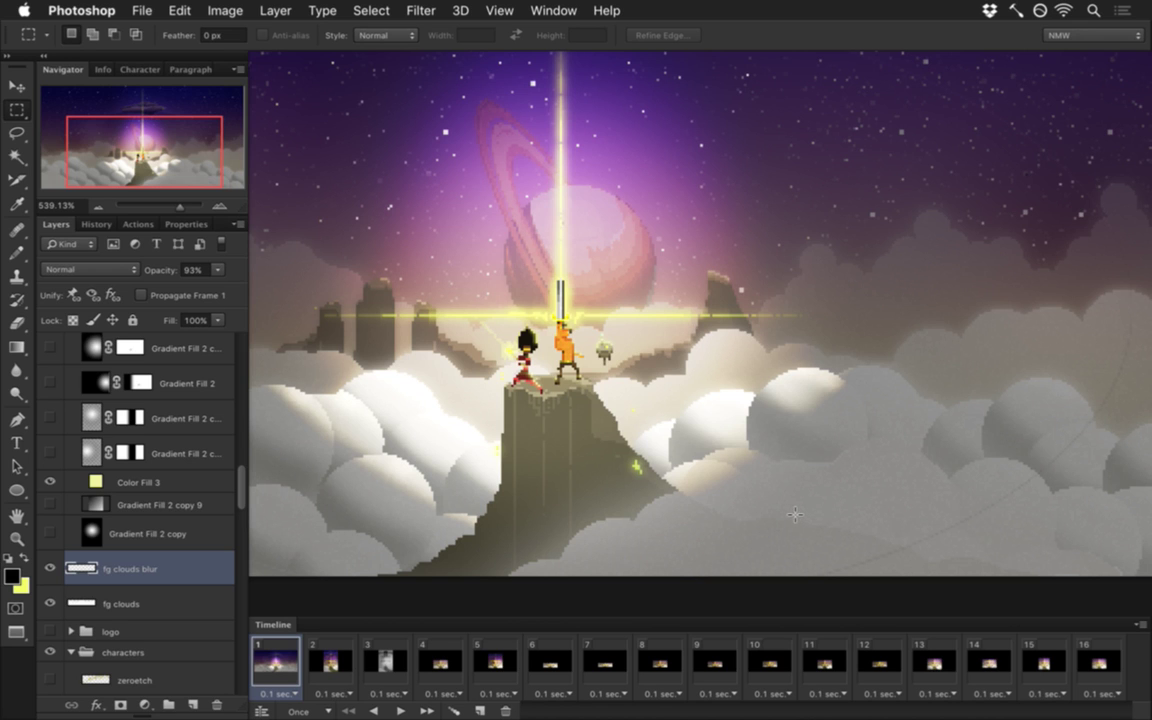
pyautogui.click(217, 269)
pyautogui.moveTo(210, 289)
pyautogui.mouseDown()
pyautogui.moveTo(198, 290)
pyautogui.moveTo(212, 292)
pyautogui.mouseUp()
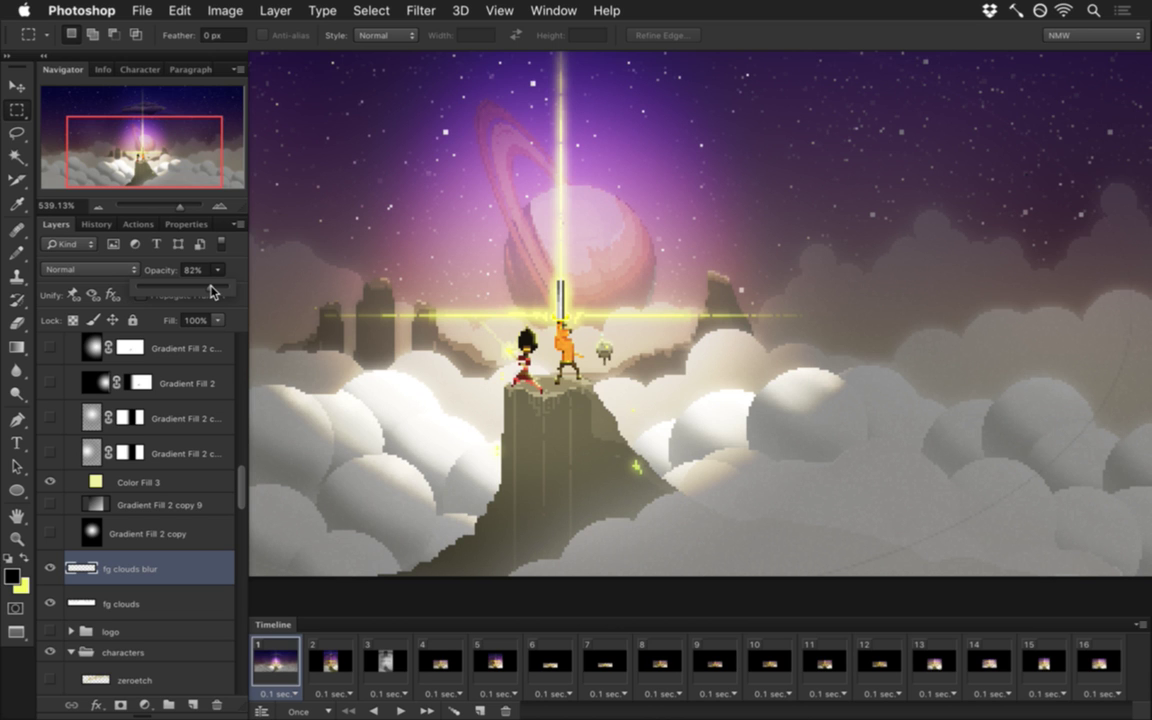
pyautogui.click(238, 268)
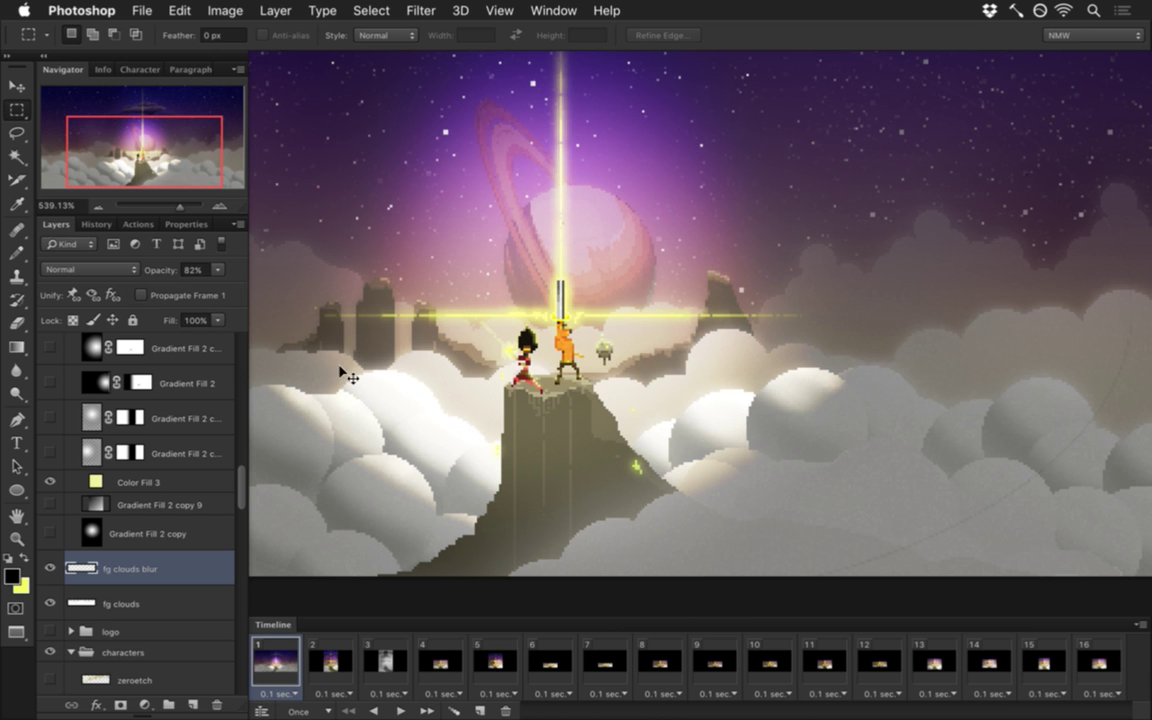
# Step: Set the planet blur layer to the Lighten blend mode at 100% opacity
pyautogui.scroll(-2, 419, 442)
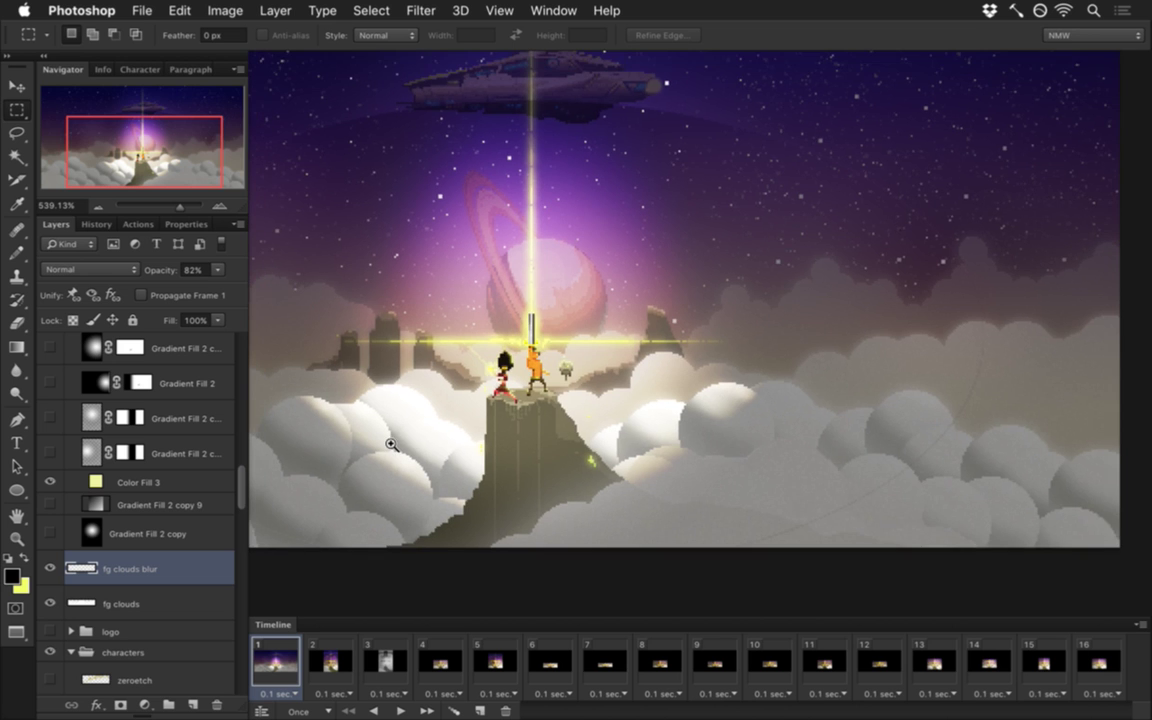
pyautogui.moveTo(441, 441); pyautogui.dragTo(535, 478)
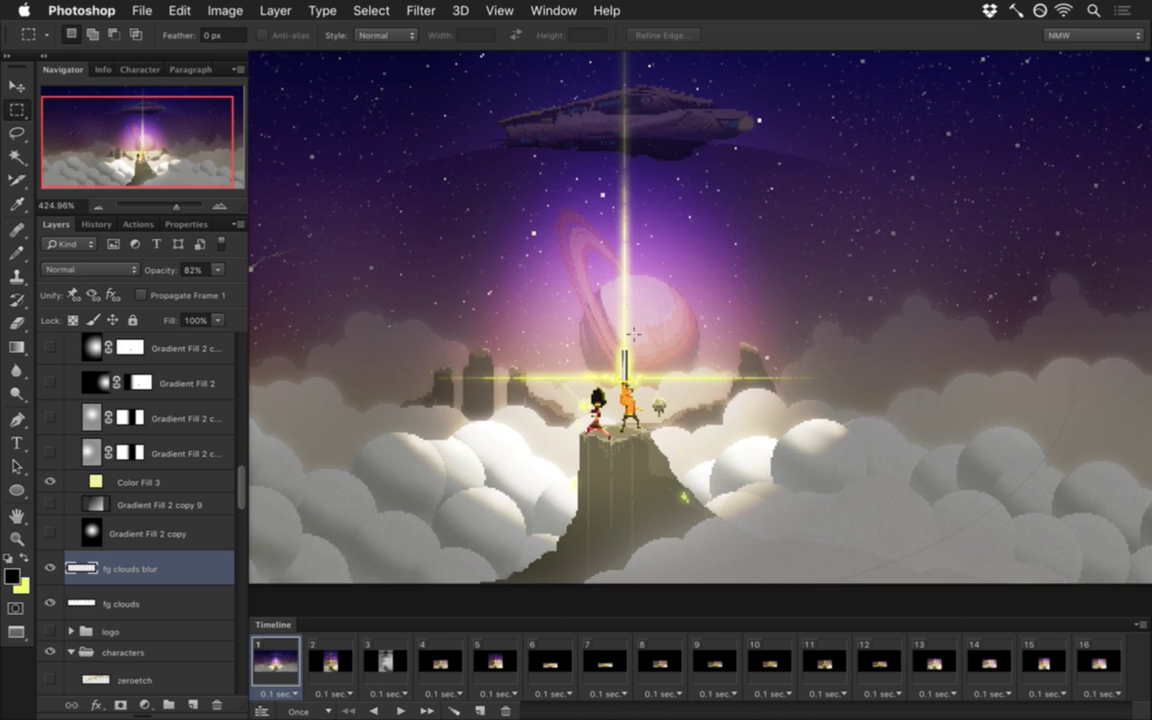
pyautogui.scroll(4, 600, 326)
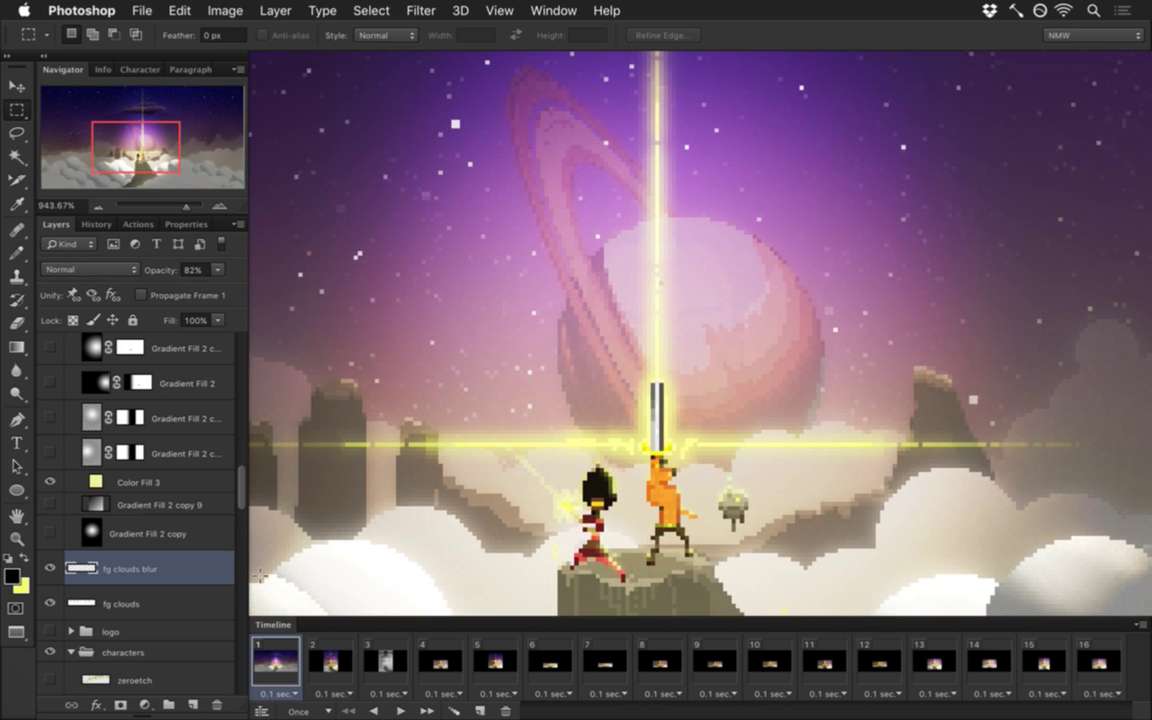
pyautogui.scroll(-15, 212, 471)
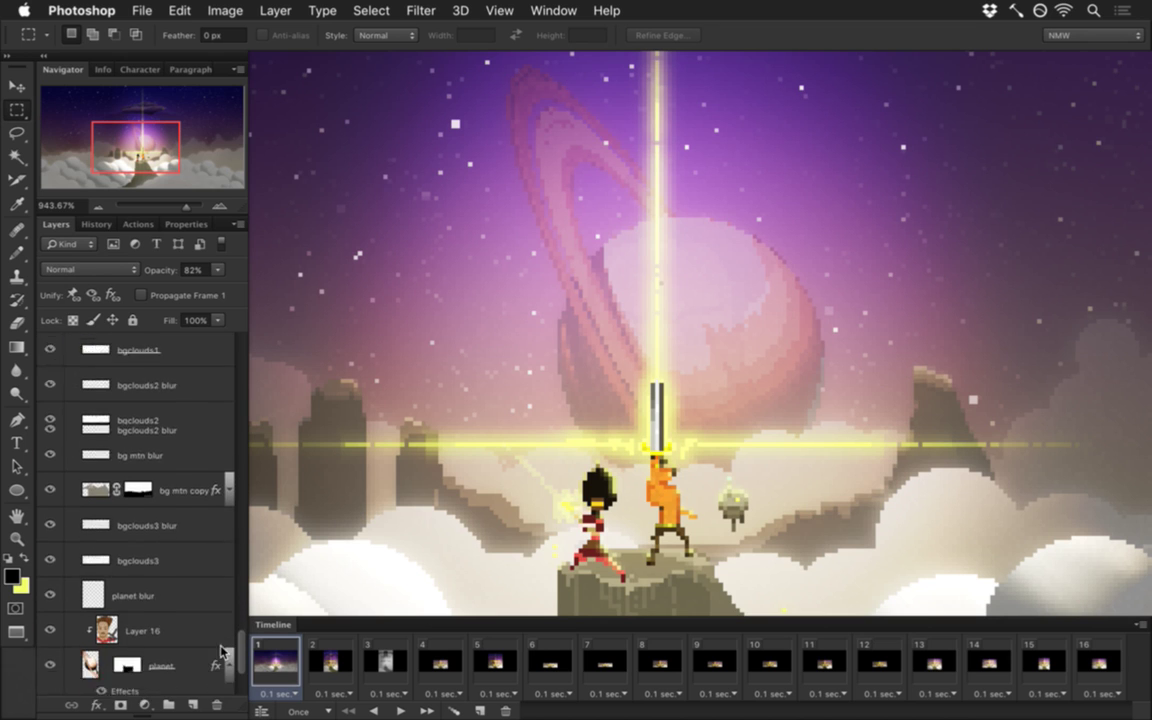
pyautogui.click(125, 505)
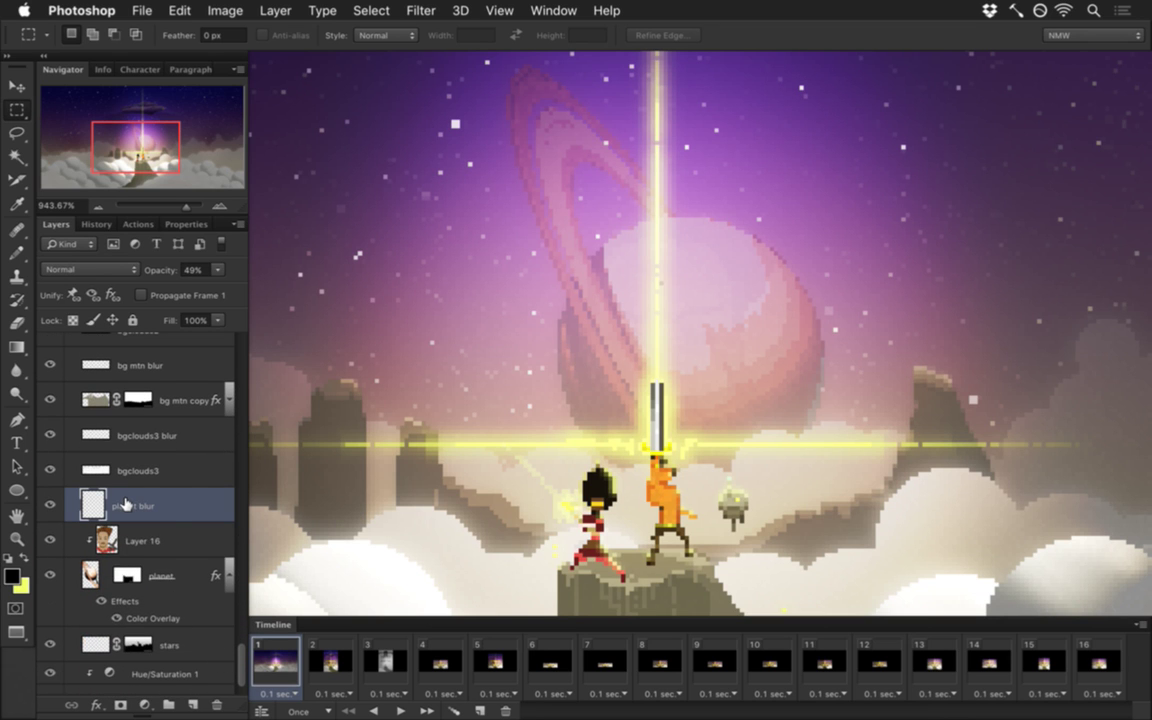
pyautogui.click(129, 270)
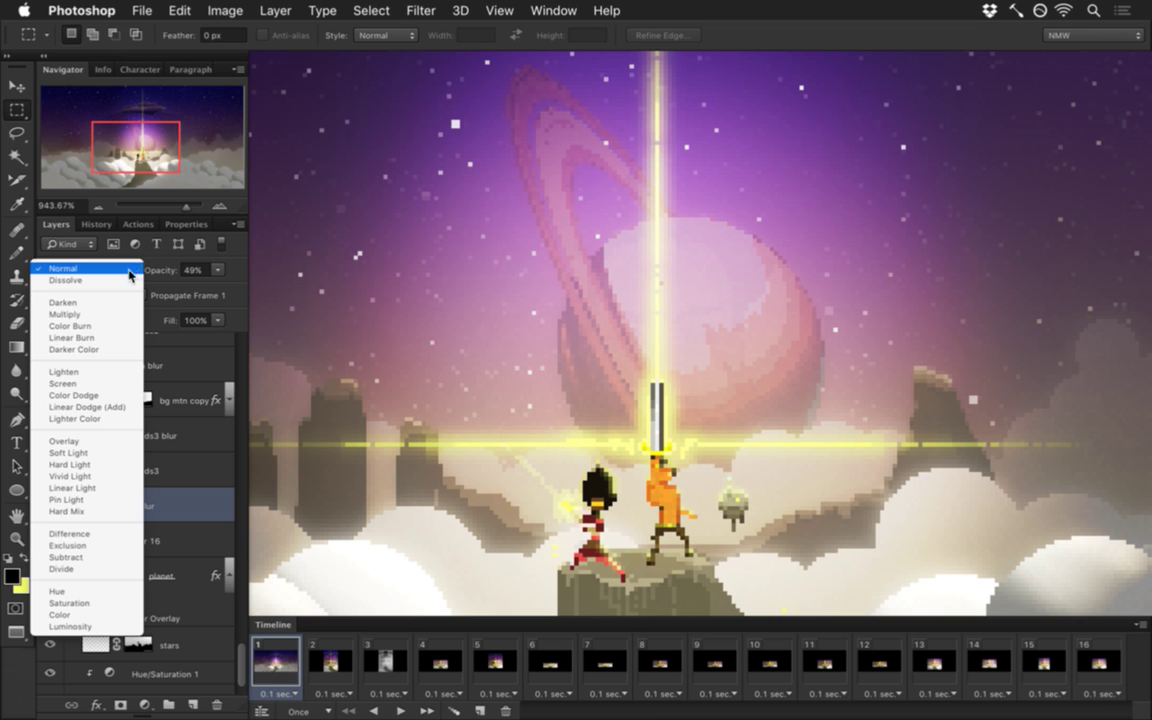
pyautogui.click(117, 372)
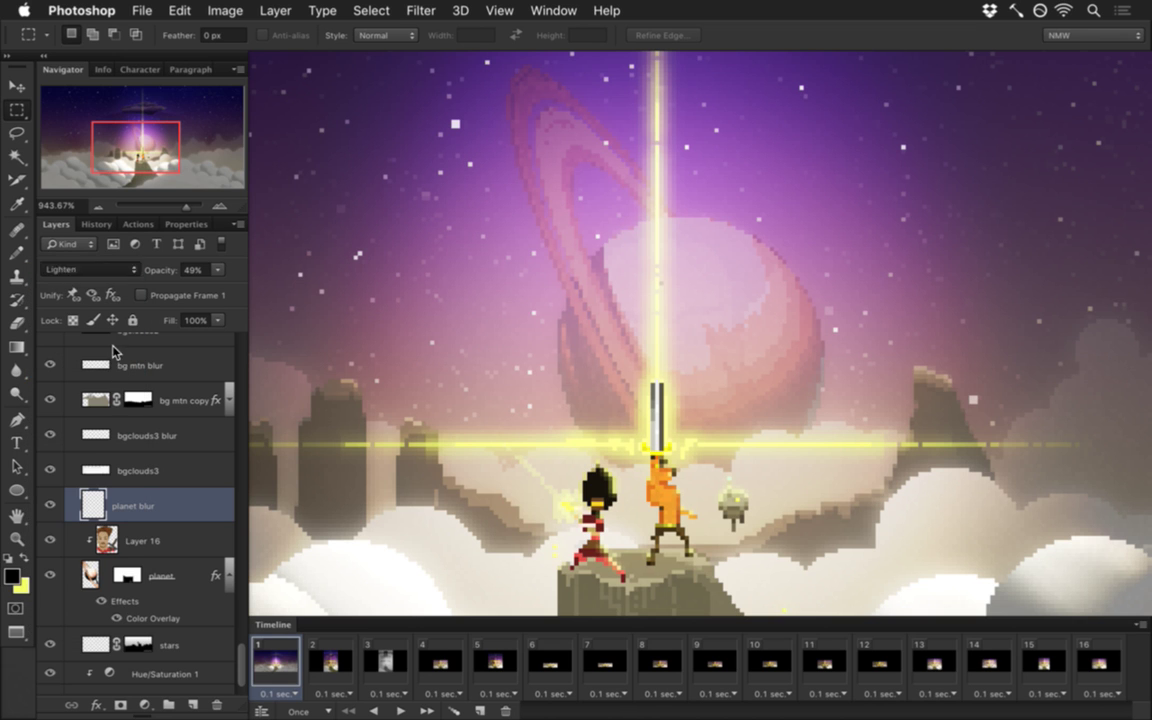
pyautogui.moveTo(221, 270); pyautogui.dragTo(268, 261)
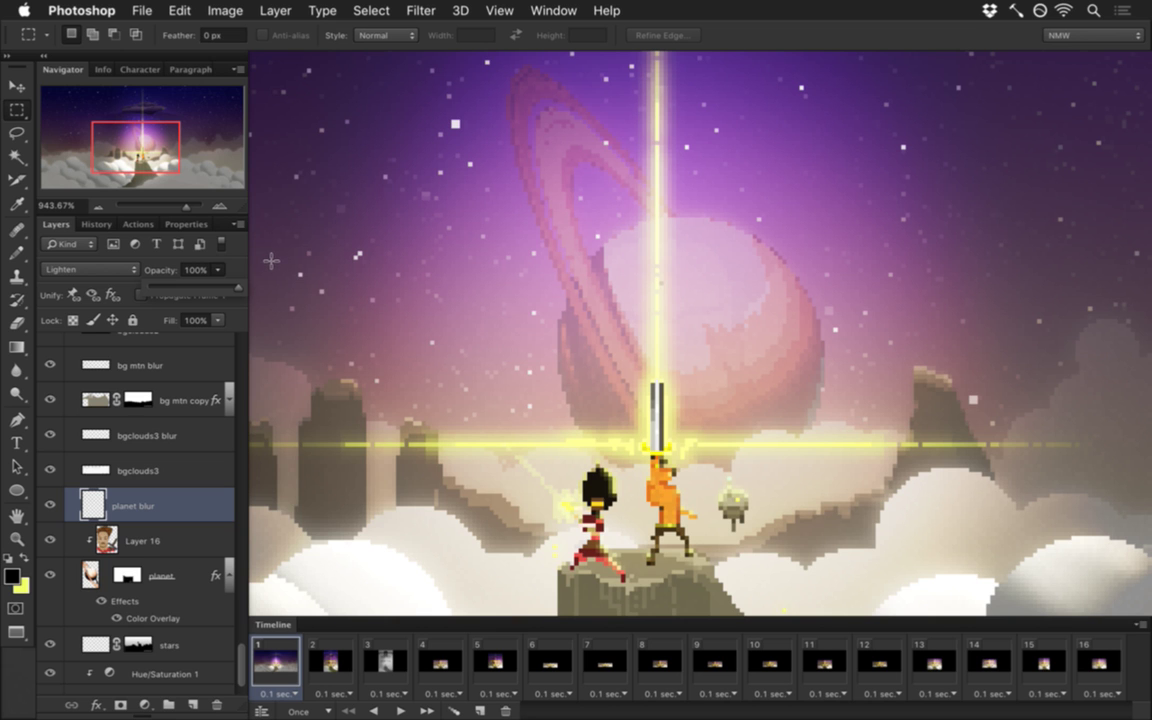
# Step: Try the Screen, Linear Burn, Lighten and Color Dodge blend modes on the planet blur layer, ending on Overlay
pyautogui.scroll(-2, 540, 318)
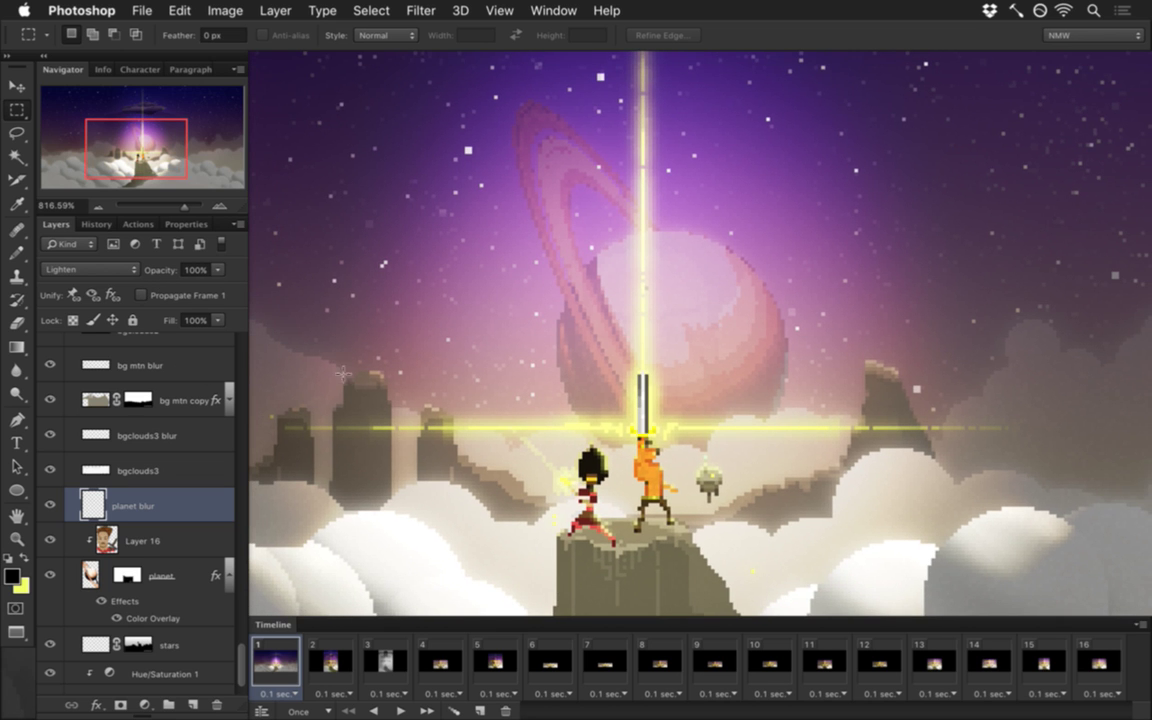
pyautogui.hotkey('shift', '+')
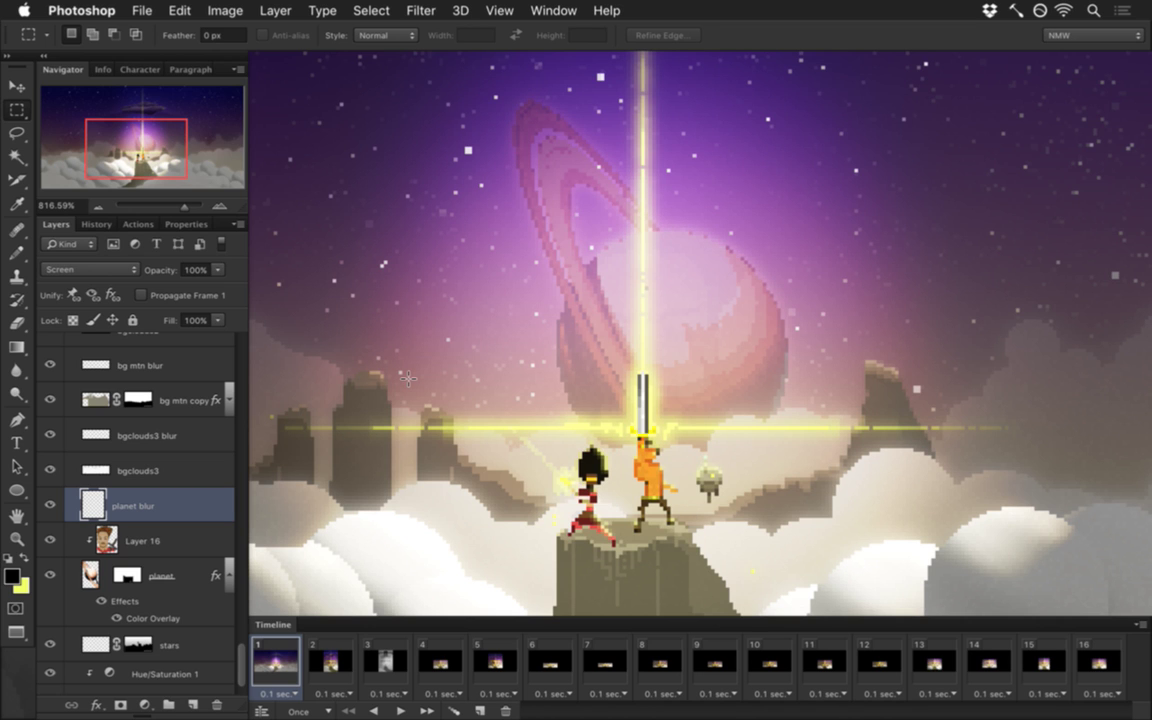
pyautogui.hotkey('shift', '-')
pyautogui.hotkey('shift', '-')
pyautogui.hotkey('shift', '-')
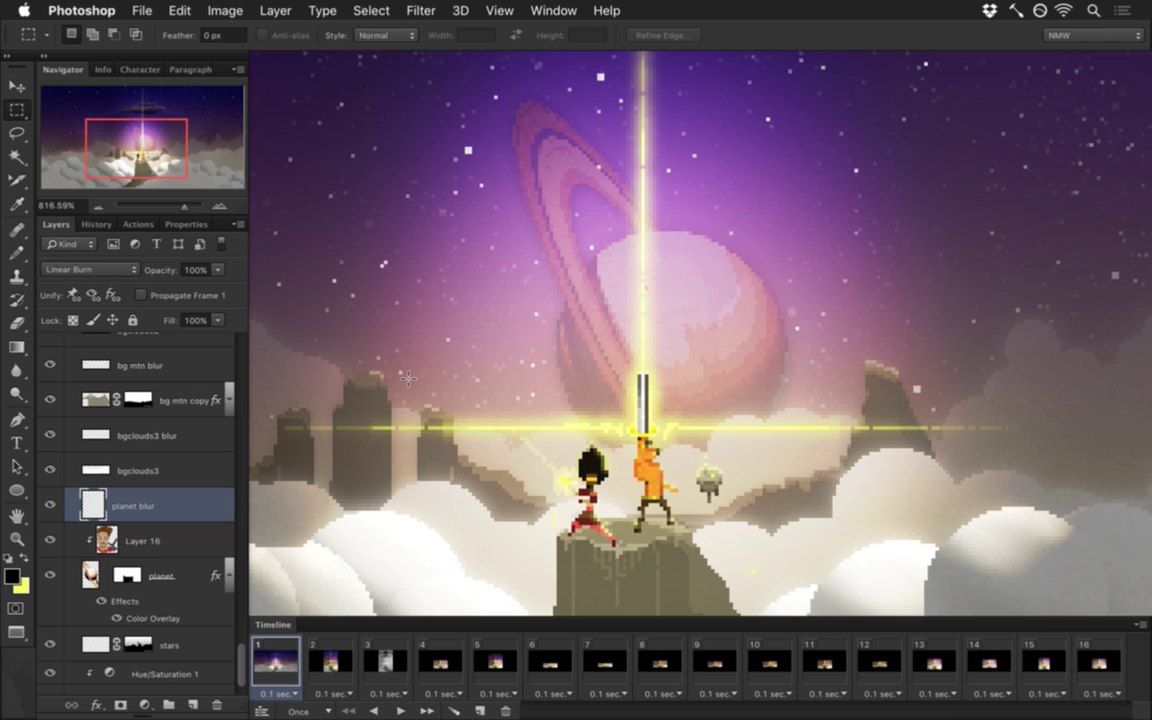
pyautogui.hotkey('shift', '+')
pyautogui.hotkey('shift', '+')
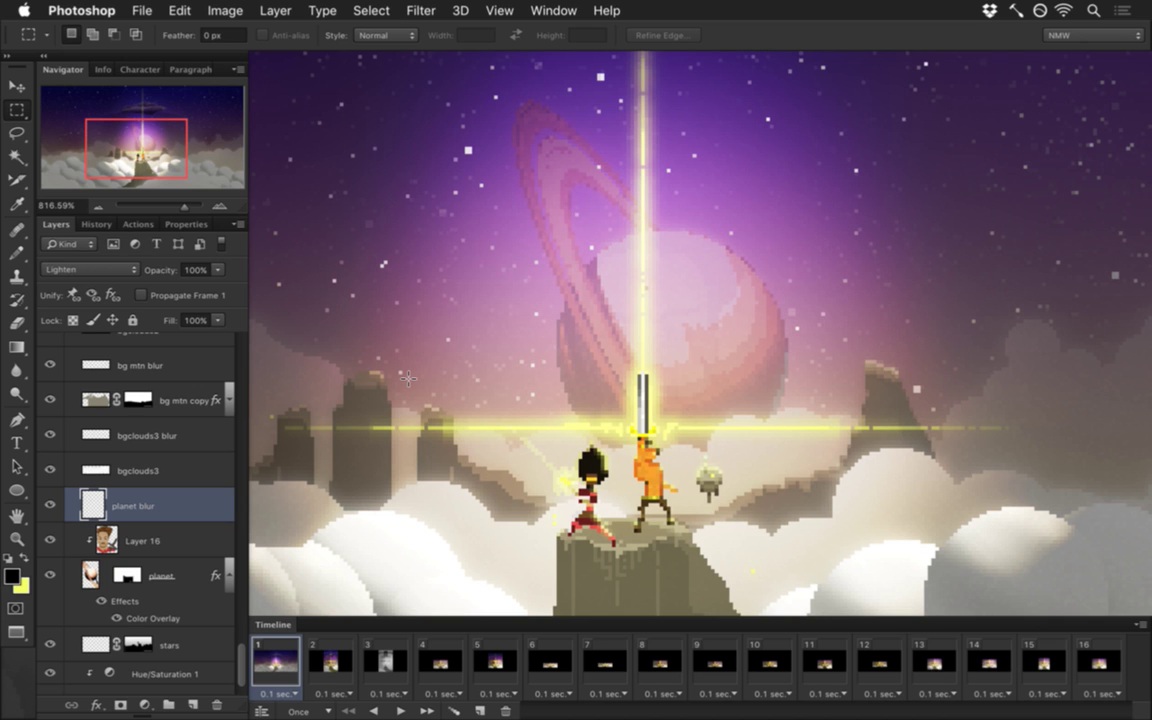
pyautogui.hotkey('shift', '+')
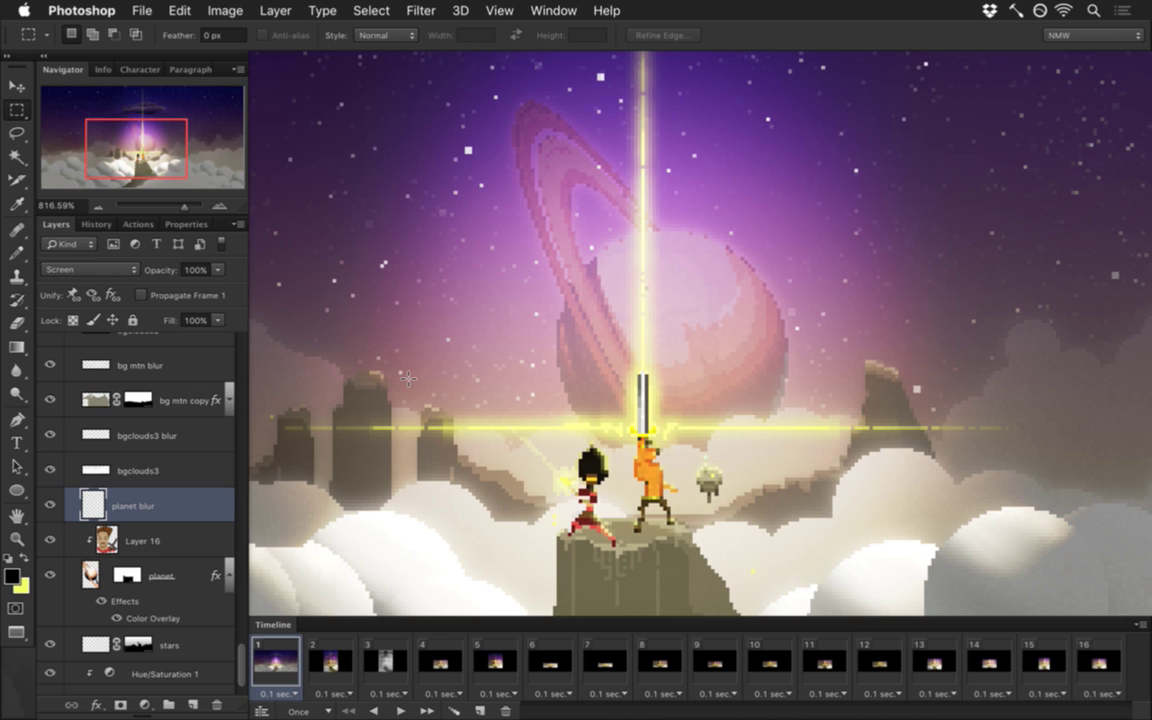
pyautogui.hotkey('shift', '+')
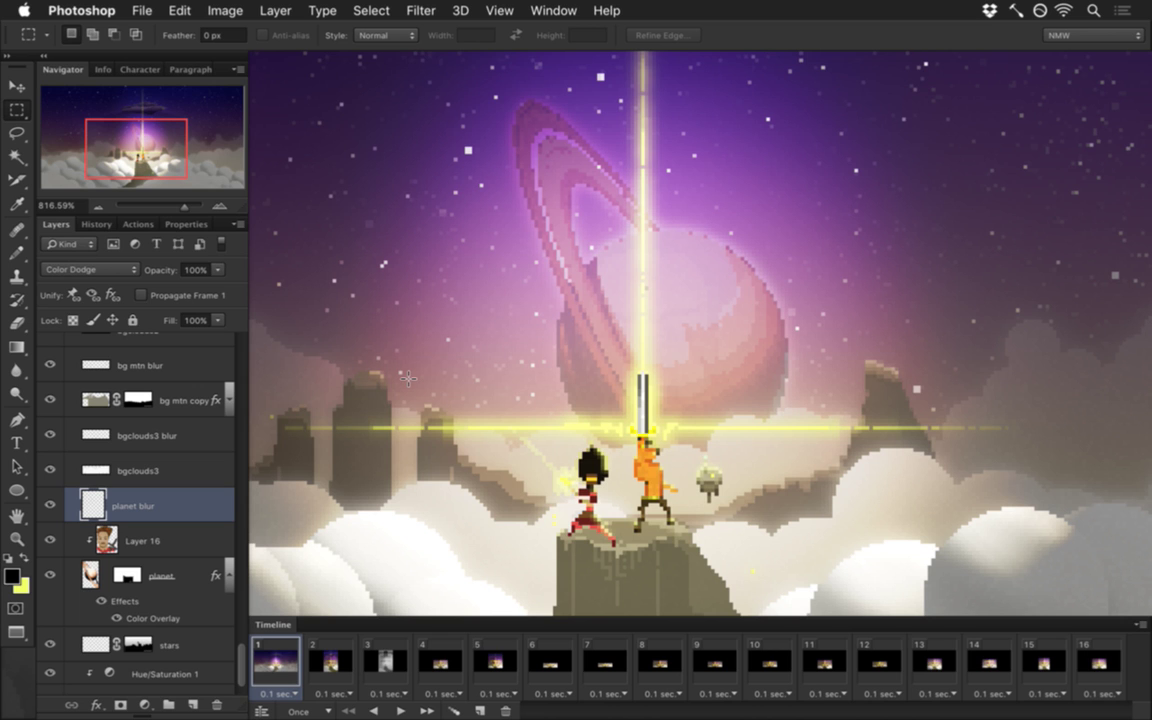
pyautogui.hotkey('shift', '+')
pyautogui.hotkey('shift', '+')
pyautogui.hotkey('shift', '+')
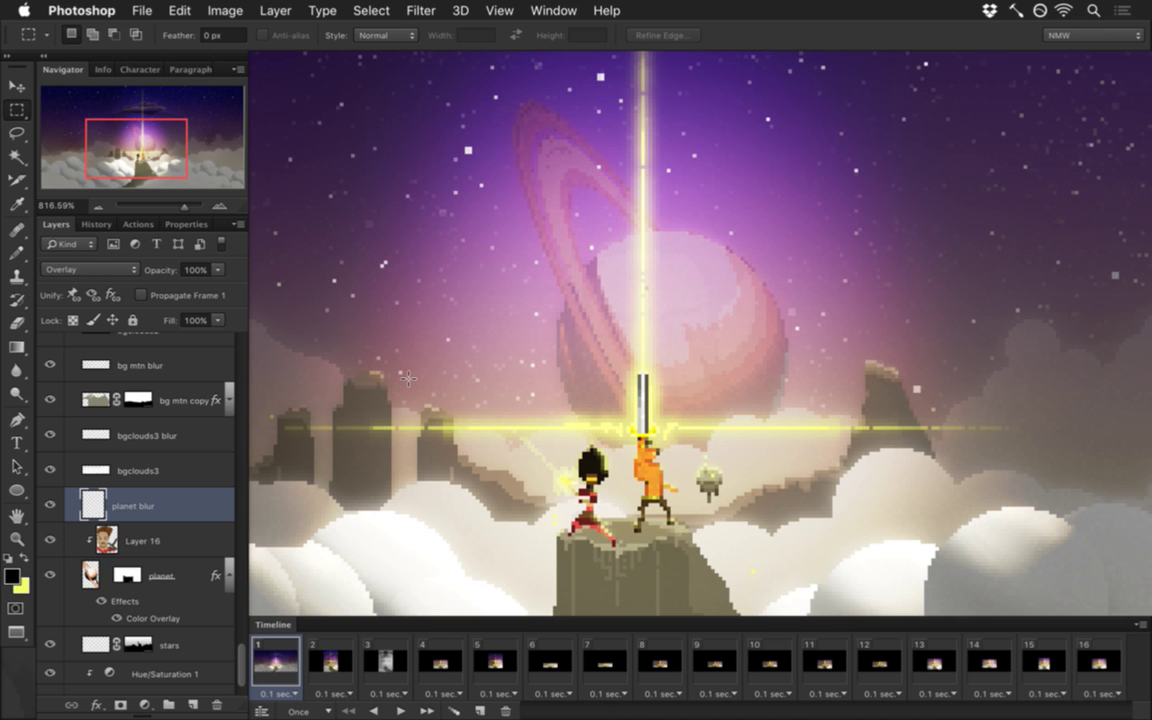
# Step: Try further blend modes on the planet blur layer, including Hard Mix, Difference, Divide, Saturation, Dissolve, Luminosity and Color Burn
pyautogui.hotkey('shift', '-')
pyautogui.hotkey('shift', '+')
pyautogui.hotkey('shift', '+')
pyautogui.hotkey('shift', '+')
pyautogui.hotkey('shift', '+')
pyautogui.hotkey('shift', '+')
pyautogui.hotkey('shift', '+')
pyautogui.hotkey('shift', '+')
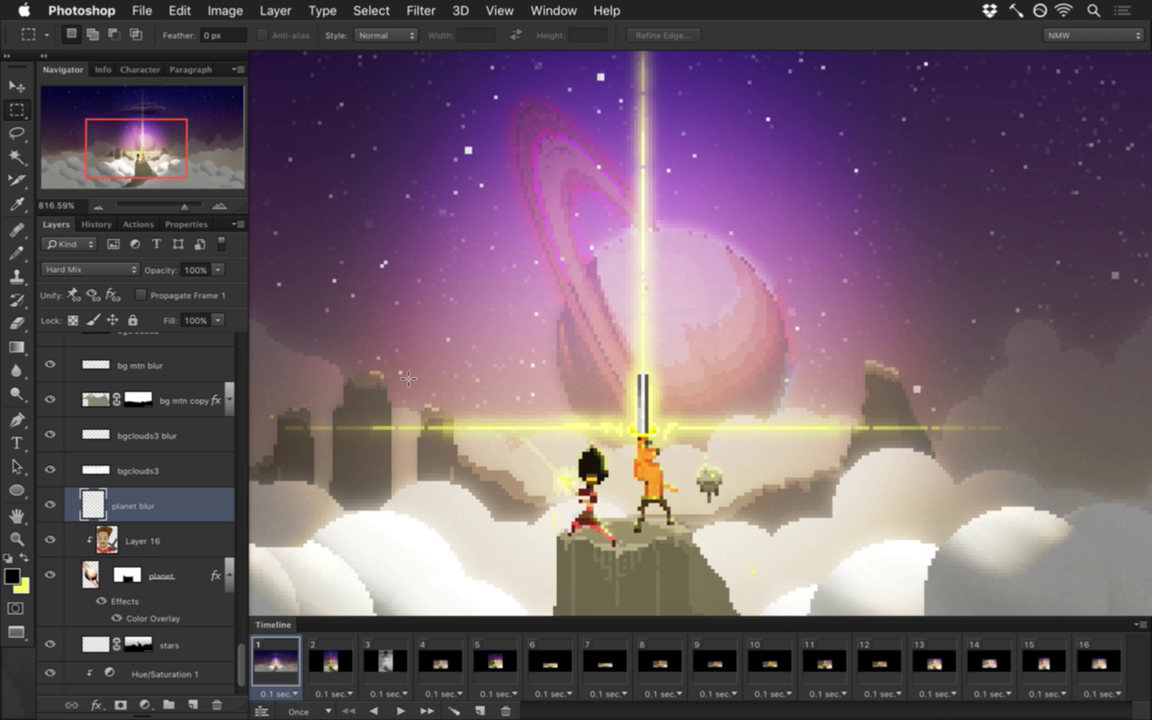
pyautogui.hotkey('shift', '+')
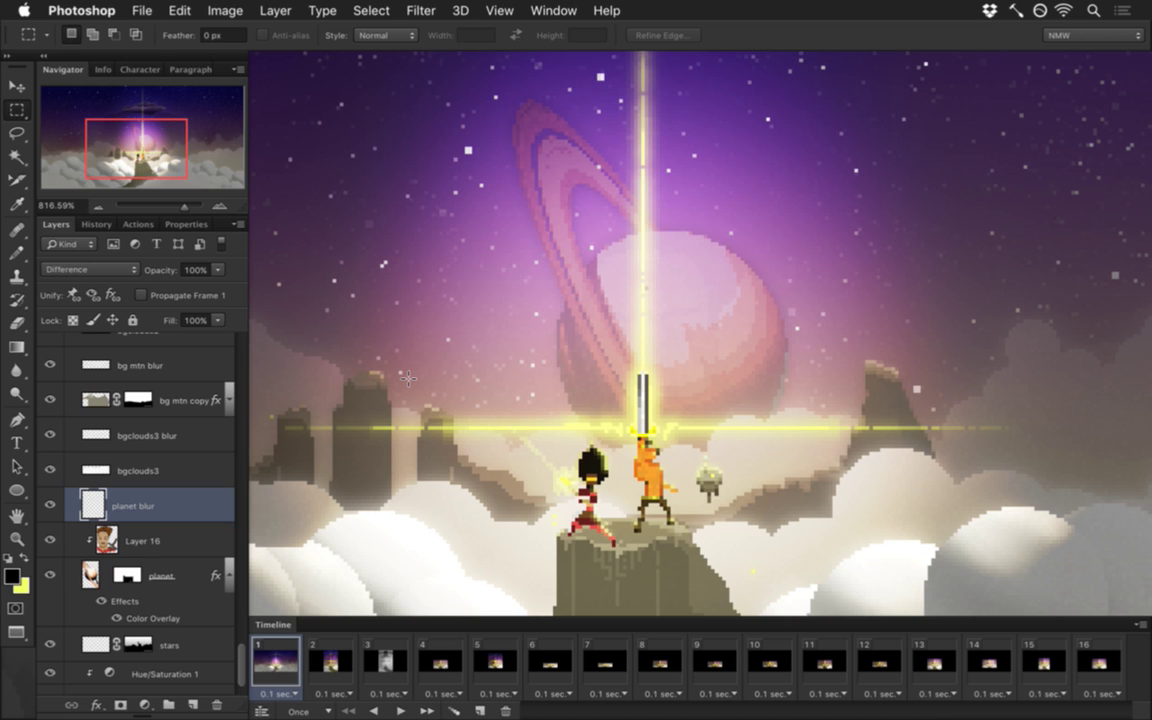
pyautogui.hotkey('shift', '-')
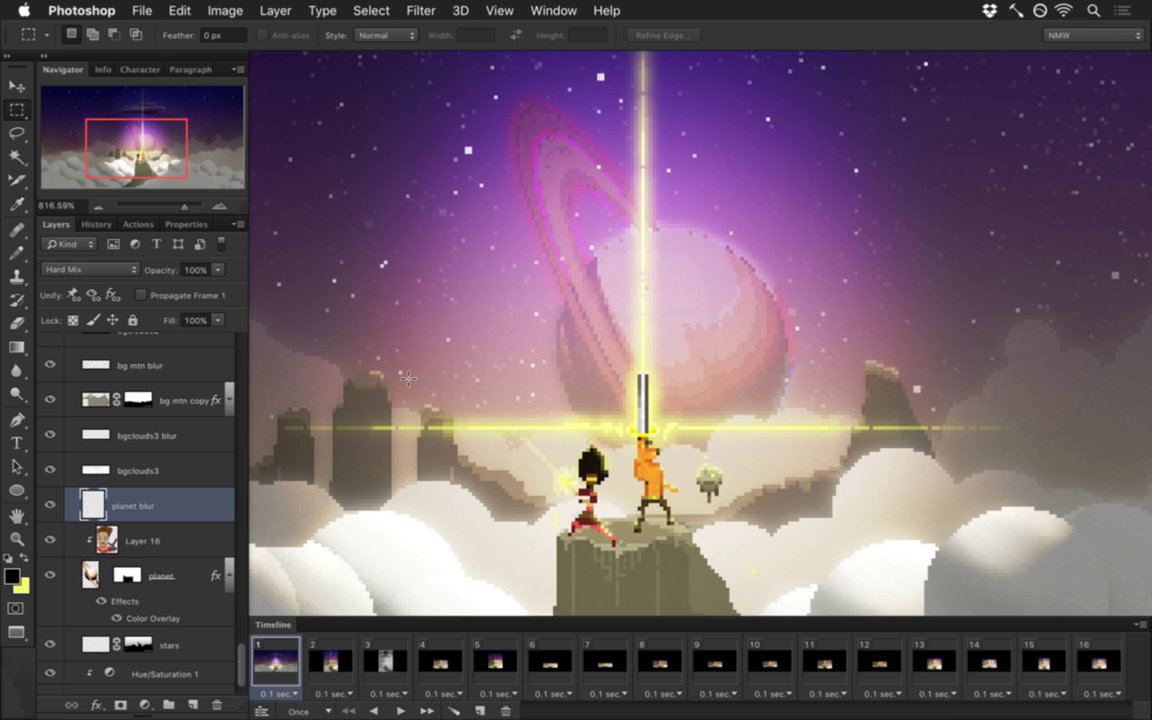
pyautogui.hotkey('shift', '+')
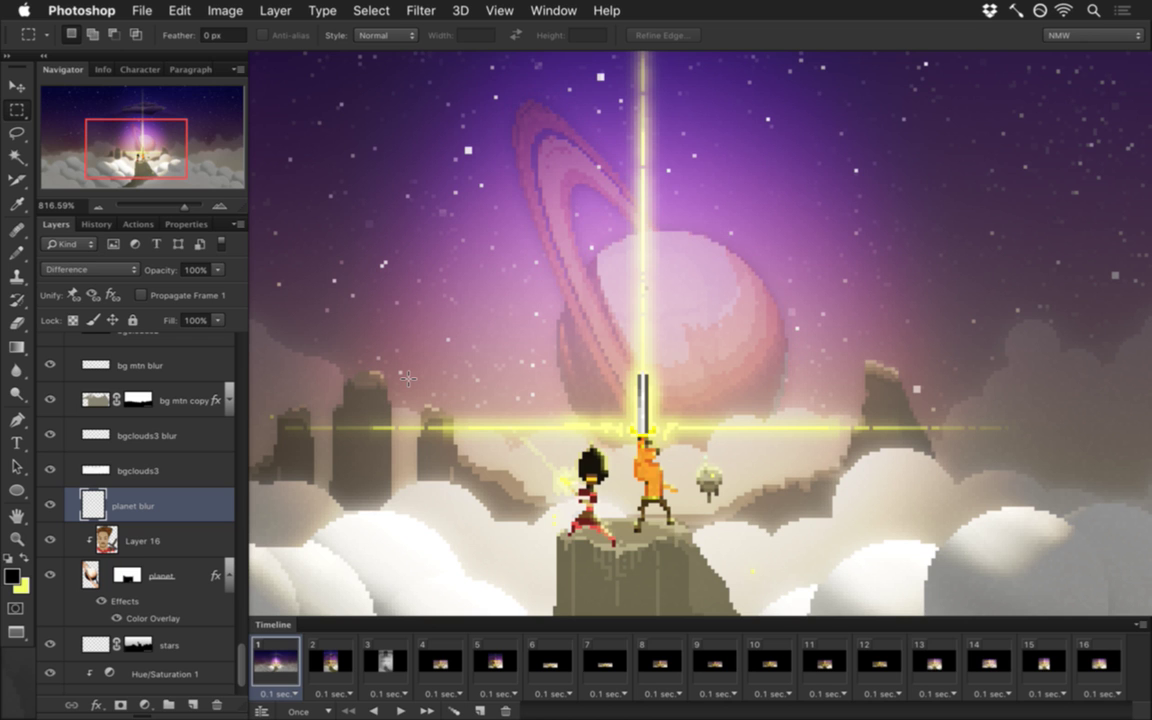
pyautogui.hotkey('shift', '+')
pyautogui.hotkey('shift', '+')
pyautogui.hotkey('shift', '+')
pyautogui.hotkey('shift', '+')
pyautogui.hotkey('shift', '-')
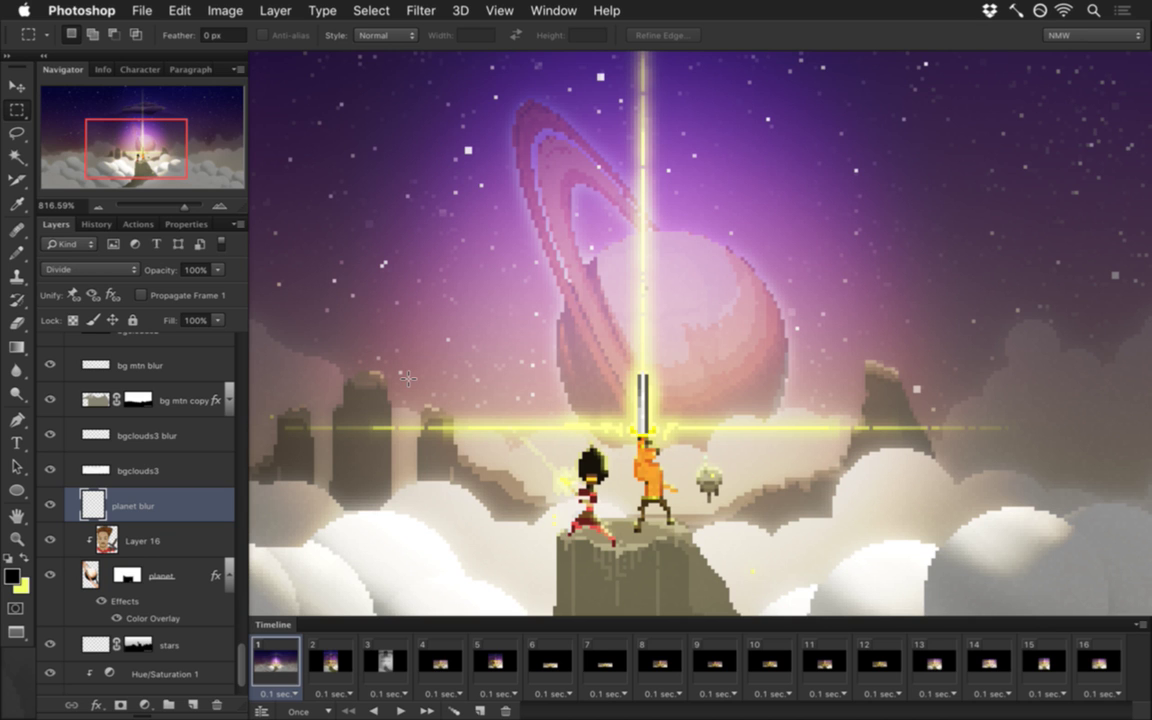
pyautogui.hotkey('shift', '+')
pyautogui.hotkey('shift', '+')
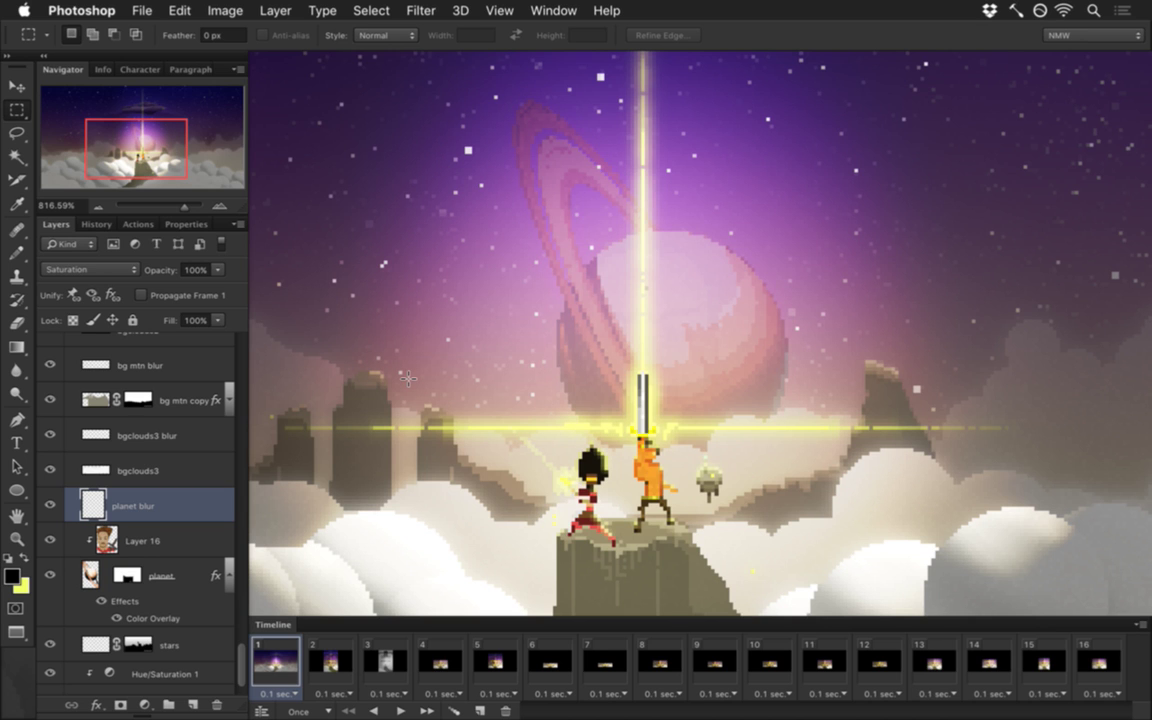
pyautogui.hotkey('shift', '+')
pyautogui.hotkey('shift', '+')
pyautogui.hotkey('shift', '+')
pyautogui.hotkey('shift', '+')
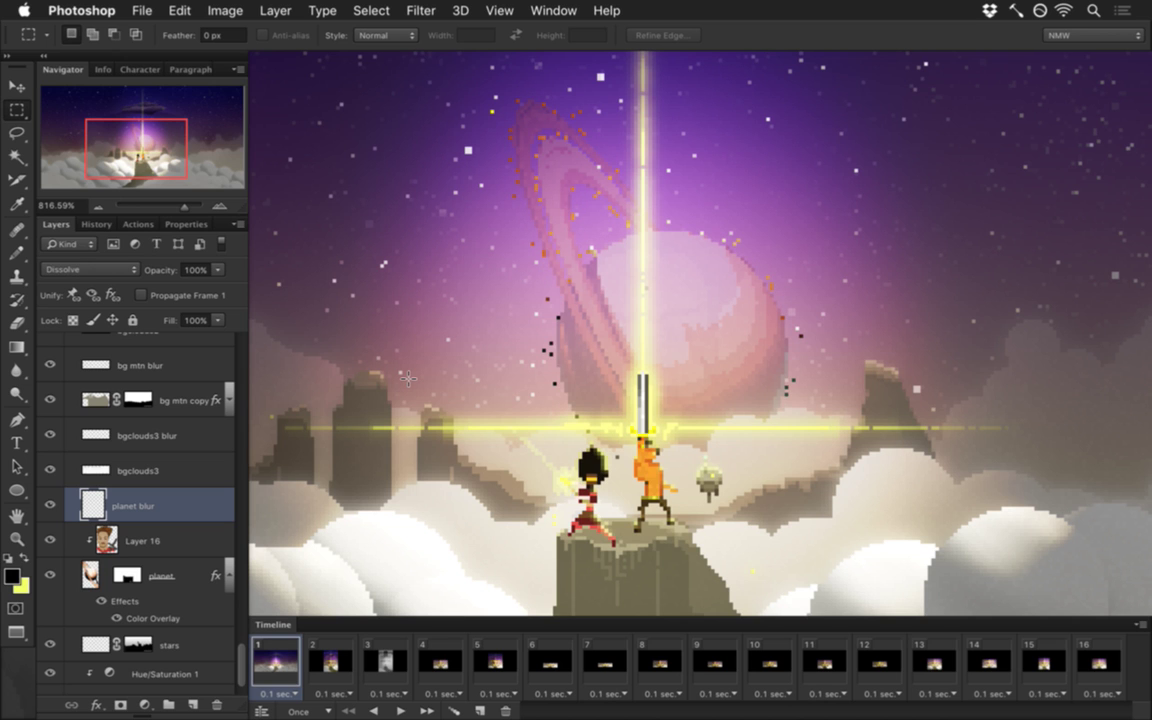
pyautogui.hotkey('shift', '+')
pyautogui.hotkey('shift', '+')
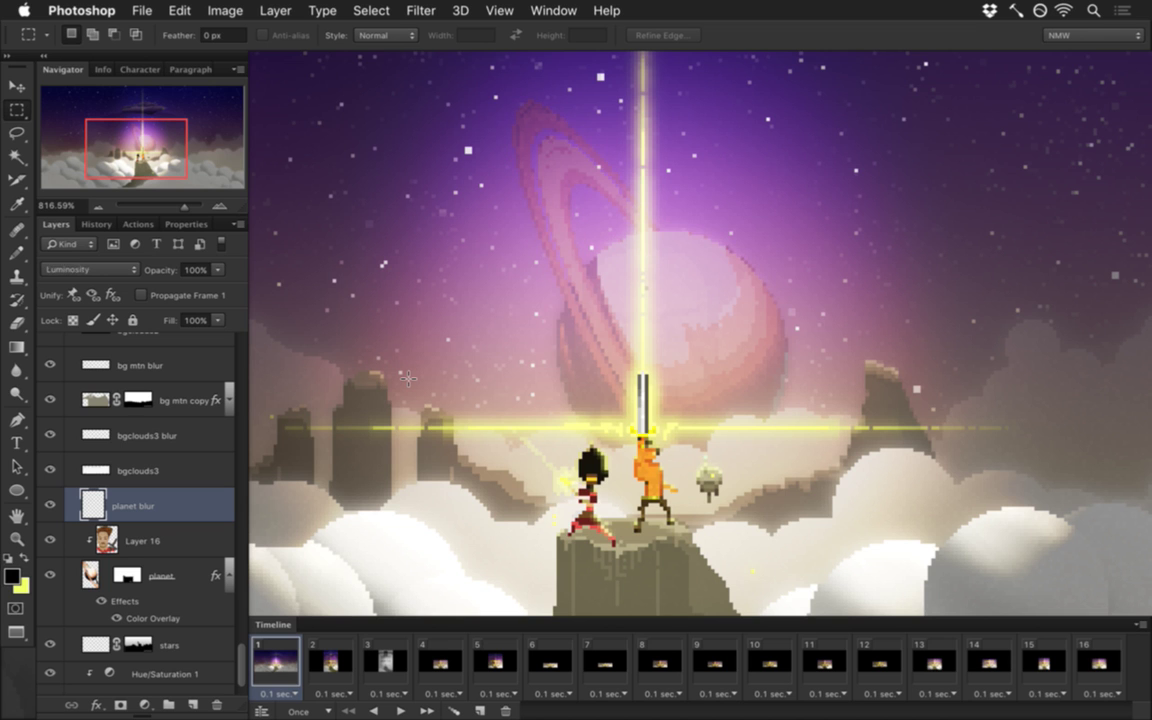
pyautogui.hotkey('shift', '+')
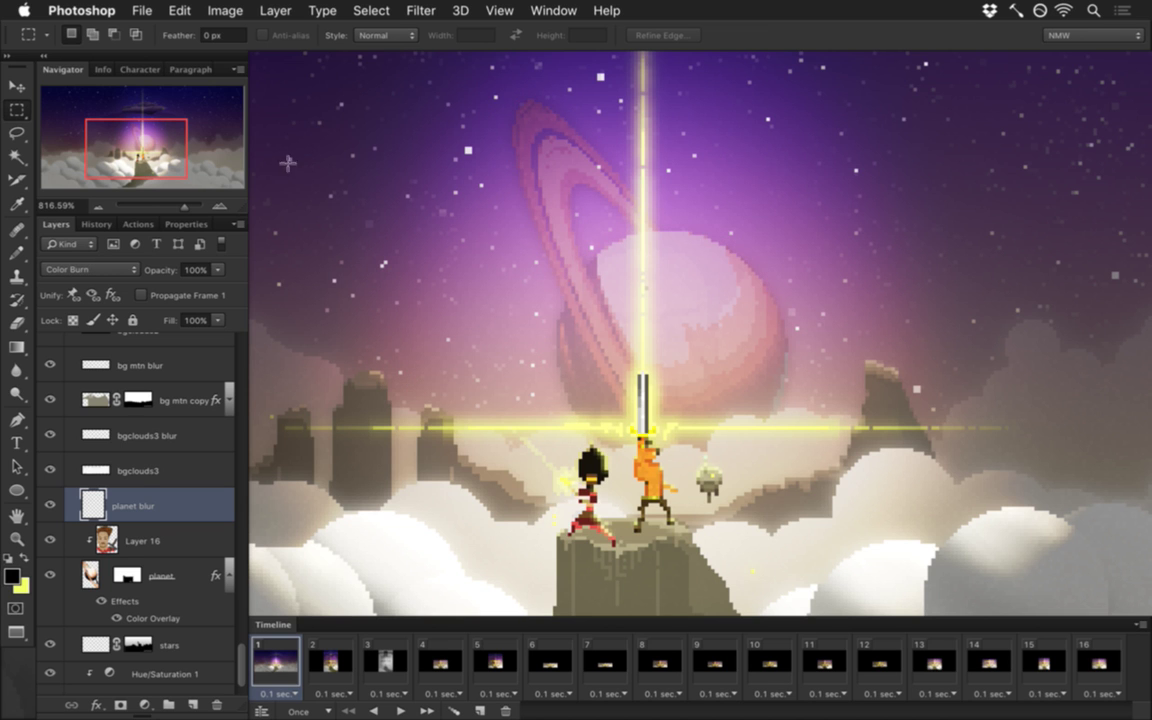
# Step: Set the planet blur layer to the Hard Mix blend mode at 30% opacity
pyautogui.click(90, 269)
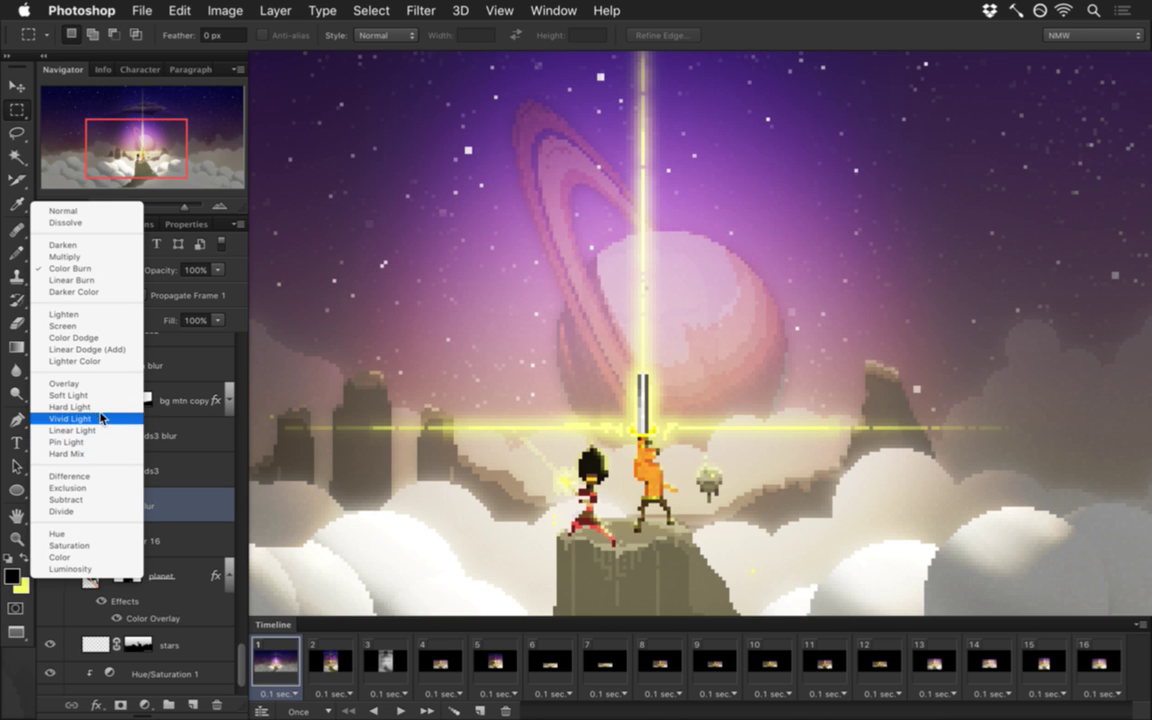
pyautogui.click(85, 453)
pyautogui.click(210, 272)
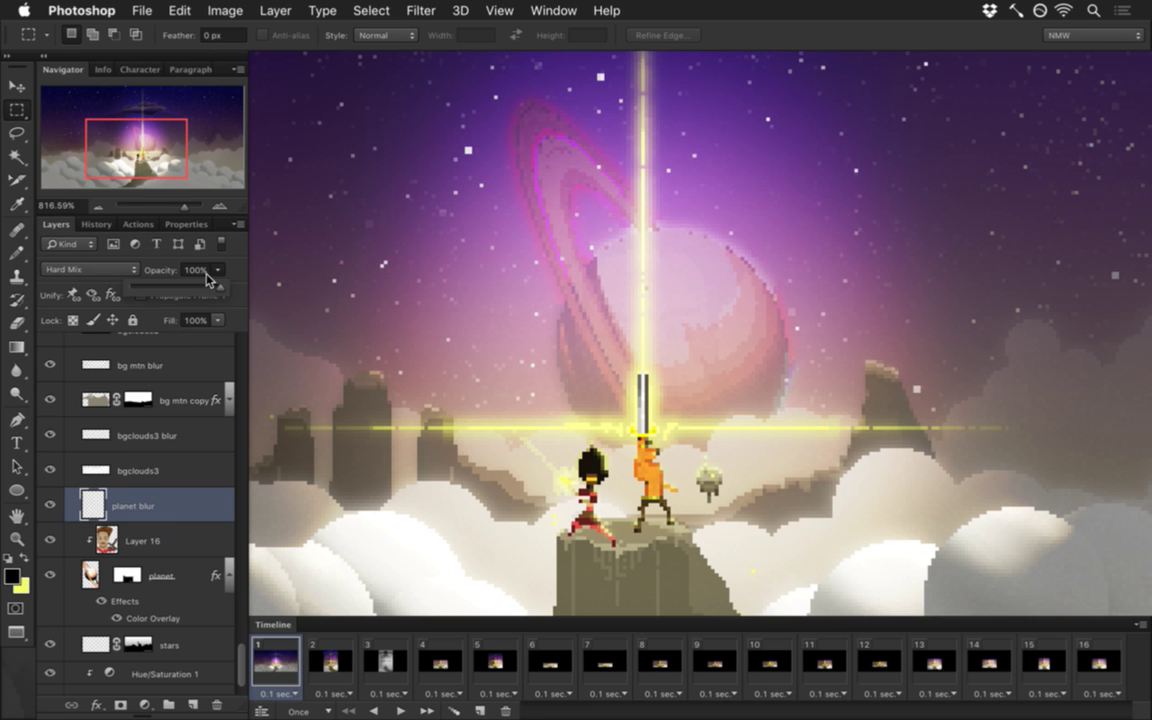
pyautogui.moveTo(168, 290)
pyautogui.mouseDown()
pyautogui.moveTo(138, 290)
pyautogui.moveTo(156, 290)
pyautogui.mouseUp()
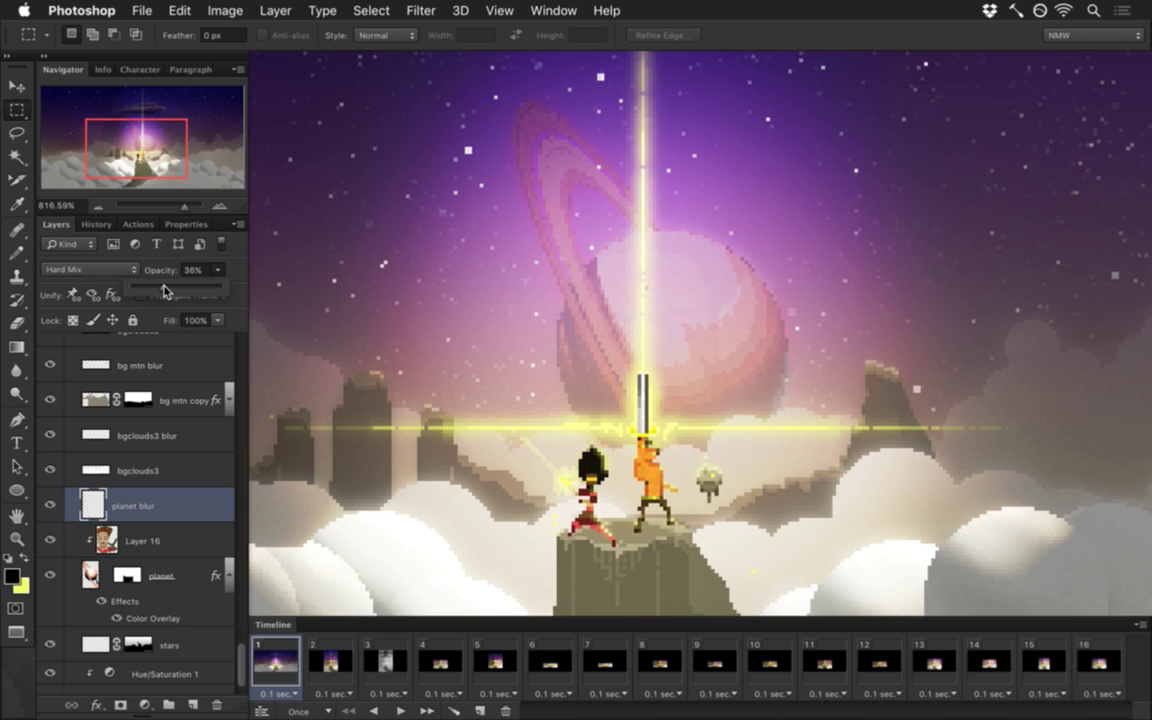
pyautogui.moveTo(165, 290)
pyautogui.mouseDown()
pyautogui.moveTo(175, 291)
pyautogui.moveTo(163, 291)
pyautogui.mouseUp()
pyautogui.click(236, 284)
# Step: Set the bg mtn blur layer to the Lighten blend mode at 100% opacity
pyautogui.moveTo(551, 353); pyautogui.dragTo(560, 401)
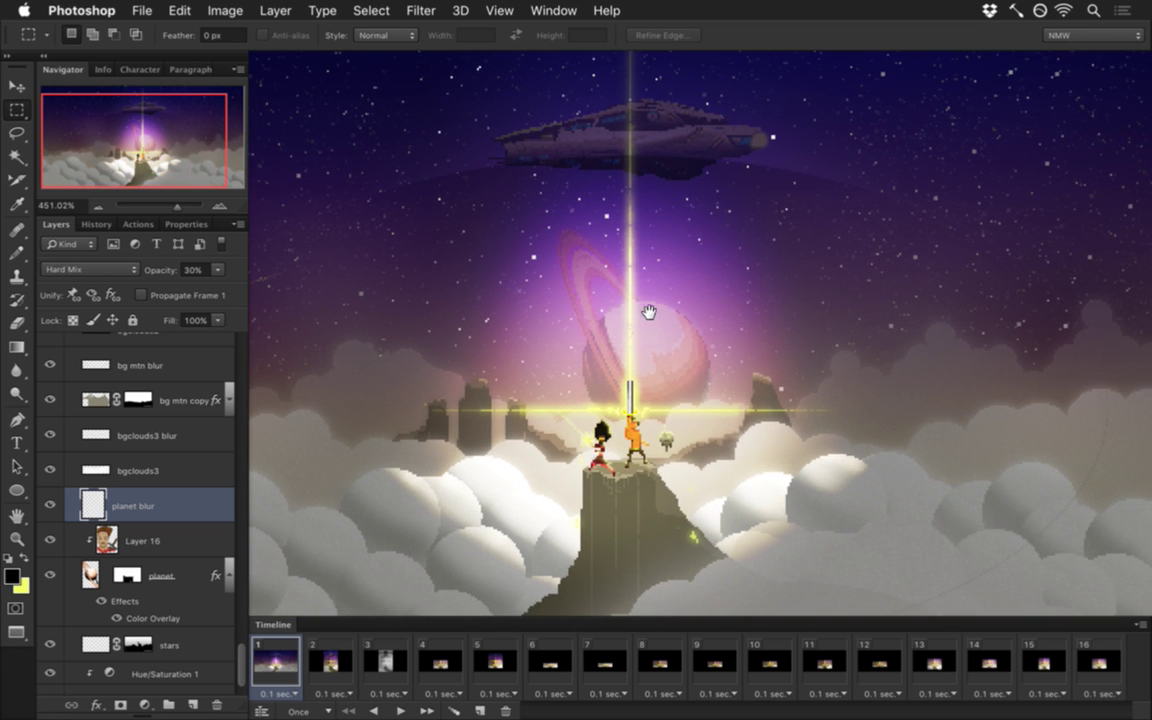
pyautogui.scroll(3, 650, 340)
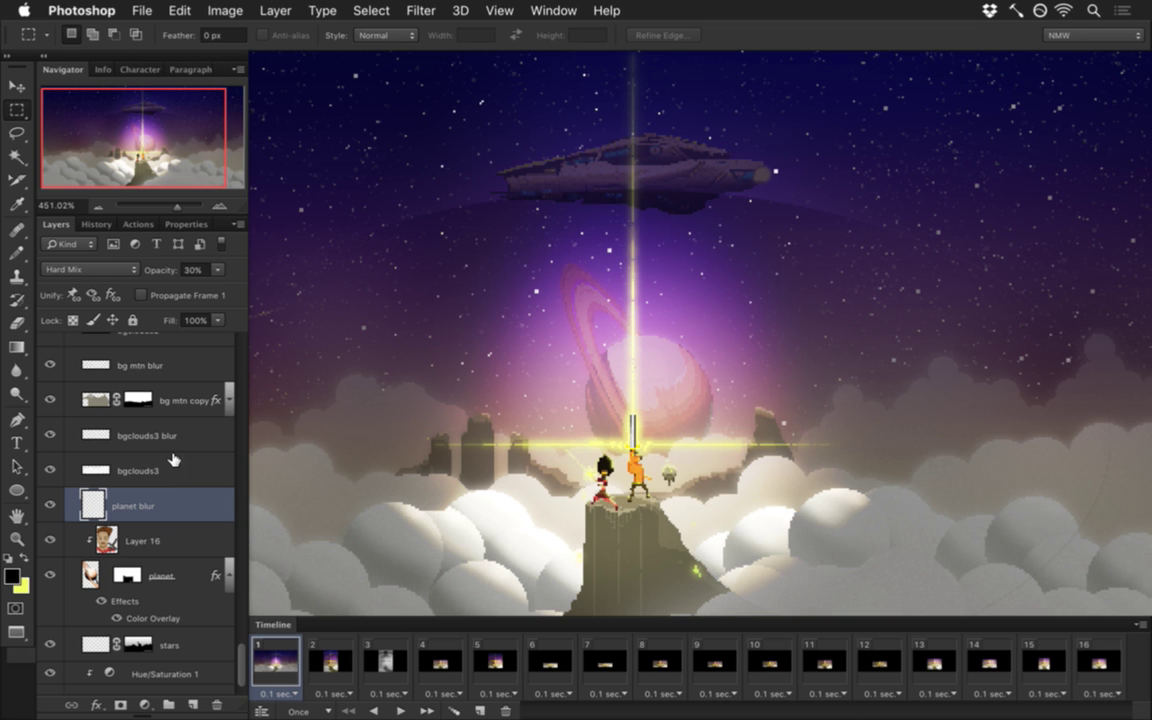
pyautogui.click(95, 362)
pyautogui.click(217, 270)
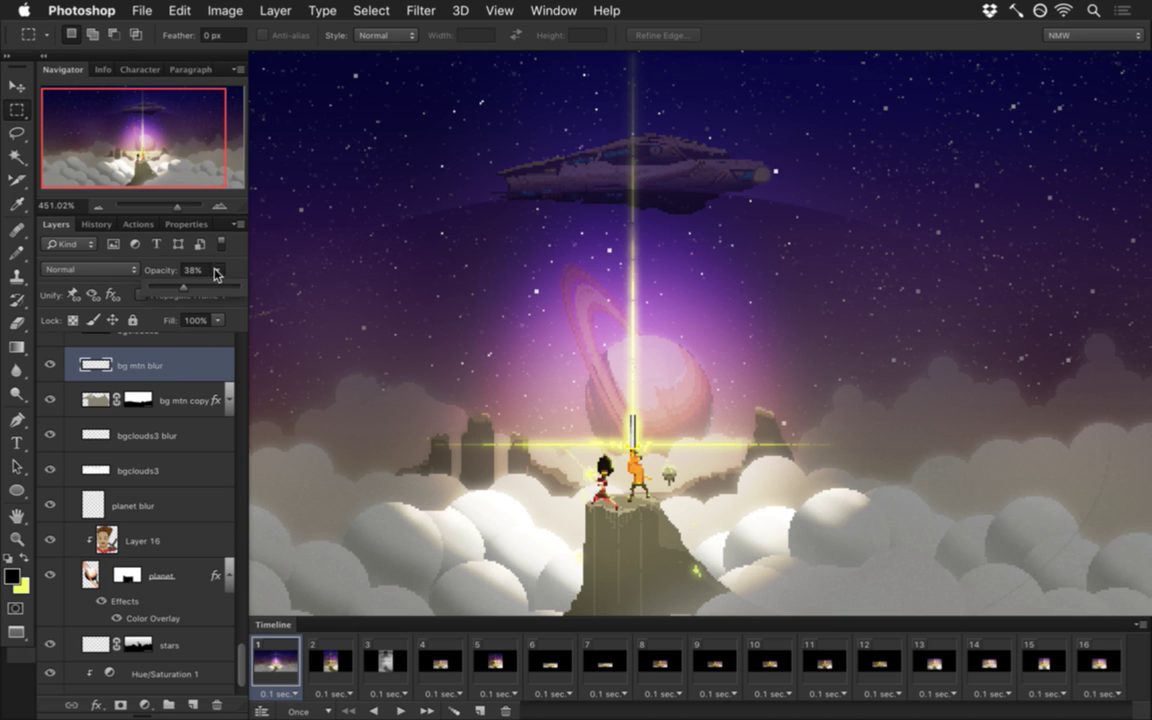
pyautogui.moveTo(168, 290); pyautogui.dragTo(240, 290)
pyautogui.click(217, 244)
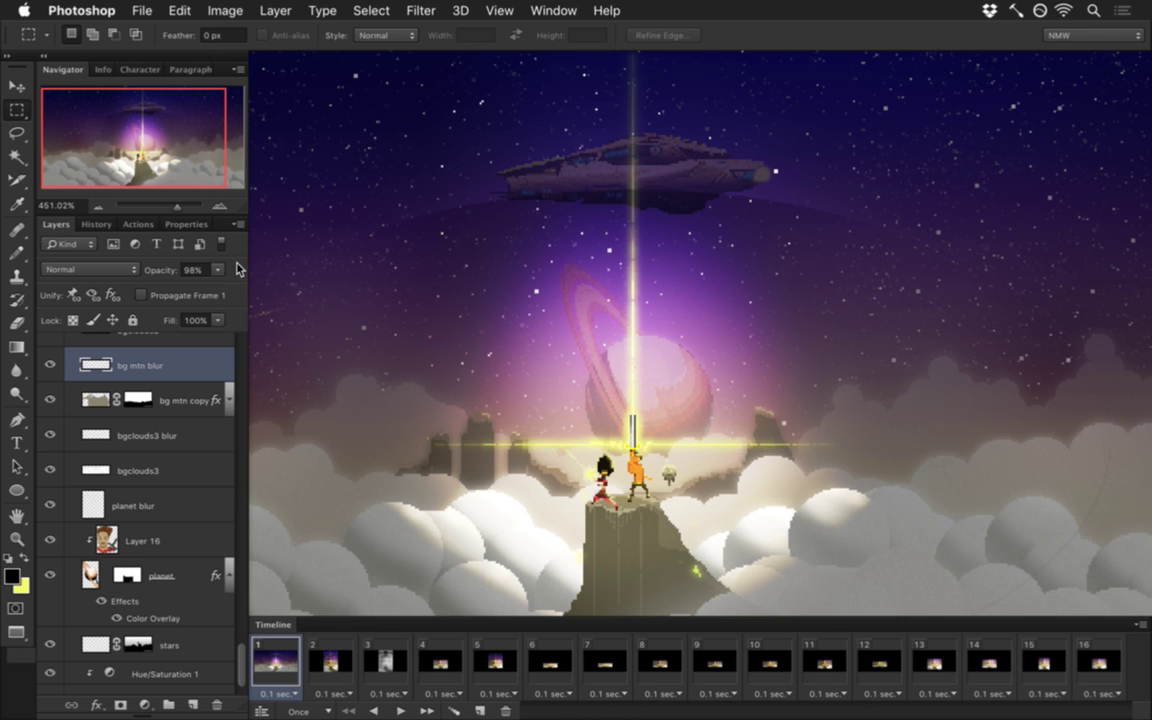
pyautogui.click(118, 274)
pyautogui.click(95, 372)
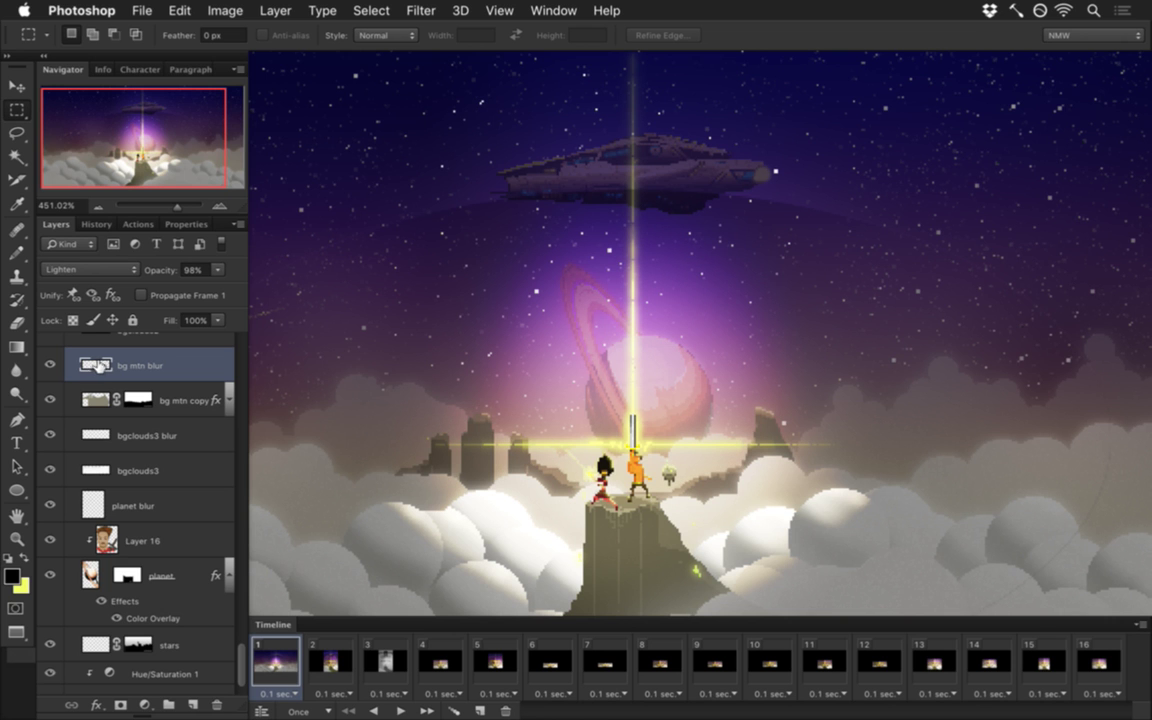
pyautogui.moveTo(427, 403); pyautogui.dragTo(527, 453)
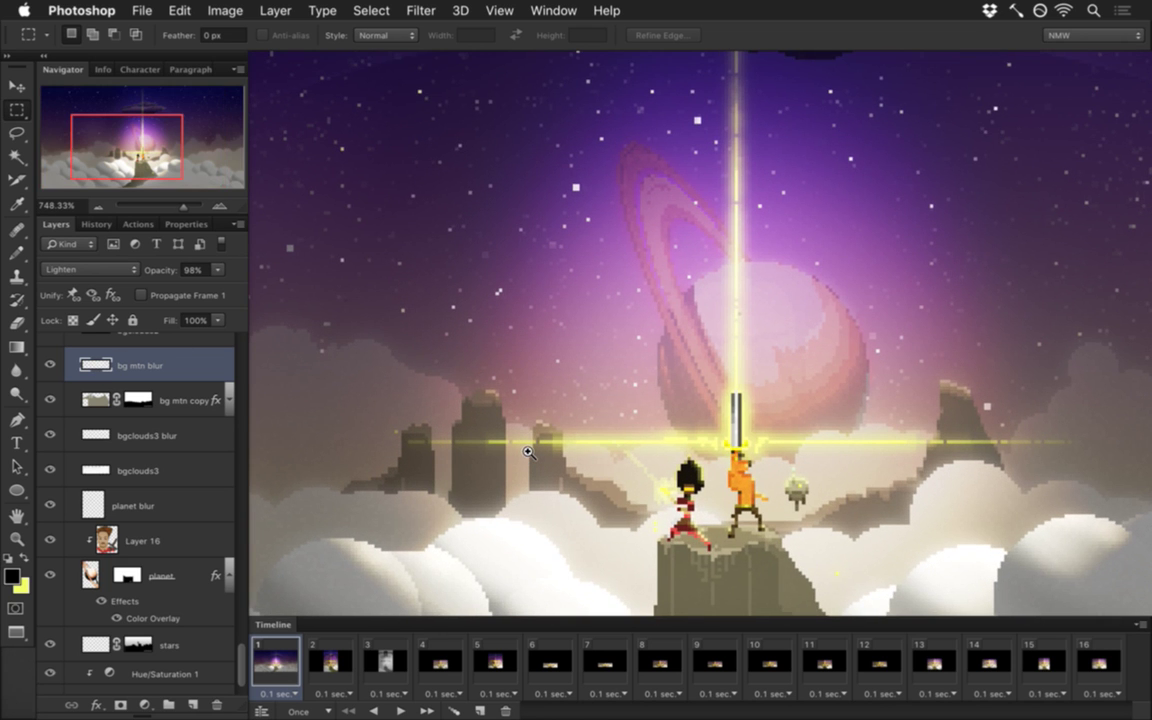
pyautogui.moveTo(219, 270); pyautogui.dragTo(269, 288)
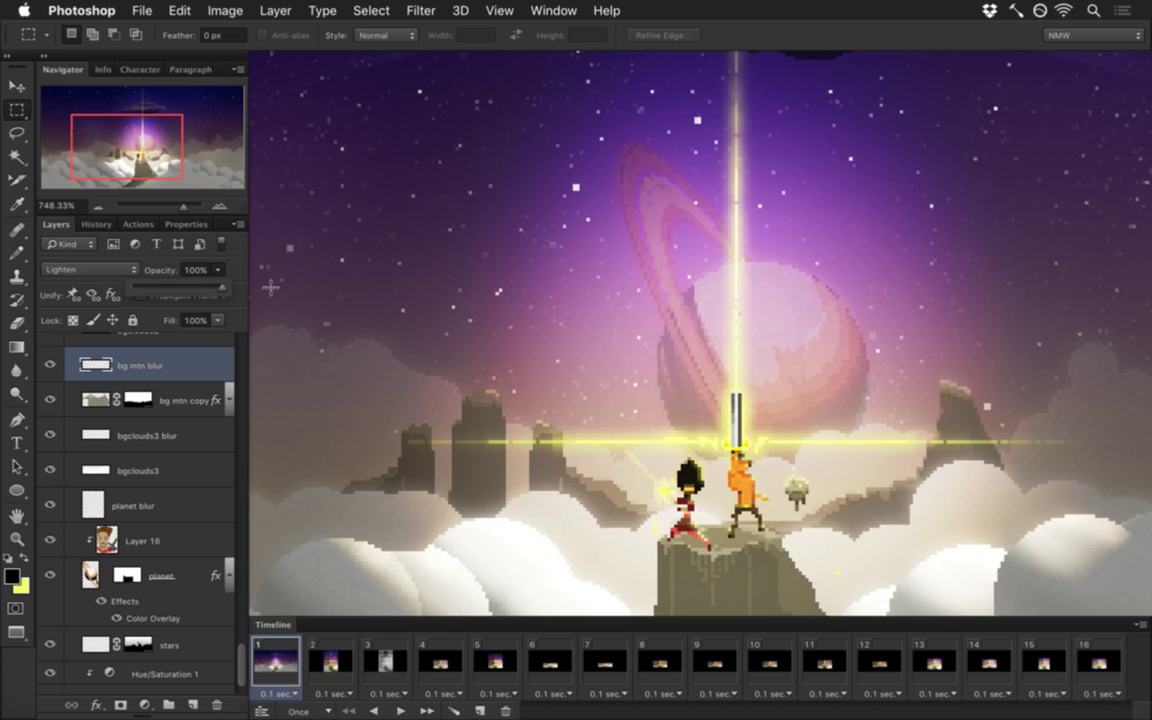
pyautogui.click(229, 272)
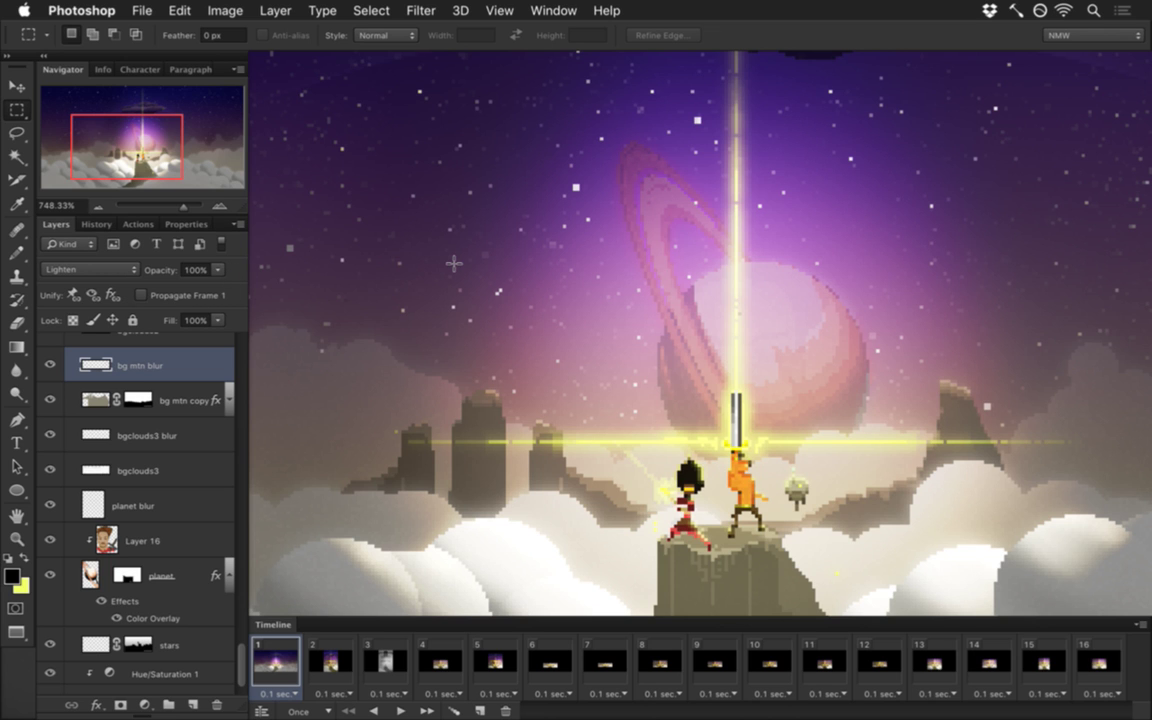
# Step: Try the Screen and Color Dodge blend modes on the bg mtn blur layer, ending on Overlay
pyautogui.hotkey('shift', '+')
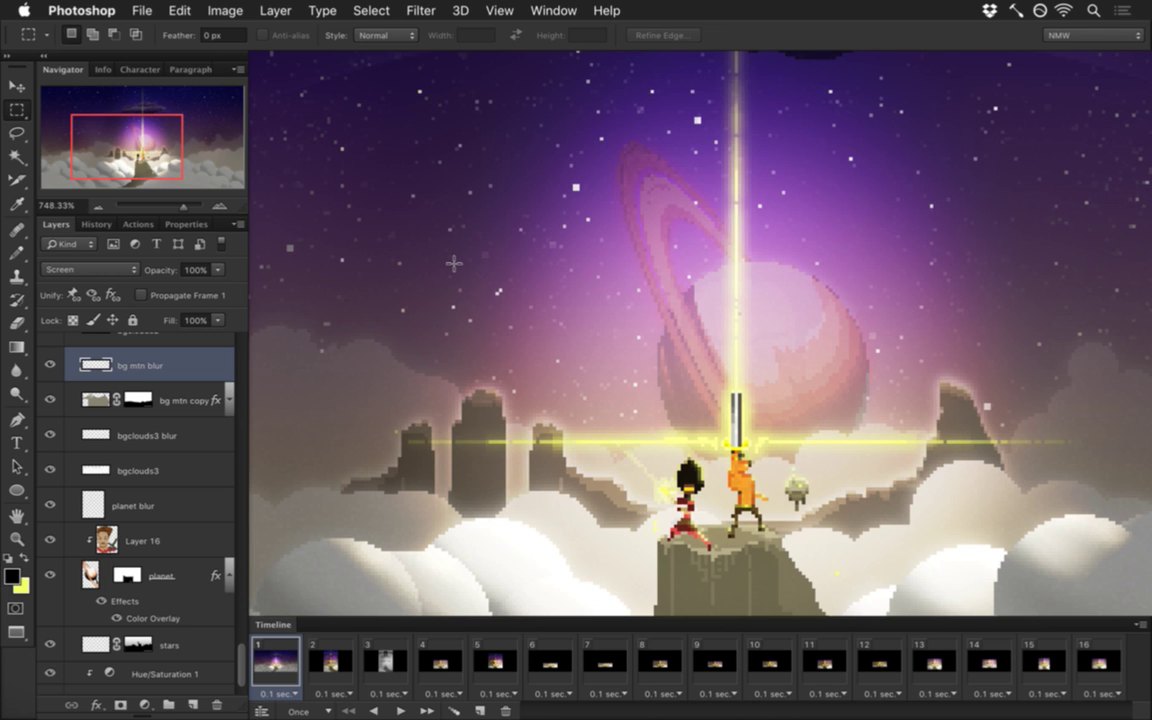
pyautogui.hotkey('shift', '+')
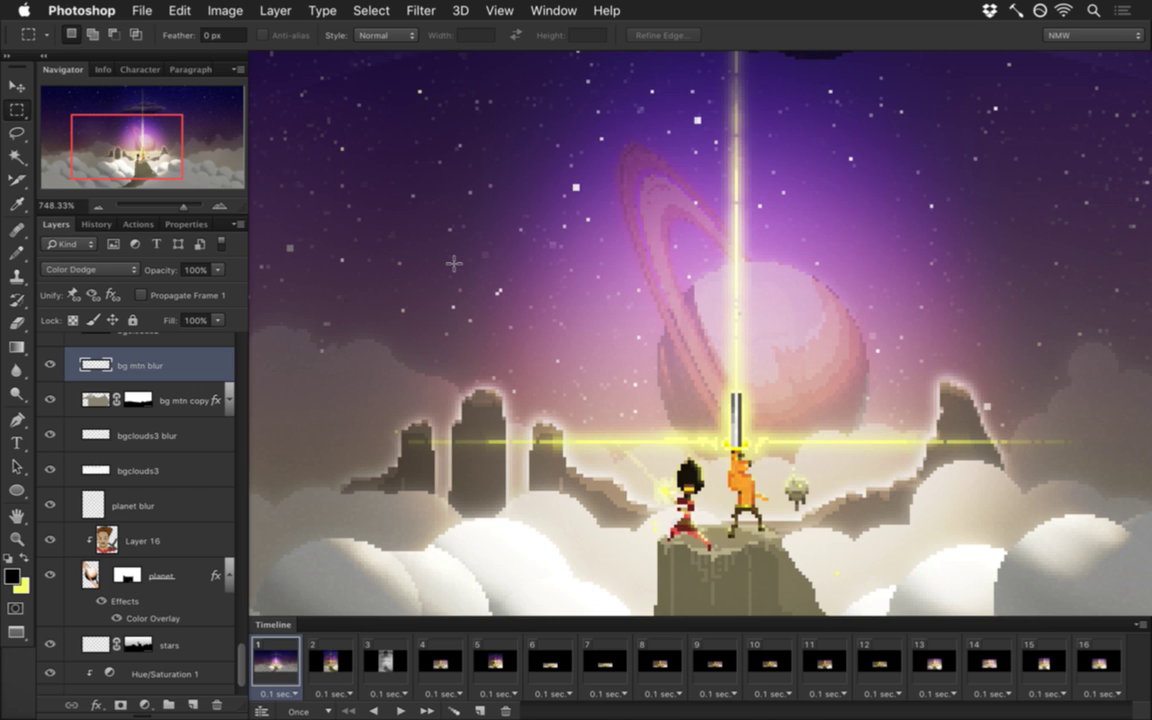
pyautogui.hotkey('shift', '+')
pyautogui.hotkey('shift', '+')
pyautogui.hotkey('shift', '+')
pyautogui.hotkey('shift', '+')
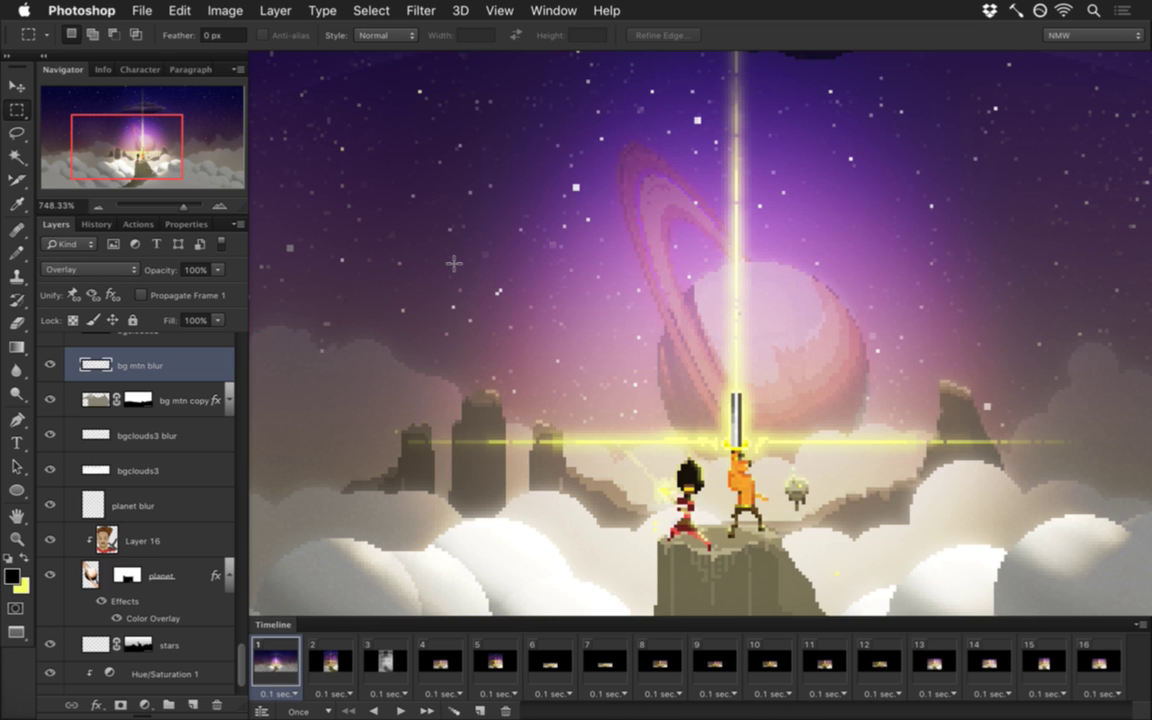
pyautogui.hotkey('shift', '-')
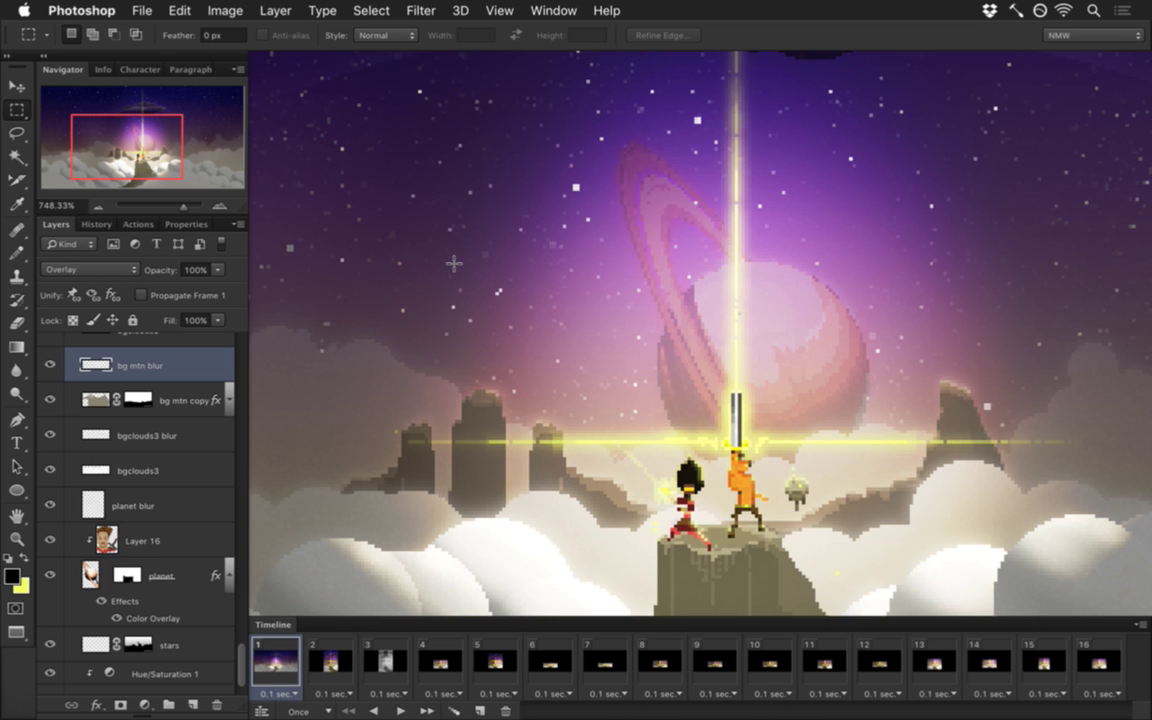
# Step: Lower the opacity of the bg mtn blur layer to 49% and save the document
pyautogui.moveTo(217, 270); pyautogui.dragTo(186, 289)
pyautogui.press('Return')
pyautogui.press('super+s')
# Step: Duplicate the ship layer above the fg mtn layer
pyautogui.scroll(-3, 535, 365)
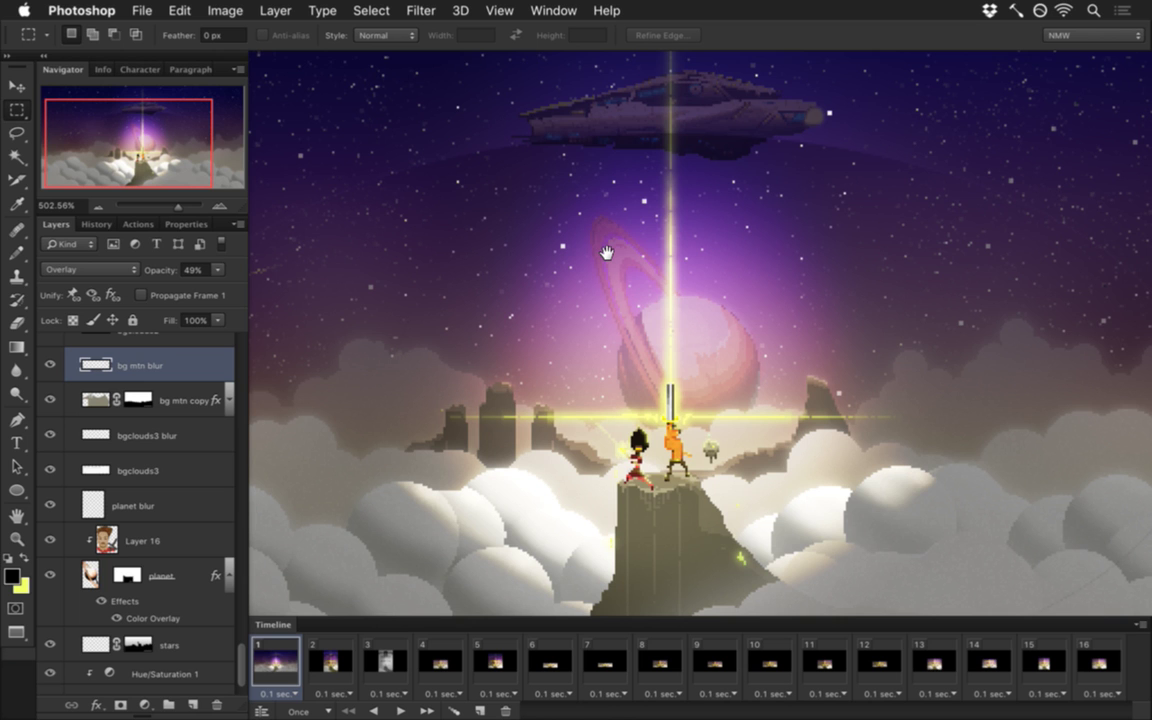
pyautogui.moveTo(606, 251); pyautogui.dragTo(604, 329)
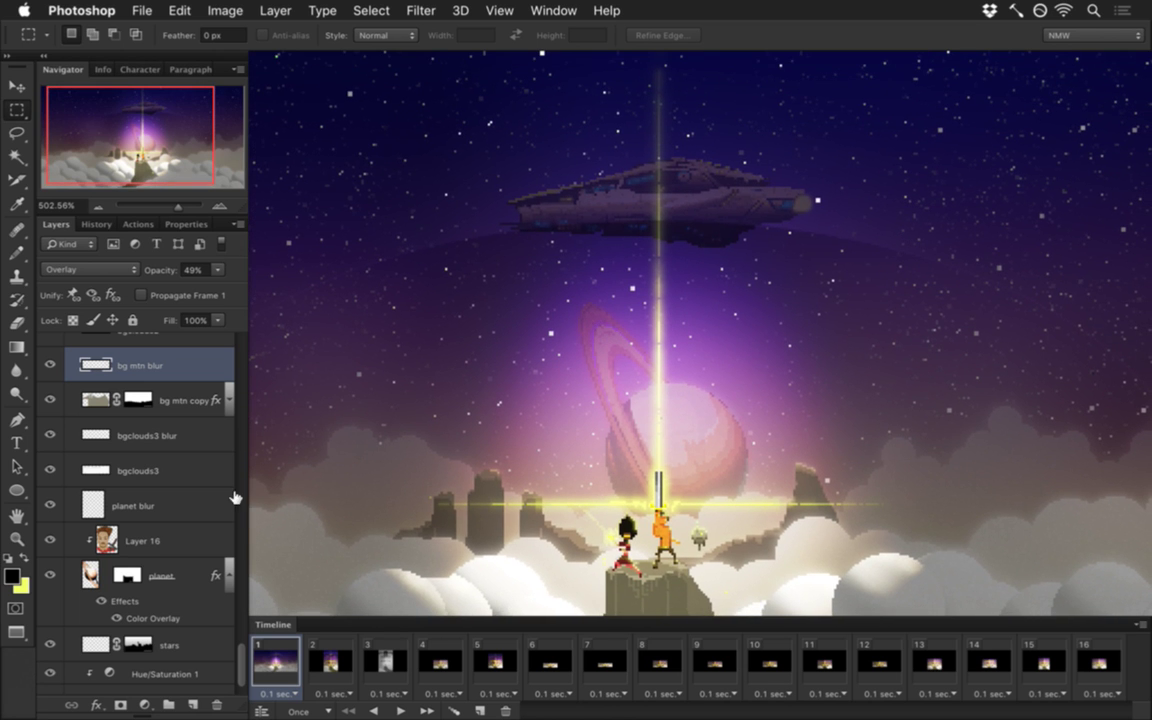
pyautogui.scroll(5, 225, 600)
pyautogui.moveTo(243, 640); pyautogui.dragTo(231, 598)
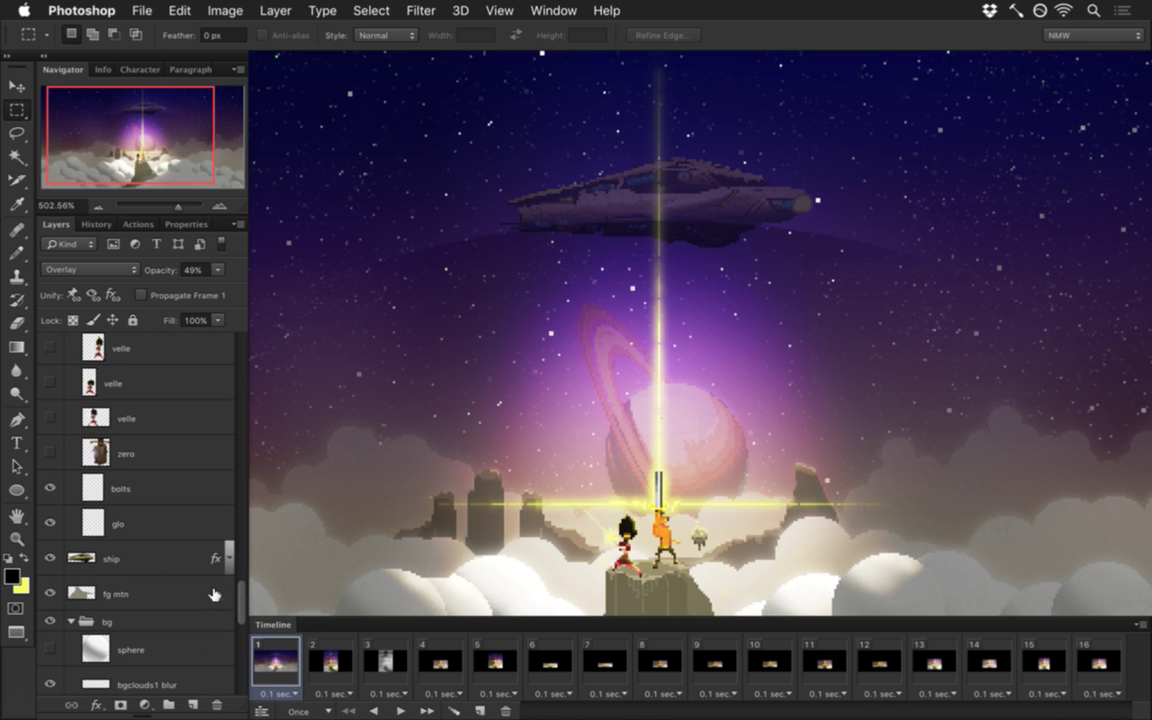
pyautogui.click(150, 558)
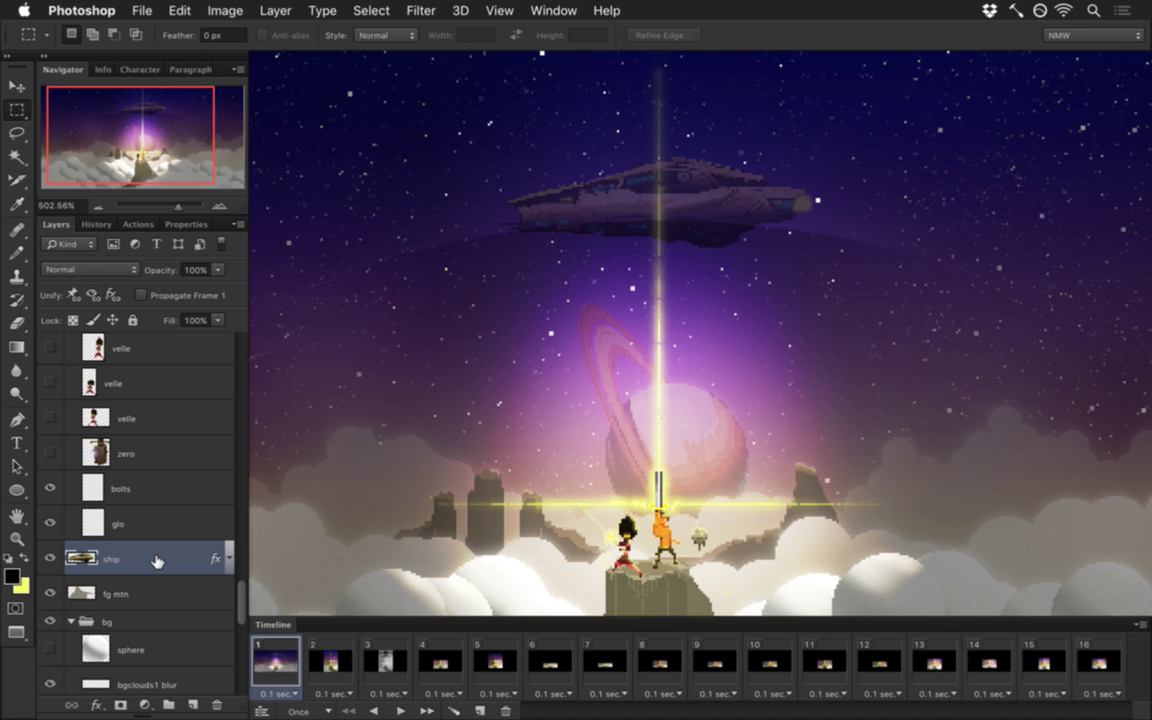
pyautogui.press('super+j')
# Step: Apply a Gaussian Blur with a 2-pixel radius to the ship copy layer
pyautogui.click(412, 8)
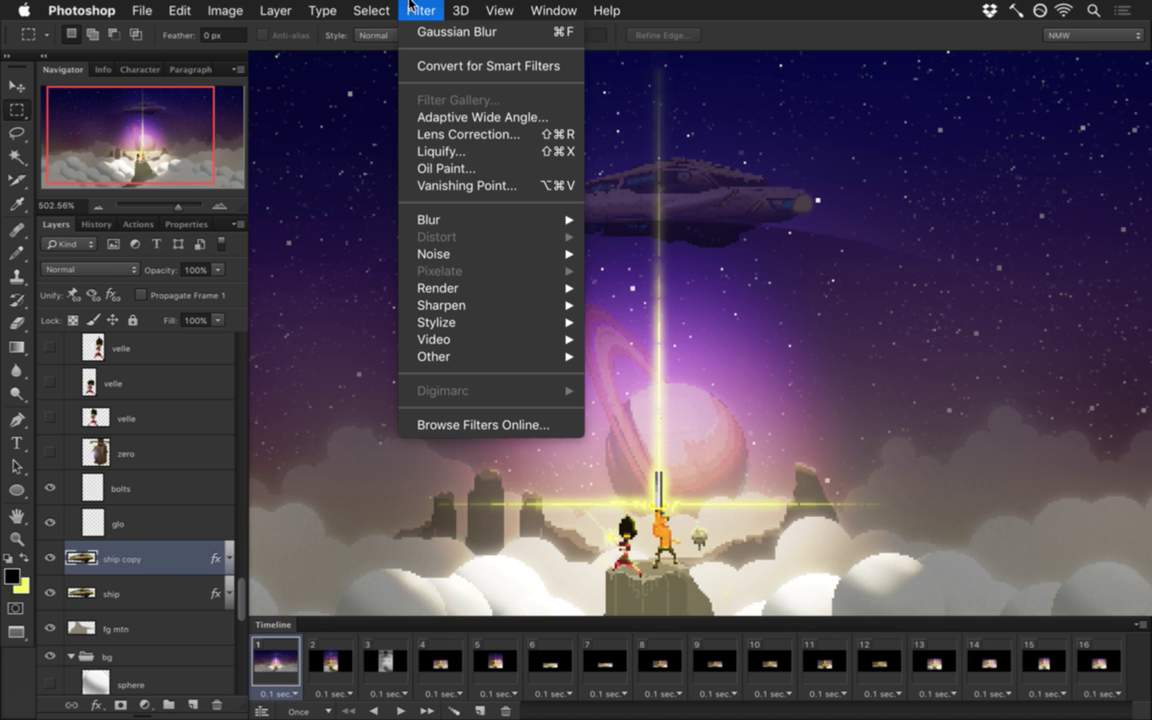
pyautogui.moveTo(430, 218)
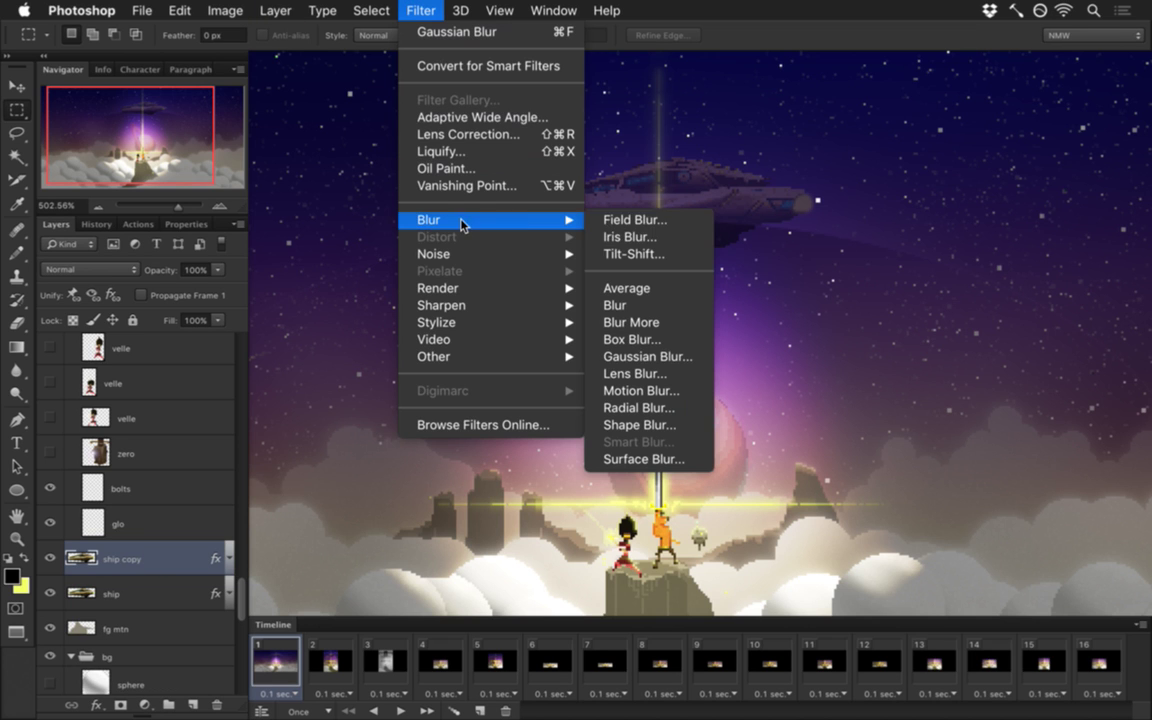
pyautogui.click(636, 356)
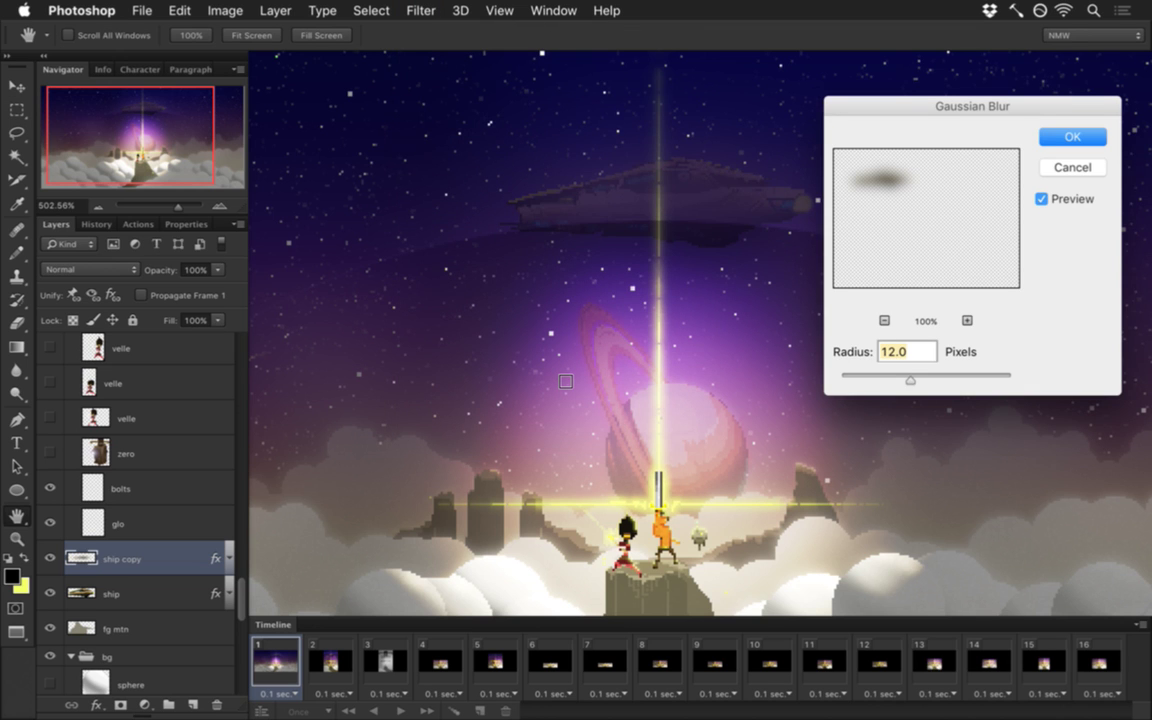
pyautogui.click(1076, 140)
pyautogui.write('4')
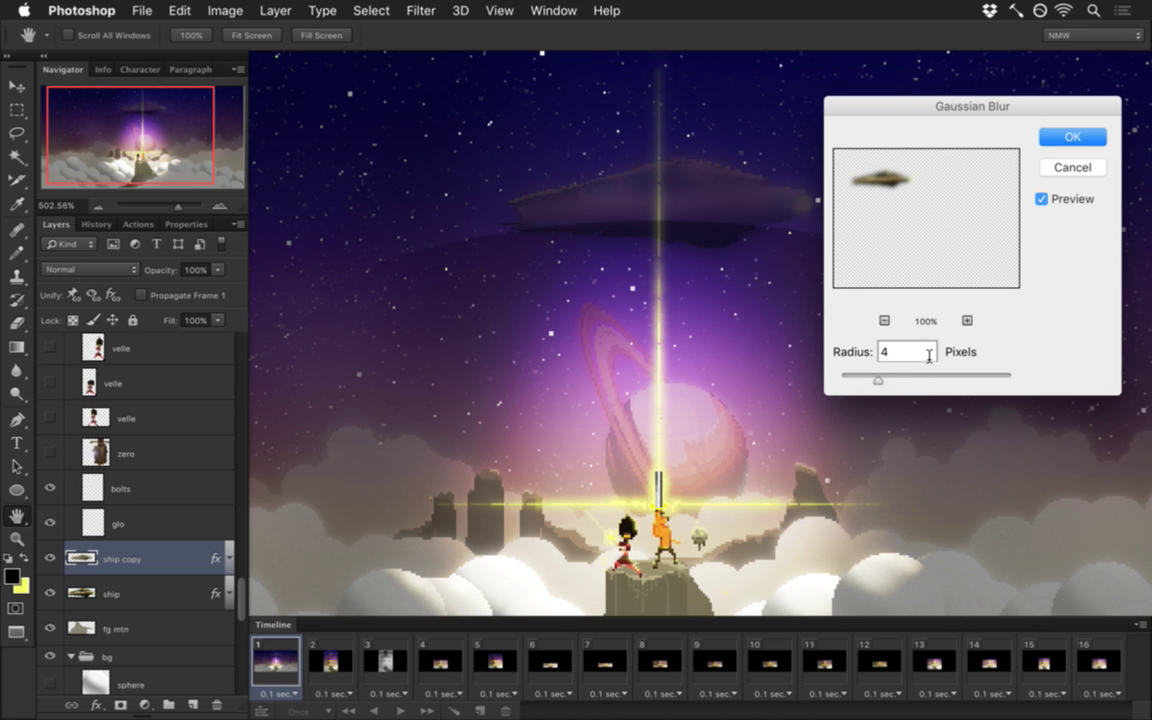
pyautogui.press('BackSpace')
pyautogui.write('2')
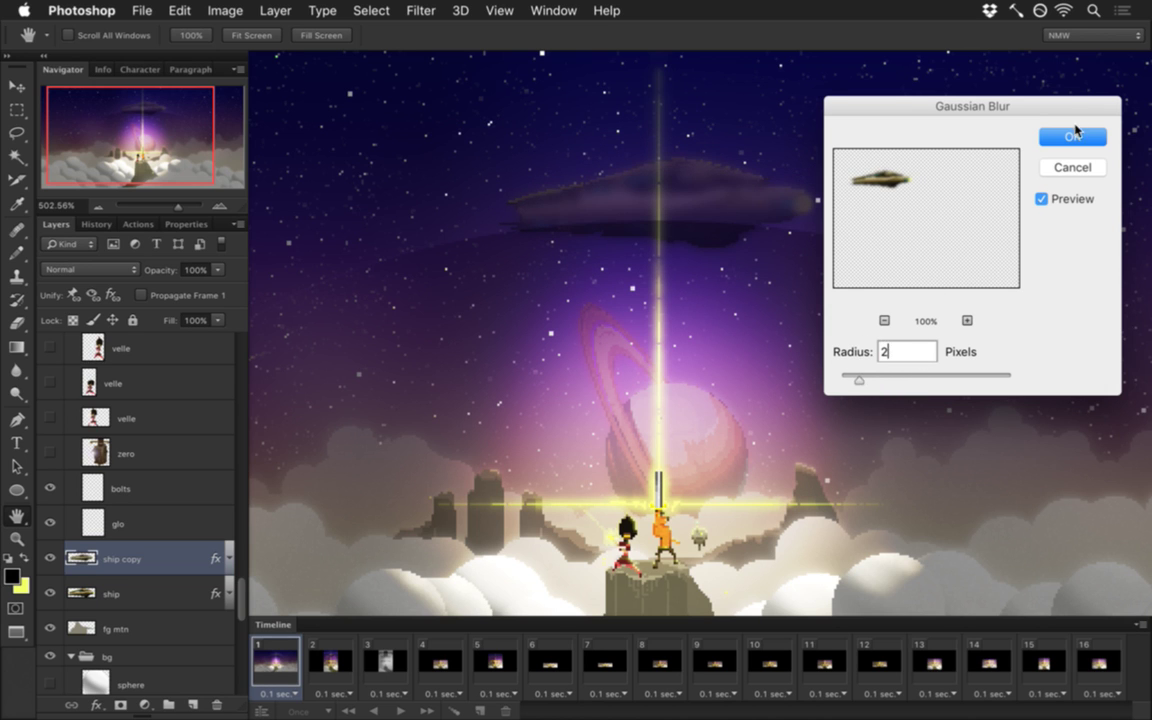
pyautogui.press('Return')
pyautogui.press('m')
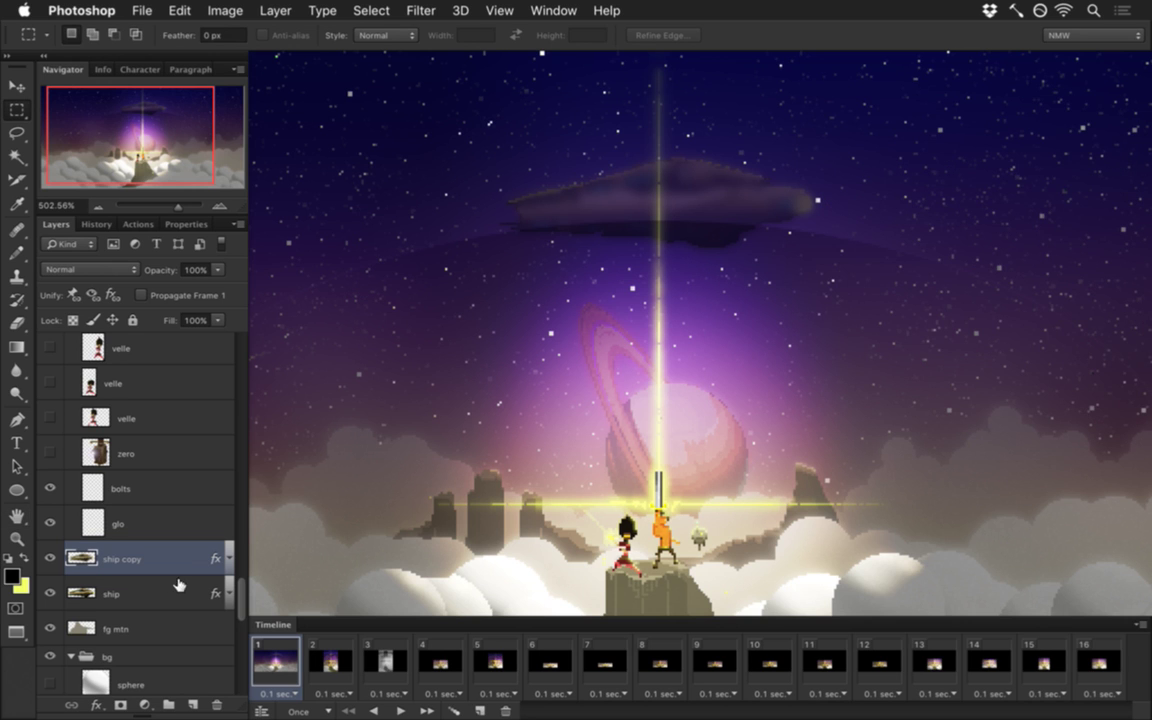
# Step: Delete the ship's silhouette from the blurred ship copy layer and clear the selection
pyautogui.keyDown('super'); pyautogui.click(80, 552); pyautogui.keyUp('super')
pyautogui.press('Delete')
pyautogui.hotkey('ctrl', 'd')
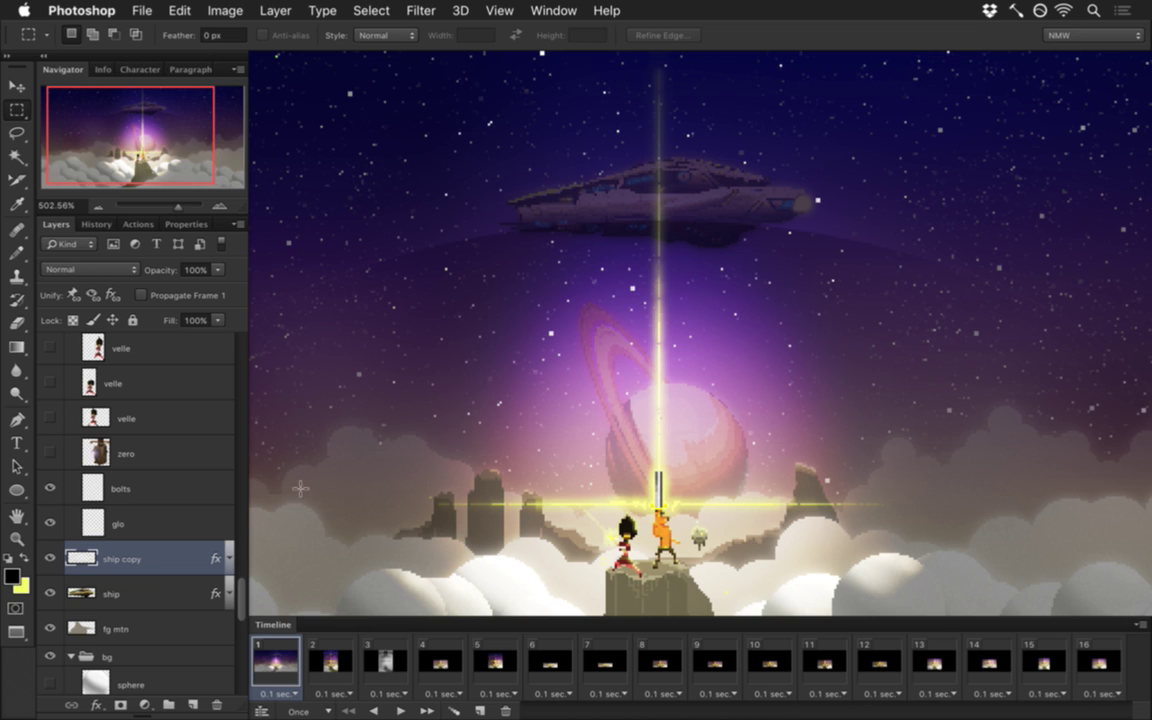
# Step: Rename the ship copy layer to "ship blur"
pyautogui.doubleClick(122, 558)
pyautogui.write('ship co')
pyautogui.write('lur')
pyautogui.press('Return')
# Step: Try a lower opacity on the ship layer
pyautogui.click(121, 585)
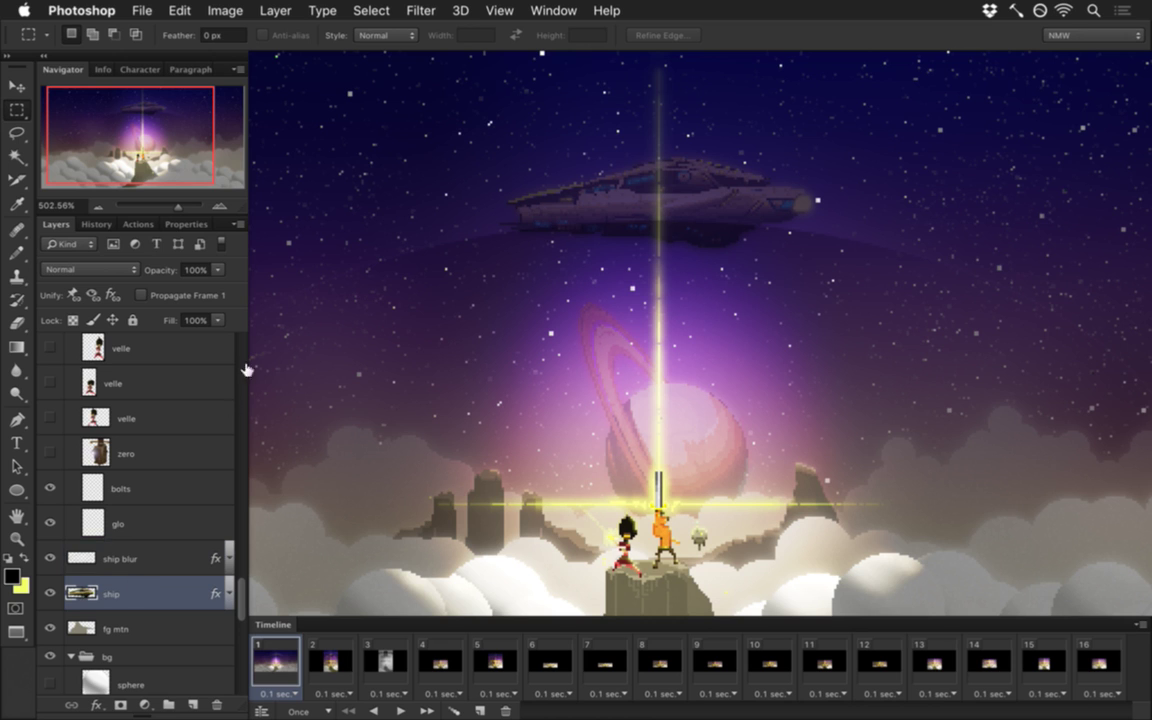
pyautogui.click(220, 270)
pyautogui.click(192, 288)
pyautogui.moveTo(190, 288); pyautogui.dragTo(239, 272)
# Step: Set the opacity of the ship layer's Color Overlay effect to 74%, keeping the Normal blend mode
pyautogui.click(229, 593)
pyautogui.doubleClick(133, 636)
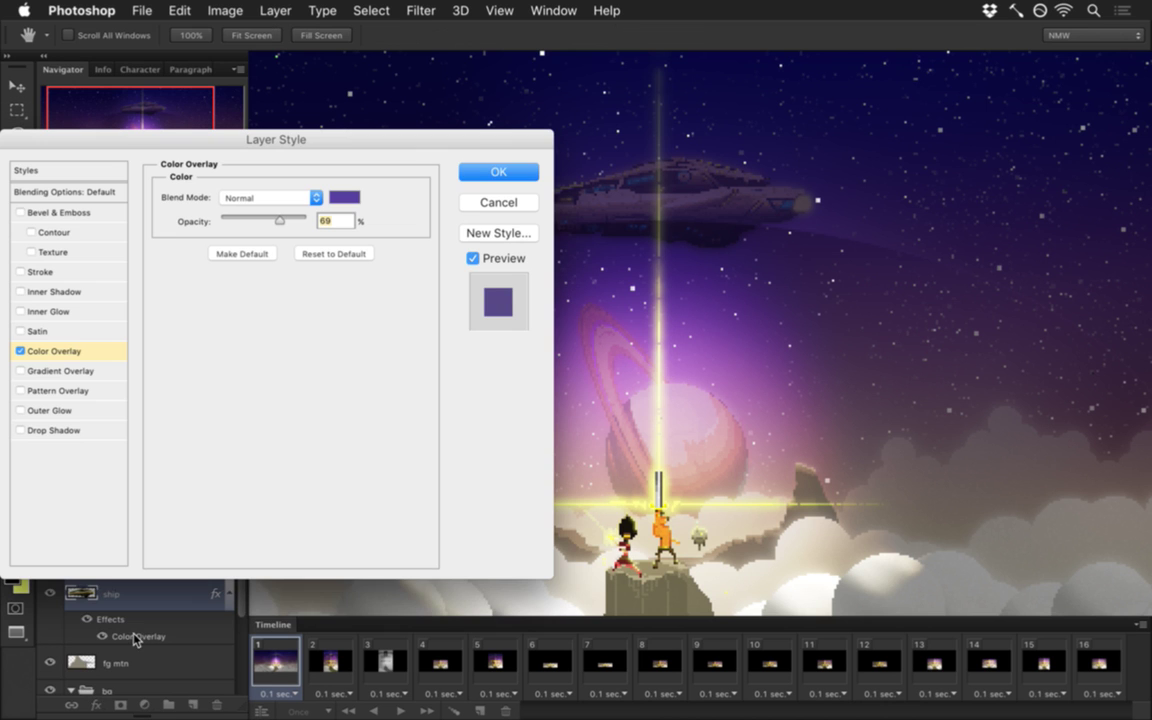
pyautogui.moveTo(350, 143); pyautogui.dragTo(357, 337)
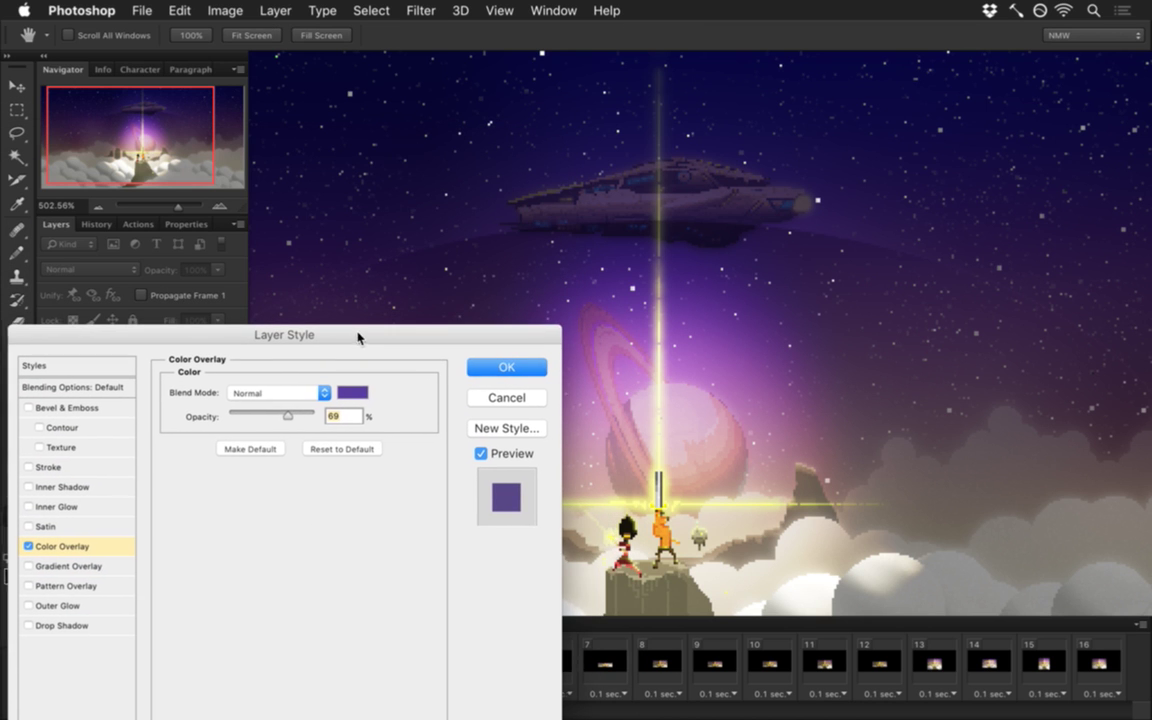
pyautogui.click(266, 391)
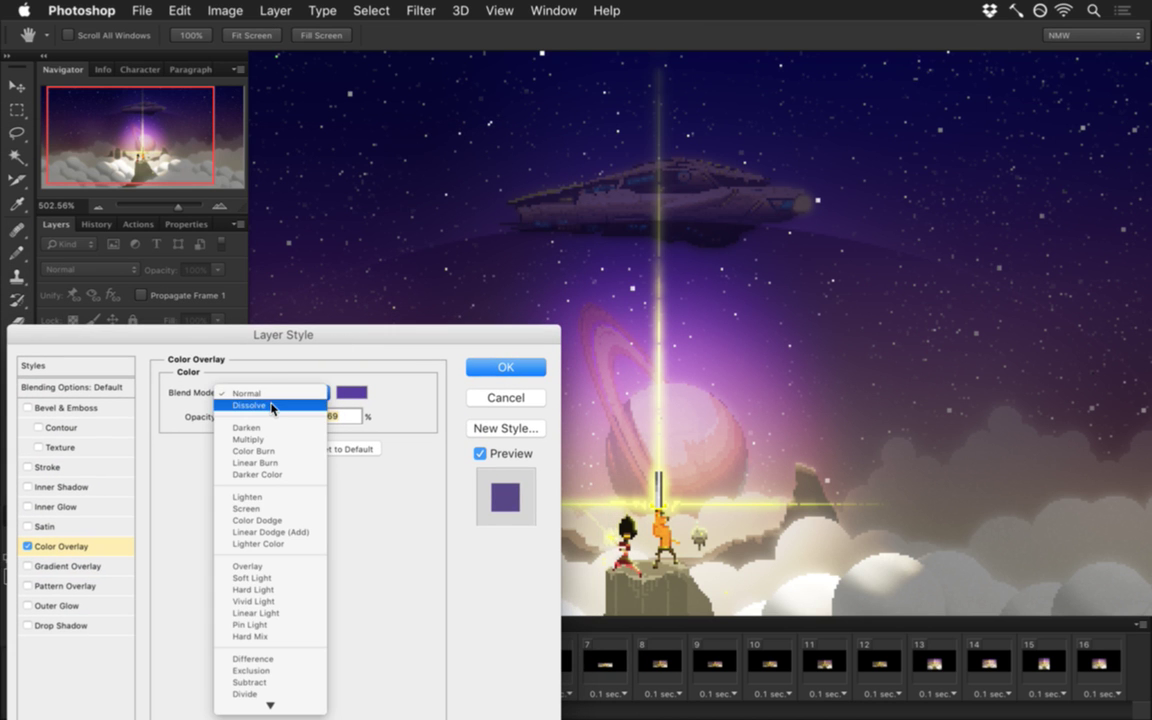
pyautogui.click(258, 393)
pyautogui.moveTo(288, 417); pyautogui.dragTo(297, 418)
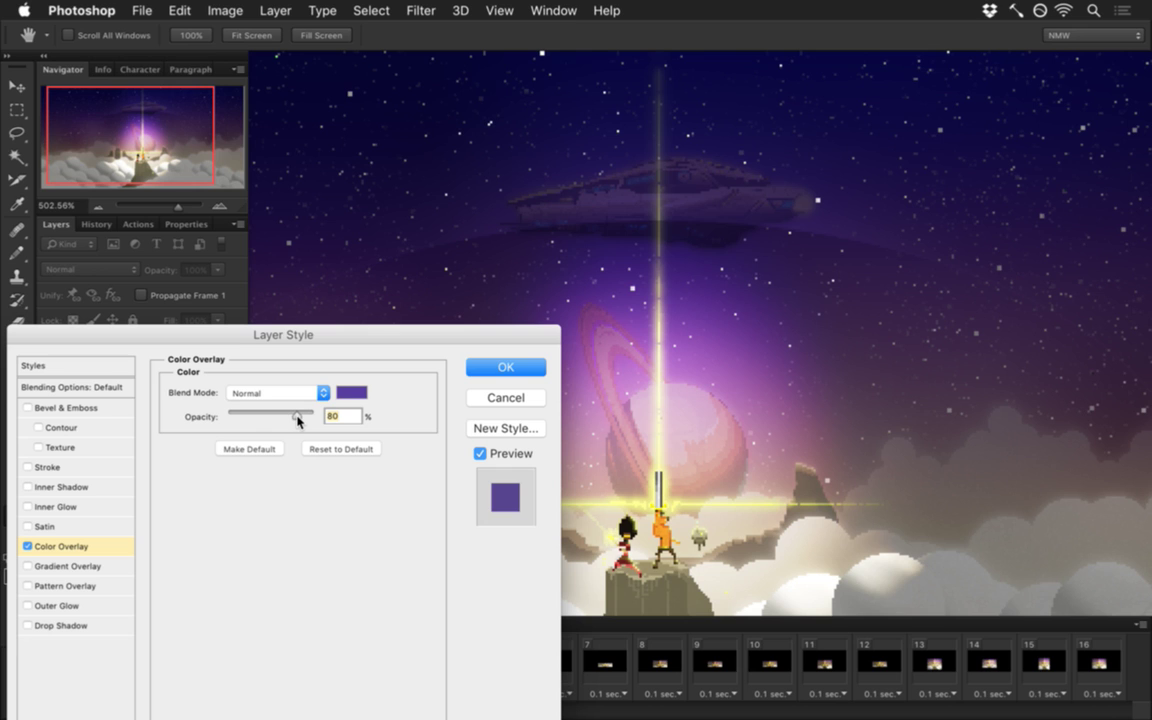
pyautogui.moveTo(297, 418); pyautogui.dragTo(294, 418)
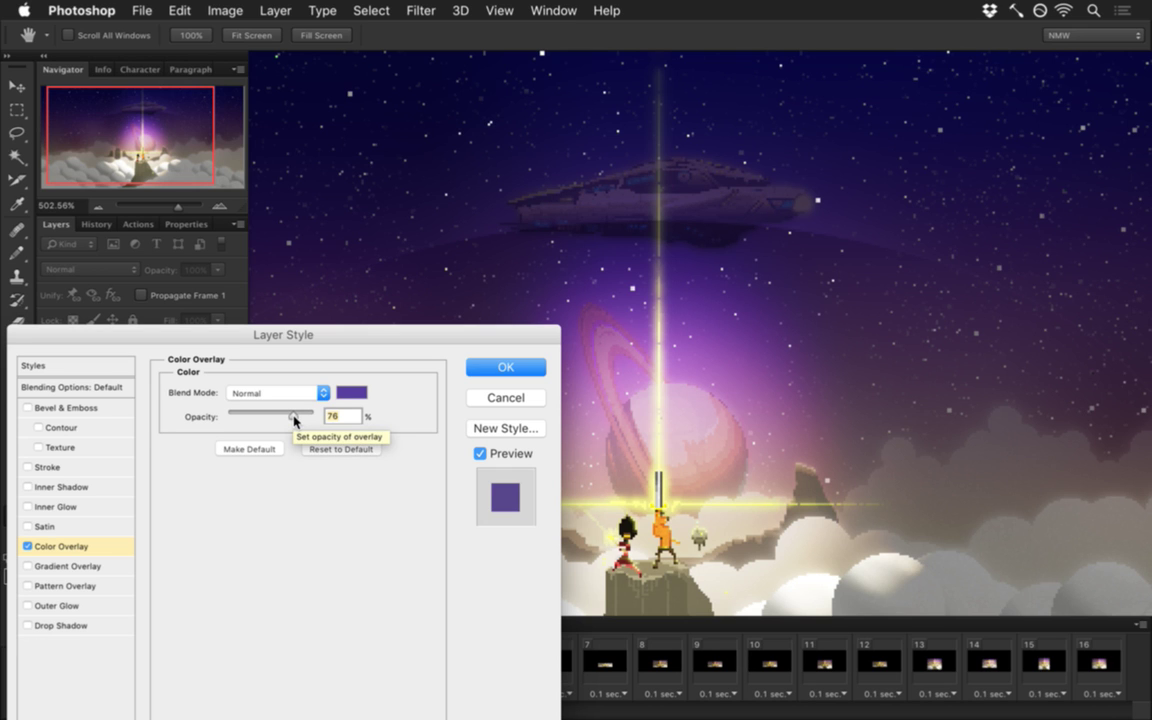
pyautogui.moveTo(291, 419); pyautogui.dragTo(293, 423)
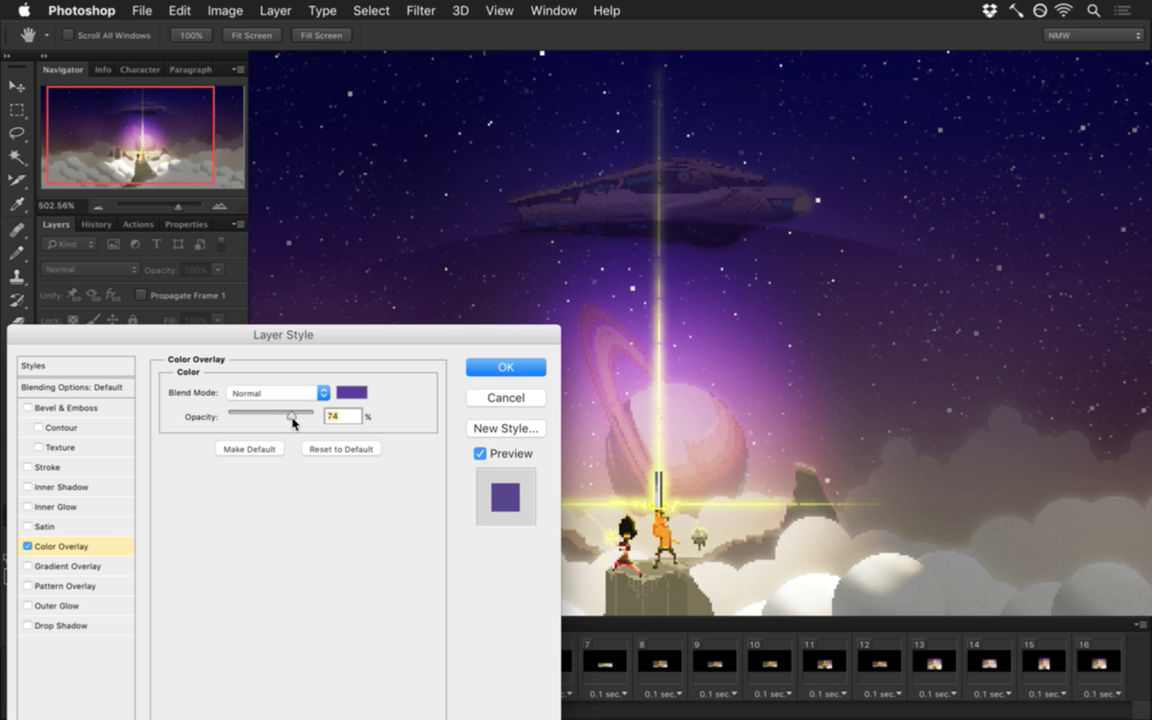
pyautogui.click(505, 367)
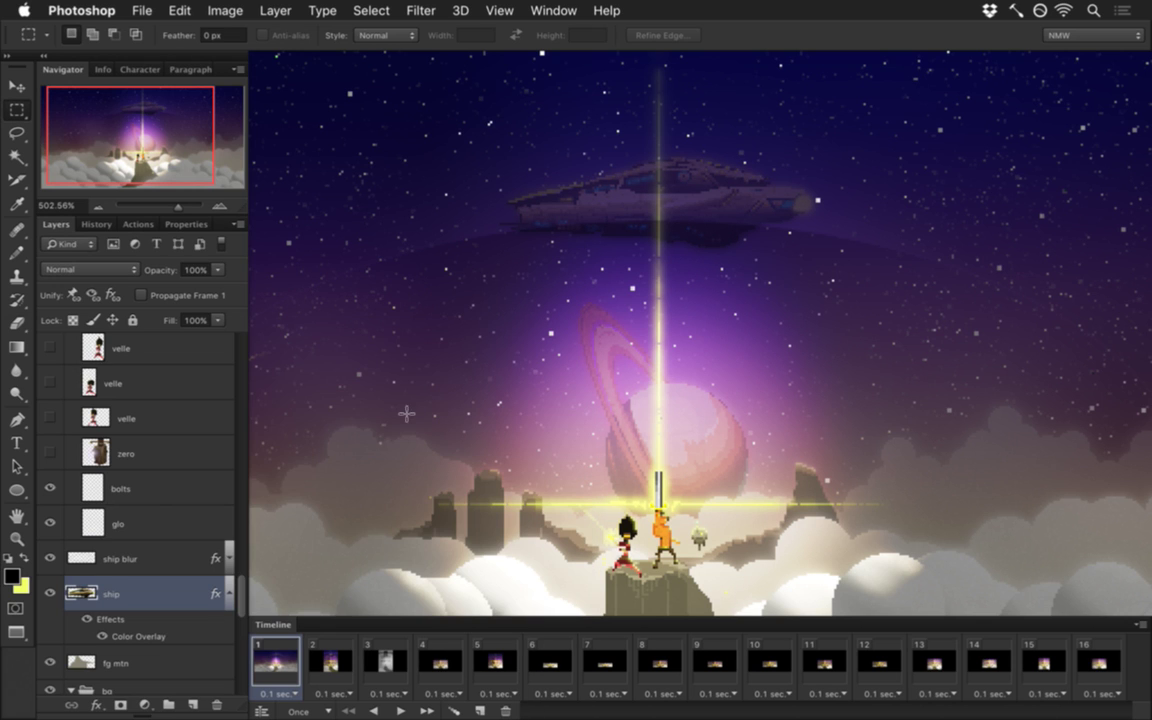
# Step: Cycle through the blend modes of the ship blur layer and settle on Divide
pyautogui.click(160, 550)
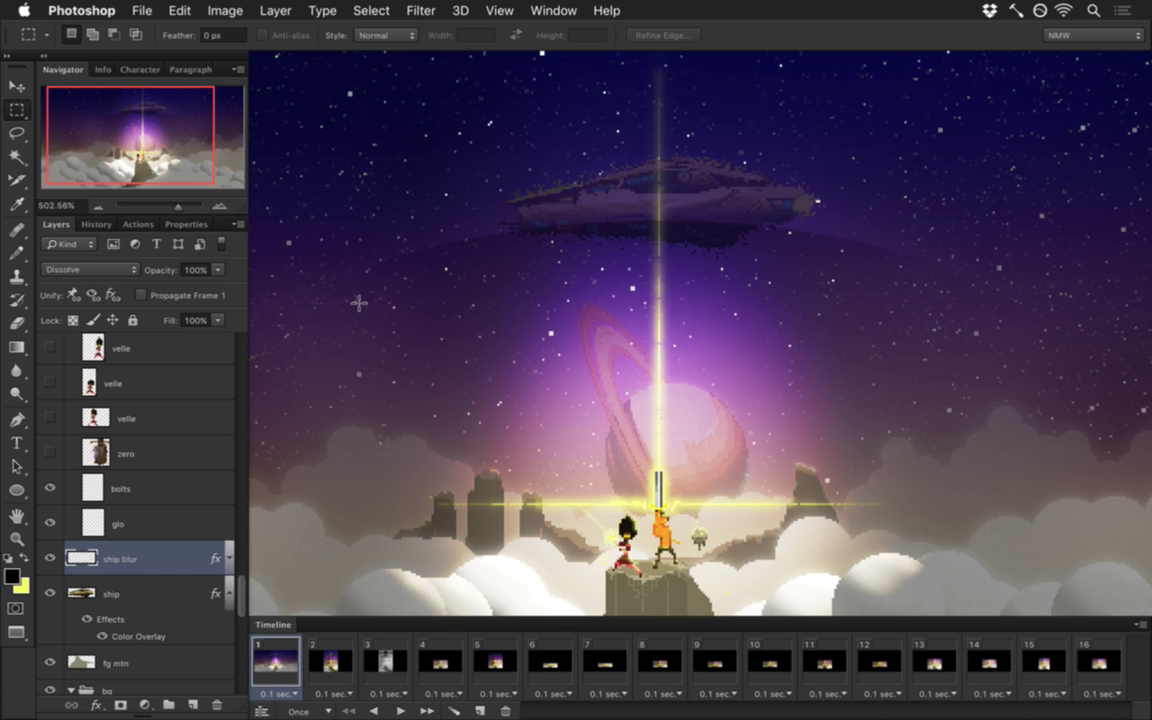
pyautogui.hotkey('shift', '+')
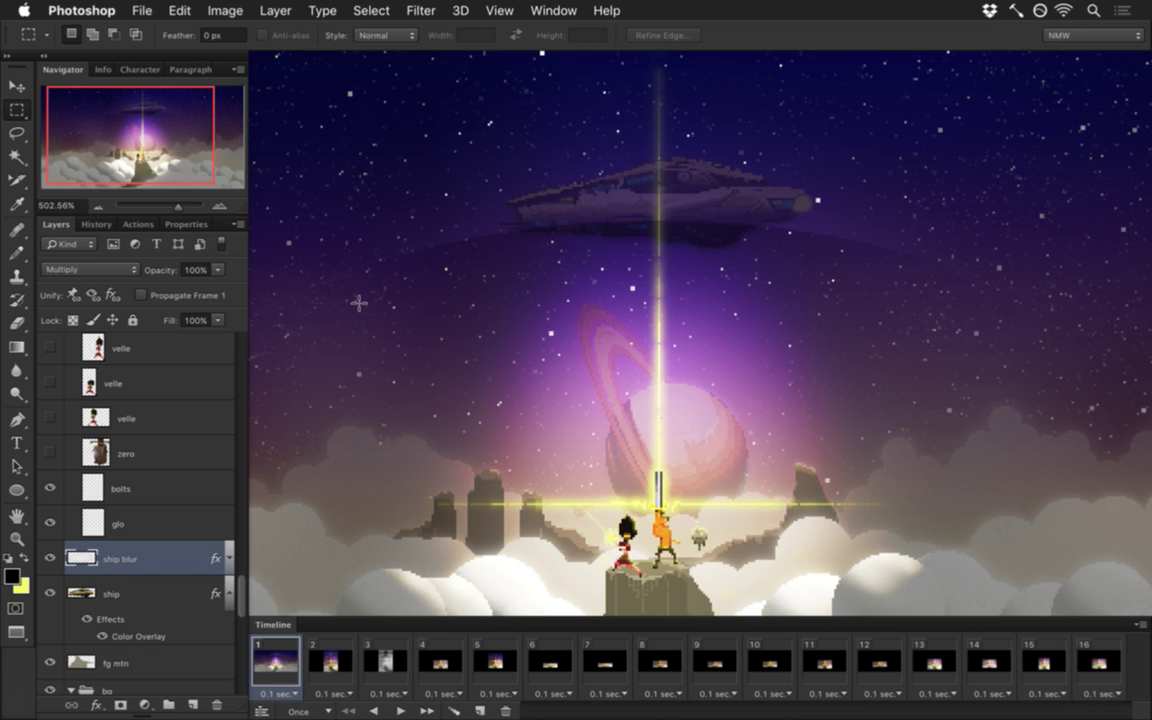
pyautogui.hotkey('shift', '+')
pyautogui.hotkey('shift', '+')
pyautogui.hotkey('shift', '+')
pyautogui.hotkey('shift', '+')
pyautogui.hotkey('shift', '+')
pyautogui.hotkey('shift', '+')
pyautogui.hotkey('shift', '+')
pyautogui.hotkey('shift', '+')
pyautogui.hotkey('shift', '-')
pyautogui.hotkey('shift', '-')
pyautogui.hotkey('shift', '-')
pyautogui.hotkey('shift', '+')
pyautogui.hotkey('shift', '+')
pyautogui.hotkey('shift', '+')
pyautogui.hotkey('shift', '+')
pyautogui.hotkey('shift', '+')
pyautogui.hotkey('shift', '+')
pyautogui.hotkey('shift', '+')
pyautogui.hotkey('shift', '+')
pyautogui.hotkey('shift', '-')
pyautogui.hotkey('shift', '+')
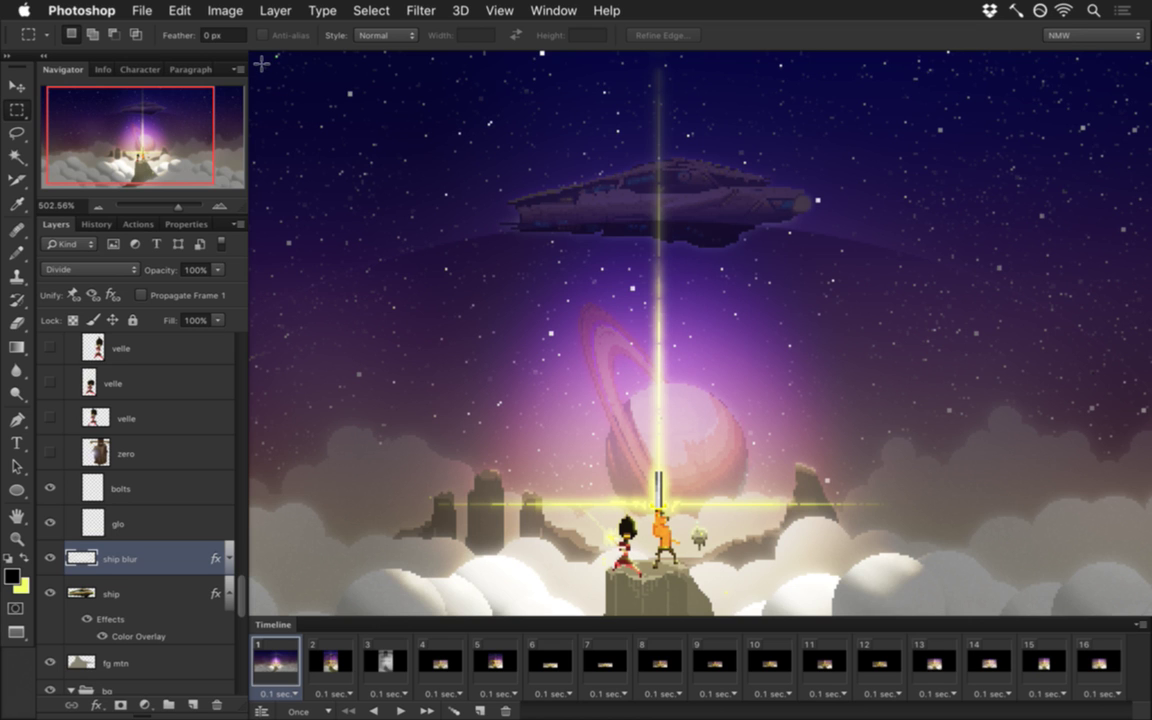
# Step: Add a reveal-all layer mask to the ship blur layer
pyautogui.click(230, 9)
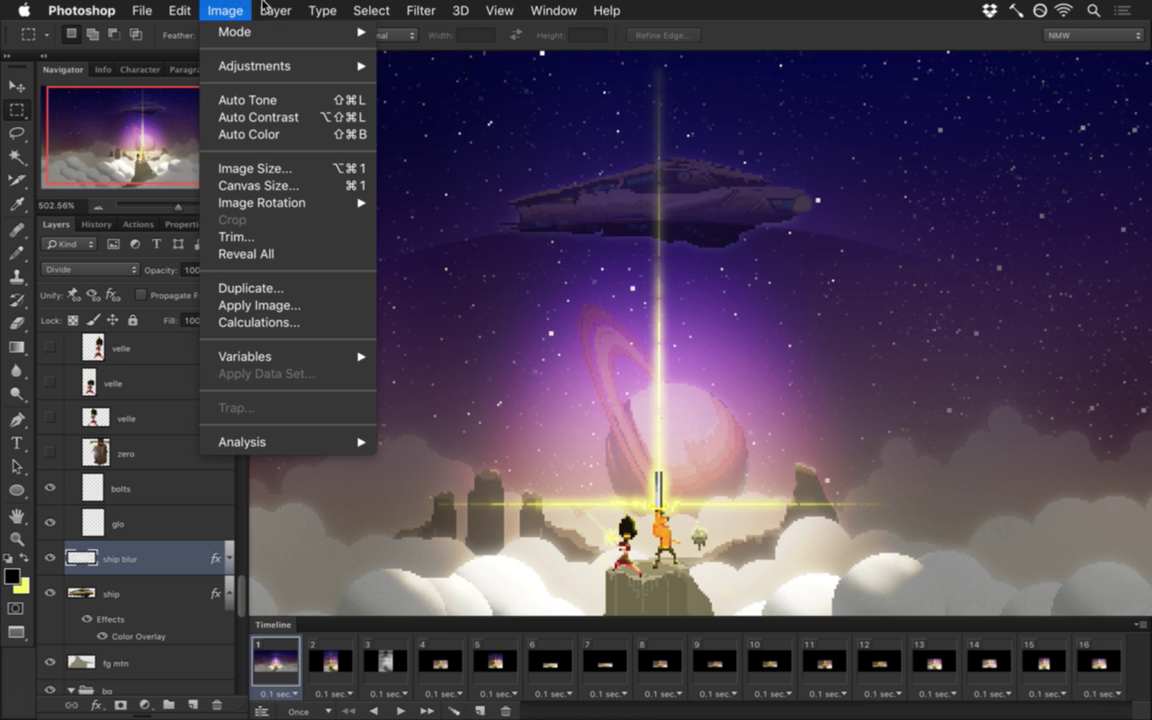
pyautogui.moveTo(374, 240)
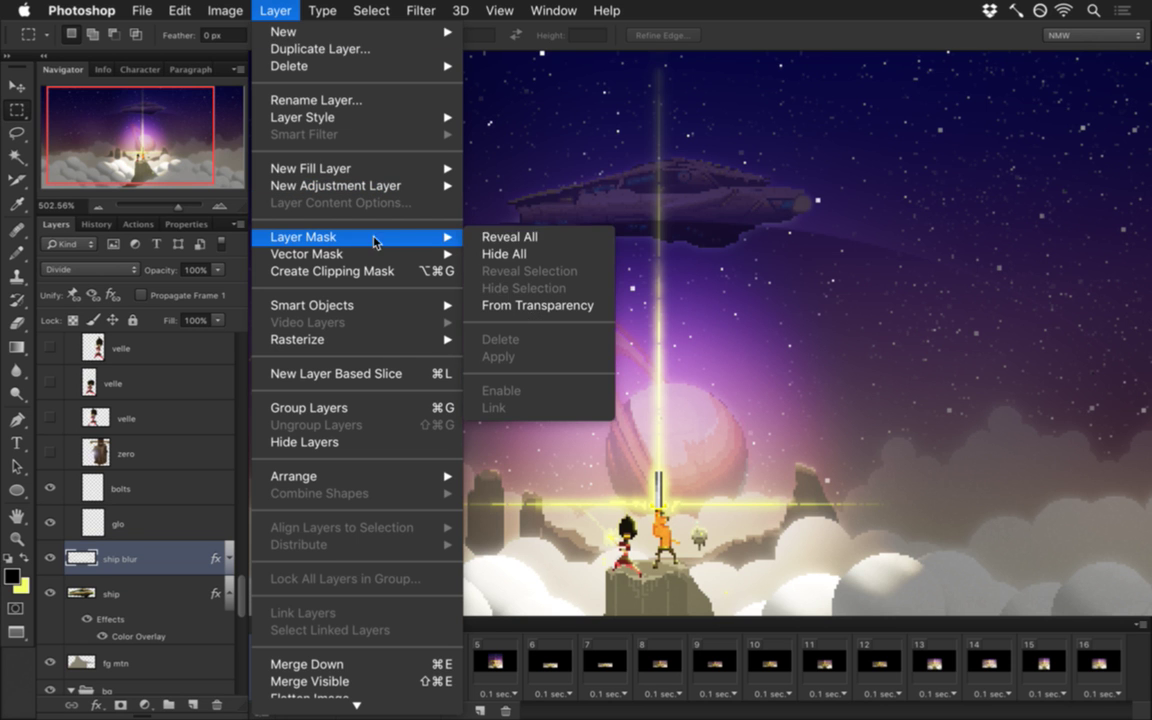
pyautogui.click(509, 237)
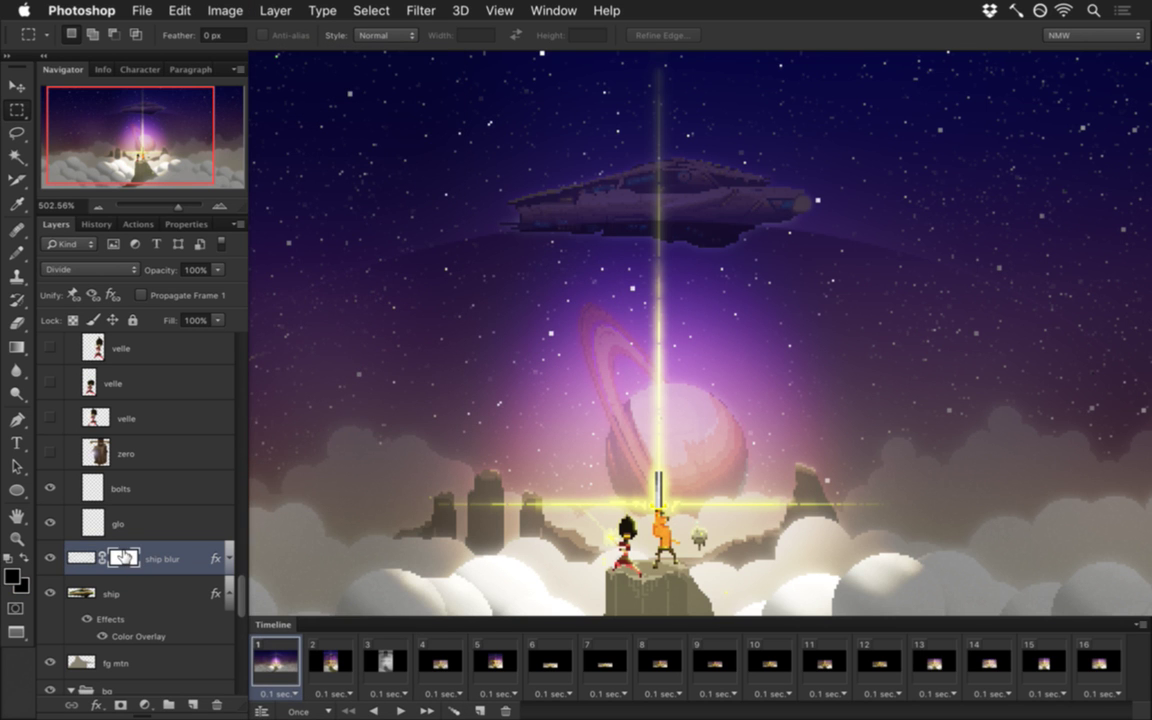
# Step: Draw a short gray-to-white linear gradient upward across the ship's area in the ship blur mask and return to the artwork
pyautogui.keyDown('alt'); pyautogui.click(124, 556); pyautogui.keyUp('alt')
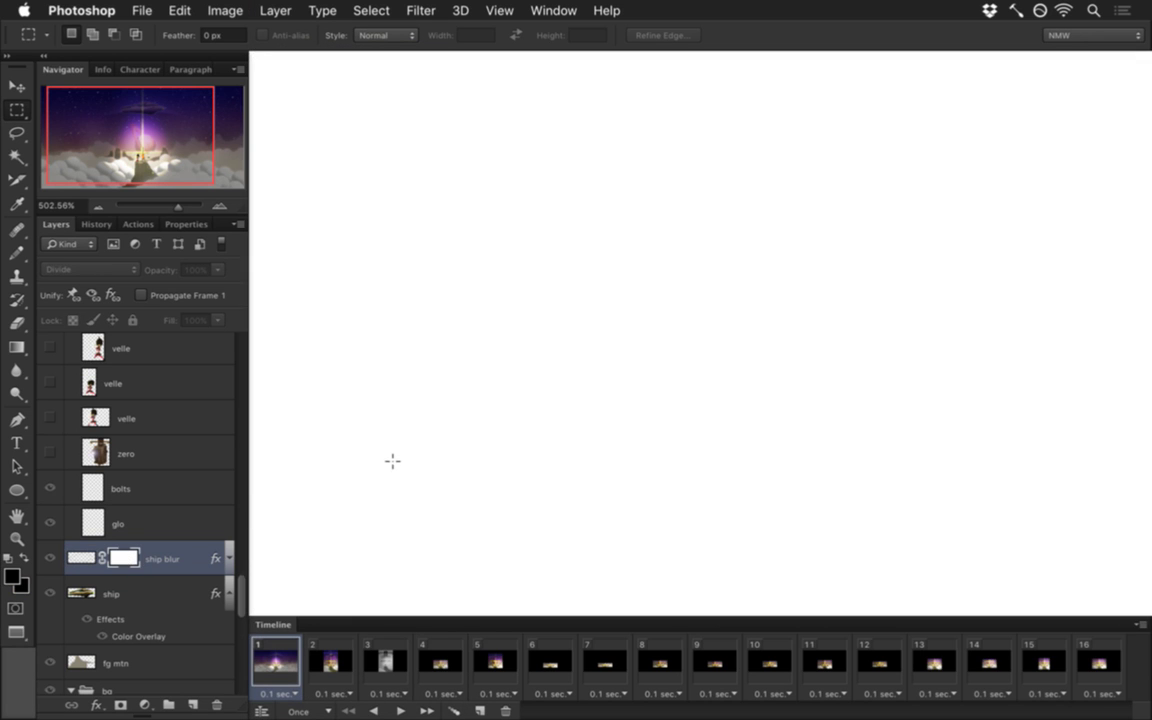
pyautogui.click(81, 557)
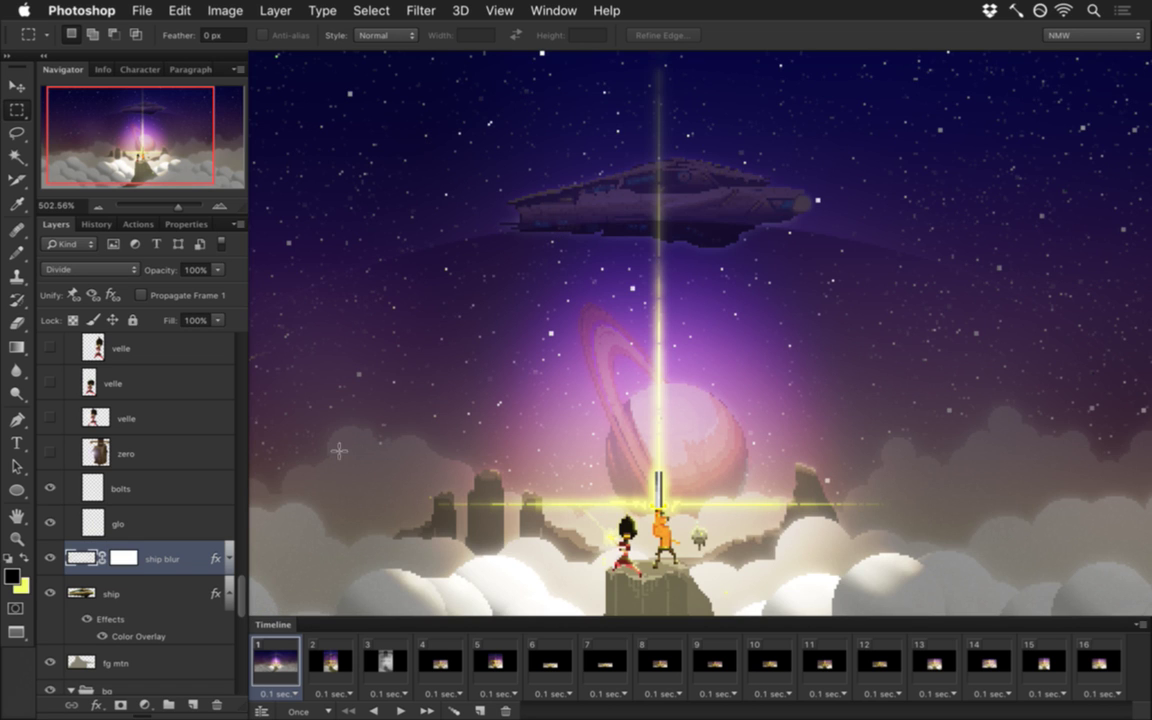
pyautogui.keyDown('alt'); pyautogui.click(124, 556); pyautogui.keyUp('alt')
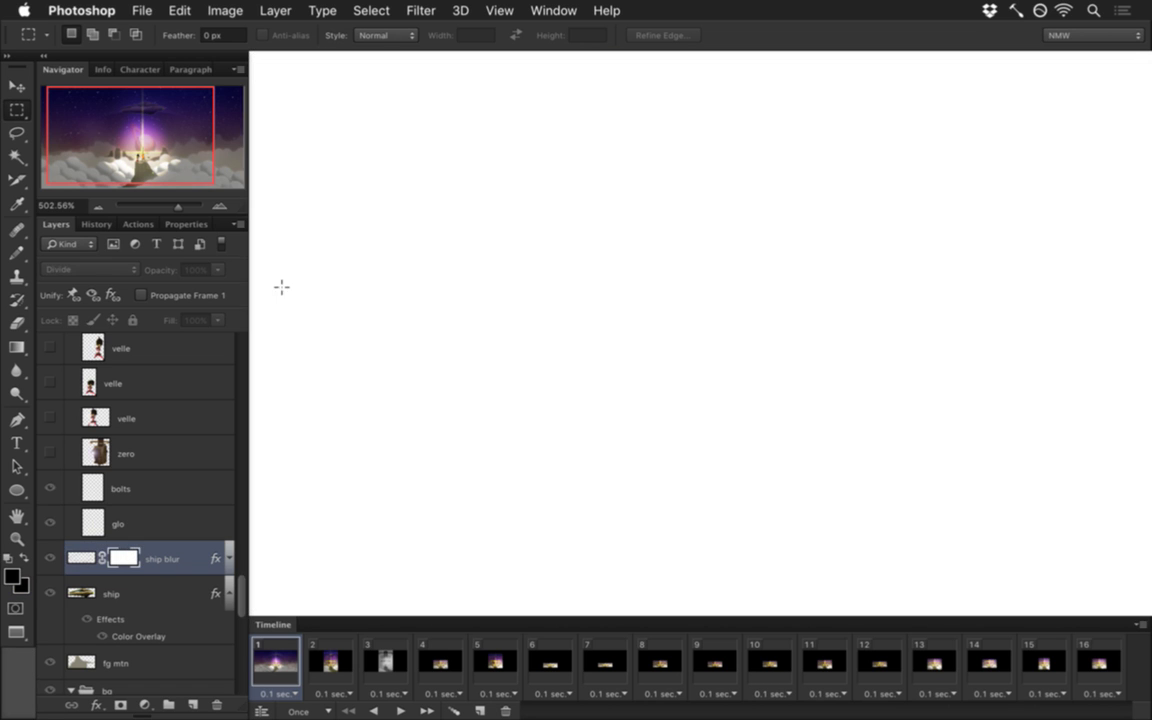
pyautogui.click(16, 347)
pyautogui.moveTo(676, 258); pyautogui.dragTo(671, 193)
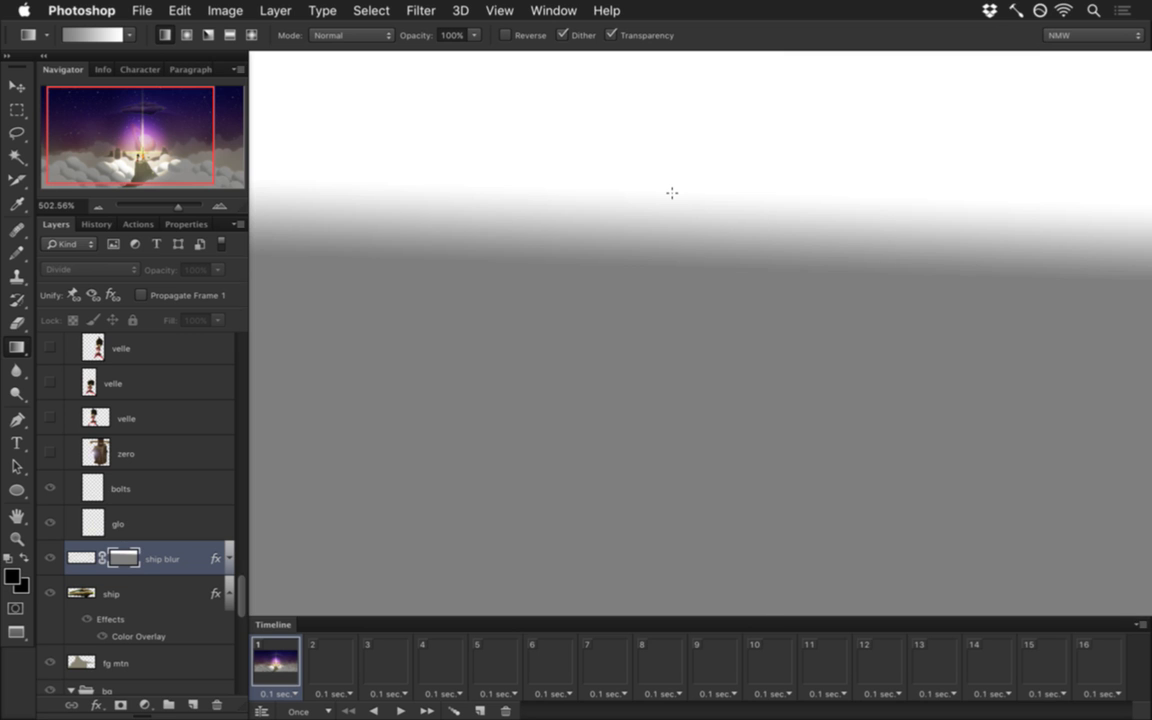
pyautogui.click(82, 556)
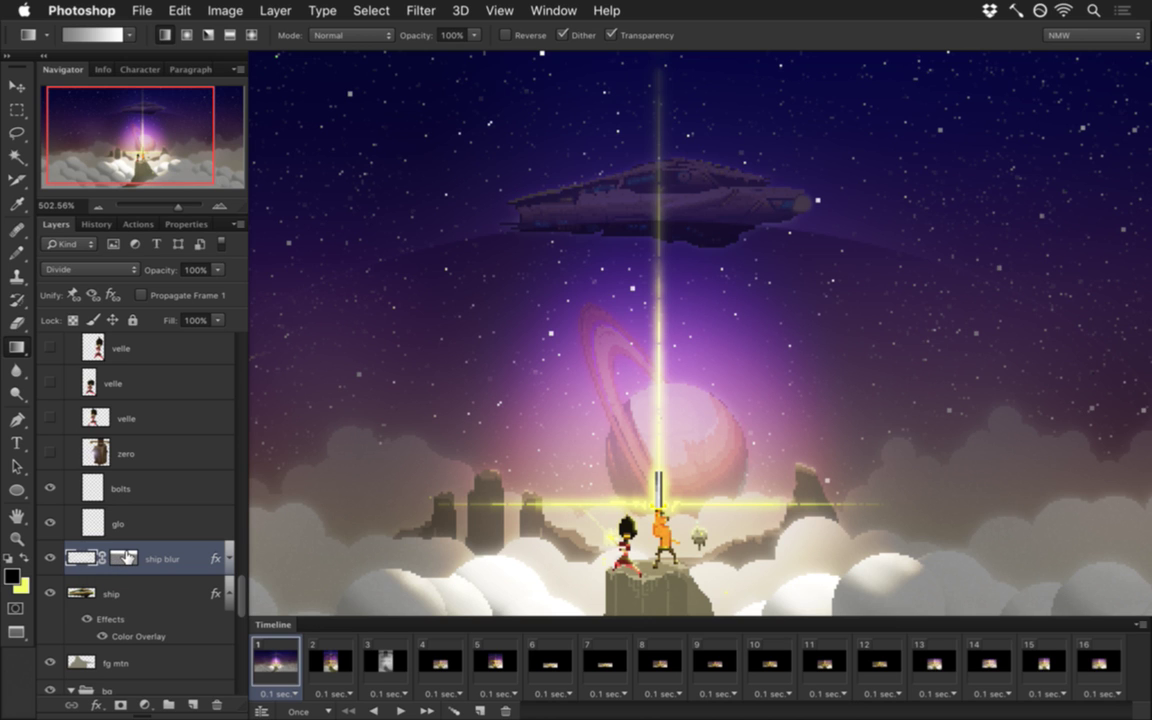
# Step: With the ship blur mask displayed, darken the gradient's gray color stop to 26% brightness (#434343)
pyautogui.keyDown('alt'); pyautogui.click(127, 557); pyautogui.keyUp('alt')
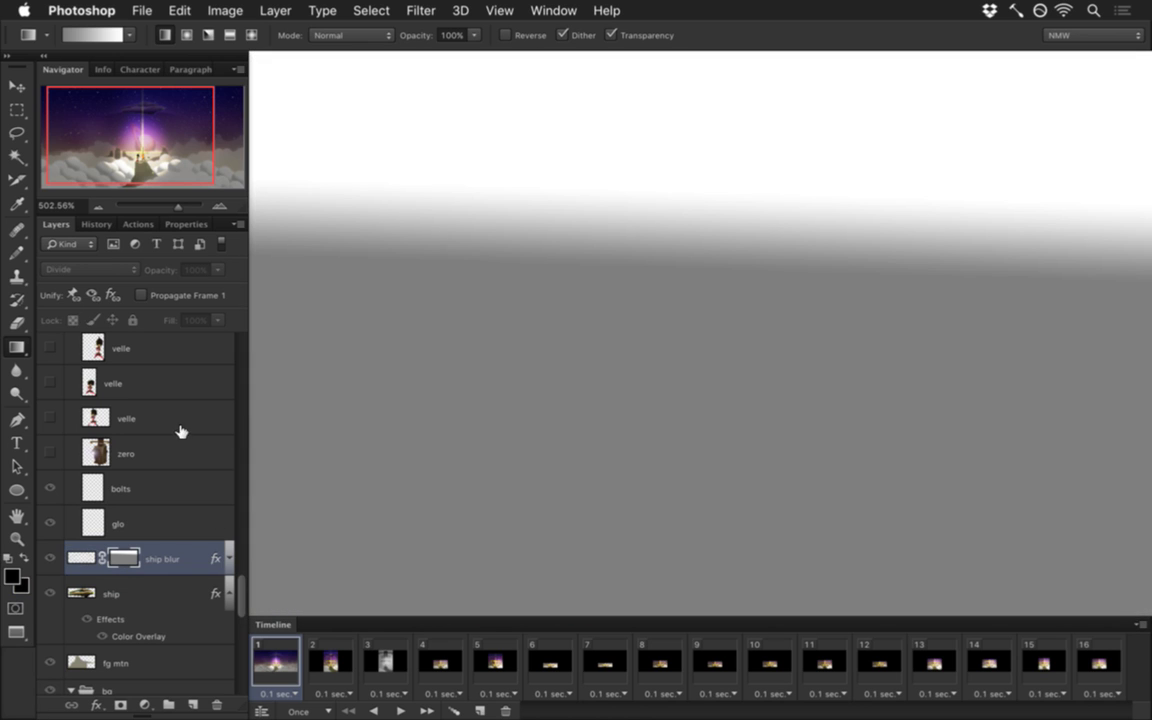
pyautogui.click(88, 35)
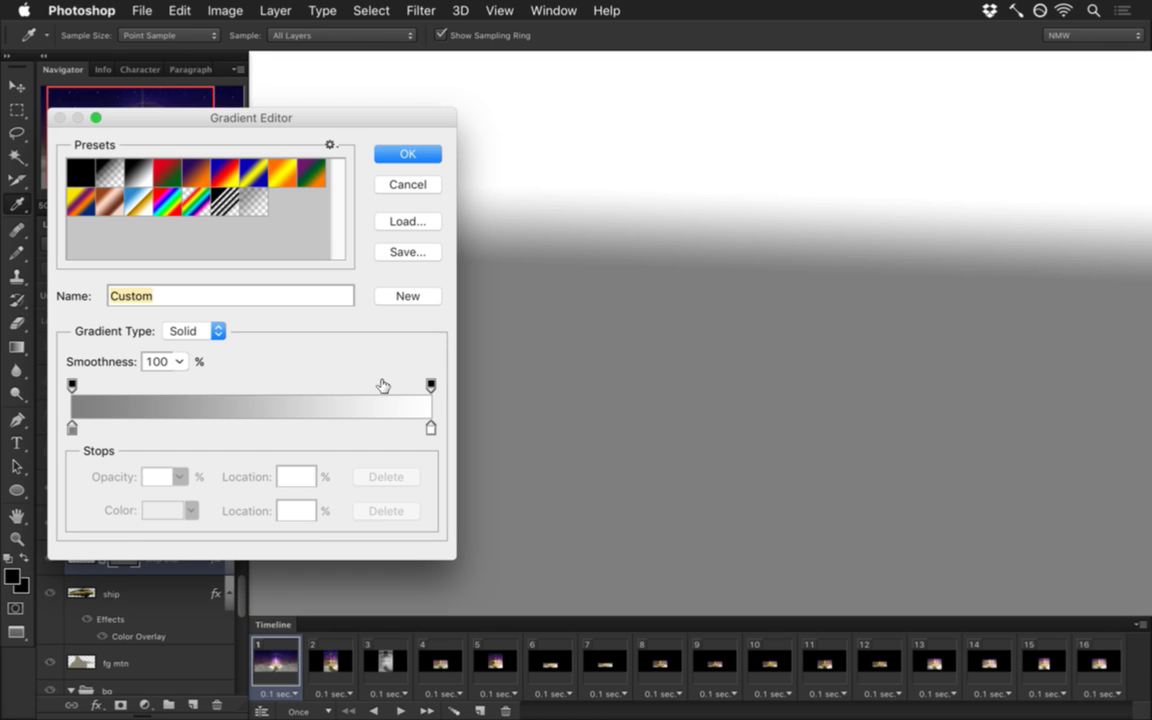
pyautogui.doubleClick(73, 424)
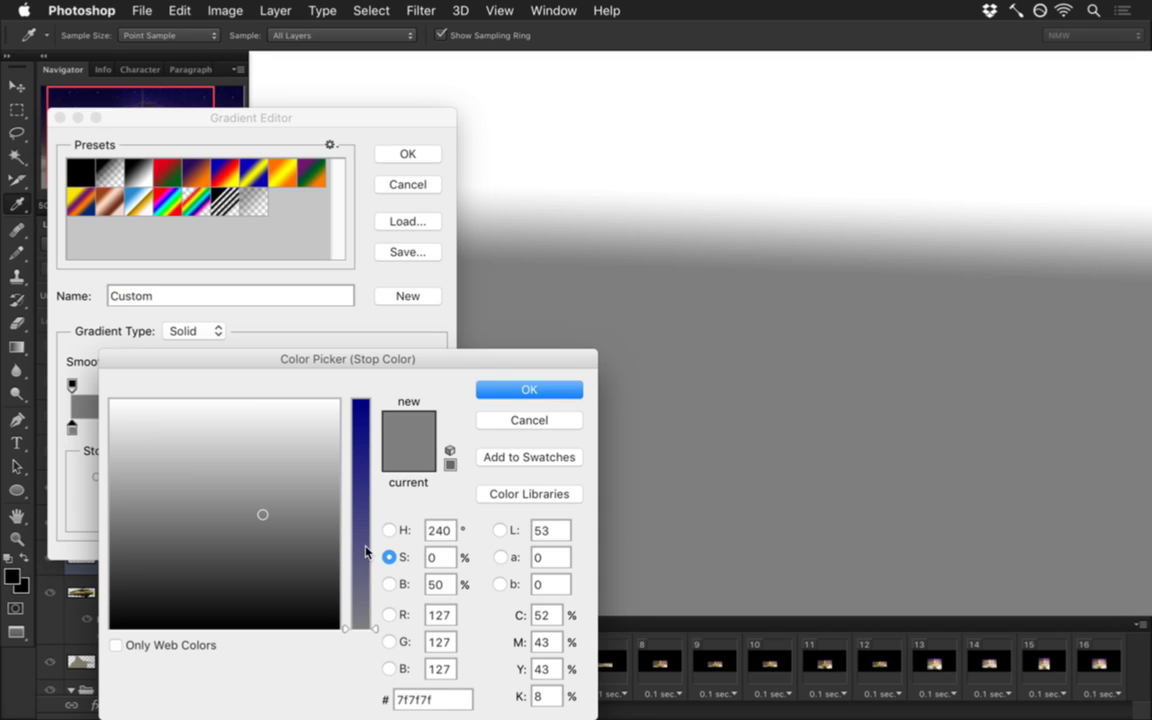
pyautogui.click(389, 585)
pyautogui.moveTo(360, 514); pyautogui.dragTo(362, 569)
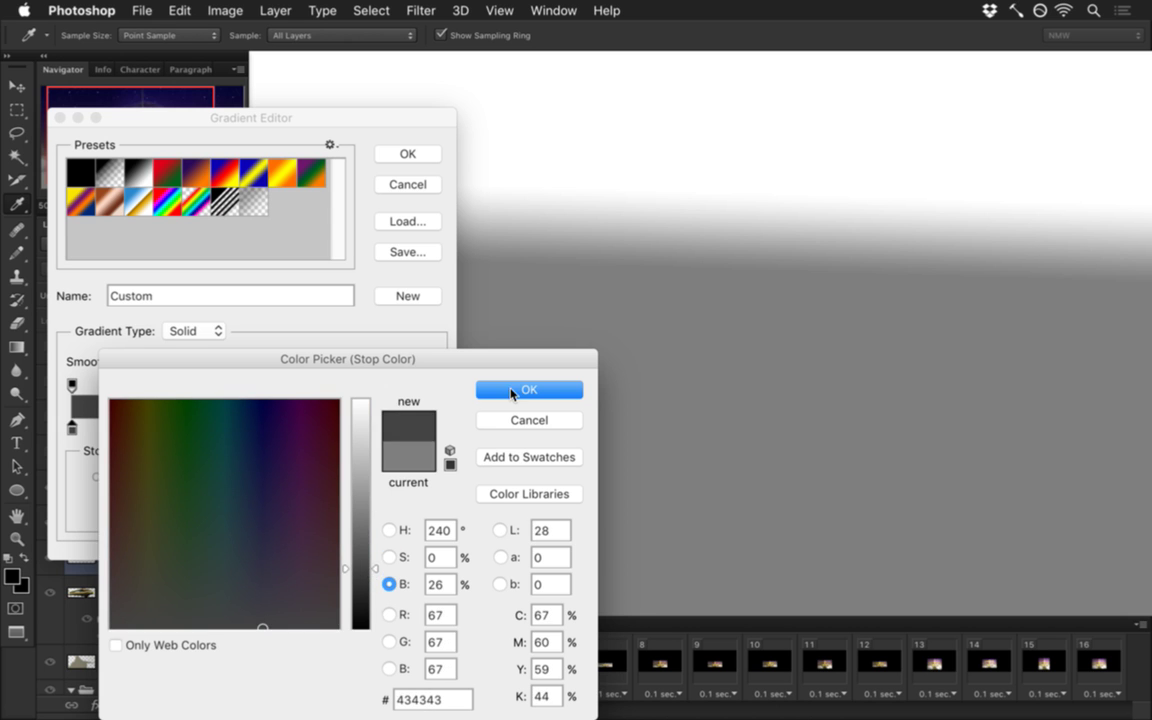
pyautogui.click(506, 389)
pyautogui.click(407, 153)
# Step: Redraw the dark-gray-to-white gradient upward across the ship's area in the ship blur mask, return to the artwork and save the document
pyautogui.moveTo(603, 315); pyautogui.dragTo(614, 147)
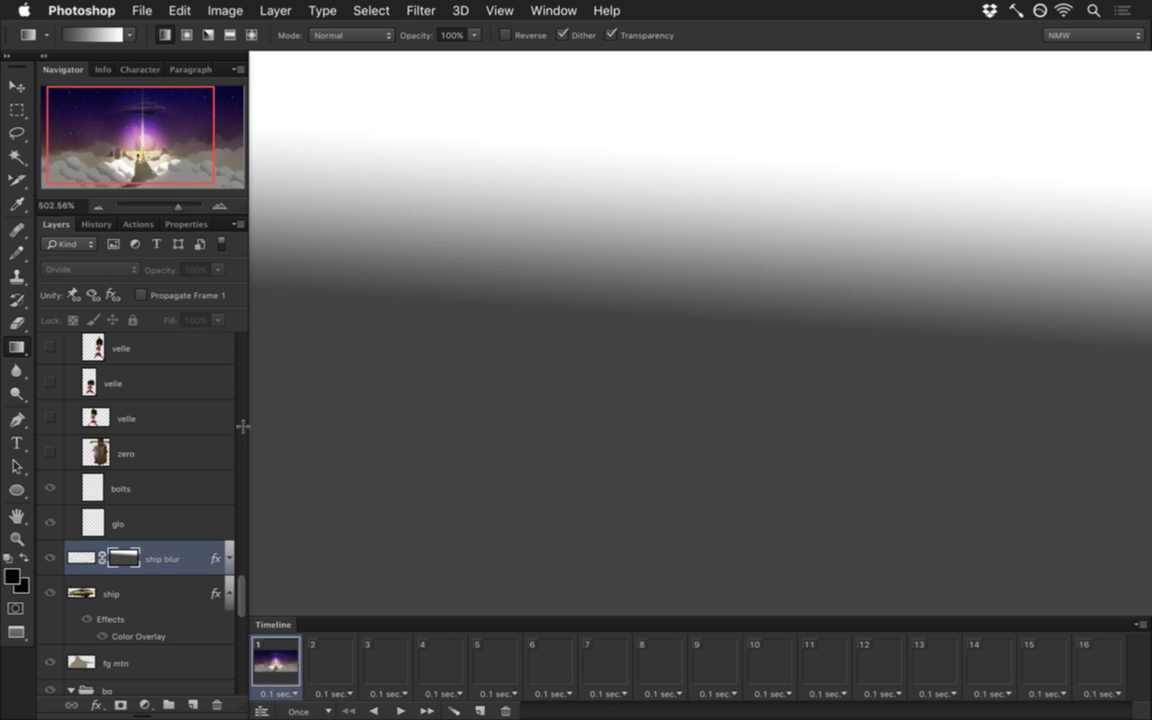
pyautogui.click(82, 558)
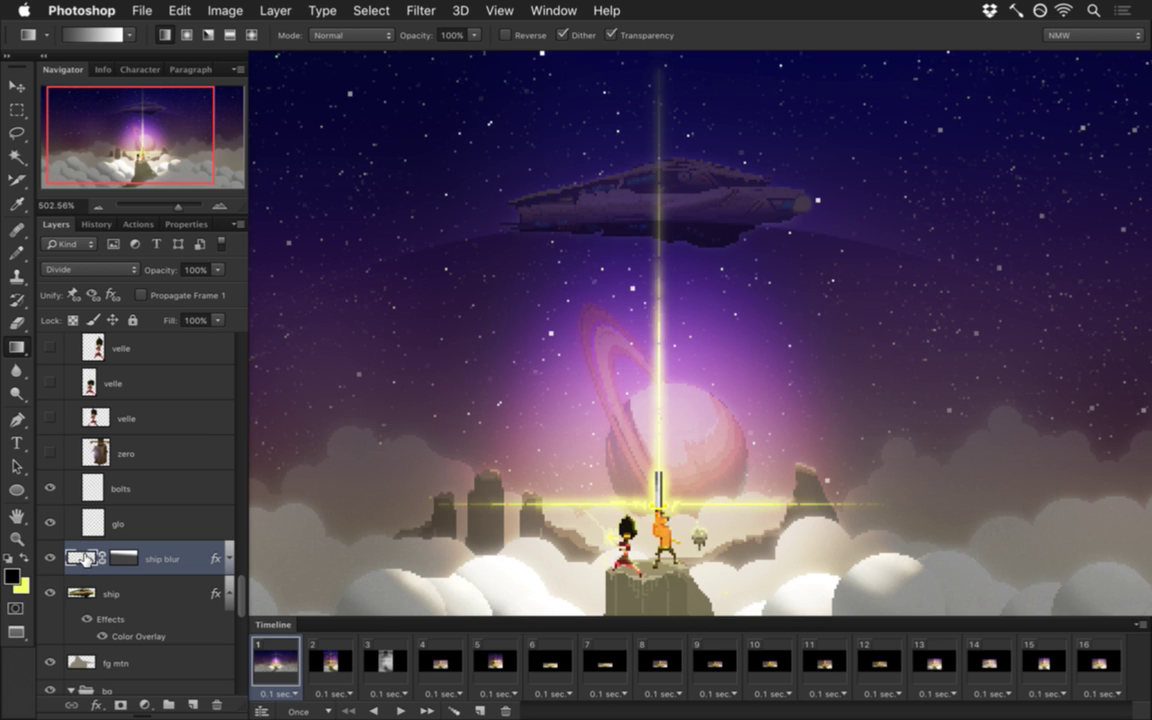
pyautogui.keyDown('alt'); pyautogui.click(123, 558); pyautogui.keyUp('alt')
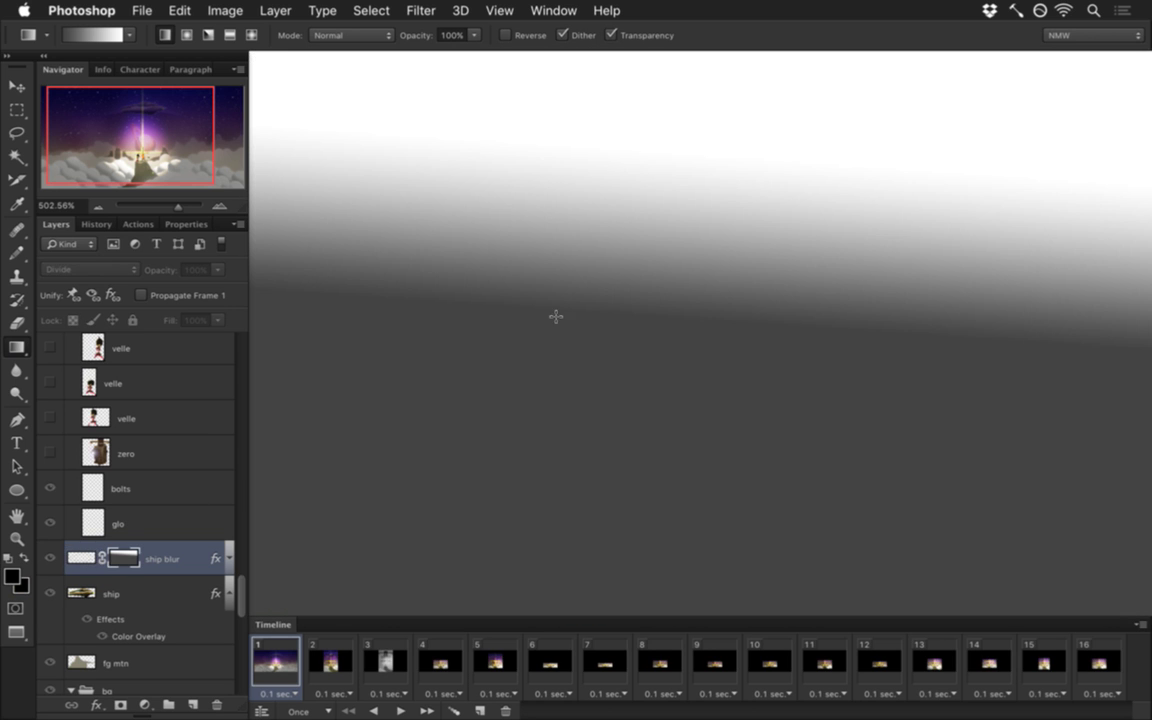
pyautogui.moveTo(640, 256); pyautogui.dragTo(651, 152)
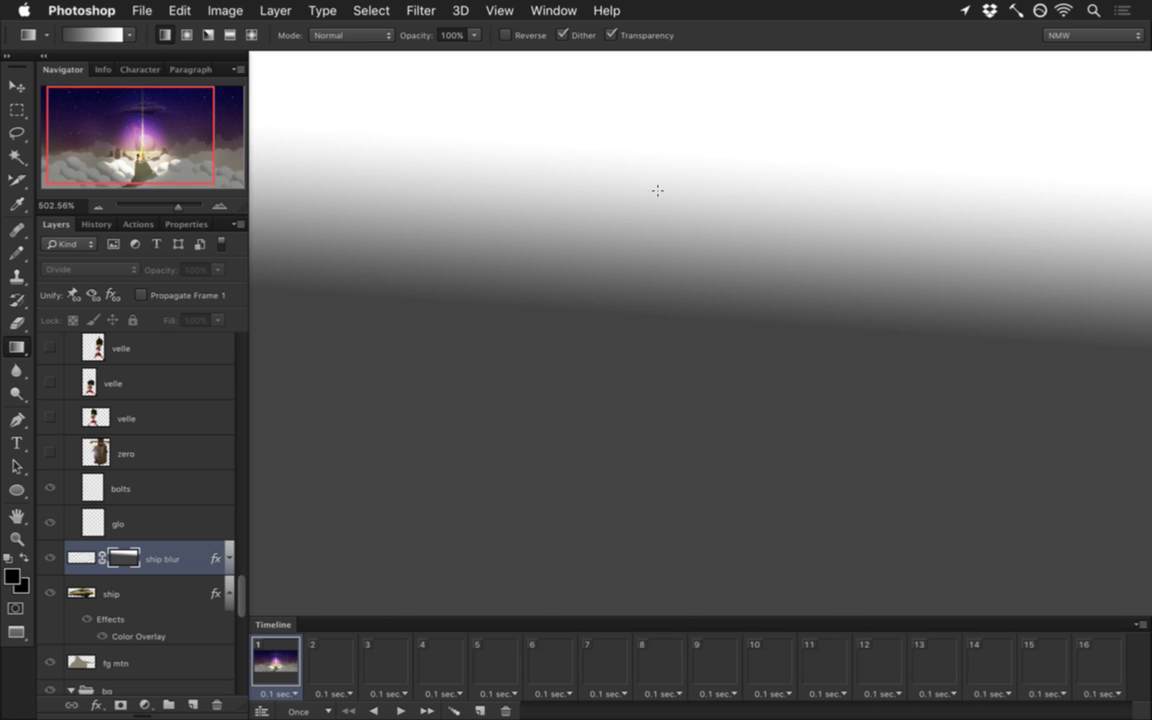
pyautogui.click(88, 552)
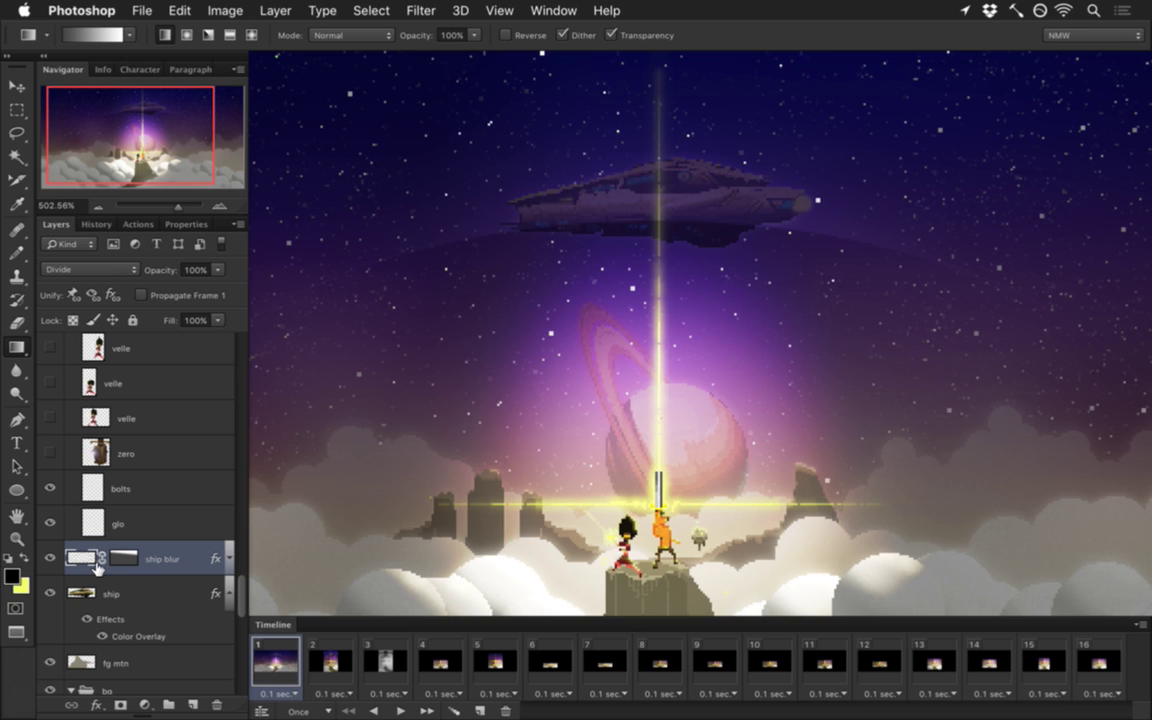
pyautogui.press('super+s')
# Step: Try a lower opacity on the ship blur layer
pyautogui.click(217, 270)
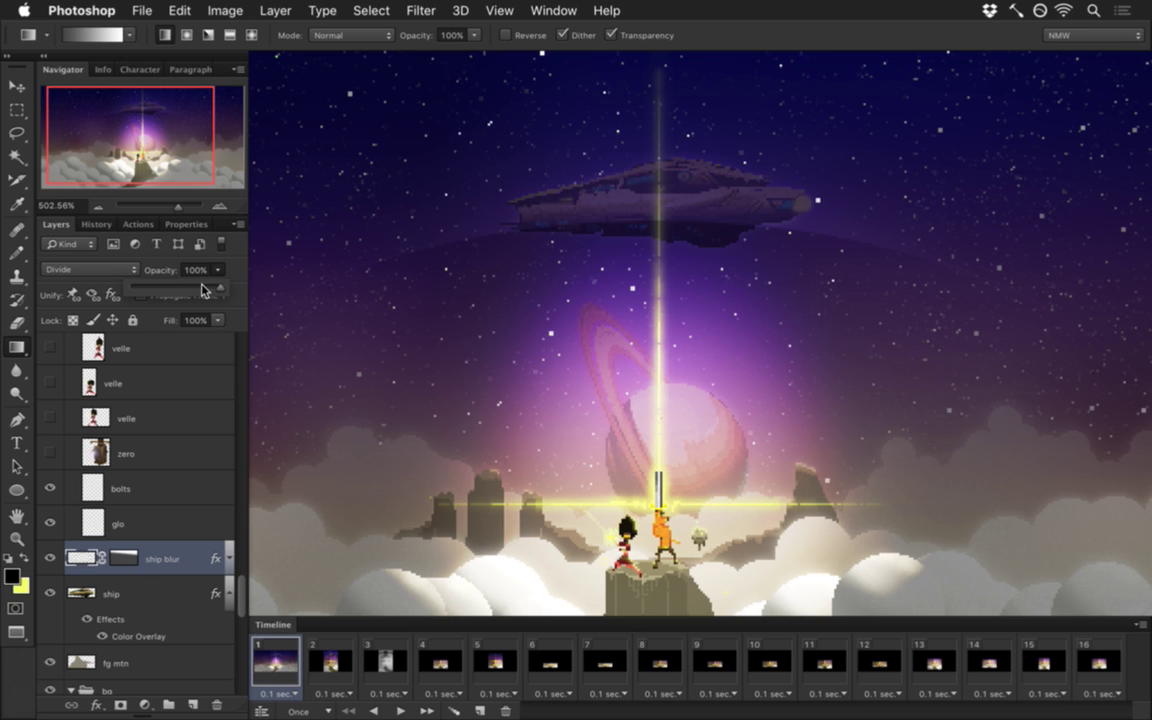
pyautogui.moveTo(168, 286); pyautogui.dragTo(224, 290)
pyautogui.moveTo(224, 290); pyautogui.dragTo(232, 290)
pyautogui.click(228, 256)
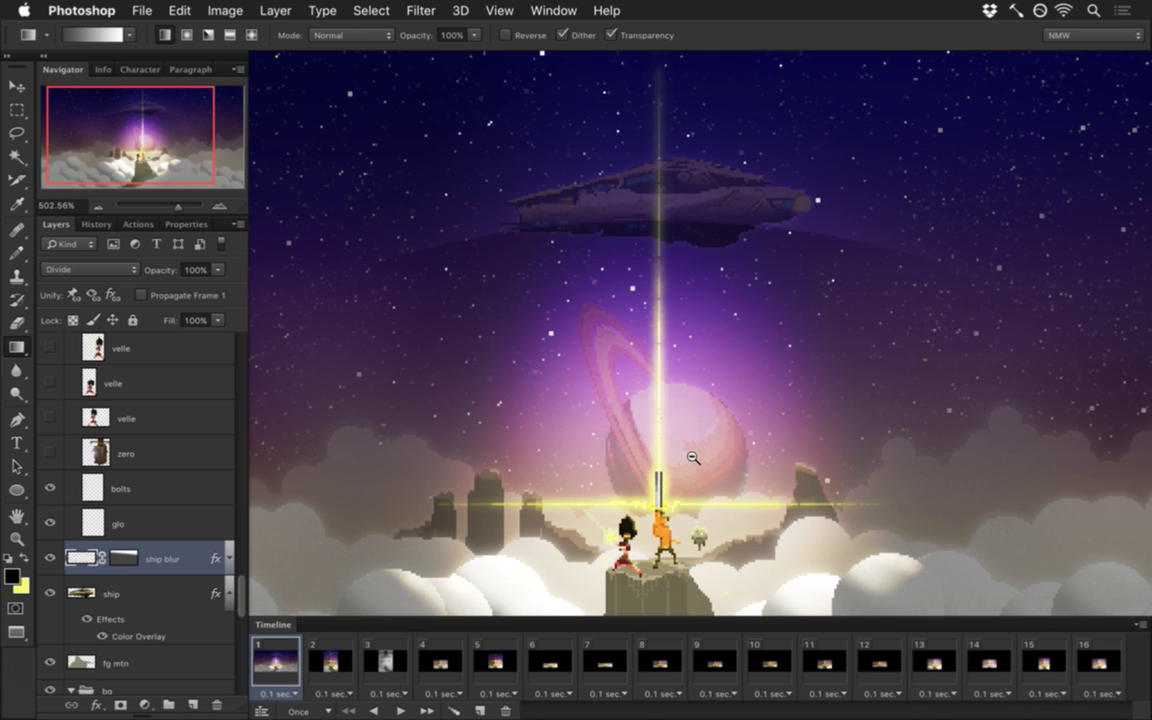
# Step: Show the mbp and poster frame layers to preview the scene cropped to those formats
pyautogui.scroll(-4, 689, 458)
pyautogui.moveTo(798, 501); pyautogui.dragTo(743, 469)
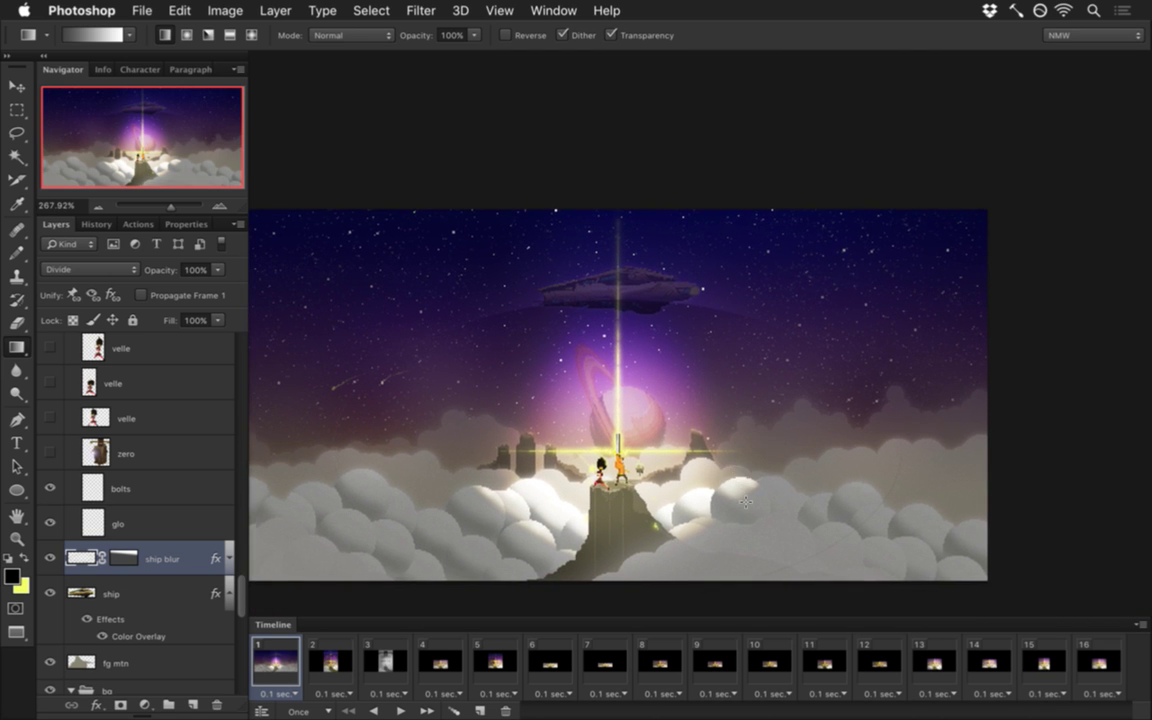
pyautogui.scroll(4, 698, 521)
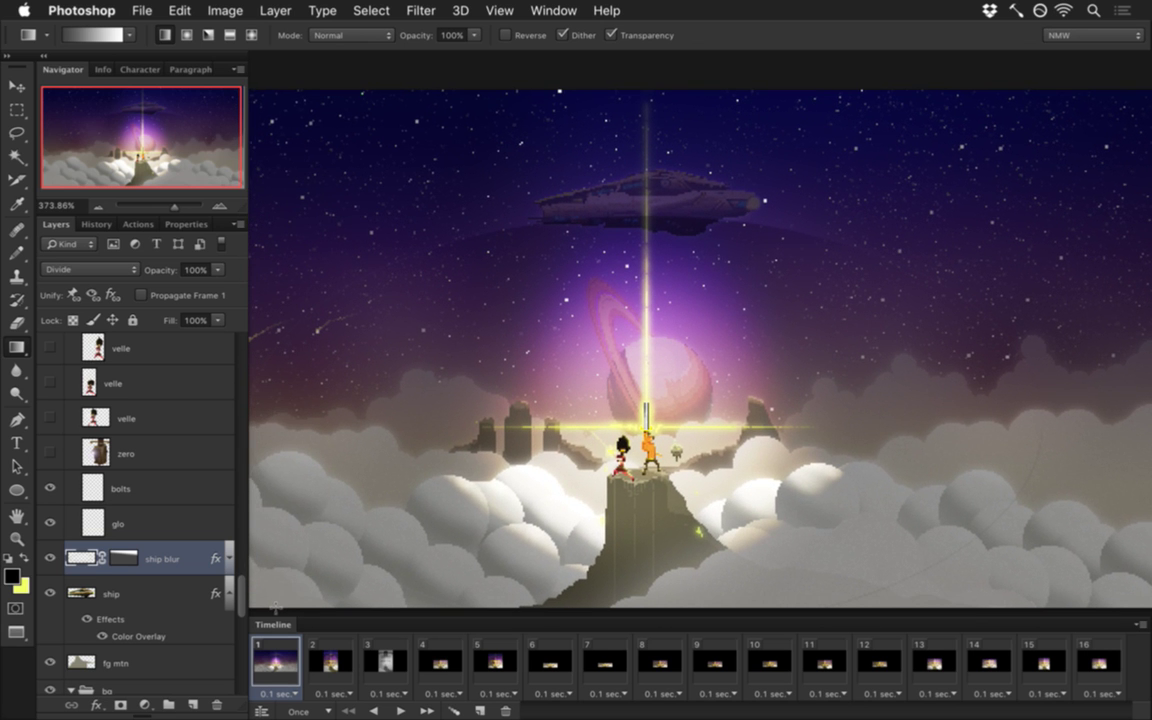
pyautogui.moveTo(240, 598); pyautogui.dragTo(222, 312)
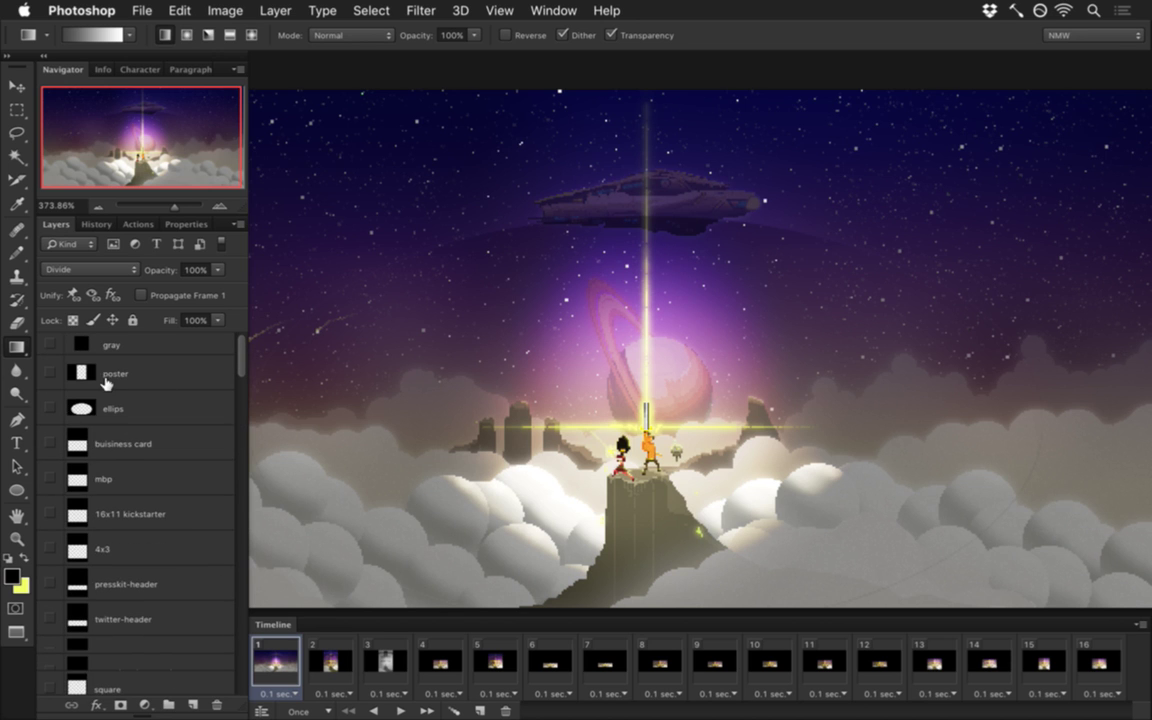
pyautogui.click(50, 479)
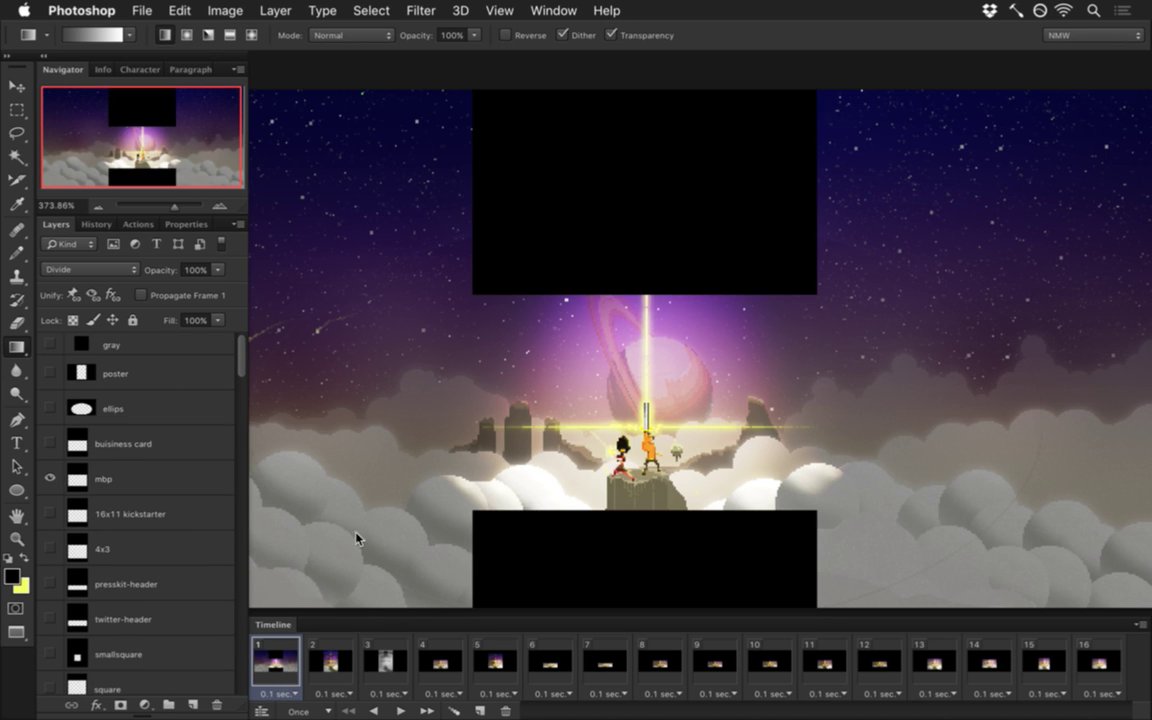
pyautogui.click(50, 373)
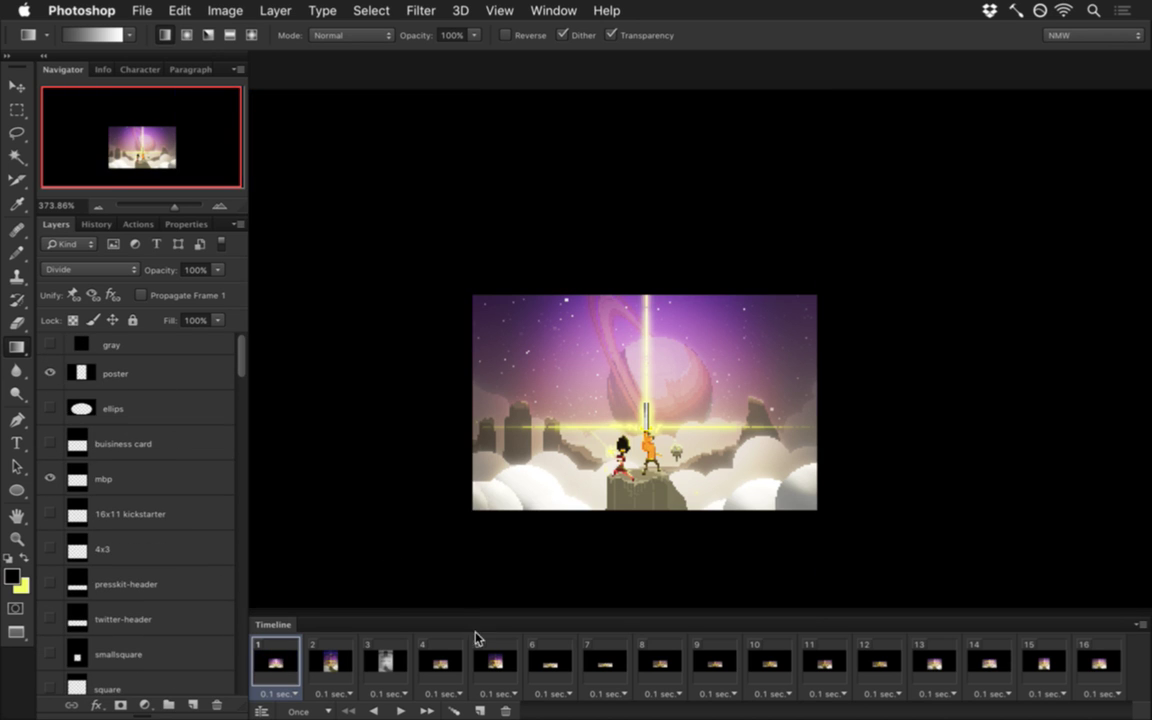
# Step: Preview the artwork in timeline frames 2 through 7 to check the composition in the other crop formats
pyautogui.click(330, 660)
pyautogui.click(387, 660)
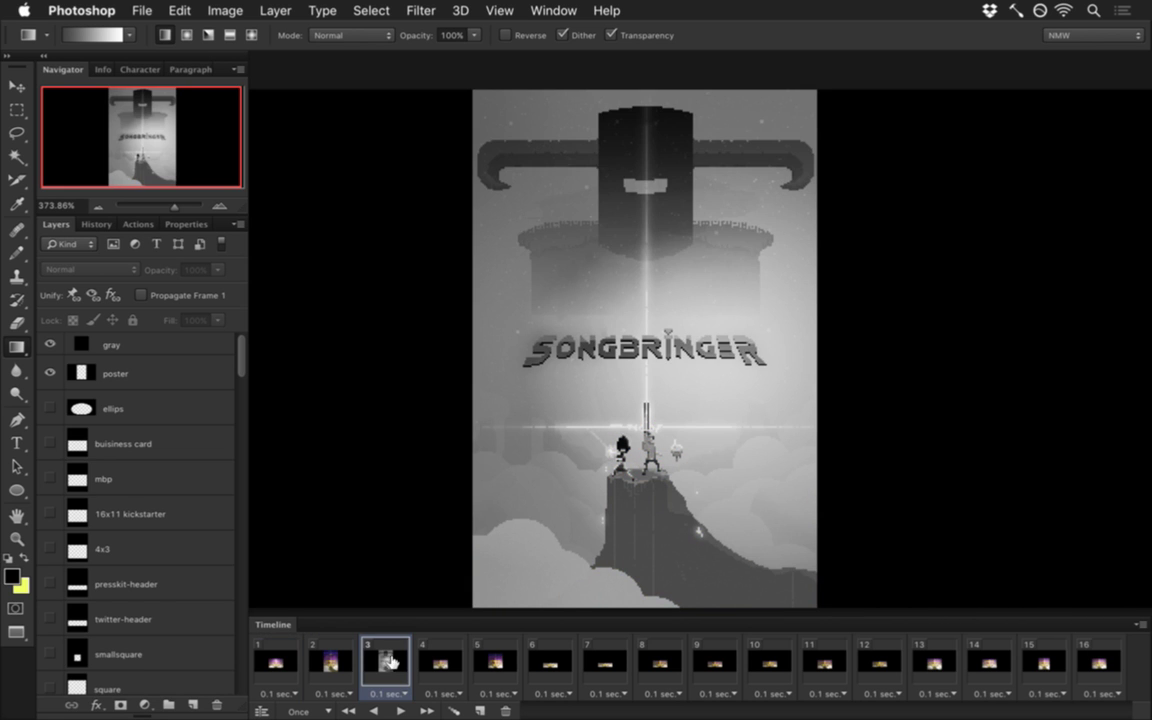
pyautogui.click(439, 661)
pyautogui.click(497, 663)
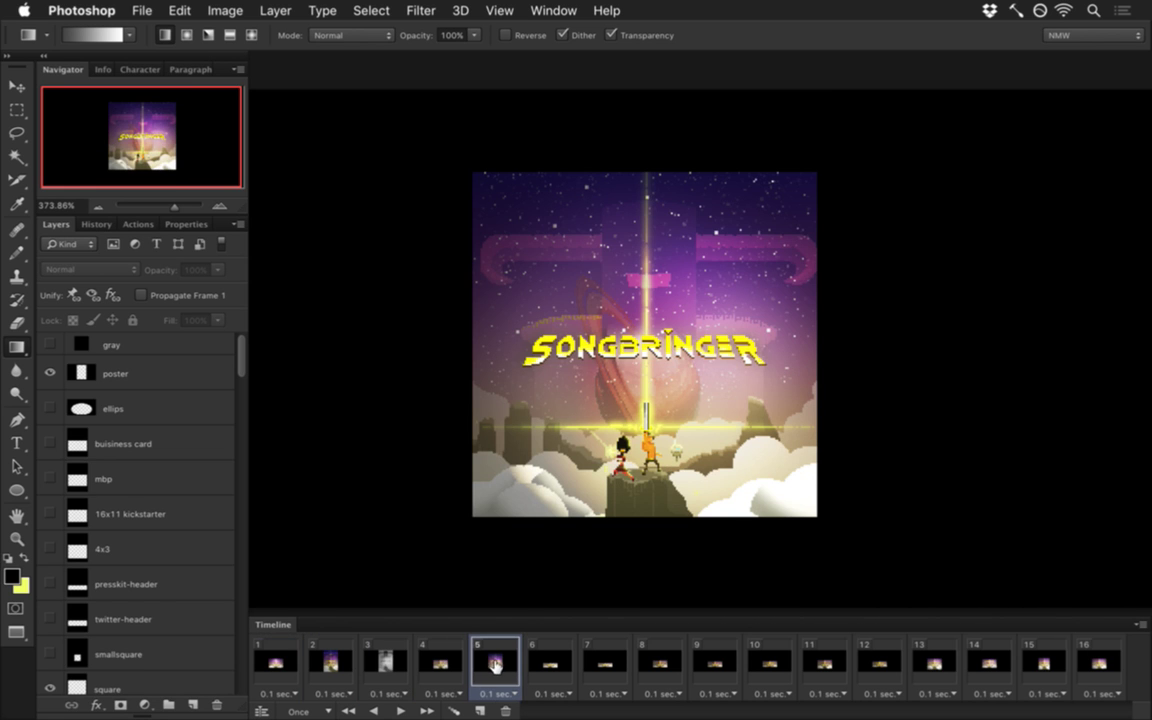
pyautogui.click(549, 665)
pyautogui.click(606, 661)
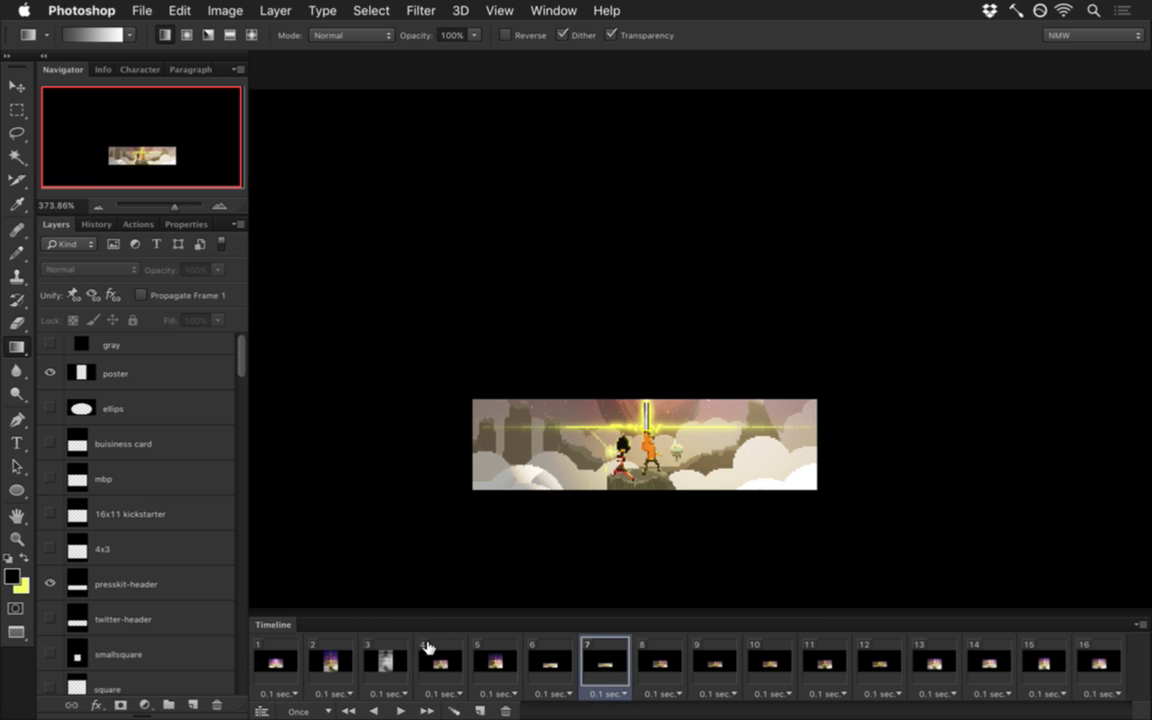
pyautogui.click(347, 655)
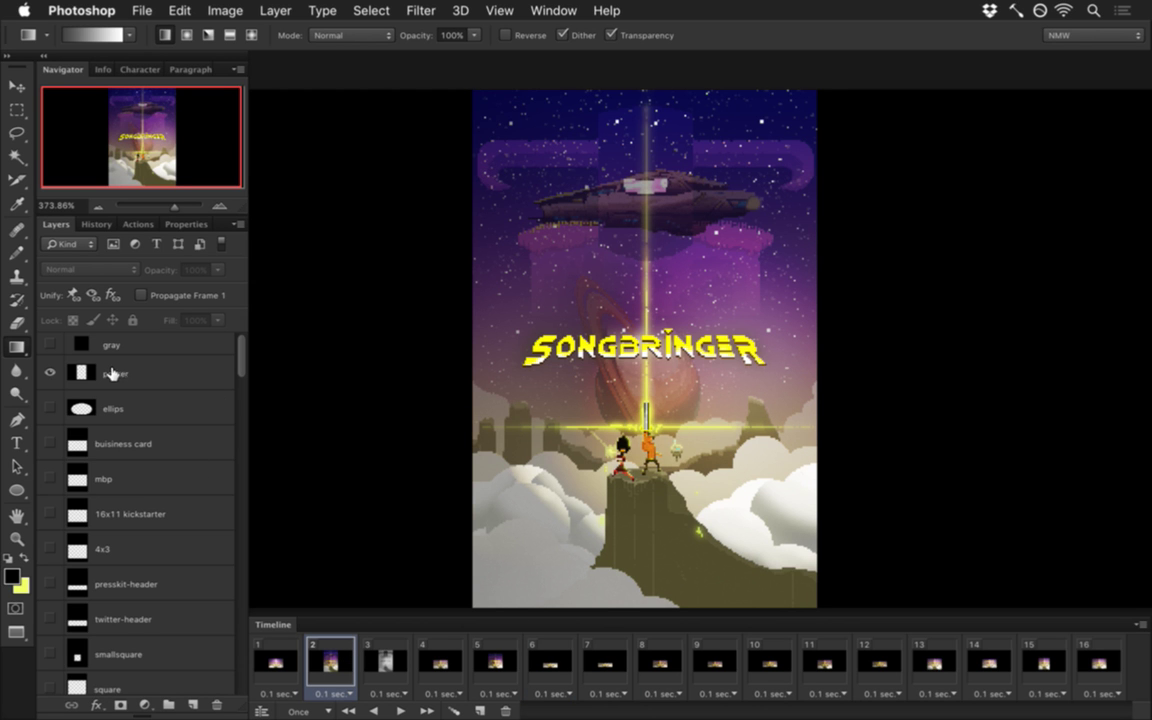
# Step: On timeline frame 1, select the artwork area framed by the poster and mbp layers
pyautogui.keyDown('super'); pyautogui.click(80, 373); pyautogui.keyUp('super')
pyautogui.scroll(-5, 239, 360)
pyautogui.click(275, 660)
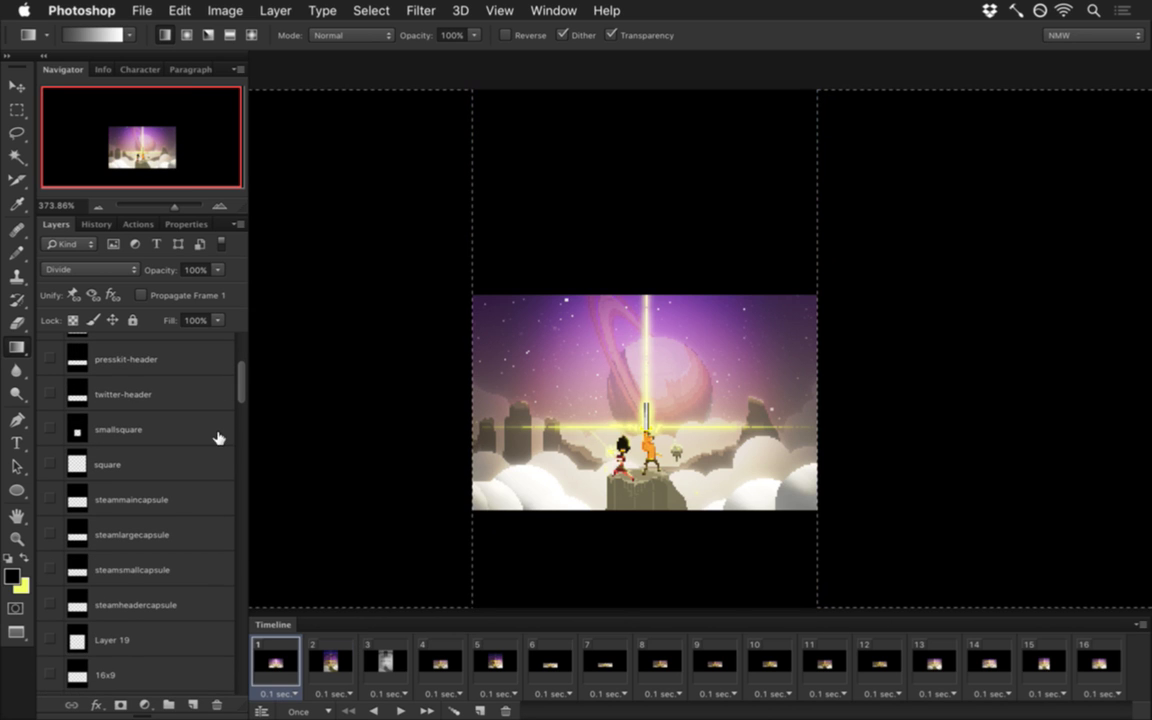
pyautogui.scroll(-2, 245, 390)
pyautogui.scroll(-2, 245, 388)
pyautogui.scroll(6, 244, 373)
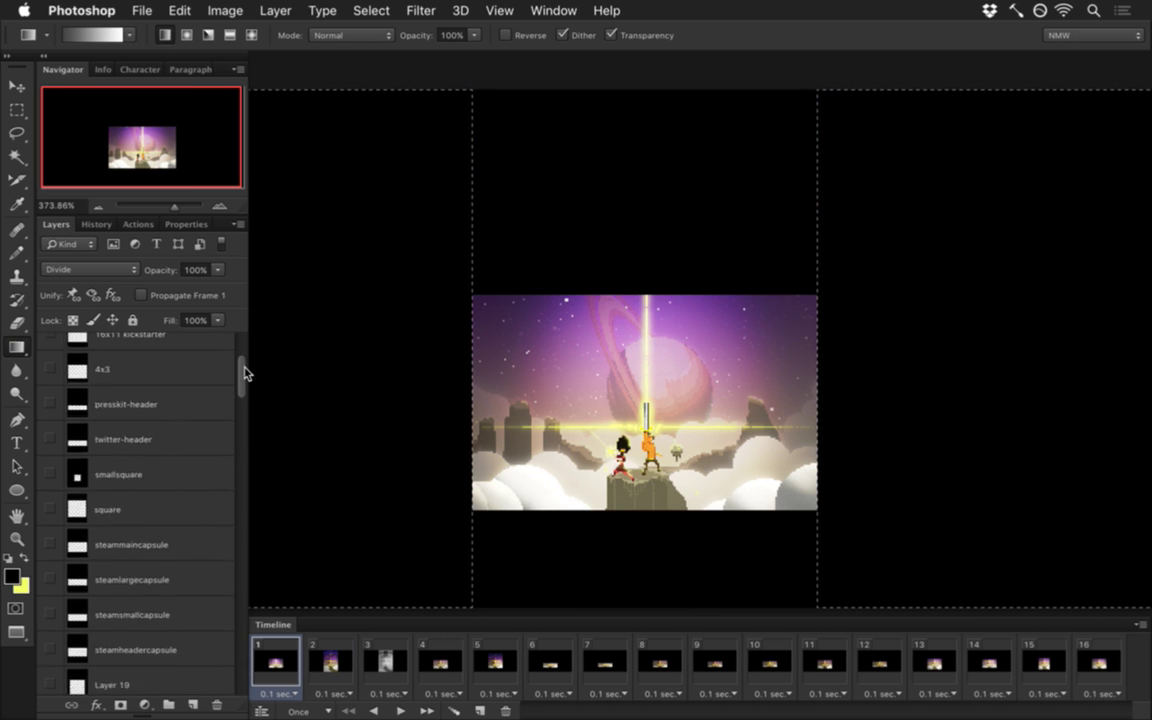
pyautogui.keyDown('super'); pyautogui.click(78, 410); pyautogui.keyUp('super')
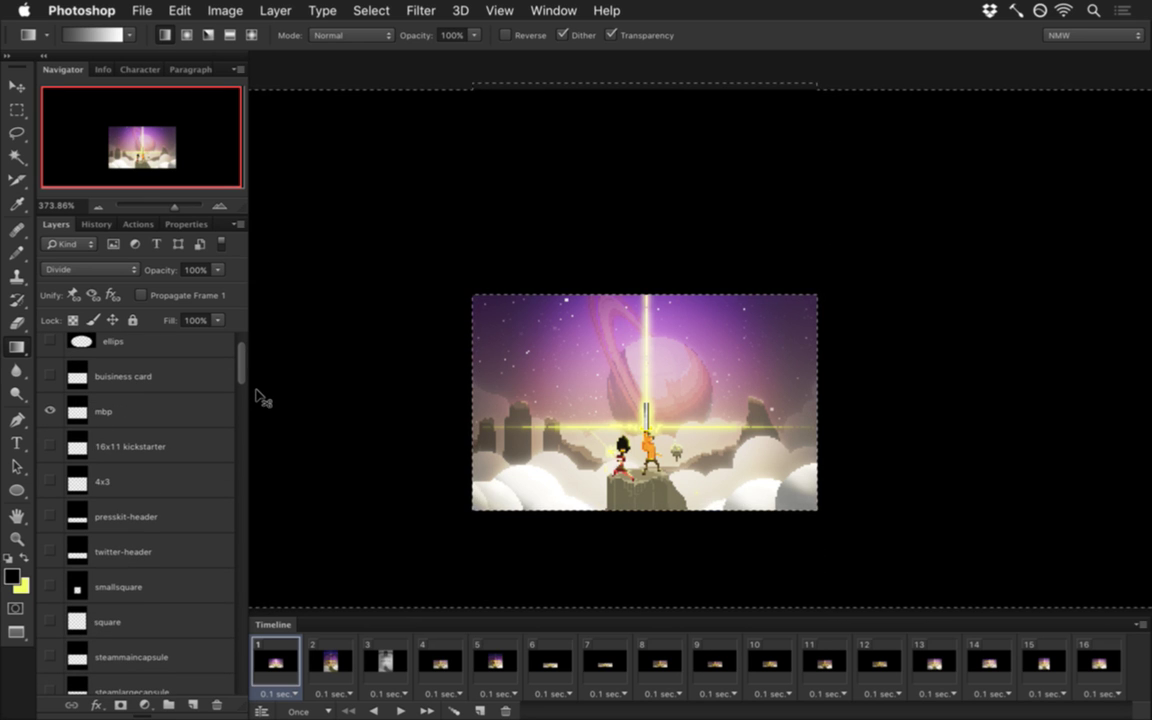
# Step: Copy the merged artwork inside the selection and paste it into a new 205 × 128 px, 16-bit RGB document
pyautogui.press('super+c')
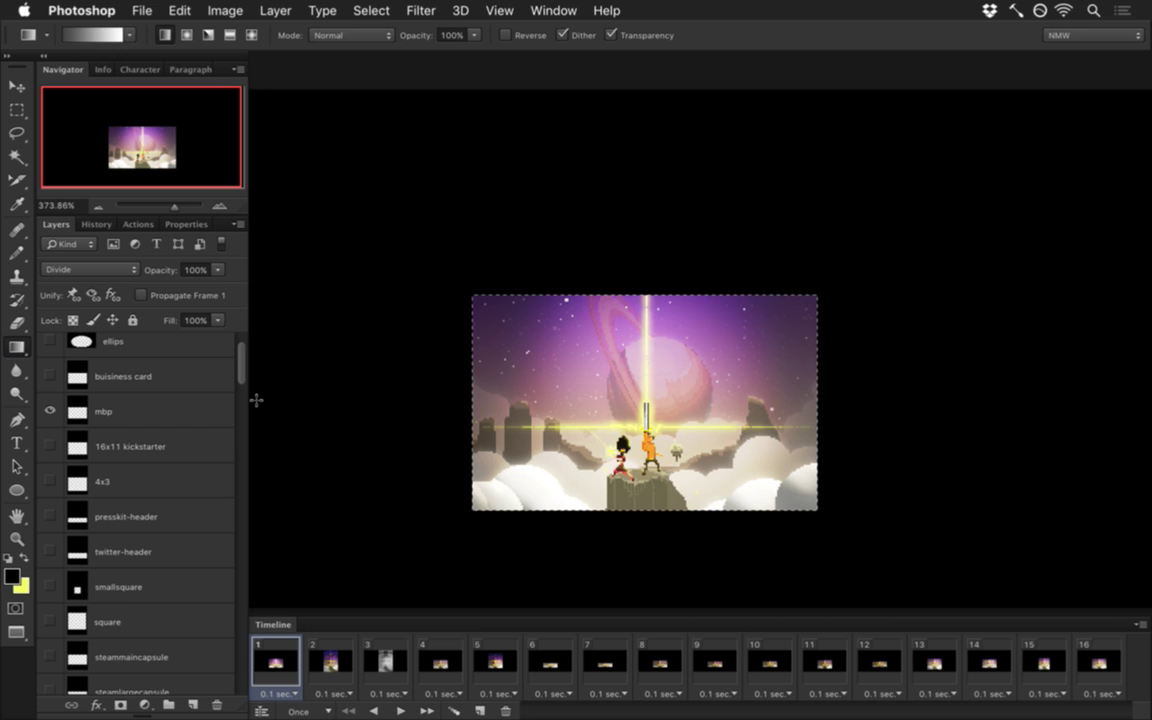
pyautogui.press('super+n')
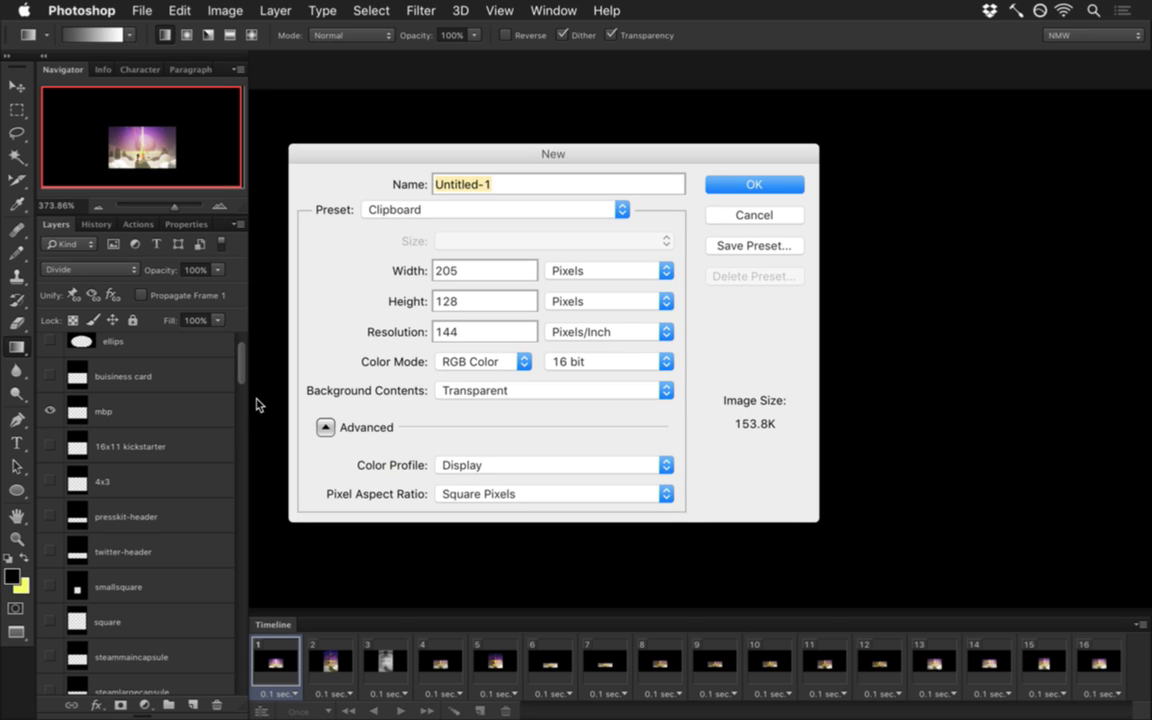
pyautogui.press('Return')
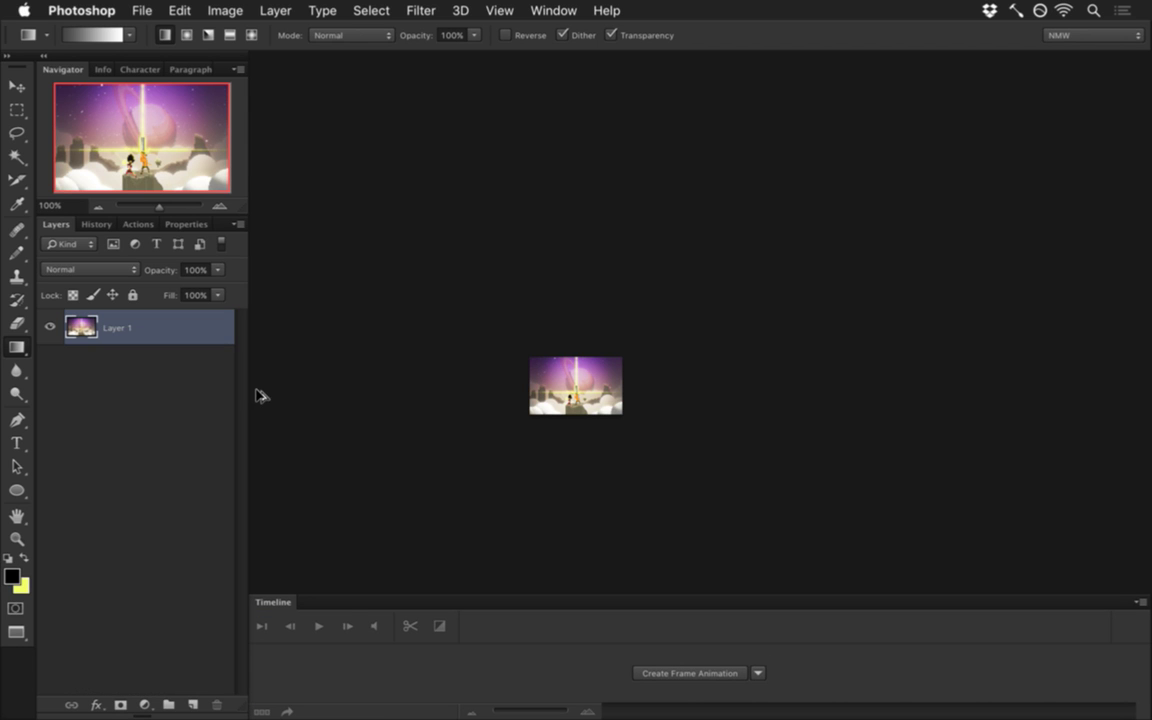
# Step: Set up a PNG-24 web export with nearest-neighbor scaling, unlinked proportions, a width of 2560 px and a height of 1600 px
pyautogui.press('super+alt+shift+s')
pyautogui.write('2560')
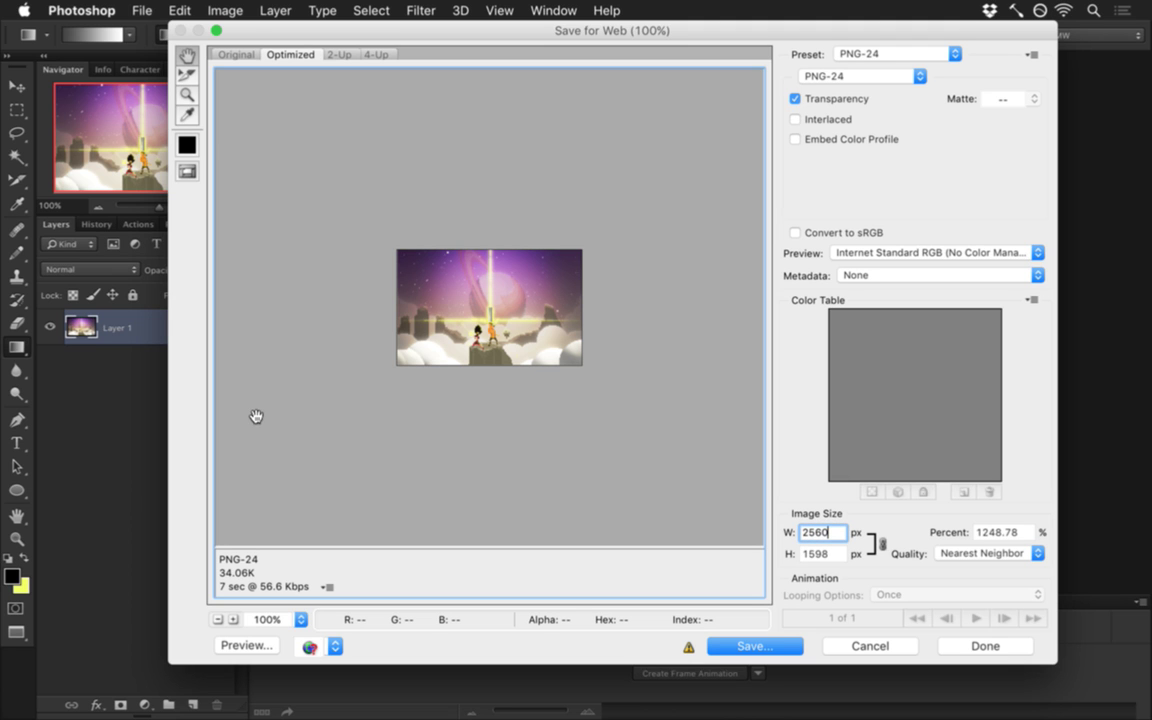
pyautogui.click(881, 543)
pyautogui.press('Tab')
pyautogui.write('1600')
pyautogui.press('Return')
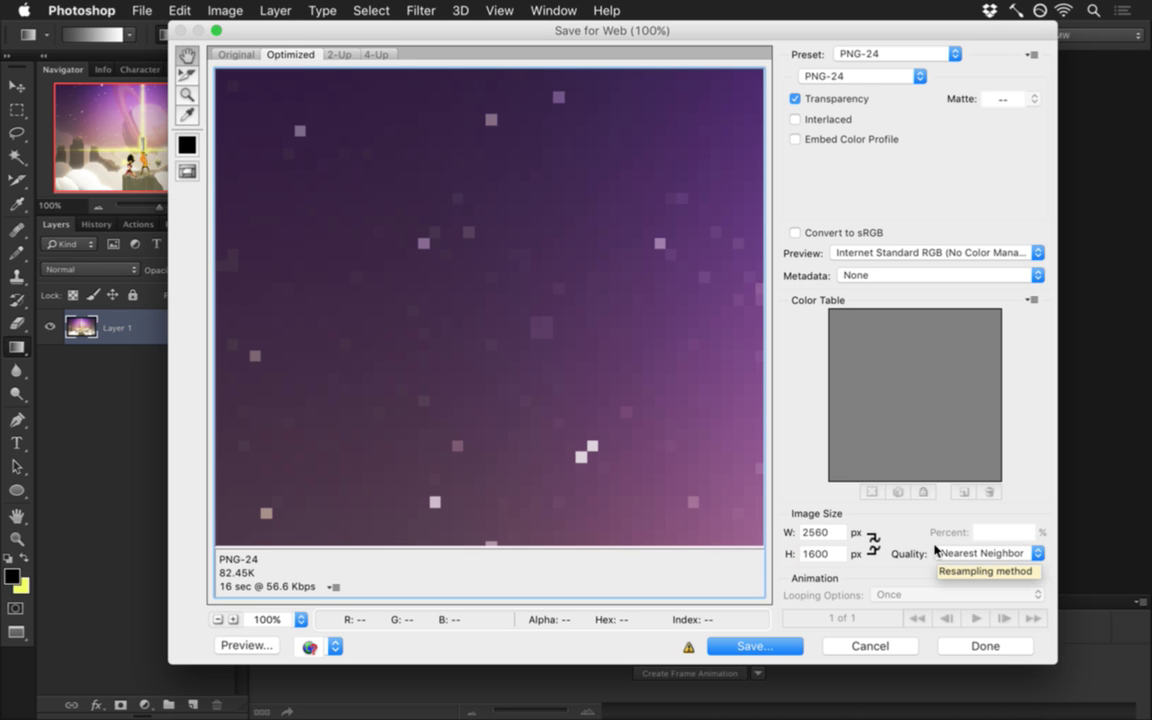
# Step: Save the export as Wallpaper-mbp.png in the songbringer folder, replacing the existing file
pyautogui.press('Return')
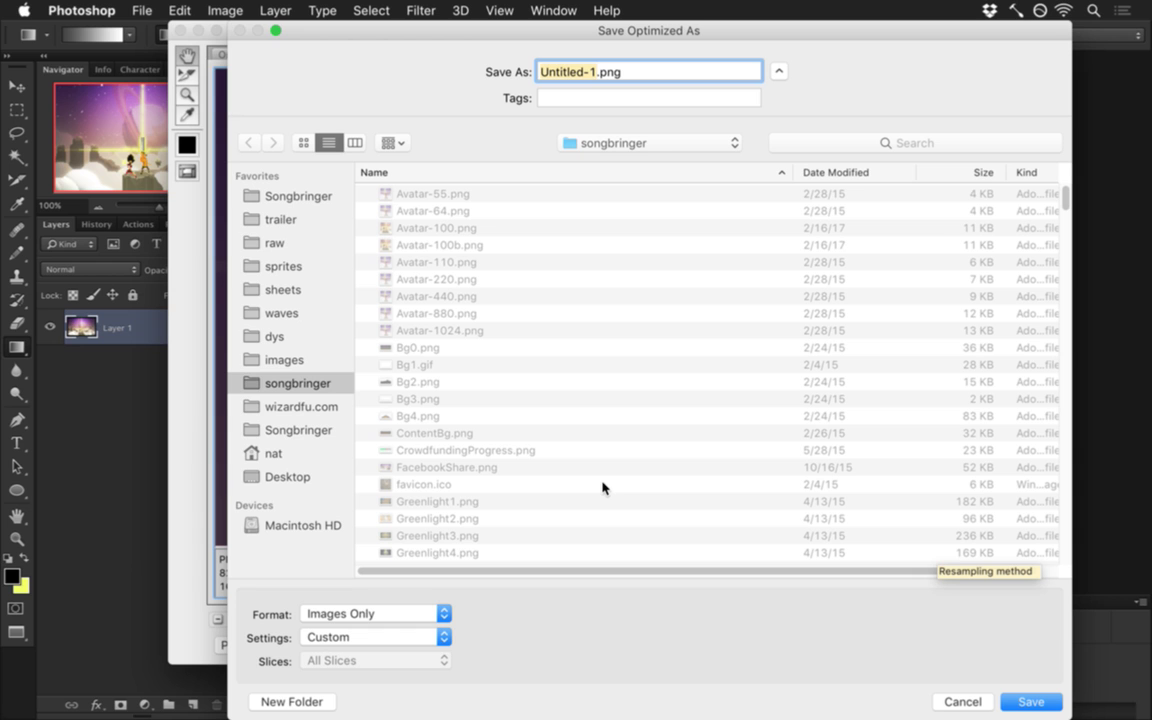
pyautogui.moveTo(1063, 195); pyautogui.dragTo(1046, 597)
pyautogui.click(445, 505)
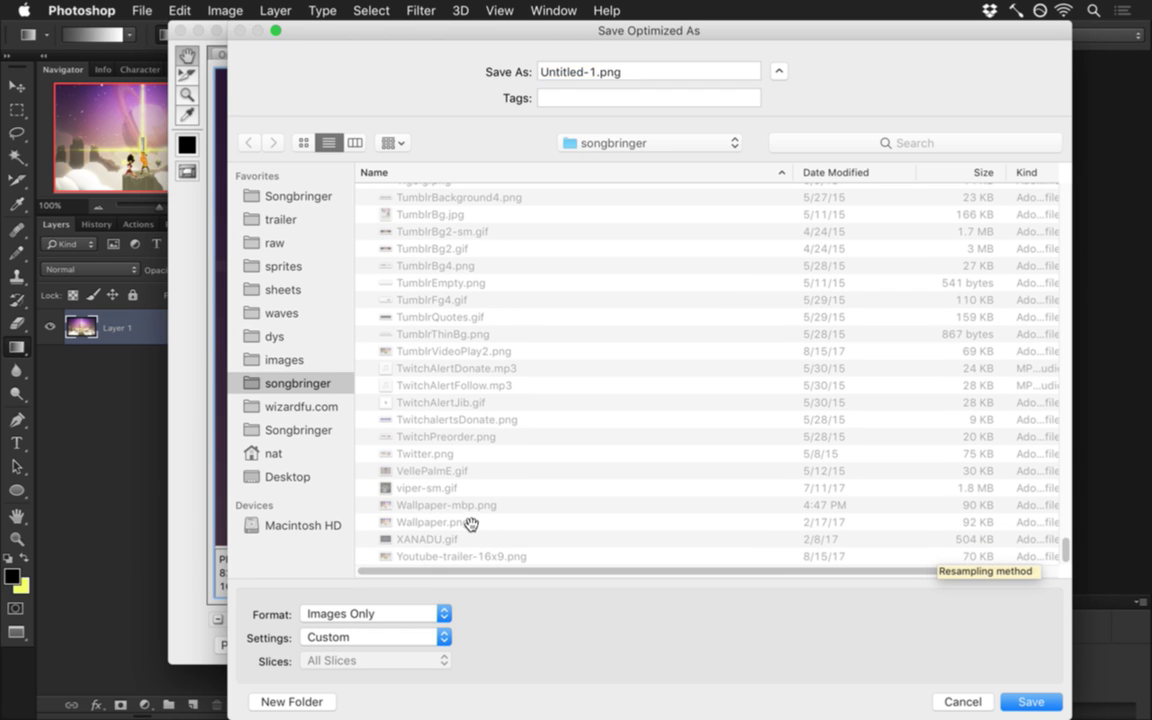
pyautogui.click(1030, 703)
pyautogui.click(790, 424)
# Step: Switch to System Preferences and reapply Wallpaper-mbp from the songbringer folder as the desktop picture
pyautogui.press('super+Tab')
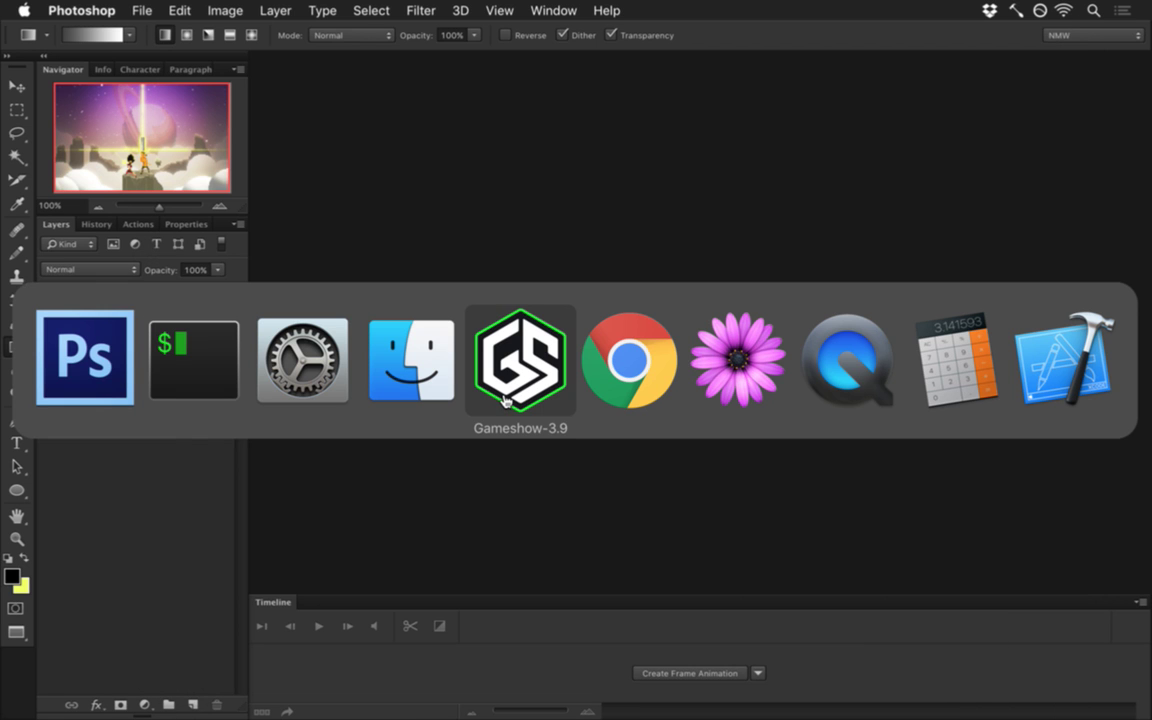
pyautogui.click(318, 392)
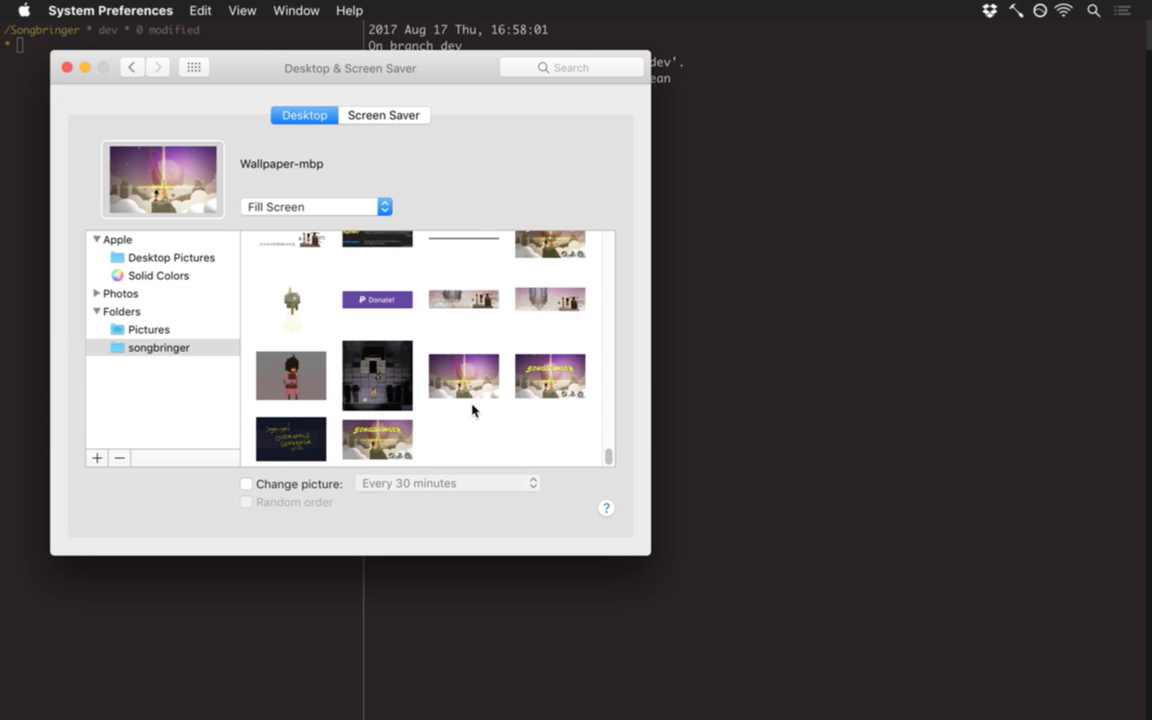
pyautogui.click(537, 384)
pyautogui.click(463, 376)
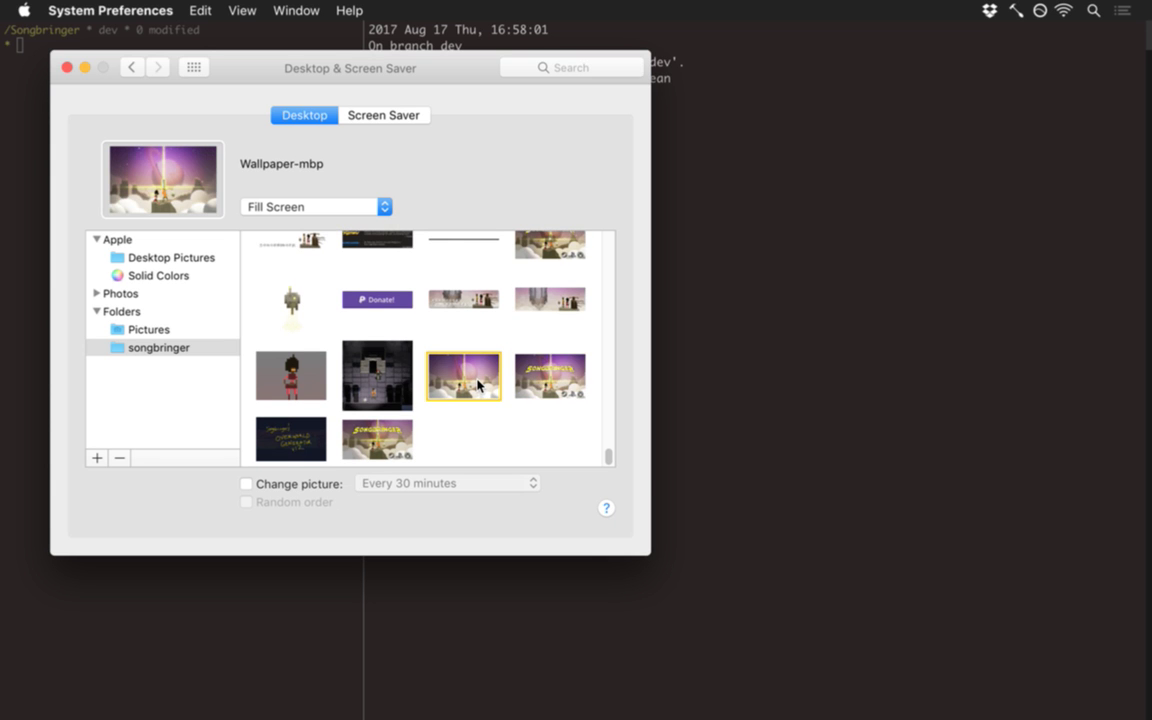
# Step: Reveal the desktop to examine the glow around the clouds, mountains and planet in the wallpaper at full size
pyautogui.press('F11')
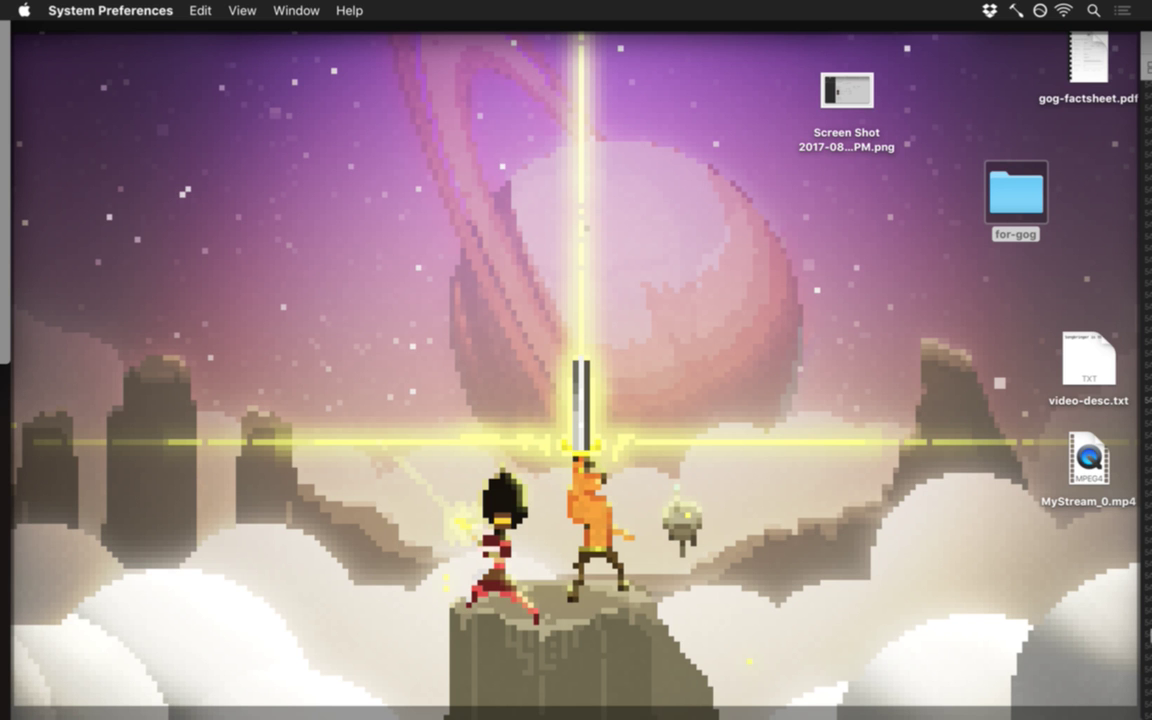
pyautogui.press('F4')
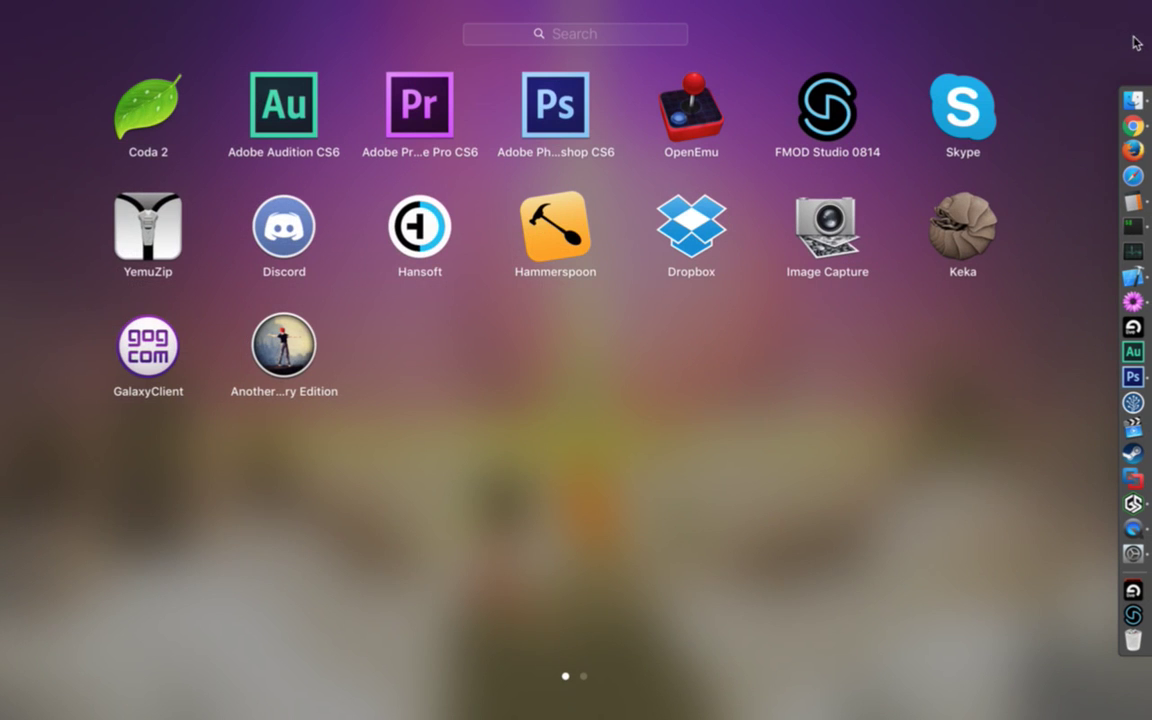
pyautogui.press('Escape')
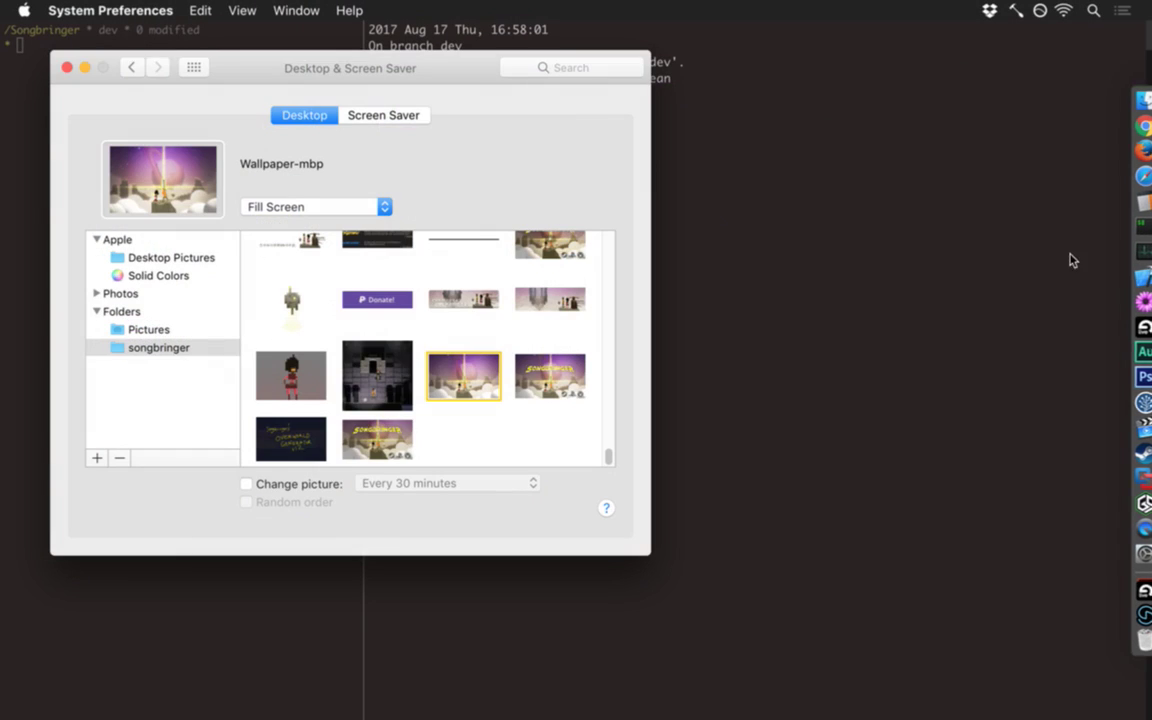
pyautogui.press('F11')
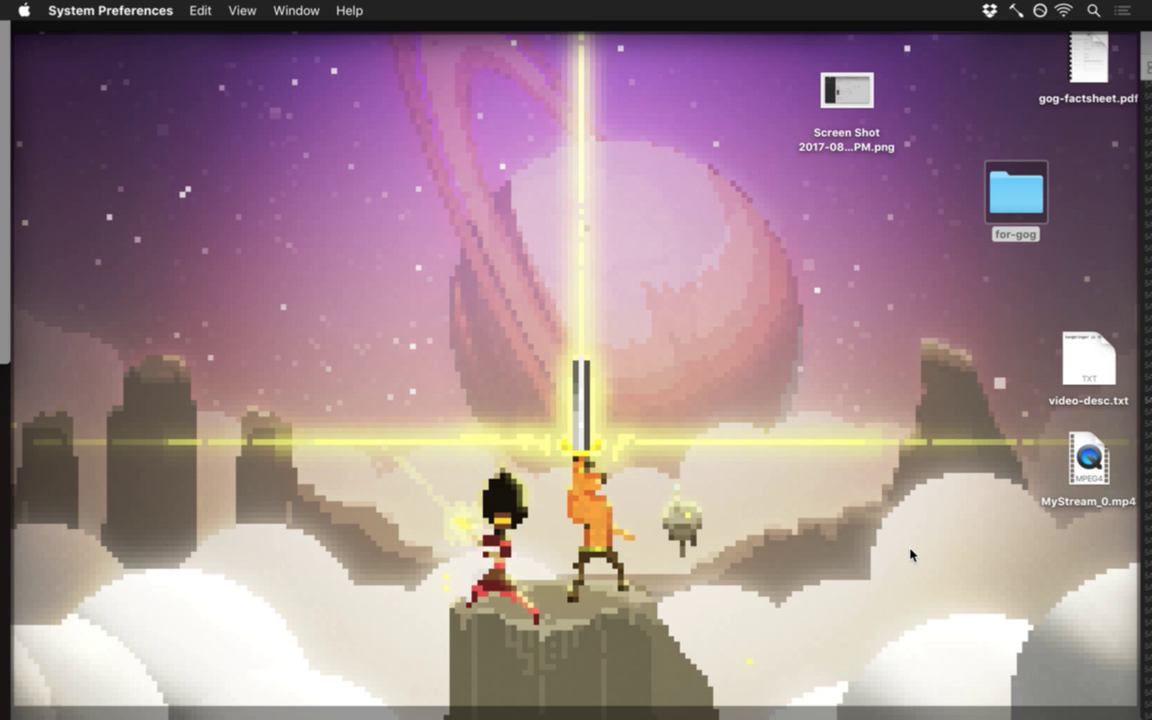
pyautogui.moveTo(1150, 2)
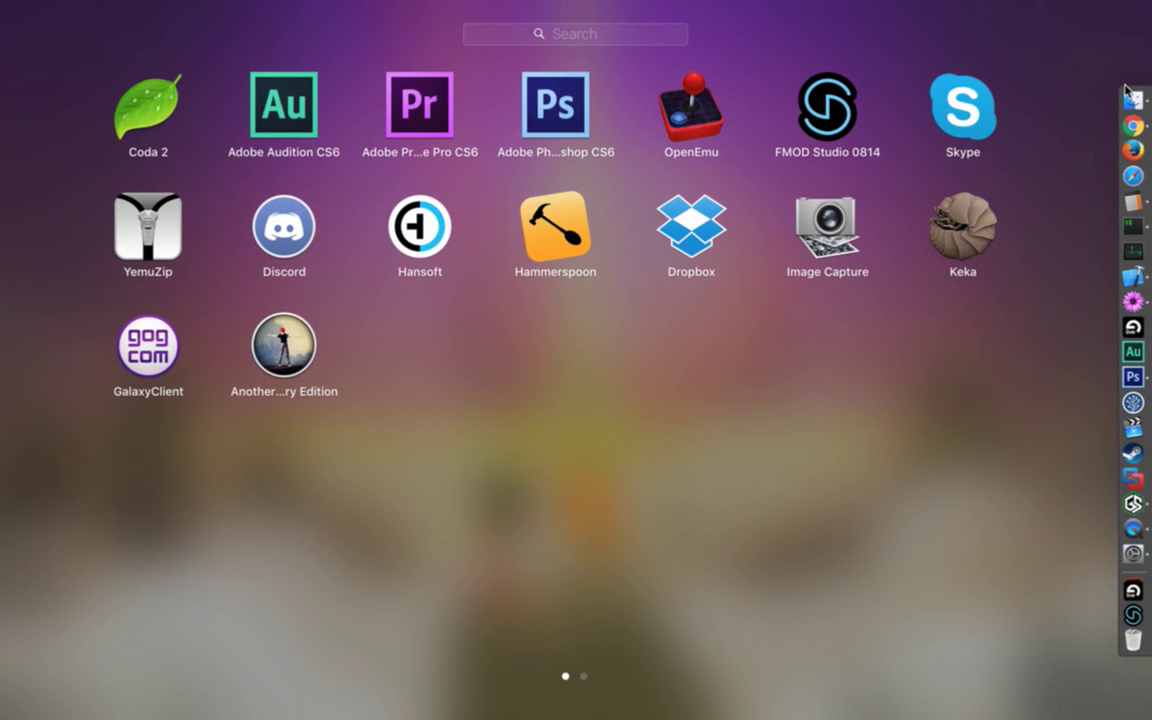
pyautogui.click(1005, 329)
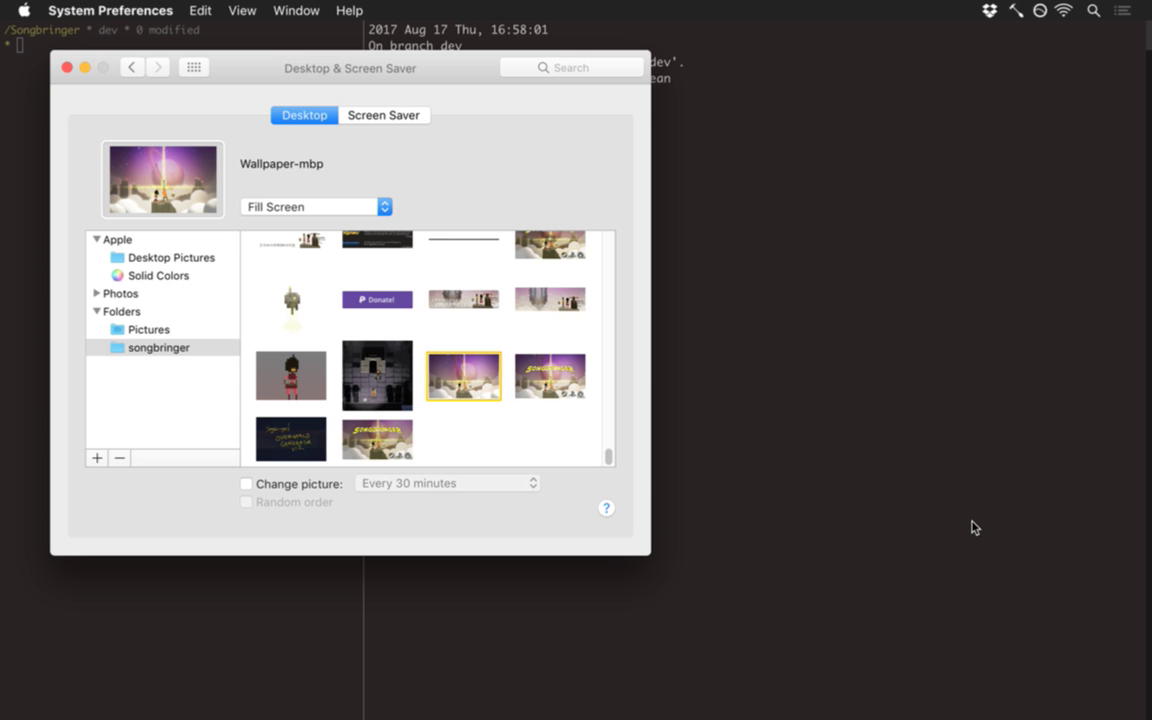
pyautogui.press('F11')
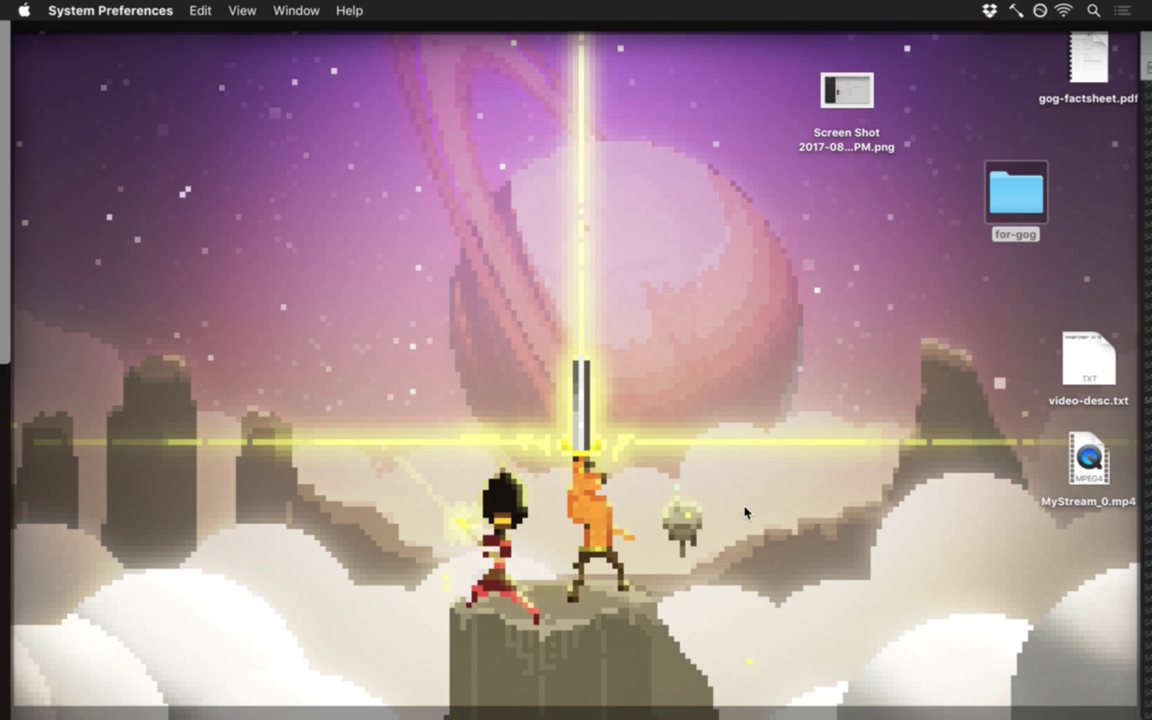
pyautogui.press('F11')
# Step: Switch back to Photoshop, close the exported wallpaper document without saving and clear the selection in the main artwork
pyautogui.press('super+Tab')
pyautogui.click(193, 386)
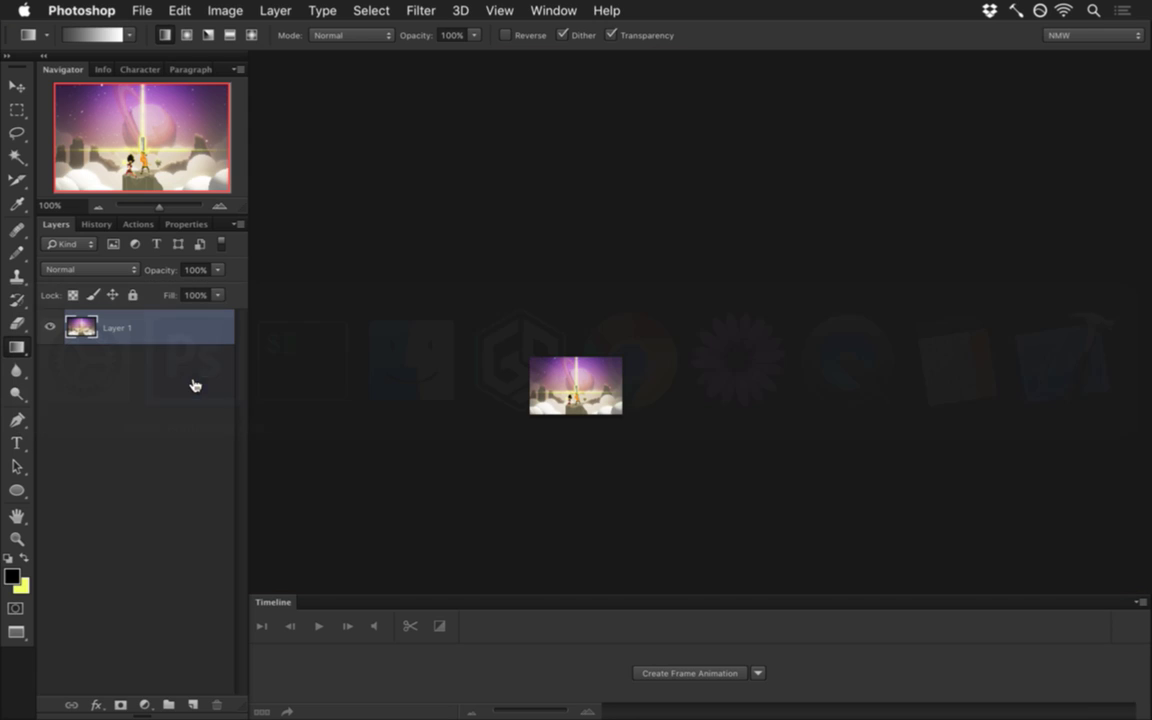
pyautogui.press('super+w')
pyautogui.press('super+d')
pyautogui.press('m')
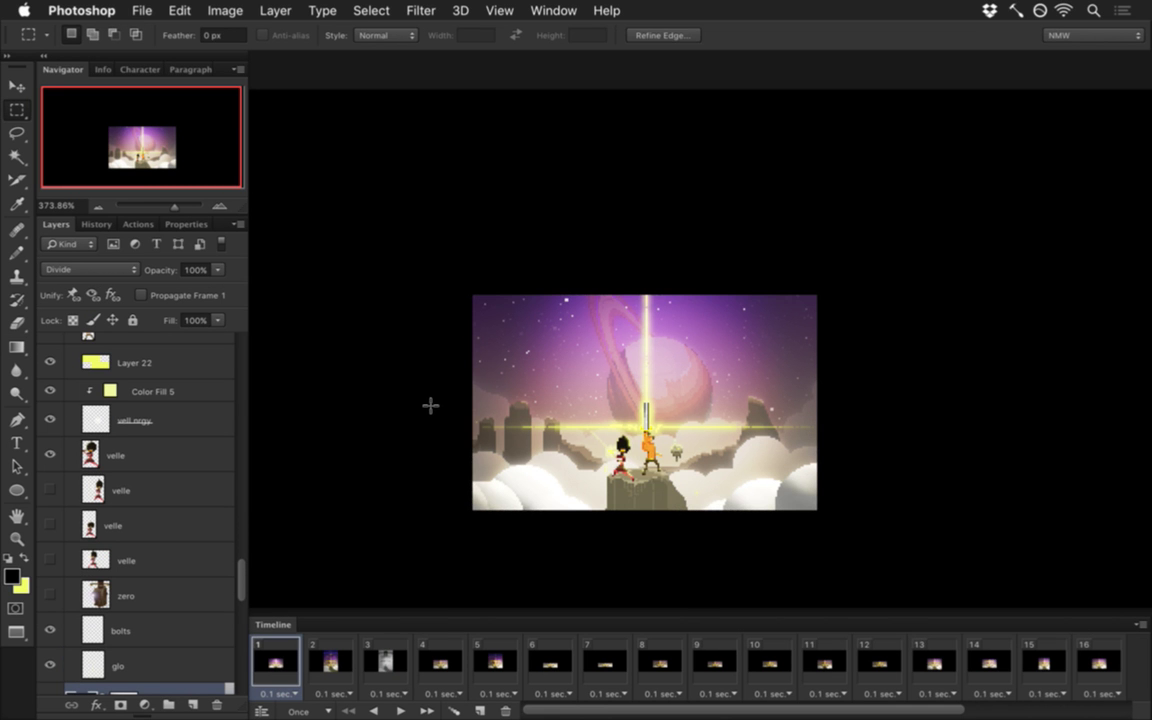
pyautogui.press('super+d')
# Step: Toggle the two visible Gradient Fill 2 copies below Levels 1 off and on to compare their darkening effect
pyautogui.moveTo(239, 571); pyautogui.dragTo(236, 464)
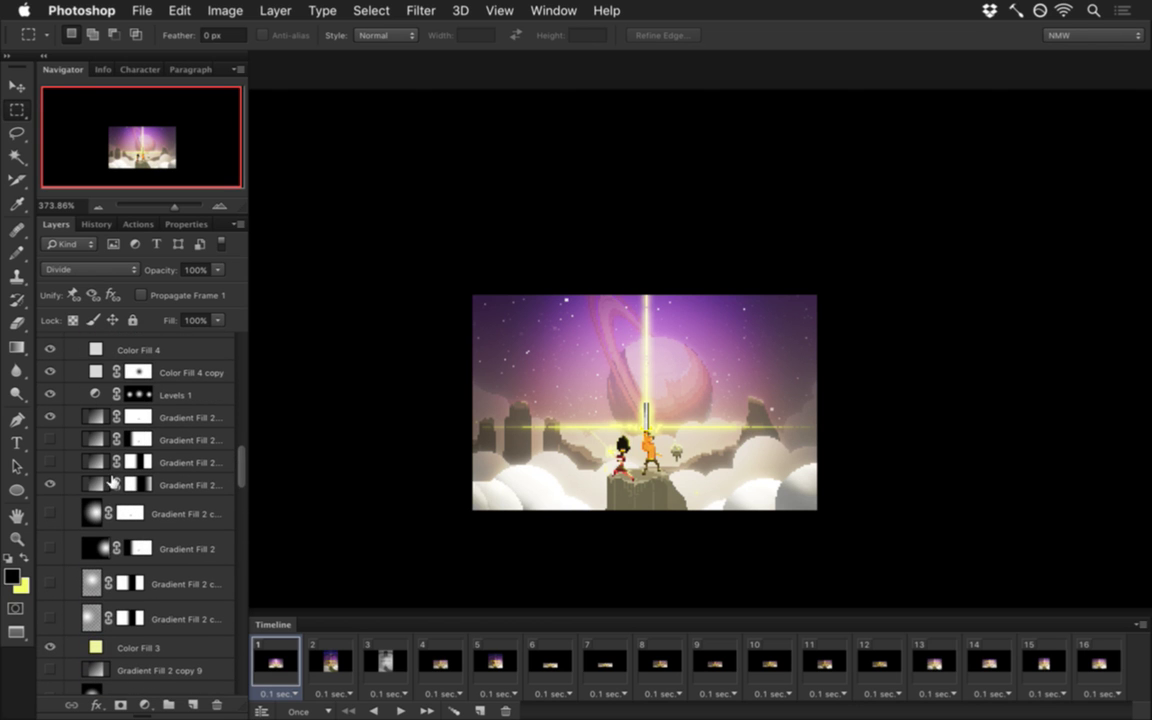
pyautogui.click(70, 484)
pyautogui.click(50, 484)
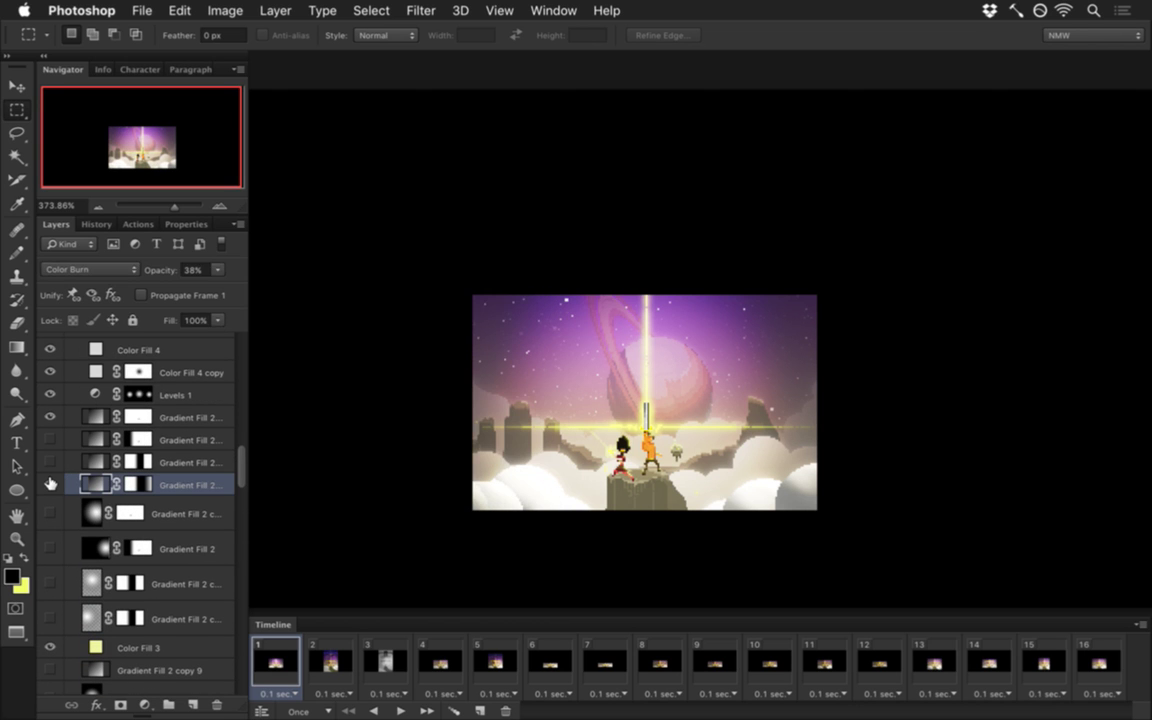
pyautogui.click(50, 484)
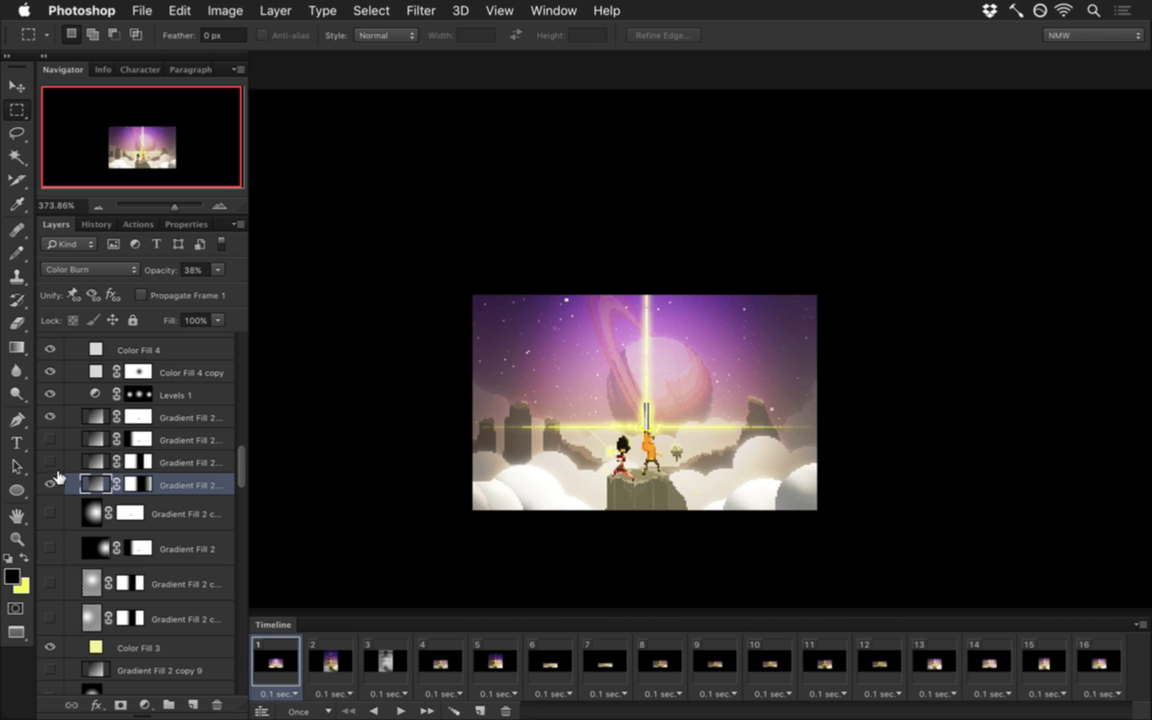
pyautogui.click(53, 416)
pyautogui.click(53, 416)
pyautogui.click(53, 416)
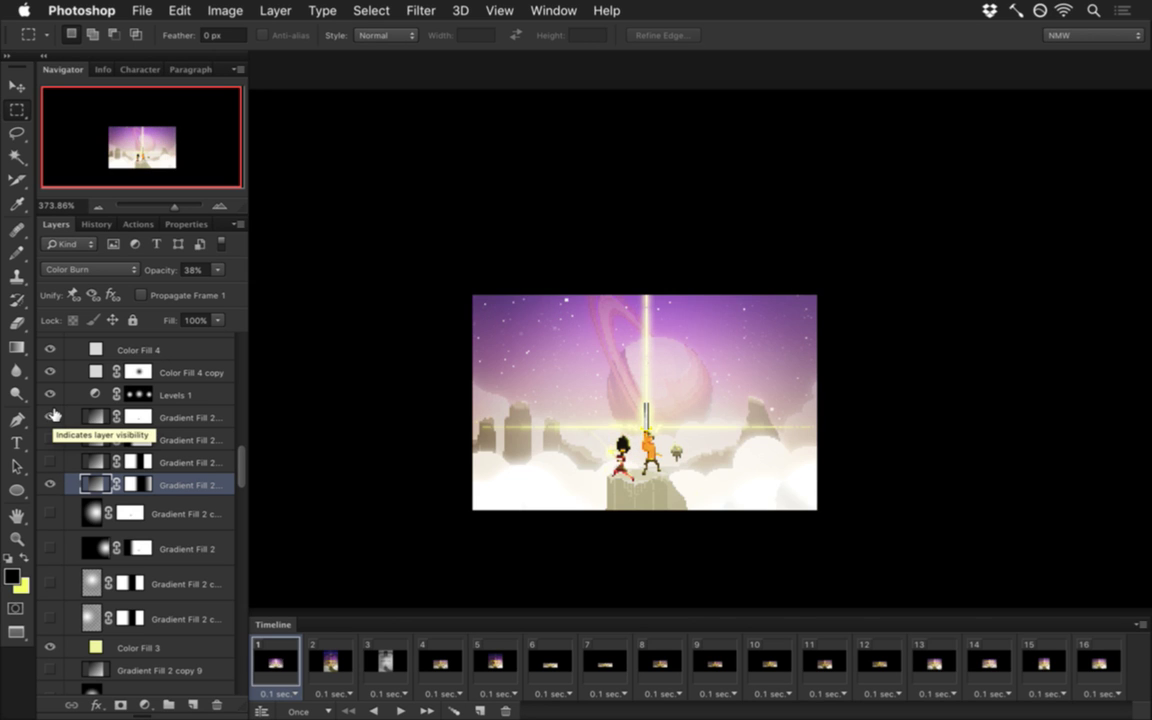
pyautogui.click(53, 416)
# Step: Try 76% opacity on the Color Burn gradient fill directly below Levels 1, and undo the change
pyautogui.click(96, 416)
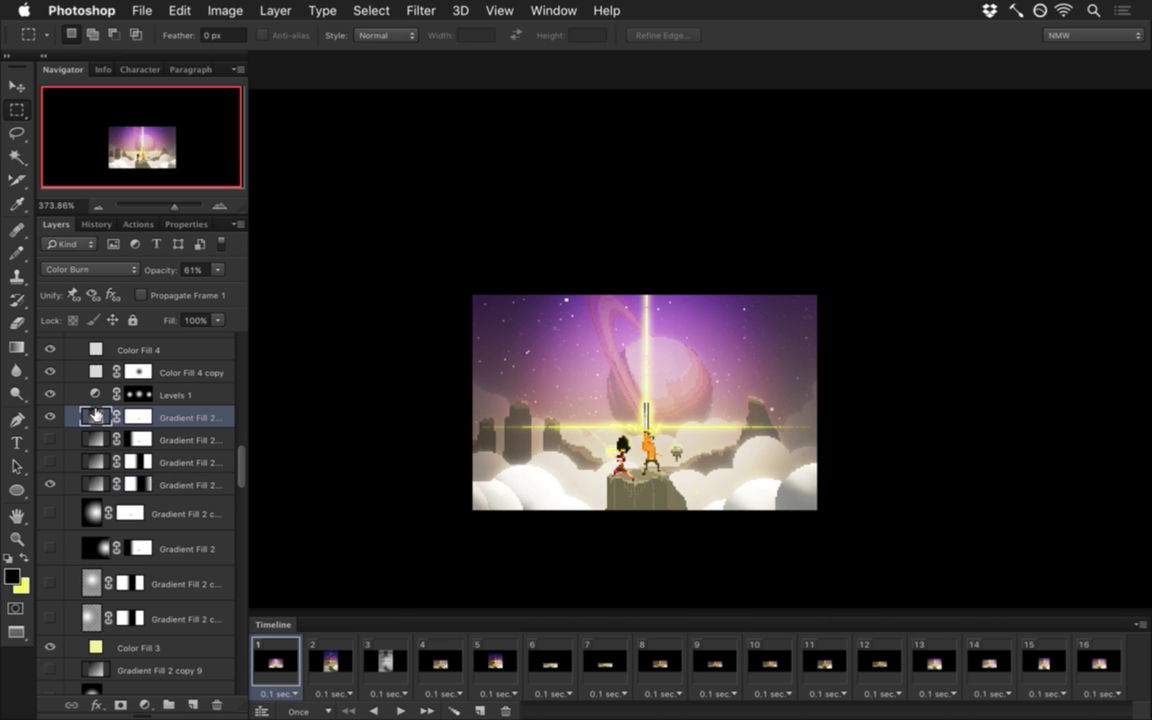
pyautogui.click(218, 270)
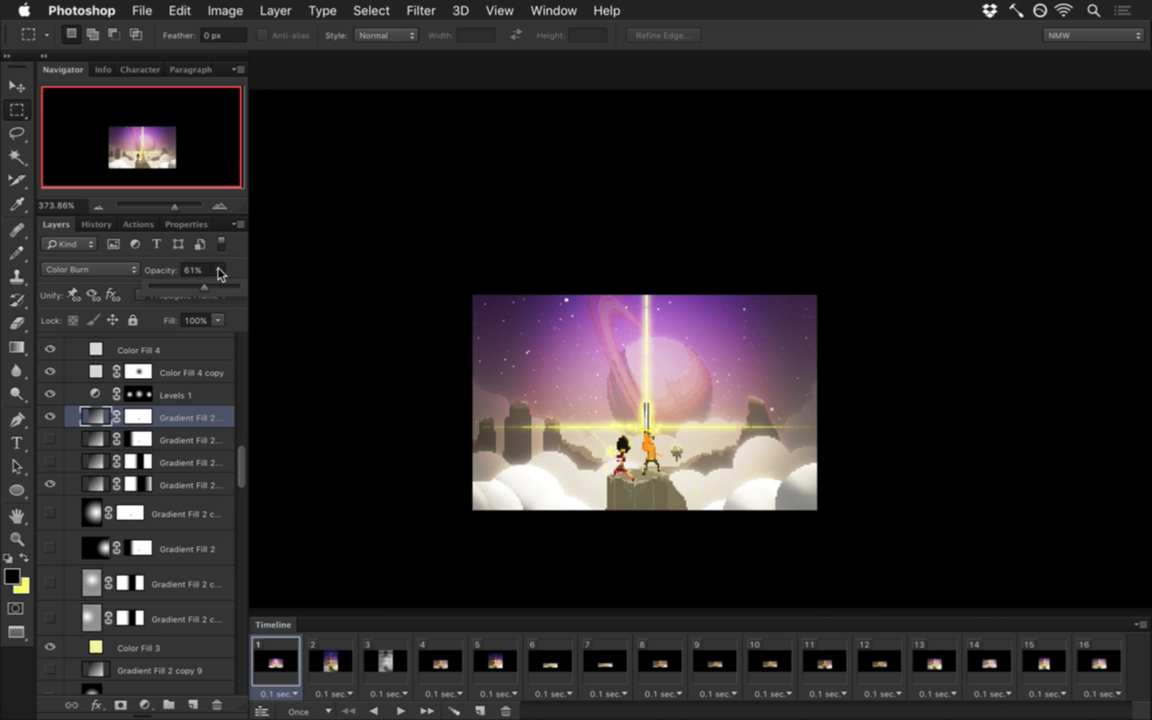
pyautogui.moveTo(205, 290); pyautogui.dragTo(218, 291)
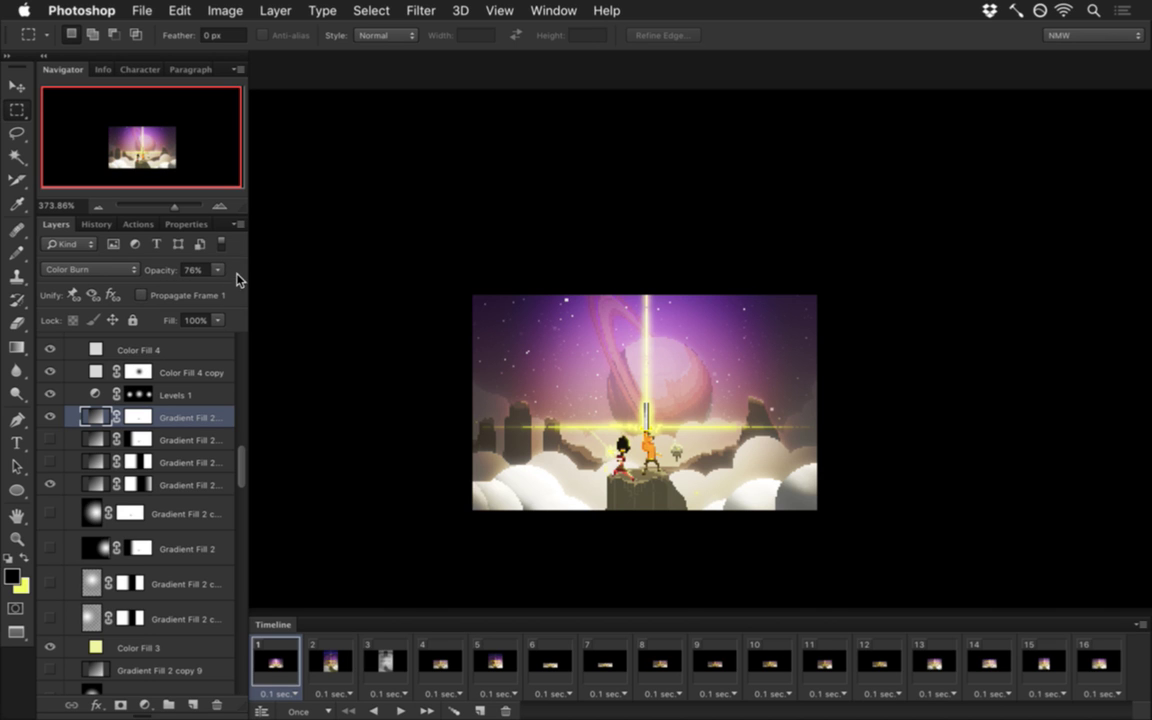
pyautogui.press('super+z')
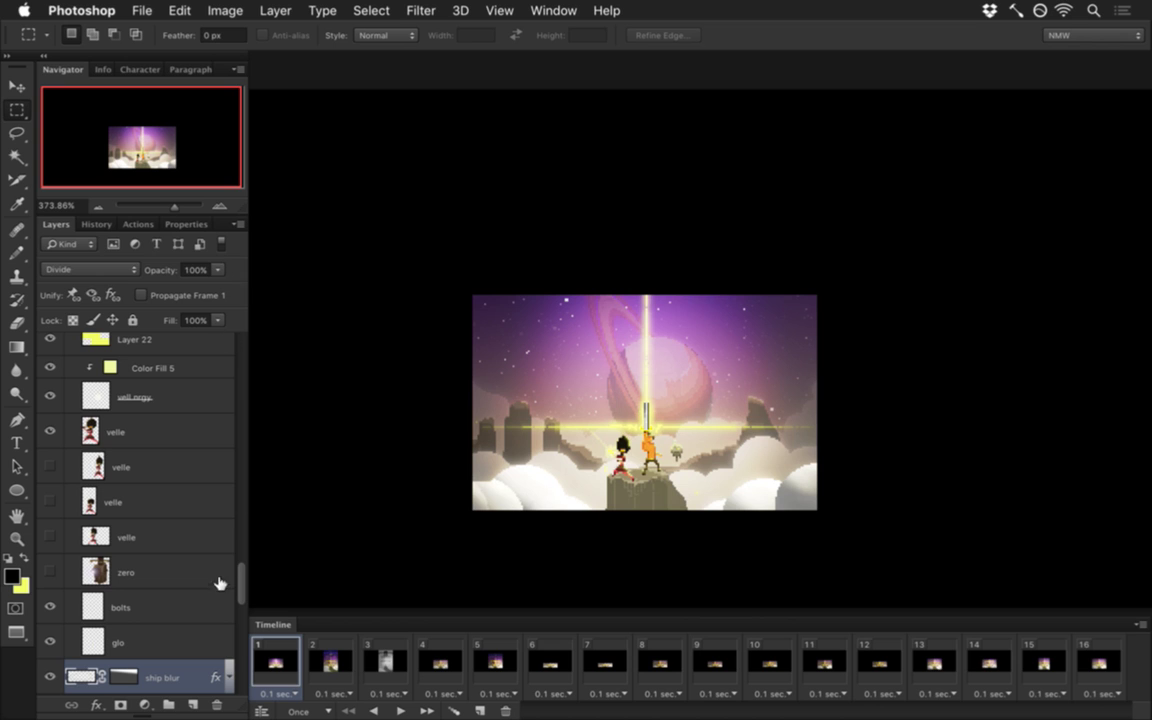
pyautogui.click(124, 676)
pyautogui.moveTo(242, 588)
pyautogui.mouseDown()
pyautogui.moveTo(242, 562)
pyautogui.moveTo(240, 578)
pyautogui.mouseUp()
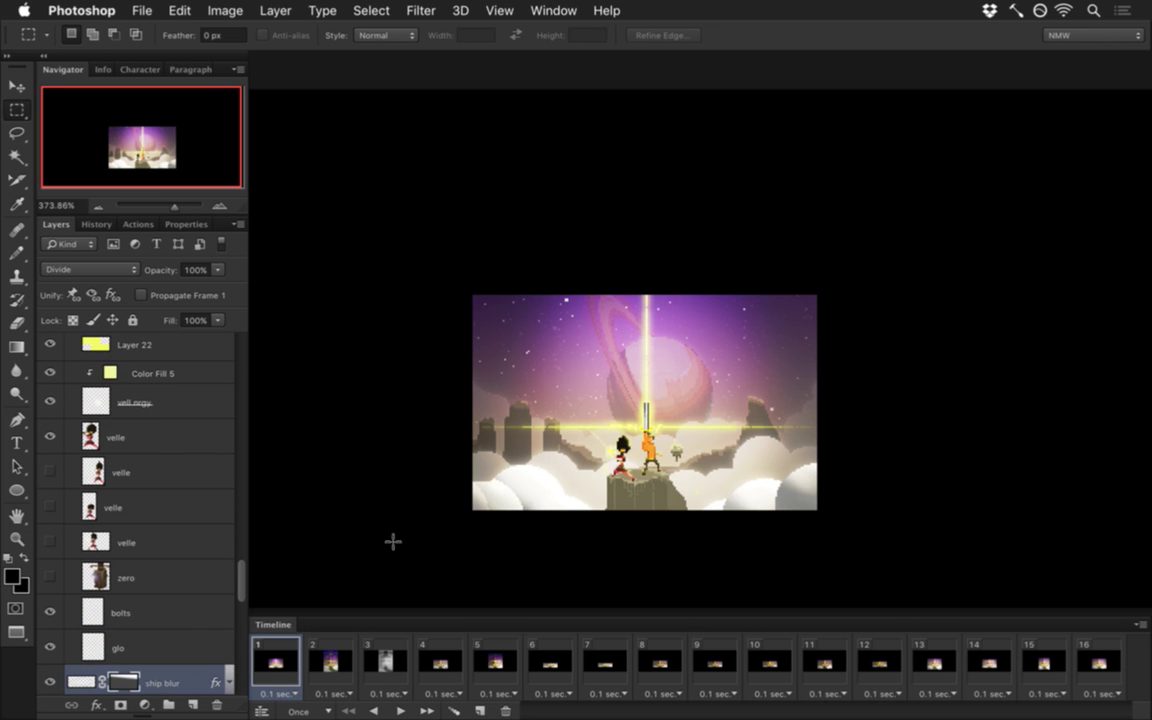
pyautogui.click(97, 224)
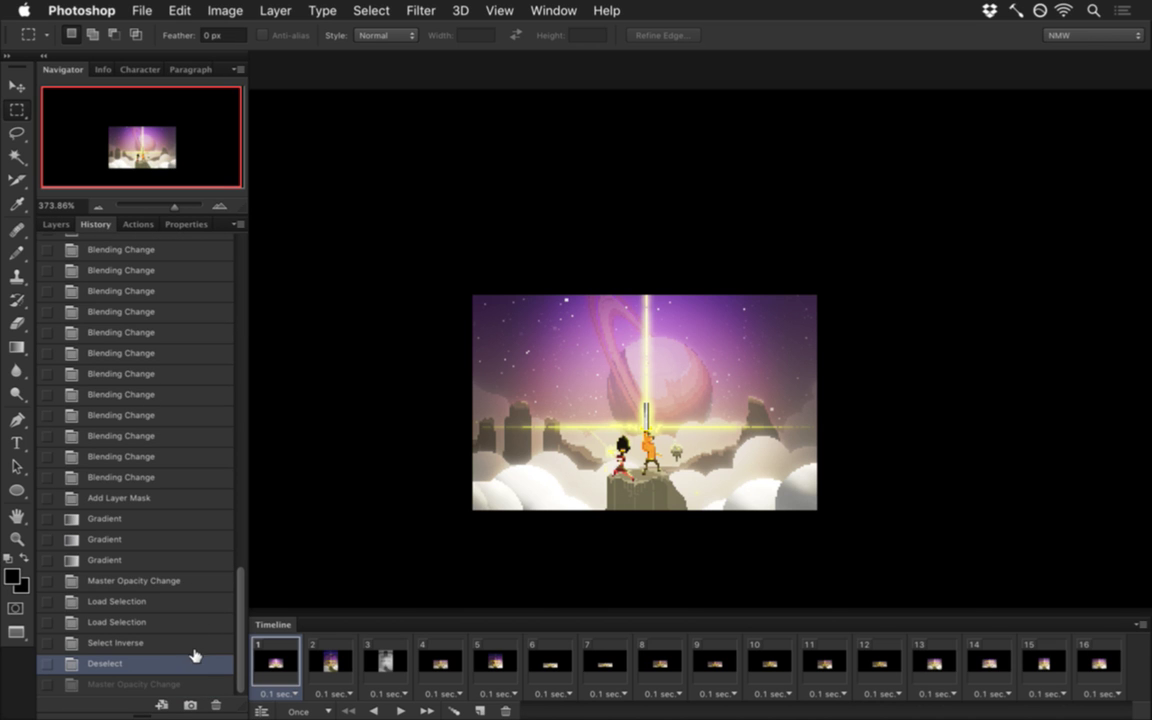
pyautogui.click(57, 224)
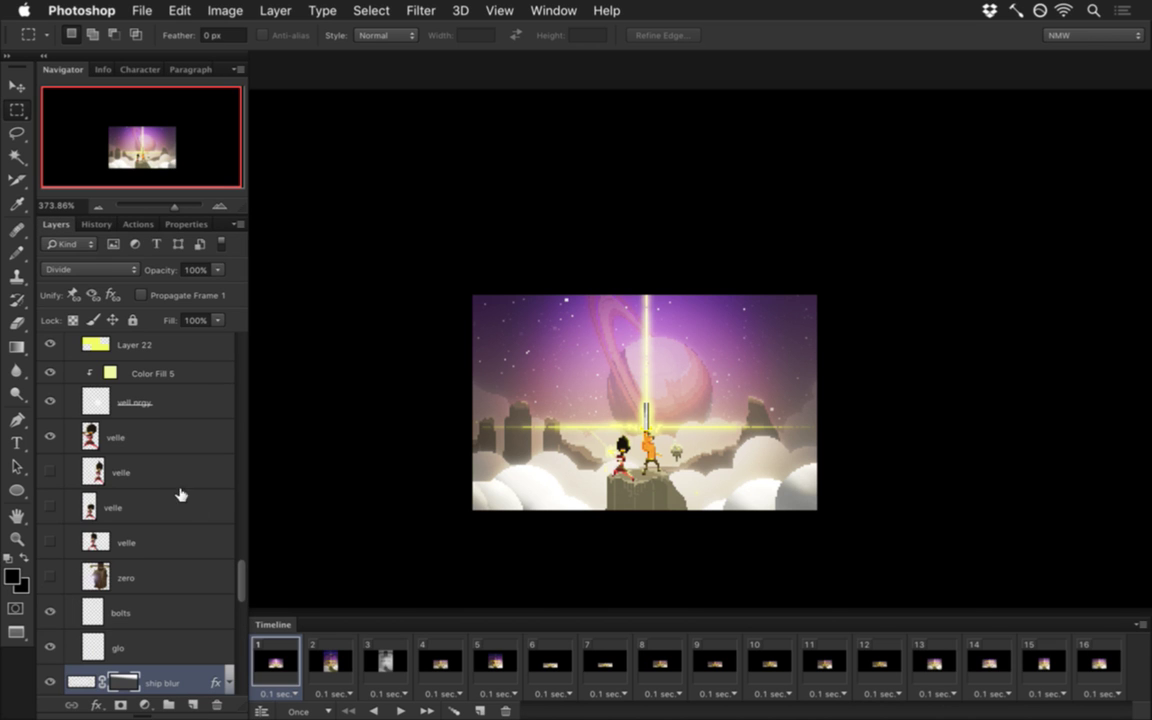
# Step: Add a Levels adjustment layer above the glo layer and delete its layer mask
pyautogui.moveTo(243, 592); pyautogui.dragTo(245, 597)
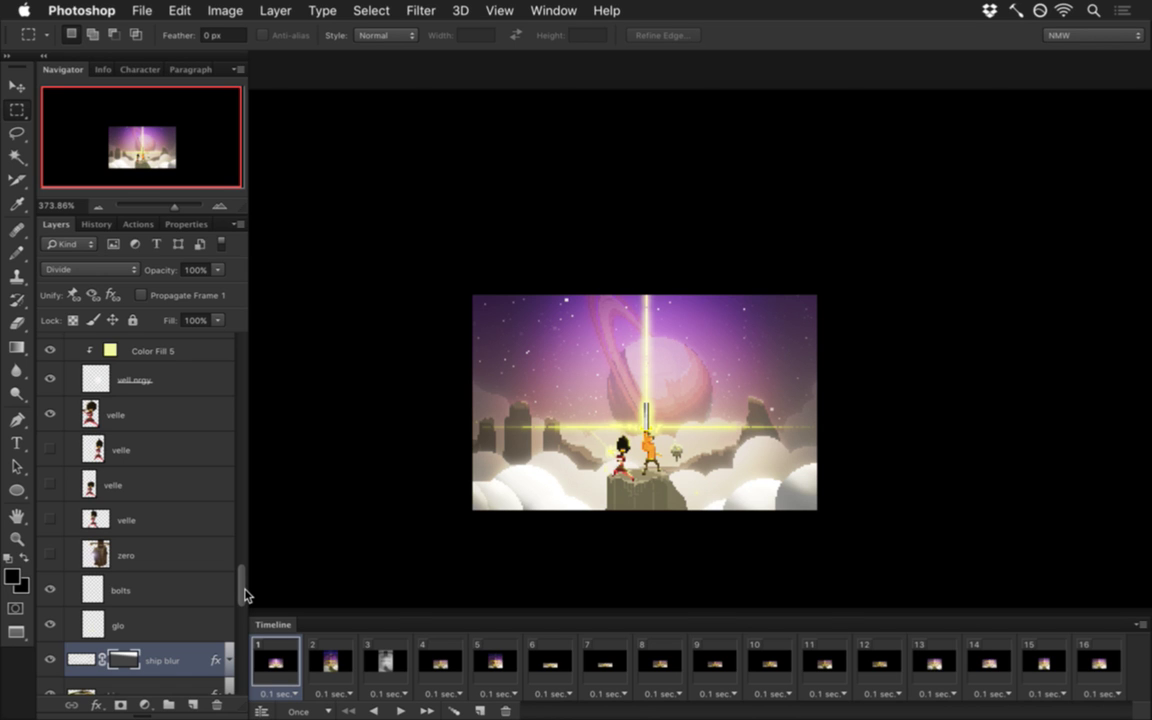
pyautogui.moveTo(247, 594)
pyautogui.mouseDown()
pyautogui.moveTo(236, 640)
pyautogui.moveTo(229, 506)
pyautogui.moveTo(232, 598)
pyautogui.mouseUp()
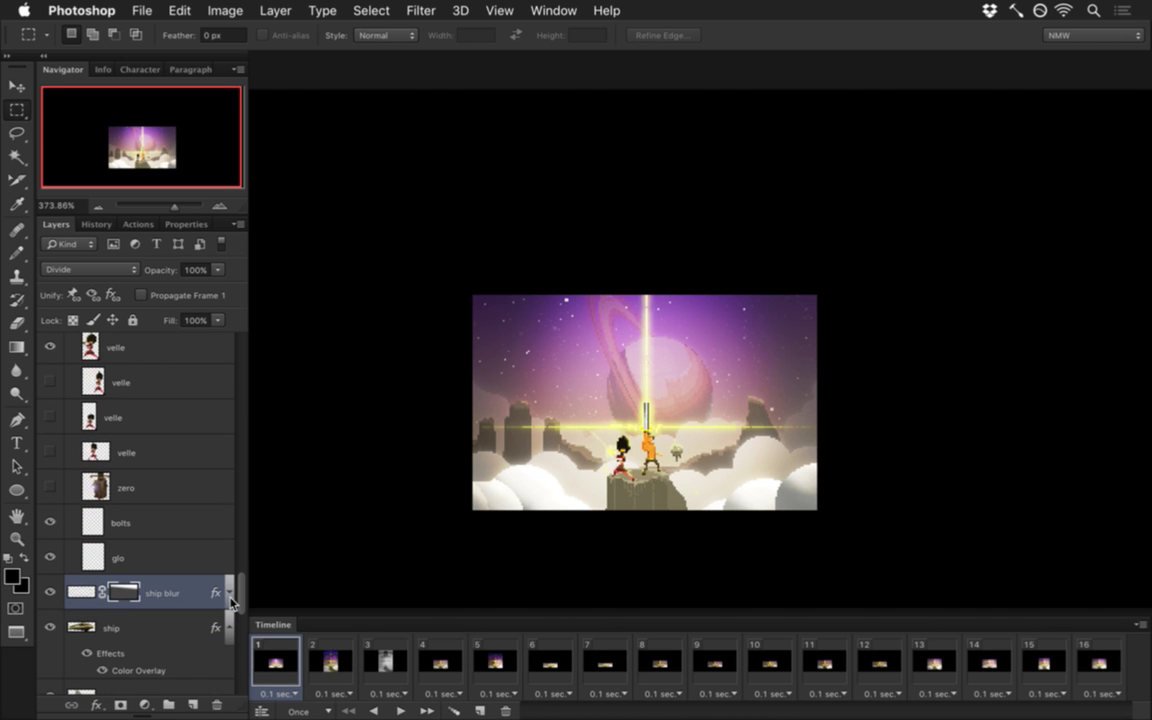
pyautogui.click(147, 556)
pyautogui.click(145, 703)
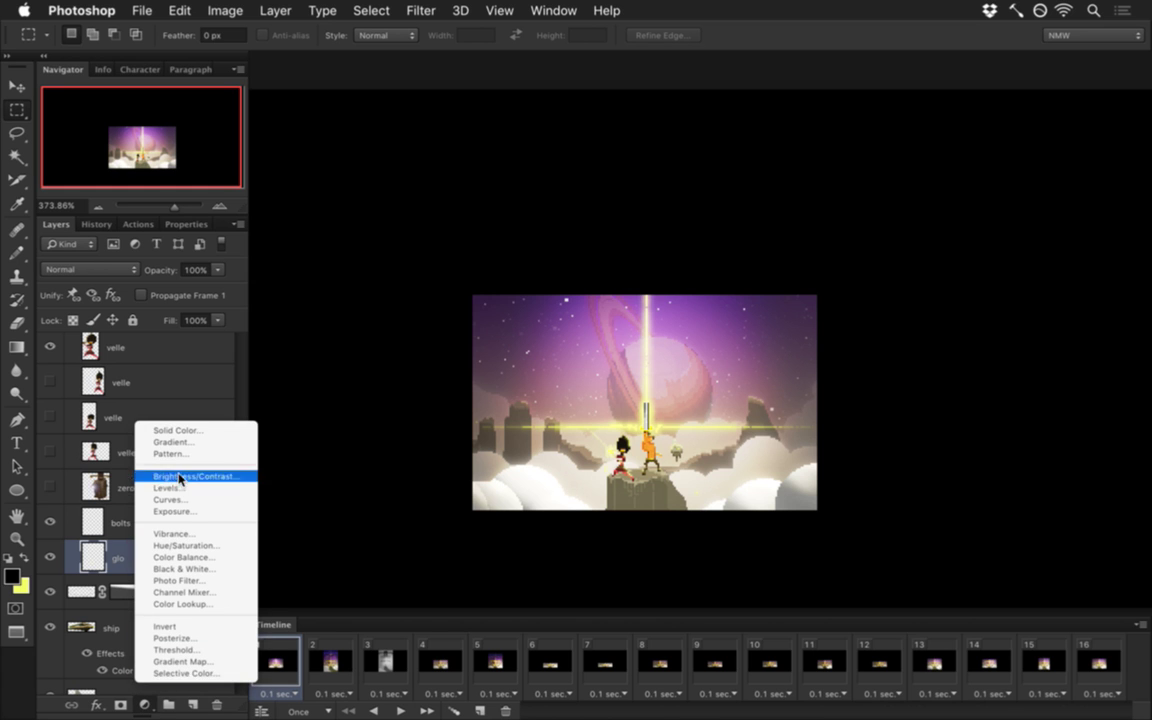
pyautogui.click(172, 491)
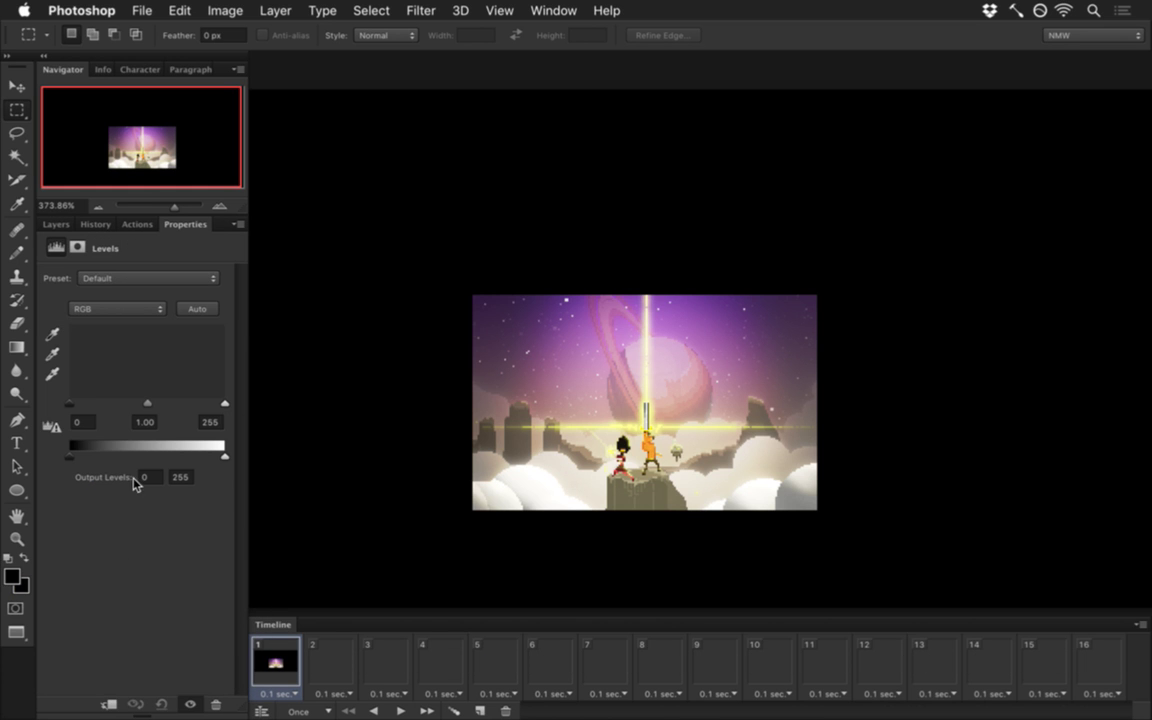
pyautogui.click(60, 226)
pyautogui.rightClick(132, 549)
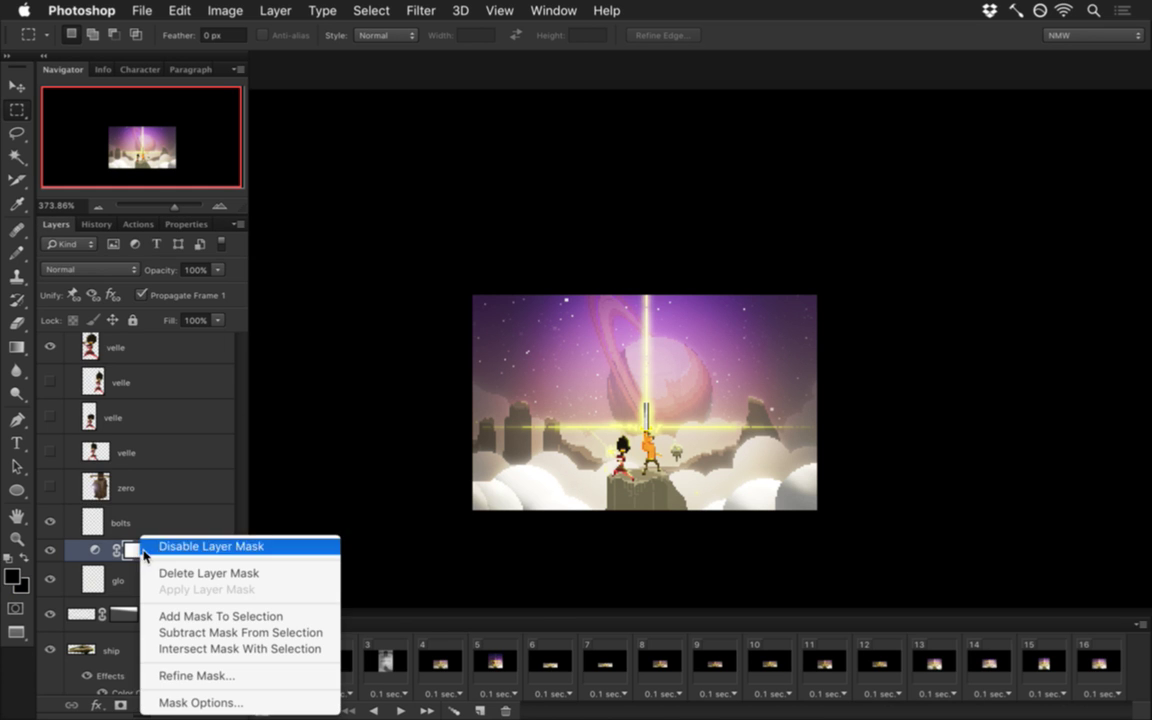
pyautogui.click(171, 573)
# Step: Move the new Levels layer directly below glo and rename it "character pop"
pyautogui.moveTo(94, 552); pyautogui.dragTo(96, 597)
pyautogui.doubleClick(135, 587)
pyautogui.write('character pop')
pyautogui.press('Return')
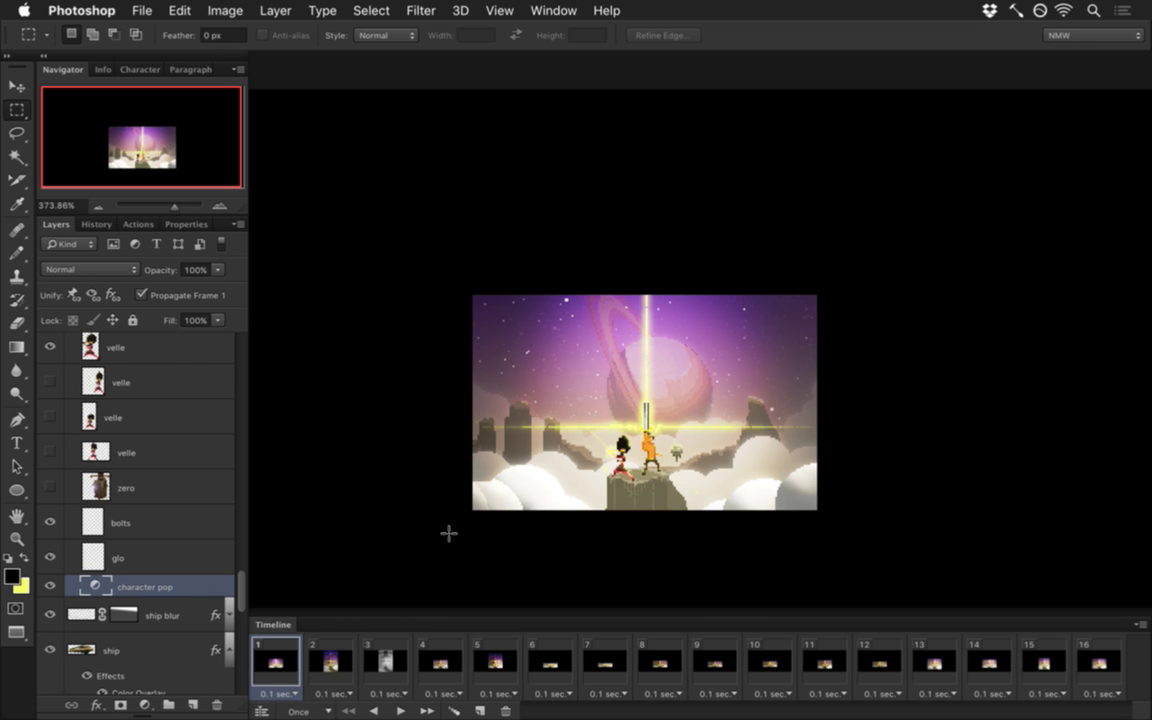
# Step: Raise the shadow input level of the character pop Levels layer to 27, keeping the midtones at 1.00
pyautogui.moveTo(733, 476); pyautogui.dragTo(709, 481)
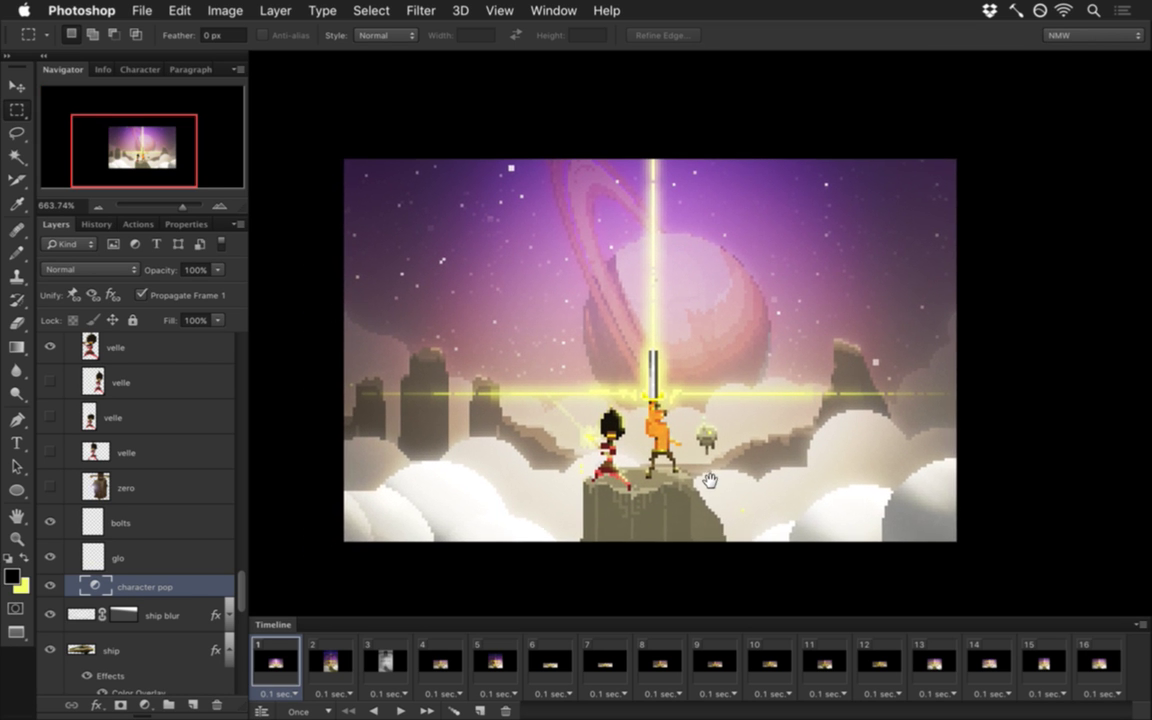
pyautogui.doubleClick(97, 585)
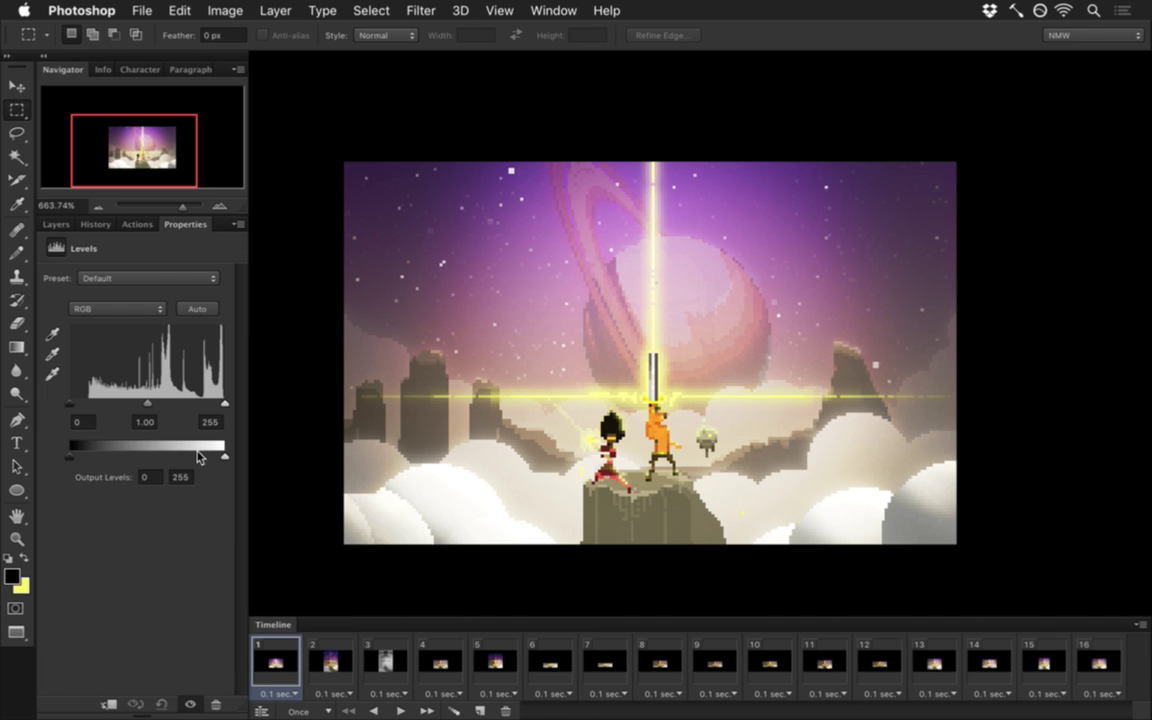
pyautogui.moveTo(74, 406); pyautogui.dragTo(87, 410)
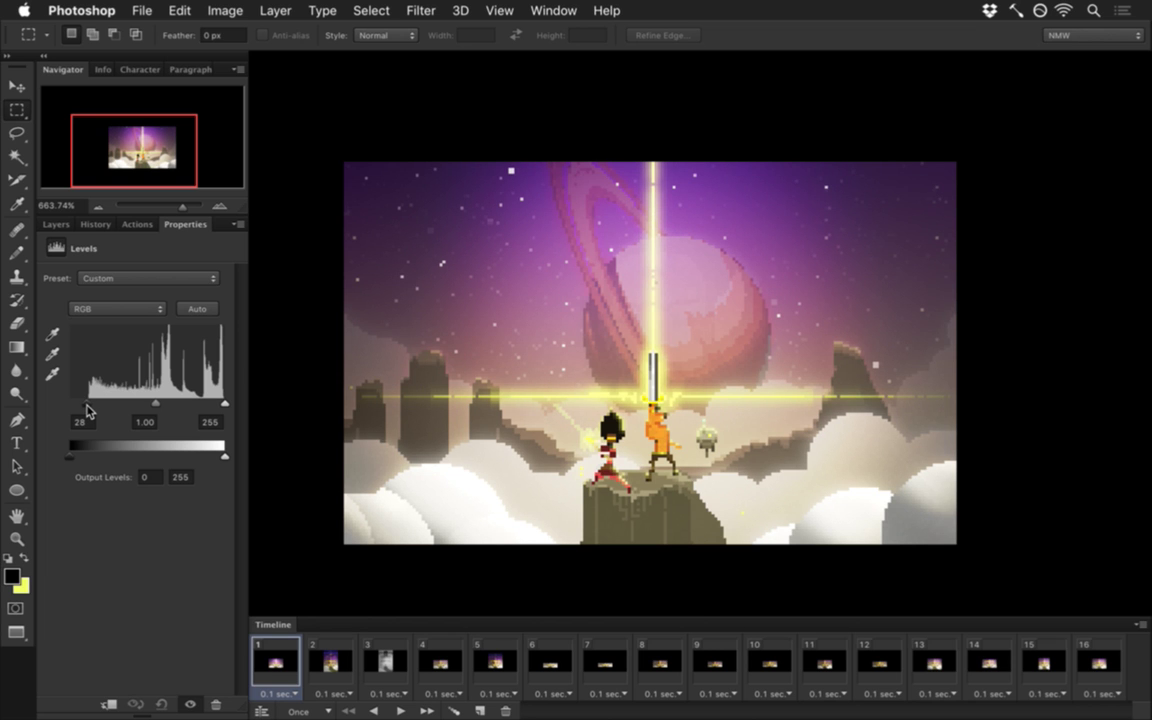
pyautogui.moveTo(87, 410)
pyautogui.mouseDown()
pyautogui.moveTo(127, 411)
pyautogui.moveTo(85, 411)
pyautogui.mouseUp()
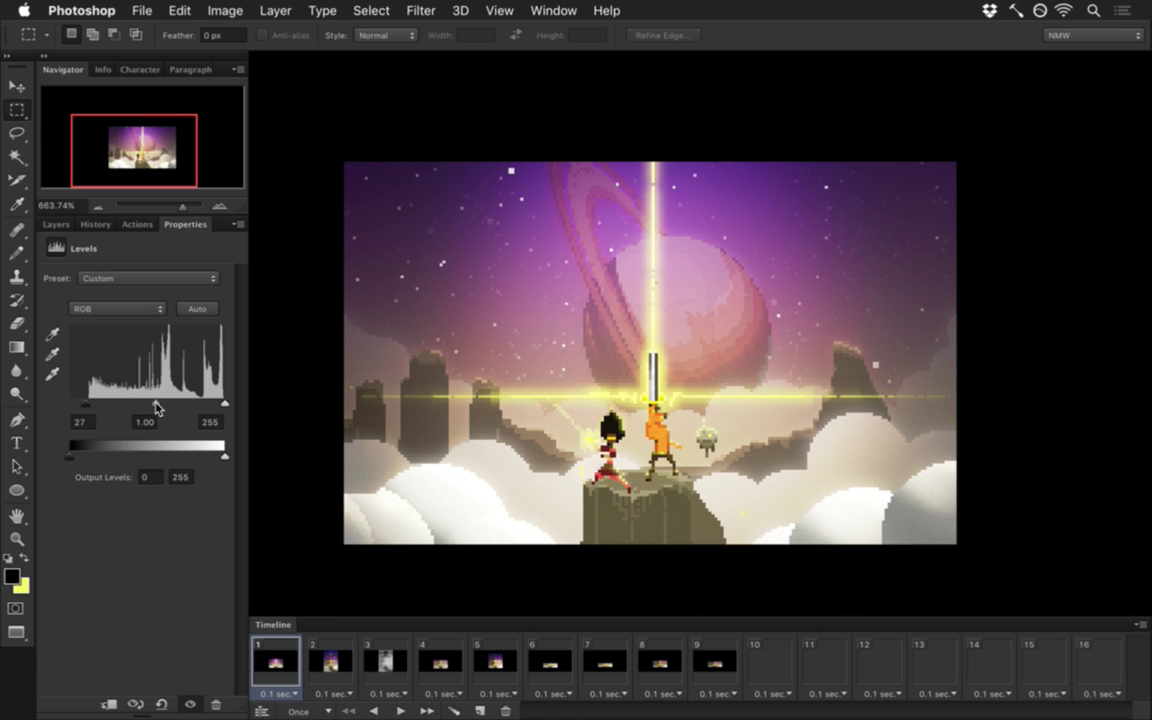
pyautogui.moveTo(155, 406)
pyautogui.mouseDown()
pyautogui.moveTo(172, 407)
pyautogui.moveTo(156, 405)
pyautogui.mouseUp()
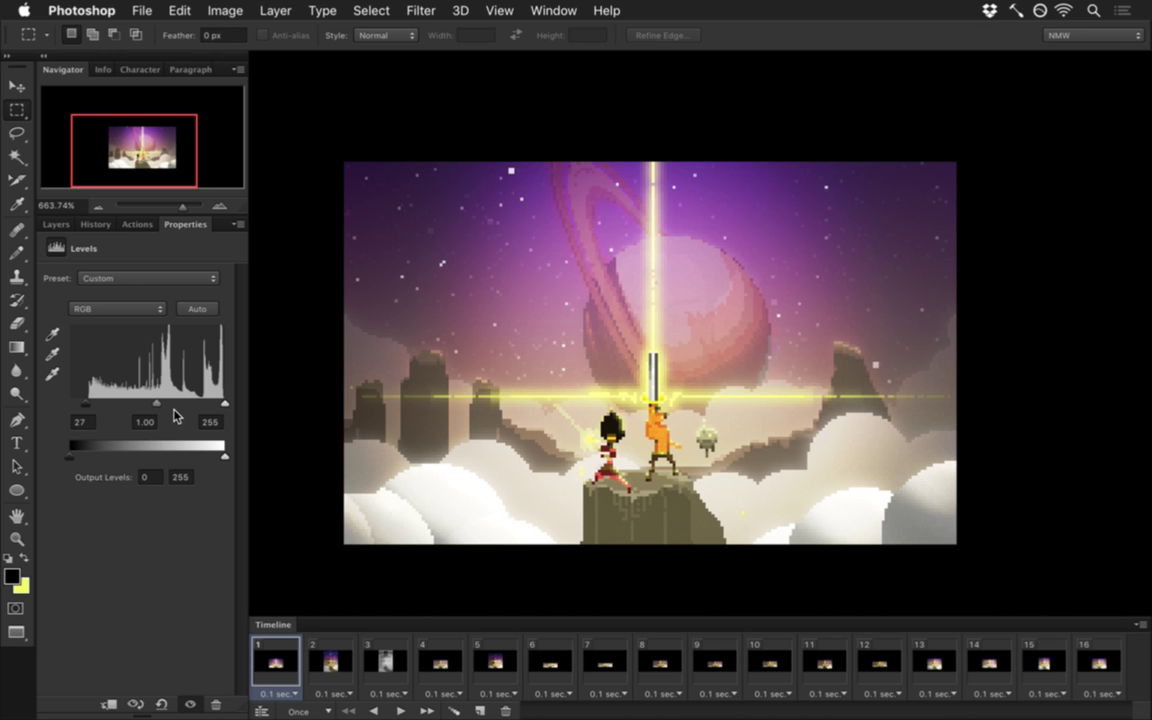
# Step: Toggle the character pop layer off and on to compare its effect on the background behind the characters
pyautogui.click(65, 228)
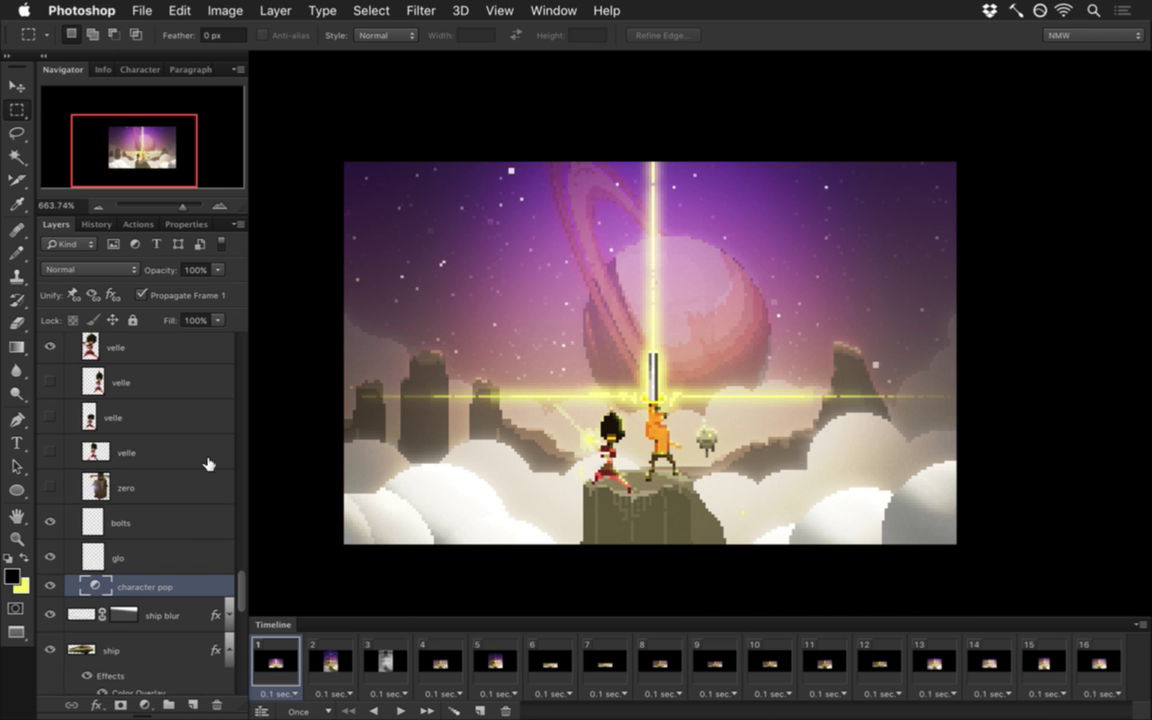
pyautogui.click(50, 586)
pyautogui.click(50, 586)
pyautogui.click(50, 586)
pyautogui.click(50, 586)
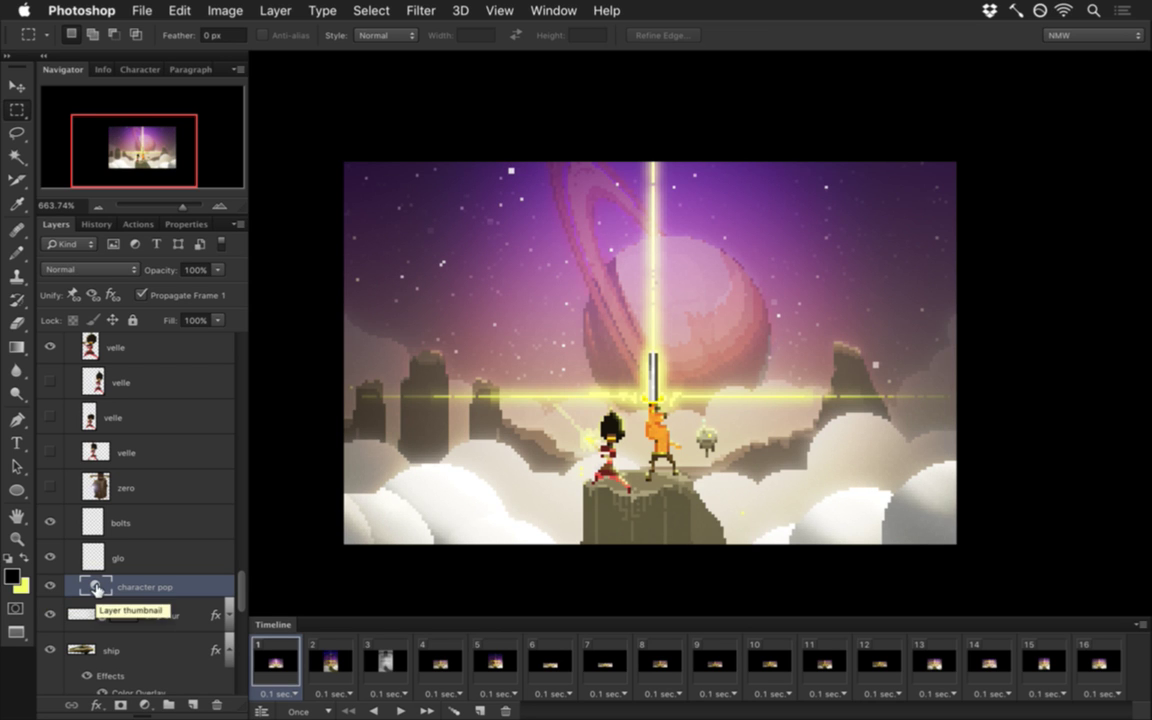
# Step: Add a black Solid Color fill layer above character pop and delete its layer mask
pyautogui.click(144, 705)
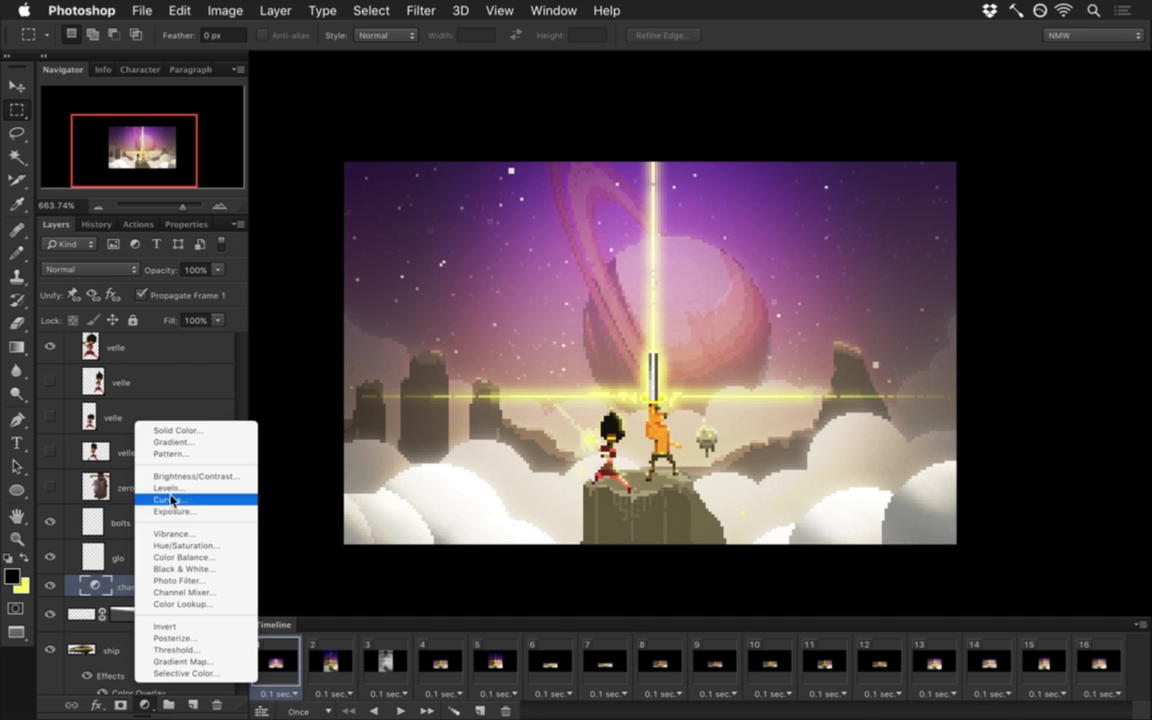
pyautogui.click(194, 432)
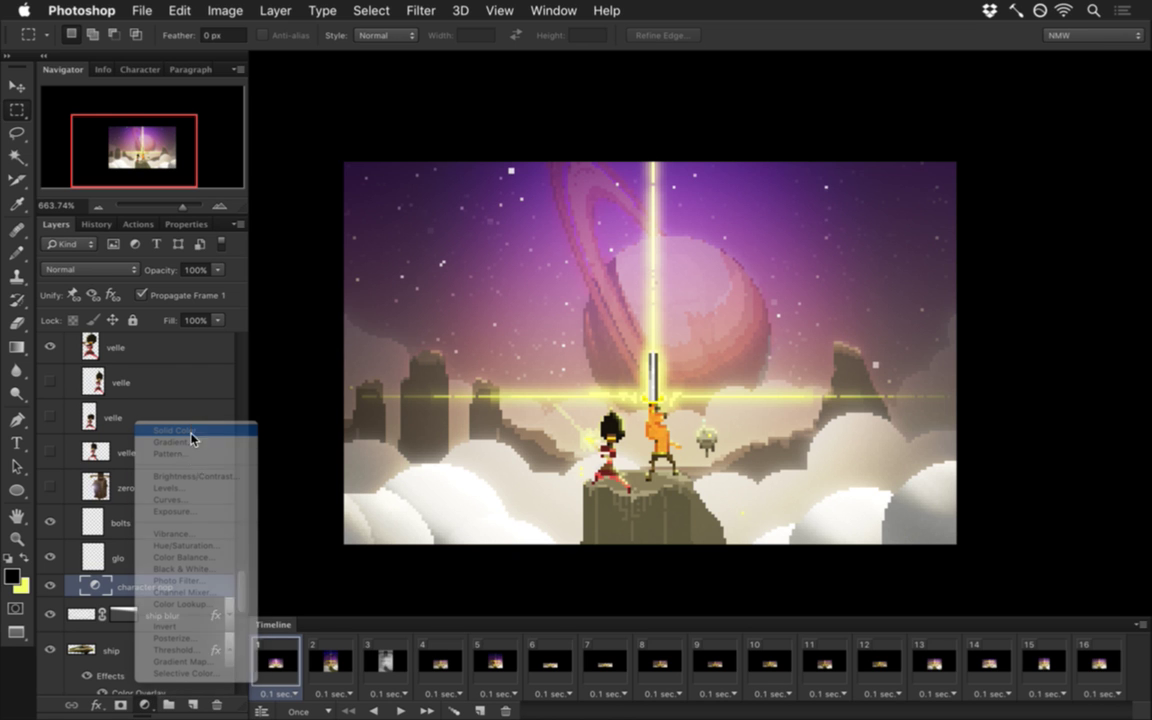
pyautogui.click(491, 400)
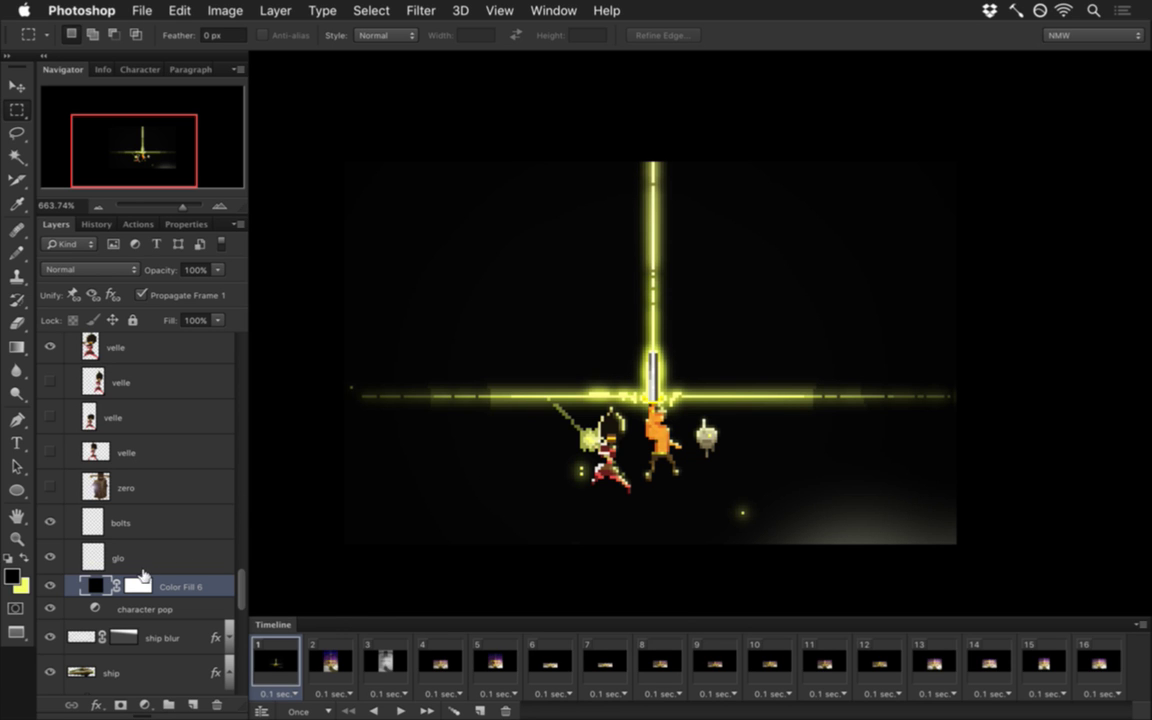
pyautogui.rightClick(138, 586)
pyautogui.click(183, 573)
pyautogui.click(150, 295)
# Step: Move the black fill layer below character pop and lower its opacity to 17%
pyautogui.click(219, 270)
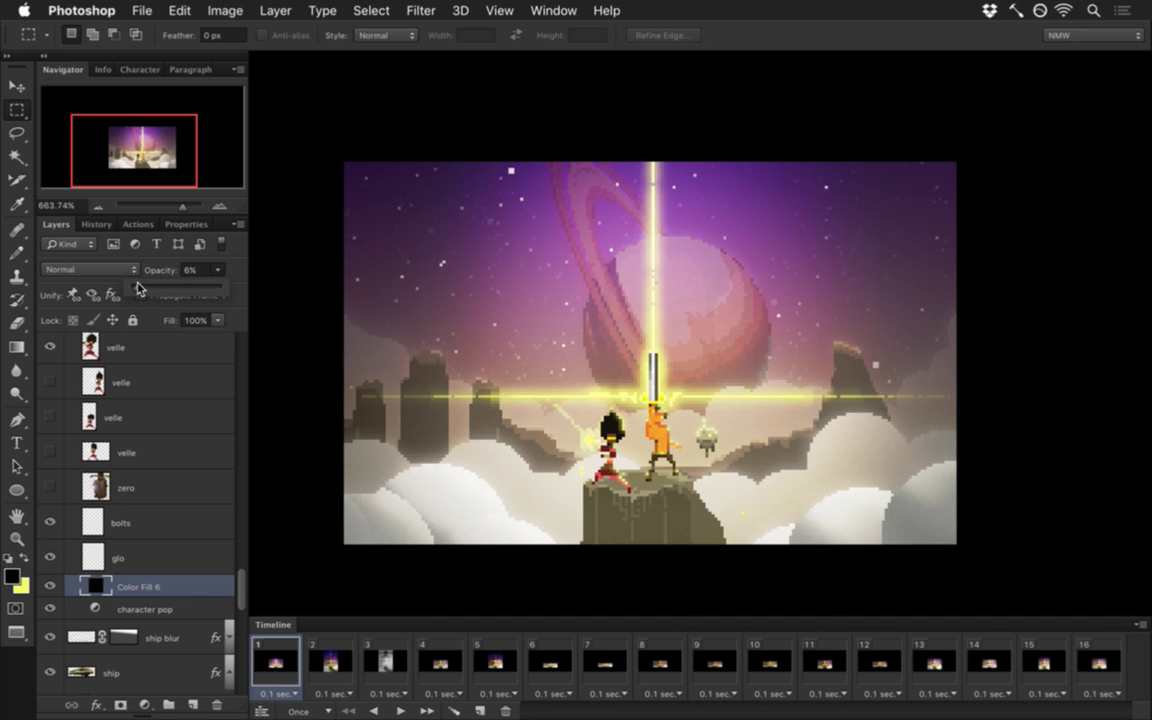
pyautogui.moveTo(139, 289); pyautogui.dragTo(153, 290)
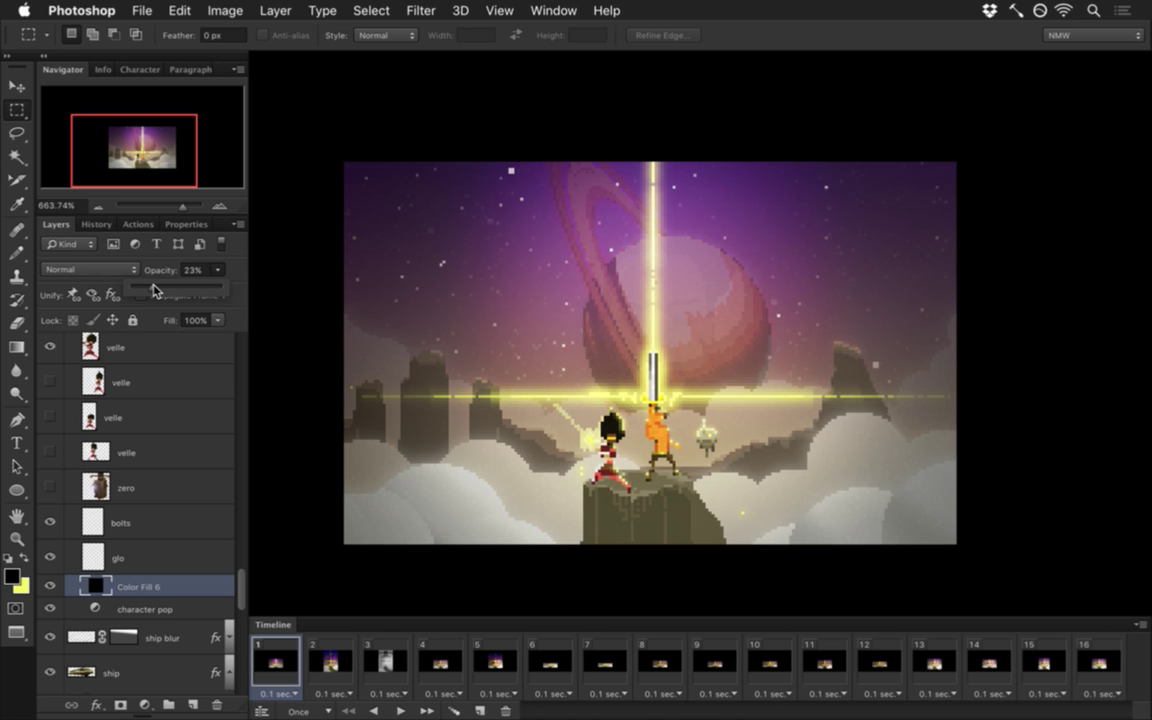
pyautogui.click(163, 262)
pyautogui.moveTo(95, 587); pyautogui.dragTo(95, 612)
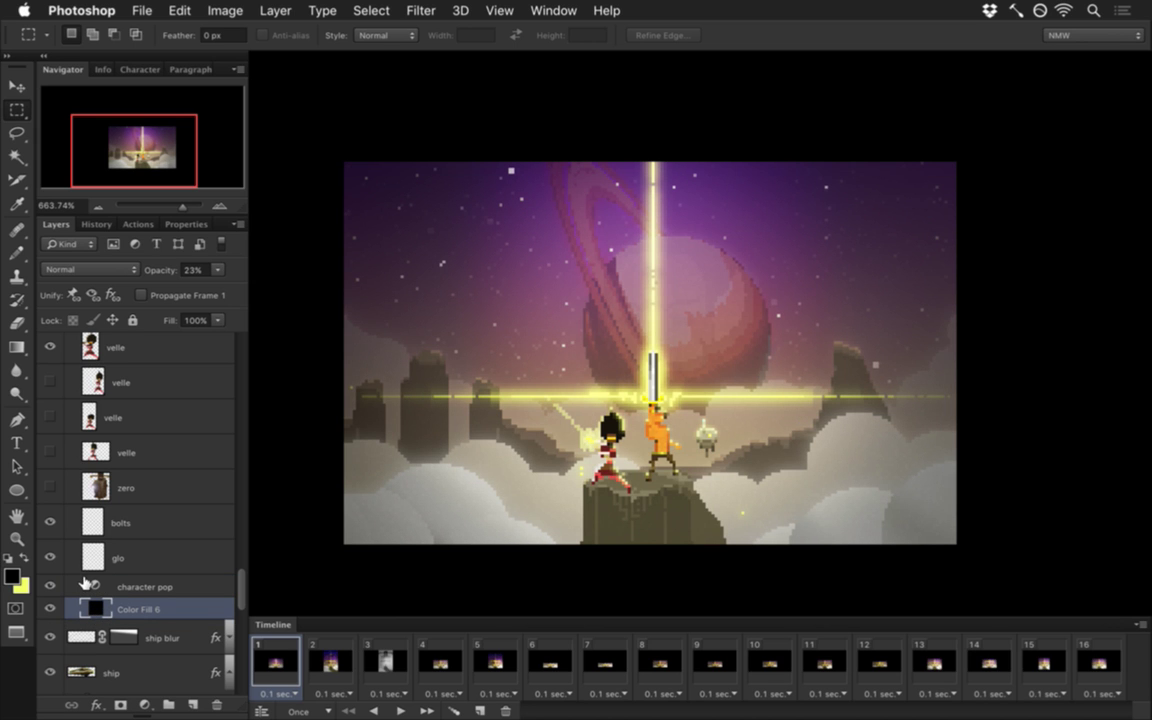
pyautogui.click(217, 270)
pyautogui.moveTo(169, 290); pyautogui.dragTo(162, 290)
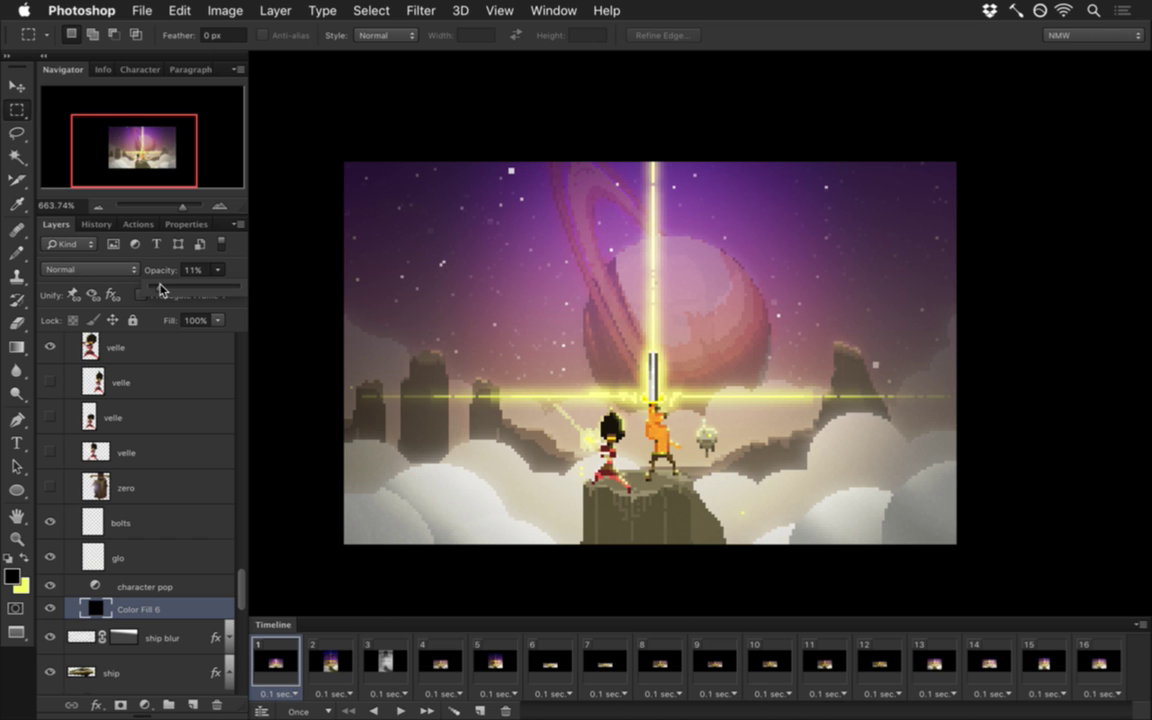
pyautogui.moveTo(165, 287); pyautogui.dragTo(166, 287)
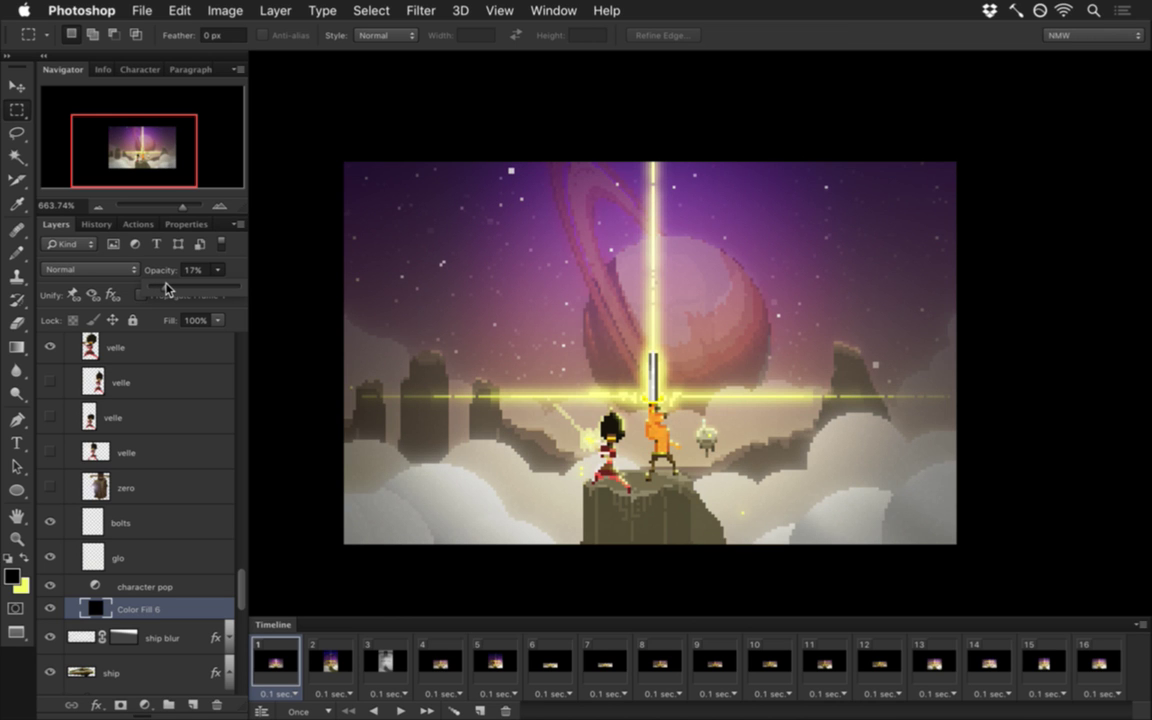
pyautogui.click(224, 266)
# Step: Show the gray layer to examine the scene's values in grayscale, and hide it again
pyautogui.press('super+alt+shift+s')
pyautogui.moveTo(240, 605); pyautogui.dragTo(248, 345)
pyautogui.click(52, 344)
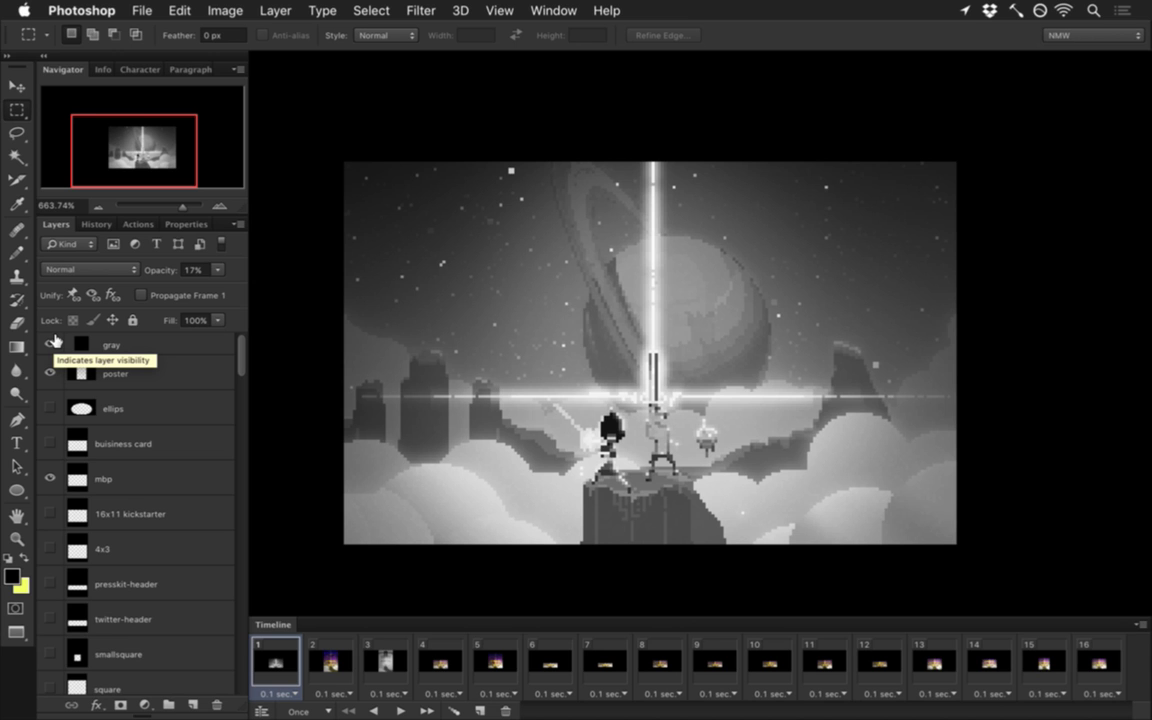
pyautogui.click(55, 341)
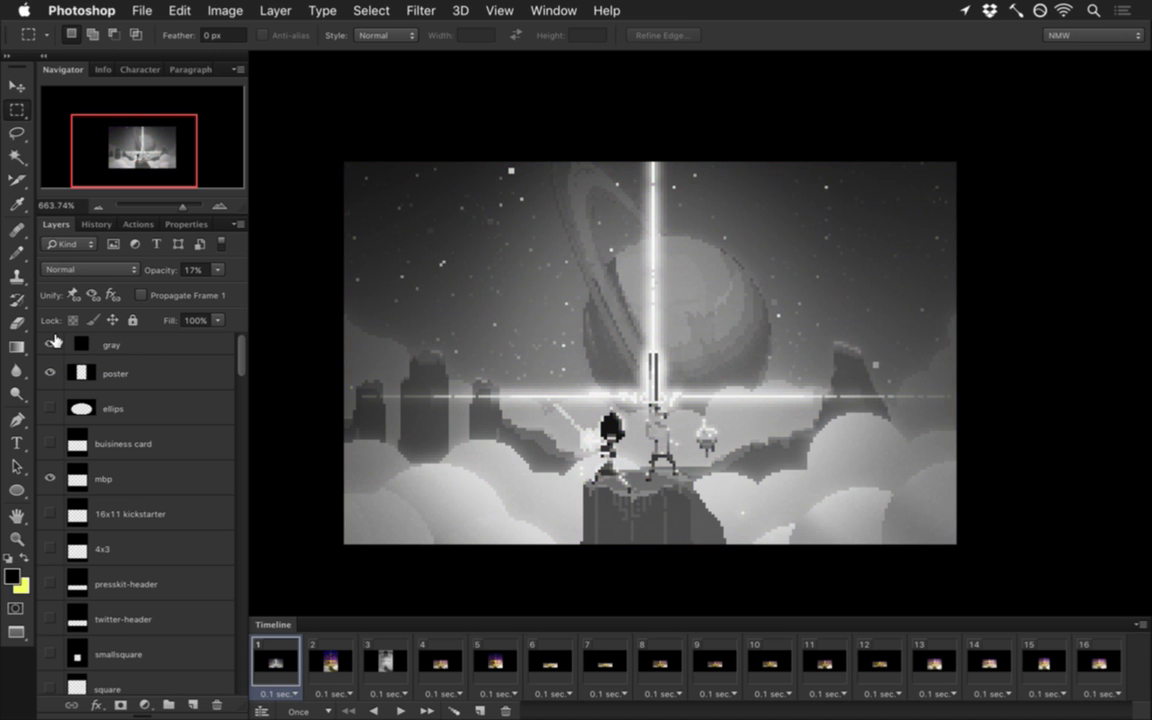
pyautogui.click(55, 341)
pyautogui.moveTo(239, 347); pyautogui.dragTo(242, 548)
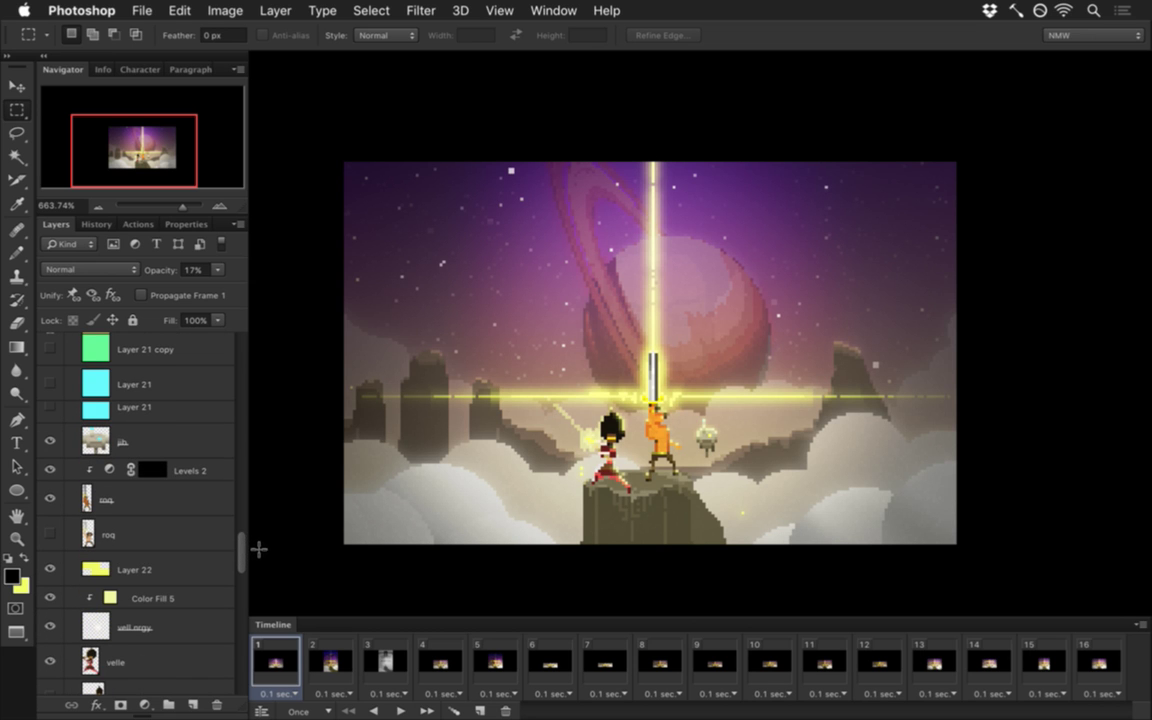
pyautogui.moveTo(242, 563); pyautogui.dragTo(154, 468)
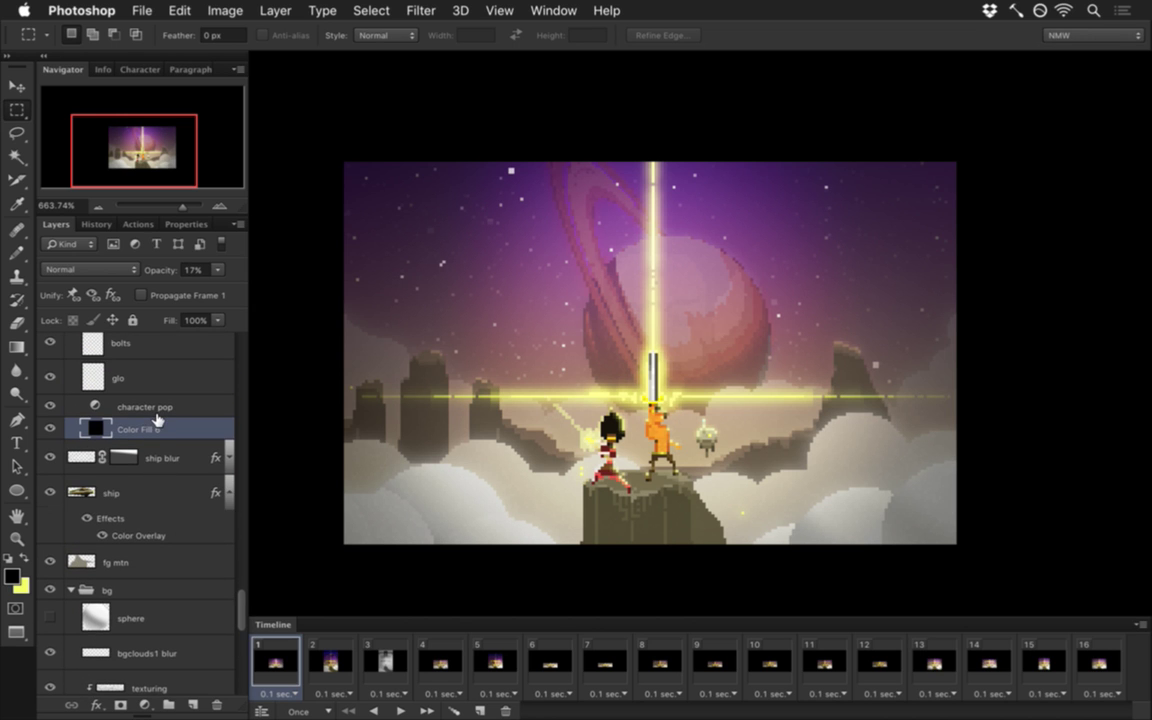
# Step: Save the document and load the poster and mbp frame layers as a selection to isolate the wallpaper area
pyautogui.press('super+s')
pyautogui.moveTo(243, 615); pyautogui.dragTo(242, 345)
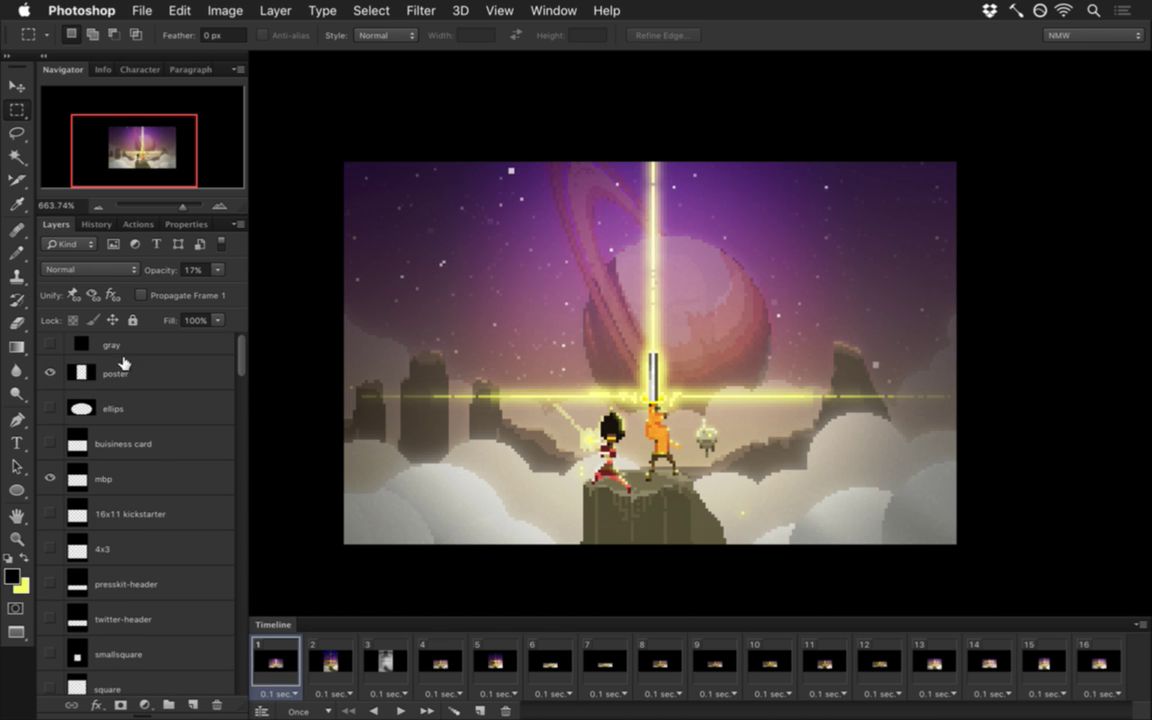
pyautogui.keyDown('super'); pyautogui.click(82, 340); pyautogui.keyUp('super')
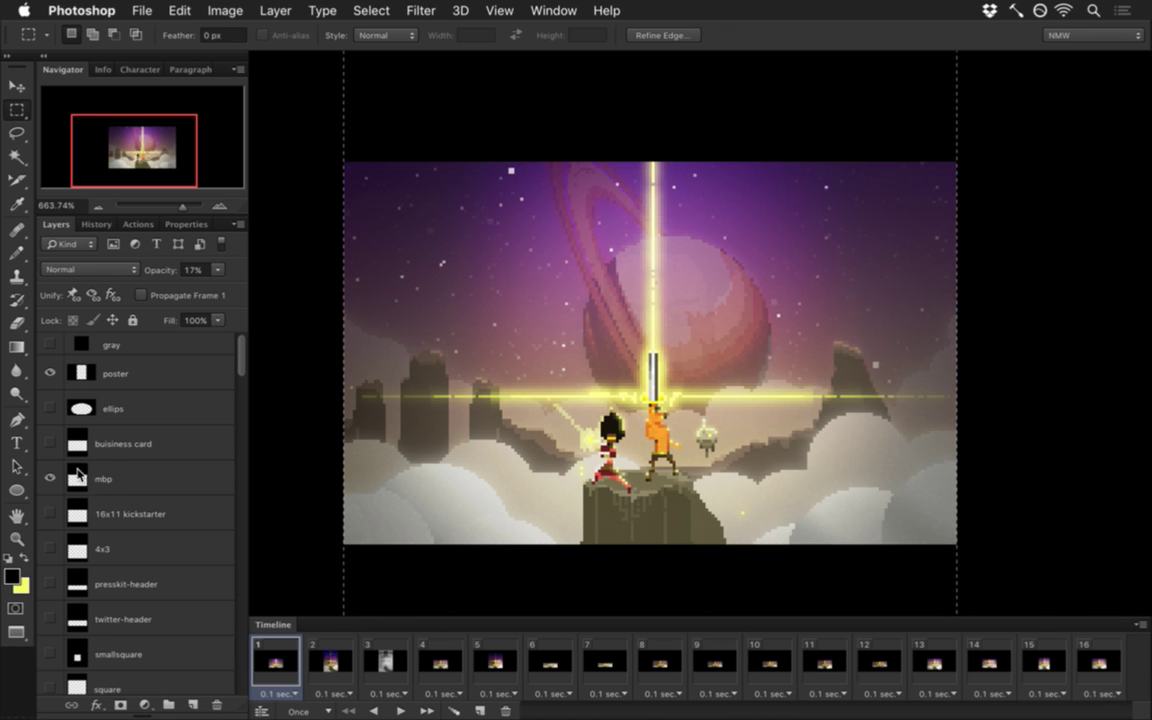
pyautogui.press('F1')
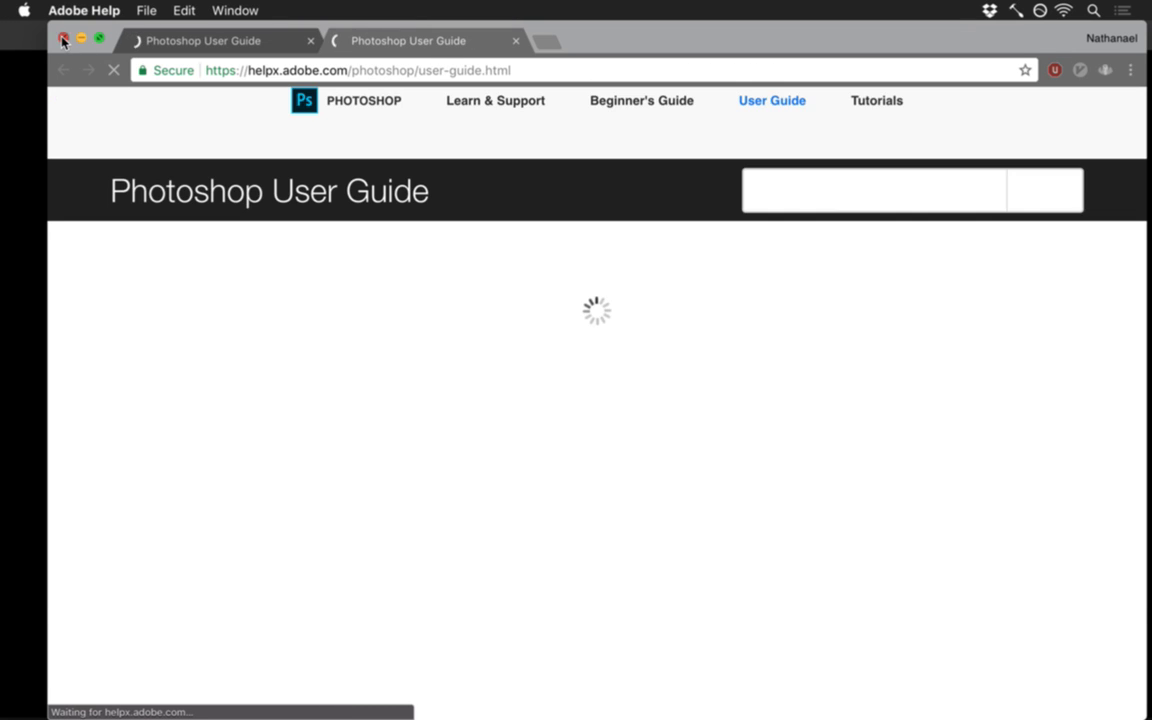
pyautogui.click(18, 103)
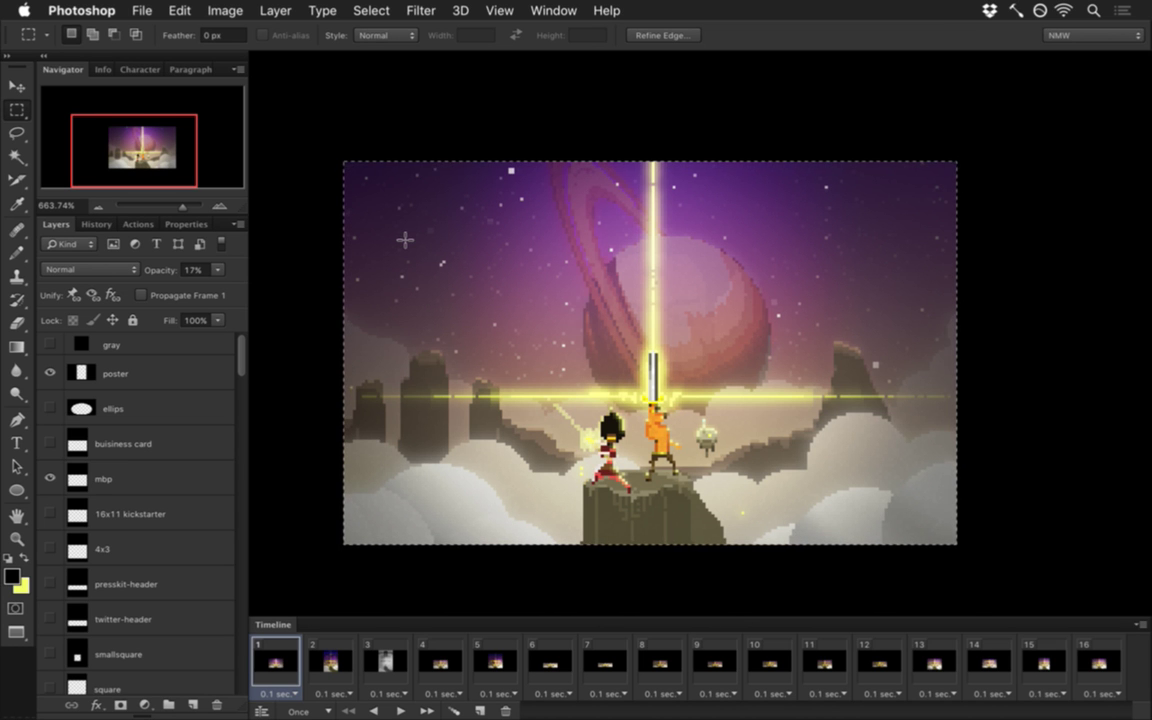
pyautogui.press('super+h')
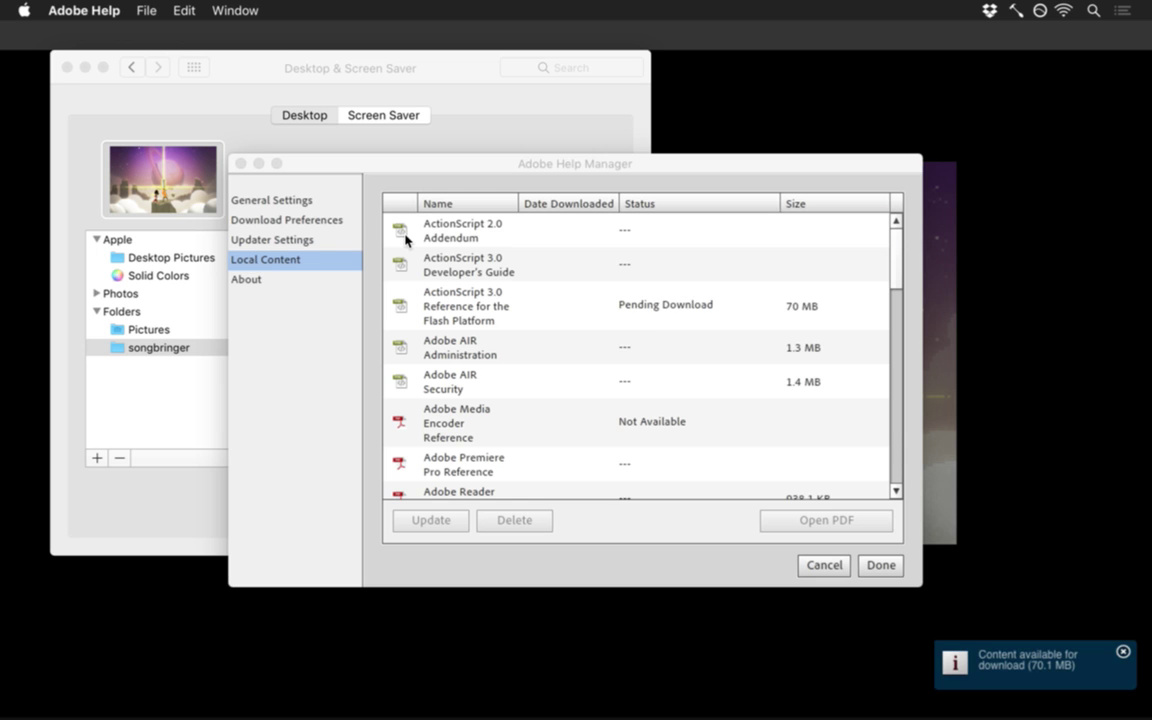
pyautogui.click(240, 163)
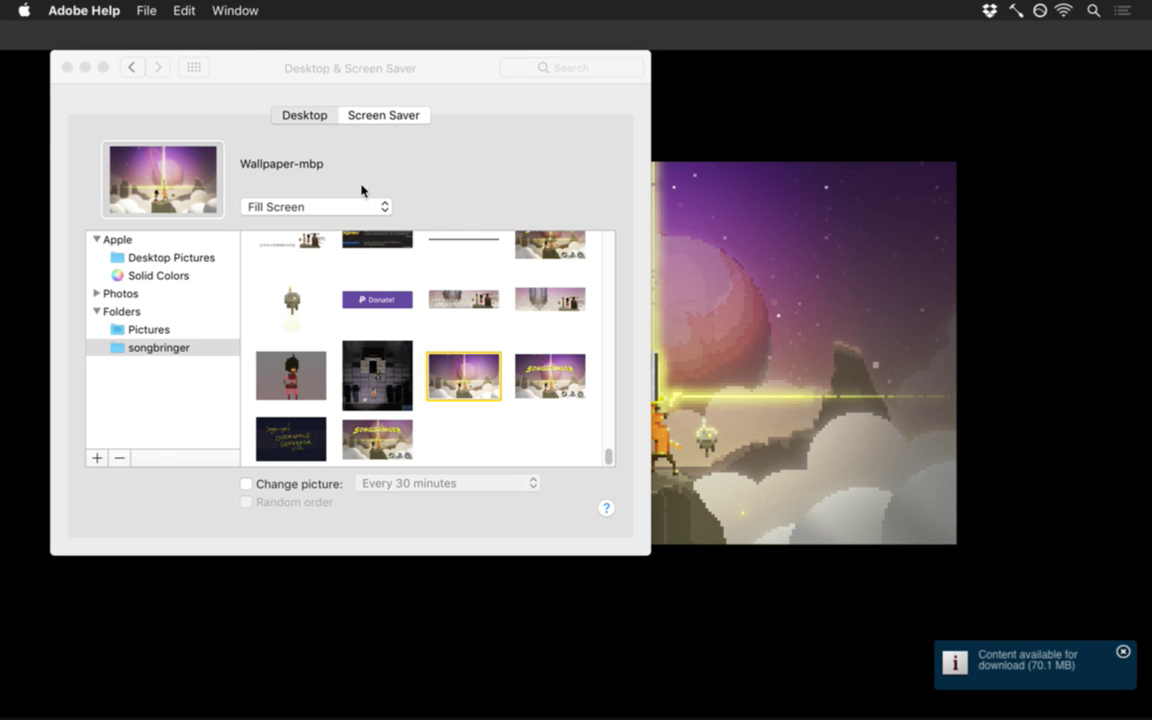
pyautogui.click(100, 10)
pyautogui.click(98, 121)
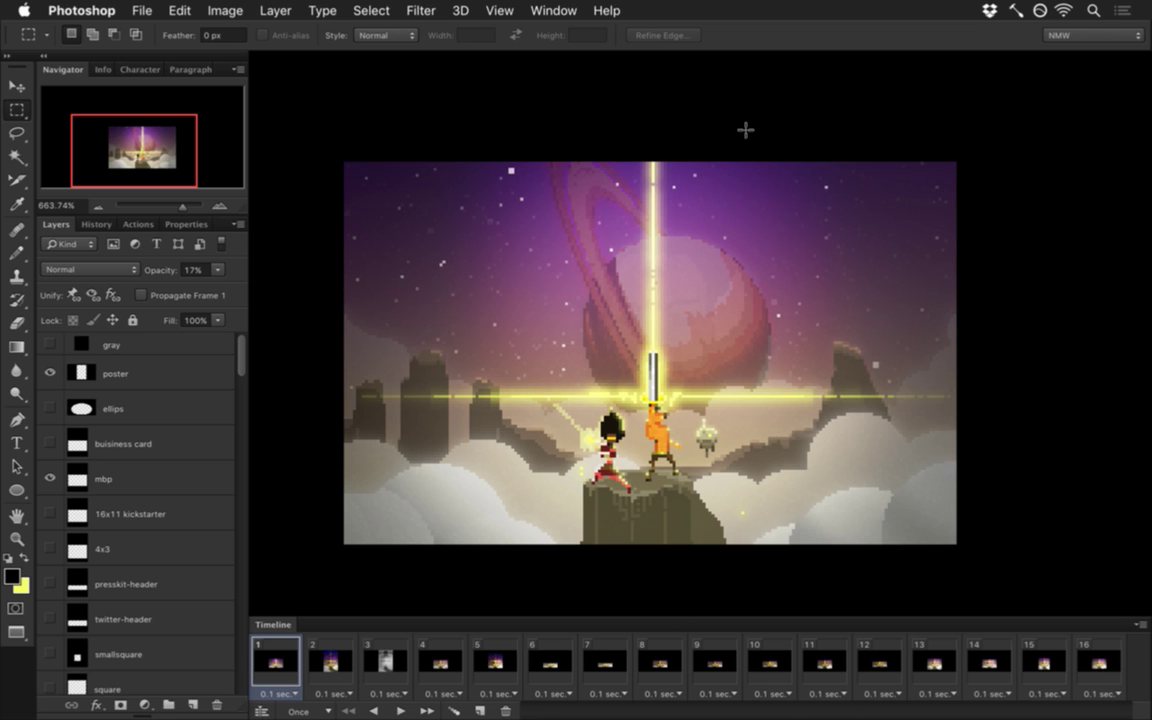
pyautogui.press('super+n')
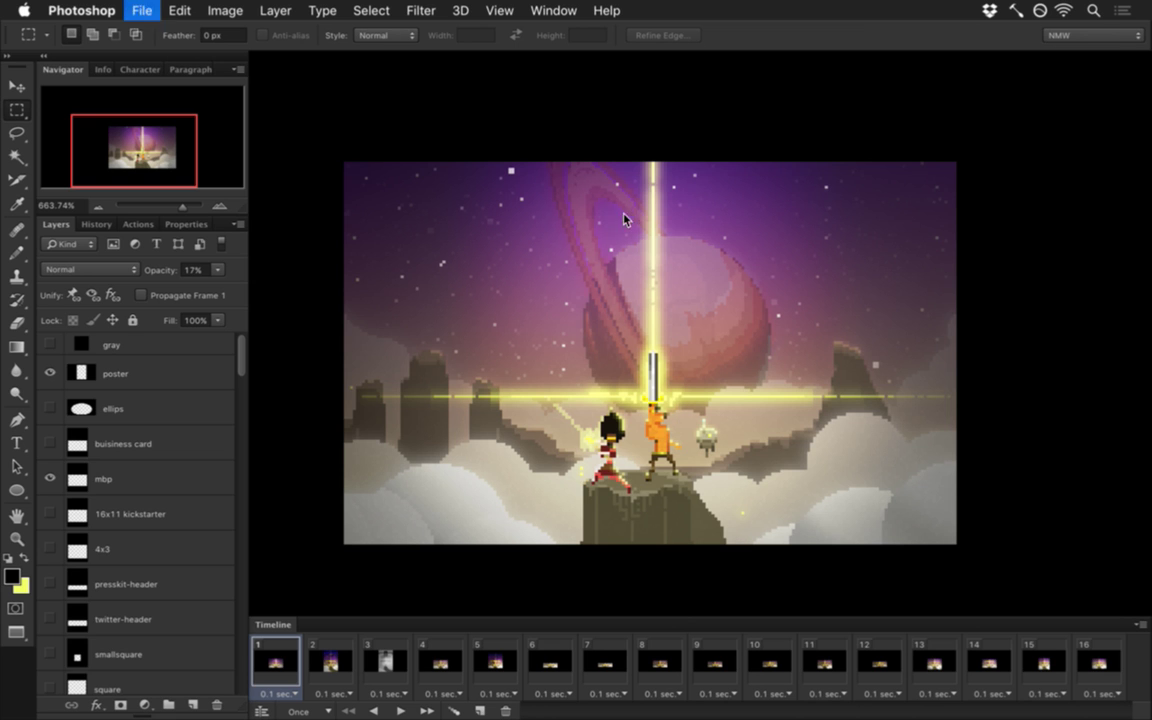
pyautogui.press('Return')
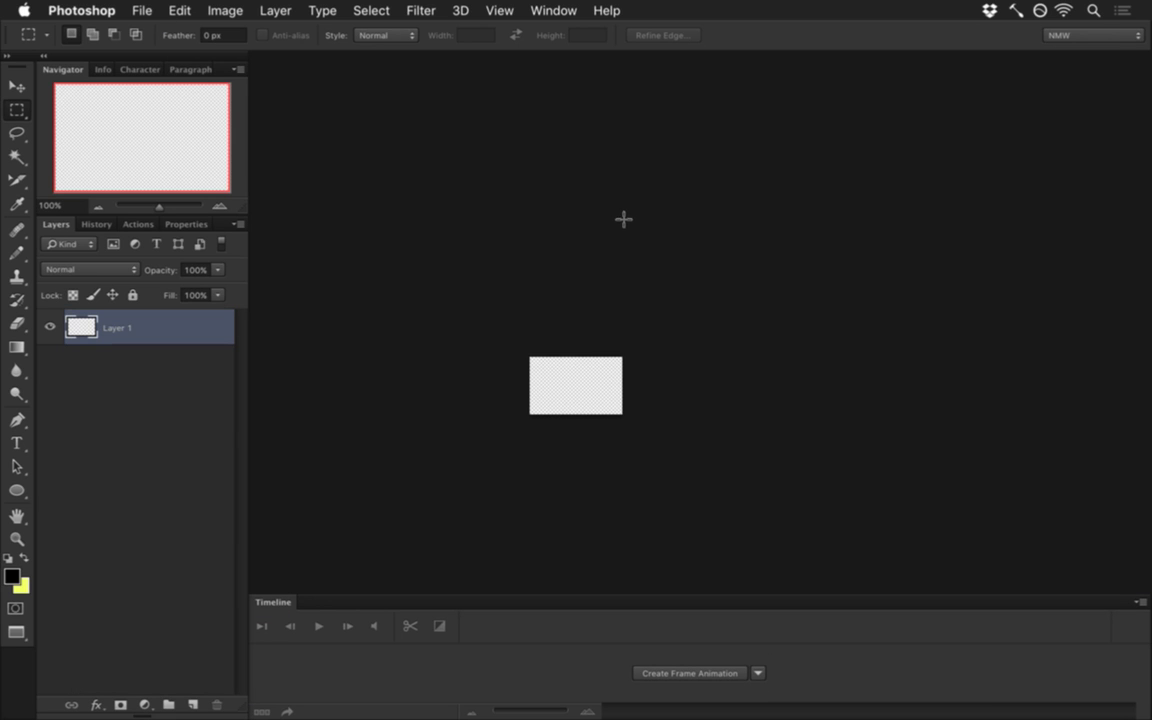
pyautogui.press('super+h')
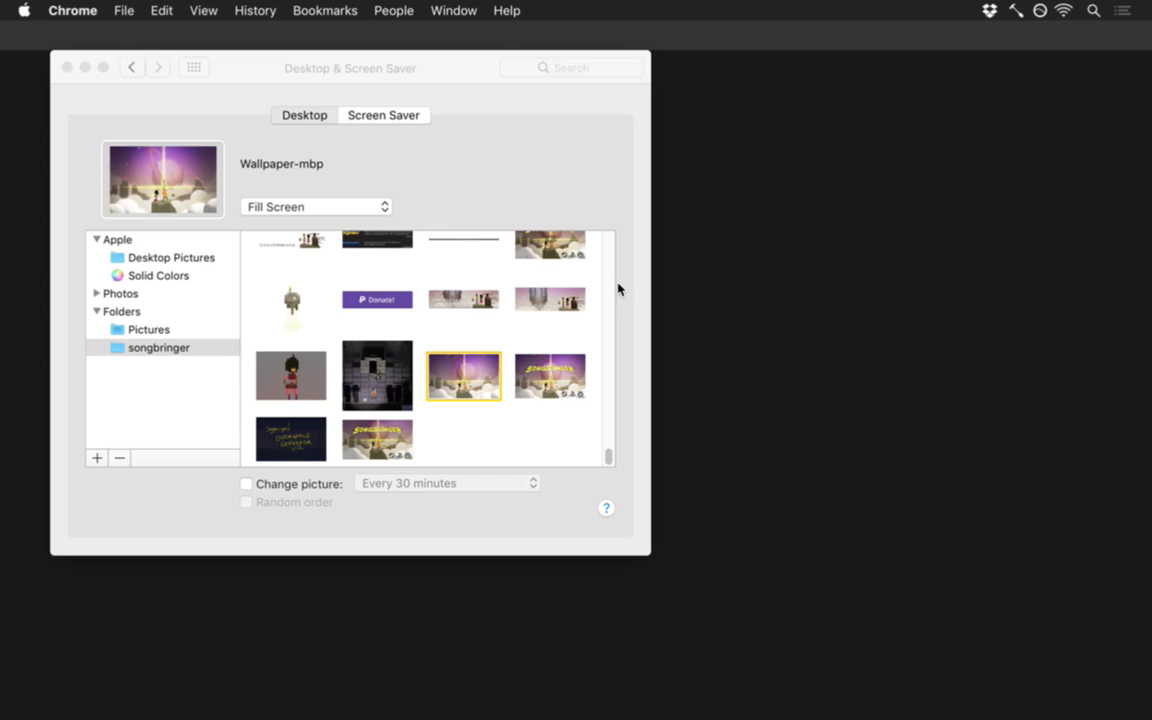
pyautogui.press('super+Tab')
pyautogui.press('super+o')
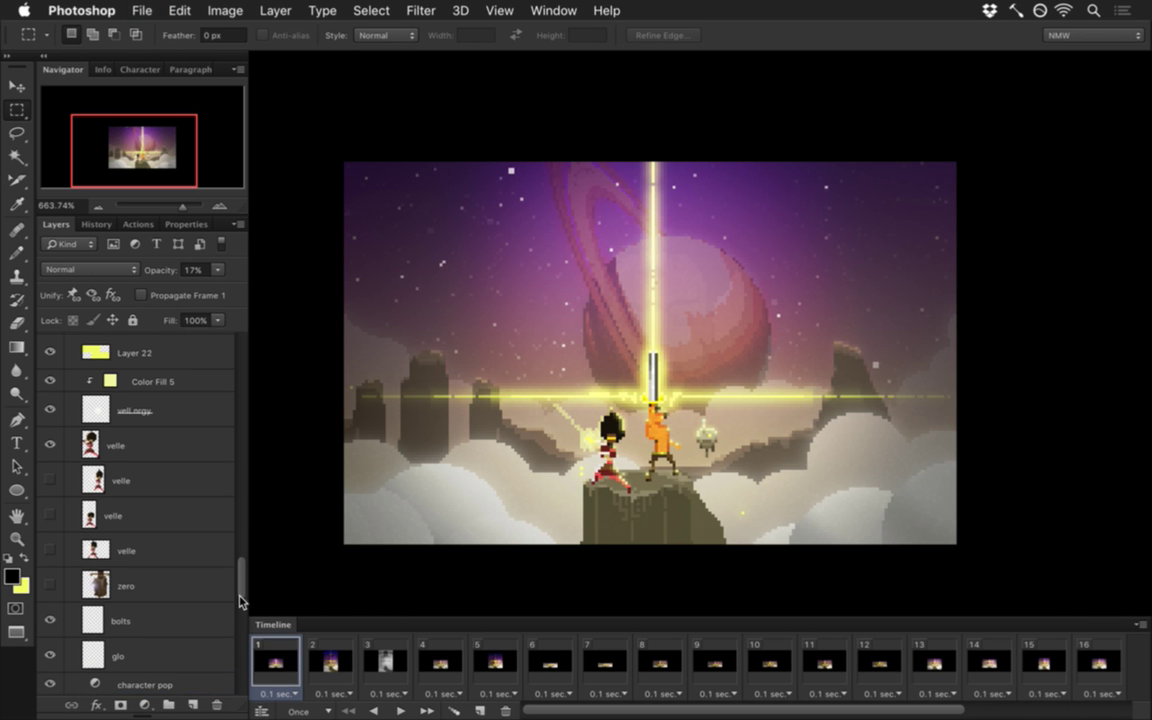
# Step: Load the poster and mbp frame layers as a combined selection and copy the merged wallpaper area
pyautogui.scroll(10, 212, 430)
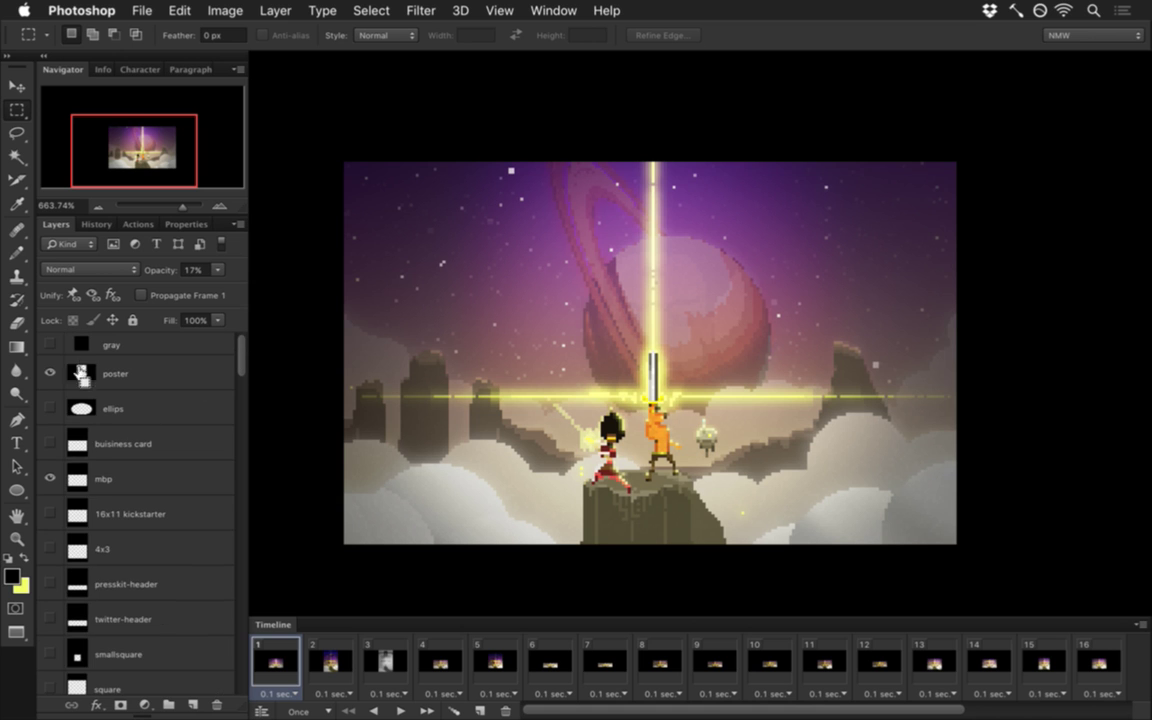
pyautogui.keyDown('super'); pyautogui.click(79, 378); pyautogui.keyUp('super')
pyautogui.keyDown('super'); pyautogui.click(78, 470); pyautogui.keyUp('super')
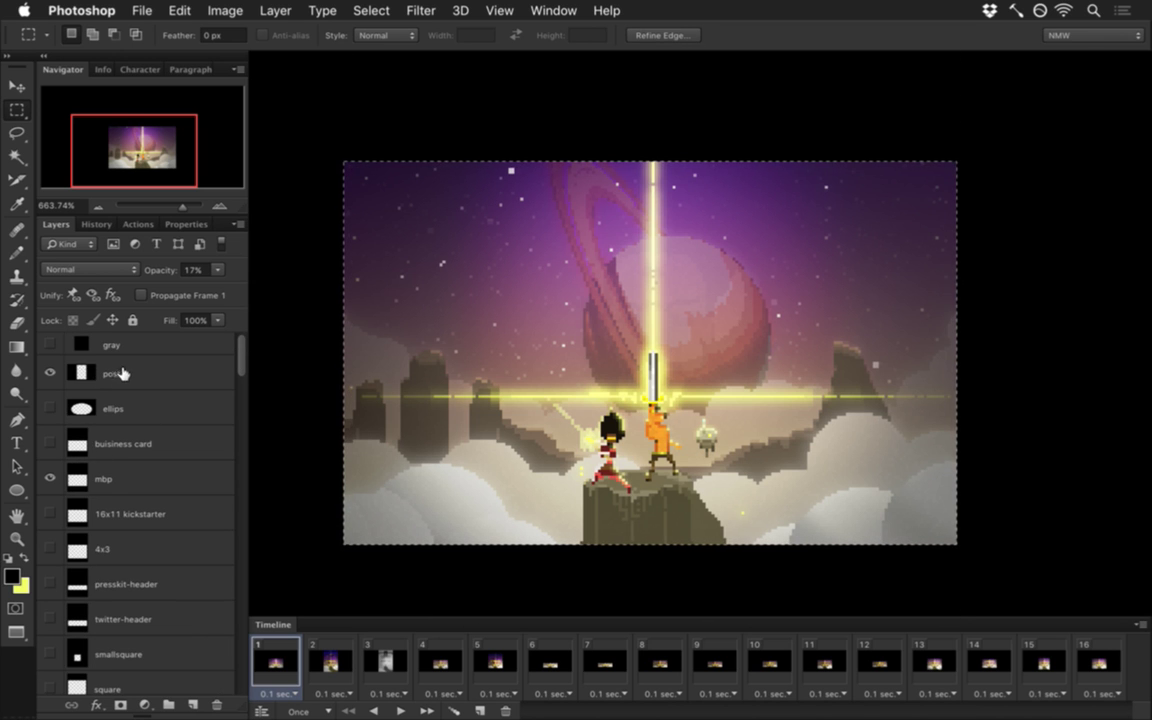
pyautogui.press('super+a')
pyautogui.press('super+c')
# Step: Create a 205 x 128 px document from the clipboard size and paste the copied wallpaper artwork into it
pyautogui.press('super+n')
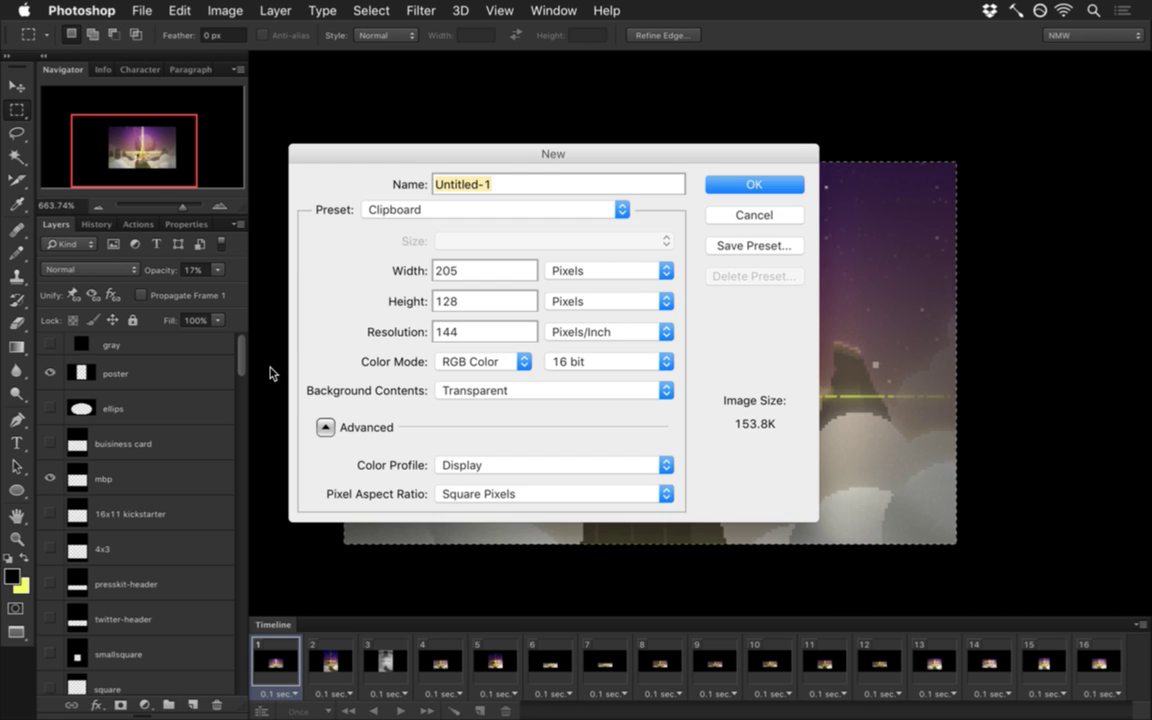
pyautogui.press('Return')
pyautogui.press('super+v')
pyautogui.moveTo(599, 396); pyautogui.dragTo(746, 380)
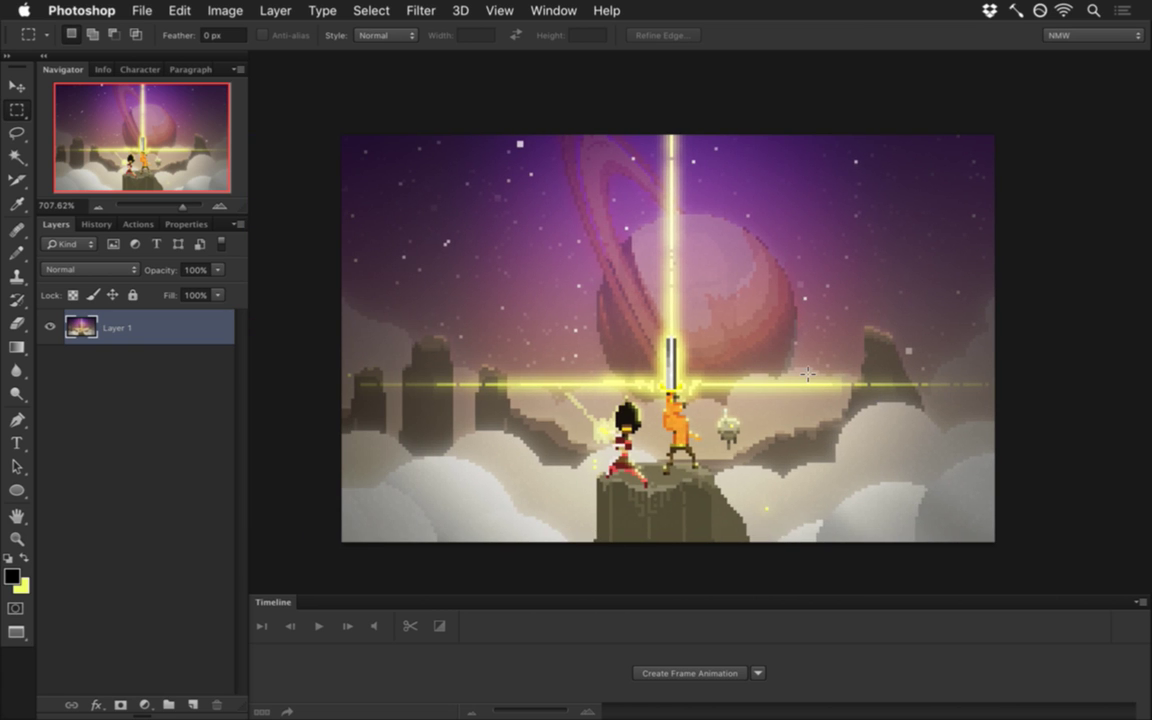
# Step: Set up a Save for Web PNG-24 export with unlinked proportions at 2560 x 1600 px
pyautogui.press('super+alt+shift+s')
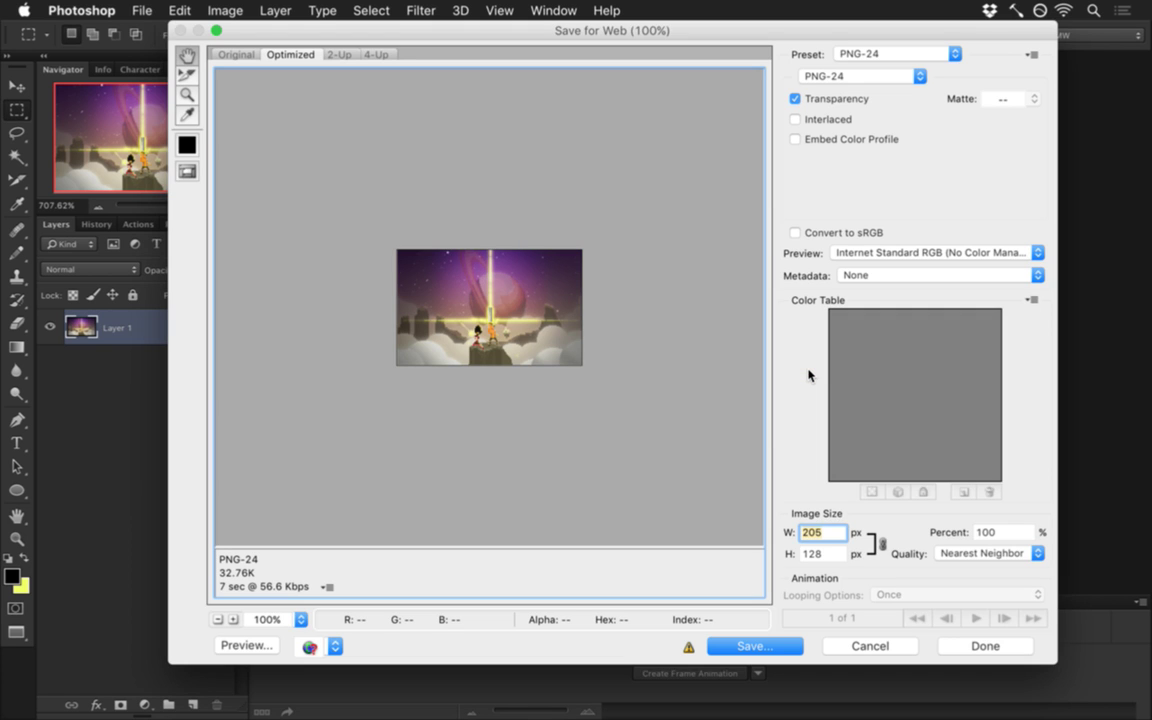
pyautogui.write('2560')
pyautogui.click(882, 543)
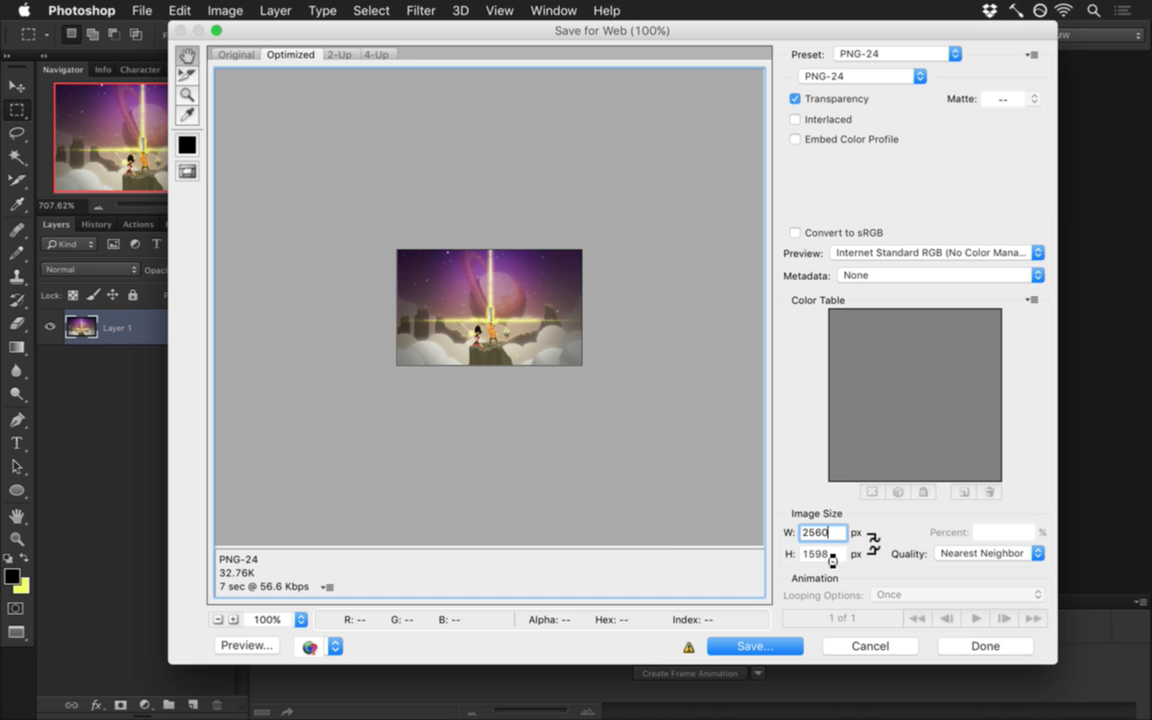
pyautogui.press('Tab')
pyautogui.write('1600')
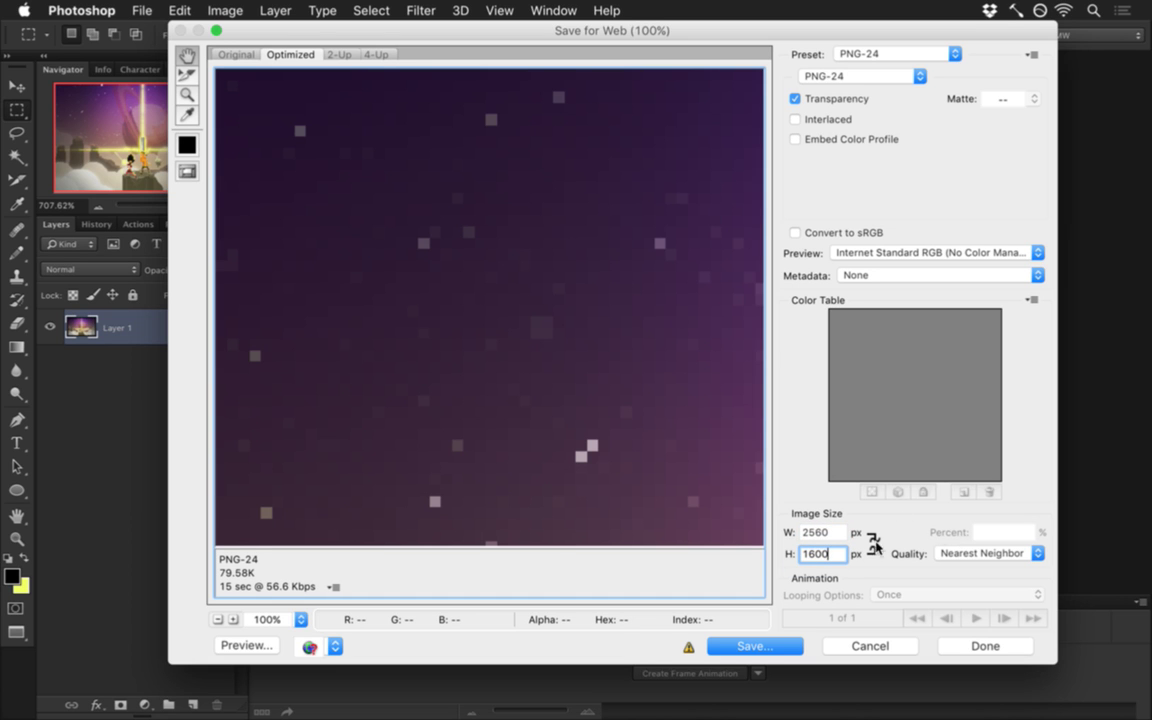
pyautogui.press('Tab')
# Step: Save the export as Wallpaper-mbp.png in the songbringer folder, replacing the existing file
pyautogui.click(755, 646)
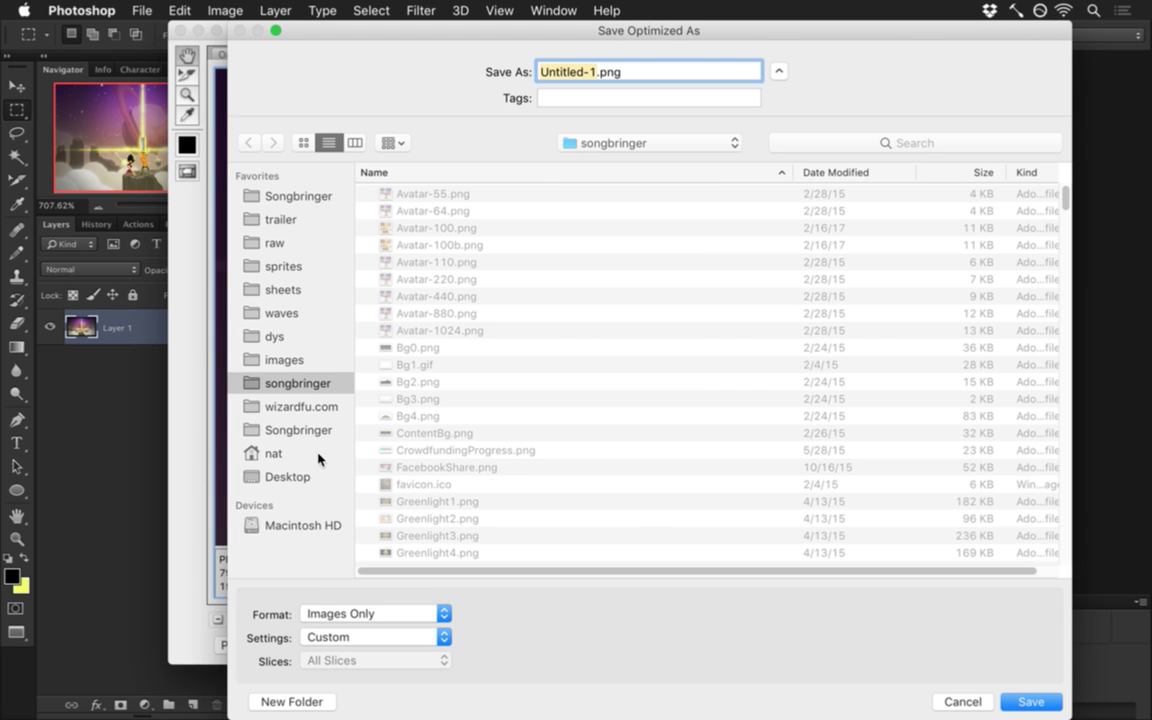
pyautogui.moveTo(1065, 198); pyautogui.dragTo(897, 563)
pyautogui.click(470, 506)
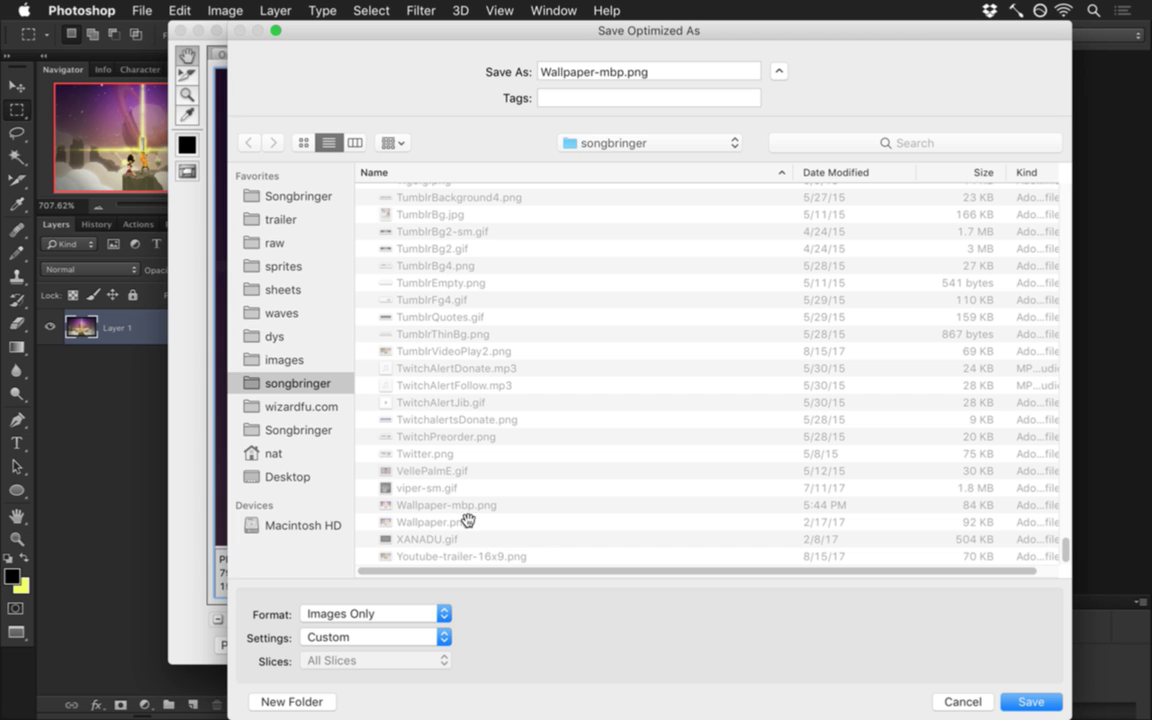
pyautogui.click(1031, 701)
pyautogui.click(806, 418)
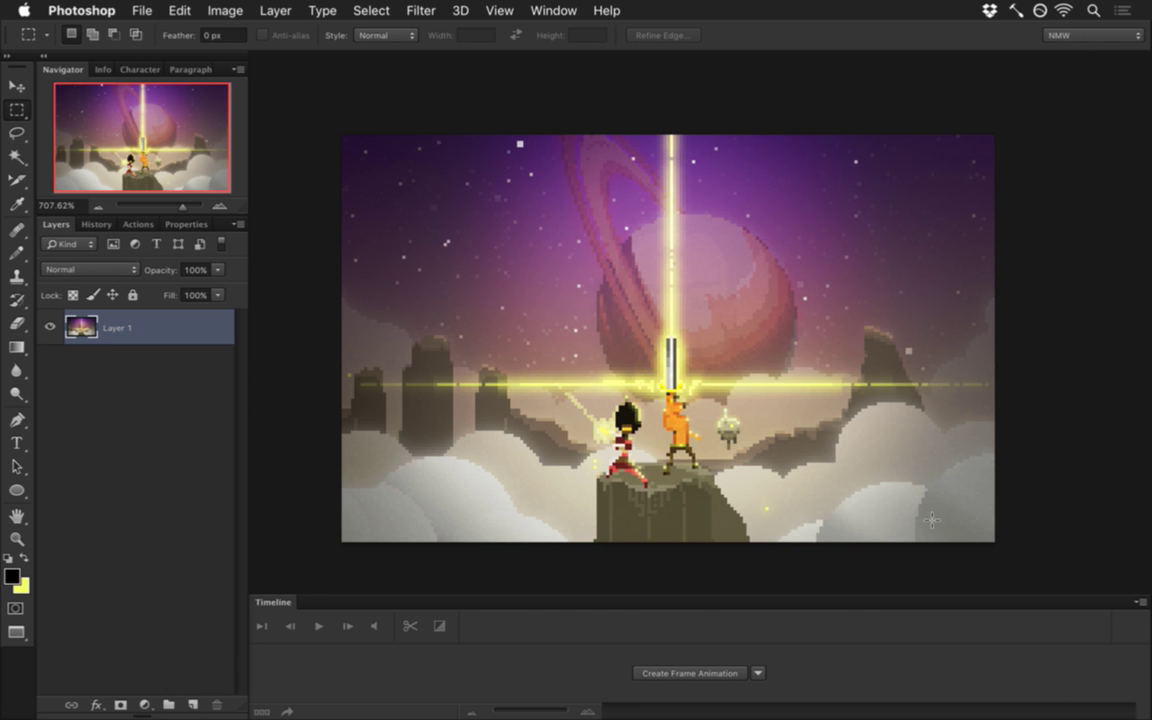
# Step: Switch to System Preferences and refresh the desktop picture by choosing Wallpaper and reselecting Wallpaper-mbp
pyautogui.press('super+Tab')
pyautogui.press('super+Tab')
pyautogui.press('super+Tab')
pyautogui.press('super+Tab')
pyautogui.press('super+shift+Tab')
pyautogui.press('super+shift+Tab')
pyautogui.click(545, 367)
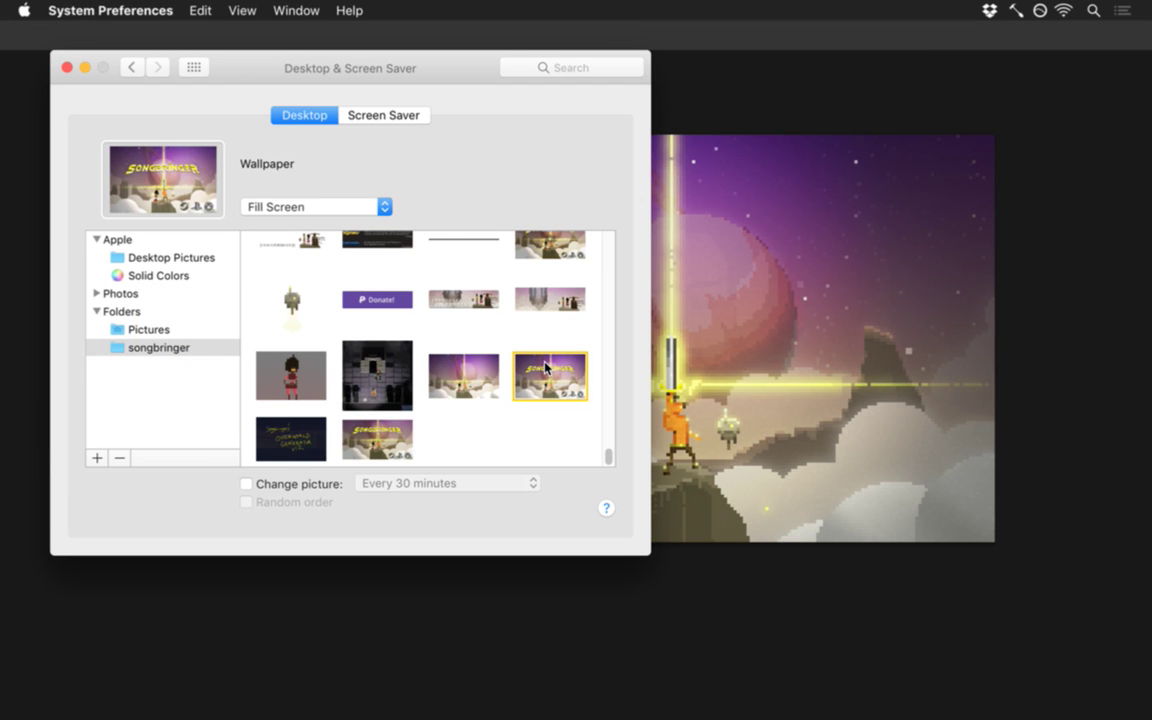
pyautogui.click(475, 375)
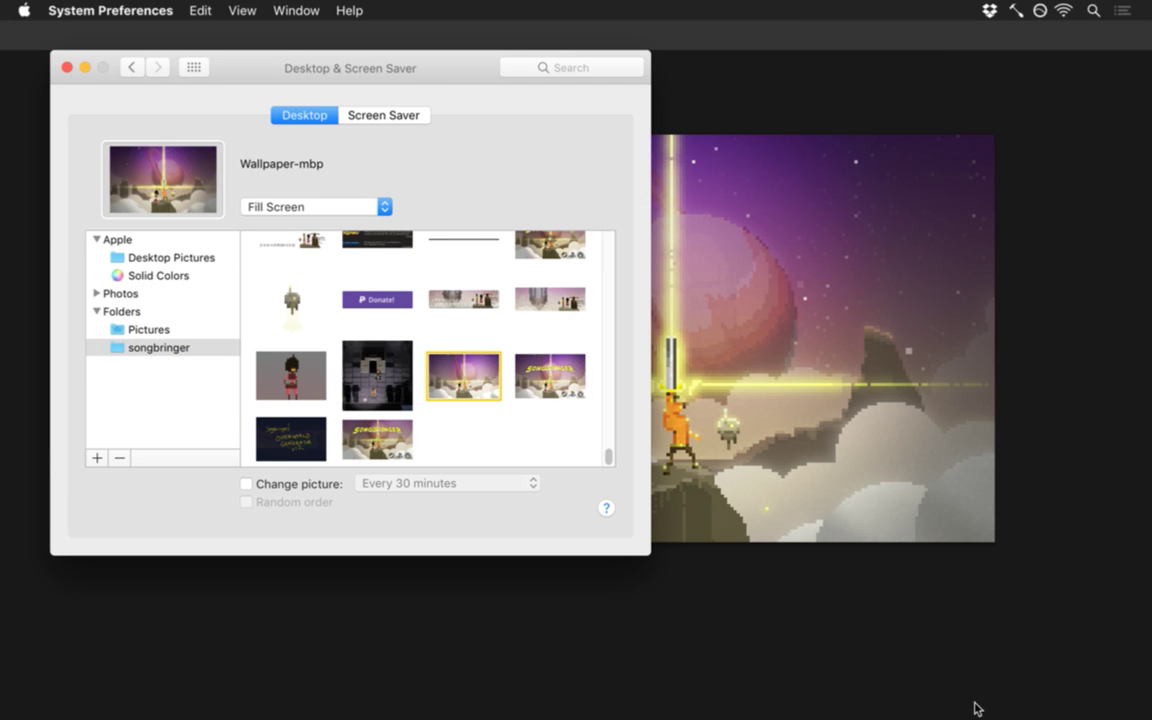
pyautogui.moveTo(1151, 719)
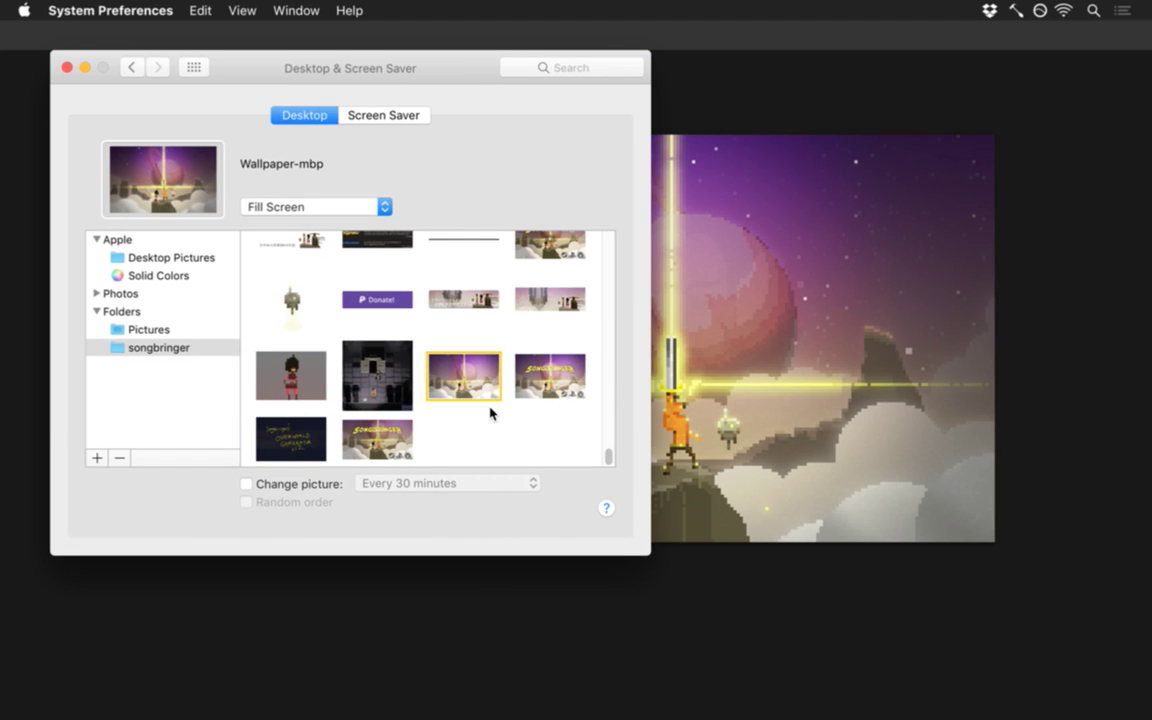
# Step: Return to Photoshop and close the temporary wallpaper document without saving it
pyautogui.press('super+Tab')
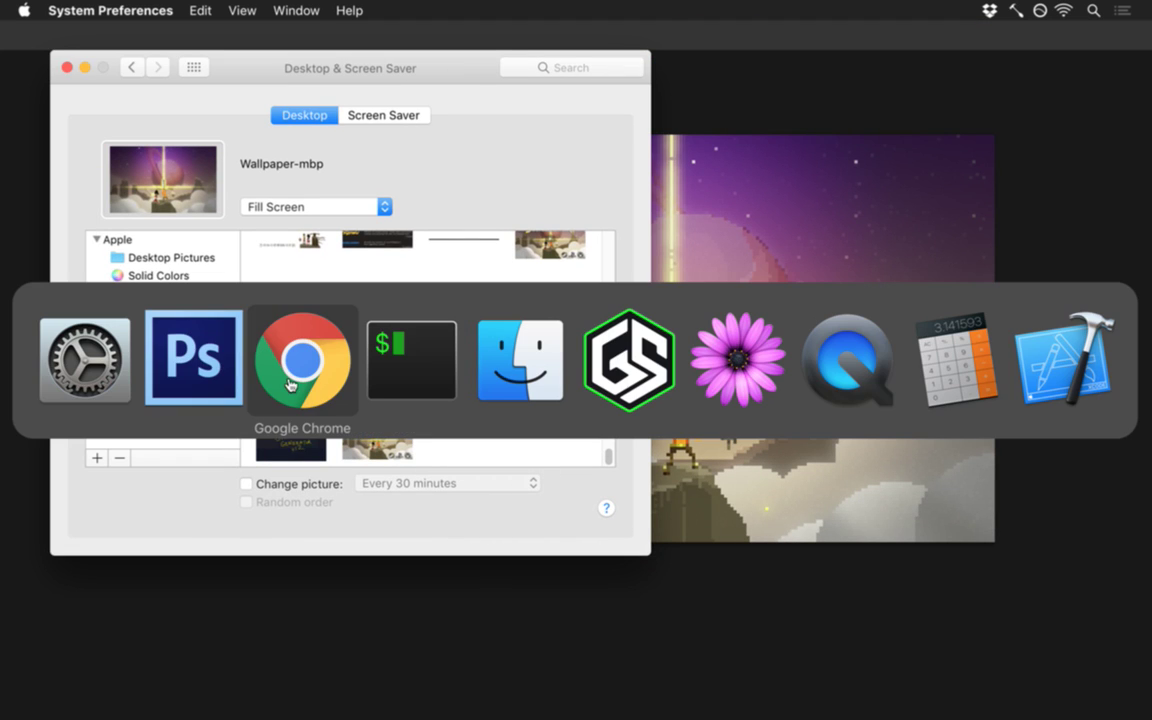
pyautogui.click(200, 352)
pyautogui.press('super+w')
pyautogui.click(510, 278)
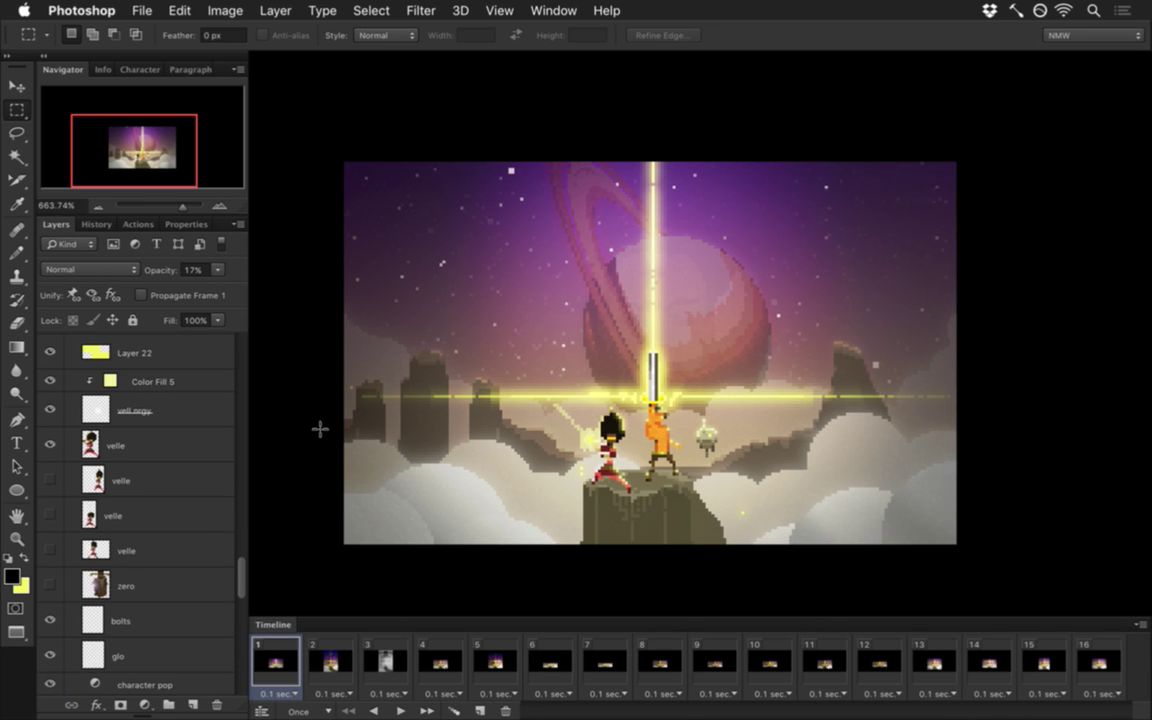
# Step: Hide the Color Fill 6 and character pop layers in the poster document
pyautogui.scroll(-5, 233, 600)
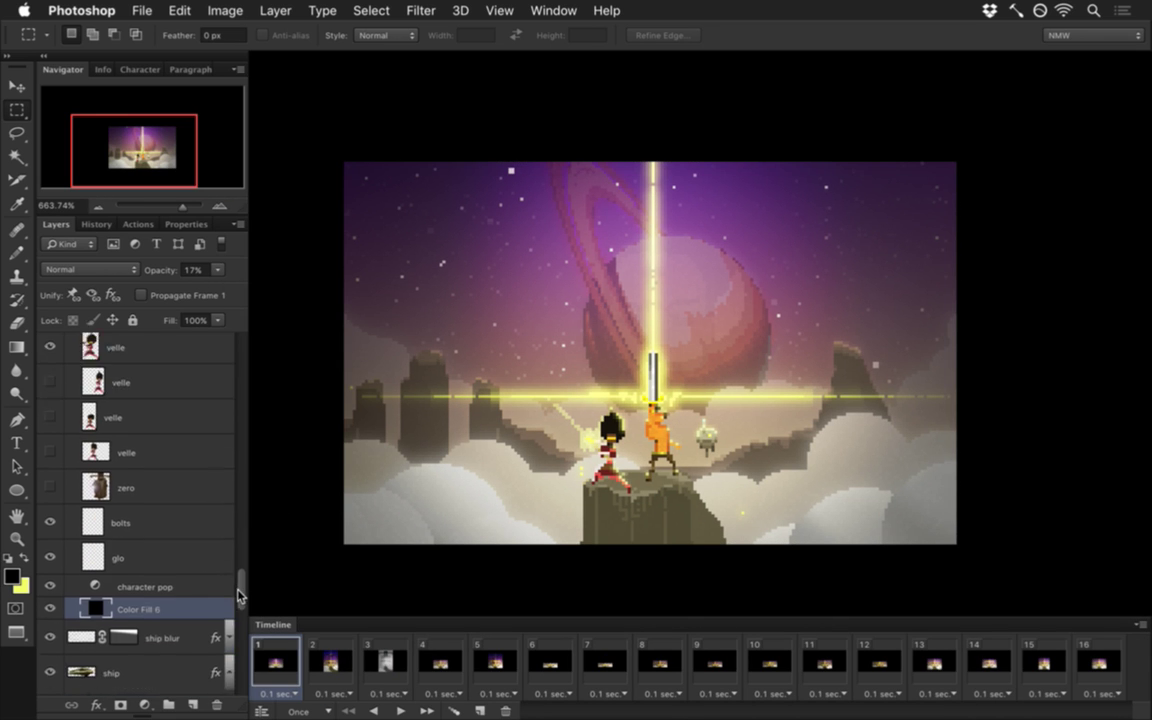
pyautogui.click(50, 450)
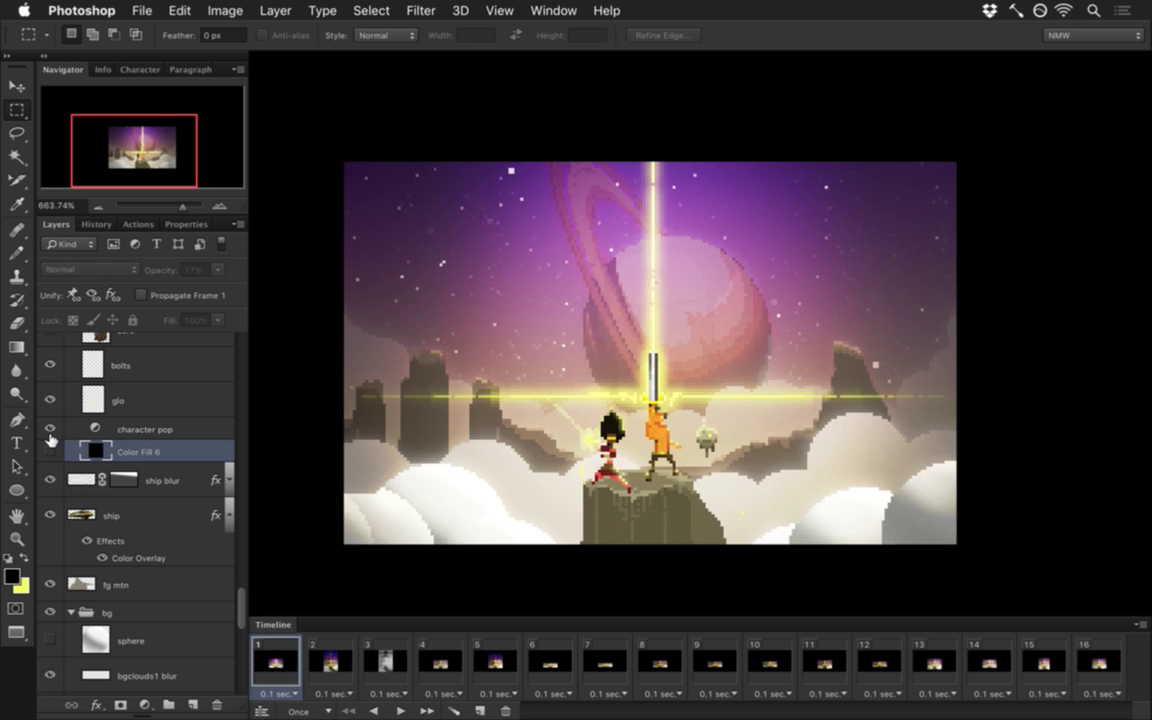
pyautogui.click(50, 430)
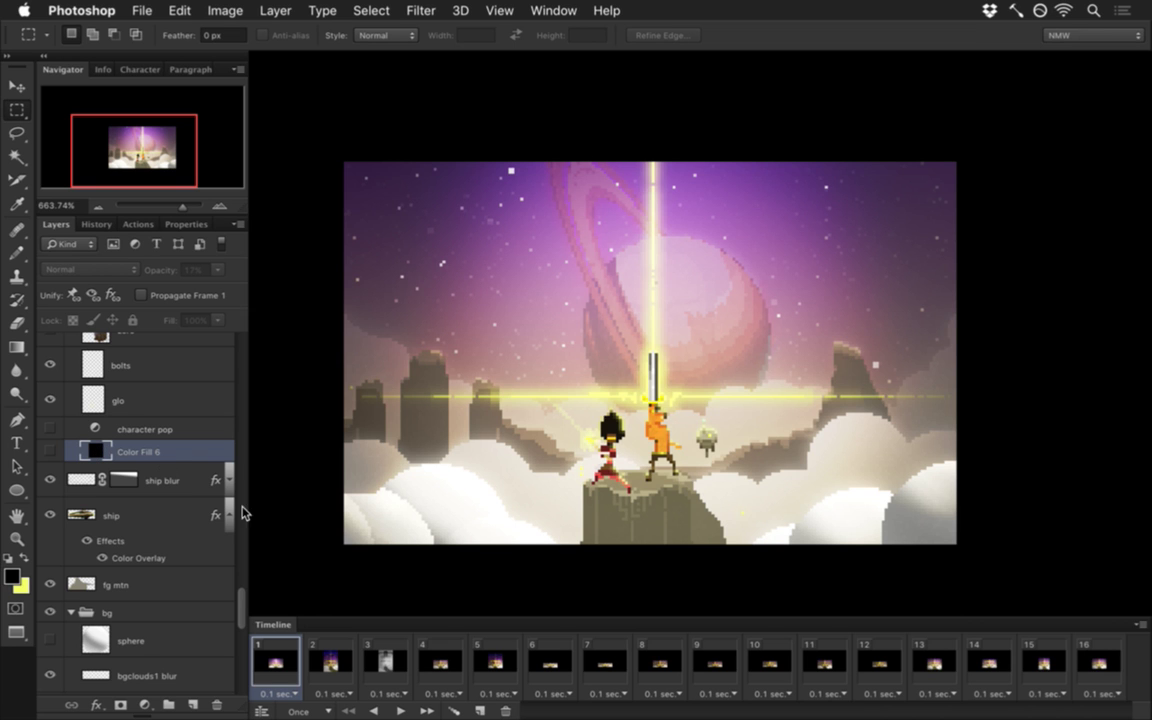
# Step: Examine the stars, bgclouds3 and planet blur layers in the bg group, toggling bgclouds3 to see its contribution
pyautogui.moveTo(240, 603); pyautogui.dragTo(240, 688)
pyautogui.click(98, 590)
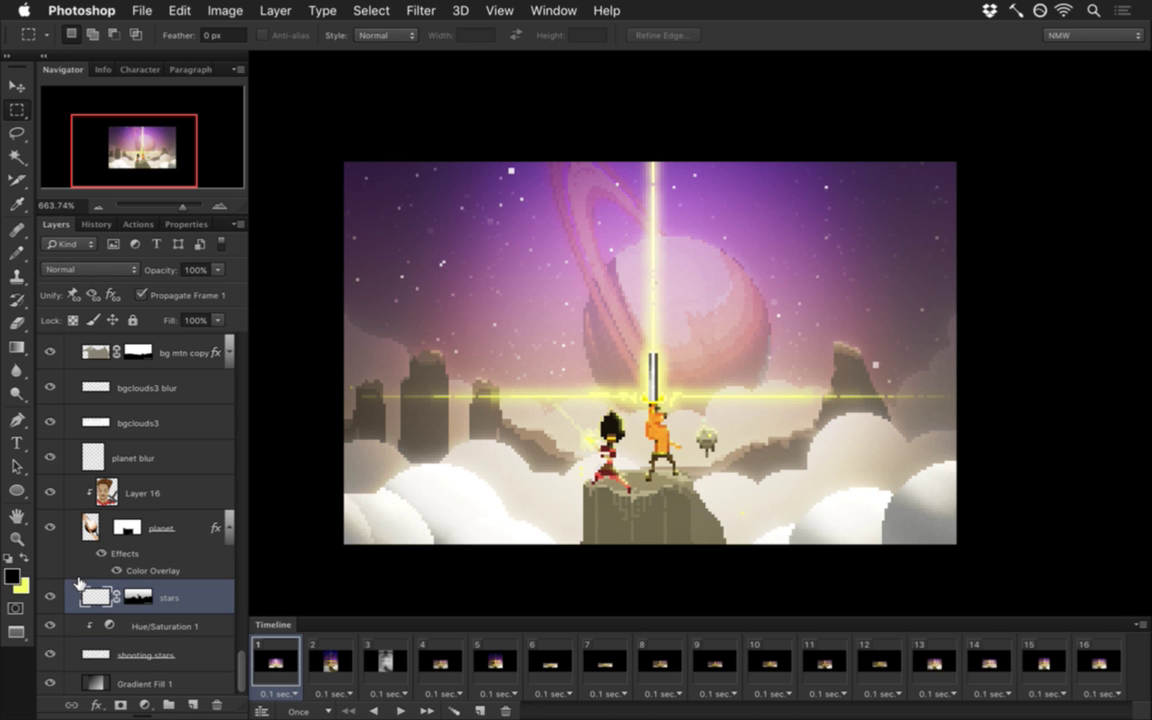
pyautogui.moveTo(80, 584); pyautogui.dragTo(96, 414)
pyautogui.click(95, 418)
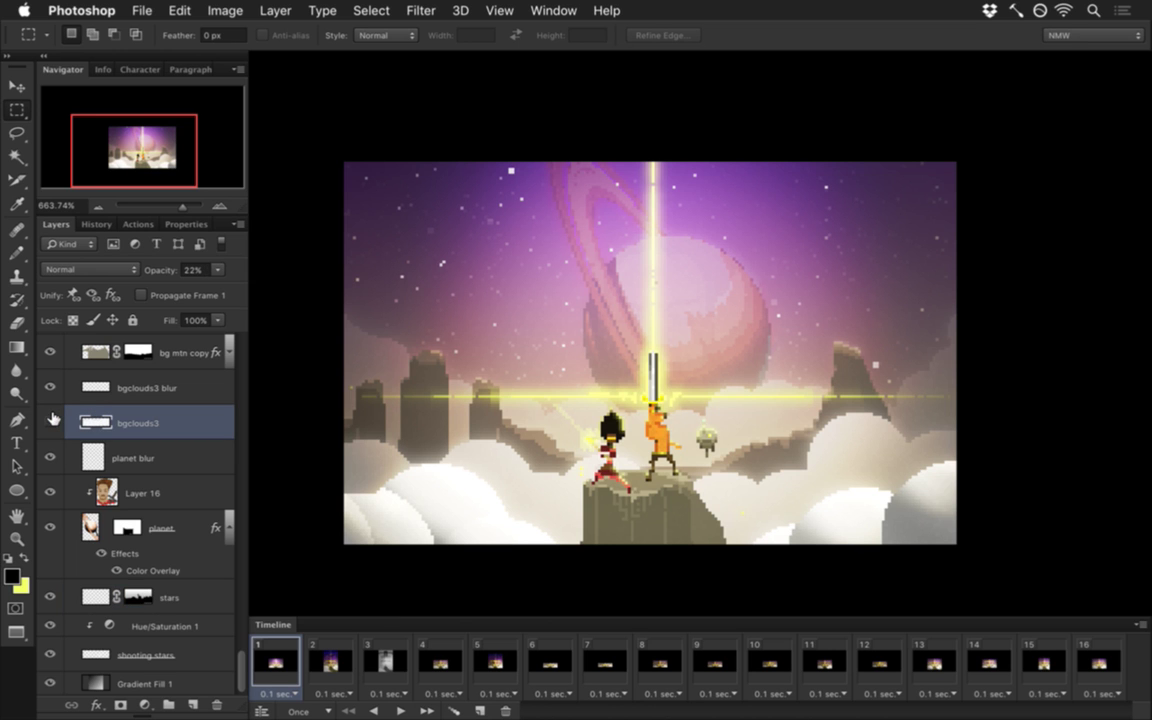
pyautogui.click(50, 422)
pyautogui.click(50, 422)
pyautogui.click(86, 452)
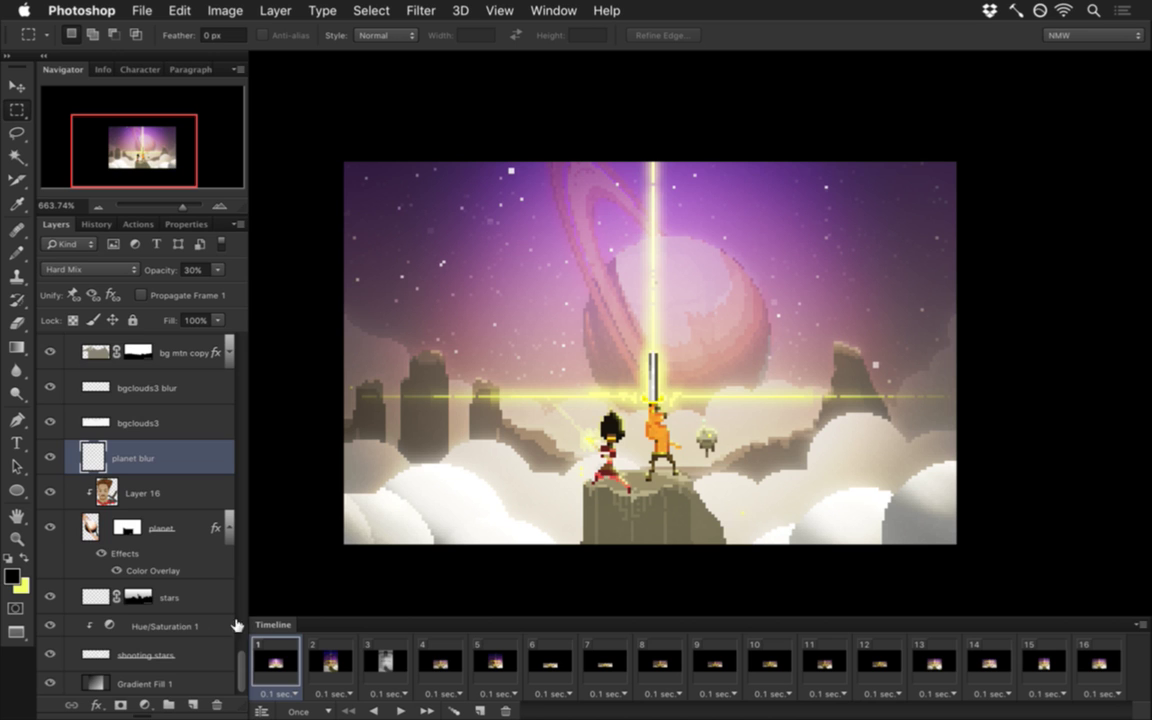
pyautogui.scroll(5, 242, 668)
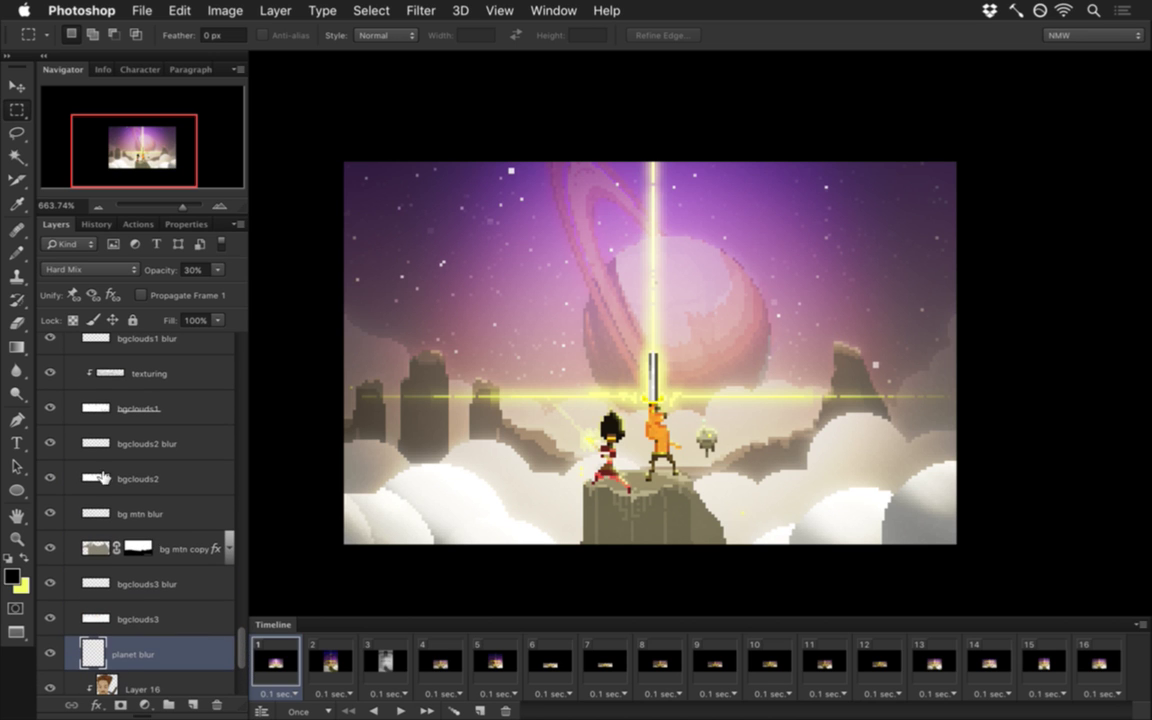
# Step: Identify the bgclouds2 layer by toggling its visibility and lower its opacity to about 40%
pyautogui.click(97, 478)
pyautogui.click(51, 478)
pyautogui.click(51, 478)
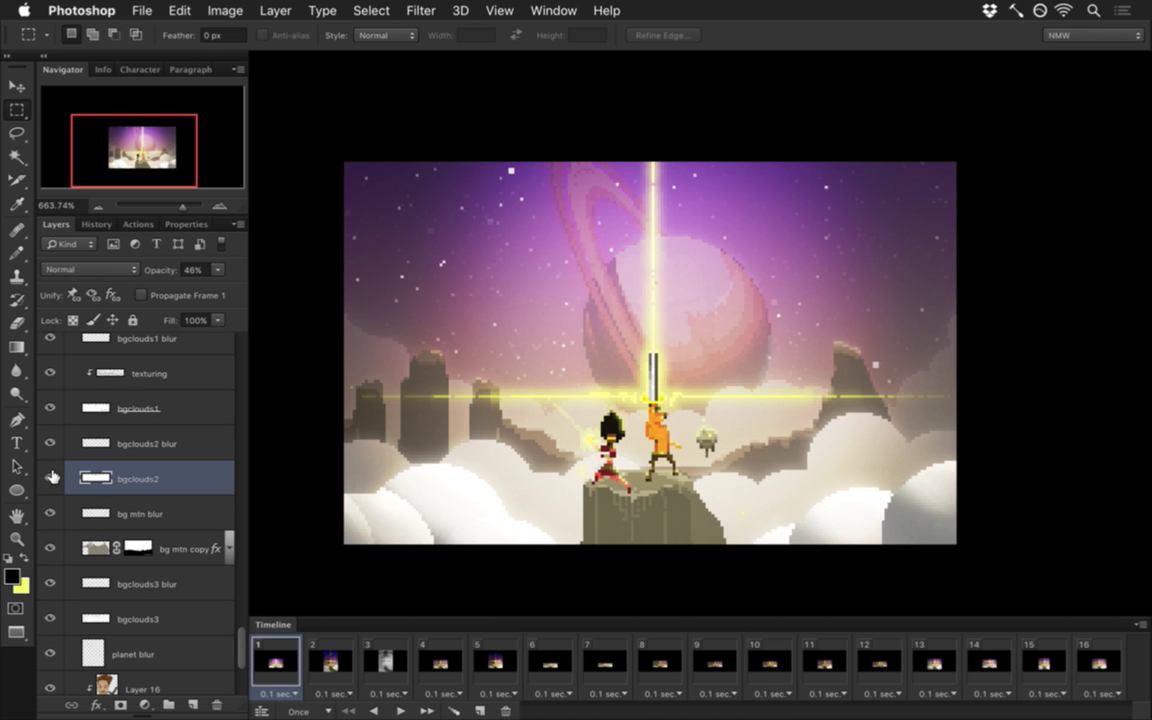
pyautogui.click(219, 270)
pyautogui.moveTo(190, 289); pyautogui.dragTo(184, 292)
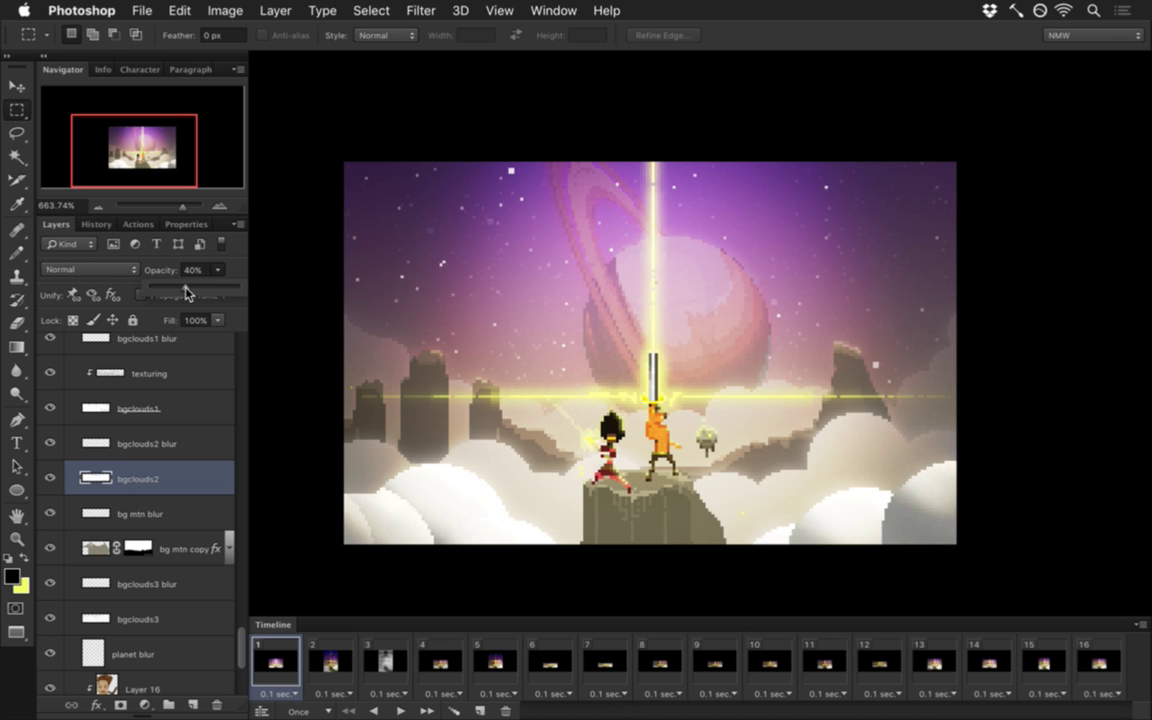
pyautogui.moveTo(185, 291); pyautogui.dragTo(183, 292)
# Step: Set the bgclouds2 blur layer's opacity to 27% and keep the poster document open
pyautogui.click(170, 440)
pyautogui.click(217, 269)
pyautogui.moveTo(176, 288); pyautogui.dragTo(173, 291)
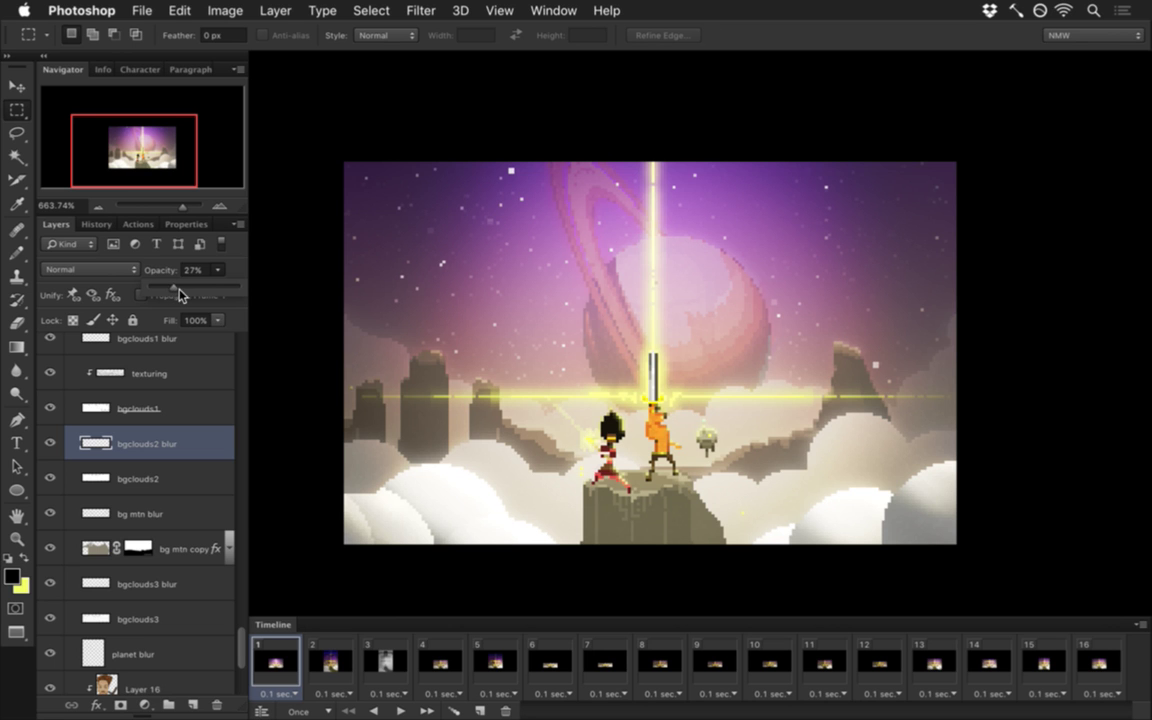
pyautogui.press('super+w')
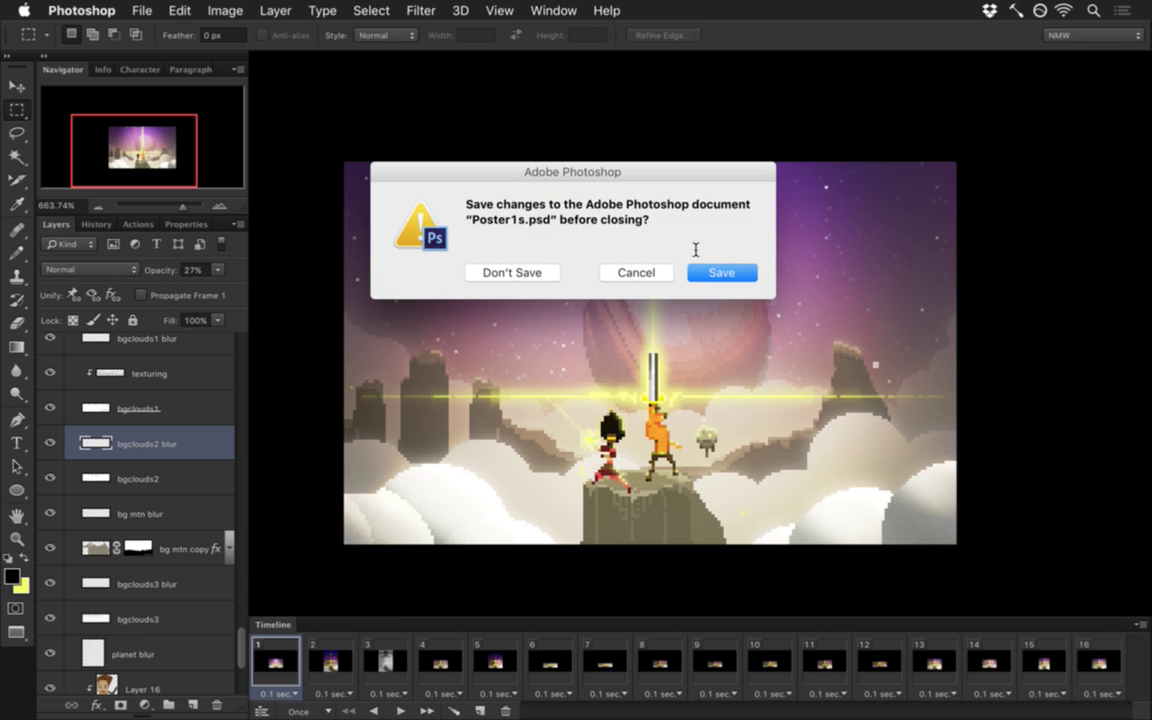
pyautogui.click(632, 271)
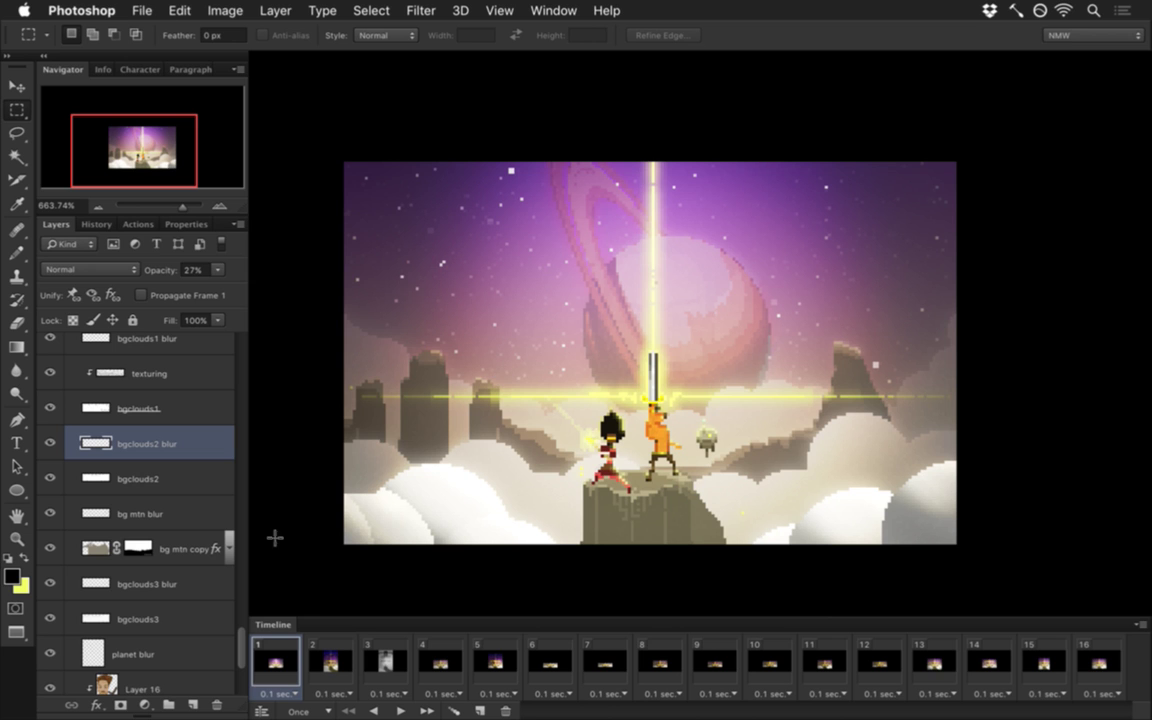
# Step: Load the poster and mbp frame layers as a selection around the adjusted wallpaper area
pyautogui.moveTo(240, 650); pyautogui.dragTo(239, 334)
pyautogui.keyDown('super'); pyautogui.click(88, 372); pyautogui.keyUp('super')
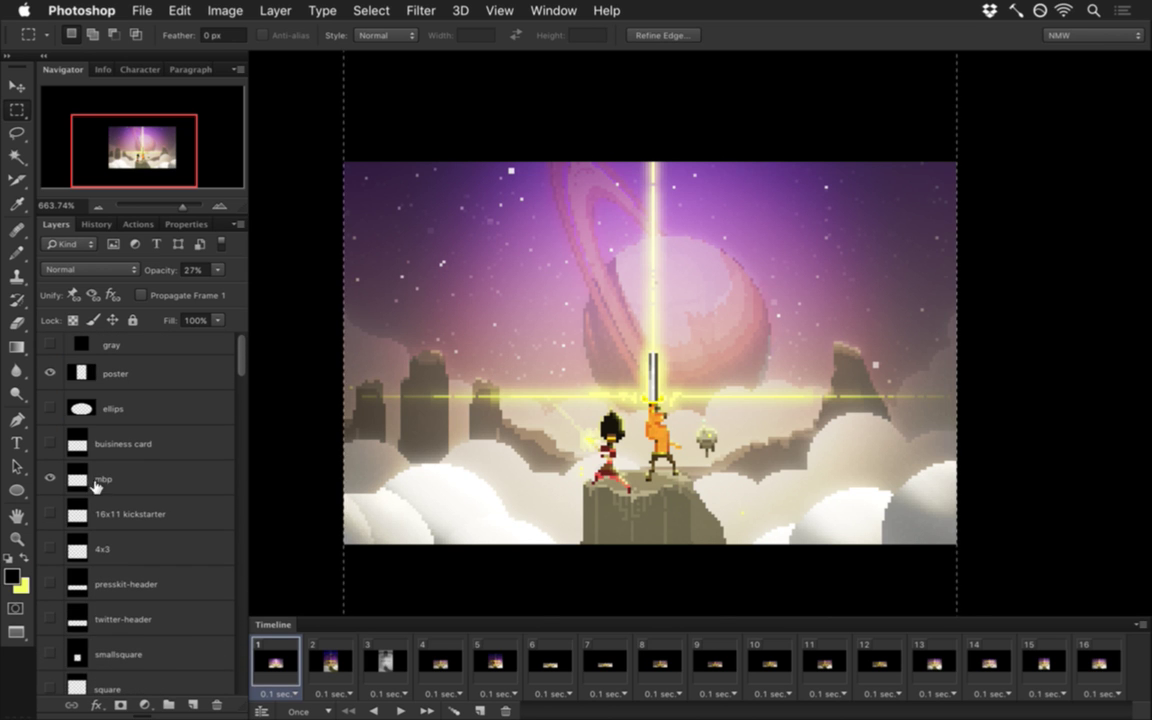
pyautogui.keyDown('super'); pyautogui.click(80, 340); pyautogui.keyUp('super')
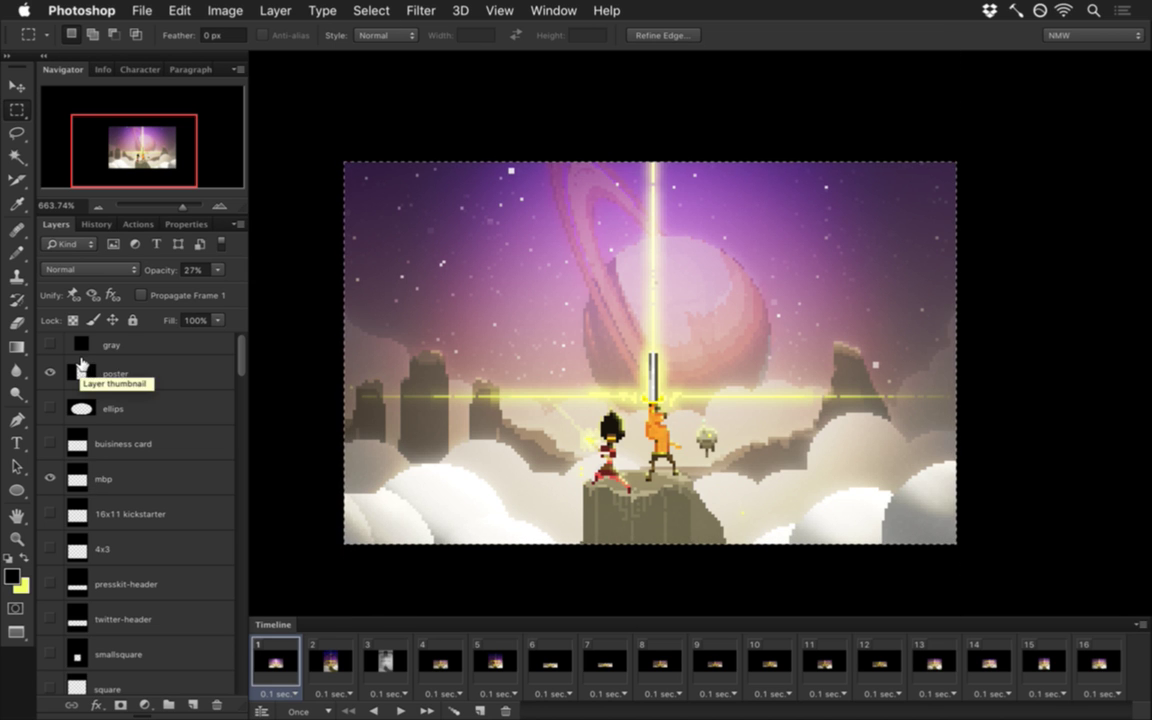
# Step: Create a new document at the copied area's size and paste the wallpaper artwork into it
pyautogui.press('super+n')
pyautogui.press('Return')
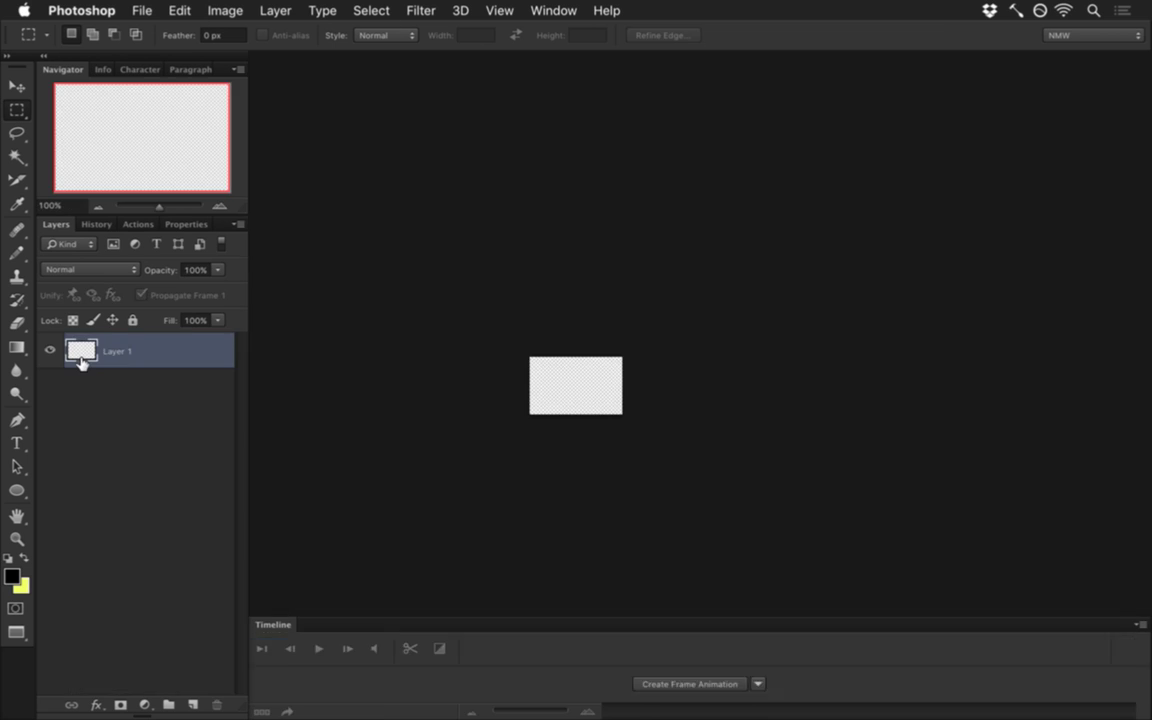
pyautogui.press('super+v')
# Step: Export the artwork for web as a PNG-24 at 2560 by 1600 px, with proportions unlinked and the default file name
pyautogui.press('super+alt+shift+s')
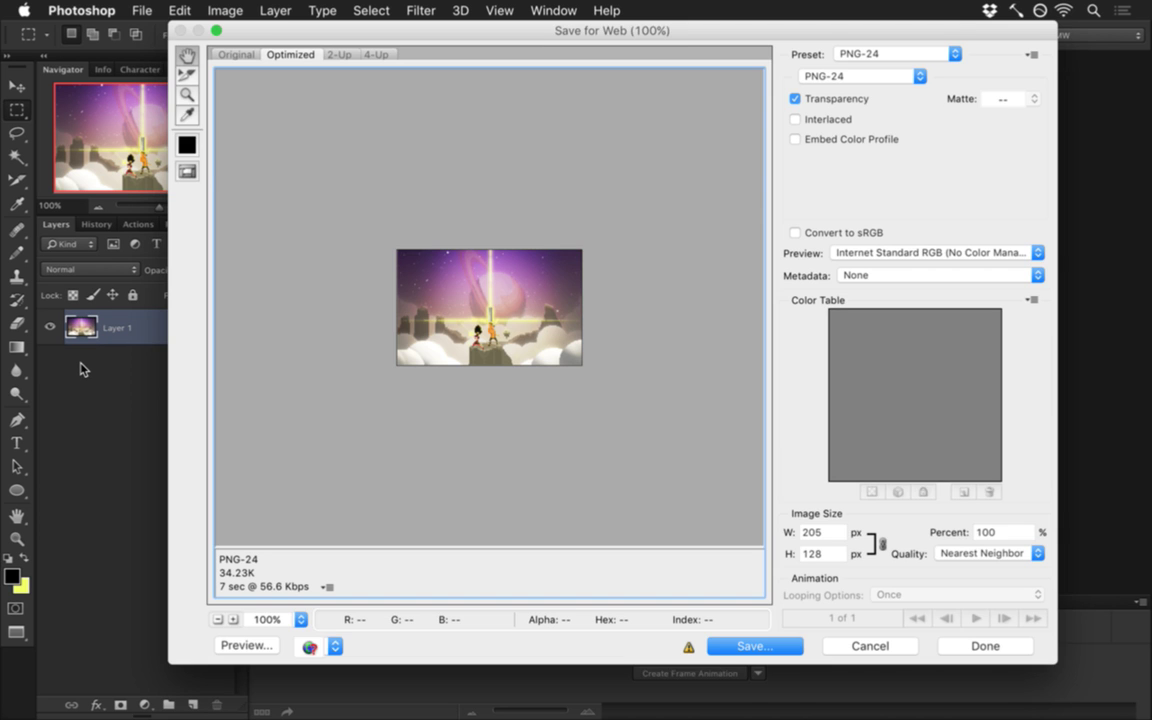
pyautogui.press('Escape')
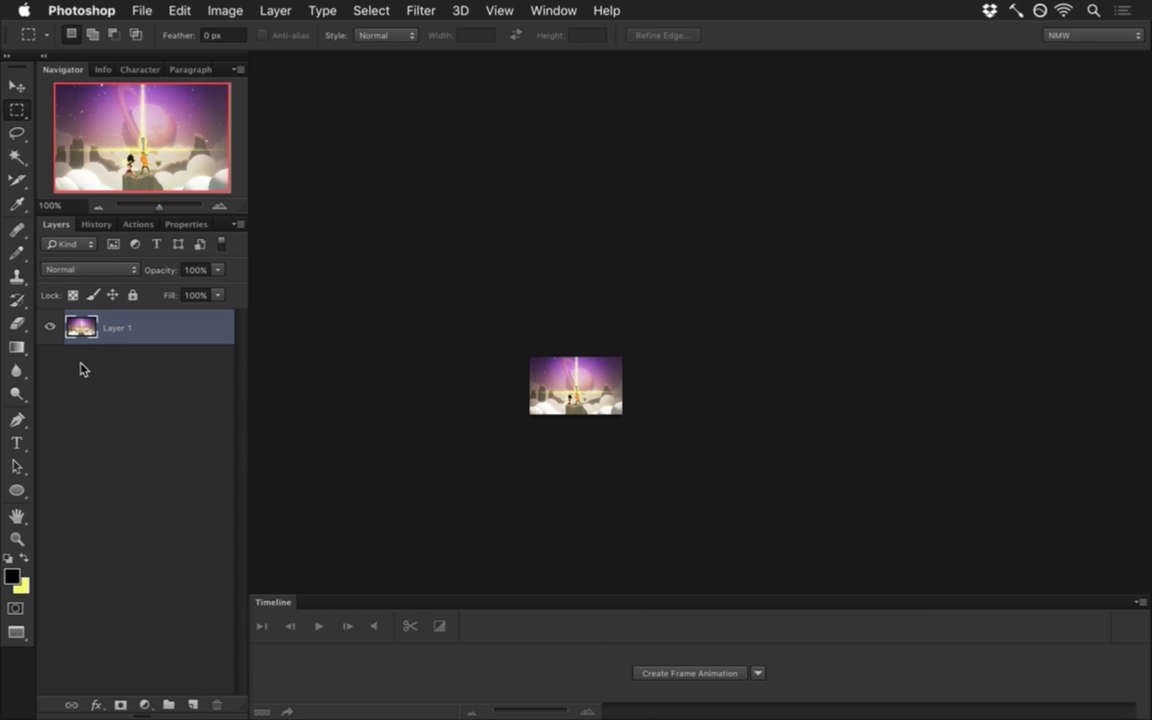
pyautogui.press('super+alt+shift+s')
pyautogui.write('2560')
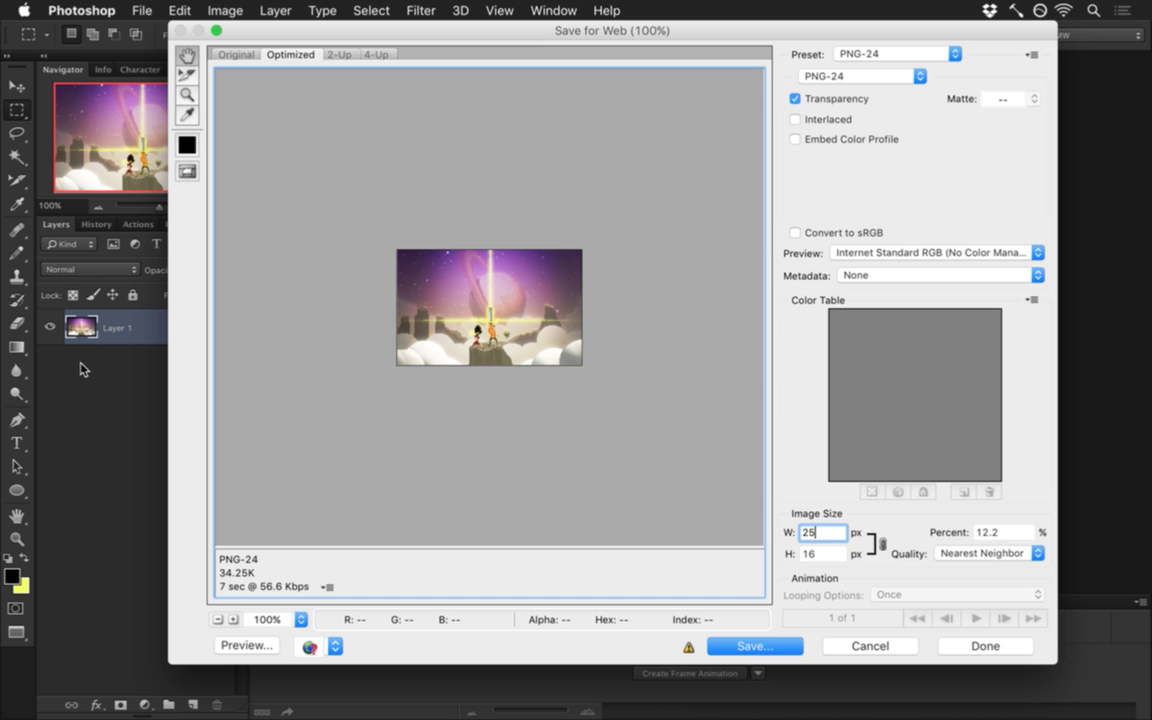
pyautogui.press('Tab')
pyautogui.click(880, 543)
pyautogui.write('1600')
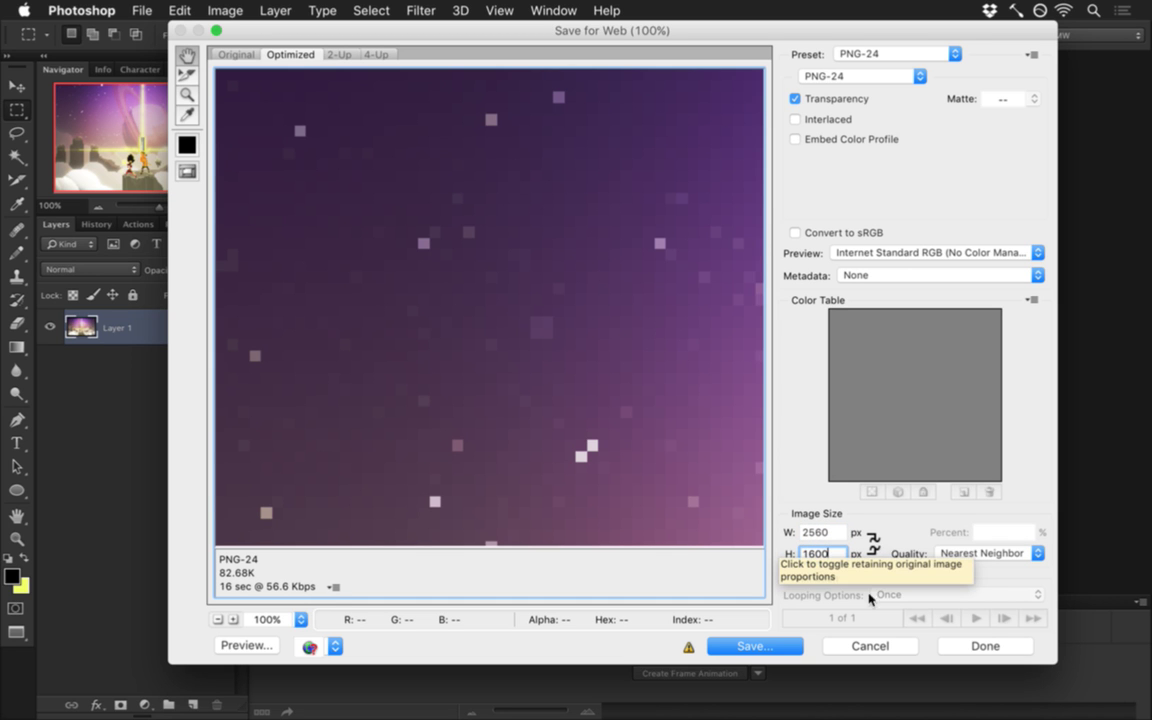
pyautogui.press('Tab')
pyautogui.click(782, 647)
pyautogui.press('Return')
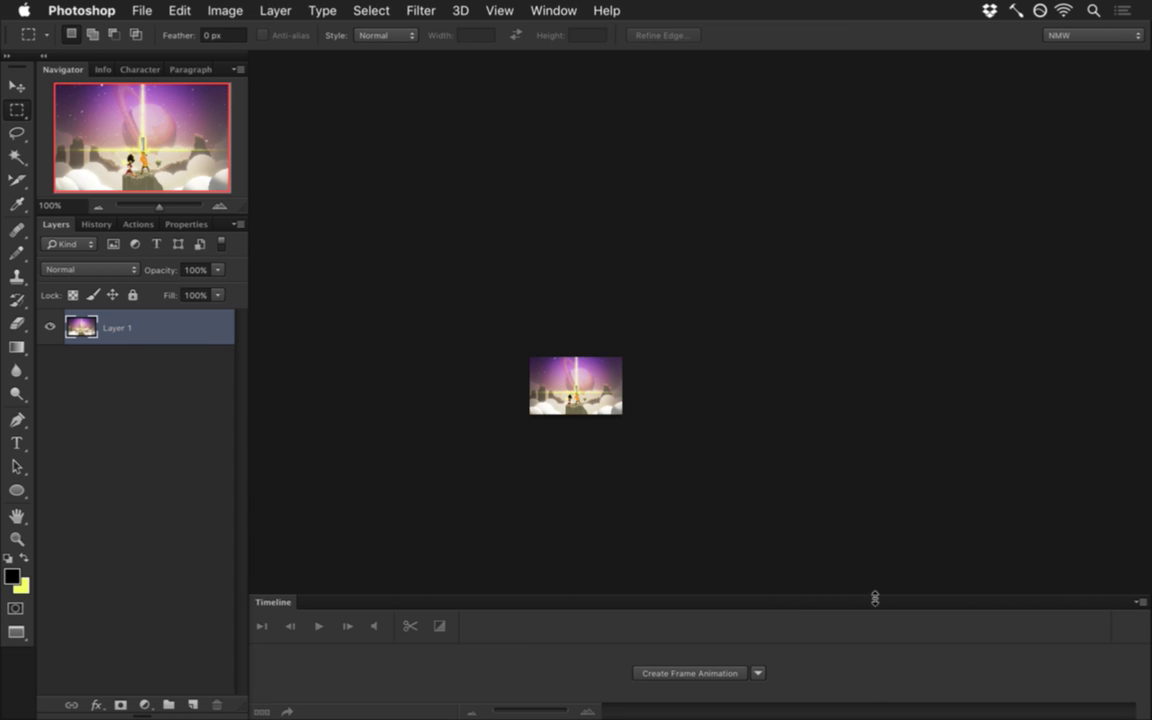
# Step: Switch to Finder and open the songbringer folder at the exported wallpaper files
pyautogui.press('super+Tab')
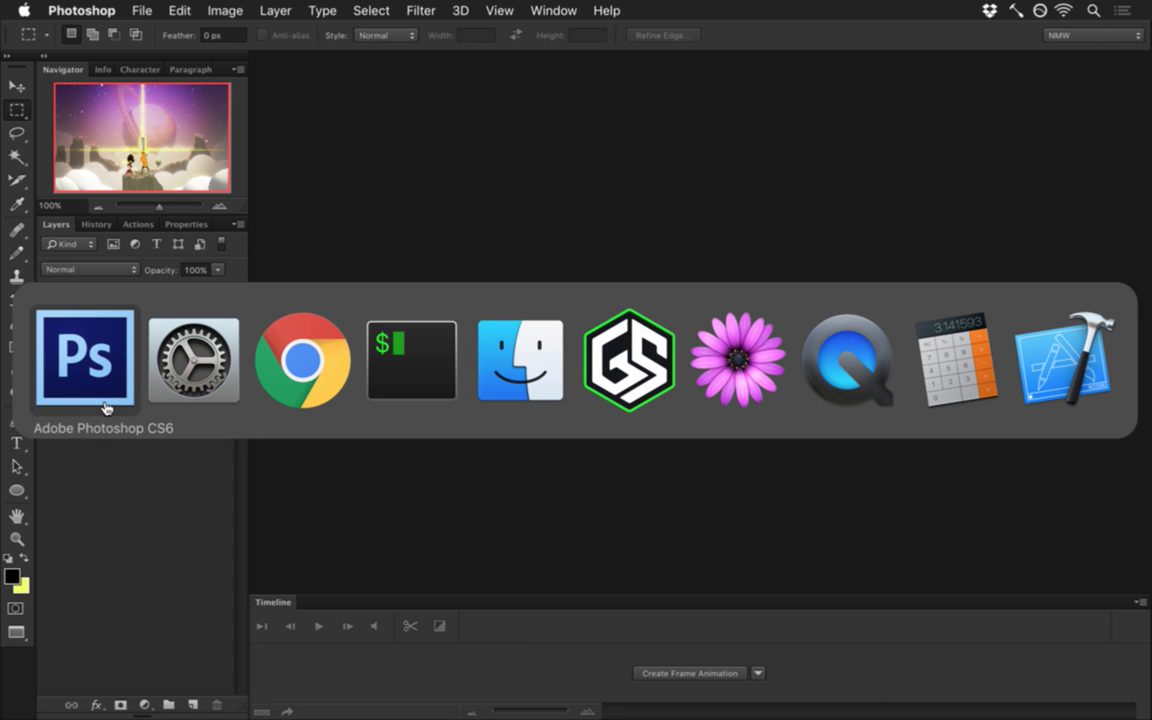
pyautogui.click(376, 391)
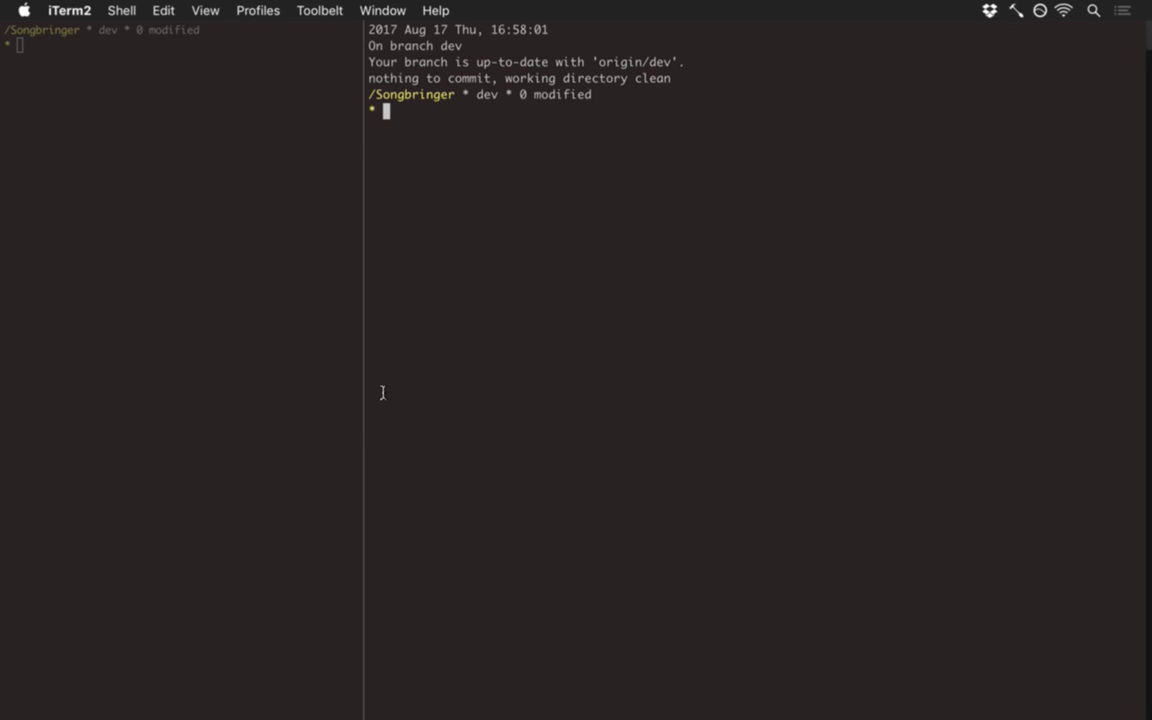
pyautogui.press('super+Tab')
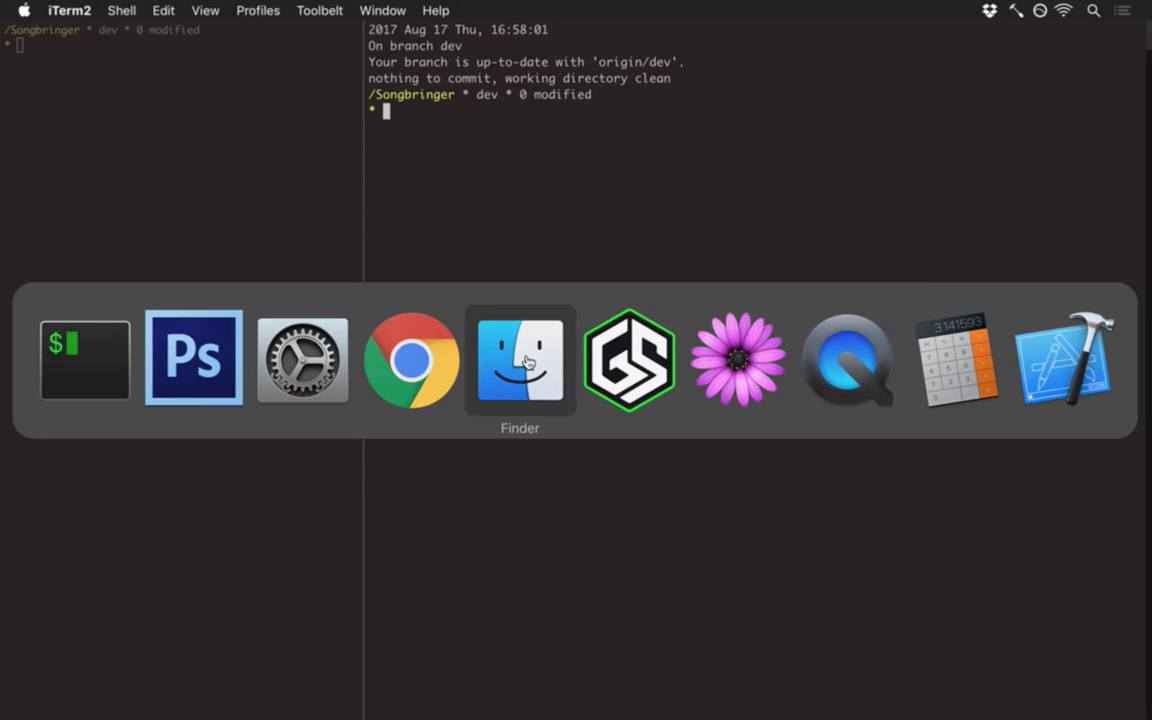
pyautogui.click(532, 358)
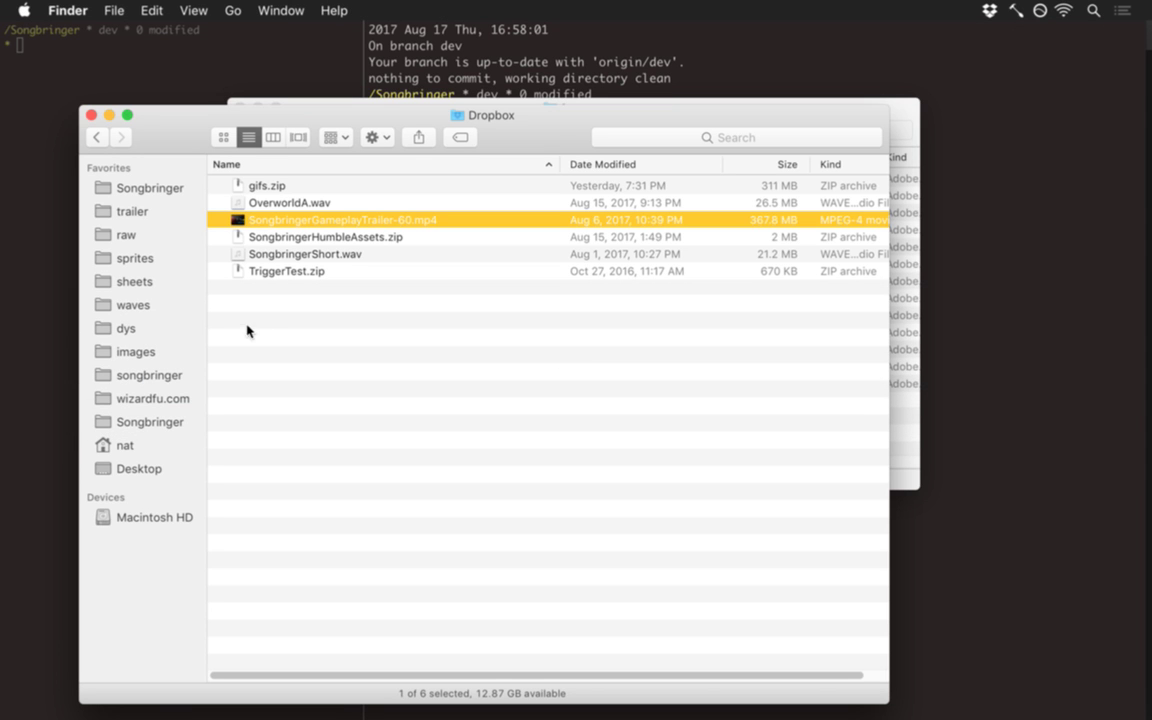
pyautogui.click(143, 418)
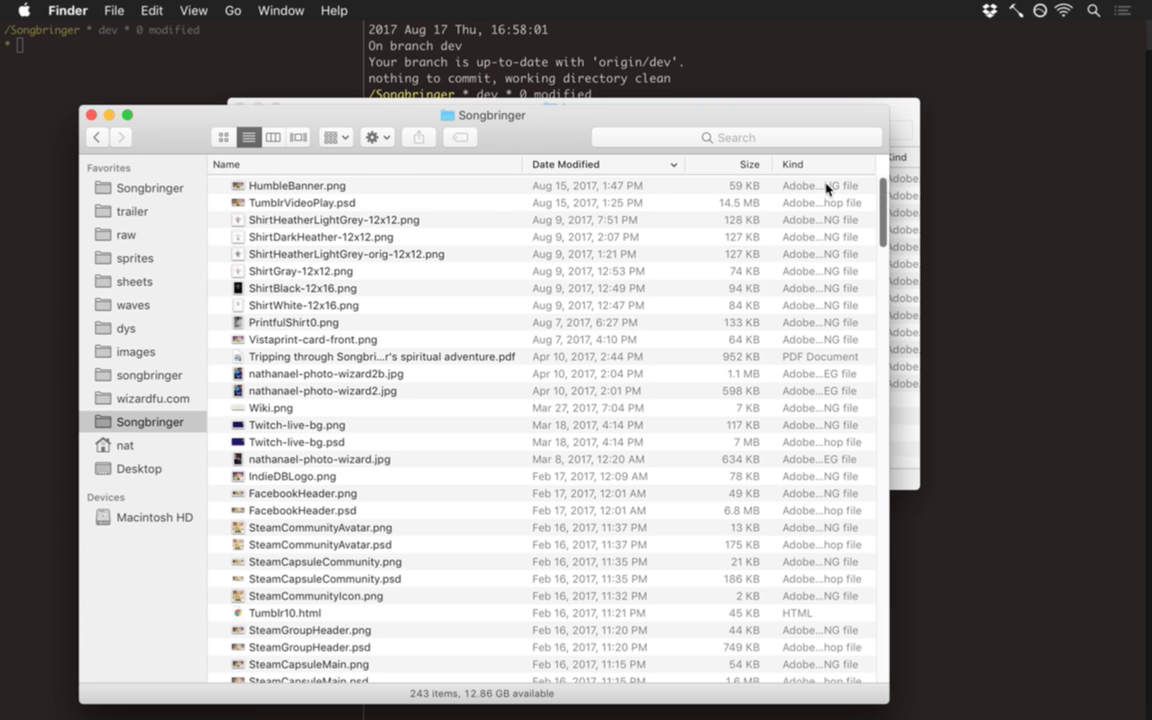
pyautogui.click(155, 375)
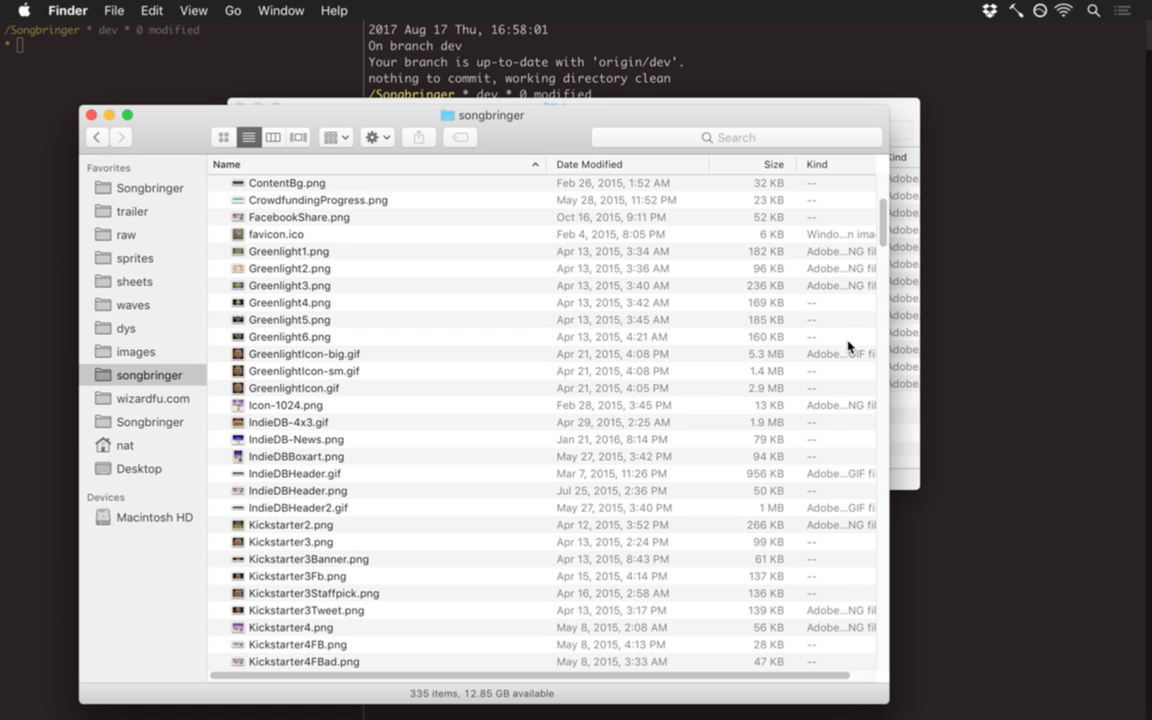
pyautogui.moveTo(882, 215); pyautogui.dragTo(880, 676)
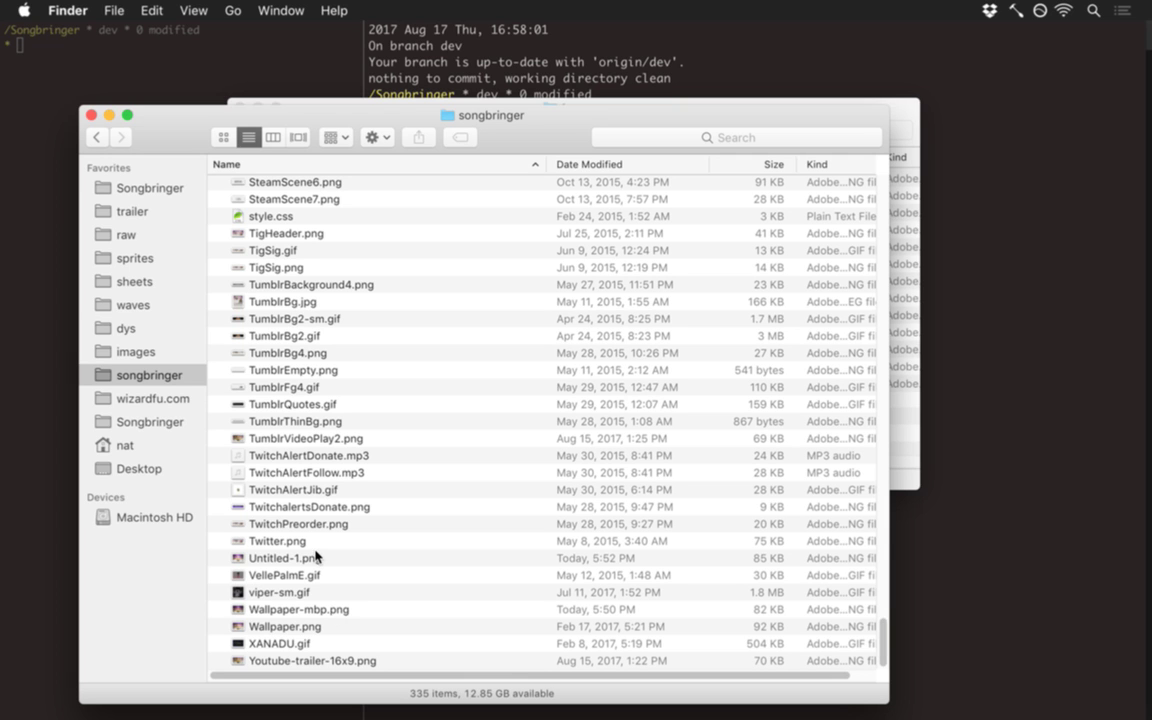
# Step: Delete the old Wallpaper-mbp.png and rename Untitled-1.png as Wallpaper-mbp
pyautogui.click(320, 608)
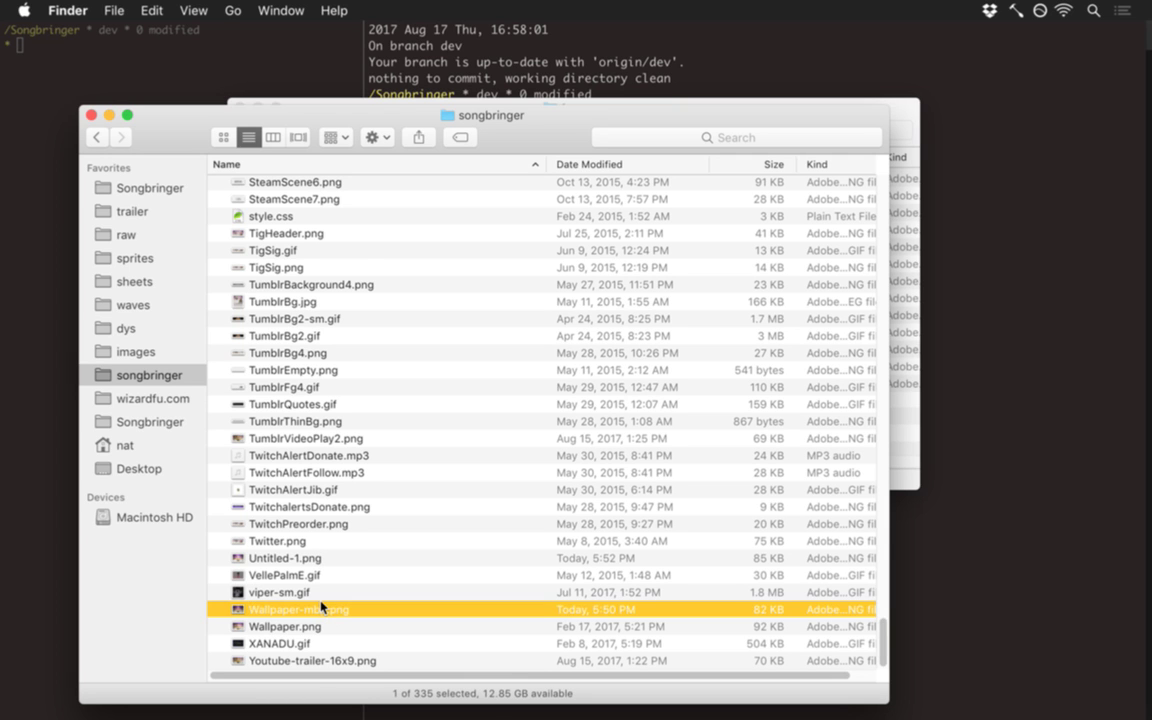
pyautogui.press('super+BackSpace')
pyautogui.click(329, 578)
pyautogui.press('Return')
pyautogui.write('Wallpaper-mbp')
pyautogui.press('Return')
# Step: Switch to System Preferences, set the new Wallpaper-mbp image as the desktop picture and reveal the desktop
pyautogui.press('super+Tab')
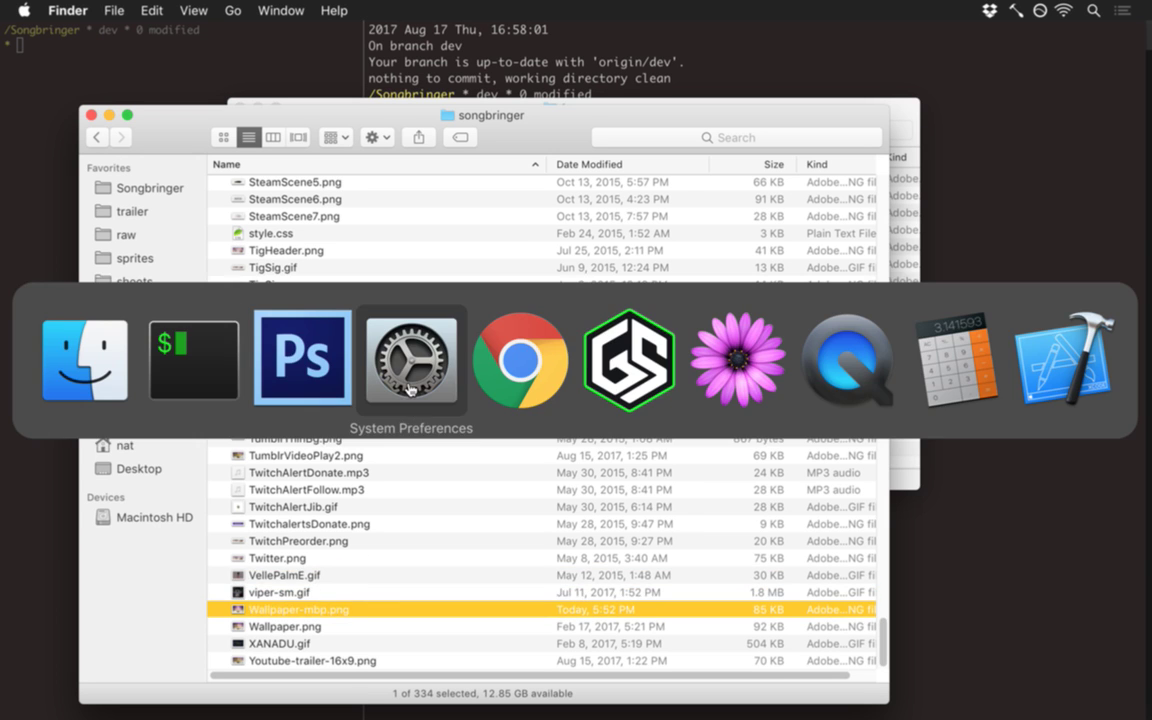
pyautogui.click(410, 389)
pyautogui.click(475, 380)
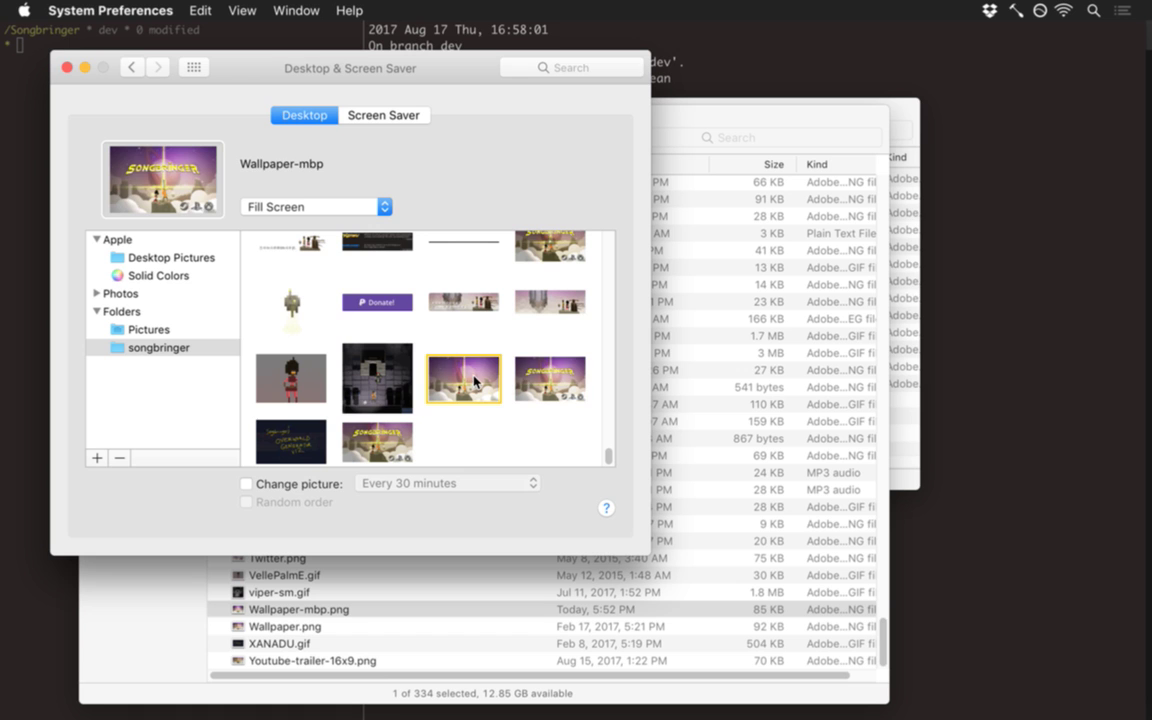
pyautogui.press('F11')
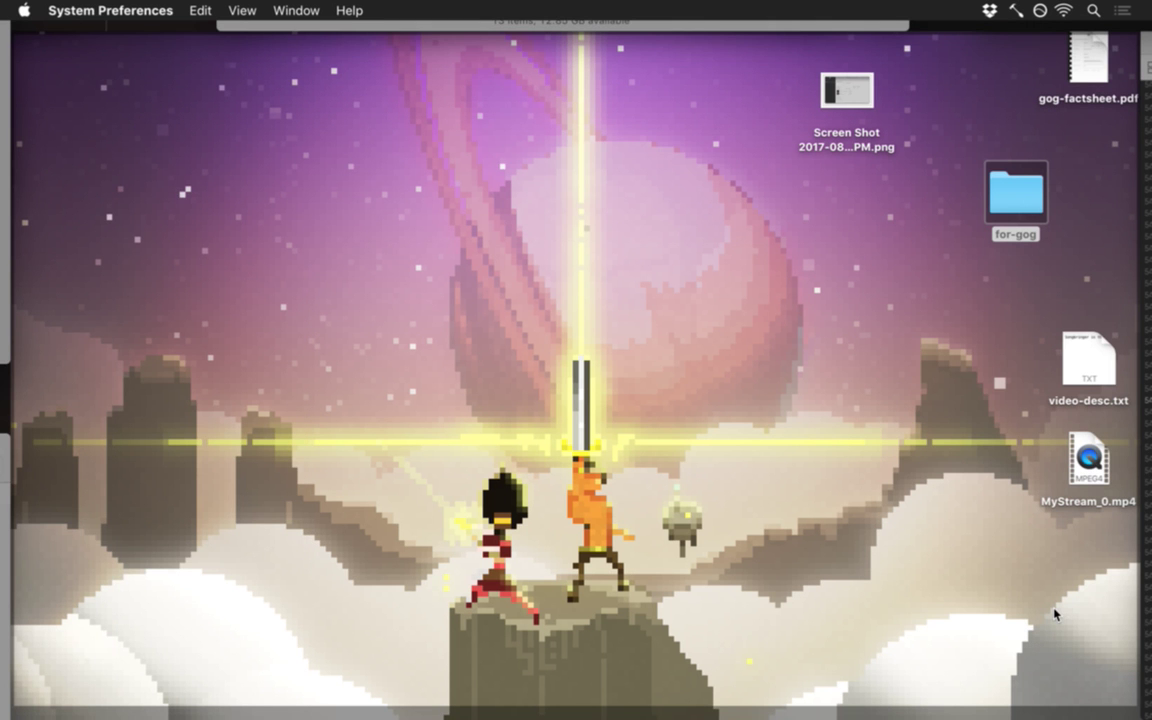